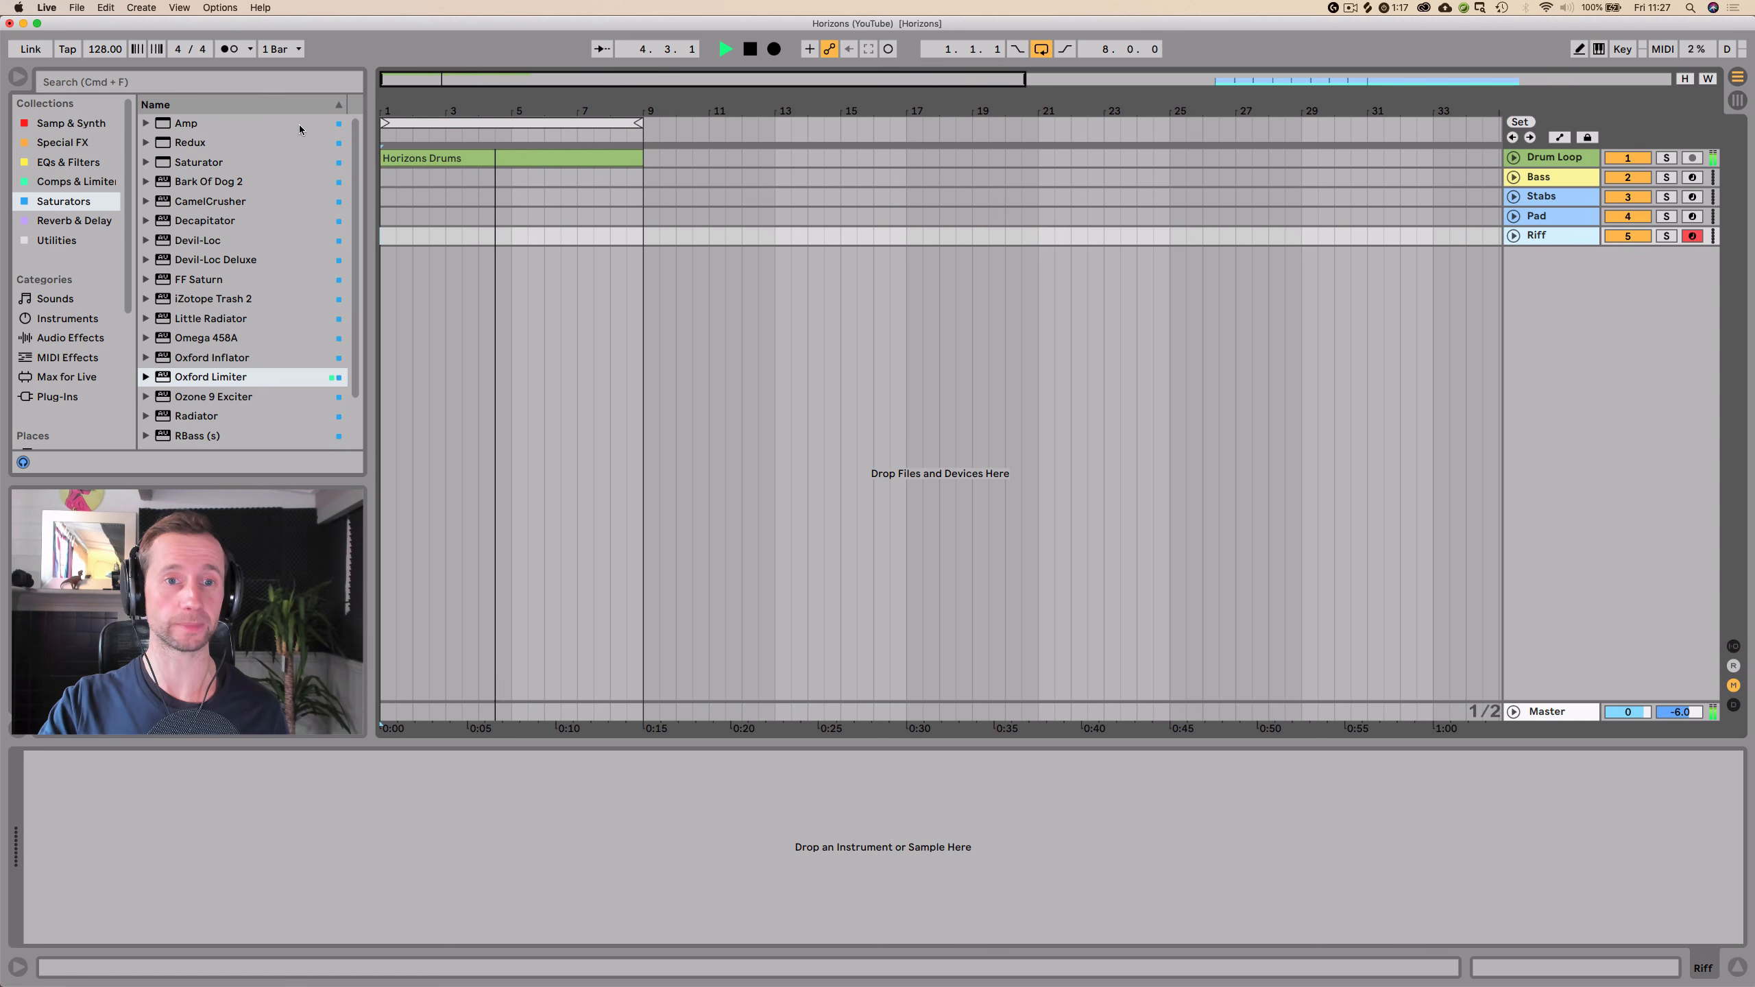
- Stop playback and load Serum from the Samp & Synth collection onto the Pad track
{"action": "key", "text": "space"}
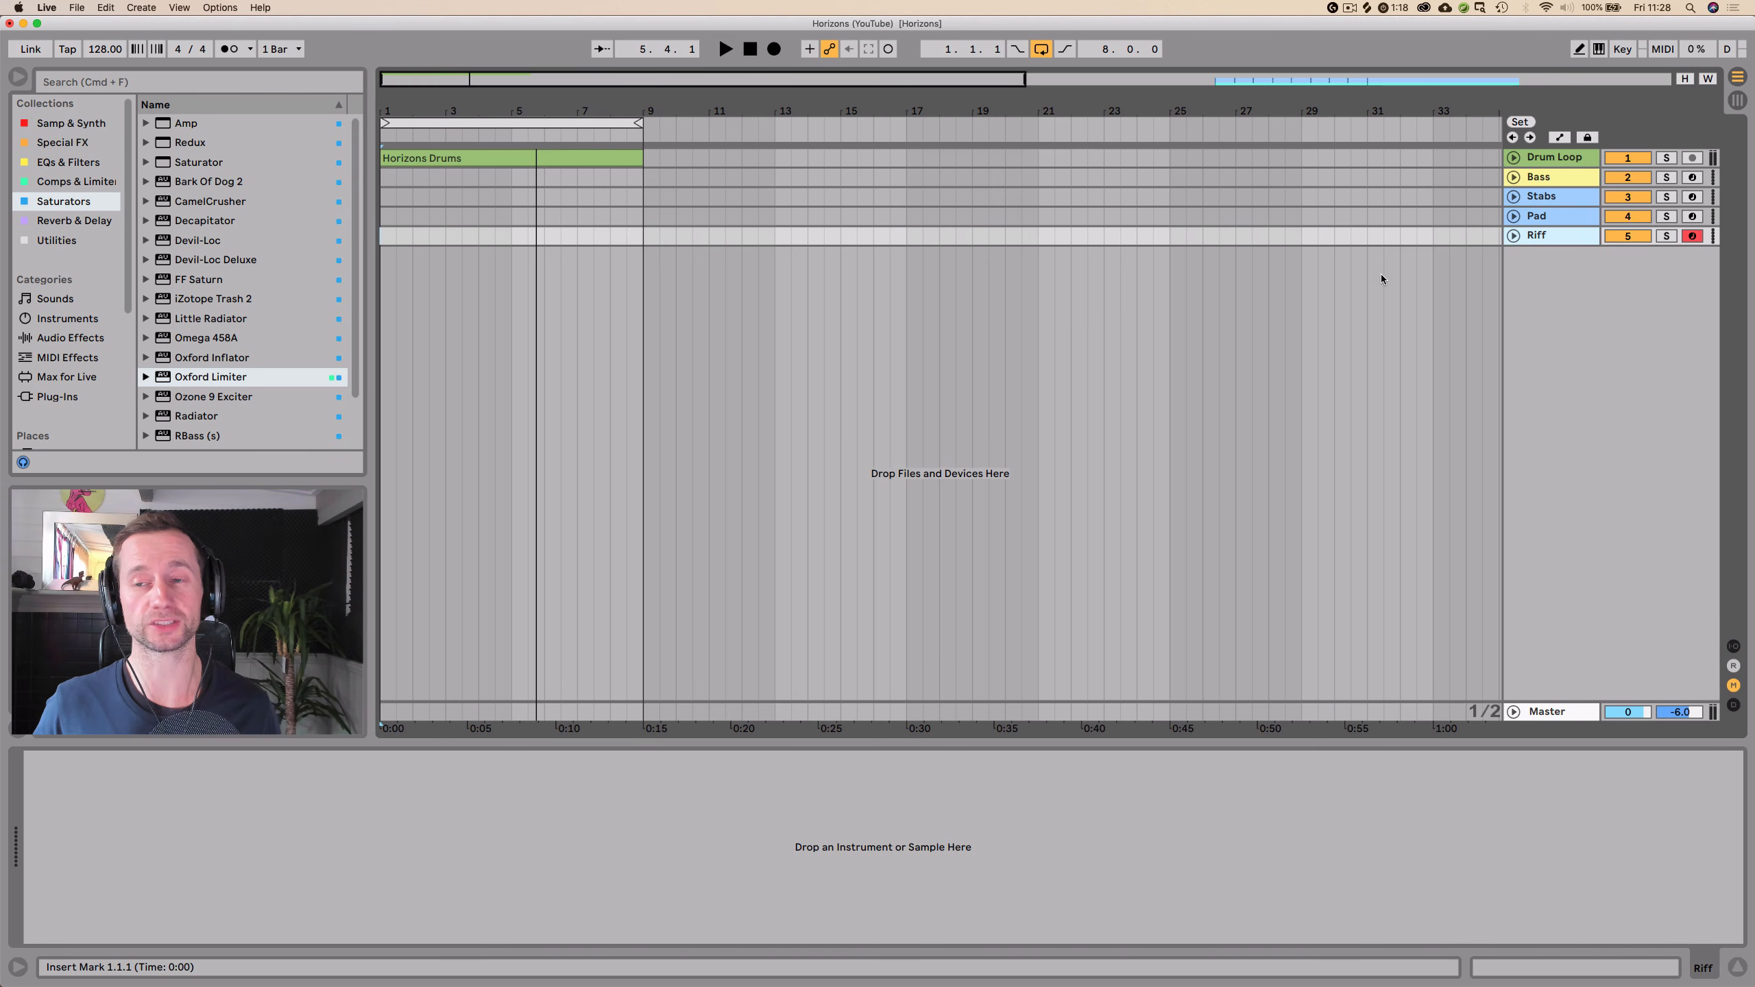
{"action": "left_click", "coordinate": [1567, 218]}
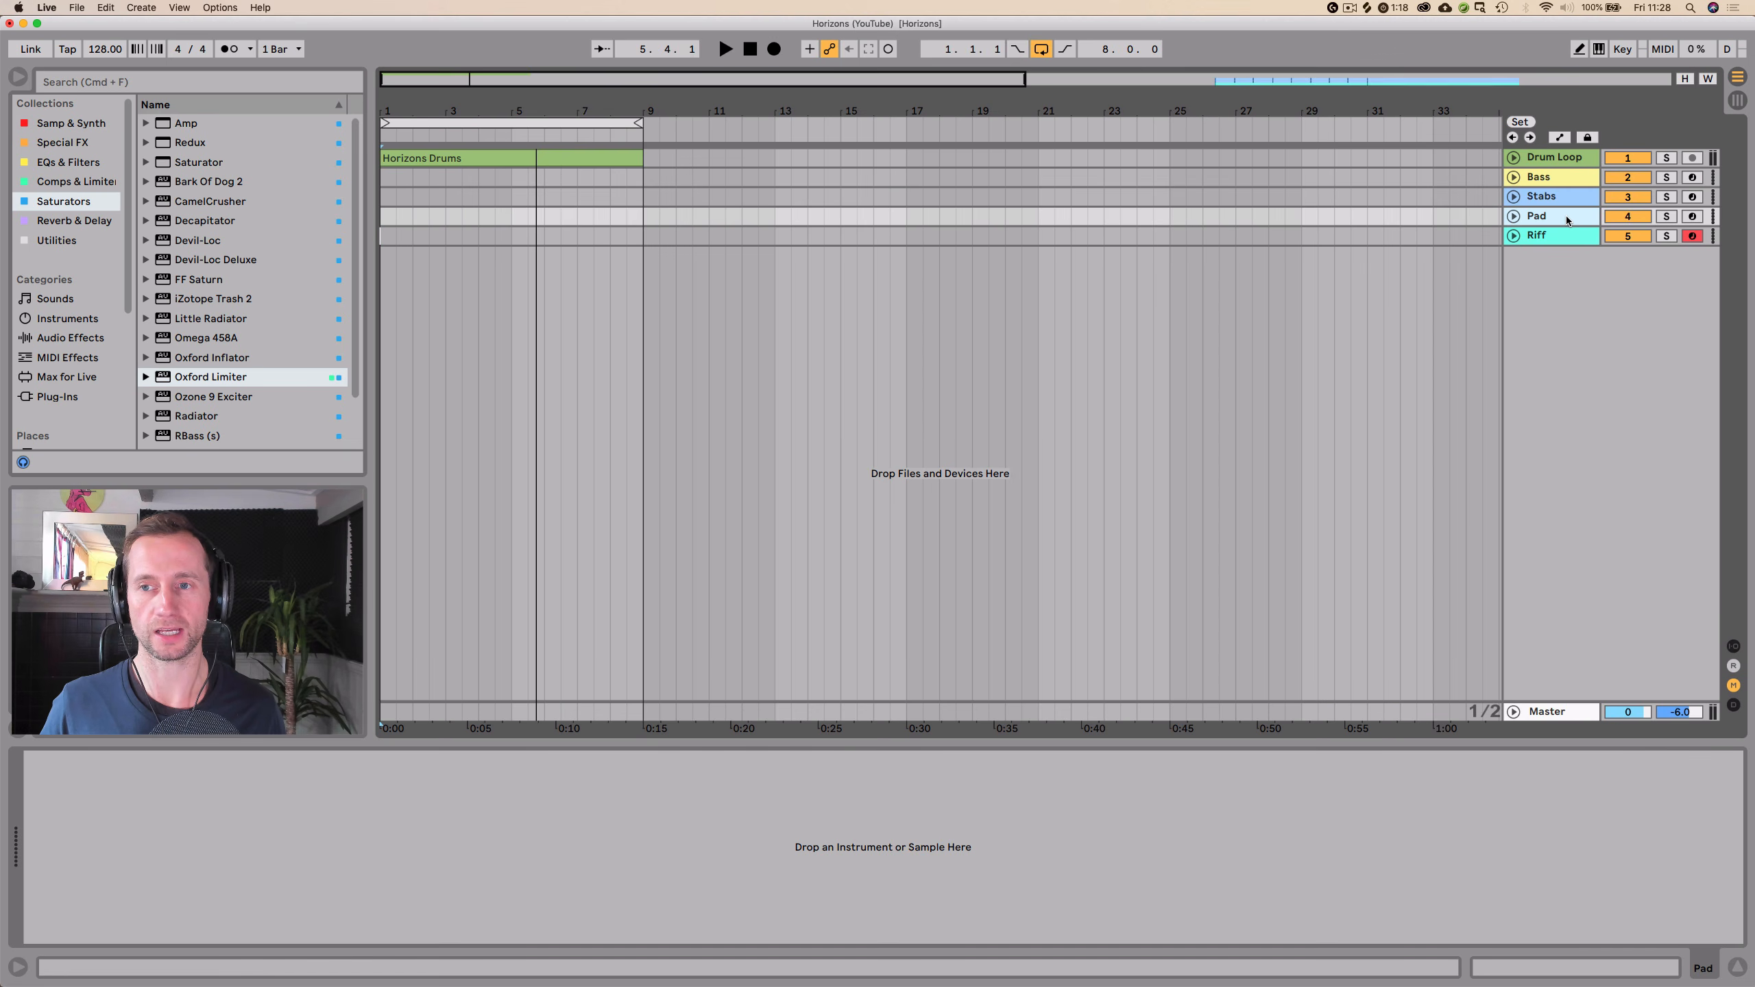
{"action": "left_click", "coordinate": [61, 122]}
{"action": "scroll", "coordinate": [204, 200], "scroll_direction": "down", "scroll_amount": 2}
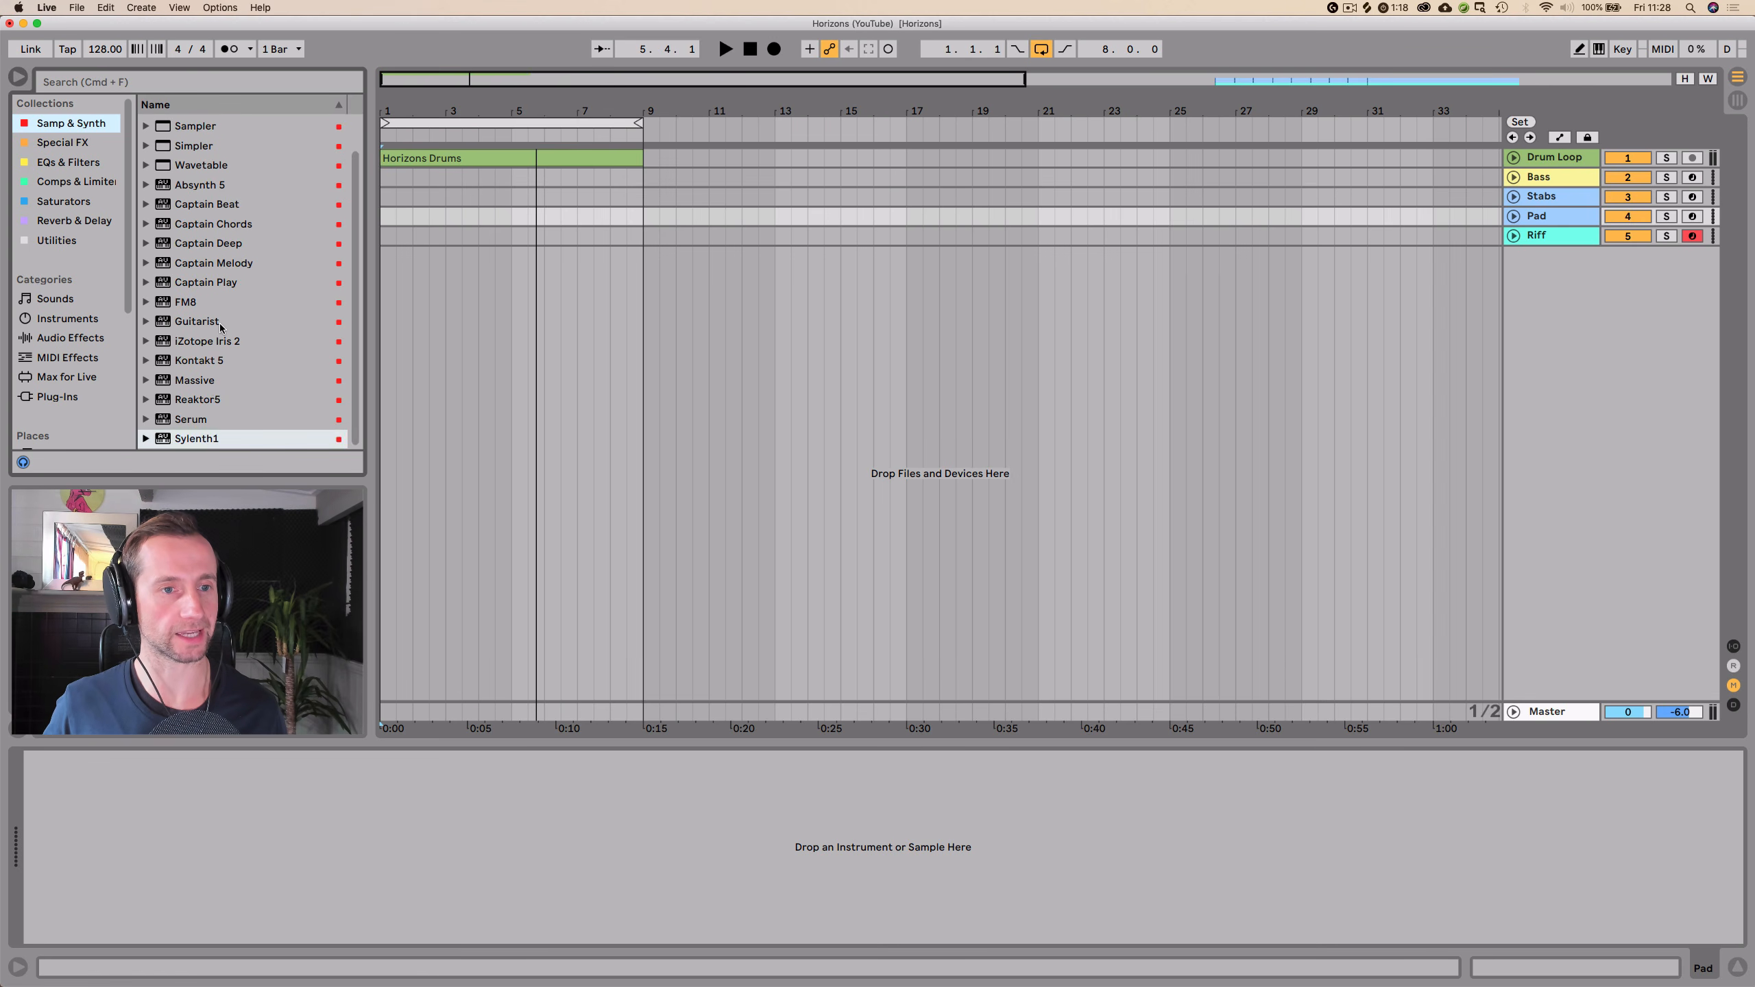
{"action": "mouse_move", "coordinate": [196, 423]}
{"action": "left_mouse_down"}
{"action": "mouse_move", "coordinate": [354, 318]}
{"action": "mouse_move", "coordinate": [822, 325]}
{"action": "mouse_move", "coordinate": [277, 978]}
{"action": "mouse_move", "coordinate": [65, 825]}
{"action": "left_mouse_up"}
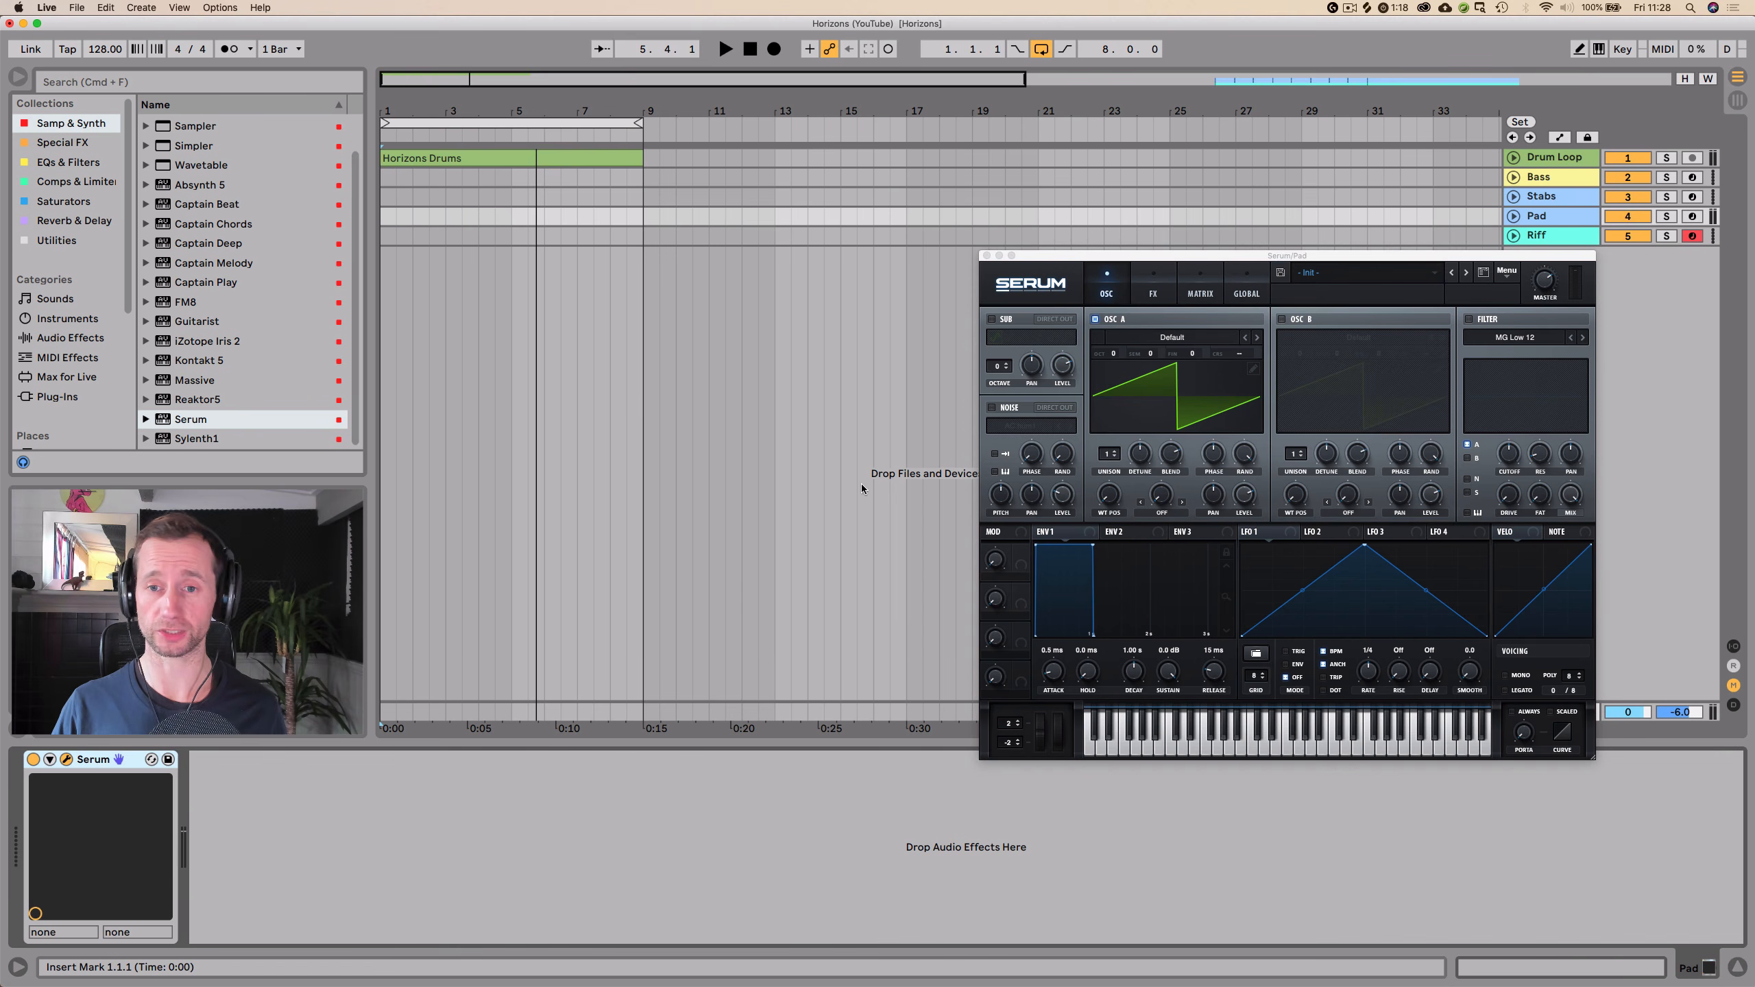
- Enlarge the Serum window, arm the Pad track for recording, and move the window clear of the track's opening bars
{"action": "left_click_drag", "start_coordinate": [1106, 256], "coordinate": [738, 199]}
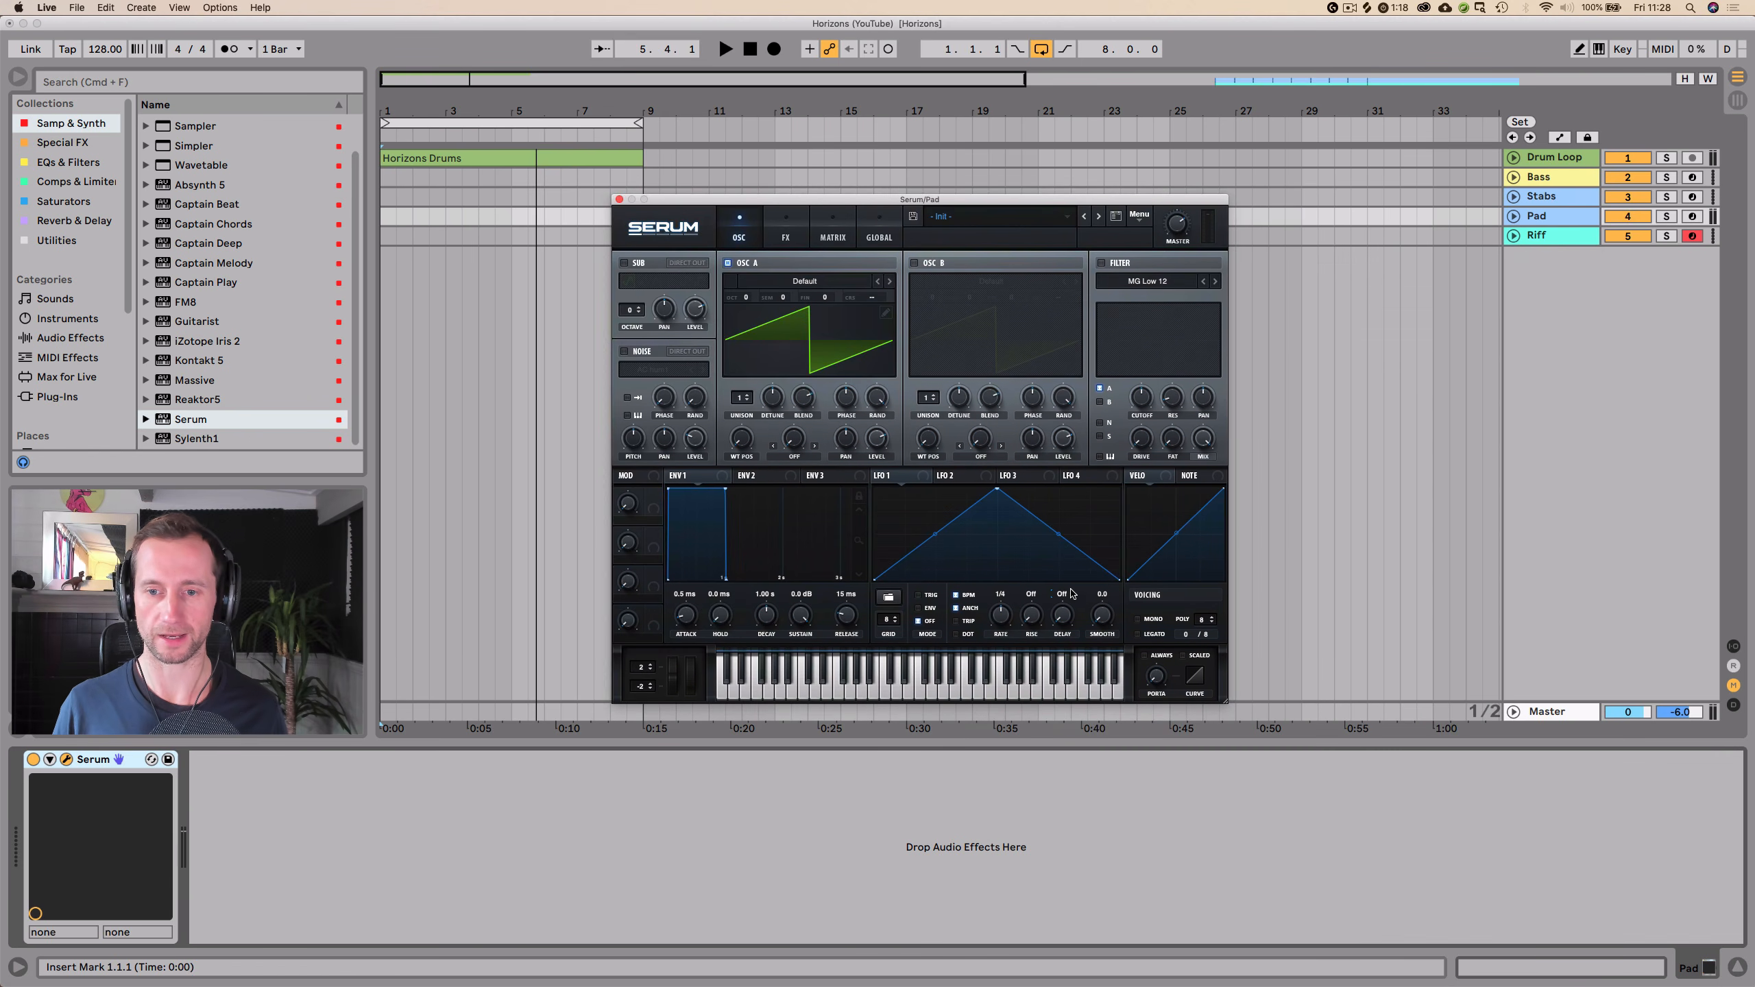
{"action": "left_click_drag", "start_coordinate": [1224, 705], "coordinate": [1396, 823]}
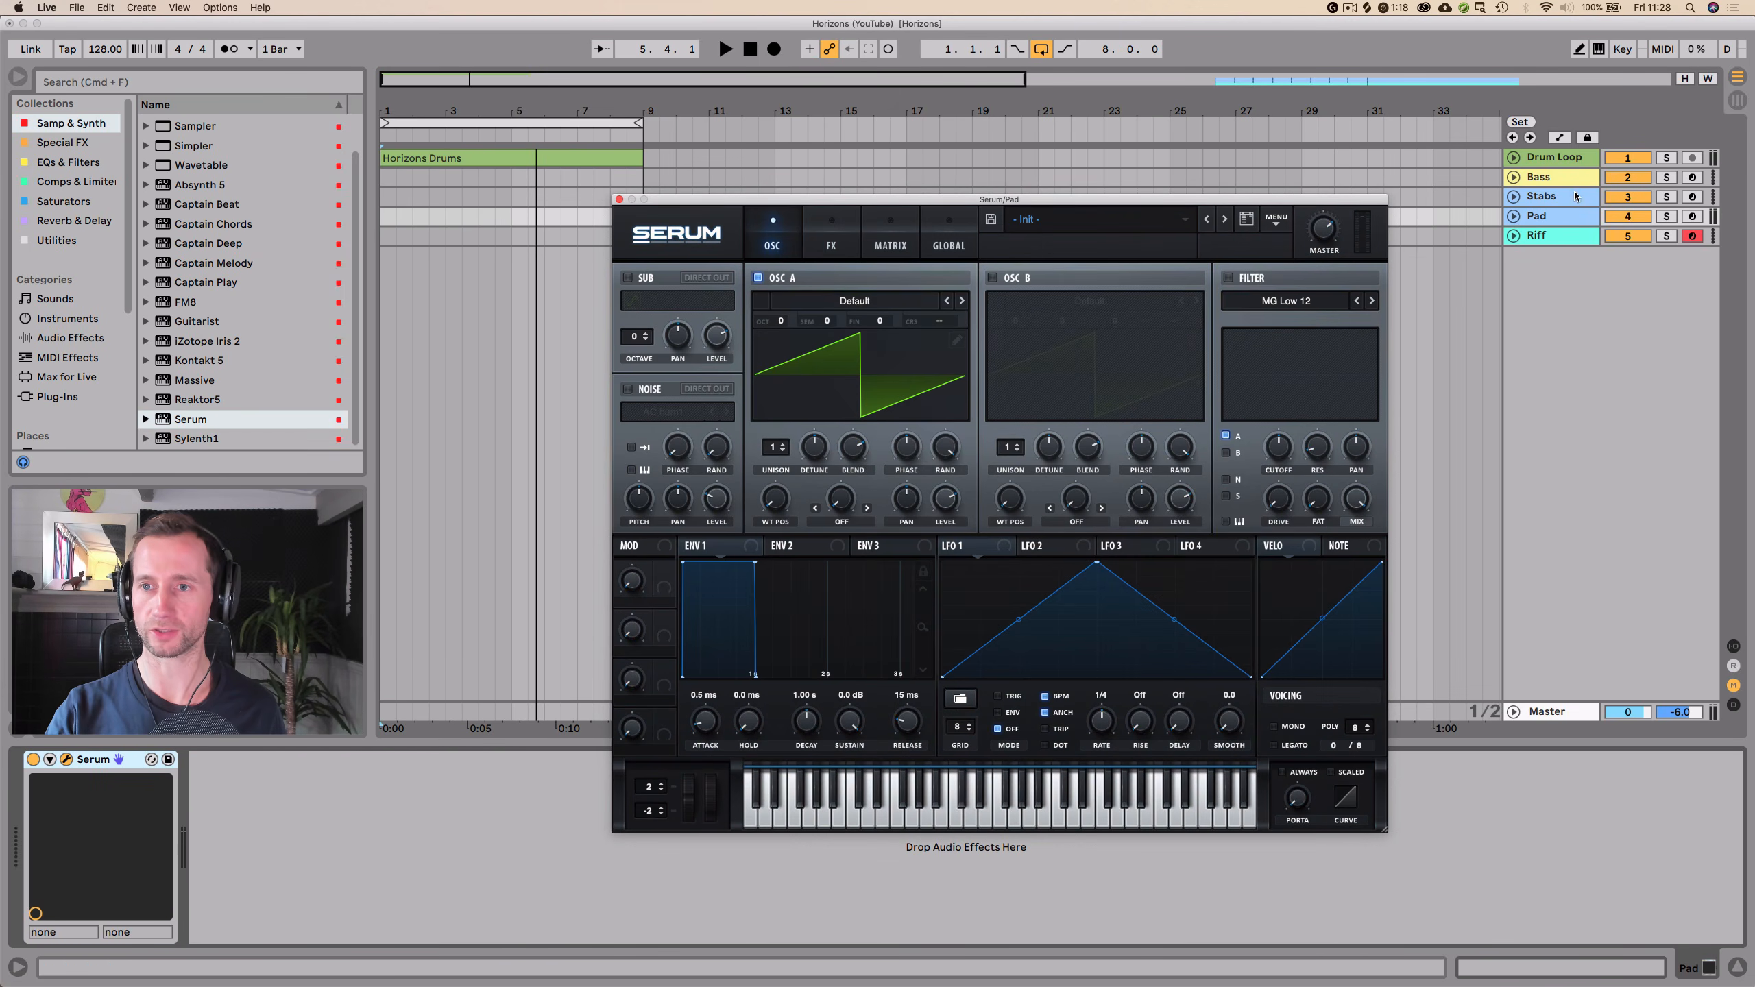
{"action": "left_click", "coordinate": [1573, 217]}
{"action": "left_click", "coordinate": [1692, 216]}
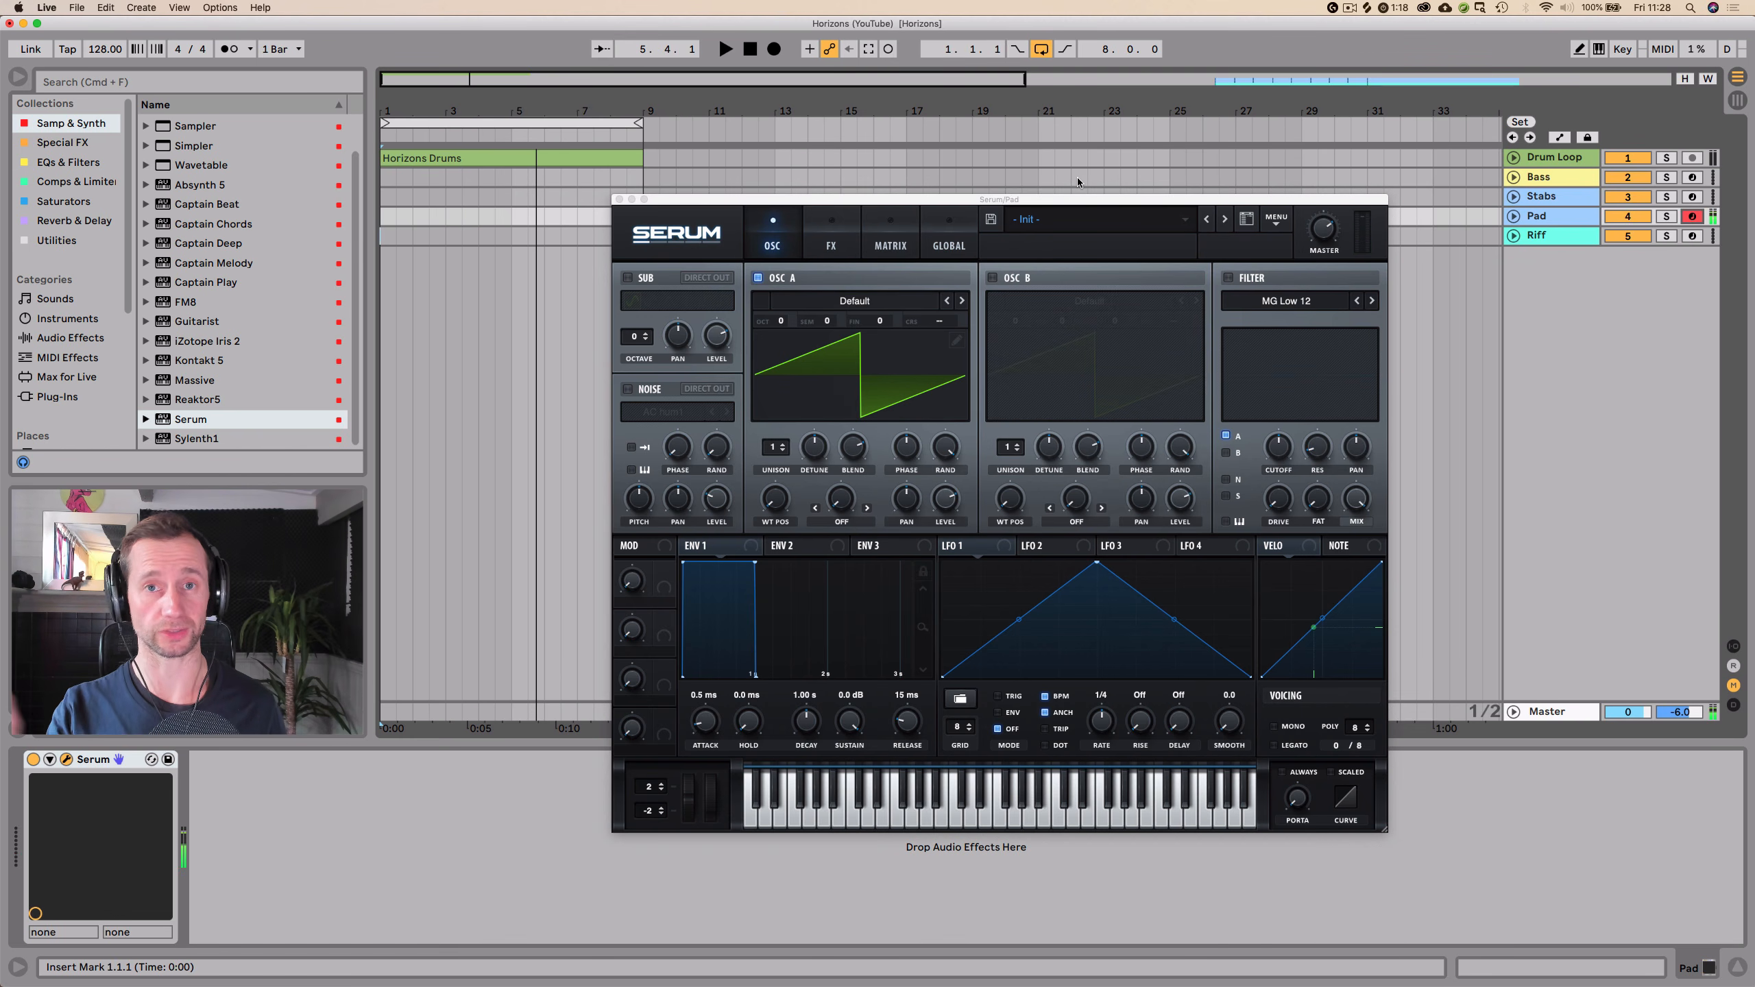
{"action": "left_click_drag", "start_coordinate": [800, 199], "coordinate": [994, 259]}
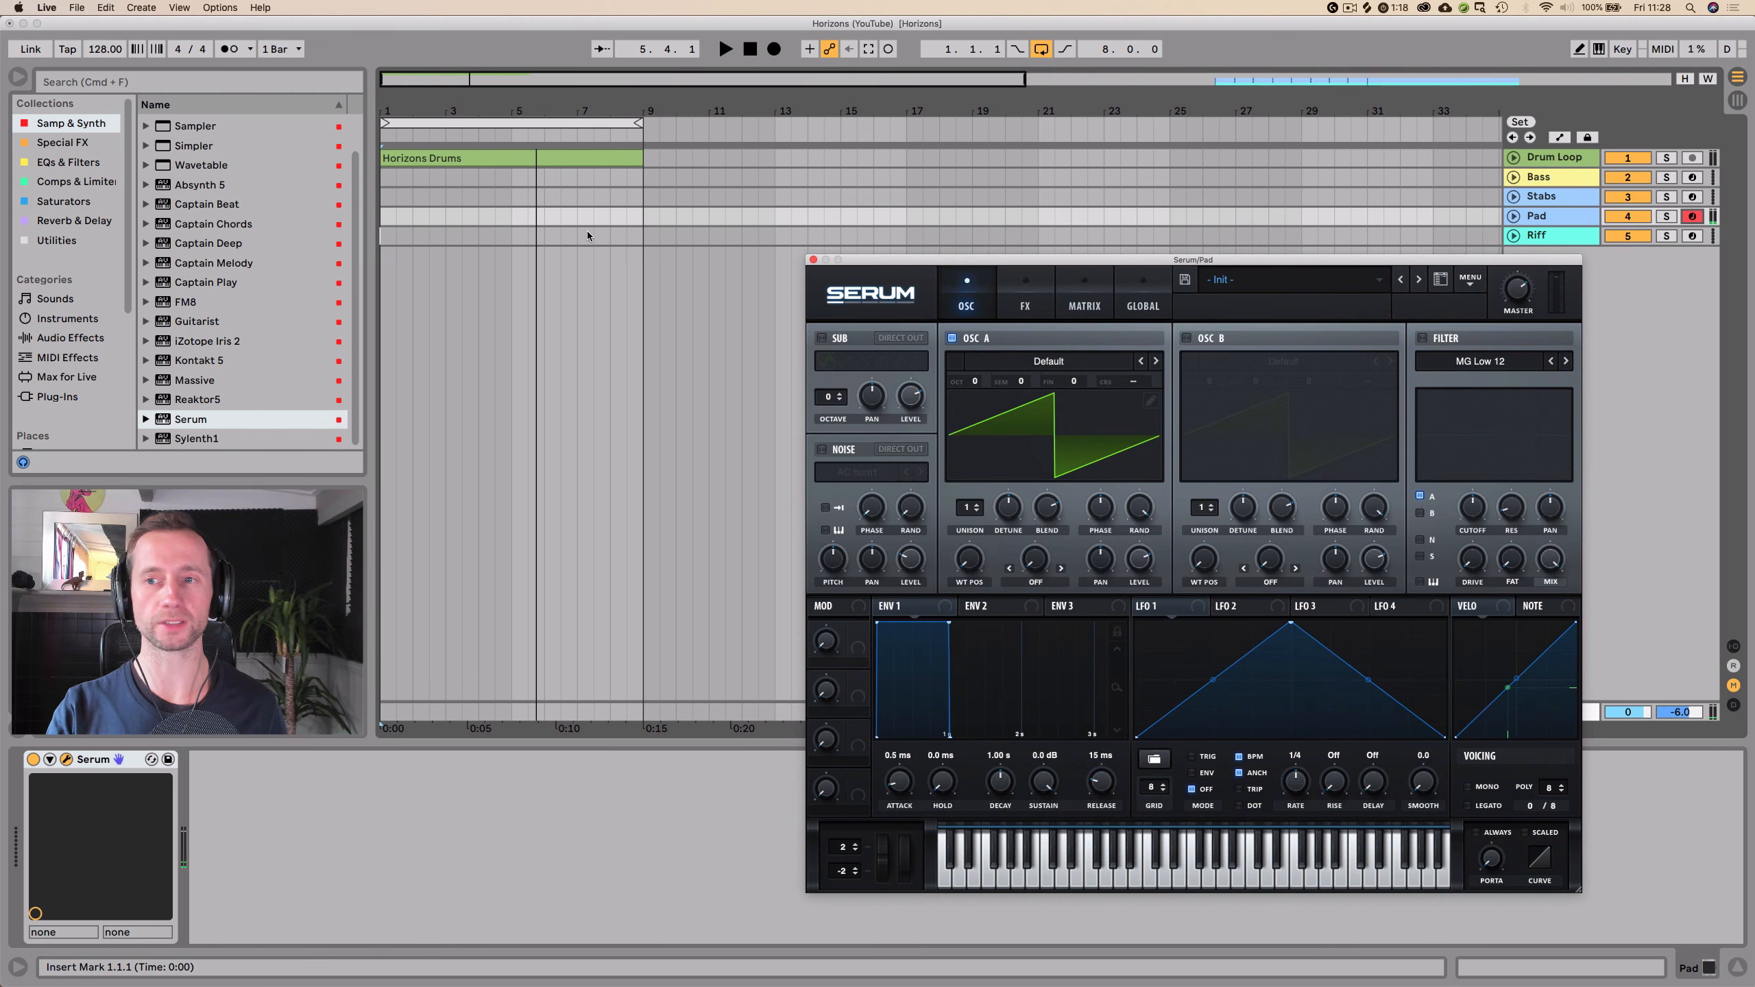
- Unfold the Pad track and create an empty MIDI clip on it covering bars 1 to 9
{"action": "left_click", "coordinate": [495, 217]}
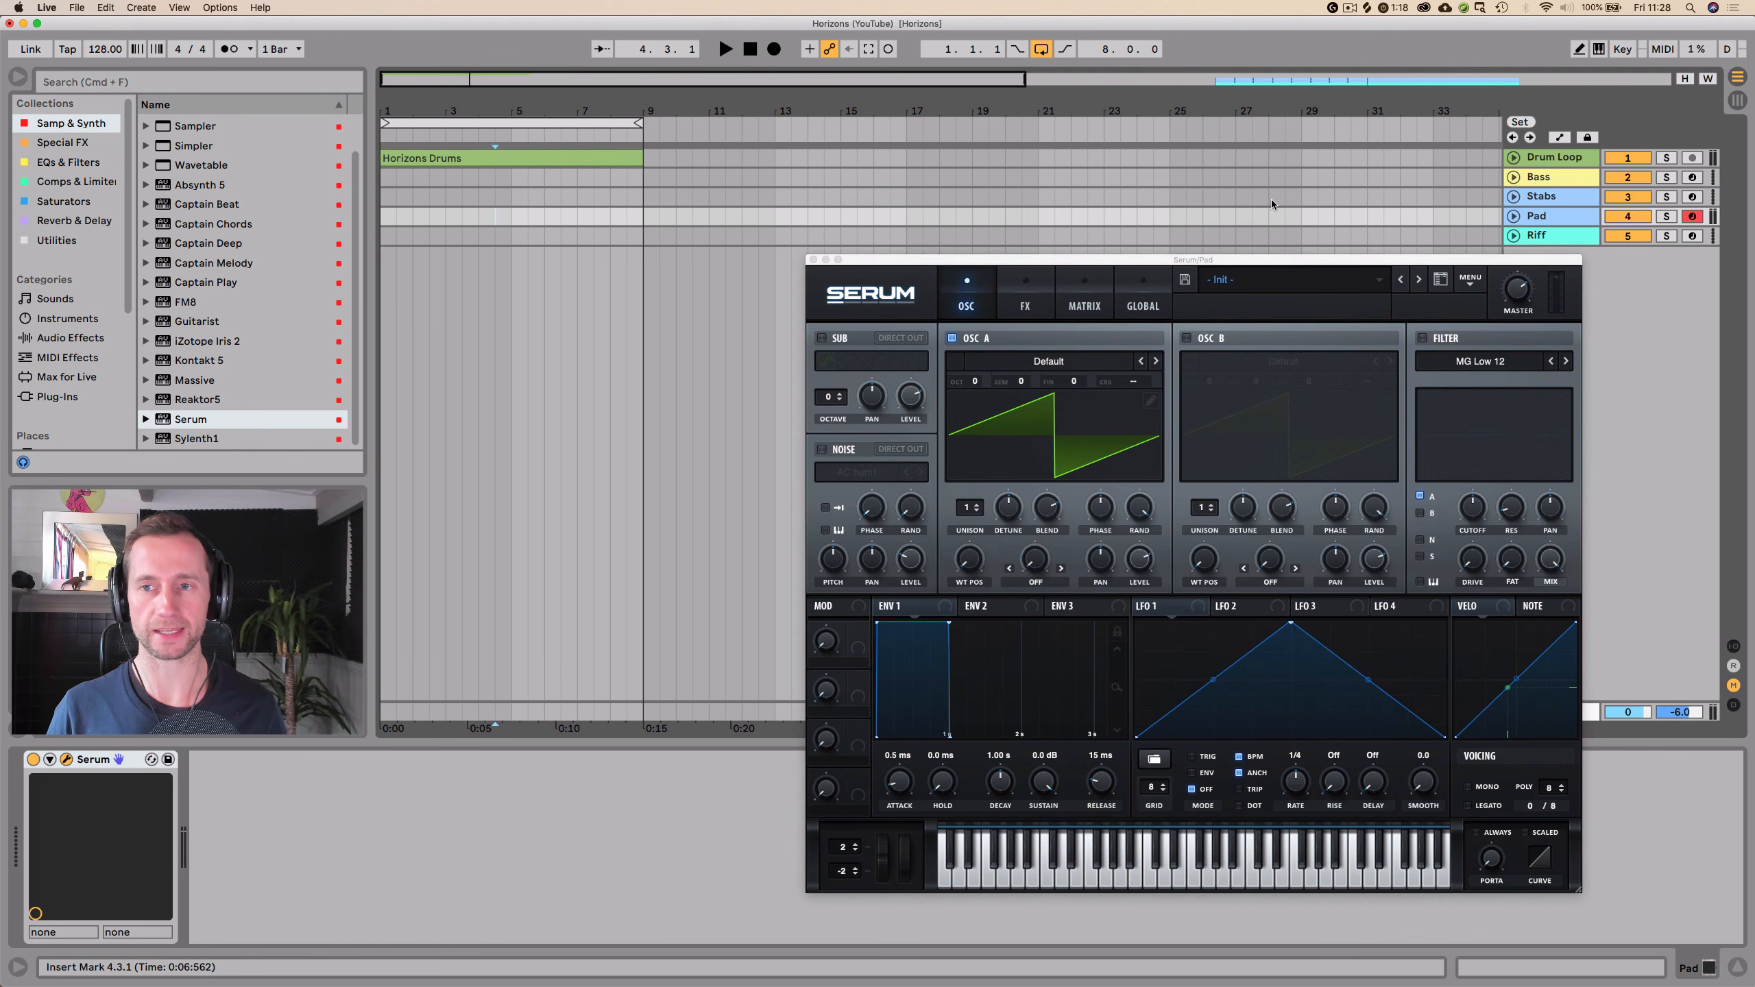
{"action": "left_click", "coordinate": [1513, 216]}
{"action": "left_click_drag", "start_coordinate": [383, 248], "coordinate": [642, 252]}
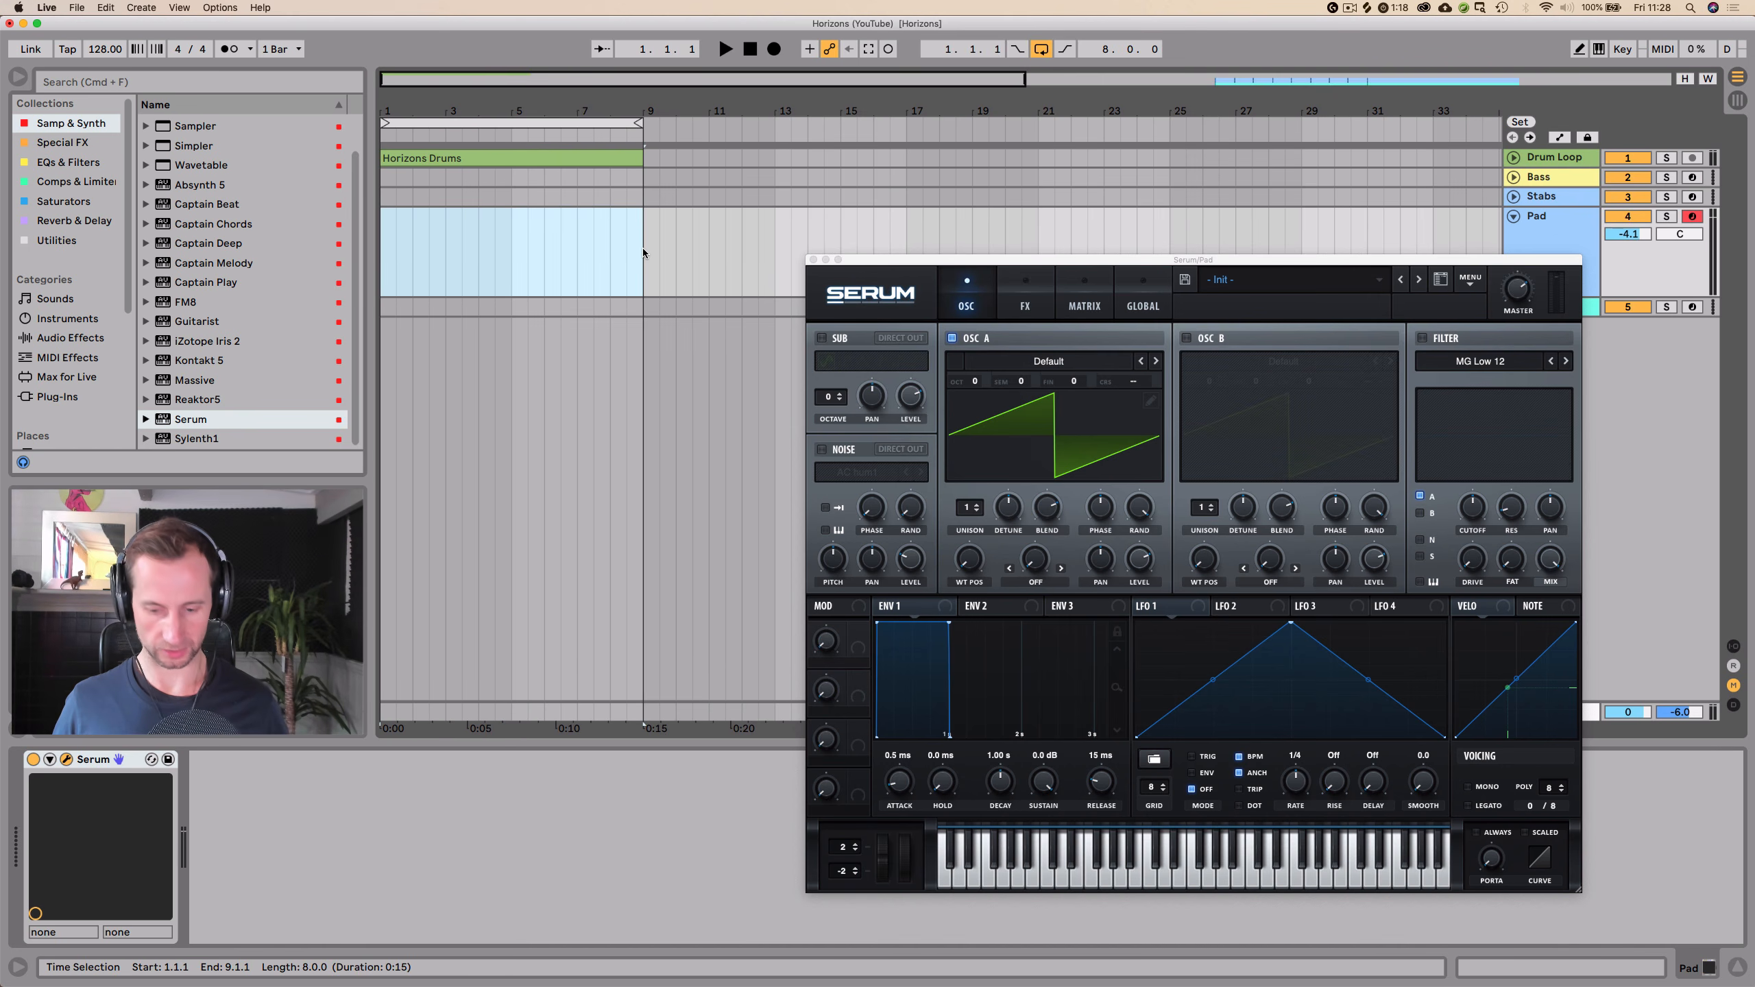
{"action": "key", "text": "super+shift+m"}
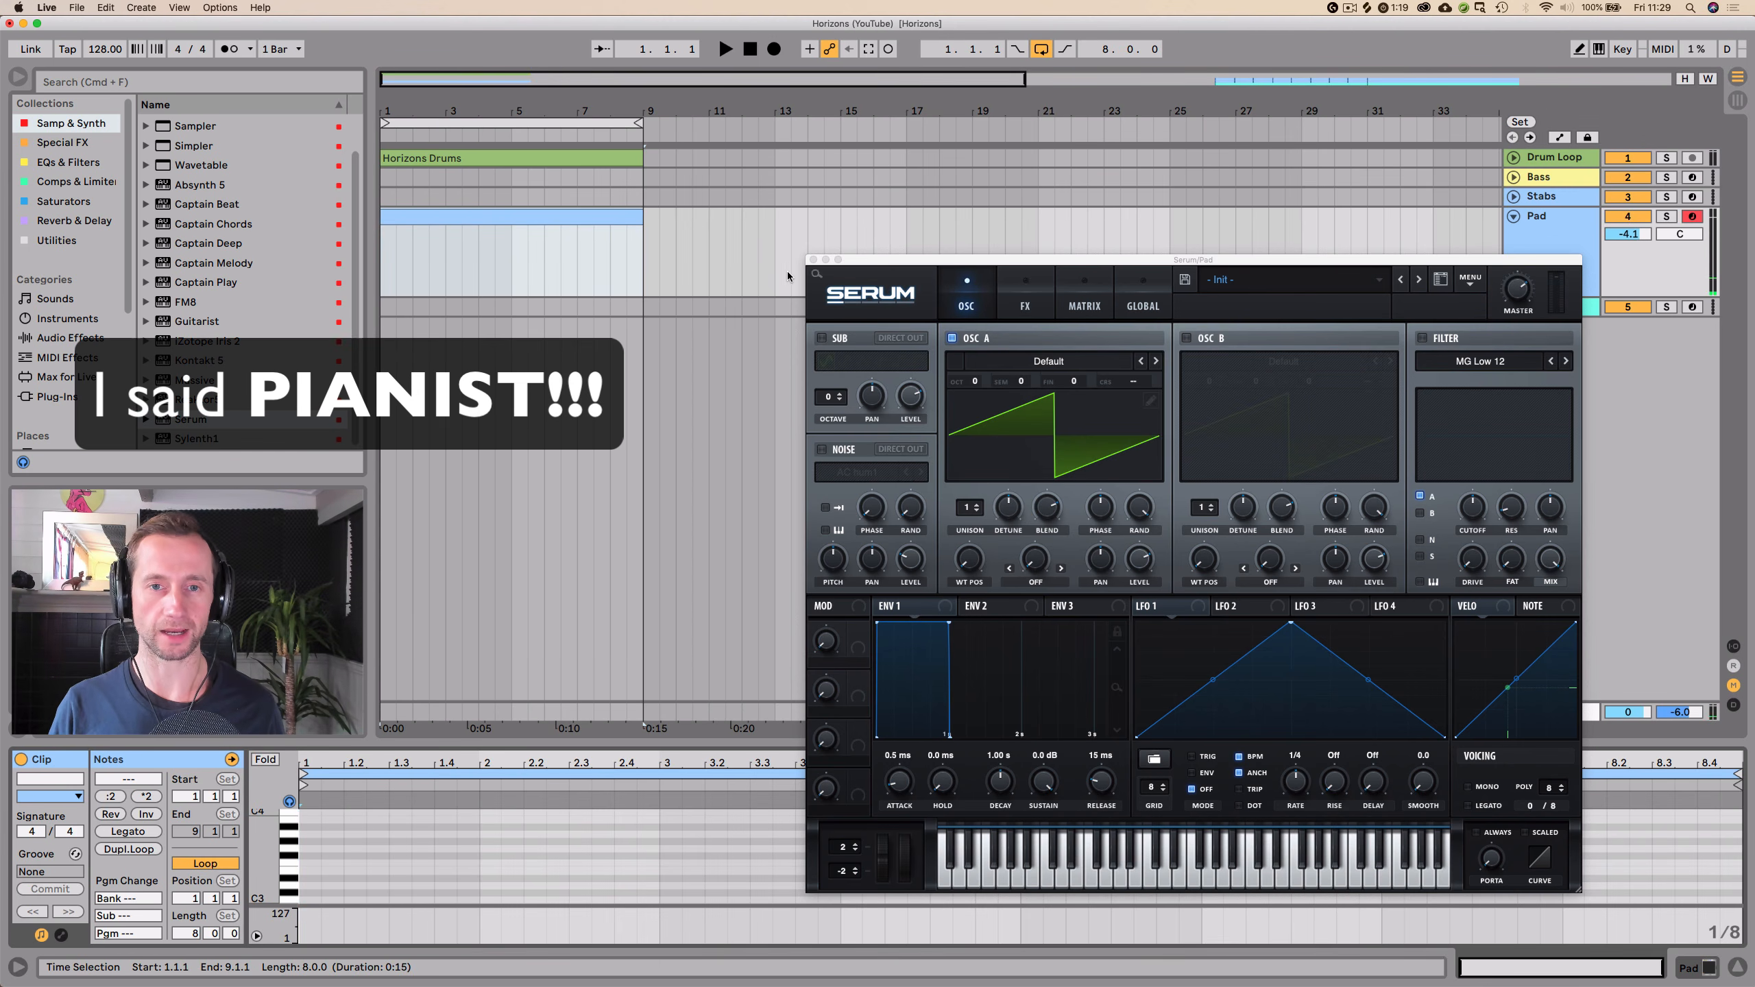
- Close the Serum window and enlarge the clip's MIDI note editor
{"action": "left_click", "coordinate": [813, 259]}
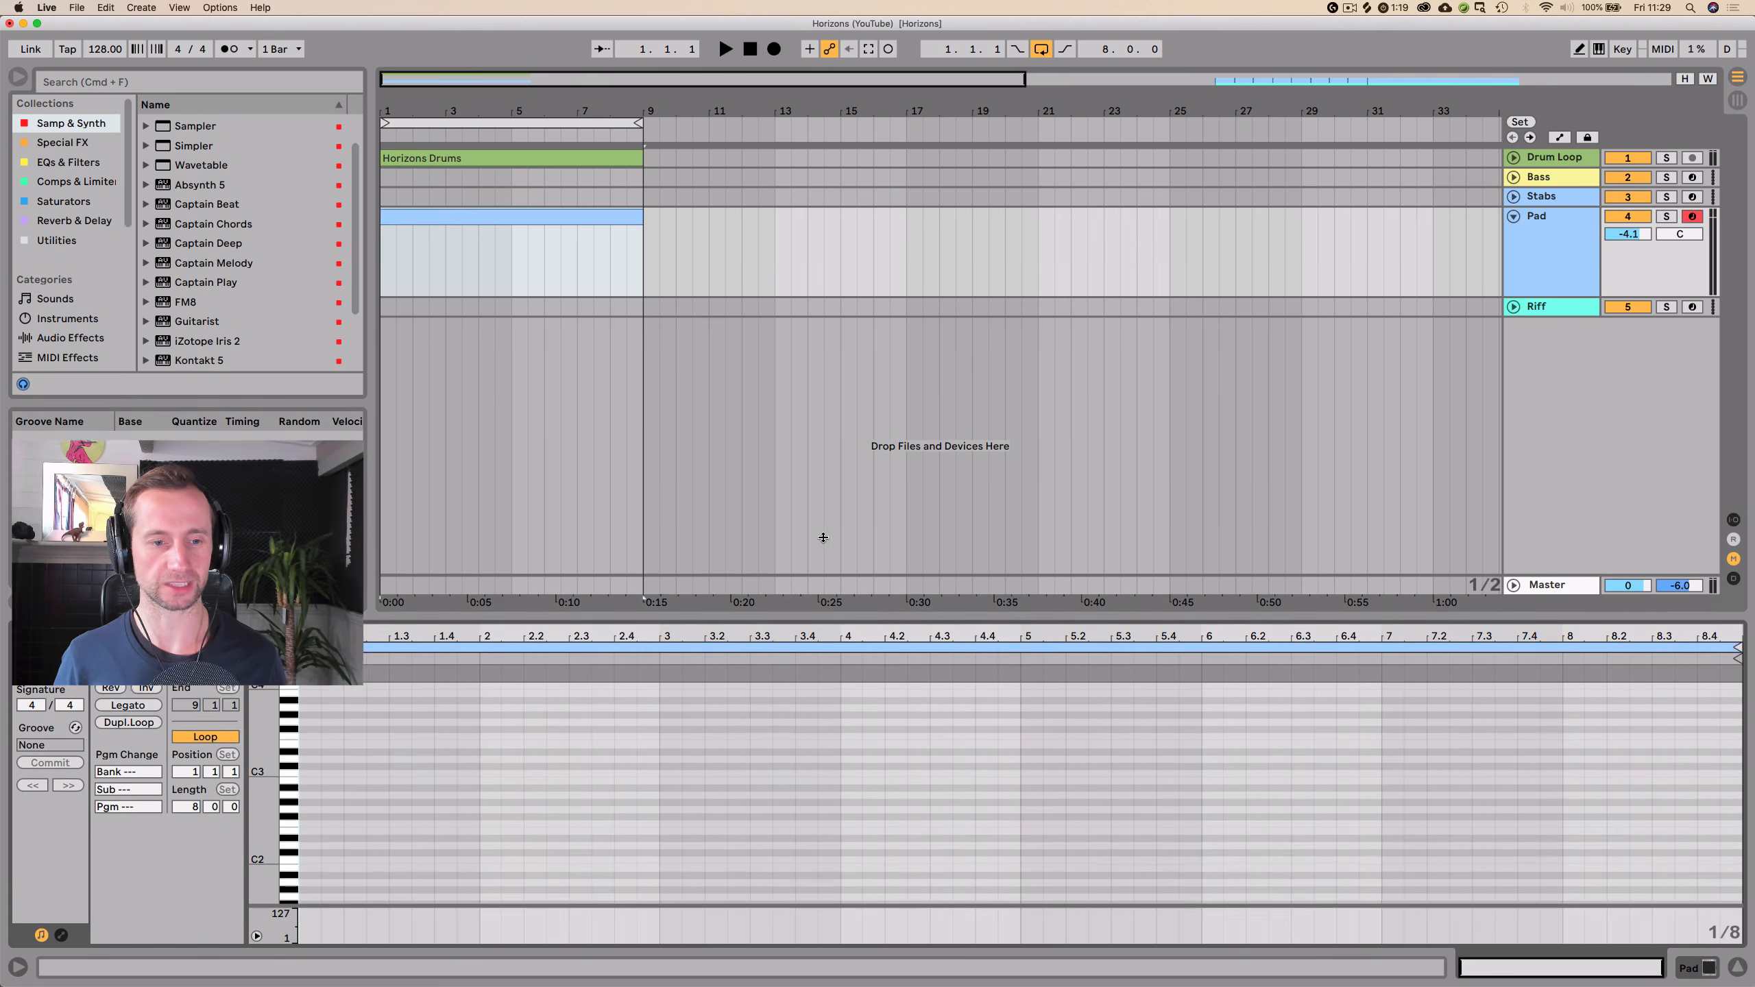
{"action": "left_click_drag", "start_coordinate": [822, 618], "coordinate": [848, 314]}
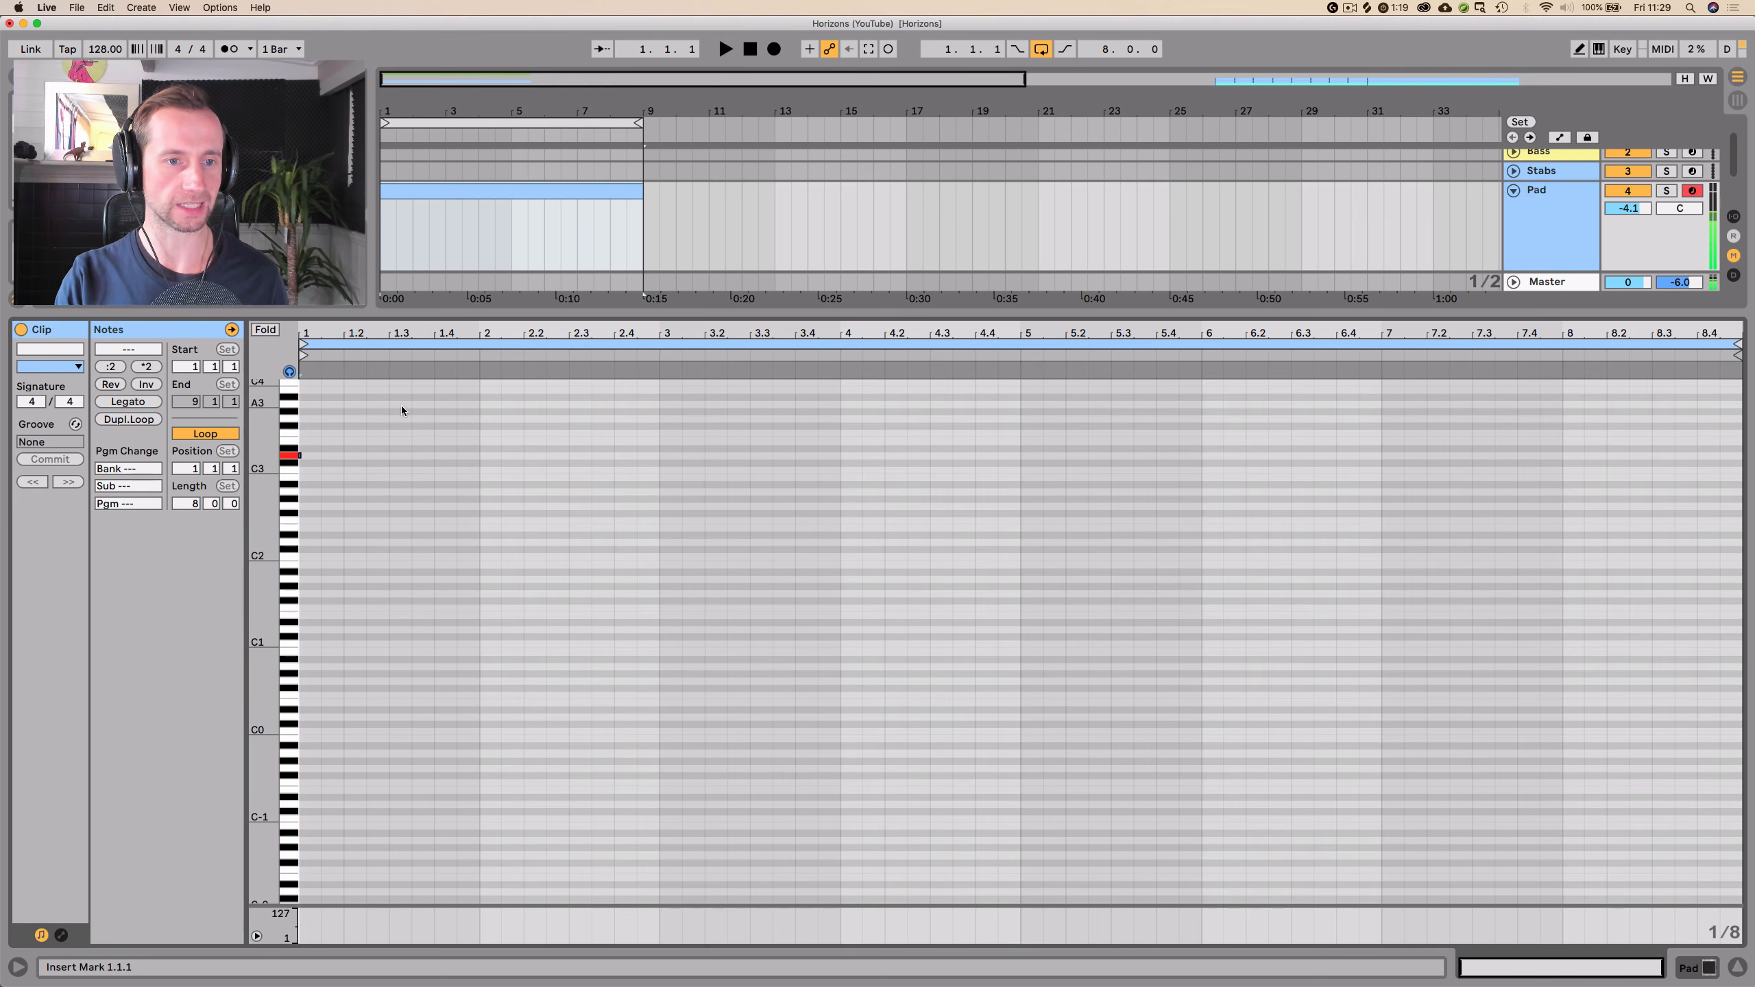
{"action": "left_click_drag", "start_coordinate": [261, 459], "coordinate": [259, 460]}
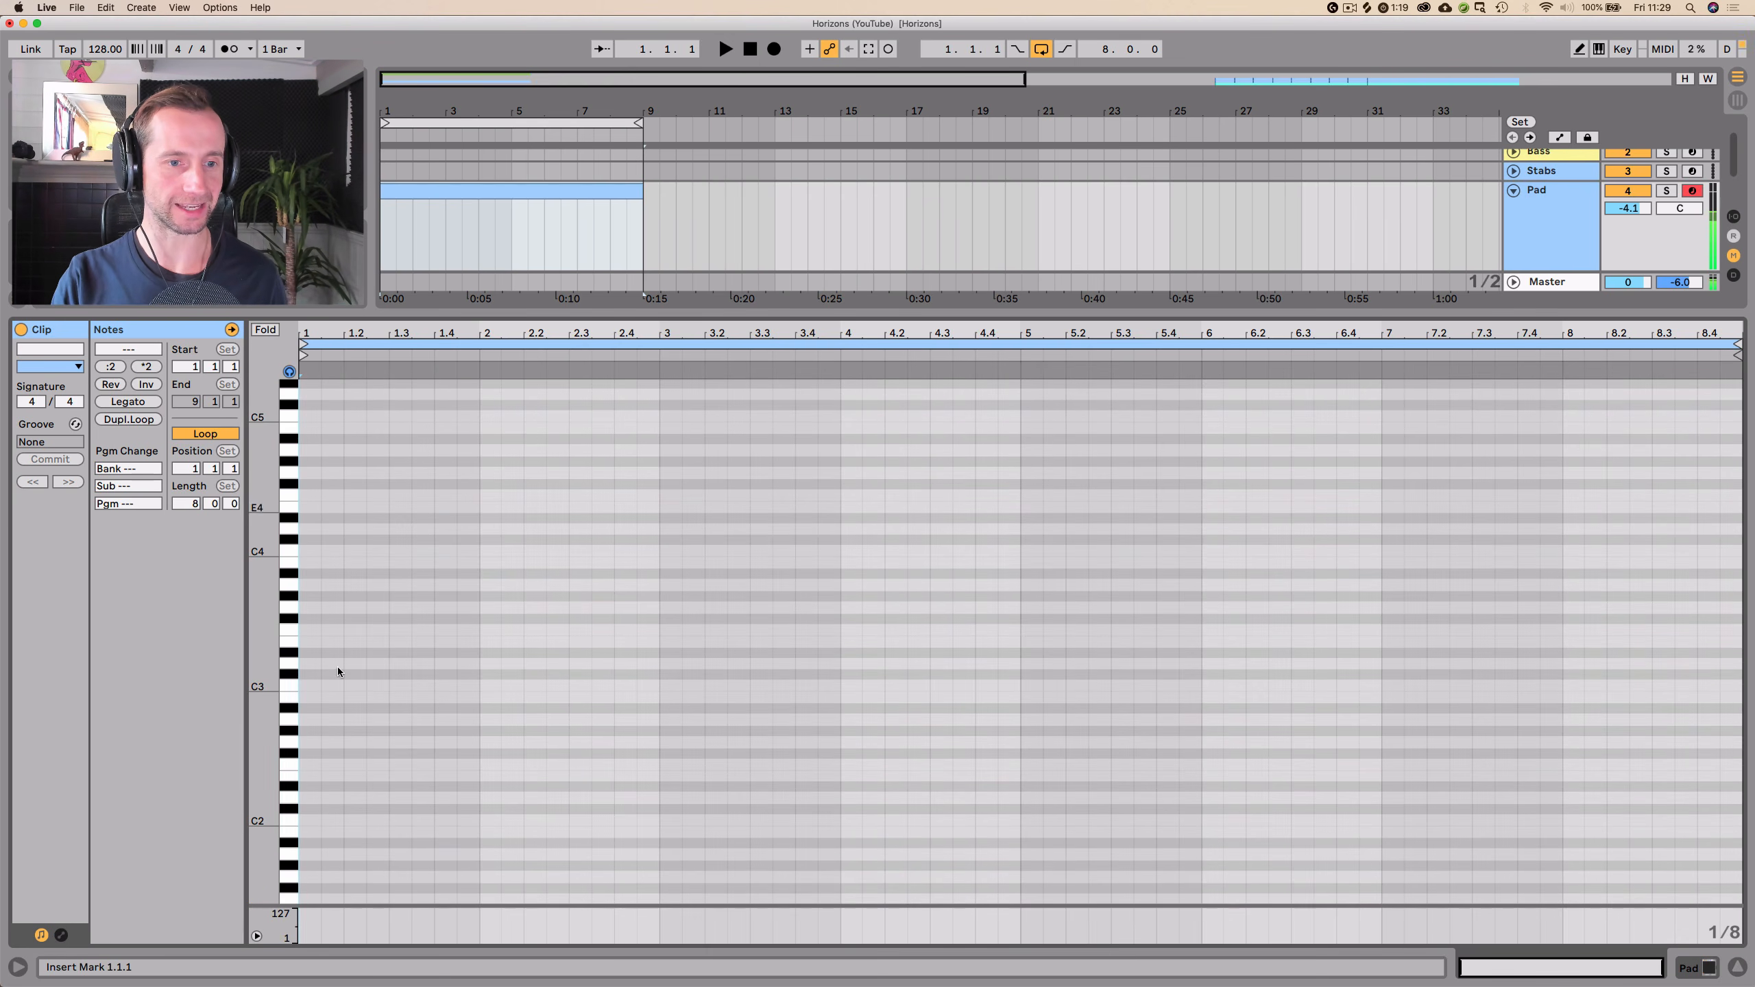
- Add stacked eighth notes D3, E3, F3, G3 and A3 at the start of the Pad clip
{"action": "left_click", "coordinate": [314, 673]}
{"action": "double_click", "coordinate": [310, 664]}
{"action": "mouse_move", "coordinate": [264, 665]}
{"action": "left_mouse_down"}
{"action": "mouse_move", "coordinate": [285, 688]}
{"action": "mouse_move", "coordinate": [273, 651]}
{"action": "left_mouse_up"}
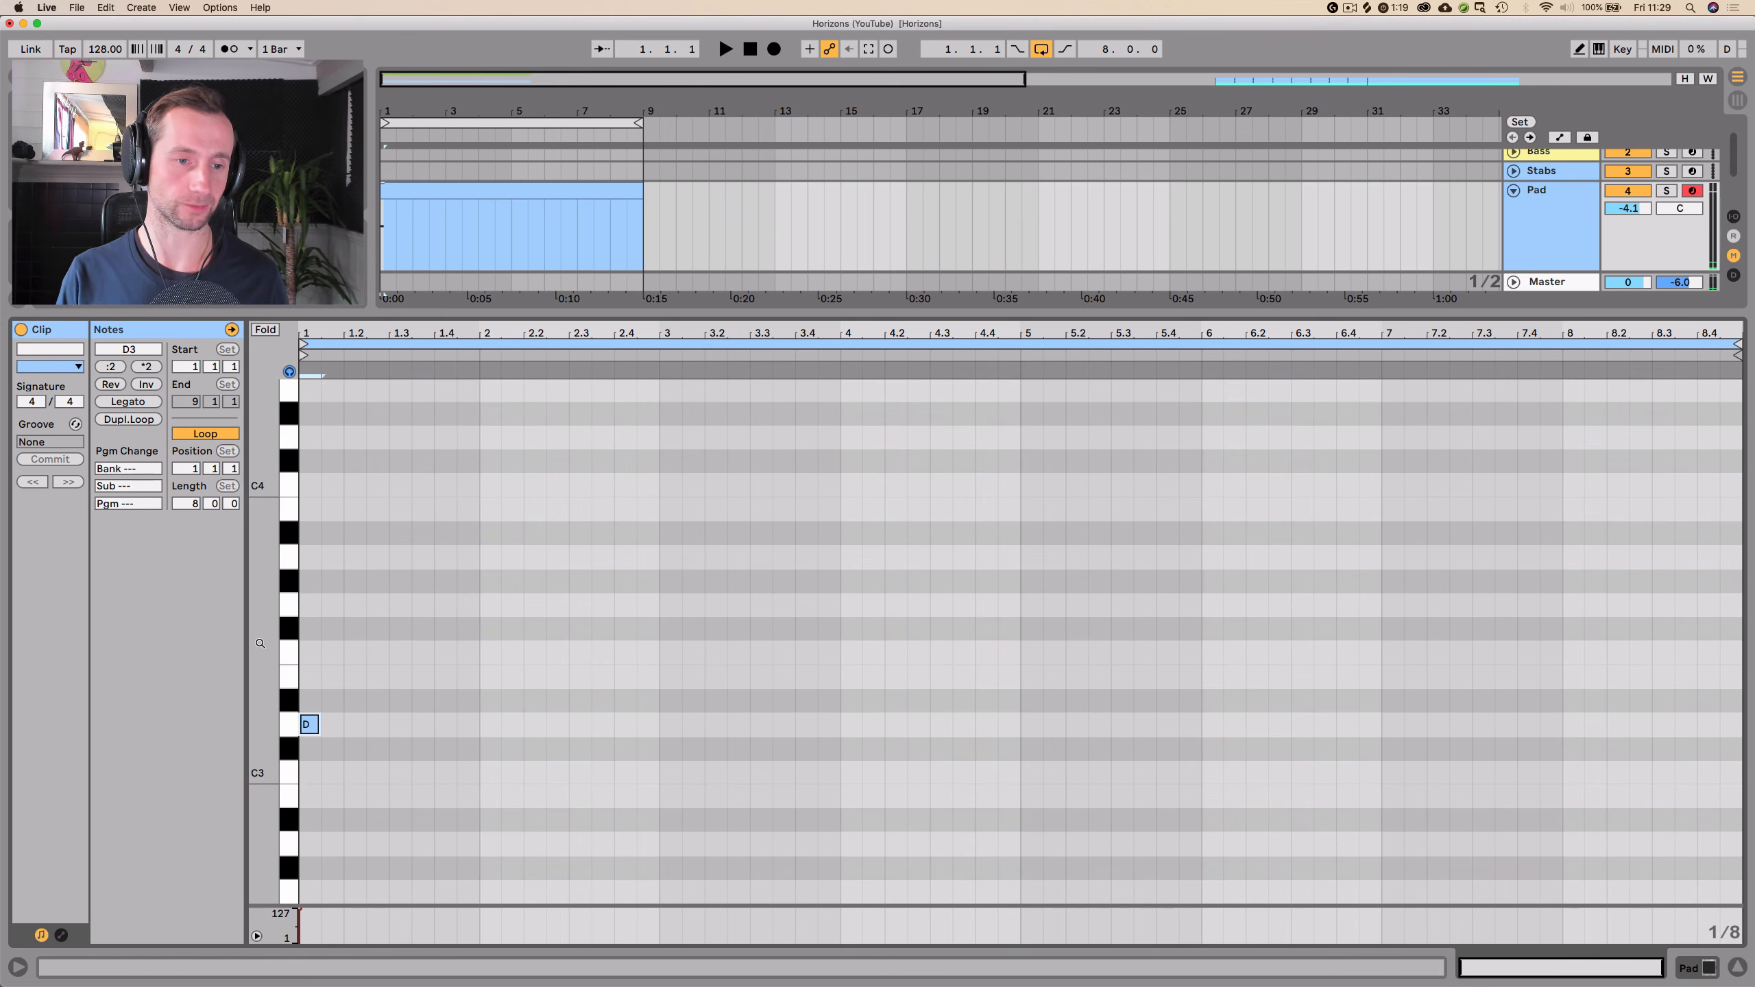
{"action": "scroll", "coordinate": [260, 645], "scroll_direction": "up", "scroll_amount": 2}
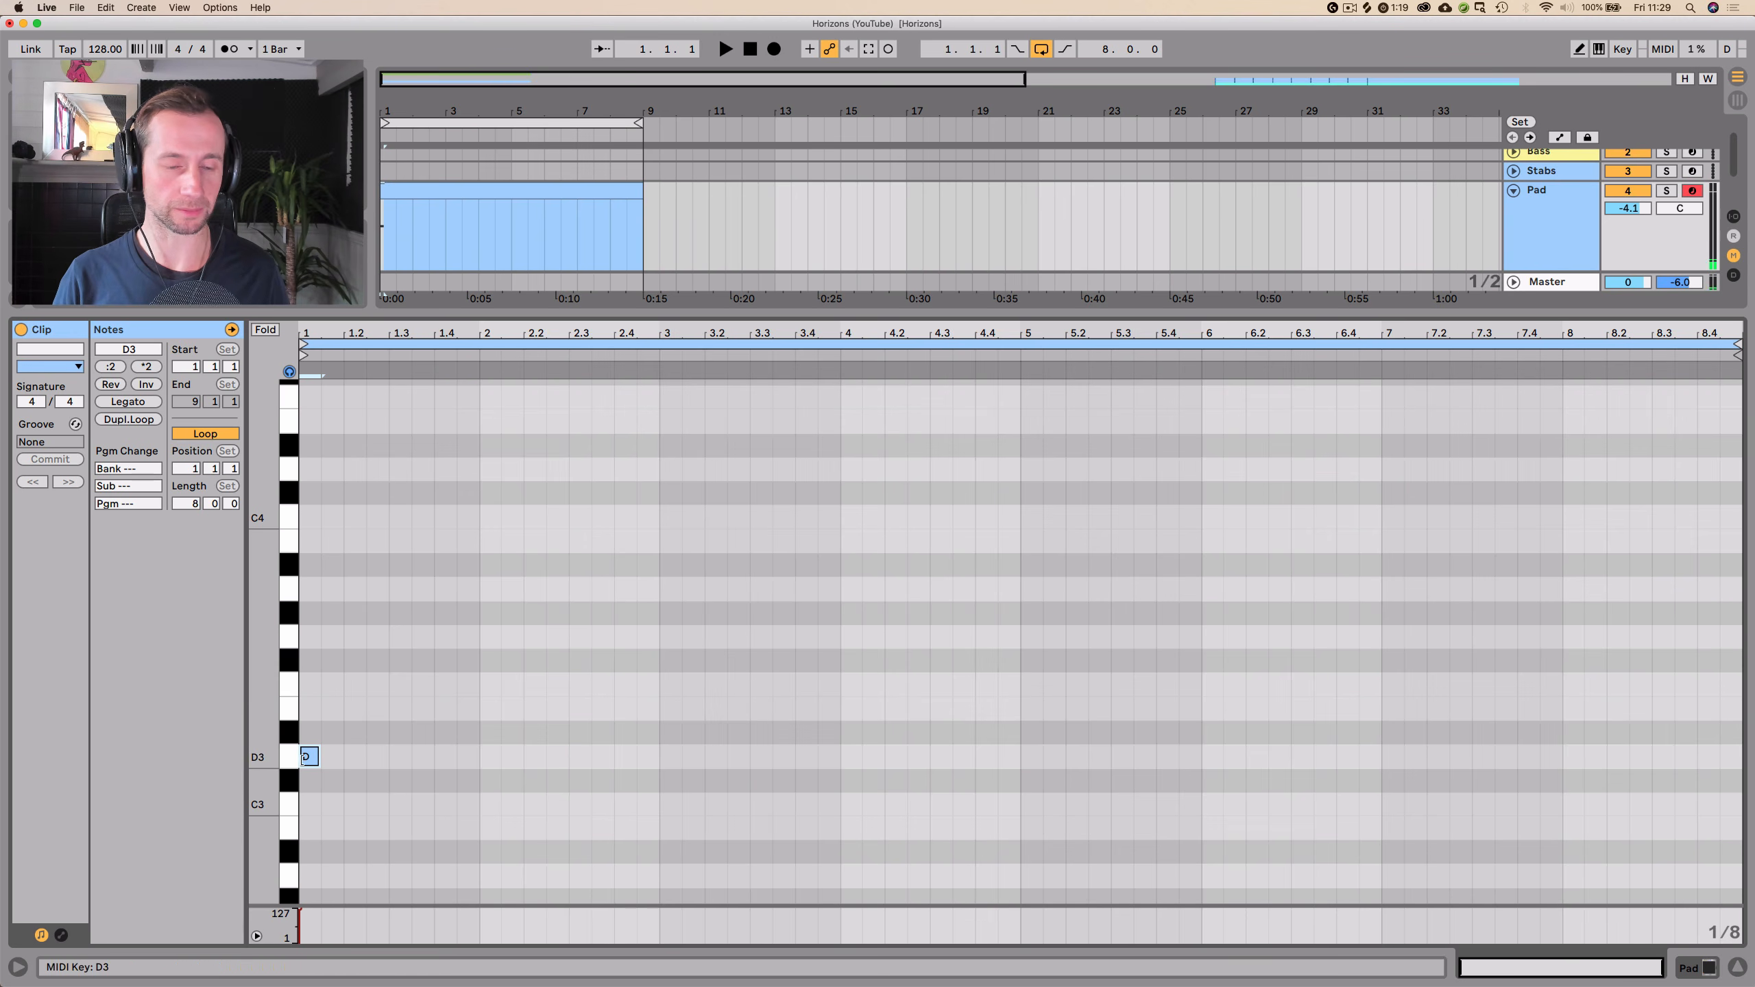
{"action": "double_click", "coordinate": [309, 709]}
{"action": "double_click", "coordinate": [312, 684]}
{"action": "double_click", "coordinate": [313, 637]}
{"action": "left_click", "coordinate": [315, 608]}
{"action": "double_click", "coordinate": [311, 588]}
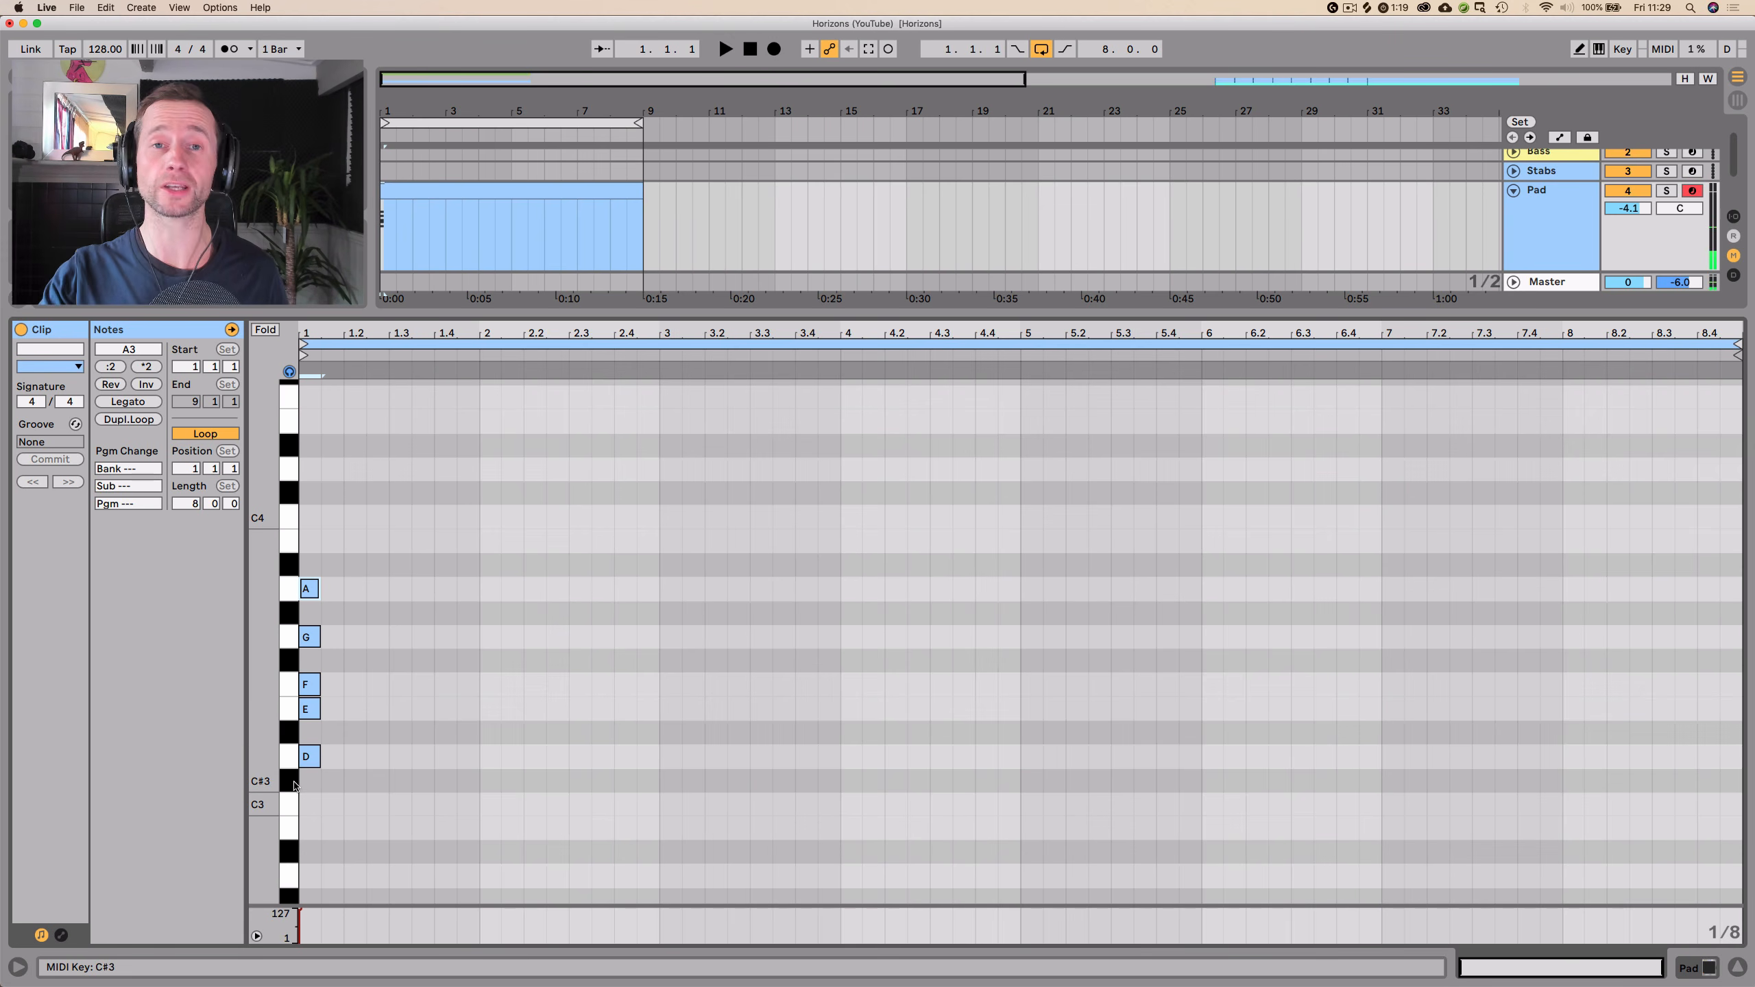
- Audition the notes from D3 up to A3 and add an eighth note on B3 above them
{"action": "left_click", "coordinate": [309, 756]}
{"action": "left_click", "coordinate": [310, 706]}
{"action": "left_click", "coordinate": [310, 684]}
{"action": "left_click", "coordinate": [309, 637]}
{"action": "left_click", "coordinate": [308, 590]}
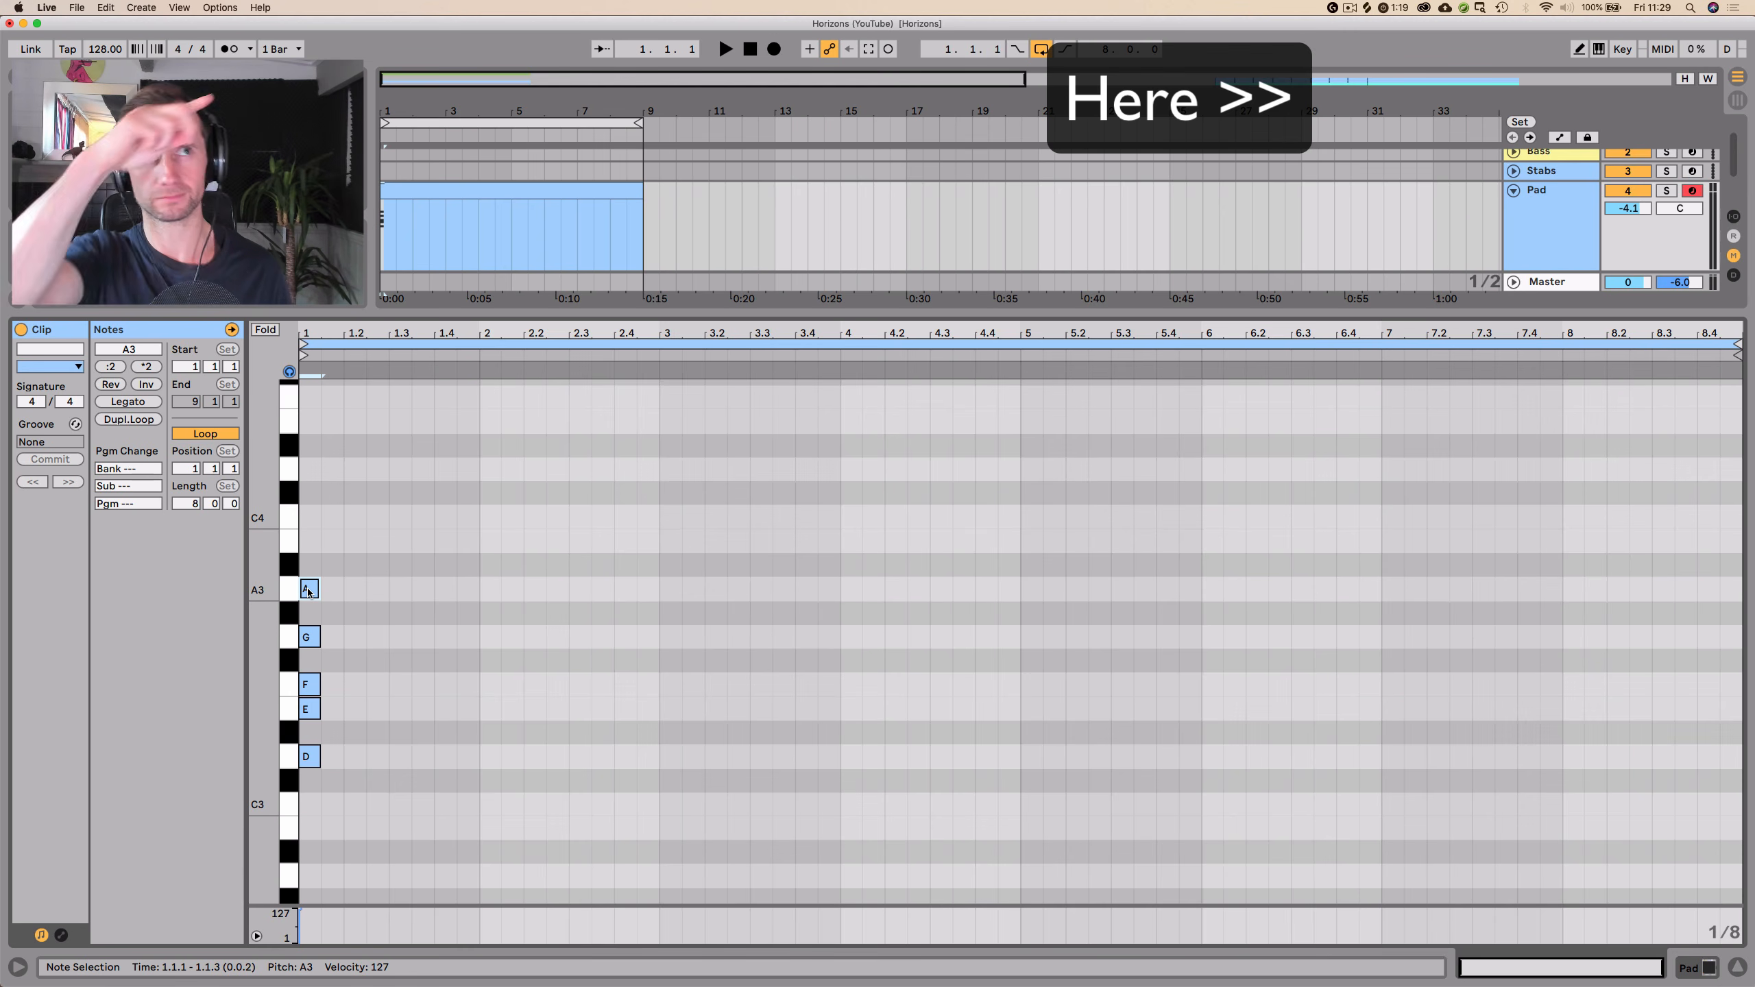
{"action": "double_click", "coordinate": [315, 544]}
- Audition the scale, lower the B3 note to A#3, and add C4 and D4 above it
{"action": "left_click", "coordinate": [308, 757]}
{"action": "left_click", "coordinate": [309, 709]}
{"action": "left_click", "coordinate": [309, 685]}
{"action": "left_click", "coordinate": [309, 637]}
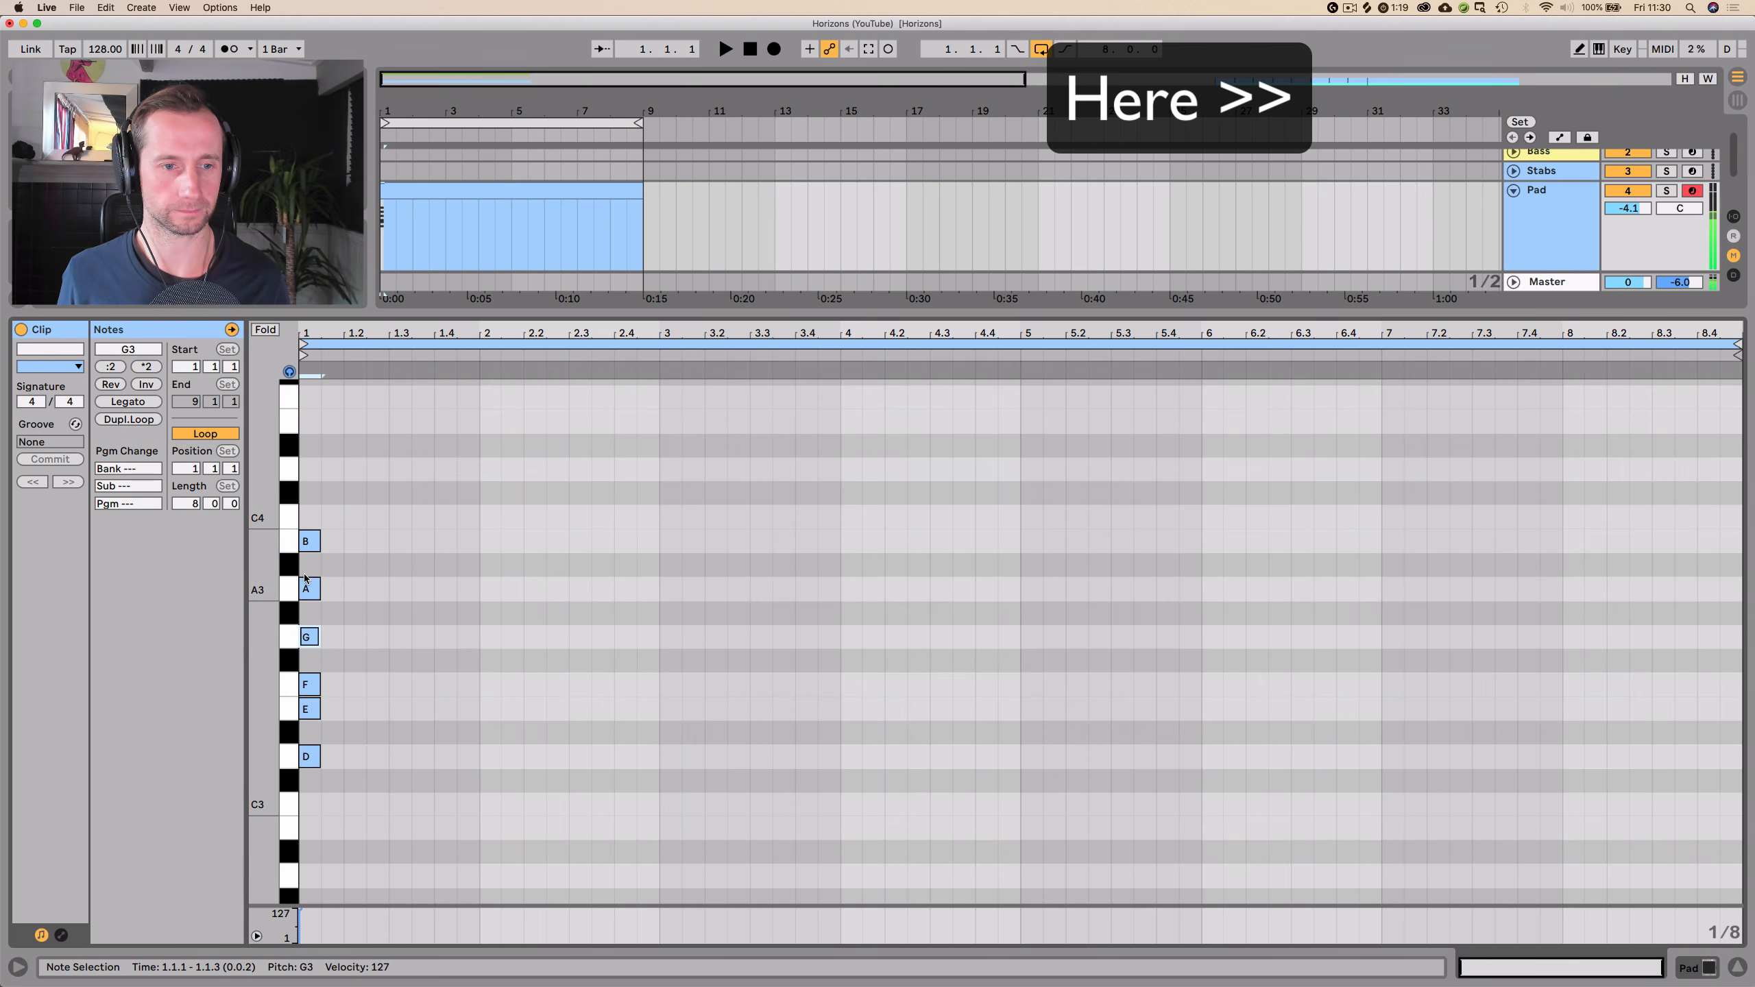
{"action": "left_click", "coordinate": [309, 588]}
{"action": "left_click", "coordinate": [312, 540]}
{"action": "key", "text": "Down"}
{"action": "double_click", "coordinate": [315, 522]}
{"action": "double_click", "coordinate": [313, 470]}
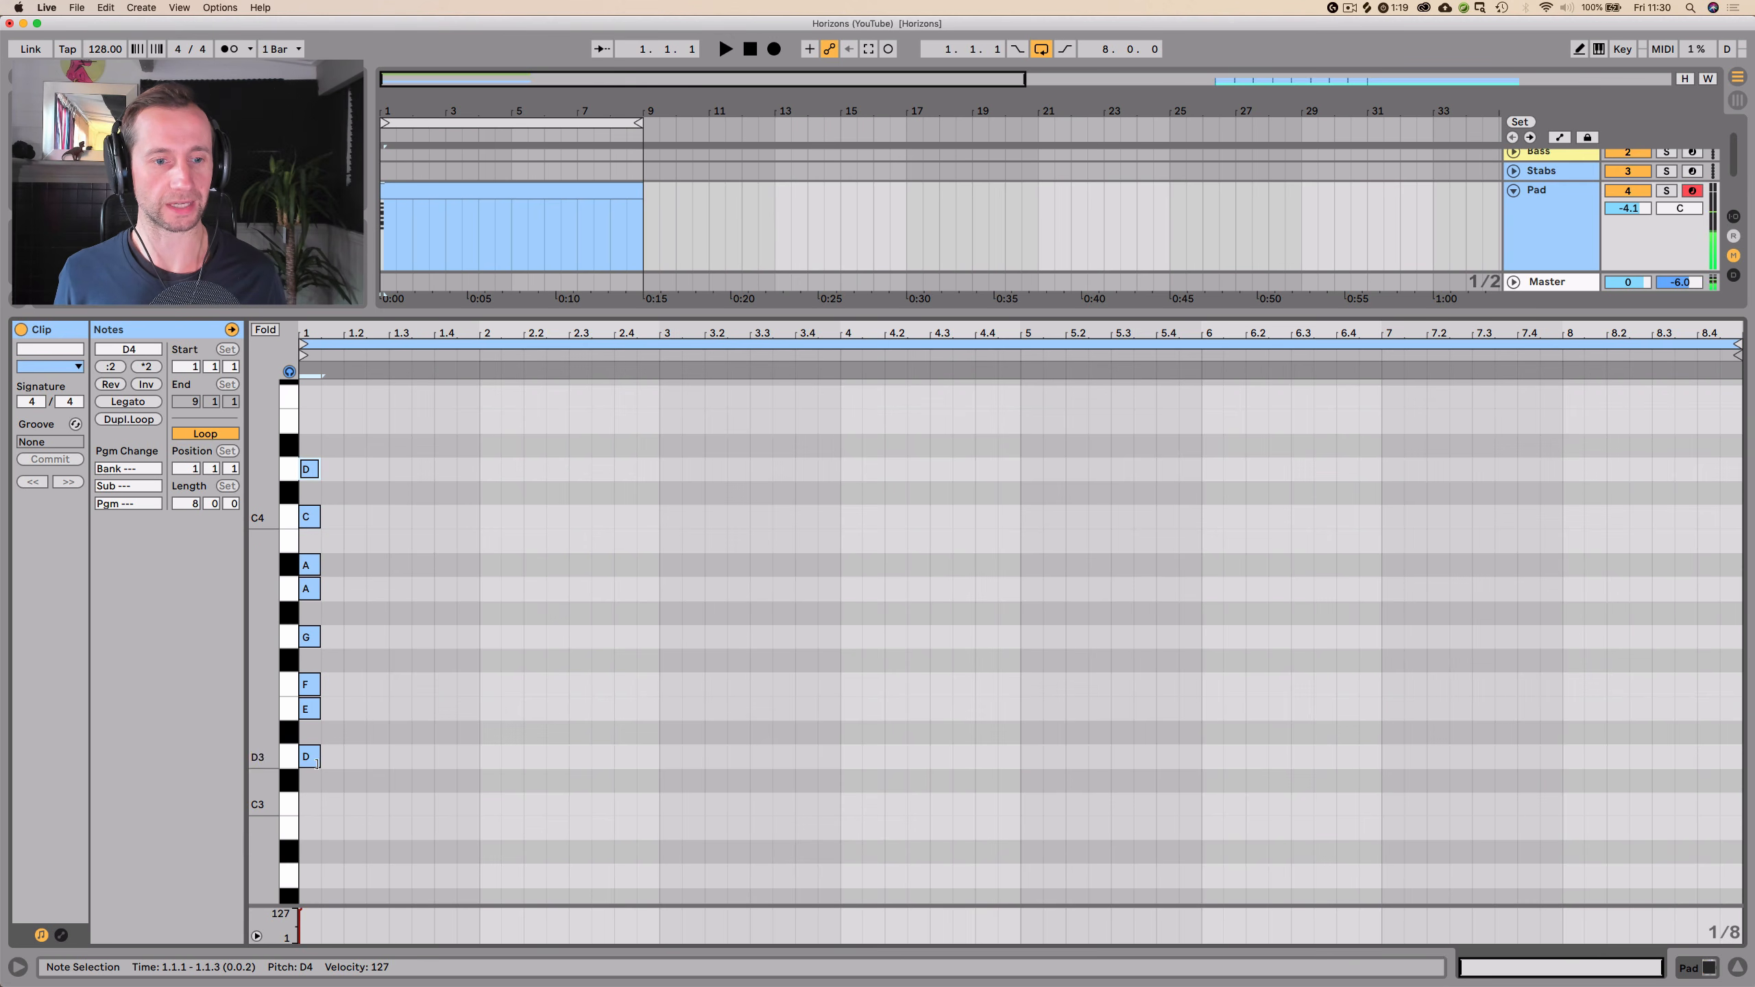
- Copy the scale notes an octave up and an octave down to span D2 to D5, and fold the editor to the used pitches
{"action": "left_click_drag", "start_coordinate": [306, 787], "coordinate": [324, 460]}
{"action": "left_click_drag", "start_coordinate": [308, 760], "coordinate": [309, 473]}
{"action": "mouse_move", "coordinate": [337, 765]}
{"action": "left_mouse_down"}
{"action": "mouse_move", "coordinate": [314, 471]}
{"action": "mouse_move", "coordinate": [304, 757]}
{"action": "left_mouse_up"}
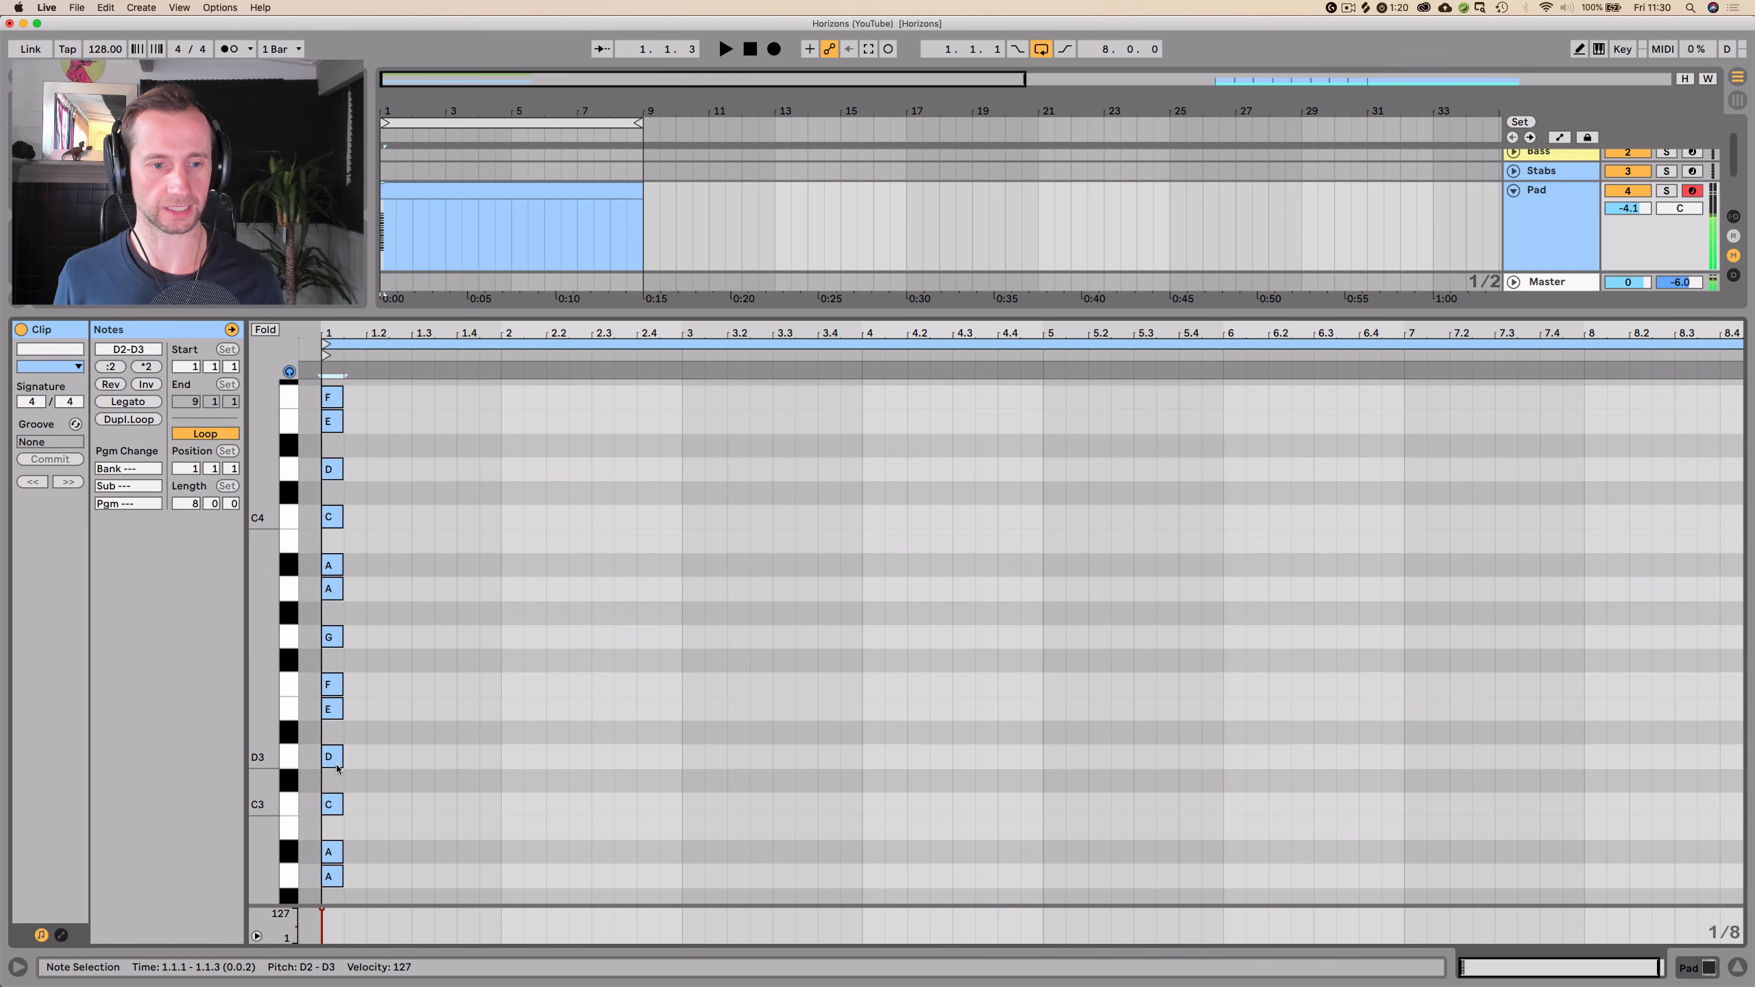
{"action": "left_click", "coordinate": [261, 330]}
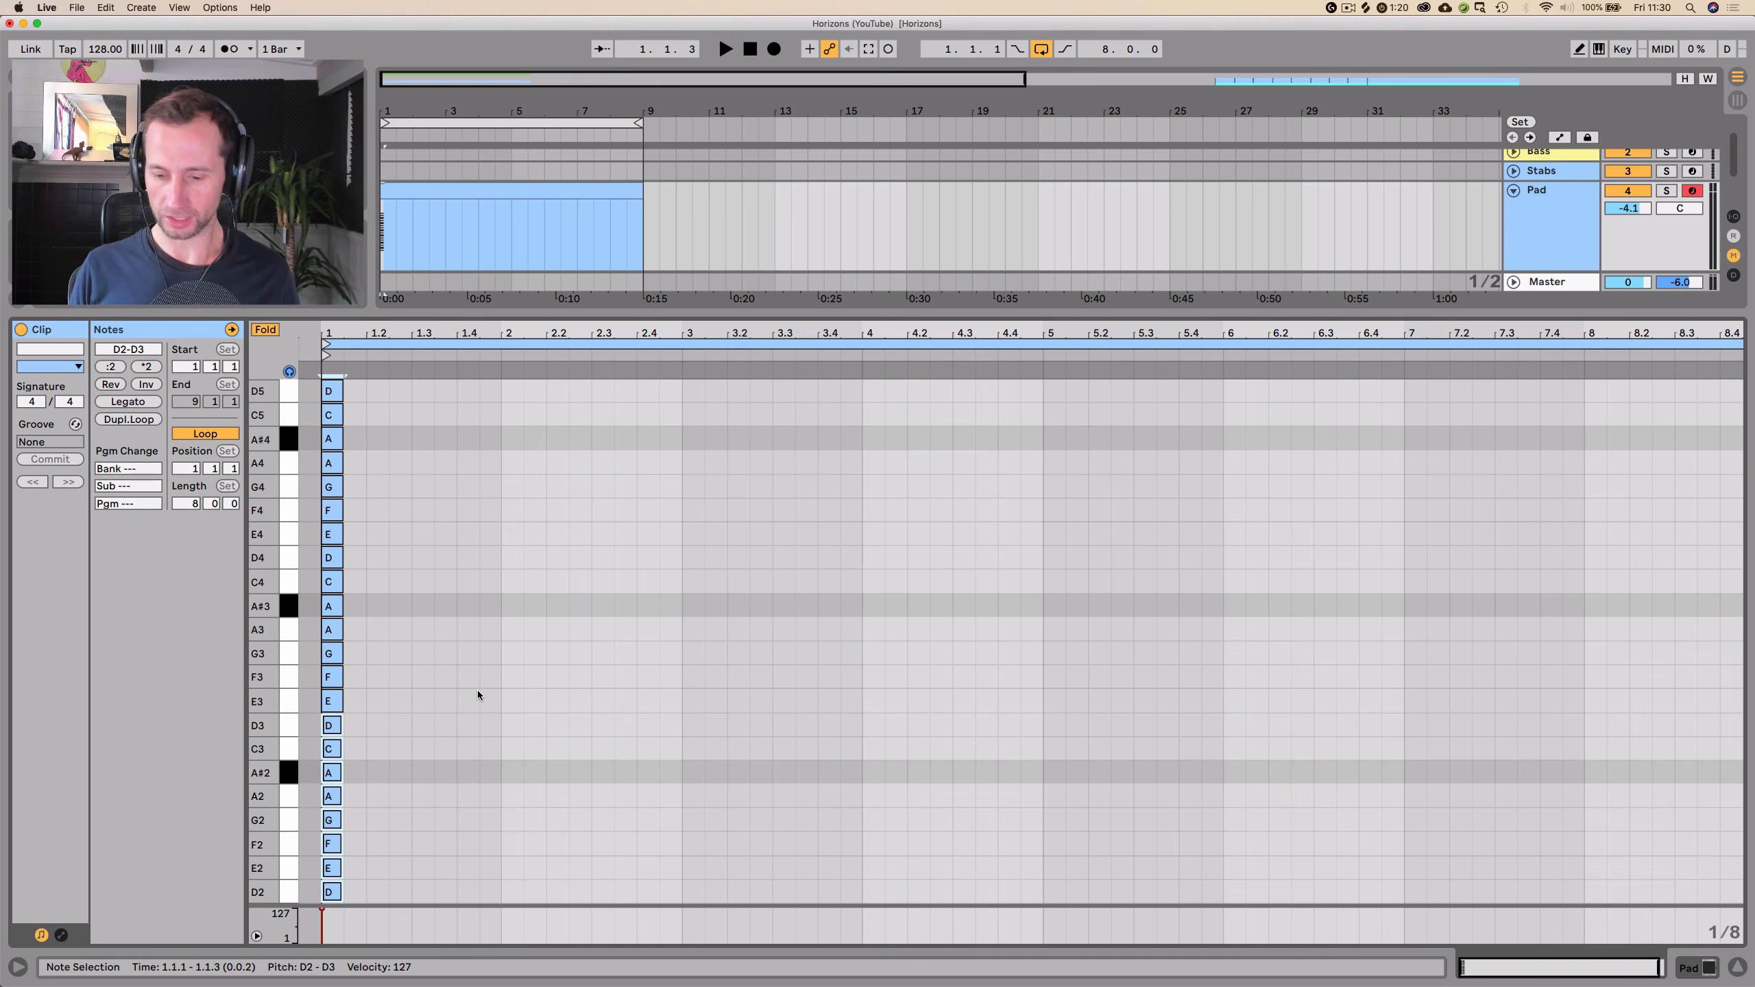
{"action": "double_click", "coordinate": [360, 724]}
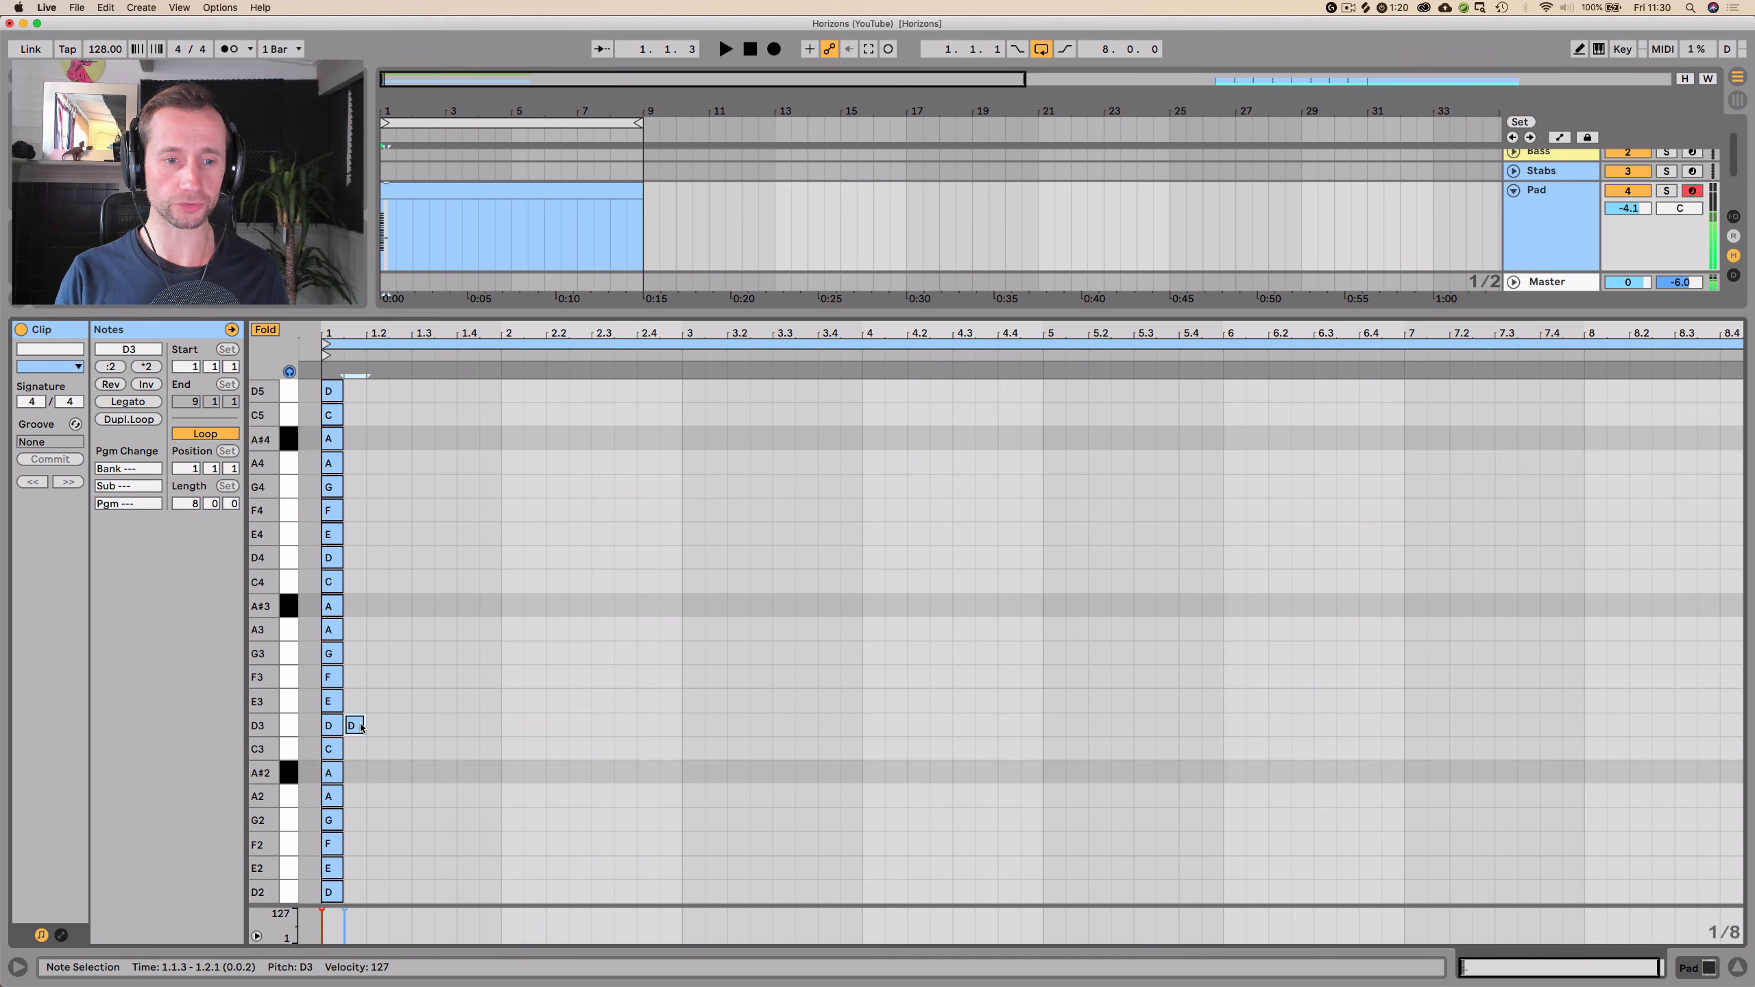
{"action": "left_click_drag", "start_coordinate": [361, 724], "coordinate": [386, 724]}
{"action": "key", "text": "space"}
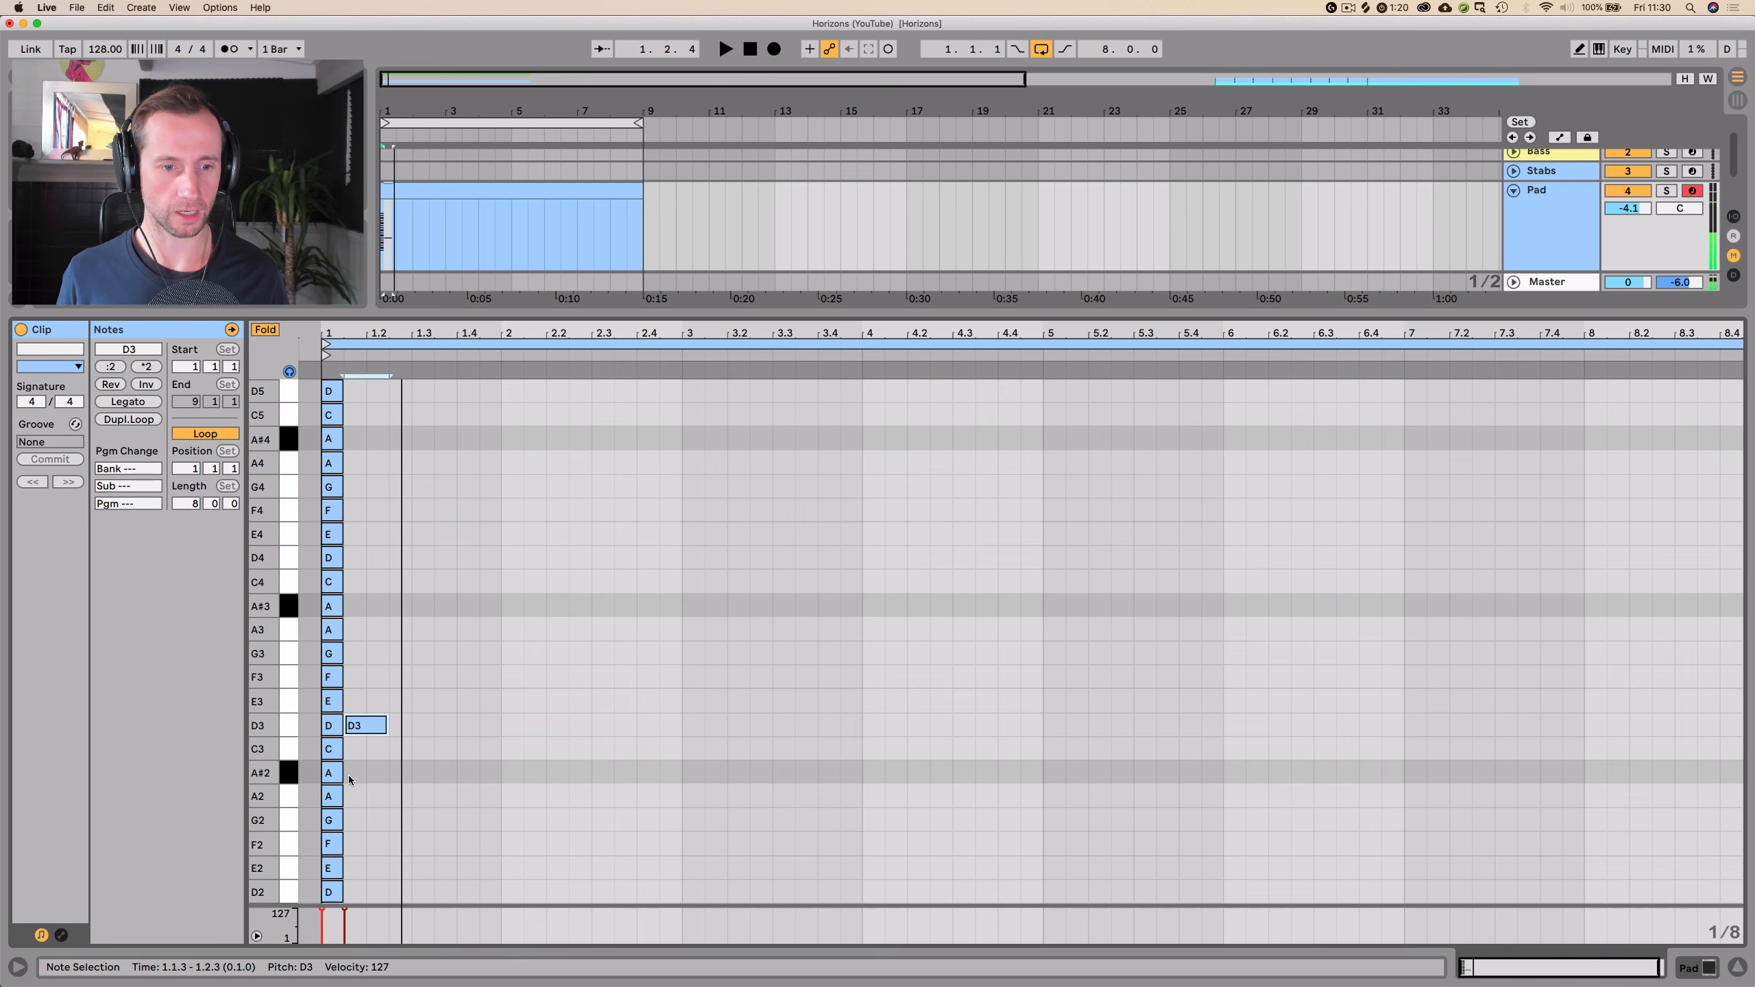
{"action": "key", "text": "space"}
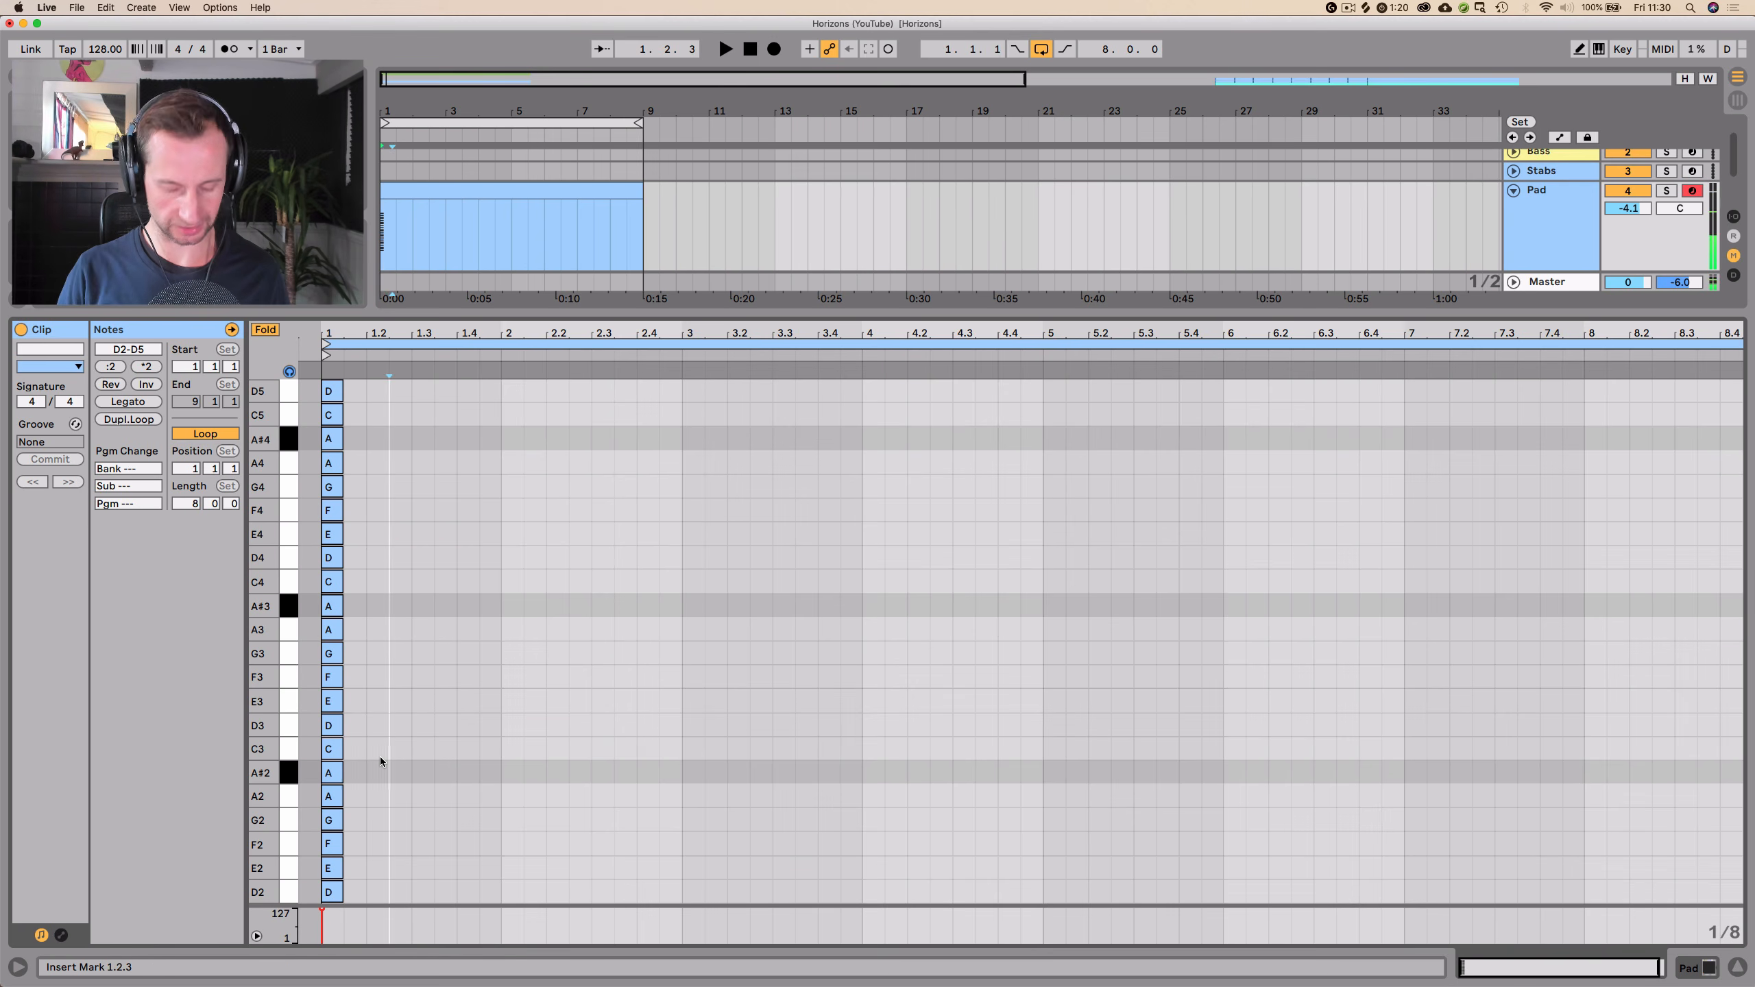
- Shift all the scale guide notes an eighth note earlier, ahead of the clip's start, and play the clip
{"action": "key", "text": "super+z"}
{"action": "key", "text": "Left"}
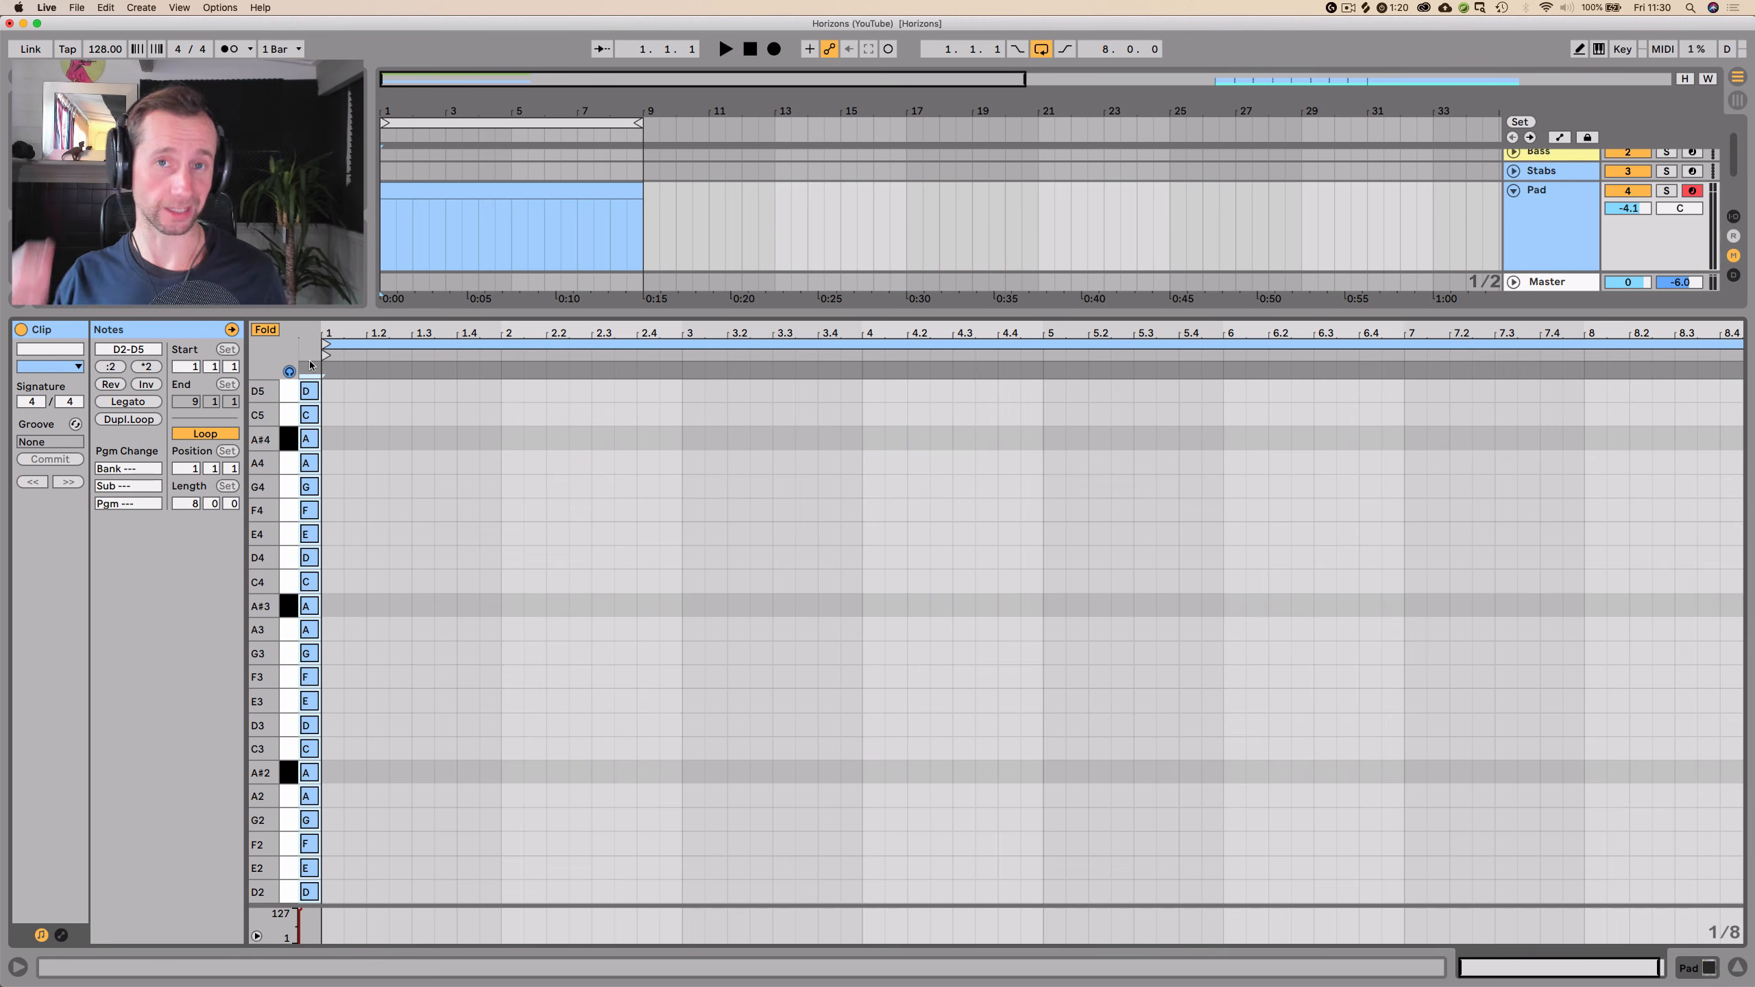
{"action": "left_click", "coordinate": [371, 496]}
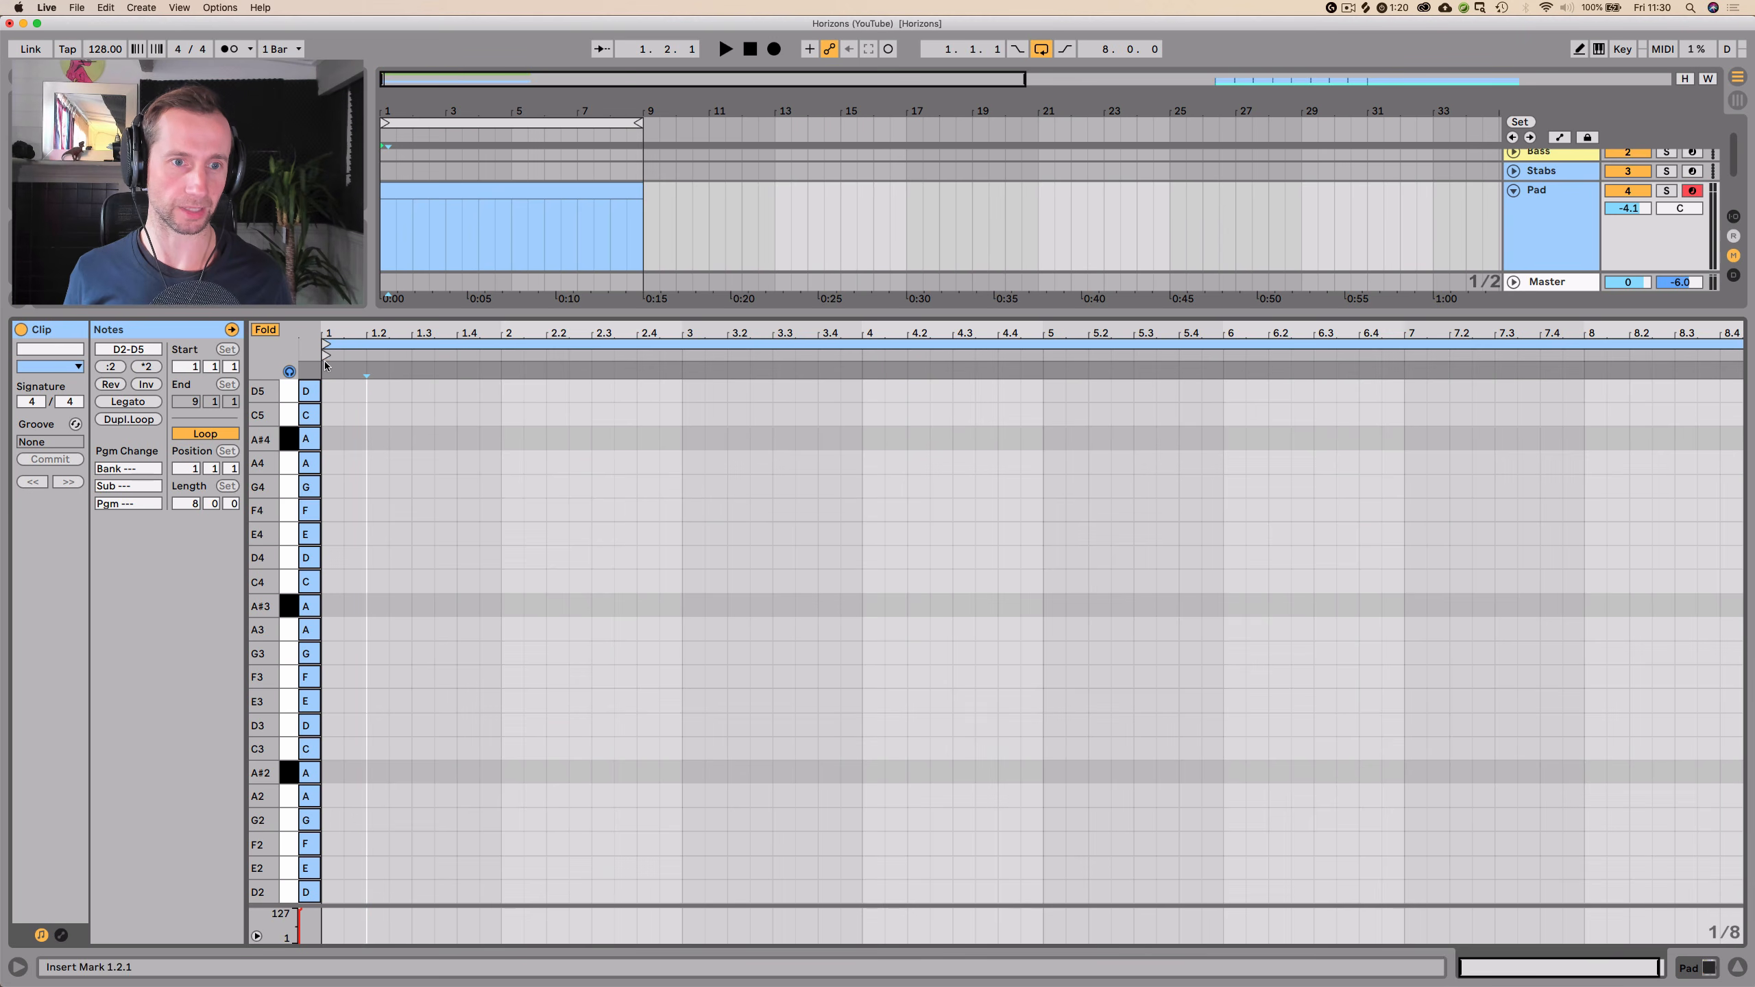
{"action": "key", "text": "space"}
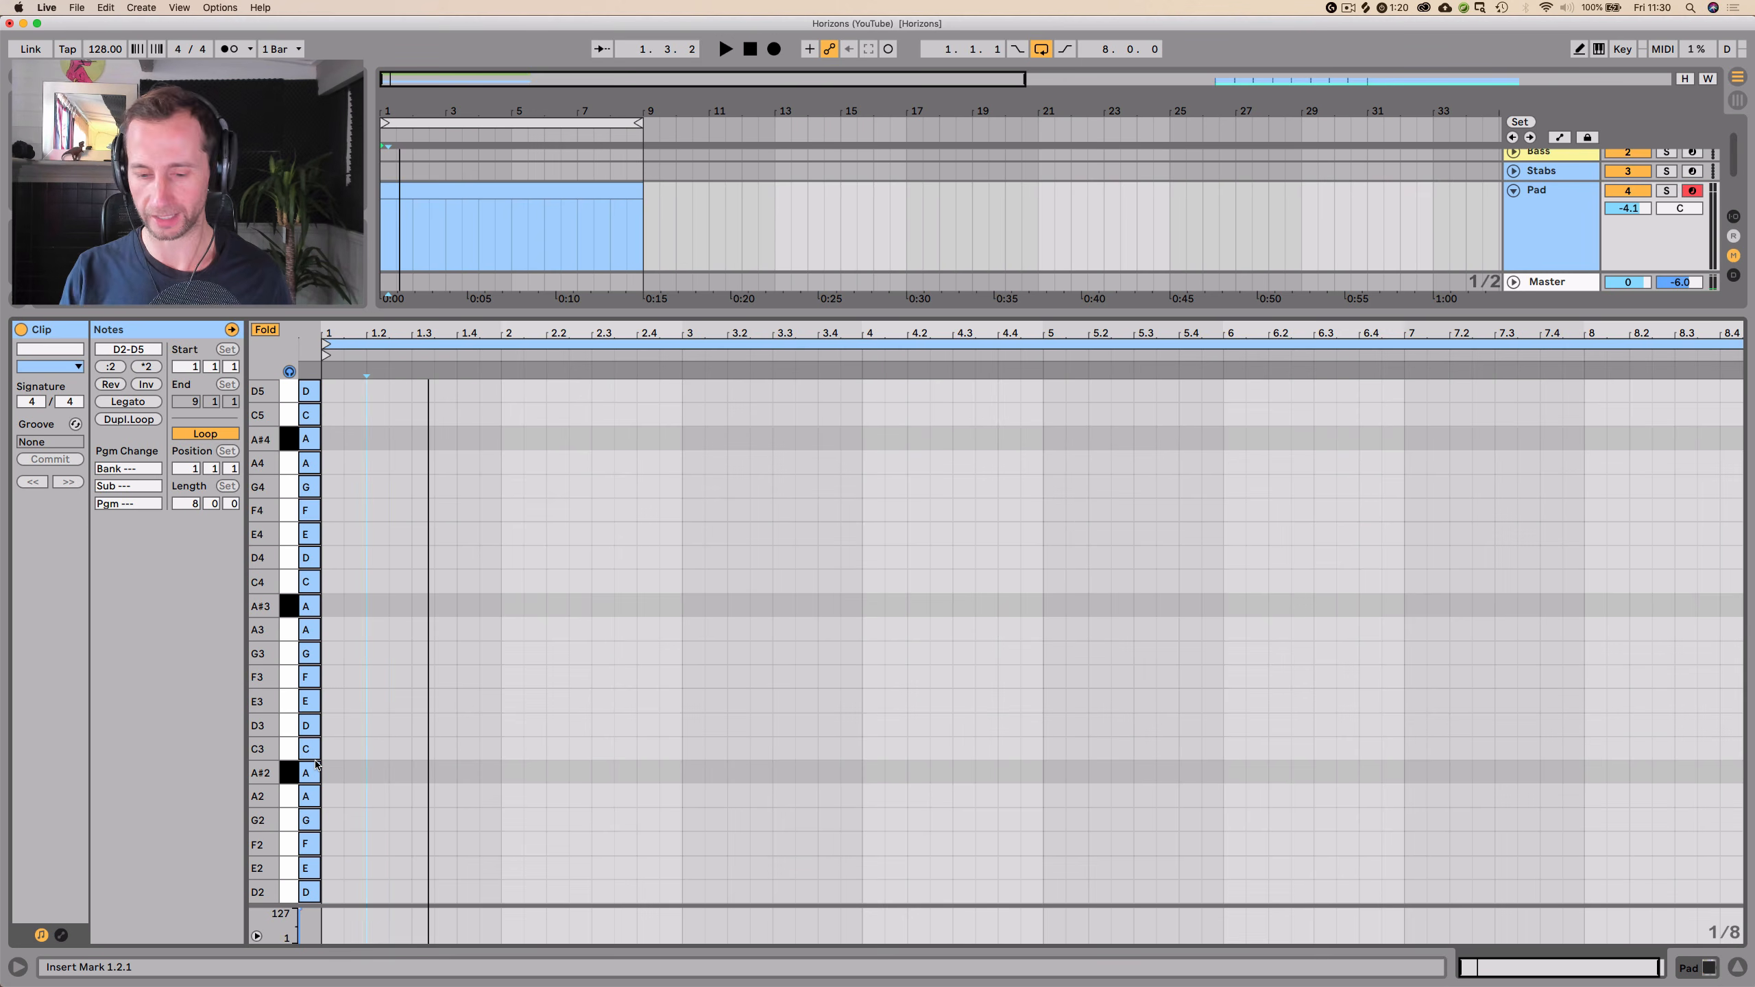
- Add a one-bar D3 note at the start of the clip and play it back
{"action": "double_click", "coordinate": [335, 727]}
{"action": "key", "text": "space"}
{"action": "left_click_drag", "start_coordinate": [337, 724], "coordinate": [507, 726]}
{"action": "key", "text": "space"}
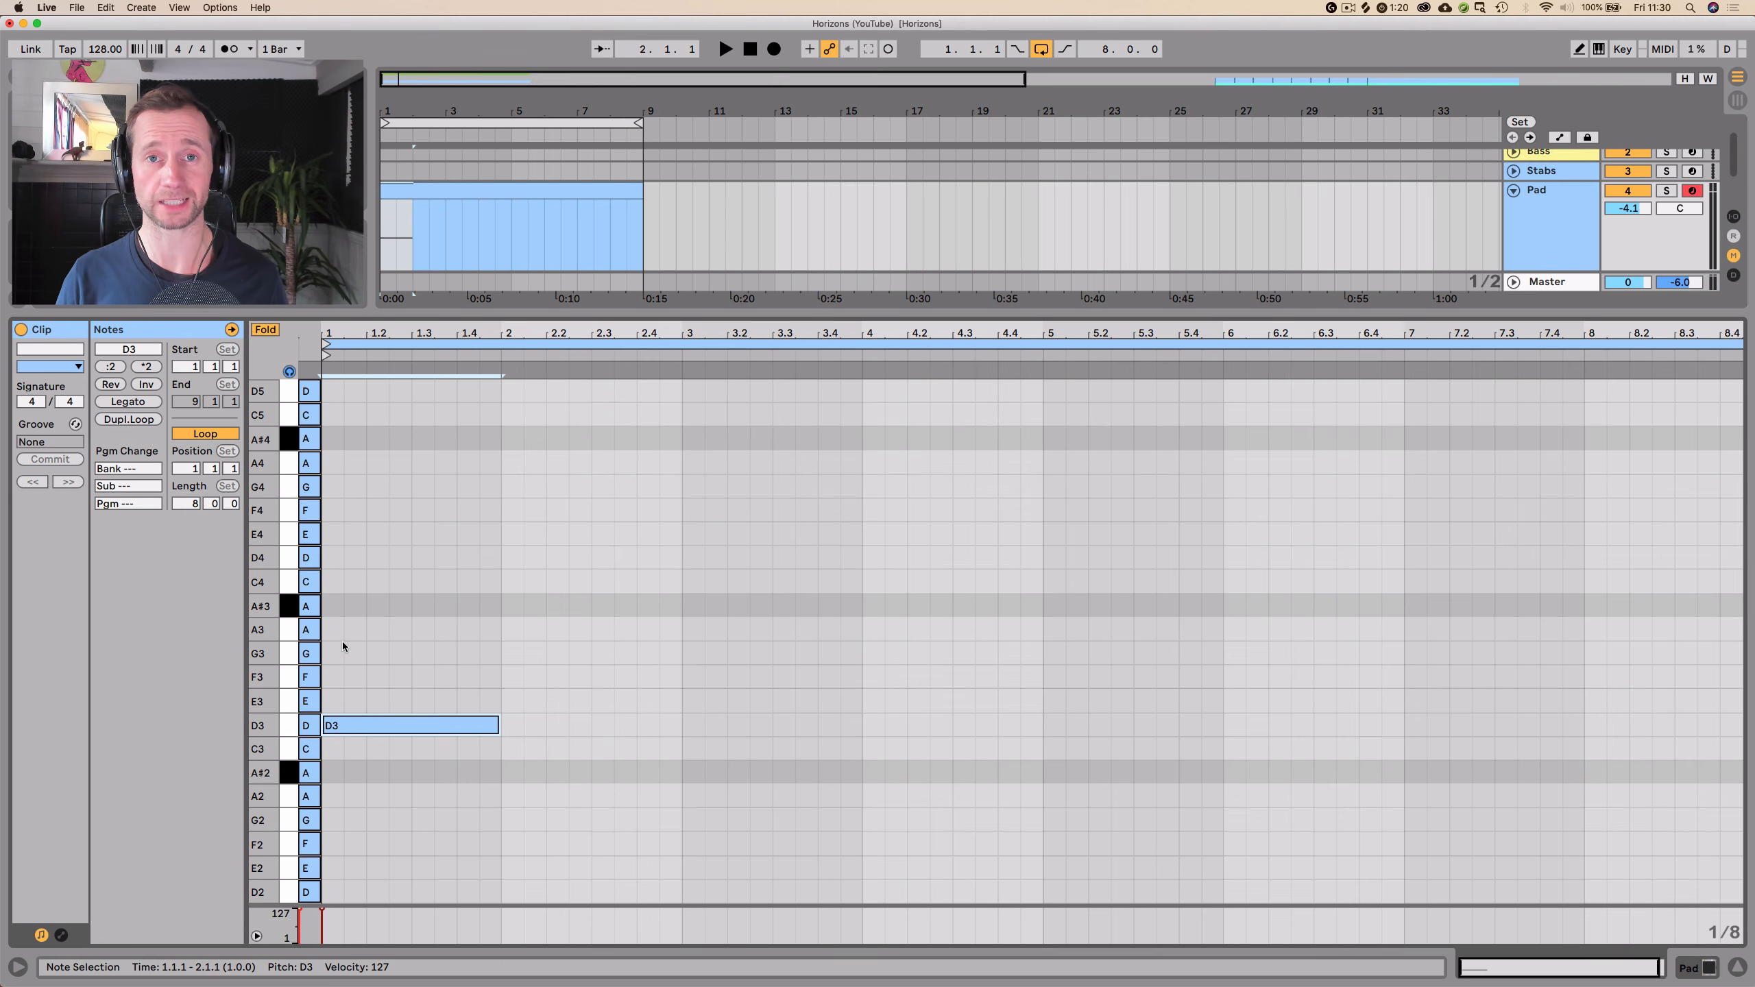
- Place one-bar copies of the D3 note on G3 in bar 2 and A#2 in bar 3, and play the sequence
{"action": "left_click_drag", "start_coordinate": [367, 728], "coordinate": [749, 776]}
{"action": "key", "text": "space"}
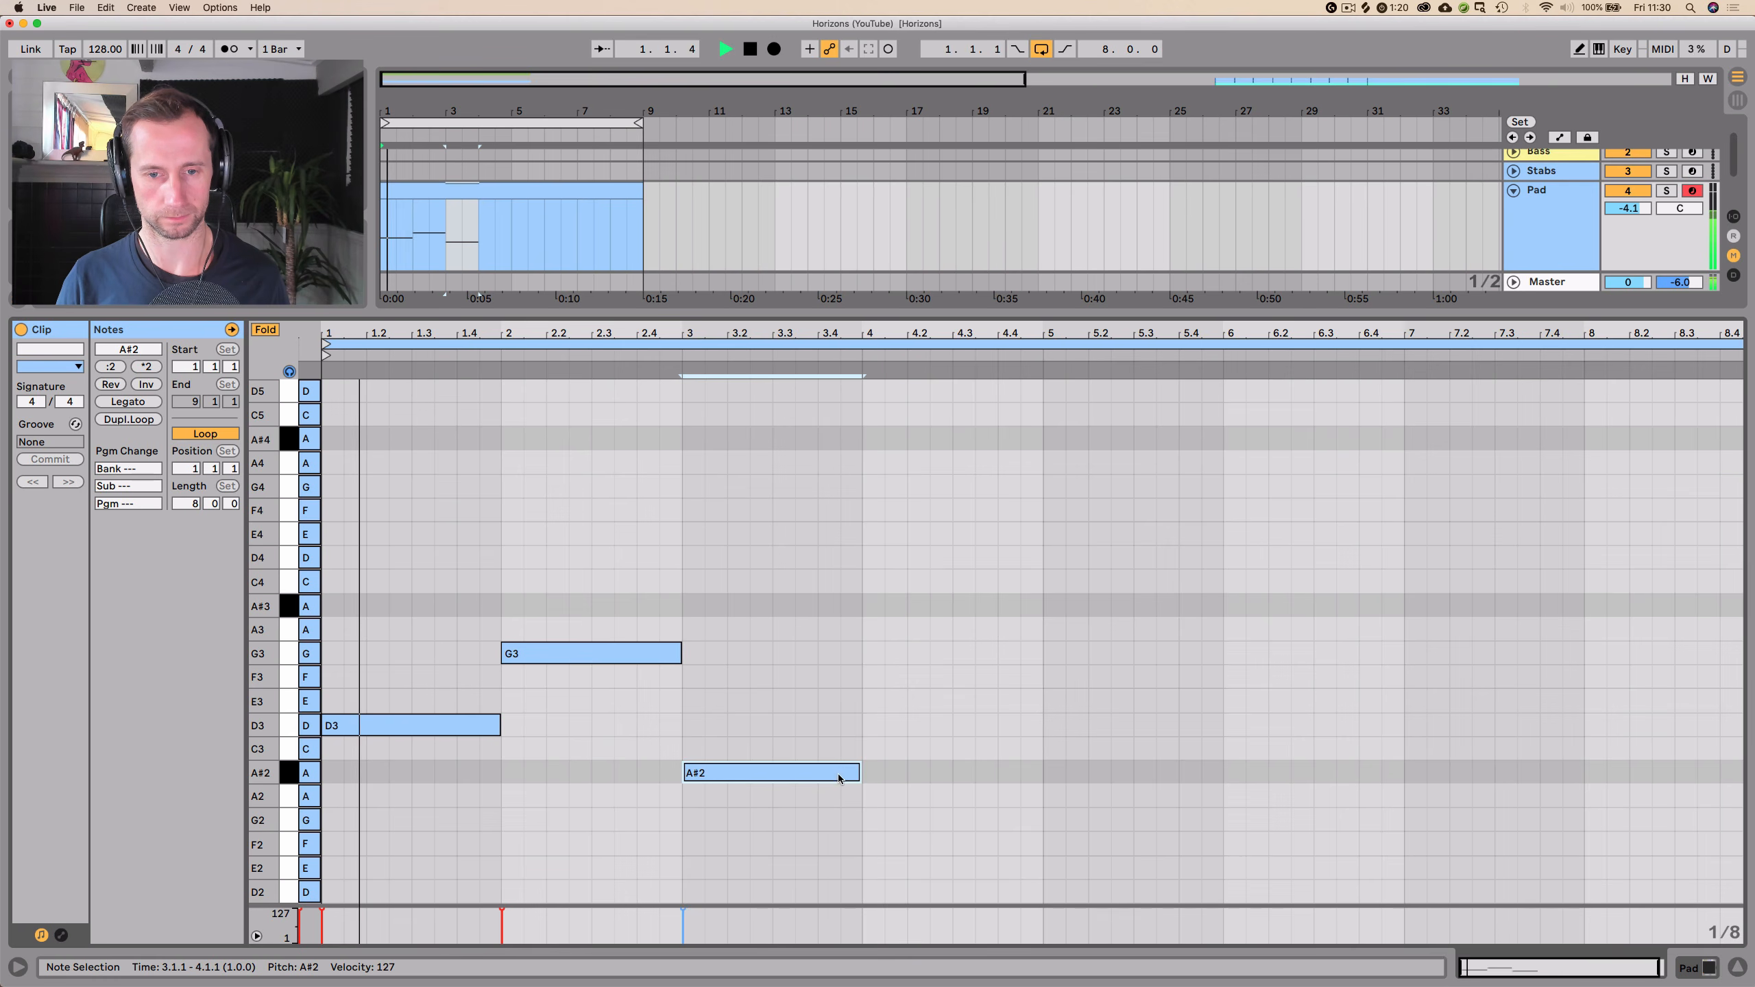
{"action": "key", "text": "space"}
- Transpose all the notes in the clip down one octave during playback
{"action": "key", "text": "super+a"}
{"action": "key", "text": "space"}
{"action": "key", "text": "shift+Down"}
{"action": "left_click", "coordinate": [842, 744]}
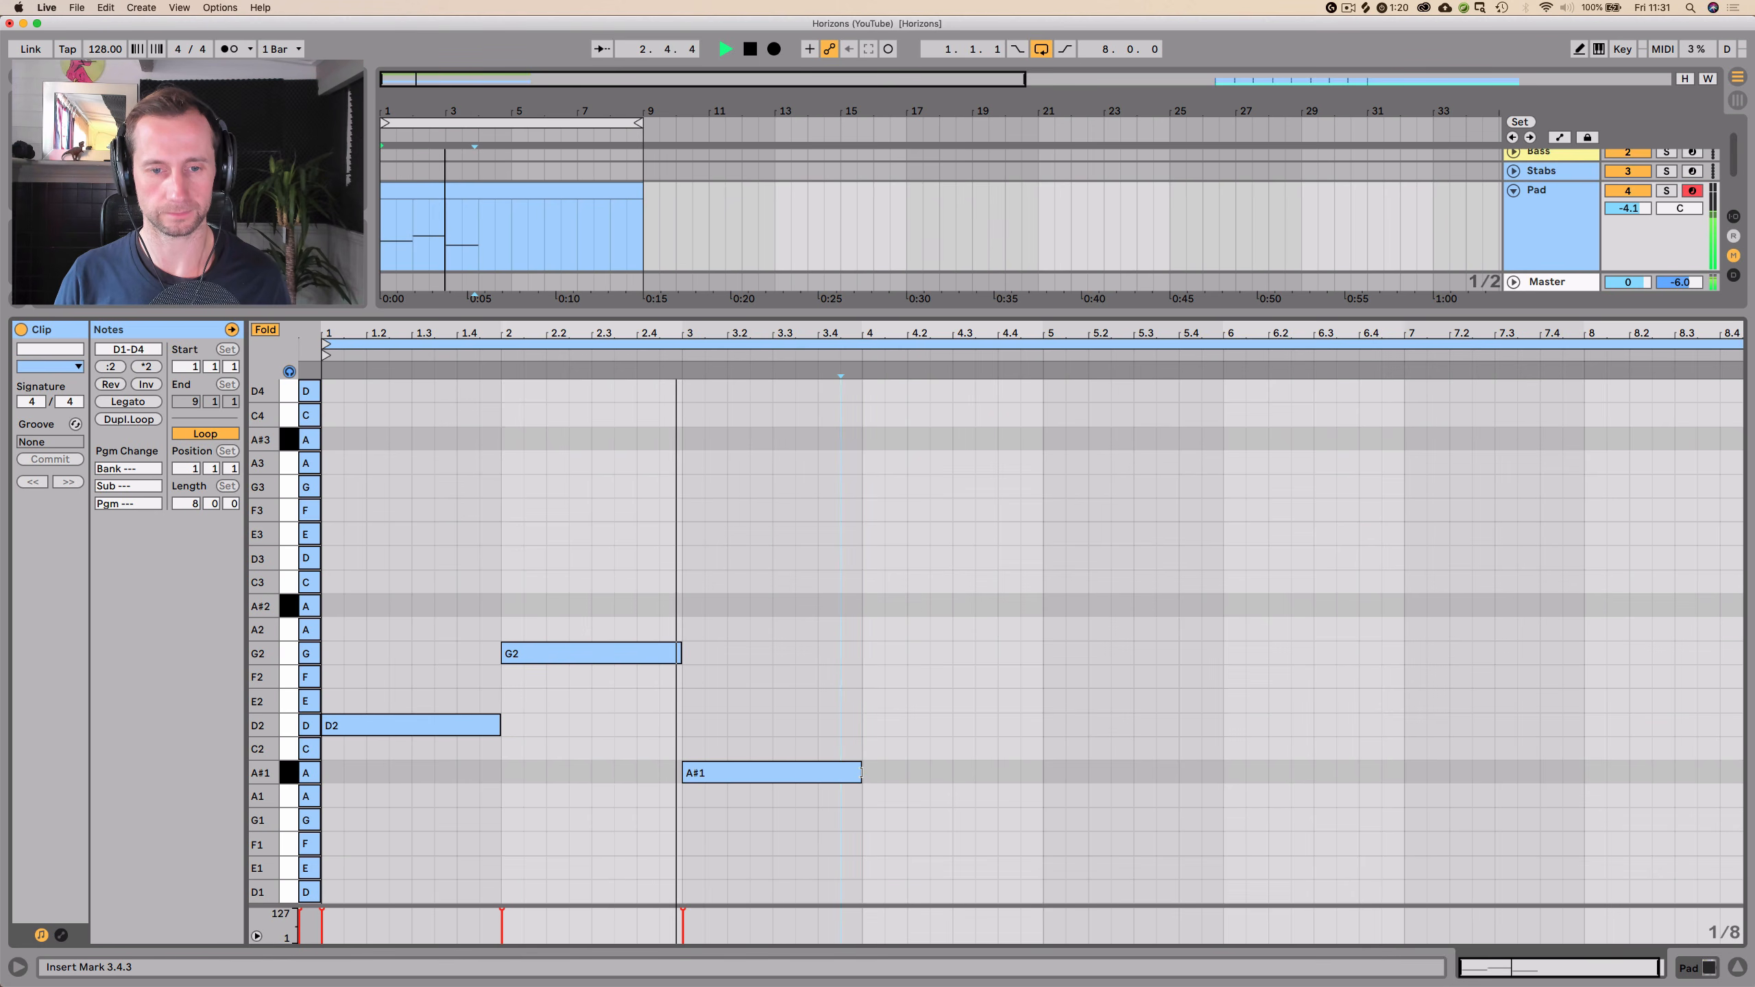
- Lengthen the A#1 note to end at 4.4.3 and add an eighth note on A1 right after it
{"action": "left_click_drag", "start_coordinate": [857, 776], "coordinate": [1021, 778]}
{"action": "double_click", "coordinate": [1030, 796]}
{"action": "key", "text": "space"}
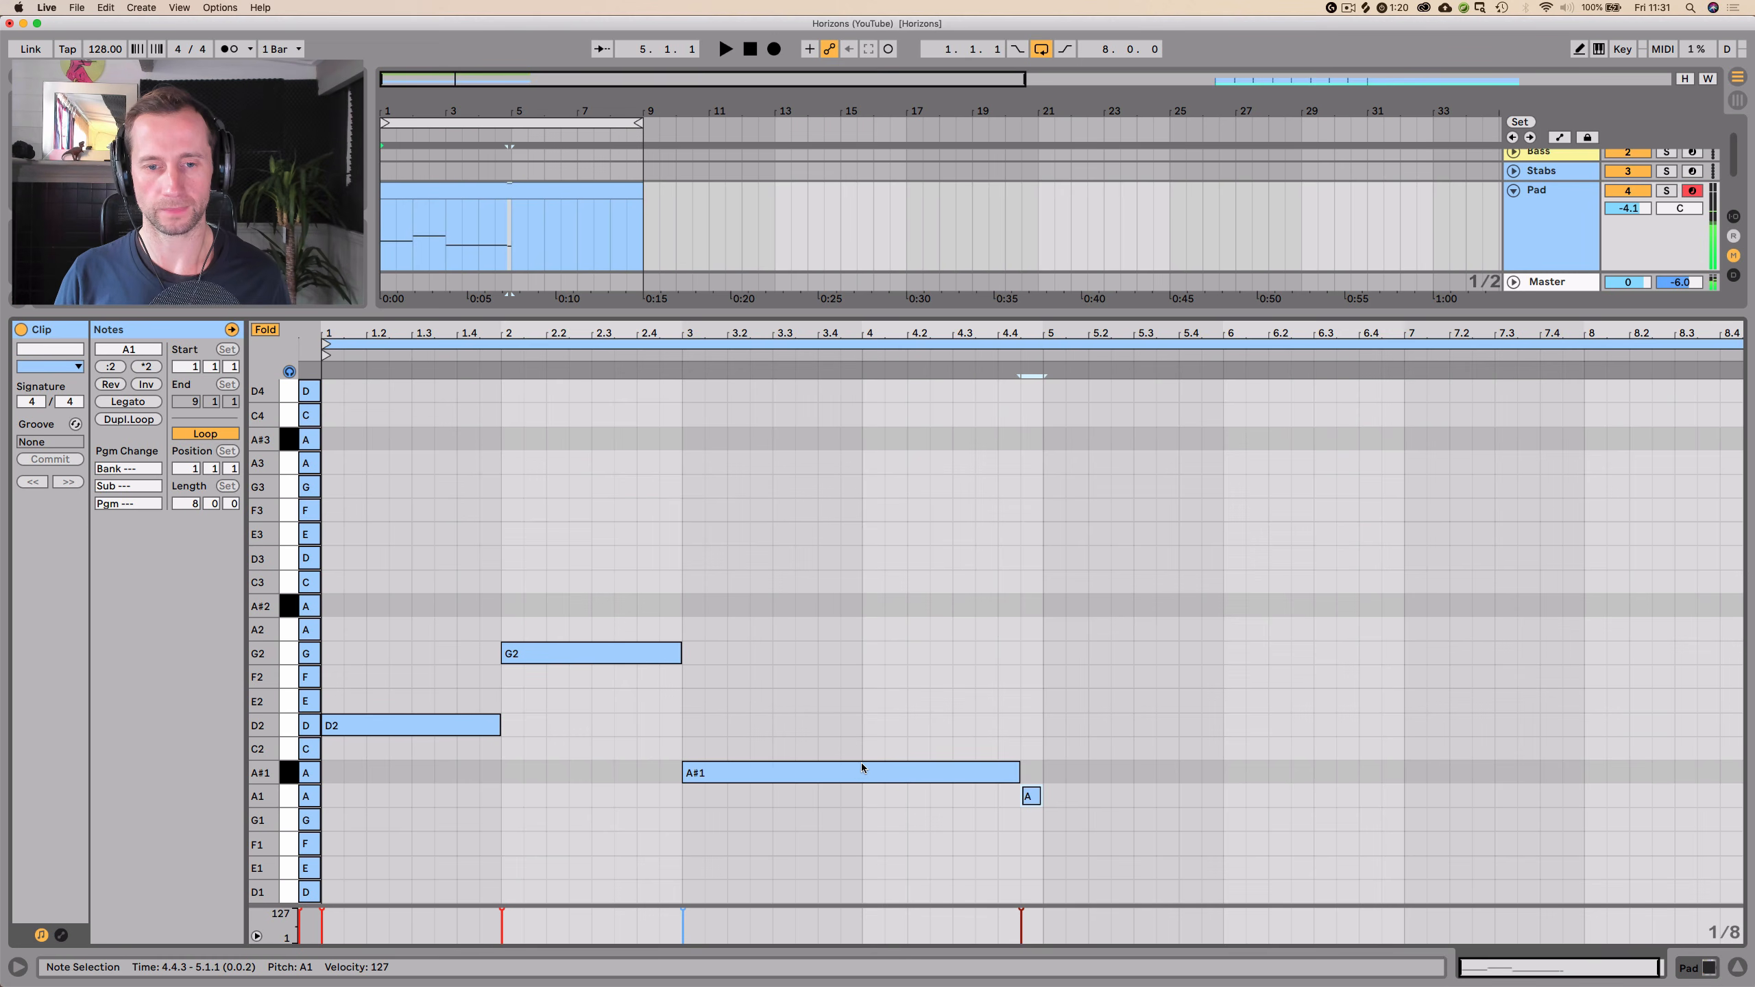
- Copy the long A#1 note to G1 at the start of bar 5 and play the bassline
{"action": "left_click_drag", "start_coordinate": [852, 766], "coordinate": [1214, 817]}
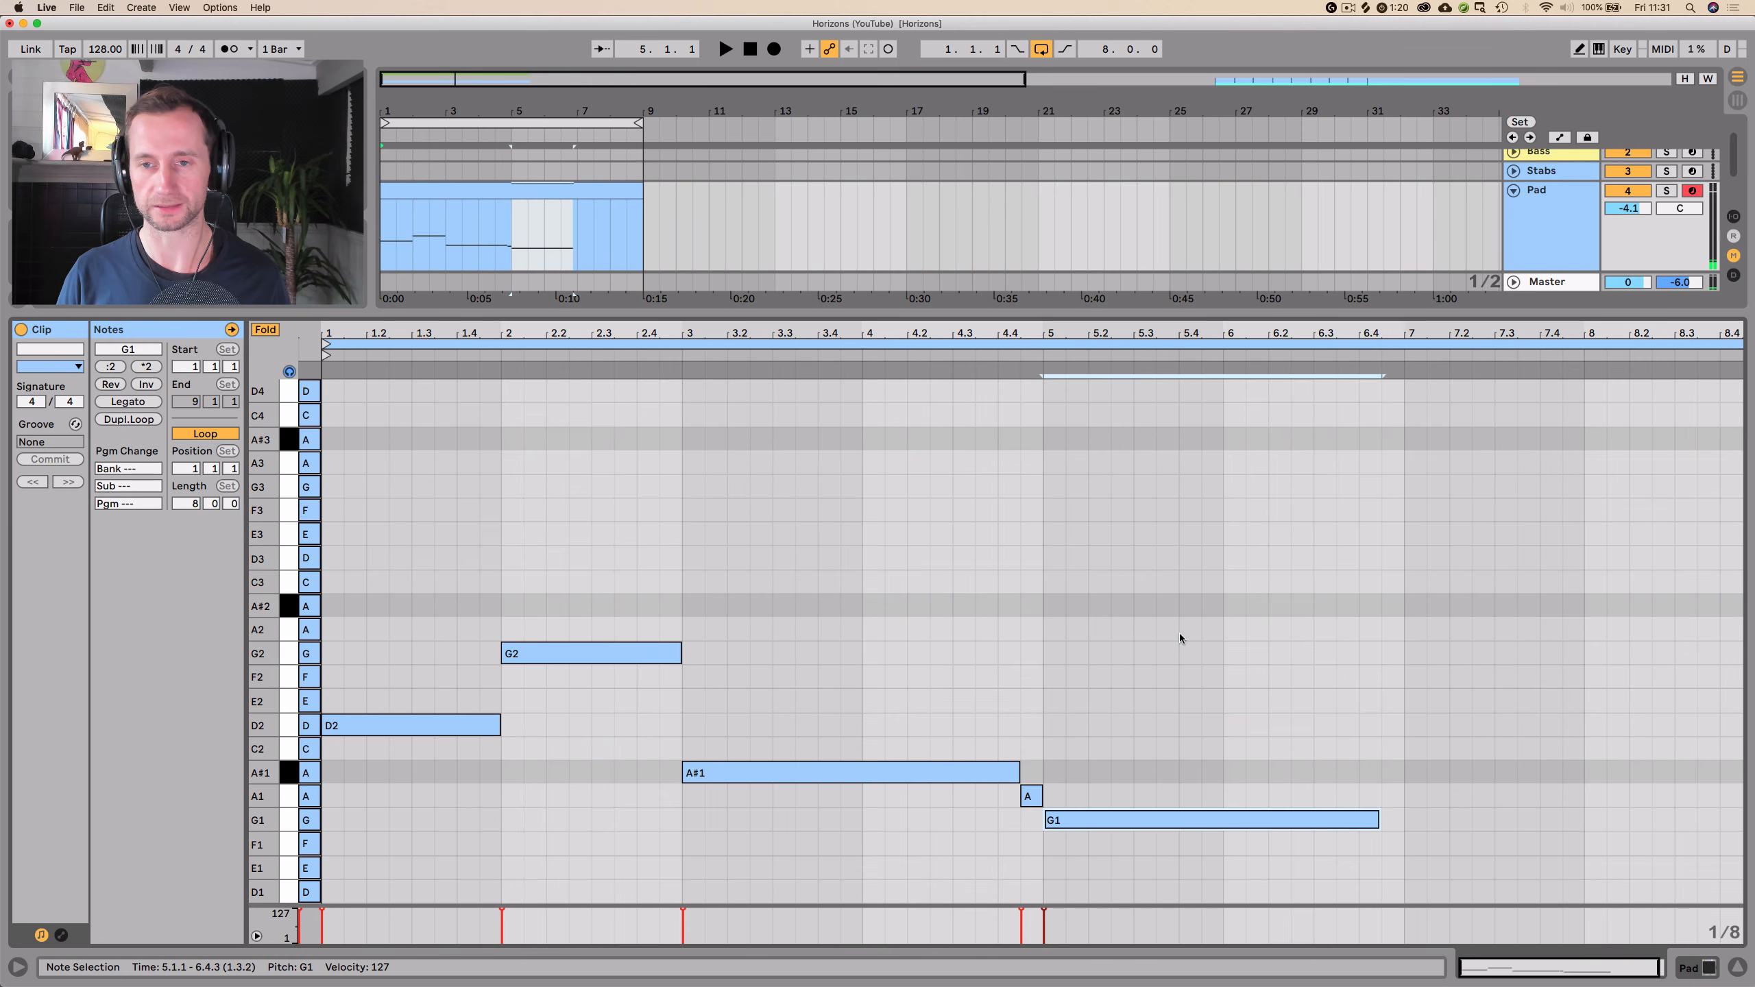
{"action": "left_click", "coordinate": [1263, 715]}
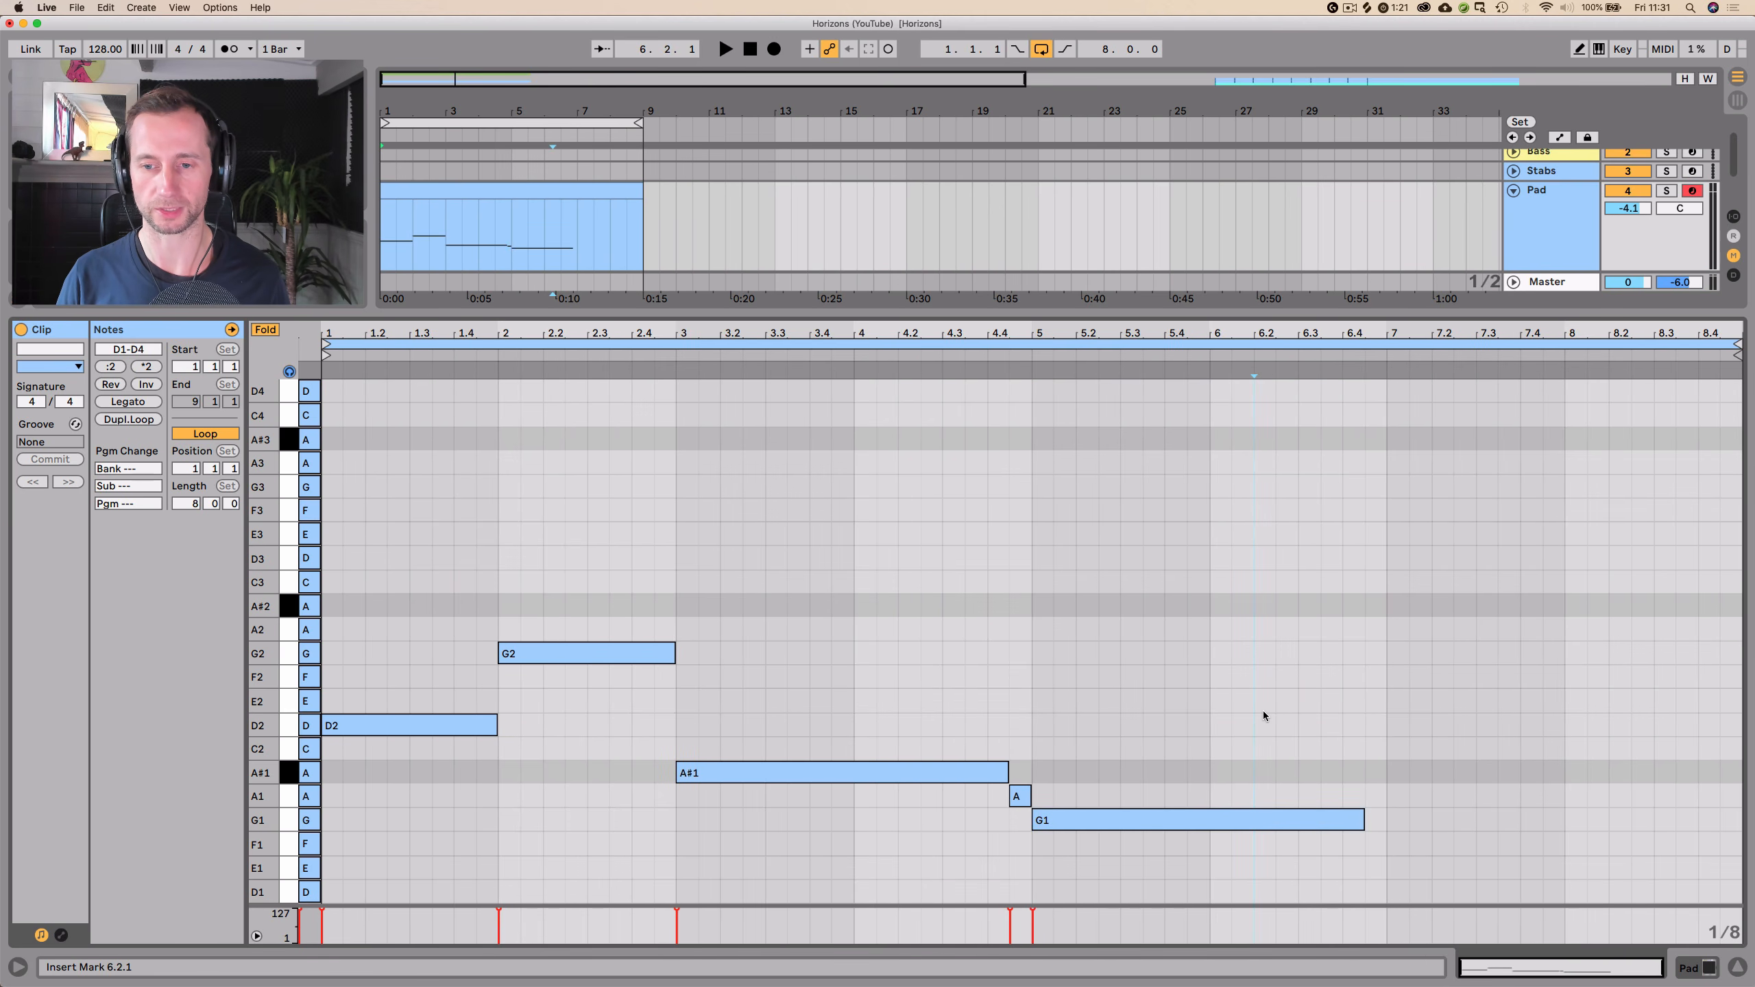
{"action": "key", "text": "space"}
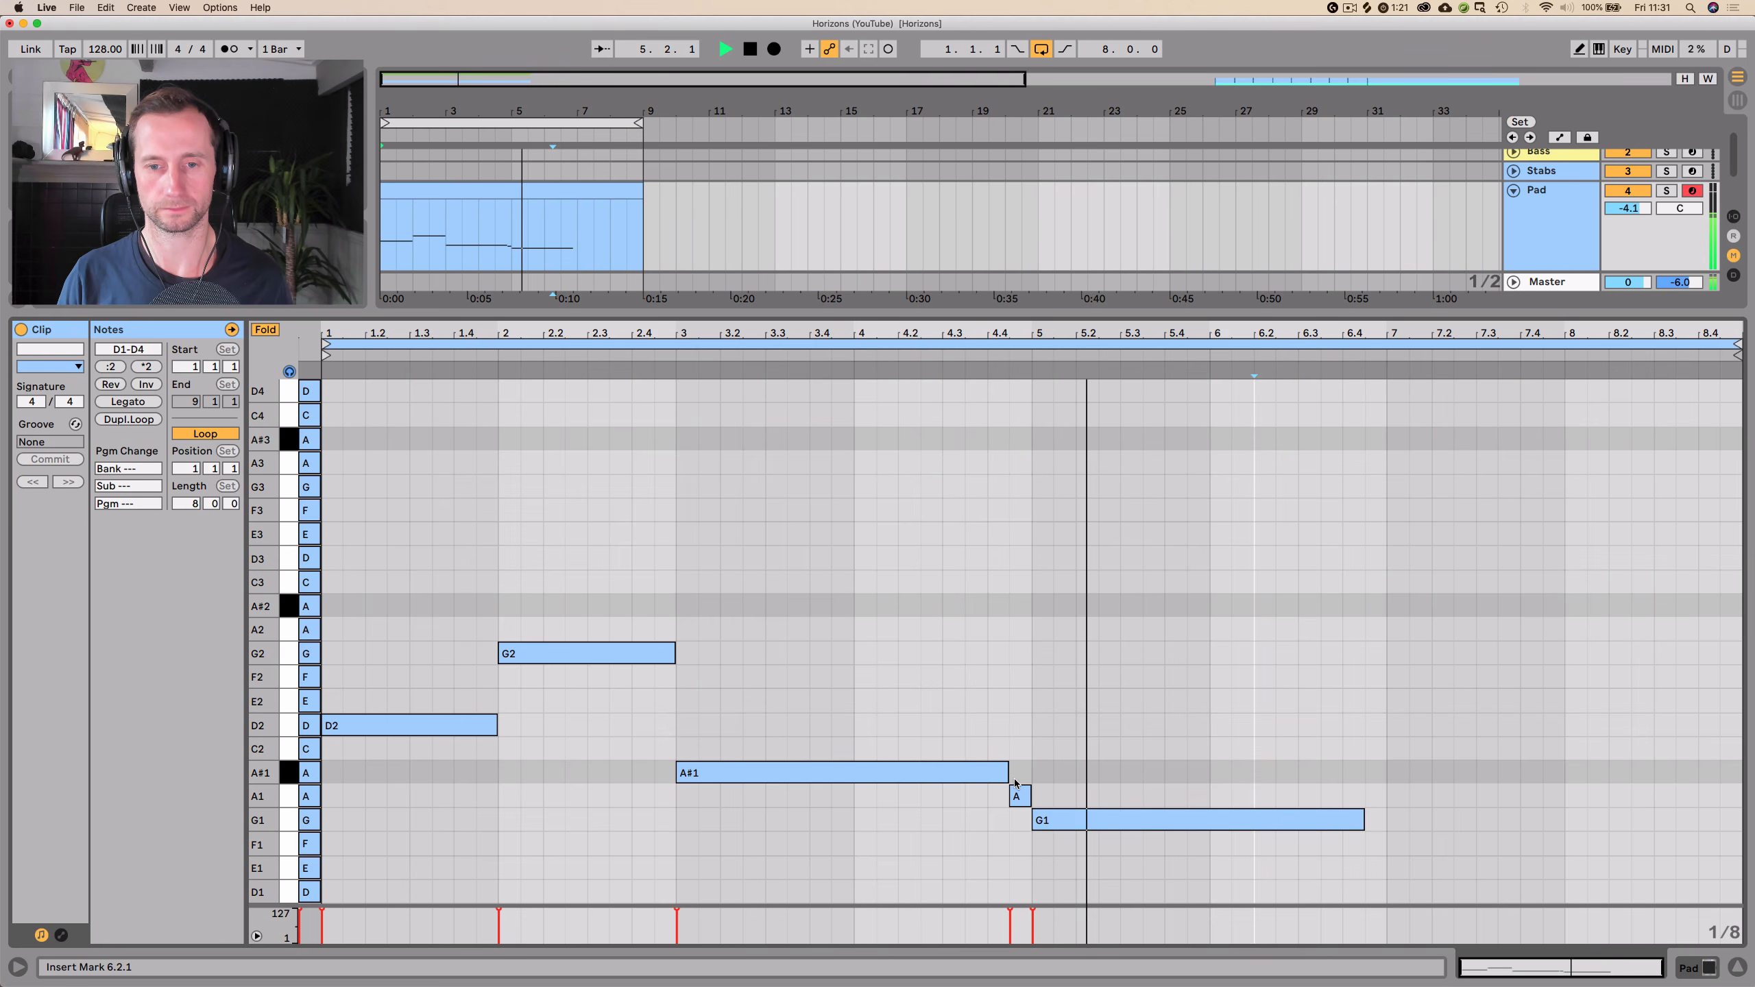
- Shorten the G1 note to bar 5 and continue with A1 in bar 6, A#1 from bar 7, and C2 from 8.4.1 to the clip end
{"action": "key", "text": "space"}
{"action": "left_click", "coordinate": [1337, 829]}
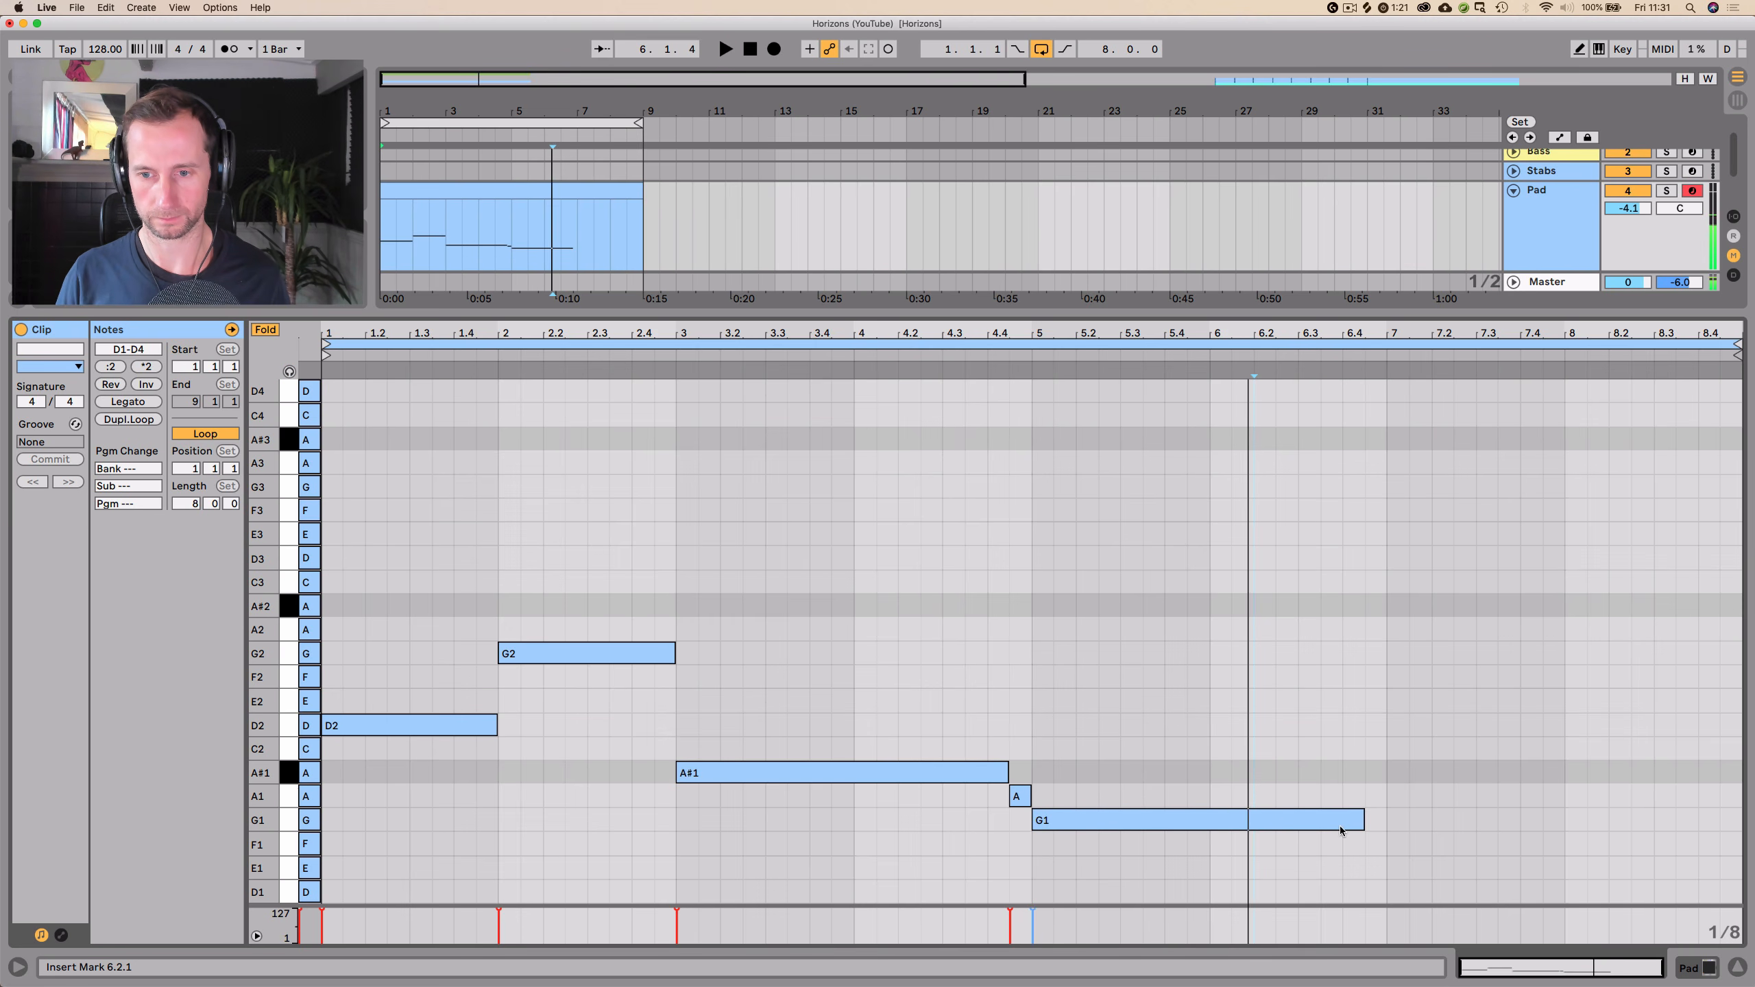
{"action": "left_click", "coordinate": [1363, 816]}
{"action": "left_click_drag", "start_coordinate": [1363, 820], "coordinate": [1737, 749]}
{"action": "double_click", "coordinate": [1706, 748]}
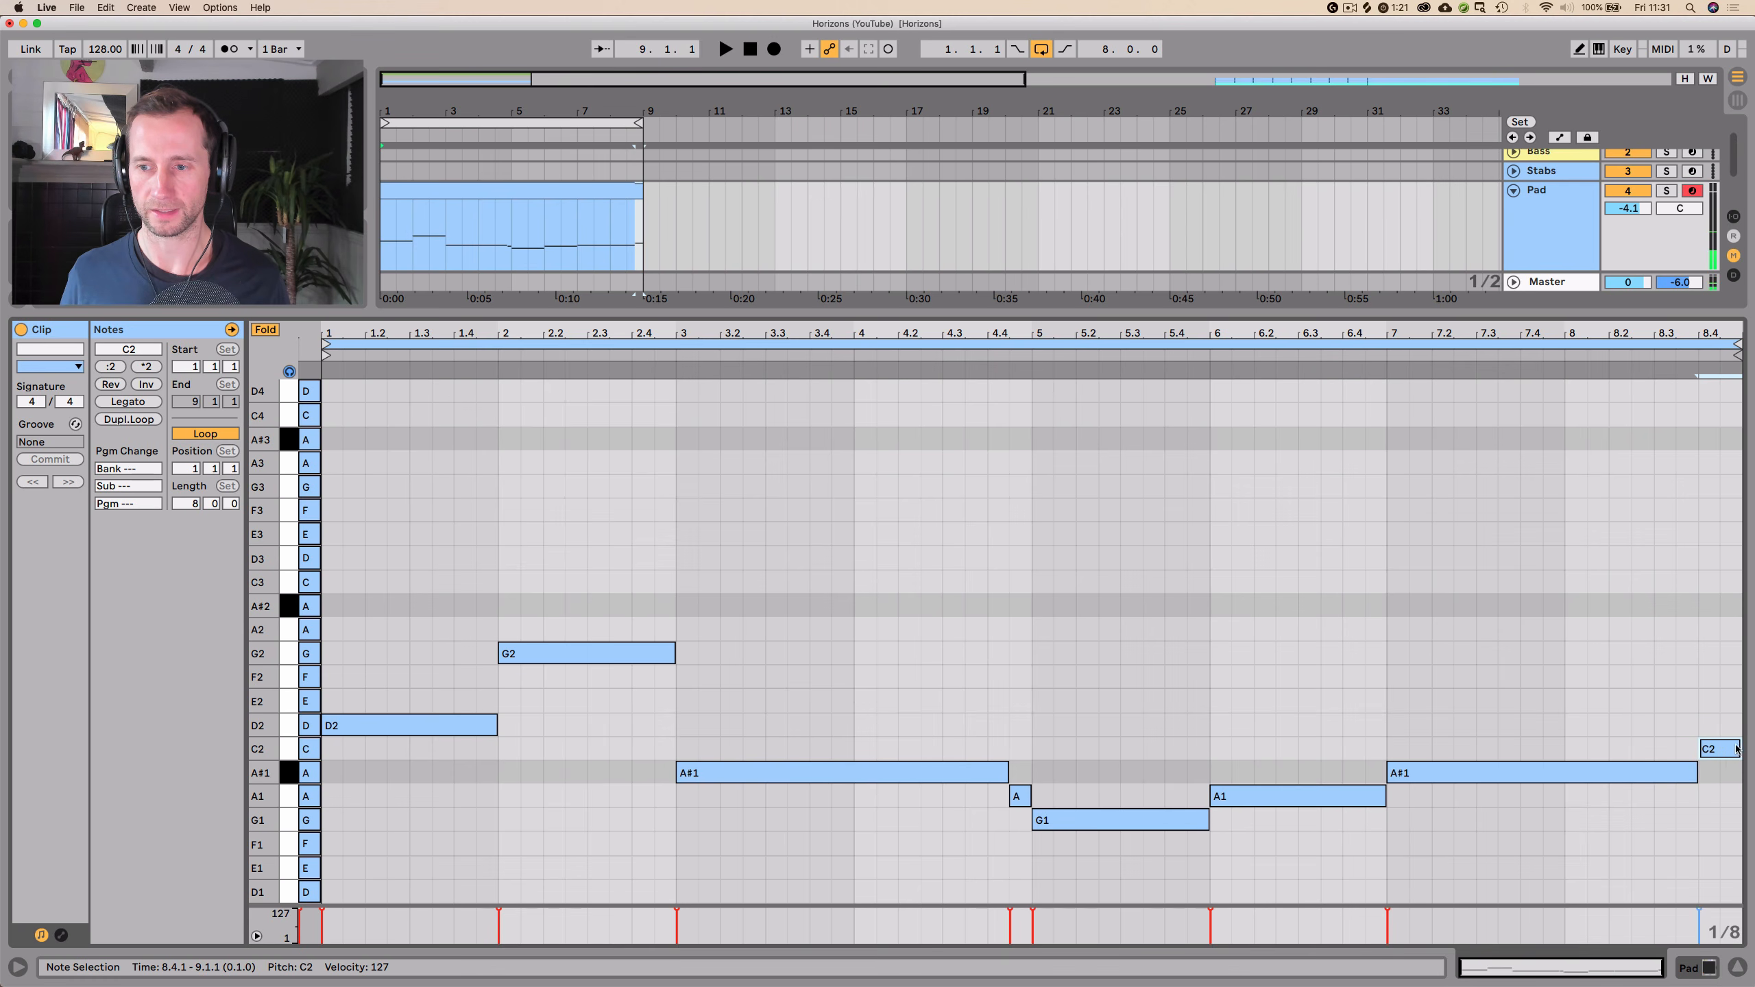
- Start the short A1 note in bar 4 at 4.4.1, ending the preceding A#1 note there
{"action": "left_click", "coordinate": [408, 719]}
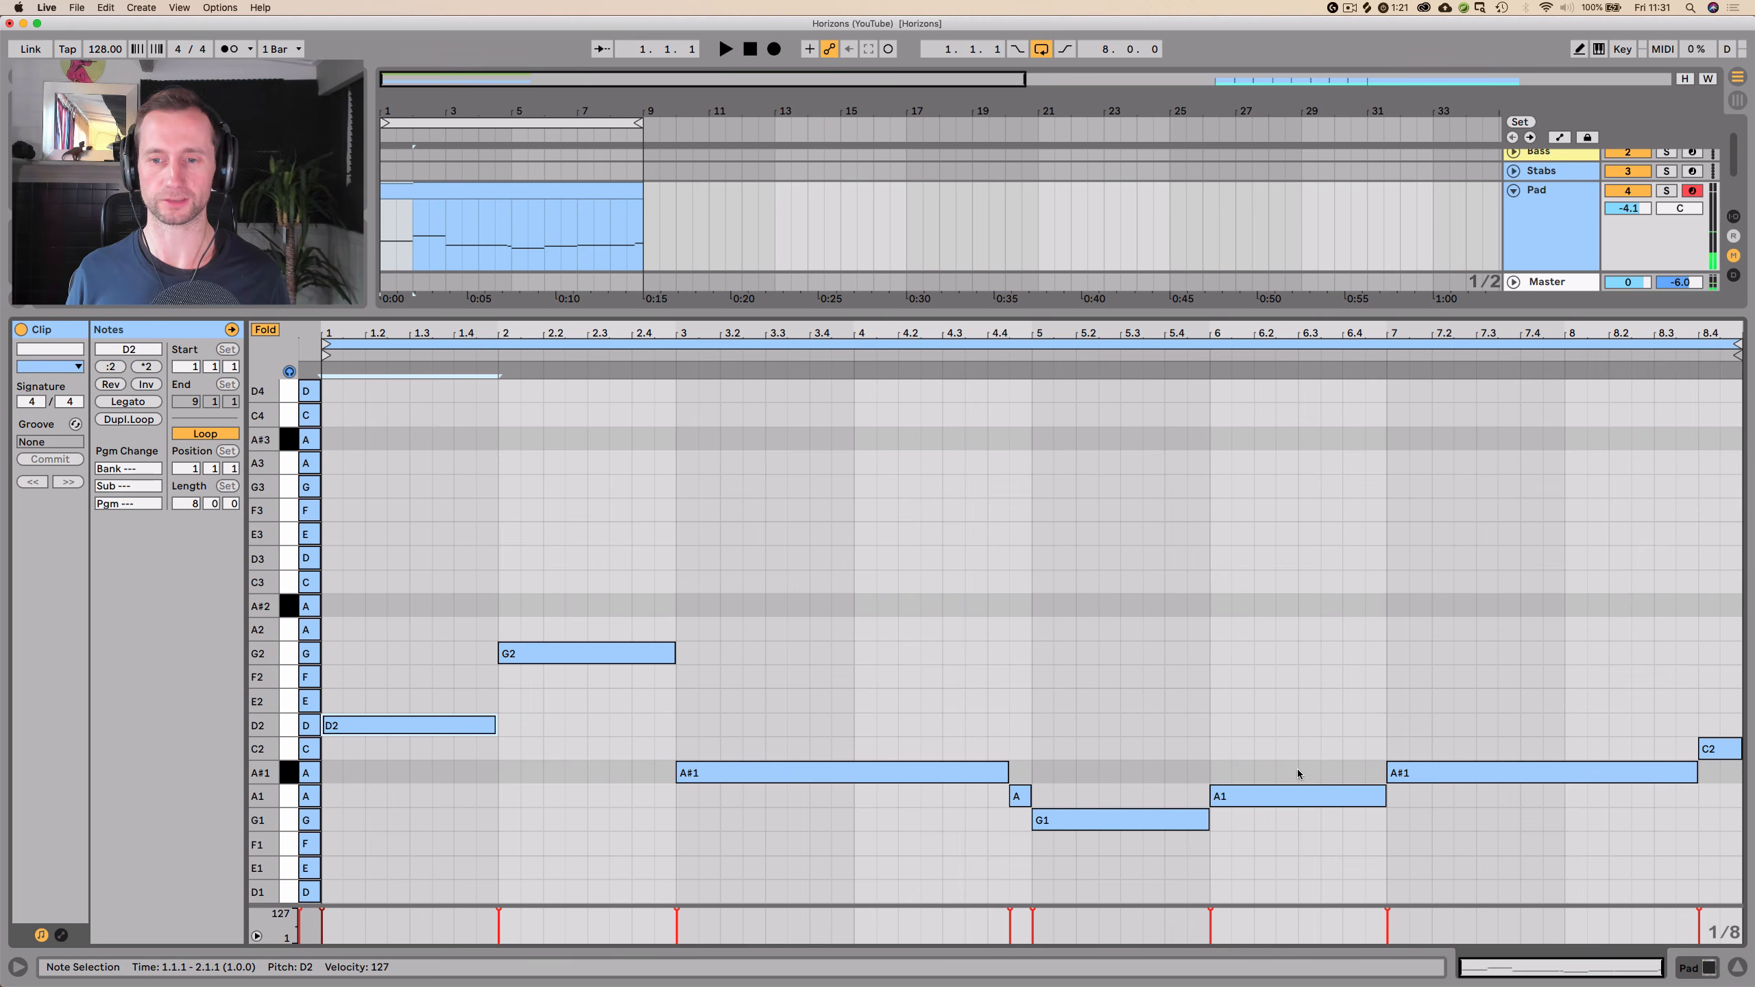
{"action": "left_click_drag", "start_coordinate": [1012, 797], "coordinate": [987, 770]}
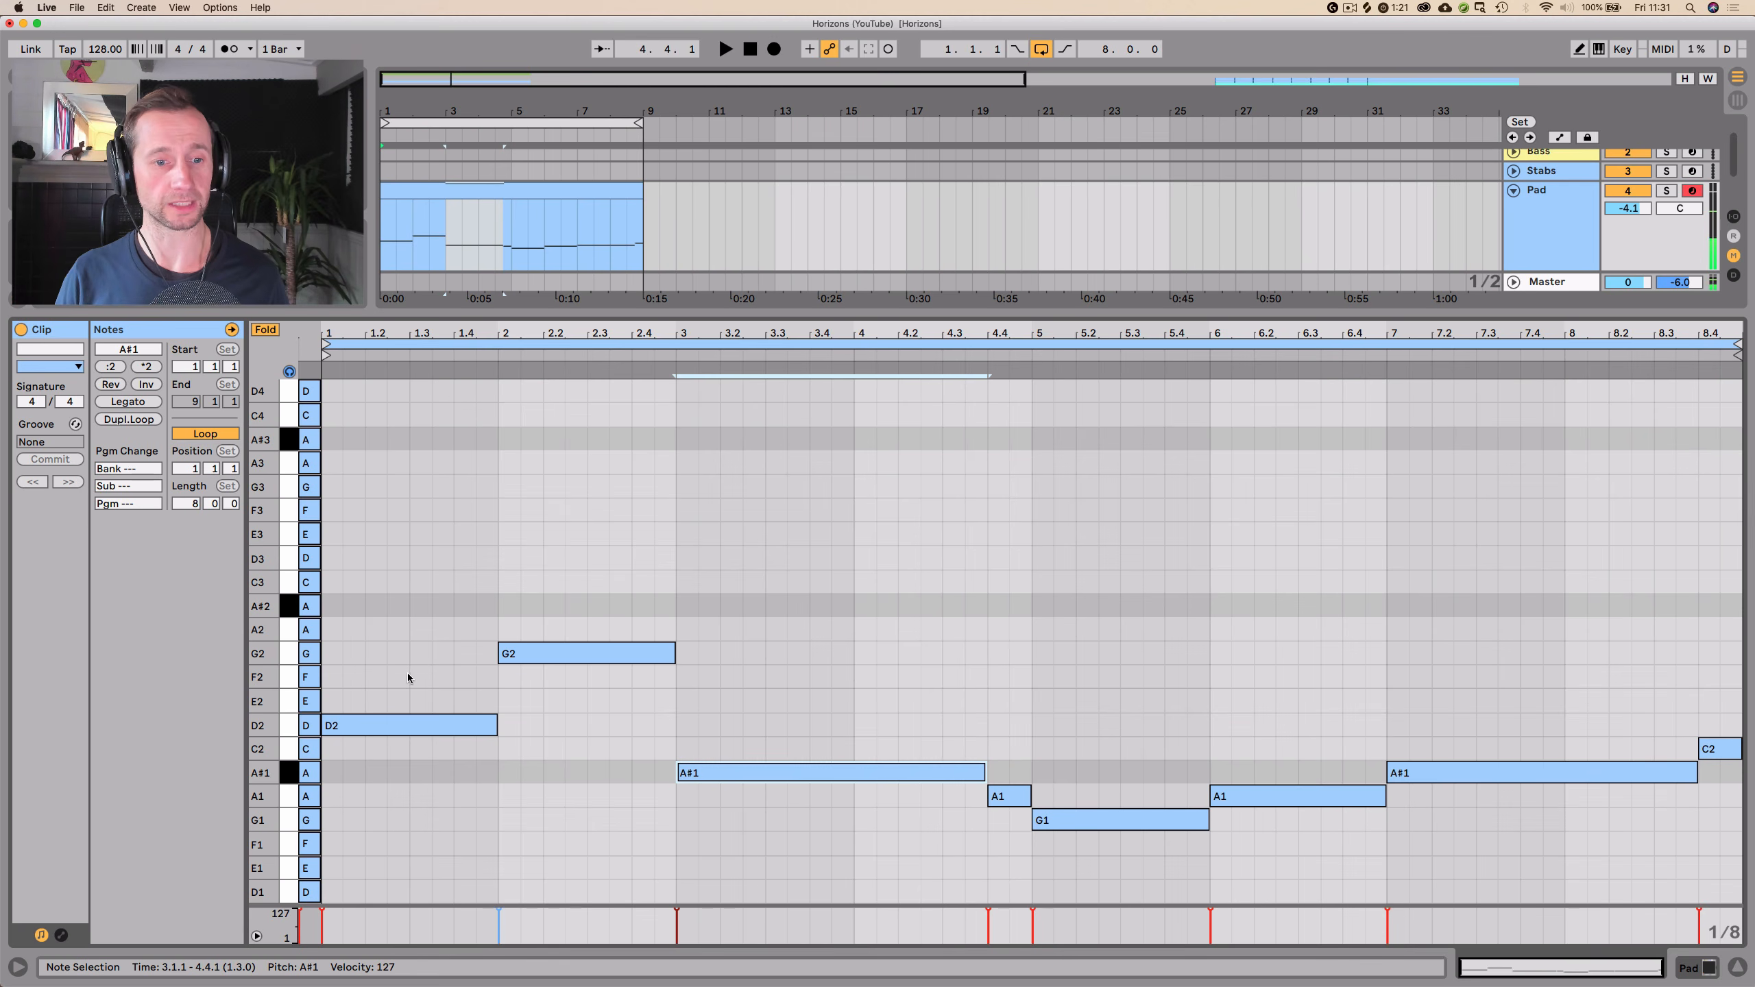
- Stack one-bar F2 and A2 notes above the D2 note in bar 1 and play the chord
{"action": "left_click", "coordinate": [362, 723]}
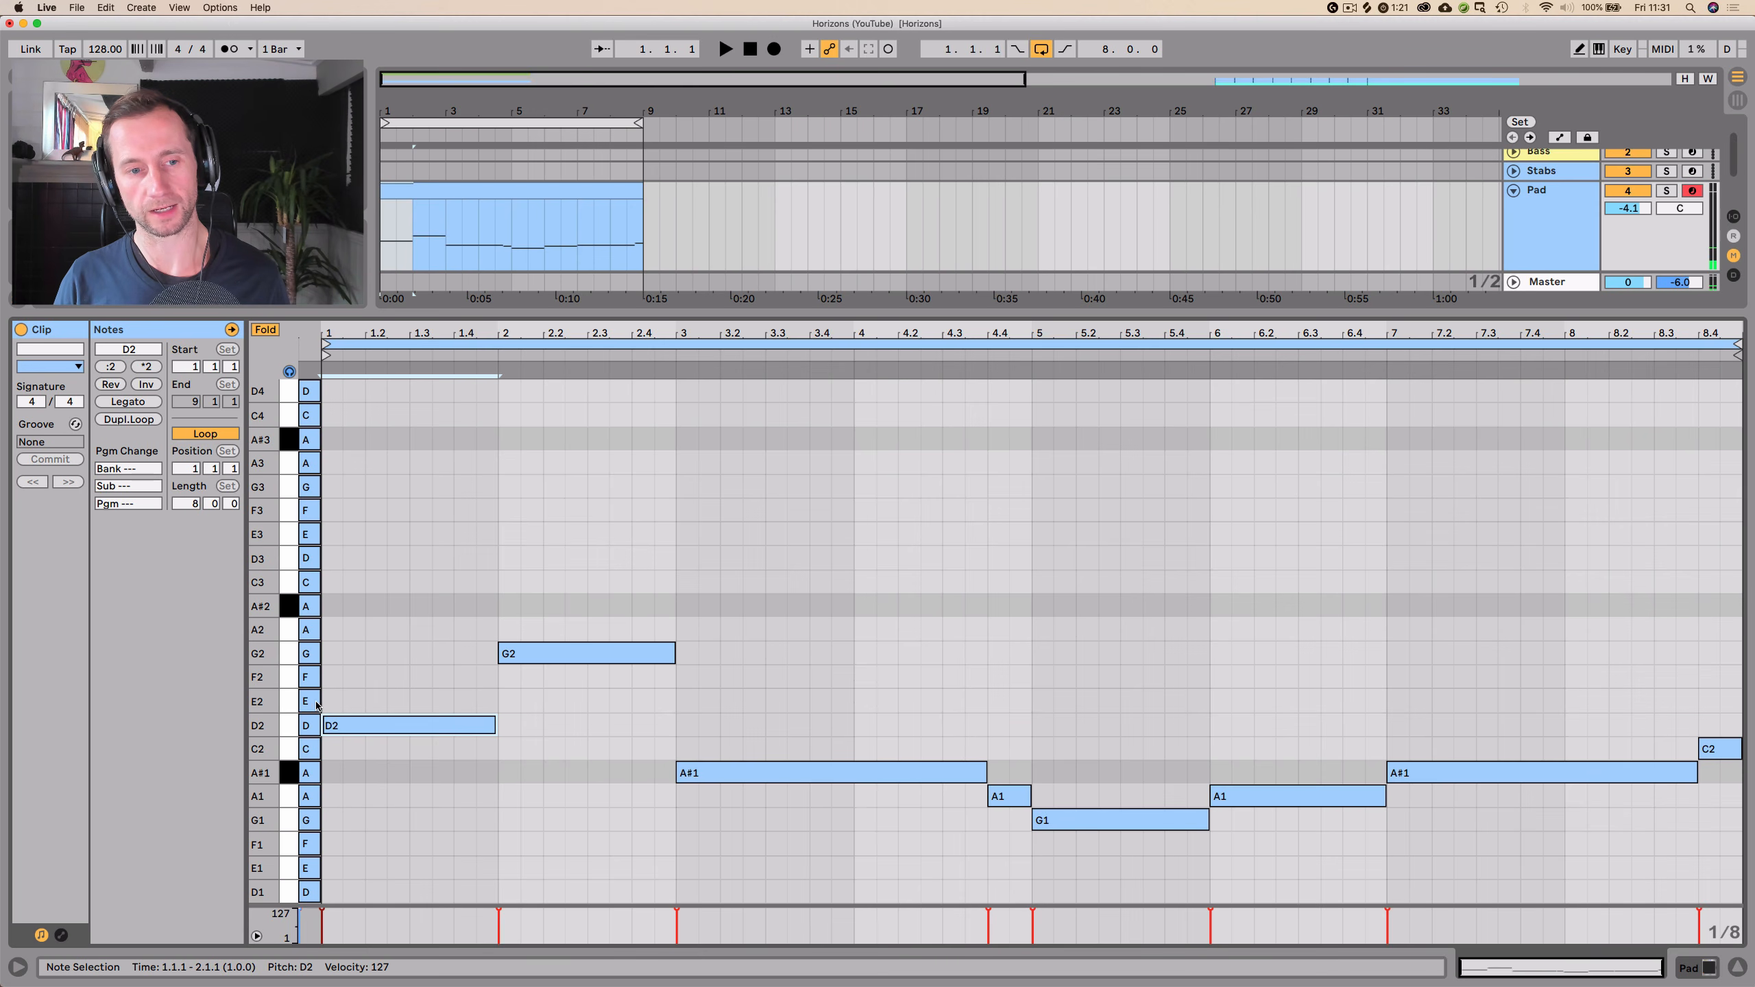
{"action": "left_click_drag", "start_coordinate": [358, 728], "coordinate": [364, 629], "text": "super"}
{"action": "left_click", "coordinate": [373, 725]}
{"action": "left_click", "coordinate": [385, 678]}
{"action": "left_click", "coordinate": [397, 564]}
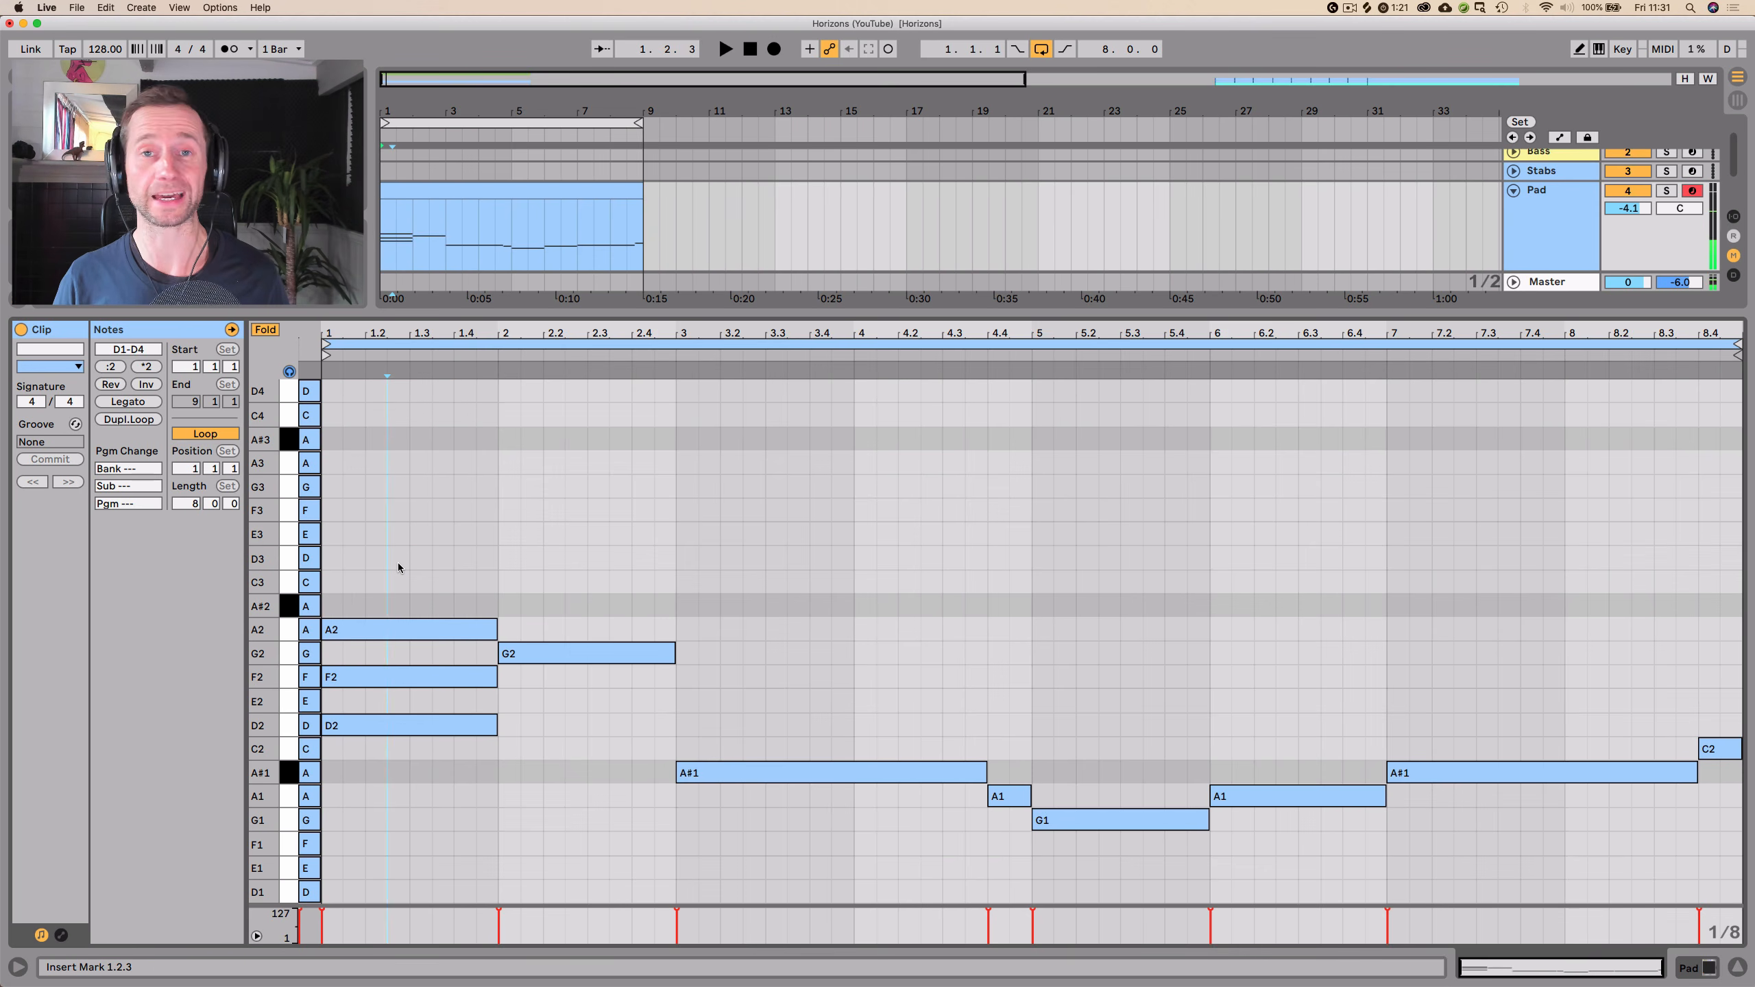
{"action": "key", "text": "space"}
{"action": "key", "text": "space"}
- Try transposing the F2 and A2 notes in bar 1 and the G2 note in bar 2 up one octave
{"action": "left_click", "coordinate": [398, 765]}
{"action": "left_click", "coordinate": [532, 655]}
{"action": "left_click", "coordinate": [526, 567]}
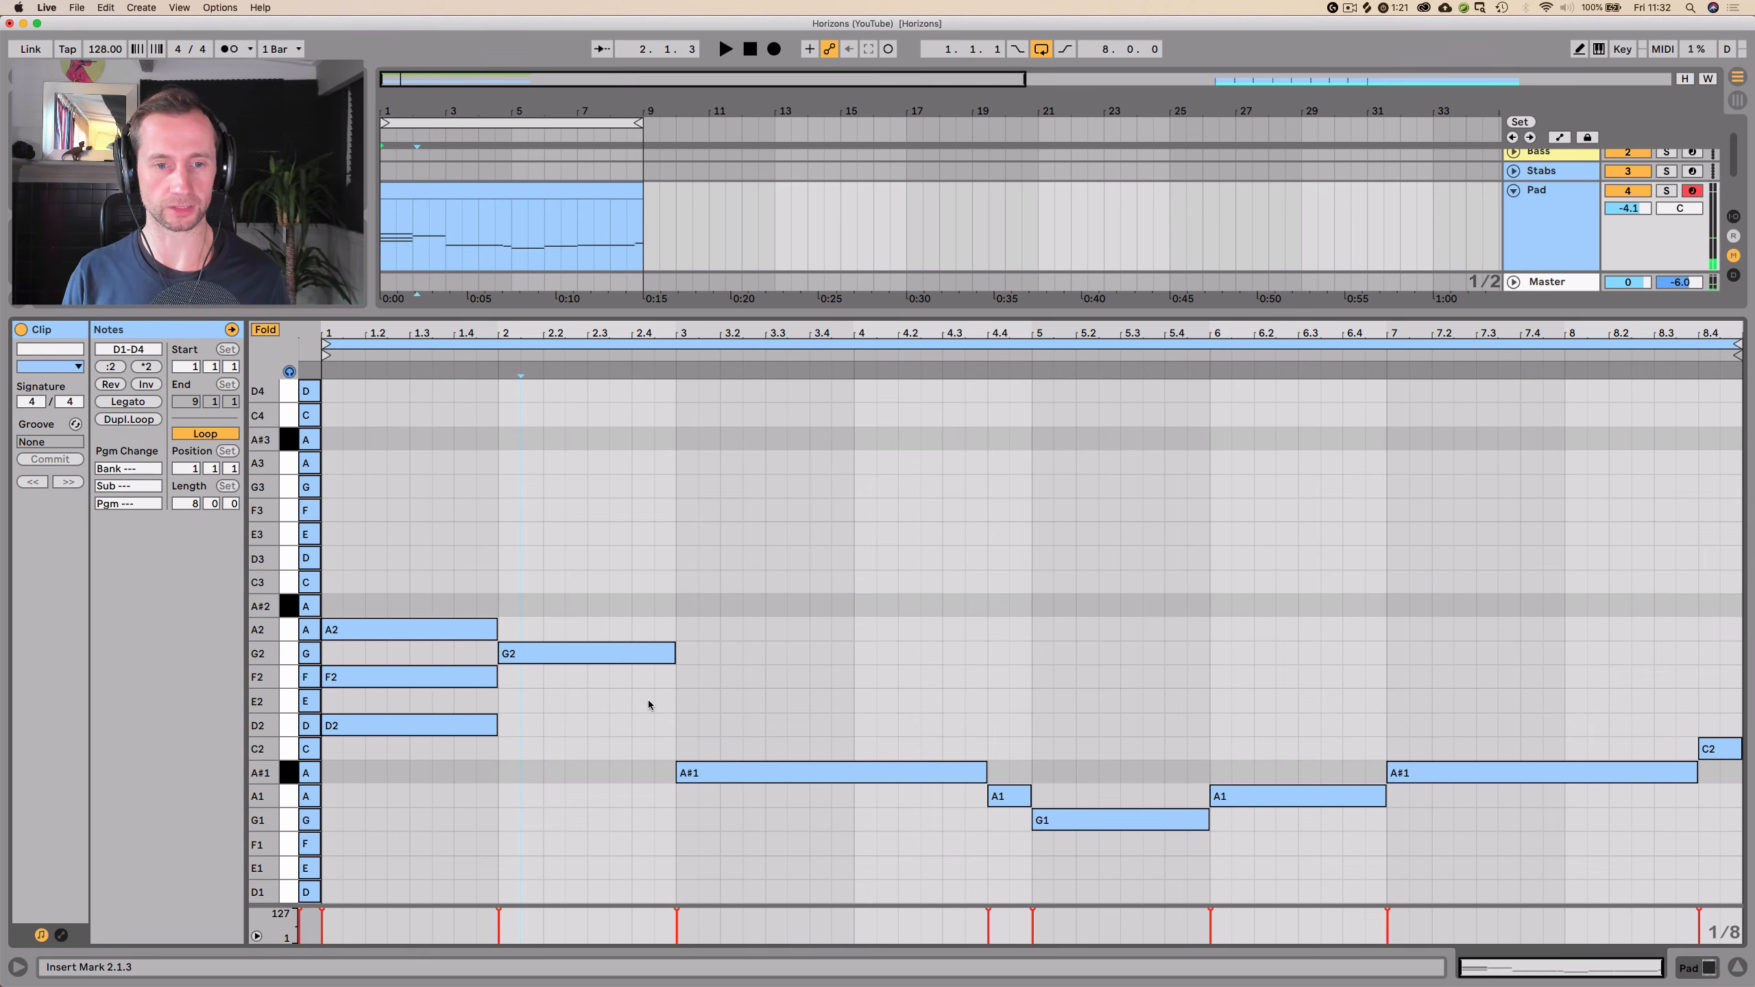
{"action": "left_click_drag", "start_coordinate": [647, 700], "coordinate": [450, 622]}
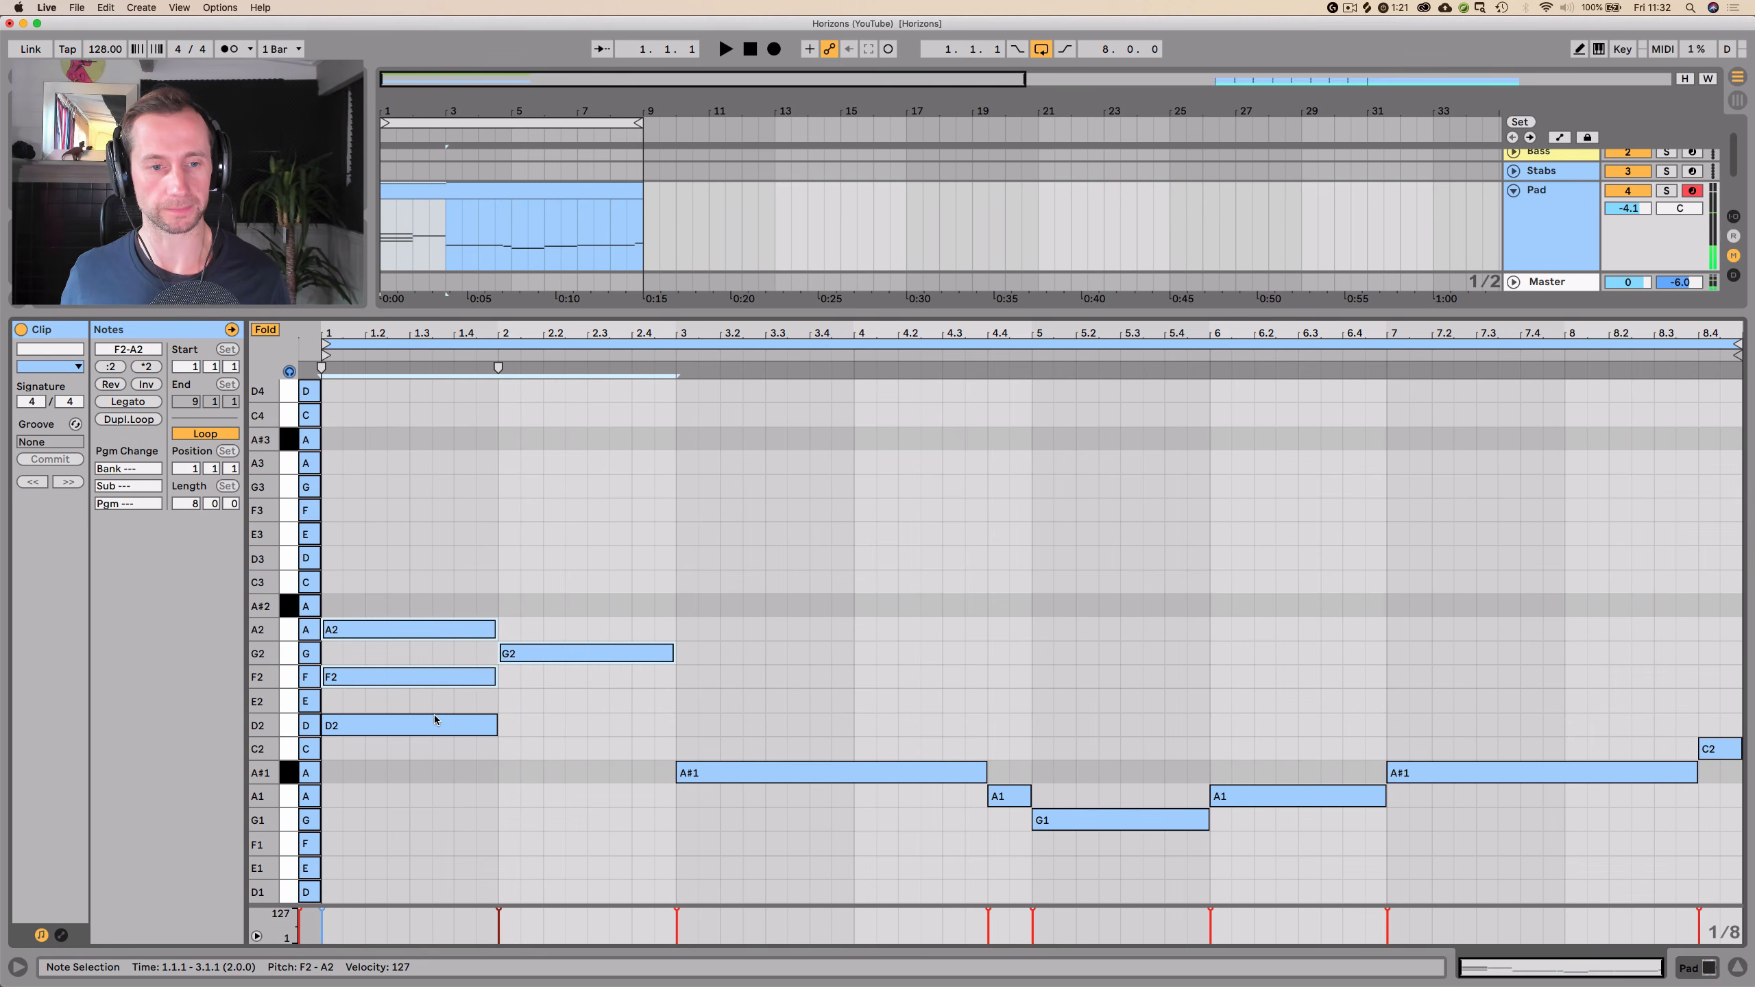
{"action": "key", "text": "shift+Up"}
{"action": "left_click_drag", "start_coordinate": [414, 681], "coordinate": [1678, 890]}
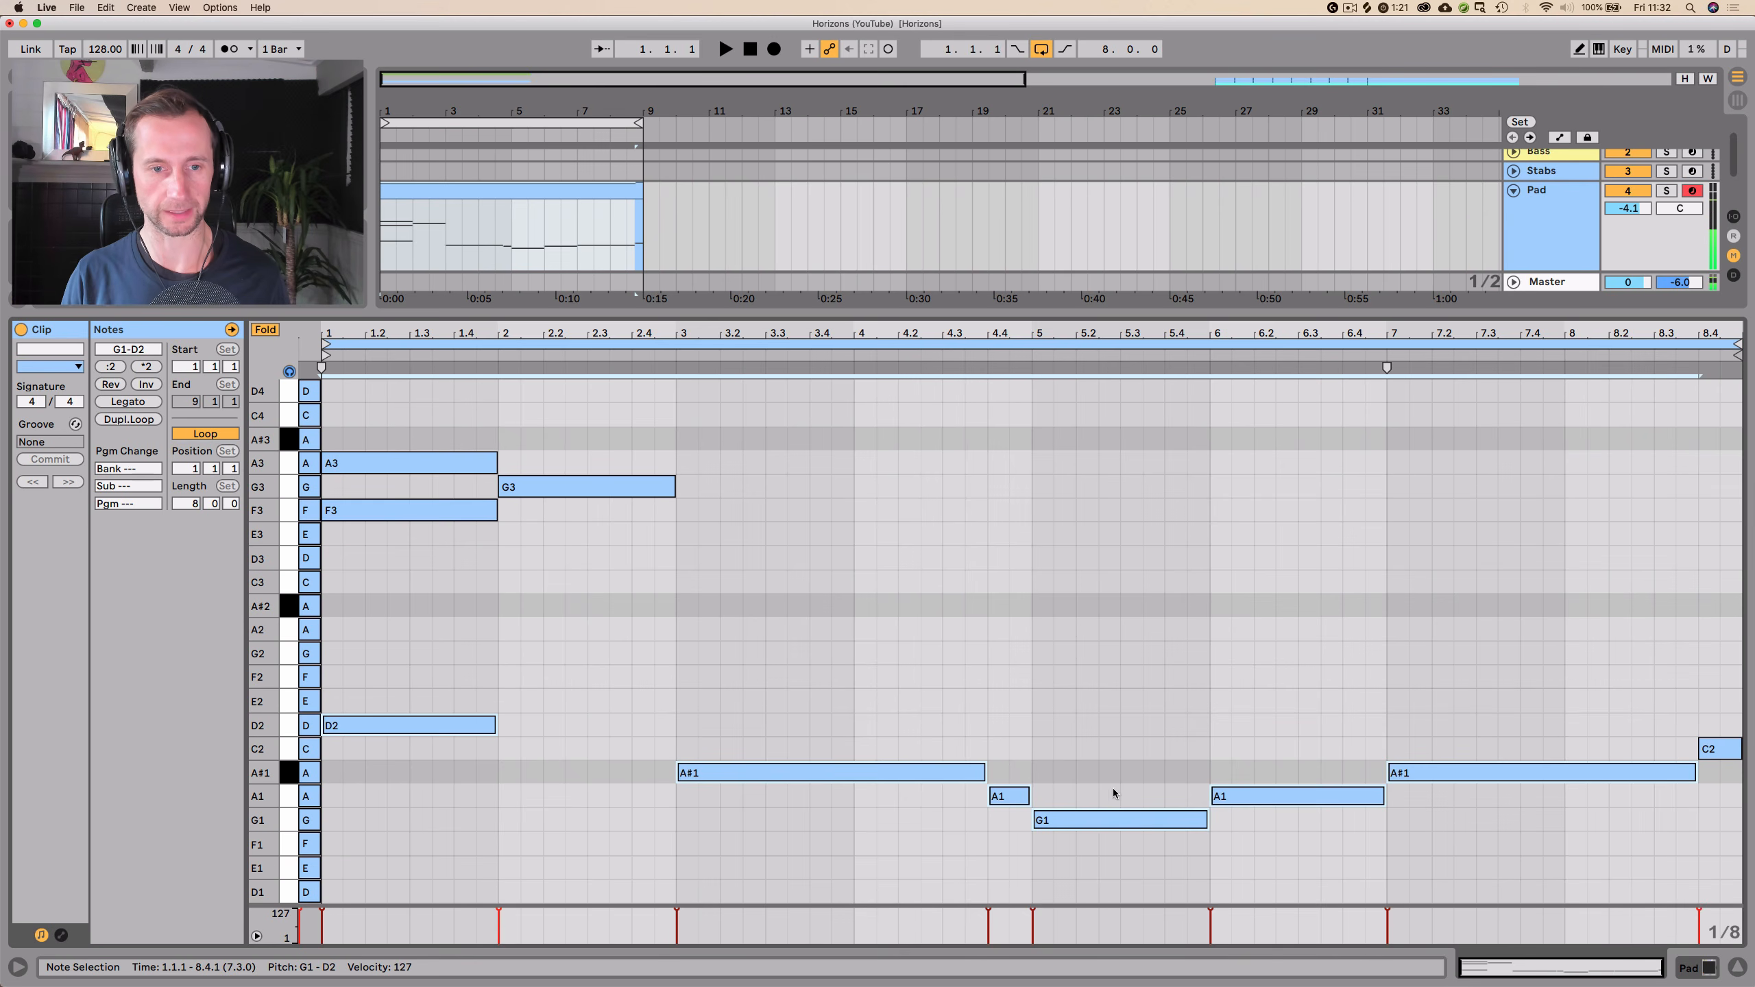
{"action": "key", "text": "super+z"}
- Delete the F2 and A2 notes from bar 1, leaving only the bassline
{"action": "left_click", "coordinate": [566, 691]}
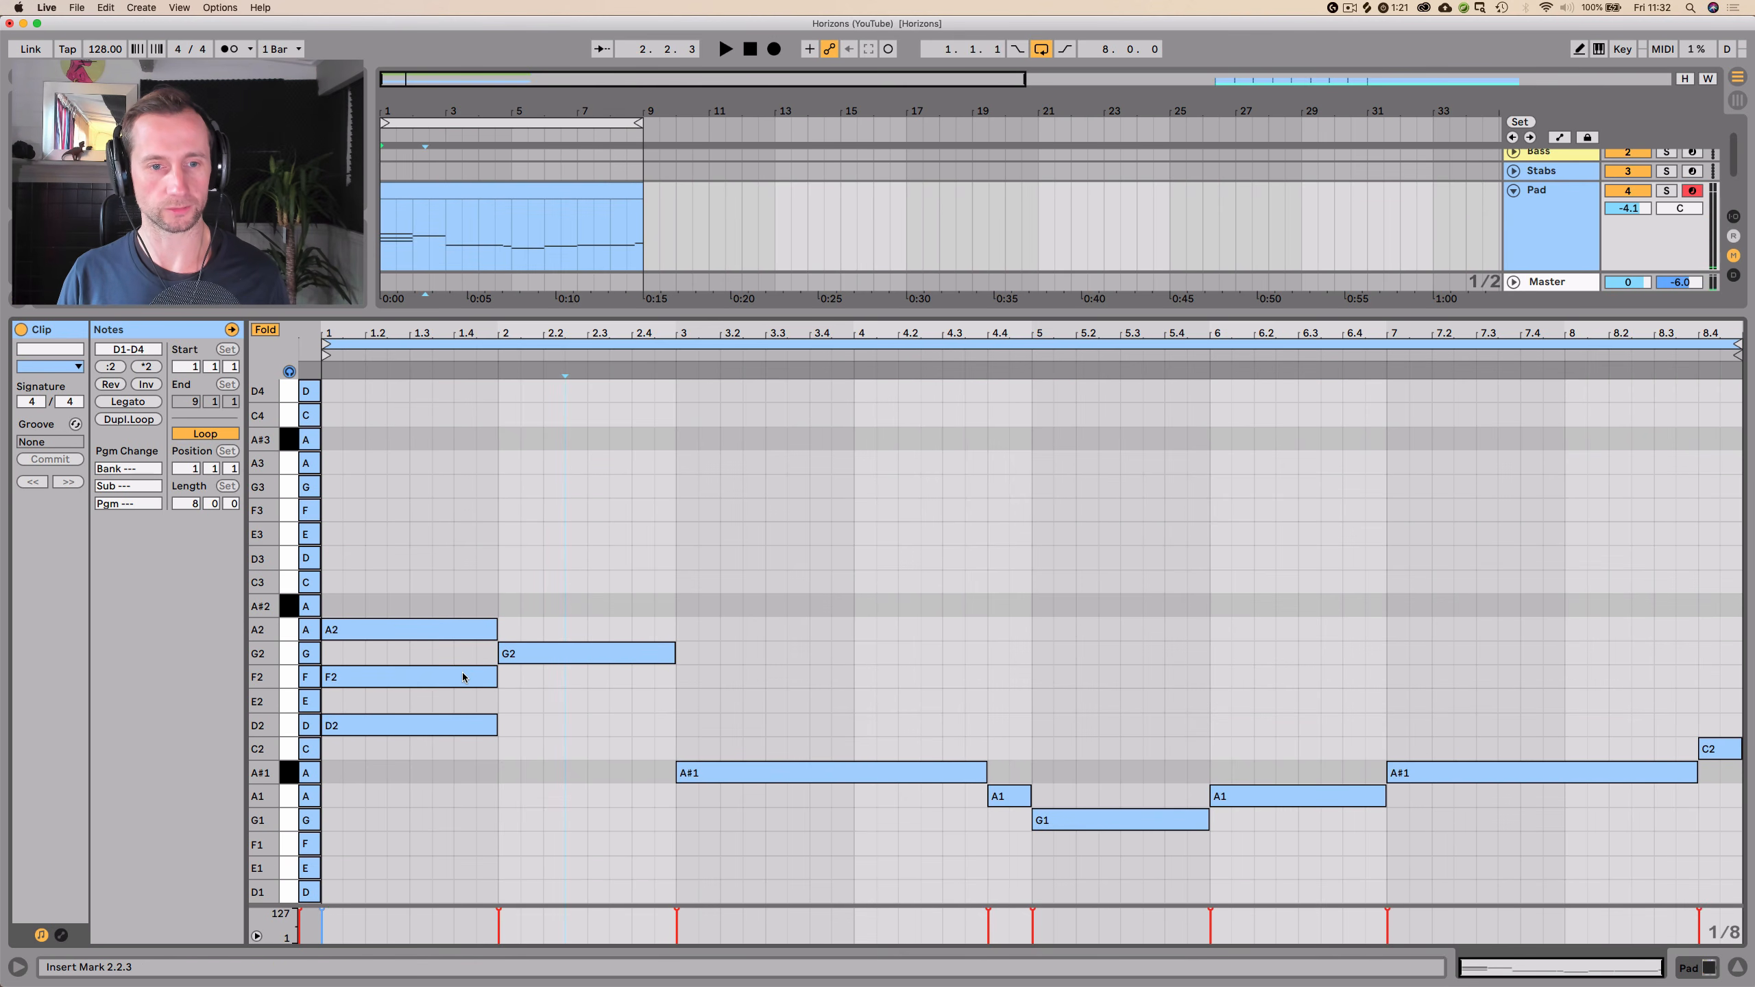
{"action": "left_click_drag", "start_coordinate": [455, 596], "coordinate": [1706, 873]}
{"action": "key", "text": "Delete"}
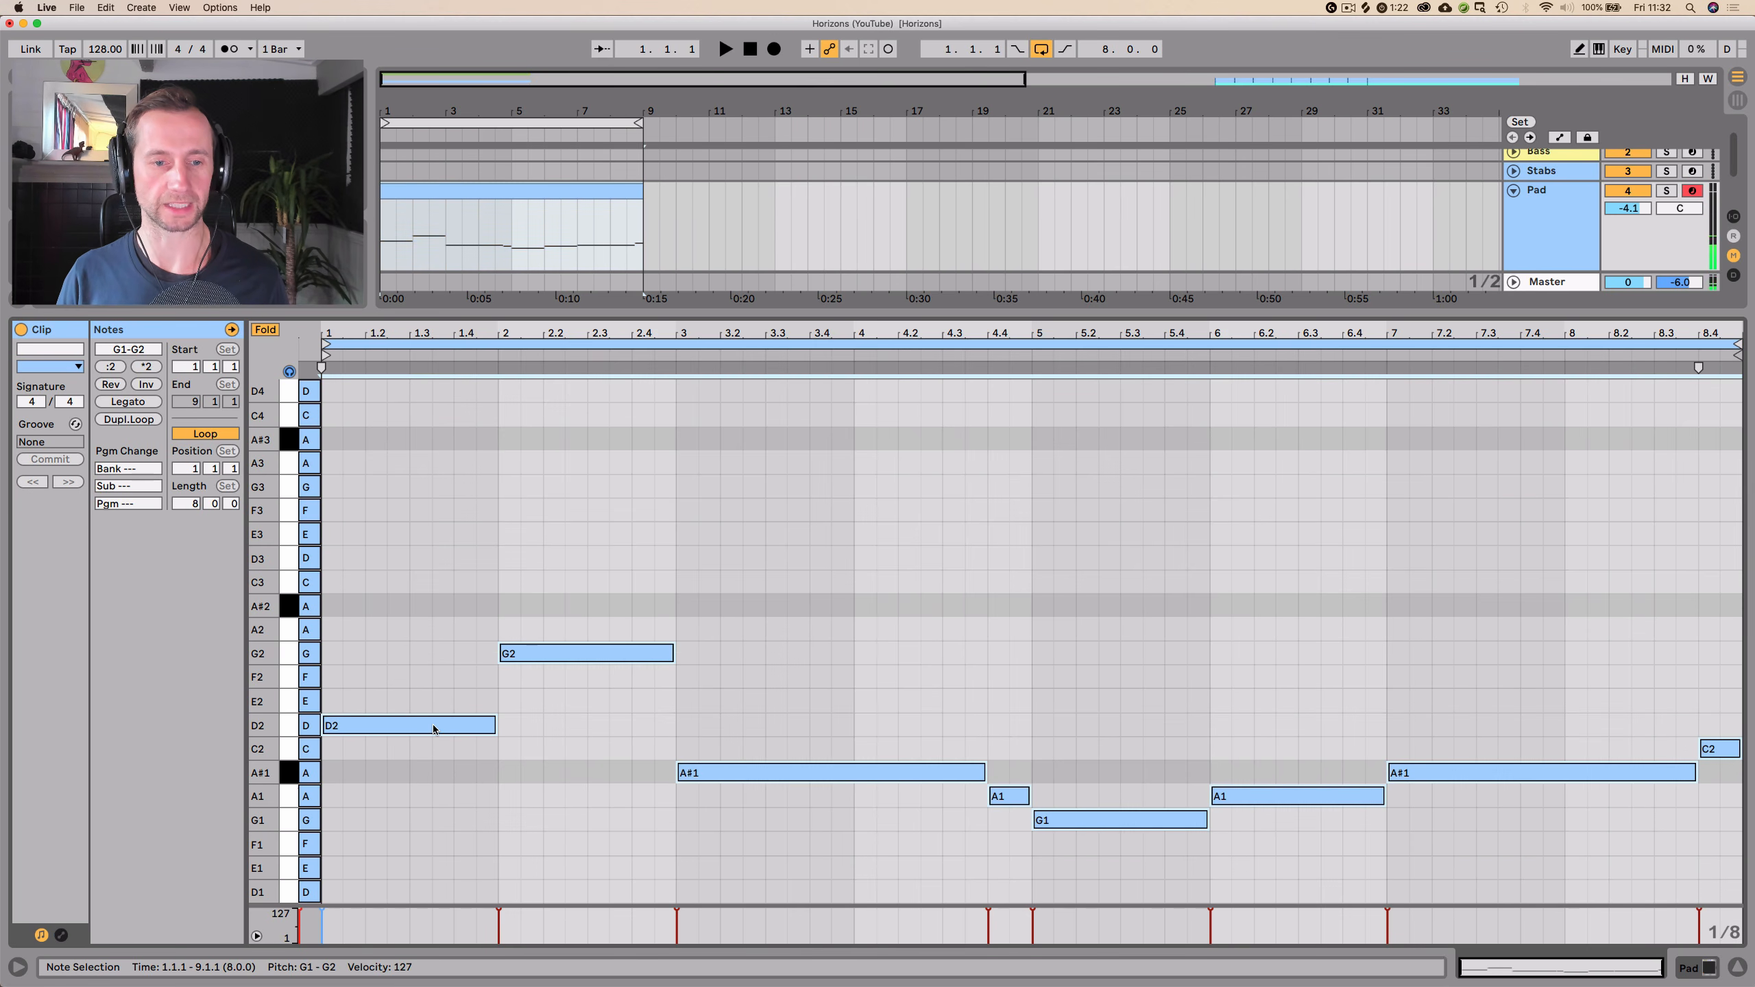
- Duplicate all the bassline notes one octave higher, keeping the originals
{"action": "left_click_drag", "start_coordinate": [433, 724], "coordinate": [438, 707], "text": "alt"}
{"action": "key", "text": "shift+Up"}
{"action": "key", "text": "Down"}
{"action": "left_click", "coordinate": [415, 618]}
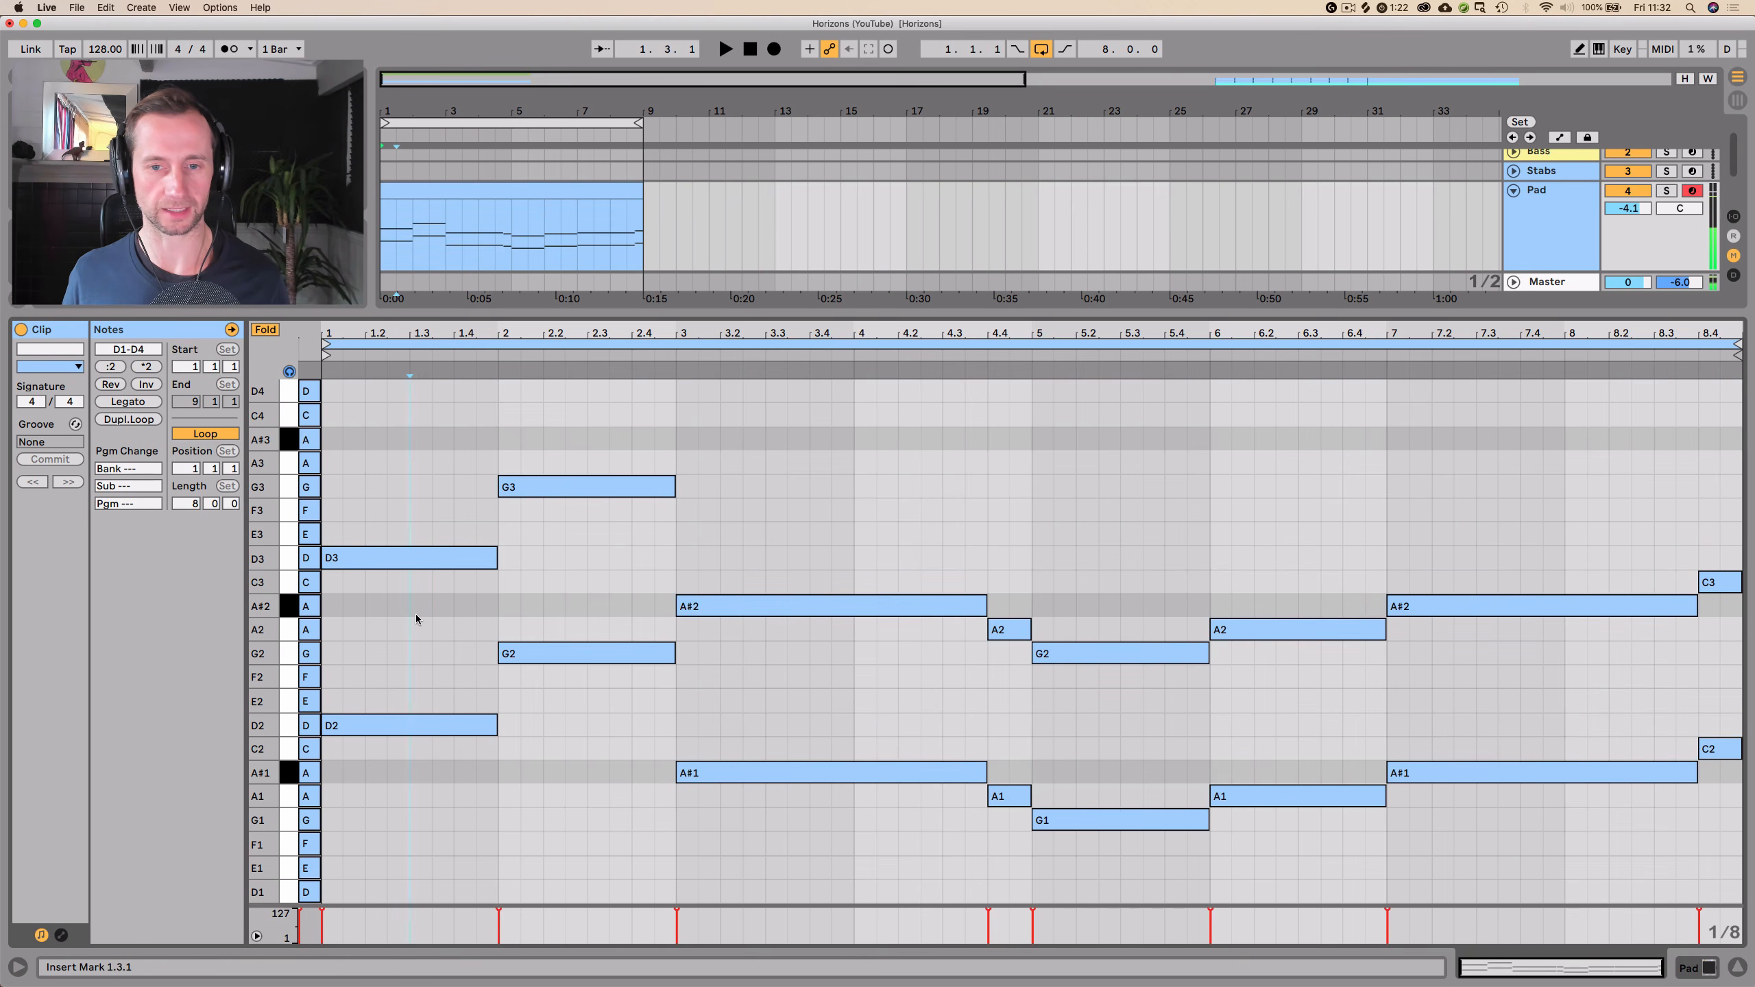
- Copy the D3 note in bar 1 to F3 and A3 to build a three-note chord
{"action": "left_click", "coordinate": [410, 568]}
{"action": "scroll", "coordinate": [411, 502], "scroll_direction": "up", "scroll_amount": 4}
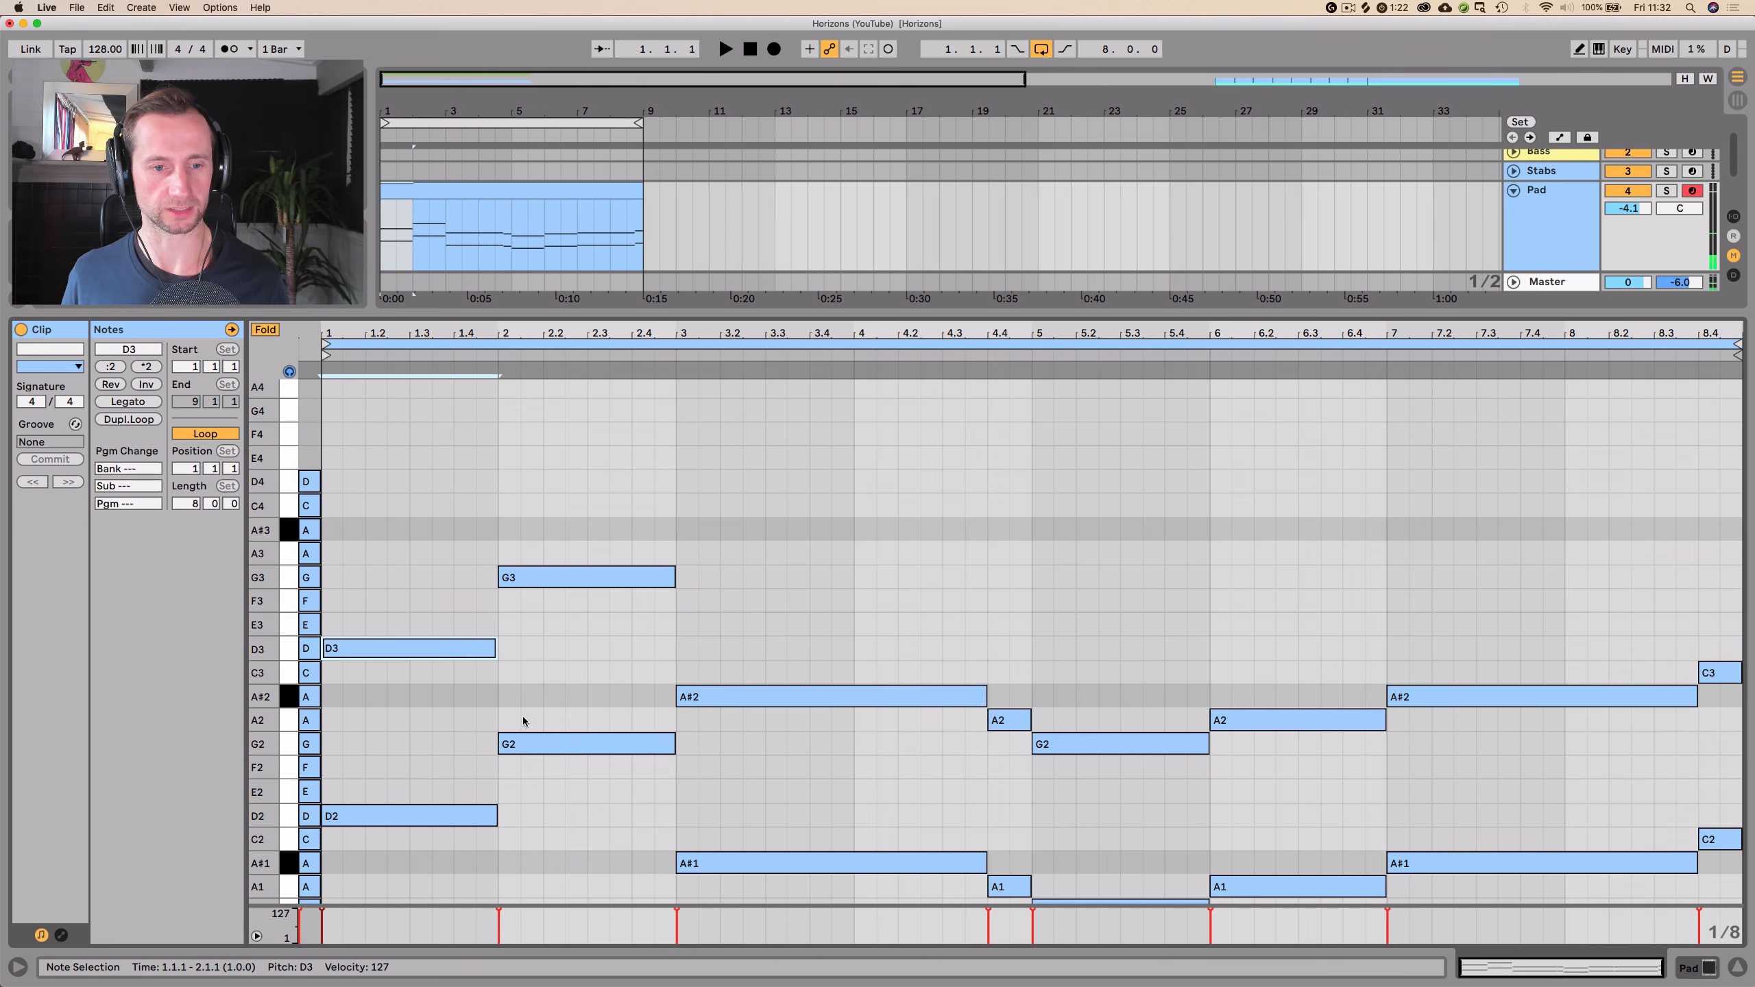
{"action": "scroll", "coordinate": [399, 711], "scroll_direction": "up", "scroll_amount": 3}
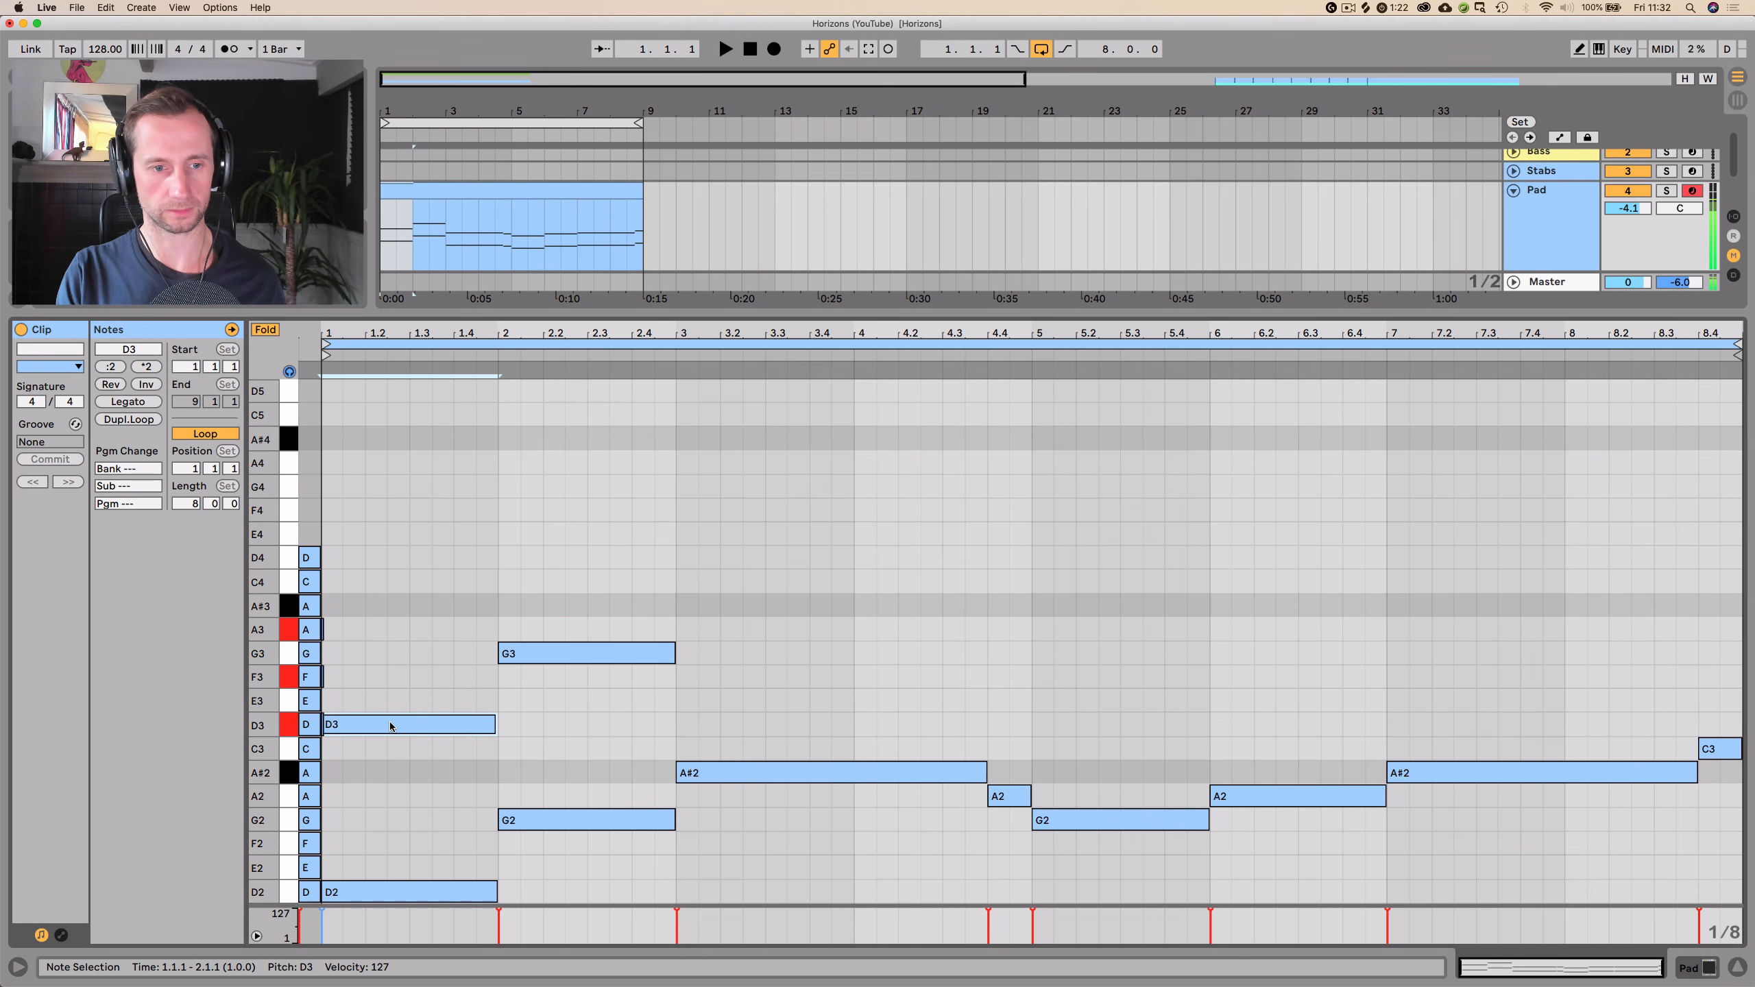
{"action": "left_click_drag", "start_coordinate": [390, 726], "coordinate": [359, 633]}
- Replace the G3 note in bar 2 with a copy of the D3-F3-A3 chord from bar 1 and play it
{"action": "left_click", "coordinate": [536, 660]}
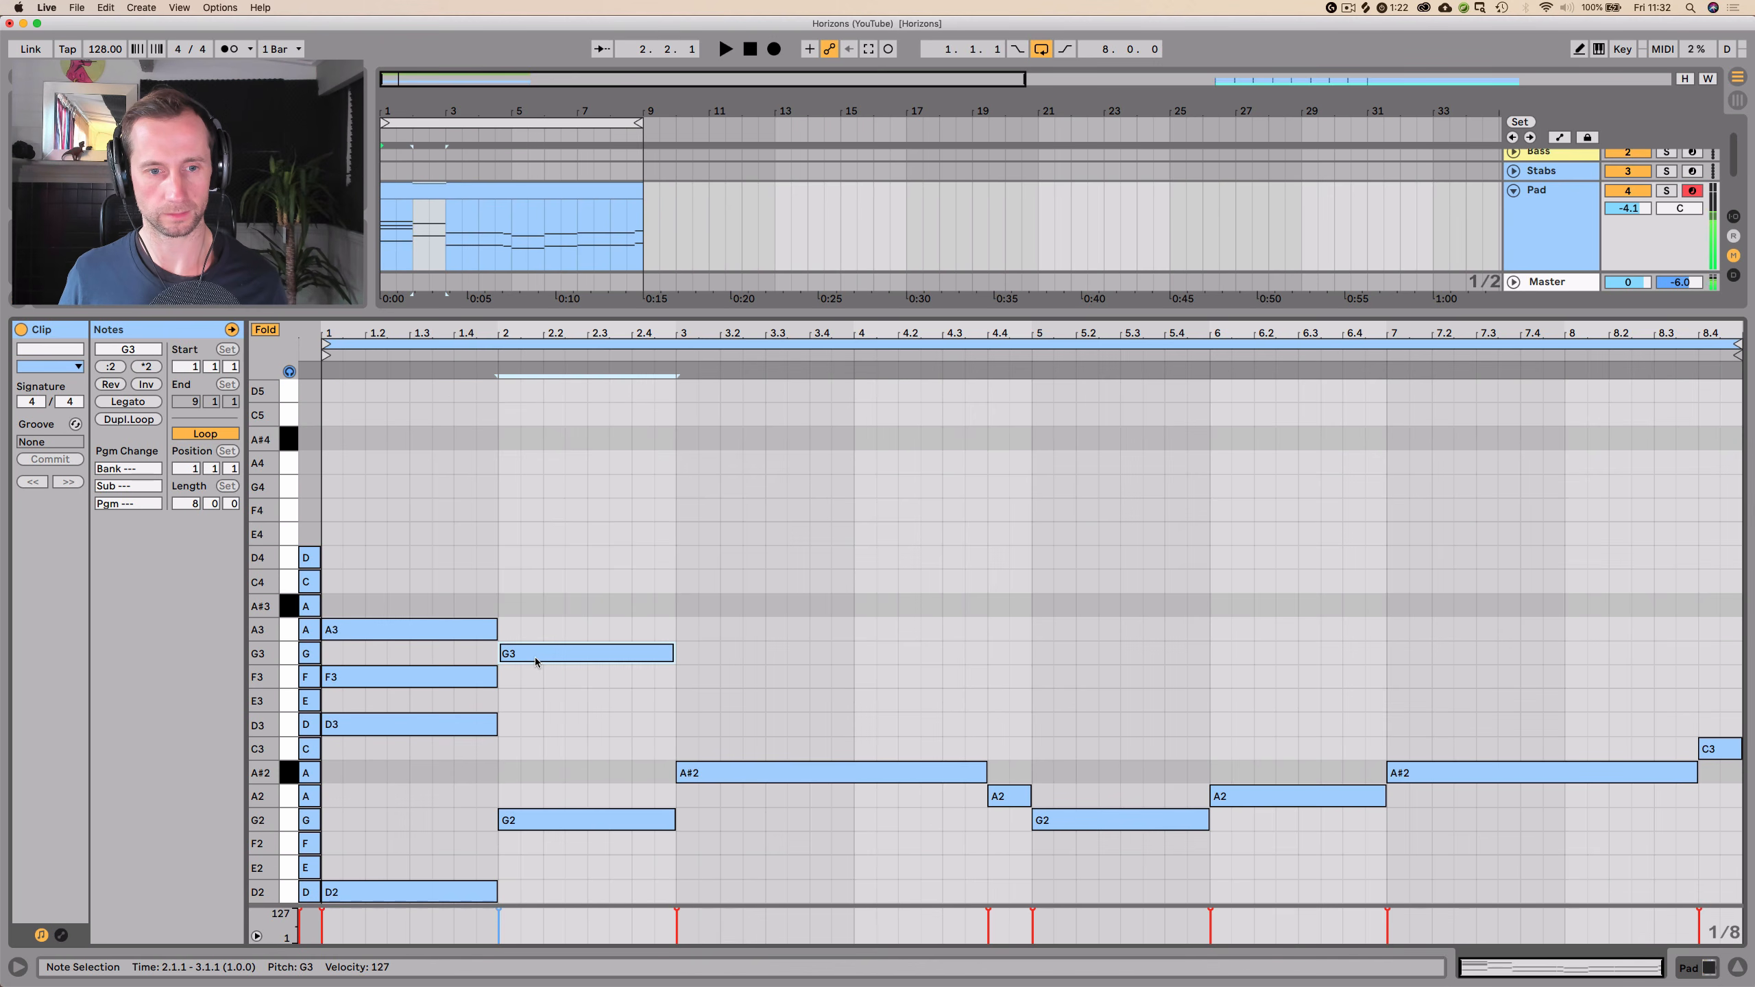
{"action": "key", "text": "Delete"}
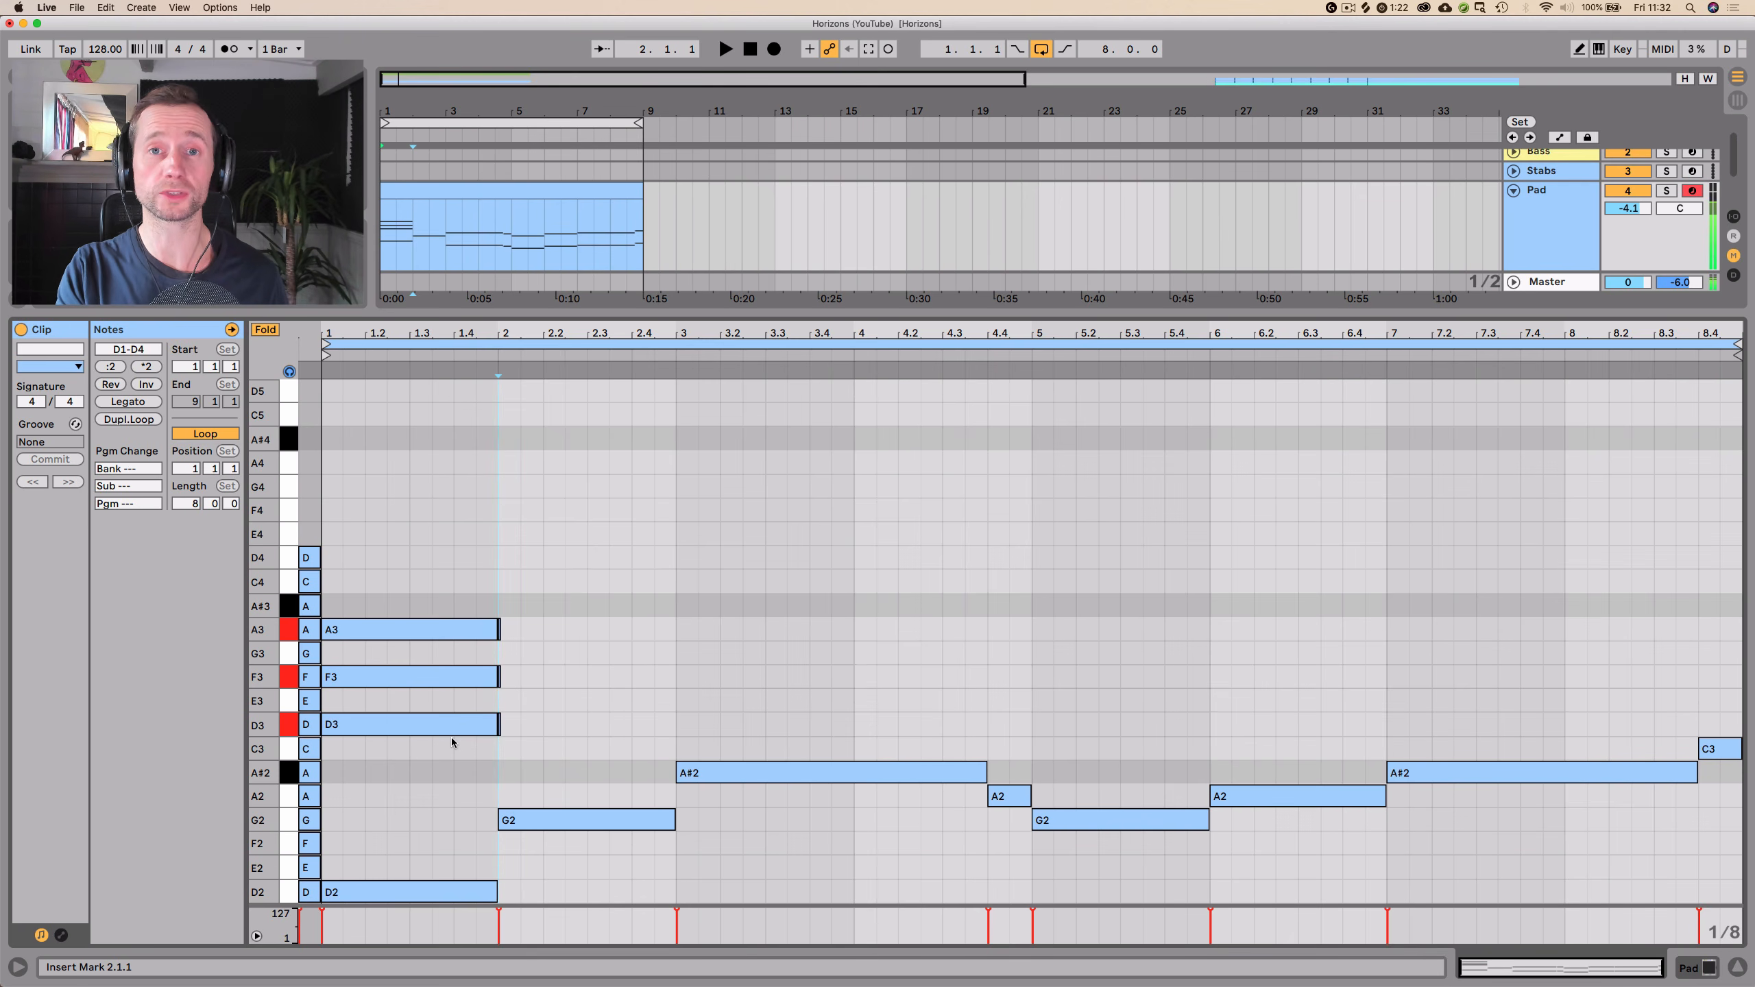
{"action": "left_click_drag", "start_coordinate": [419, 759], "coordinate": [582, 636]}
{"action": "left_click", "coordinate": [938, 593]}
{"action": "key", "text": "space"}
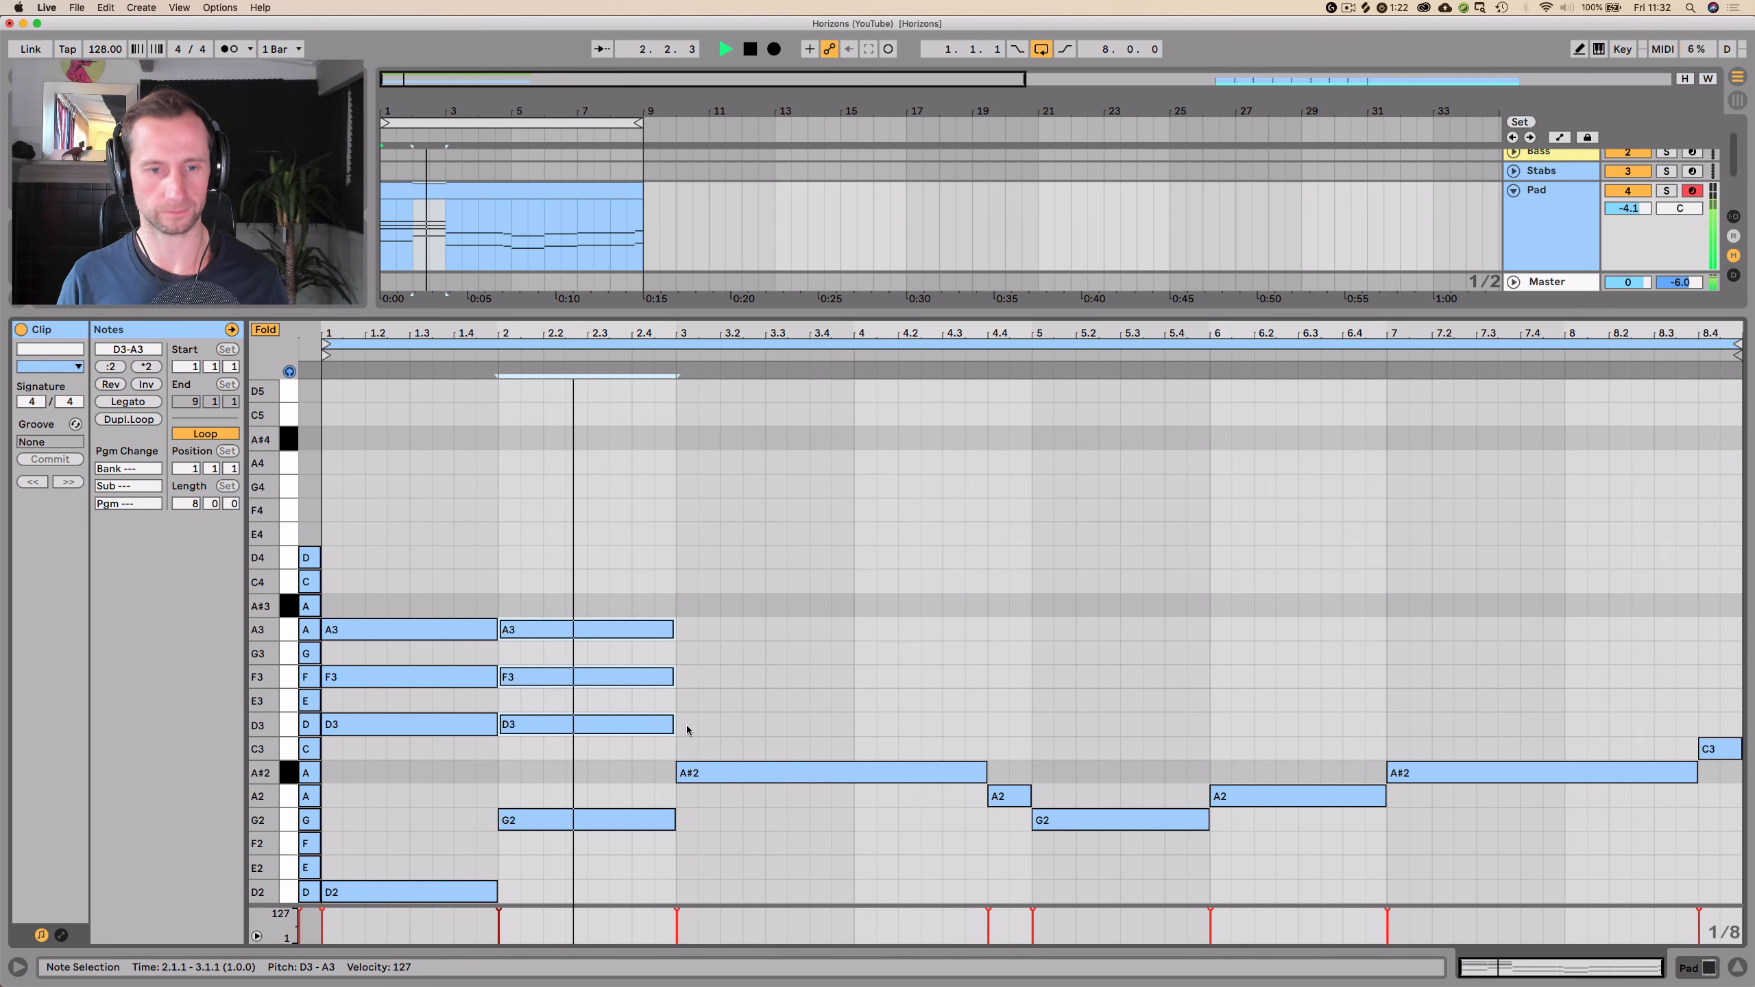
- Raise the top note of the bar 2 chord to A#3 and play the first two chords
{"action": "left_click", "coordinate": [559, 650]}
{"action": "key", "text": "space"}
{"action": "left_click_drag", "start_coordinate": [558, 637], "coordinate": [549, 615]}
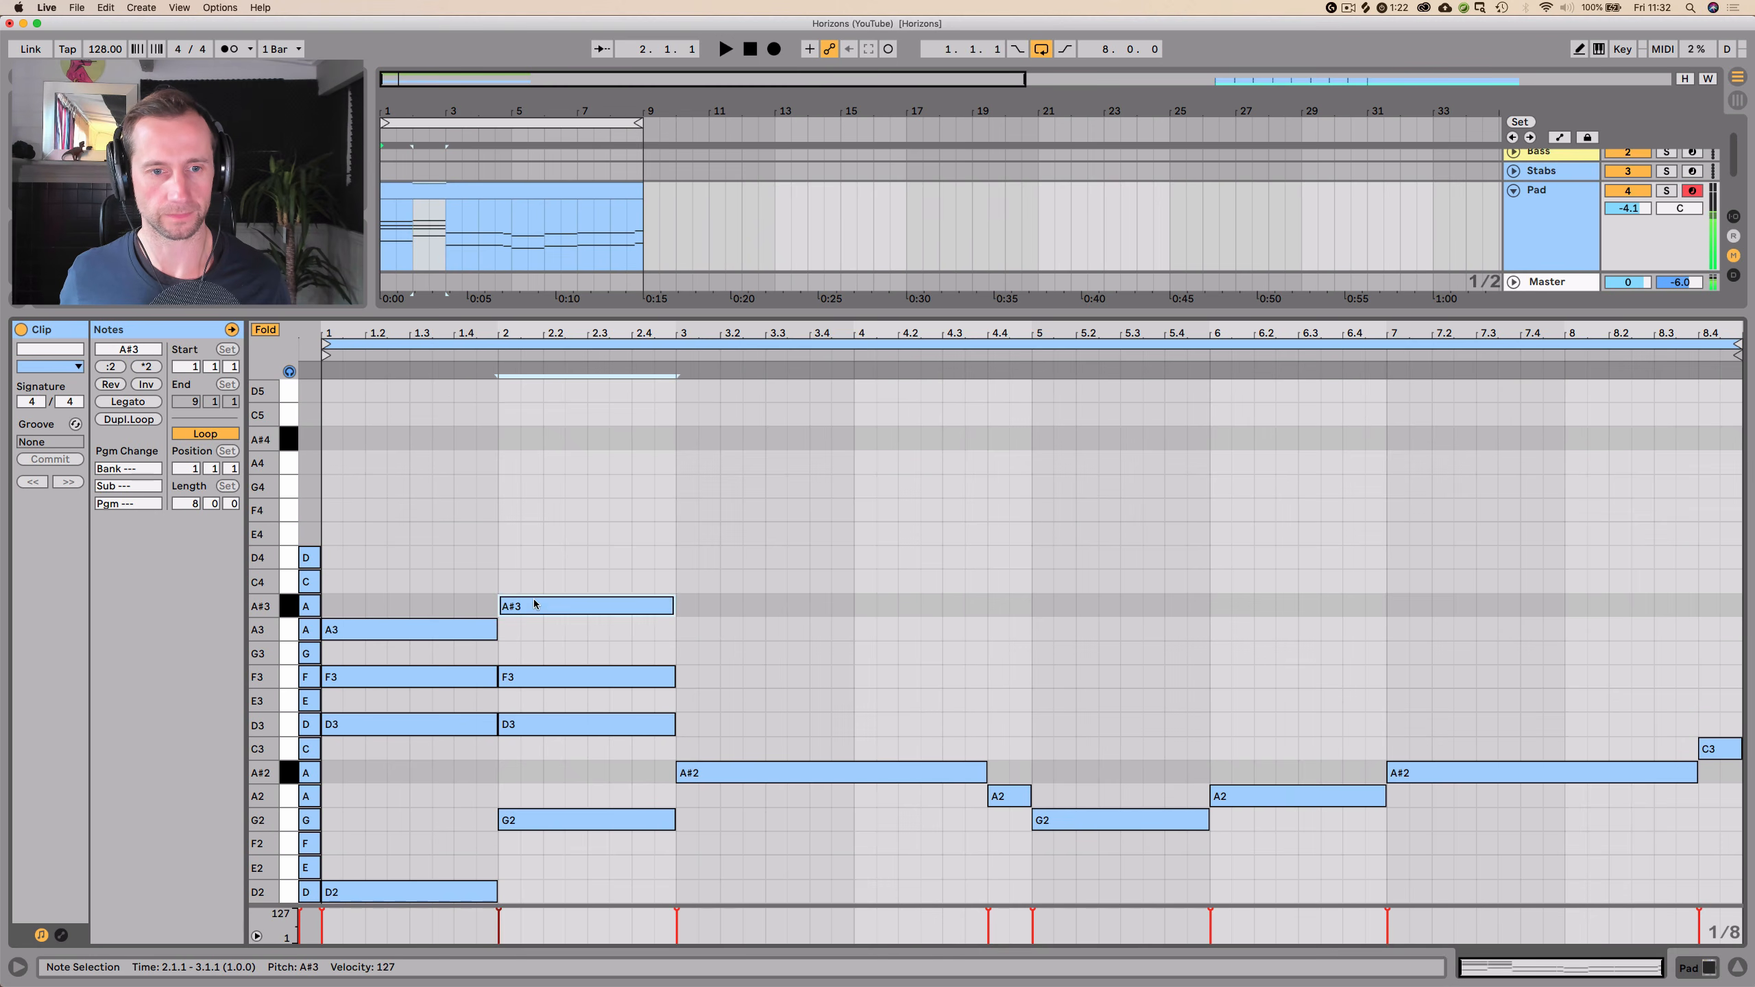
{"action": "left_click", "coordinate": [434, 593]}
{"action": "key", "text": "space"}
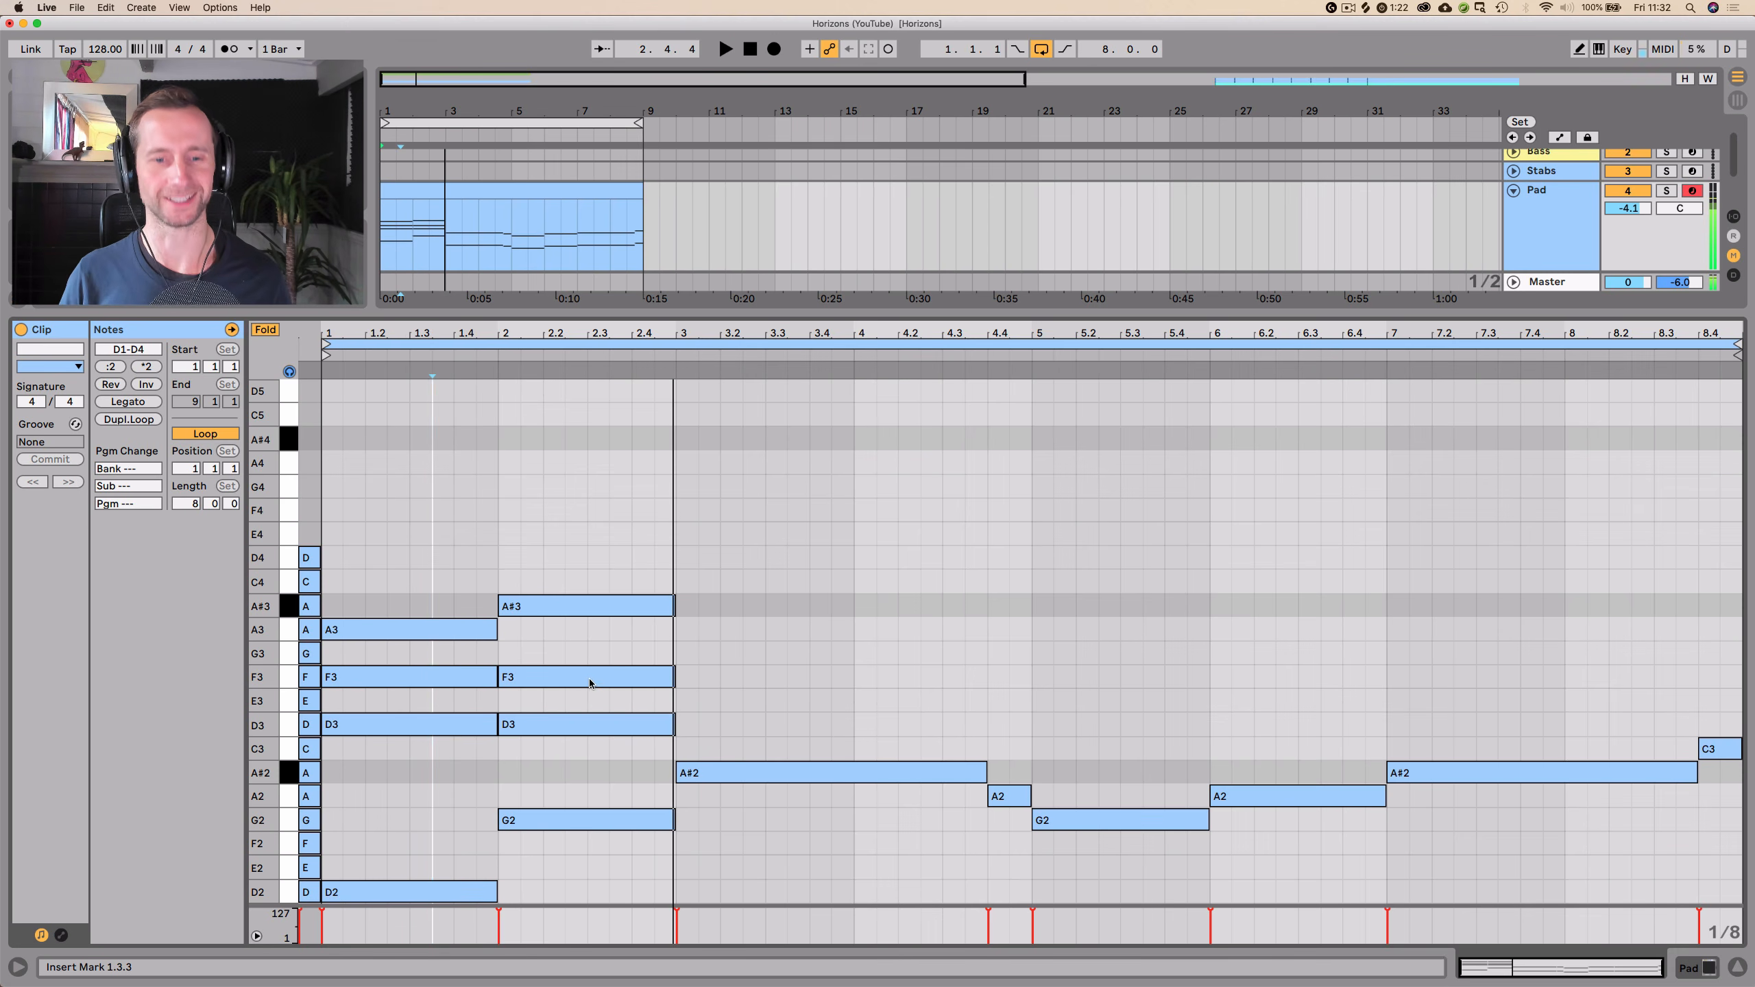
- Copy the D3-F3-A3 chord to the start of bar 3, extend its notes to 4.4.1, and play the progression
{"action": "left_click_drag", "start_coordinate": [422, 665], "coordinate": [781, 628]}
{"action": "left_click_drag", "start_coordinate": [894, 629], "coordinate": [988, 629]}
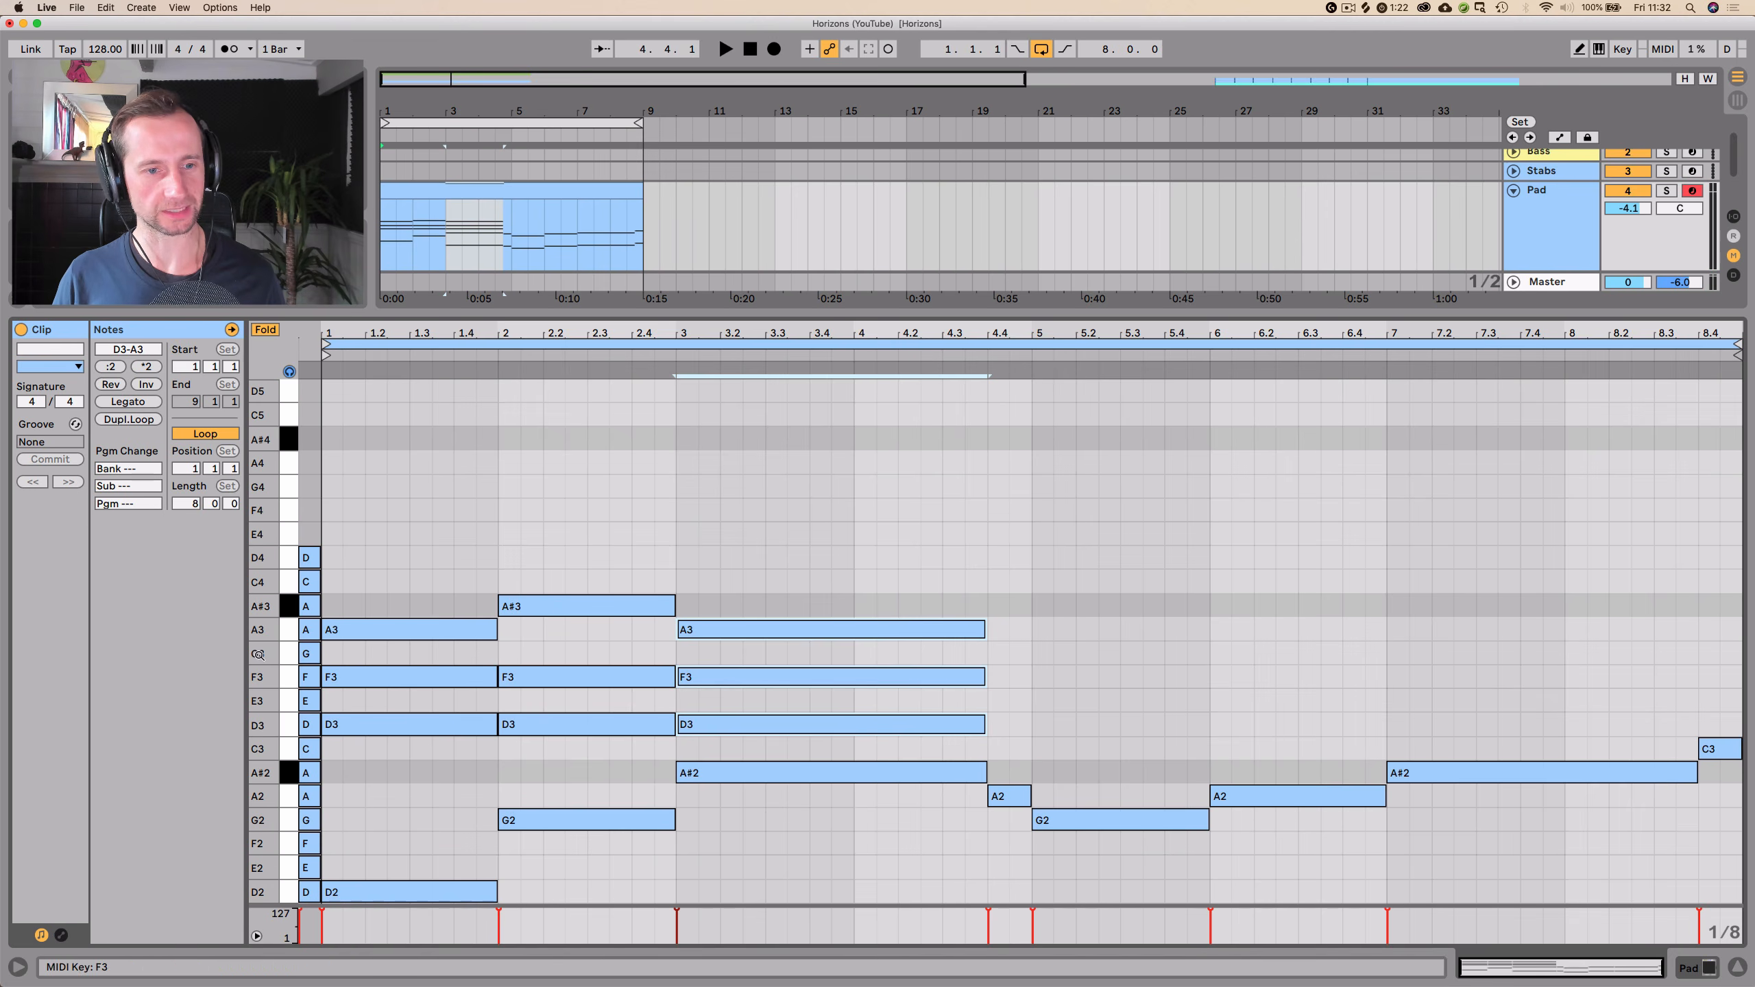
{"action": "scroll", "coordinate": [529, 589], "scroll_direction": "down", "scroll_amount": 4}
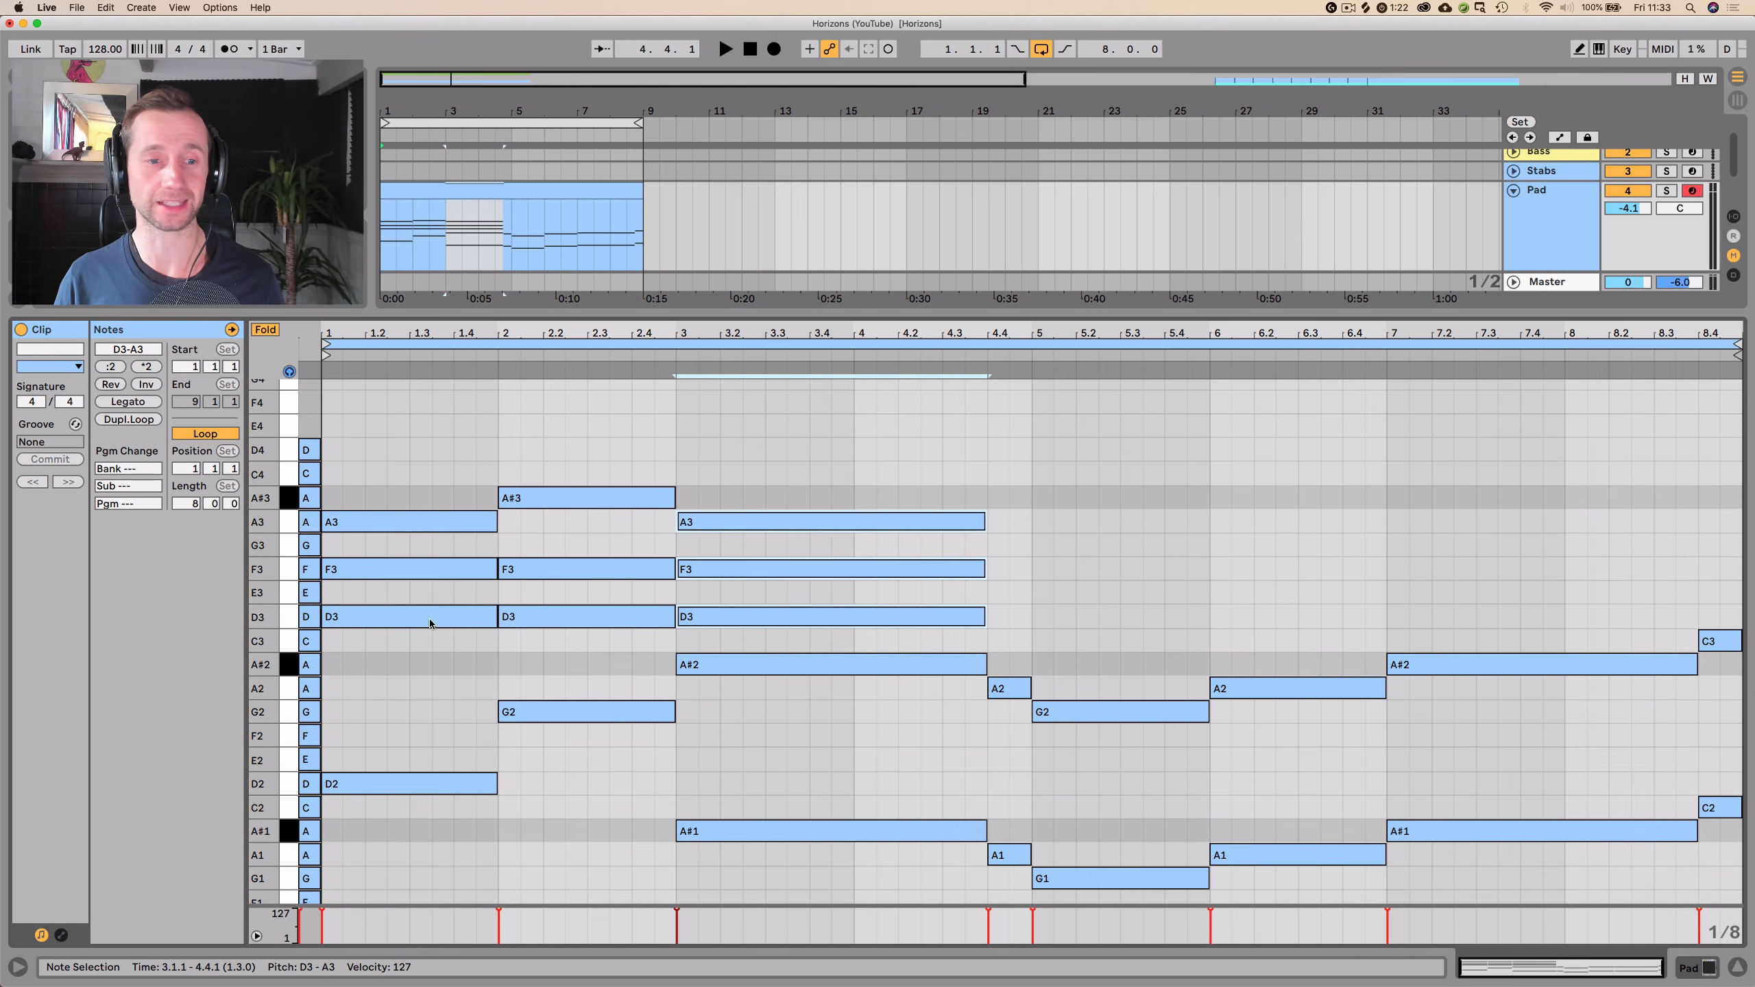
{"action": "scroll", "coordinate": [557, 646], "scroll_direction": "up", "scroll_amount": 2}
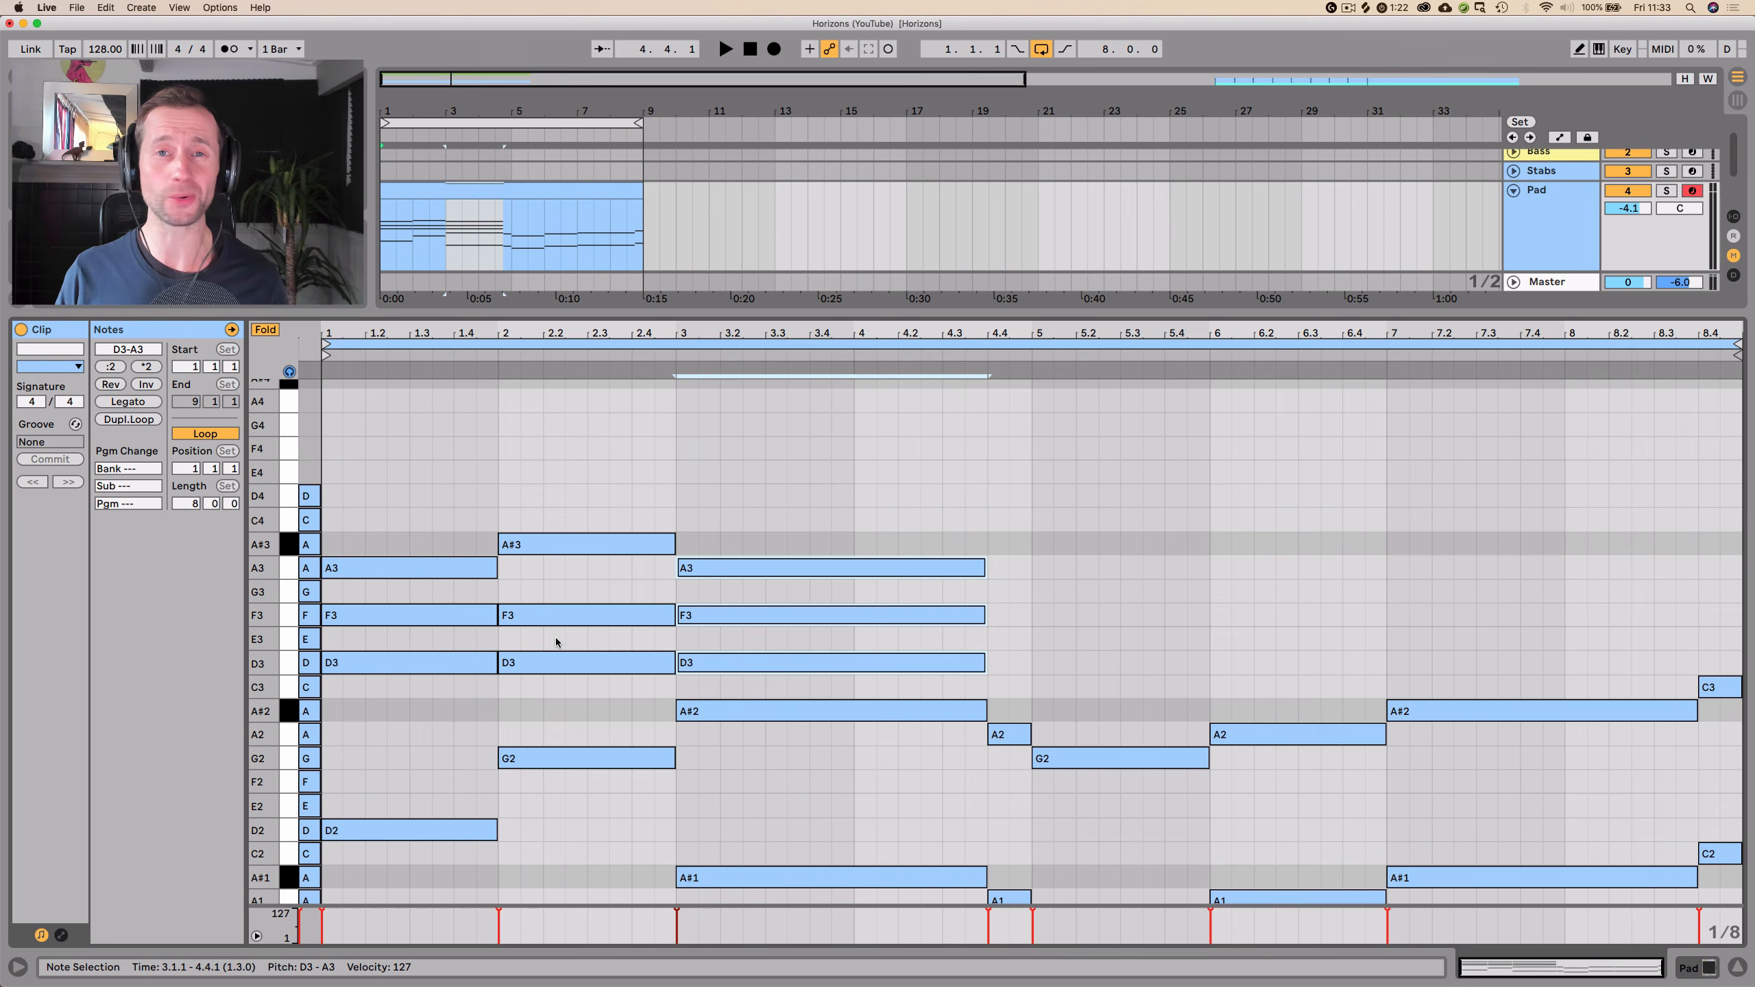
{"action": "scroll", "coordinate": [850, 532], "scroll_direction": "down", "scroll_amount": 4}
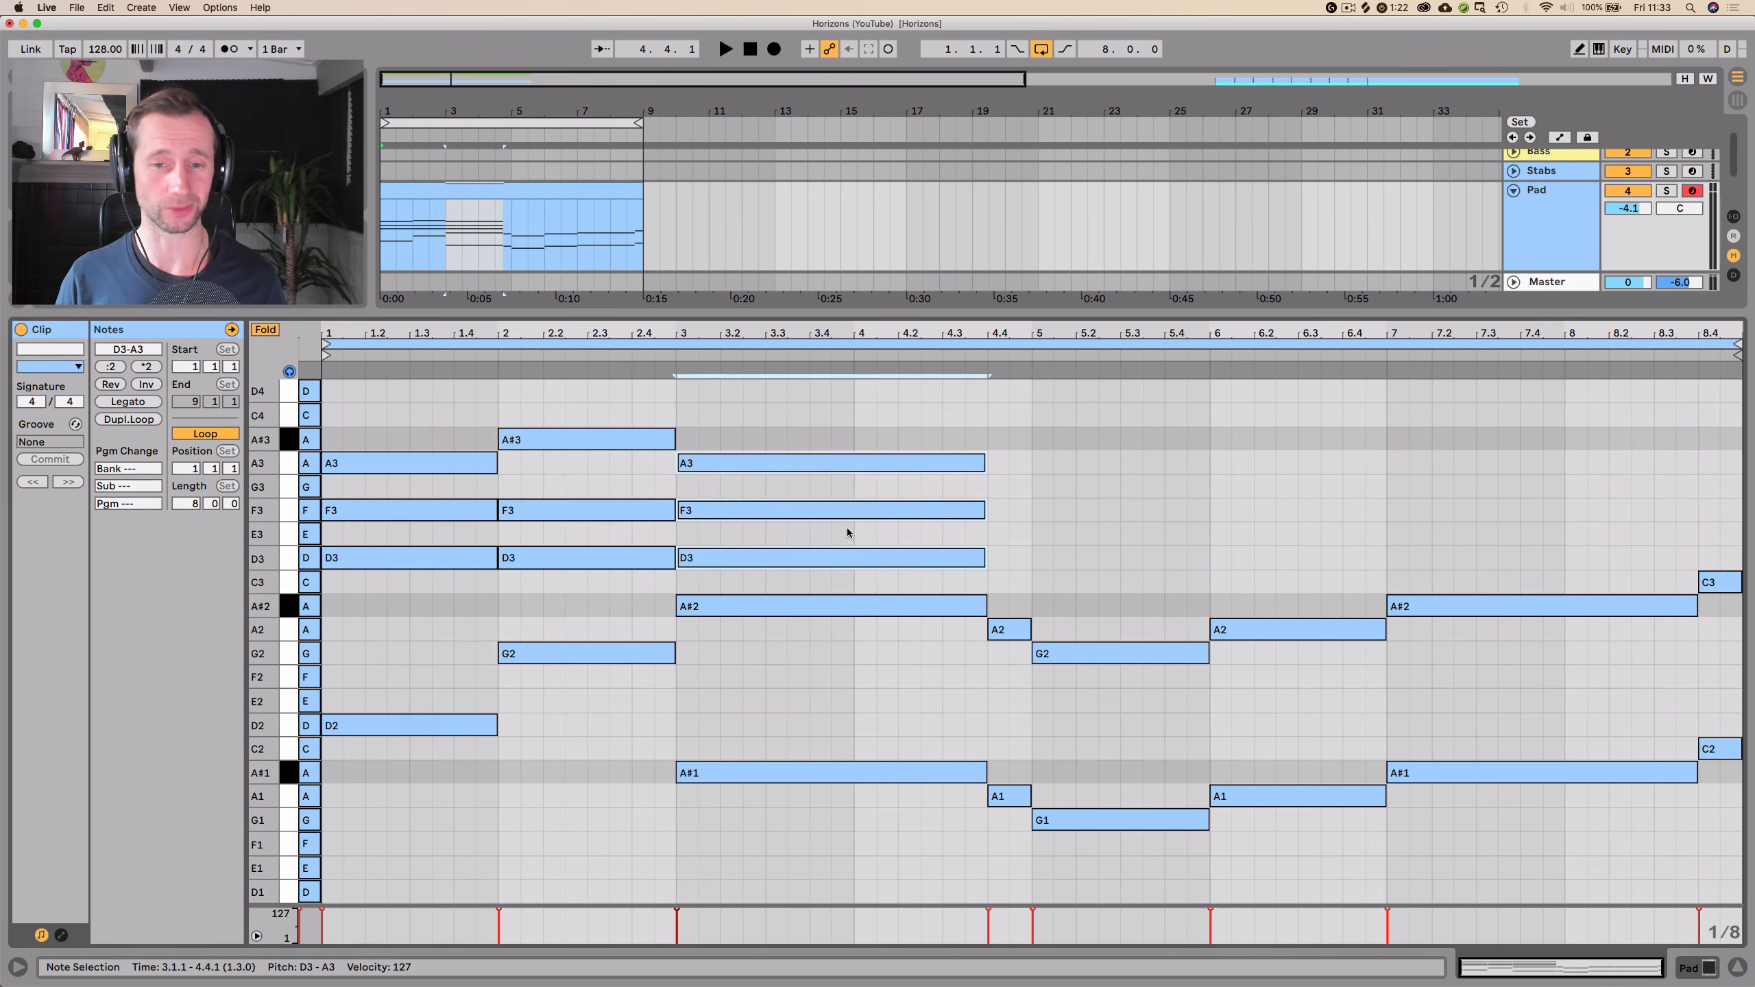
{"action": "scroll", "coordinate": [847, 529], "scroll_direction": "up", "scroll_amount": 2}
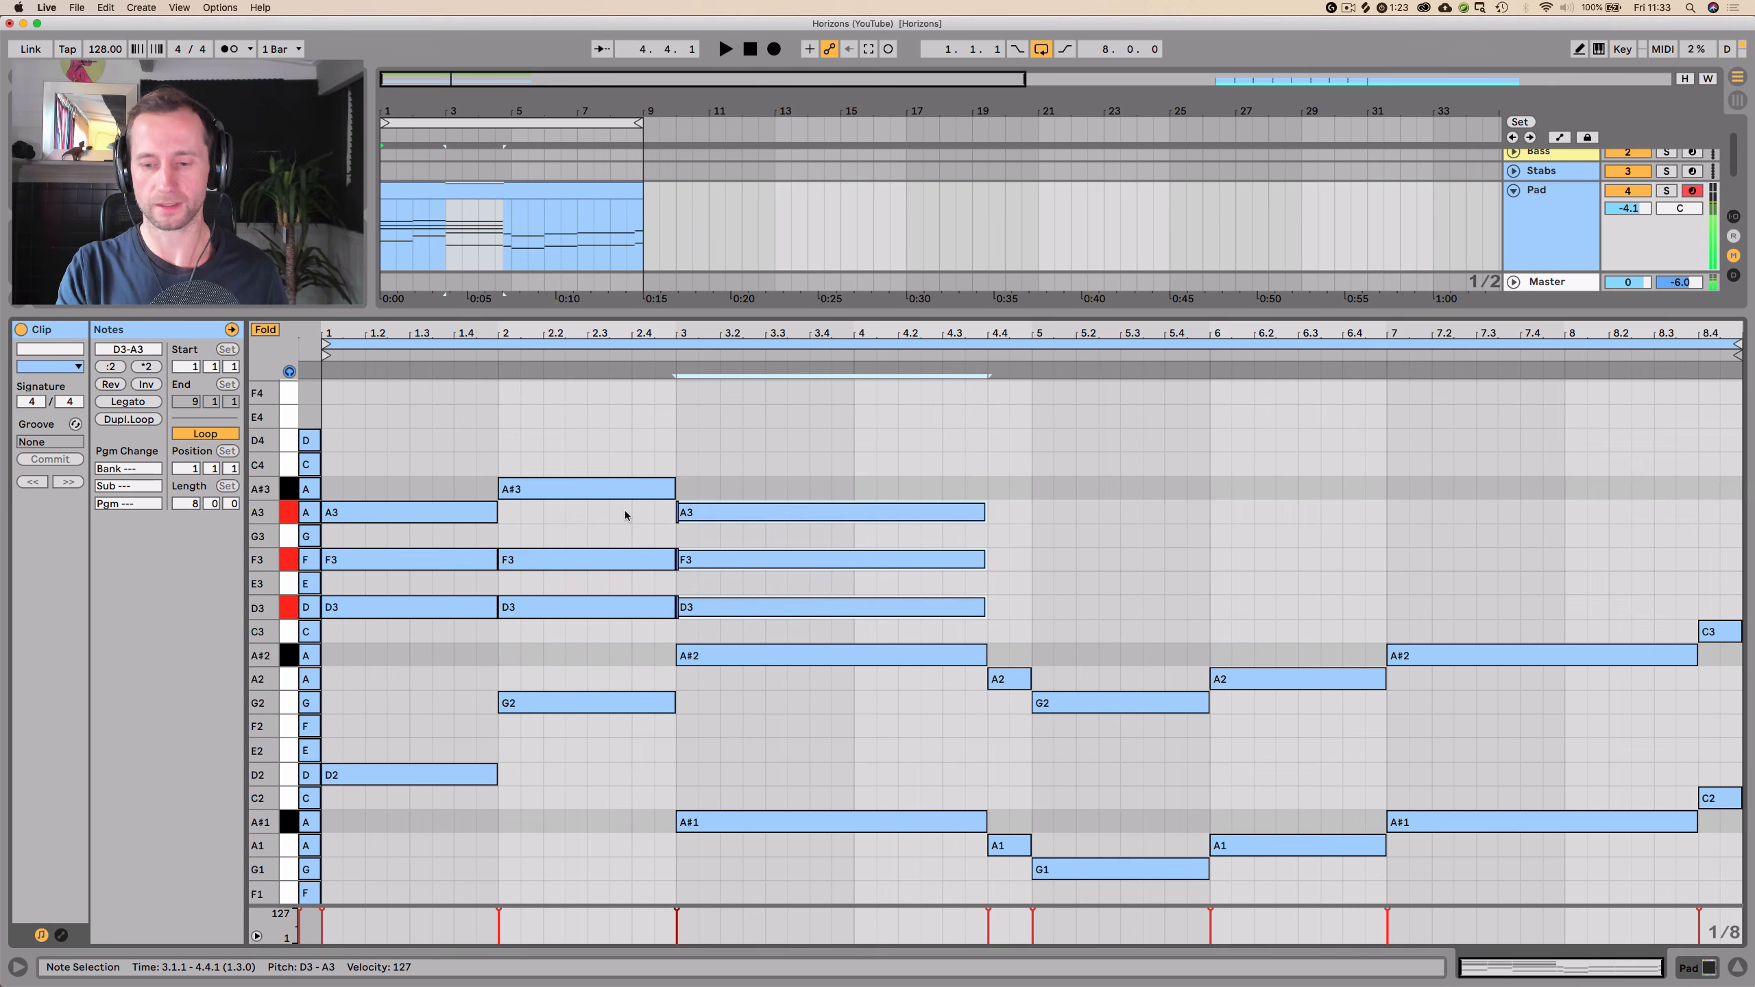
{"action": "key", "text": "space"}
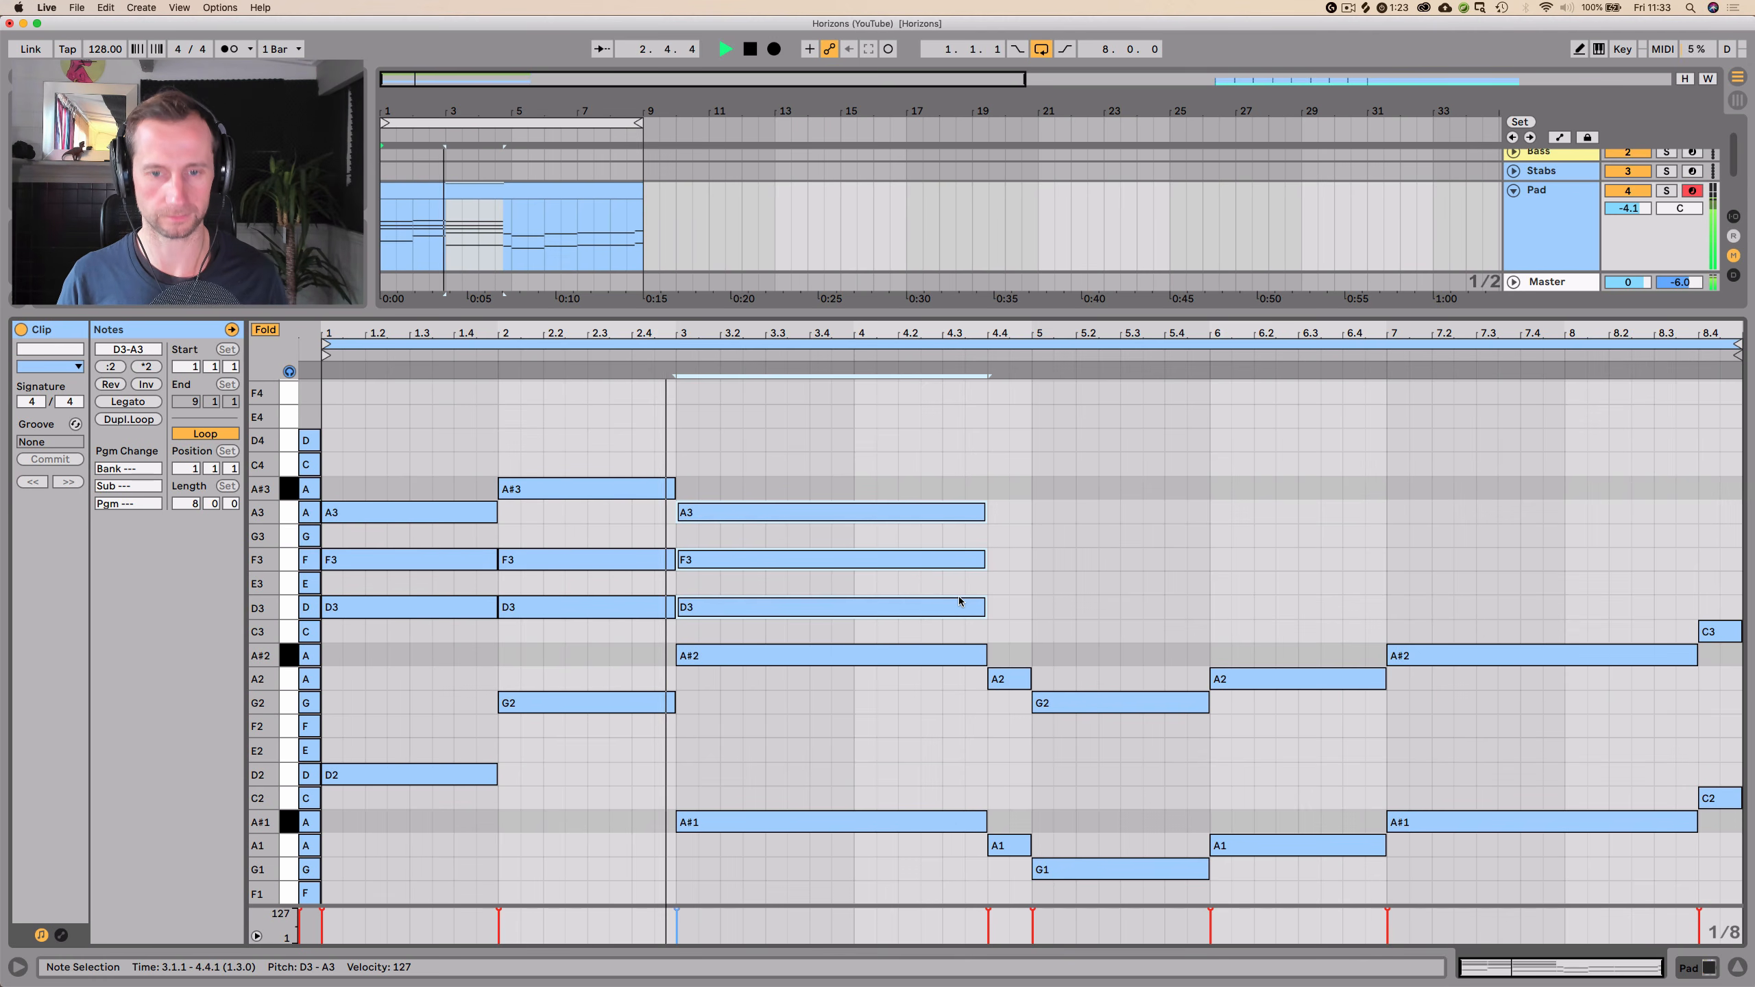
{"action": "key", "text": "space"}
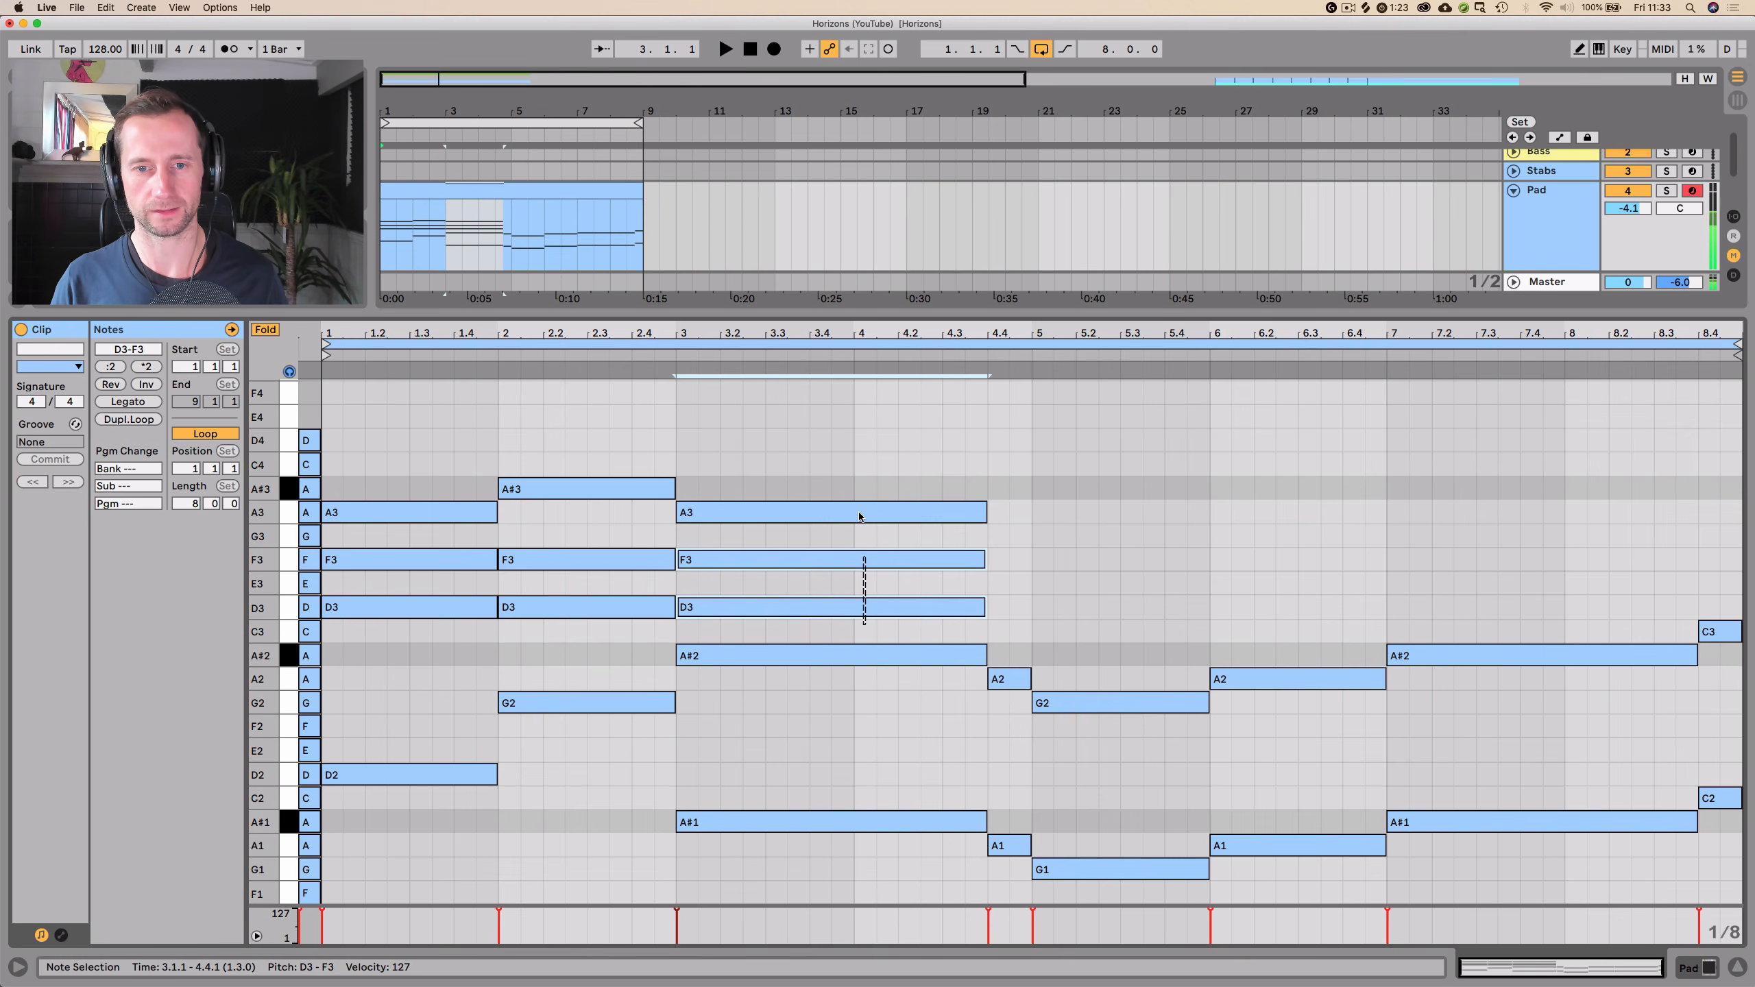
- Copy the D3-F3-A3 chord from bar 3 to bar 5, extend it to 7.1.1, and play it
{"action": "left_click_drag", "start_coordinate": [862, 512], "coordinate": [1211, 521]}
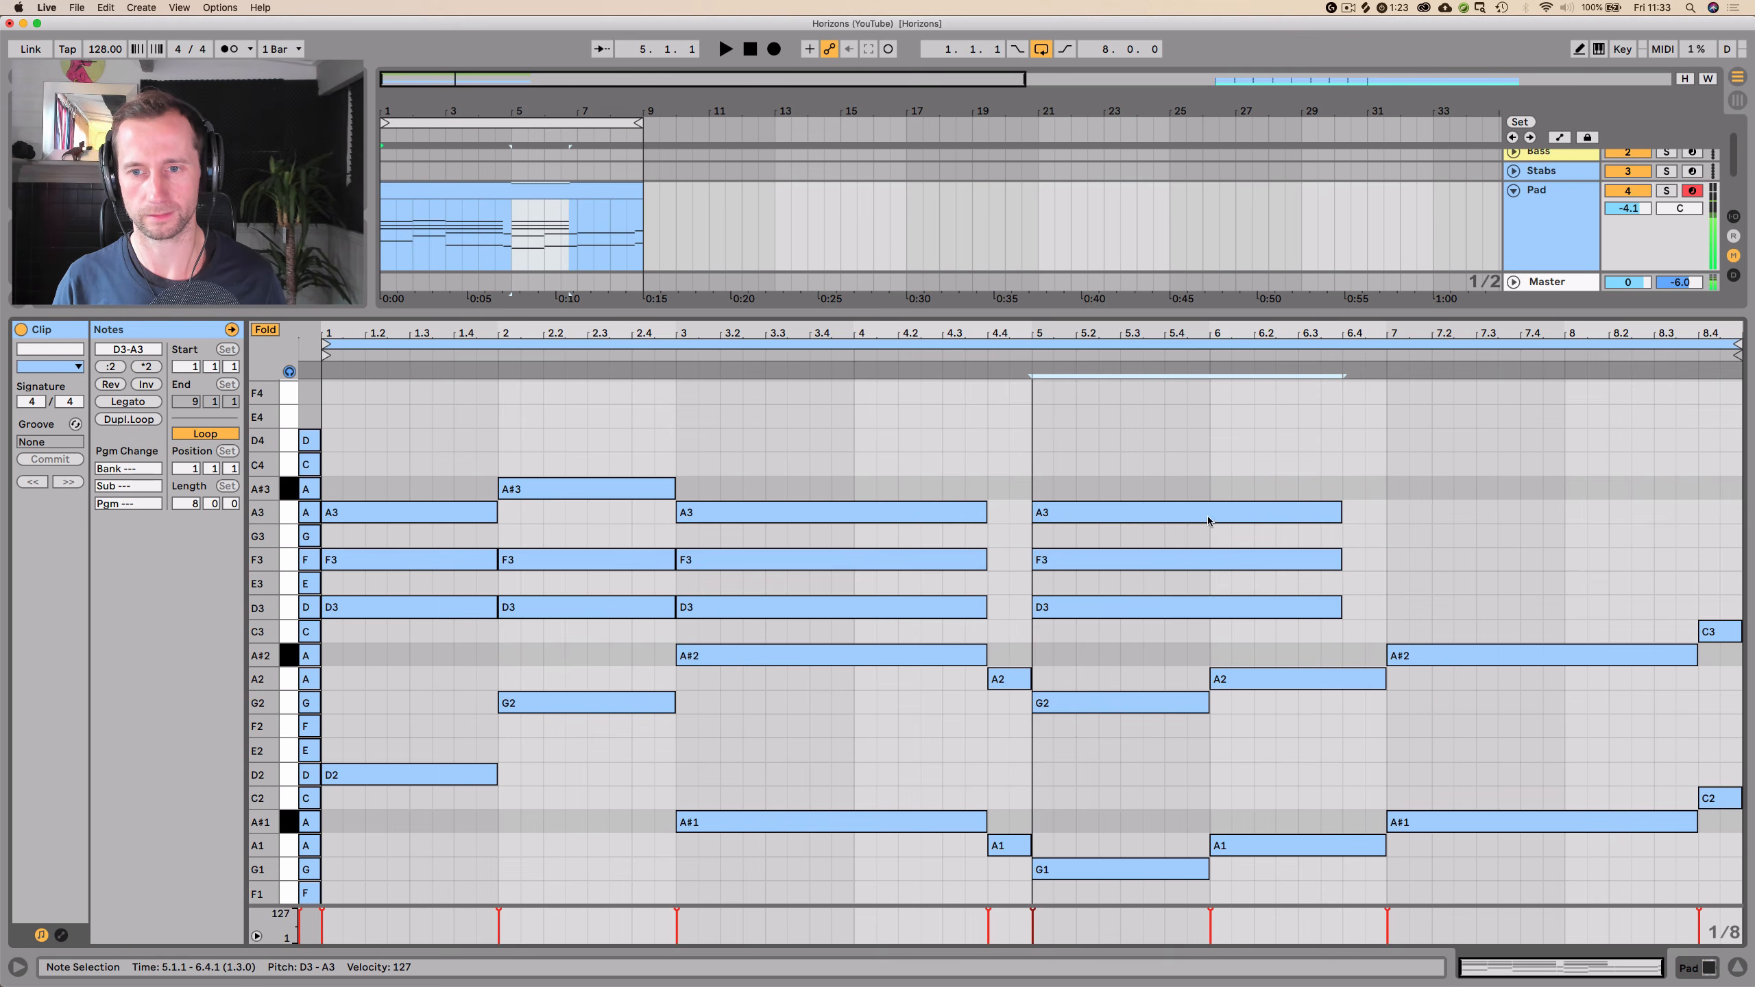
{"action": "left_click_drag", "start_coordinate": [1308, 624], "coordinate": [1385, 503]}
{"action": "left_click", "coordinate": [1075, 382]}
{"action": "left_click", "coordinate": [982, 354]}
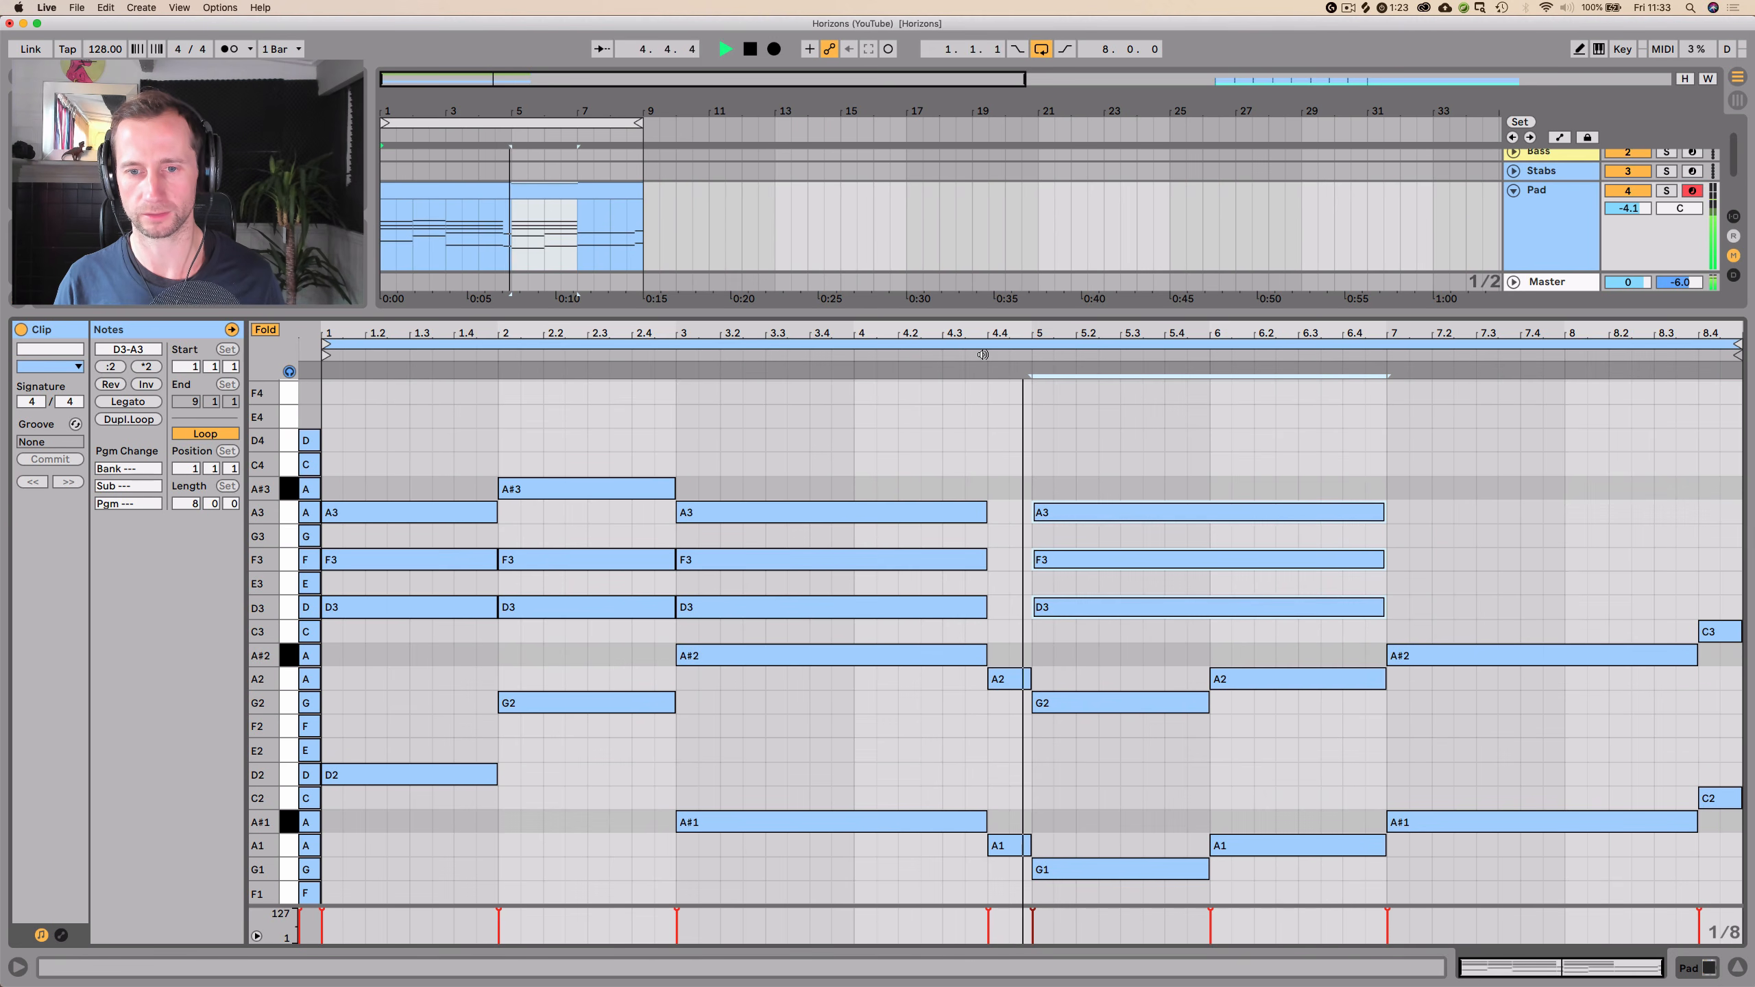
{"action": "left_click", "coordinate": [1229, 637]}
{"action": "key", "text": "super+e"}
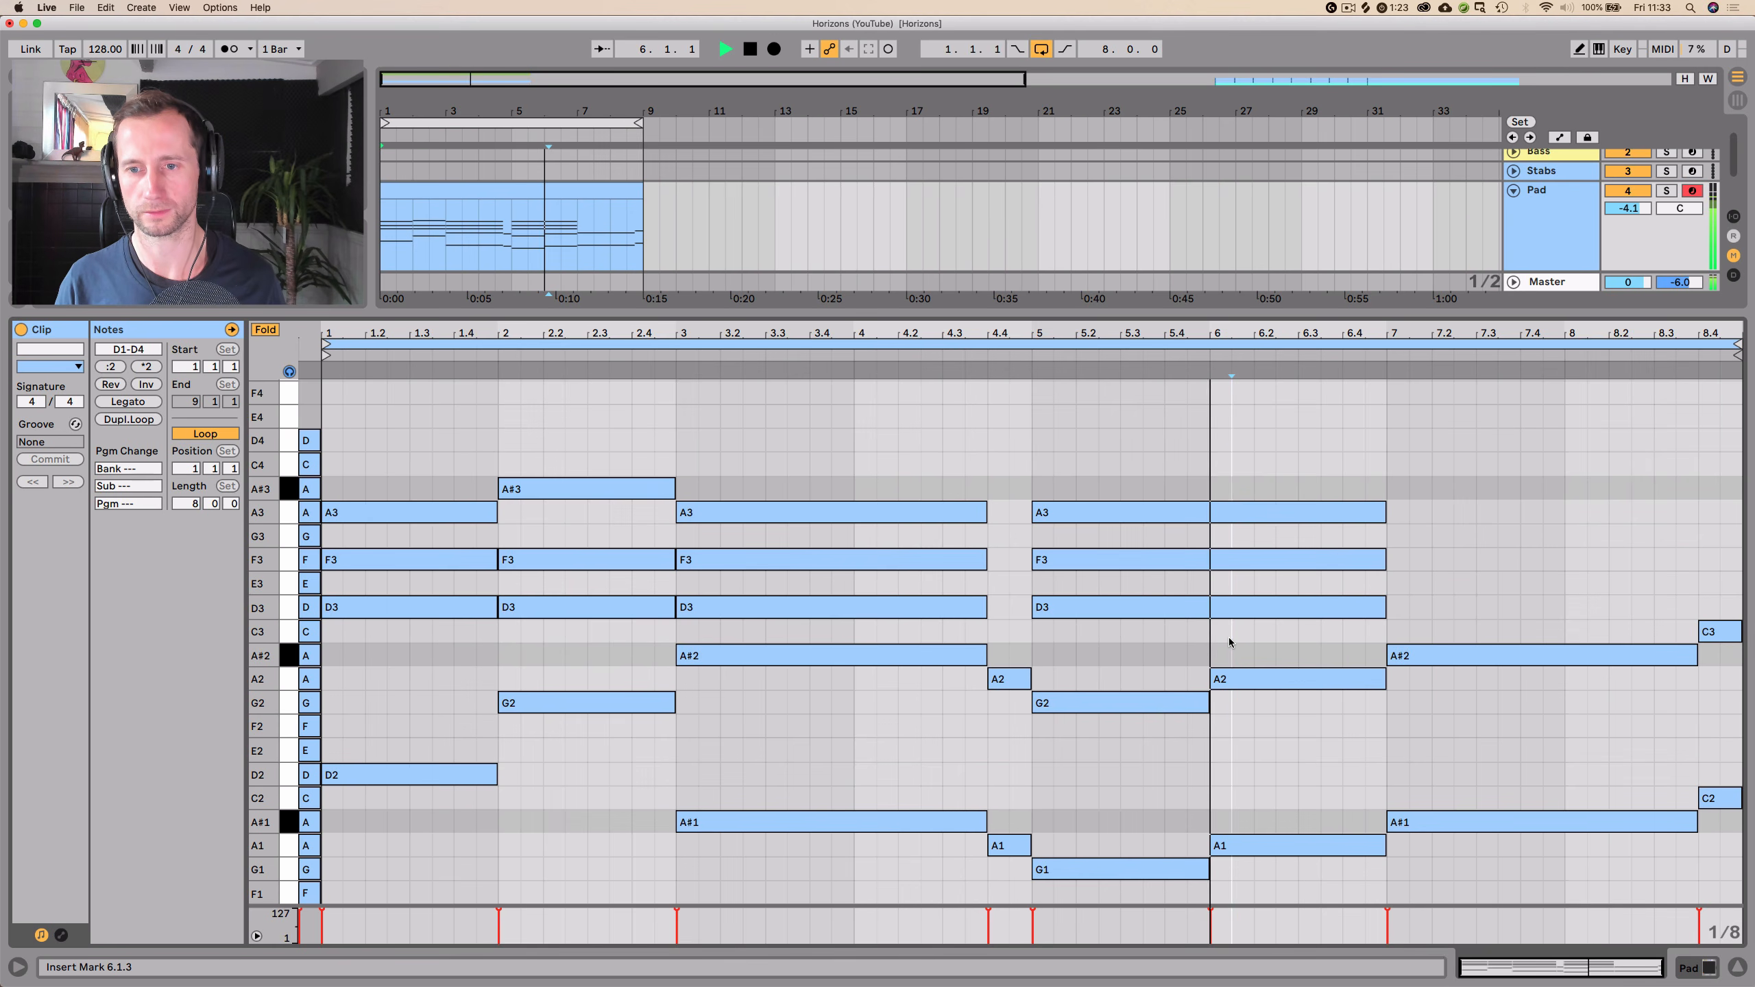
{"action": "key", "text": "super+j"}
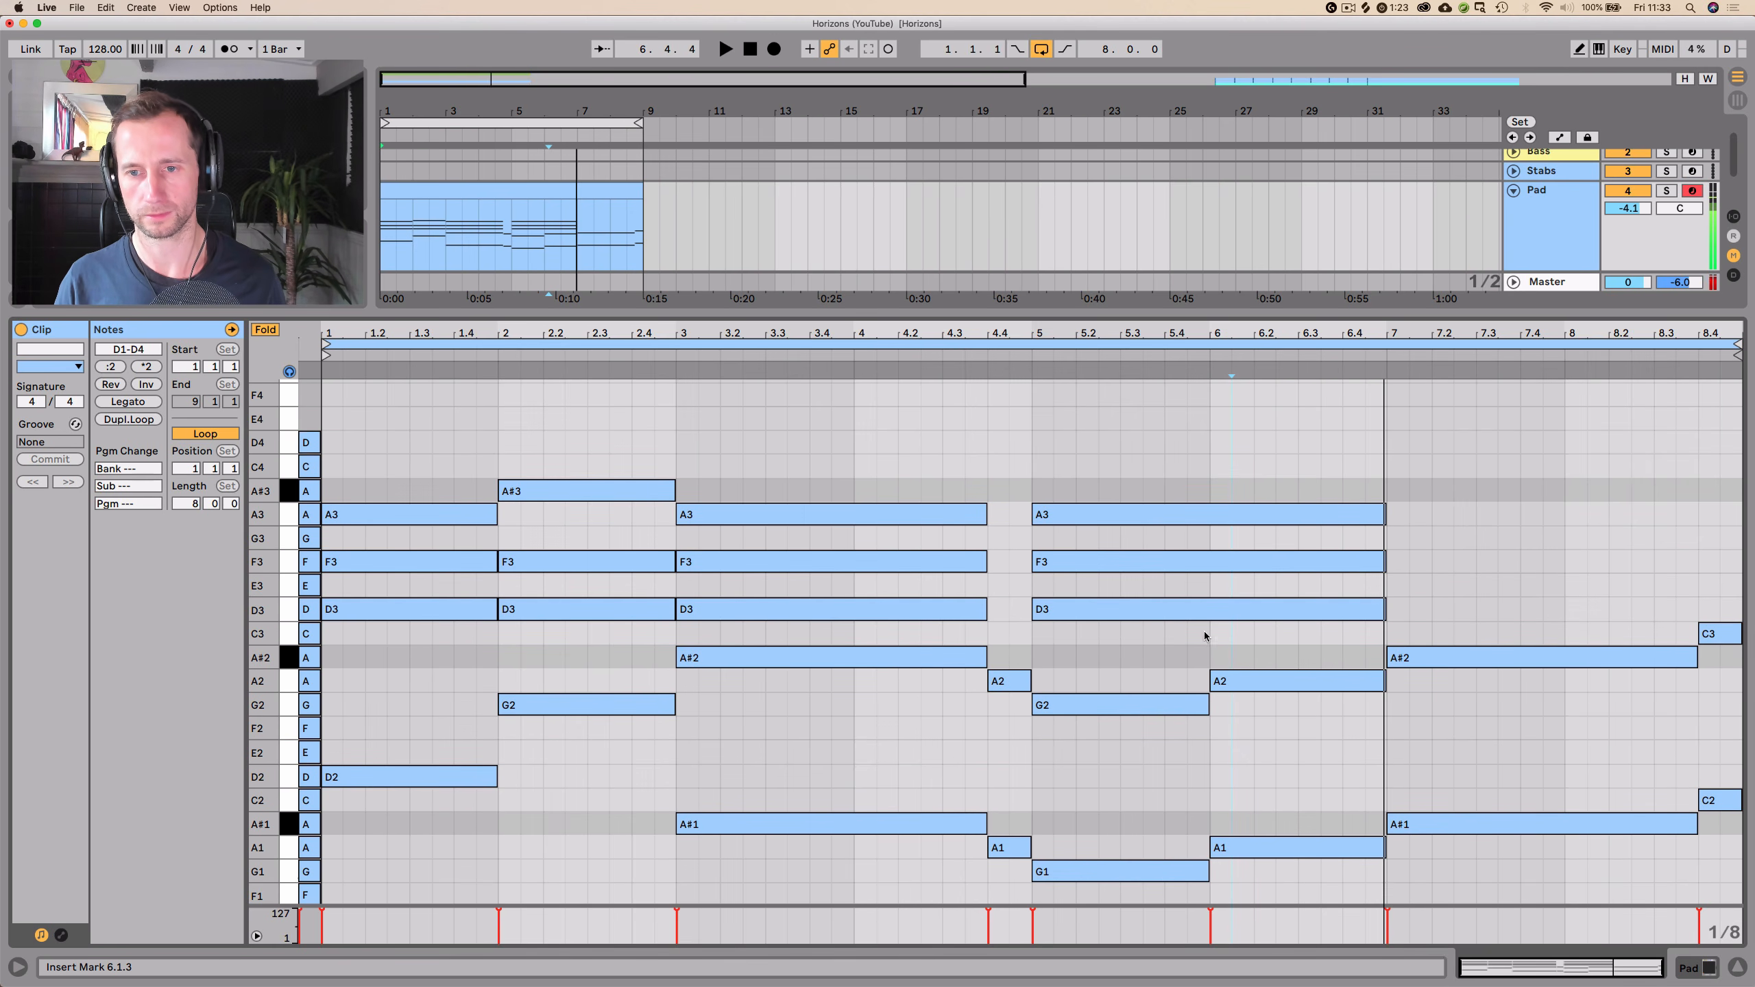
- Shorten the bar 5 chord to end at 6.1.1, add a C3-E3-G3 chord in bar 6, and play from bar 5
{"action": "left_click_drag", "start_coordinate": [1333, 642], "coordinate": [1209, 515]}
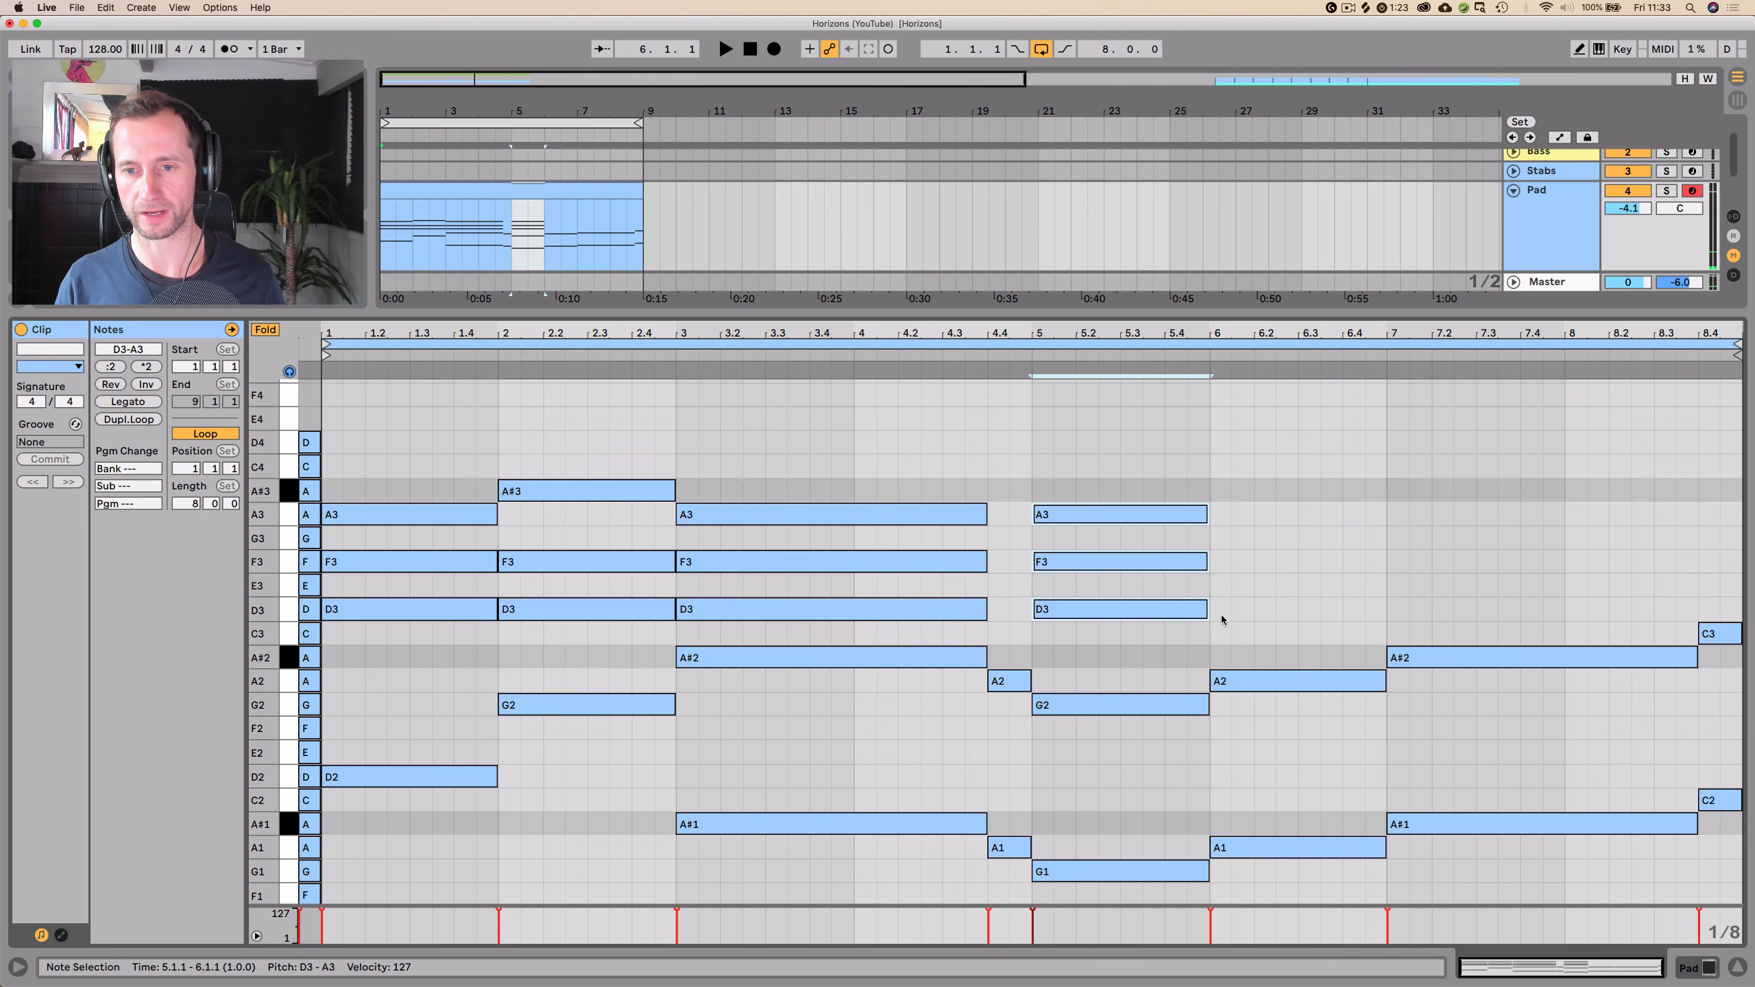
{"action": "left_click", "coordinate": [1184, 618]}
{"action": "left_click_drag", "start_coordinate": [1175, 615], "coordinate": [1348, 536]}
{"action": "left_click", "coordinate": [1030, 353]}
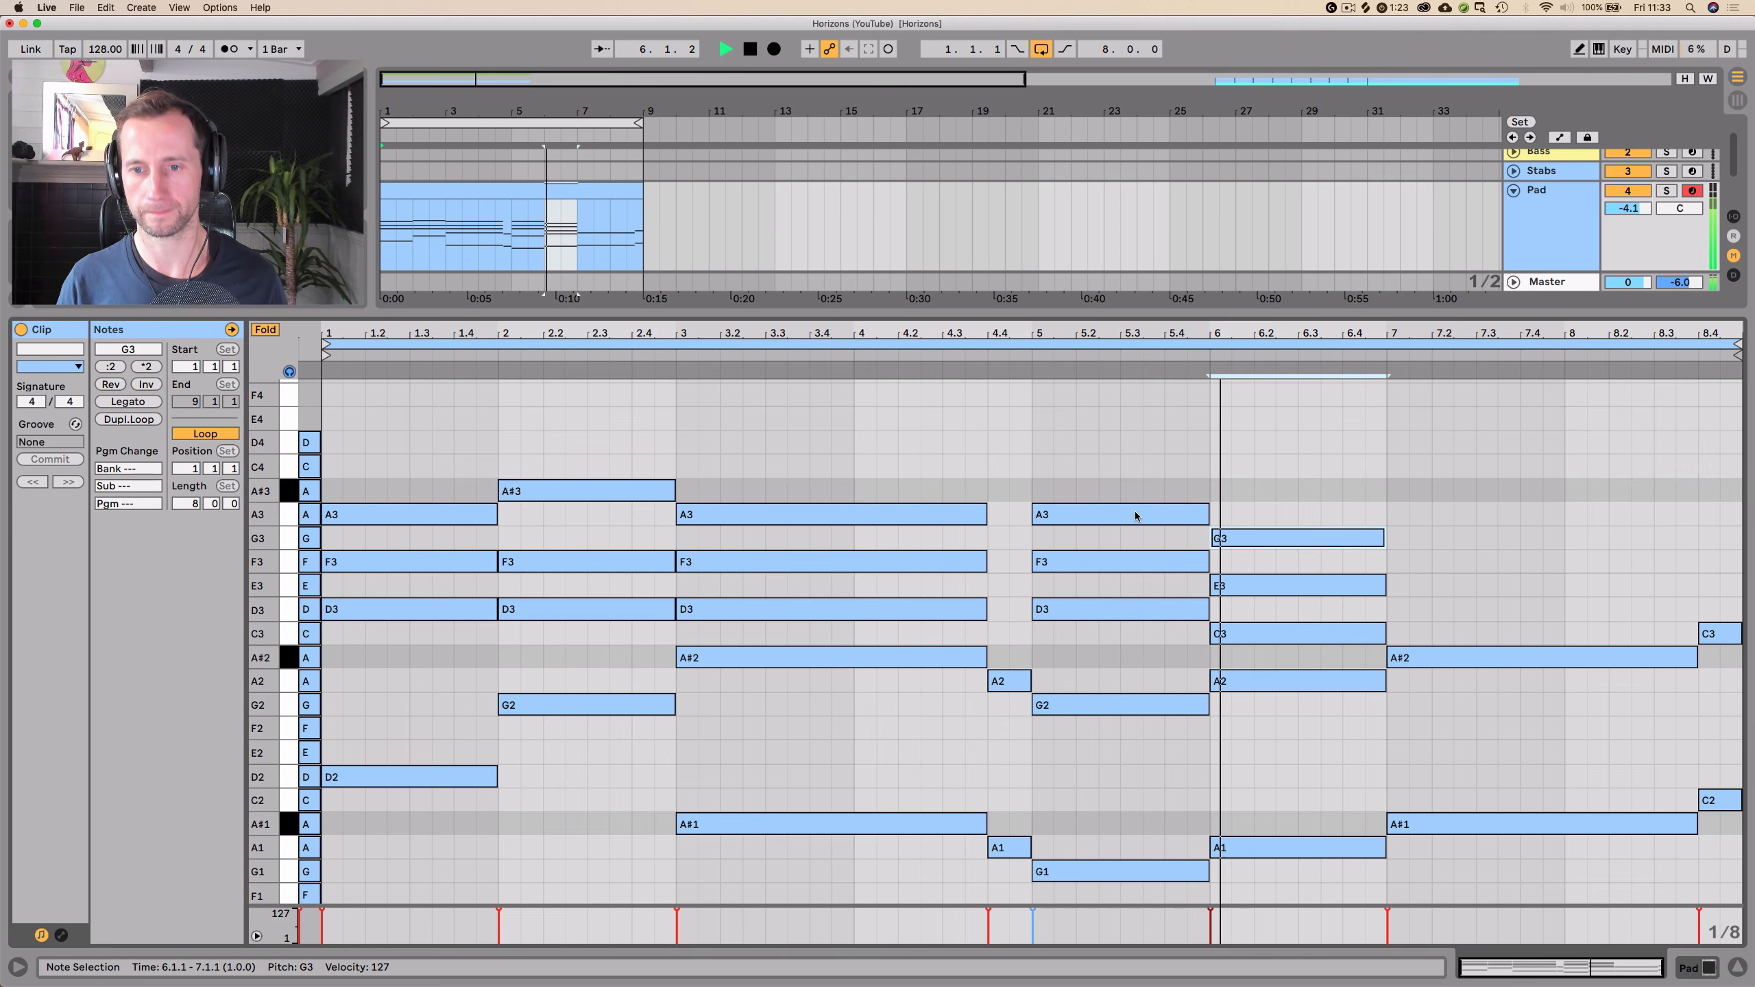
- Stop playback and audition the A2, C3, E3 and G3 notes of the bar 6 chord one by one
{"action": "left_click", "coordinate": [1315, 685]}
{"action": "key", "text": "space"}
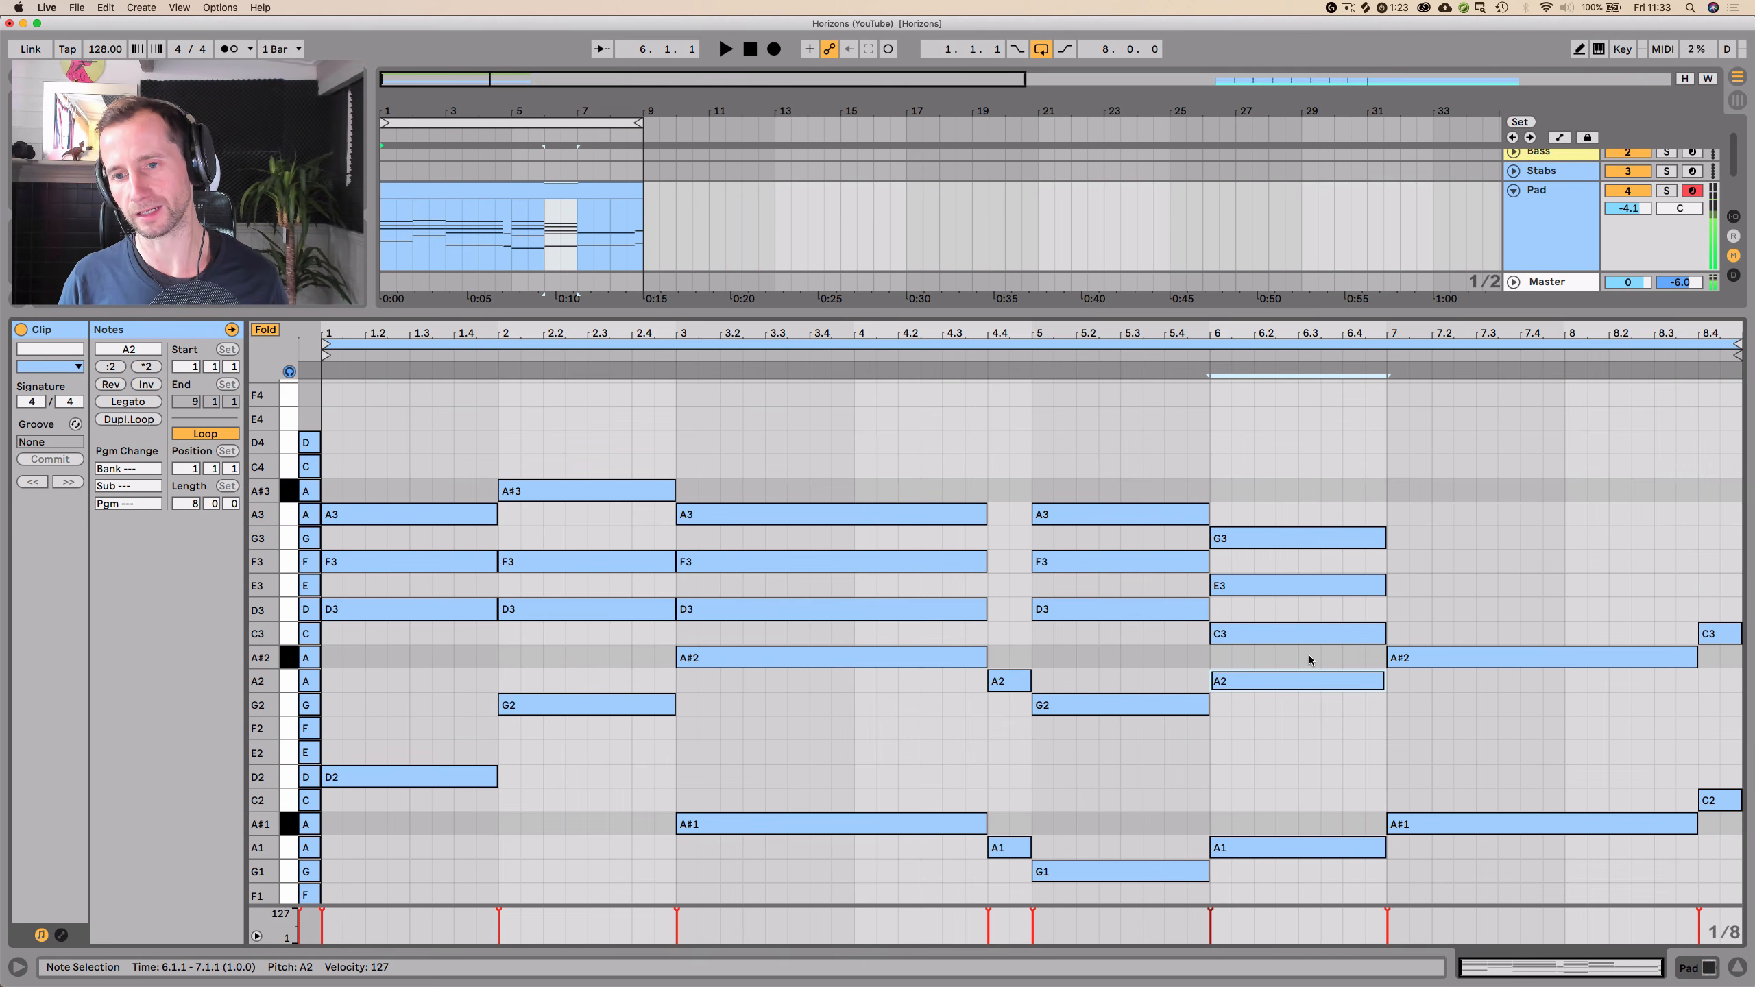
{"action": "left_click", "coordinate": [1306, 633]}
{"action": "left_click", "coordinate": [1302, 587]}
{"action": "left_click", "coordinate": [1299, 541]}
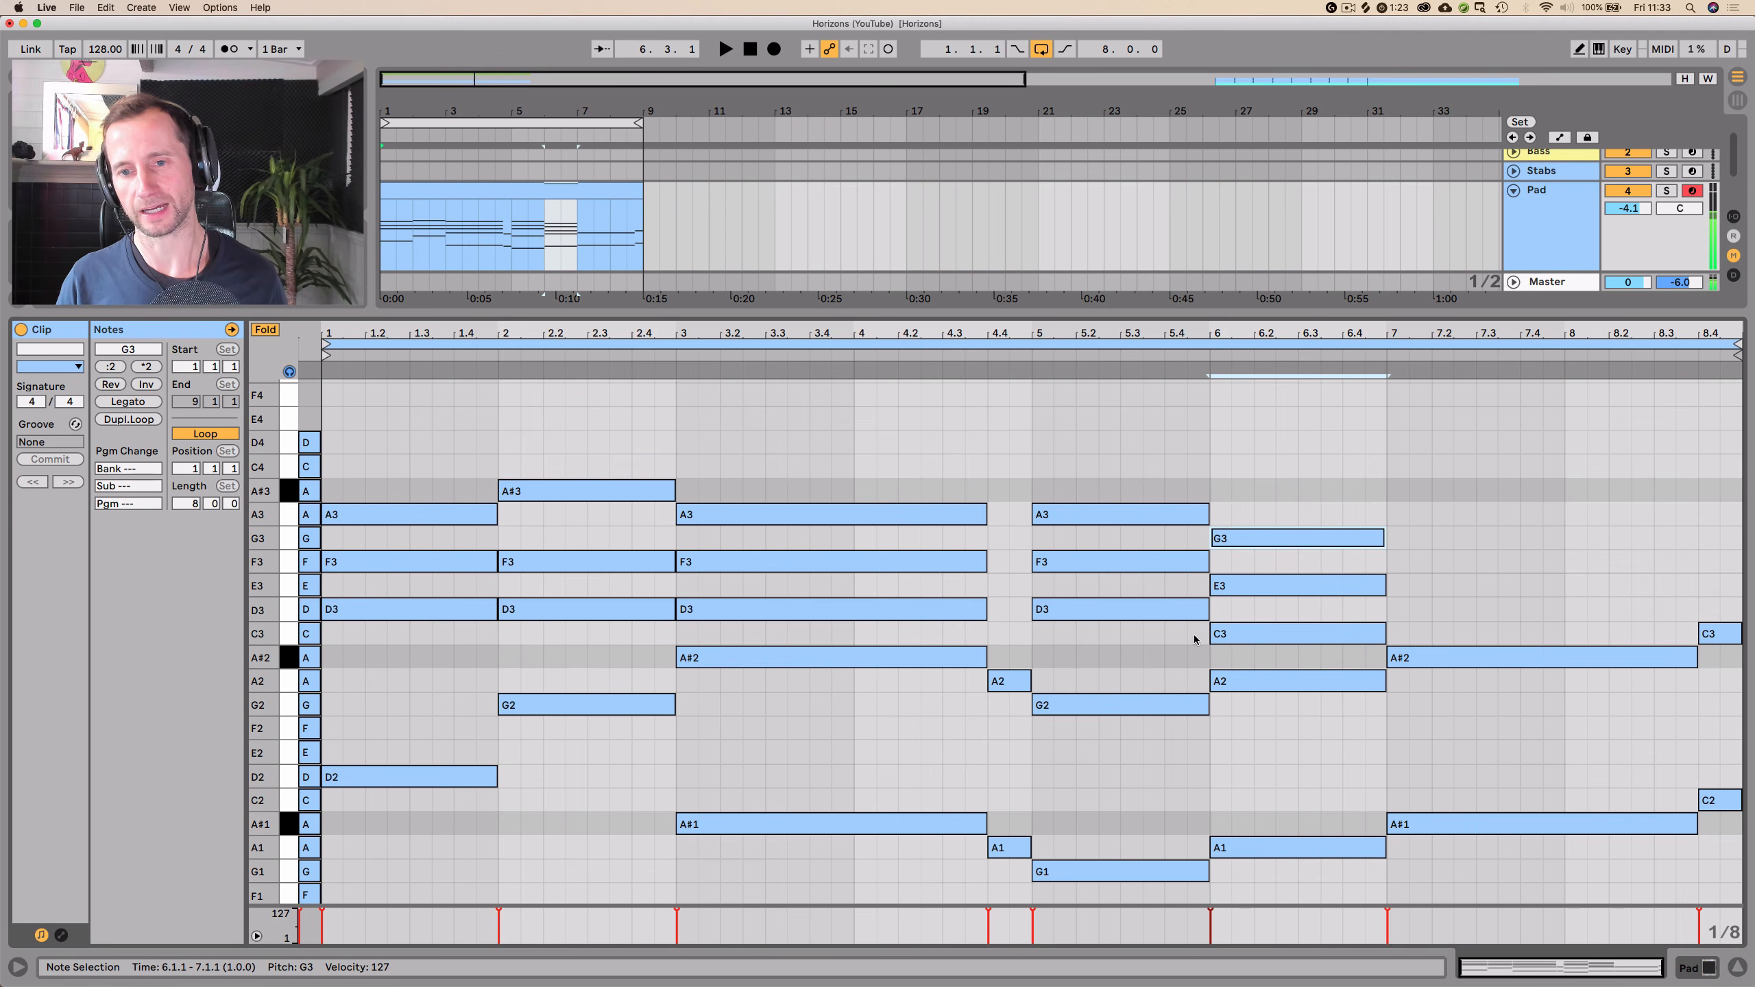
- Copy the D3-F3-A3 chord from bar 5 to bar 7, extend it to 8.4.1, and play the progression
{"action": "left_click", "coordinate": [1178, 638]}
{"action": "left_click_drag", "start_coordinate": [1178, 638], "coordinate": [1694, 511]}
{"action": "key", "text": "space"}
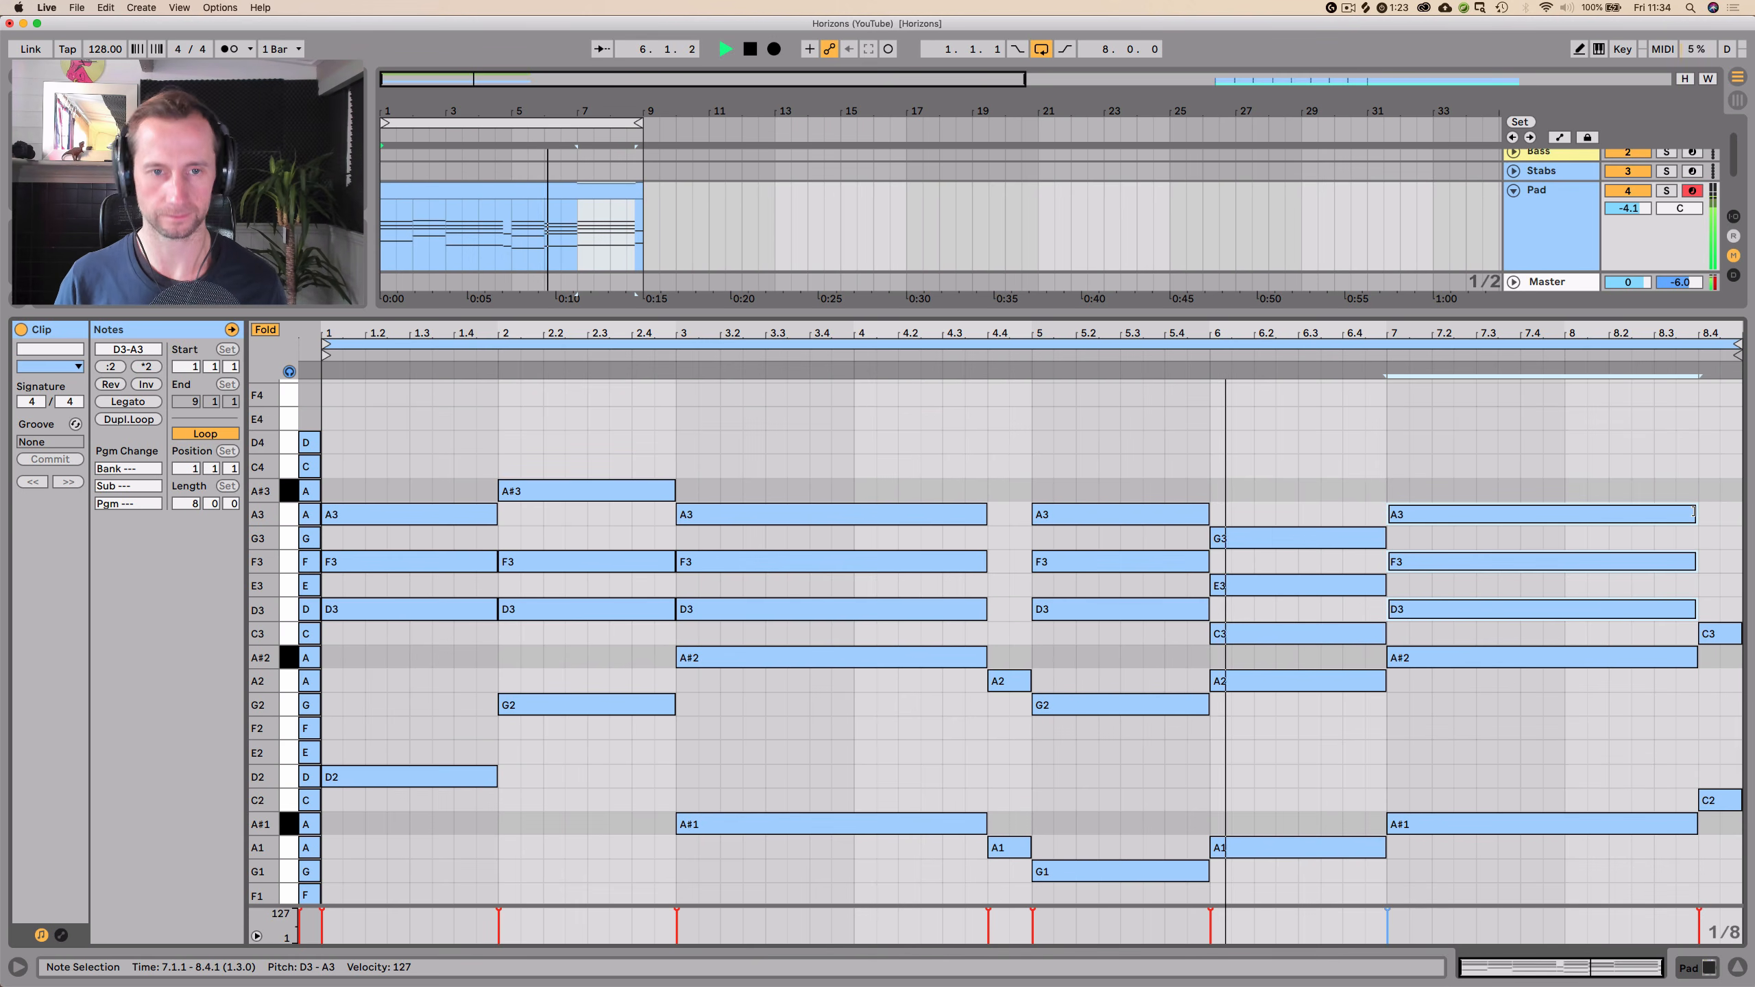
- Listen to the end of the Pad progression, place the insert mark at 8.4.1, and stop playback
{"action": "left_click", "coordinate": [1738, 510]}
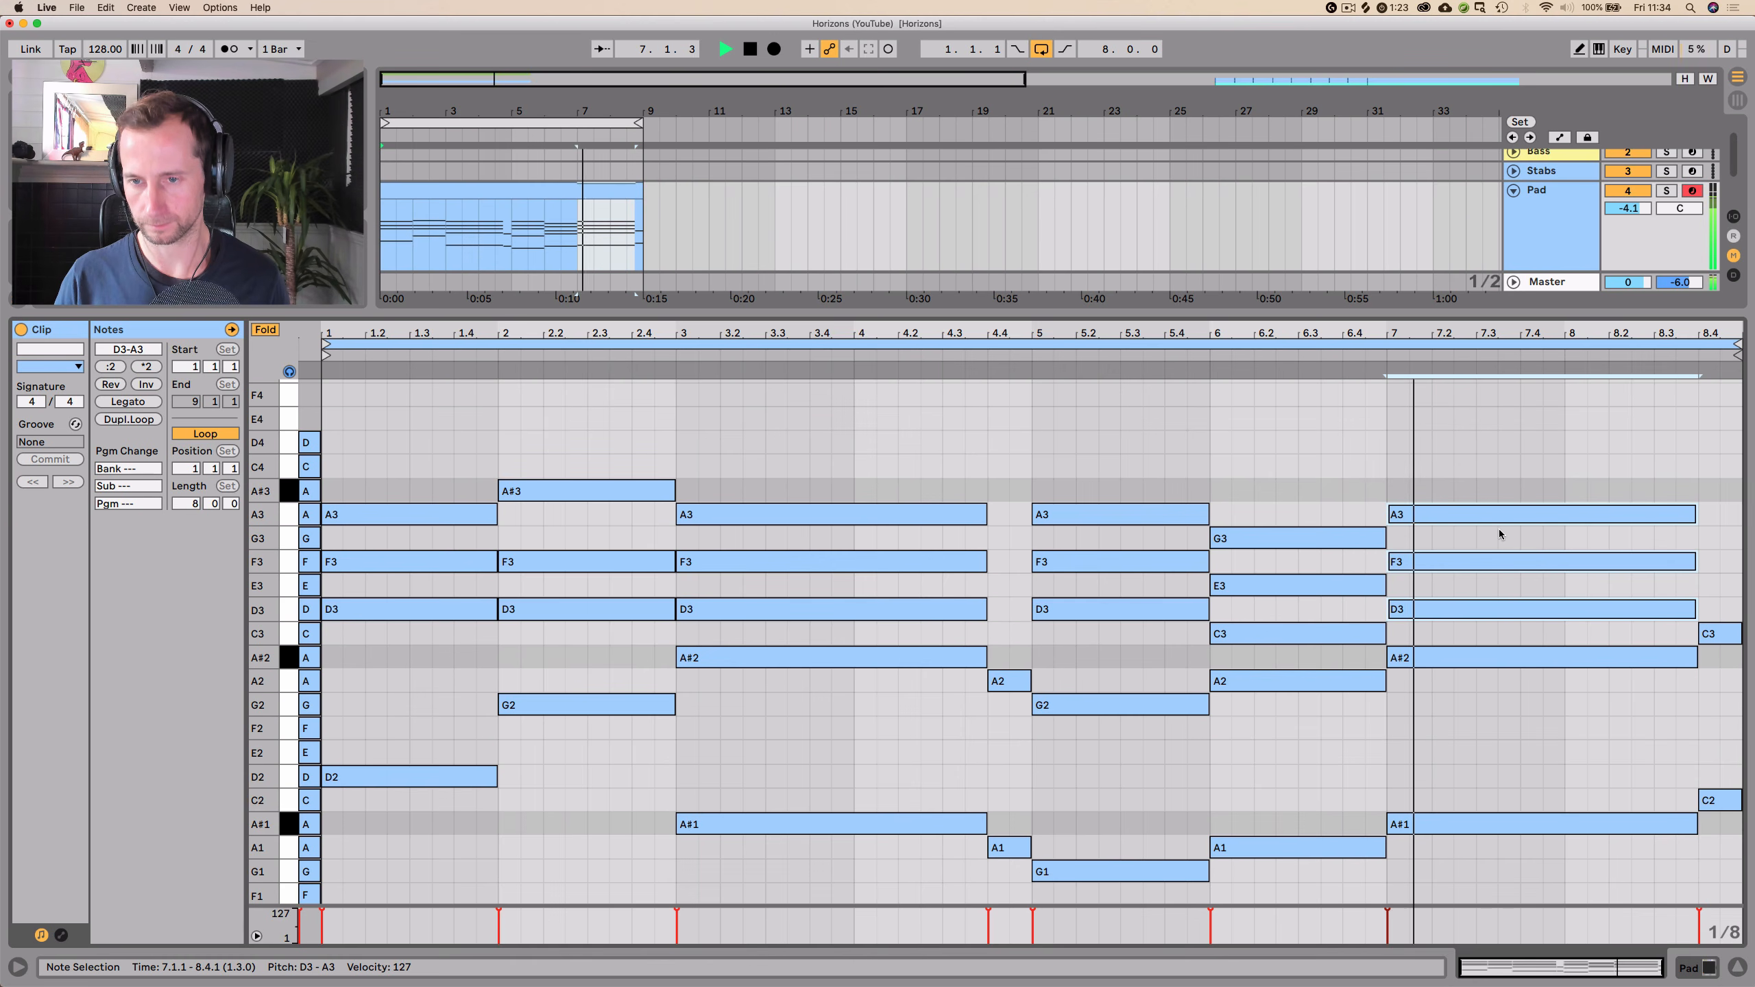
{"action": "left_click", "coordinate": [1701, 711]}
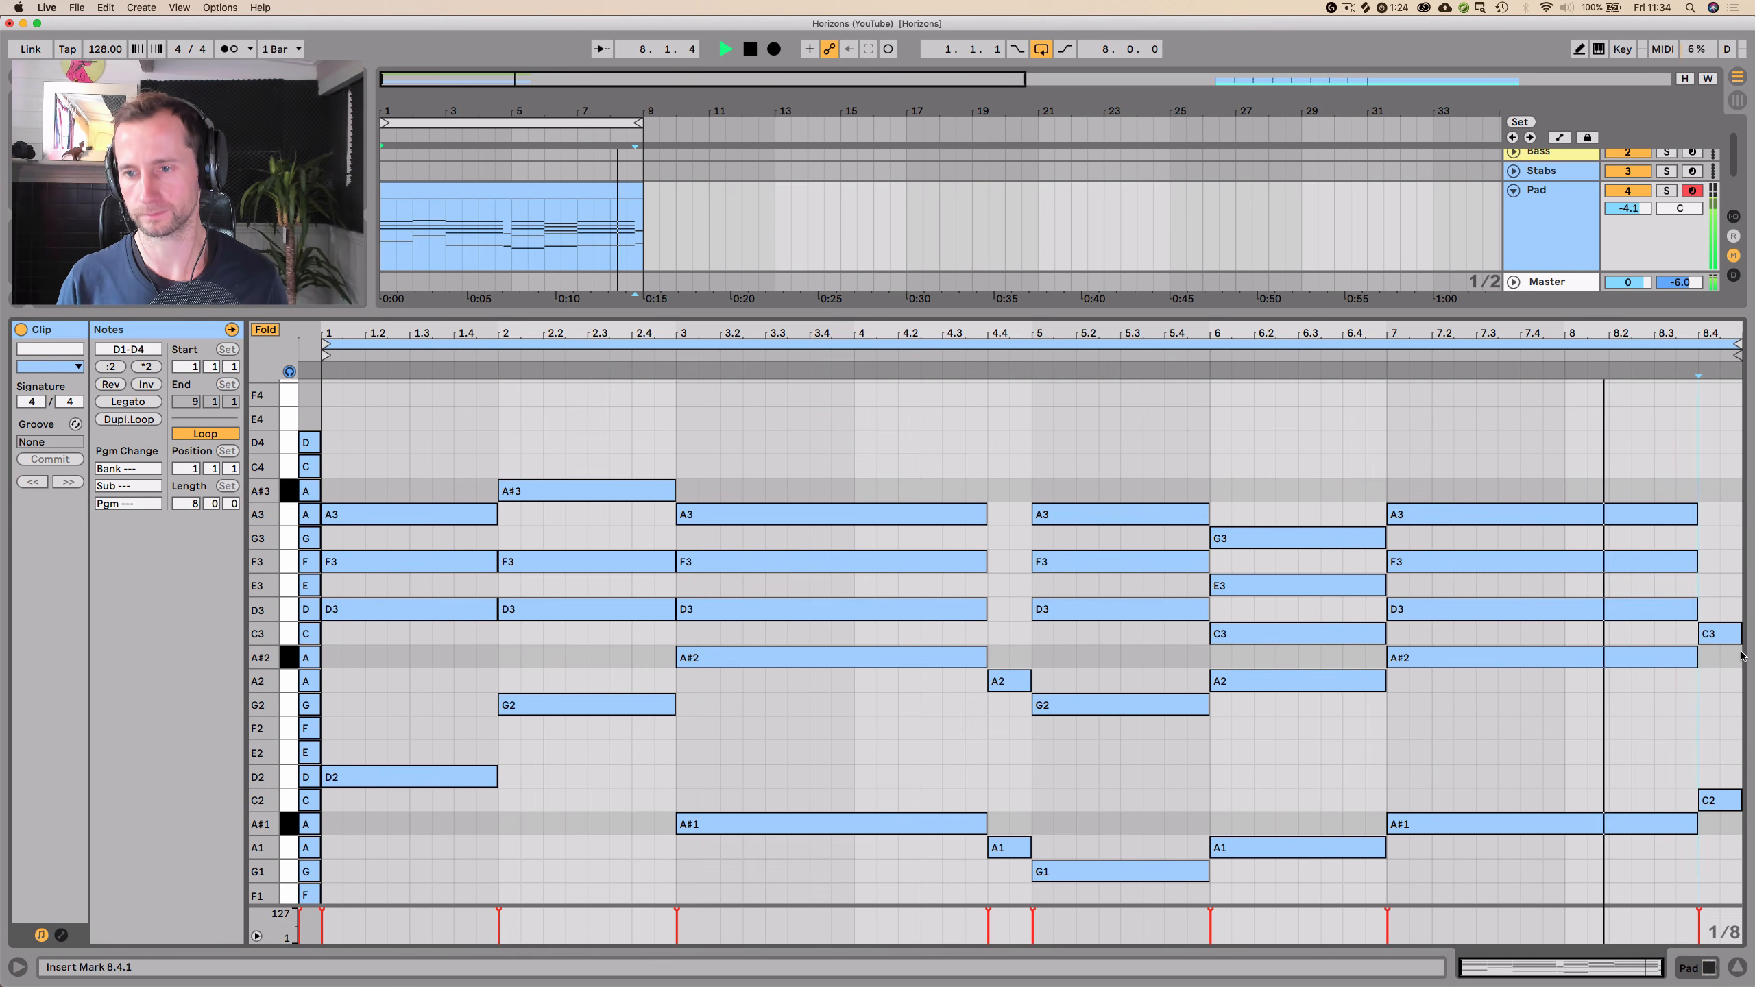
{"action": "key", "text": "space"}
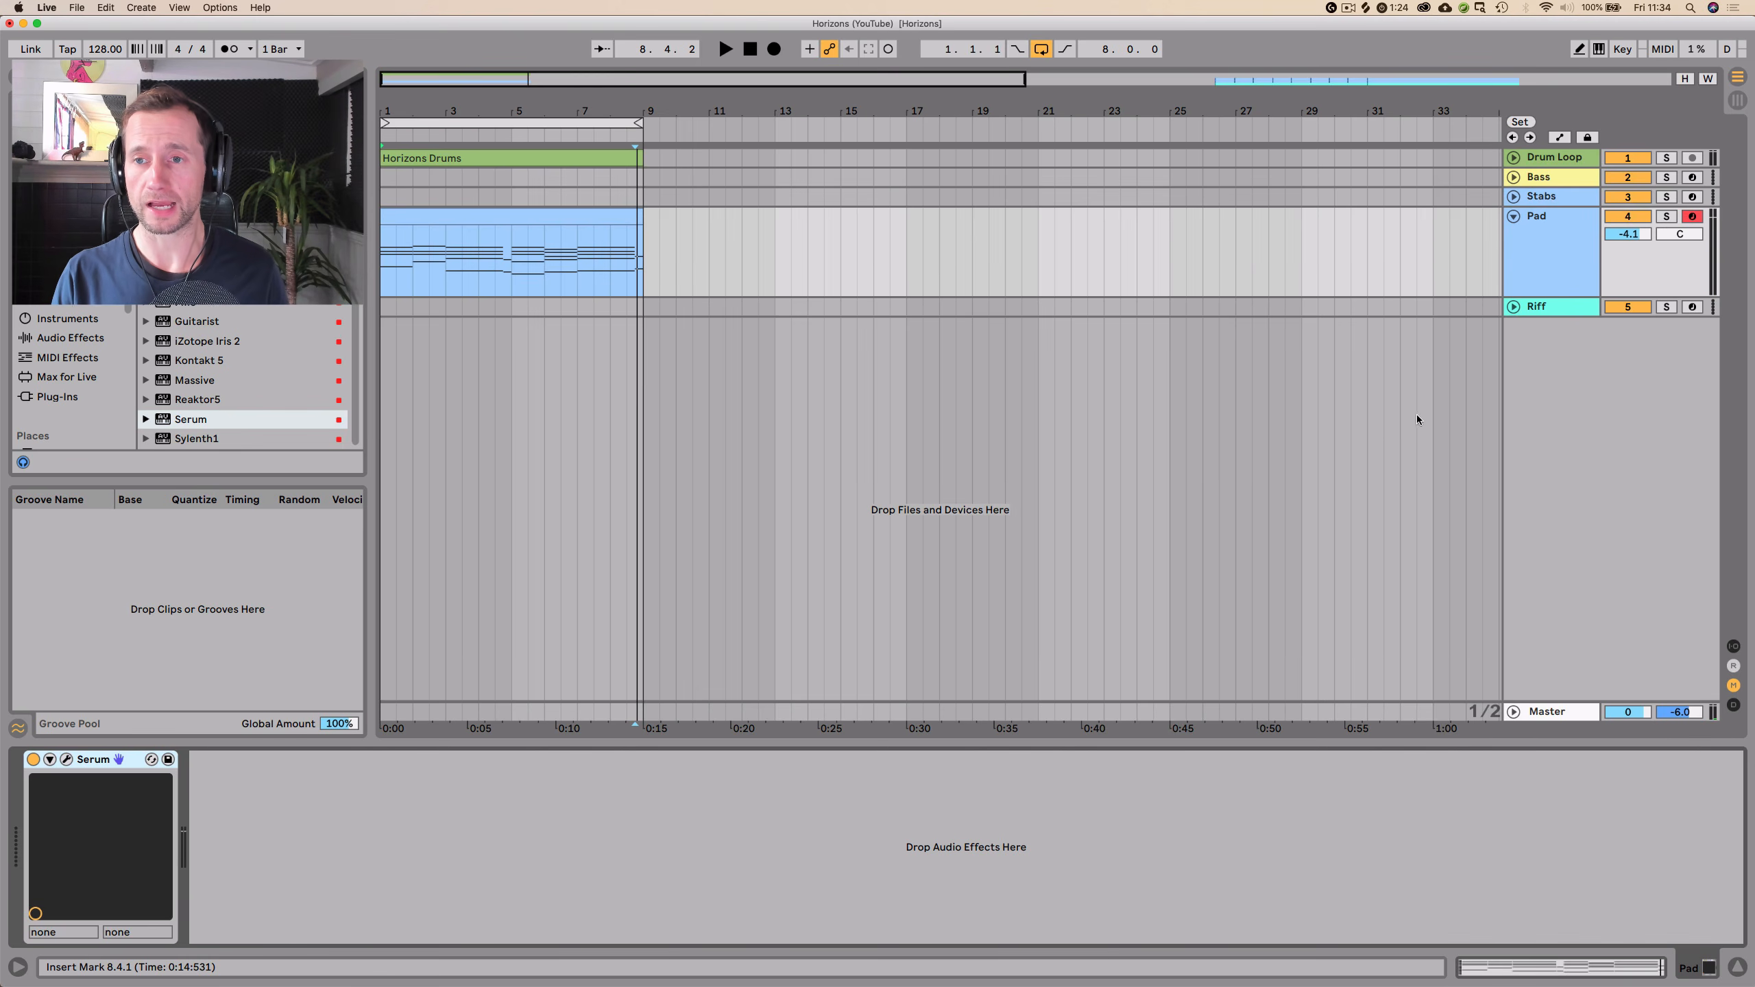
- Copy the Serum instrument from the Pad track onto the Stabs track and unfold the Stabs track
{"action": "left_click", "coordinate": [1558, 238]}
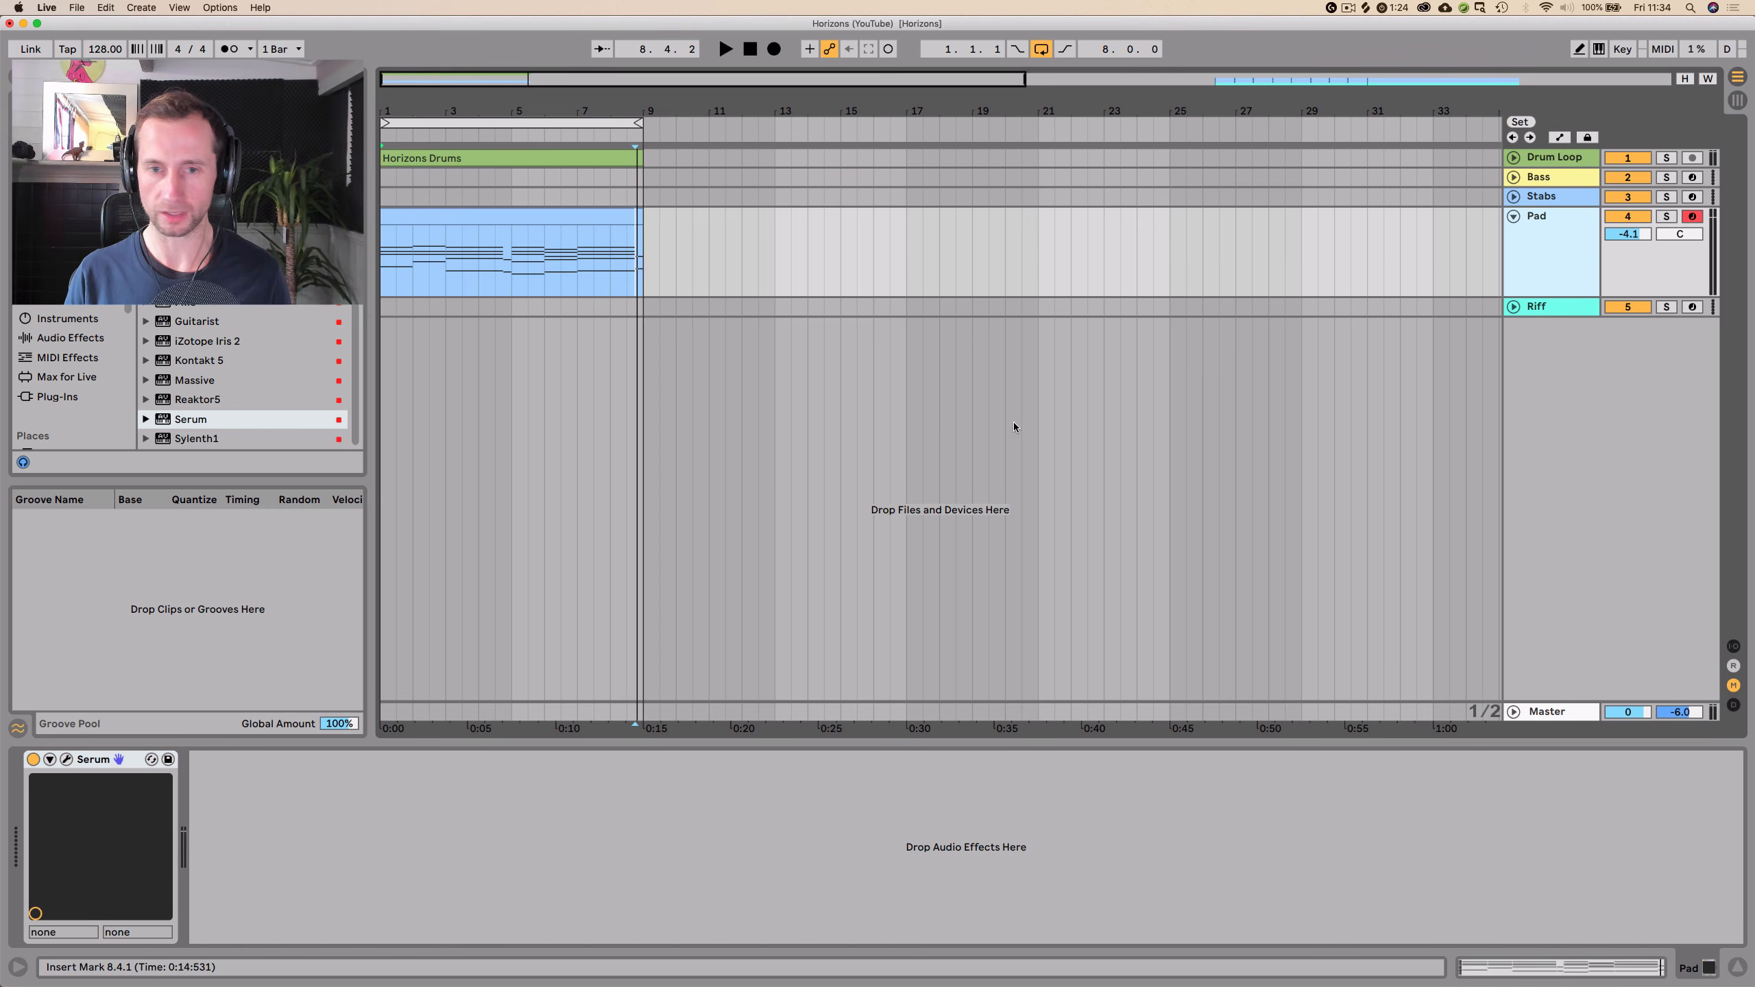
{"action": "left_click", "coordinate": [88, 763]}
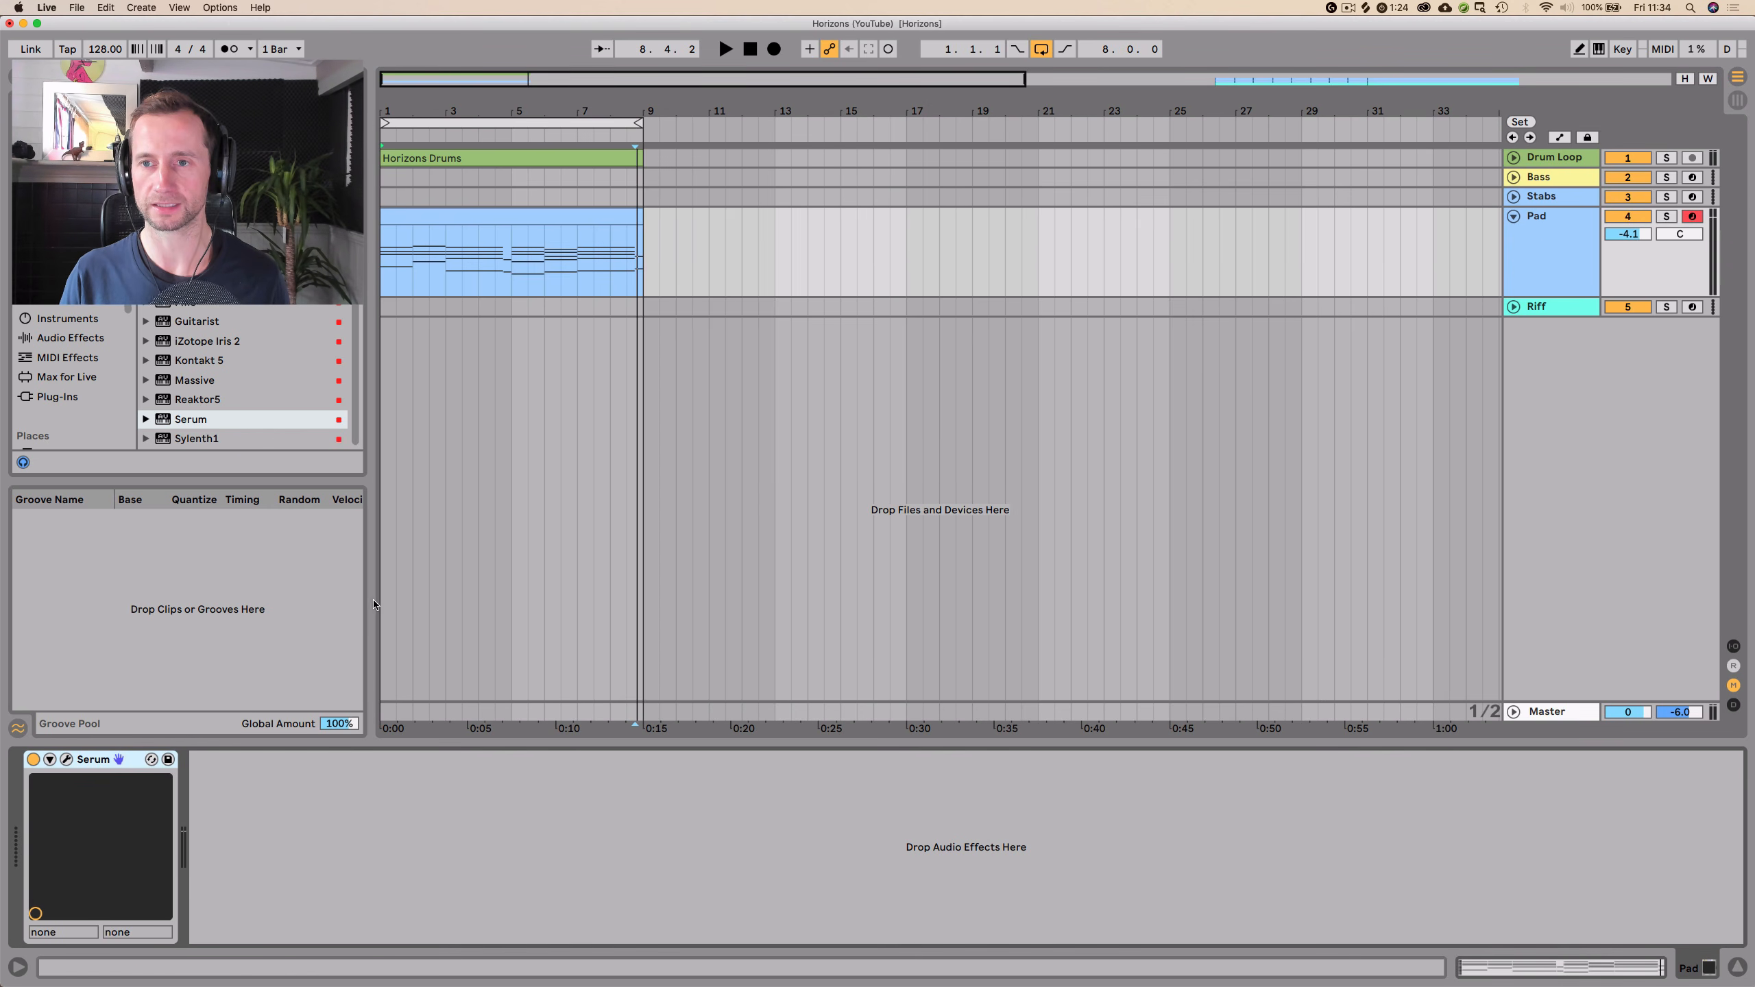
{"action": "left_click", "coordinate": [1582, 200]}
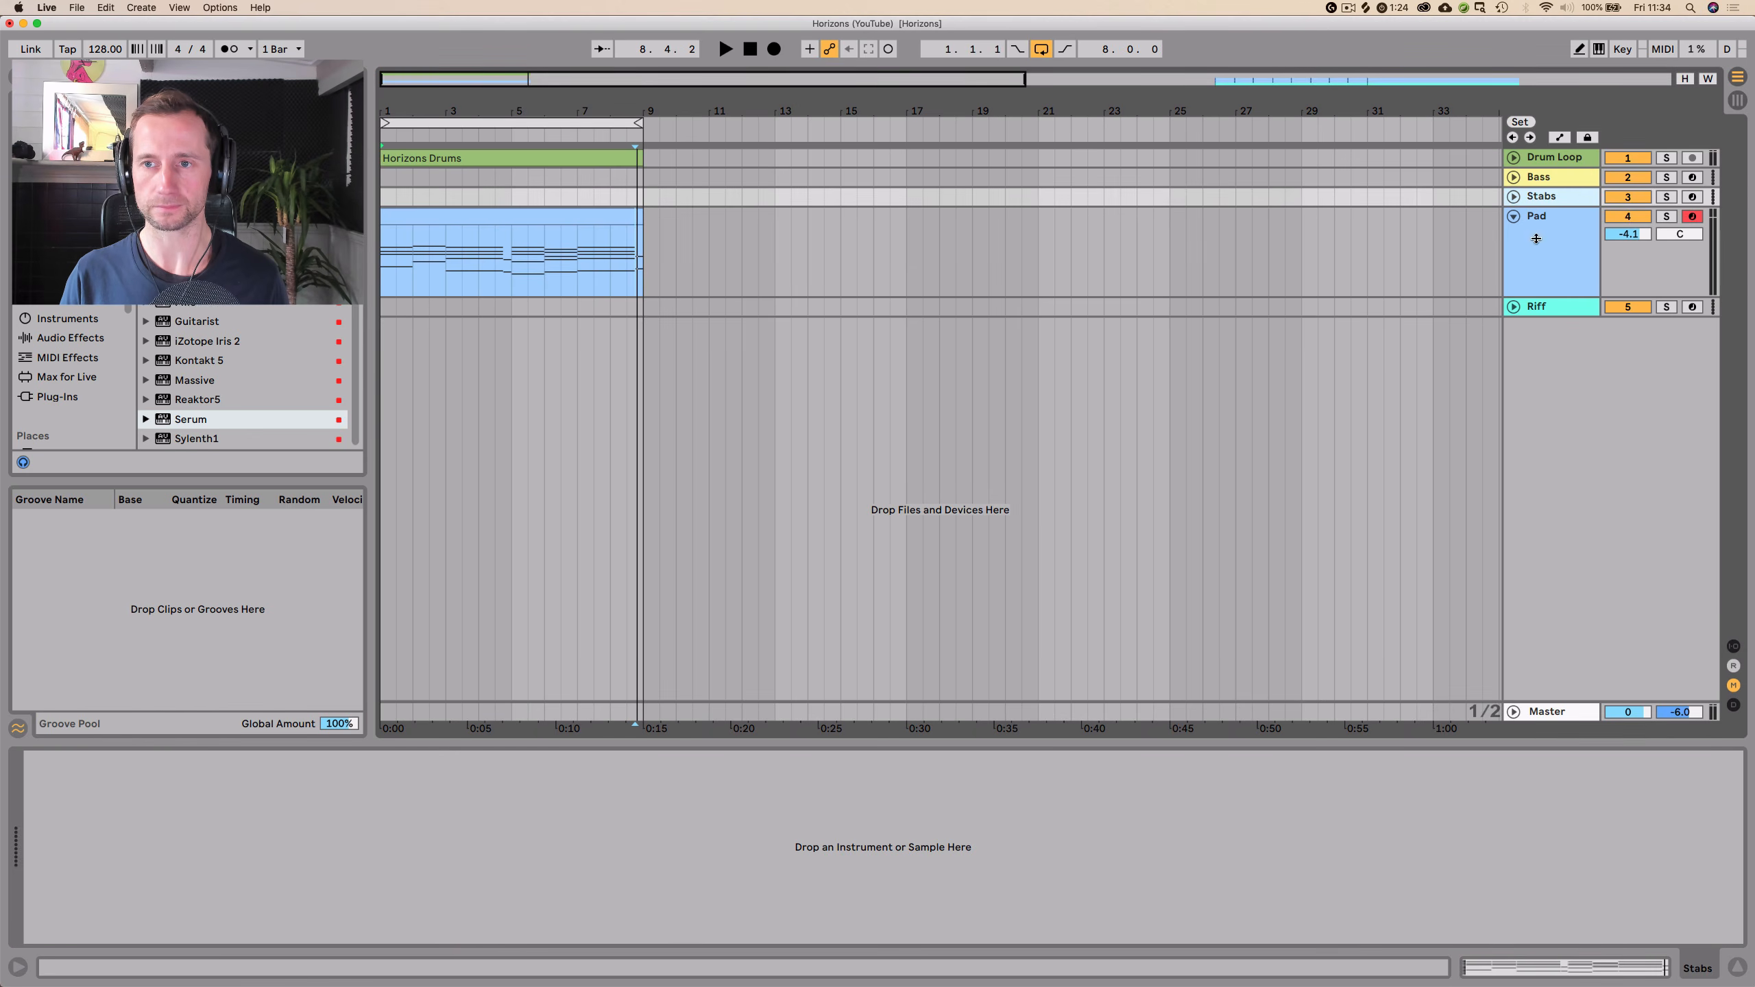
{"action": "left_click", "coordinate": [469, 791]}
{"action": "key", "text": "super+v"}
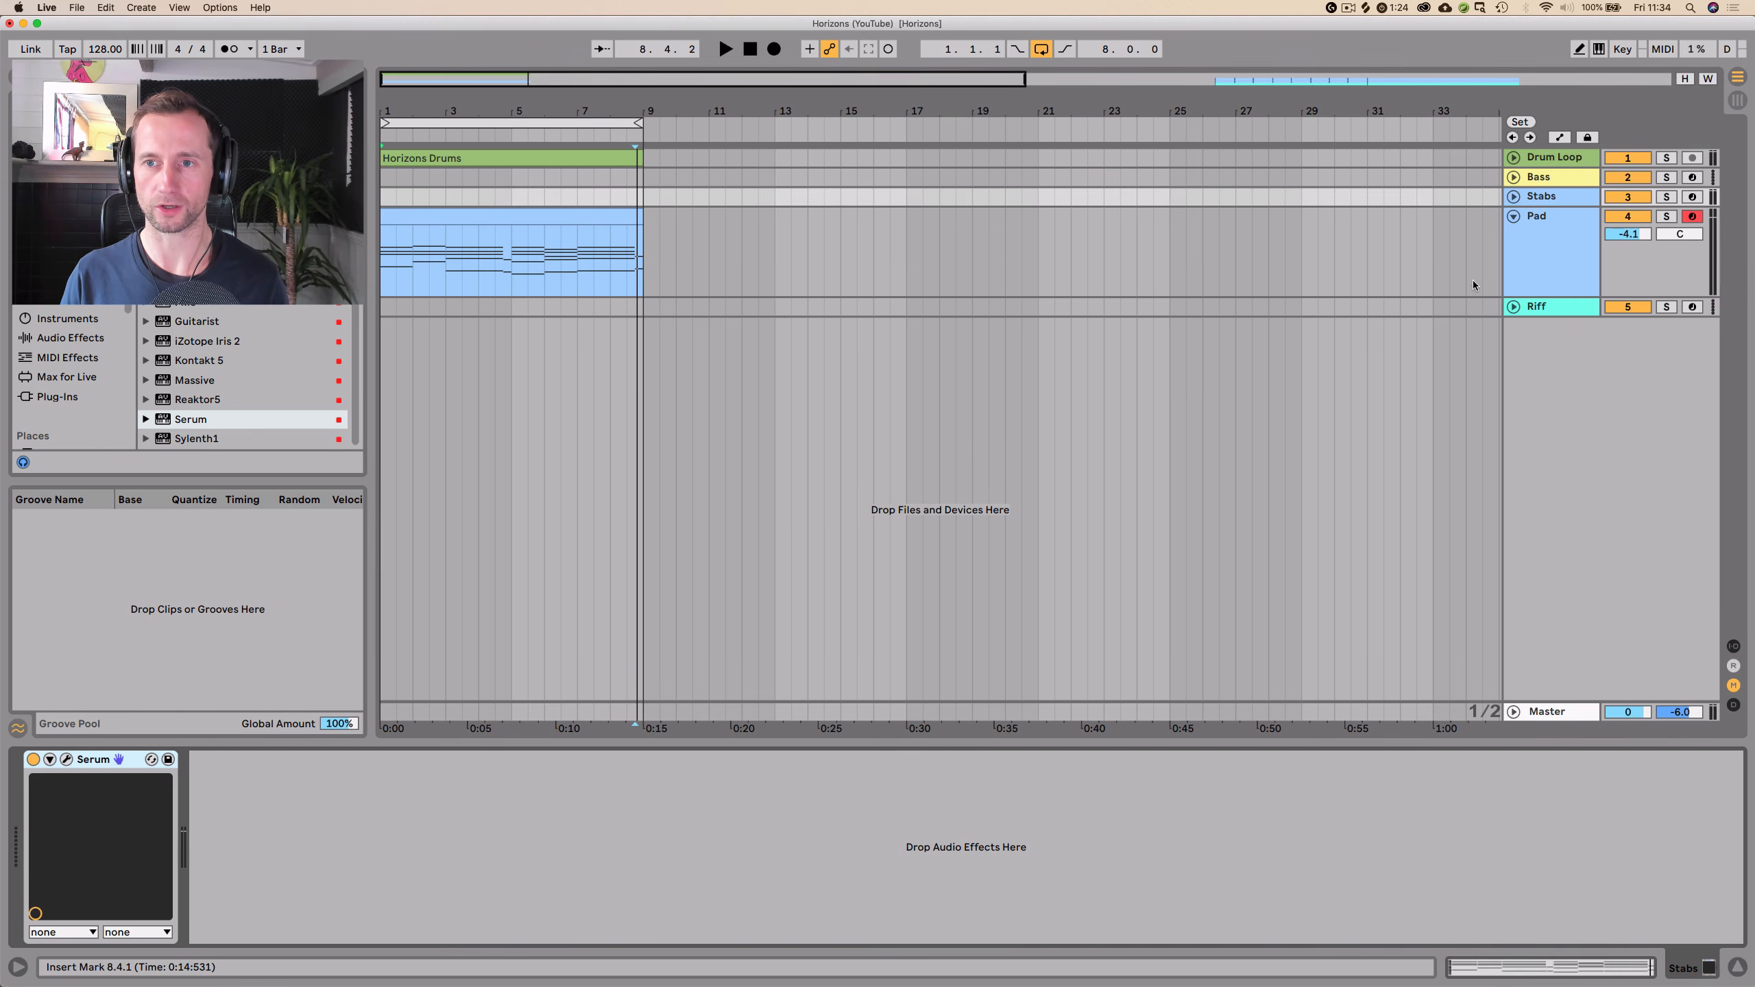
{"action": "left_click", "coordinate": [1515, 196]}
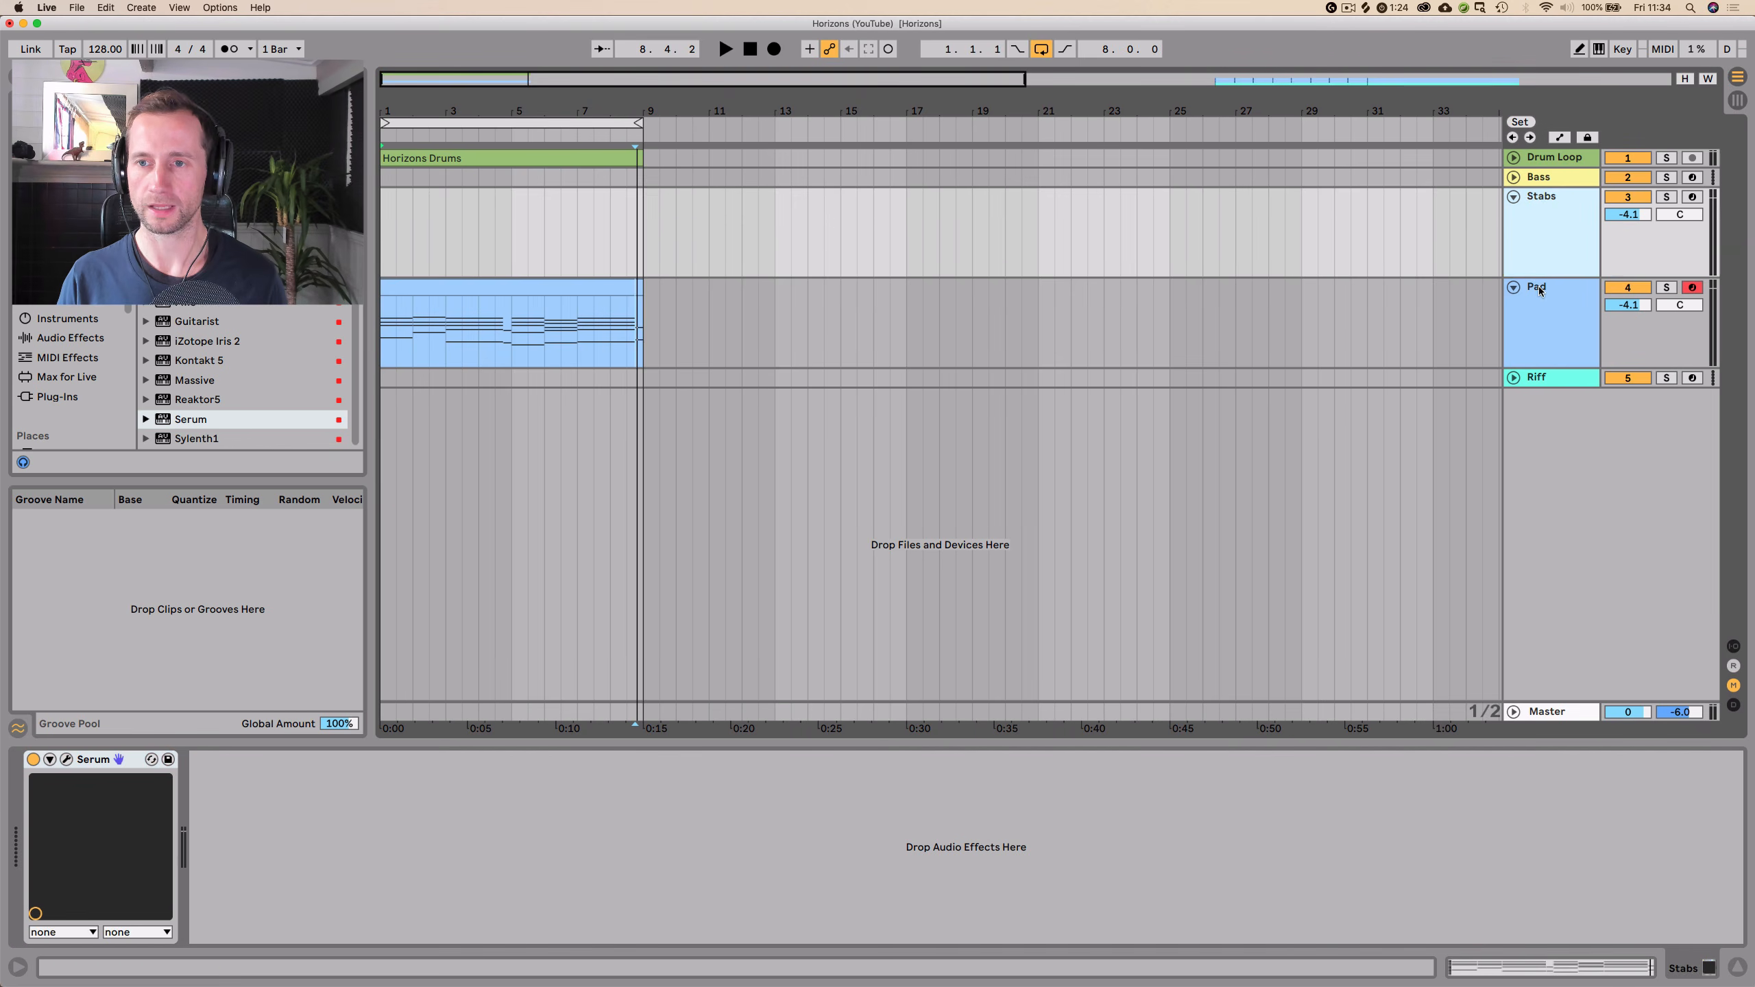
- Copy the eight-bar Pad clip to the start of the Stabs track and deactivate the Pad track
{"action": "left_click", "coordinate": [584, 363]}
{"action": "left_click", "coordinate": [489, 288]}
{"action": "left_click_drag", "start_coordinate": [488, 288], "coordinate": [486, 230]}
{"action": "left_click", "coordinate": [1627, 287]}
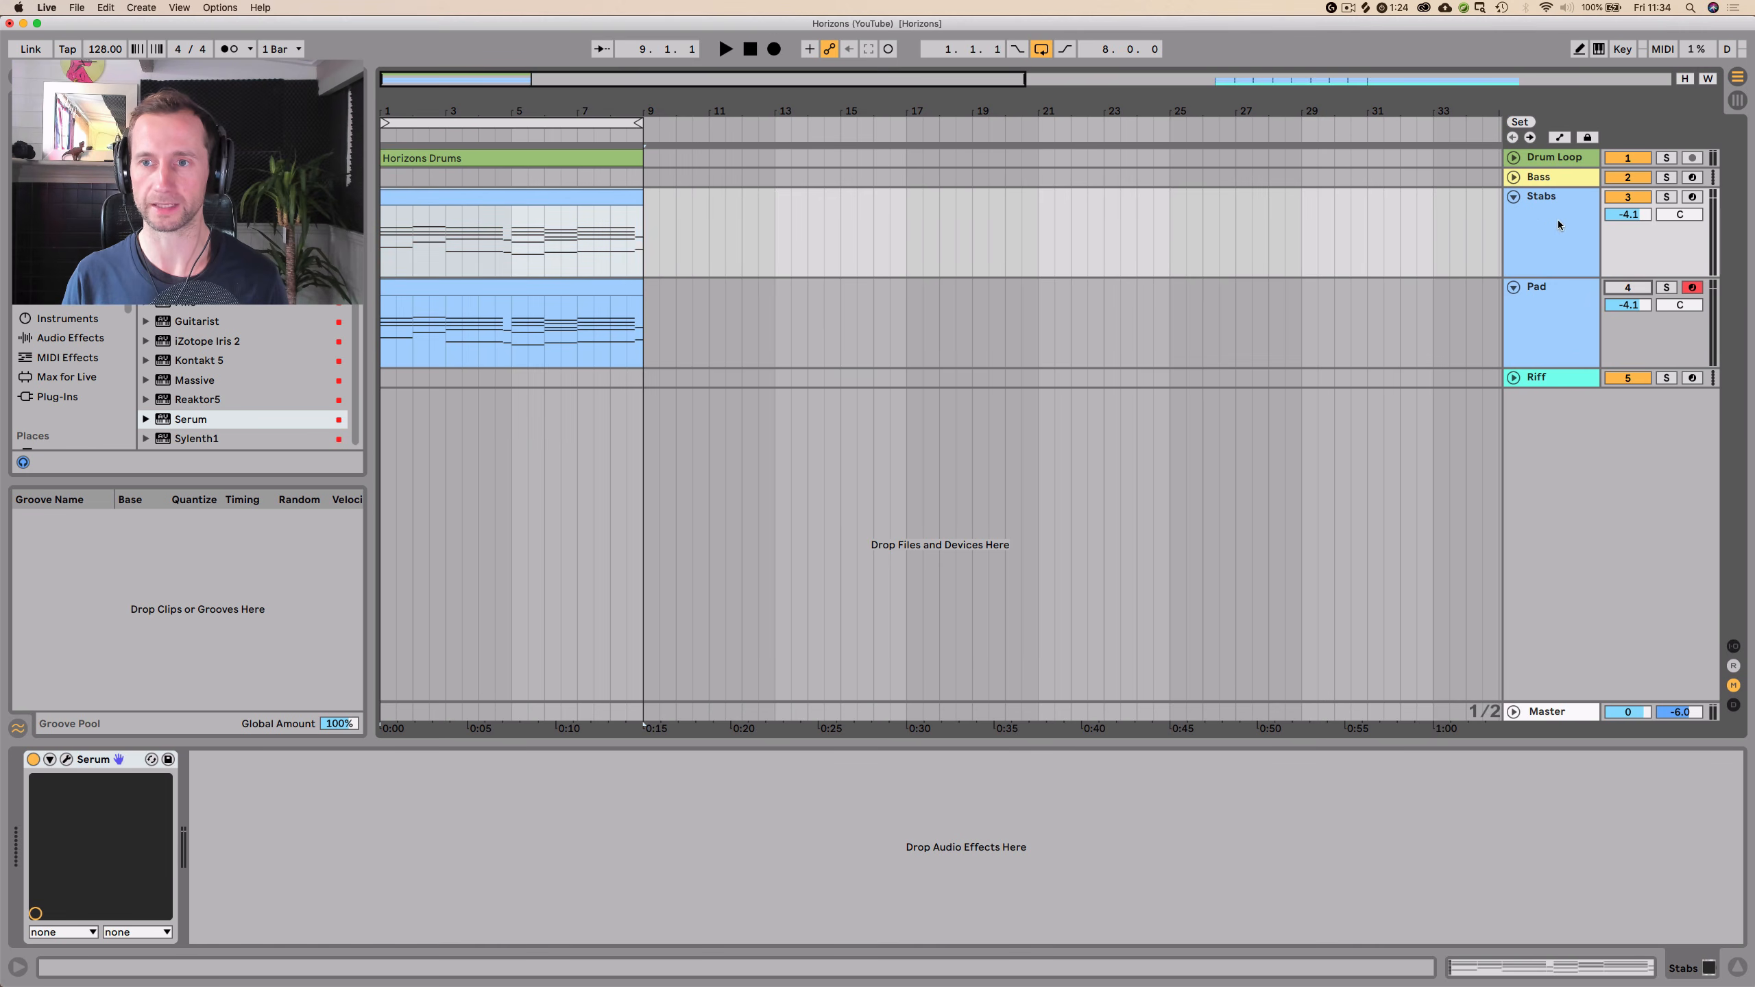
- In the Stabs clip, shorten the D2-D3-F3-A3 chord in bar 1 to a sixteenth note ending at 1.1.2
{"action": "double_click", "coordinate": [442, 206]}
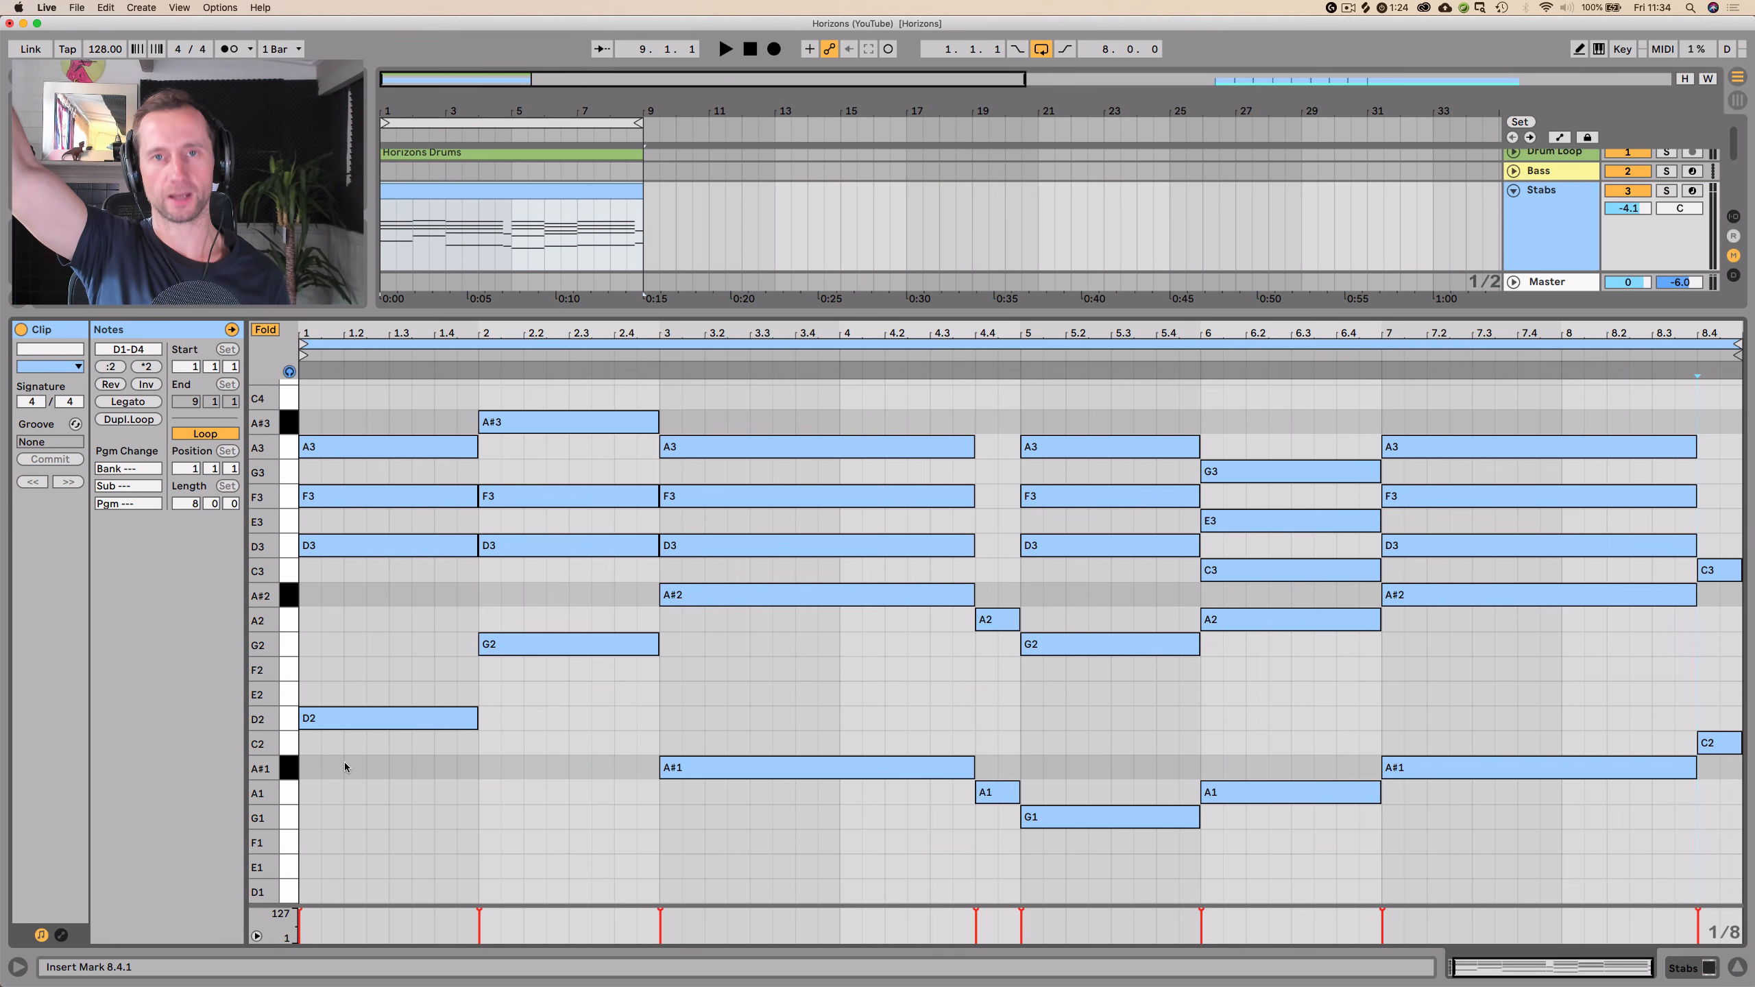
{"action": "left_click_drag", "start_coordinate": [321, 766], "coordinate": [378, 437]}
{"action": "left_click_drag", "start_coordinate": [367, 333], "coordinate": [469, 370]}
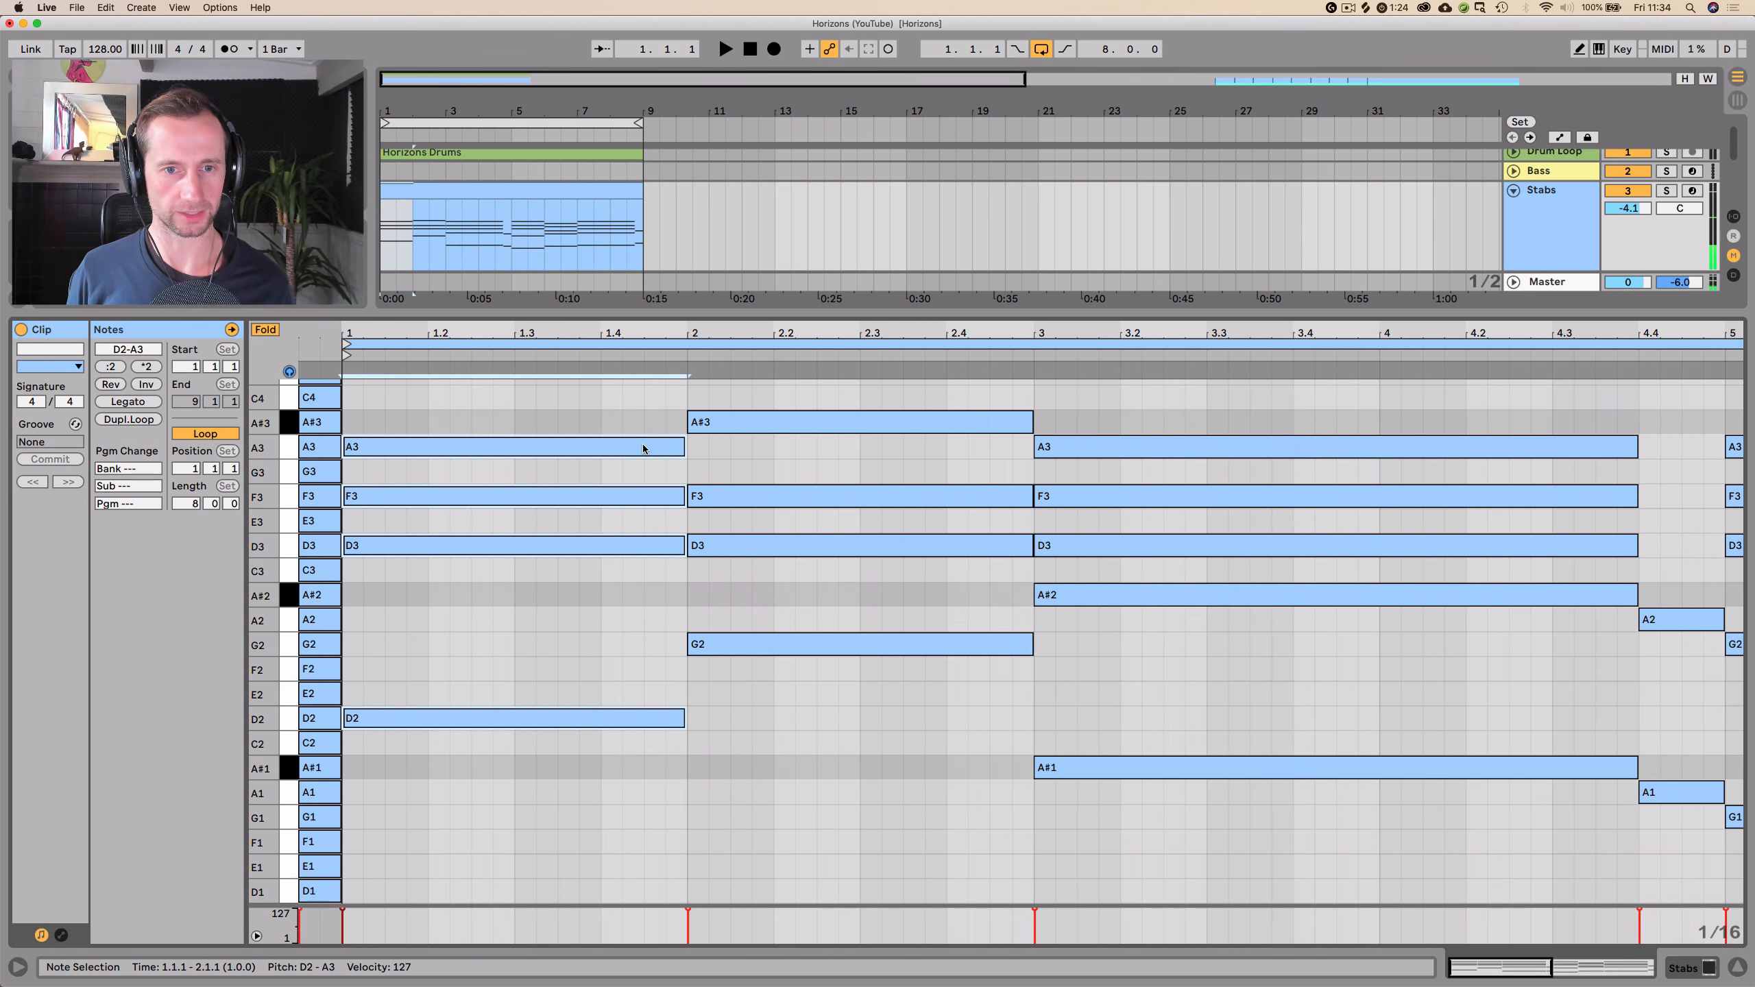
{"action": "left_click", "coordinate": [683, 446]}
{"action": "left_click_drag", "start_coordinate": [606, 477], "coordinate": [602, 862]}
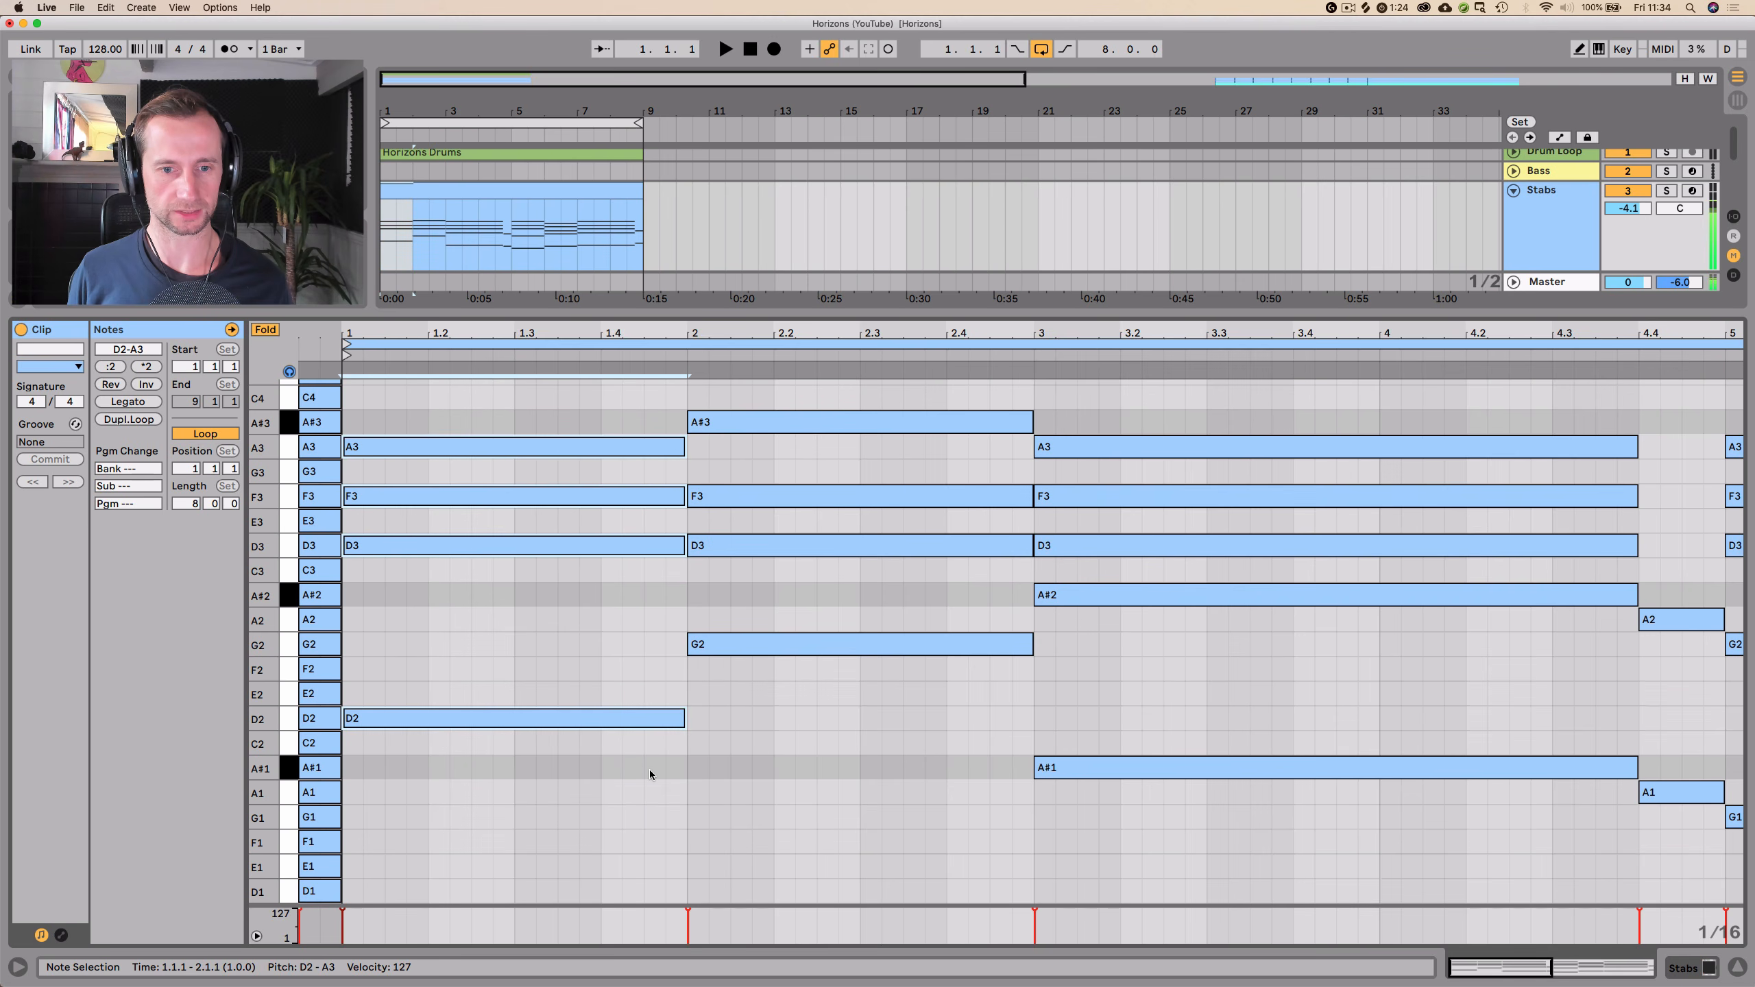
{"action": "left_click_drag", "start_coordinate": [682, 716], "coordinate": [363, 716]}
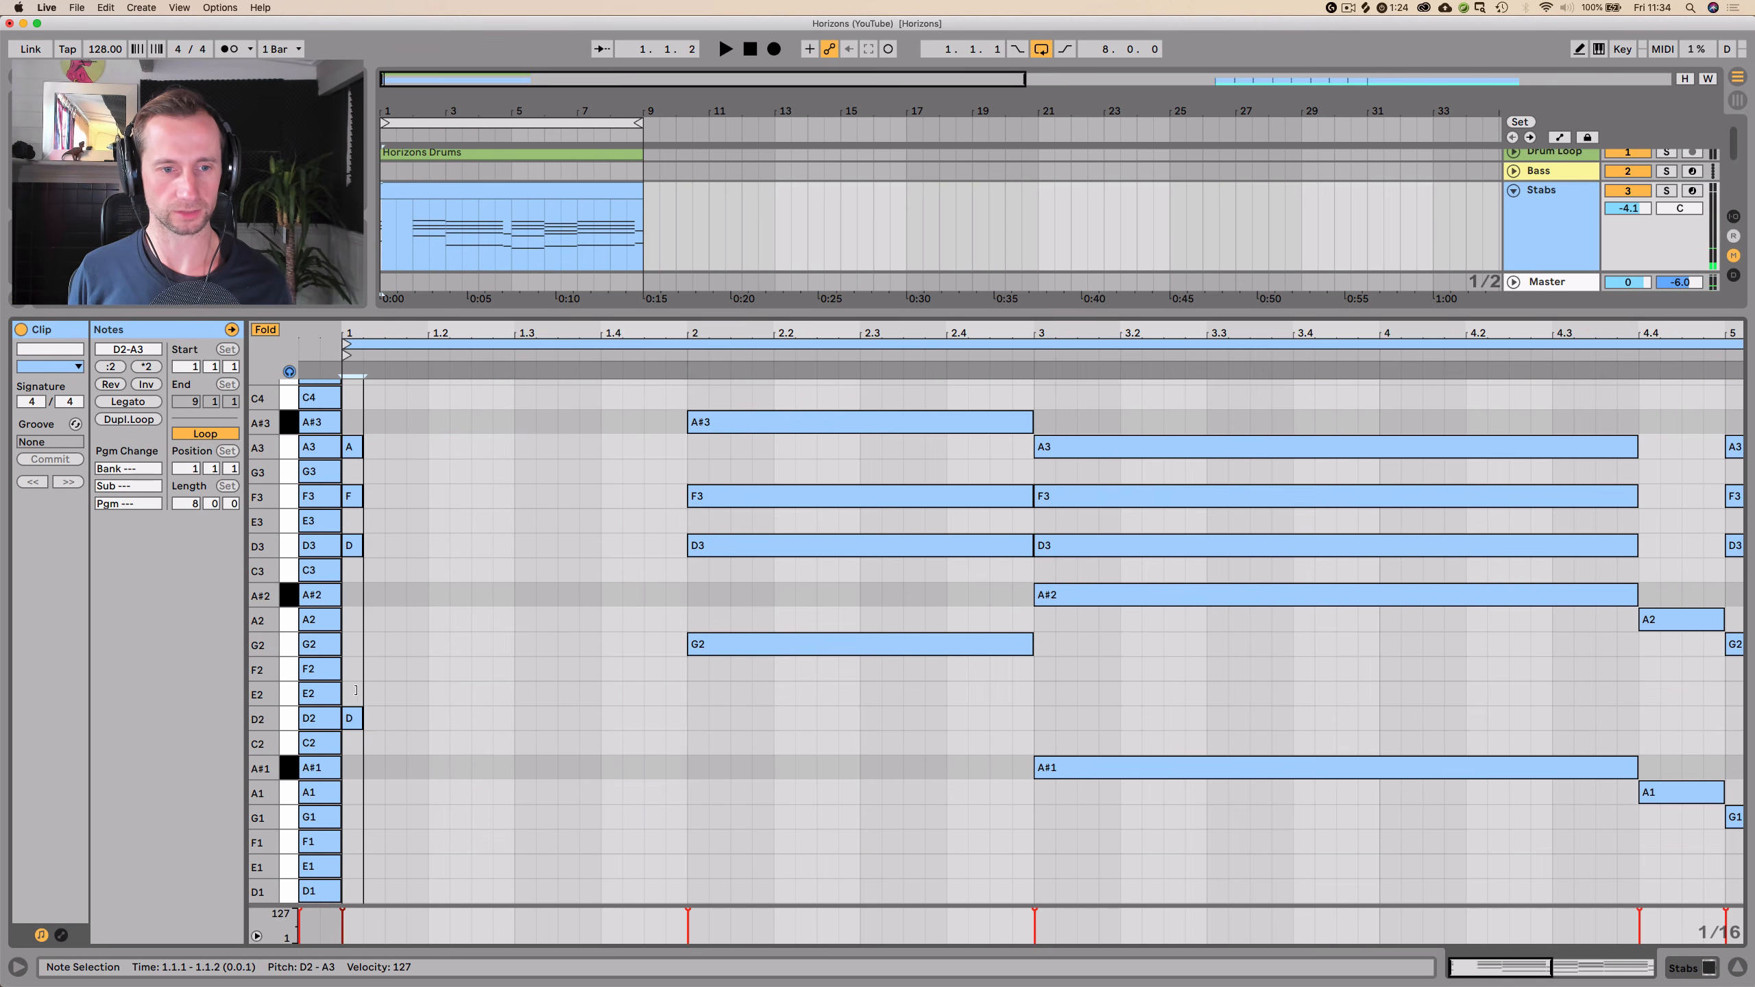
- Duplicate the short bar 1 chord to 1.1.4 and 1.2.3, playing the clip to check the rhythm
{"action": "scroll", "coordinate": [383, 328], "scroll_direction": "up", "scroll_amount": 5}
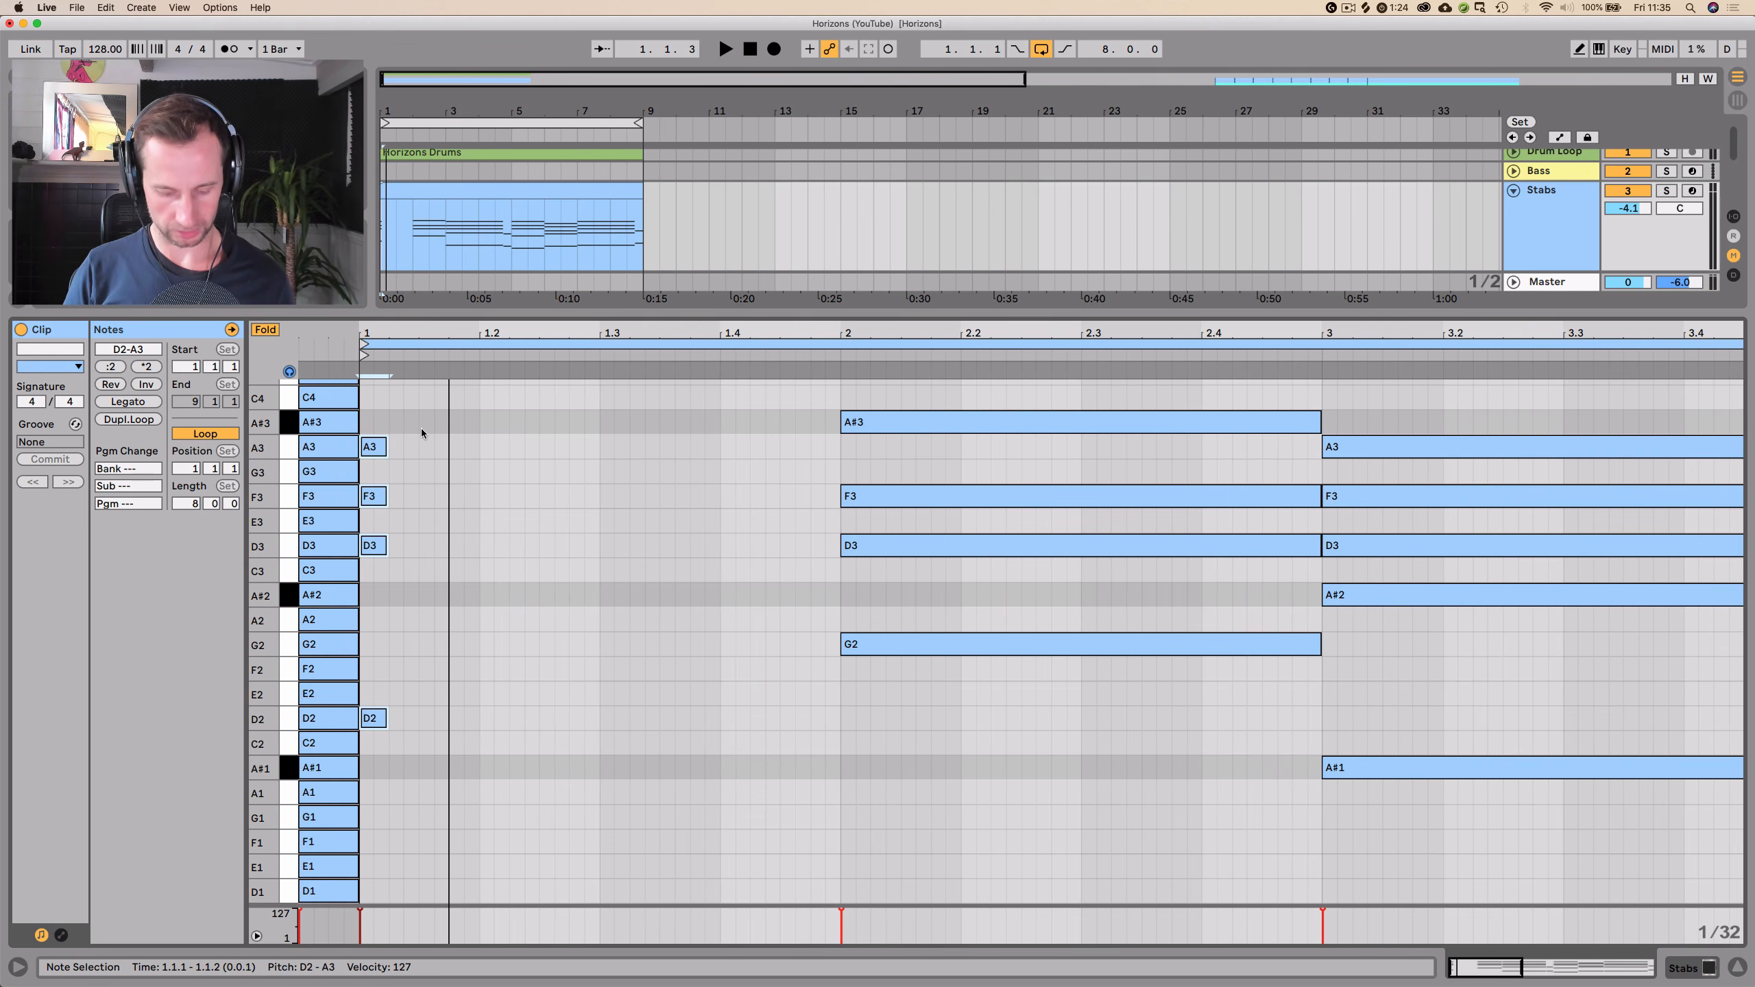
{"action": "scroll", "coordinate": [405, 325], "scroll_direction": "down", "scroll_amount": 2}
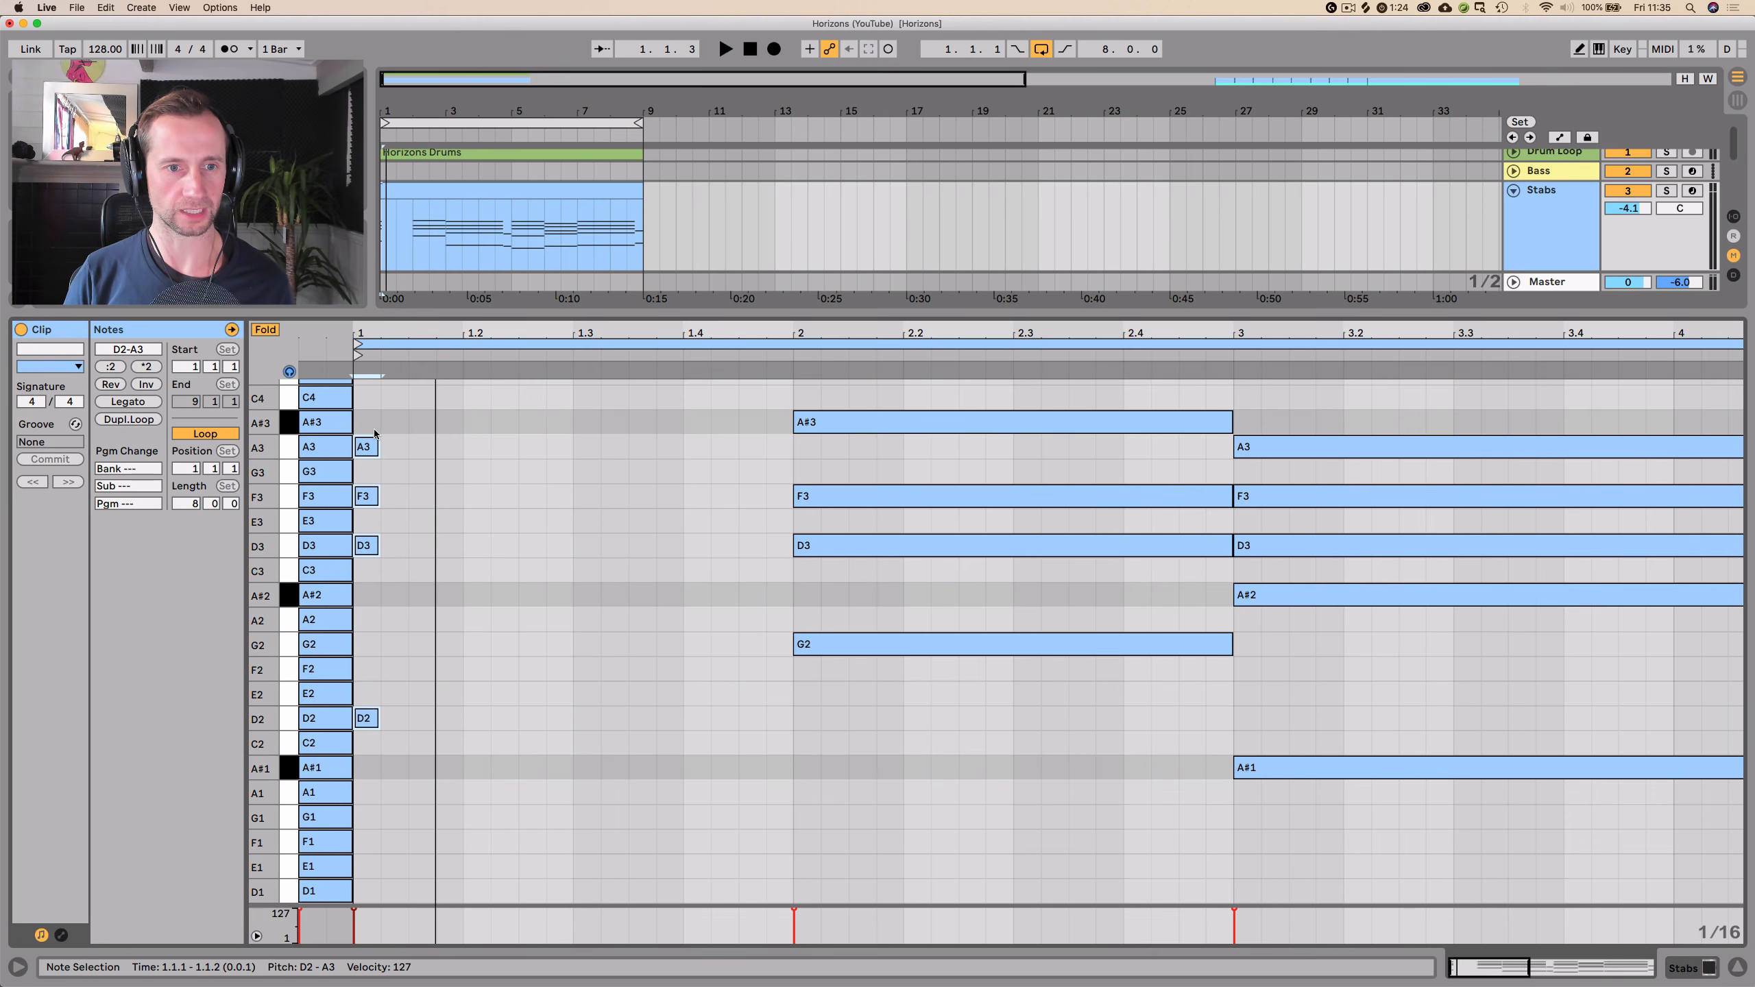
{"action": "key", "text": "super+d"}
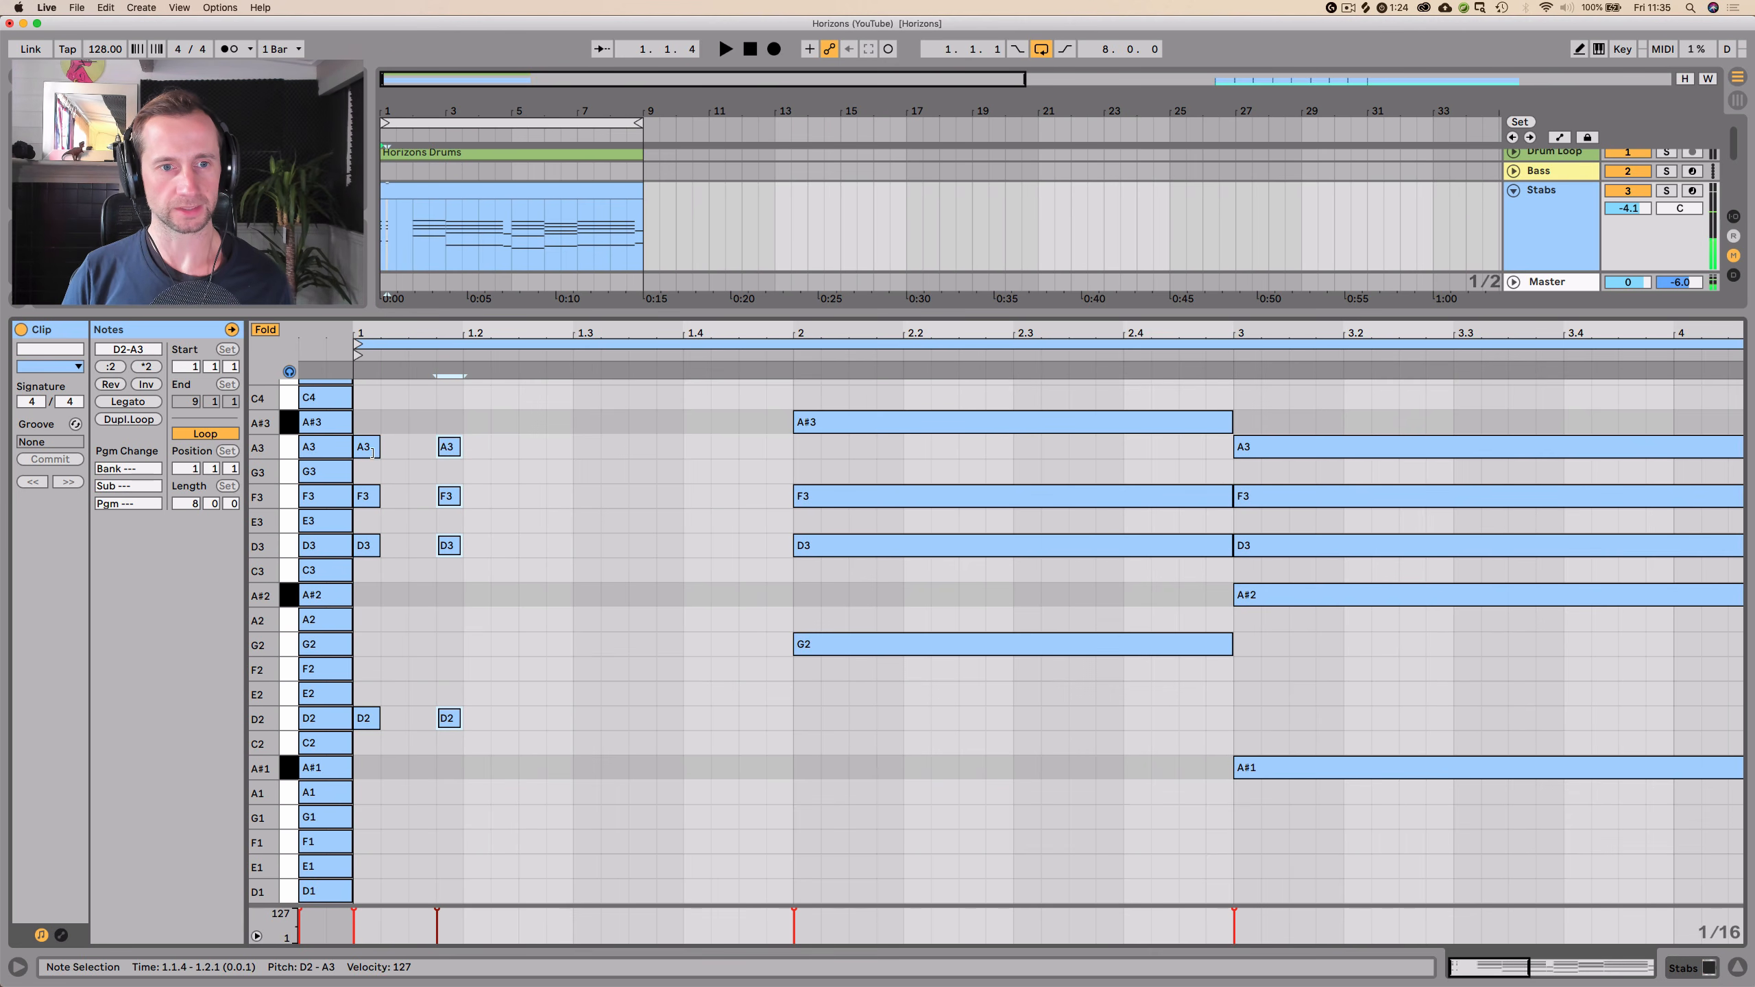
{"action": "key", "text": "space"}
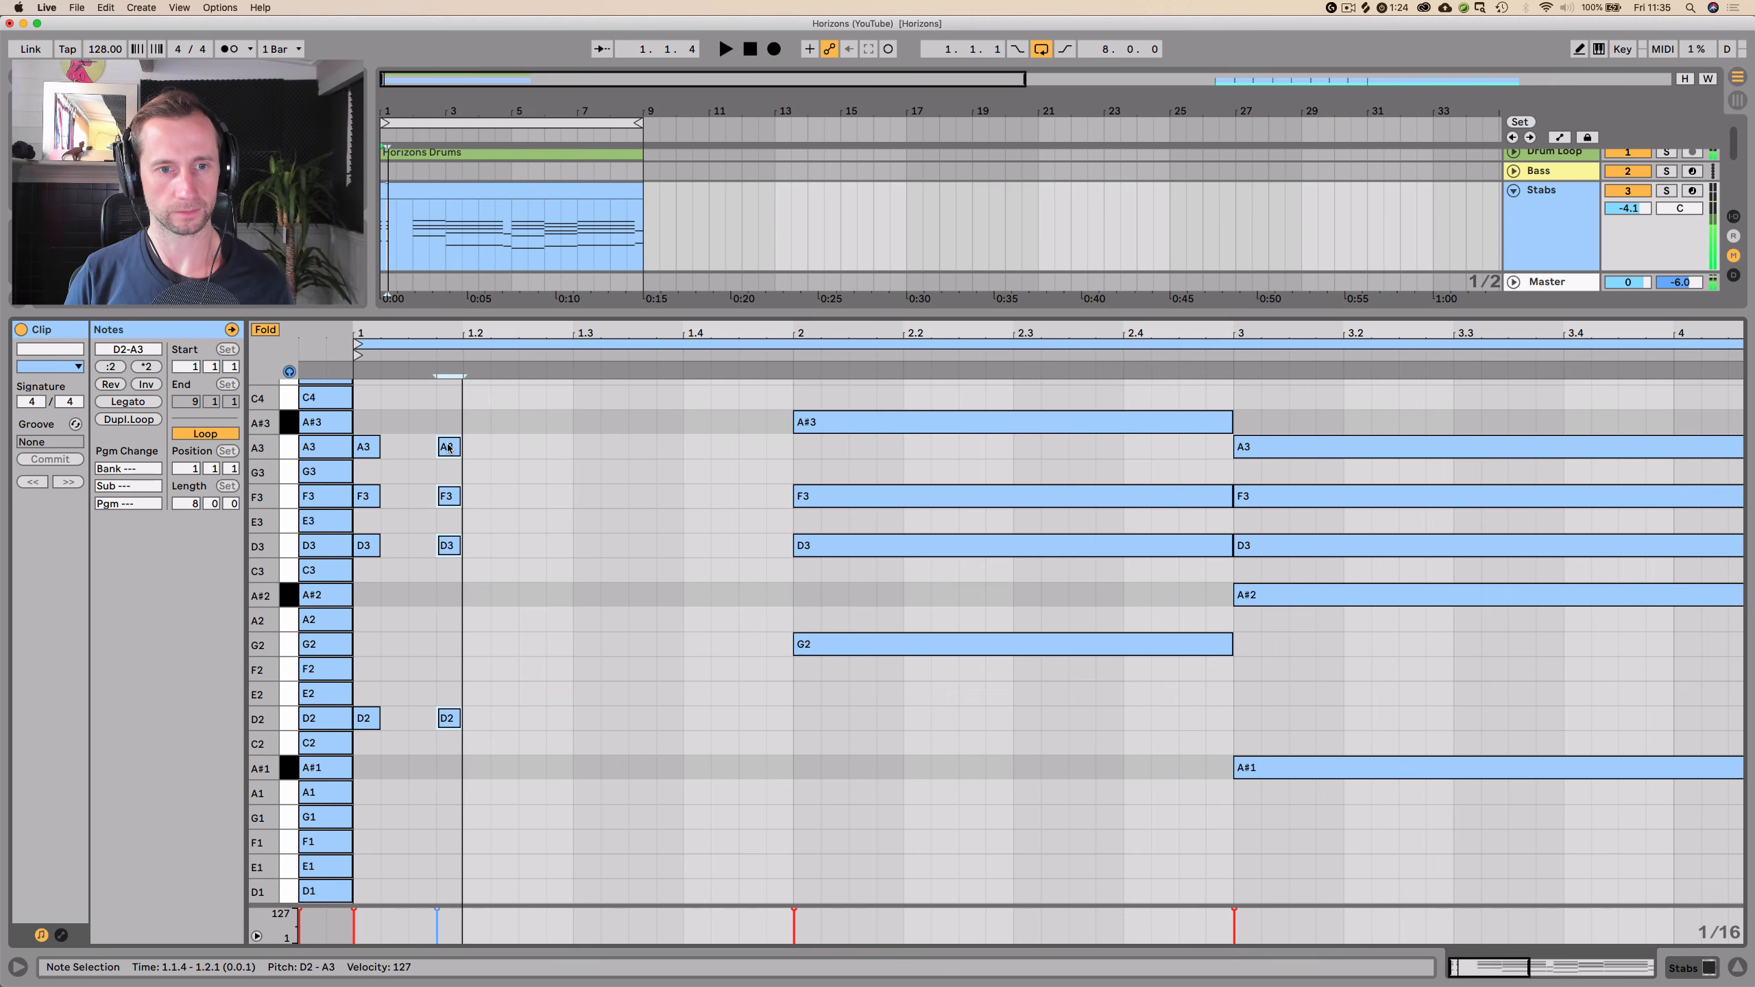
{"action": "left_click_drag", "start_coordinate": [468, 450], "coordinate": [546, 450]}
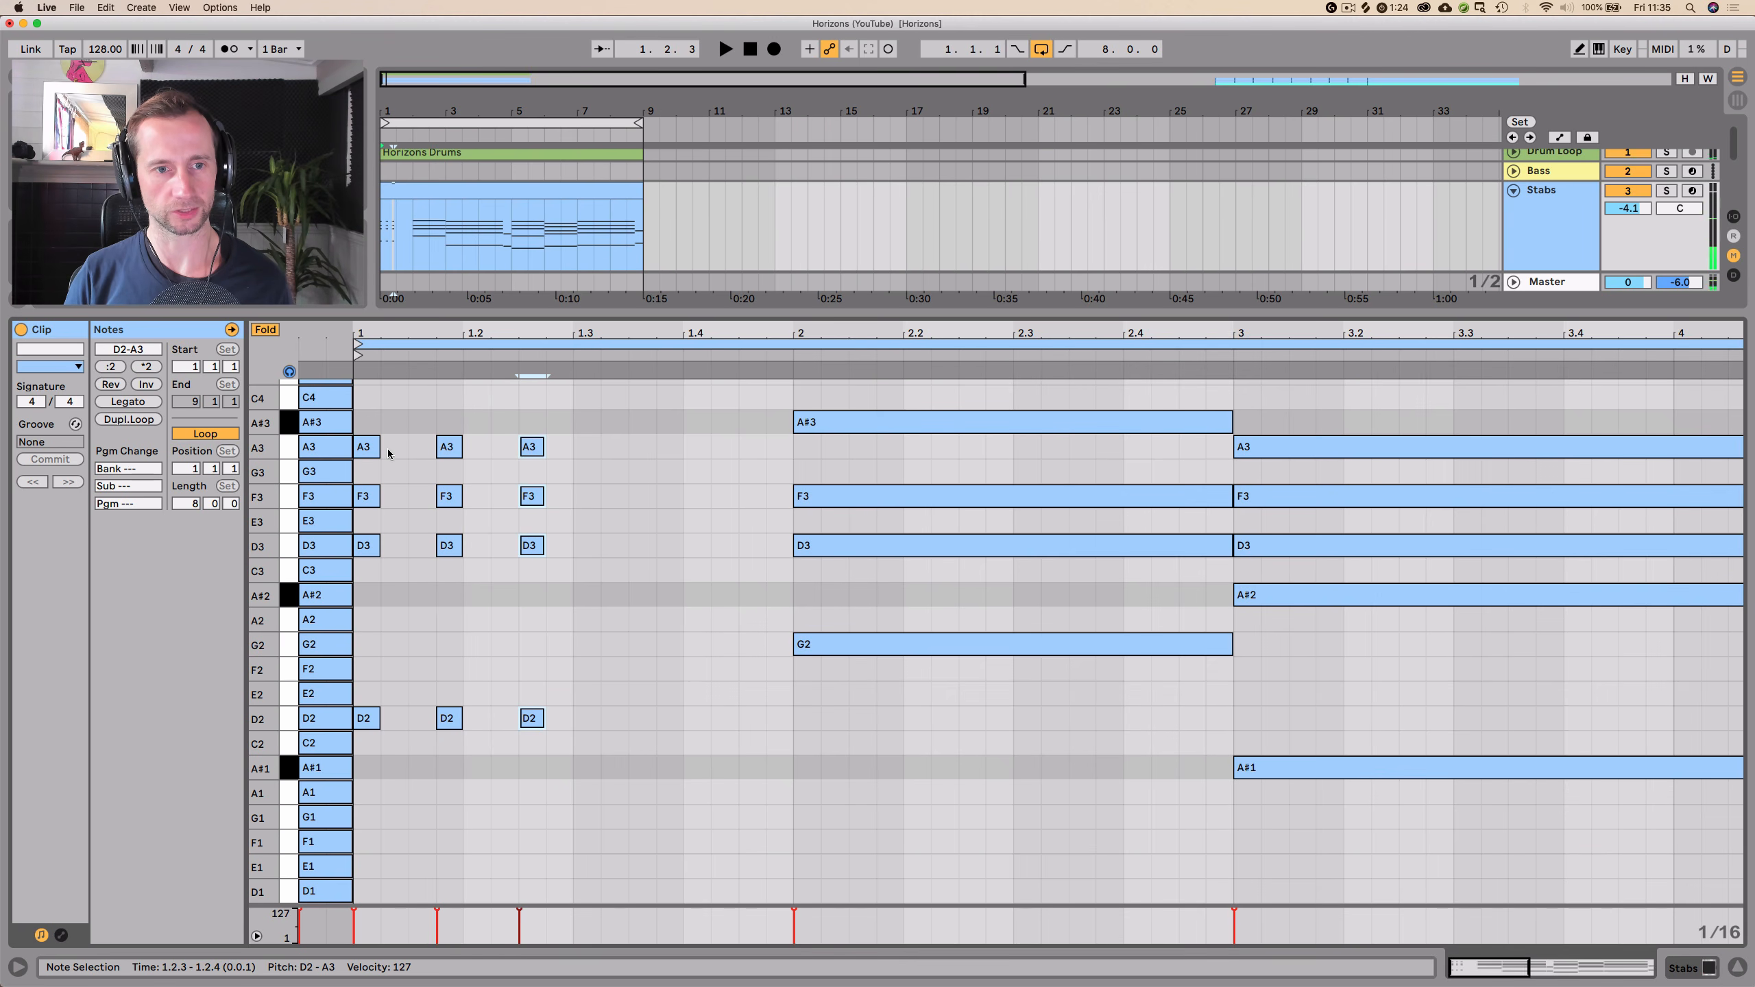
{"action": "key", "text": "space"}
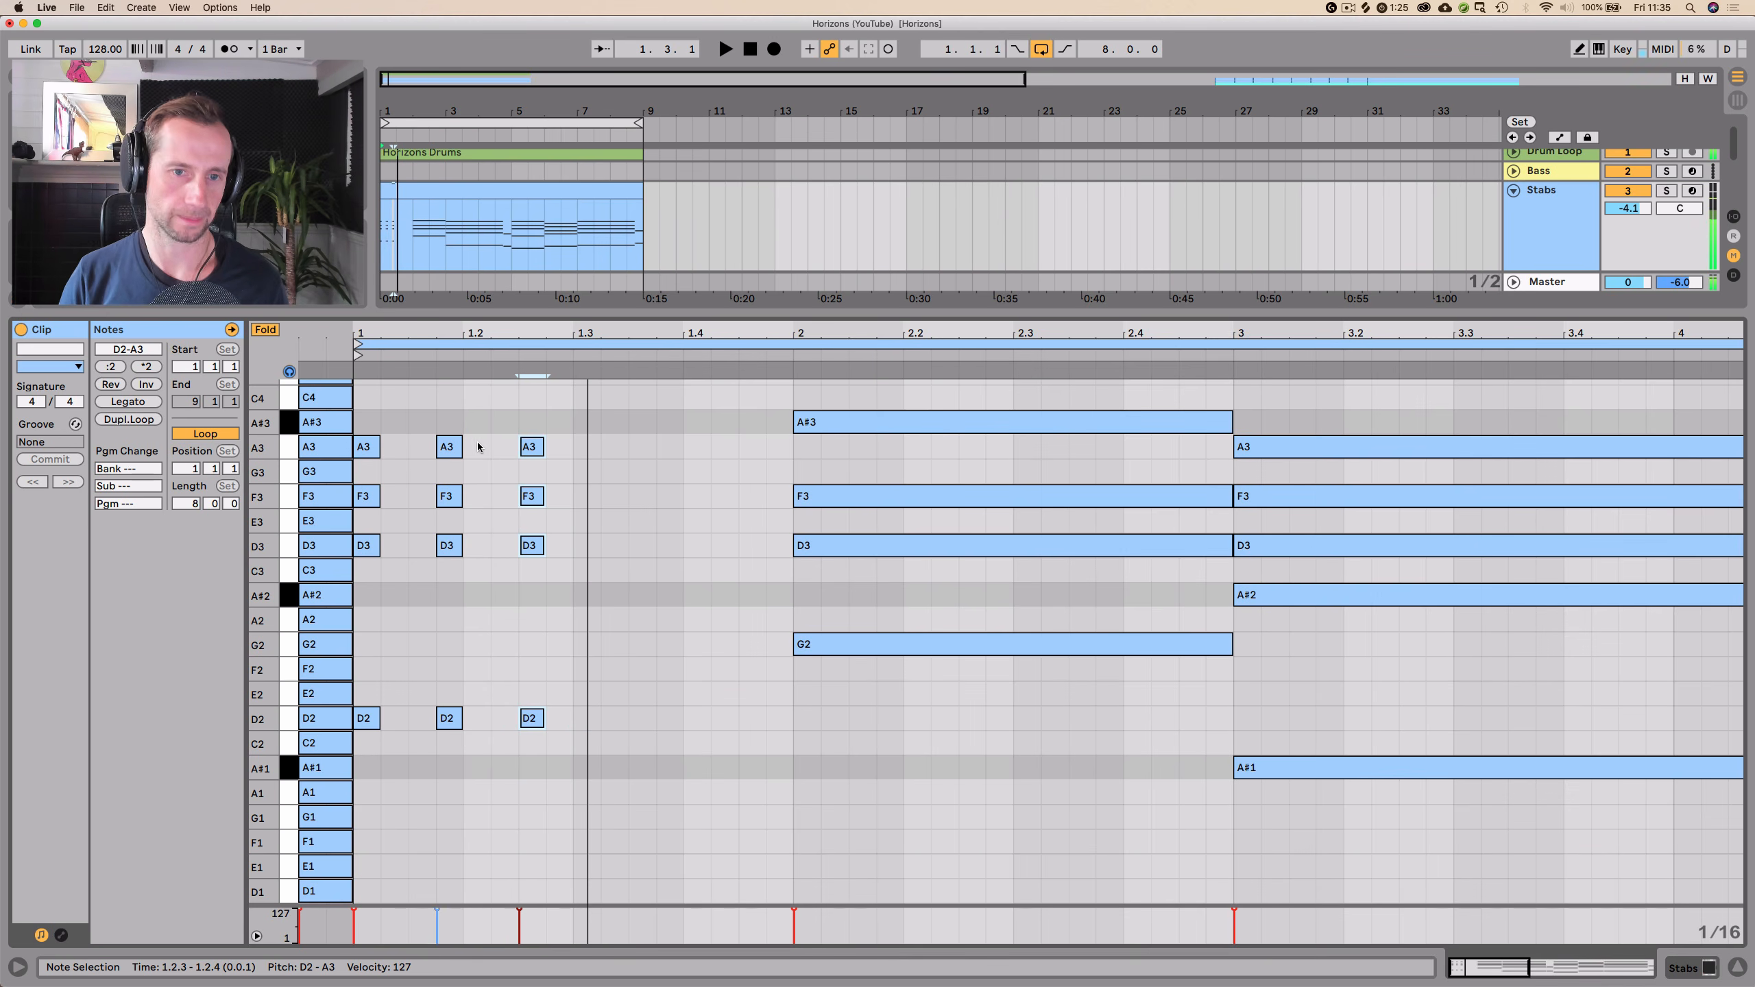
- Copy the stab to 1.3.2 and 1.4.1, delete the one at 1.4.1, and play from 1.1.1
{"action": "left_click_drag", "start_coordinate": [534, 449], "coordinate": [686, 446]}
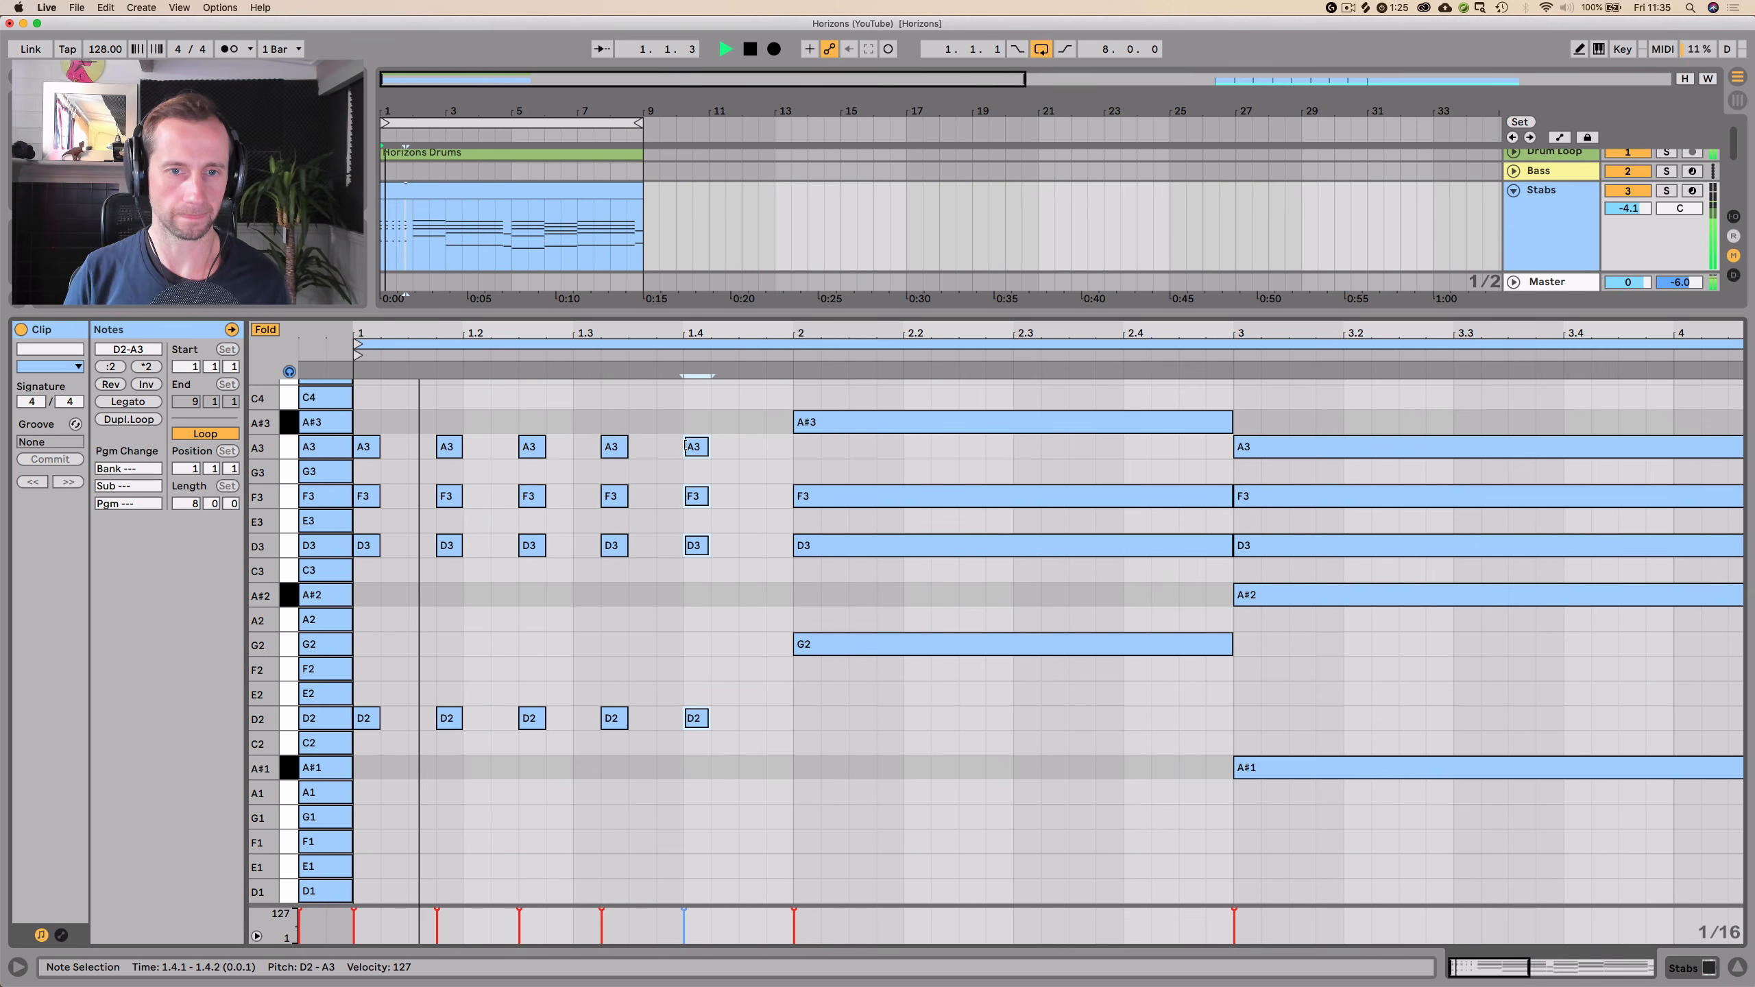
{"action": "key", "text": "space"}
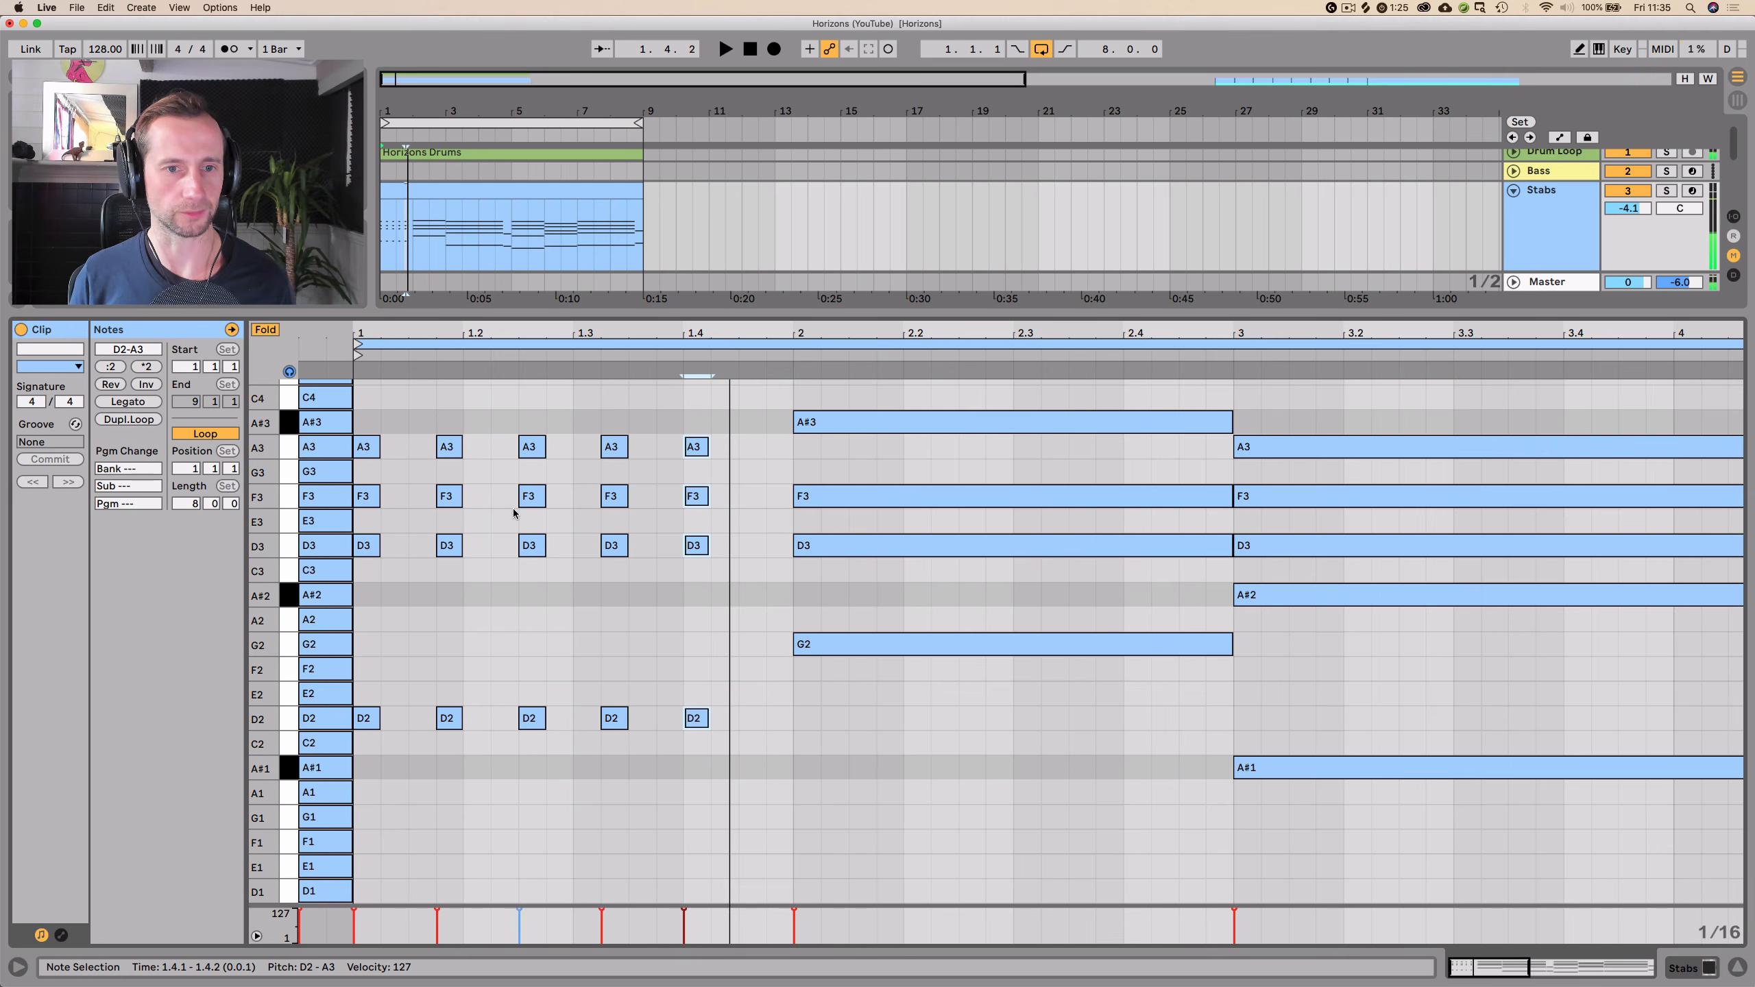
{"action": "key", "text": "Delete"}
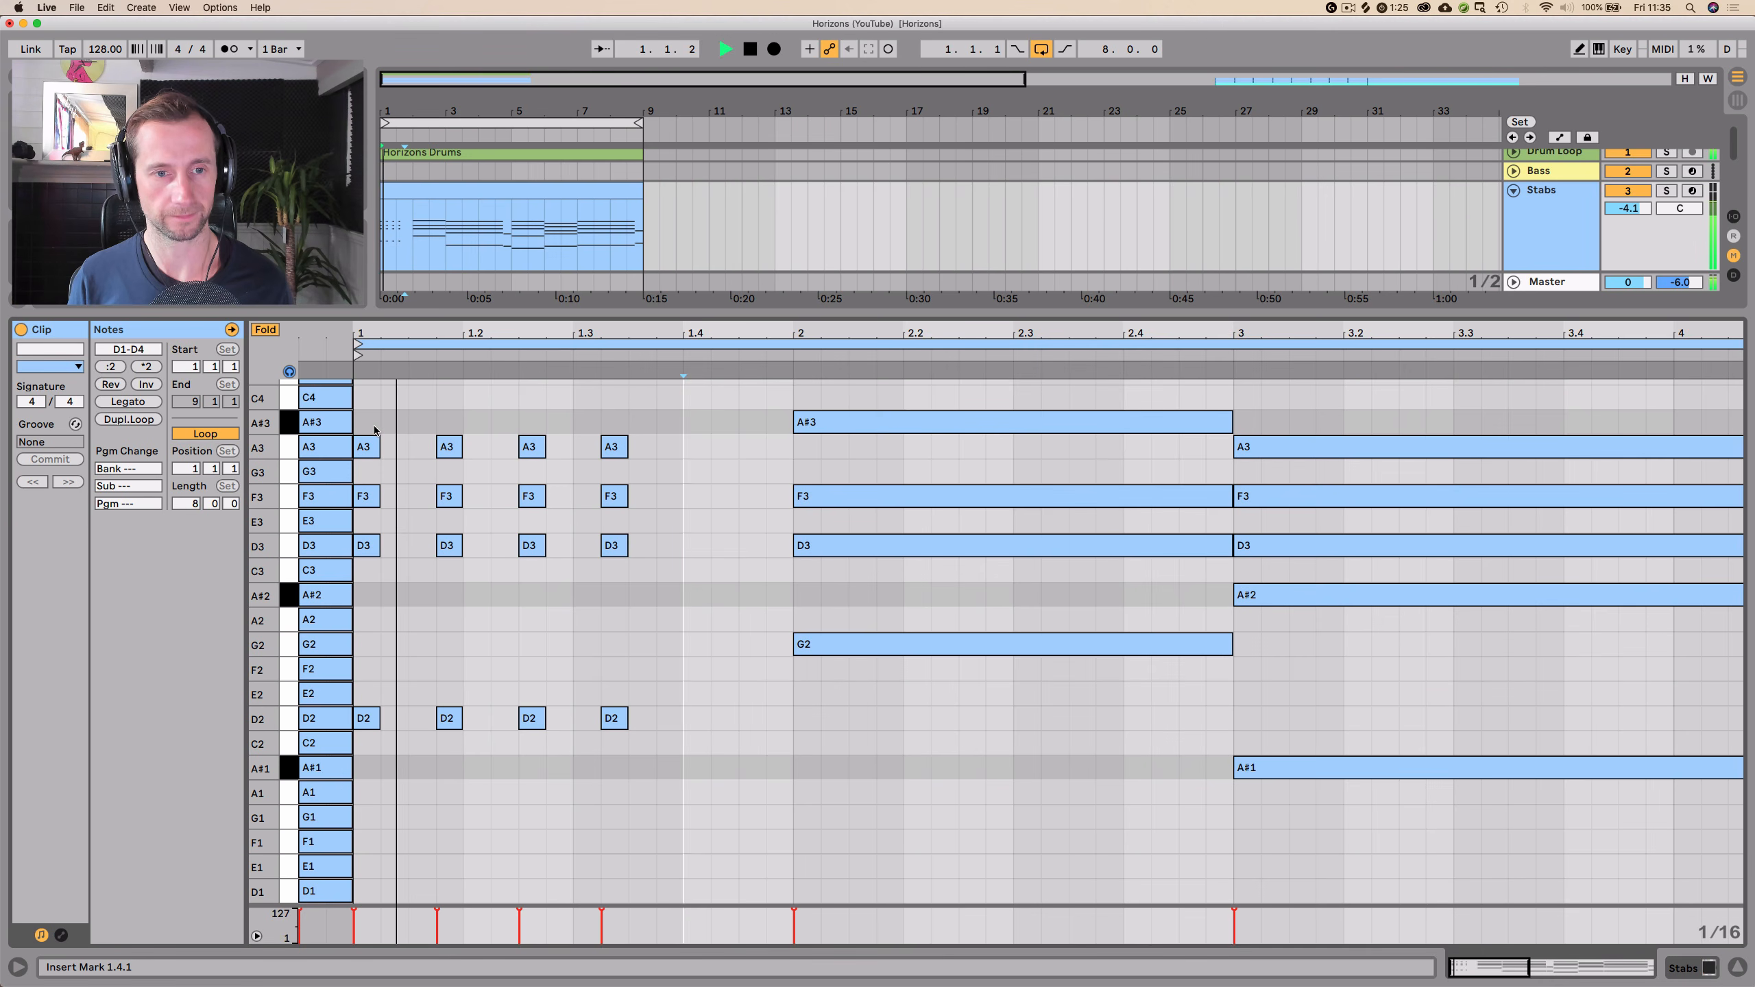
{"action": "key", "text": "space"}
{"action": "left_click", "coordinate": [349, 416]}
{"action": "left_click", "coordinate": [358, 417]}
{"action": "key", "text": "space"}
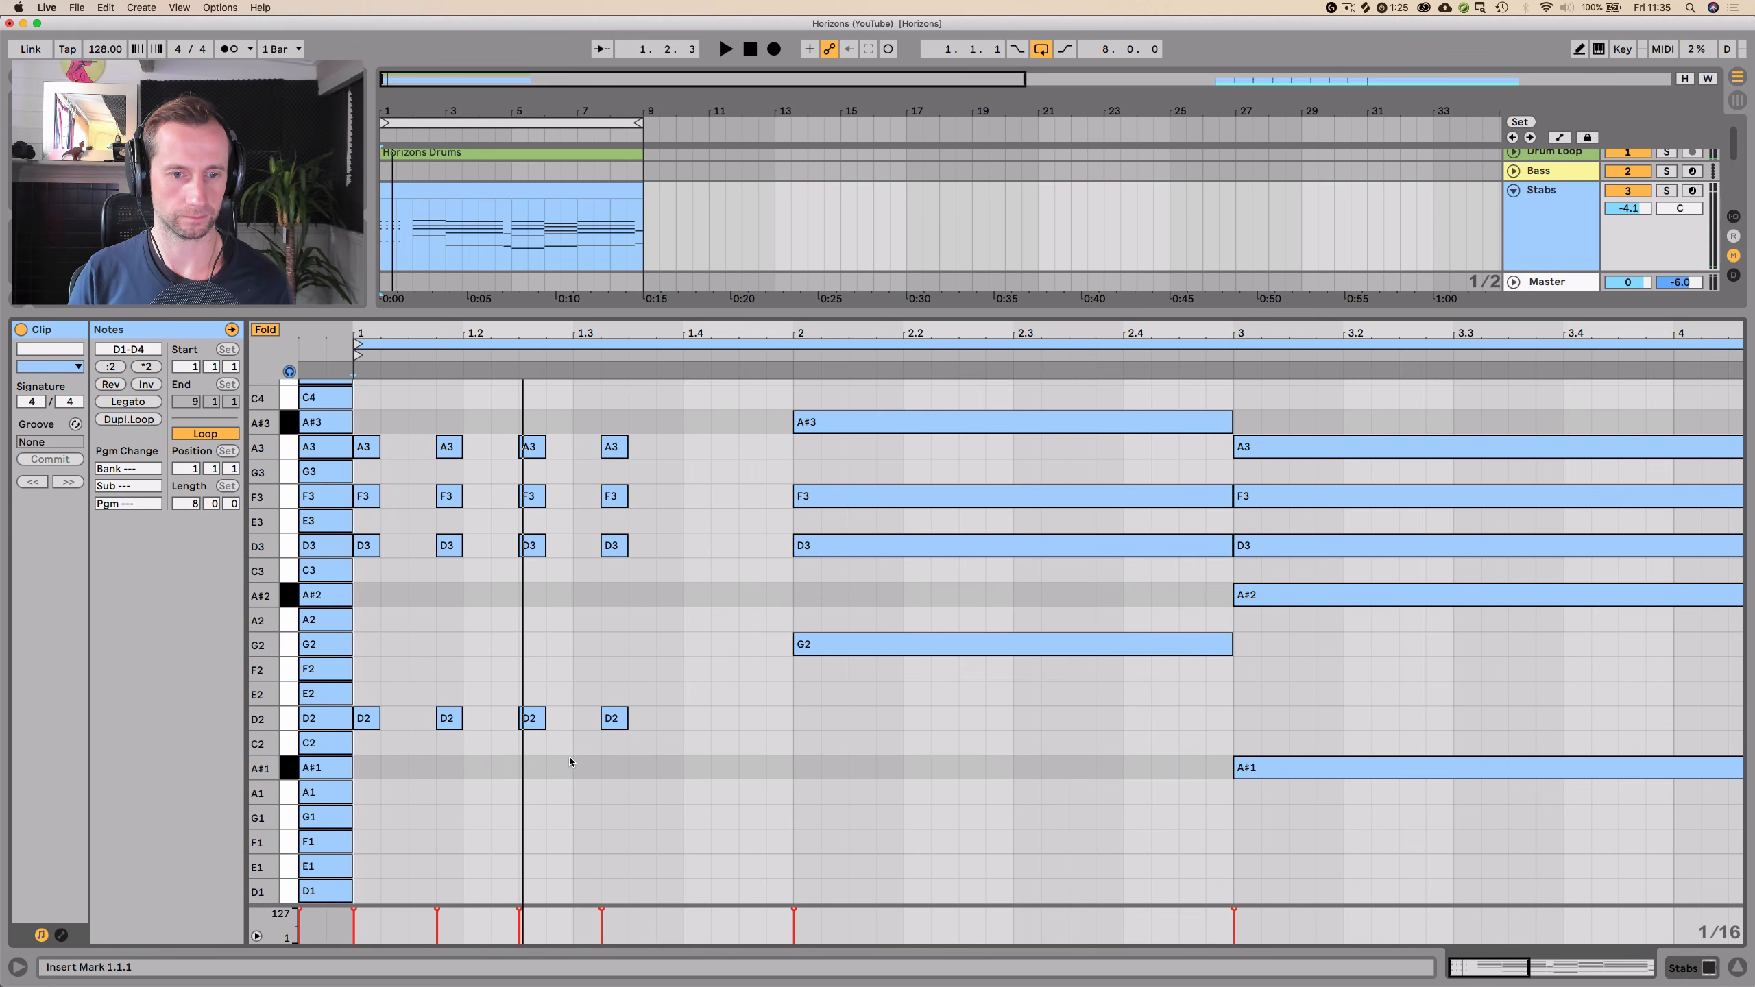
- Move the stab chord at 1.3.2 earlier to 1.2.4 and play the pattern
{"action": "left_click_drag", "start_coordinate": [590, 763], "coordinate": [622, 446]}
{"action": "key", "text": "Left"}
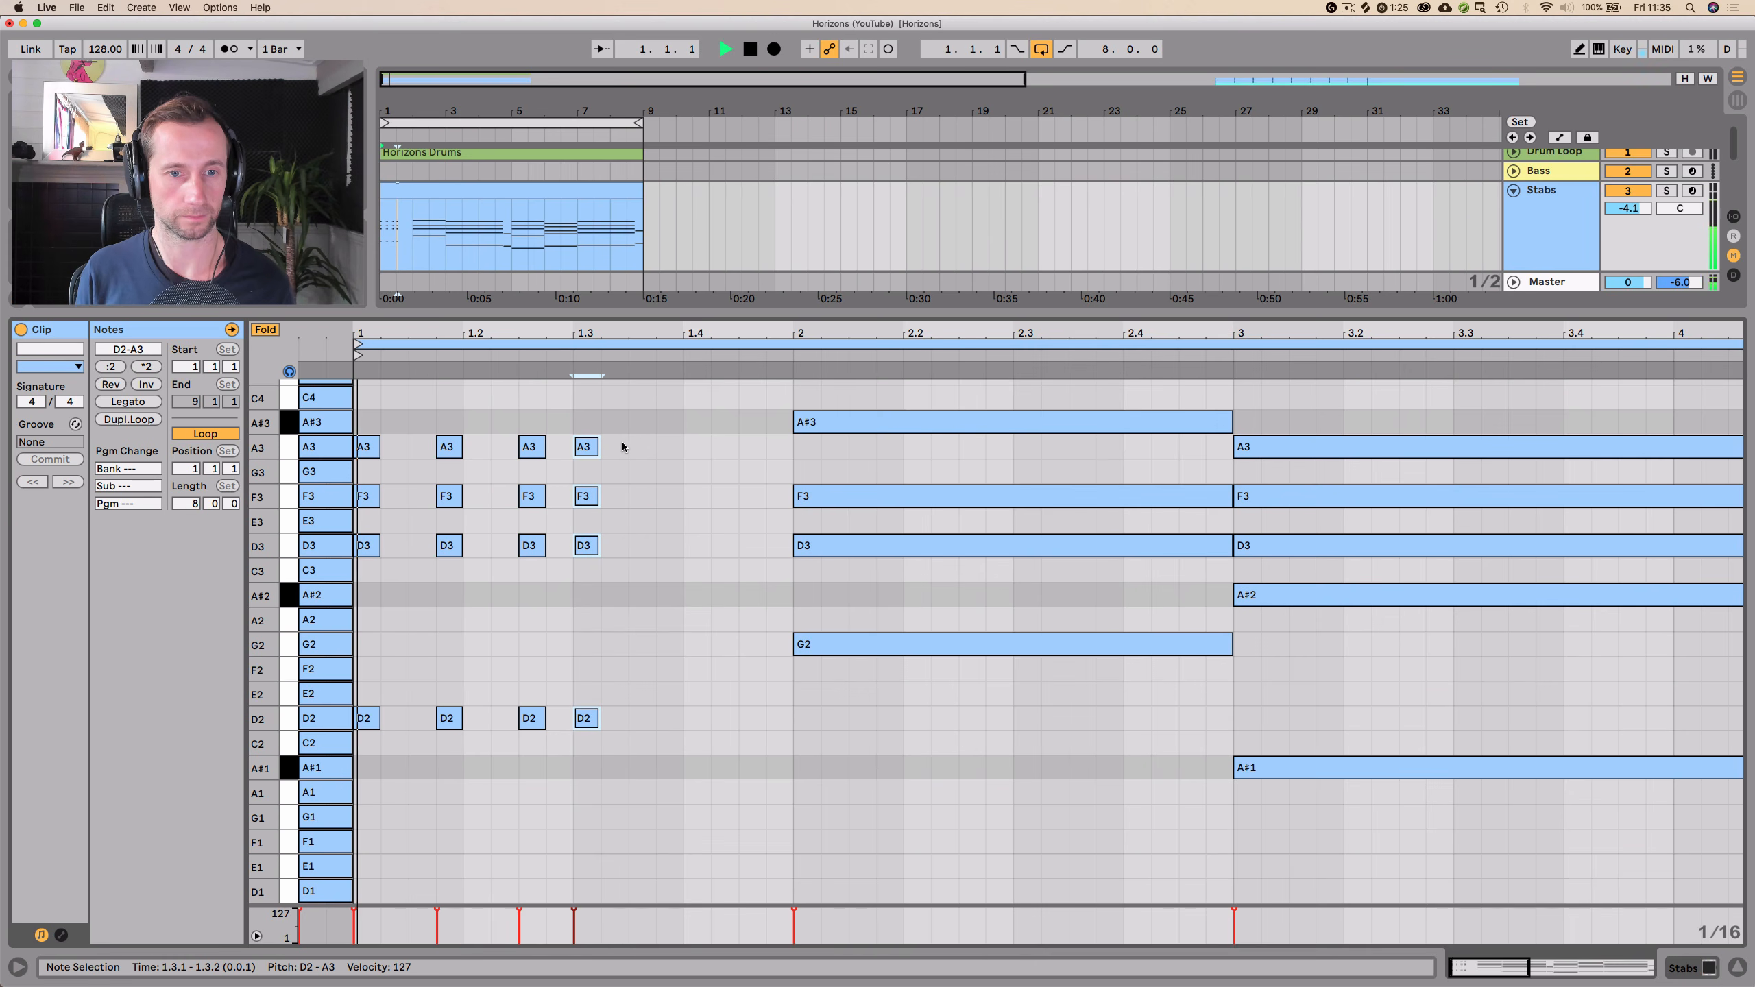
{"action": "key", "text": "Left"}
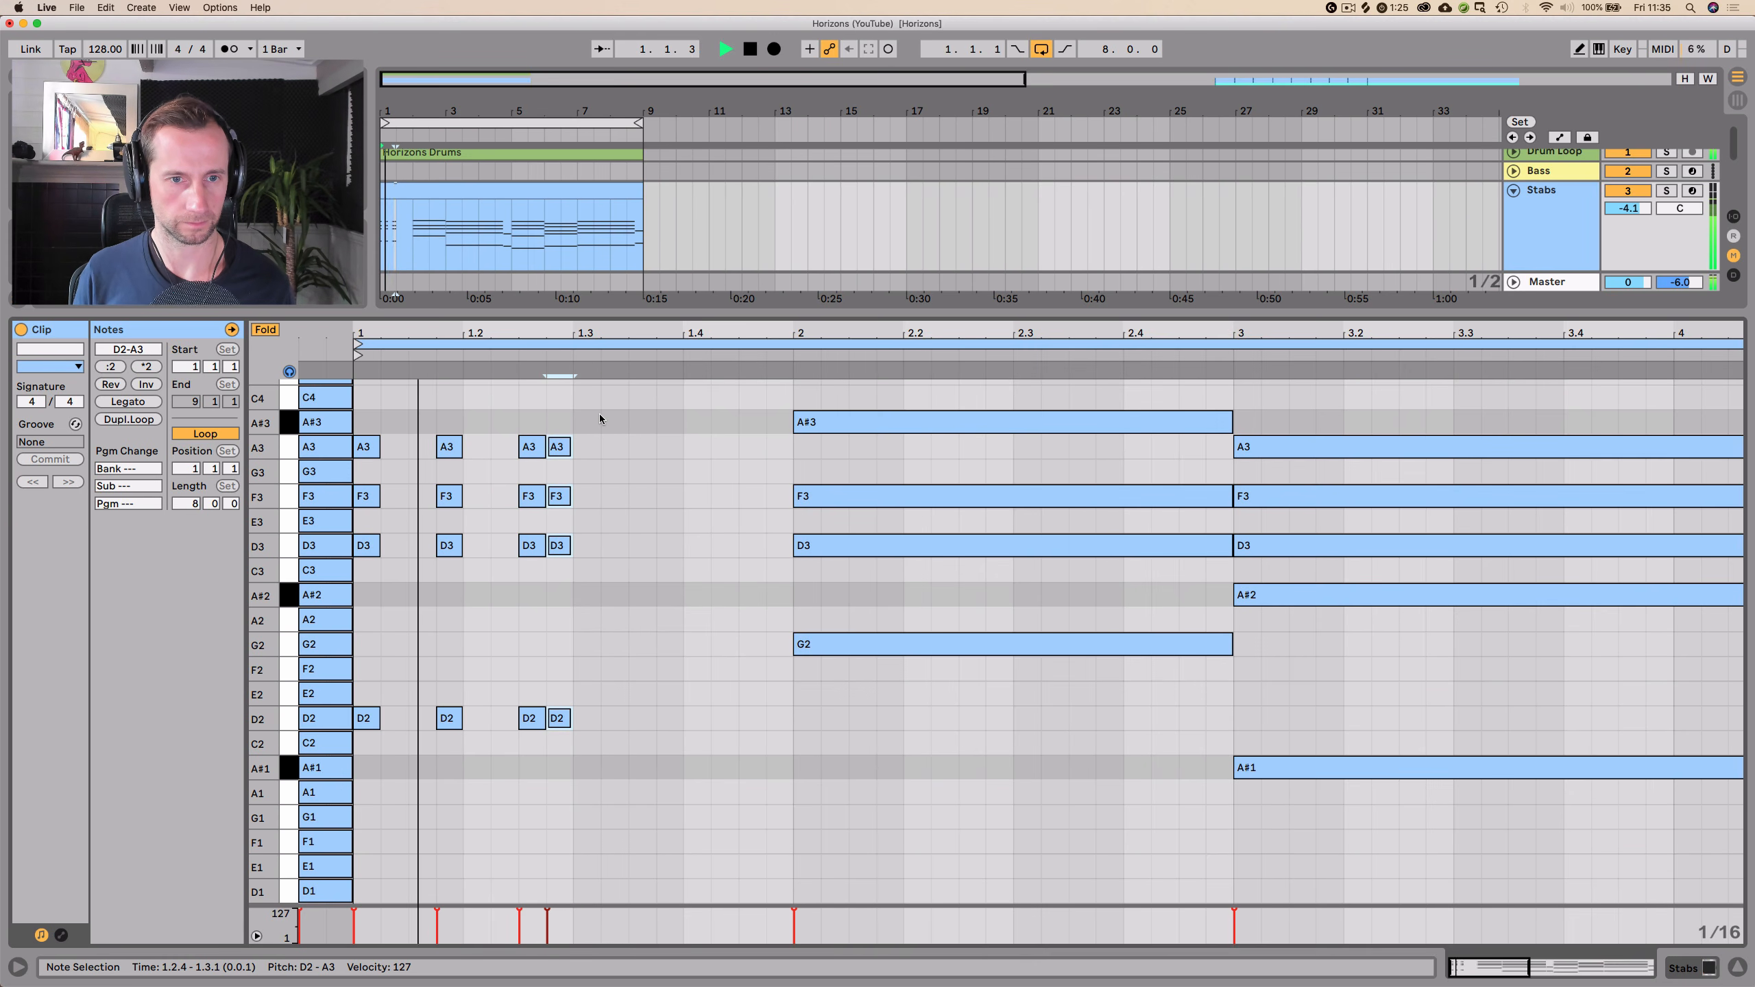
{"action": "key", "text": "space"}
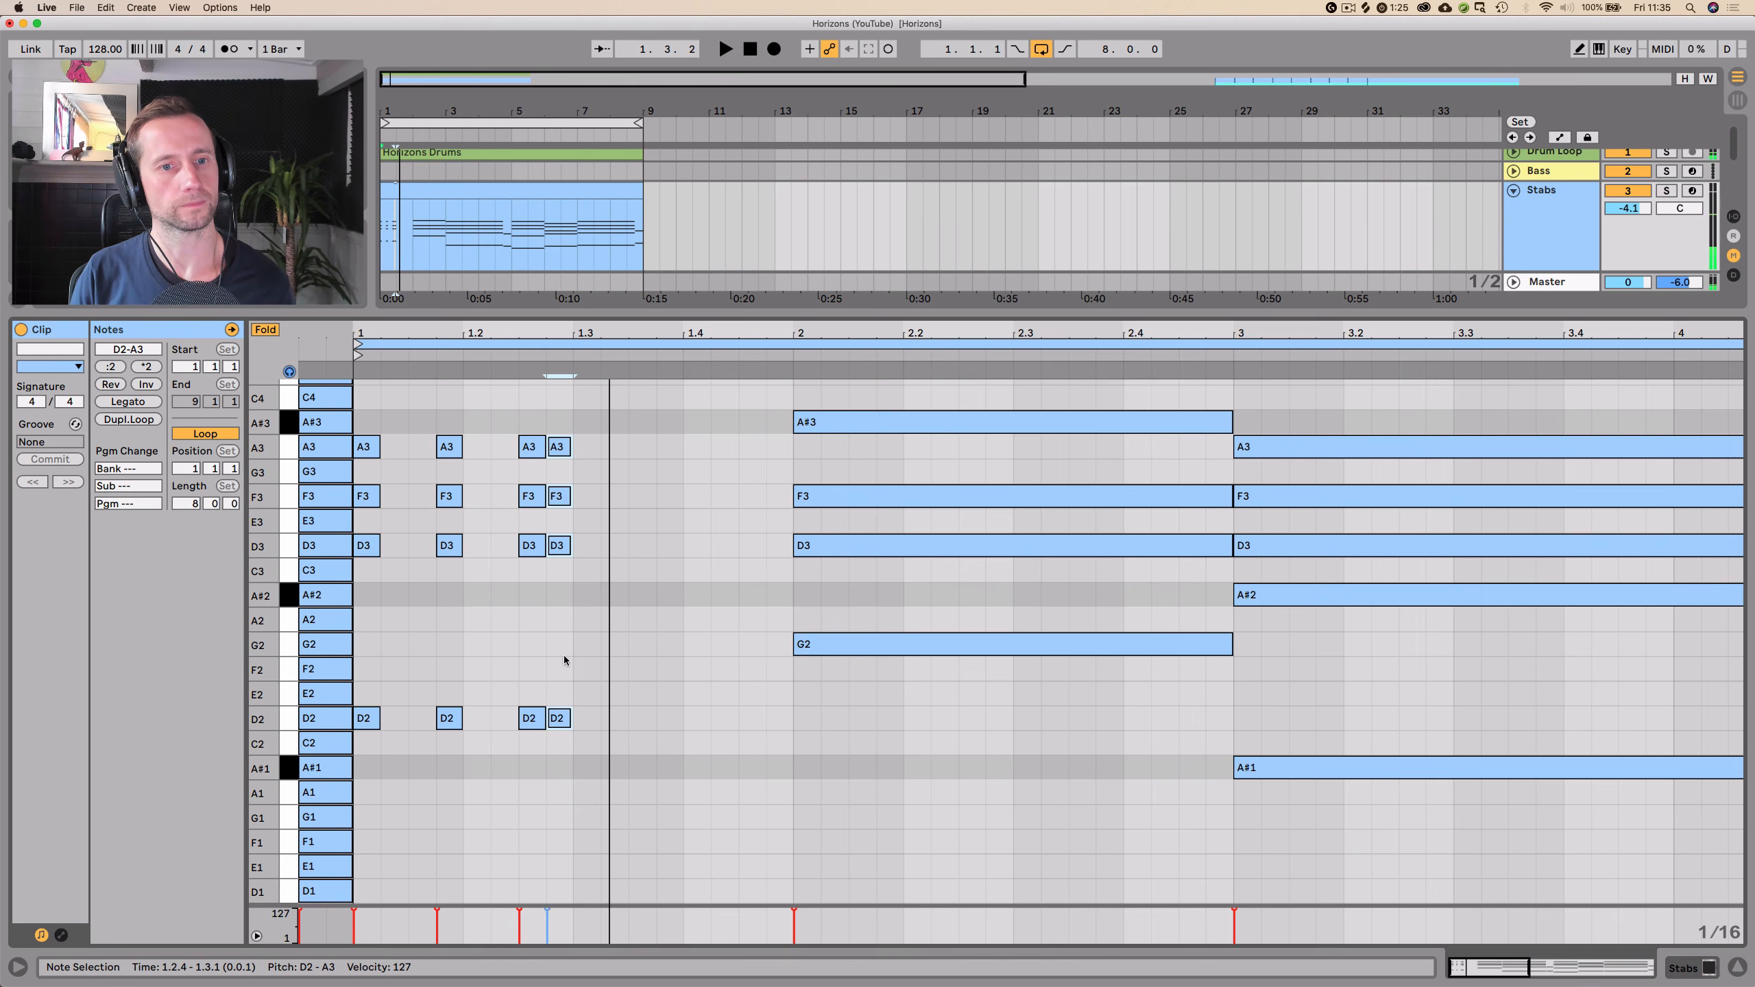
{"action": "left_click", "coordinate": [554, 785]}
{"action": "key", "text": "space"}
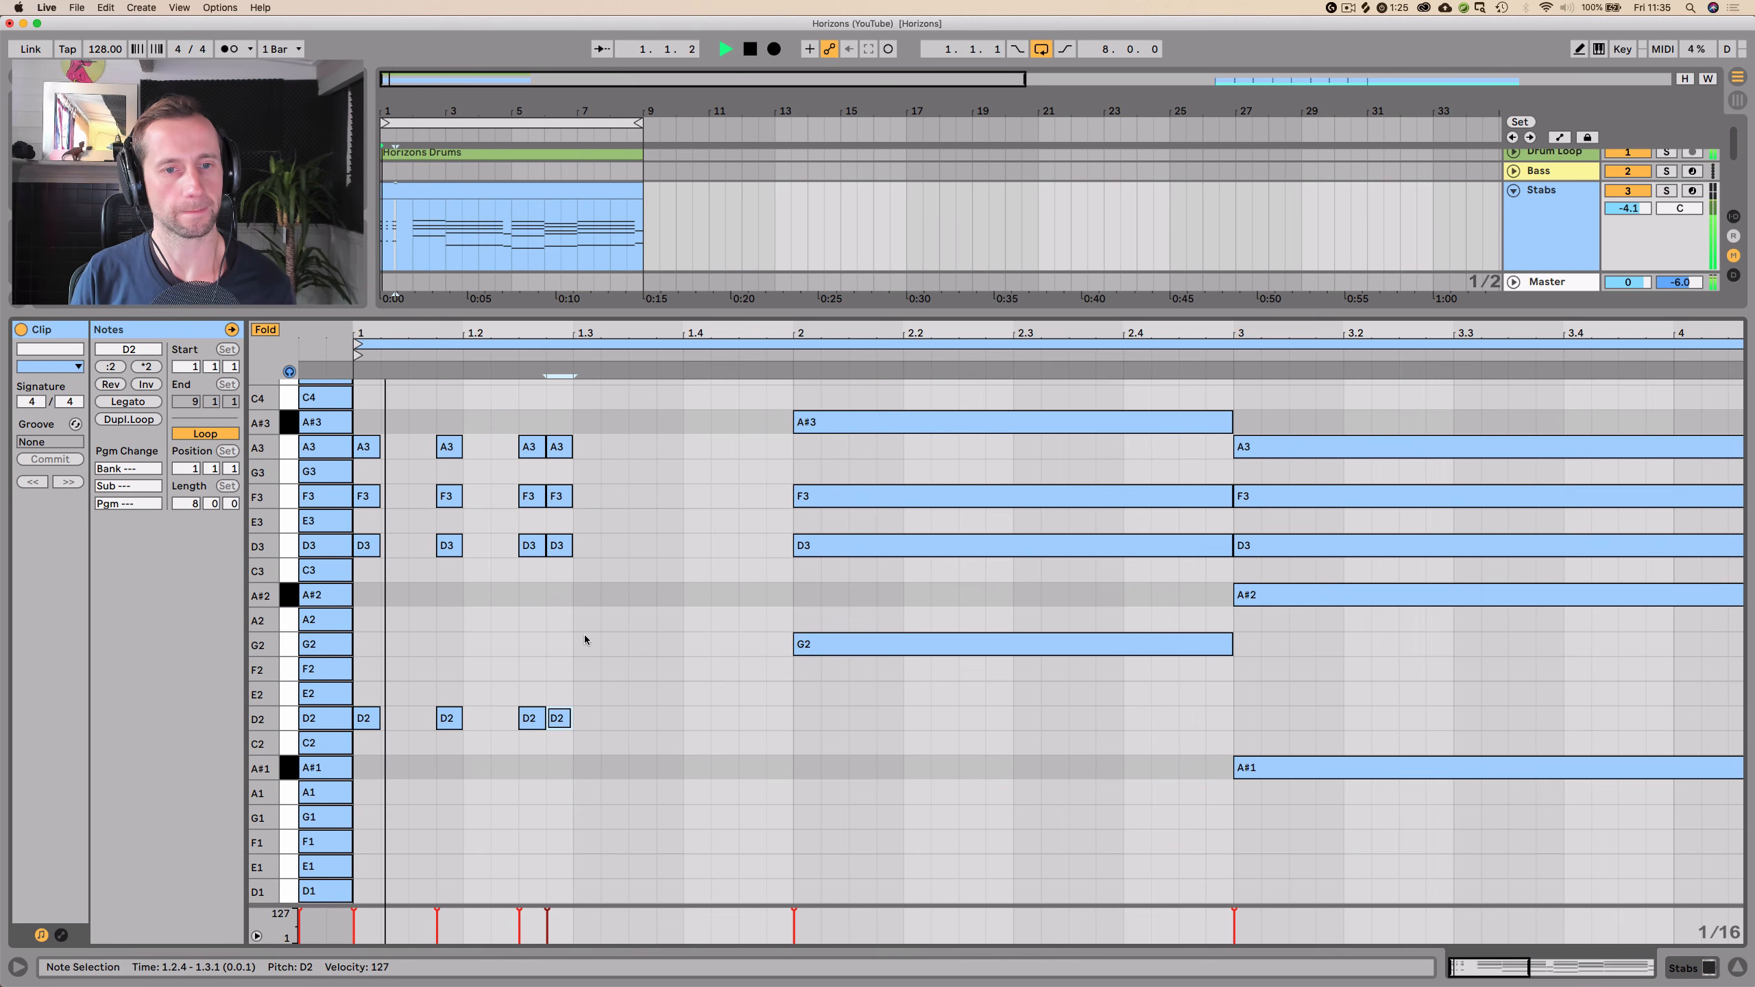
{"action": "key", "text": "space"}
- Duplicate the 1.2.4 stab chord to 1.3.2 and 1.4.1 and play the pattern
{"action": "left_click_drag", "start_coordinate": [562, 754], "coordinate": [600, 542]}
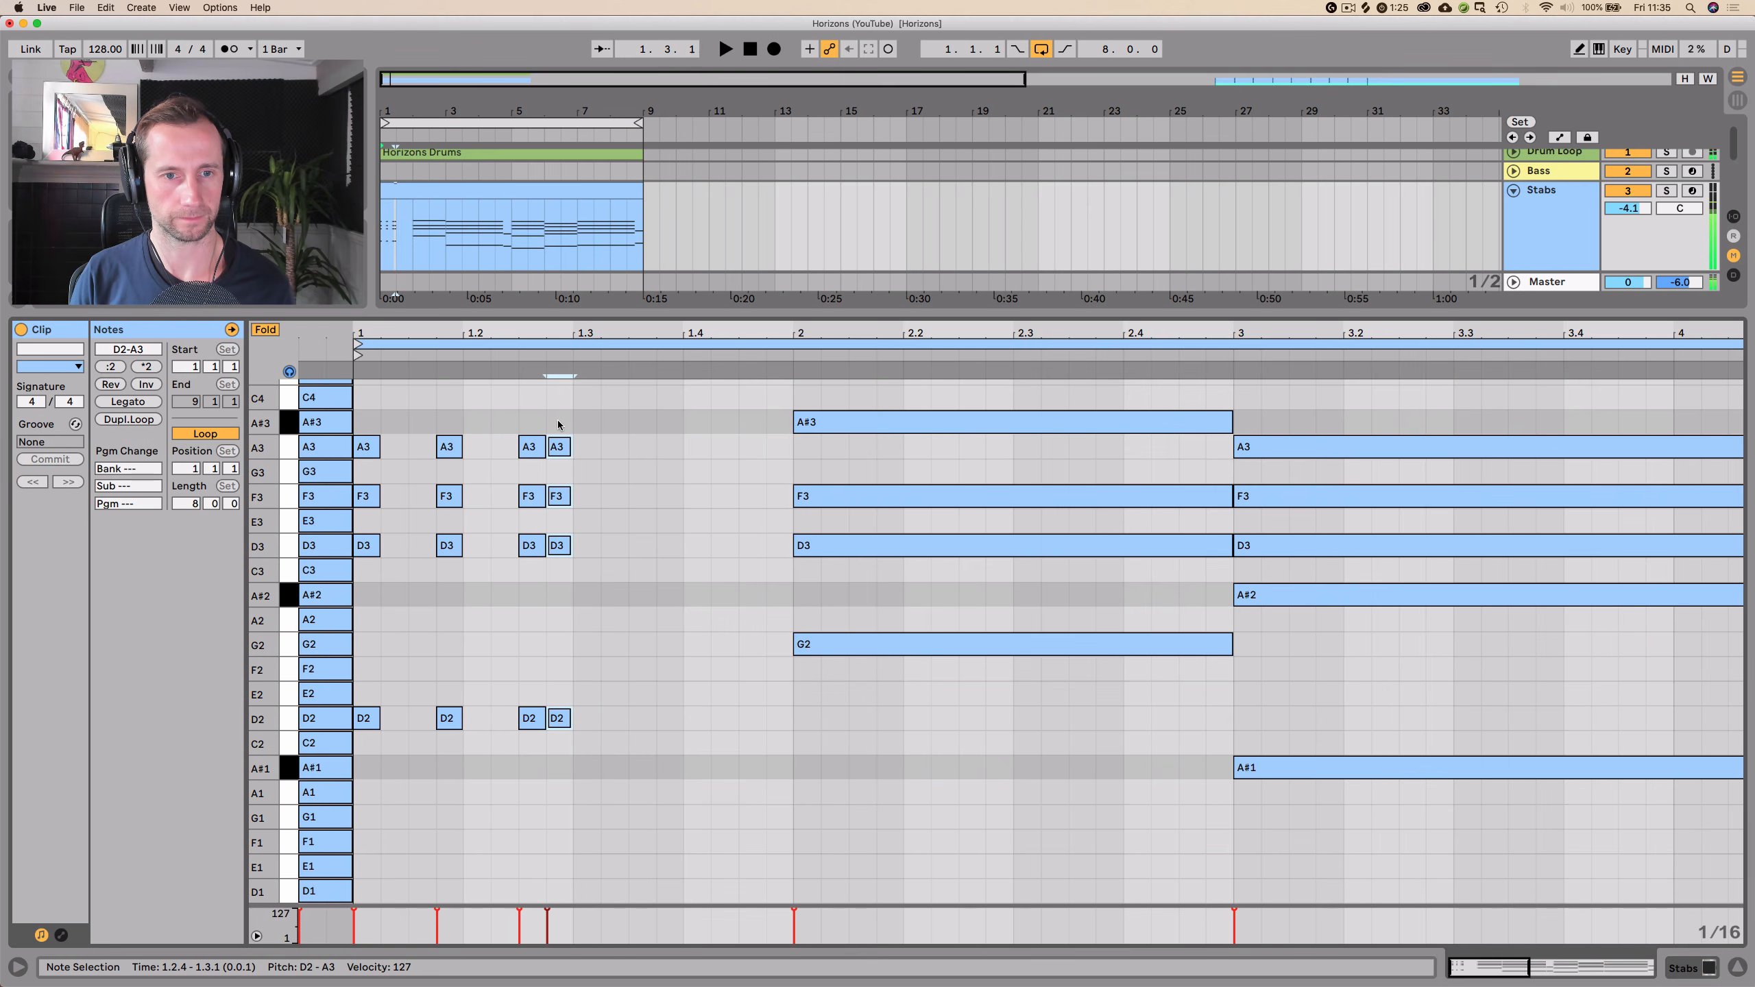
{"action": "key", "text": "super+d"}
{"action": "key", "text": "super+d"}
{"action": "key", "text": "Right"}
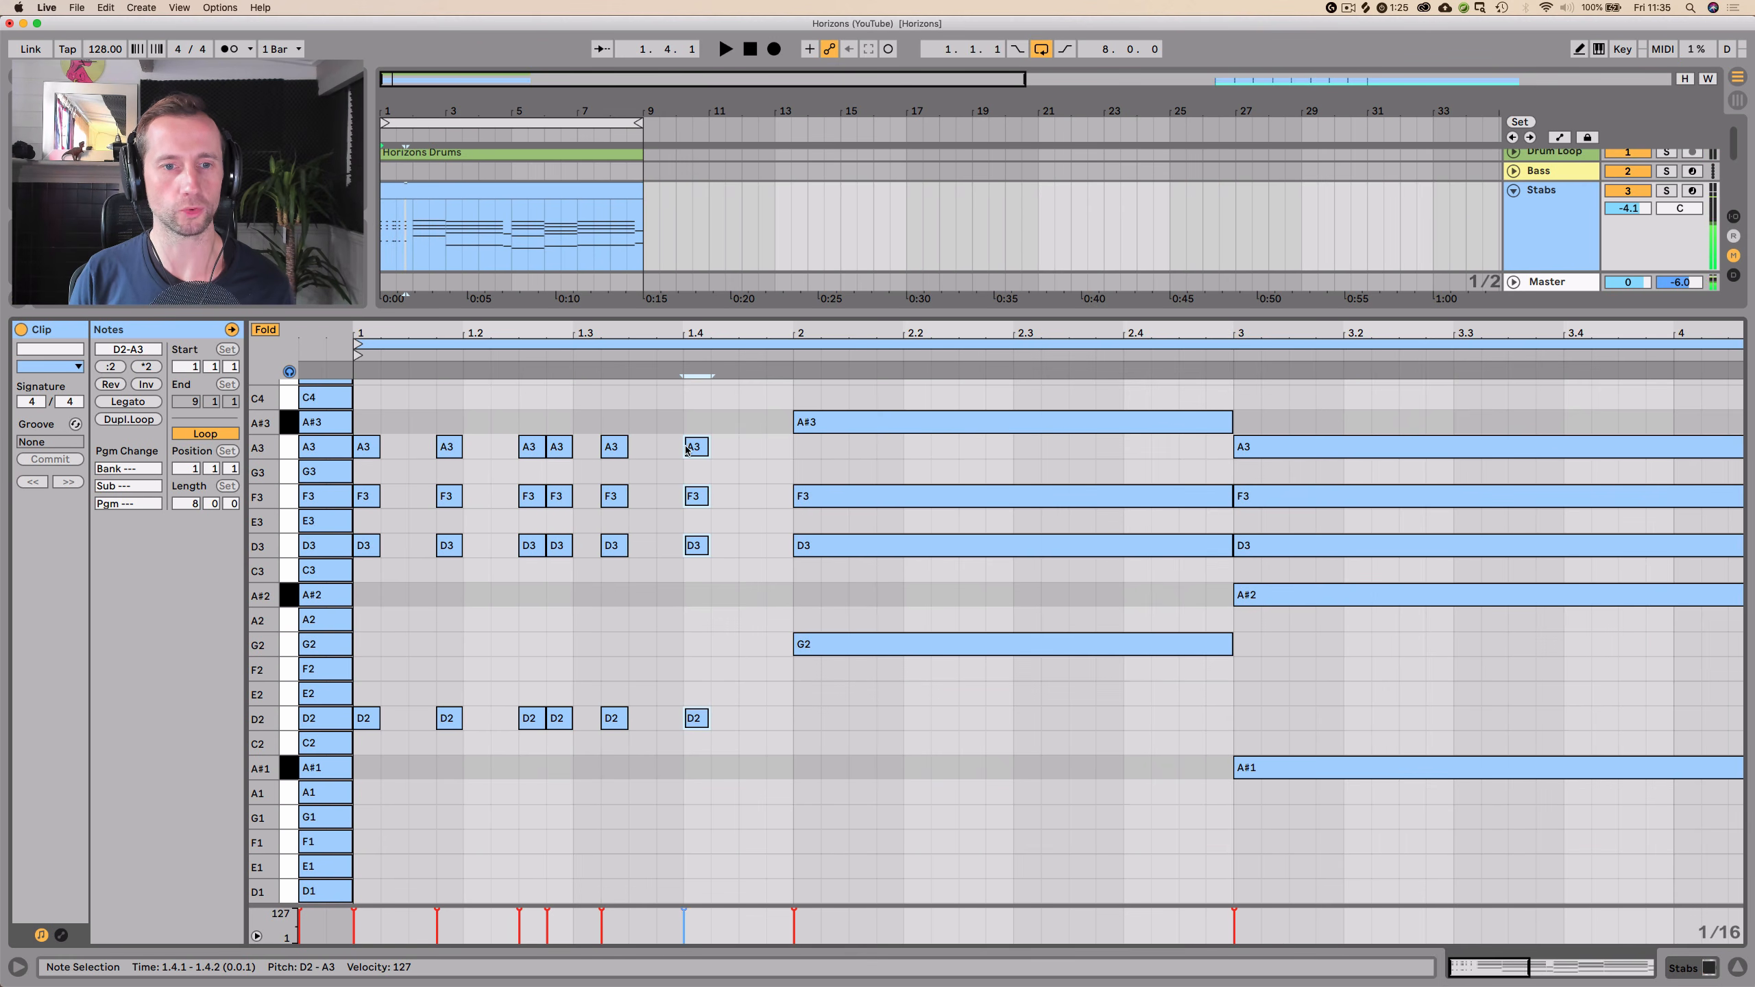
{"action": "key", "text": "space"}
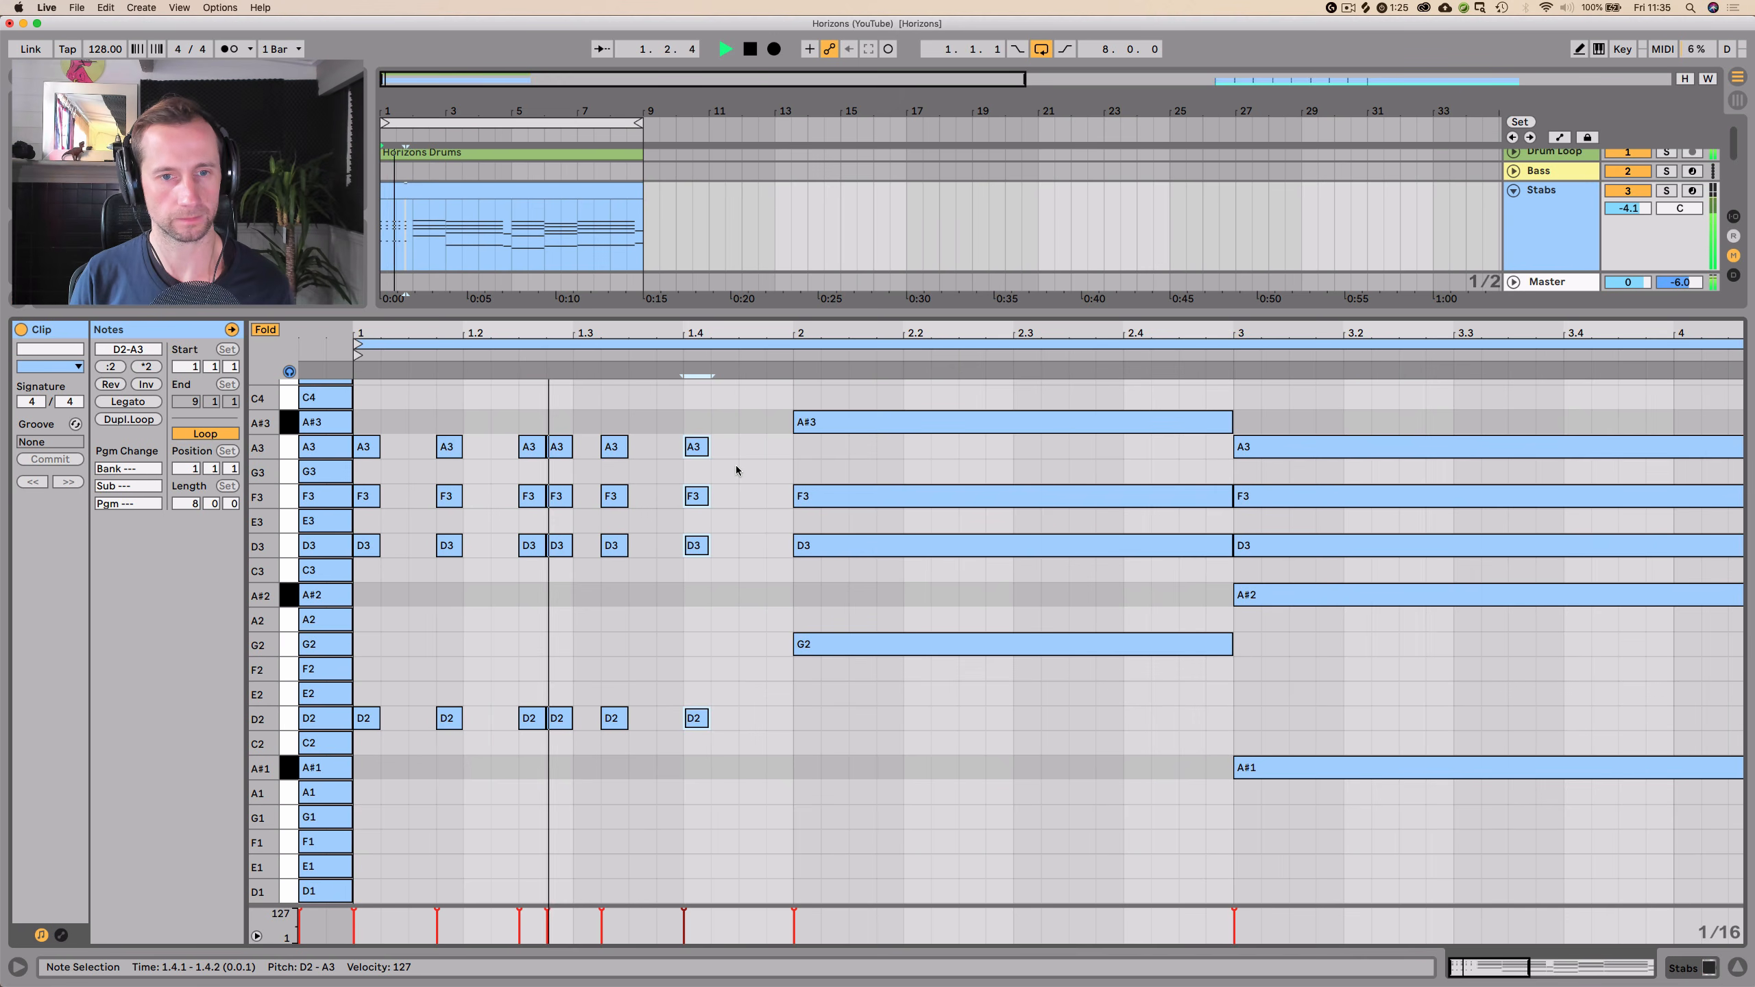
- Move the 1.4.1 stab chord to 1.3.4, copy it to 1.4.2, and play the pattern
{"action": "key", "text": "Left"}
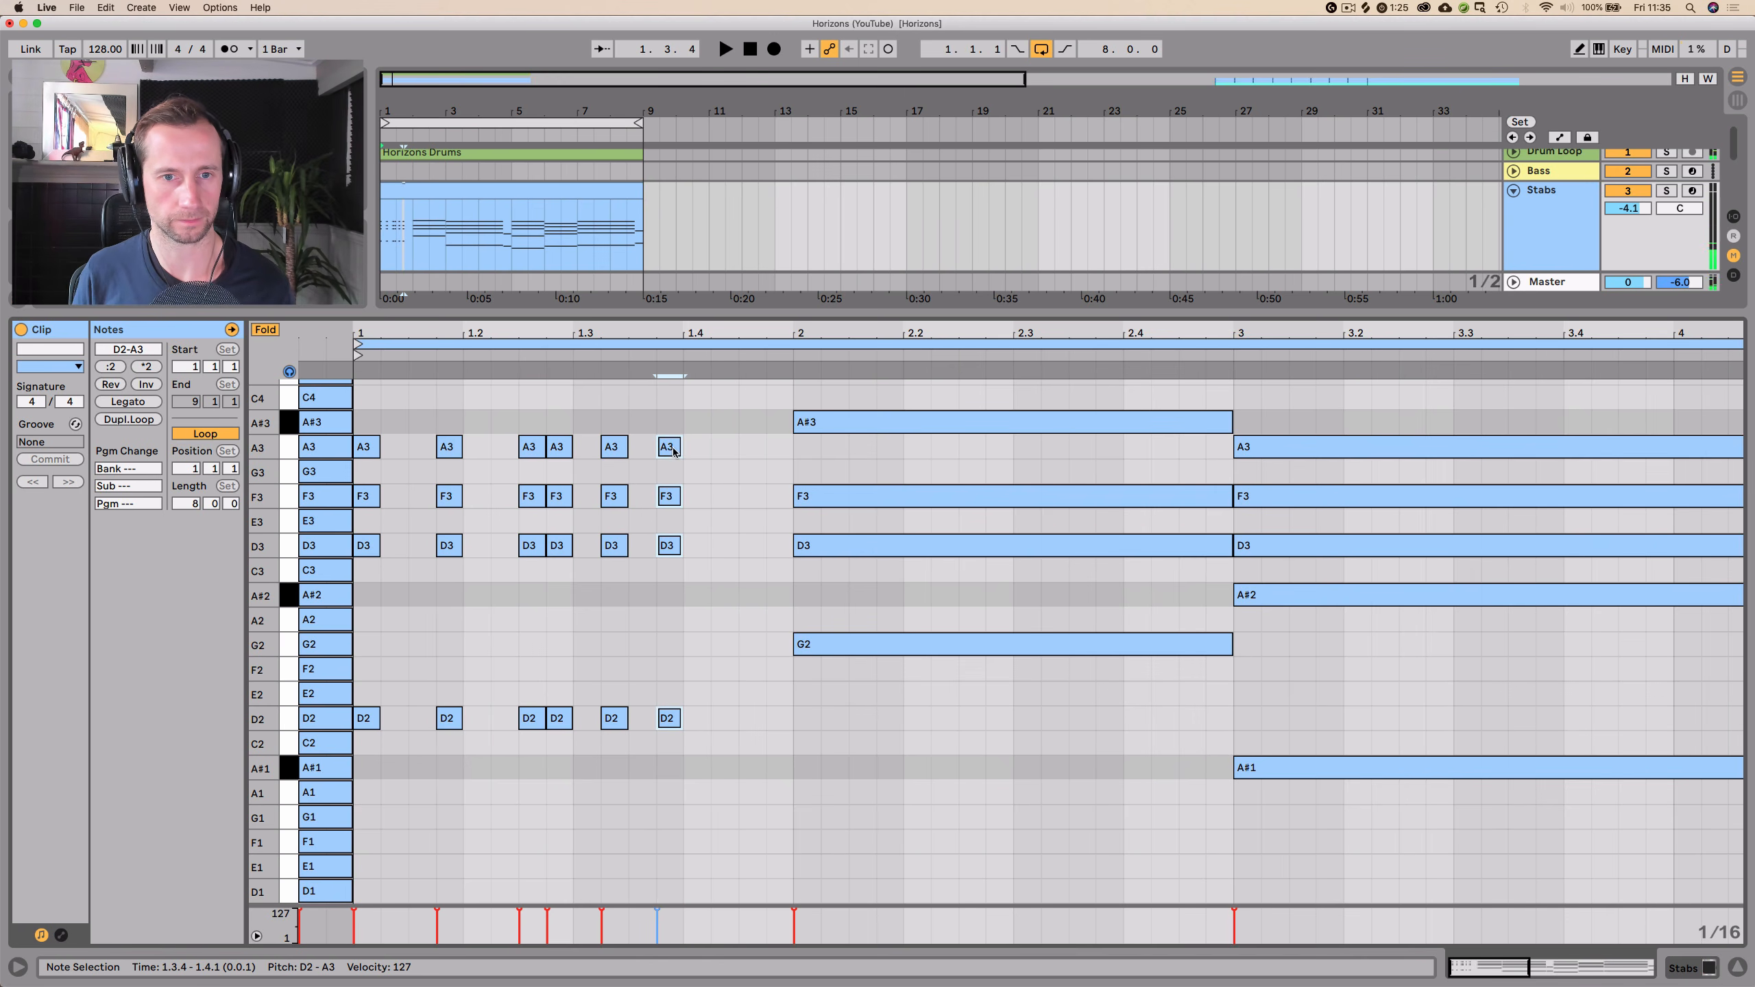
{"action": "left_click_drag", "start_coordinate": [663, 450], "coordinate": [718, 453], "text": "alt"}
{"action": "key", "text": "space"}
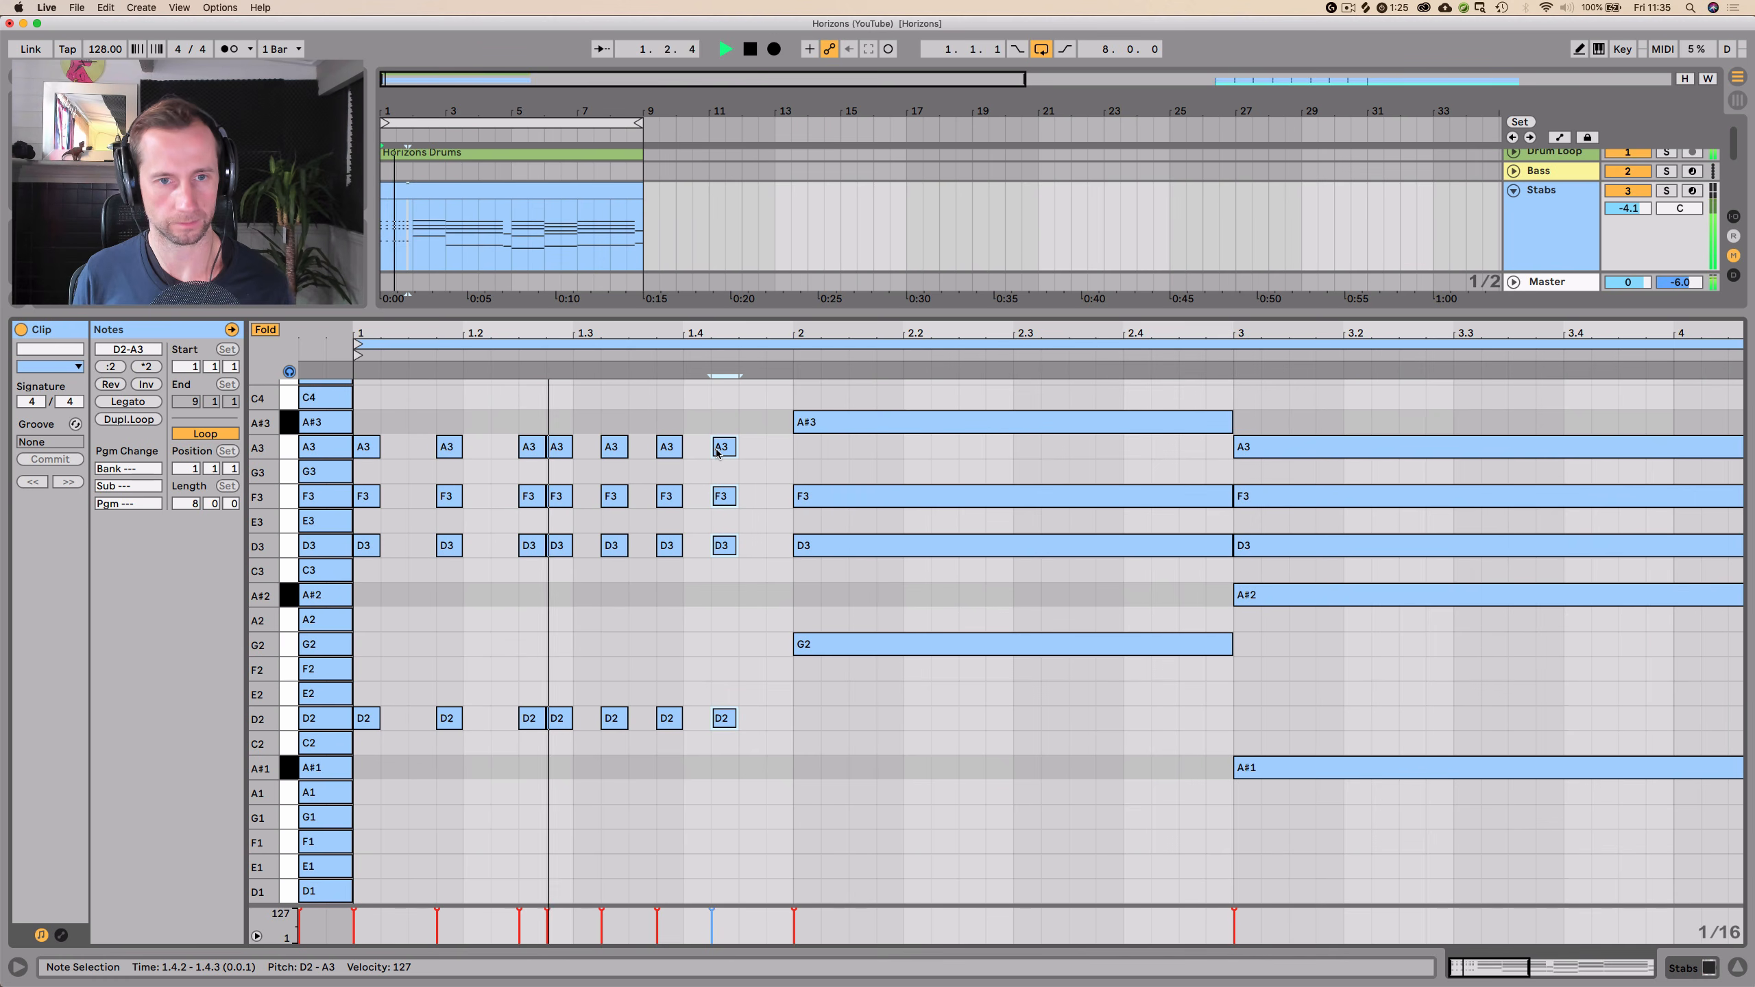
- Try the last stab chord at 1.4.3, return it to 1.4.2, and play the Stabs track soloed
{"action": "key", "text": "Right"}
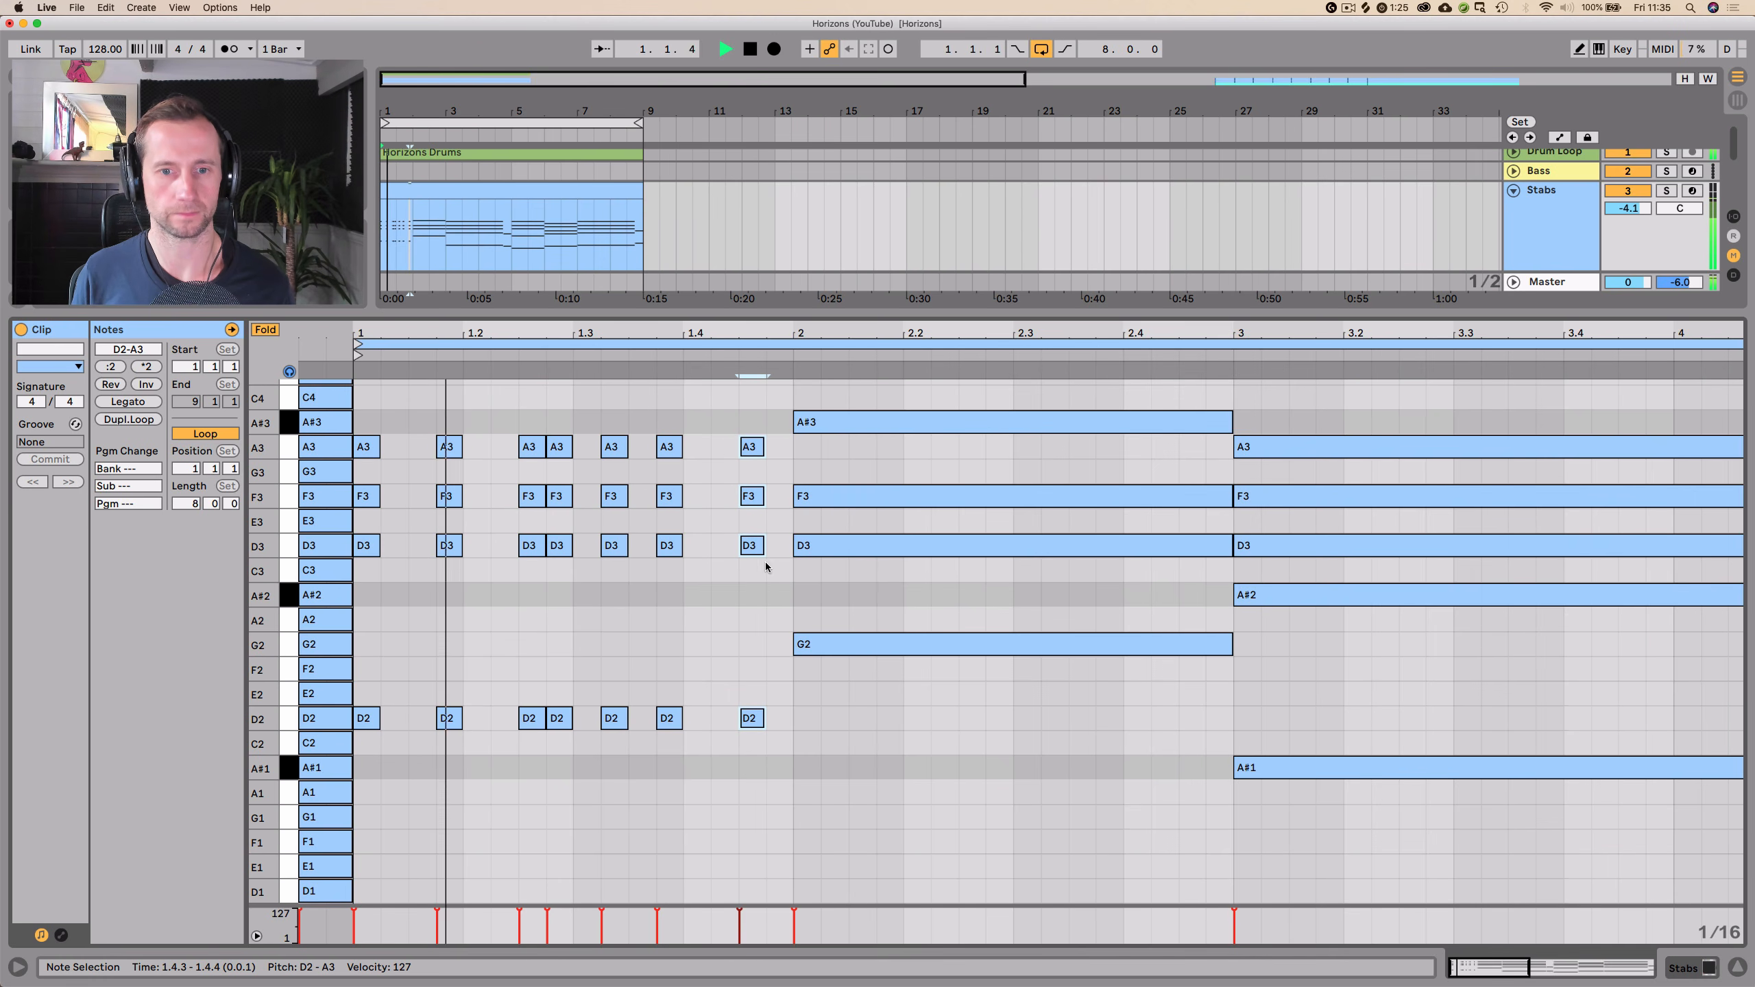
{"action": "key", "text": "Left"}
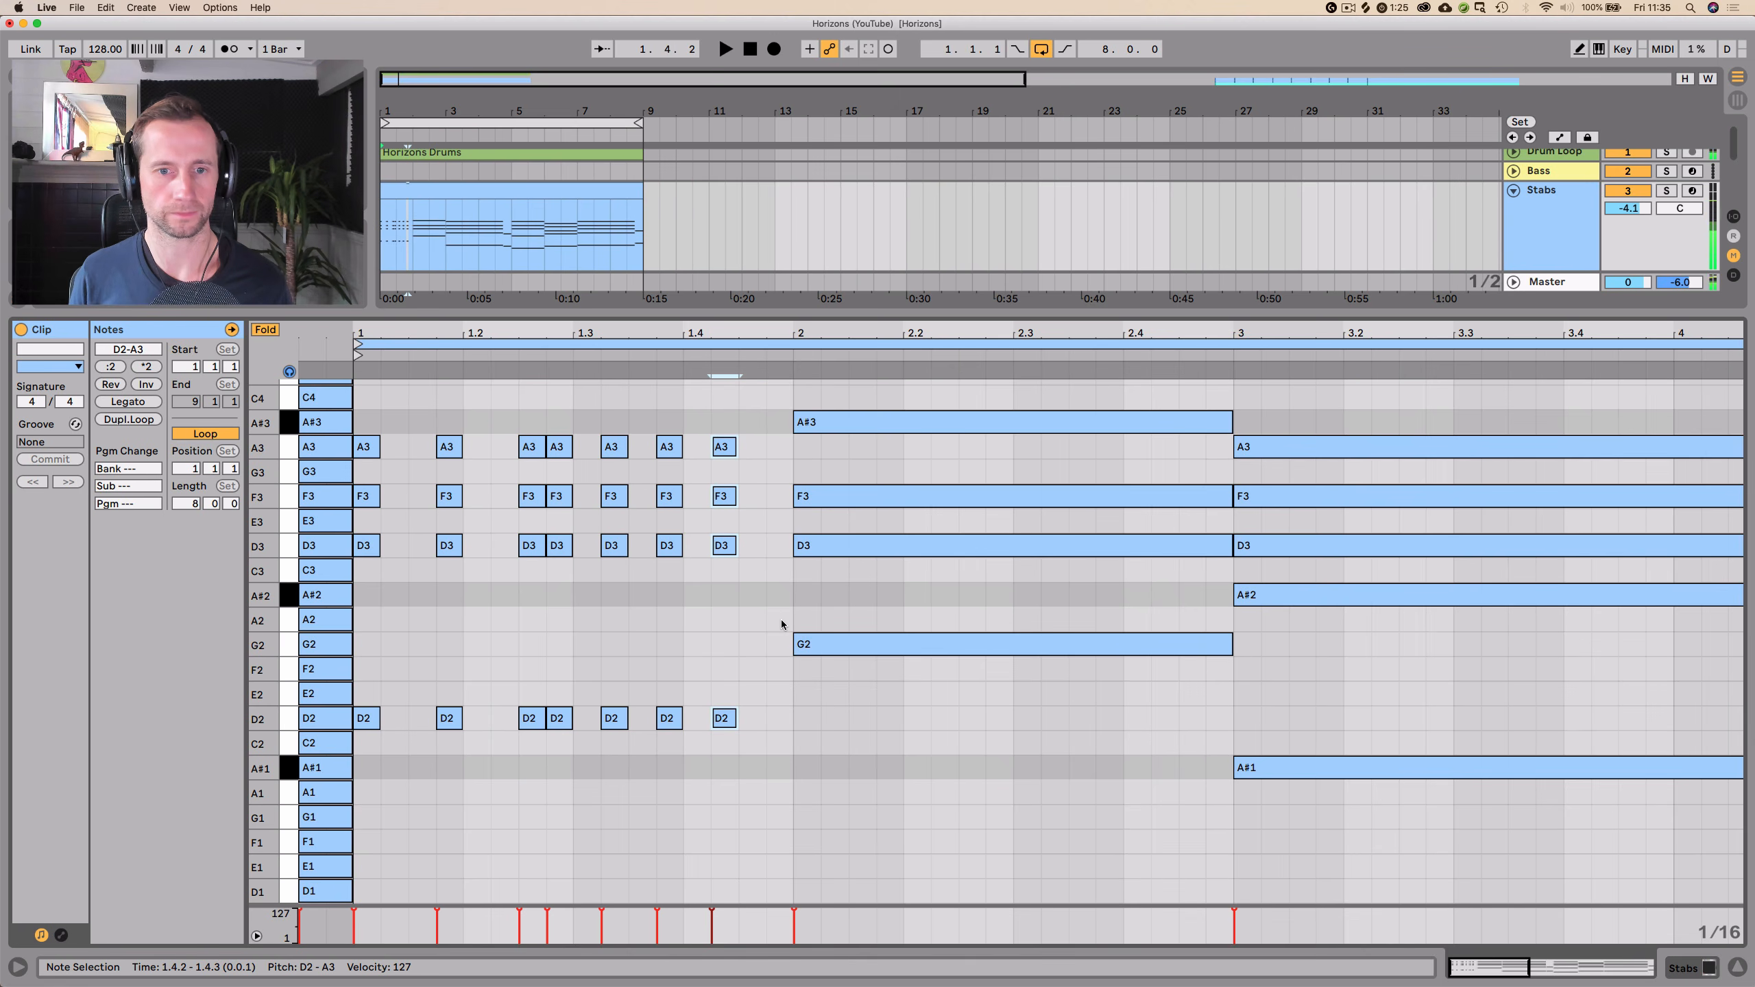
{"action": "key", "text": "space"}
{"action": "left_click", "coordinate": [1663, 191]}
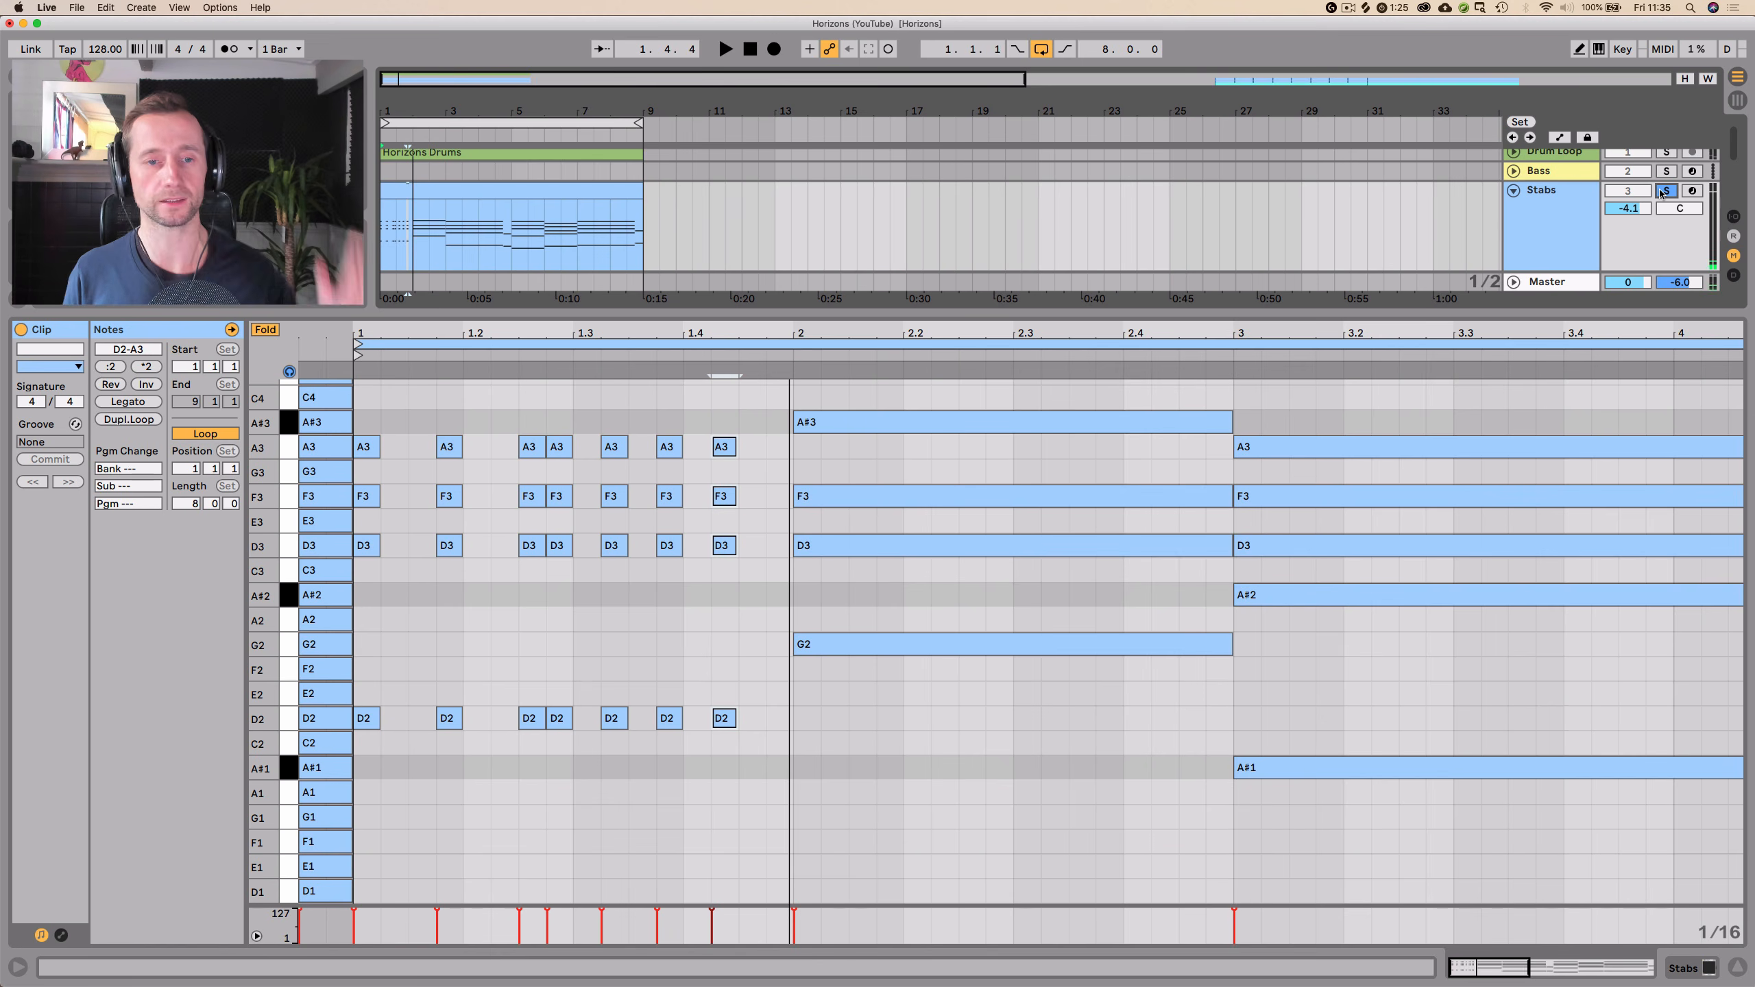
- Replace the sustained chord in bar 2 with the bar 1 stab rhythm, transposing the copied bass notes up to G2
{"action": "key", "text": "space"}
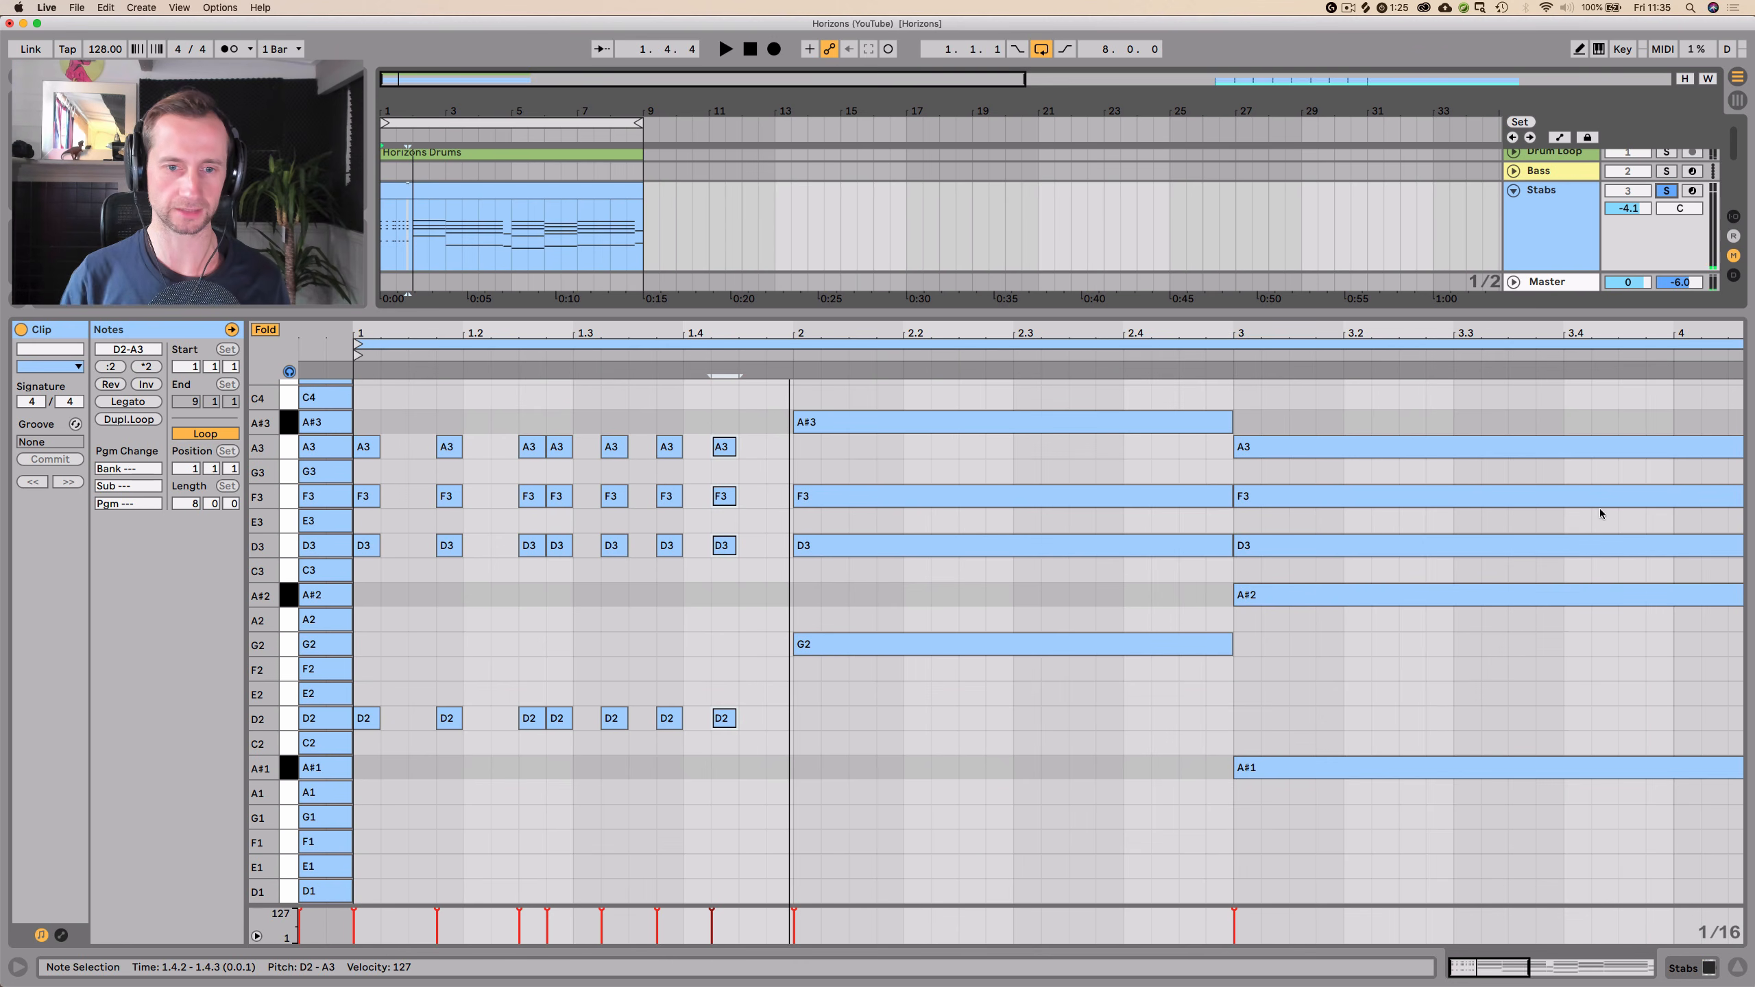
{"action": "scroll", "coordinate": [883, 767], "scroll_direction": "up", "scroll_amount": 1}
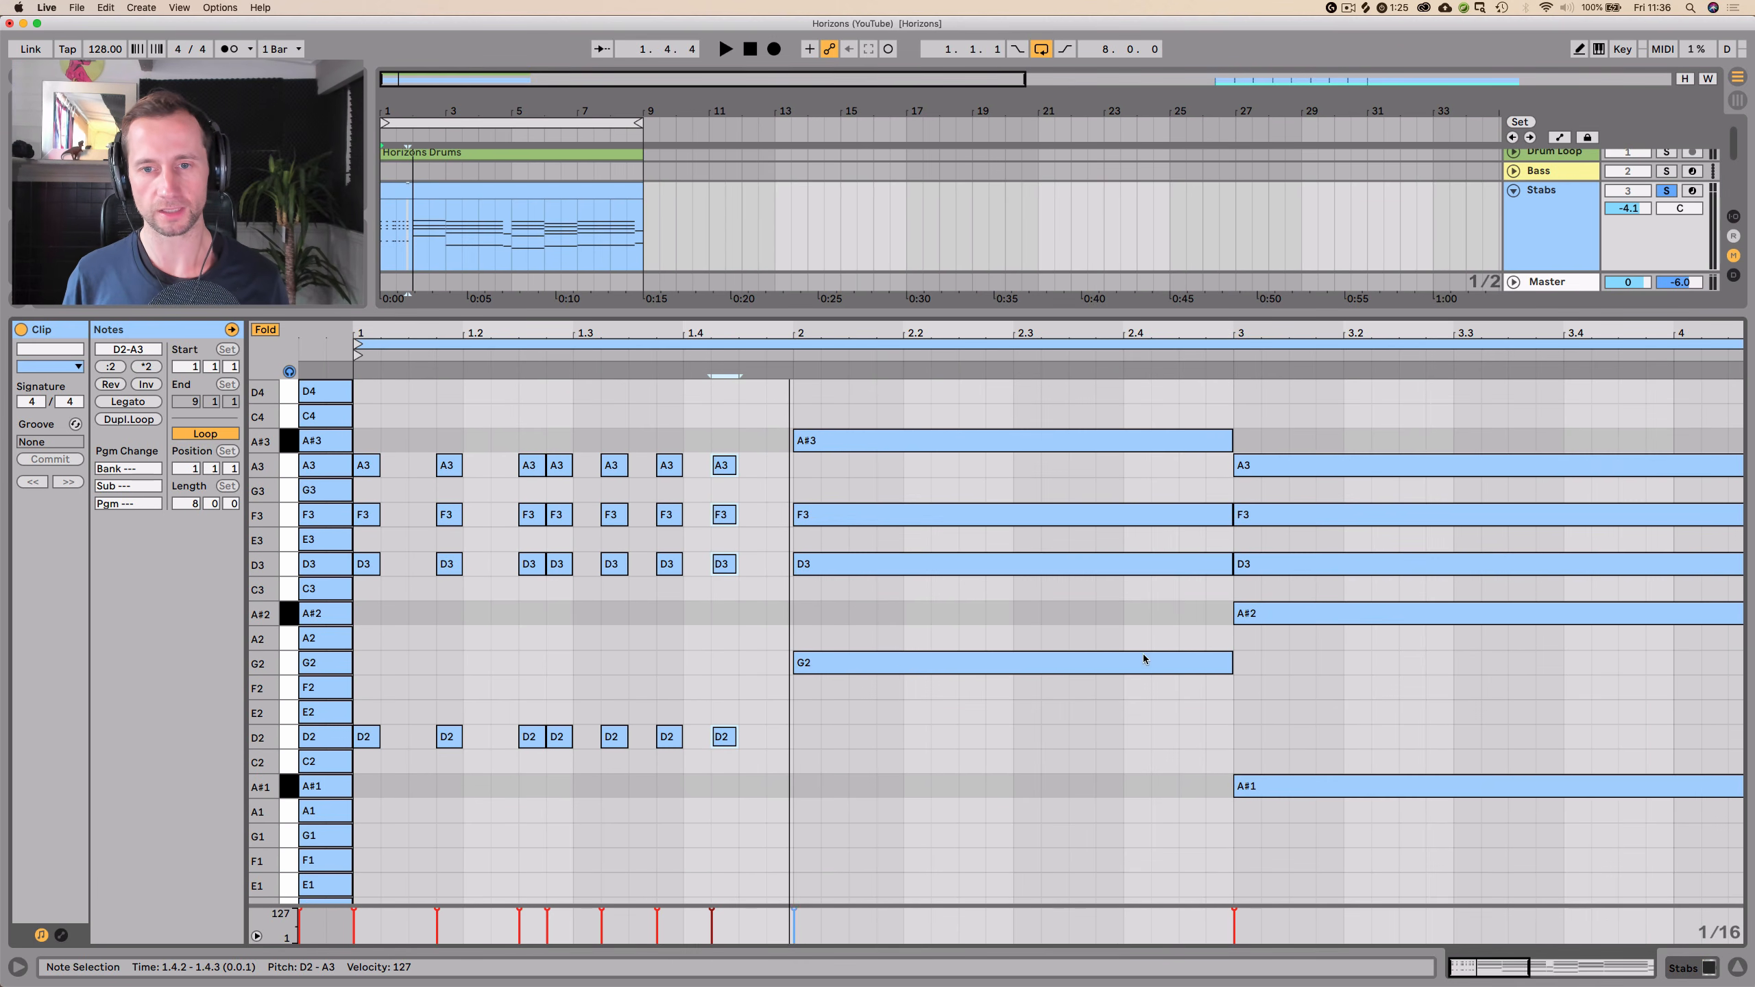
{"action": "left_click_drag", "start_coordinate": [868, 334], "coordinate": [868, 280]}
{"action": "scroll", "coordinate": [541, 536], "scroll_direction": "down", "scroll_amount": 1}
{"action": "scroll", "coordinate": [544, 542], "scroll_direction": "up", "scroll_amount": 1}
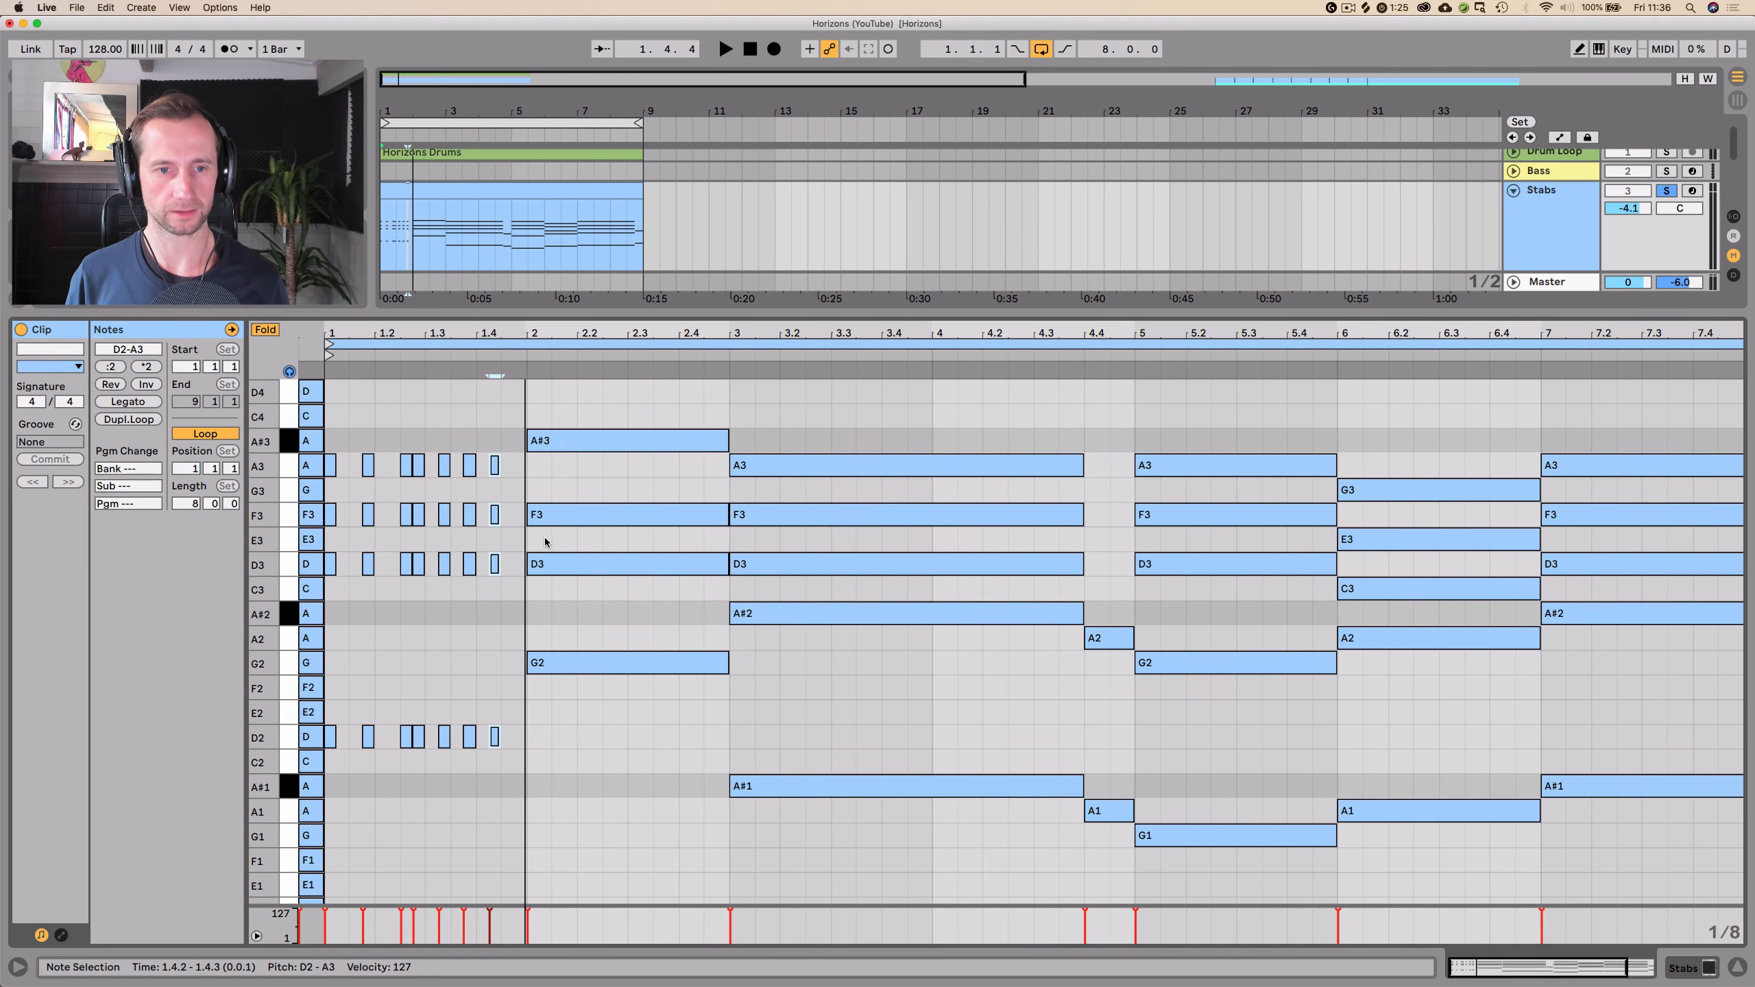
{"action": "left_click", "coordinate": [627, 695]}
{"action": "left_click_drag", "start_coordinate": [562, 737], "coordinate": [701, 756]}
{"action": "key", "text": "Delete"}
{"action": "key", "text": "super+v"}
{"action": "key", "text": "Up"}
{"action": "key", "text": "Up"}
{"action": "key", "text": "Up"}
- Replace the sustained notes in bars 3 and 4 with the stab rhythm, and move the A2 note at the end of bar 4 slightly later
{"action": "key", "text": "Delete"}
{"action": "key", "text": "super+v"}
{"action": "left_click", "coordinate": [1115, 765]}
{"action": "key", "text": "space"}
{"action": "left_click_drag", "start_coordinate": [1086, 638], "coordinate": [1099, 638]}
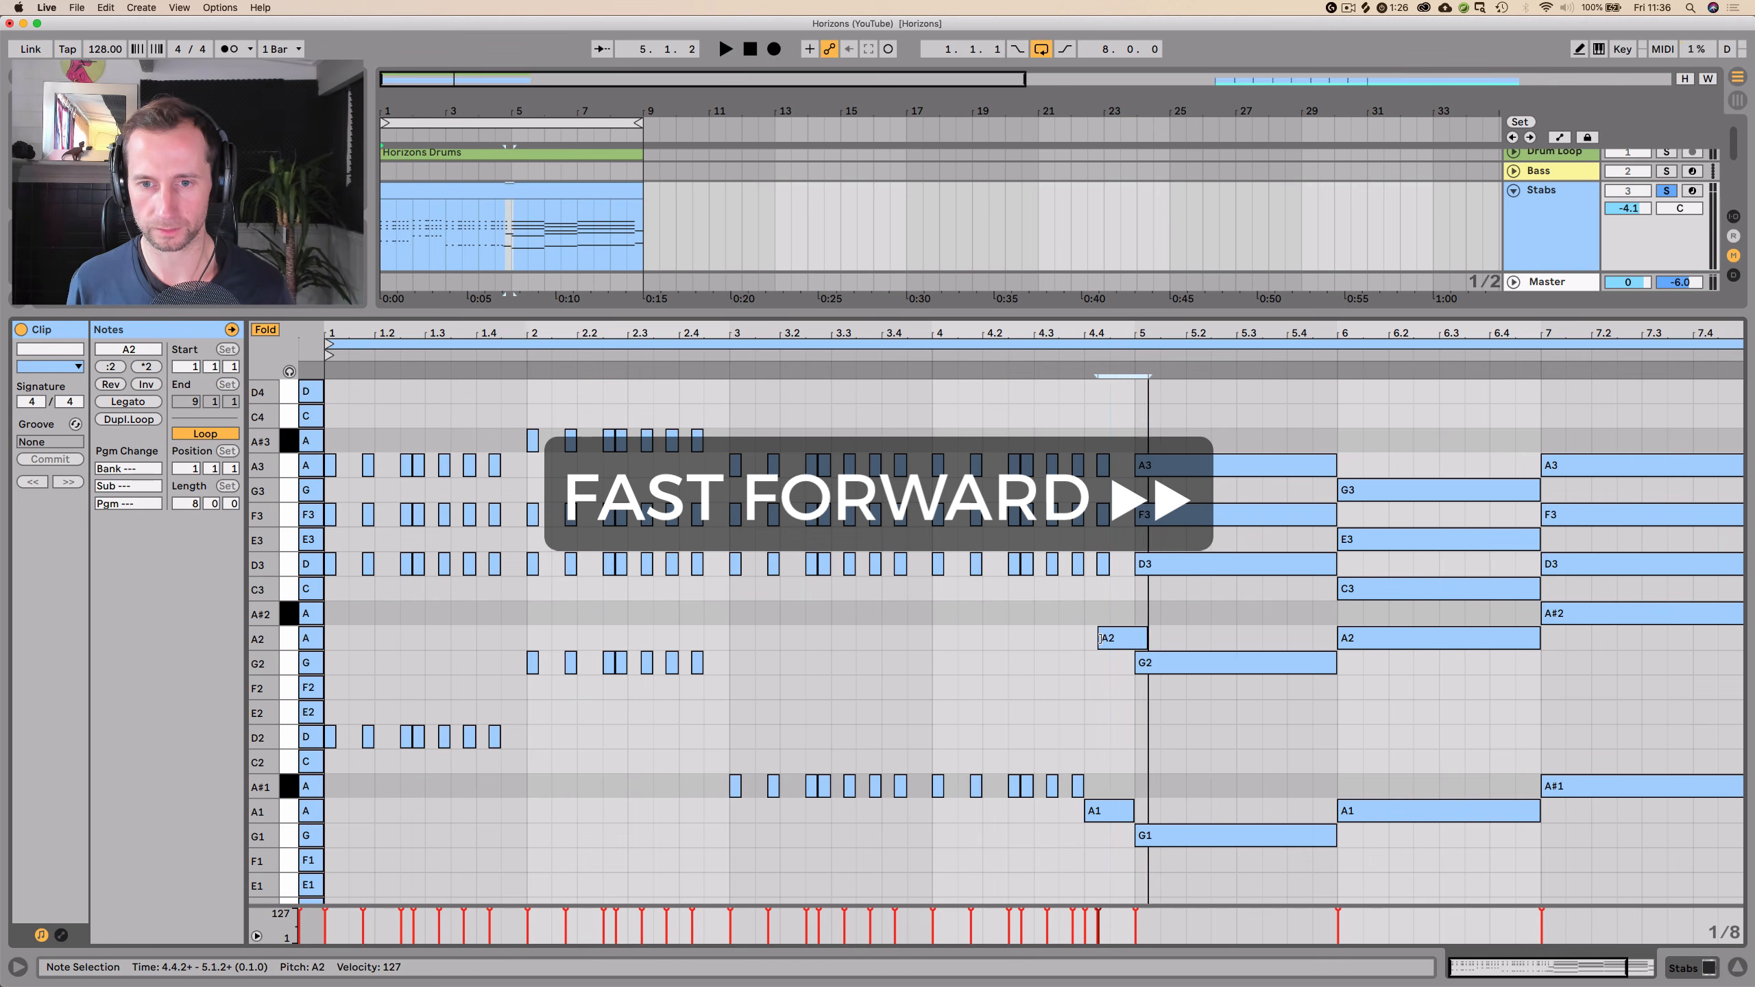
- Paste the stab rhythm past bar 4 and transpose the copied notes down to fit the chord there
{"action": "key", "text": "super+v"}
{"action": "left_click", "coordinate": [1021, 705]}
{"action": "left_click_drag", "start_coordinate": [1031, 705], "coordinate": [1197, 753]}
{"action": "key", "text": "Down"}
{"action": "key", "text": "Down"}
{"action": "key", "text": "Down"}
{"action": "key", "text": "Down"}
{"action": "key", "text": "Down"}
{"action": "key", "text": "Down"}
{"action": "key", "text": "Down"}
- Complete the stab rhythm to the end of the eight-bar clip, transposing copied notes and deleting leftover sustained ones
{"action": "left_click", "coordinate": [1715, 809]}
{"action": "key", "text": "Up"}
{"action": "key", "text": "Up"}
{"action": "left_click_drag", "start_coordinate": [1205, 414], "coordinate": [1377, 584]}
{"action": "key", "text": "Down"}
{"action": "key", "text": "space"}
{"action": "left_click_drag", "start_coordinate": [1624, 423], "coordinate": [1727, 462]}
{"action": "key", "text": "Up"}
{"action": "key", "text": "Up"}
{"action": "left_click", "coordinate": [1715, 628]}
{"action": "key", "text": "Delete"}
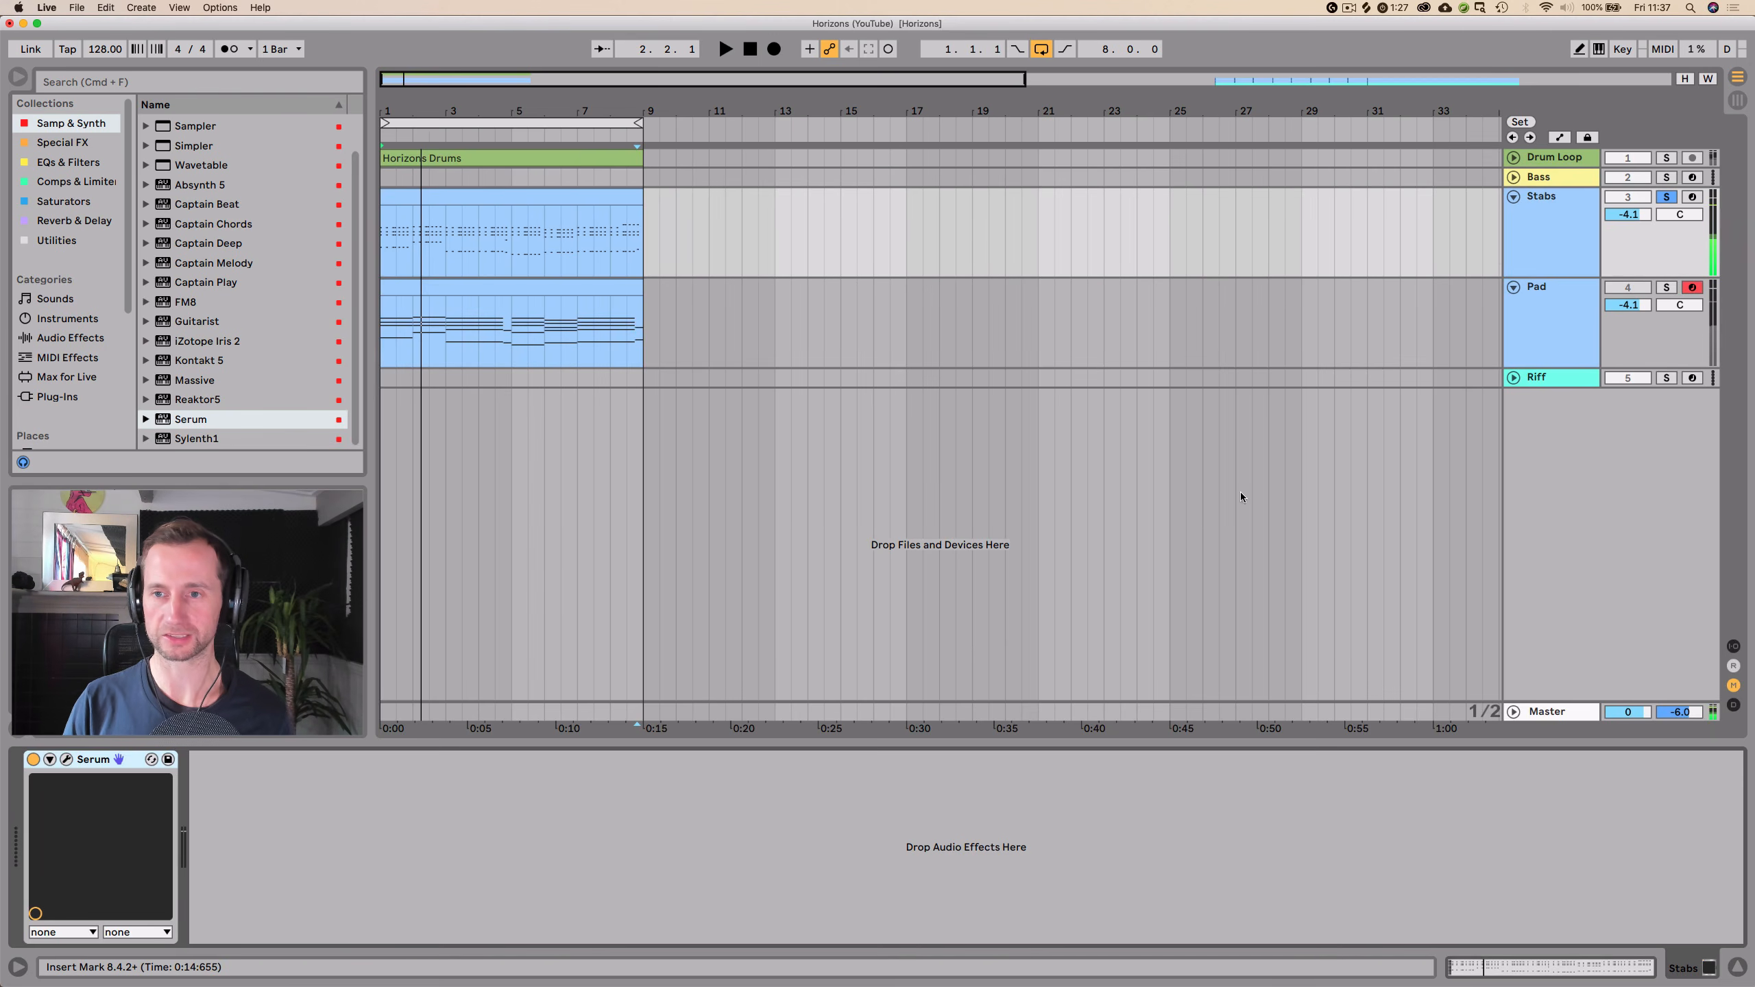
- Open Serum on the Stabs track and load the KEY - Brass Power preset from the Synth category
{"action": "left_click", "coordinate": [743, 648]}
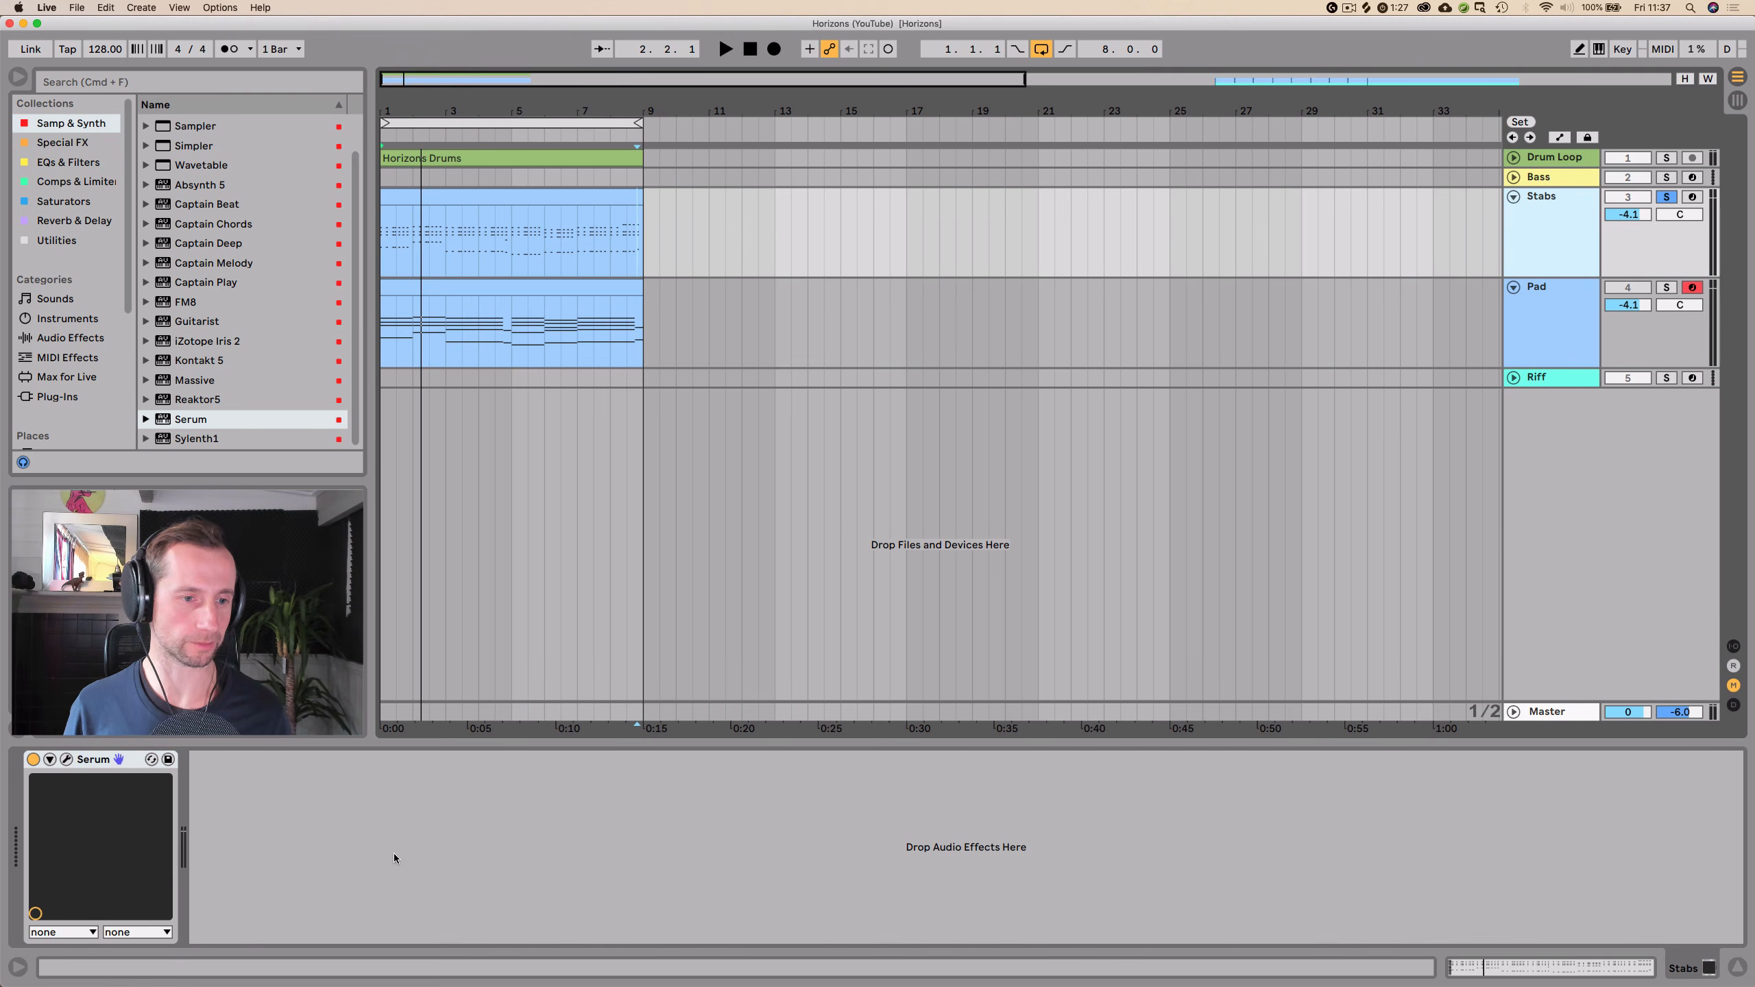
{"action": "left_click", "coordinate": [67, 759]}
{"action": "left_click", "coordinate": [1186, 277]}
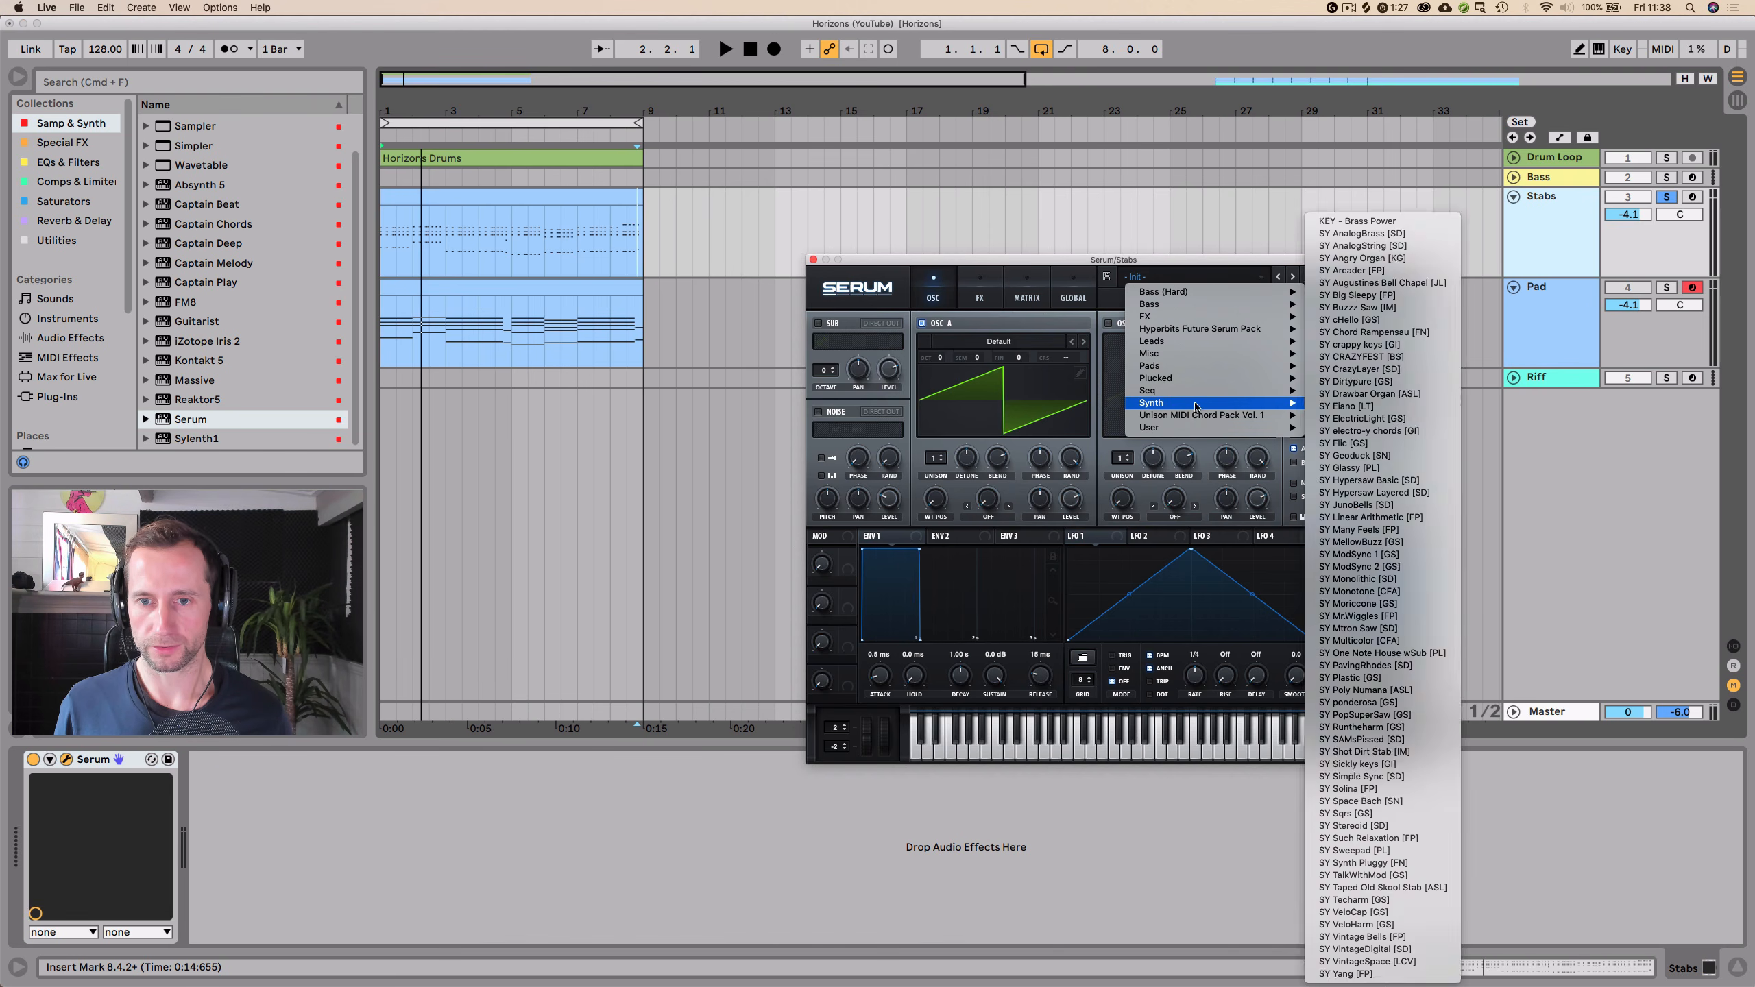
{"action": "mouse_move", "coordinate": [1246, 411]}
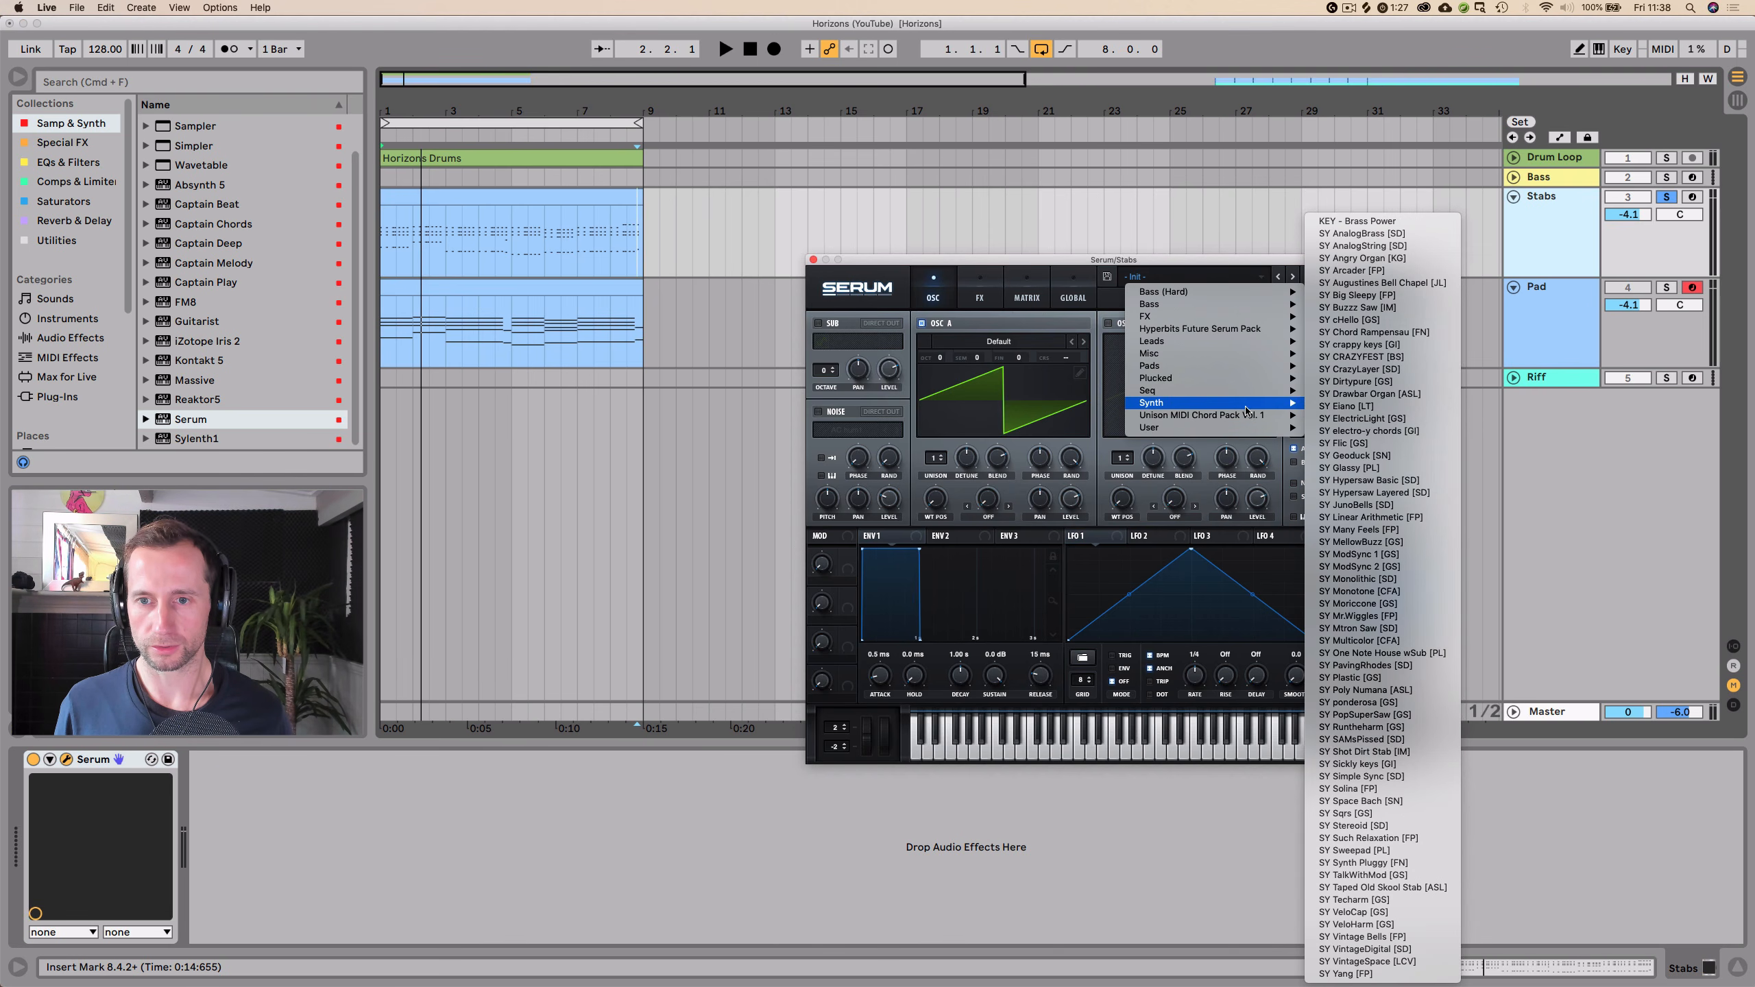
{"action": "left_click", "coordinate": [1363, 222]}
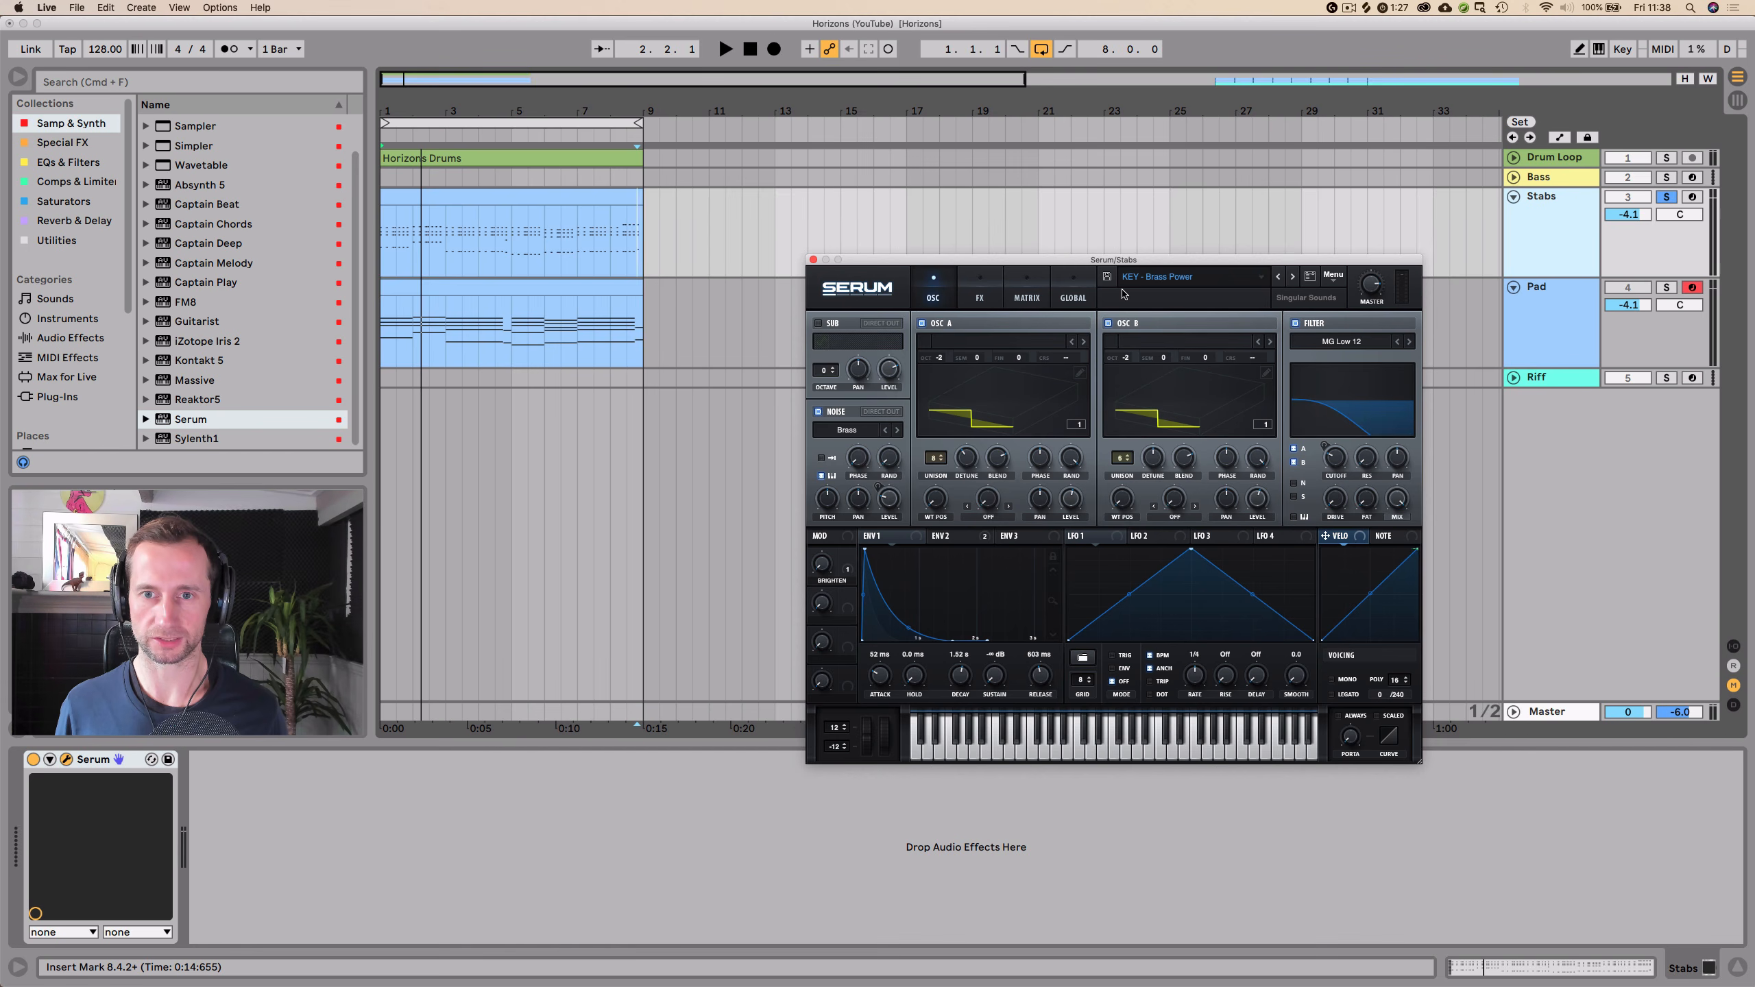
{"action": "left_click_drag", "start_coordinate": [1268, 261], "coordinate": [1208, 223]}
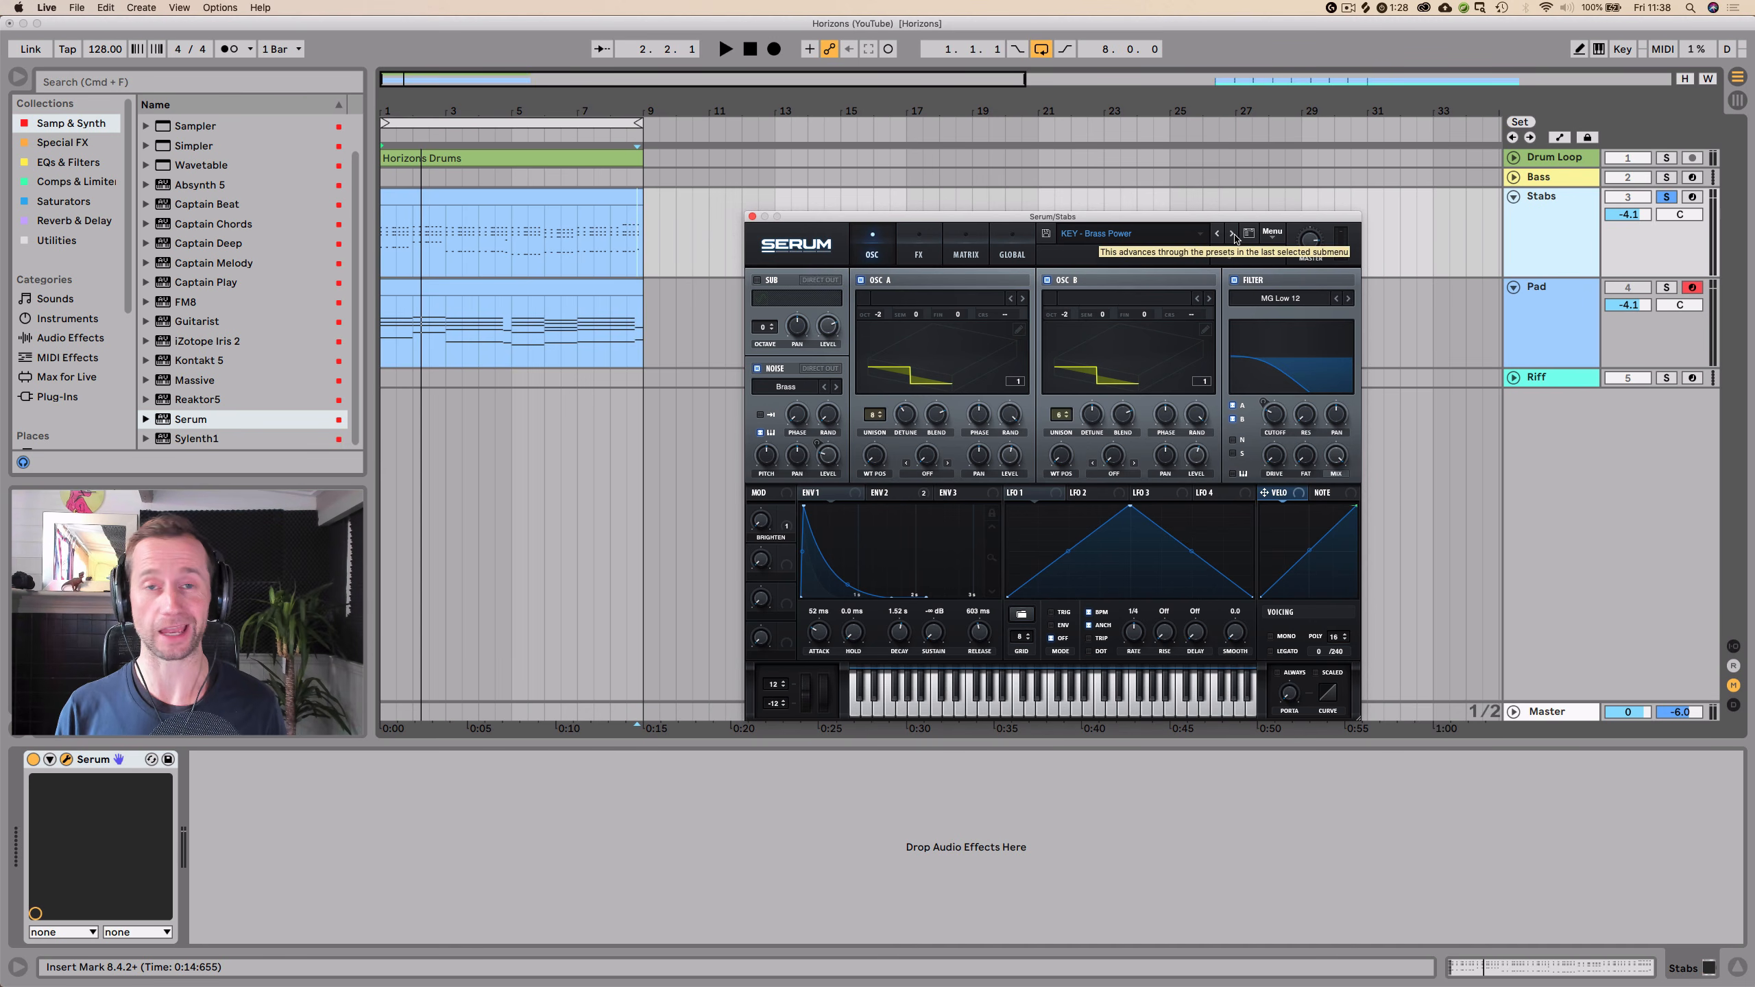
- Play the stabs while auditioning successive Synth presets, settle on SY Eiano [LT], and close Serum
{"action": "key", "text": "space"}
{"action": "left_click", "coordinate": [1235, 236]}
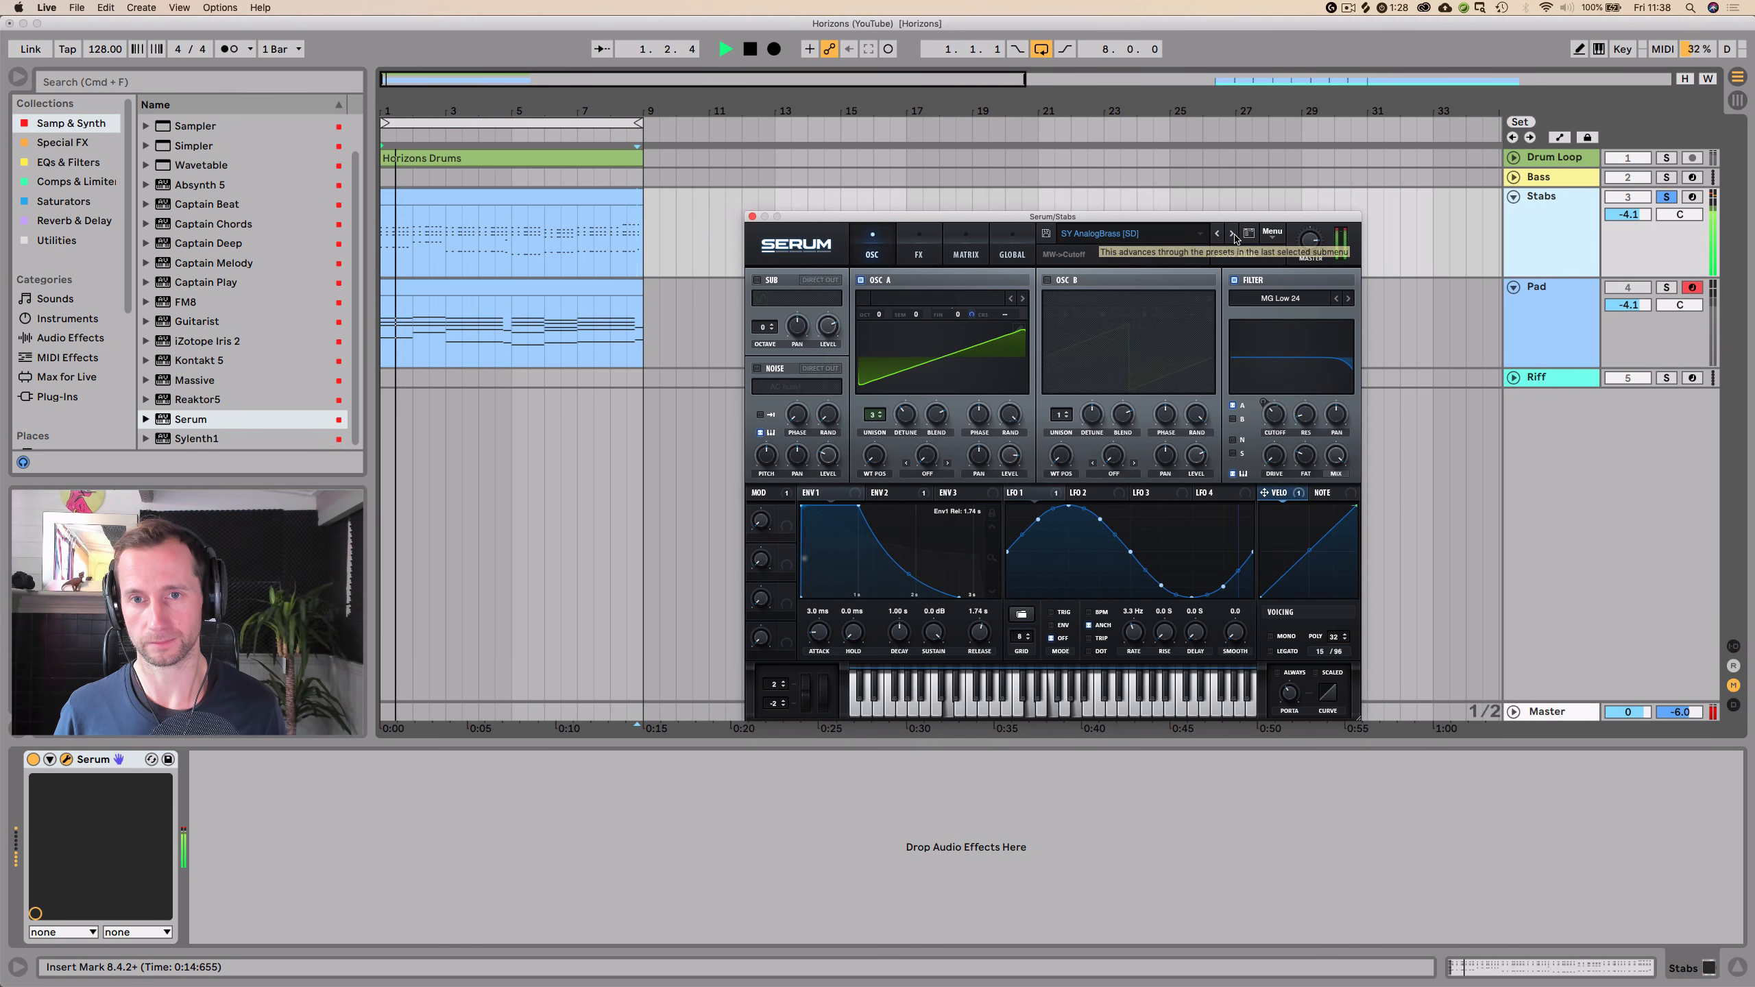
{"action": "left_click", "coordinate": [1235, 235]}
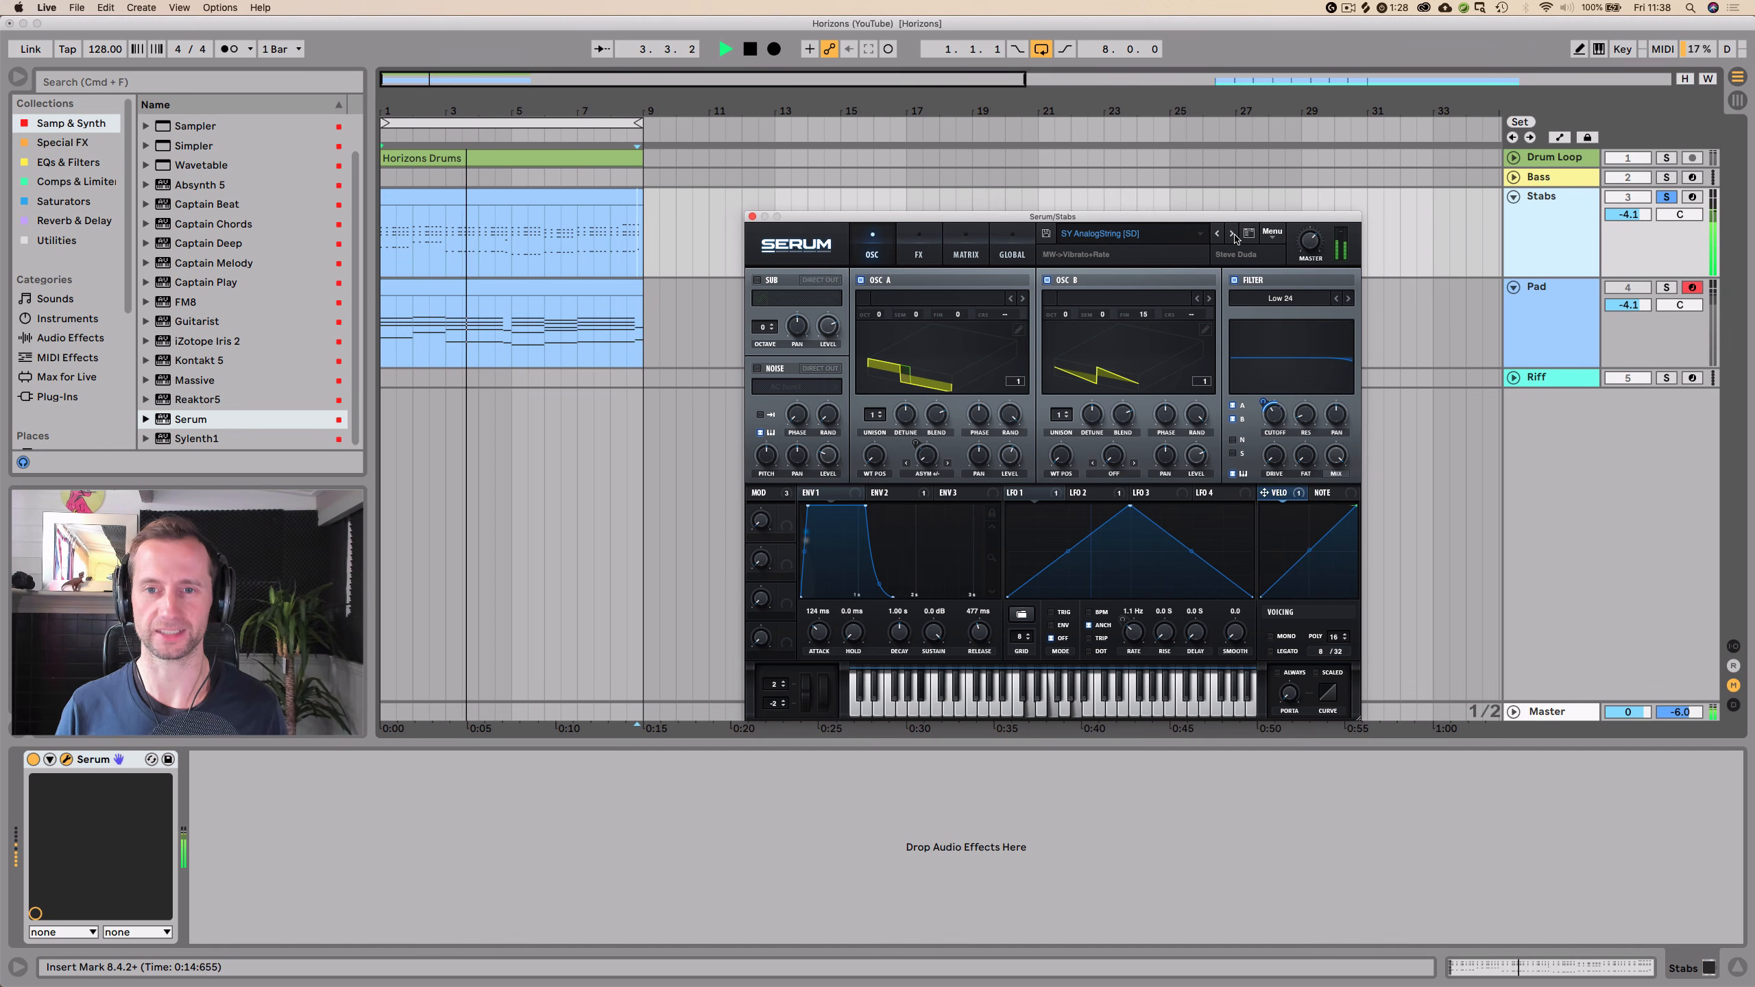
{"action": "left_click", "coordinate": [1235, 236]}
{"action": "left_click", "coordinate": [1235, 235]}
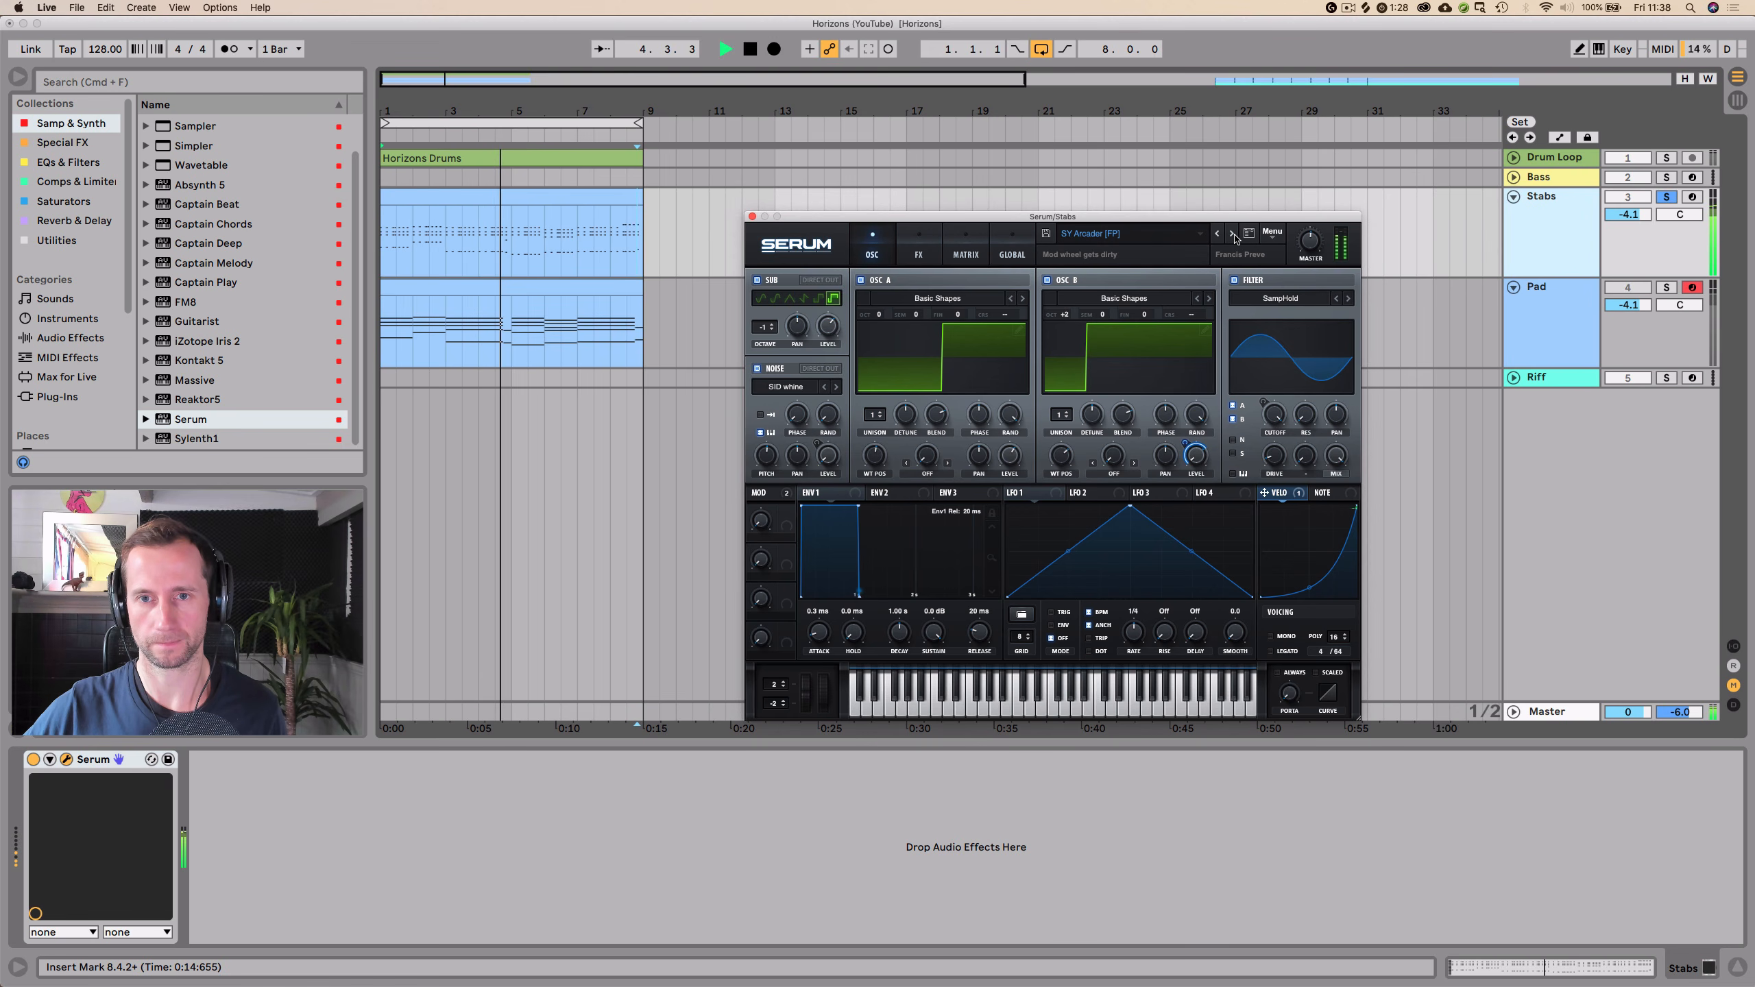
{"action": "left_click", "coordinate": [1235, 235]}
{"action": "left_click", "coordinate": [1235, 235]}
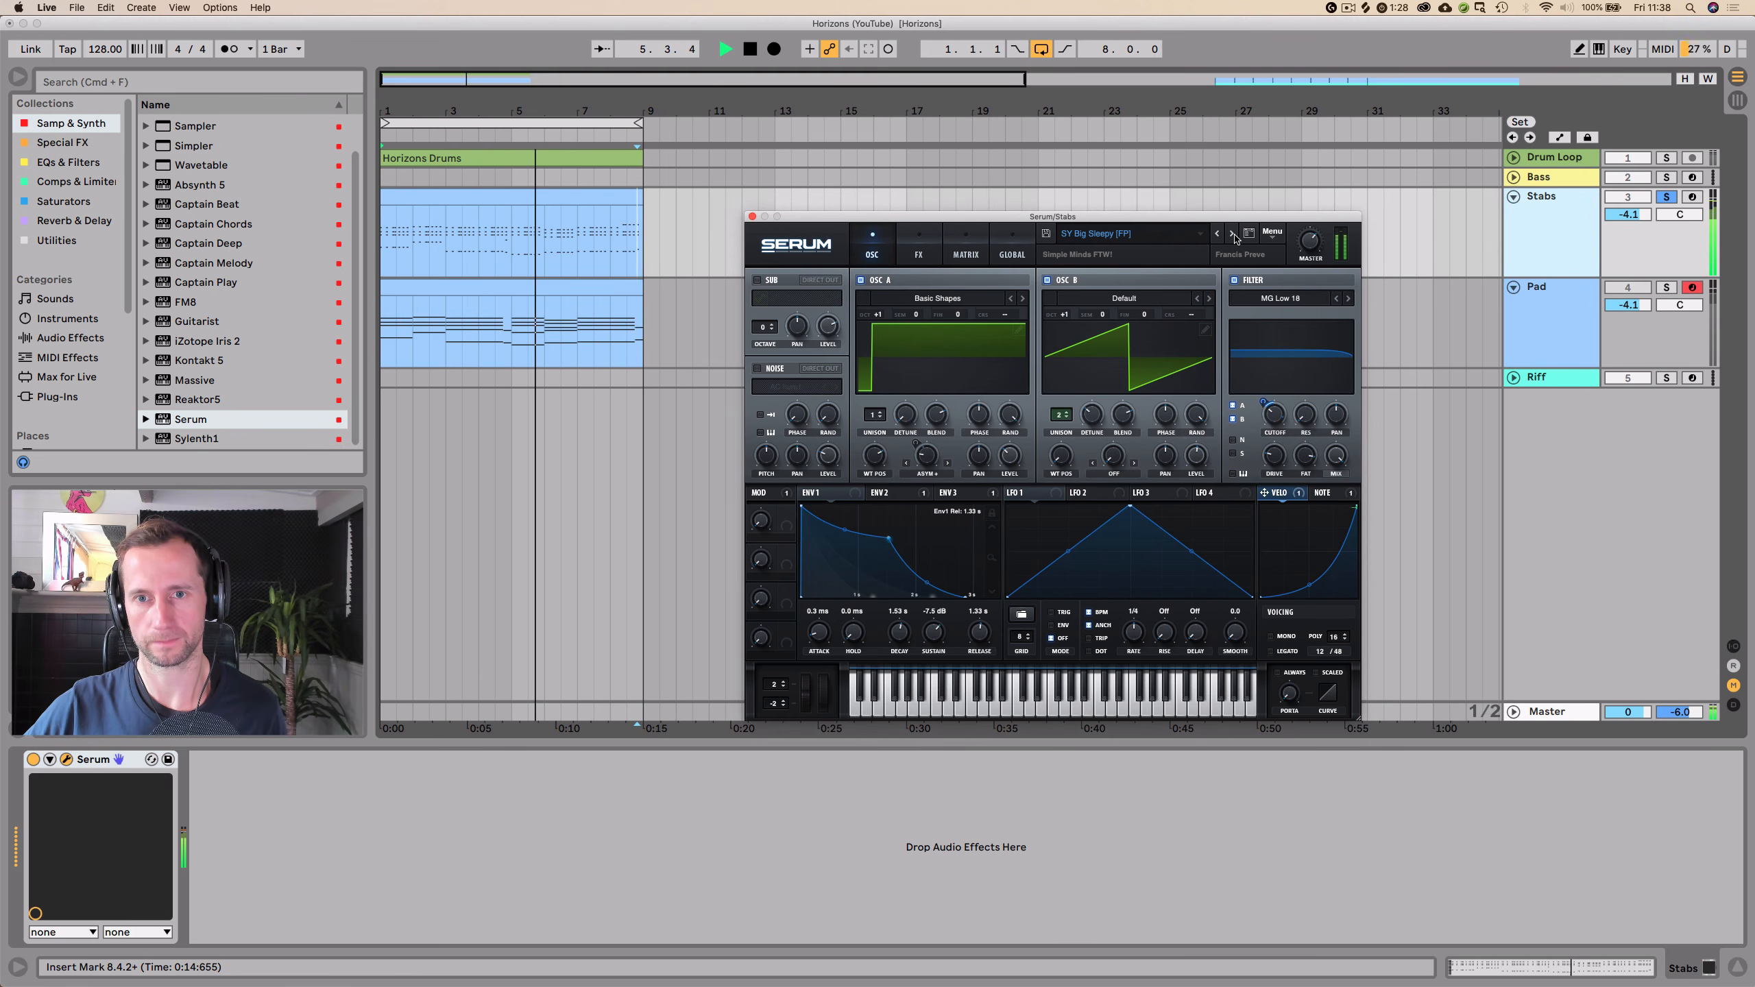
{"action": "left_click", "coordinate": [1235, 235]}
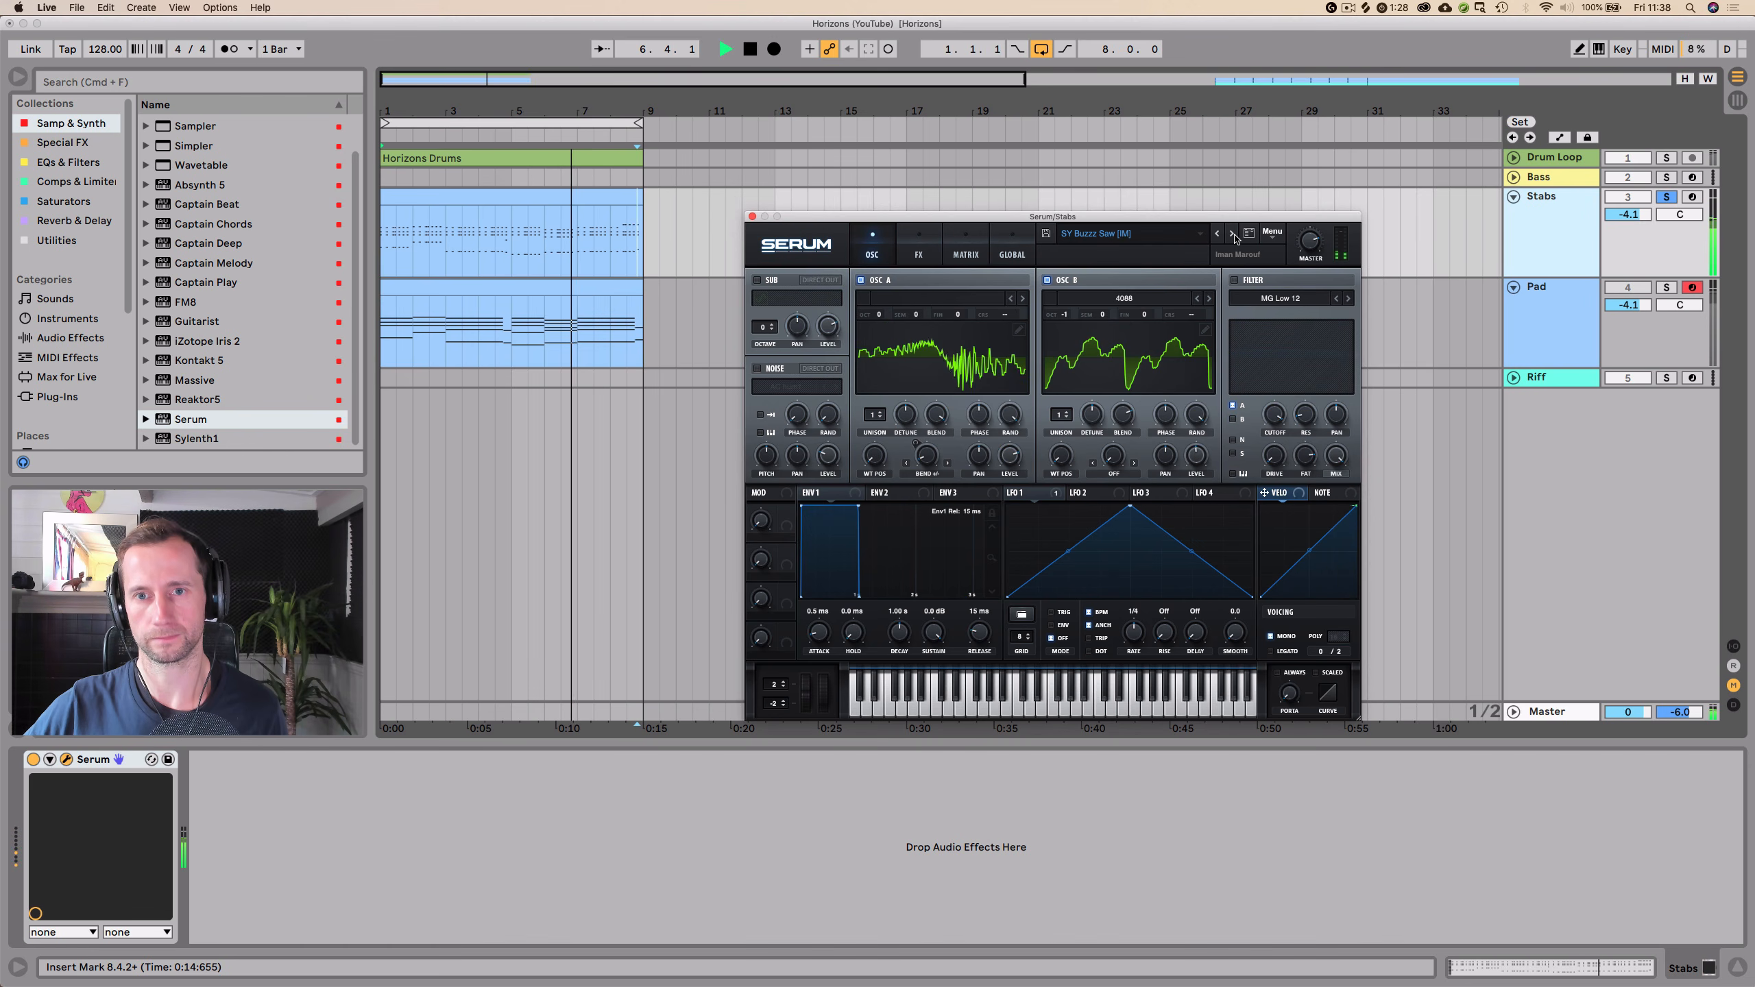
{"action": "left_click", "coordinate": [1234, 235]}
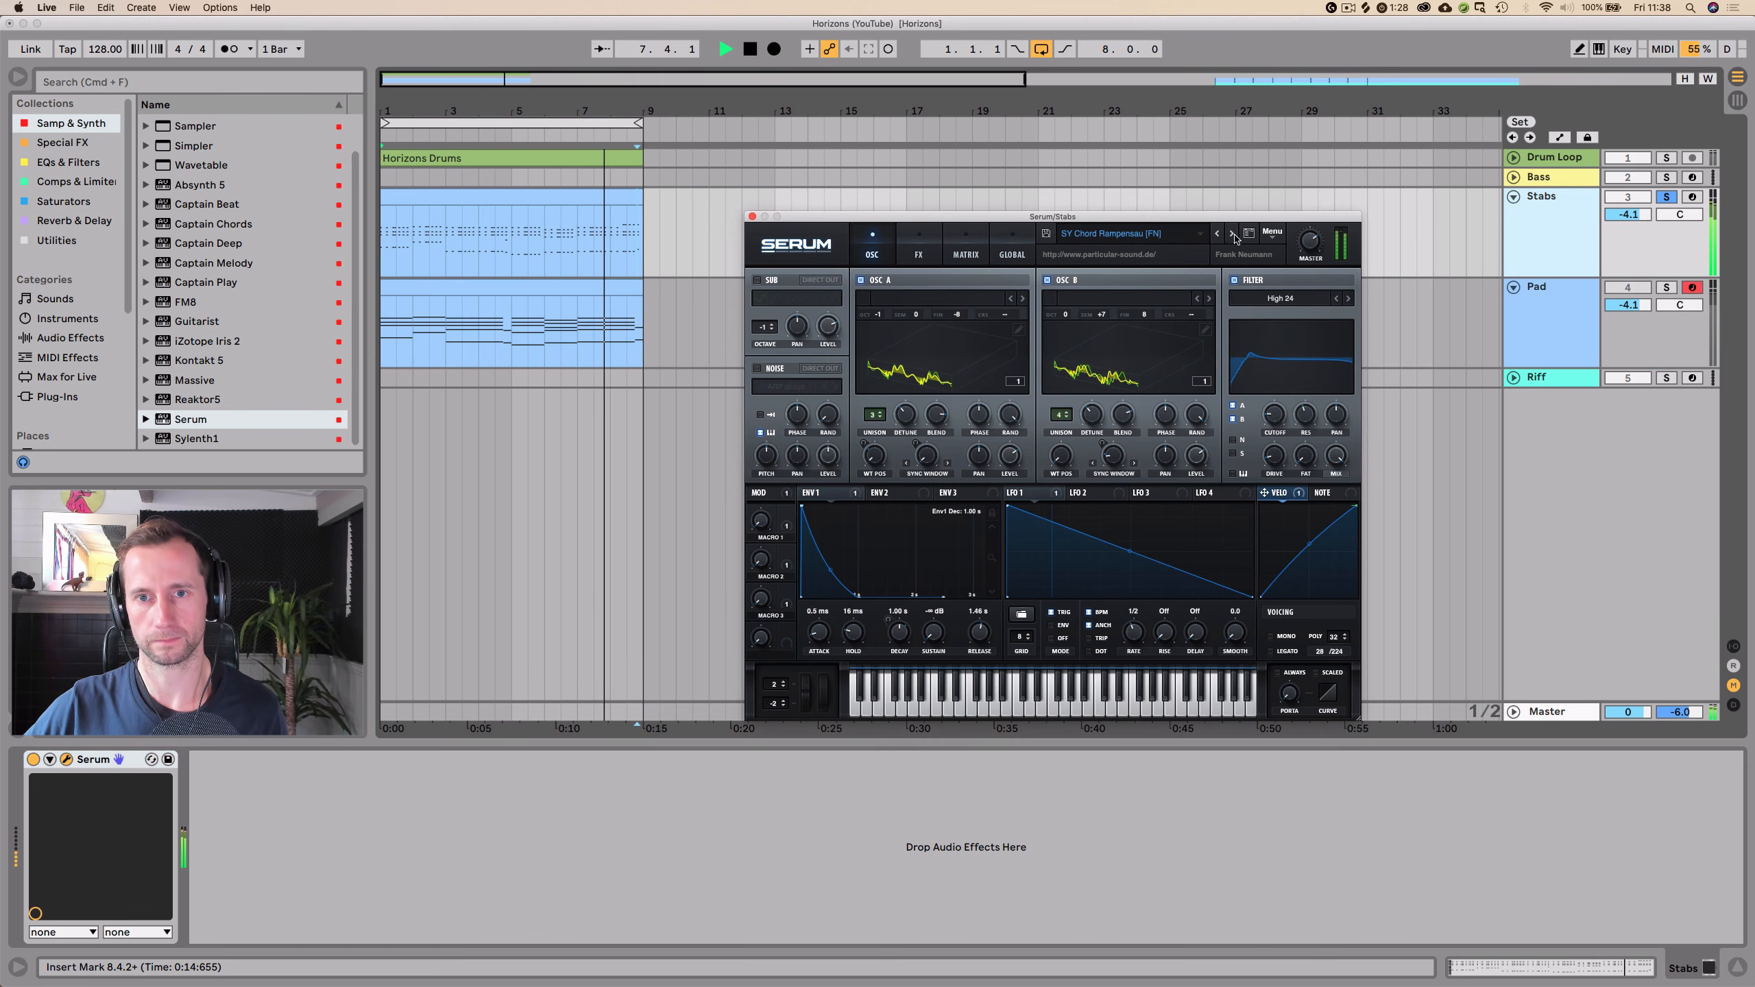
{"action": "left_click", "coordinate": [1235, 235]}
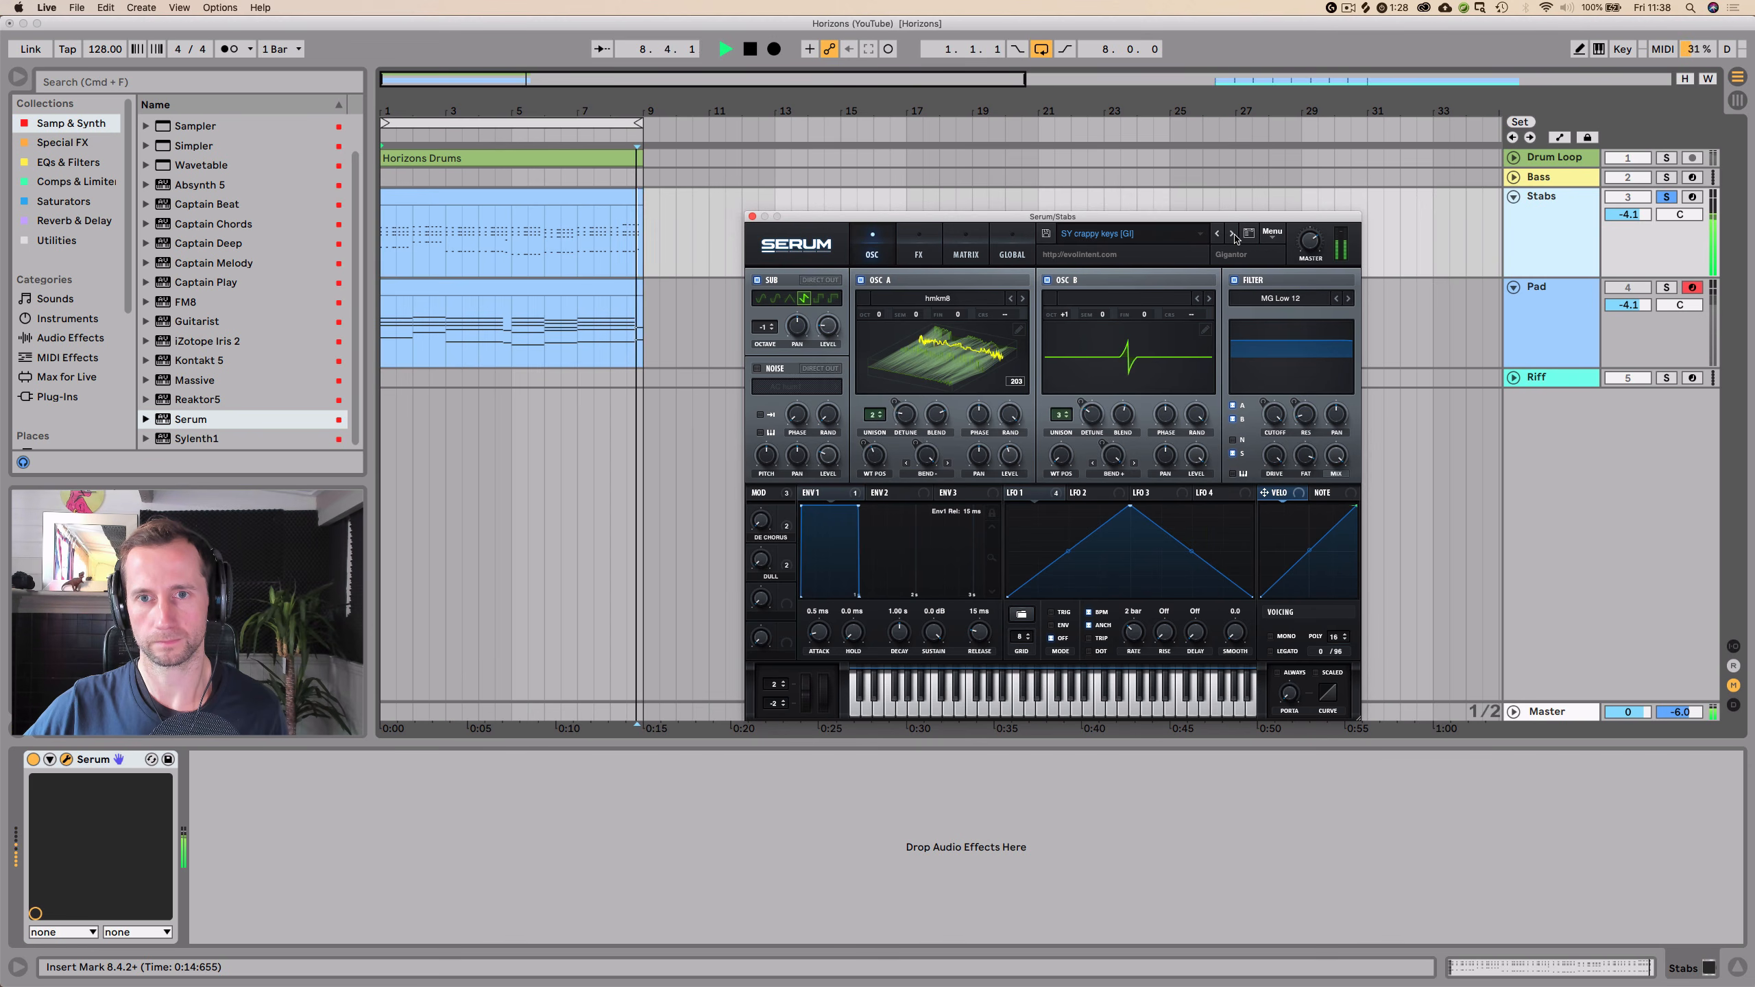
{"action": "left_click", "coordinate": [1235, 235]}
{"action": "left_click", "coordinate": [1233, 235]}
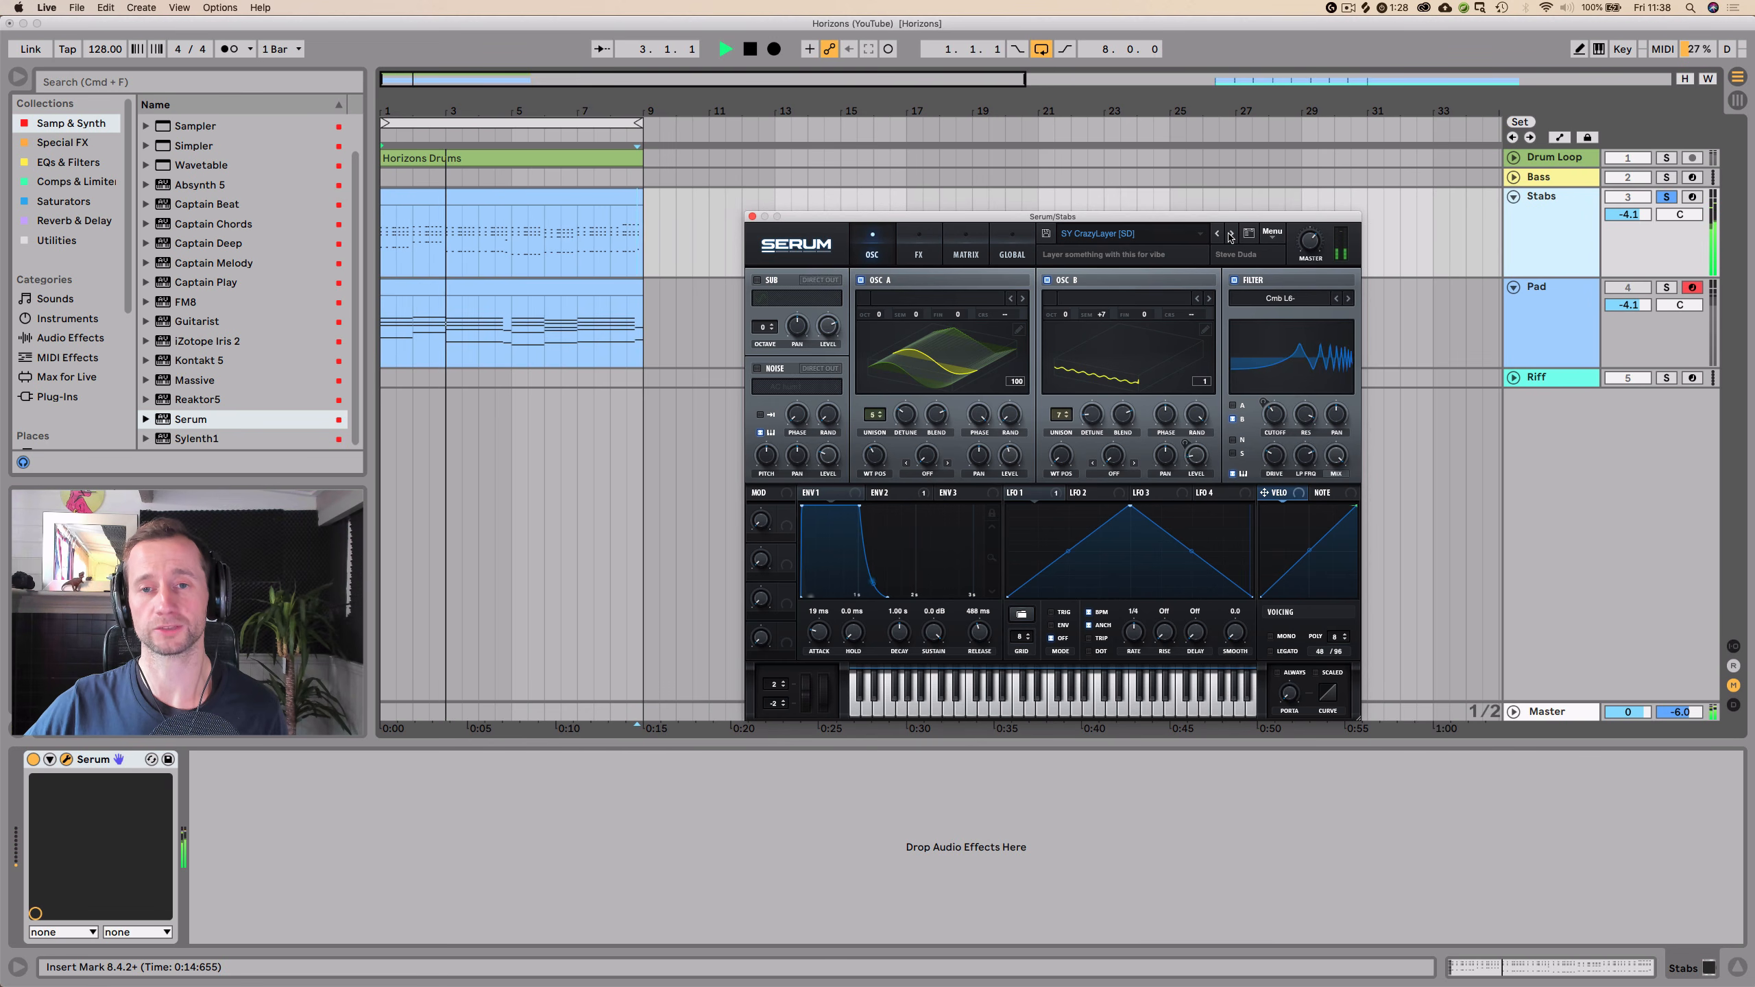
{"action": "left_click", "coordinate": [1231, 235]}
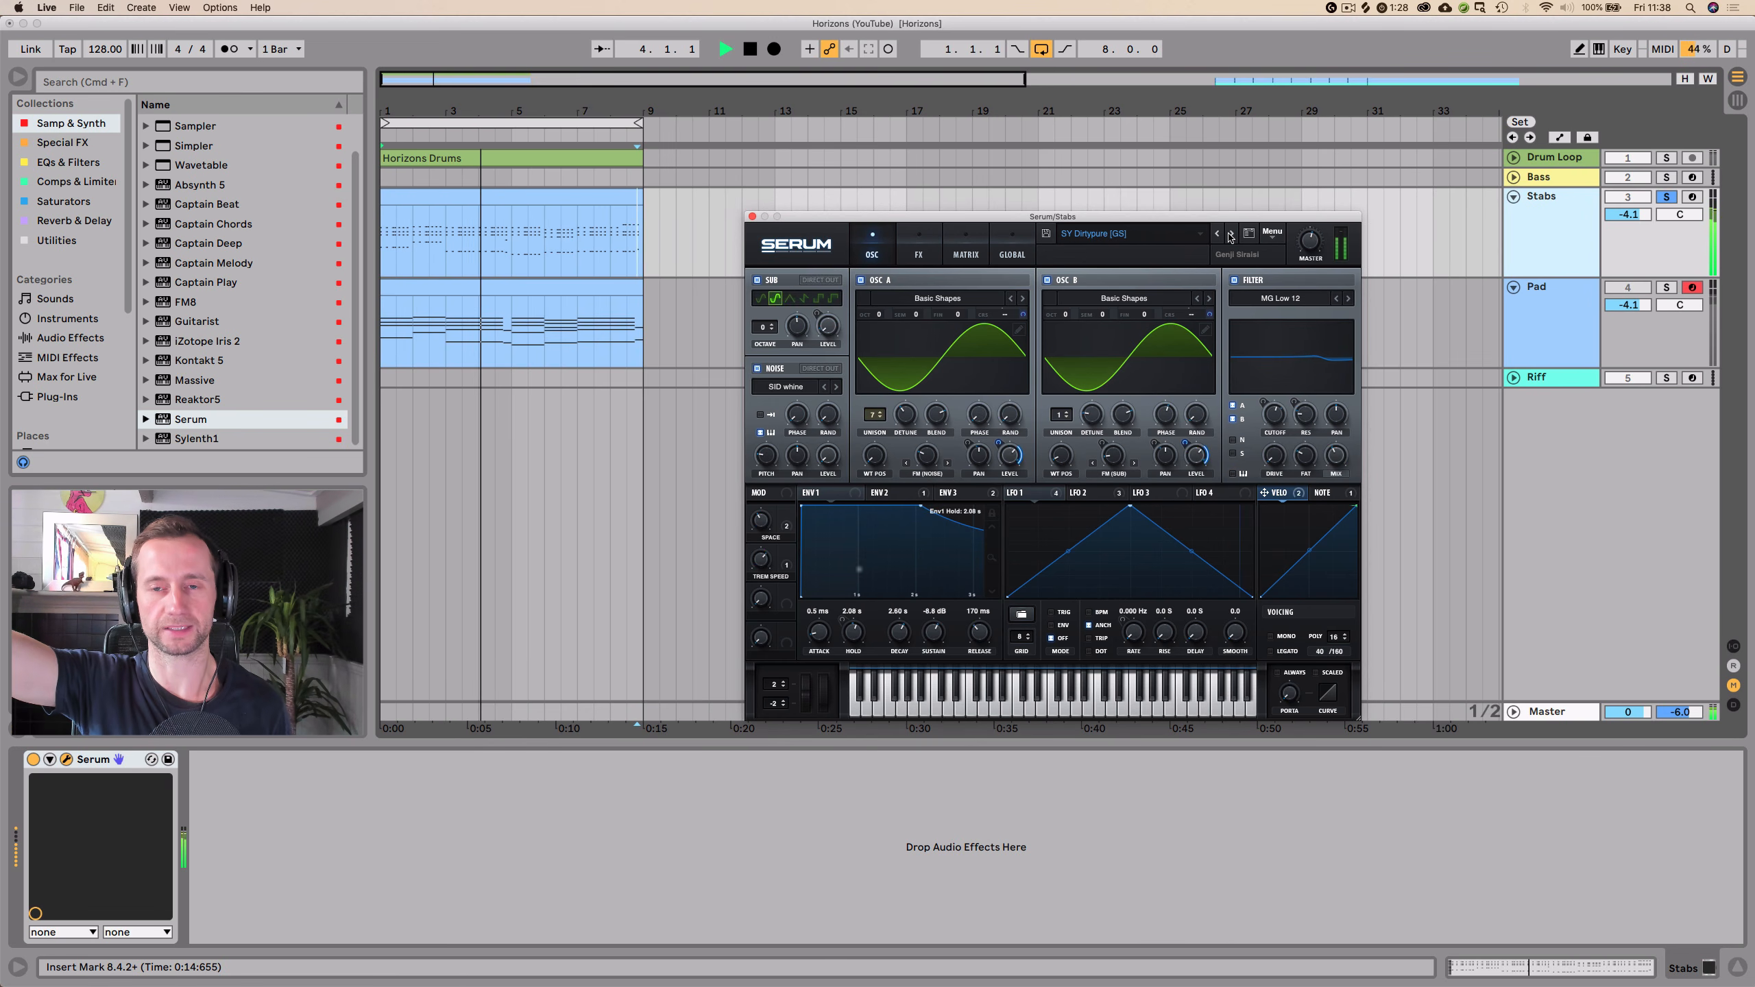
{"action": "left_click", "coordinate": [1231, 236]}
{"action": "left_click", "coordinate": [1231, 235]}
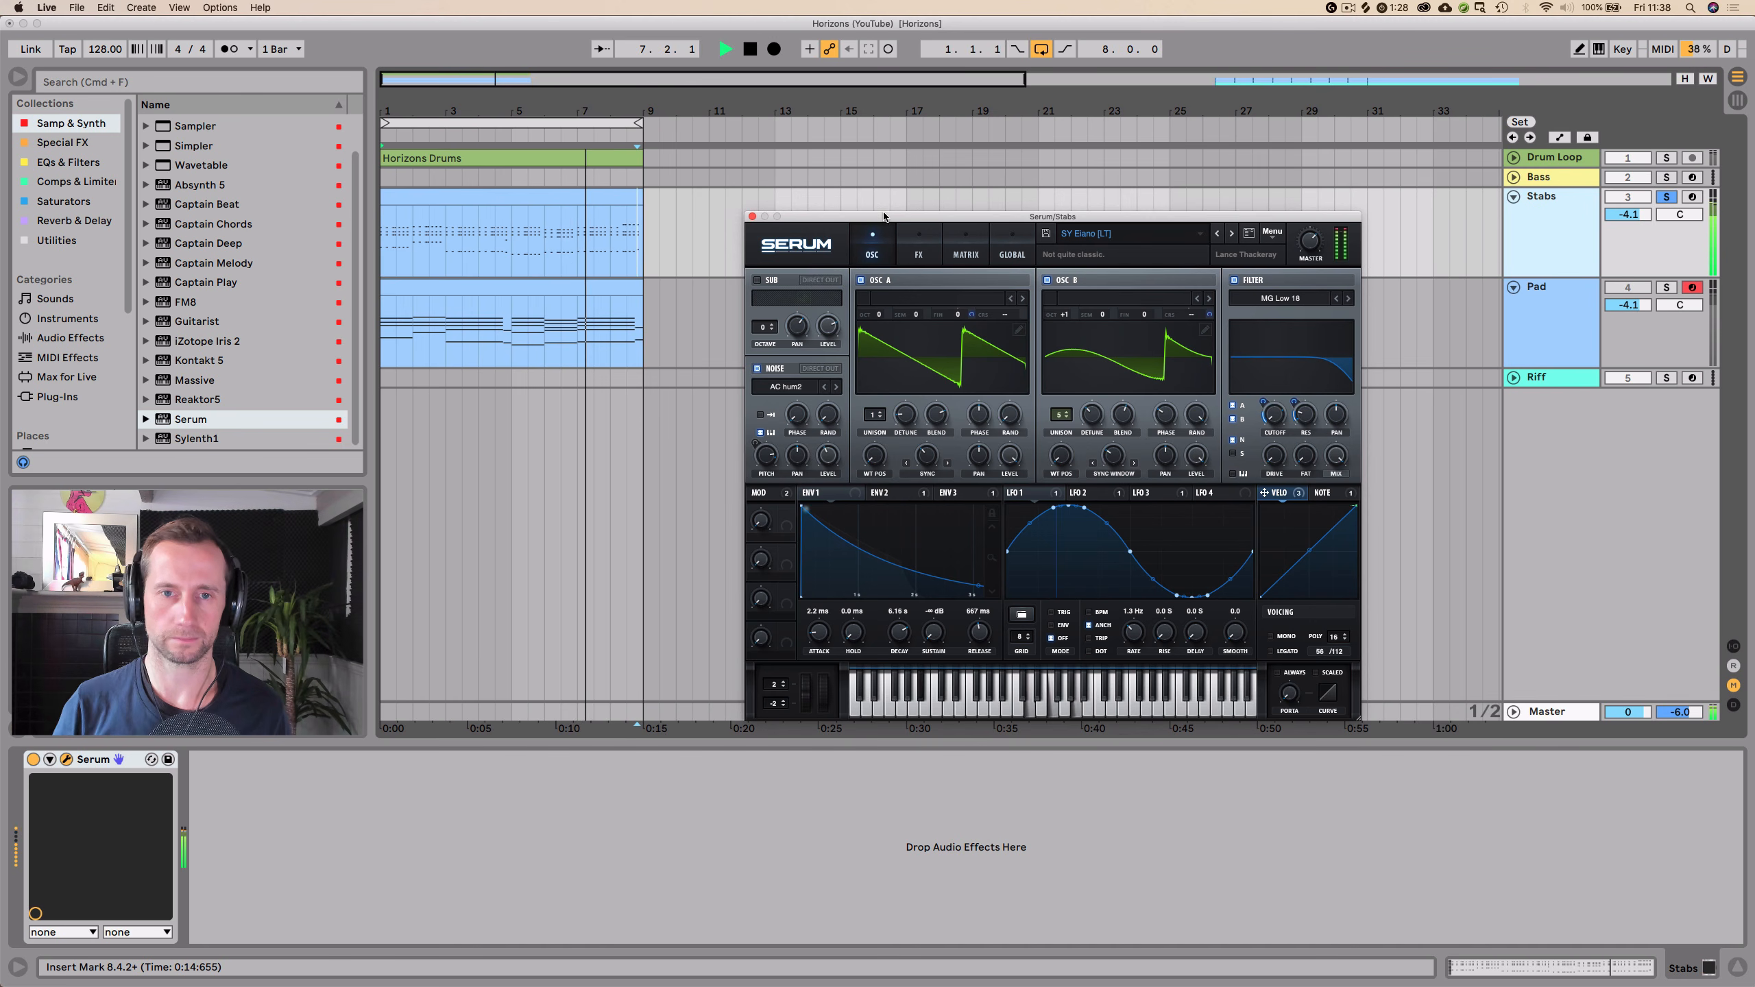
{"action": "left_click", "coordinate": [753, 218]}
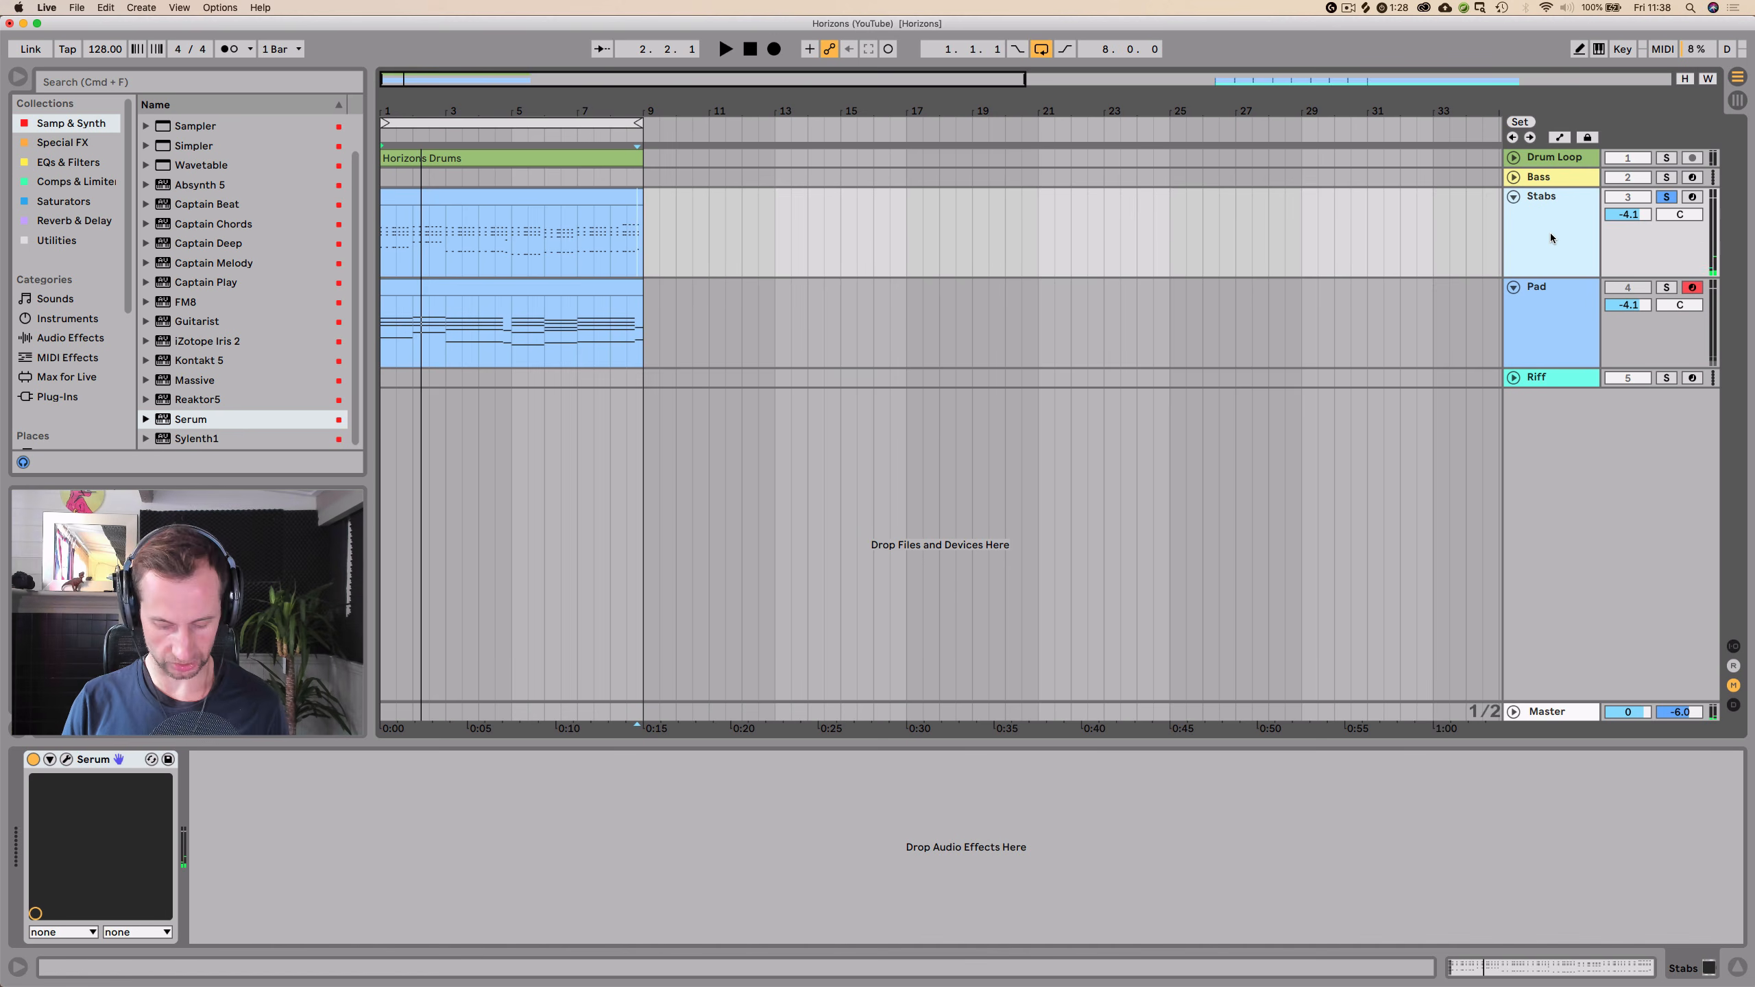
- Duplicate the Stabs track, rename the upper copy Piano Stabs, and solo the lower Stabs track
{"action": "key", "text": "super+d"}
{"action": "left_click", "coordinate": [1547, 196]}
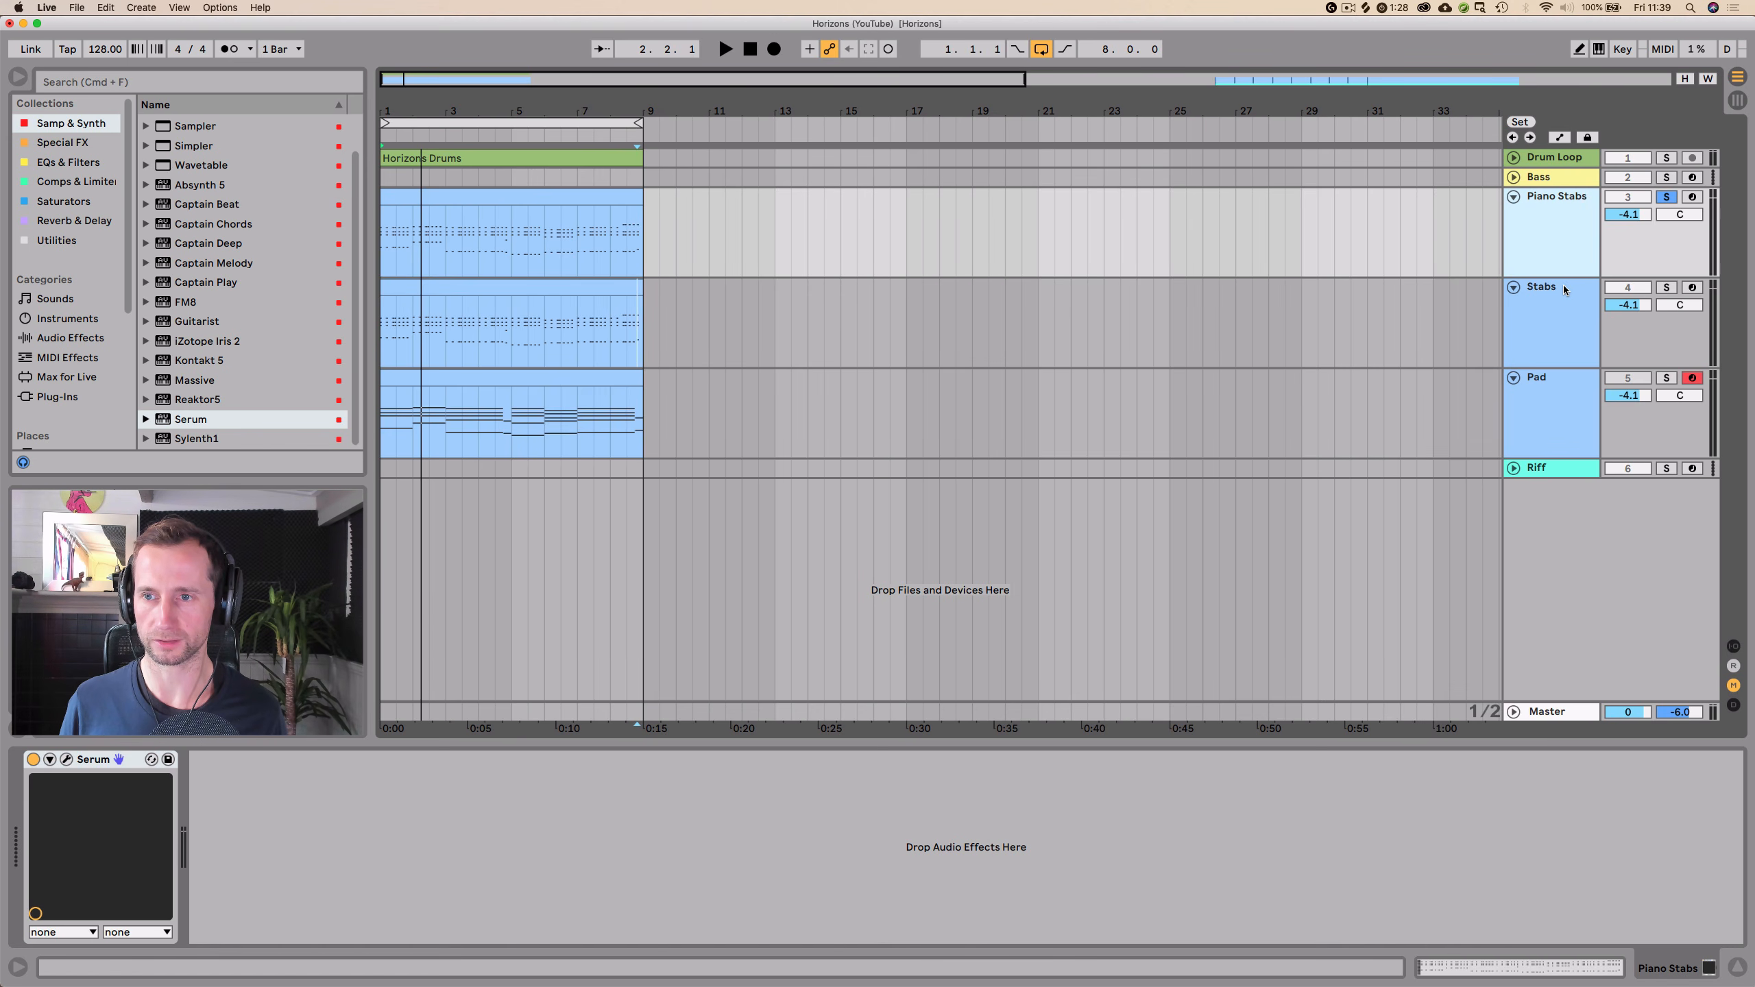
{"action": "left_click", "coordinate": [1665, 287]}
{"action": "left_click", "coordinate": [1555, 298]}
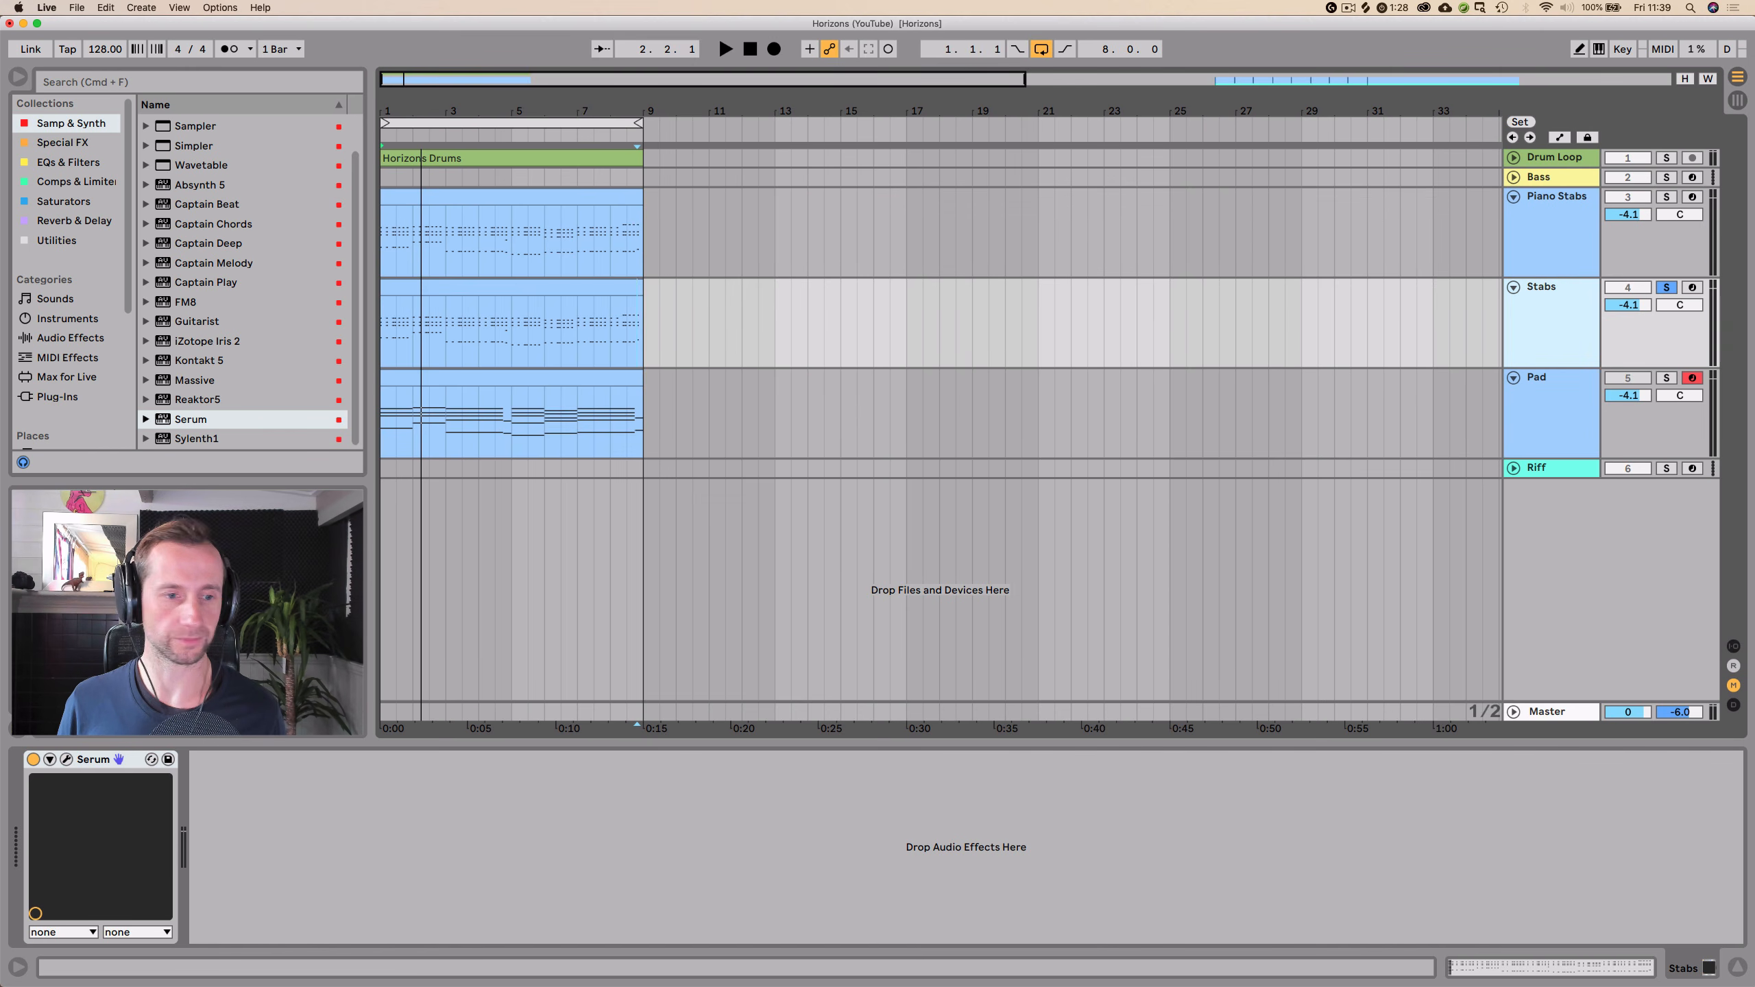
- Open Serum on the lower Stabs track, audition successive Synth presets during playback, and settle on SY Geoduck [SN]
{"action": "key", "text": "super+alt+p"}
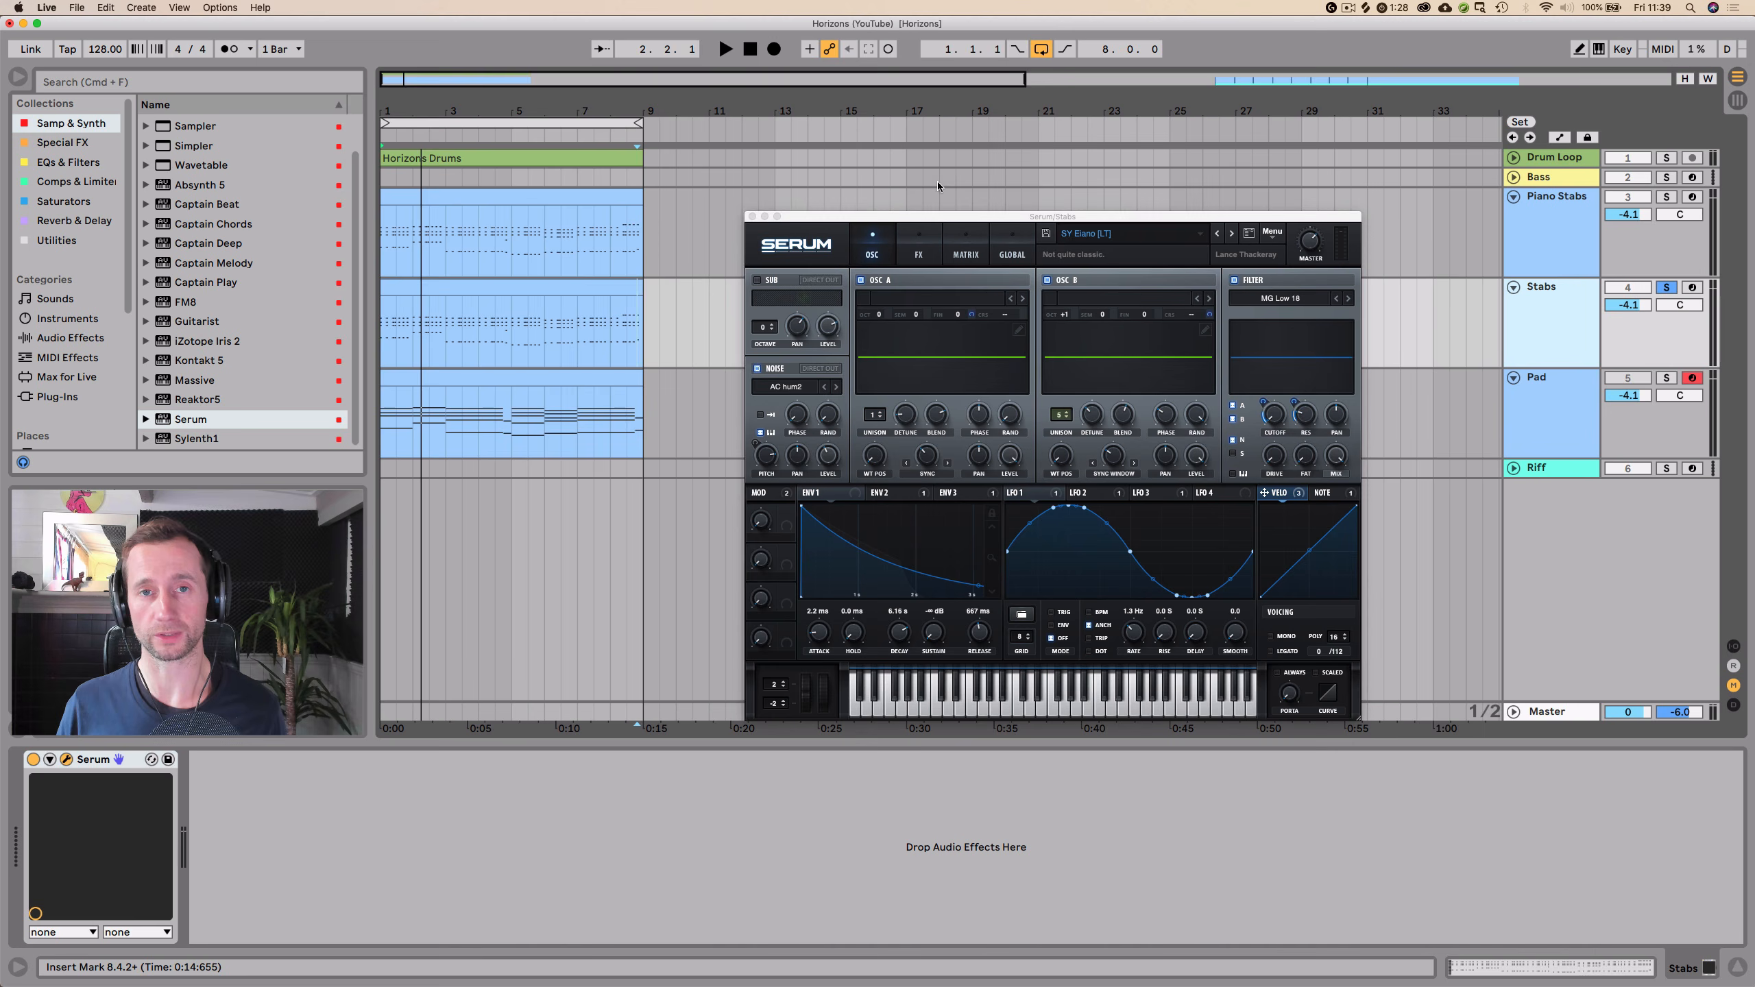
{"action": "left_click_drag", "start_coordinate": [1212, 222], "coordinate": [1141, 131]}
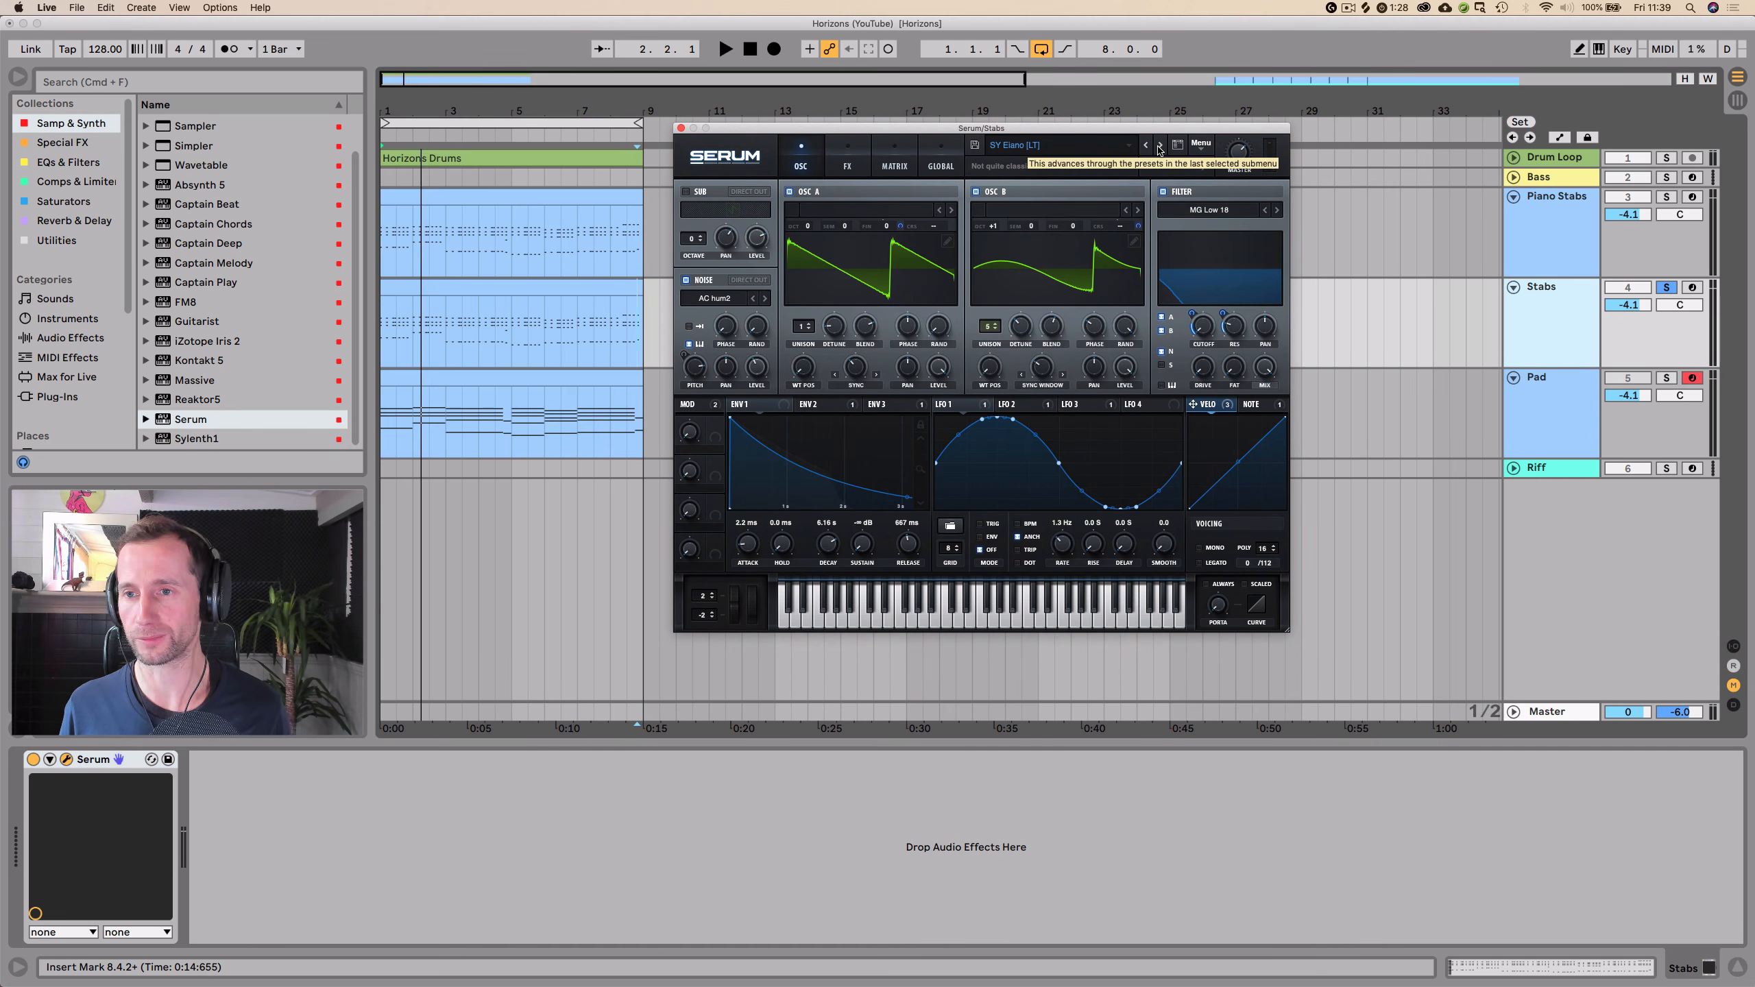
{"action": "key", "text": "space"}
{"action": "left_click", "coordinate": [1159, 146]}
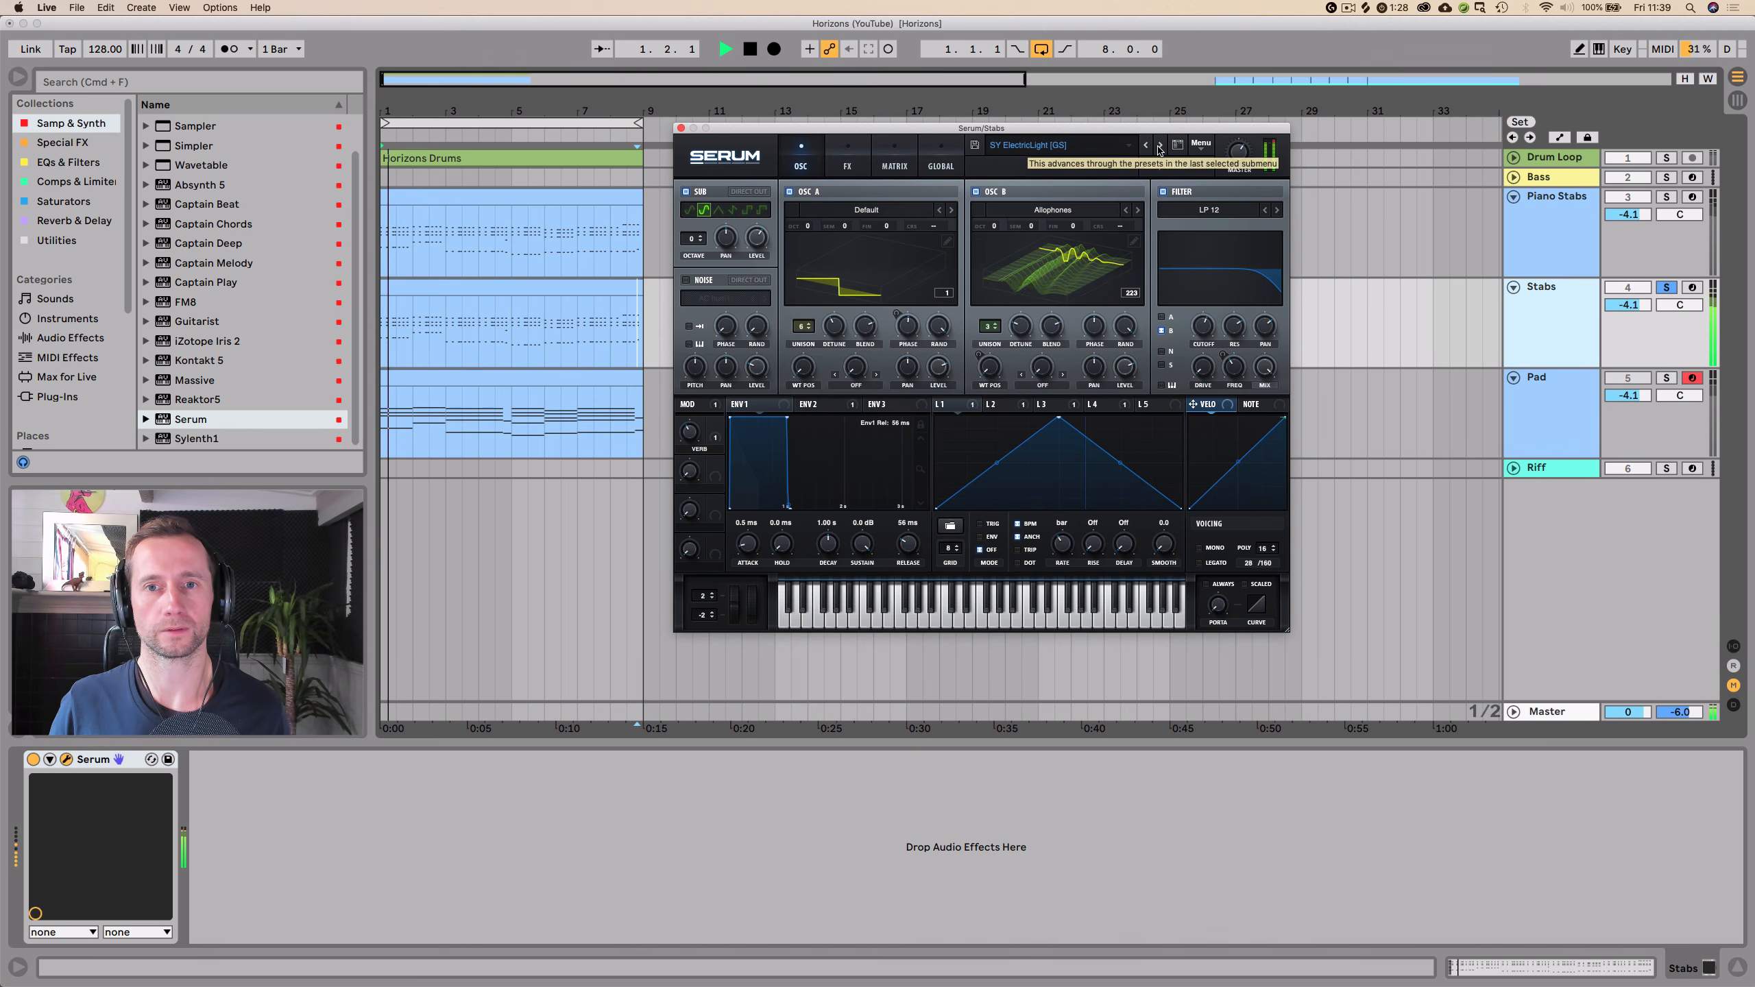
{"action": "left_click", "coordinate": [1159, 146]}
{"action": "left_click", "coordinate": [1160, 146]}
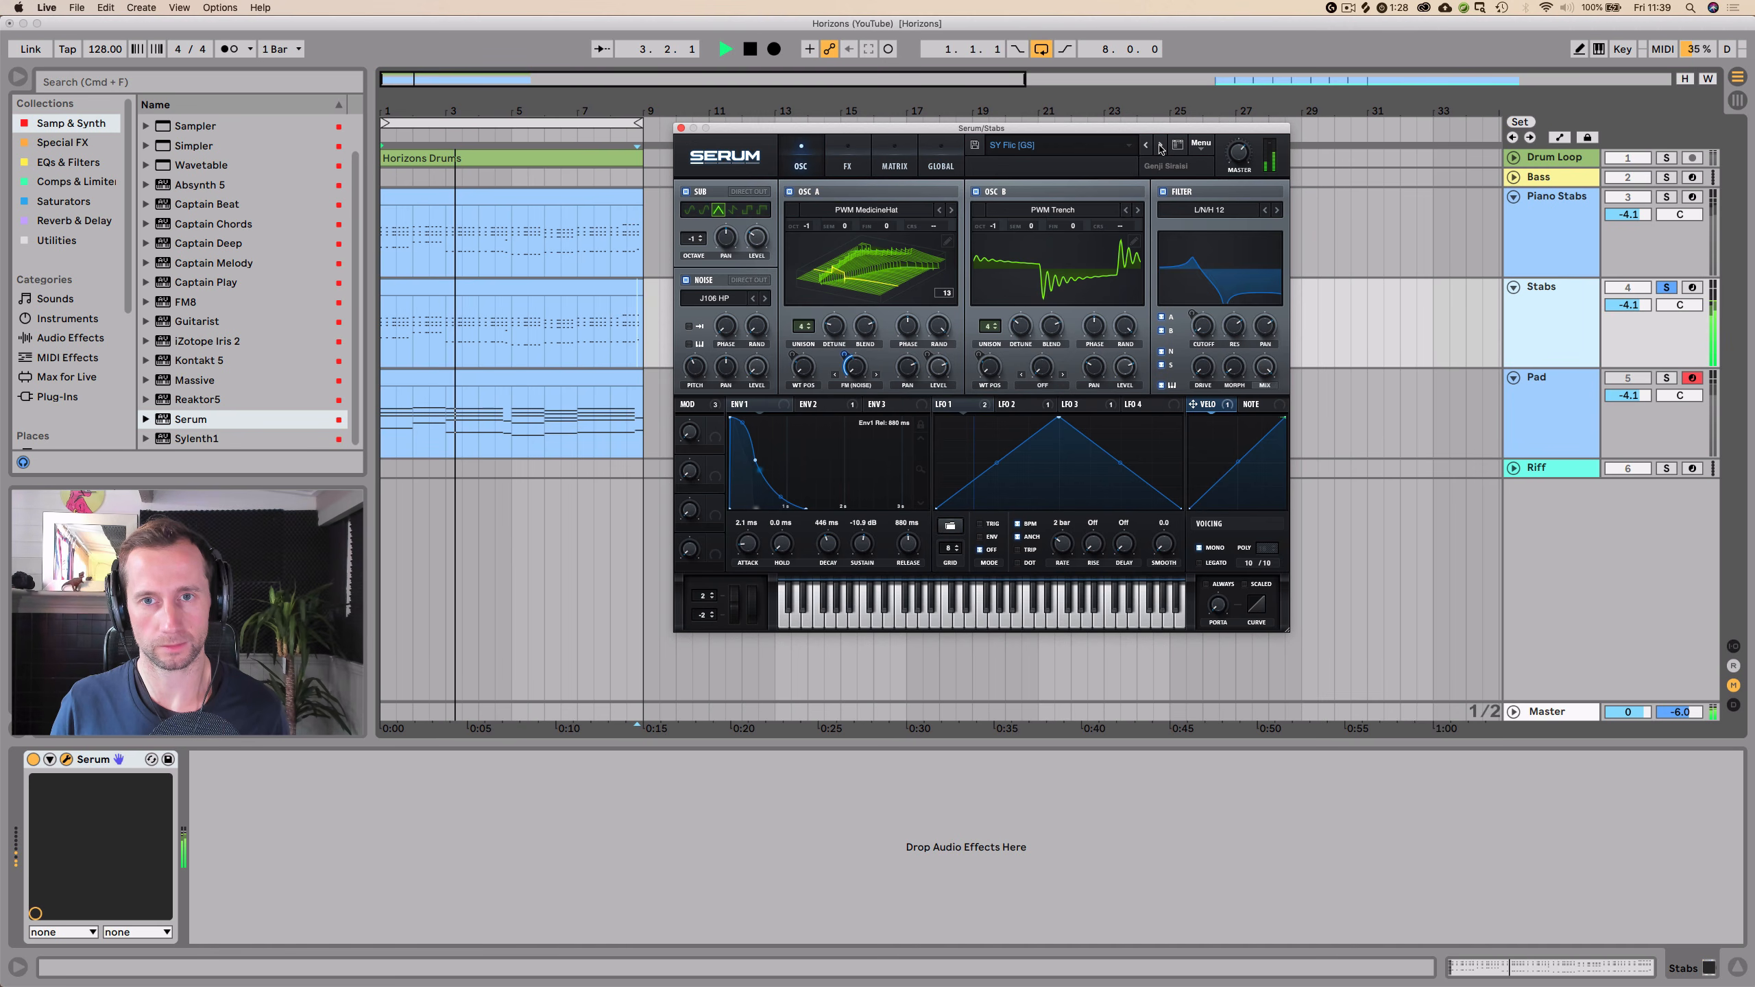
{"action": "left_click", "coordinate": [1159, 148]}
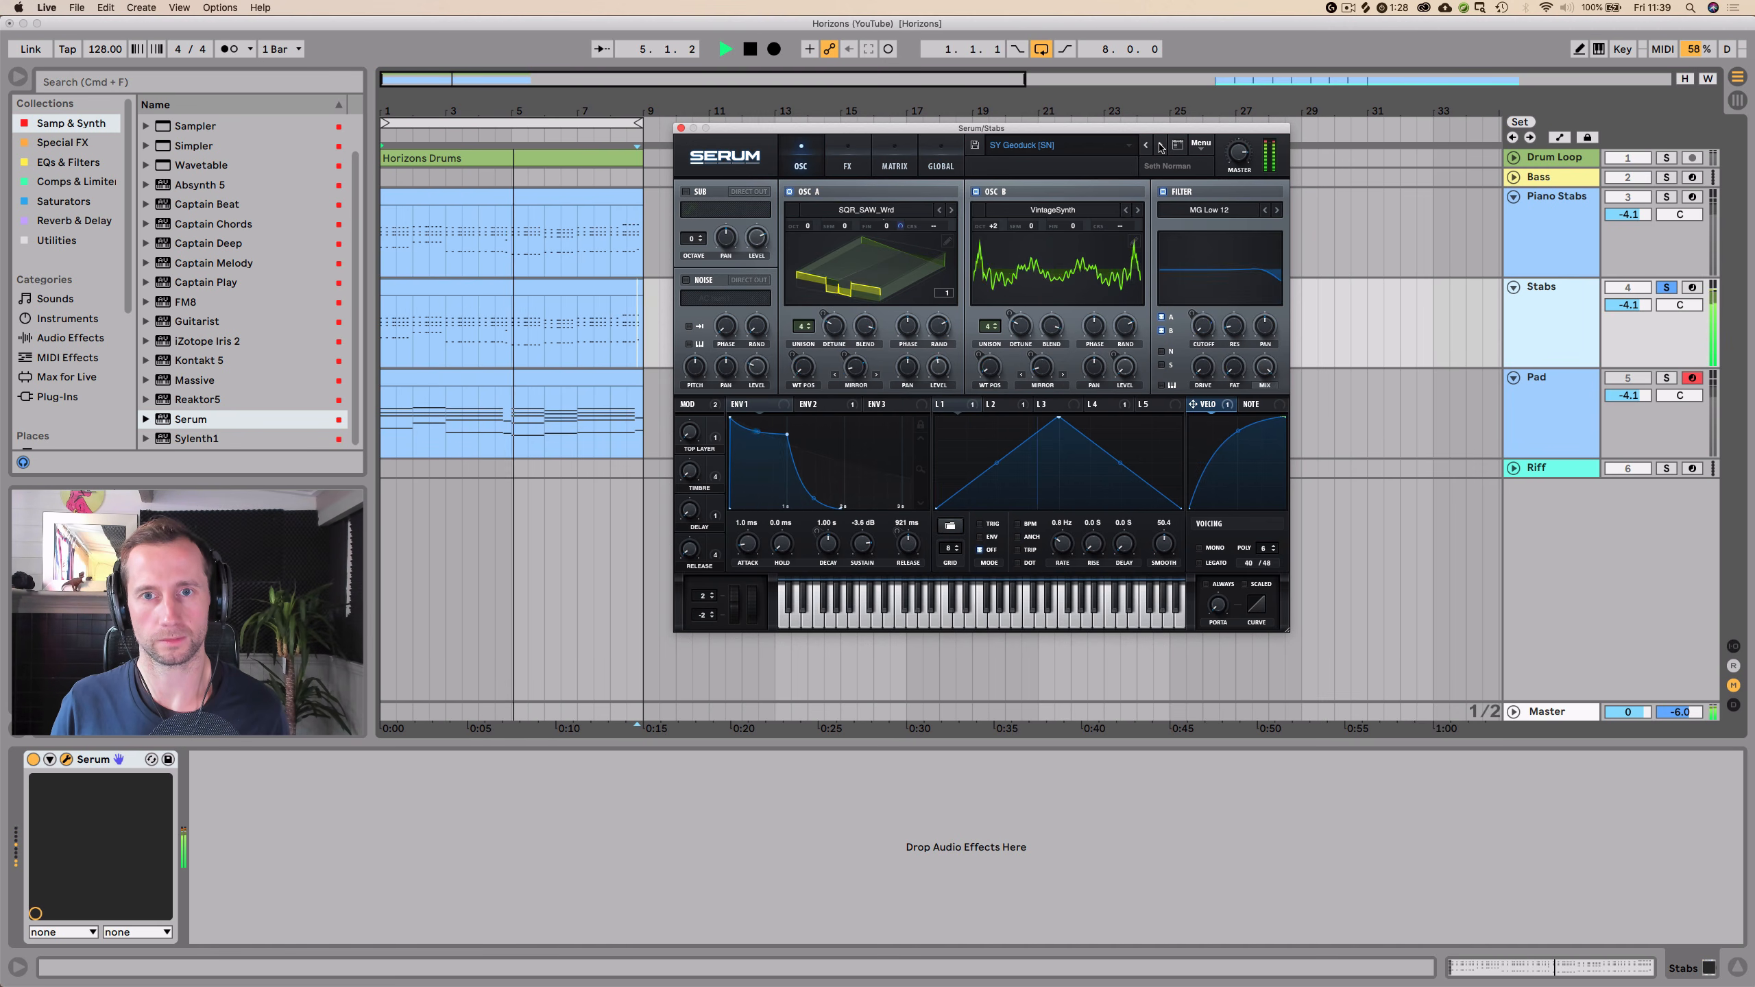
{"action": "left_click", "coordinate": [1160, 148]}
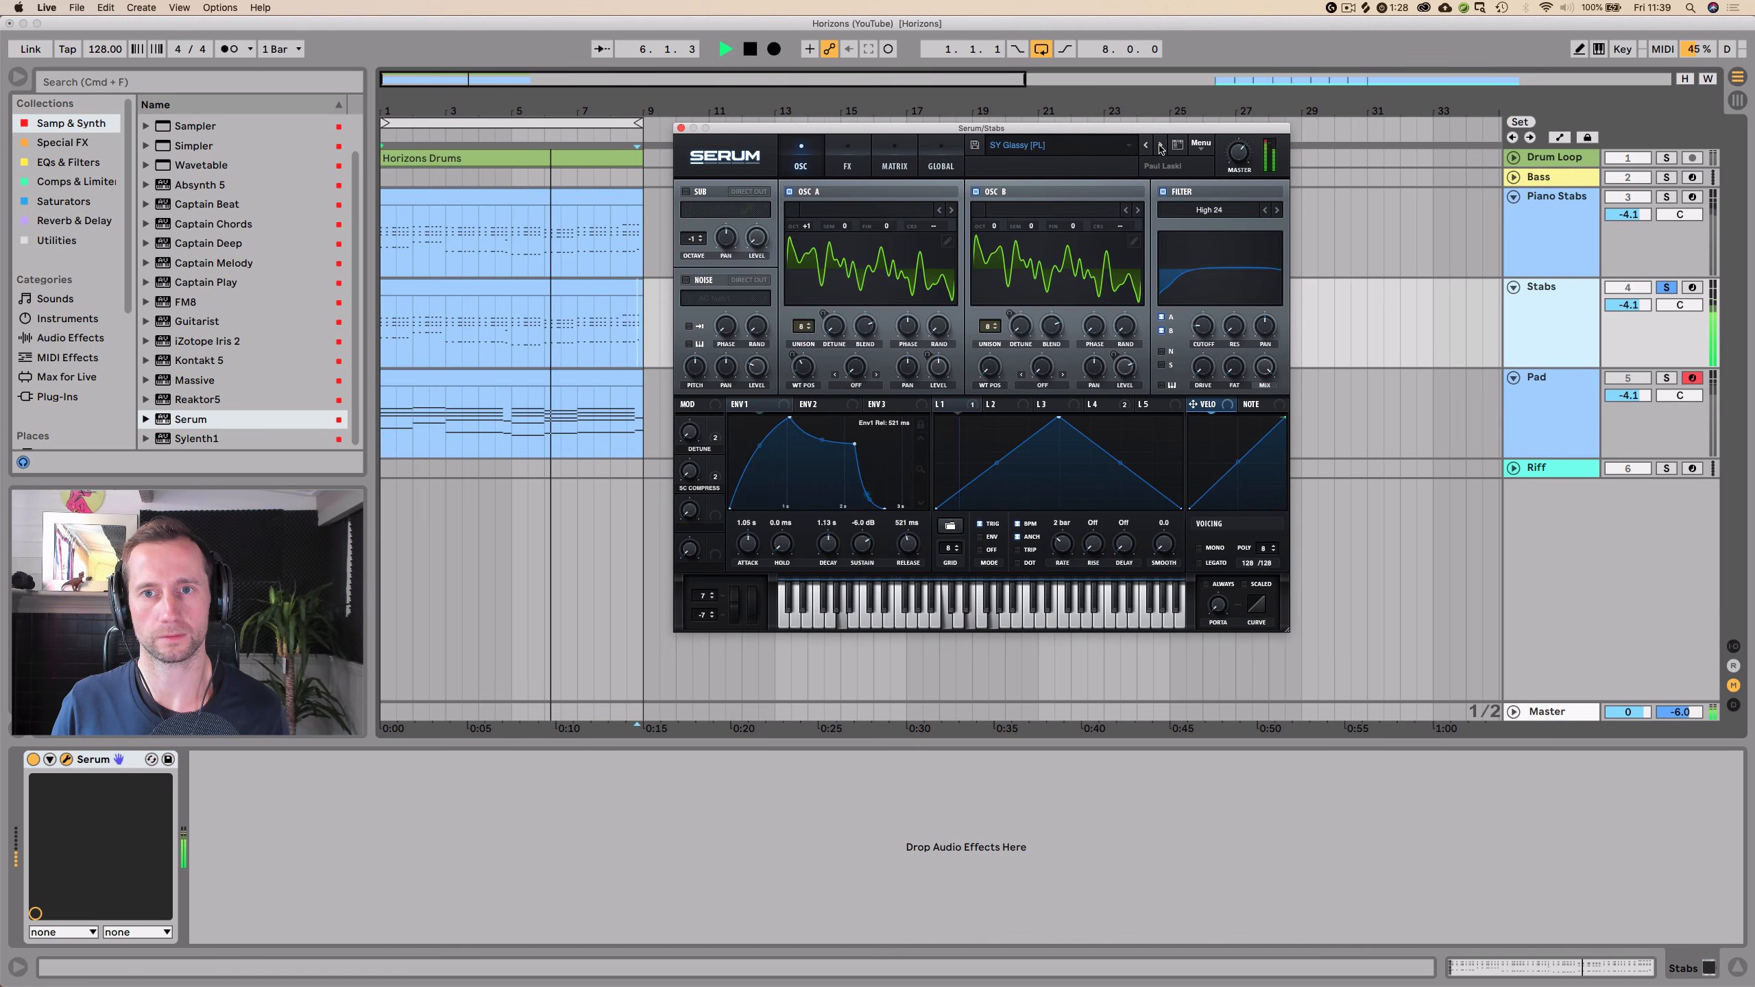
{"action": "left_click", "coordinate": [1160, 147]}
{"action": "left_click", "coordinate": [1143, 146]}
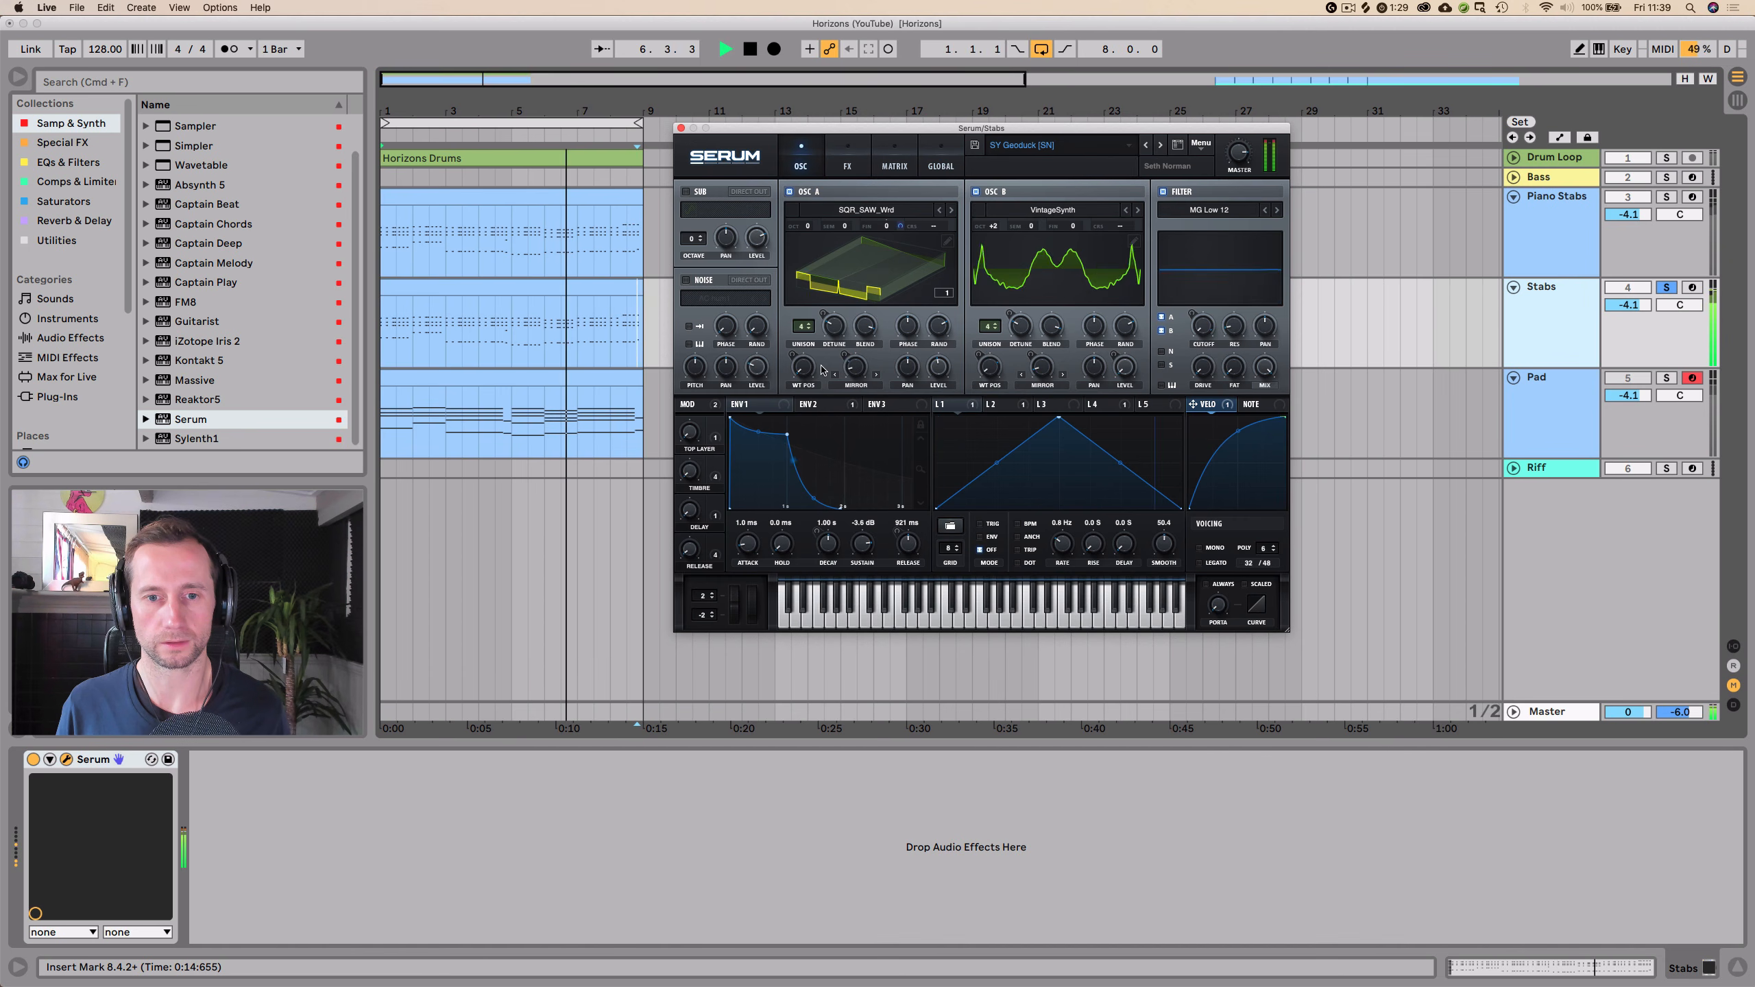
- Set the Env 1 release of the SY Geoduck preset to 0.0 ms
{"action": "mouse_move", "coordinate": [904, 564]}
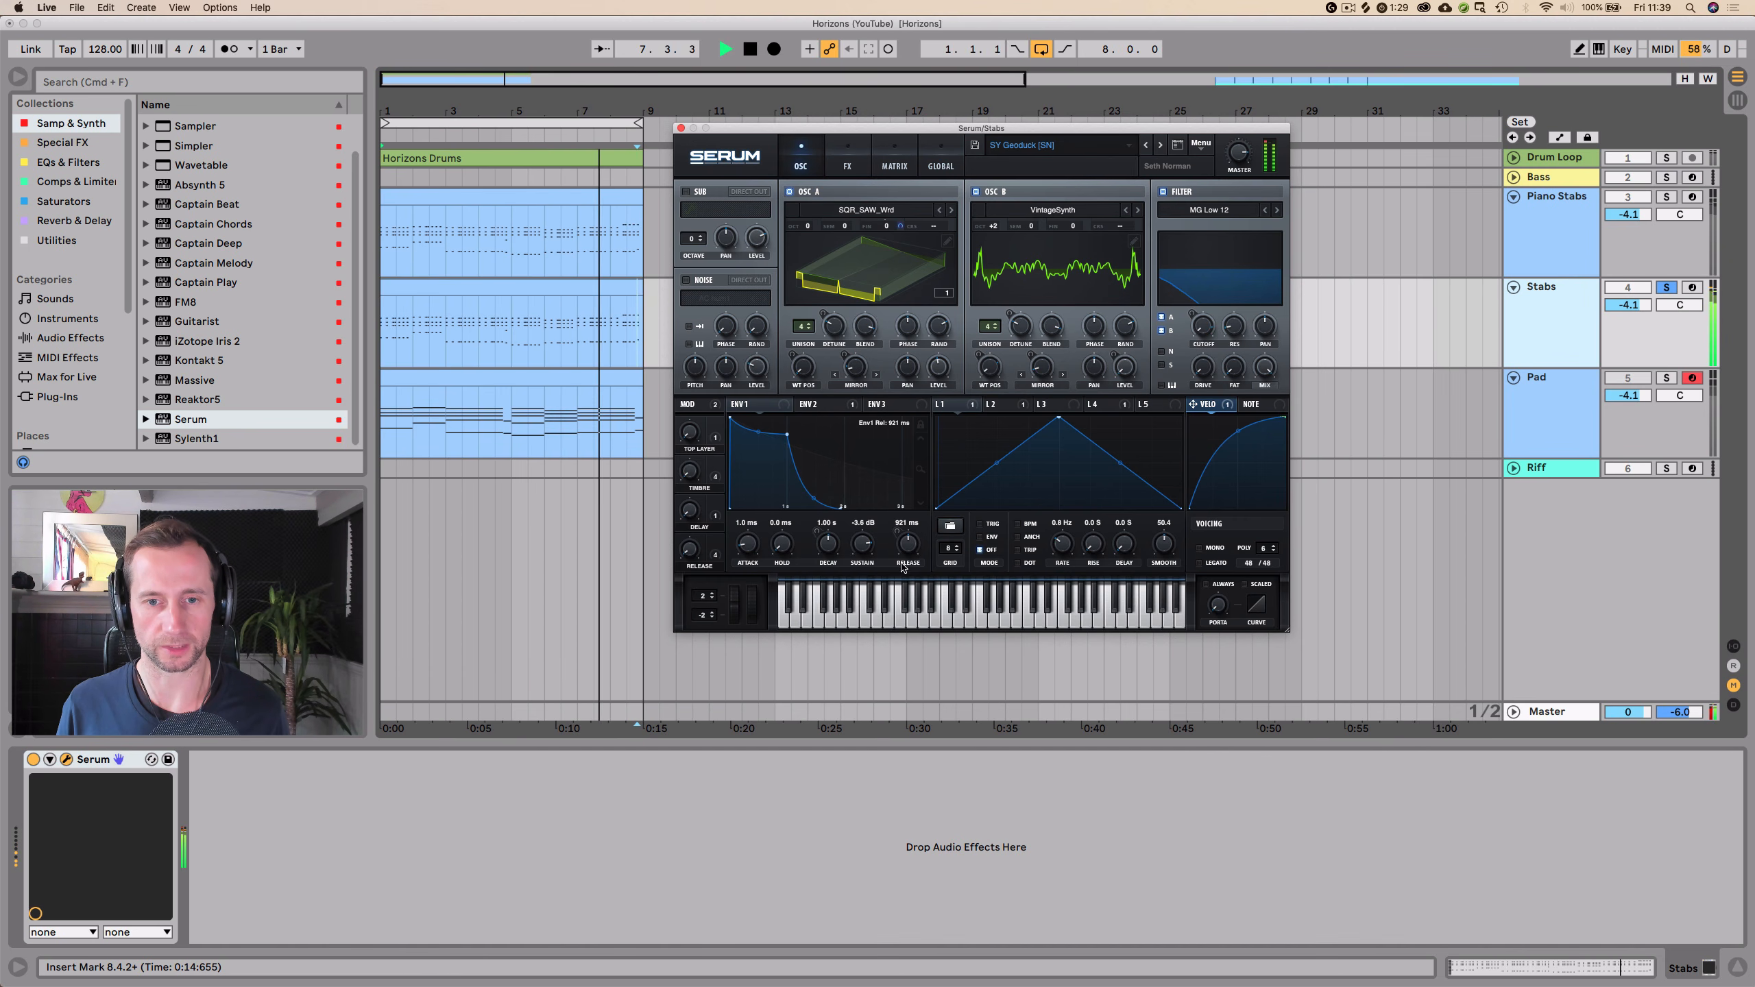
{"action": "left_click_drag", "start_coordinate": [904, 564], "coordinate": [904, 622]}
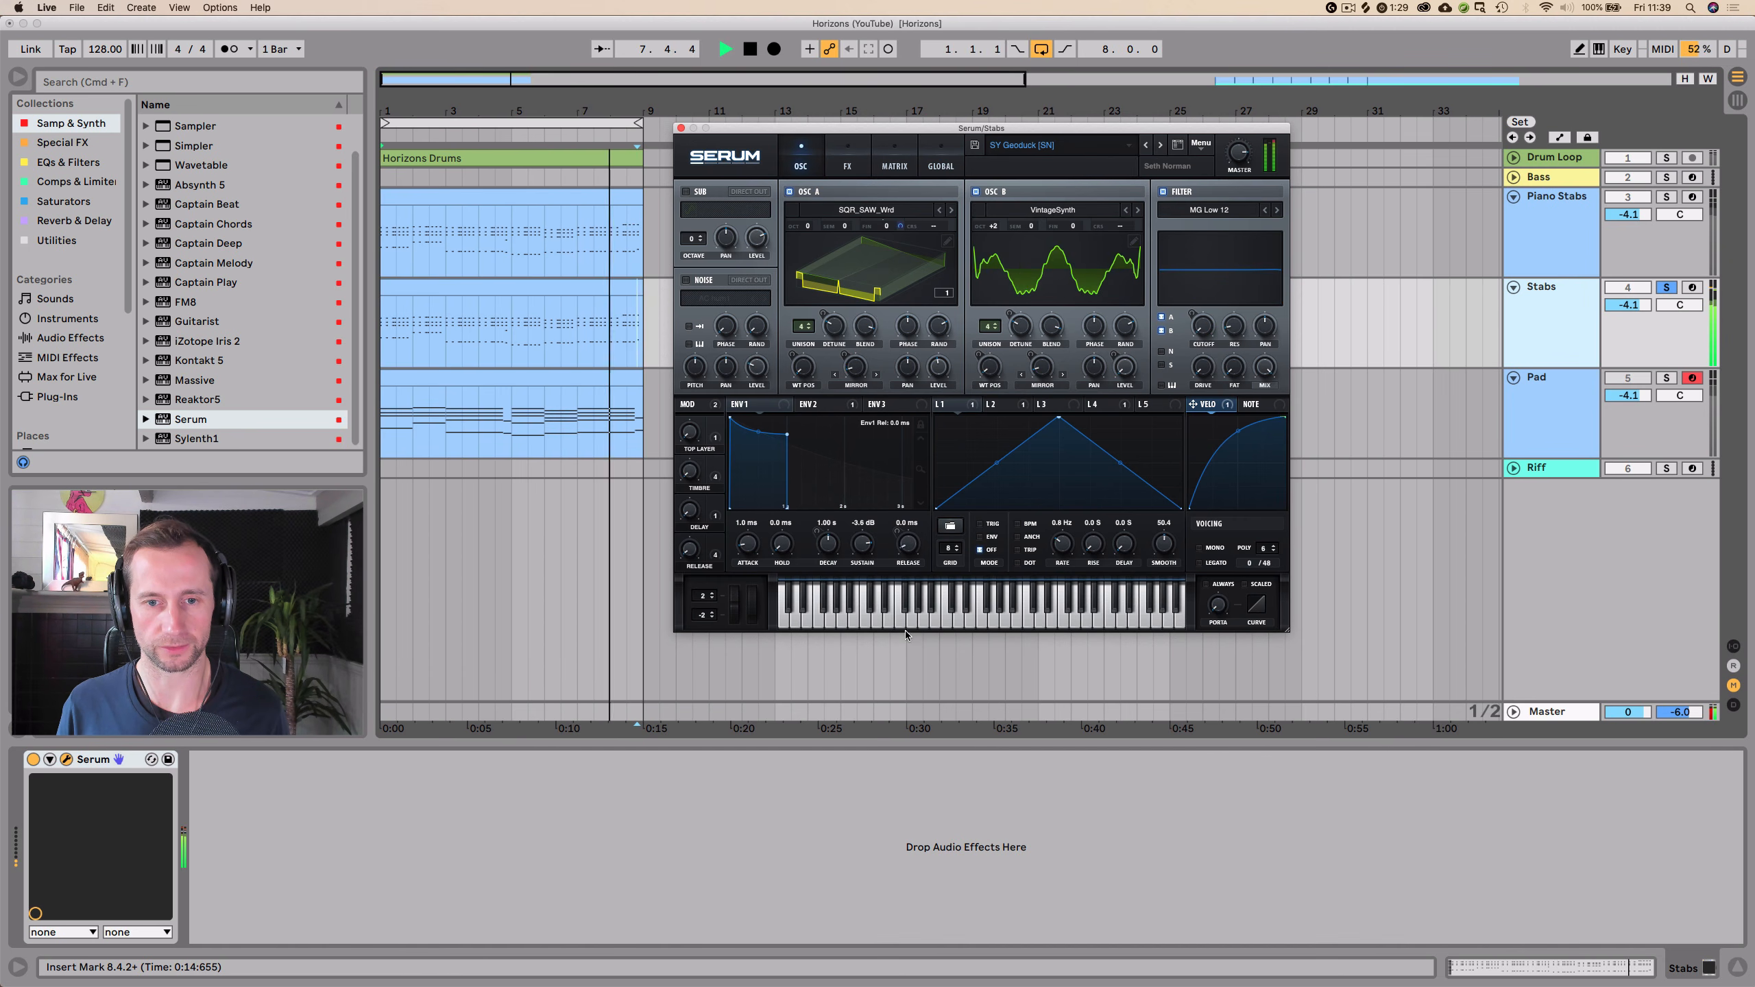
- Turn off Serum's reverb, delay and flanger effects on the Stabs track while the pattern plays
{"action": "left_click", "coordinate": [846, 157]}
{"action": "key", "text": "space"}
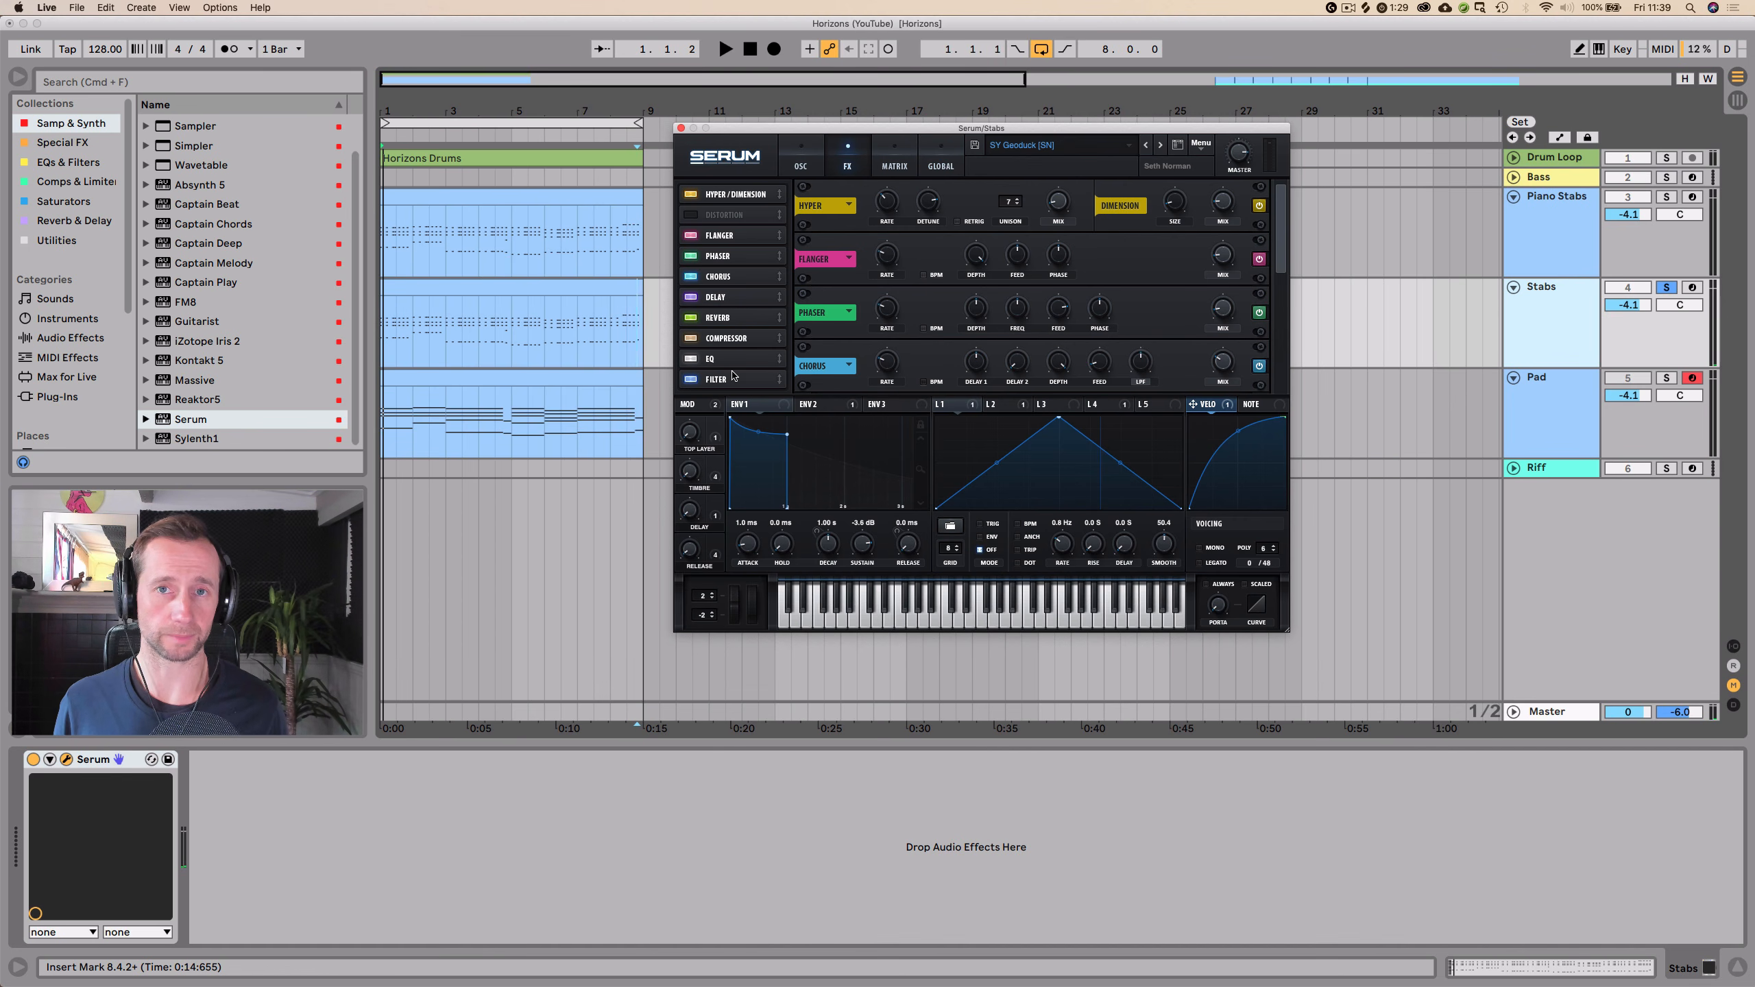
{"action": "key", "text": "space"}
{"action": "left_click", "coordinate": [690, 318]}
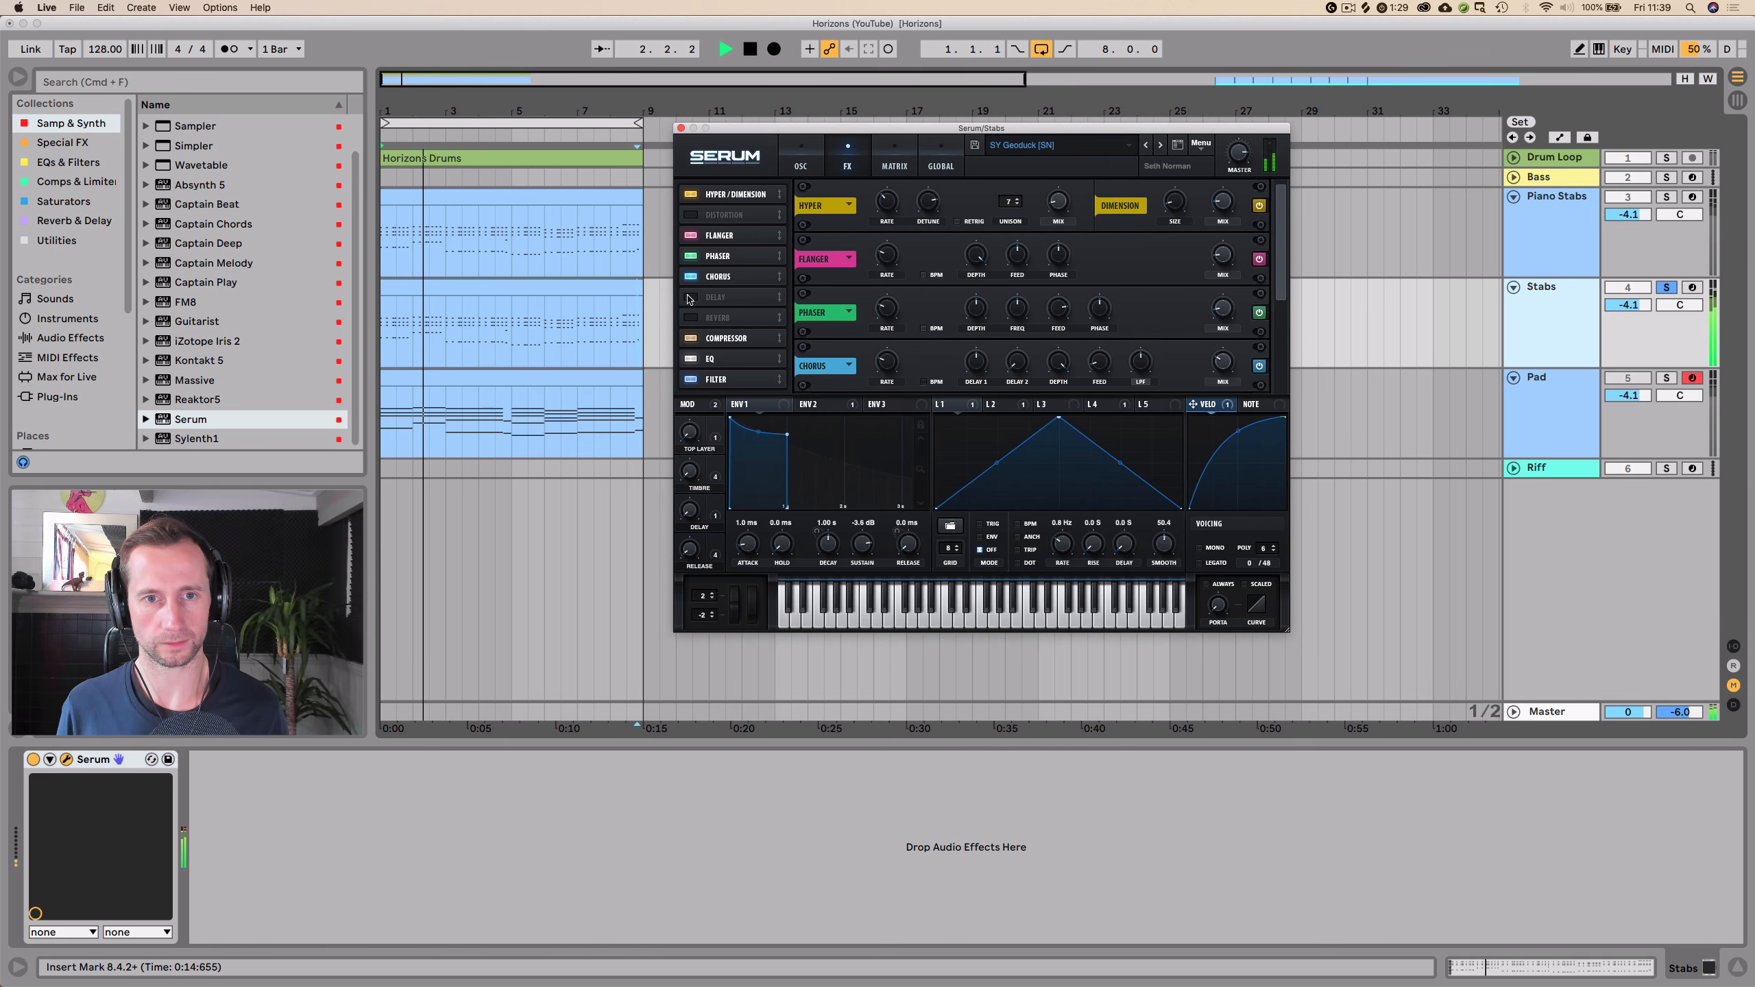
{"action": "left_click", "coordinate": [690, 298]}
{"action": "left_click", "coordinate": [690, 235]}
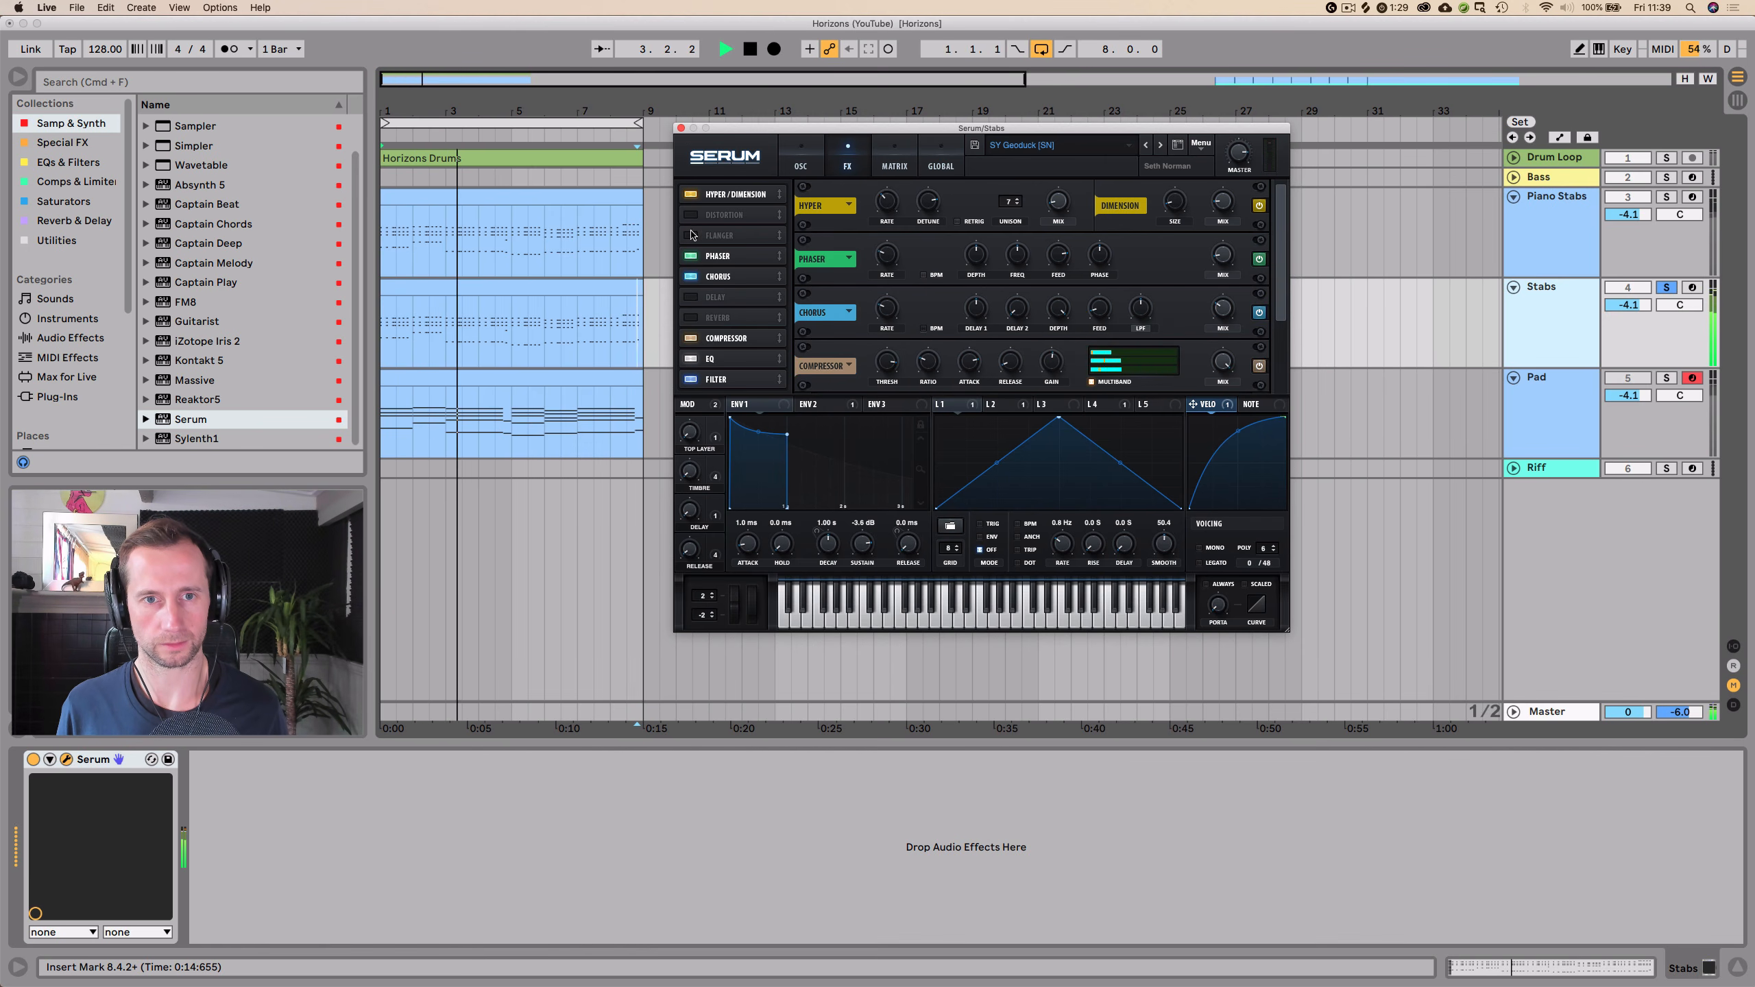
- Compare Serum's phaser, chorus and compressor off and on during playback, finishing with the flanger, phaser and chorus all enabled
{"action": "left_click", "coordinate": [689, 256]}
{"action": "left_click", "coordinate": [690, 276]}
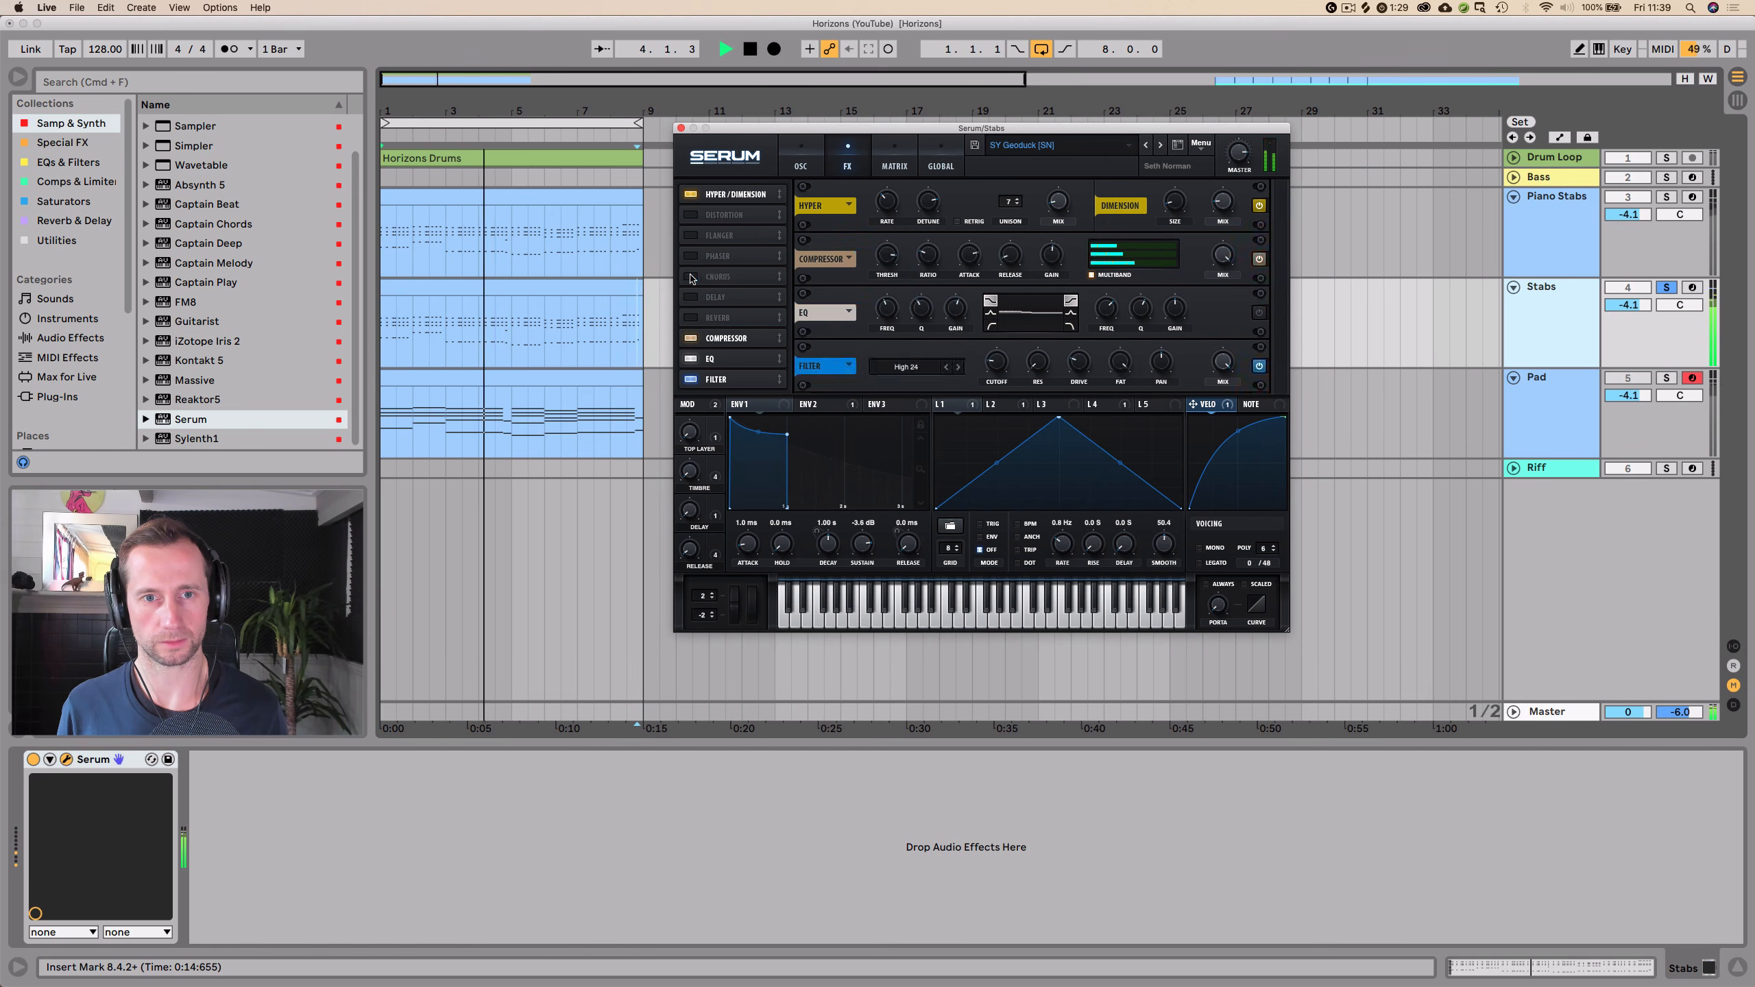
{"action": "left_click", "coordinate": [689, 338]}
{"action": "left_click", "coordinate": [690, 338]}
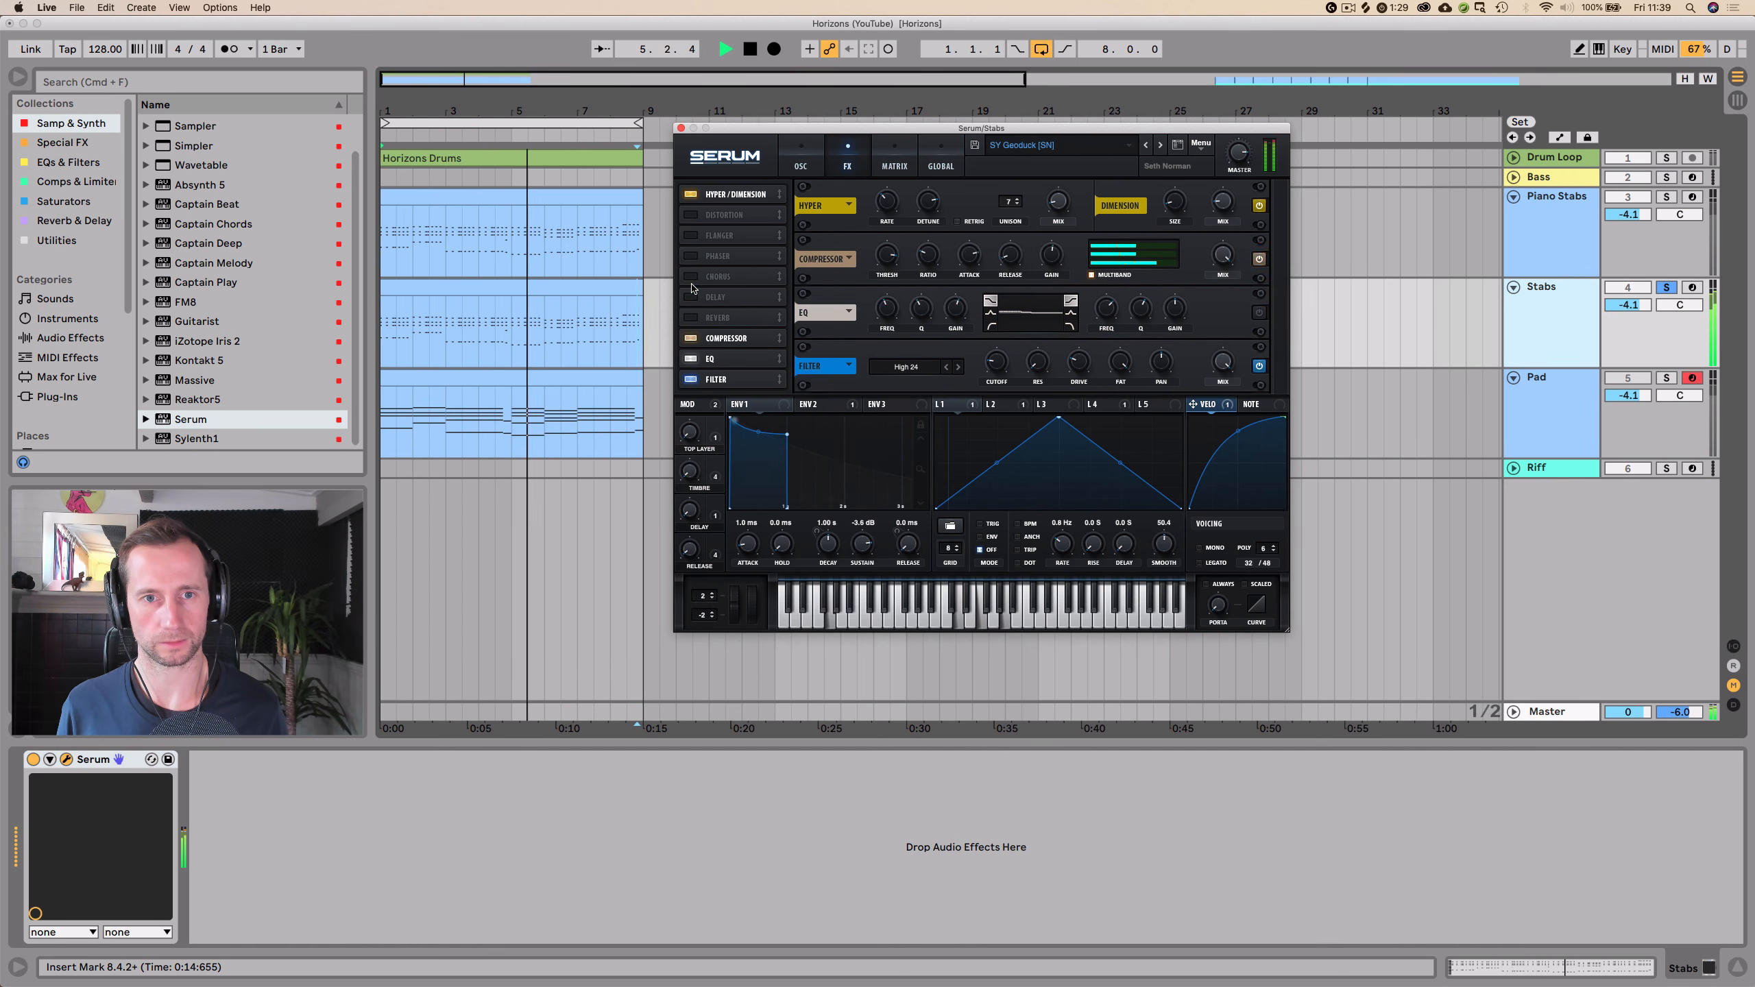
{"action": "left_click", "coordinate": [690, 276]}
{"action": "left_click", "coordinate": [689, 255]}
{"action": "left_click", "coordinate": [689, 235]}
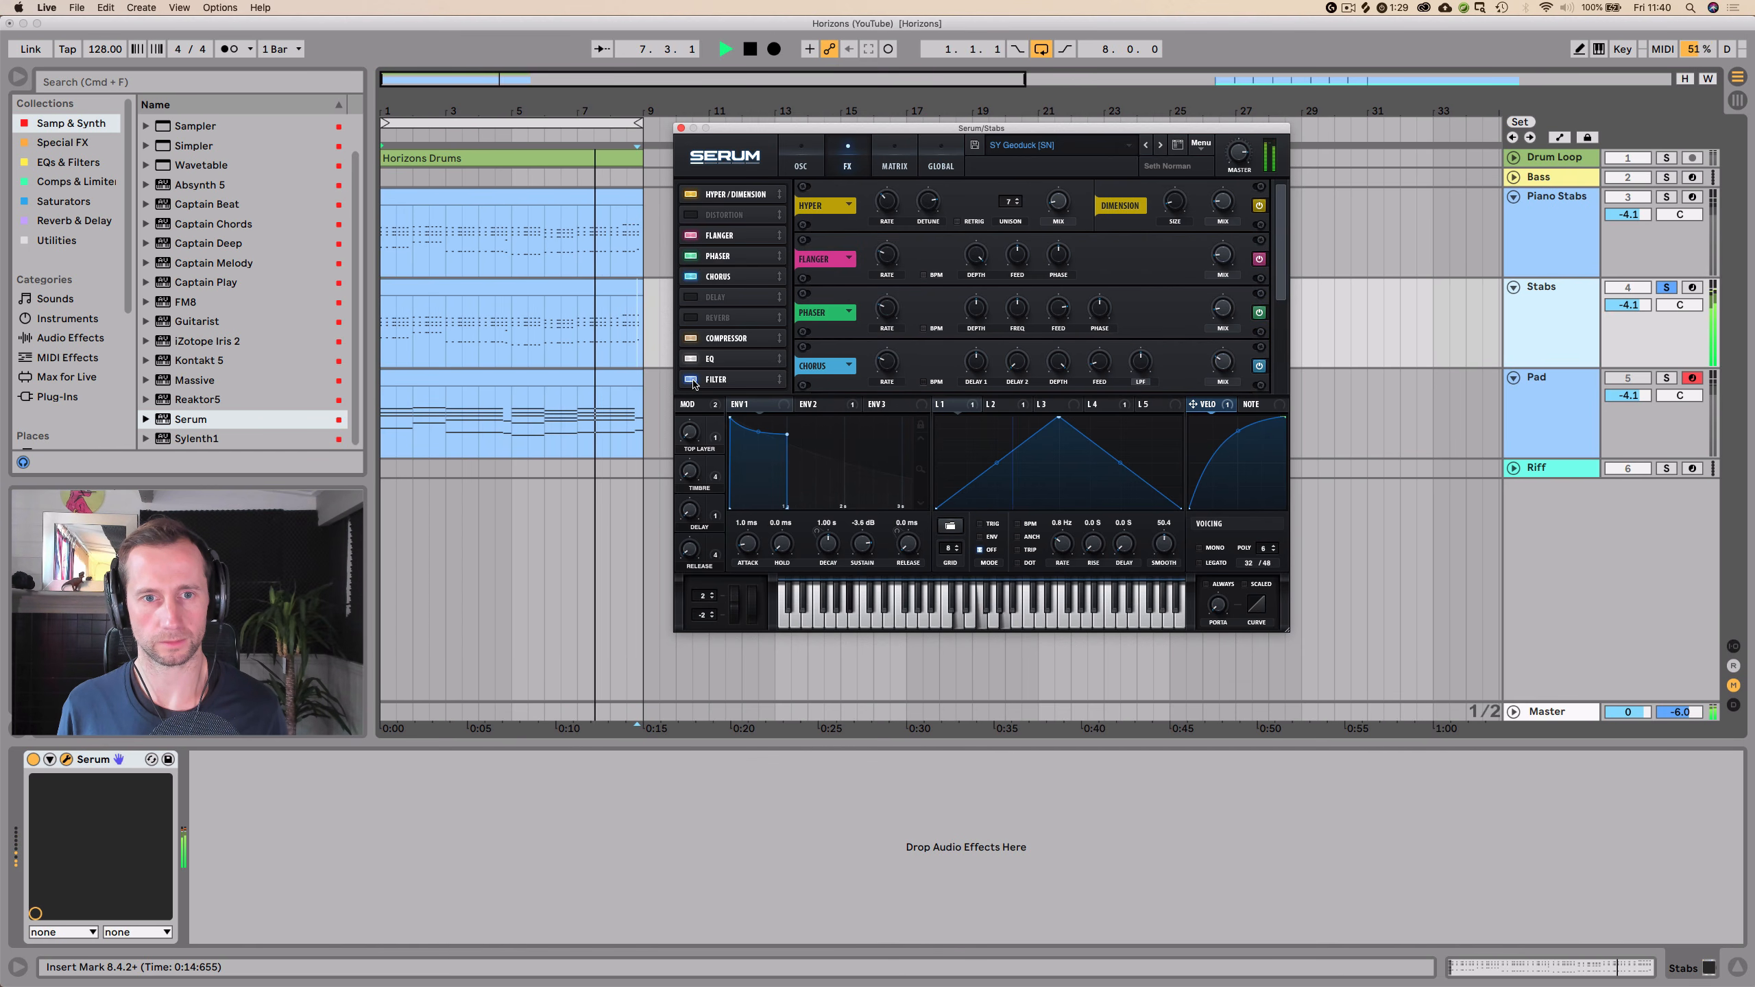
{"action": "key", "text": "space"}
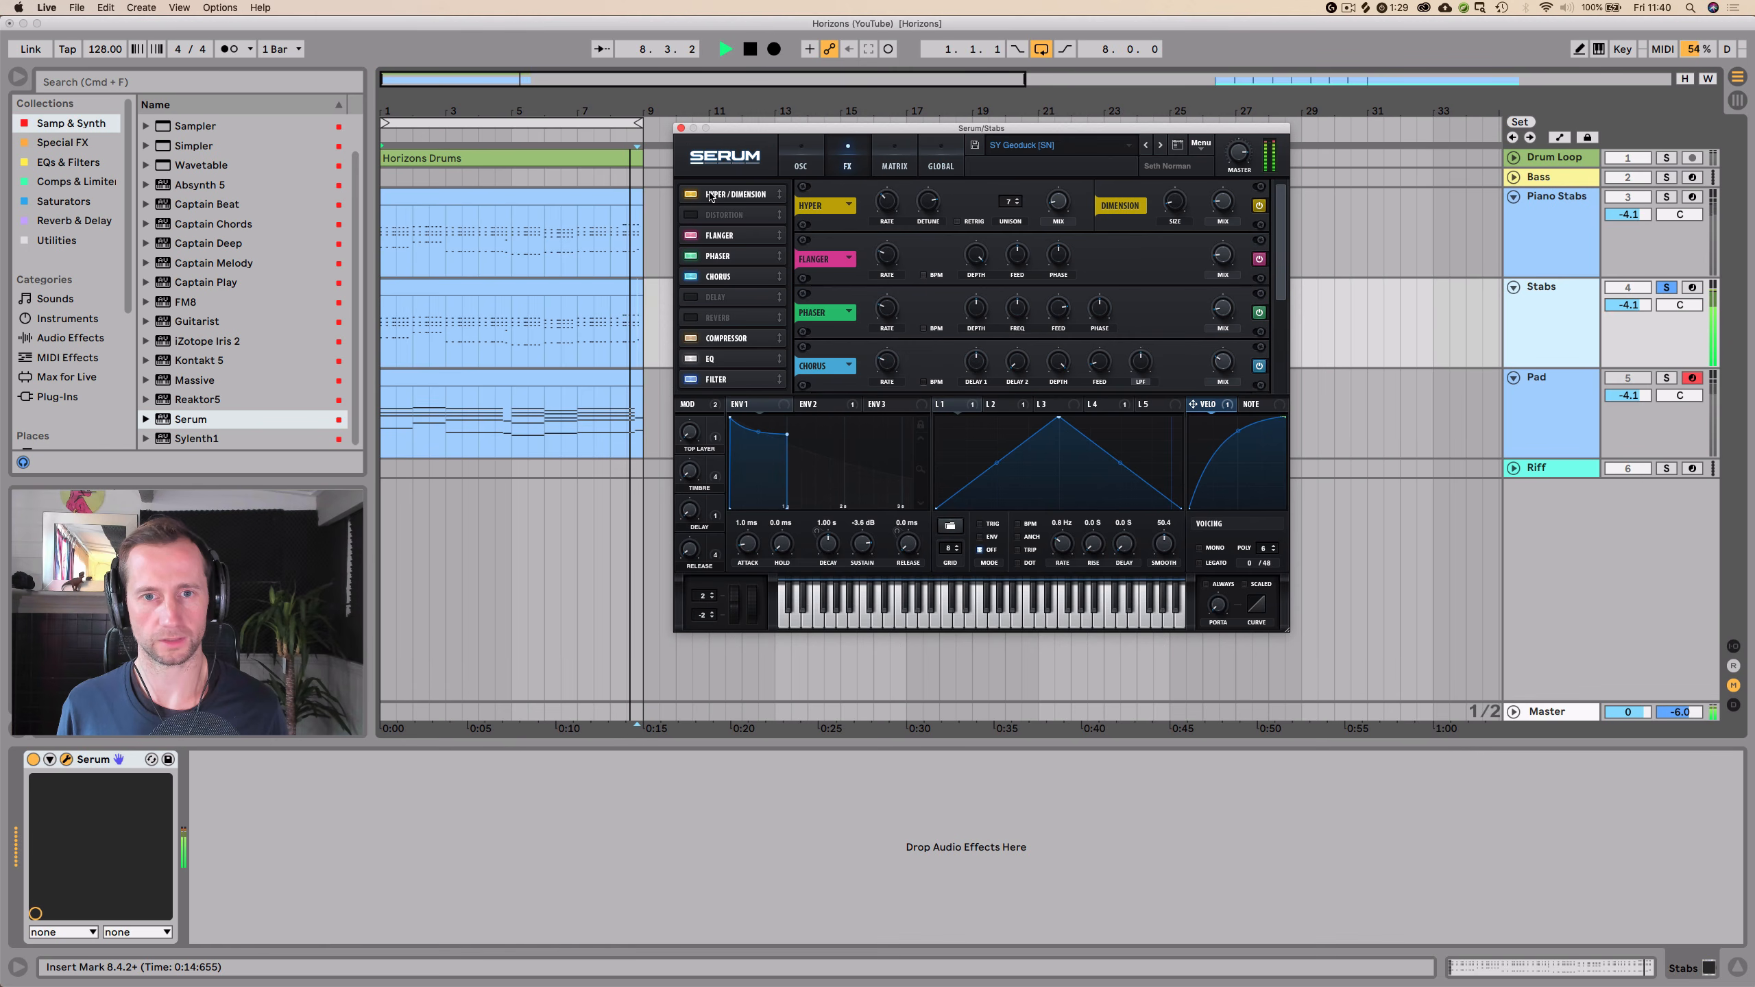
{"action": "key", "text": "space"}
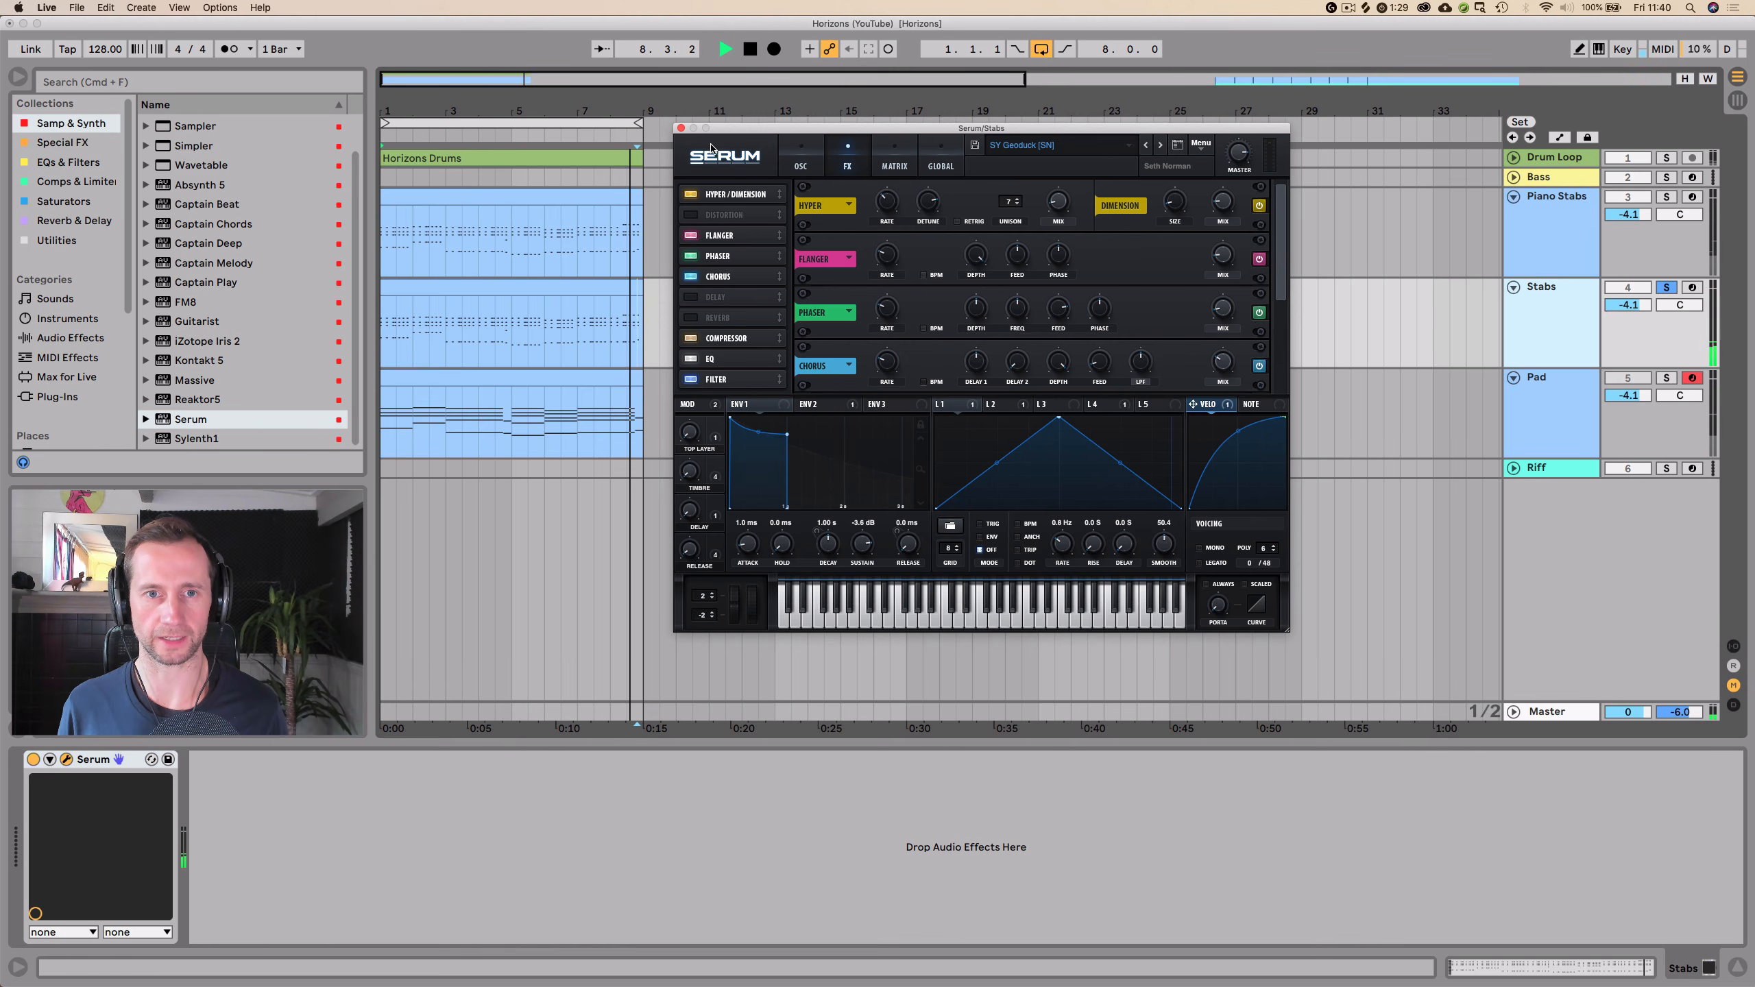
- Set Serum's Env 1 sustain to -12.5 dB and its release to 602 ms while listening to the Stabs track
{"action": "left_click", "coordinate": [796, 156]}
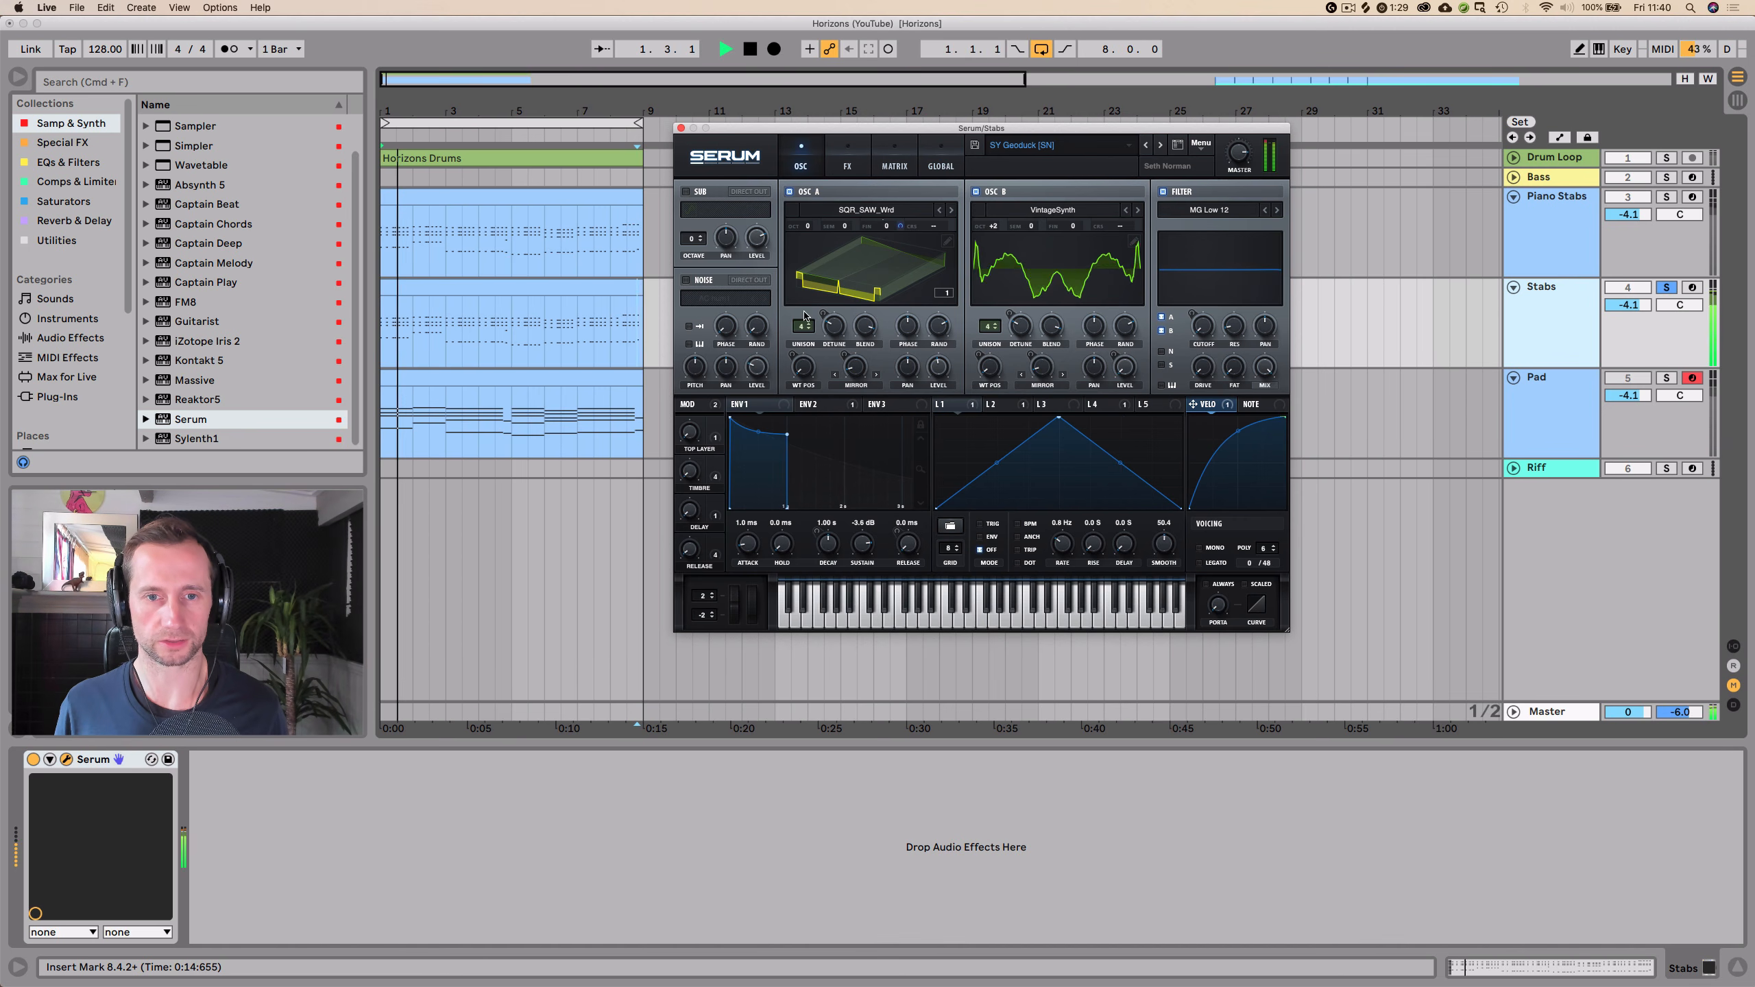
{"action": "key", "text": "space"}
{"action": "left_click_drag", "start_coordinate": [861, 545], "coordinate": [875, 623]}
{"action": "key", "text": "space"}
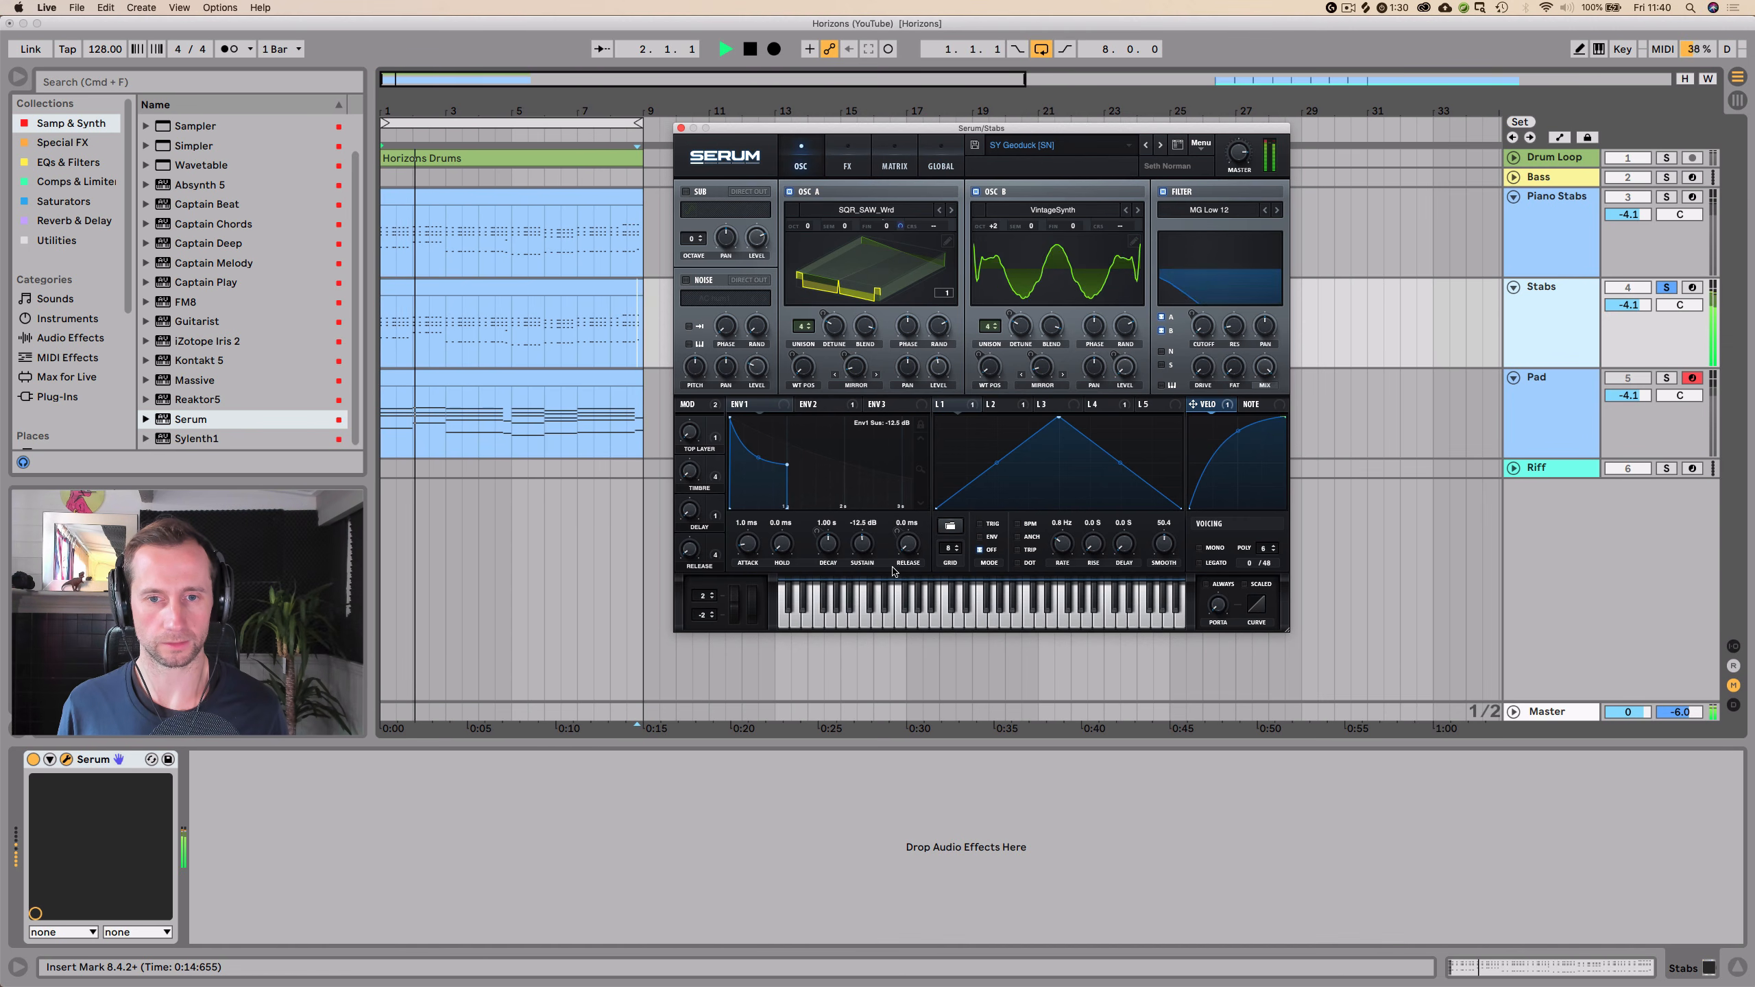
{"action": "left_click_drag", "start_coordinate": [907, 542], "coordinate": [914, 486]}
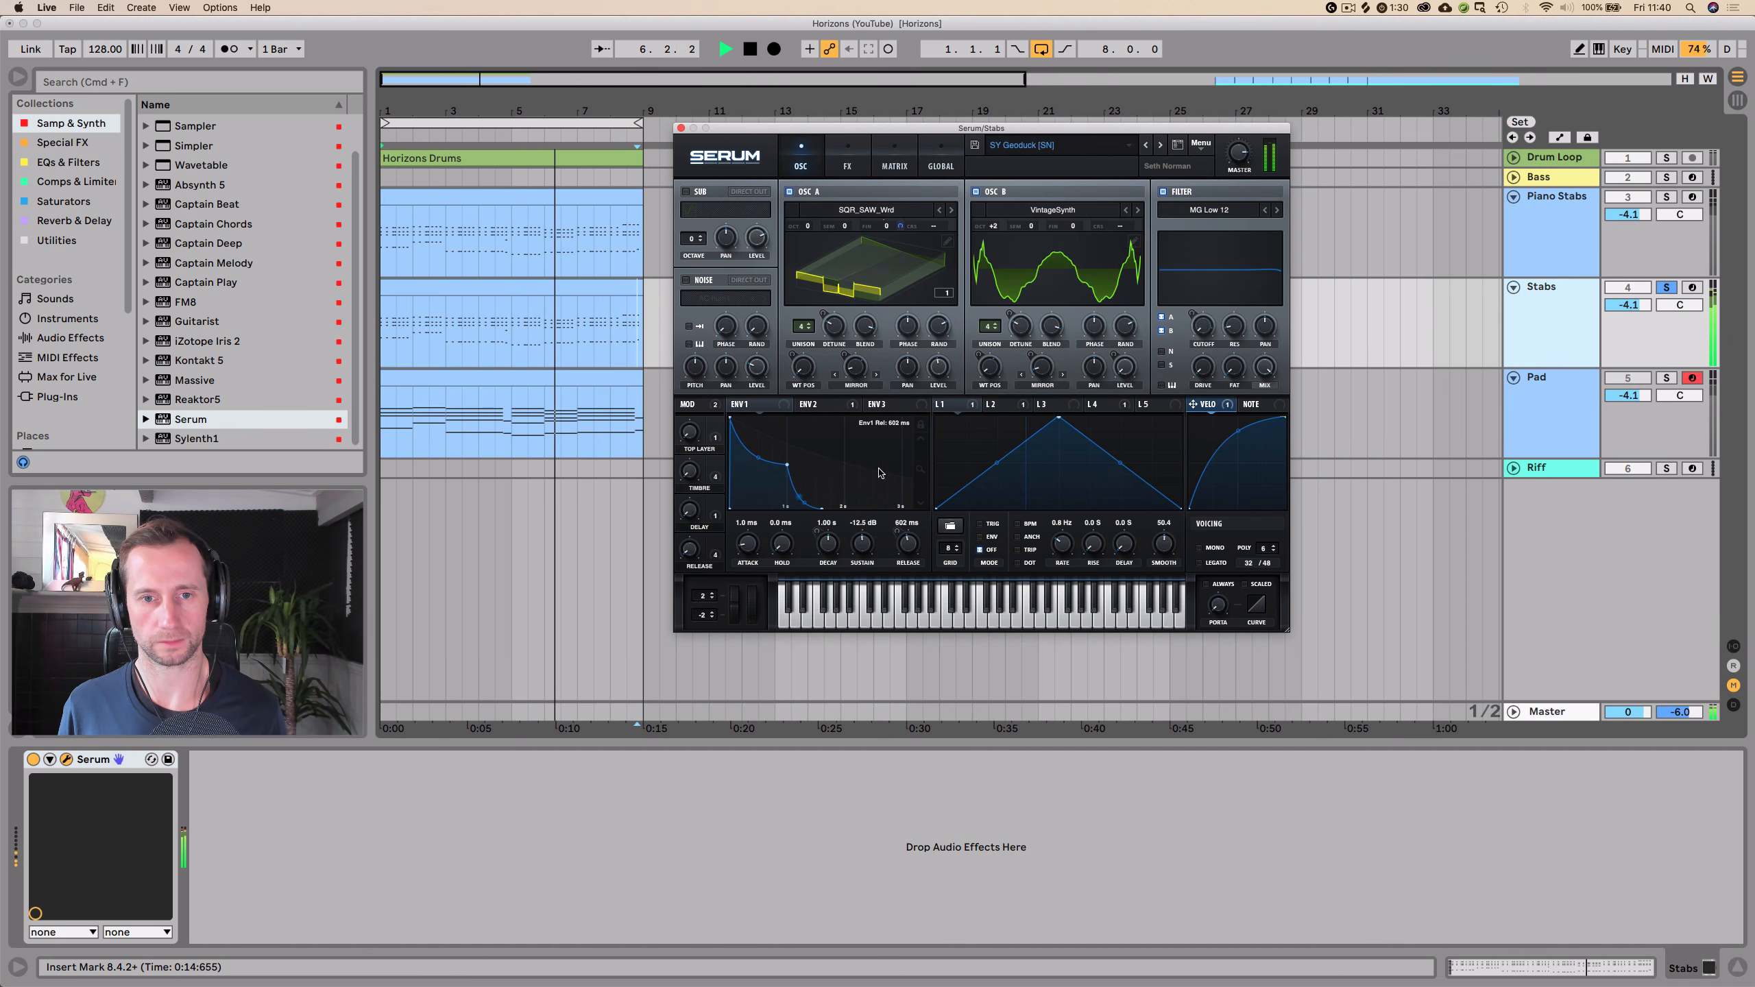
- Close Serum, stop playback and freeze the Stabs track
{"action": "left_click", "coordinate": [681, 128]}
{"action": "key", "text": "space"}
{"action": "left_click", "coordinate": [636, 340]}
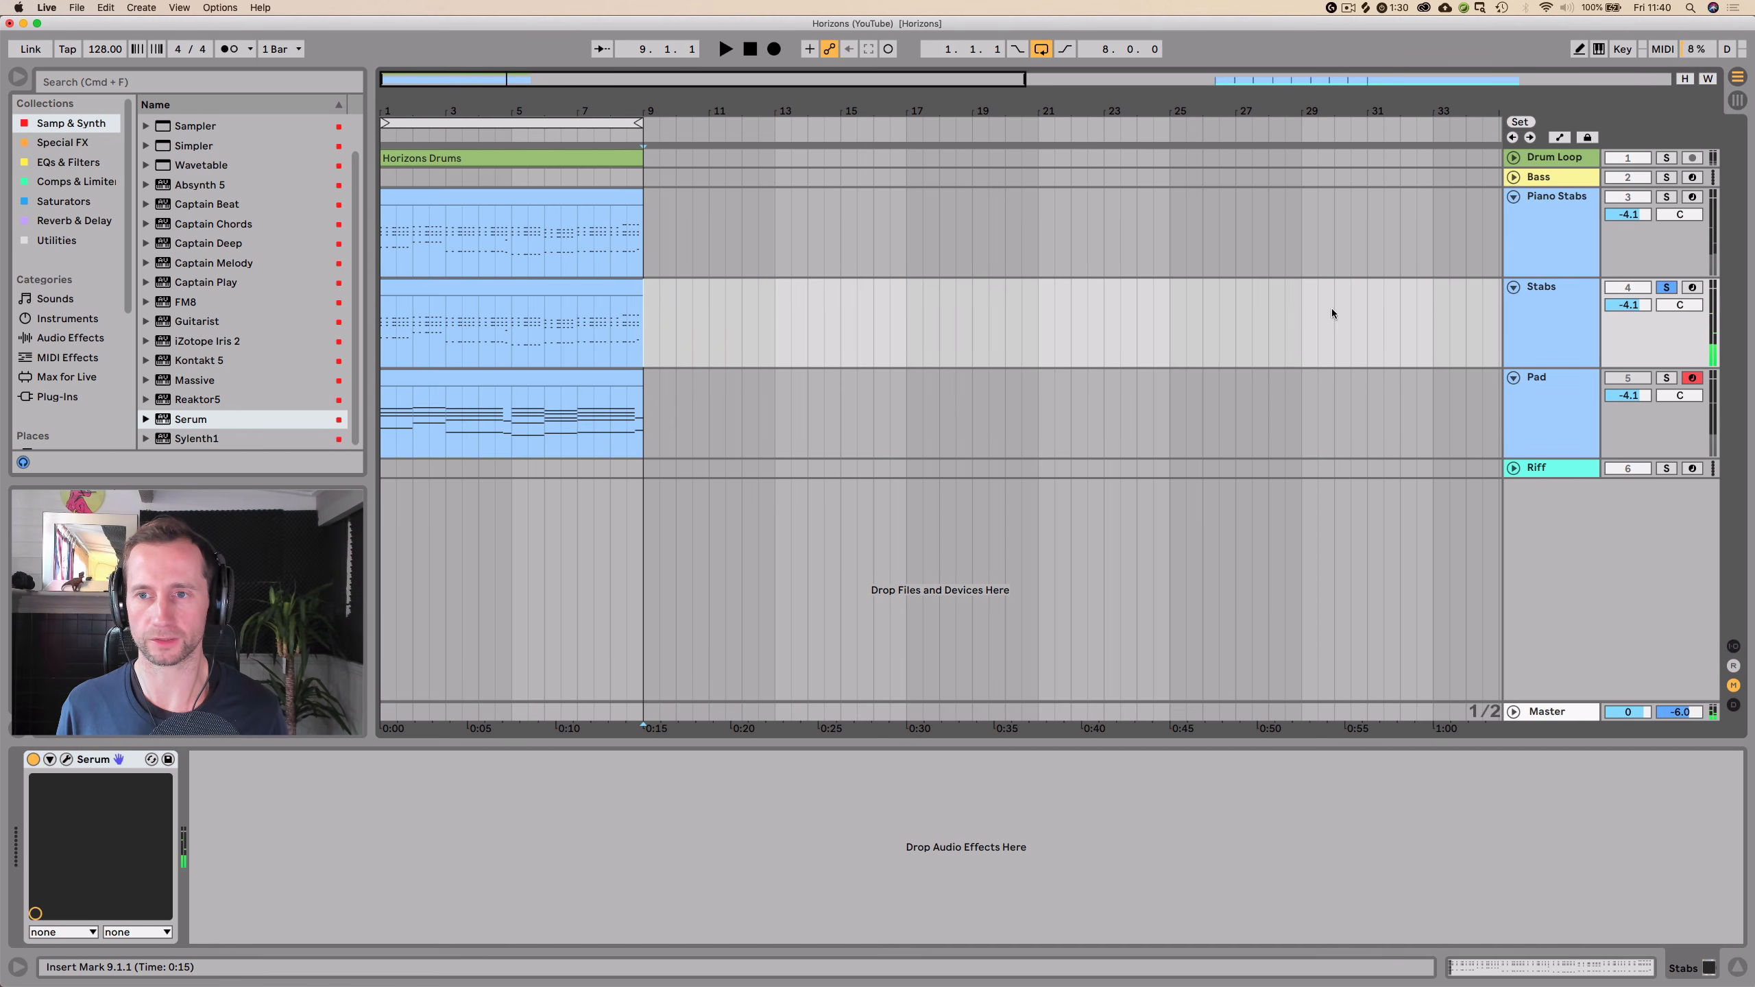
{"action": "right_click", "coordinate": [1517, 304]}
{"action": "left_click", "coordinate": [1423, 425]}
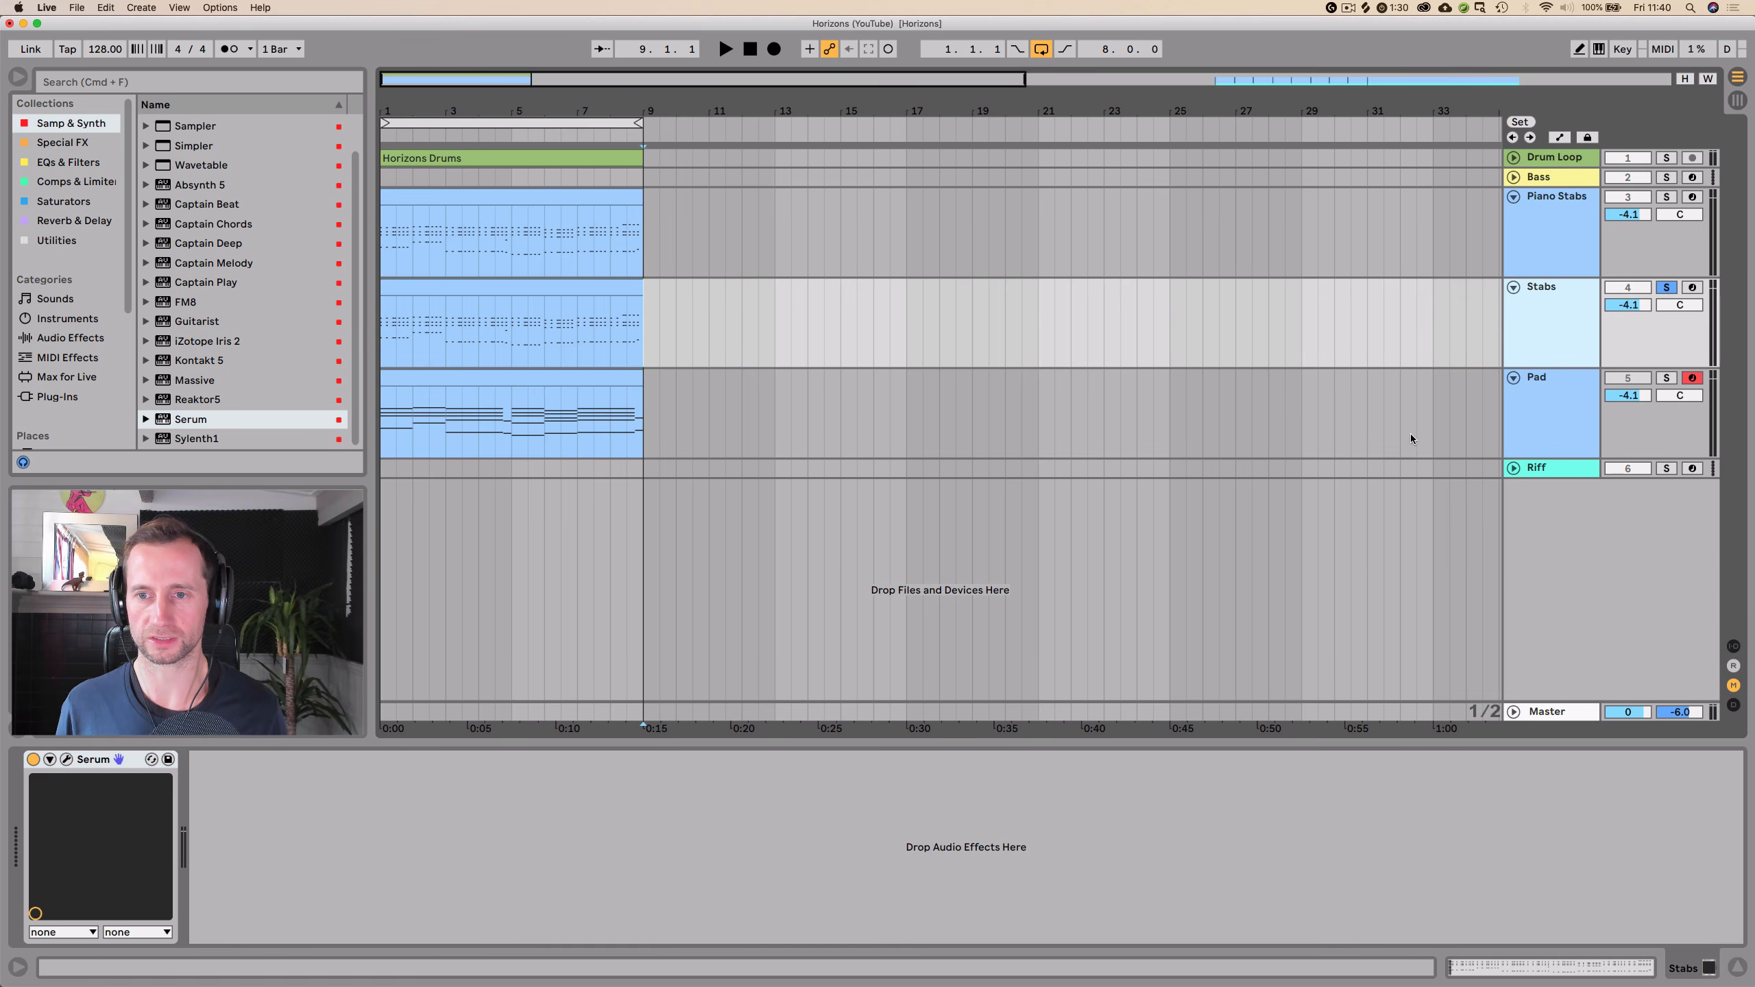
{"action": "right_click", "coordinate": [1517, 332]}
{"action": "left_click", "coordinate": [1384, 449]}
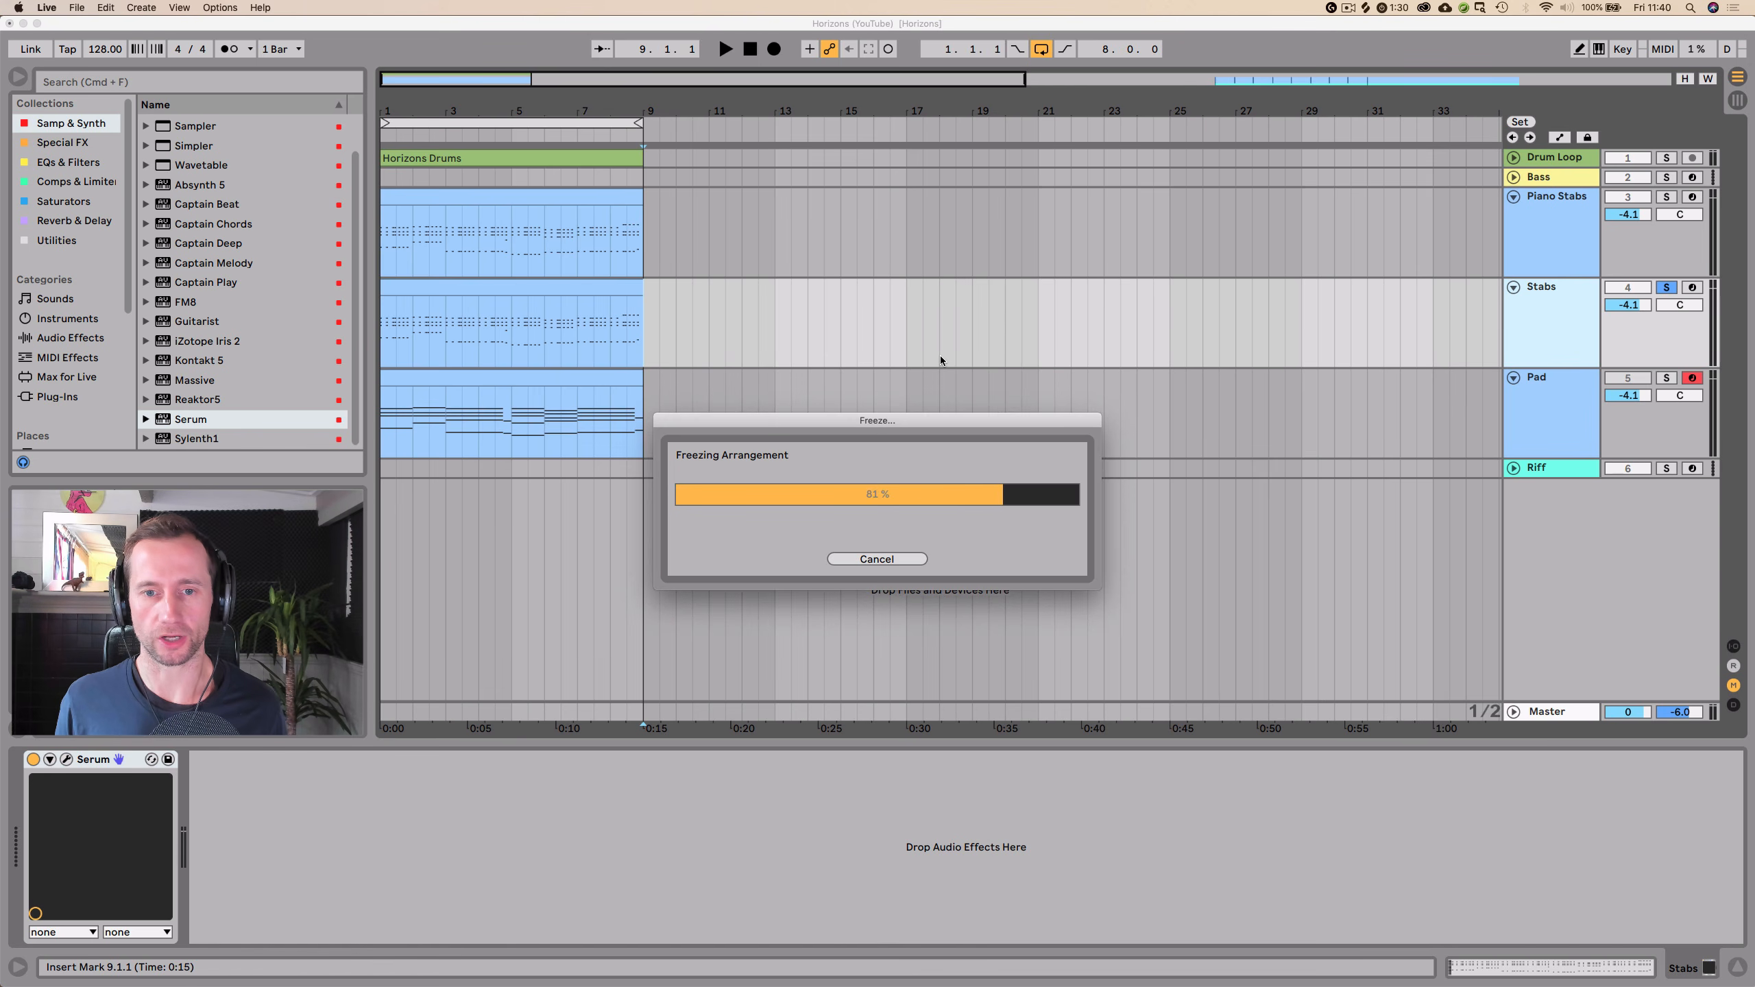
- Duplicate the Piano Stabs track and freeze the upper copy
{"action": "left_click", "coordinate": [1538, 221]}
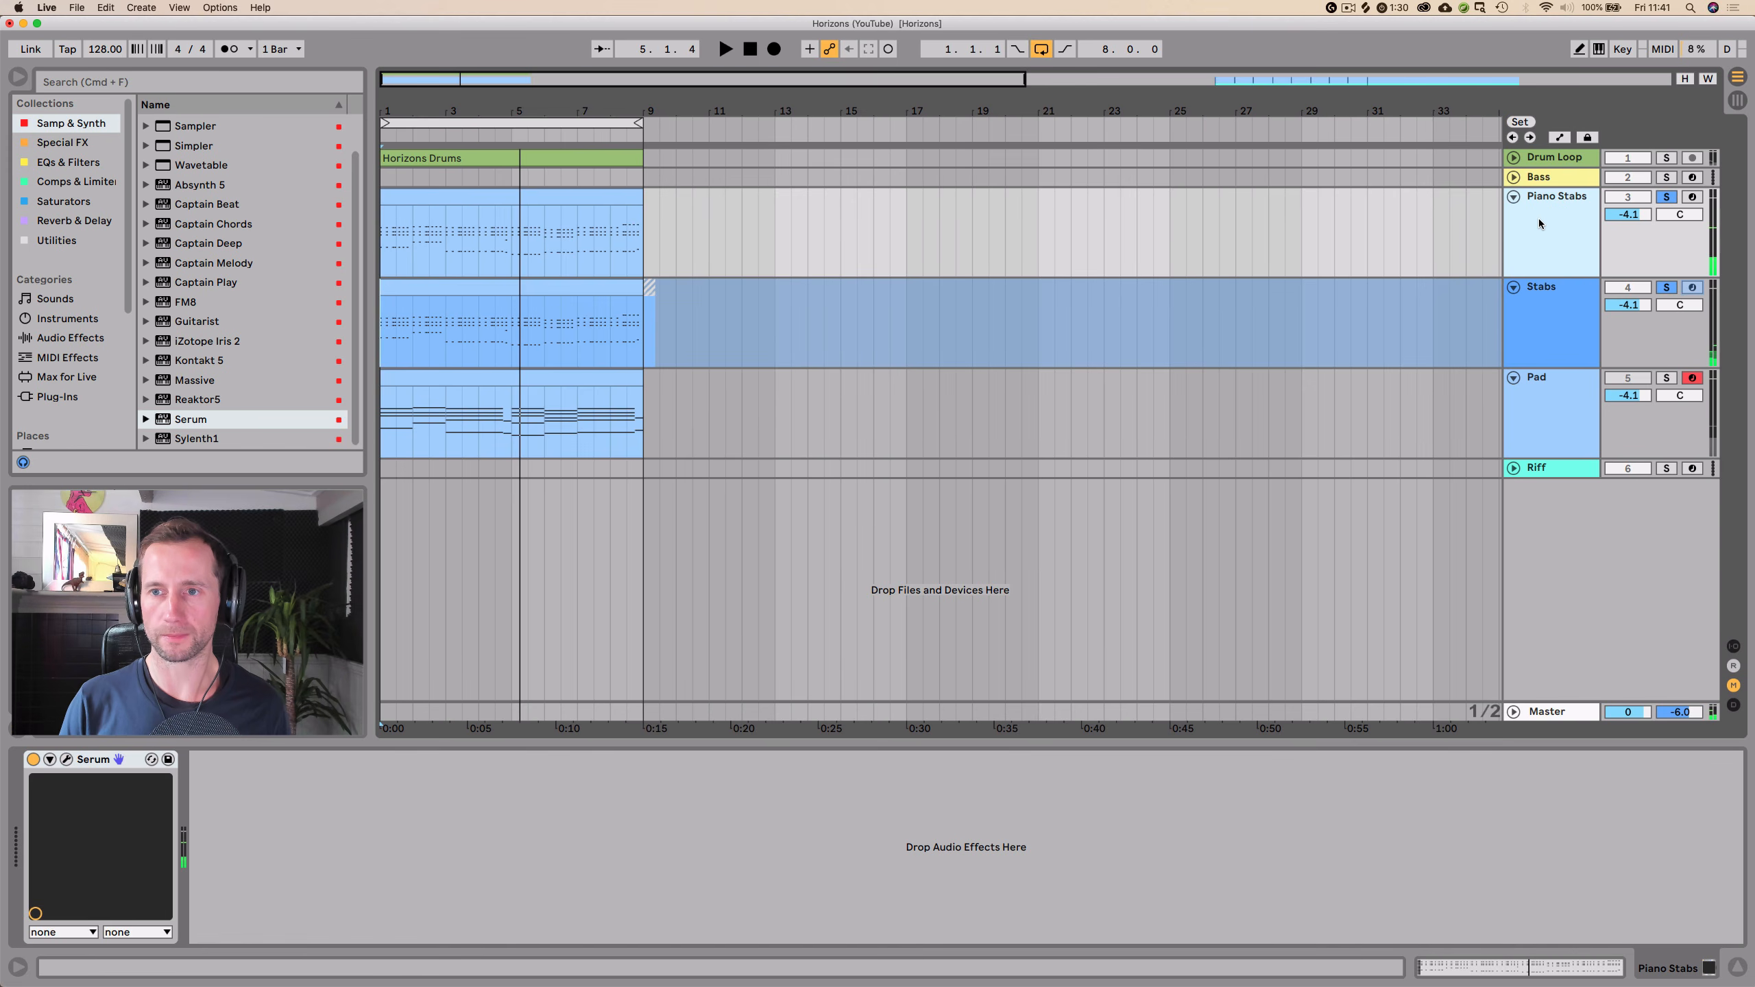
{"action": "key", "text": "super+d"}
{"action": "right_click", "coordinate": [1539, 220]}
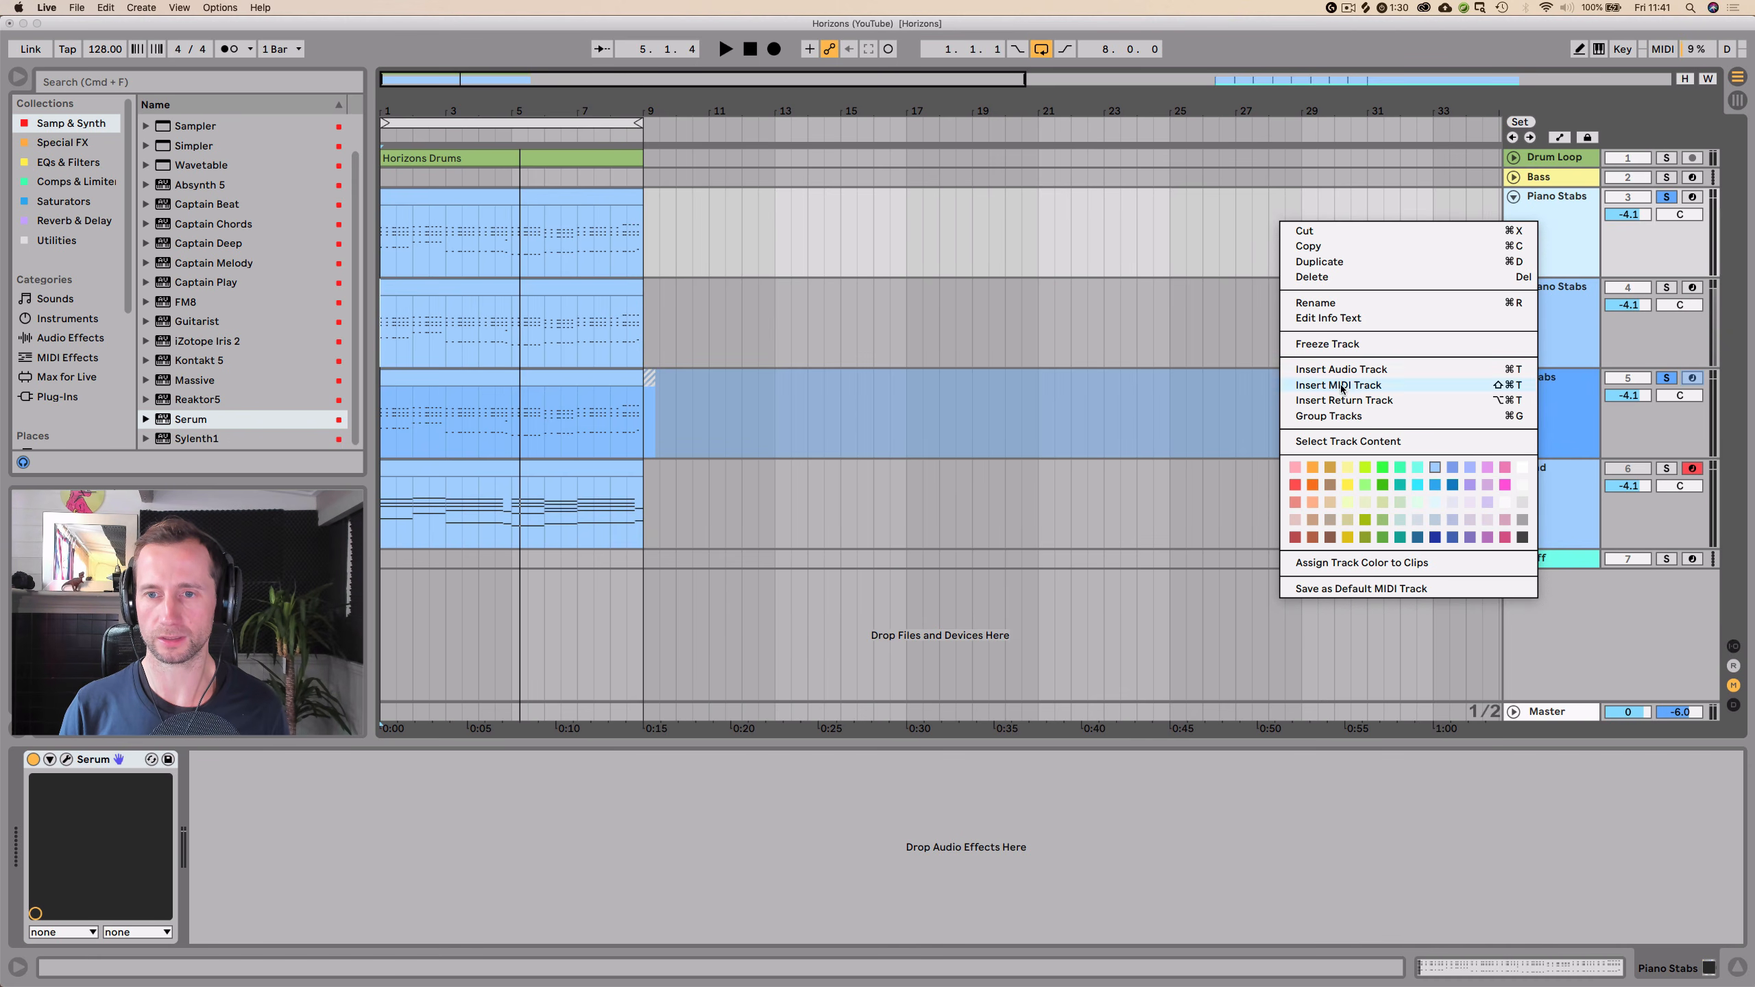
{"action": "left_click", "coordinate": [1327, 343]}
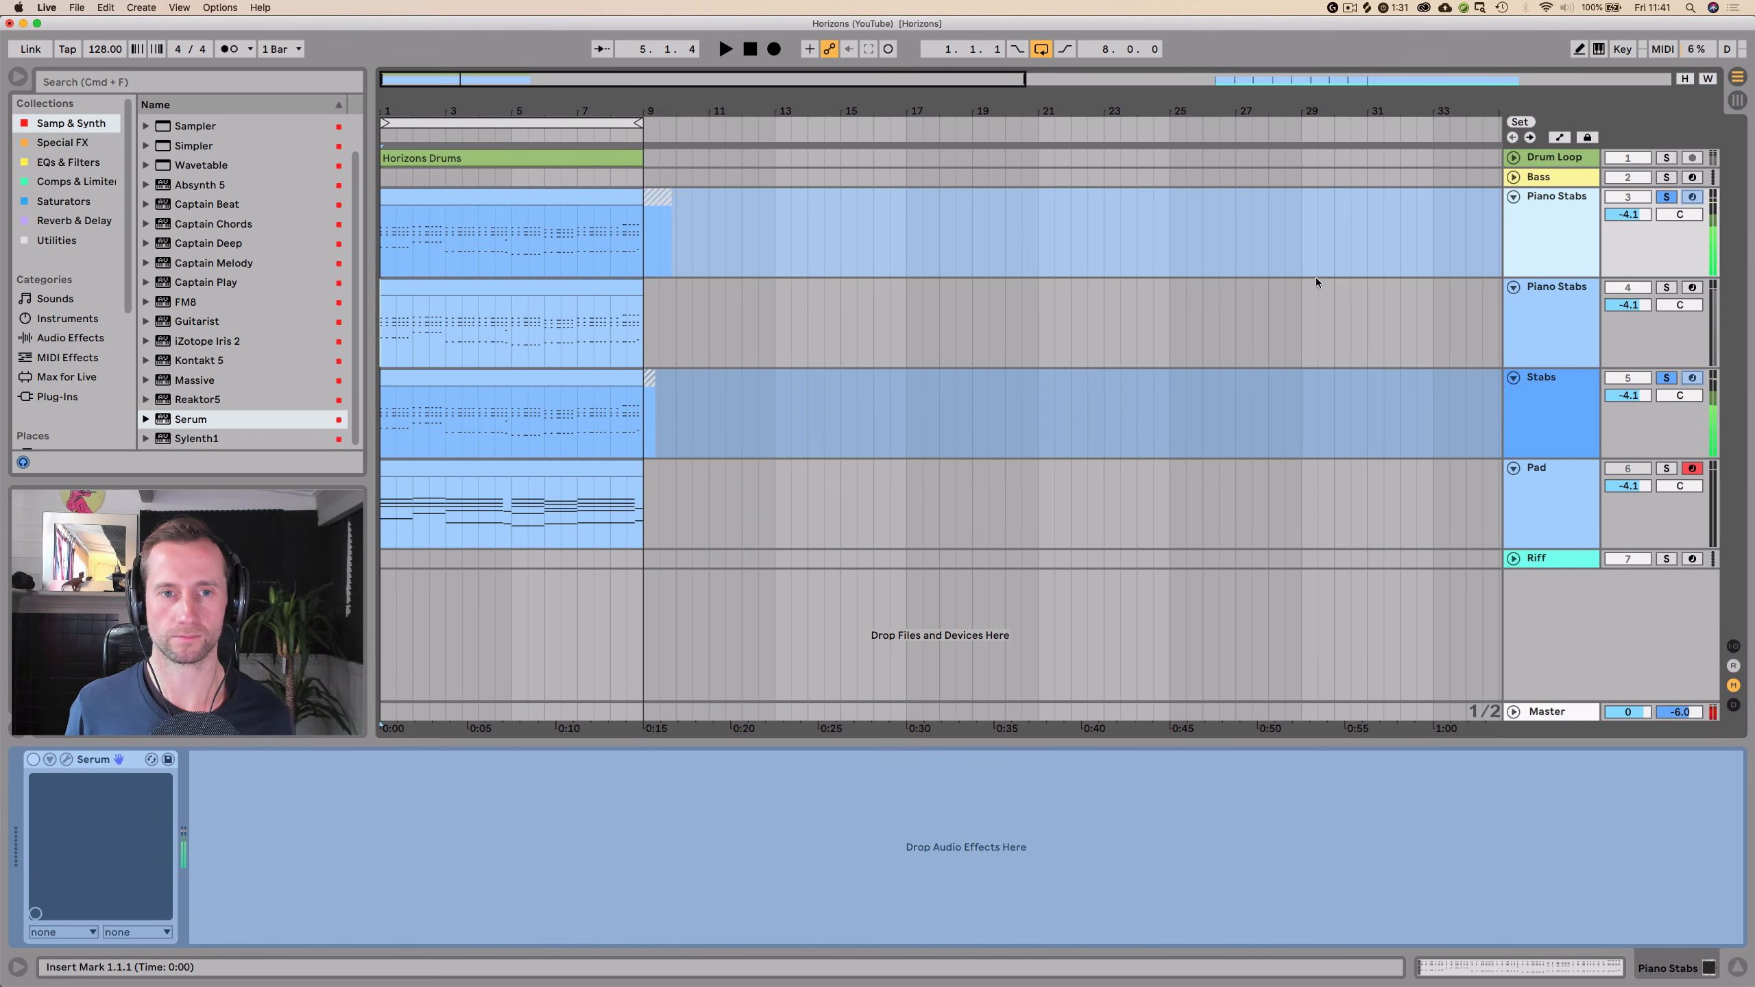
{"action": "key", "text": "space"}
- Rename the lower Piano Stabs copy as Saw Stabs
{"action": "left_click", "coordinate": [1549, 326]}
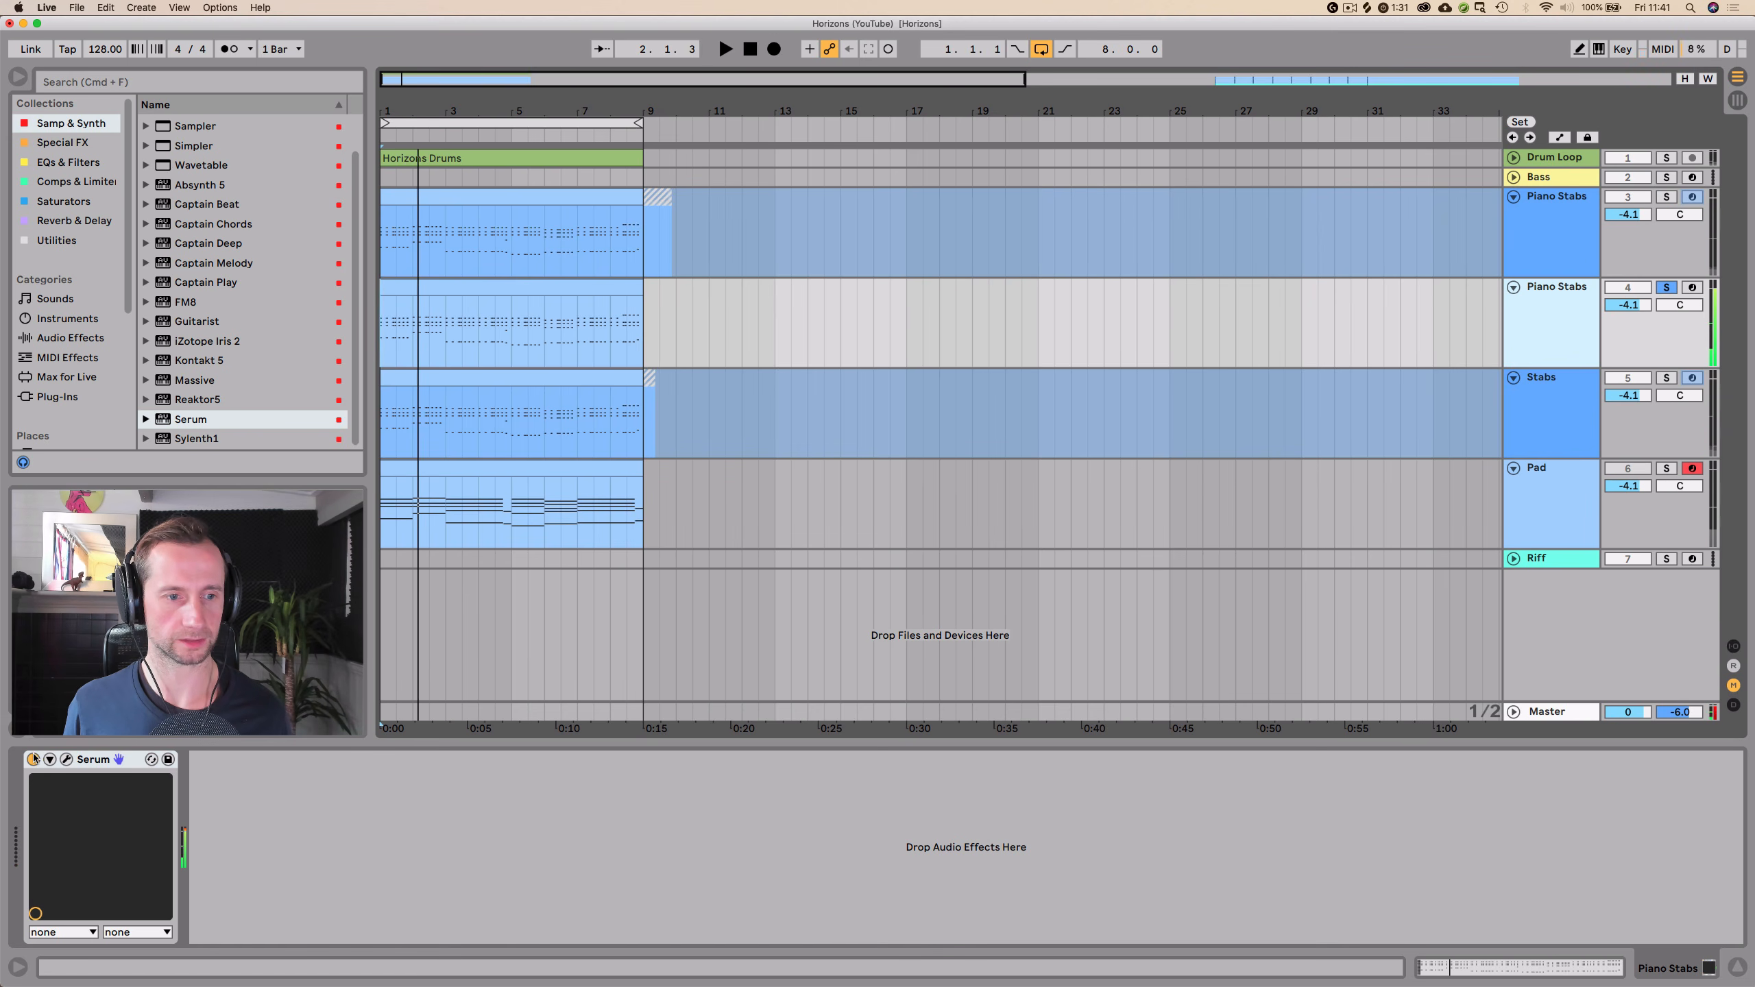
{"action": "key", "text": "super+r"}
{"action": "type", "text": "Saw Stab"}
{"action": "key", "text": "Return"}
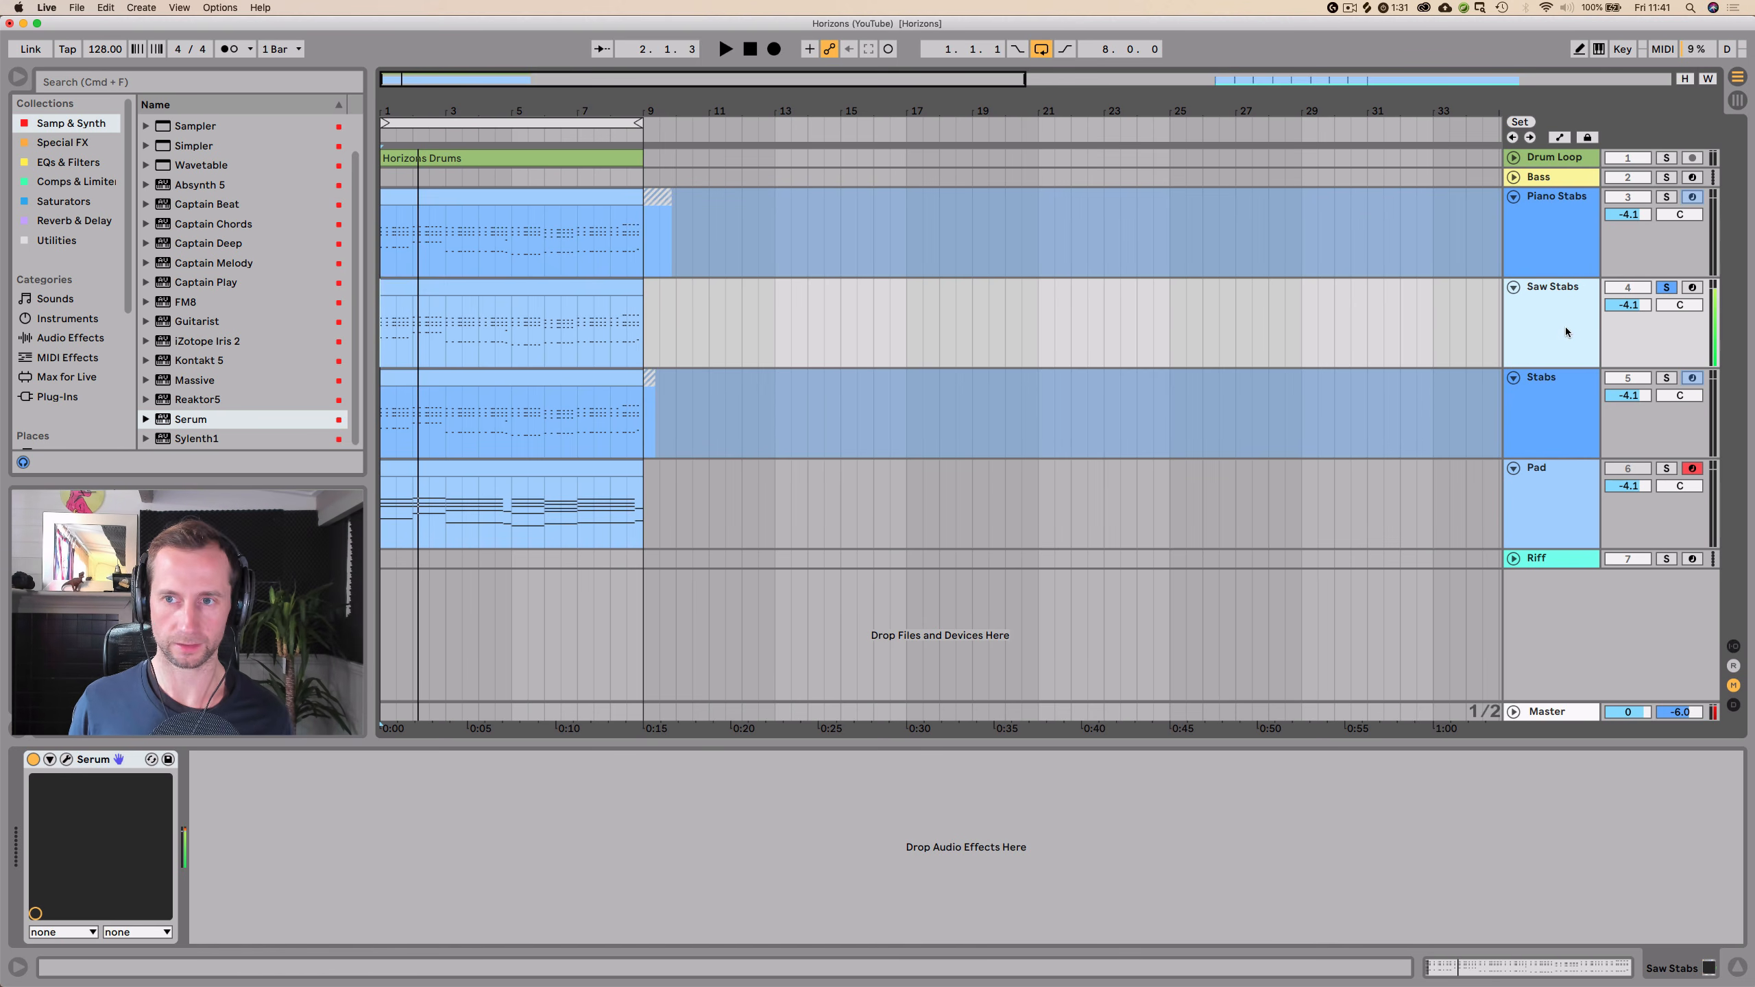
- Reset Serum on the Saw Stabs track to its default saw patch and set Env 1 to 100 ms decay, -4.8 dB sustain and 836 ms release
{"action": "left_click", "coordinate": [67, 759]}
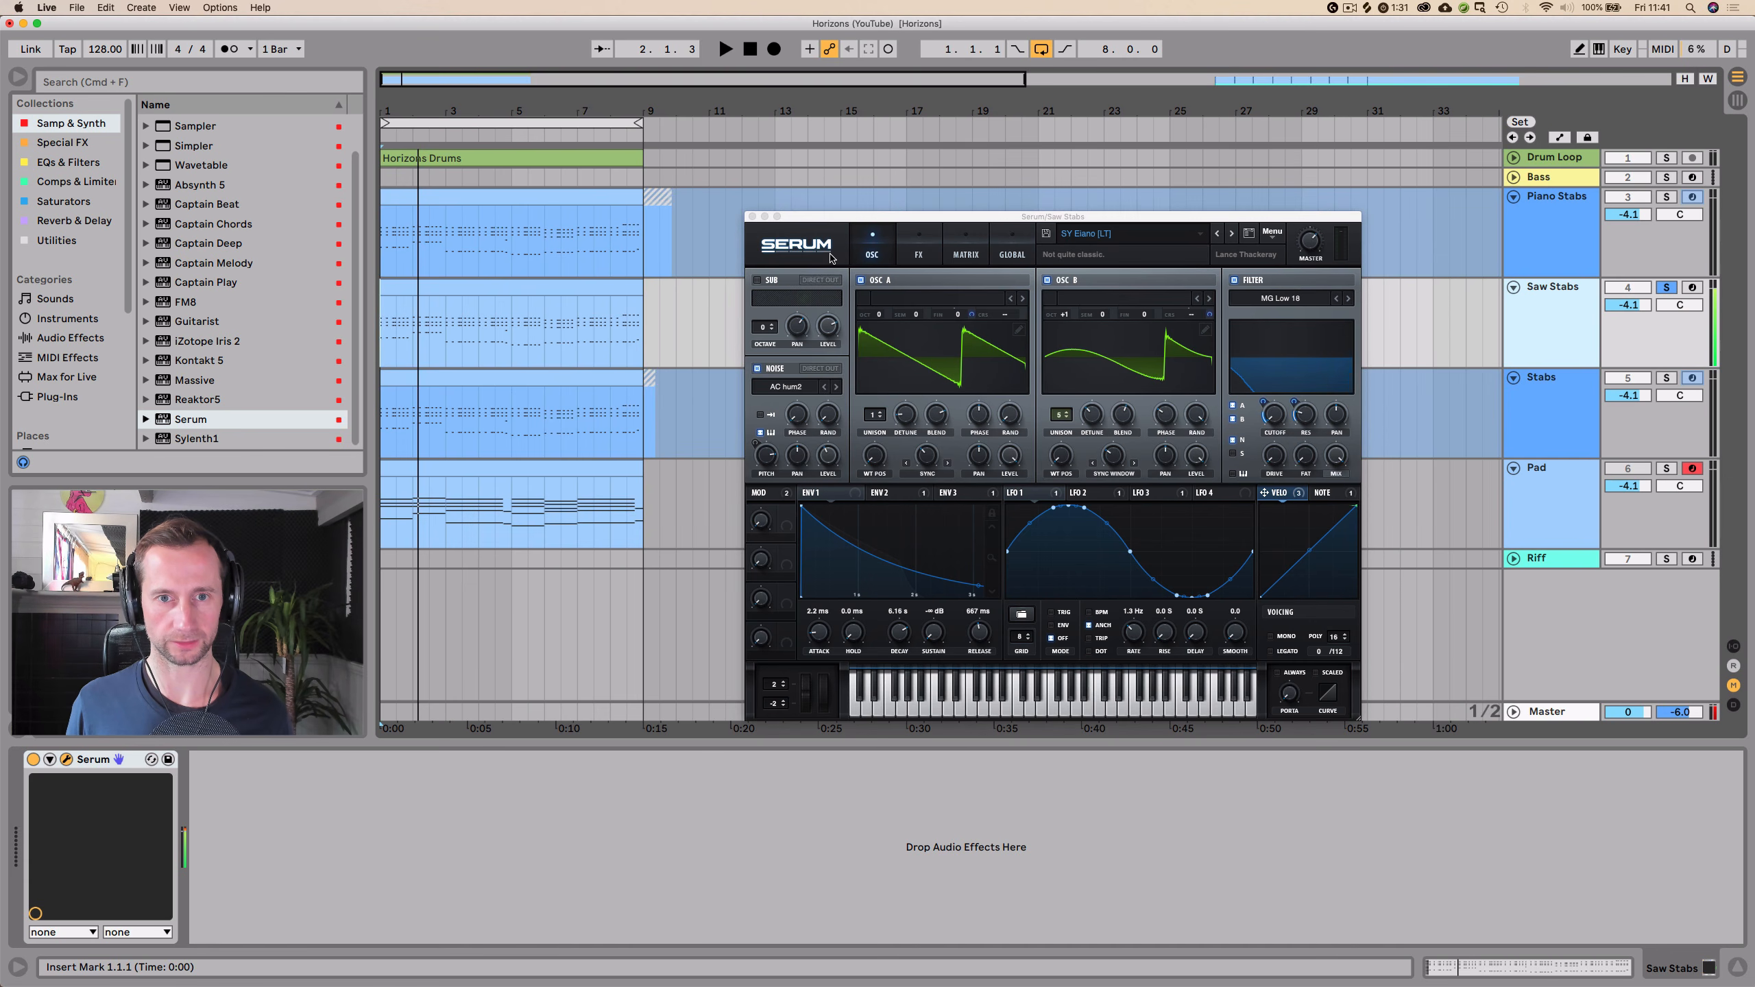
{"action": "key", "text": "space"}
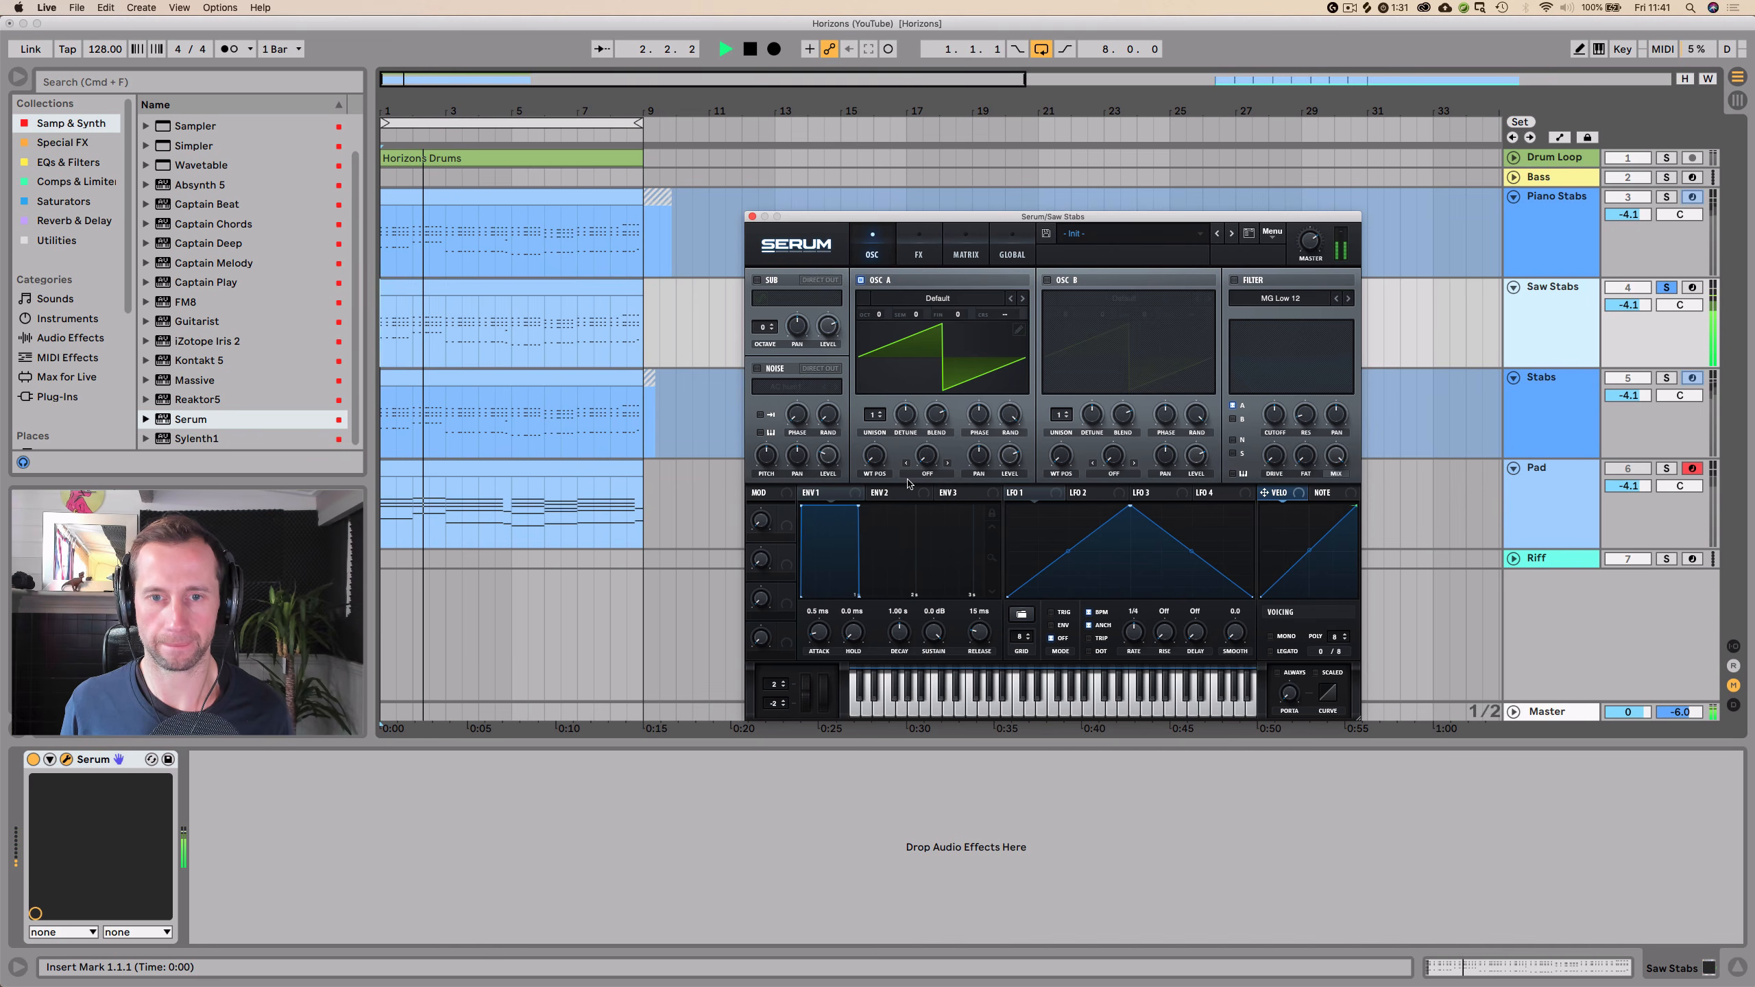
{"action": "left_click_drag", "start_coordinate": [977, 616], "coordinate": [935, 733]}
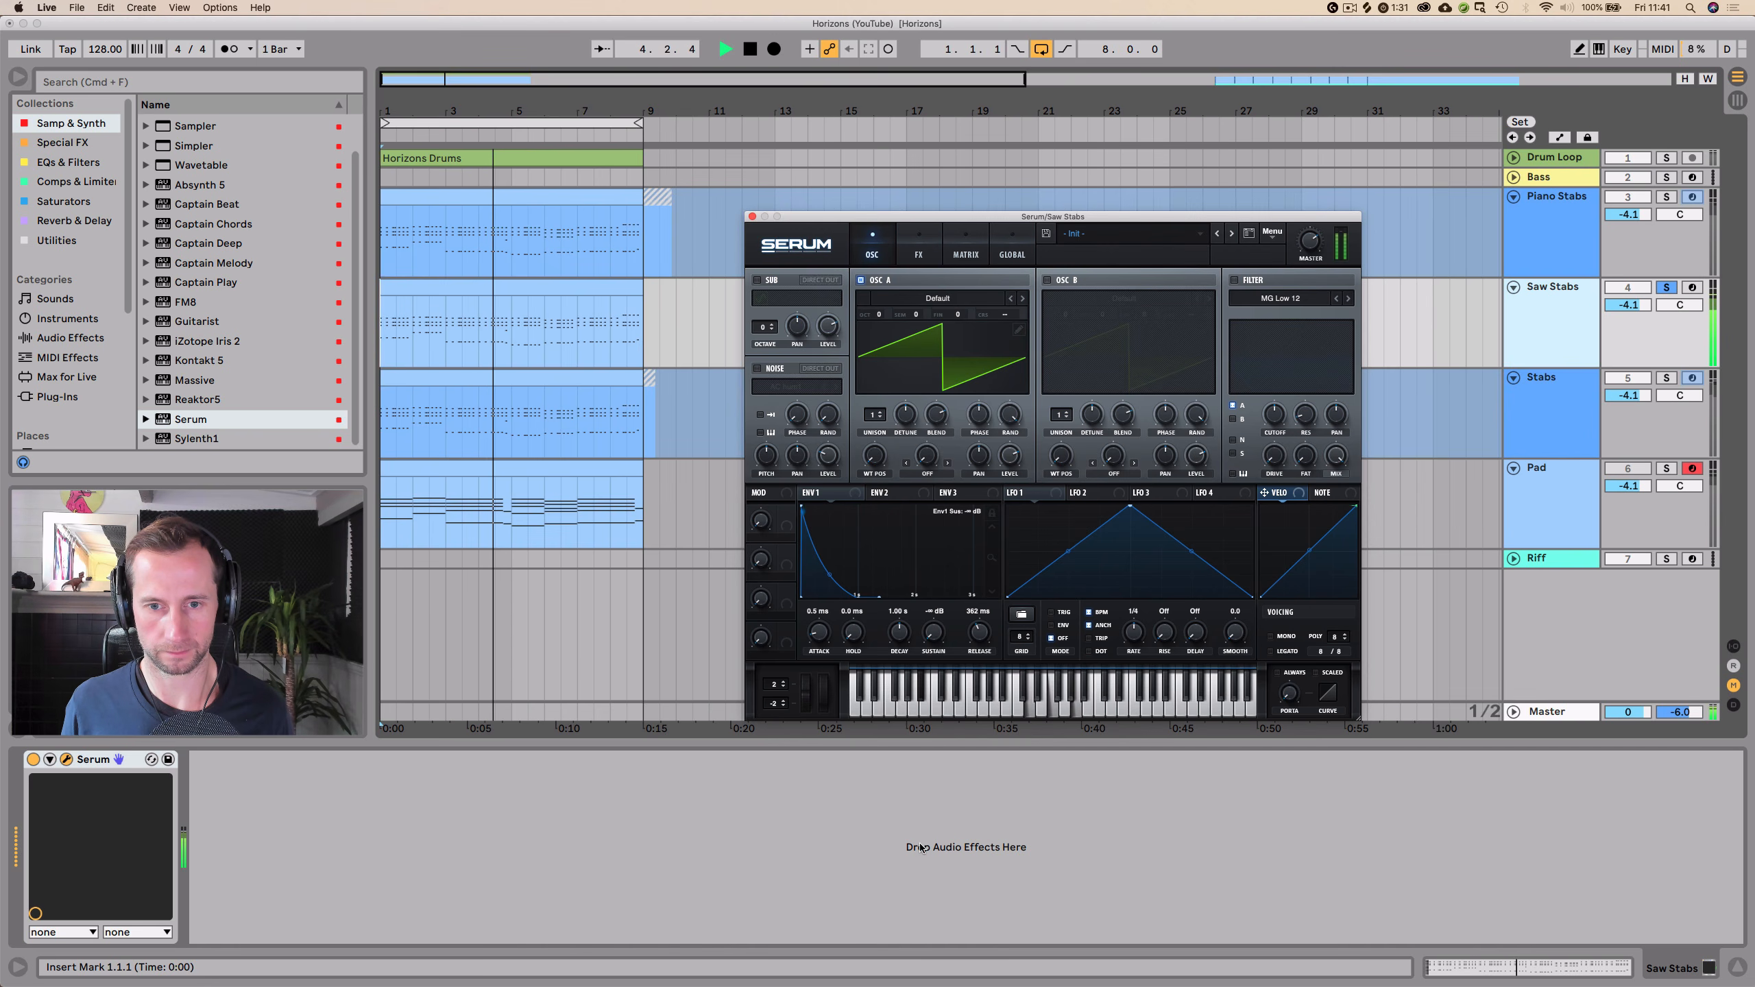
{"action": "left_click_drag", "start_coordinate": [981, 643], "coordinate": [983, 852]}
{"action": "left_click_drag", "start_coordinate": [903, 624], "coordinate": [994, 548]}
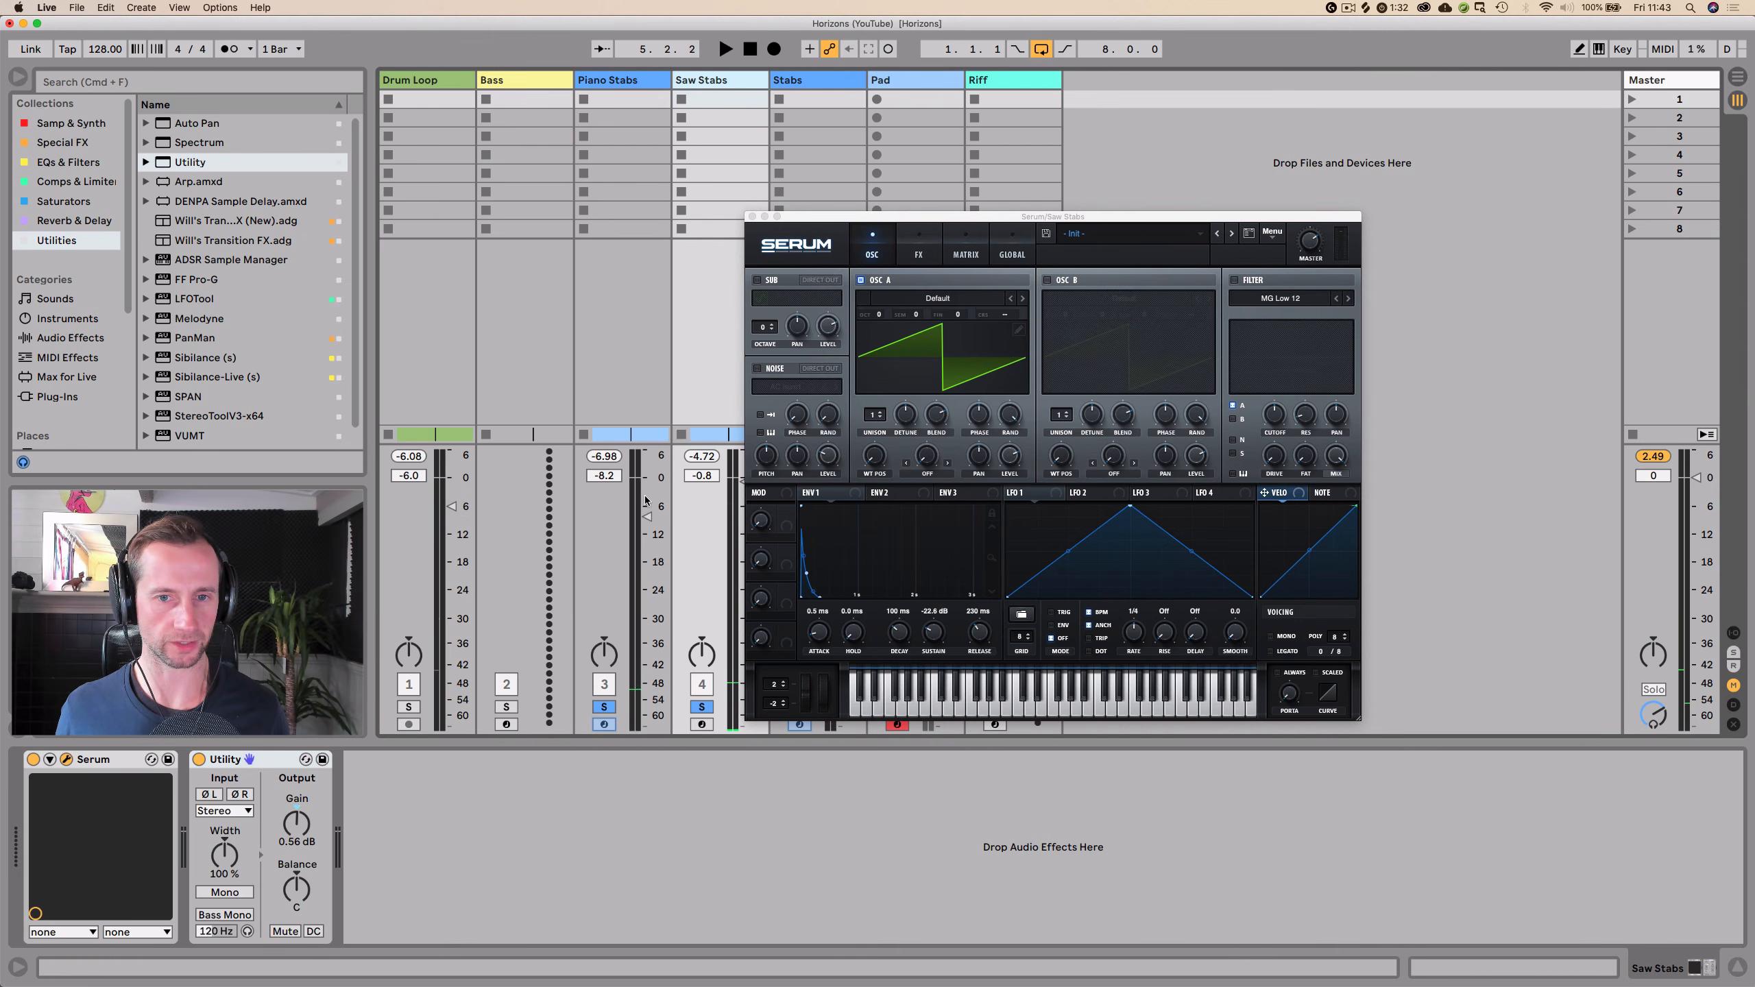
{"action": "left_click_drag", "start_coordinate": [933, 631], "coordinate": [980, 629]}
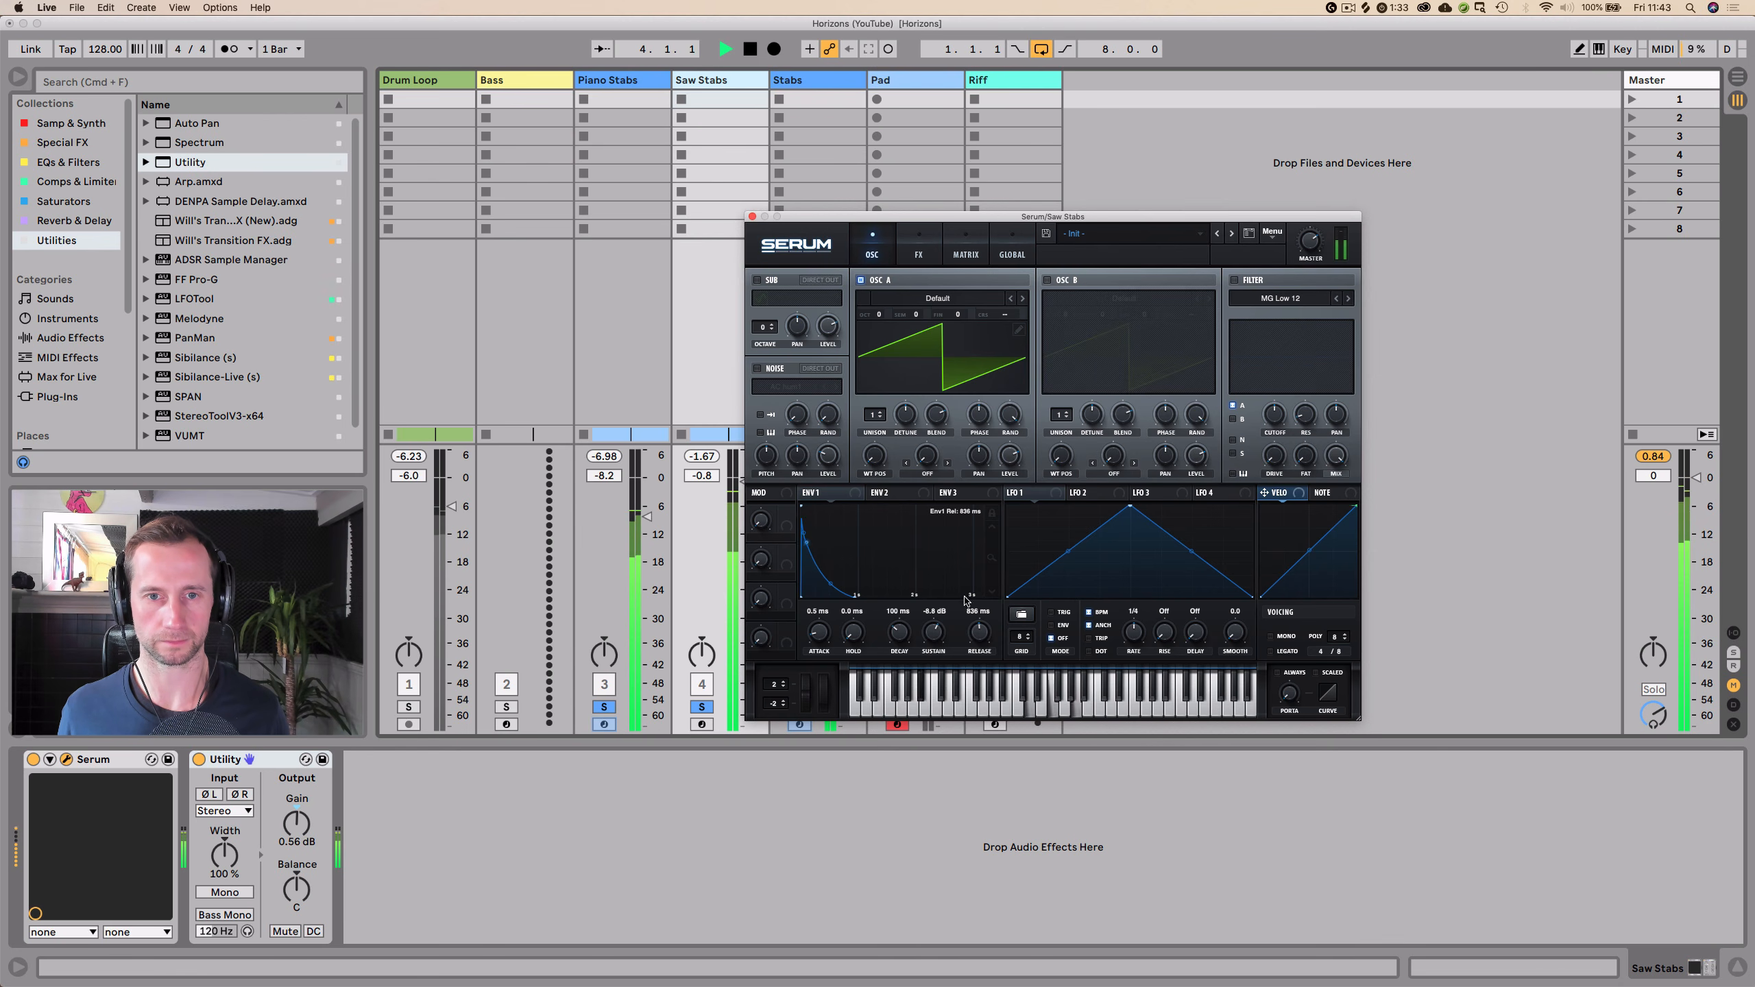
{"action": "left_click", "coordinate": [752, 217]}
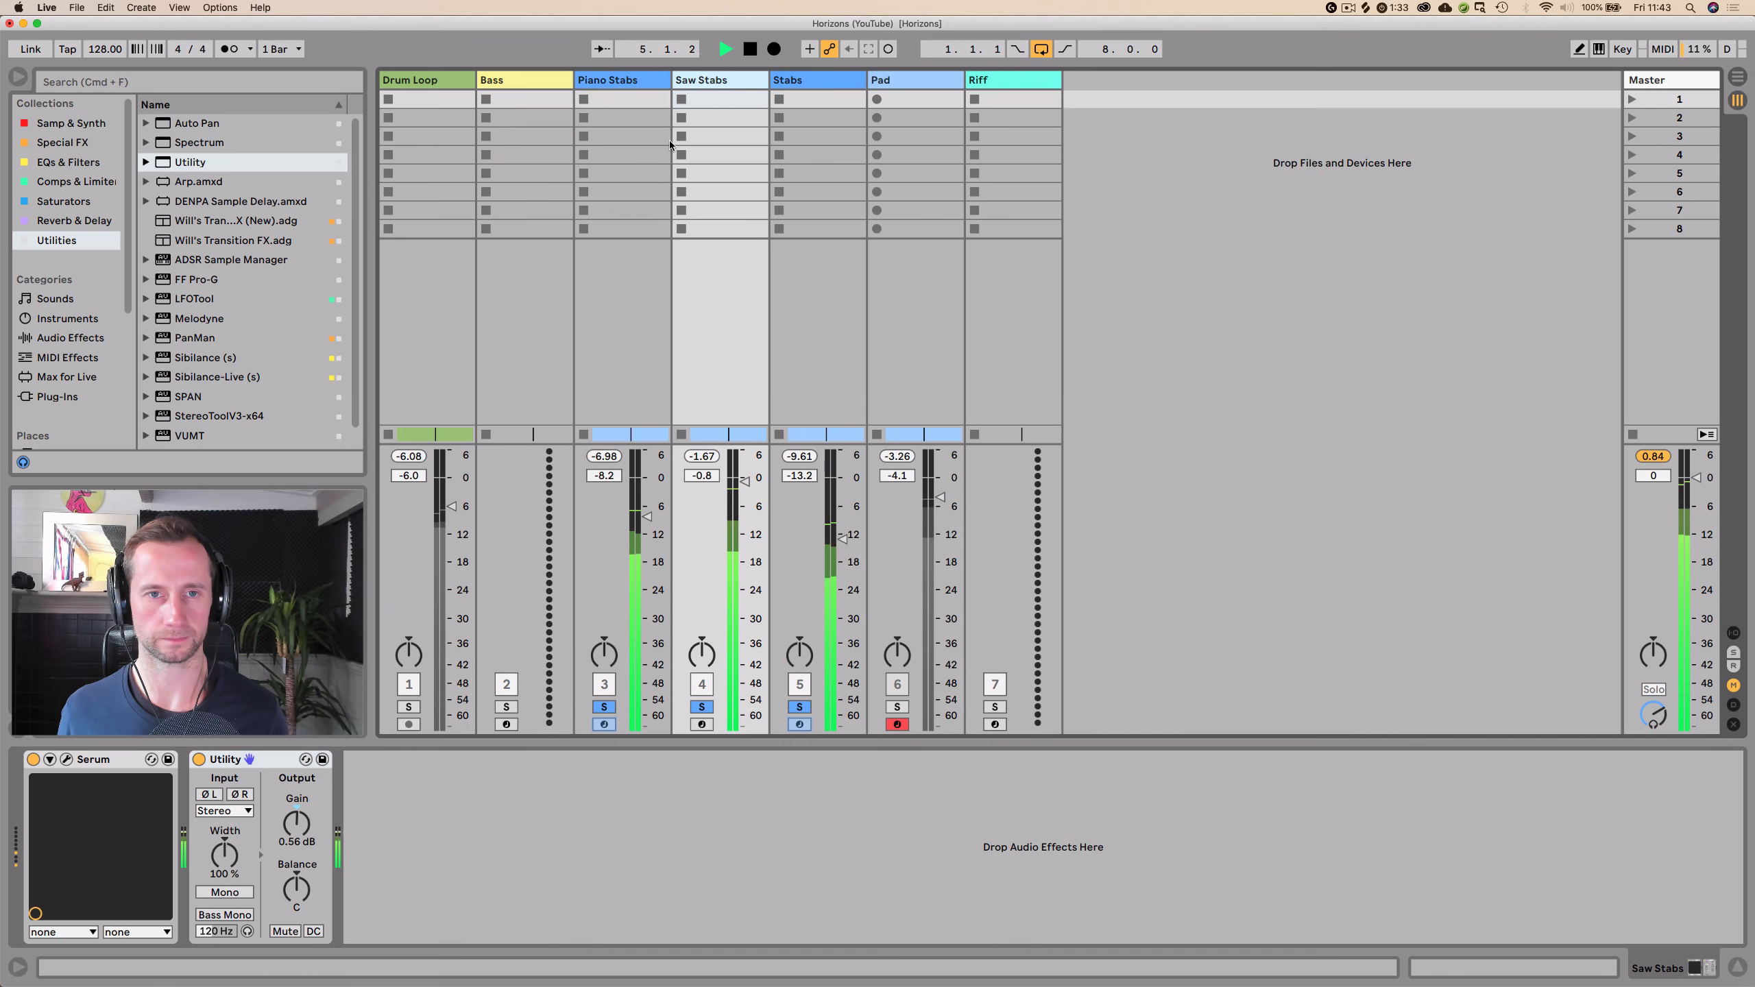
- Group the Piano Stabs, Saw Stabs and Stabs tracks and name the group STABS
{"action": "left_click", "coordinate": [604, 81]}
{"action": "left_click", "coordinate": [825, 88]}
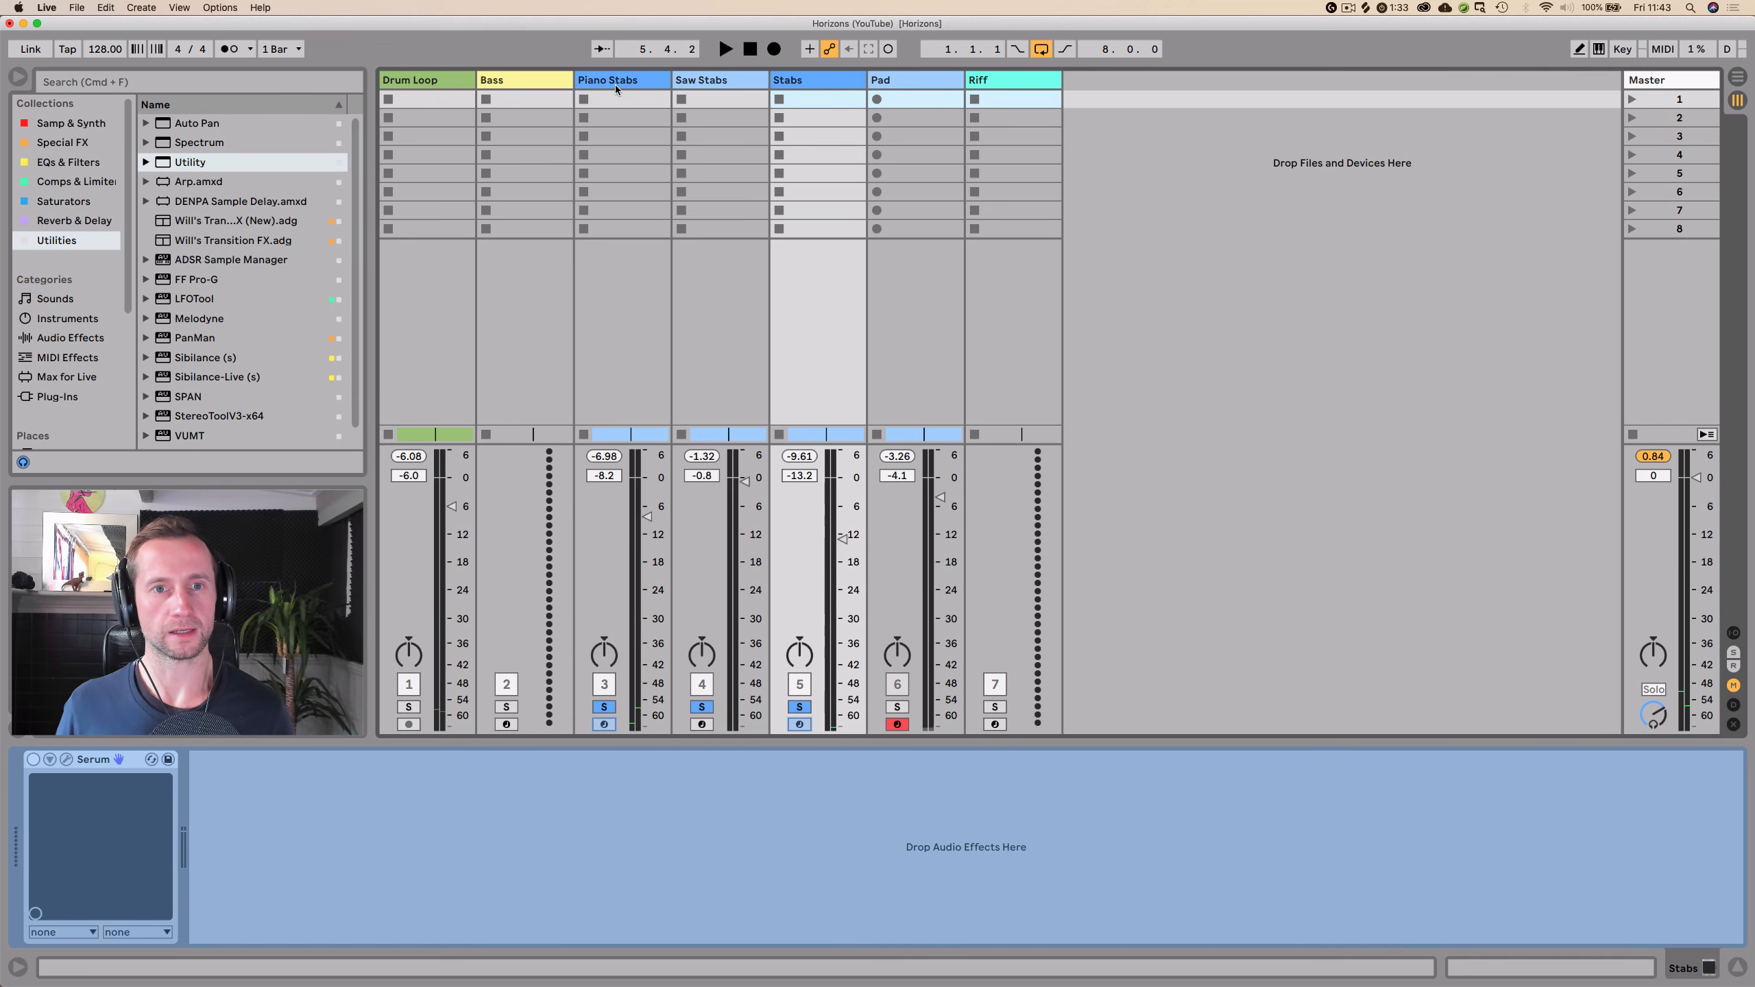
{"action": "left_click", "coordinate": [626, 81]}
{"action": "left_click", "coordinate": [799, 82], "text": "shift"}
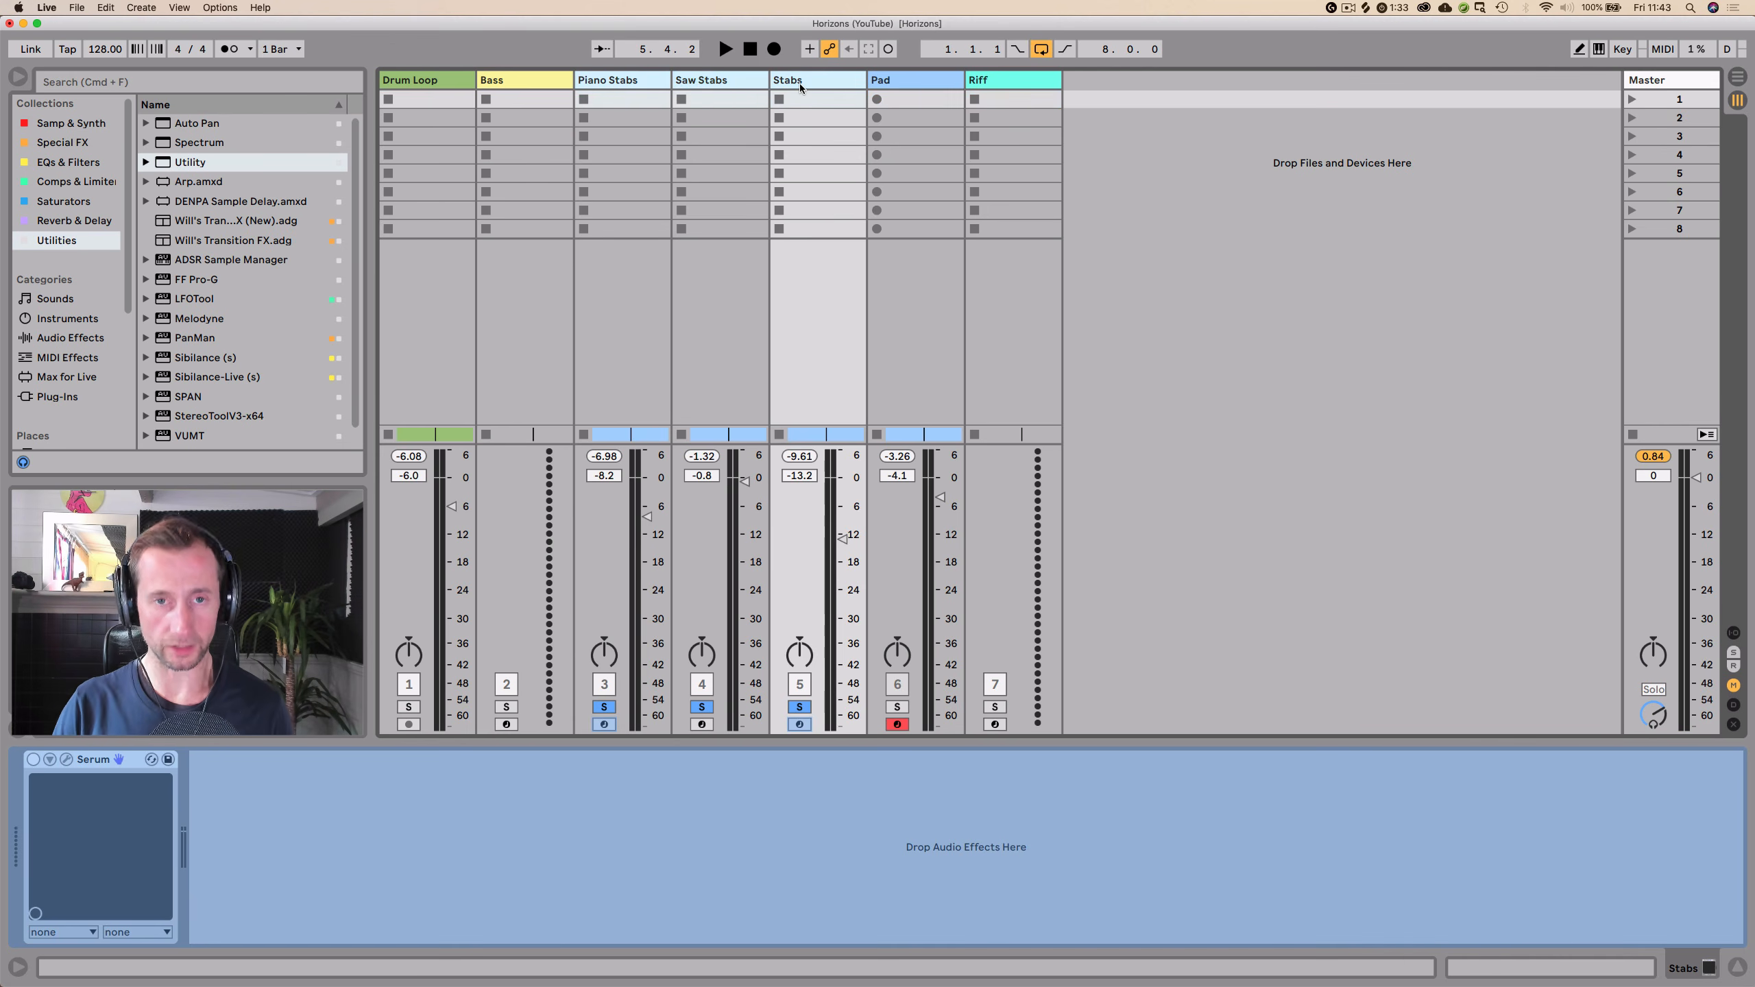
{"action": "key", "text": "super+g"}
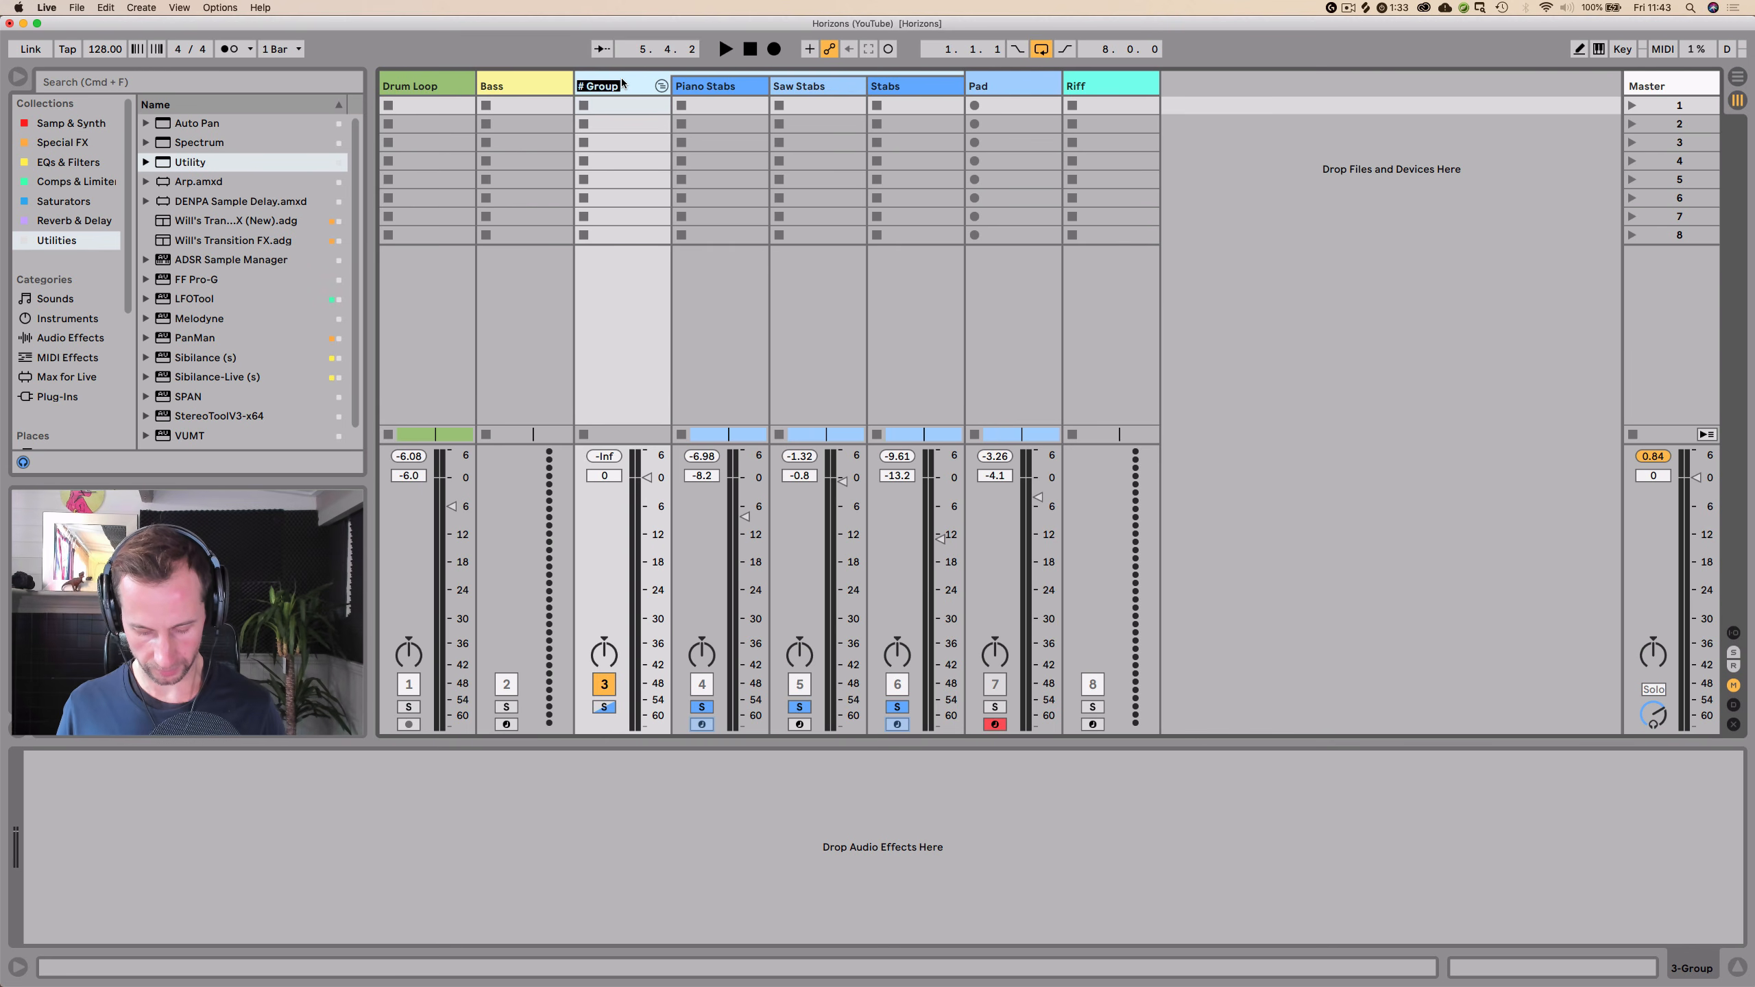
{"action": "key", "text": "Return"}
{"action": "key", "text": "Right"}
{"action": "key", "text": "Right"}
{"action": "key", "text": "Right"}
{"action": "left_click", "coordinate": [632, 90]}
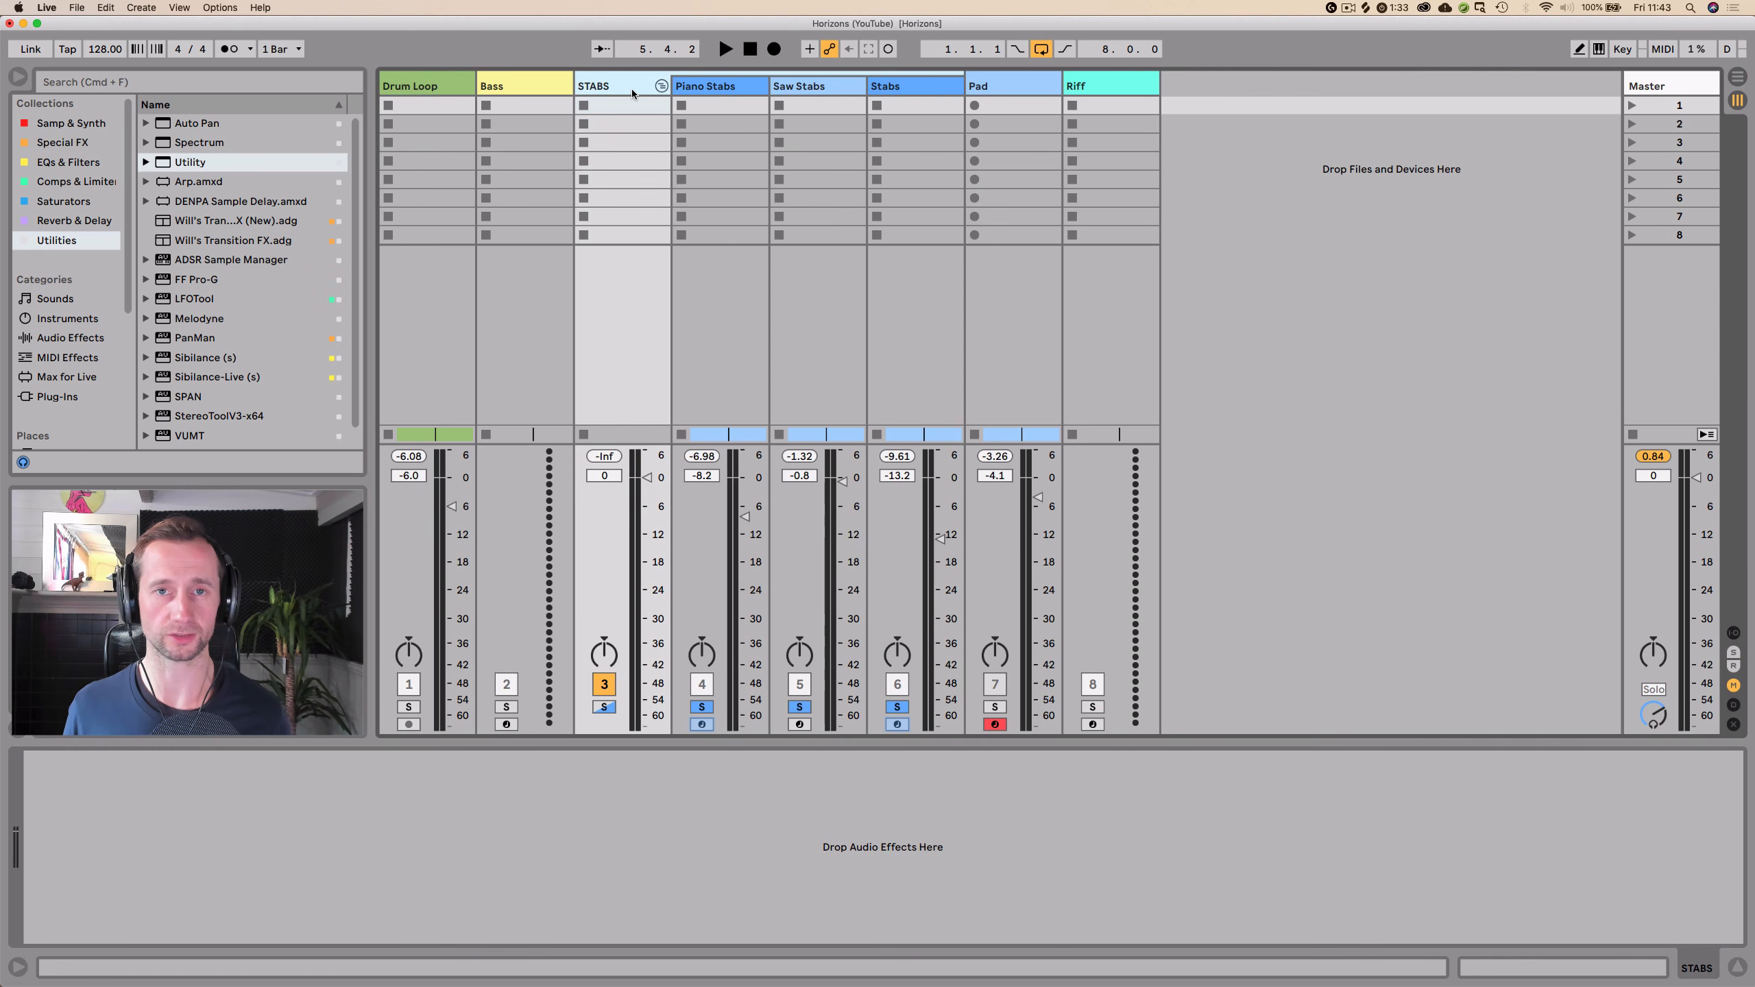
- Play back the grouped stabs, fold the STABS group in the Arrangement and return to the mixer view
{"action": "key", "text": "space"}
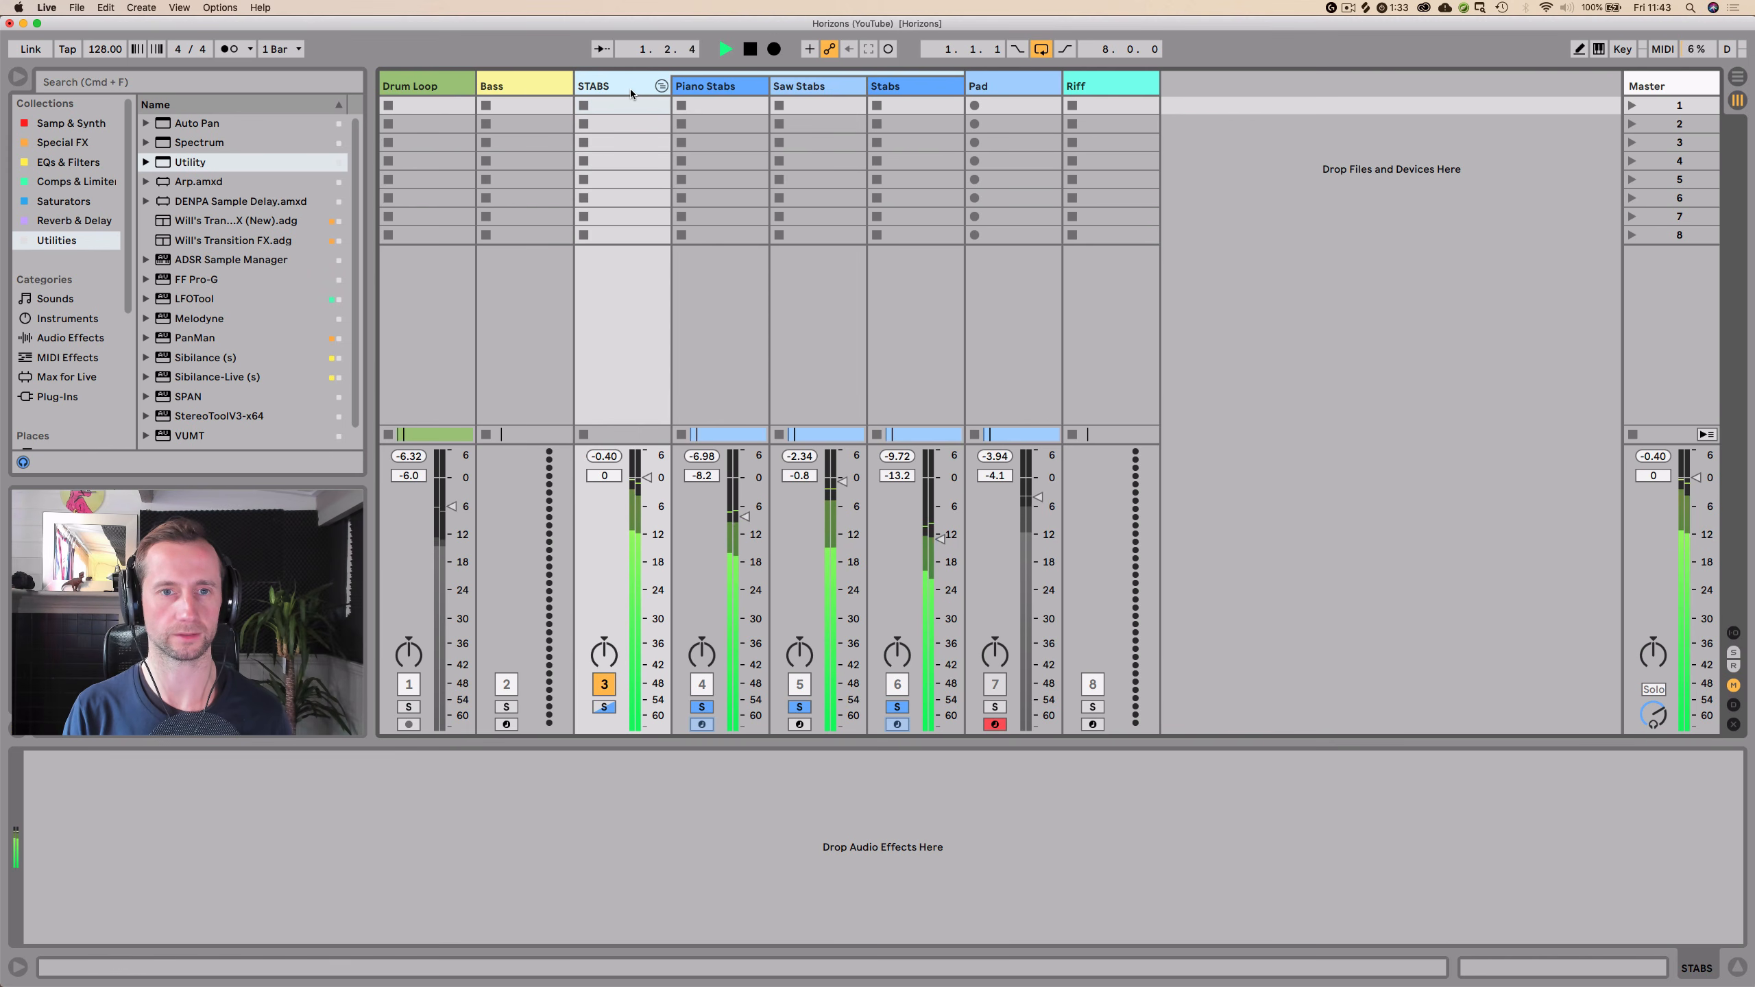
{"action": "key", "text": "Tab"}
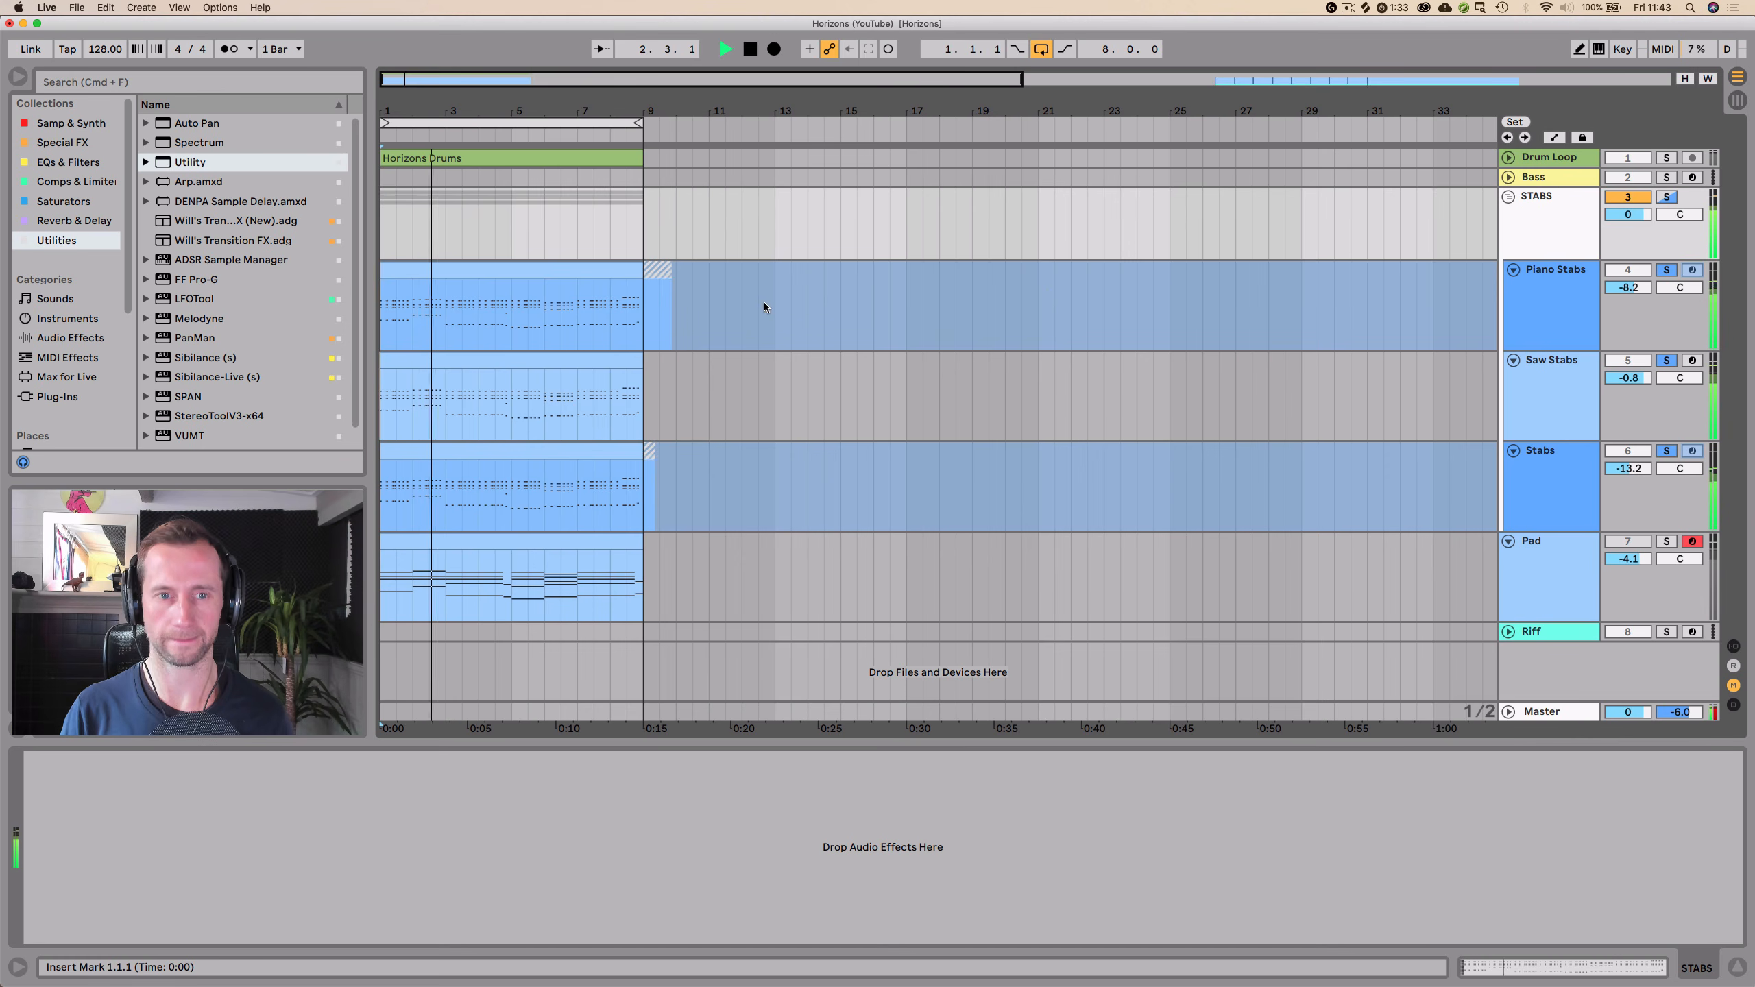
{"action": "left_click", "coordinate": [1509, 197]}
{"action": "key", "text": "space"}
{"action": "key", "text": "Tab"}
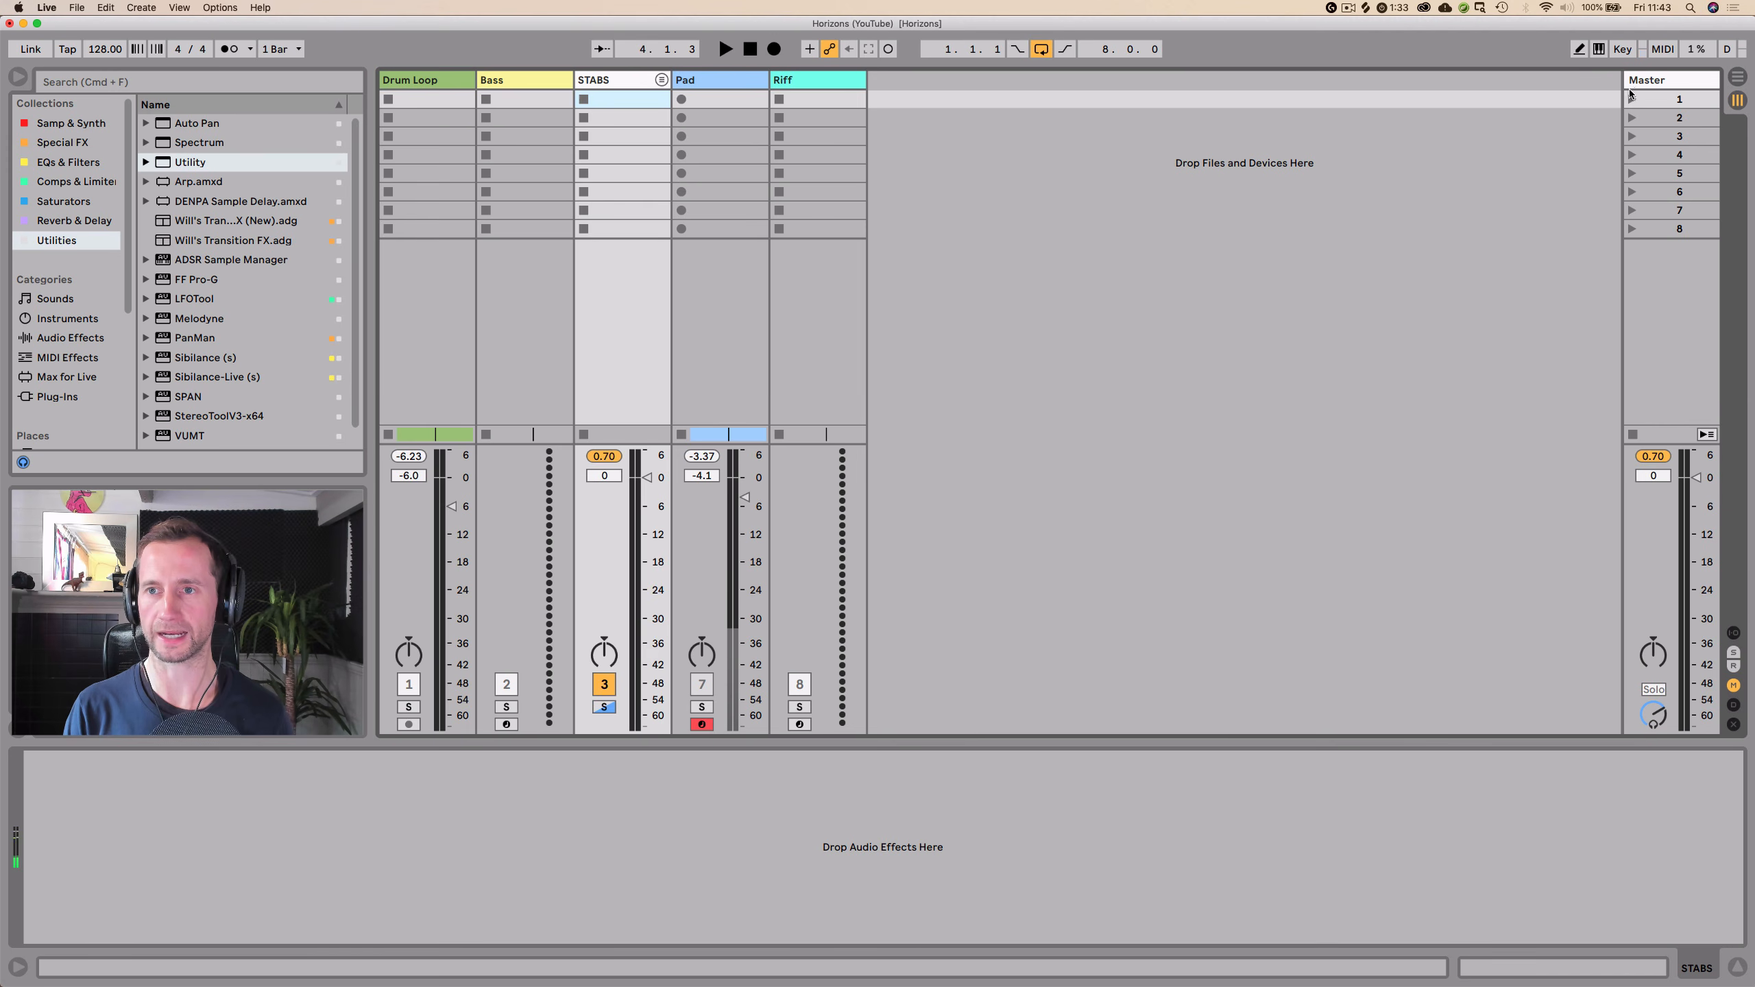
- Insert a return track and load Ableton's Reverb effect onto it
{"action": "left_click", "coordinate": [1637, 79]}
{"action": "key", "text": "super+alt+t"}
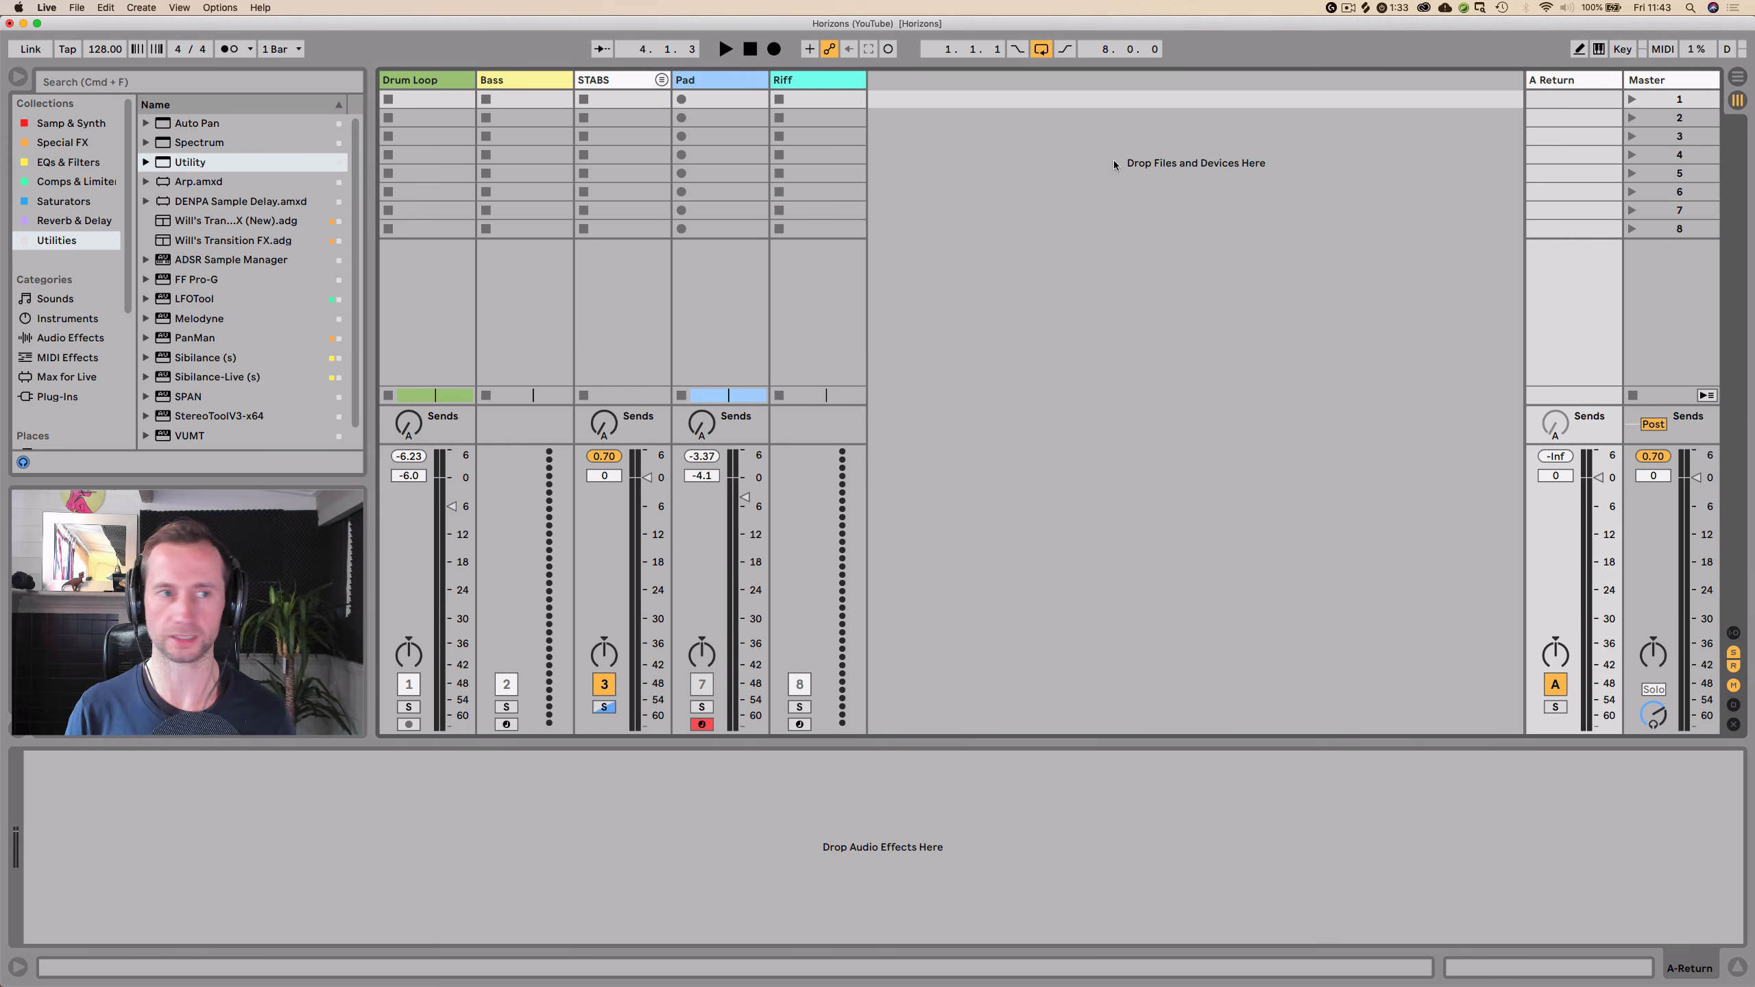
{"action": "left_click", "coordinate": [64, 220]}
{"action": "left_click", "coordinate": [184, 163]}
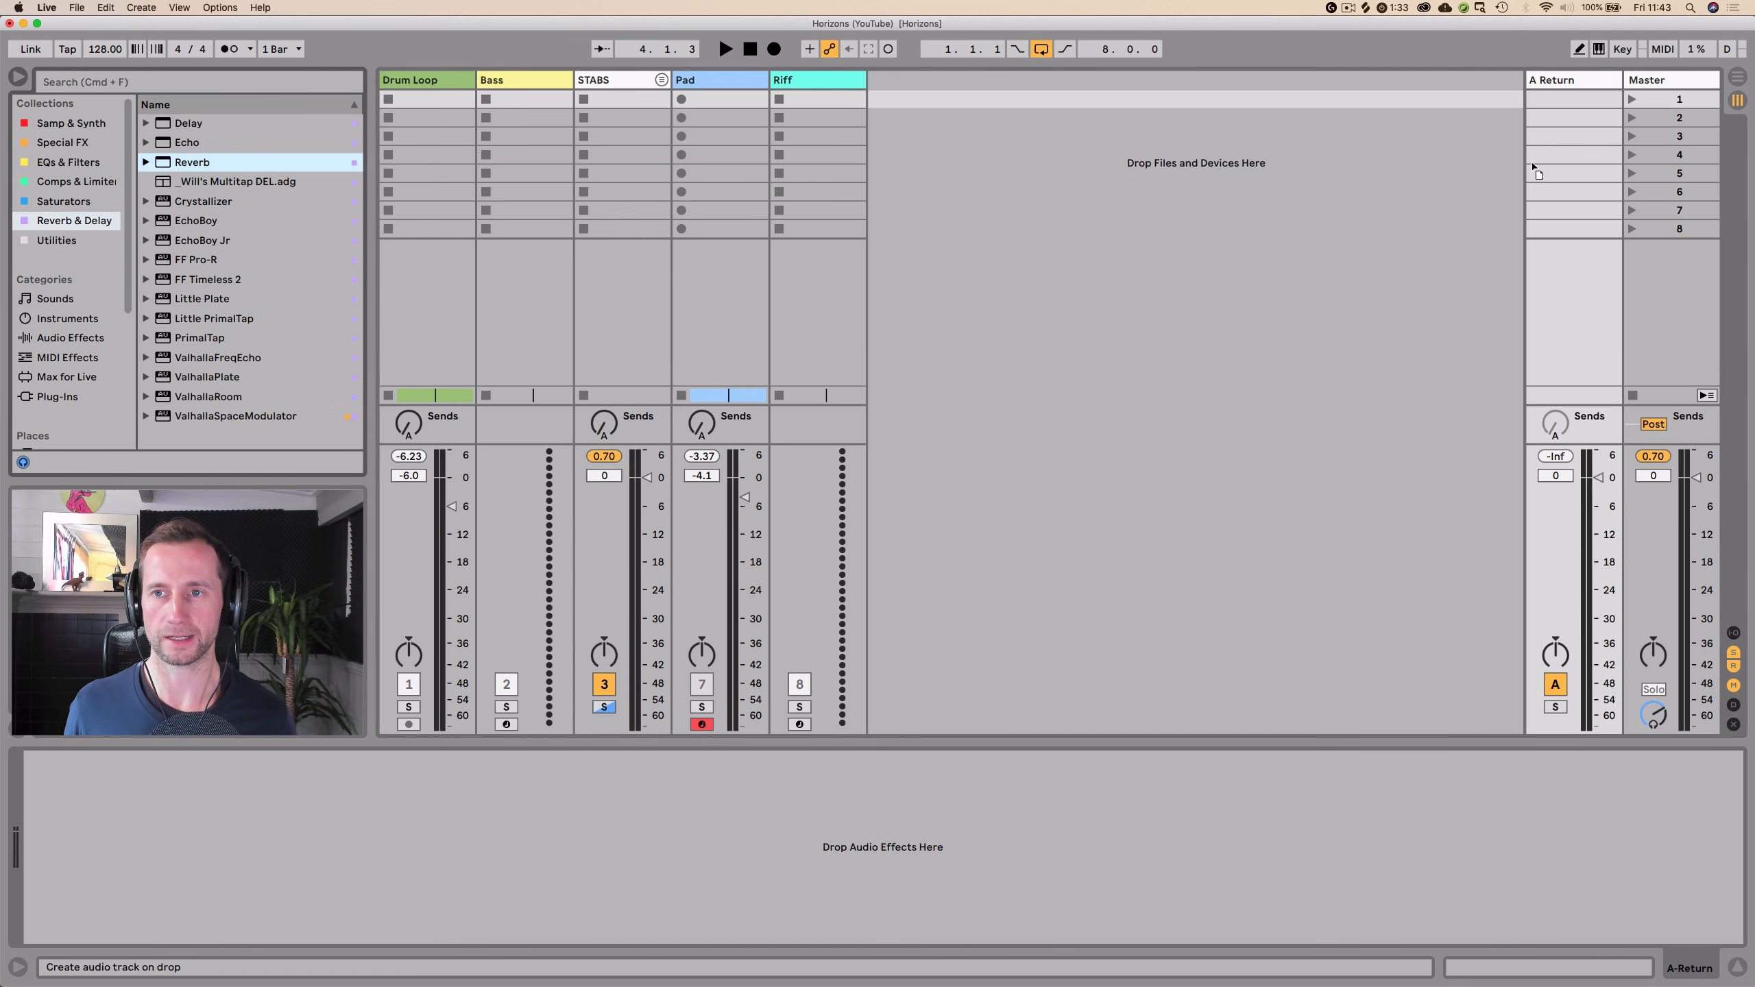
{"action": "left_click_drag", "start_coordinate": [1558, 88], "coordinate": [1559, 90]}
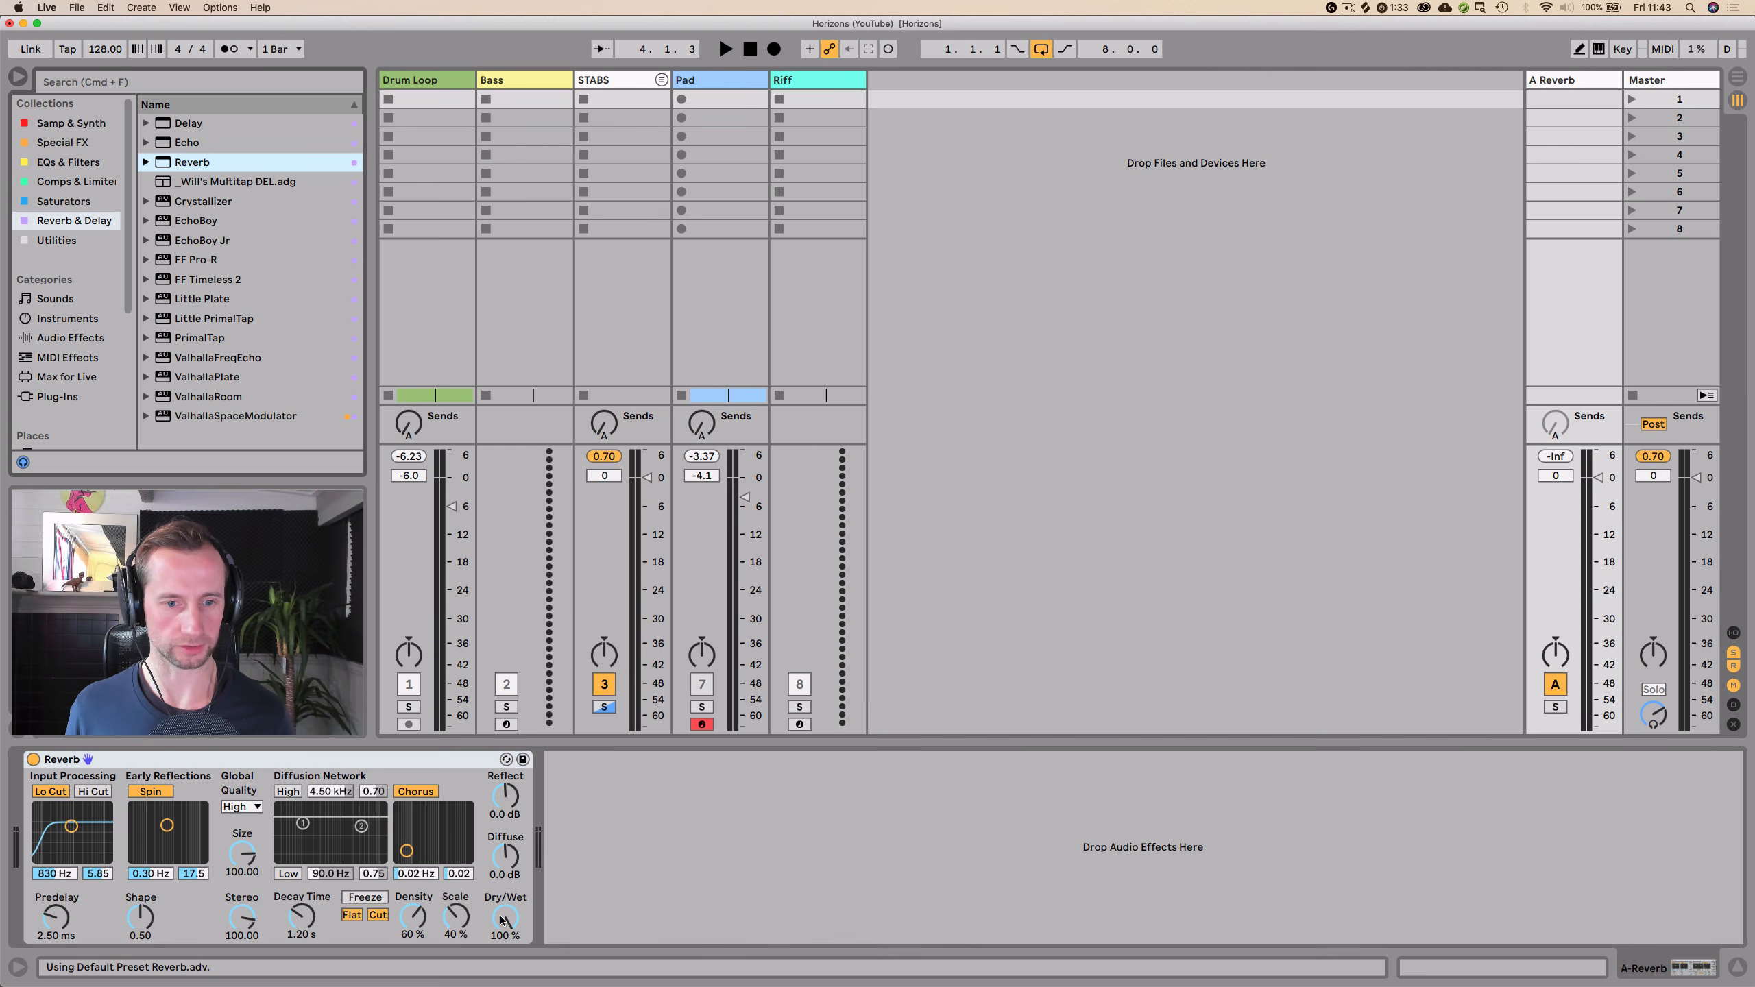
- Send the STABS group to the reverb at 0.0 dB, raise the reverb's Reflect and Diffuse to 6.0 dB, and set the group volume to -4.0 dB
{"action": "key", "text": "space"}
{"action": "left_click_drag", "start_coordinate": [620, 437], "coordinate": [620, 374]}
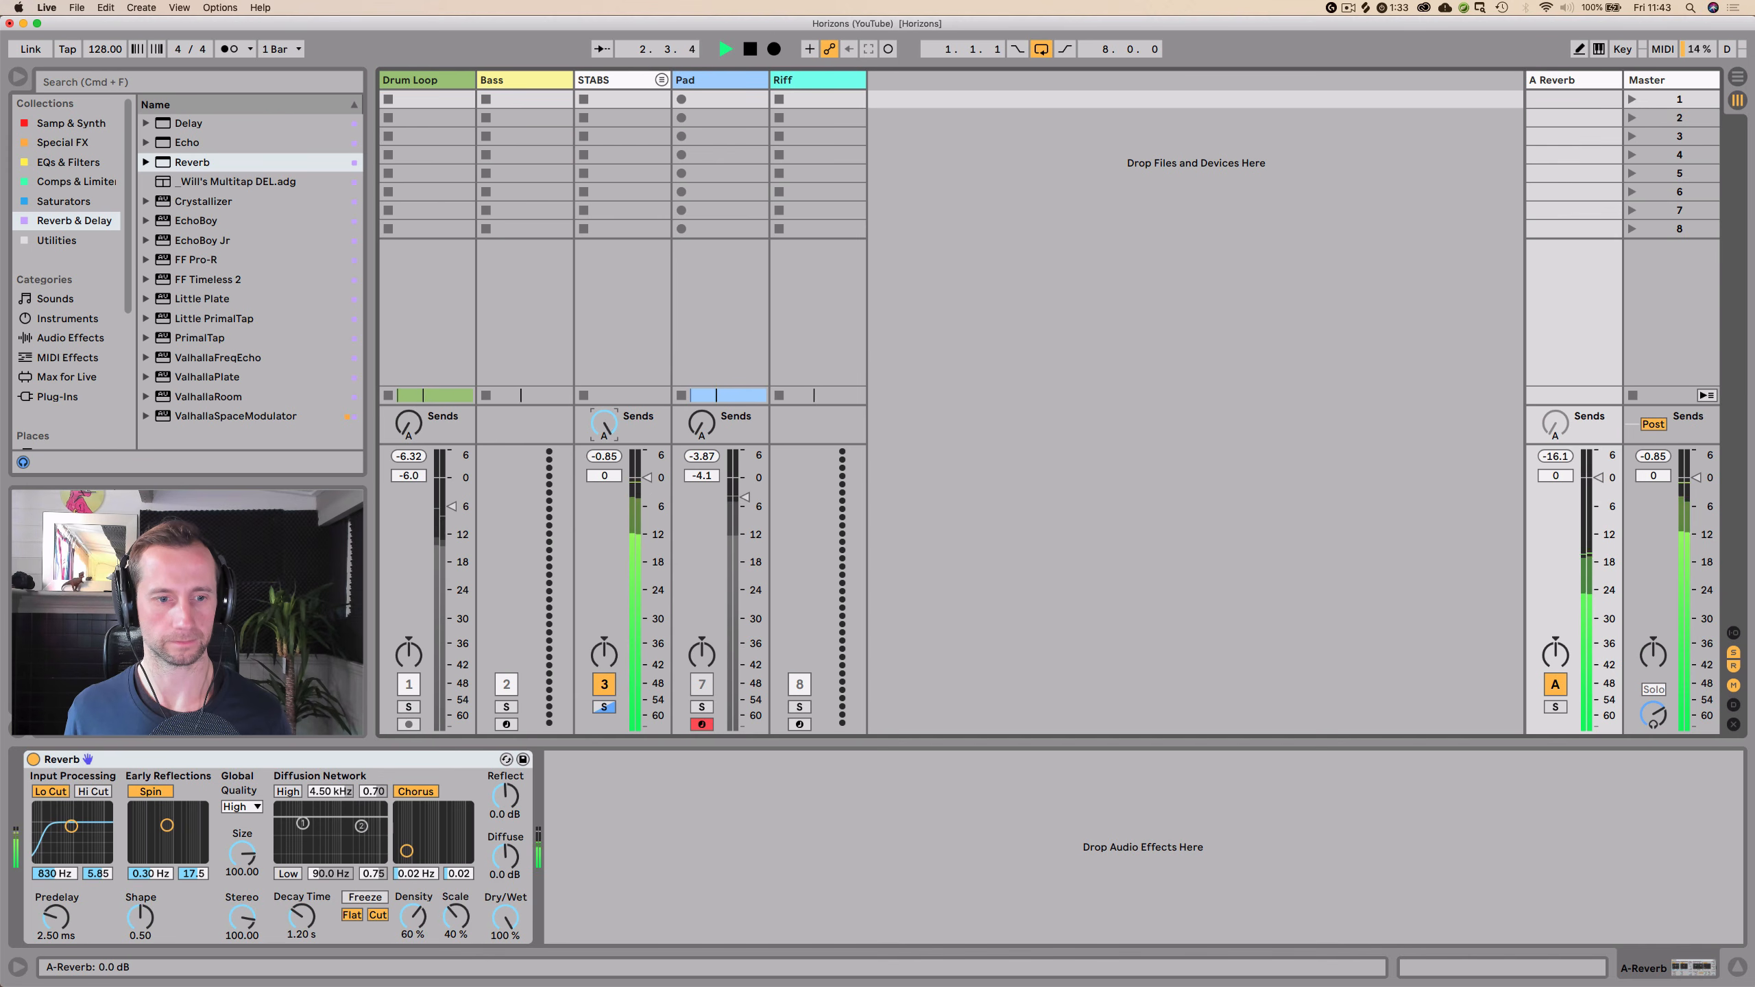
{"action": "left_click_drag", "start_coordinate": [515, 873], "coordinate": [514, 808]}
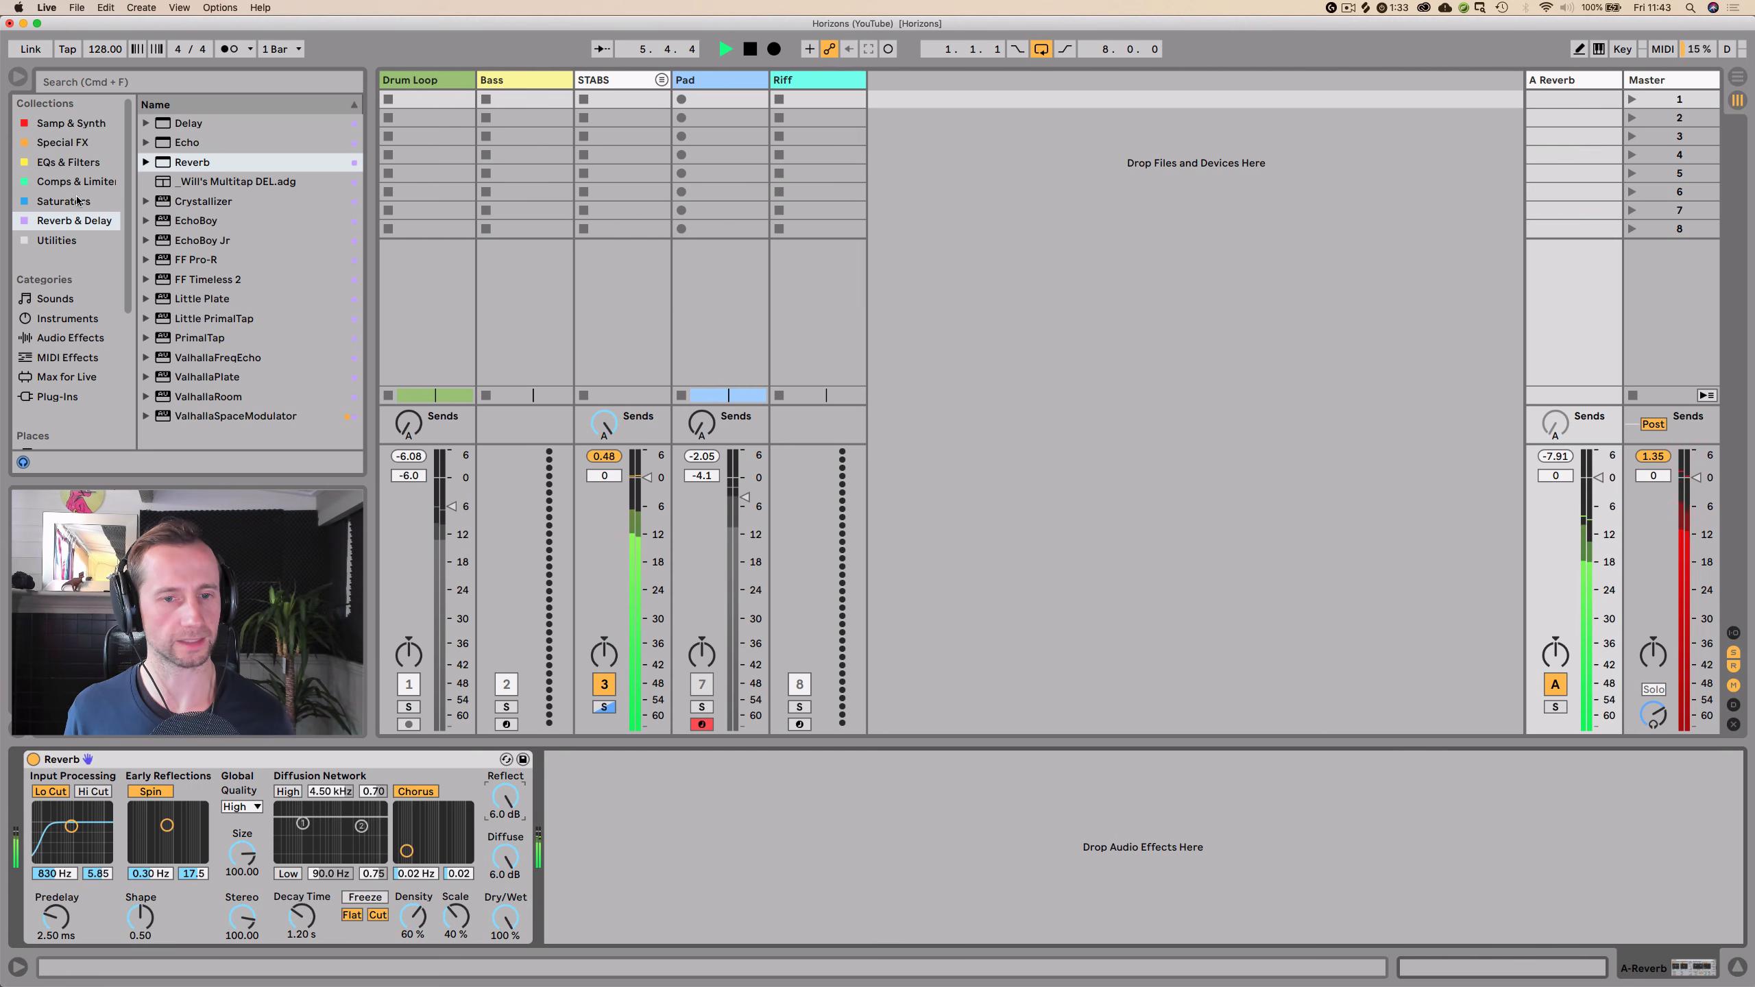
{"action": "left_click_drag", "start_coordinate": [604, 476], "coordinate": [604, 484]}
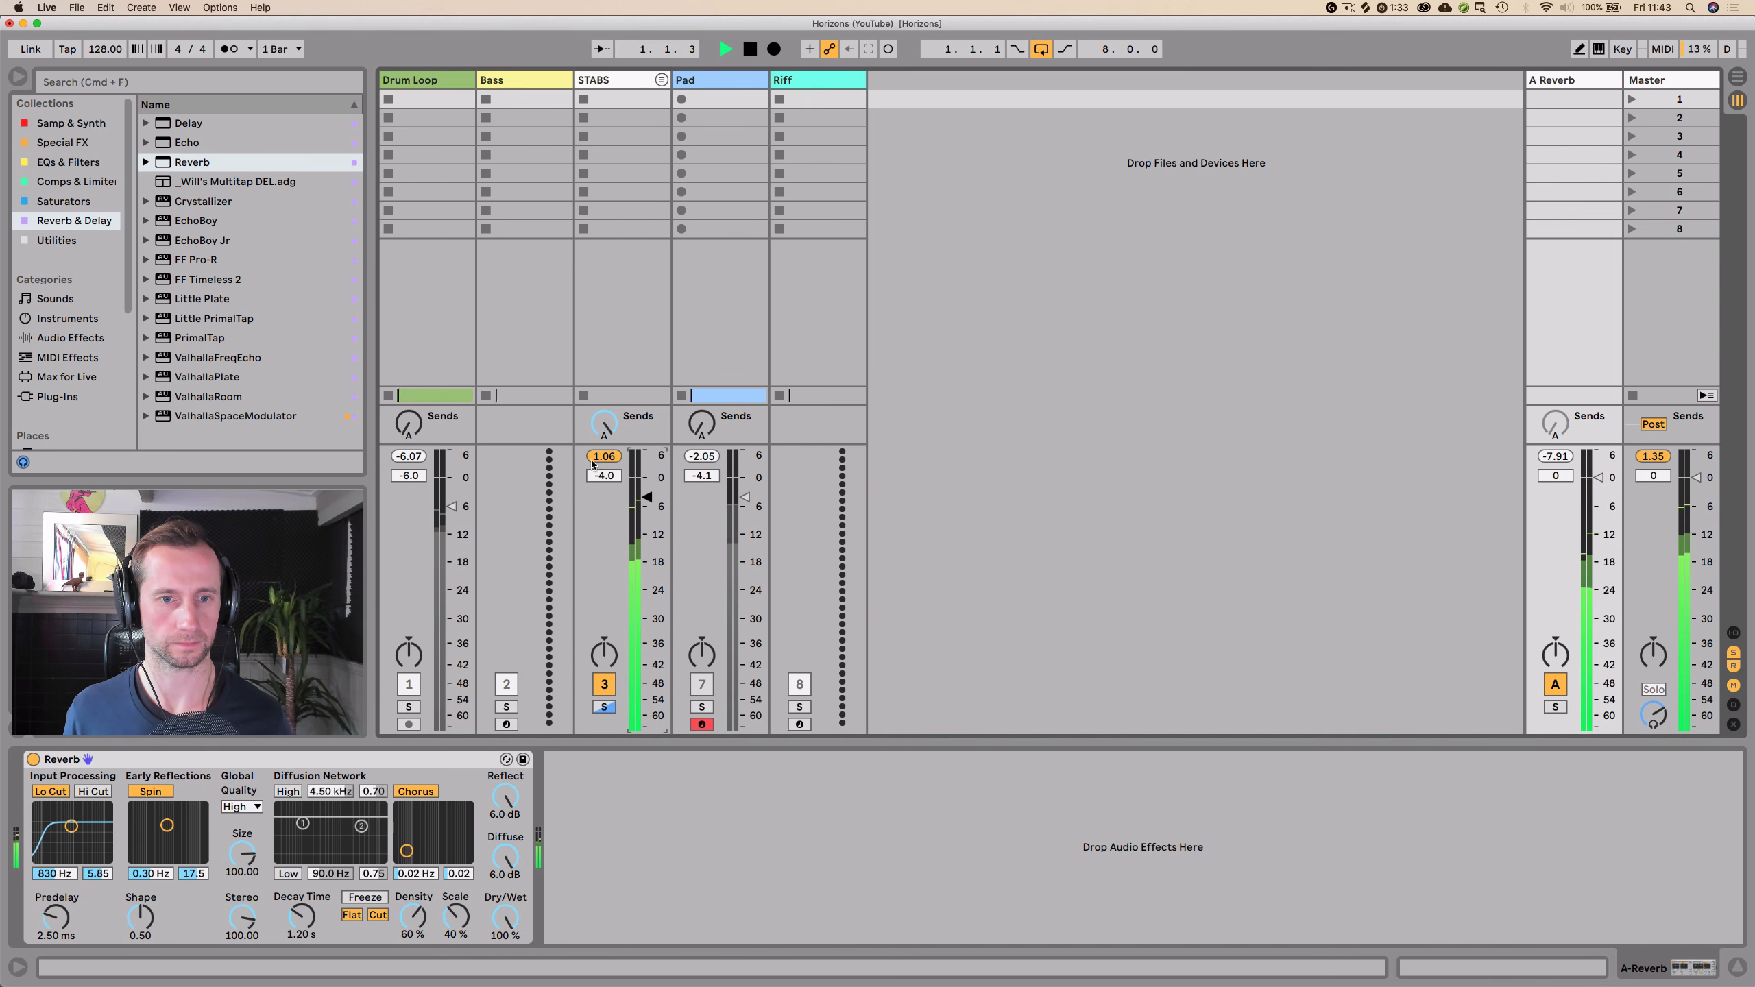
- Unfold the STABS group and load the Oxford TransMod plug-in from Sonnox onto the Saw Stabs track
{"action": "left_click", "coordinate": [662, 81]}
{"action": "left_click", "coordinate": [833, 84]}
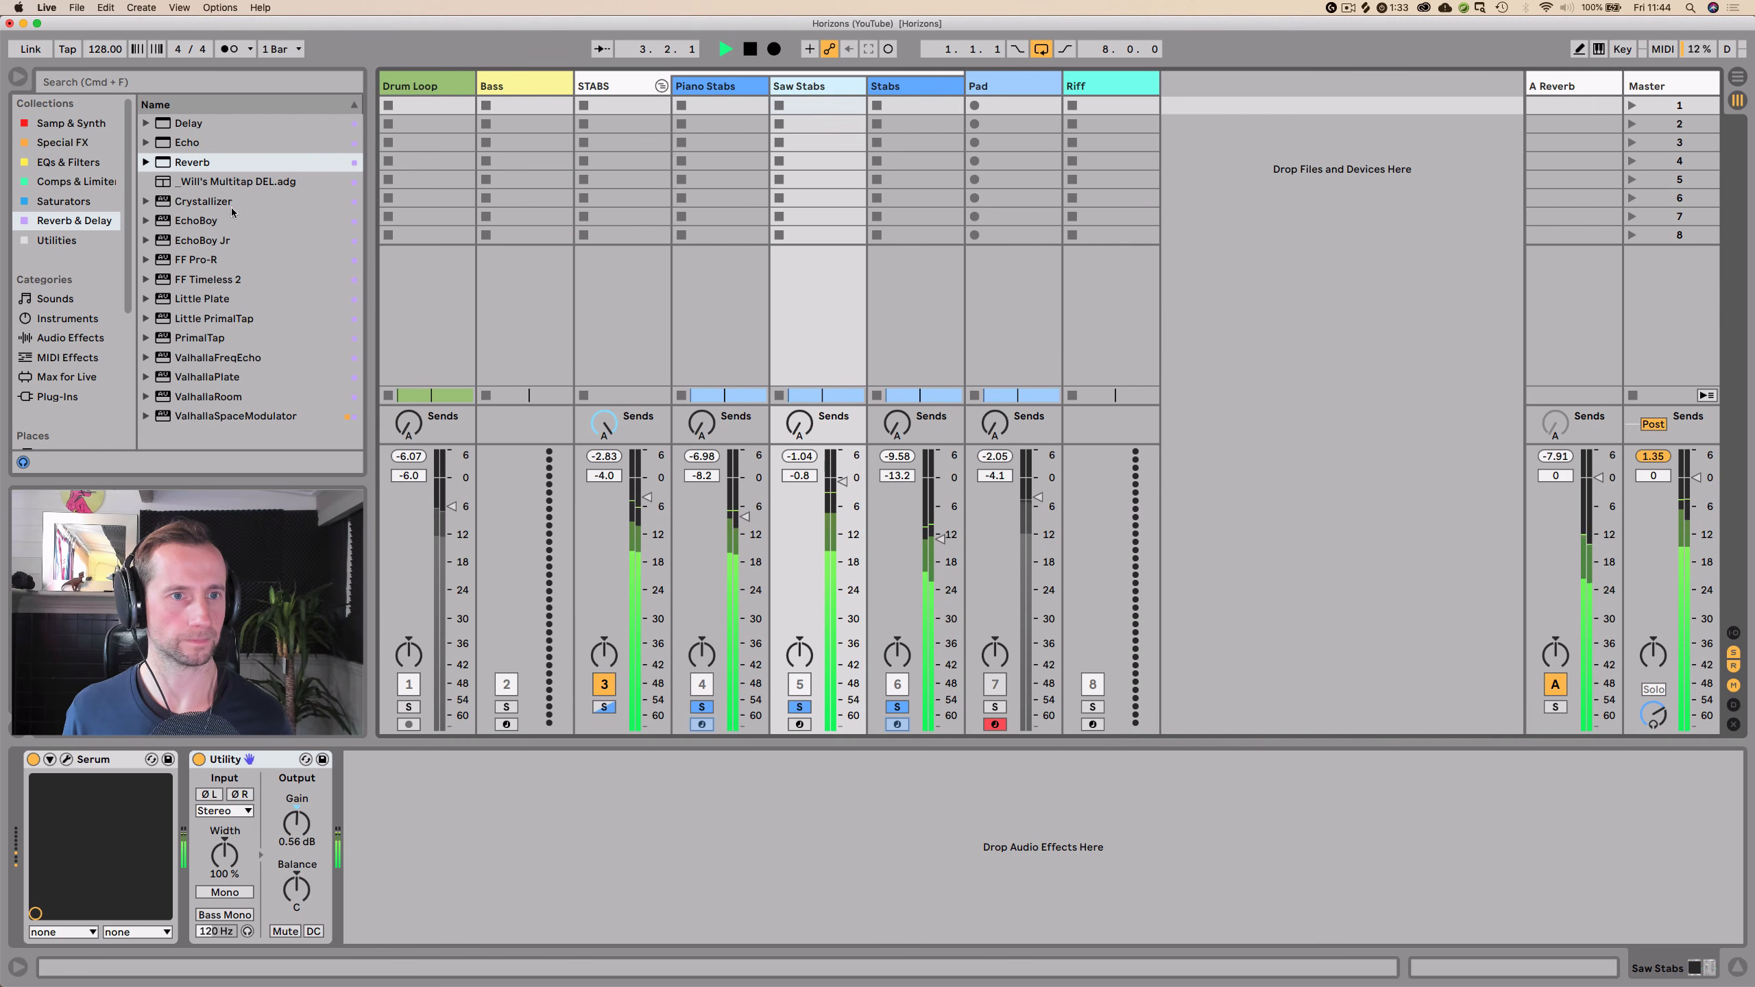
{"action": "left_click", "coordinate": [67, 162]}
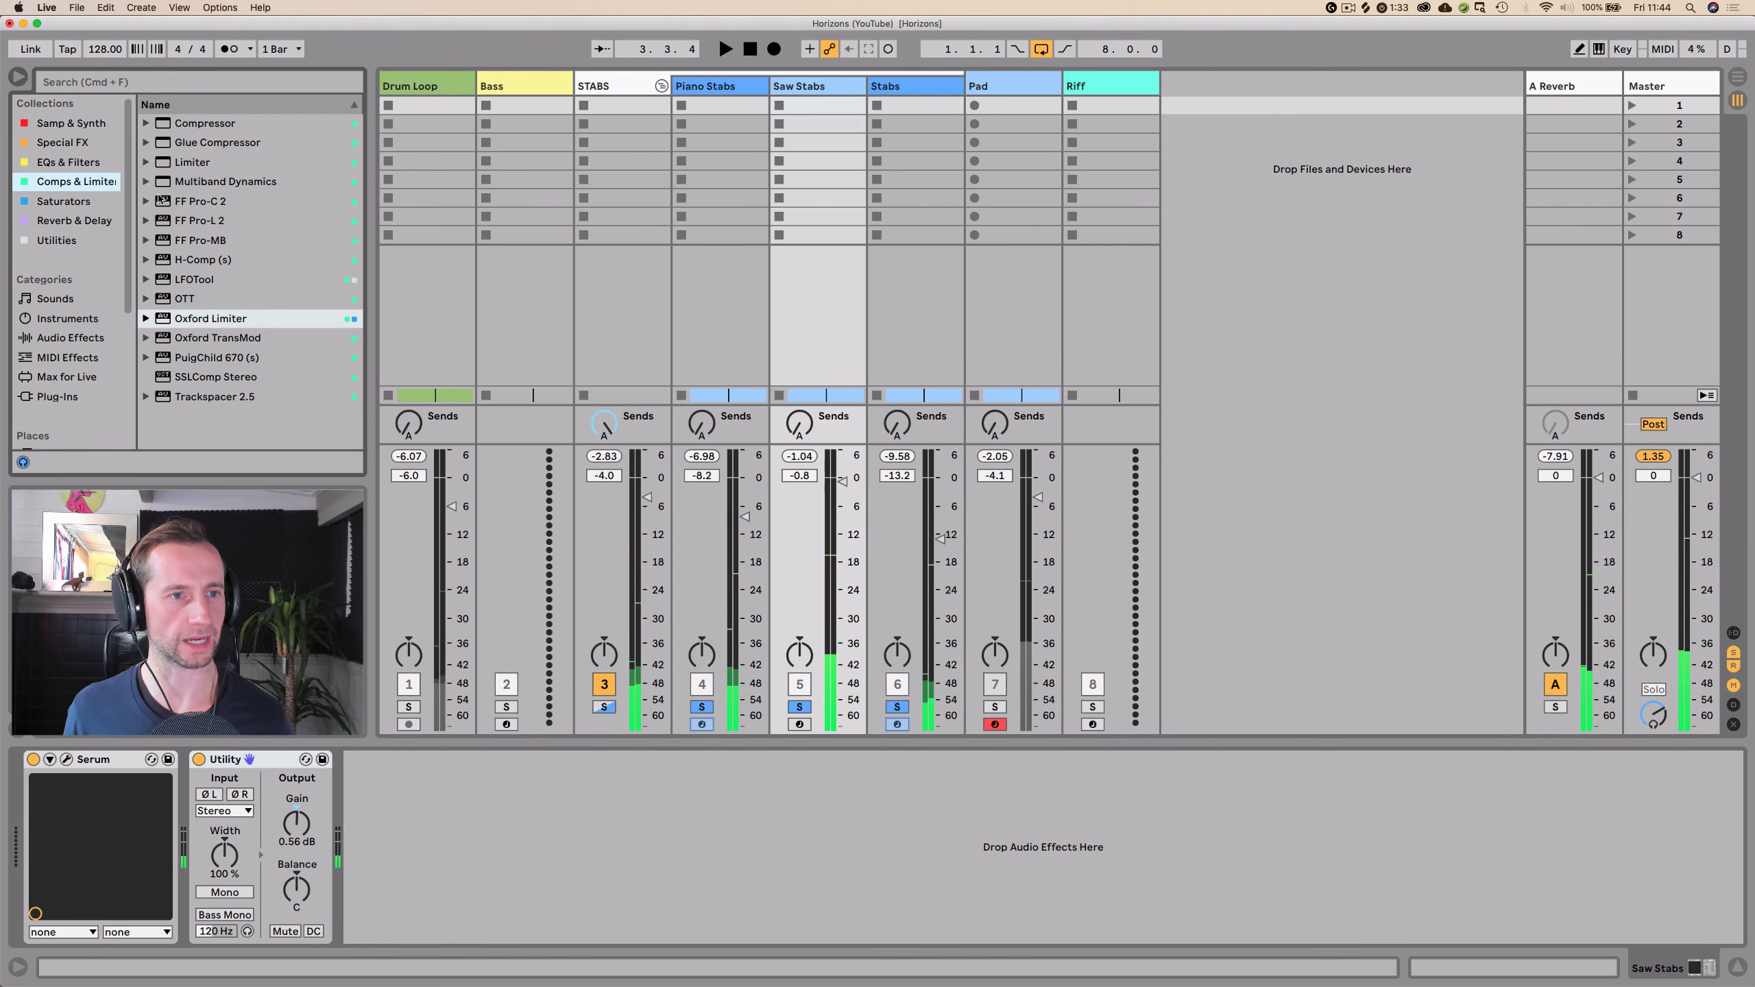
{"action": "left_click", "coordinate": [63, 143]}
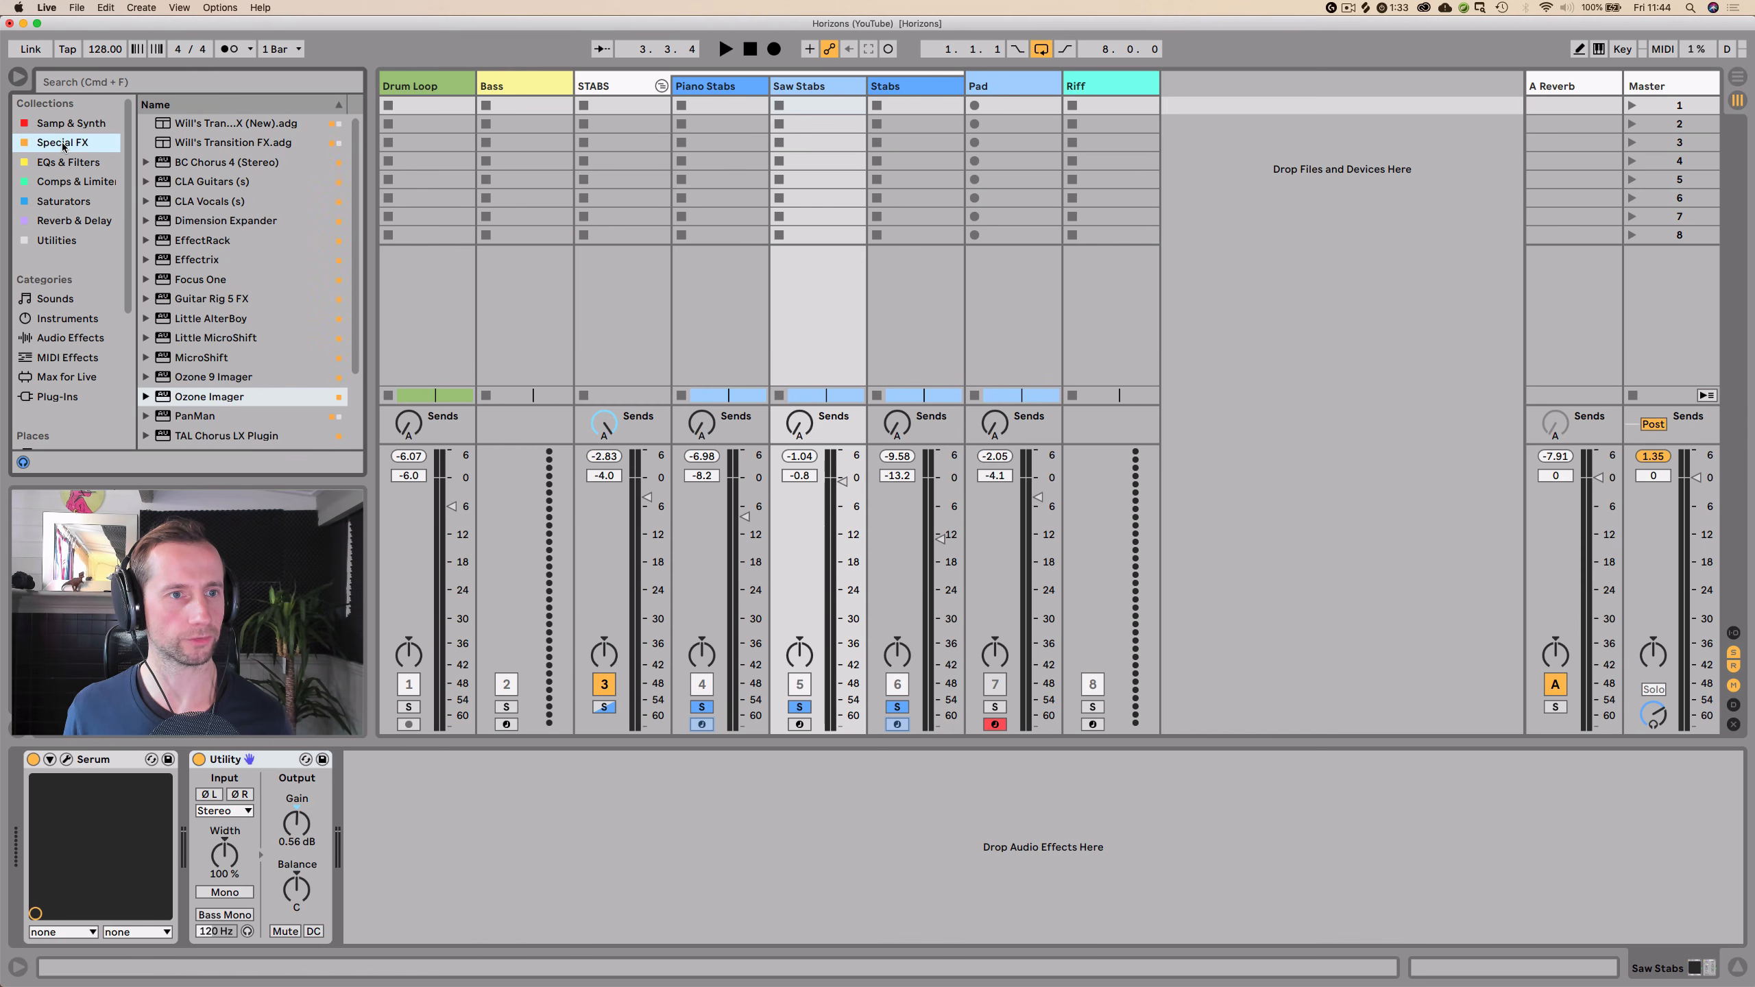
{"action": "scroll", "coordinate": [236, 260], "scroll_direction": "down", "scroll_amount": 5}
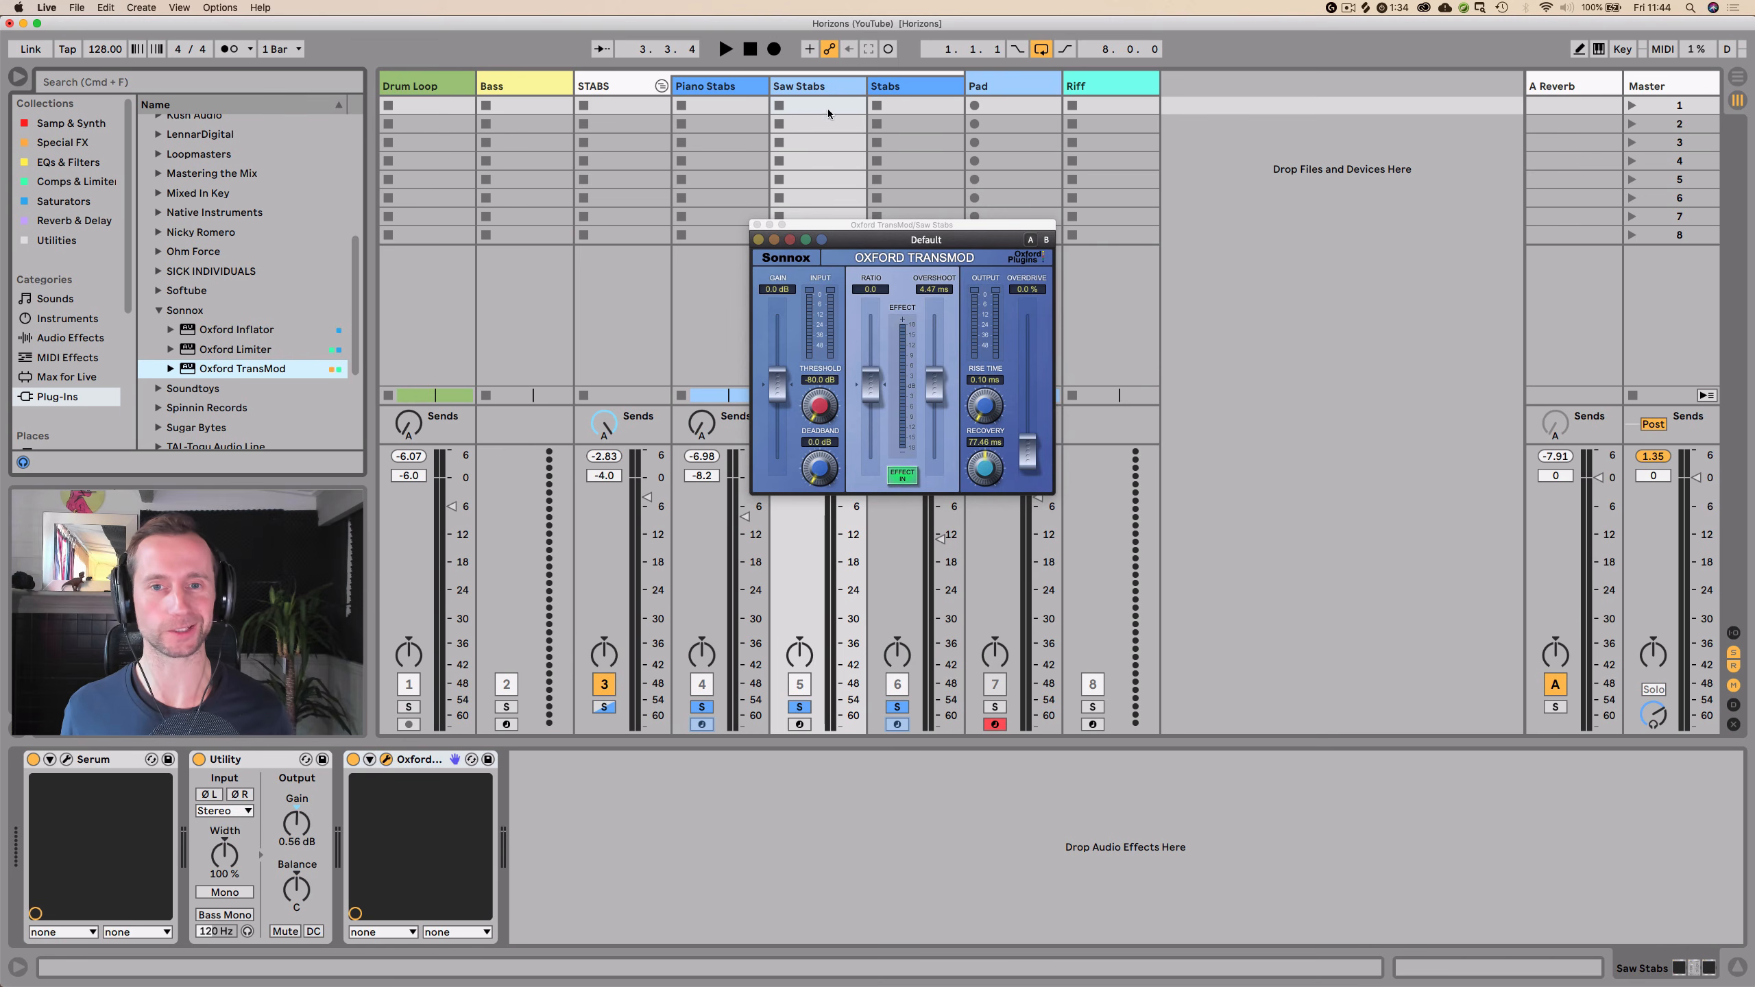
{"action": "left_click_drag", "start_coordinate": [820, 227], "coordinate": [1120, 296]}
- Play the stabs, raise the Oxford TransMod ratio to +0.59 on Saw Stabs and close the plug-in window
{"action": "key", "text": "space"}
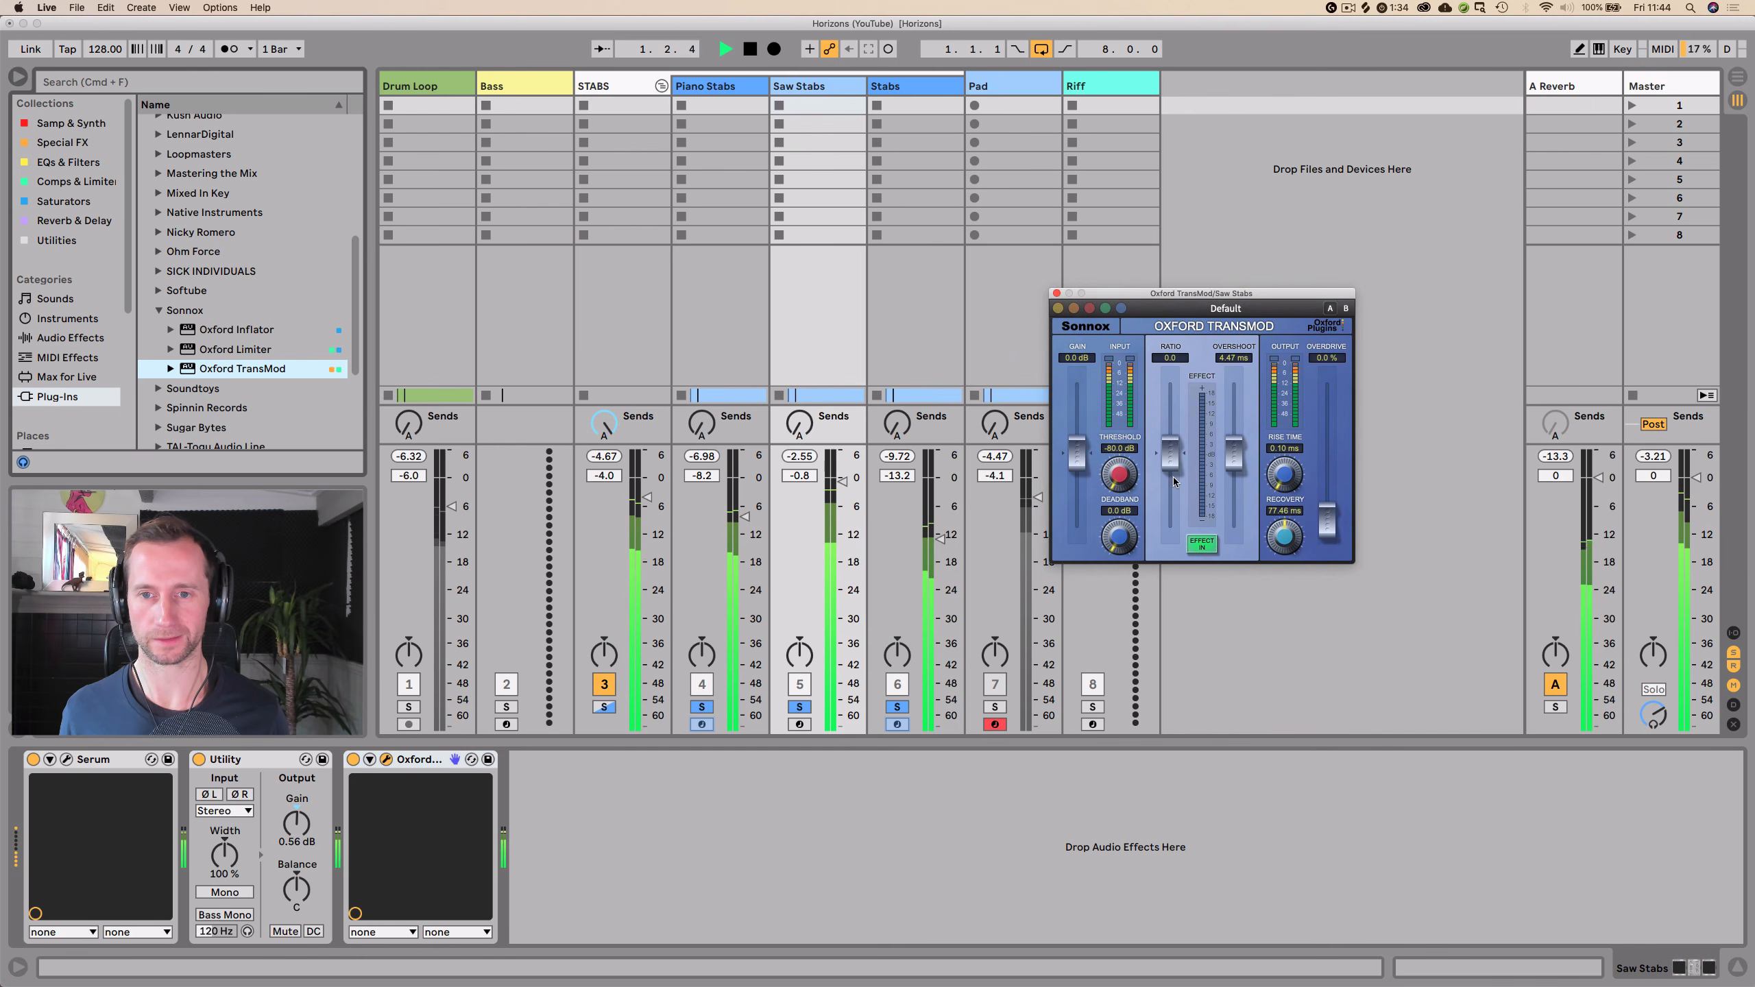
{"action": "left_click_drag", "start_coordinate": [1181, 447], "coordinate": [1179, 407]}
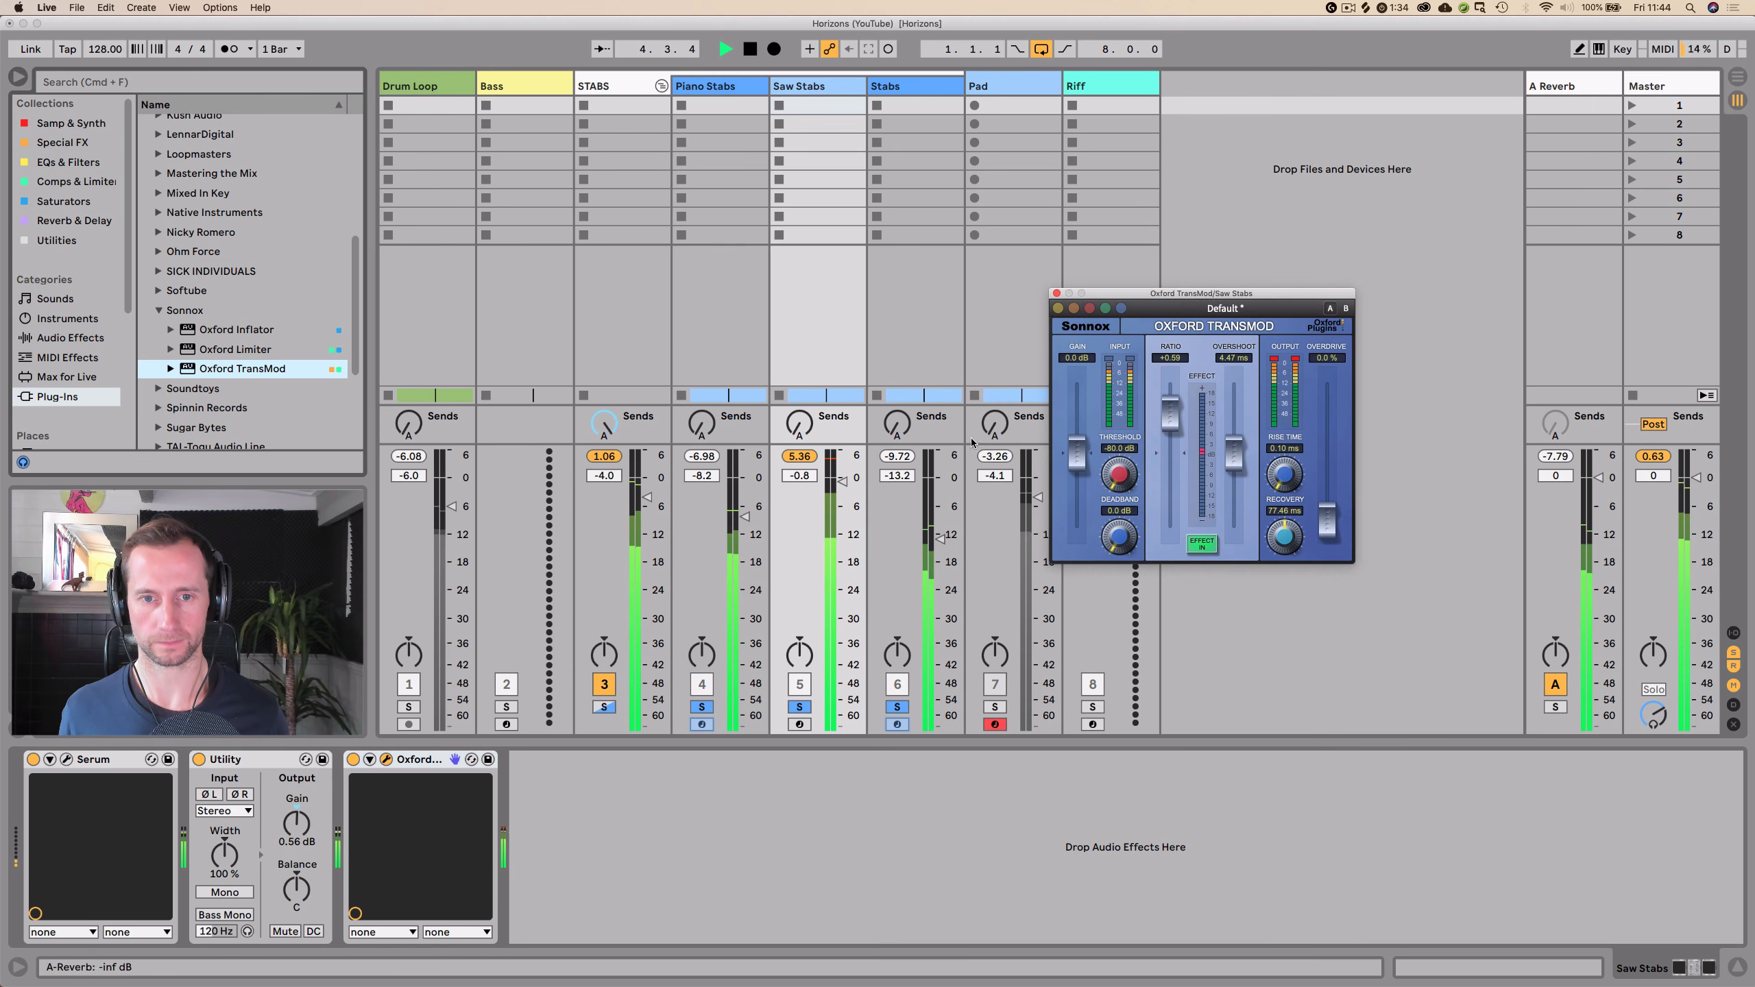
{"action": "left_click", "coordinate": [806, 460]}
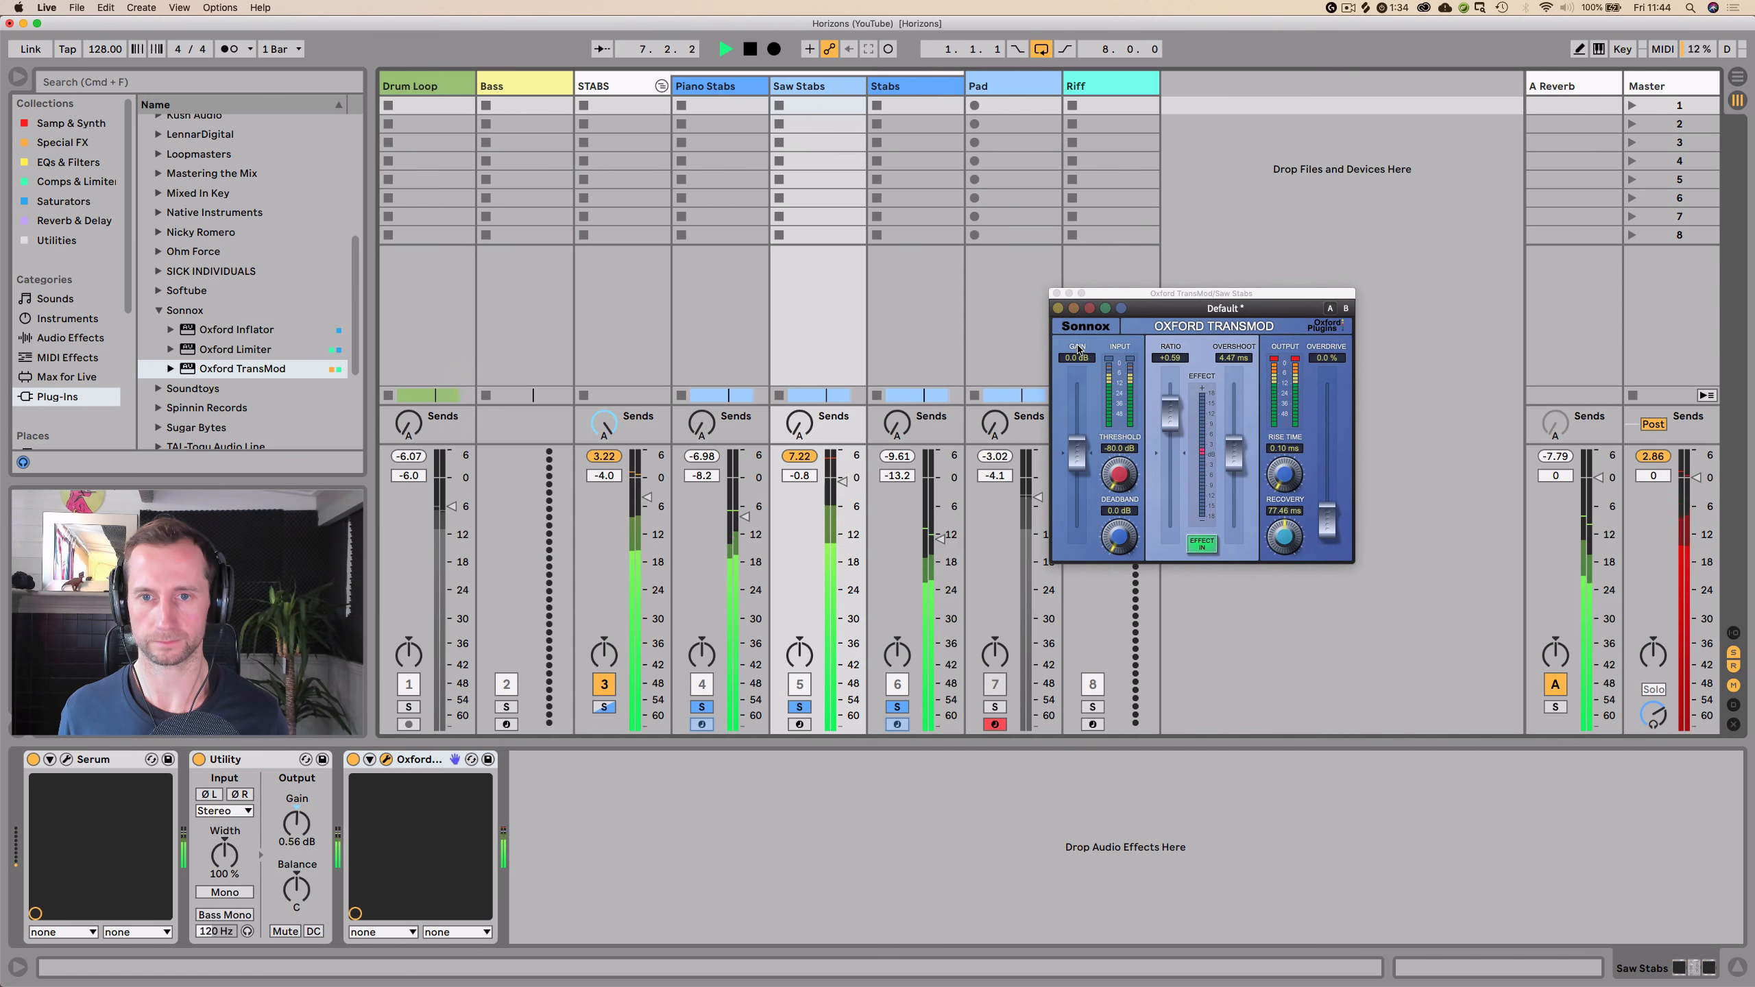
{"action": "left_click", "coordinate": [1056, 293]}
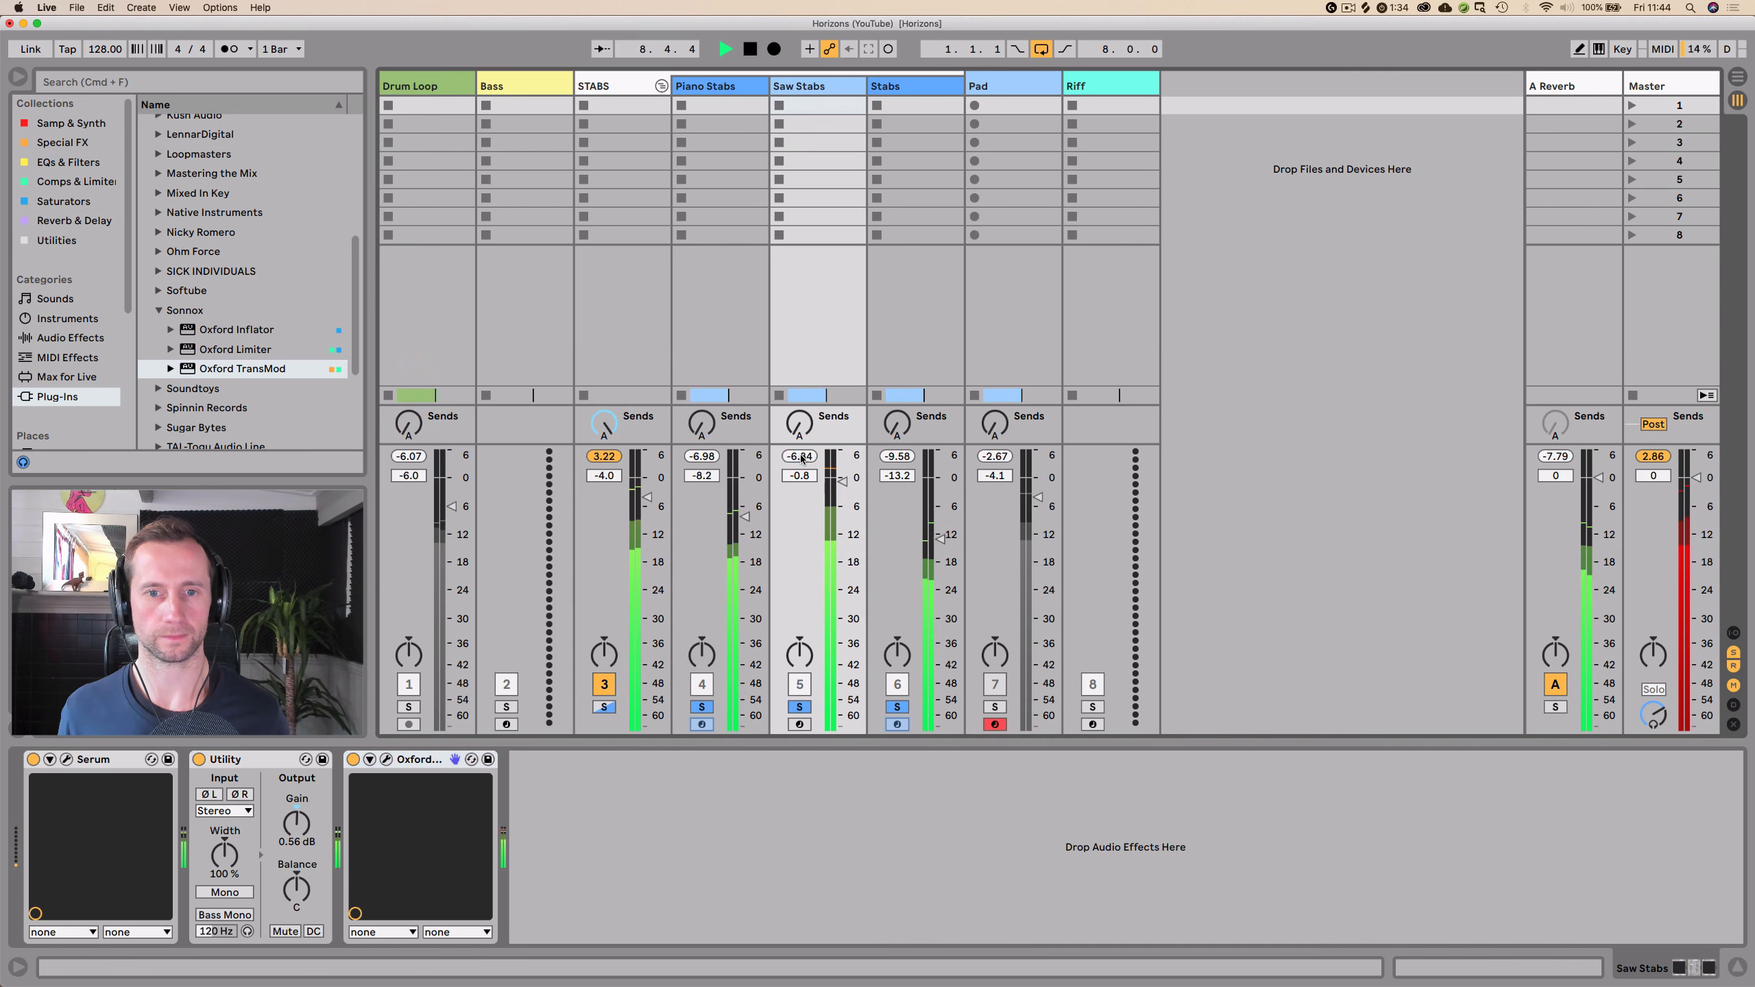
- Lower Piano Stabs, Saw Stabs and Stabs together to -15.4, -8.0 and -20.4 dB, and set the STABS group to -1.3 dB
{"action": "left_click", "coordinate": [732, 86]}
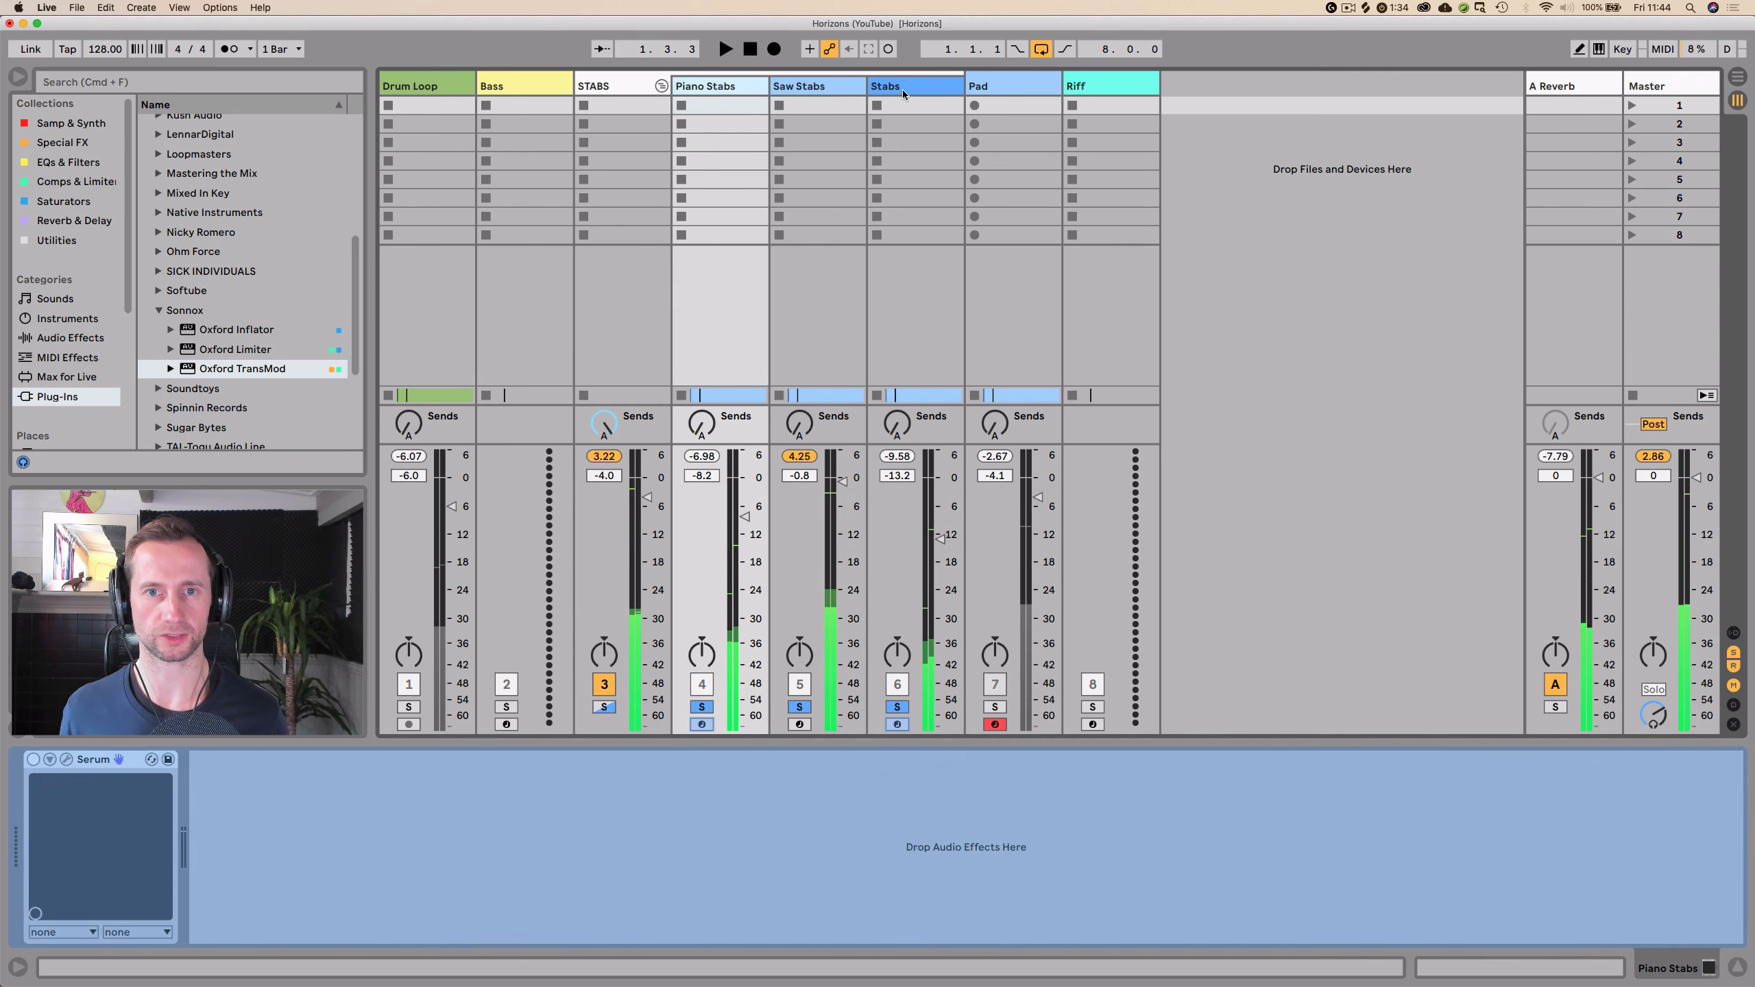
{"action": "left_click", "coordinate": [901, 89], "text": "shift"}
{"action": "left_click_drag", "start_coordinate": [843, 482], "coordinate": [843, 544]}
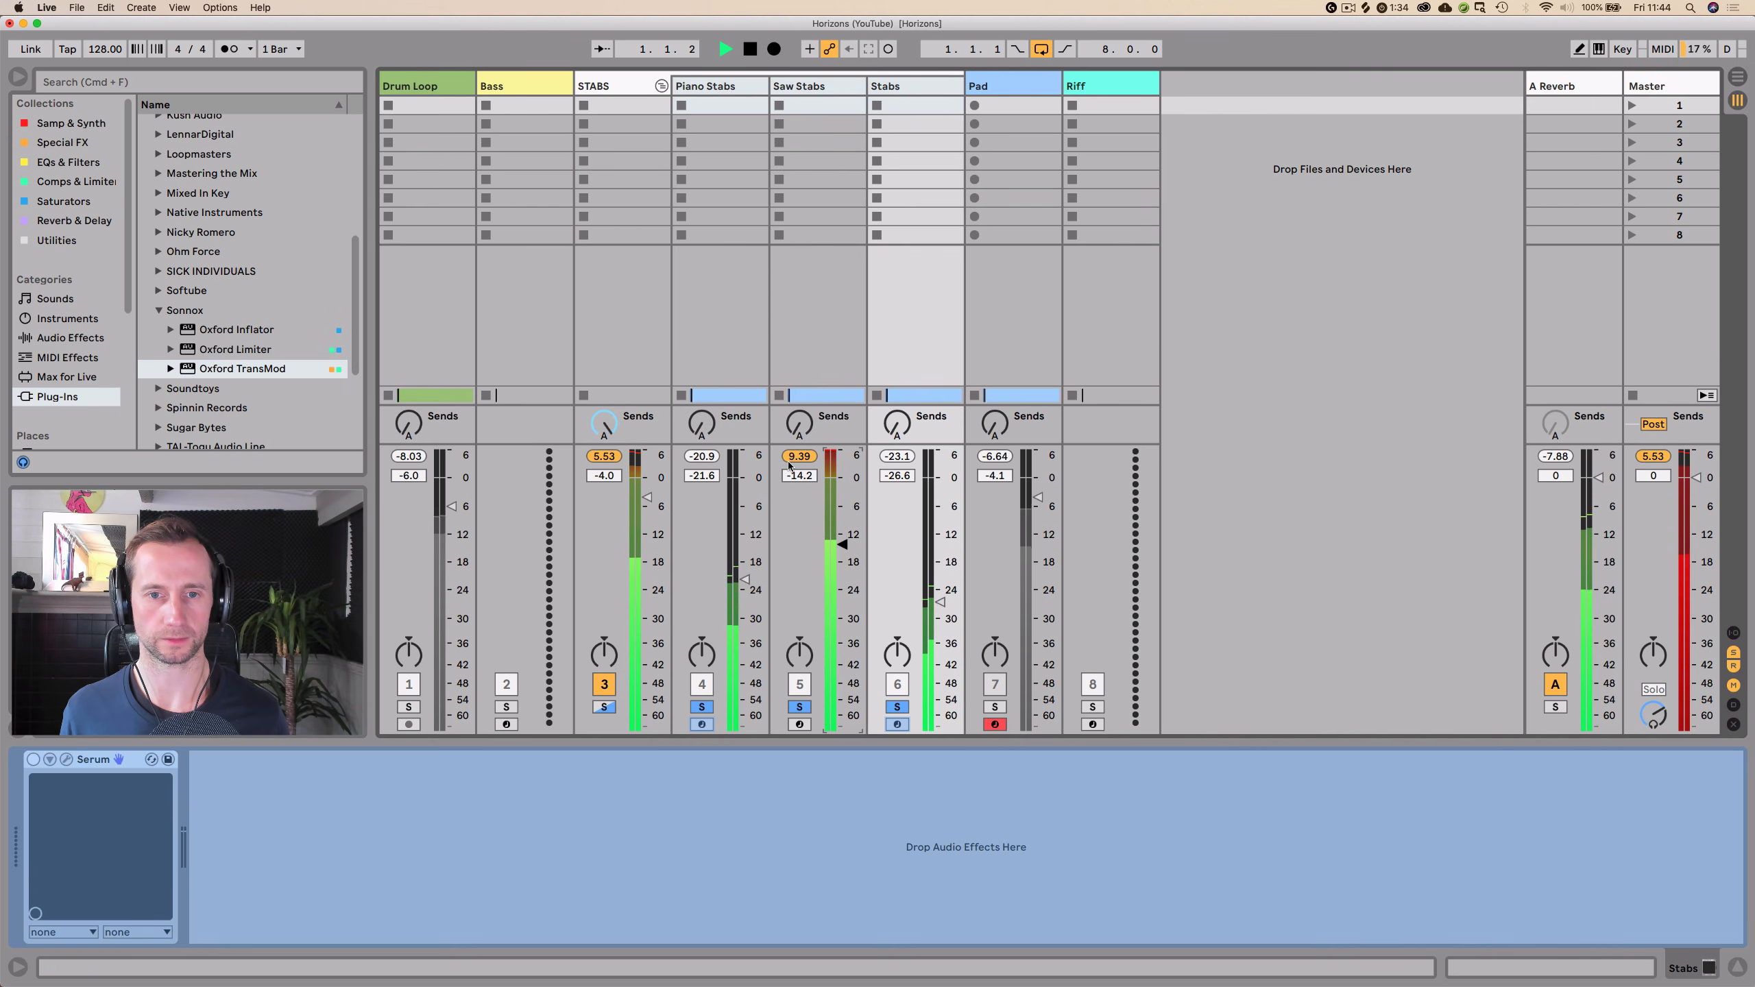
{"action": "left_click_drag", "start_coordinate": [846, 547], "coordinate": [842, 517]}
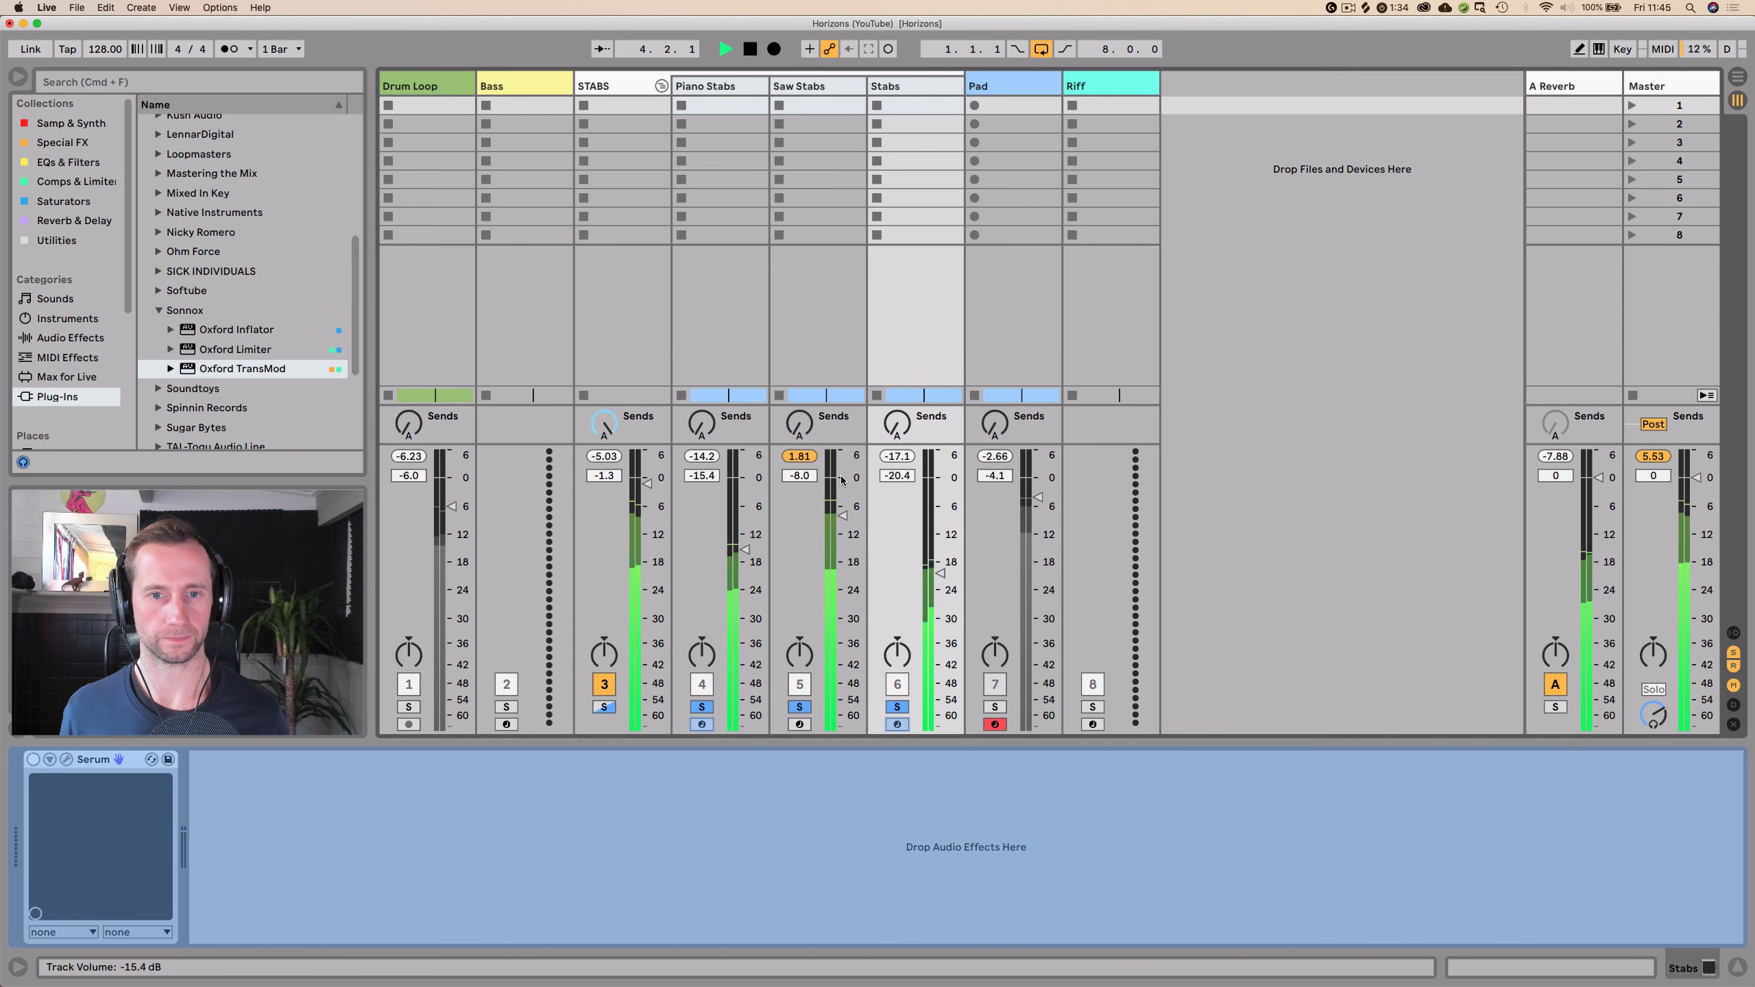
- Stop playback and add the Oxford Limiter after the TransMod on the Saw Stabs track
{"action": "left_click", "coordinate": [813, 86]}
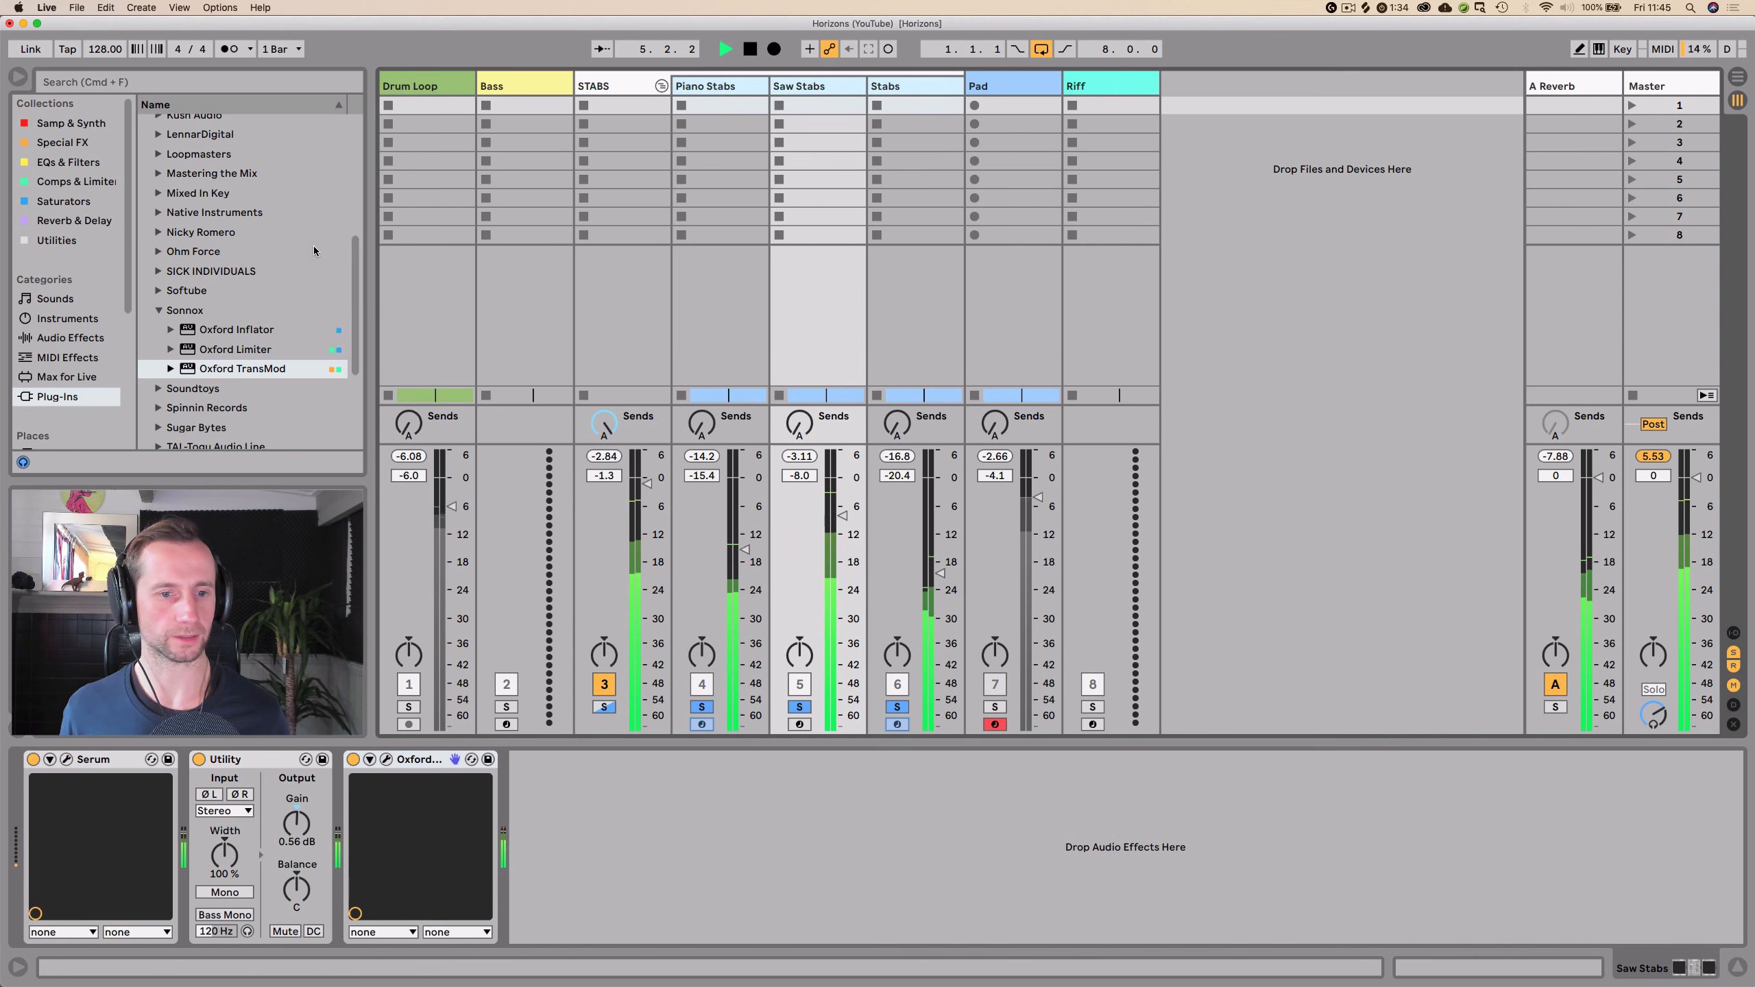
{"action": "key", "text": "space"}
{"action": "left_click_drag", "start_coordinate": [200, 347], "coordinate": [608, 813]}
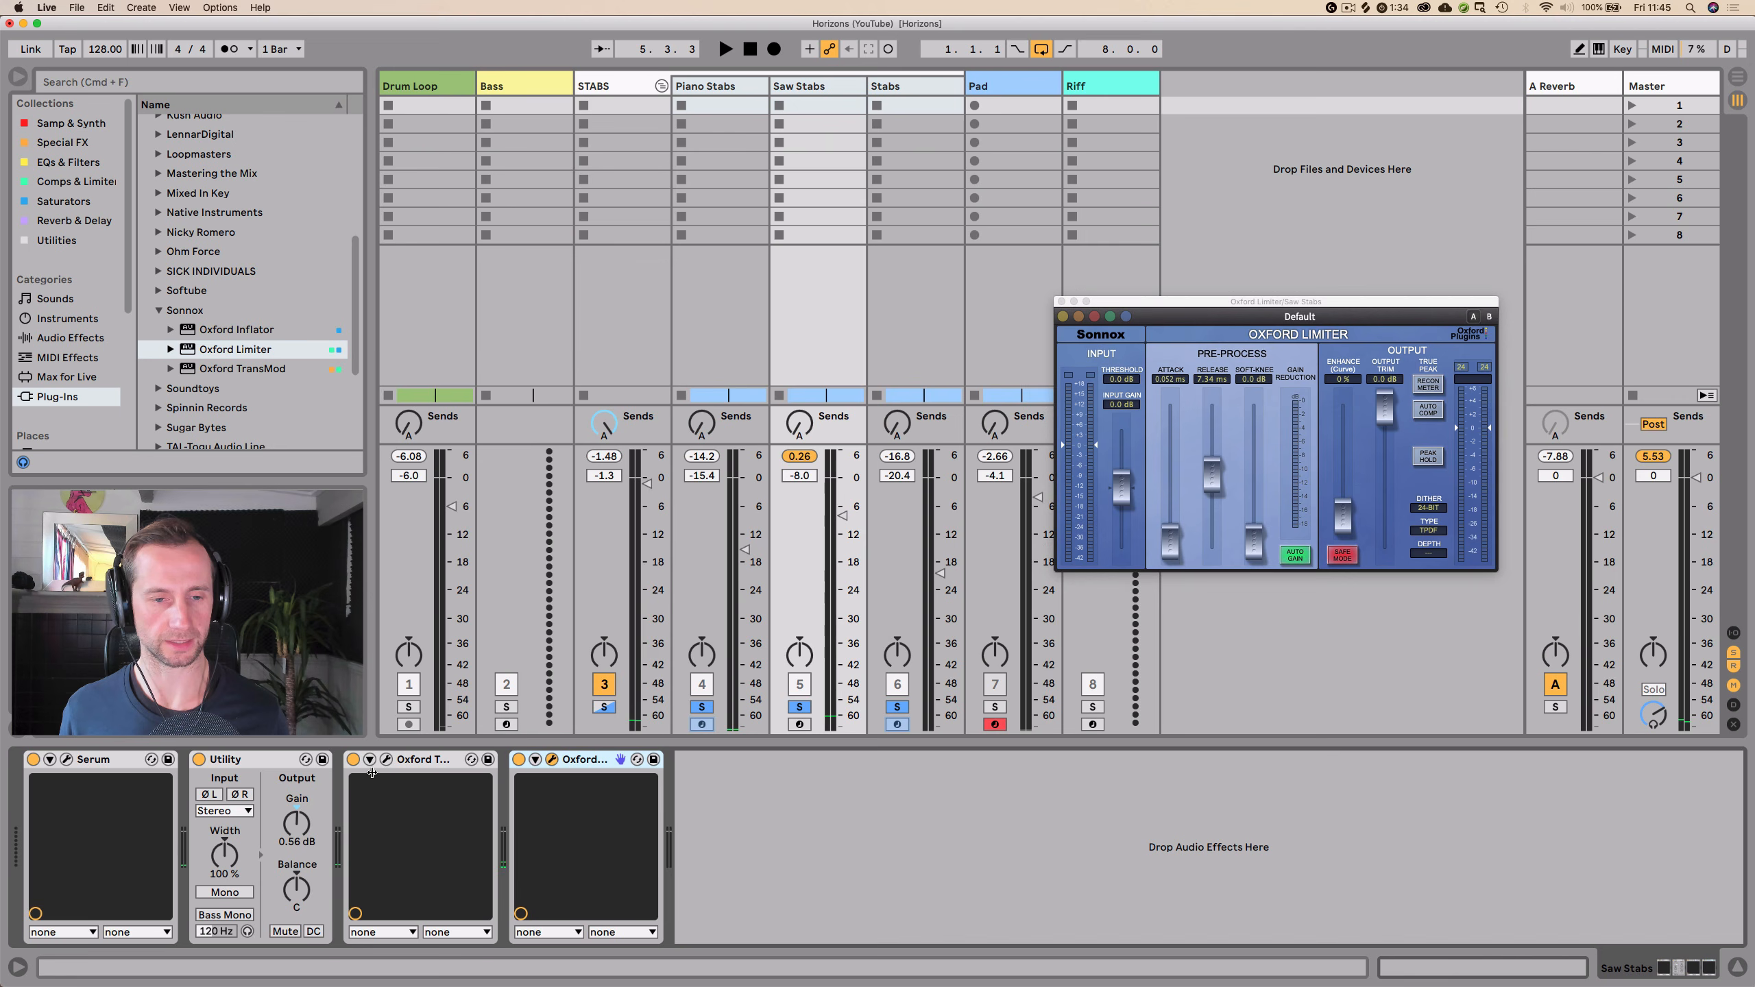
- During playback, set the Oxford Limiter's input gain to -4.12 dB and its Enhance to 84.3 %
{"action": "key", "text": "space"}
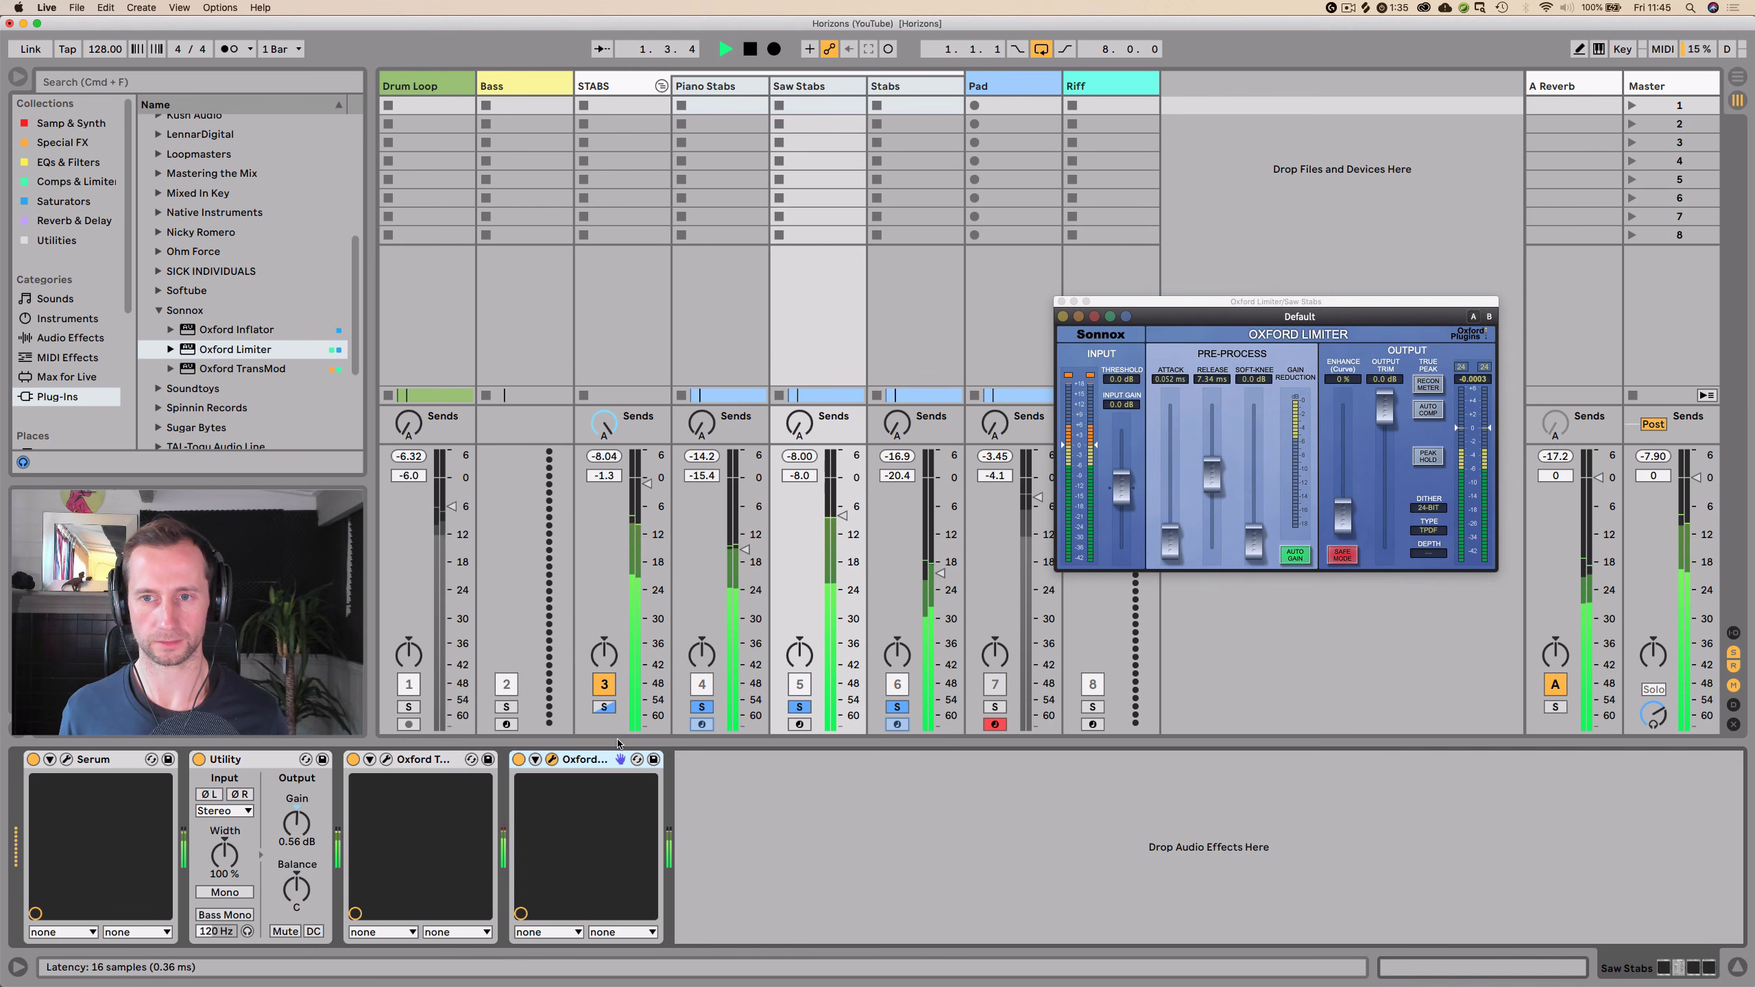
{"action": "left_click", "coordinate": [1124, 479]}
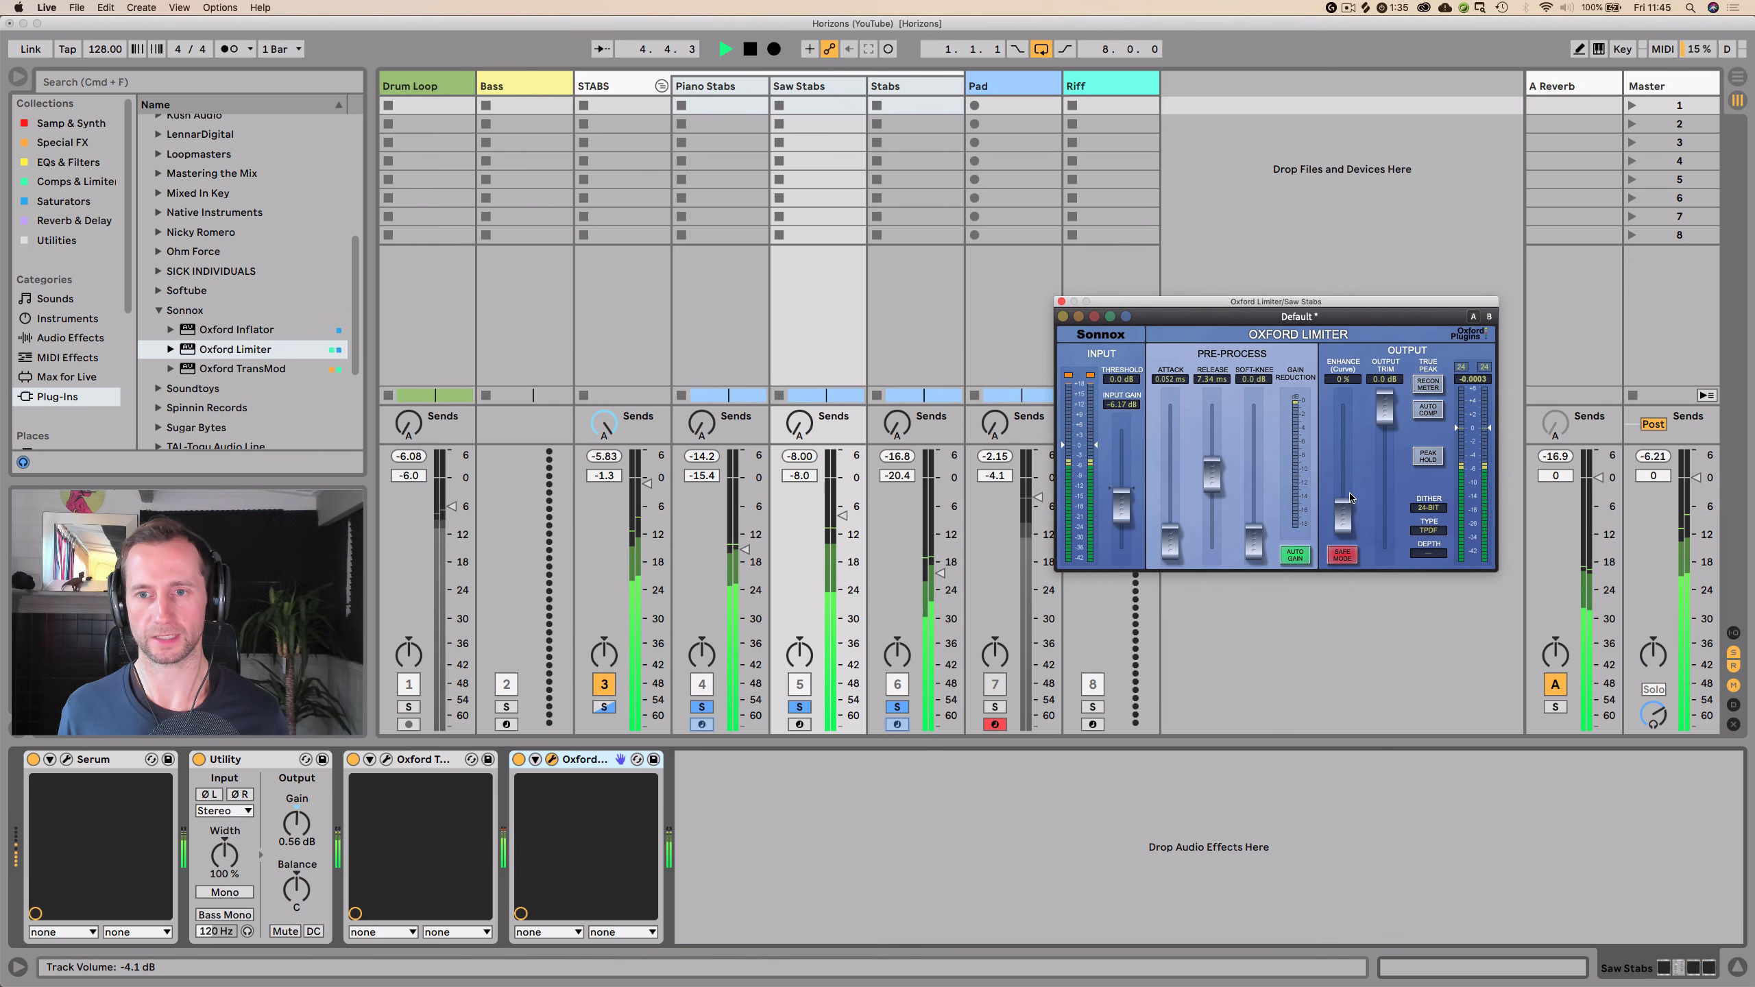
{"action": "left_click_drag", "start_coordinate": [1359, 493], "coordinate": [1352, 510]}
{"action": "scroll", "coordinate": [1364, 484], "scroll_direction": "up", "scroll_amount": 5}
{"action": "scroll", "coordinate": [1358, 478], "scroll_direction": "down", "scroll_amount": 3}
{"action": "scroll", "coordinate": [1350, 472], "scroll_direction": "up", "scroll_amount": 5}
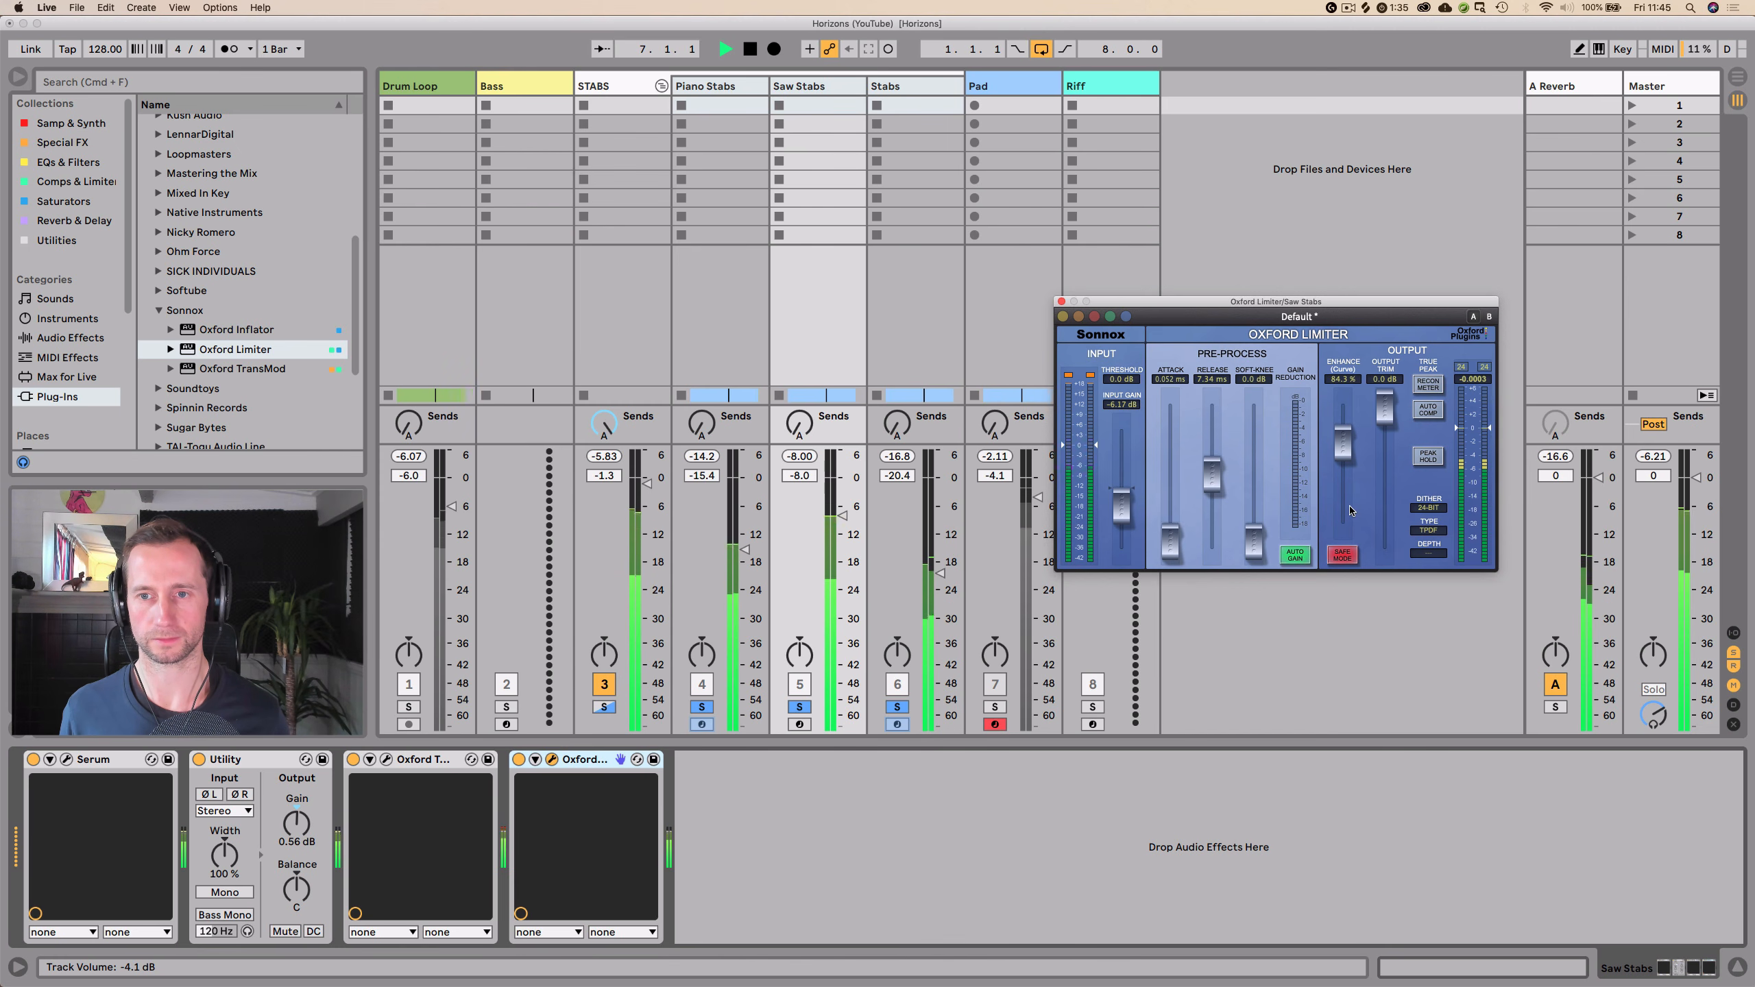
{"action": "left_click_drag", "start_coordinate": [1120, 499], "coordinate": [1119, 491]}
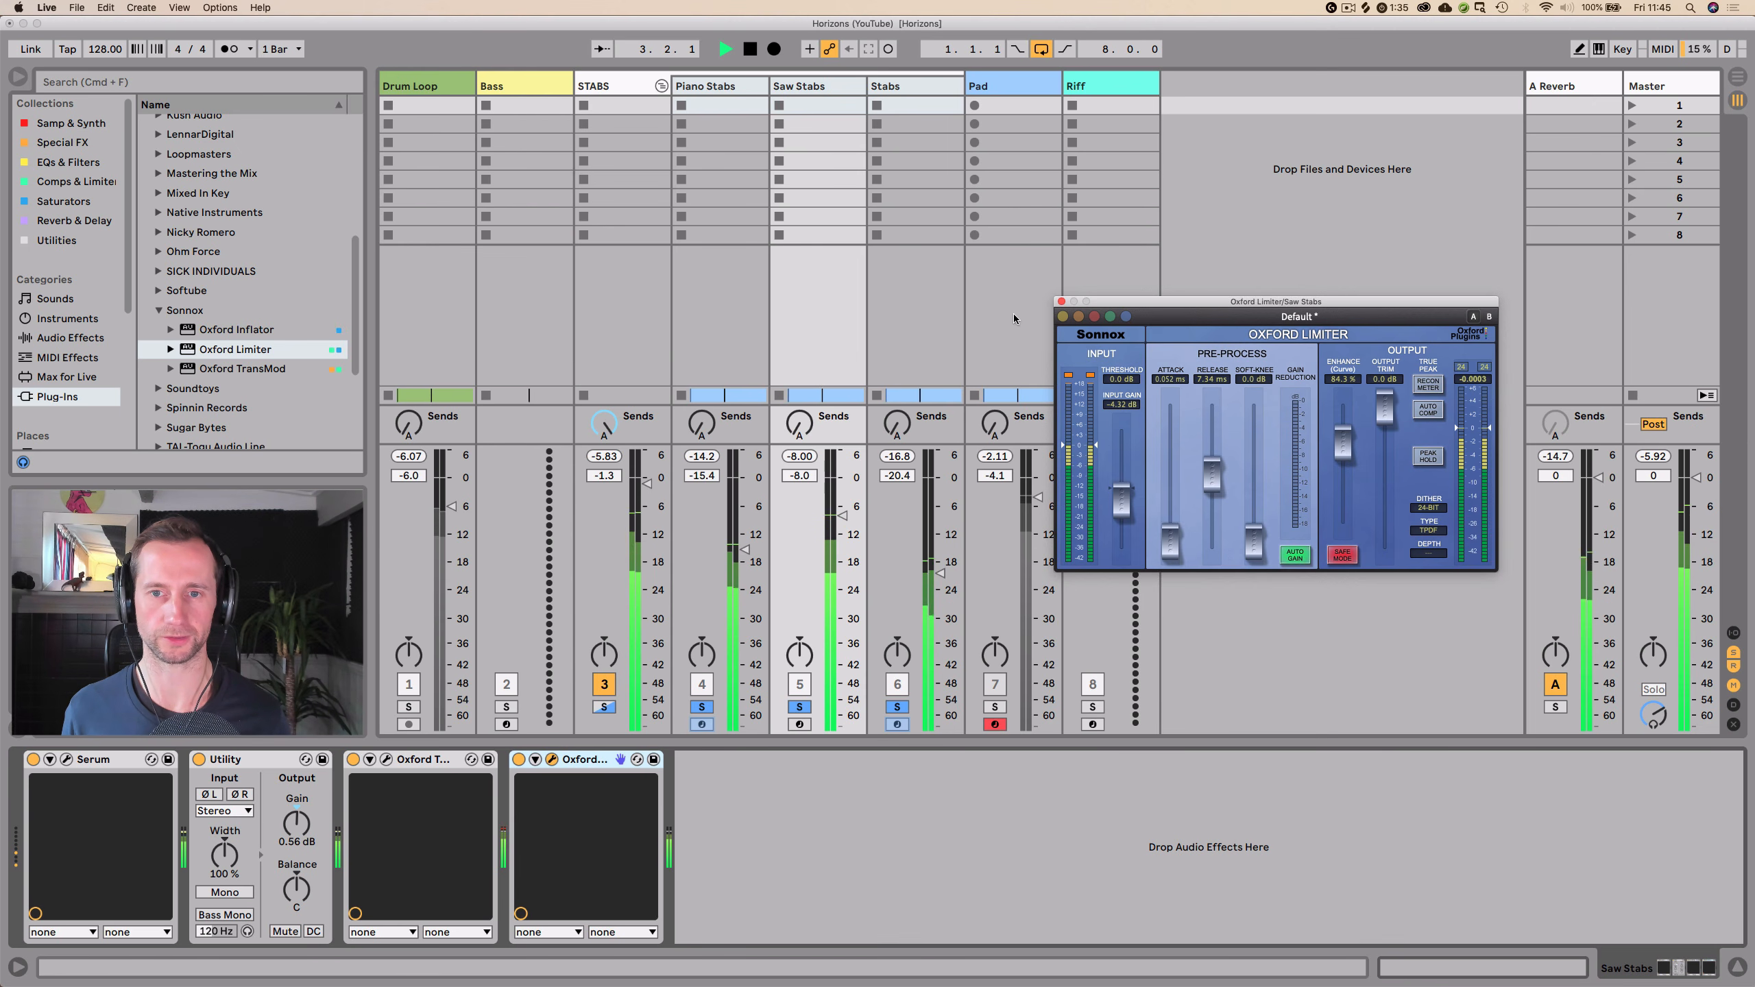
- Close the limiter window and set the STABS group volume to 0 dB
{"action": "left_click", "coordinate": [1060, 303]}
{"action": "left_click", "coordinate": [622, 85]}
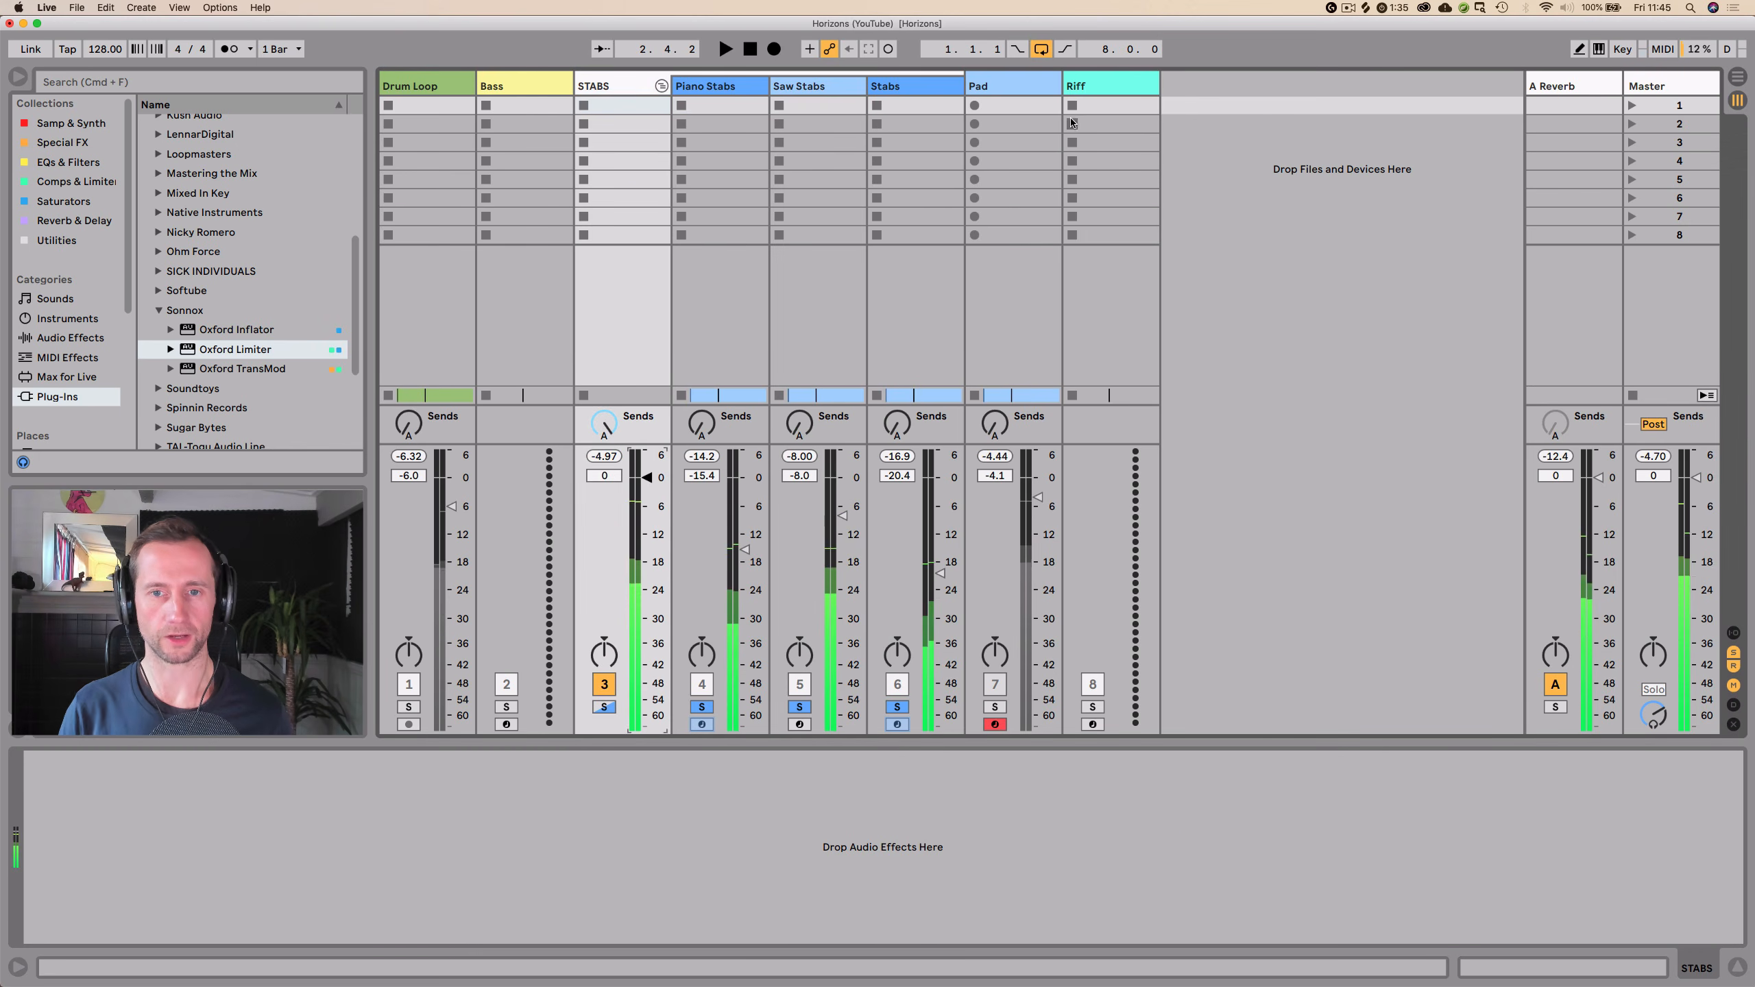
{"action": "left_click", "coordinate": [1013, 478]}
- In the Arrangement, solo the Pad track, set its volume to -7.2 dB and open its Serum instrument
{"action": "key", "text": "Tab"}
{"action": "key", "text": "space"}
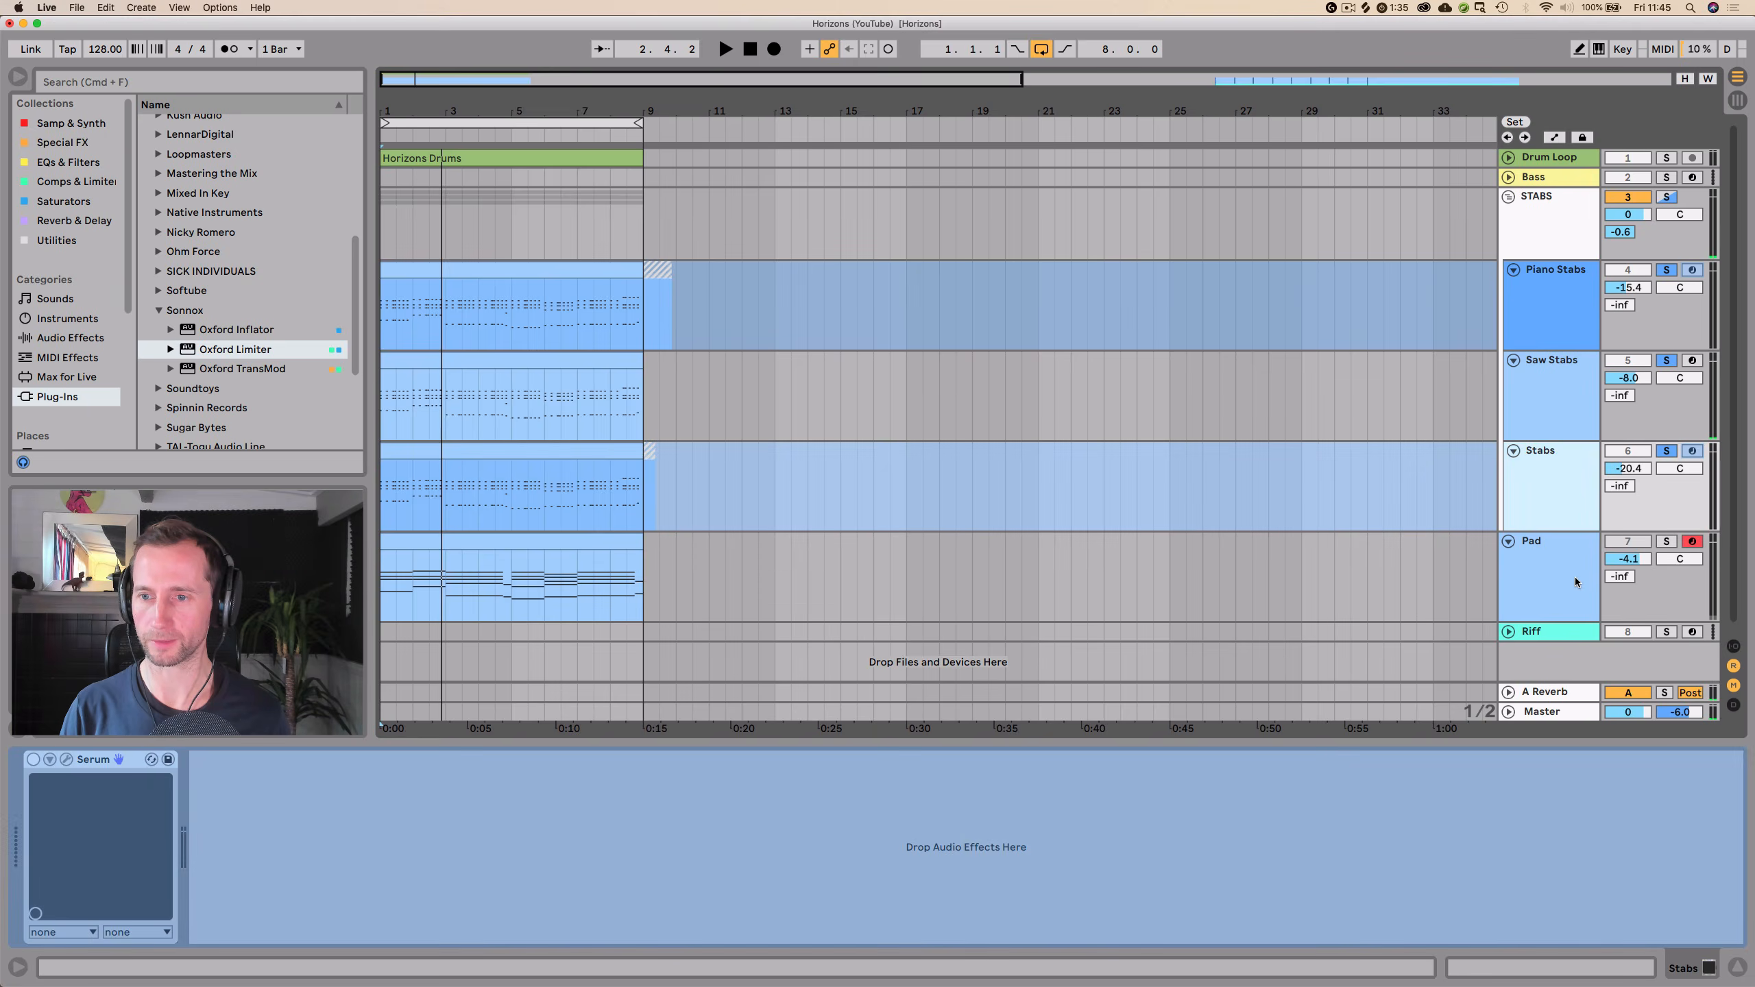
{"action": "key", "text": "super+alt+p"}
{"action": "left_click_drag", "start_coordinate": [1627, 565], "coordinate": [1626, 578]}
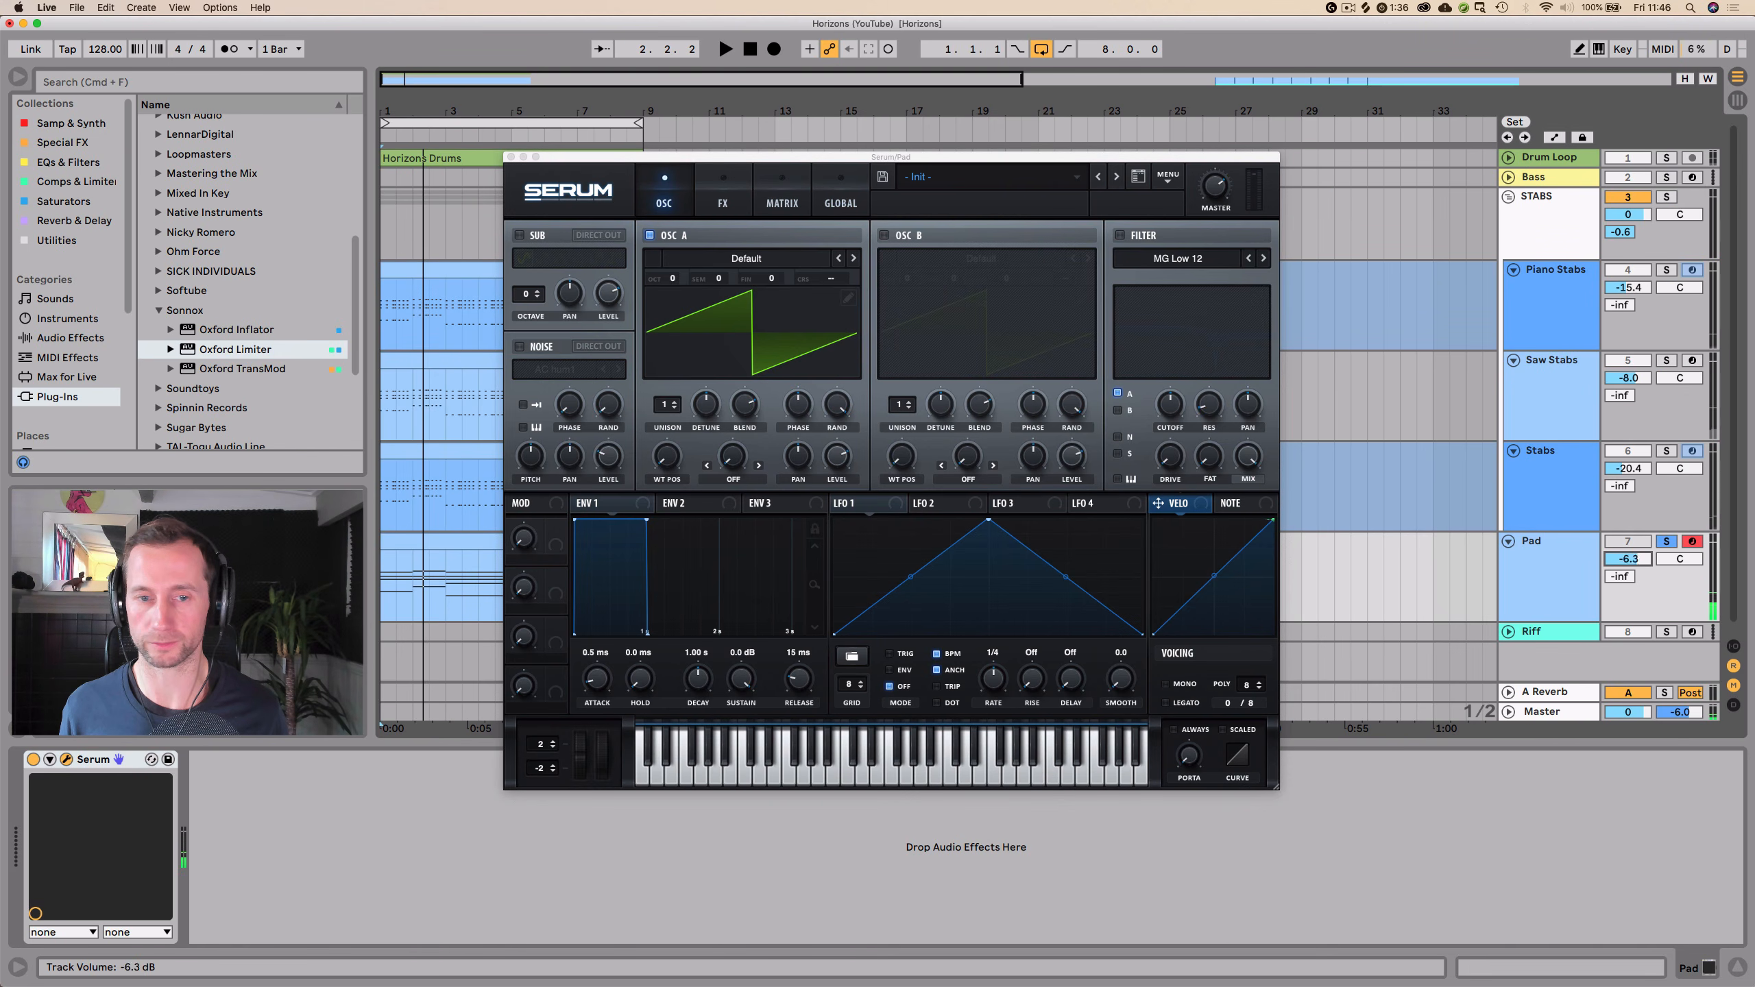
- Enable the filter in the Pad's Serum and modulate its cutoff with LFO 1 at a one-bar rate
{"action": "left_click", "coordinate": [1140, 236]}
{"action": "left_click", "coordinate": [1143, 238]}
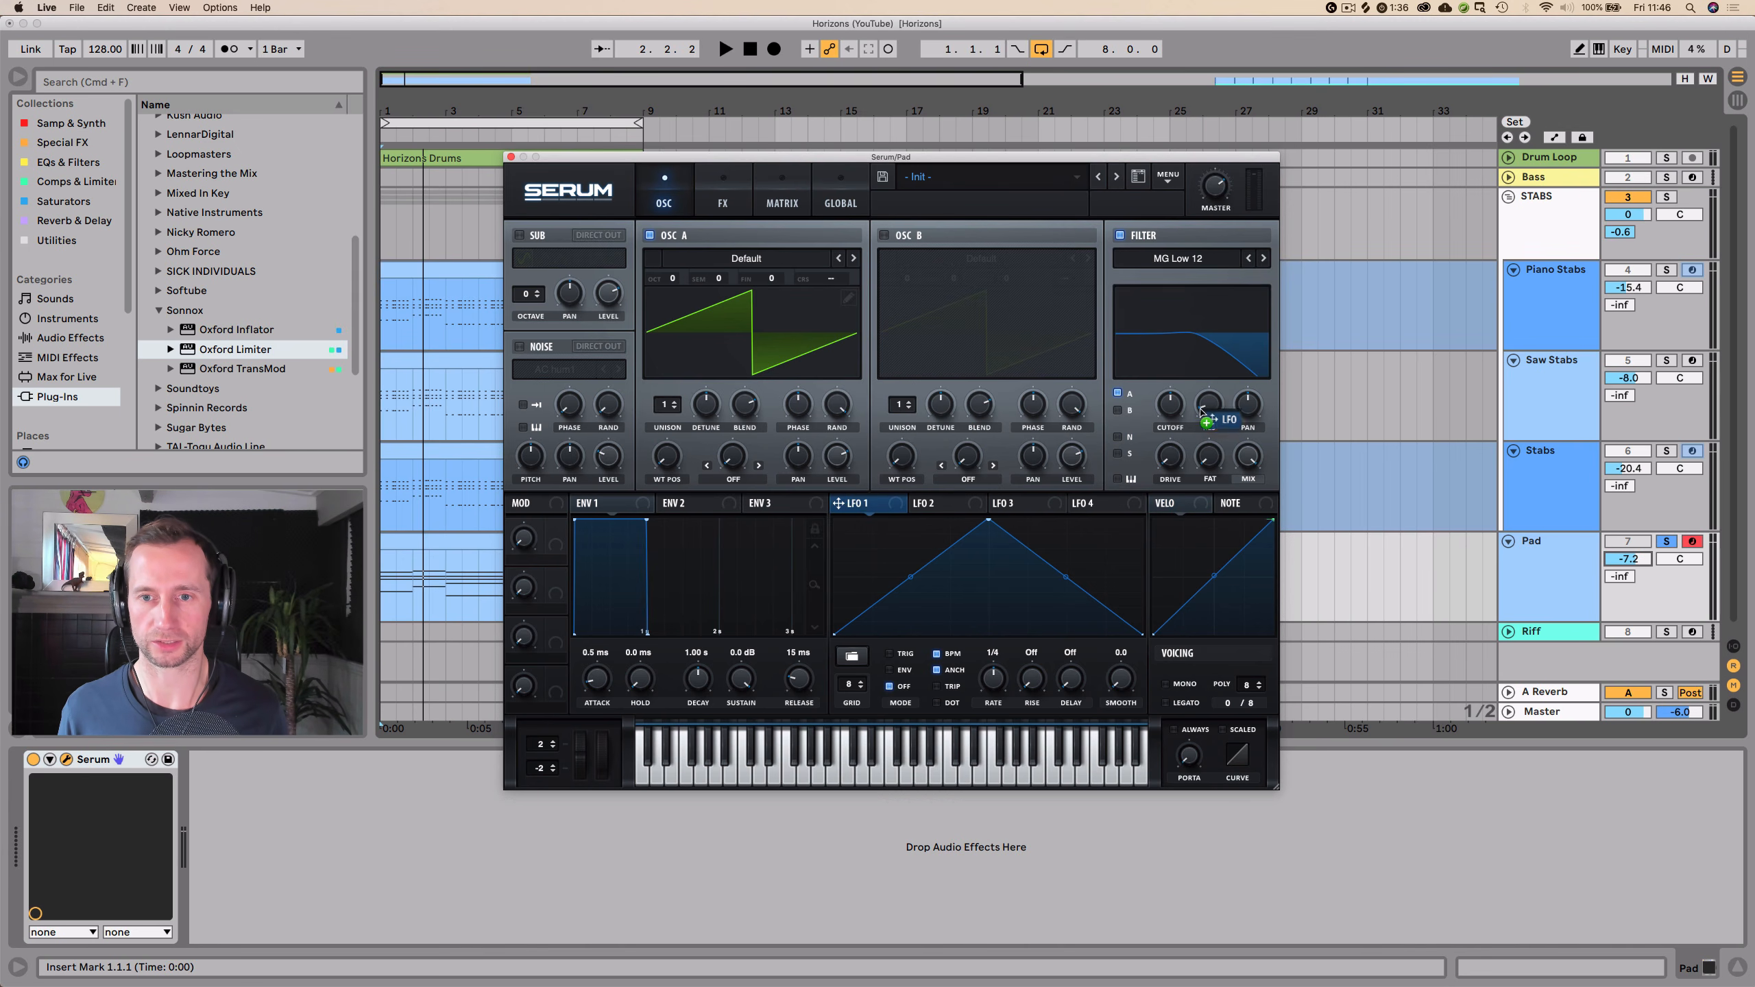
{"action": "key", "text": "space"}
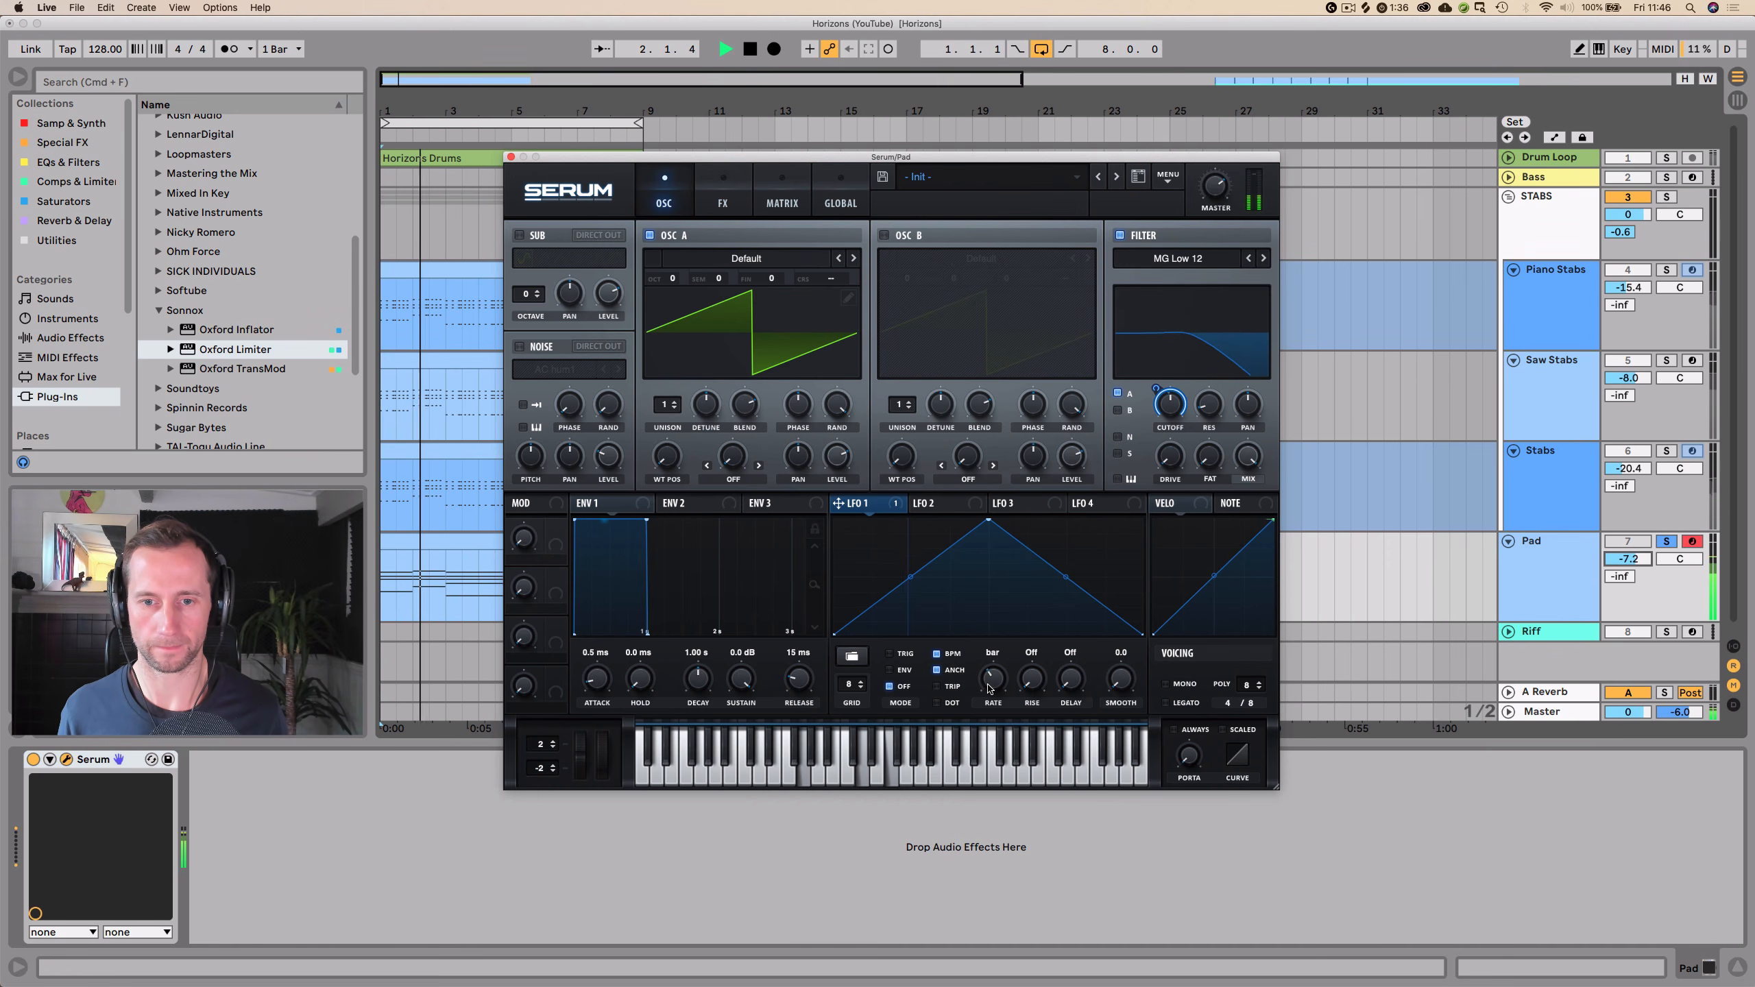
{"action": "left_click_drag", "start_coordinate": [997, 677], "coordinate": [989, 690]}
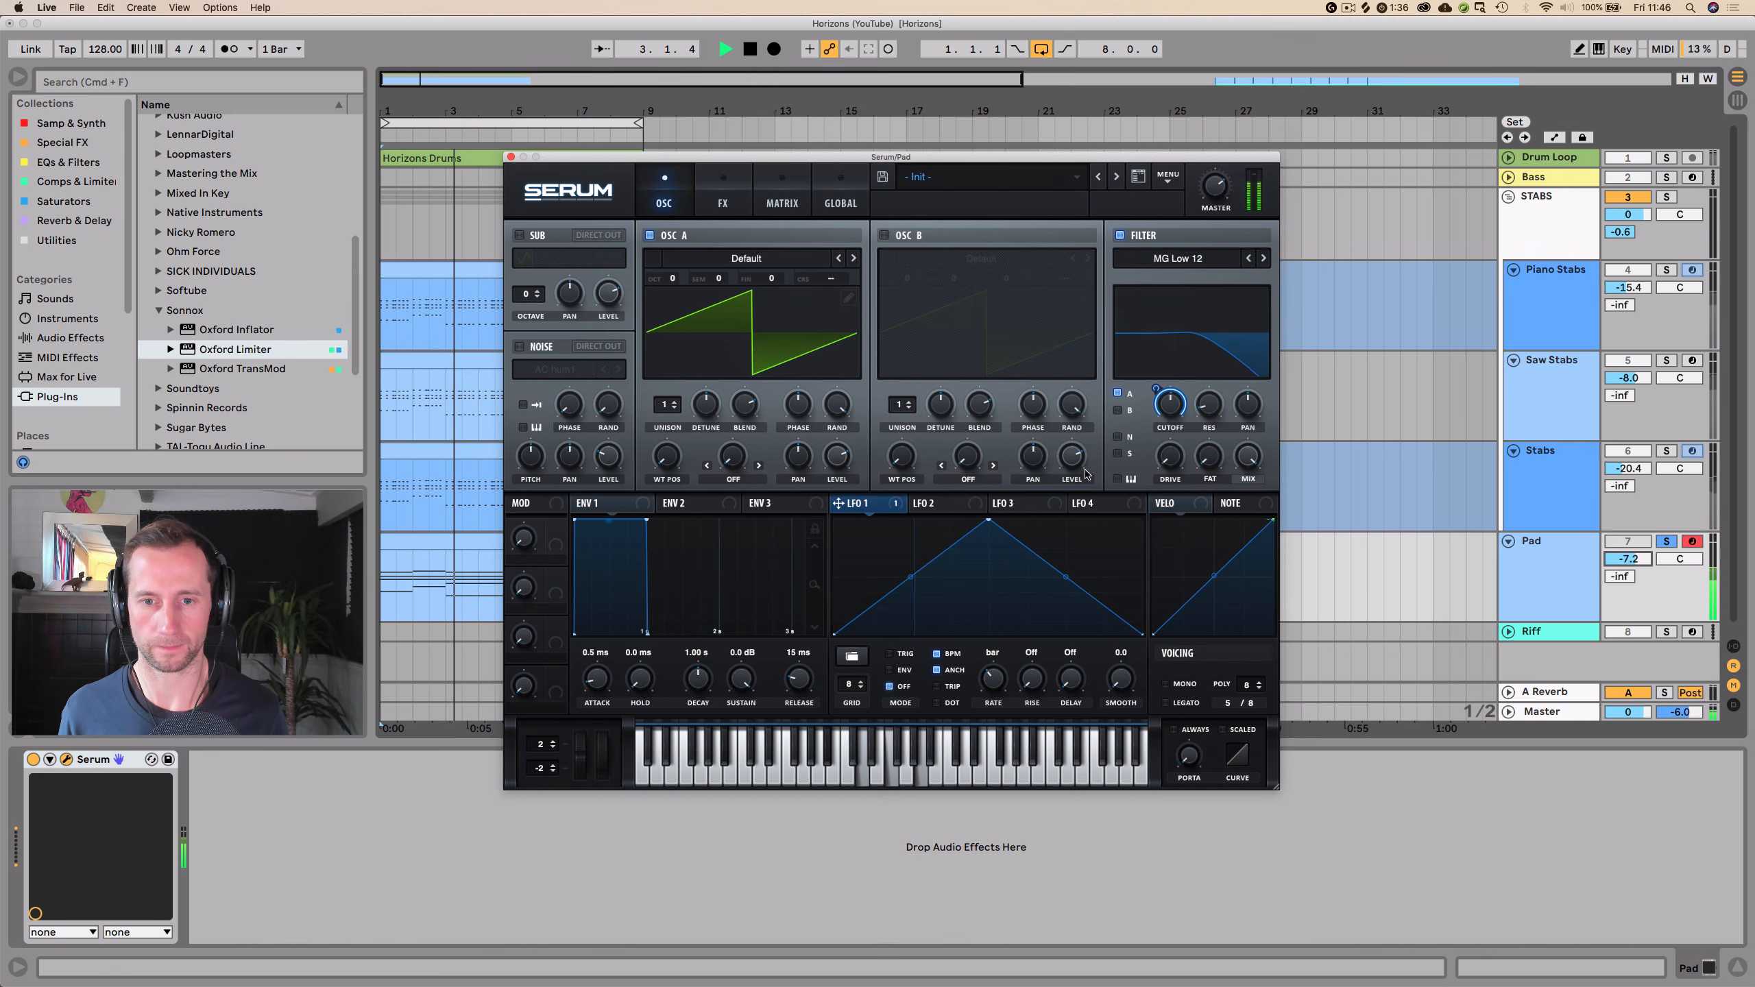
{"action": "left_click_drag", "start_coordinate": [838, 503], "coordinate": [1151, 438]}
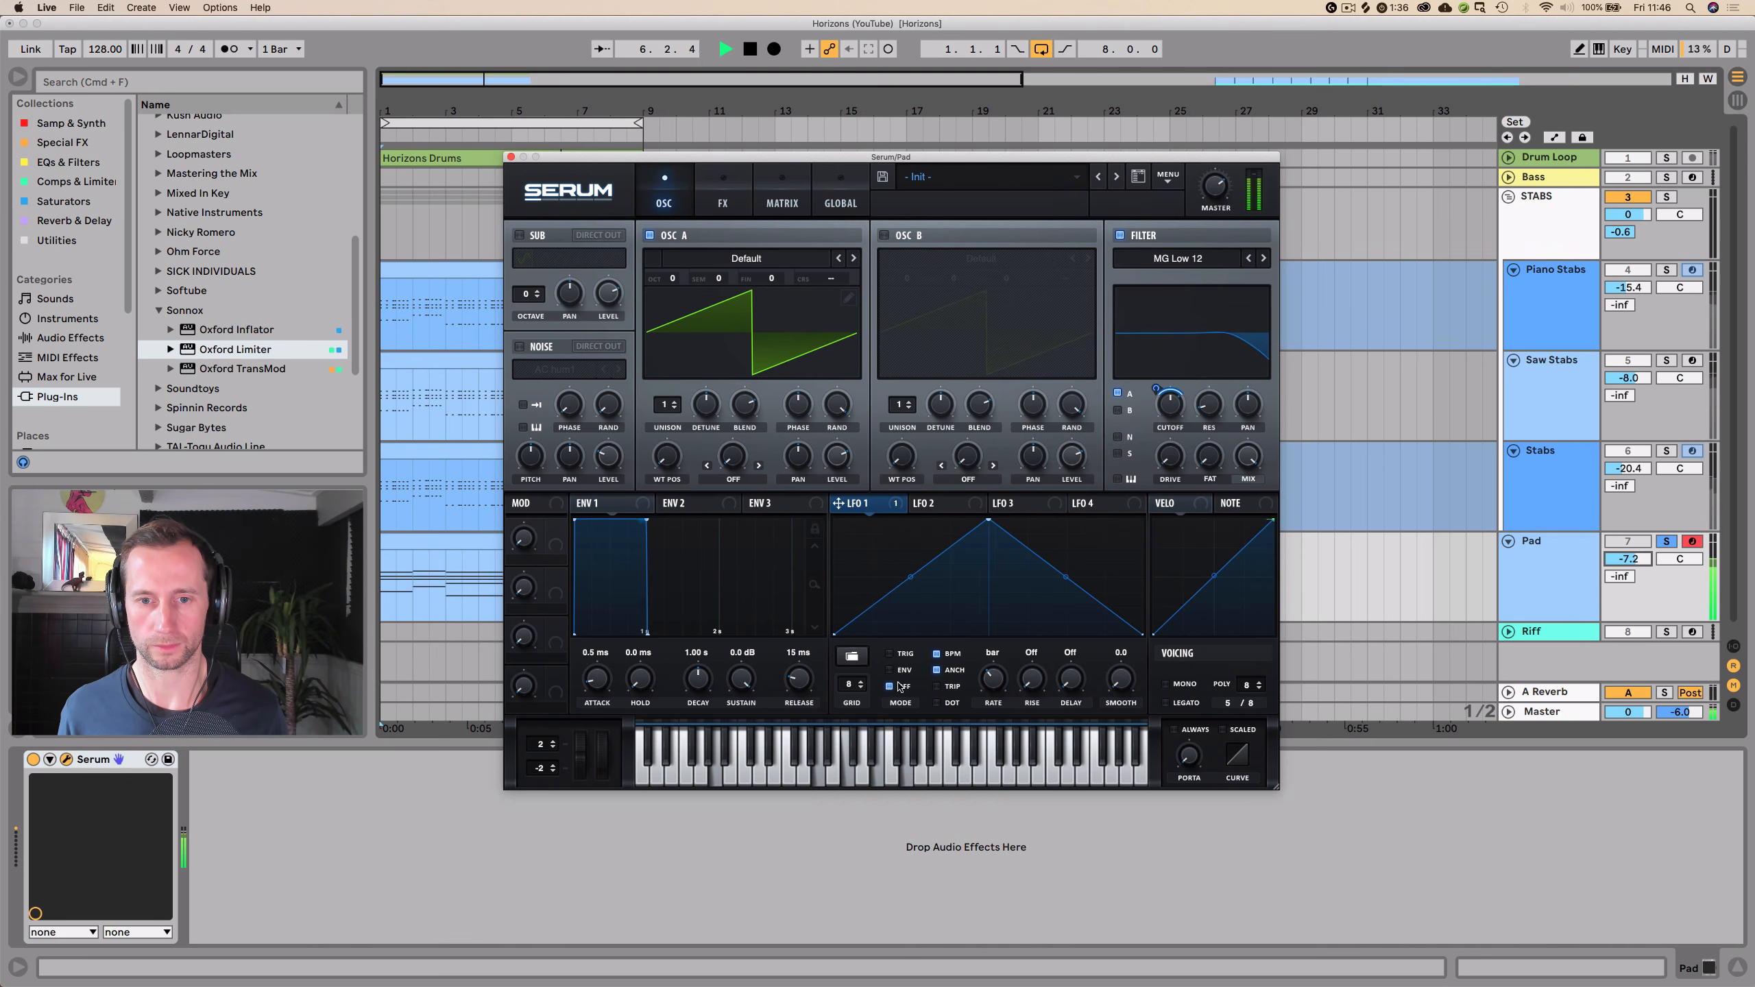
- Run LFO 1 free of BPM sync at 0.4 Hz and raise the filter cutoff
{"action": "left_click", "coordinate": [937, 654]}
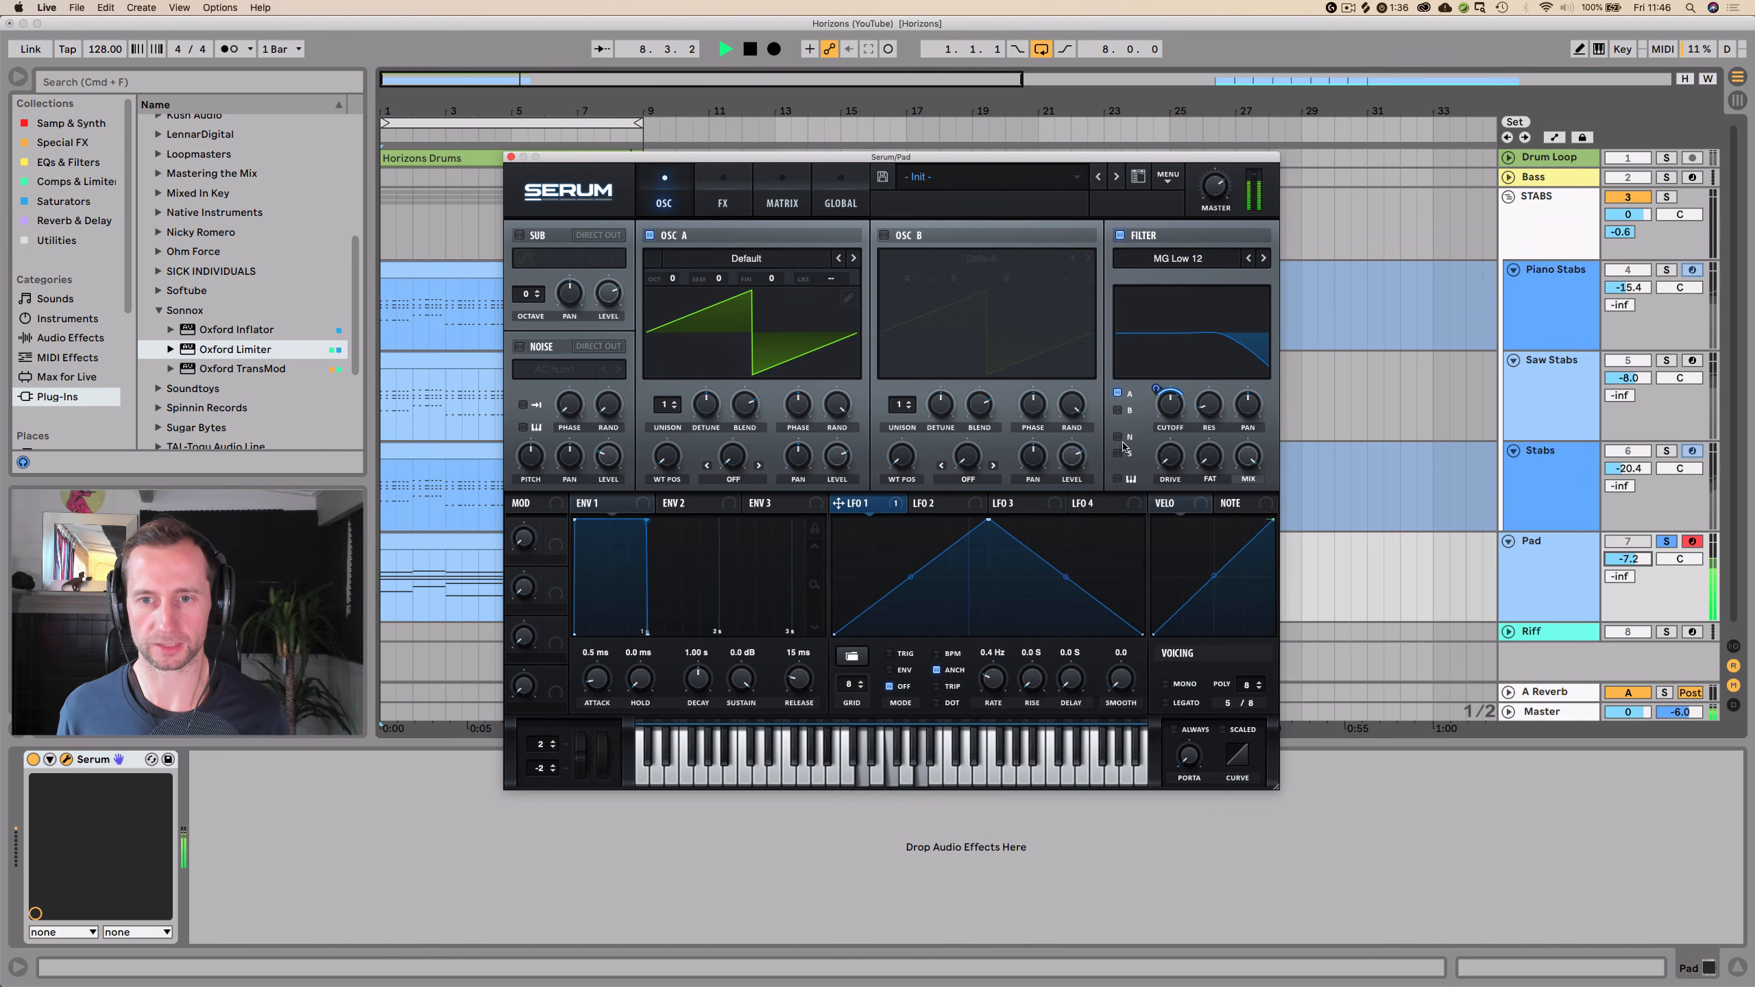
{"action": "mouse_move", "coordinate": [1177, 395]}
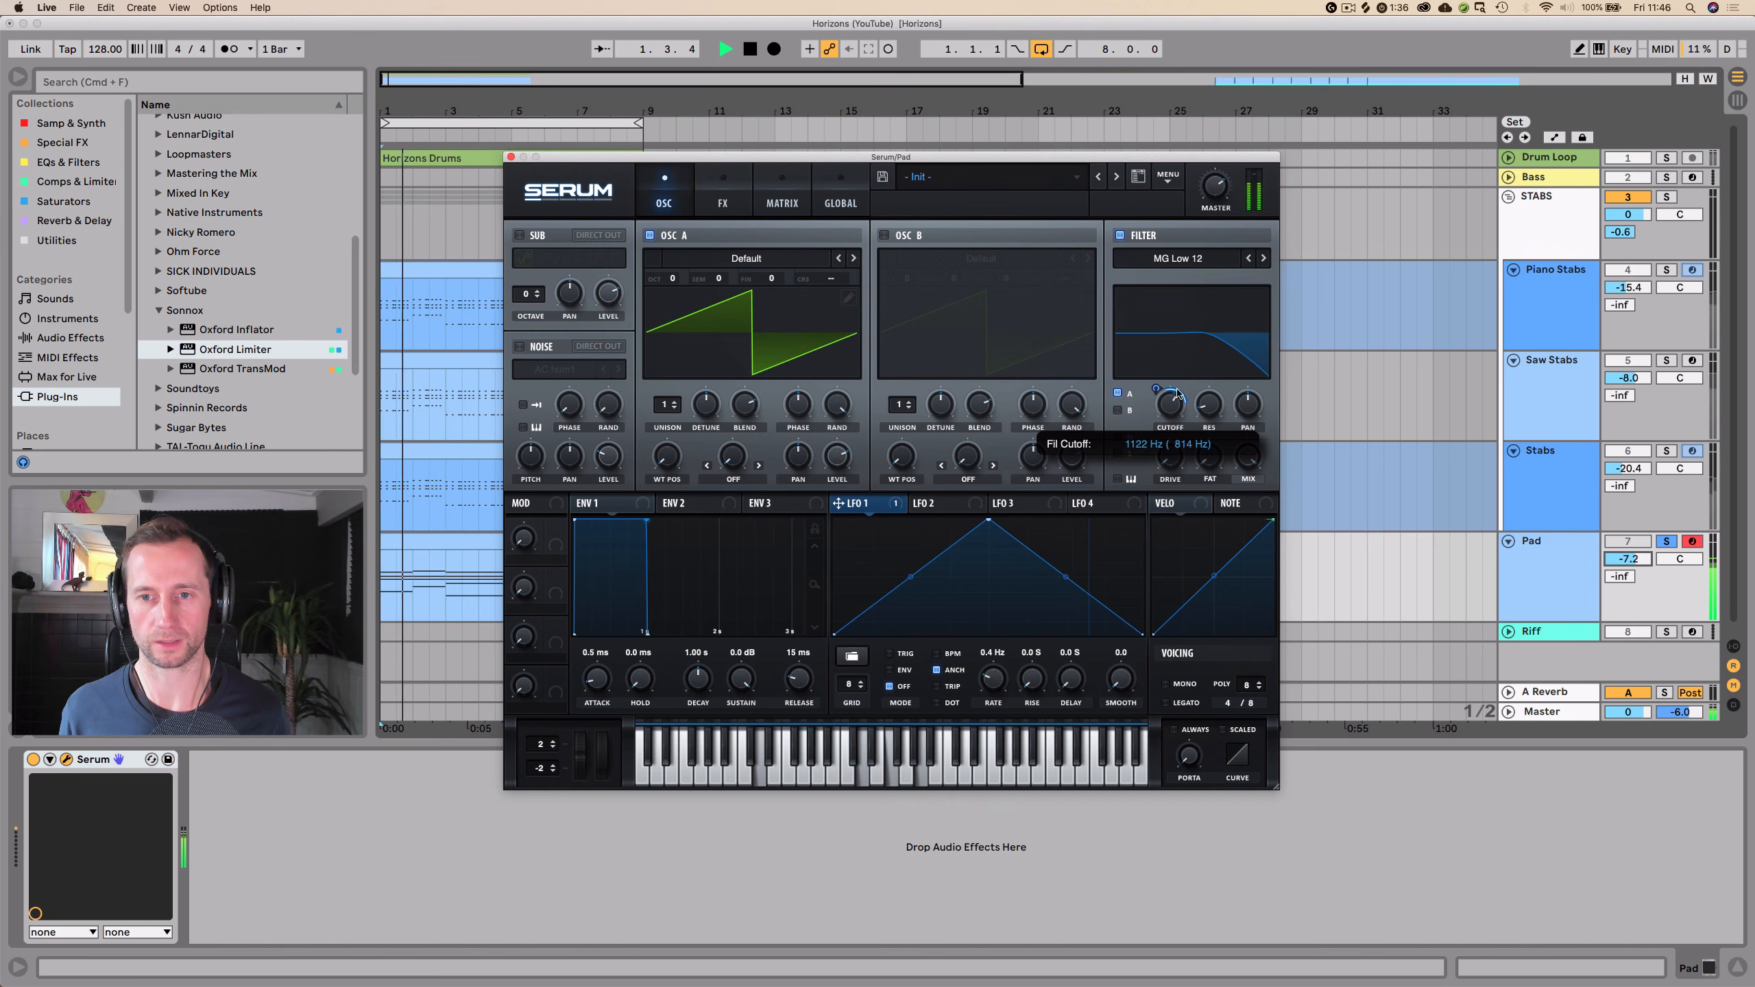
{"action": "scroll", "coordinate": [1178, 395], "scroll_direction": "up", "scroll_amount": 3}
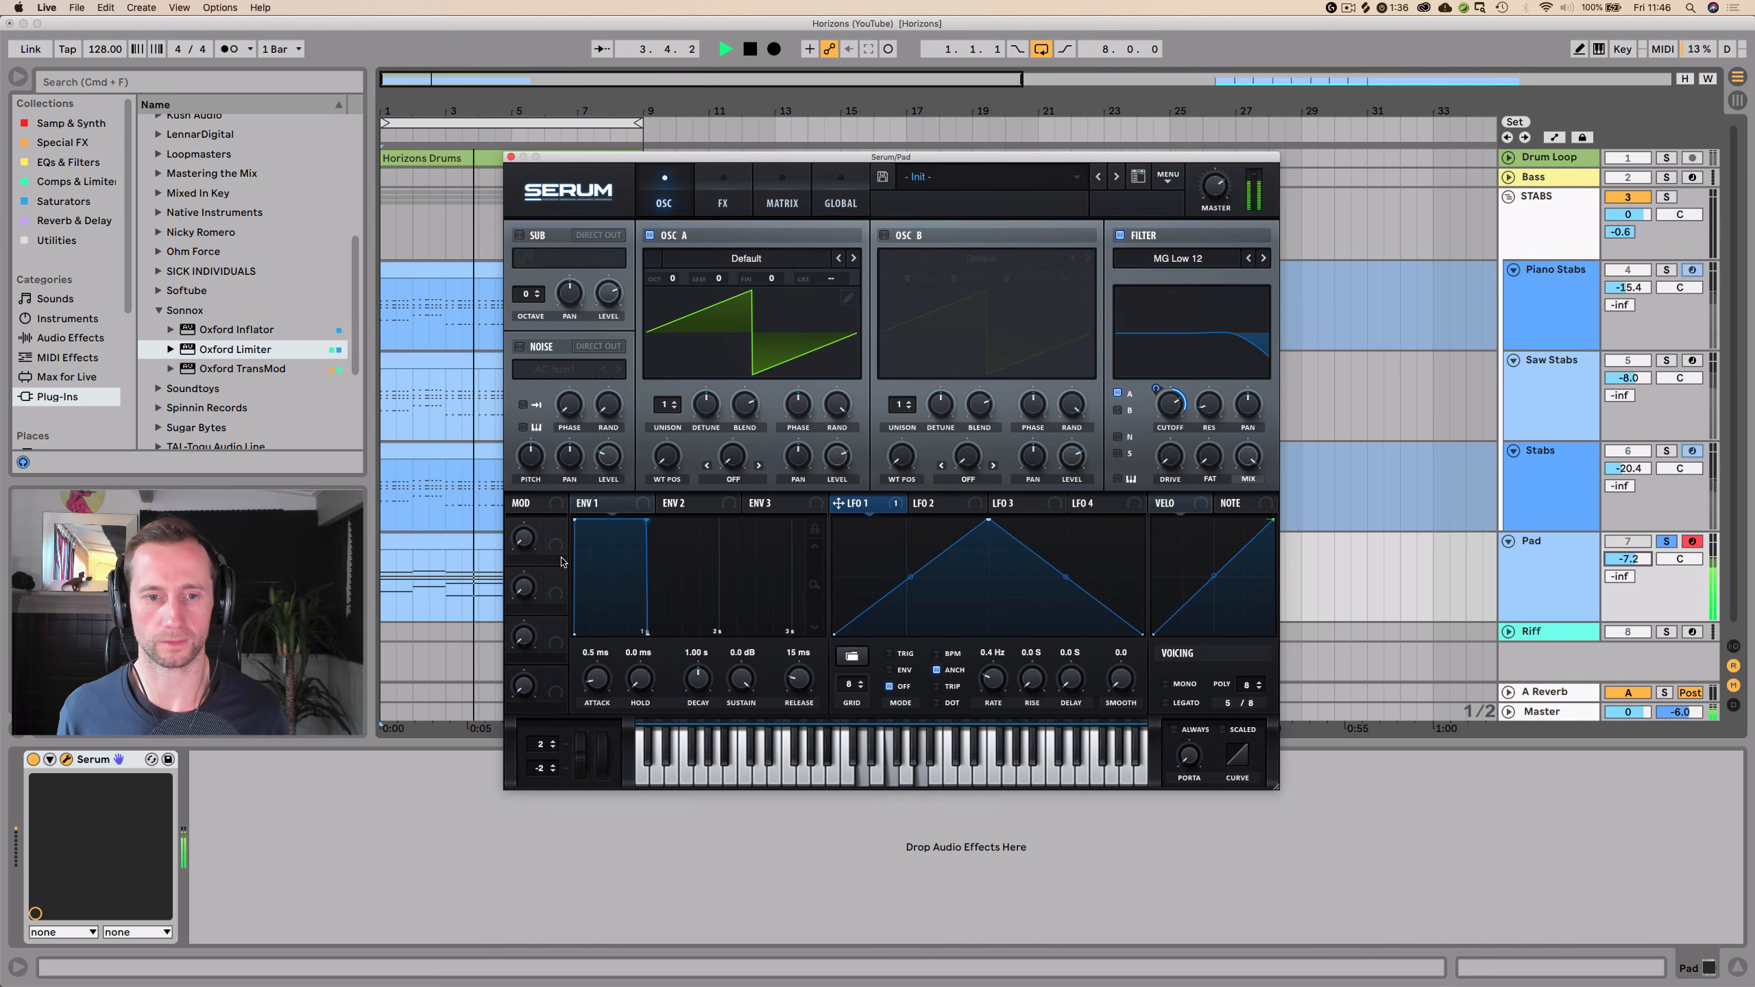
- Set Envelope 1 of the Pad's Serum to an 878 ms attack and a 1.24 s release
{"action": "key", "text": "space"}
{"action": "left_click_drag", "start_coordinate": [598, 675], "coordinate": [599, 608]}
{"action": "key", "text": "space"}
{"action": "mouse_move", "coordinate": [799, 679]}
{"action": "left_mouse_down"}
{"action": "mouse_move", "coordinate": [813, 643]}
{"action": "mouse_move", "coordinate": [809, 657]}
{"action": "left_mouse_up"}
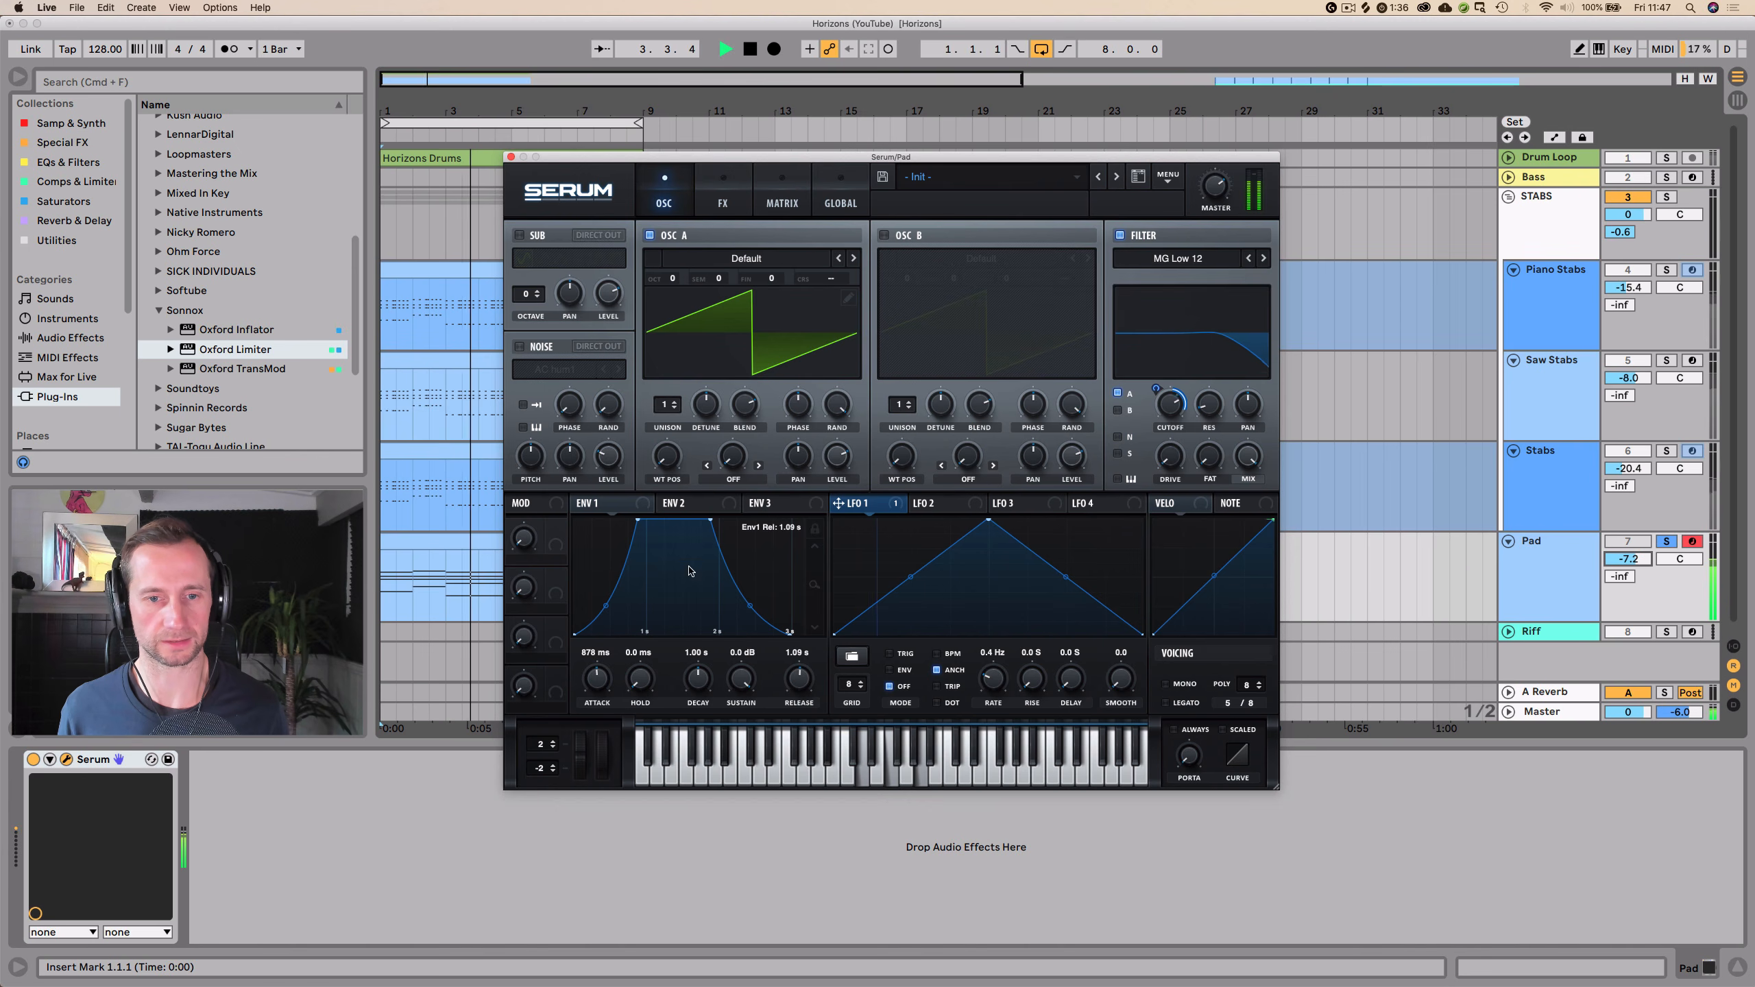
{"action": "left_click_drag", "start_coordinate": [789, 632], "coordinate": [800, 633]}
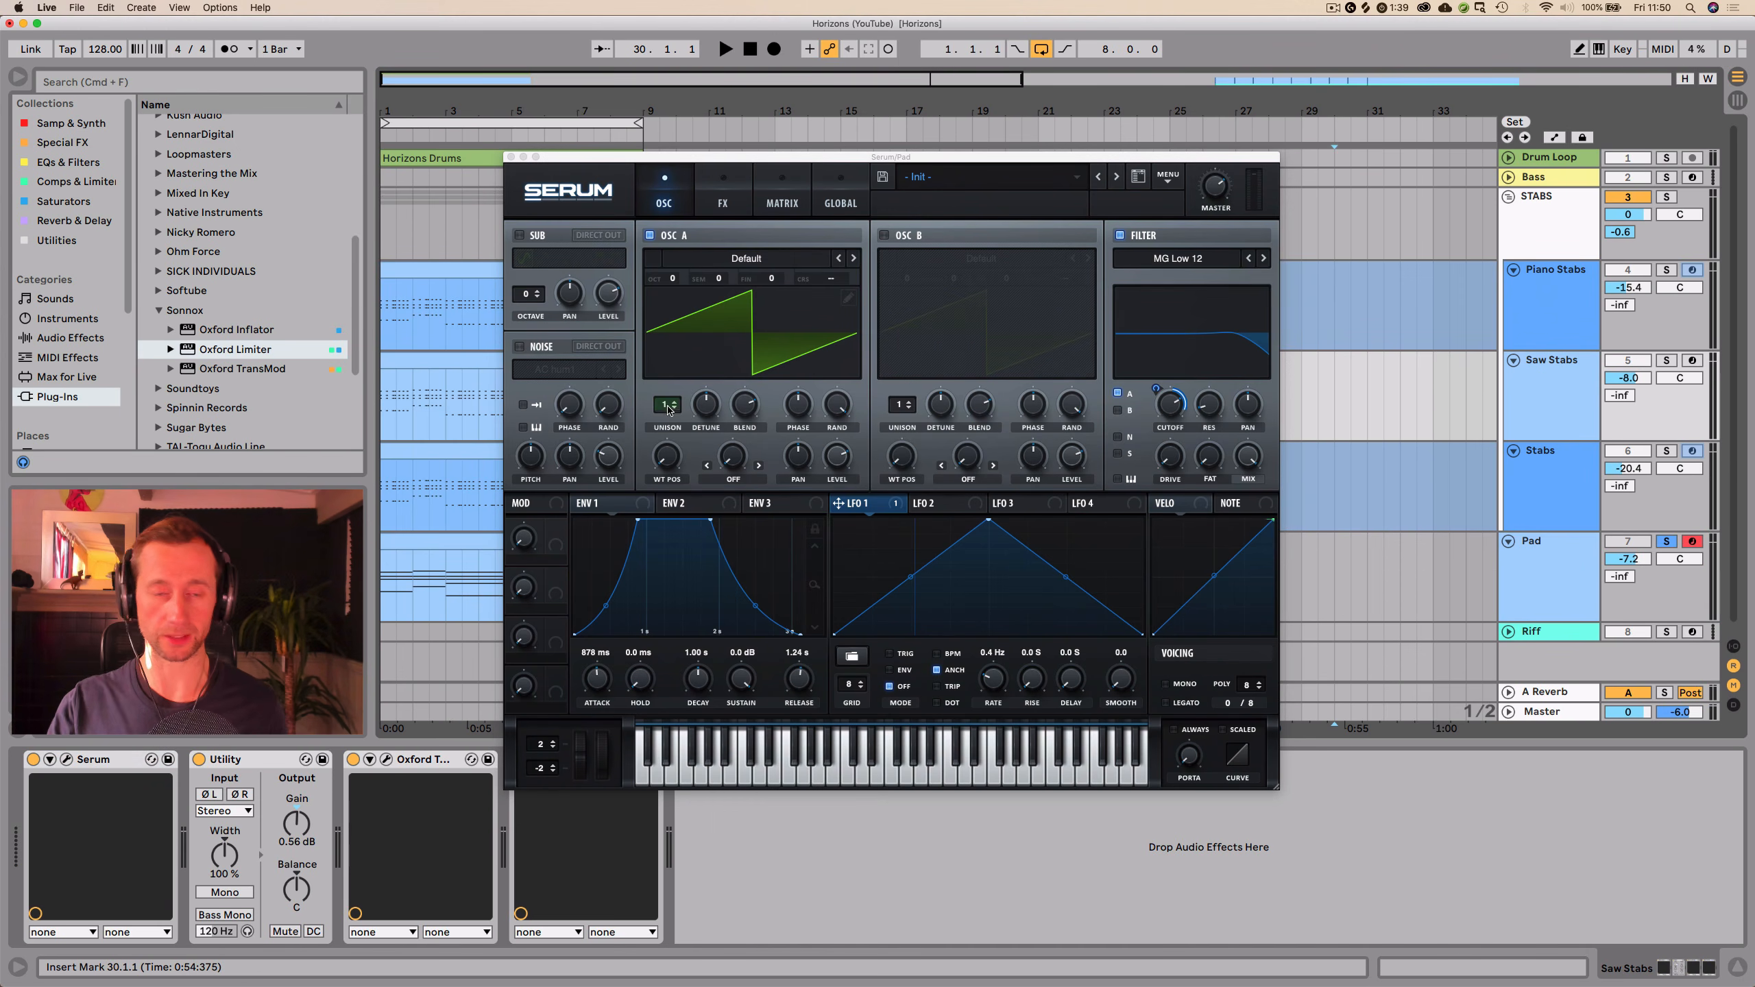
- Play the pad from the start of the arrangement and set oscillator A's unison to 4 voices
{"action": "left_click", "coordinate": [412, 482]}
{"action": "key", "text": "Home"}
{"action": "key", "text": "space"}
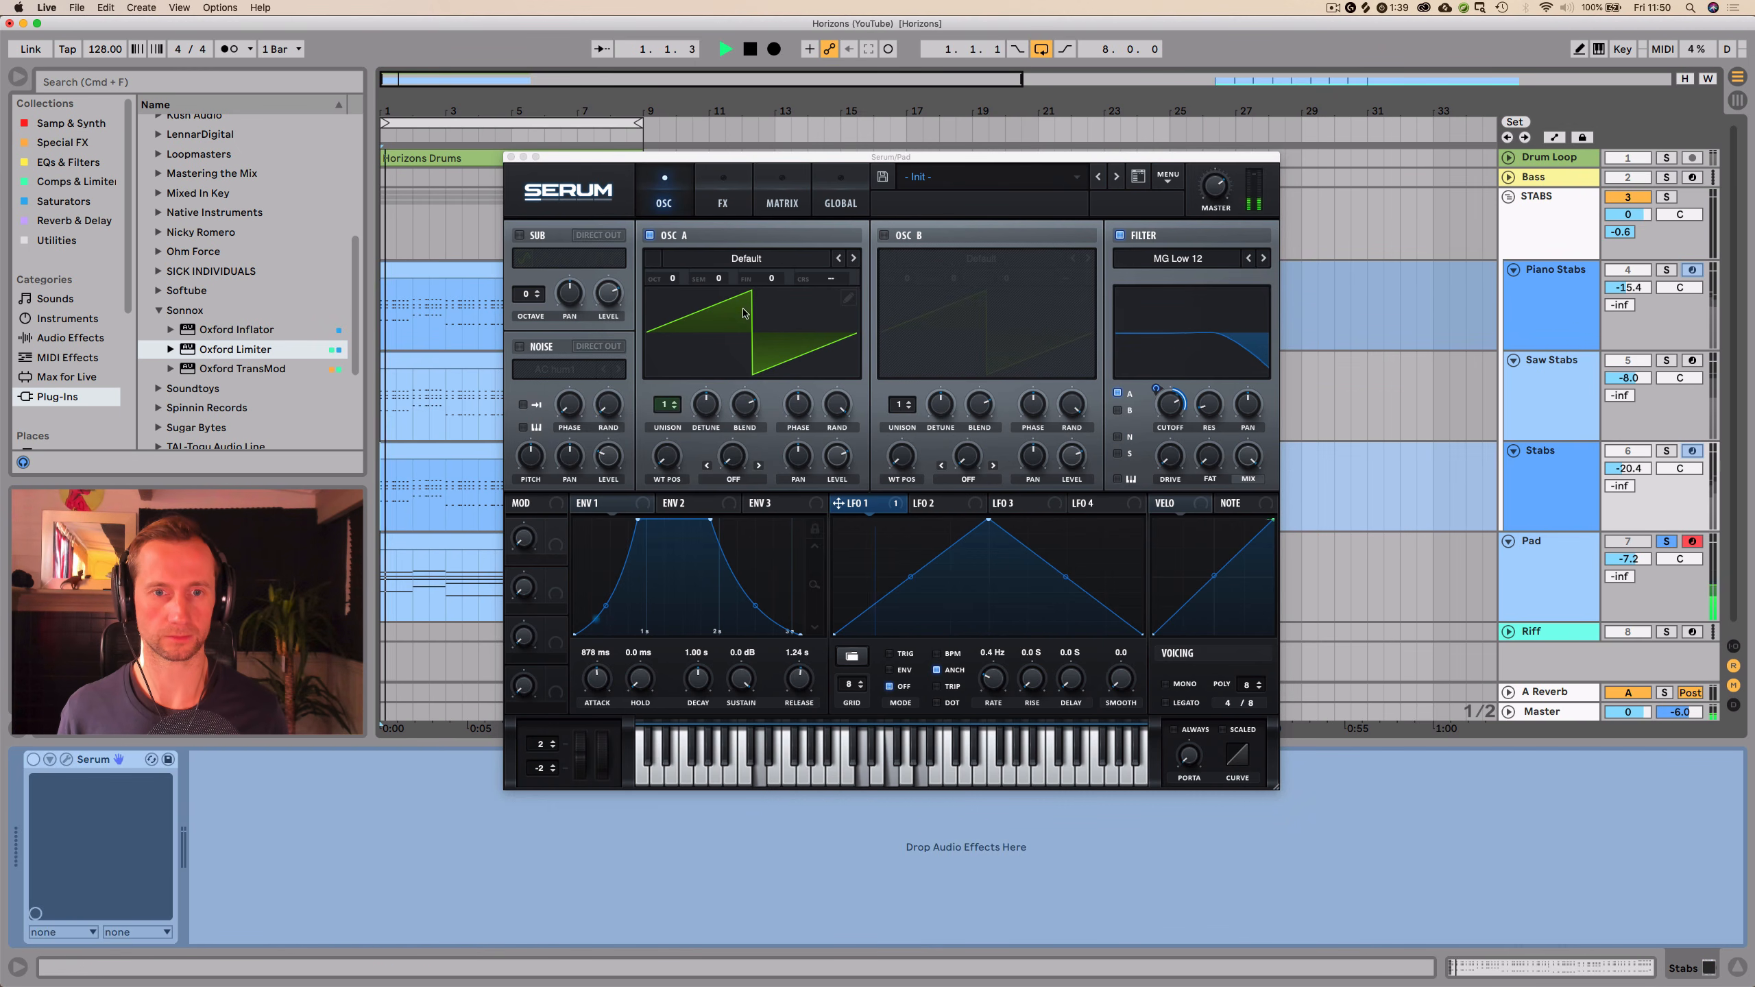
{"action": "left_click_drag", "start_coordinate": [662, 411], "coordinate": [663, 397]}
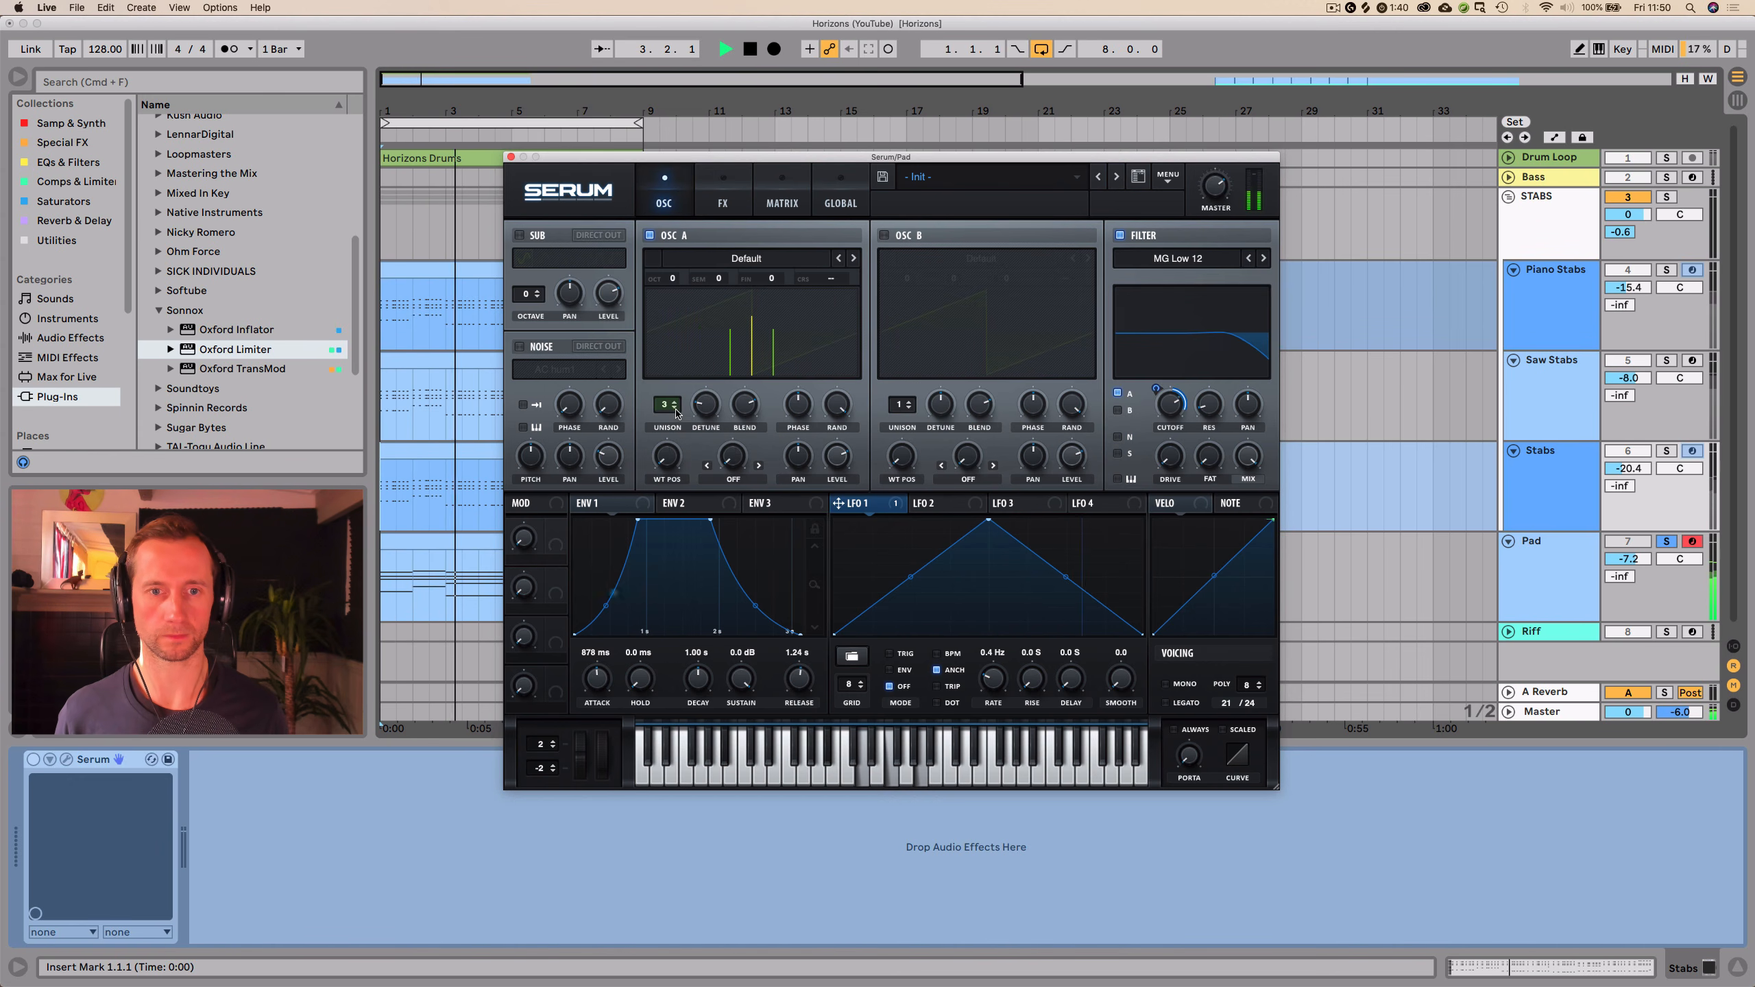
{"action": "mouse_move", "coordinate": [670, 402]}
{"action": "left_click_drag", "start_coordinate": [670, 401], "coordinate": [670, 394]}
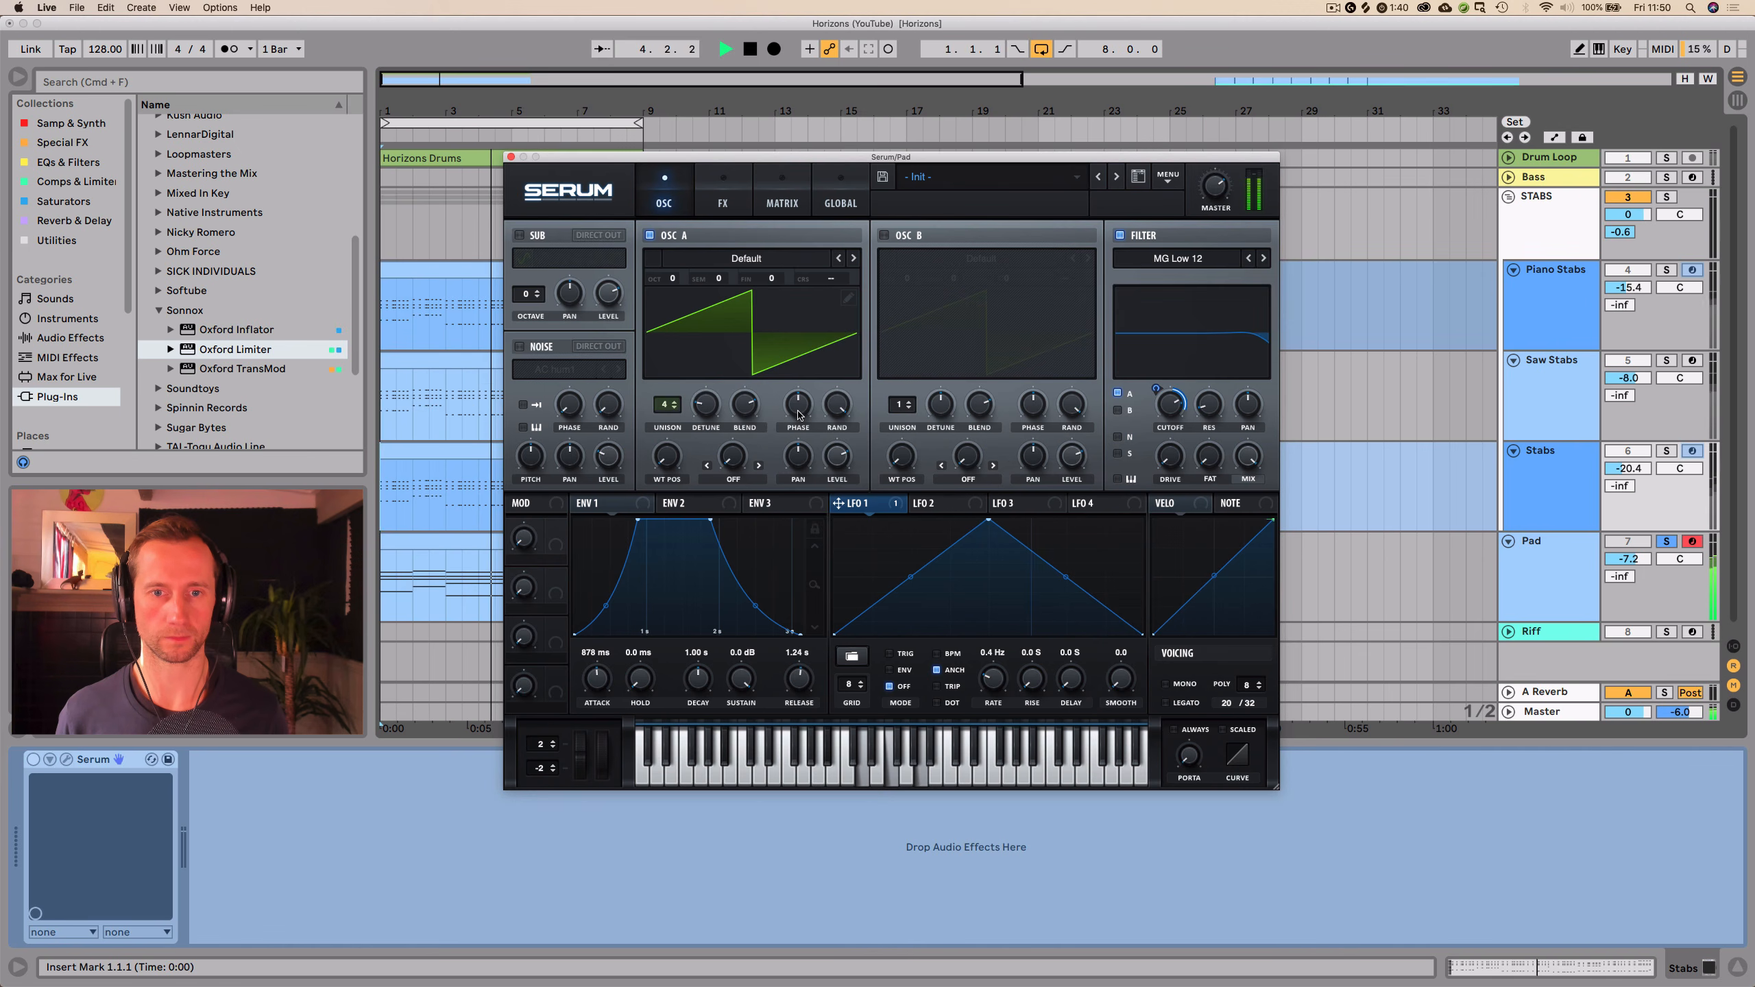
- Close the Pad's Serum window and select the Pad track
{"action": "mouse_move", "coordinate": [799, 392]}
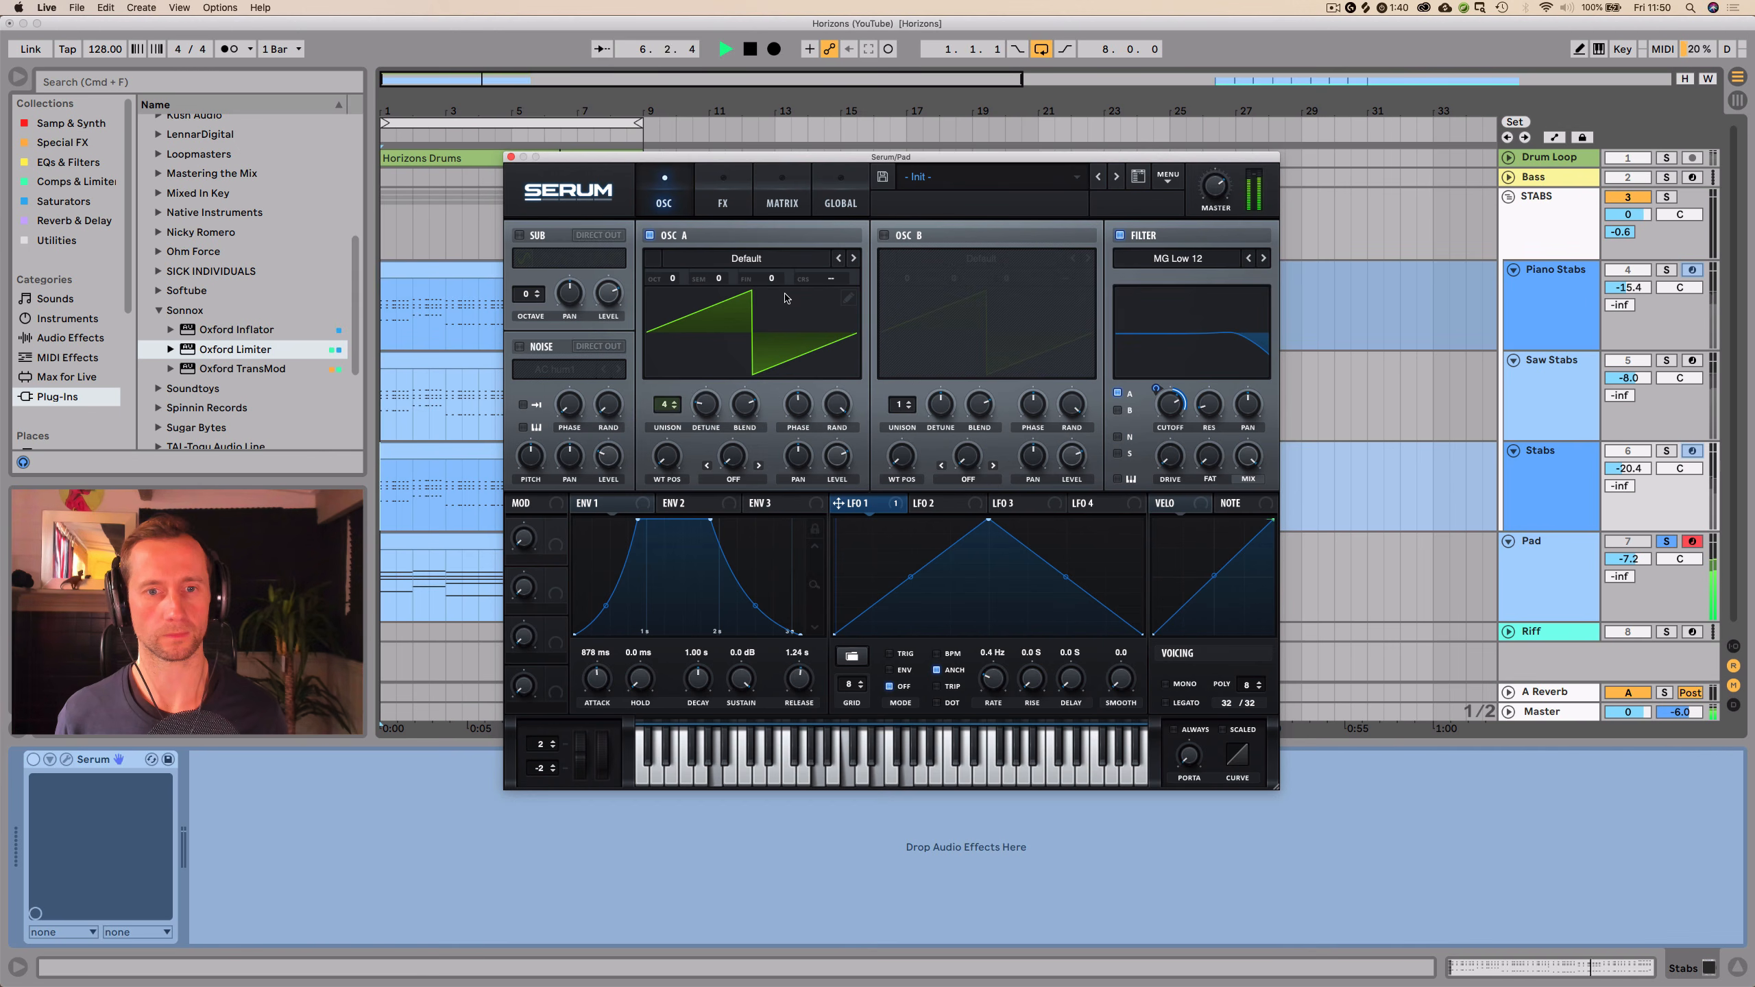
{"action": "mouse_move", "coordinate": [1174, 405]}
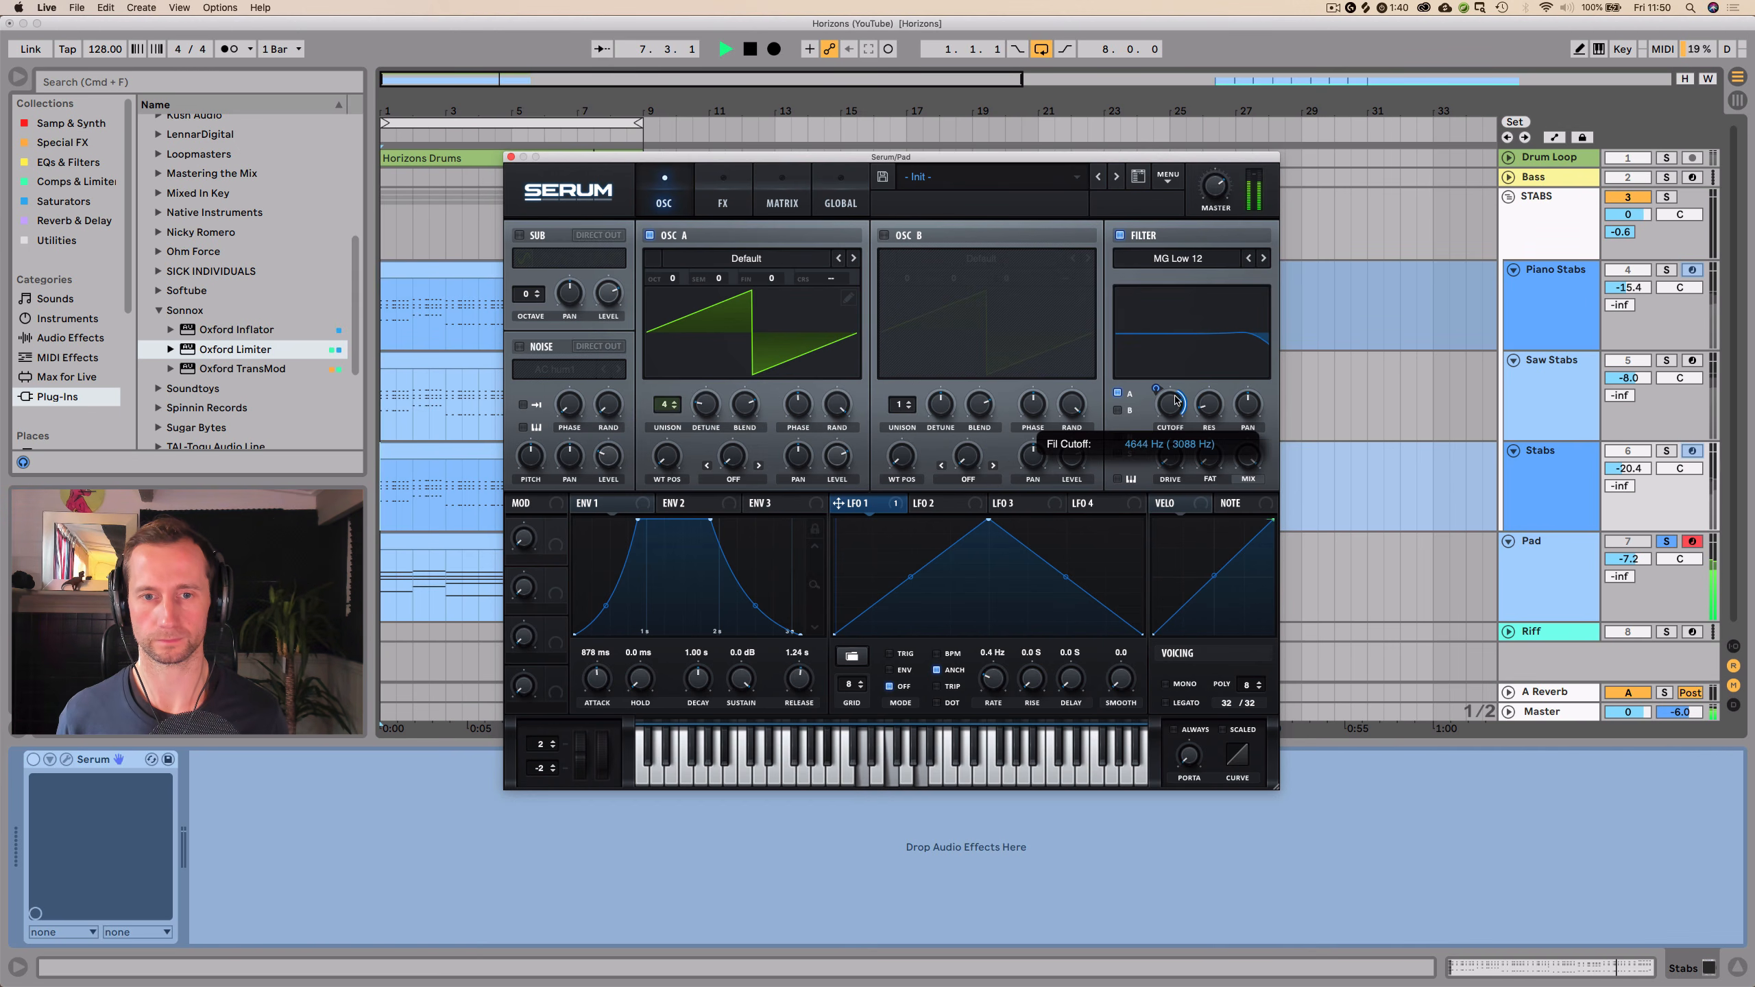
{"action": "left_click", "coordinate": [511, 159]}
{"action": "left_click", "coordinate": [1571, 582]}
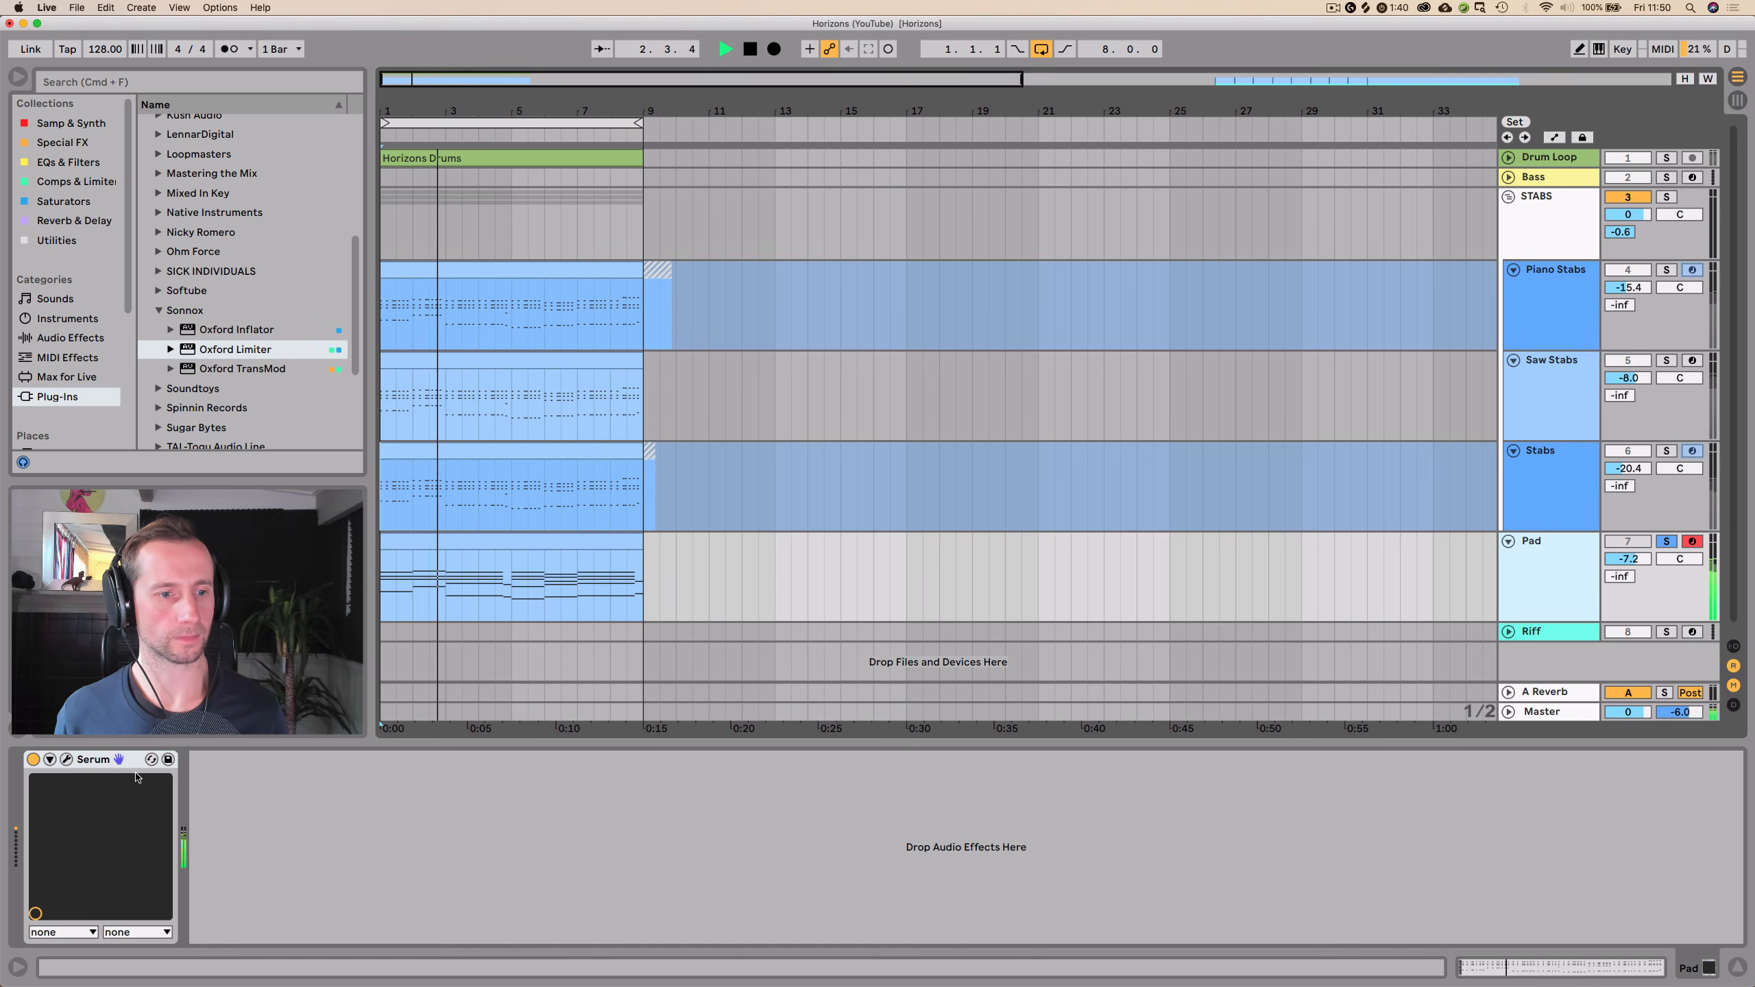
- Reopen the Pad's Serum and enable the Hyper/Dimension, Distortion, Flanger and Chorus effects in its effects rack
{"action": "left_click", "coordinate": [66, 759]}
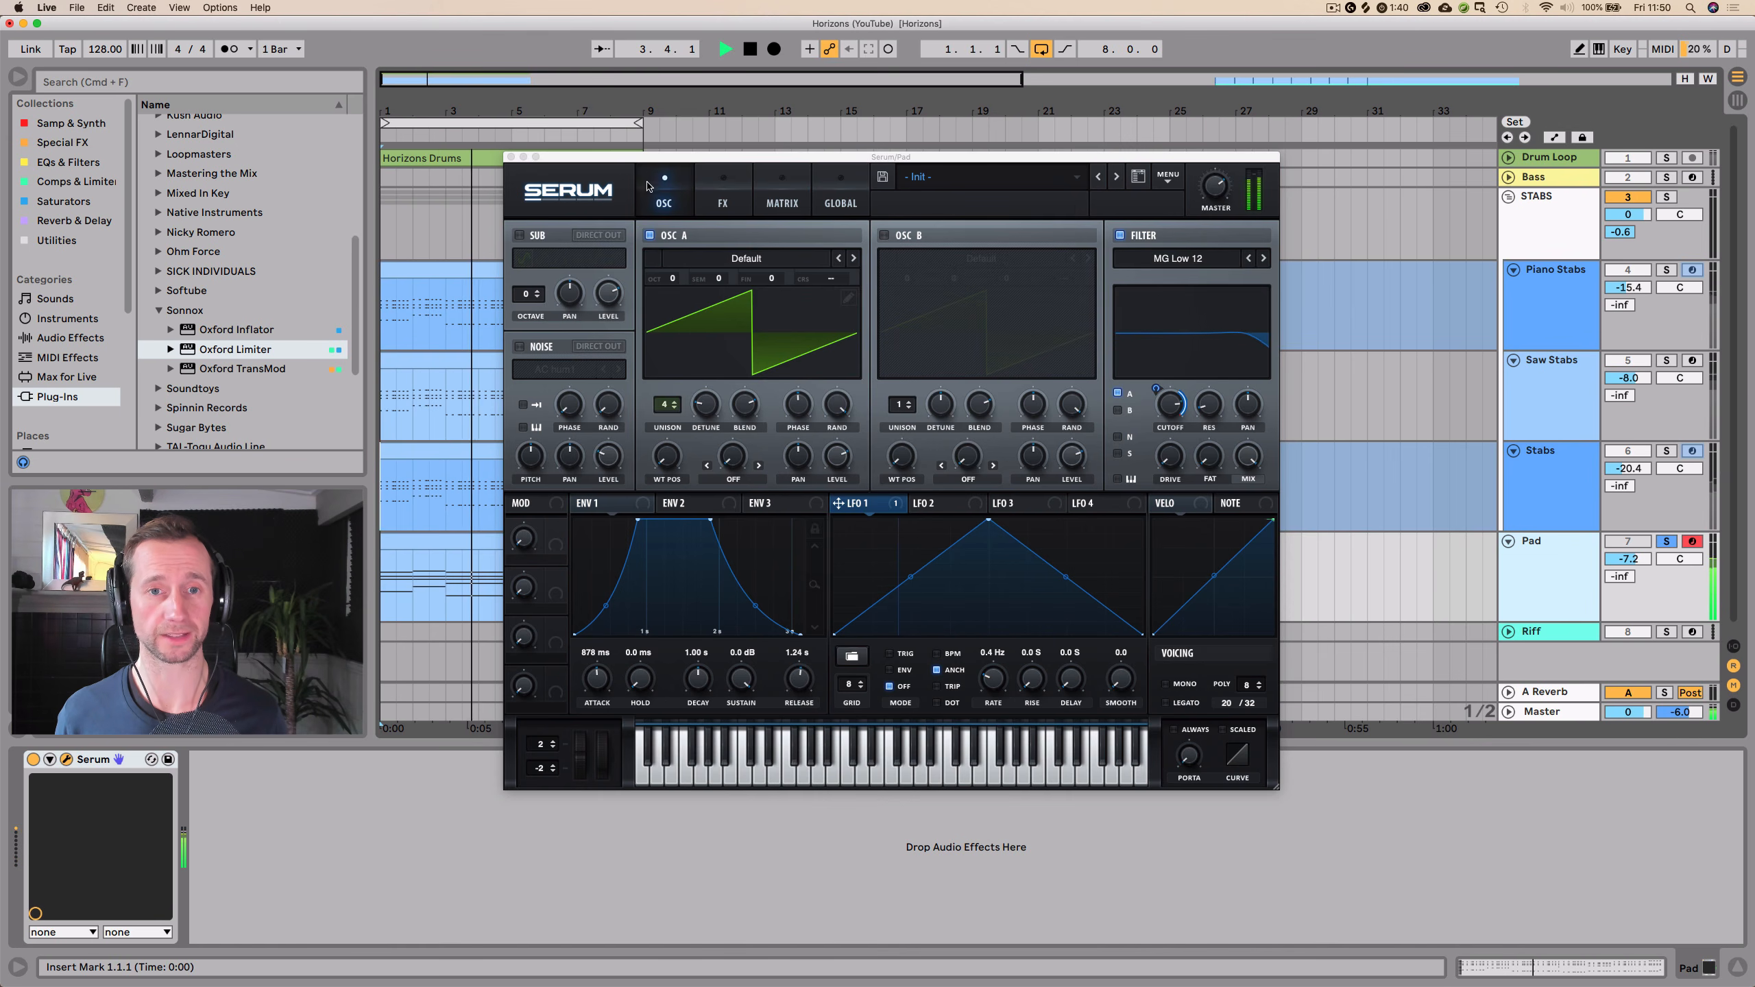
{"action": "left_click", "coordinate": [723, 196]}
{"action": "left_click", "coordinate": [525, 240]}
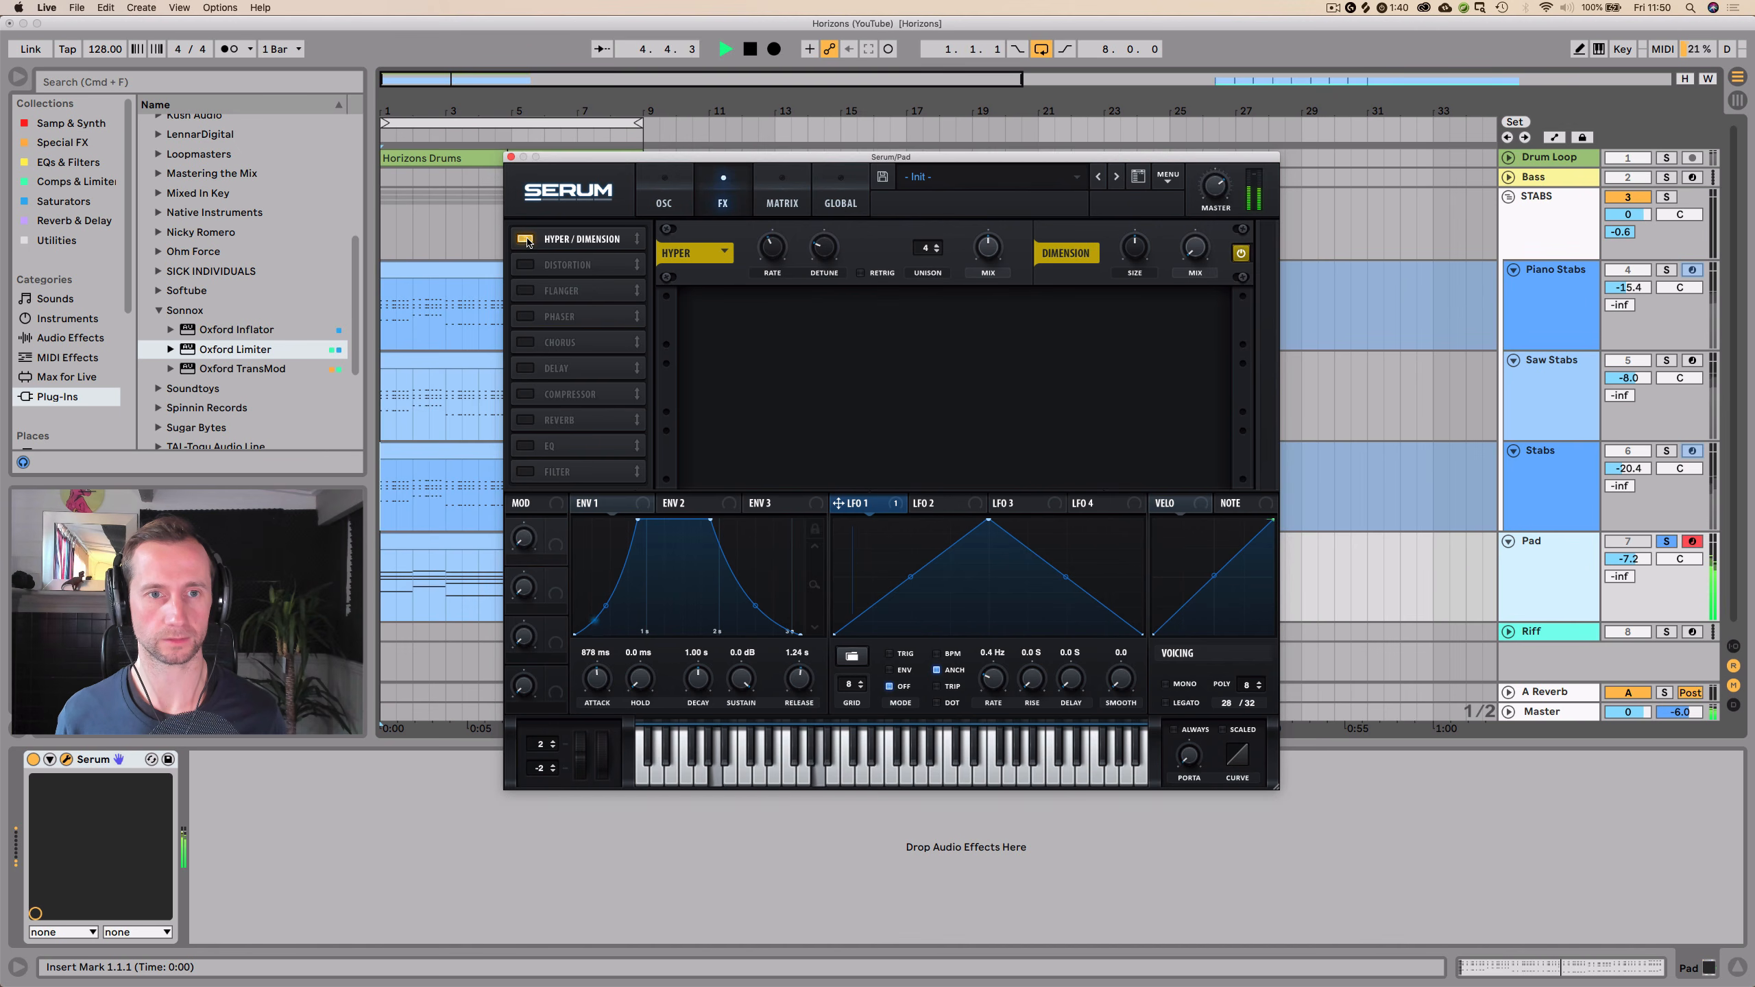
{"action": "left_click", "coordinate": [525, 266]}
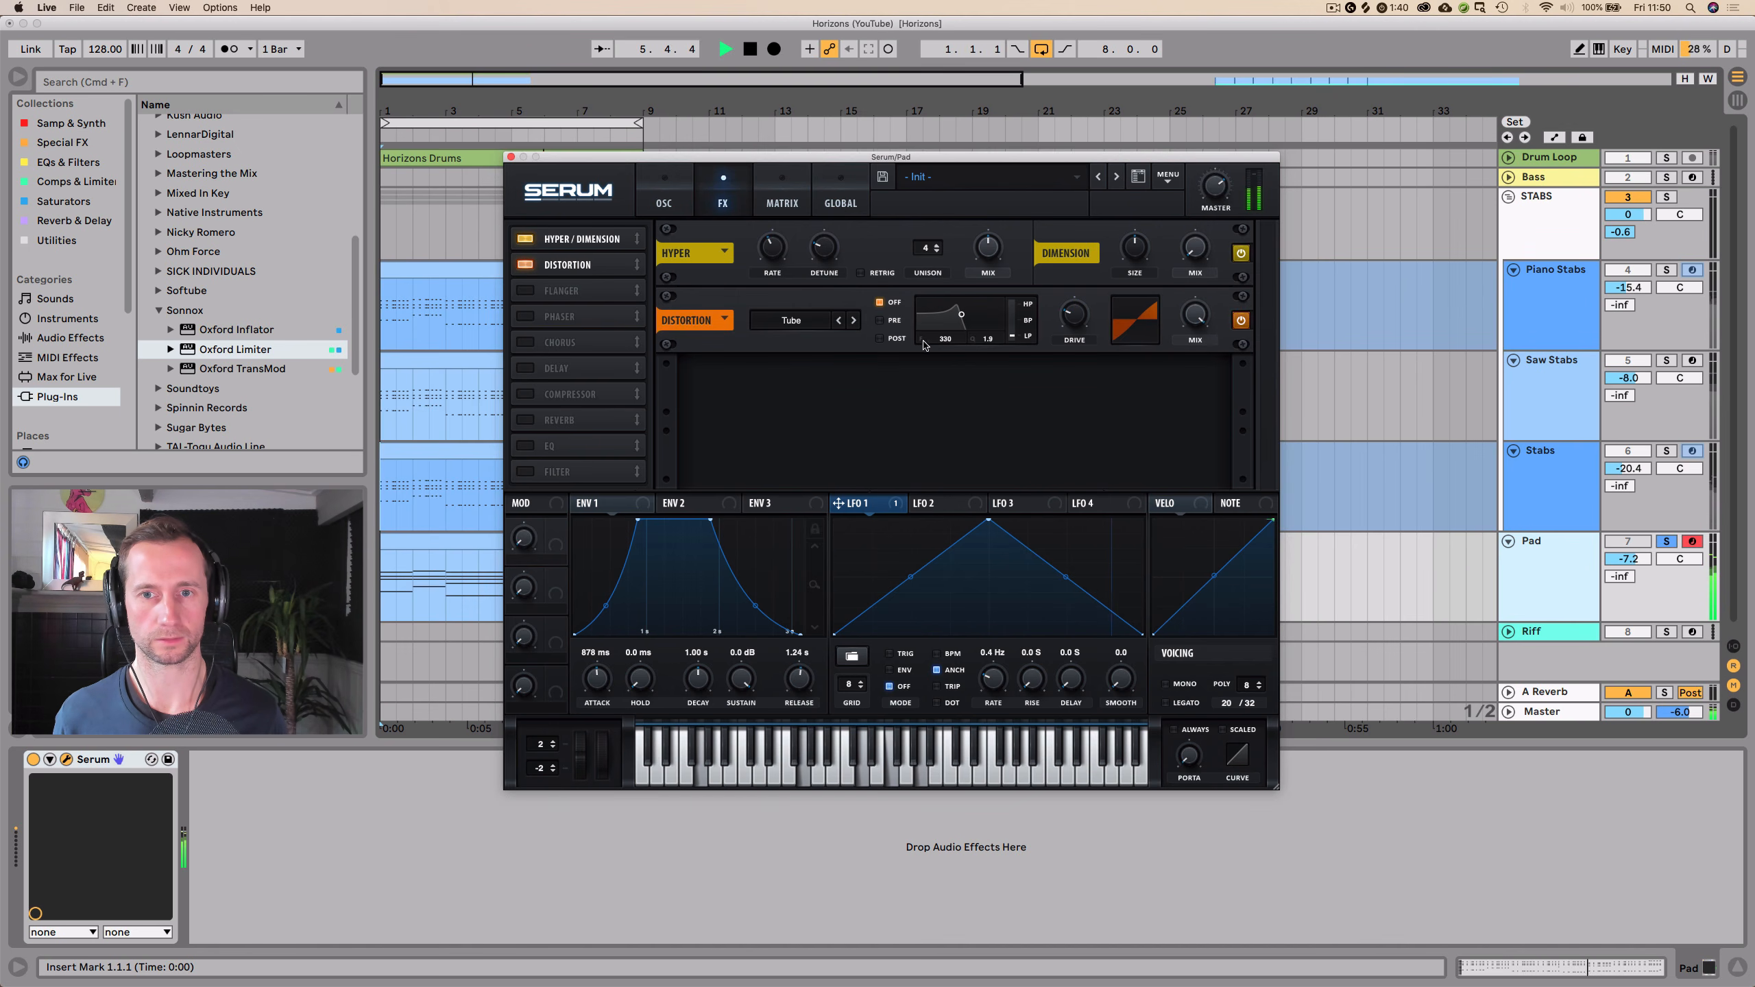
{"action": "mouse_move", "coordinate": [1076, 297]}
{"action": "left_click_drag", "start_coordinate": [1080, 264], "coordinate": [1080, 263]}
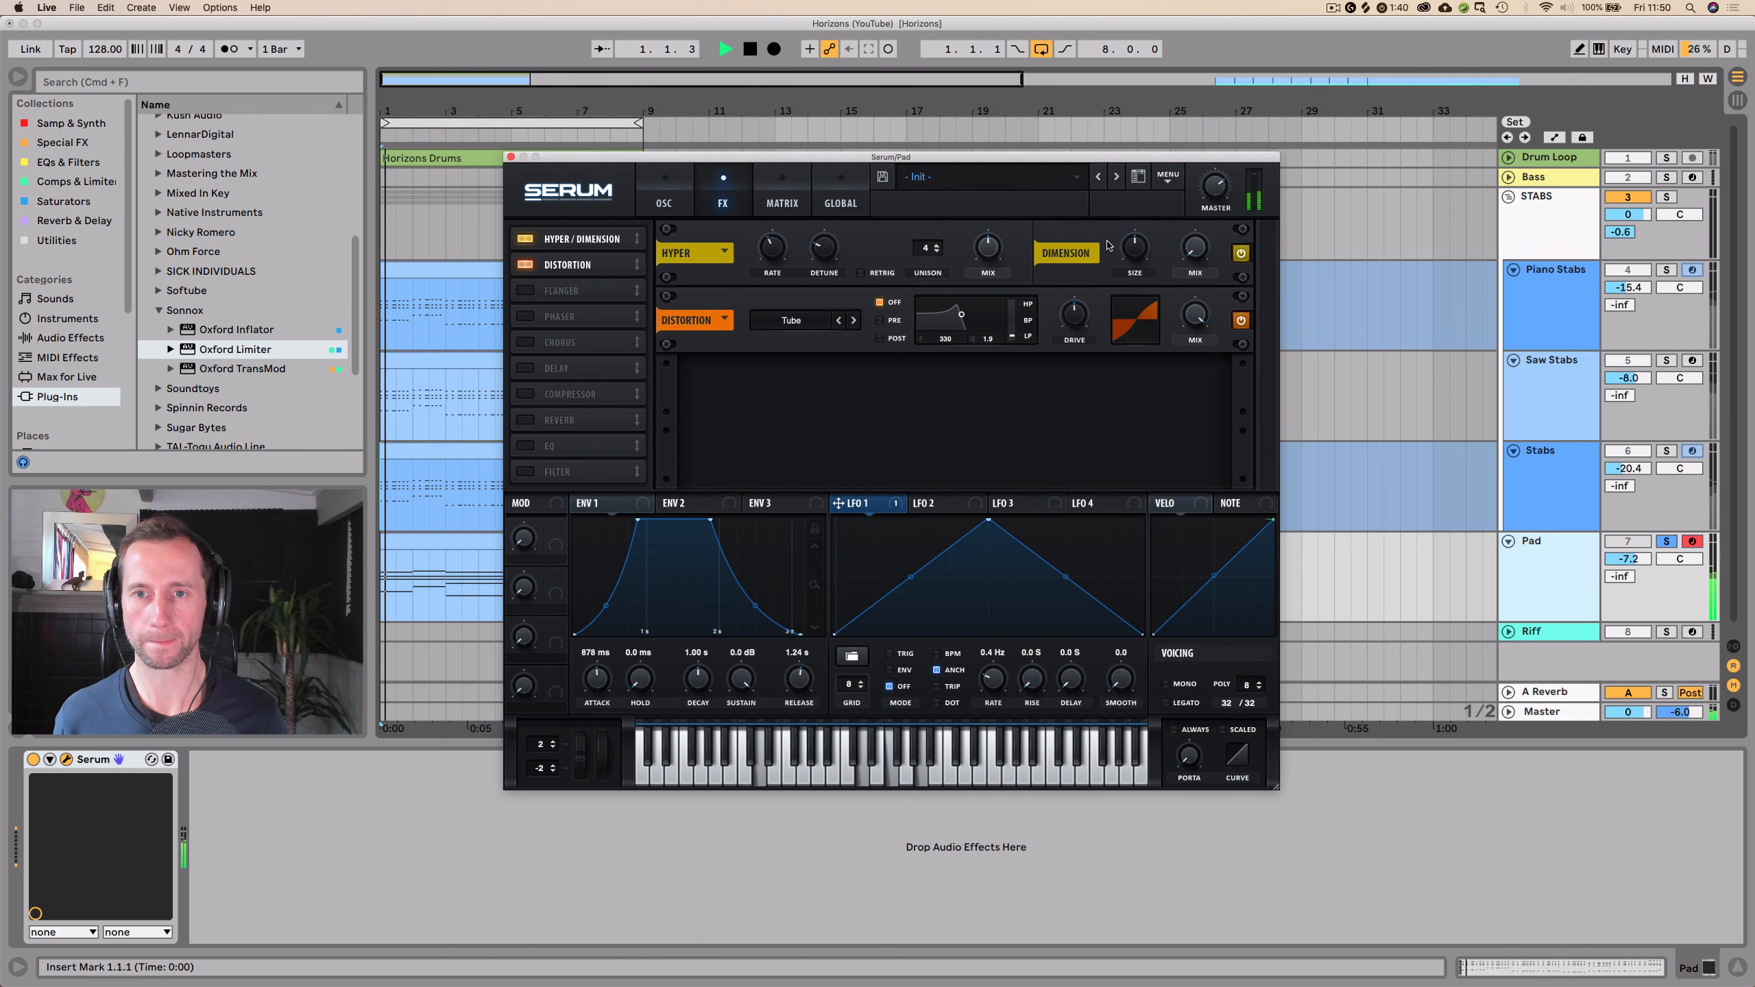
{"action": "left_click", "coordinate": [562, 298]}
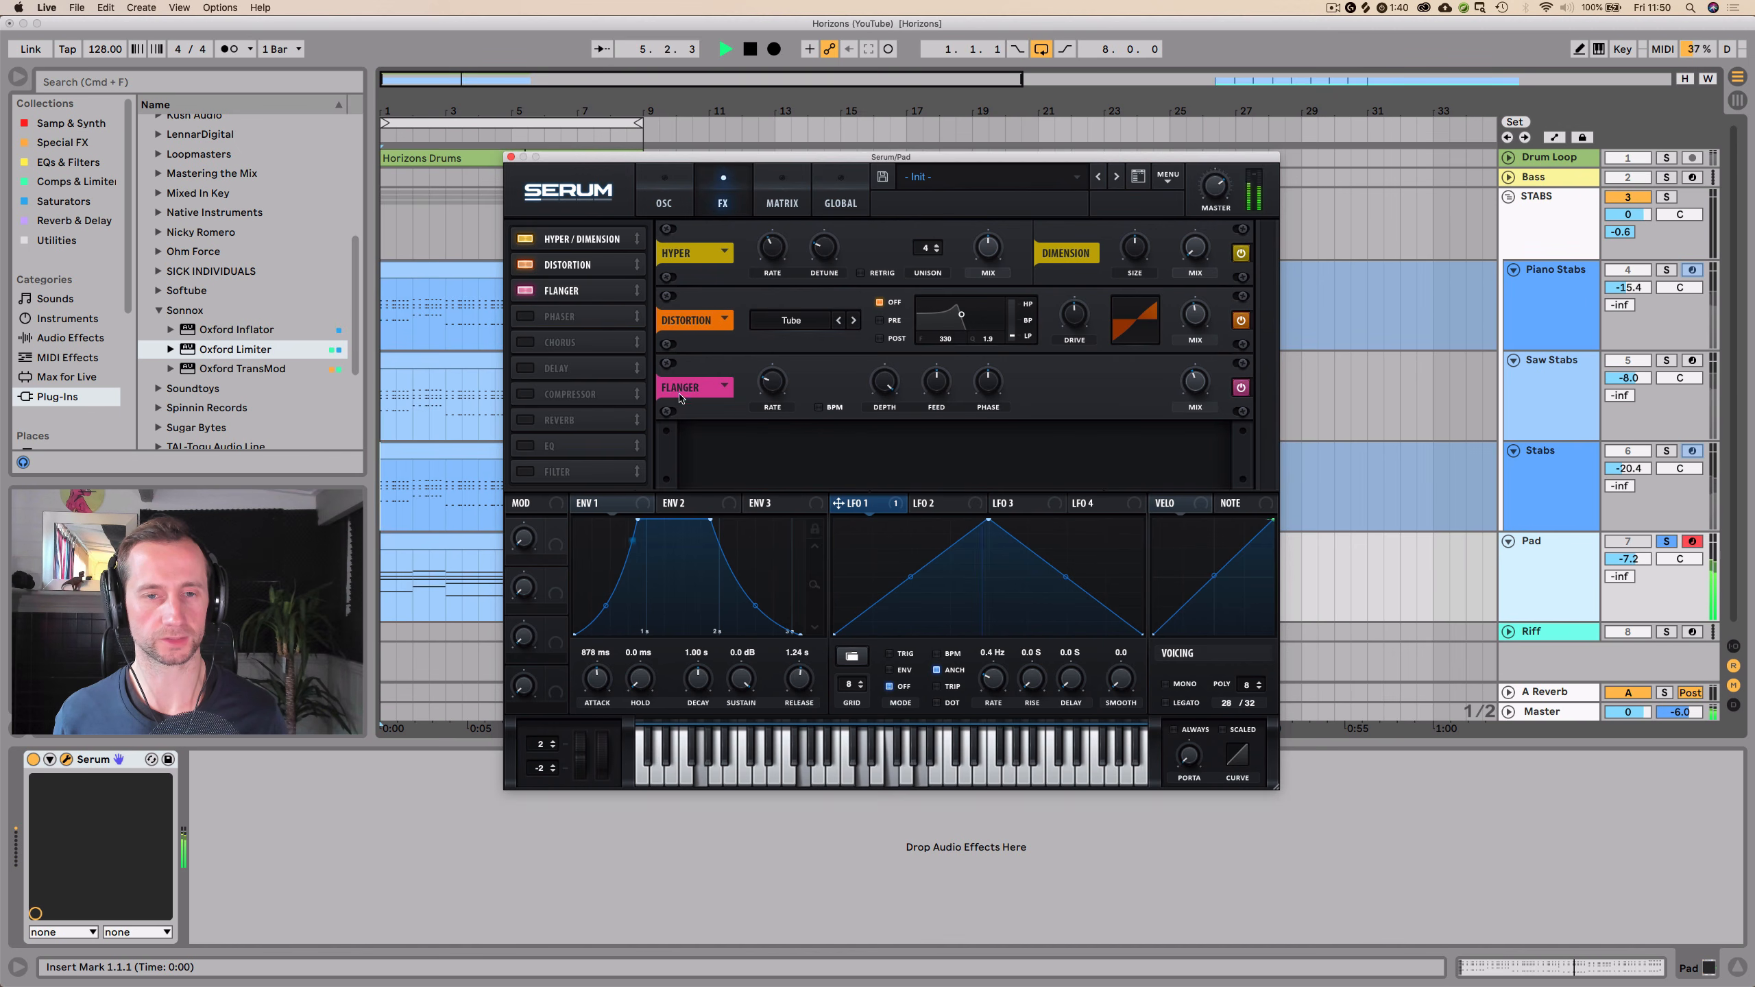
{"action": "left_click", "coordinate": [525, 342]}
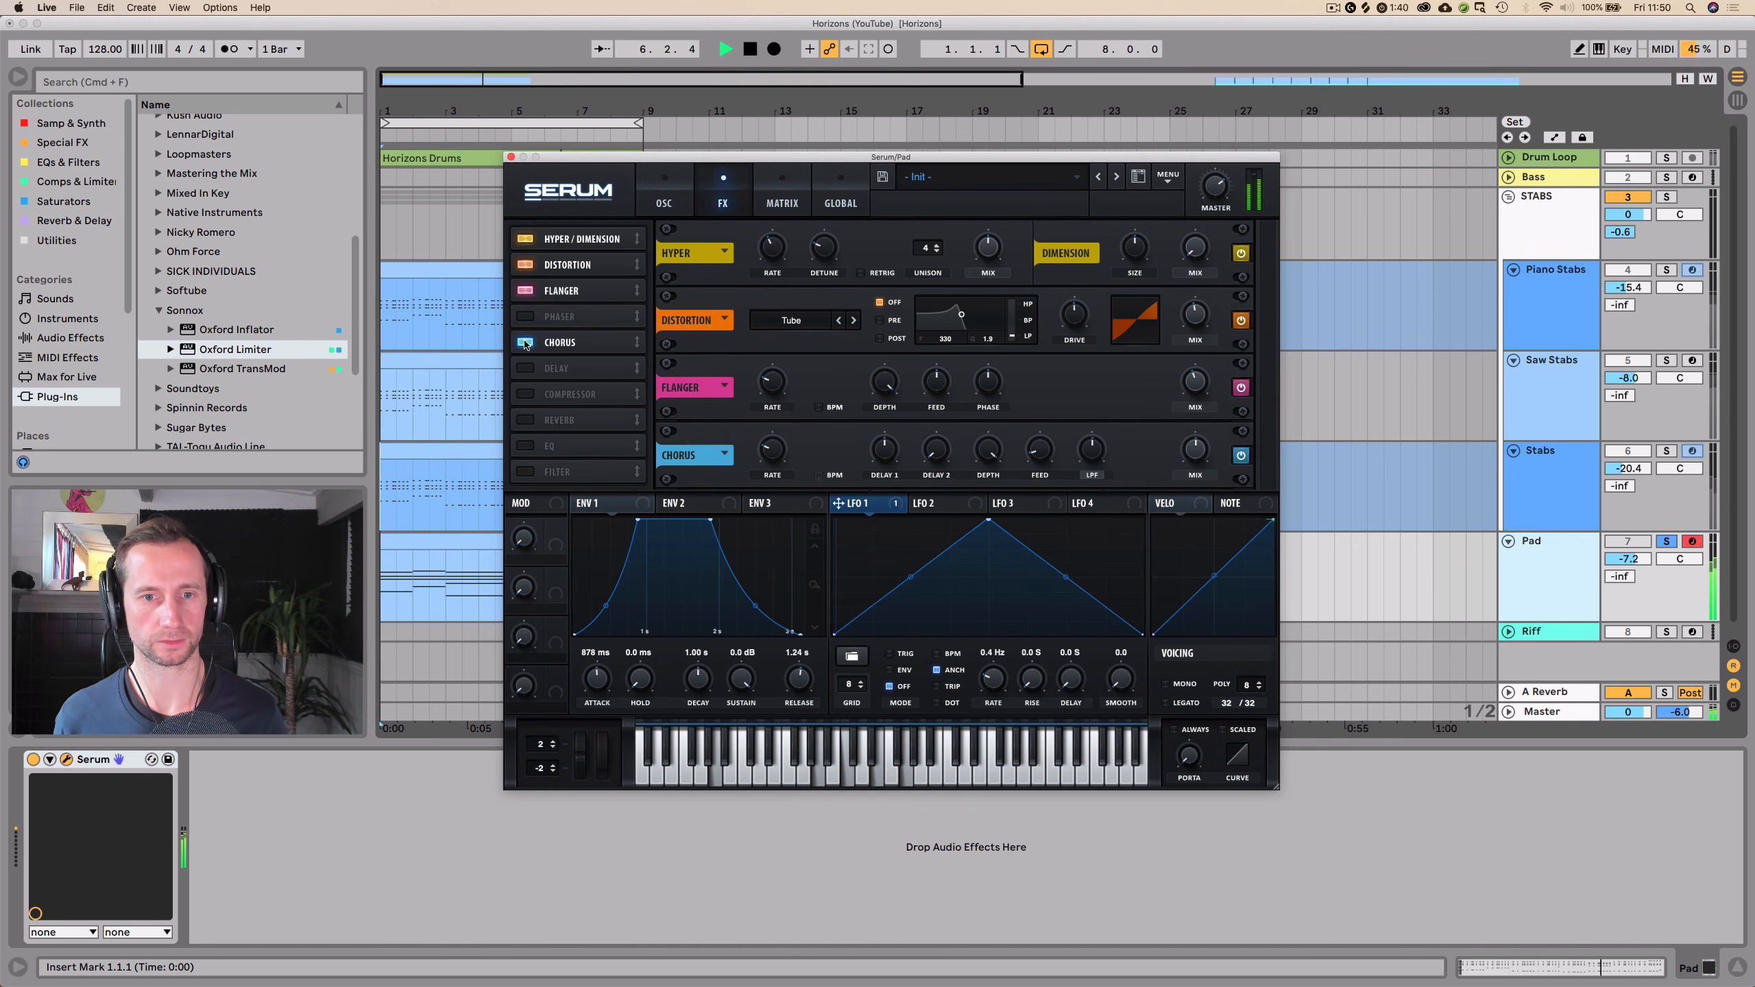
- Try Serum's compressor in multiband mode on the pad, switch it off again and close the synth
{"action": "left_click", "coordinate": [526, 393]}
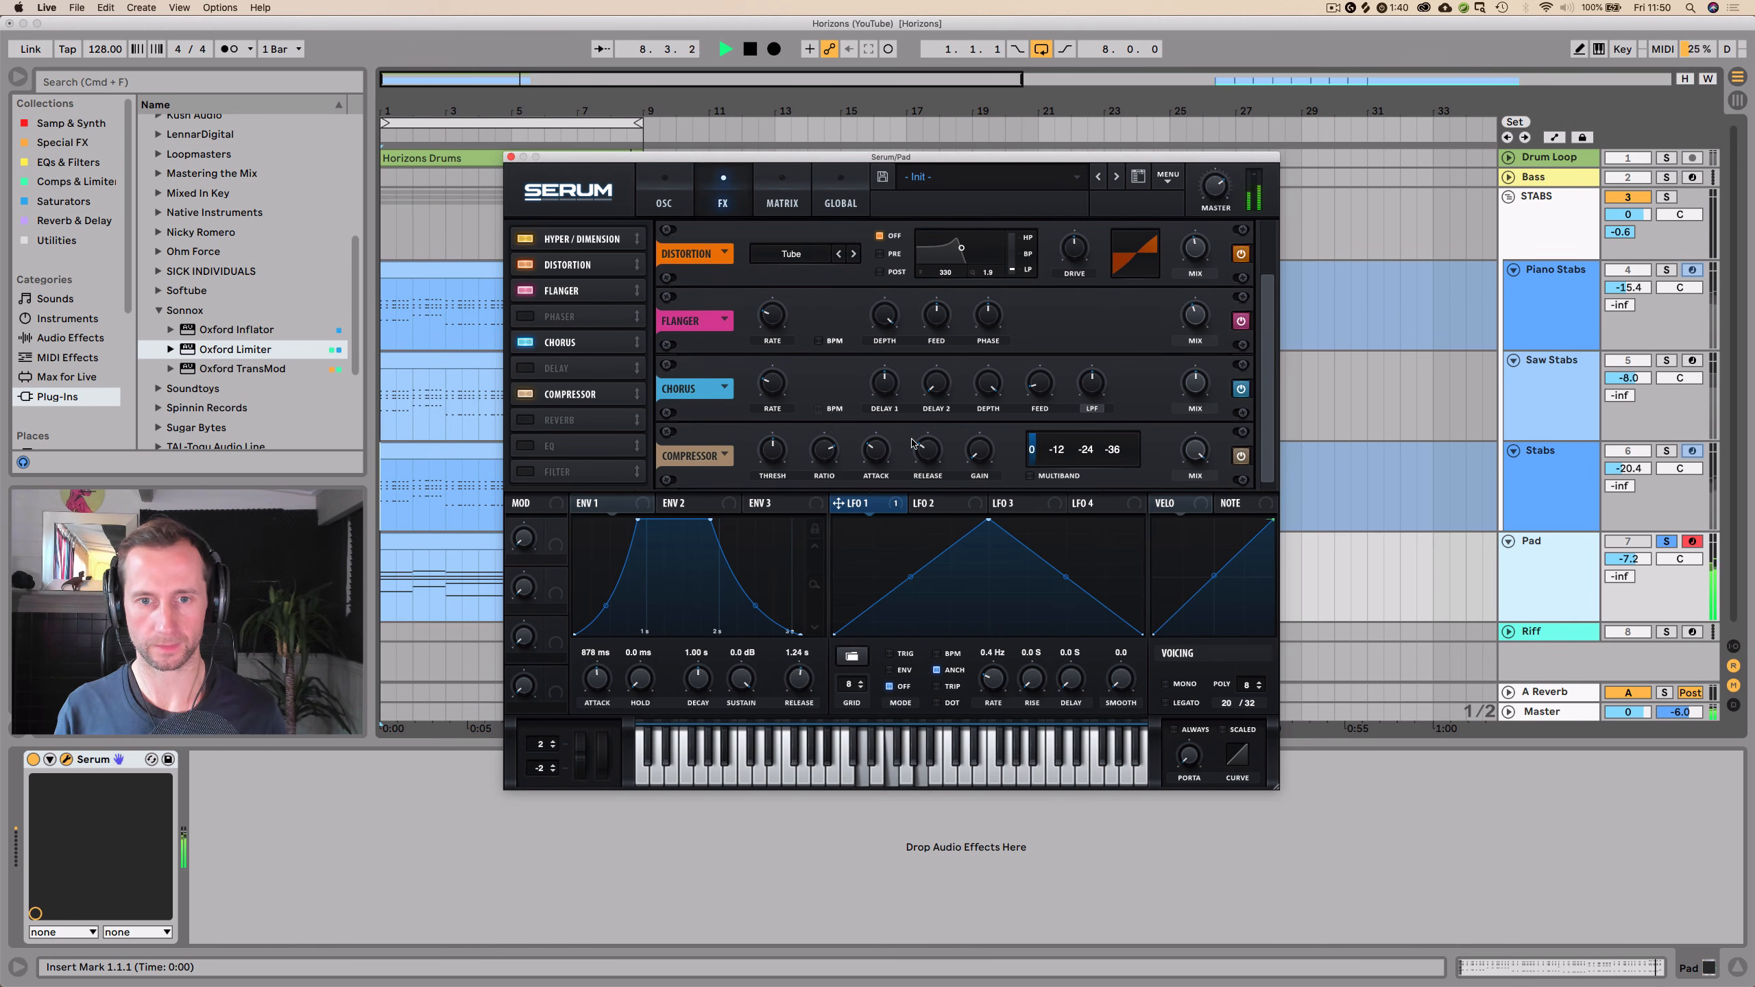
{"action": "left_click", "coordinate": [1030, 477]}
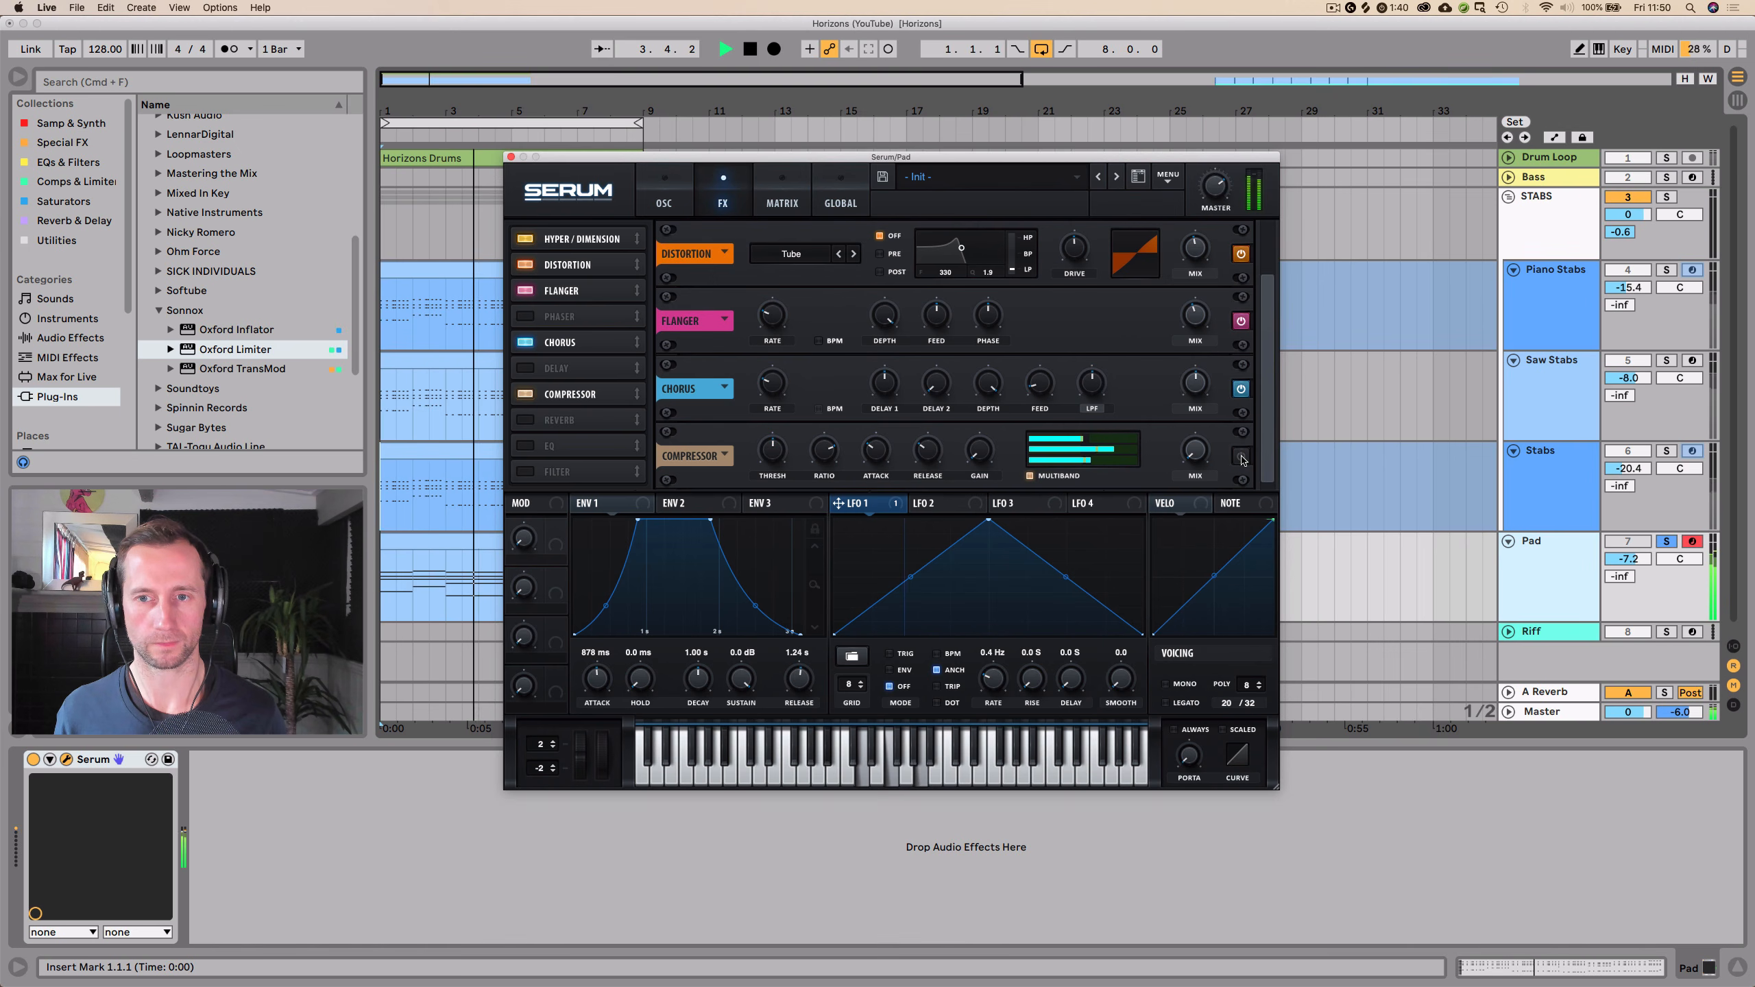
{"action": "left_click", "coordinate": [525, 392]}
{"action": "left_click", "coordinate": [511, 158]}
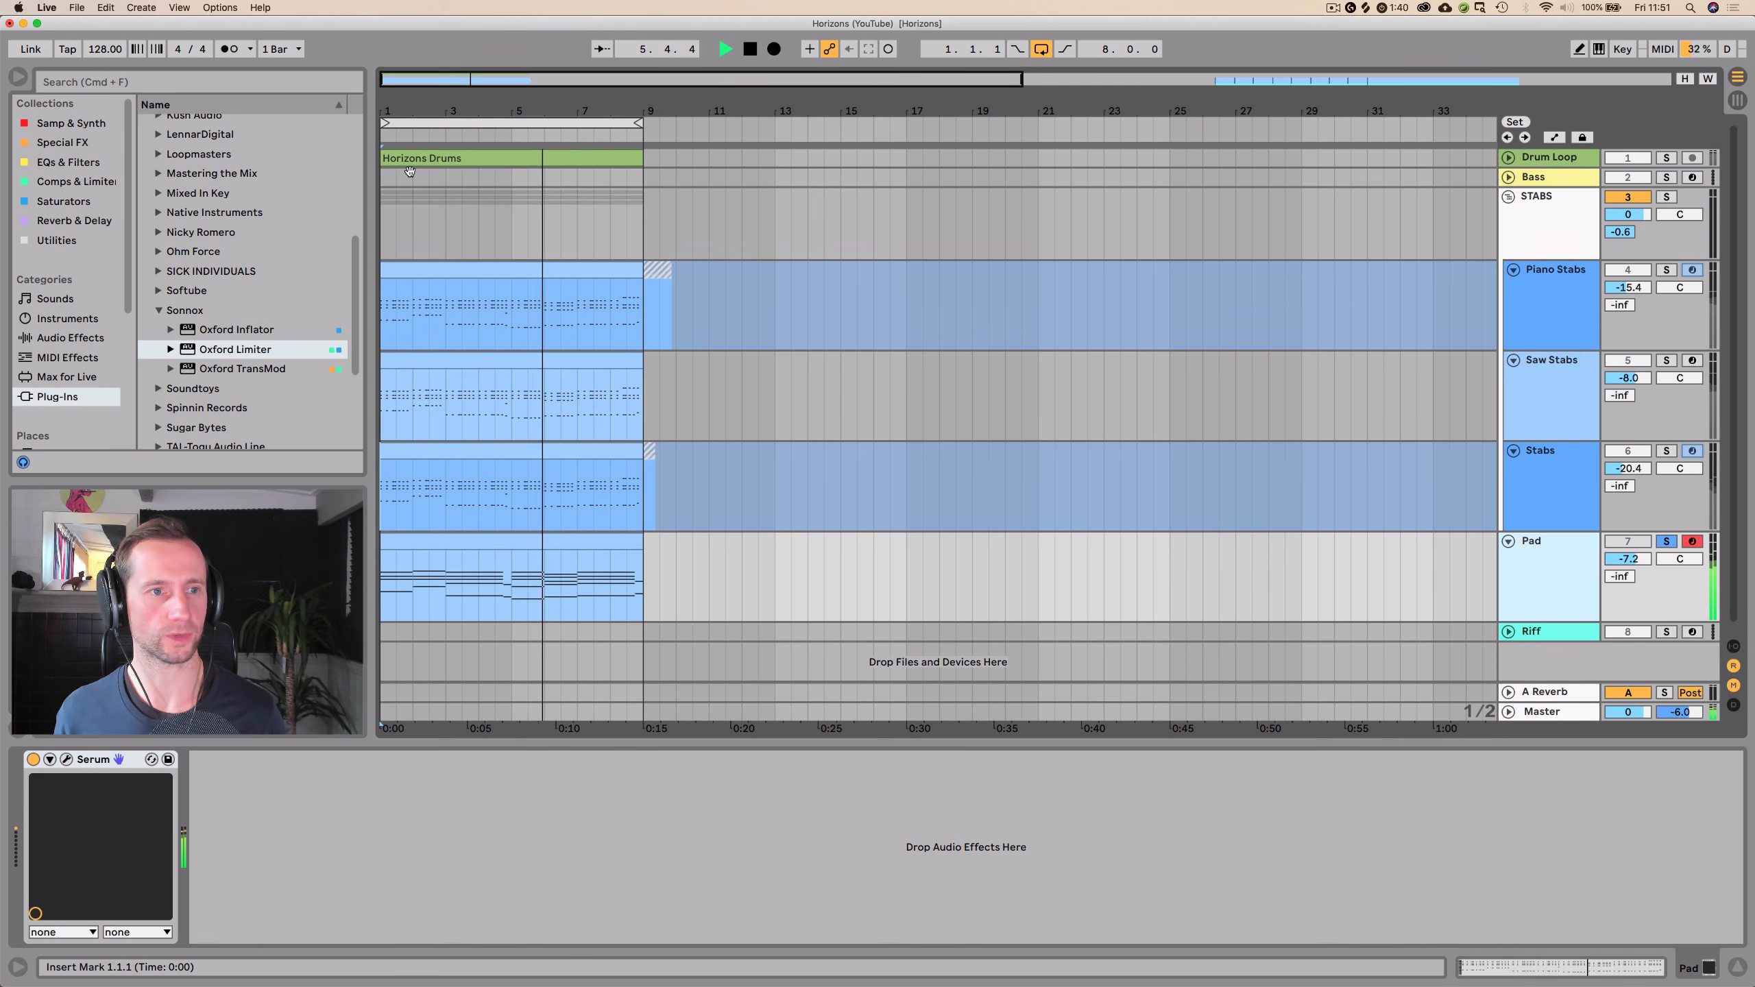
- Add the OTT preset of Multiband Dynamics after Serum on the Pad track and raise the track's reverb send to 0 dB during playback
{"action": "left_click", "coordinate": [53, 182]}
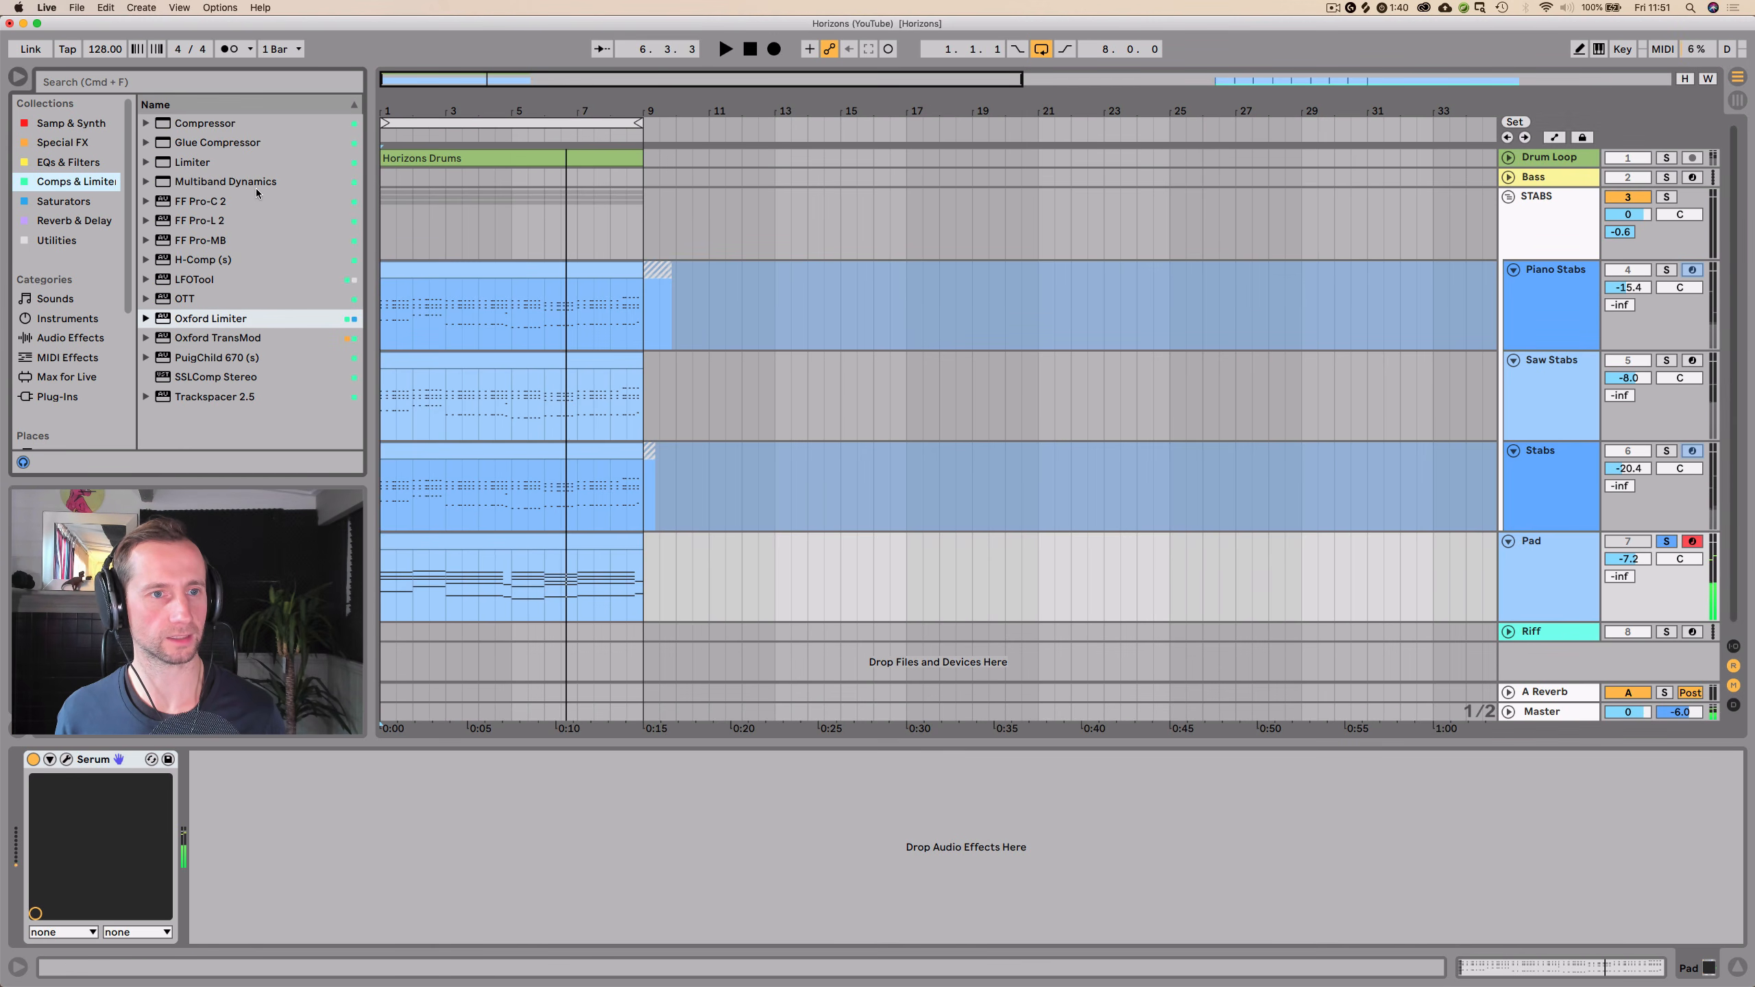
{"action": "left_click", "coordinate": [201, 130]}
{"action": "key", "text": "Down"}
{"action": "key", "text": "Down"}
{"action": "key", "text": "Down"}
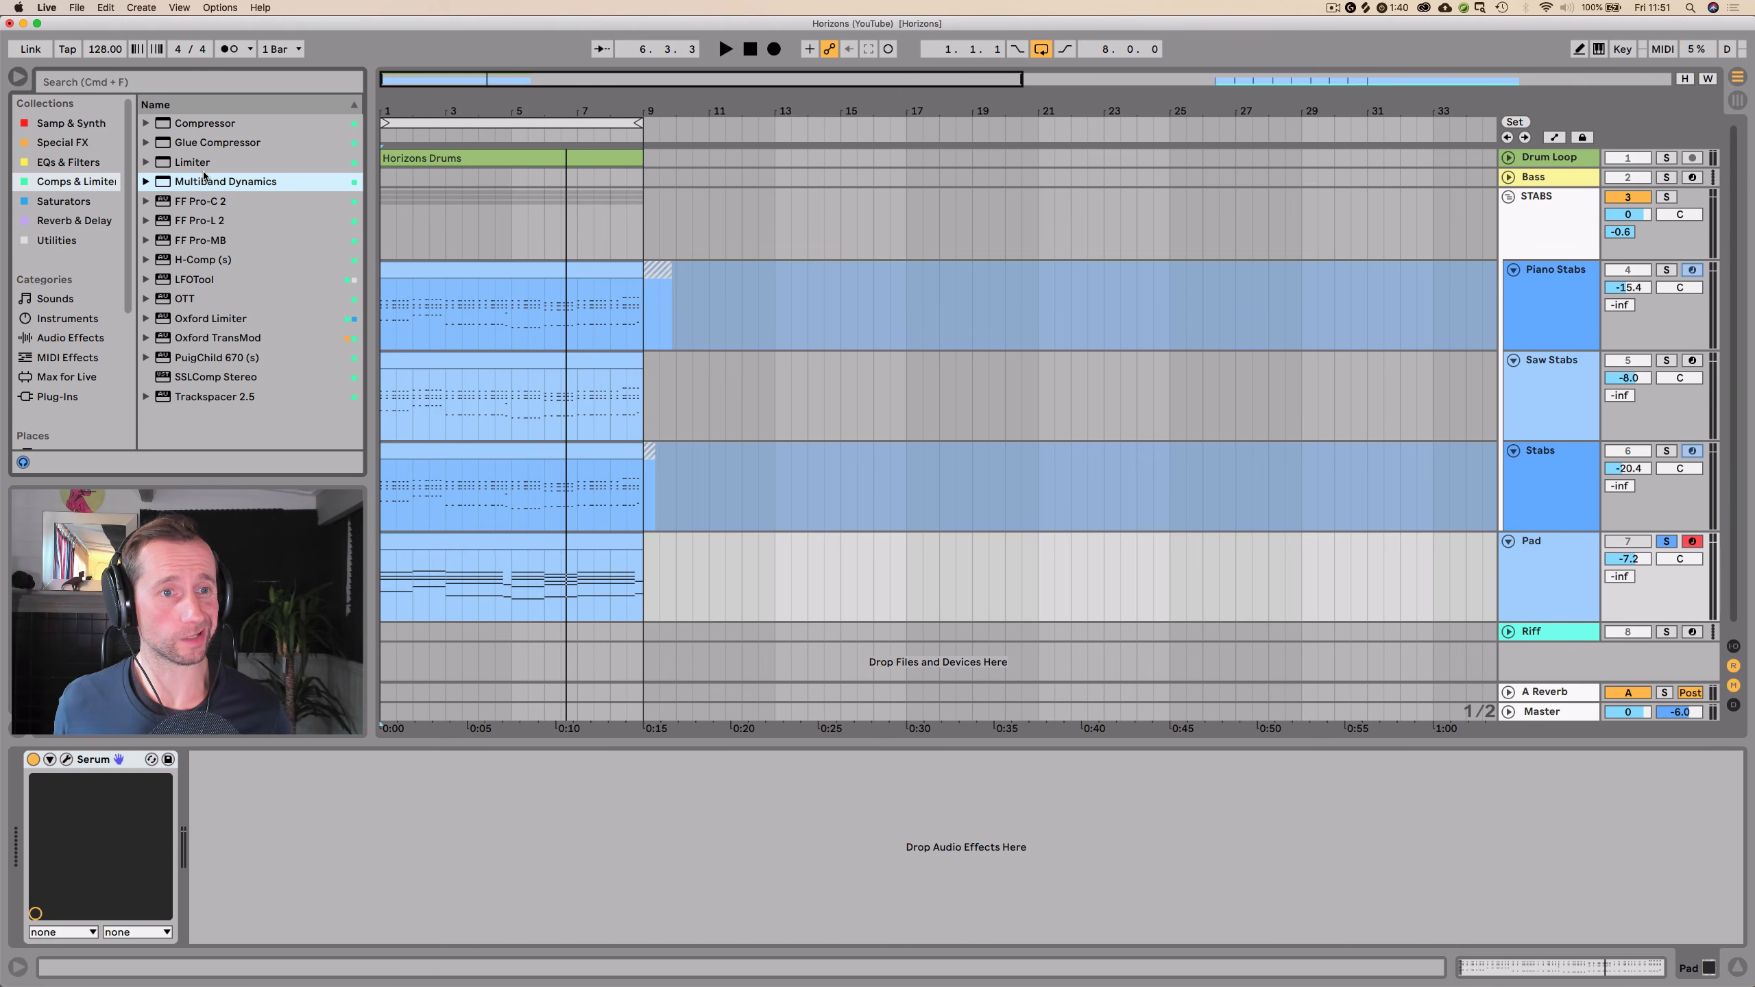
{"action": "key", "text": "Up"}
{"action": "key", "text": "Up"}
{"action": "key", "text": "Down"}
{"action": "key", "text": "Down"}
{"action": "key", "text": "Right"}
{"action": "left_click", "coordinate": [206, 324]}
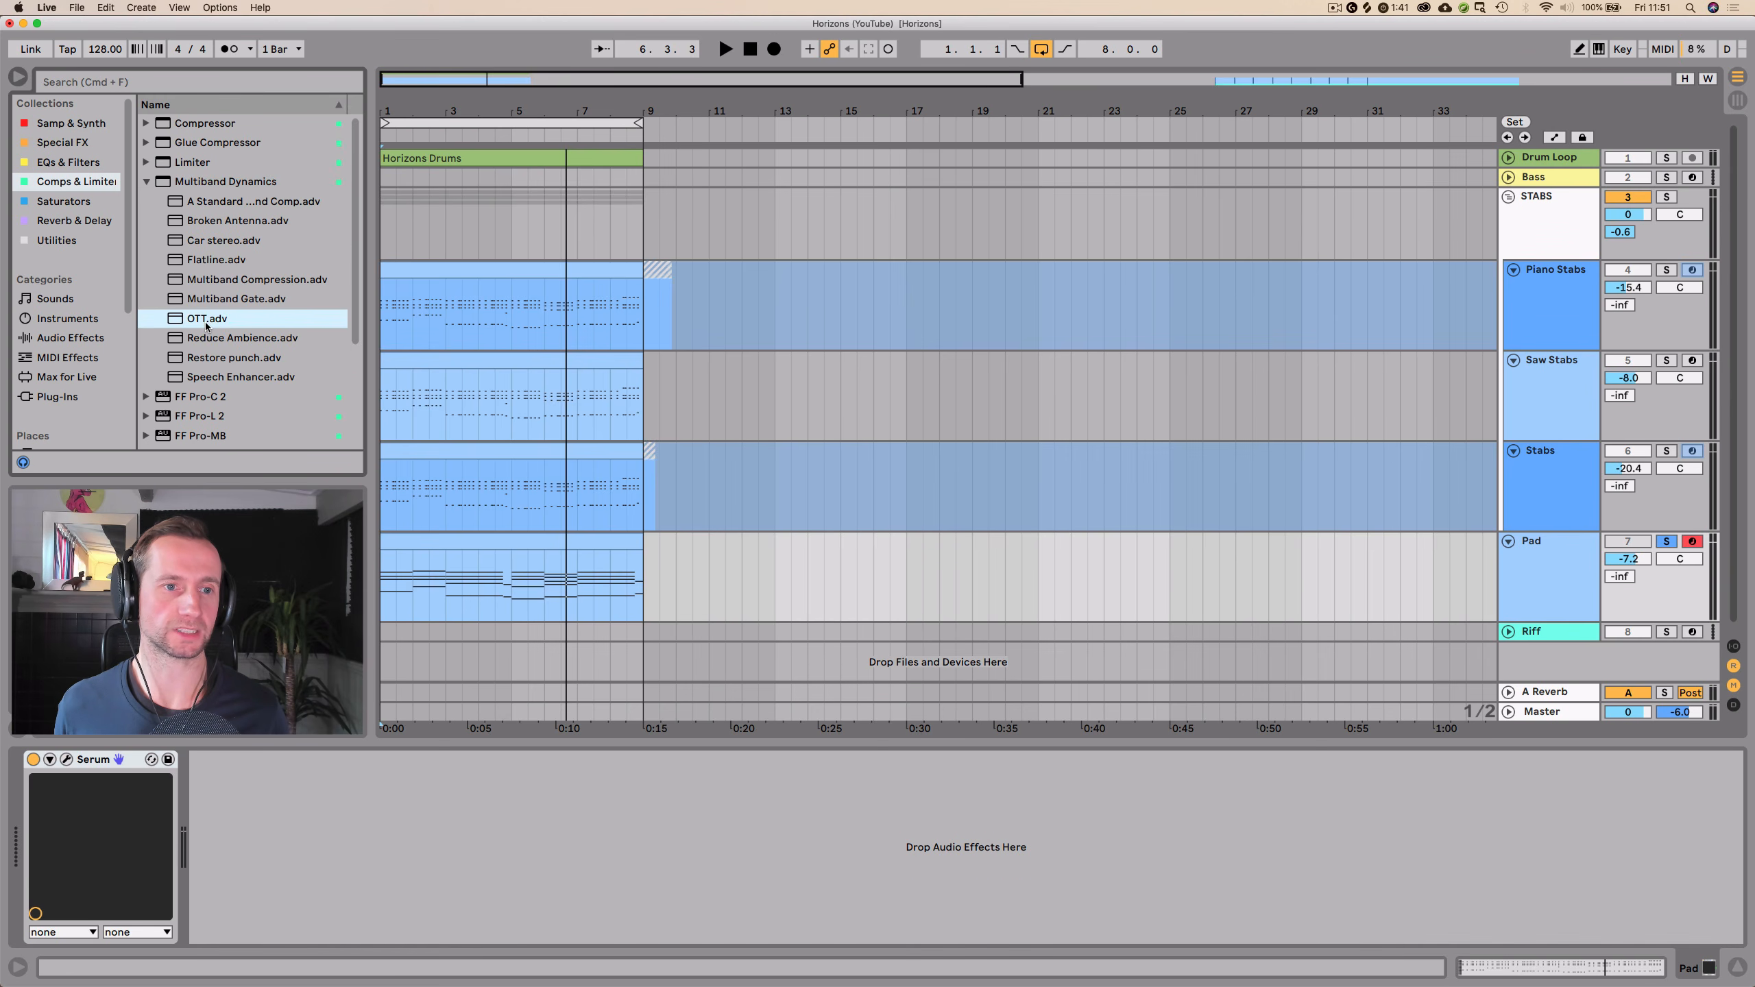
{"action": "left_click_drag", "start_coordinate": [307, 880], "coordinate": [306, 880]}
{"action": "key", "text": "space"}
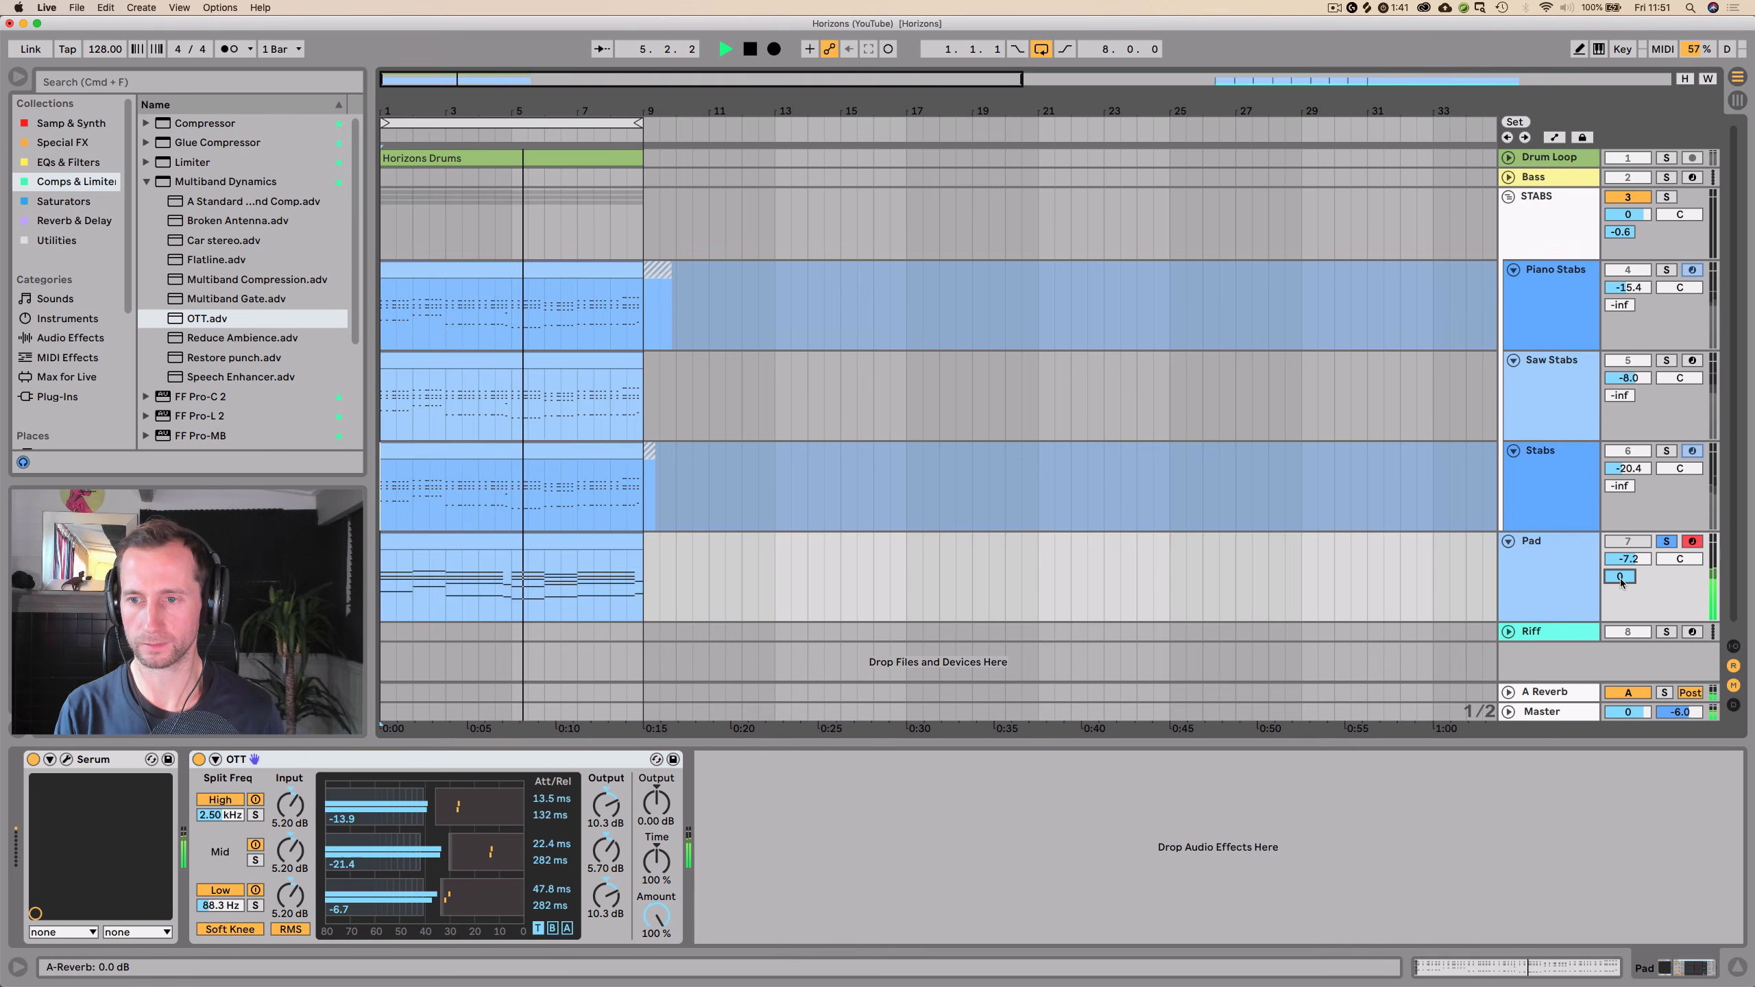
- Add a Utility after the reverb on the A Reverb return track and set its gain to 8.89 dB
{"action": "key", "text": "Tab"}
{"action": "left_click", "coordinate": [1567, 88]}
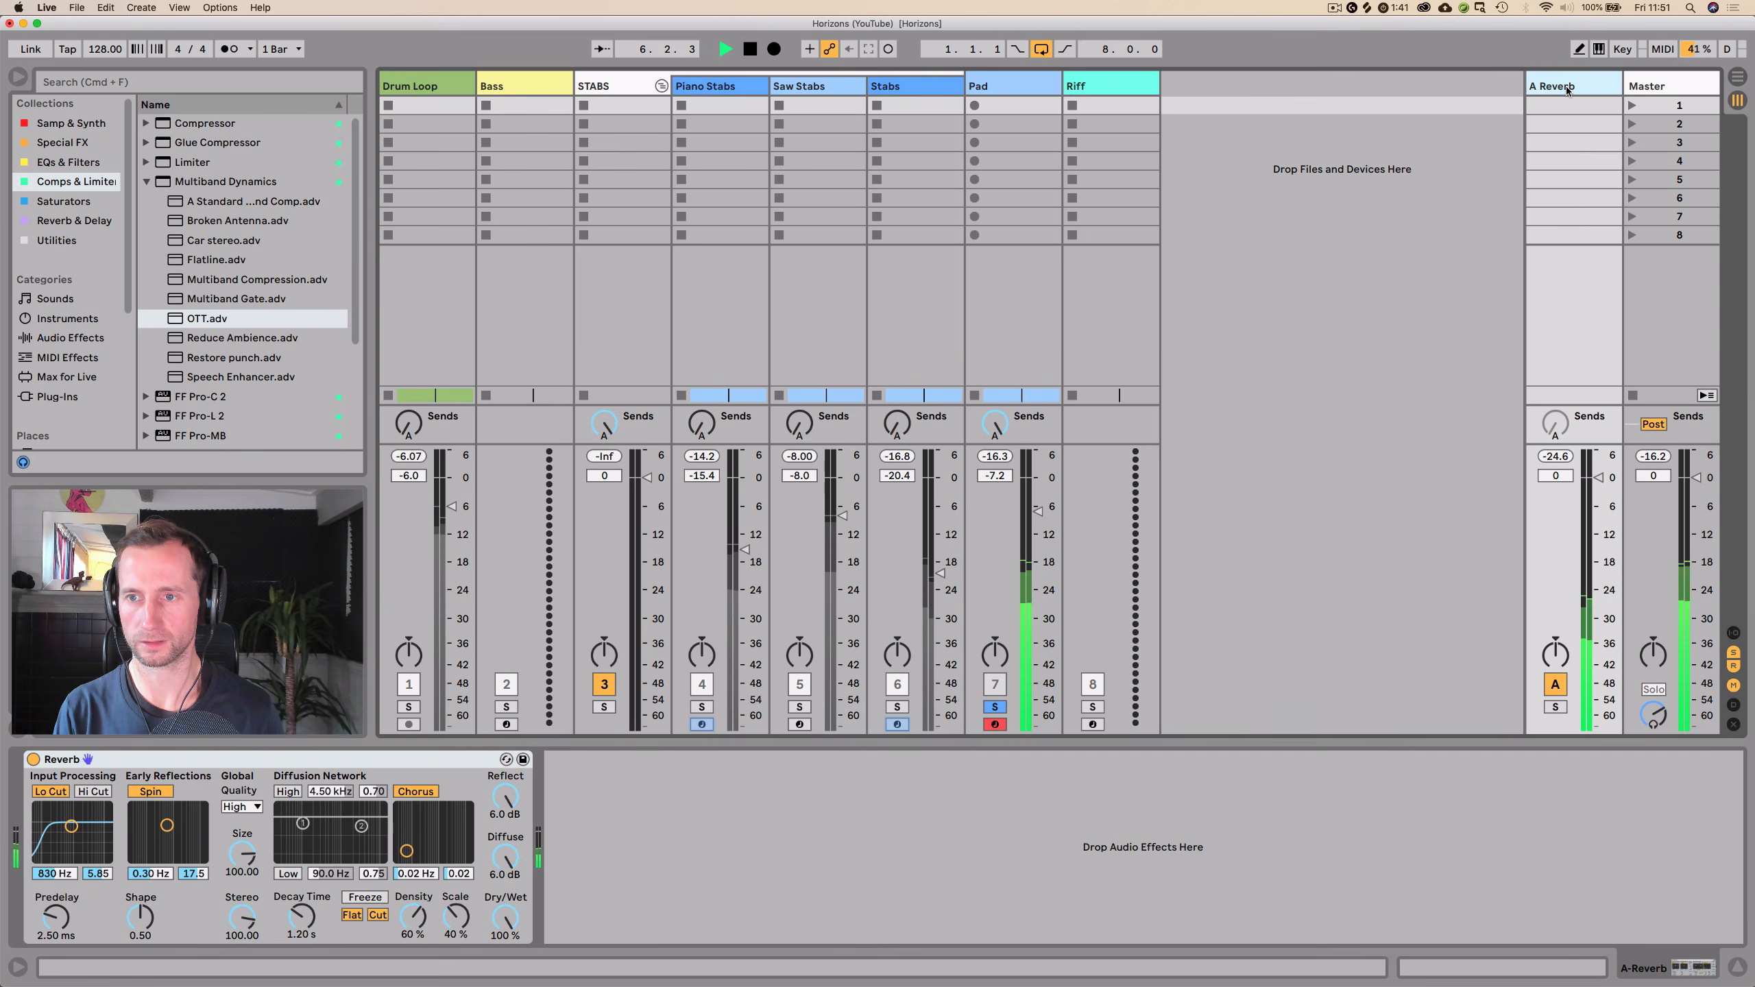
{"action": "key", "text": "Tab"}
{"action": "key", "text": "Tab"}
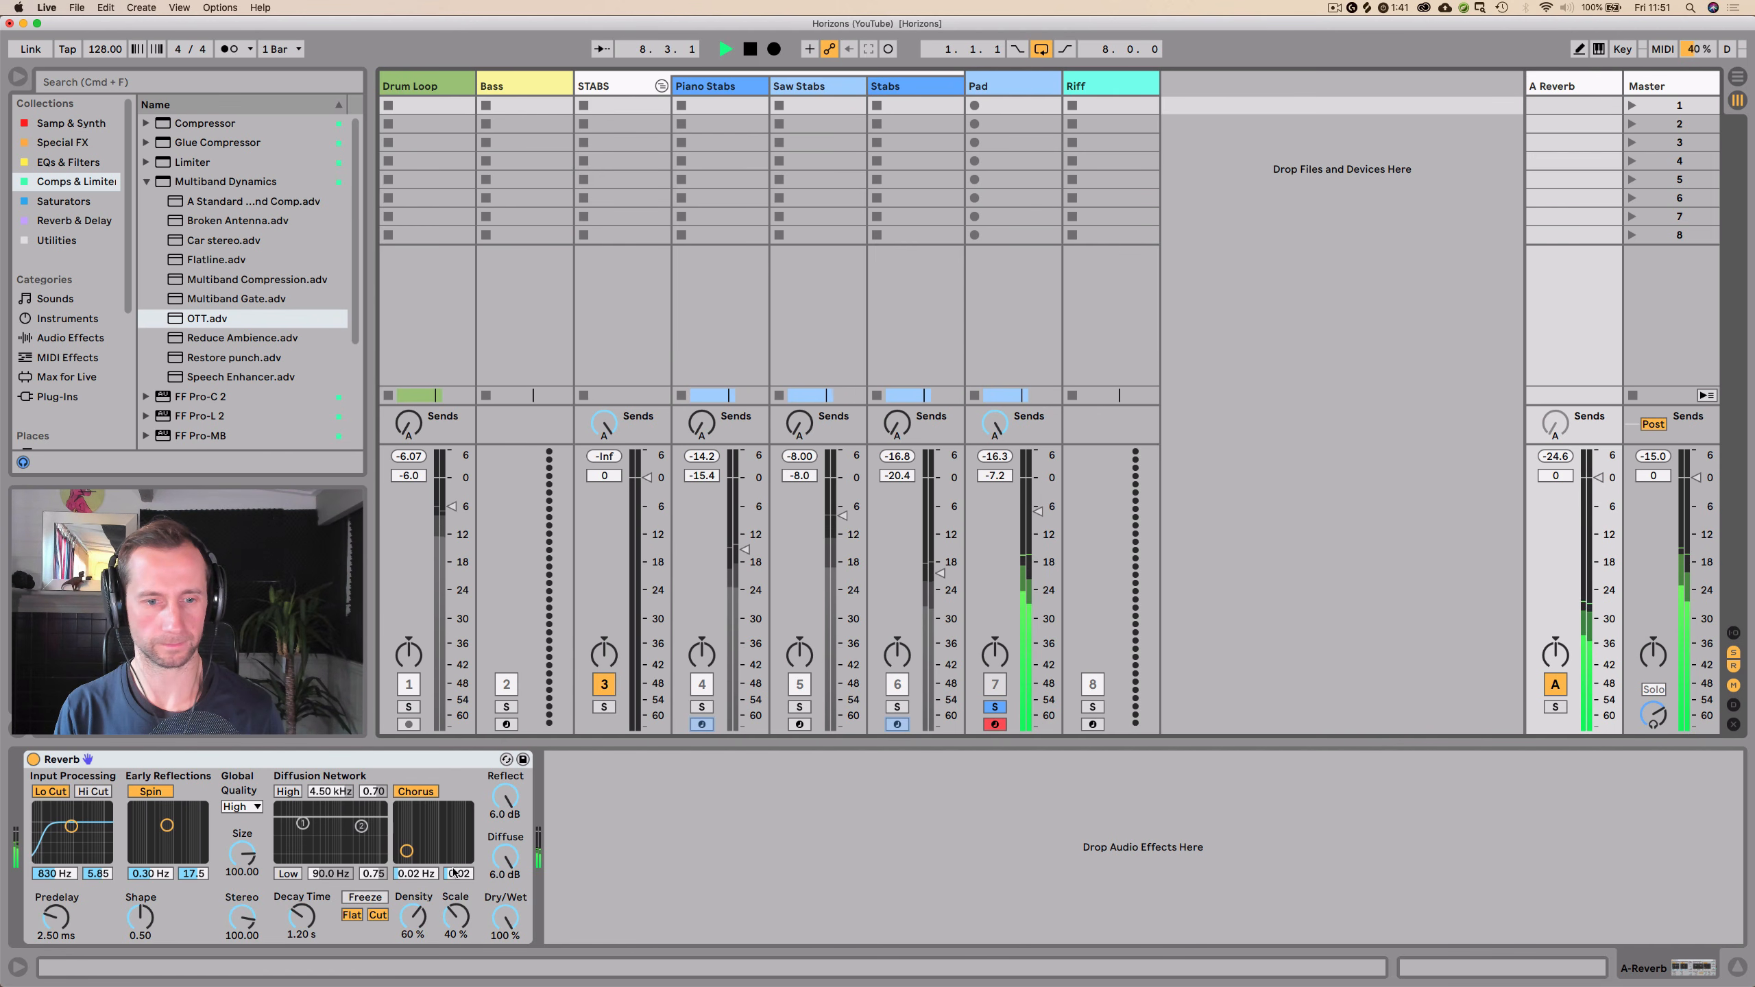
{"action": "left_click", "coordinate": [54, 237]}
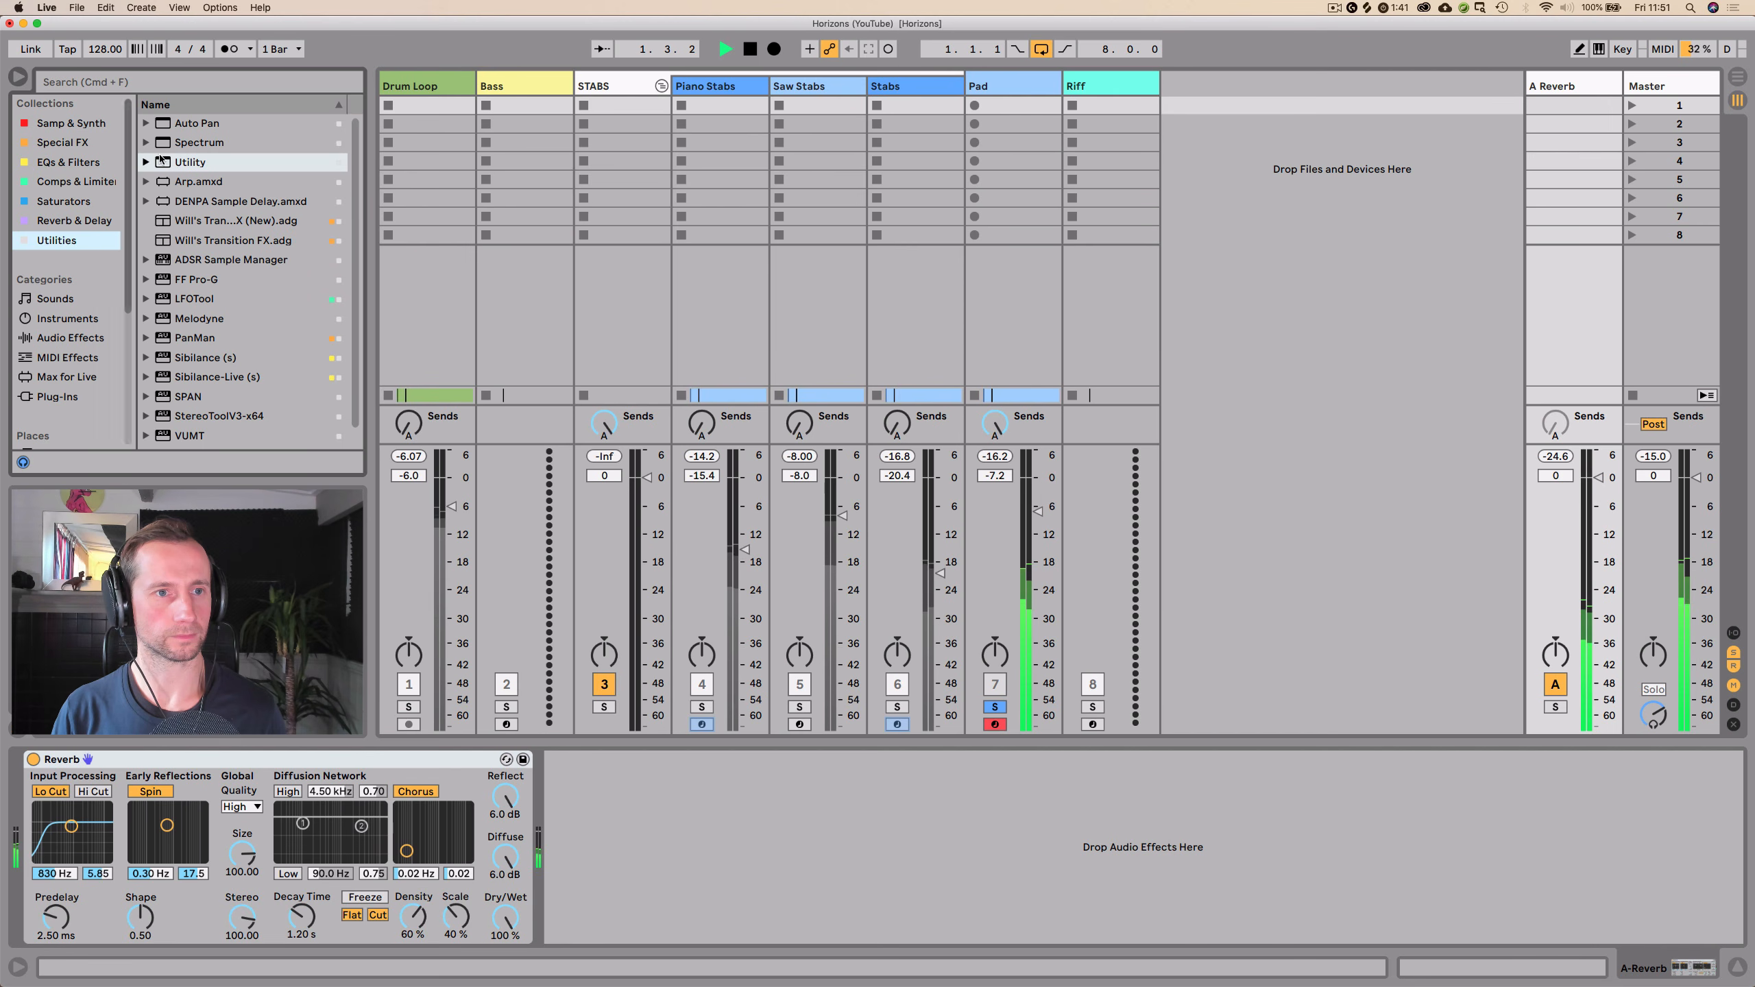
{"action": "left_click_drag", "start_coordinate": [190, 162], "coordinate": [646, 805]}
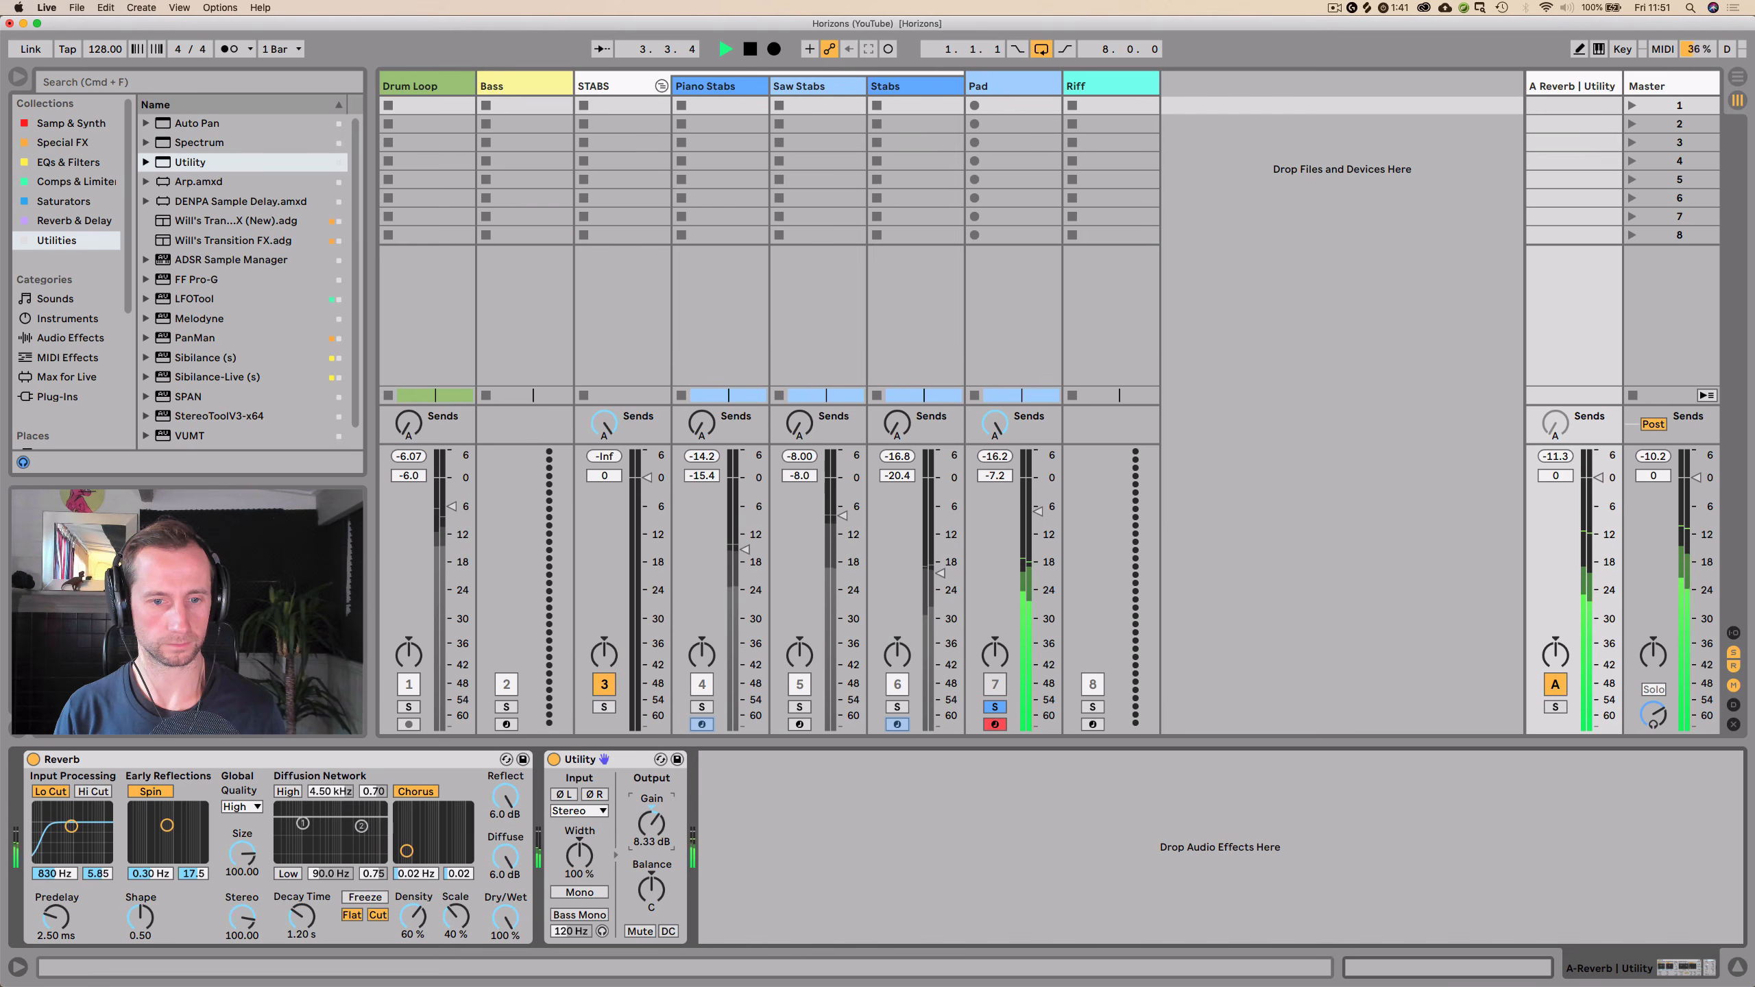
{"action": "key", "text": "Tab"}
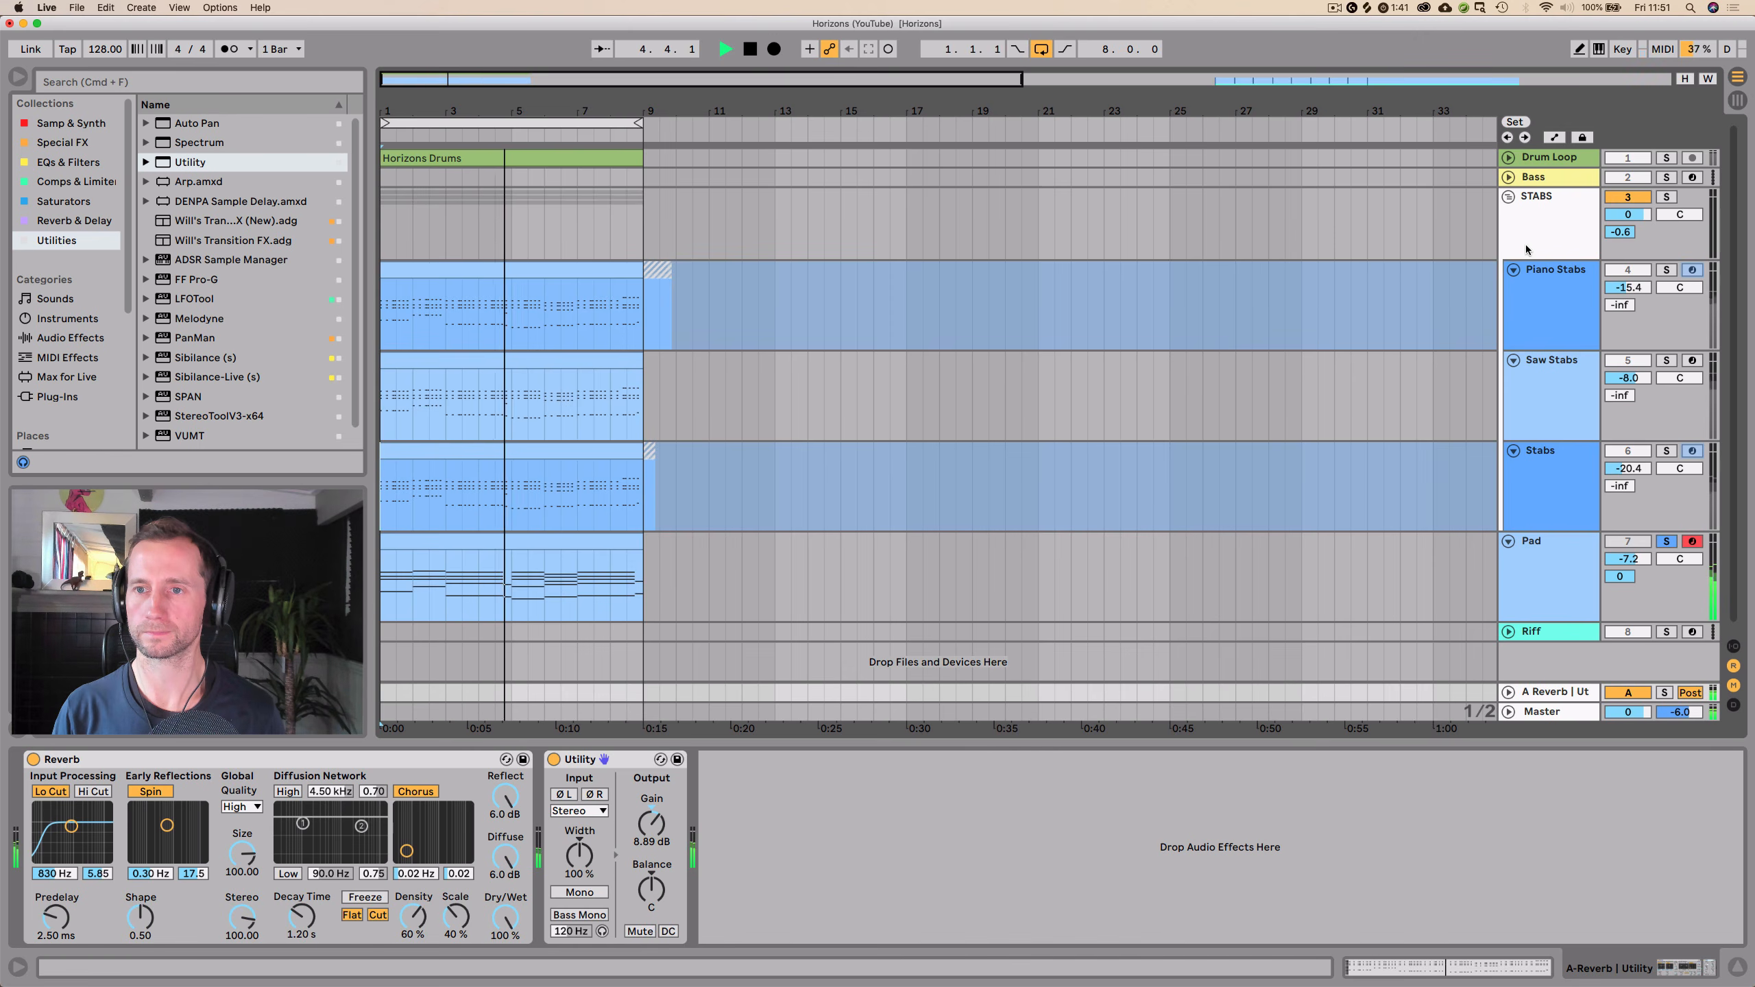
- Fold the STABS group, then play it soloed with the Drum Loop and Pad, setting the Pad's volume to -6.5 dB
{"action": "left_click", "coordinate": [1538, 197]}
{"action": "left_click", "coordinate": [1667, 158]}
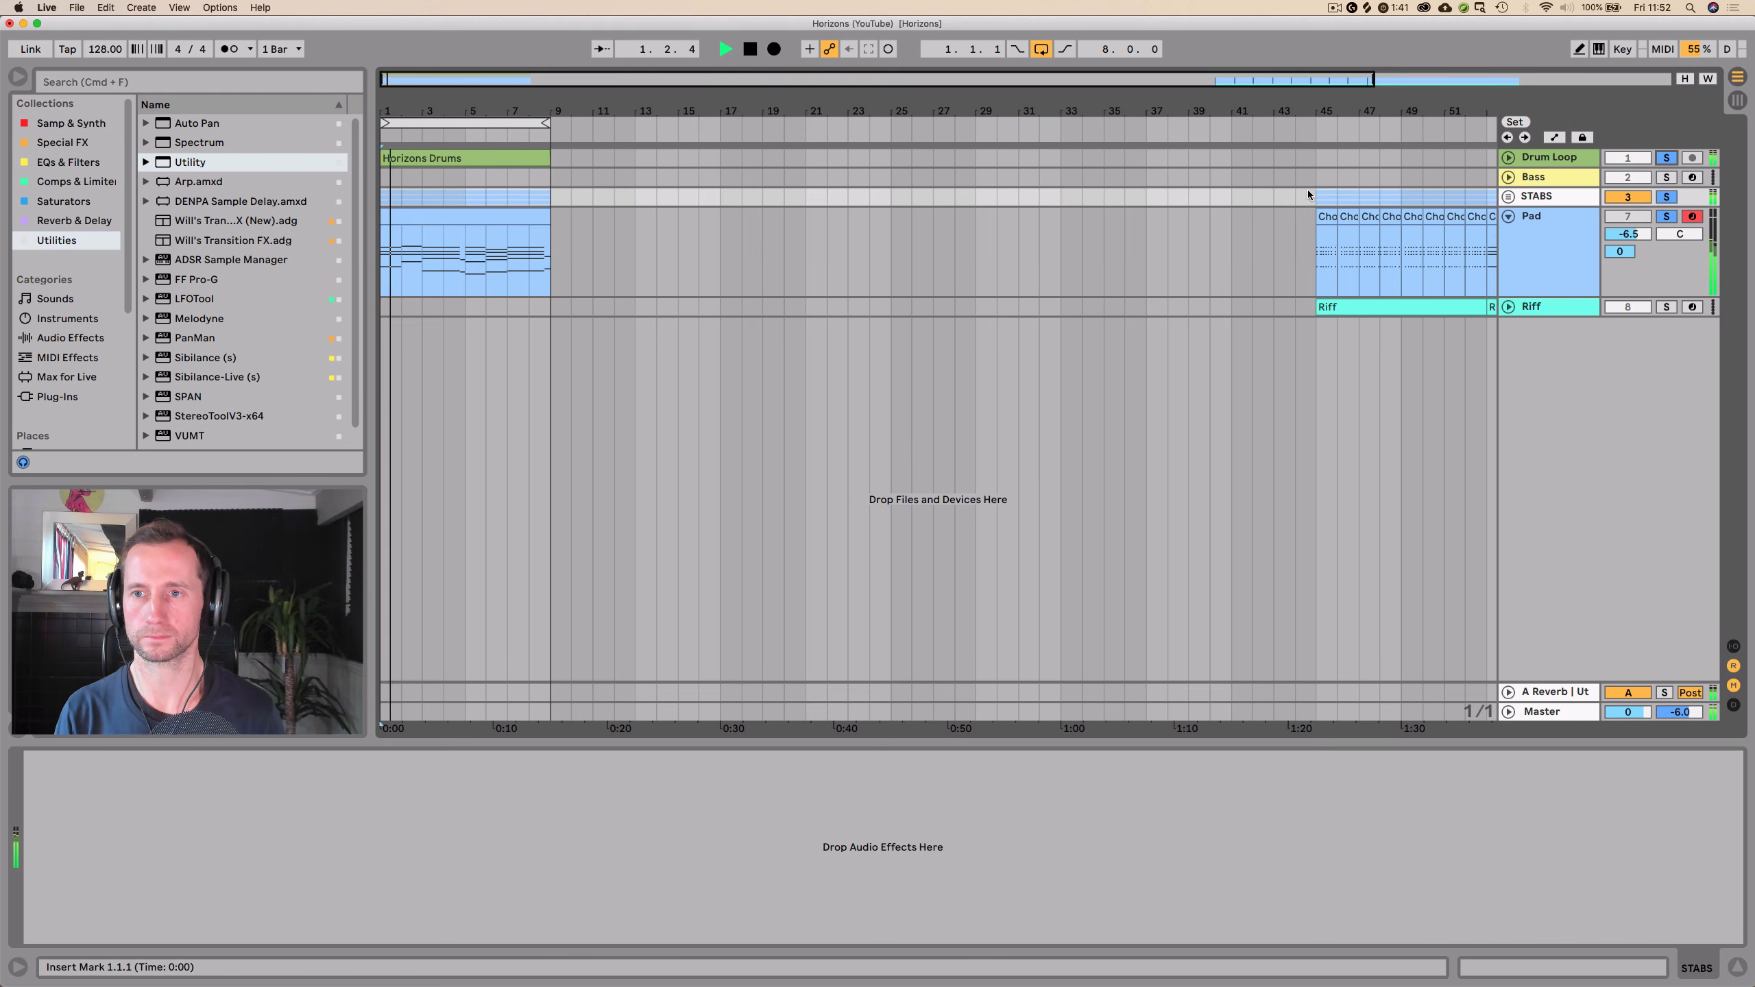
{"action": "left_click_drag", "start_coordinate": [391, 118], "coordinate": [391, 163]}
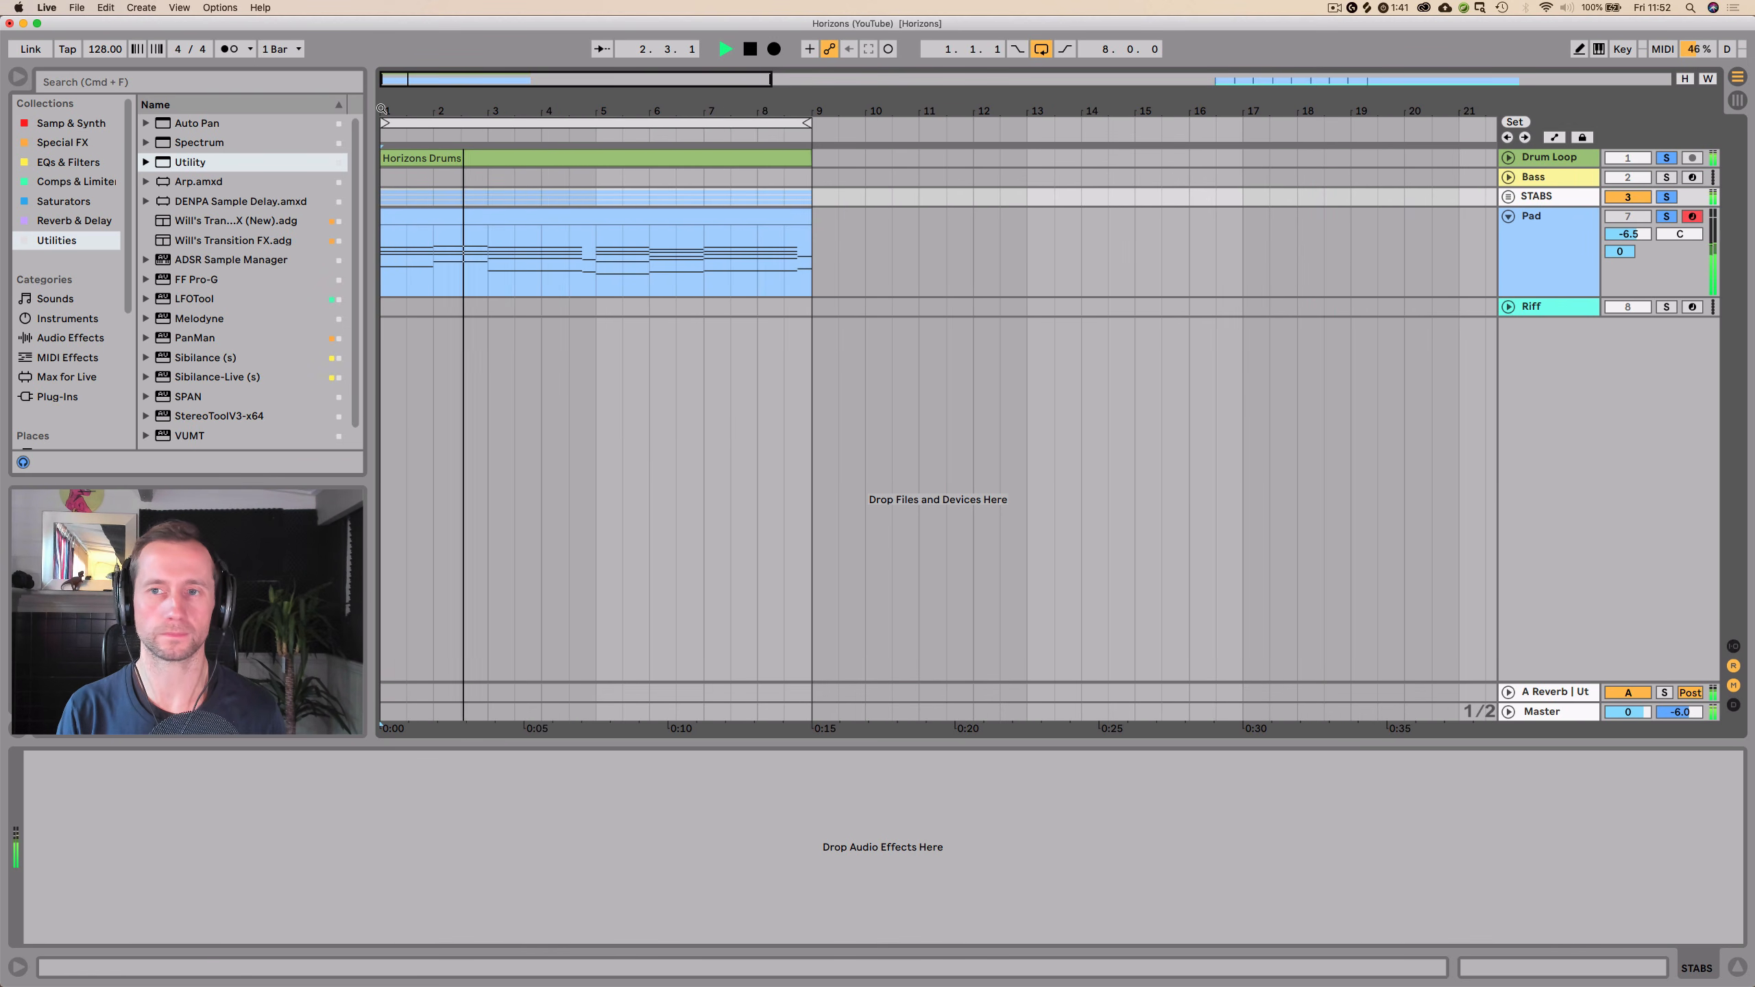
{"action": "key", "text": "Tab"}
{"action": "key", "text": "Tab"}
{"action": "key", "text": "space"}
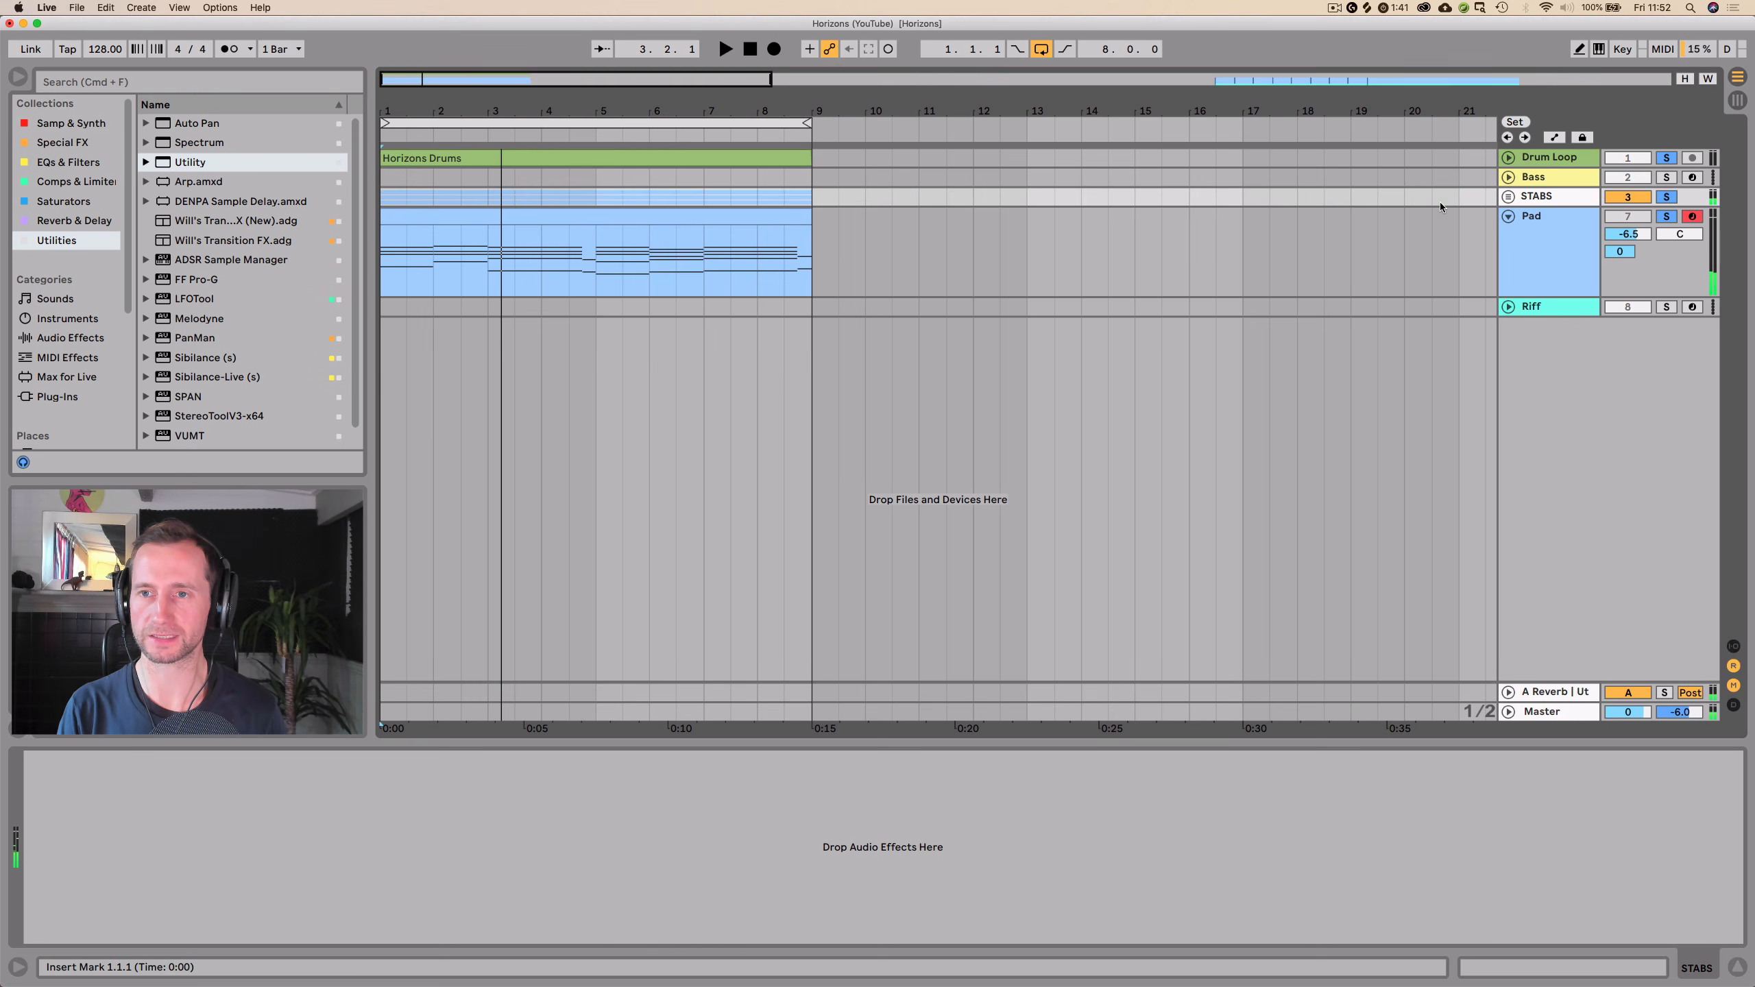
- Unfold the Bass track and insert an empty eight-bar MIDI clip from bar 1 to bar 9
{"action": "left_click", "coordinate": [1511, 180]}
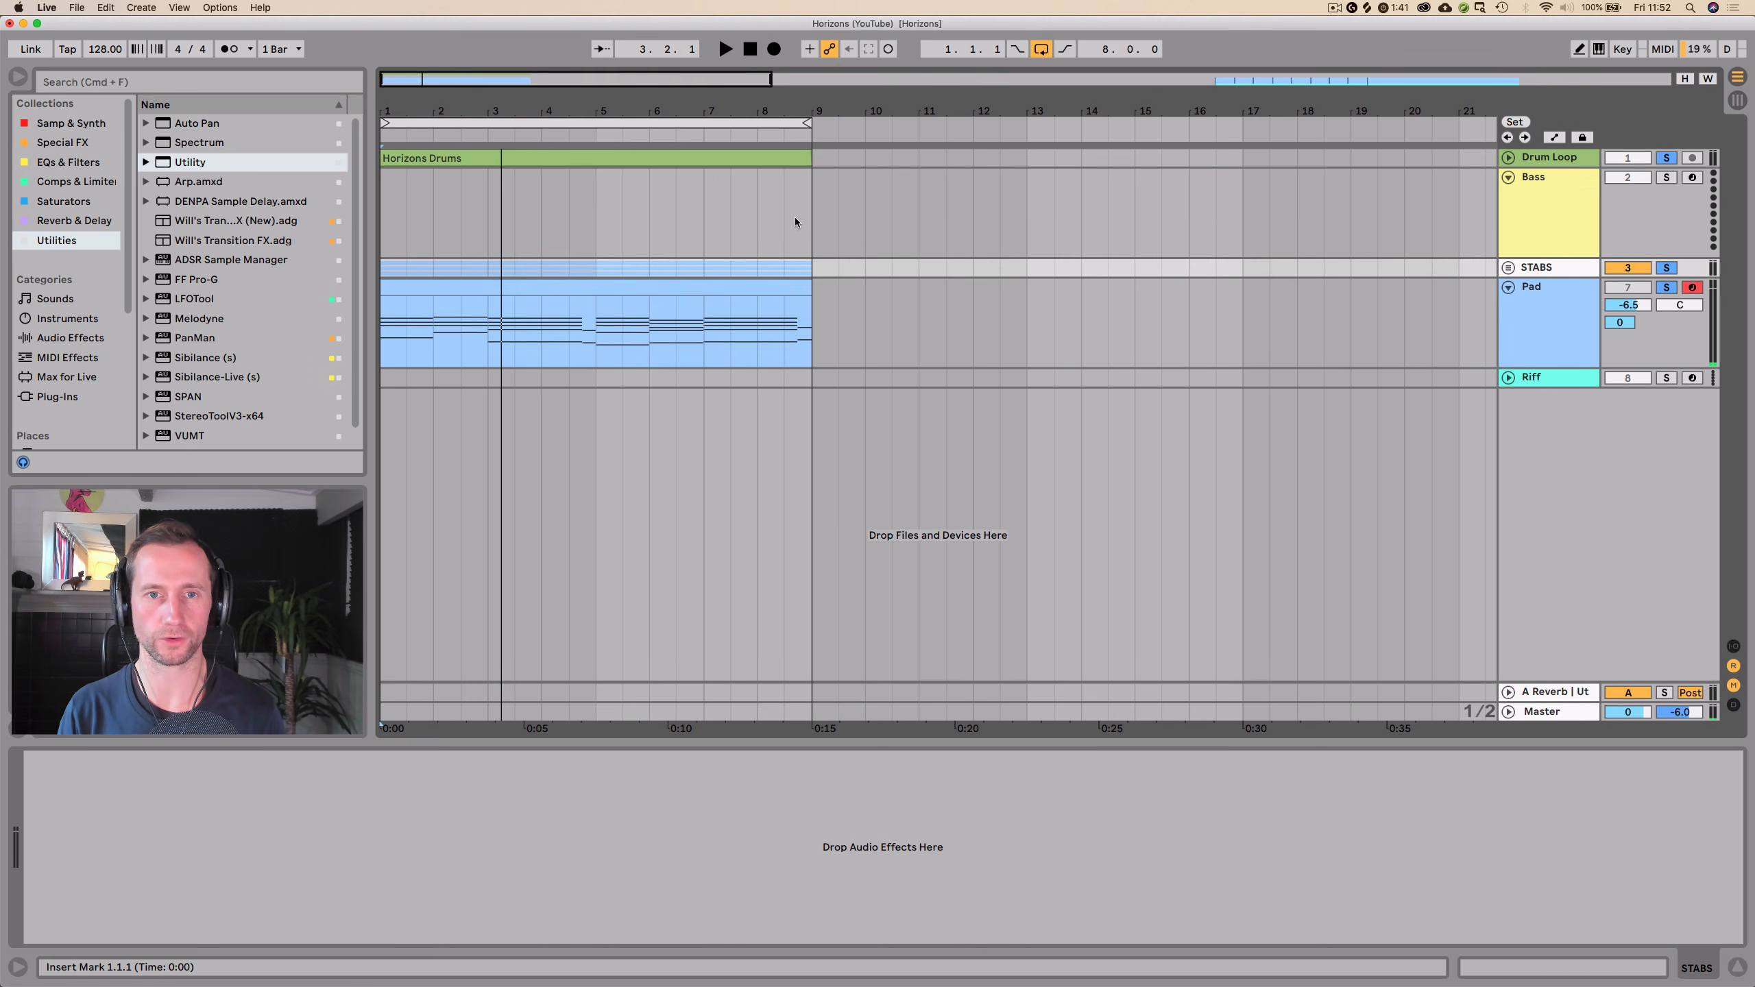
{"action": "left_click", "coordinate": [437, 231], "text": "shift"}
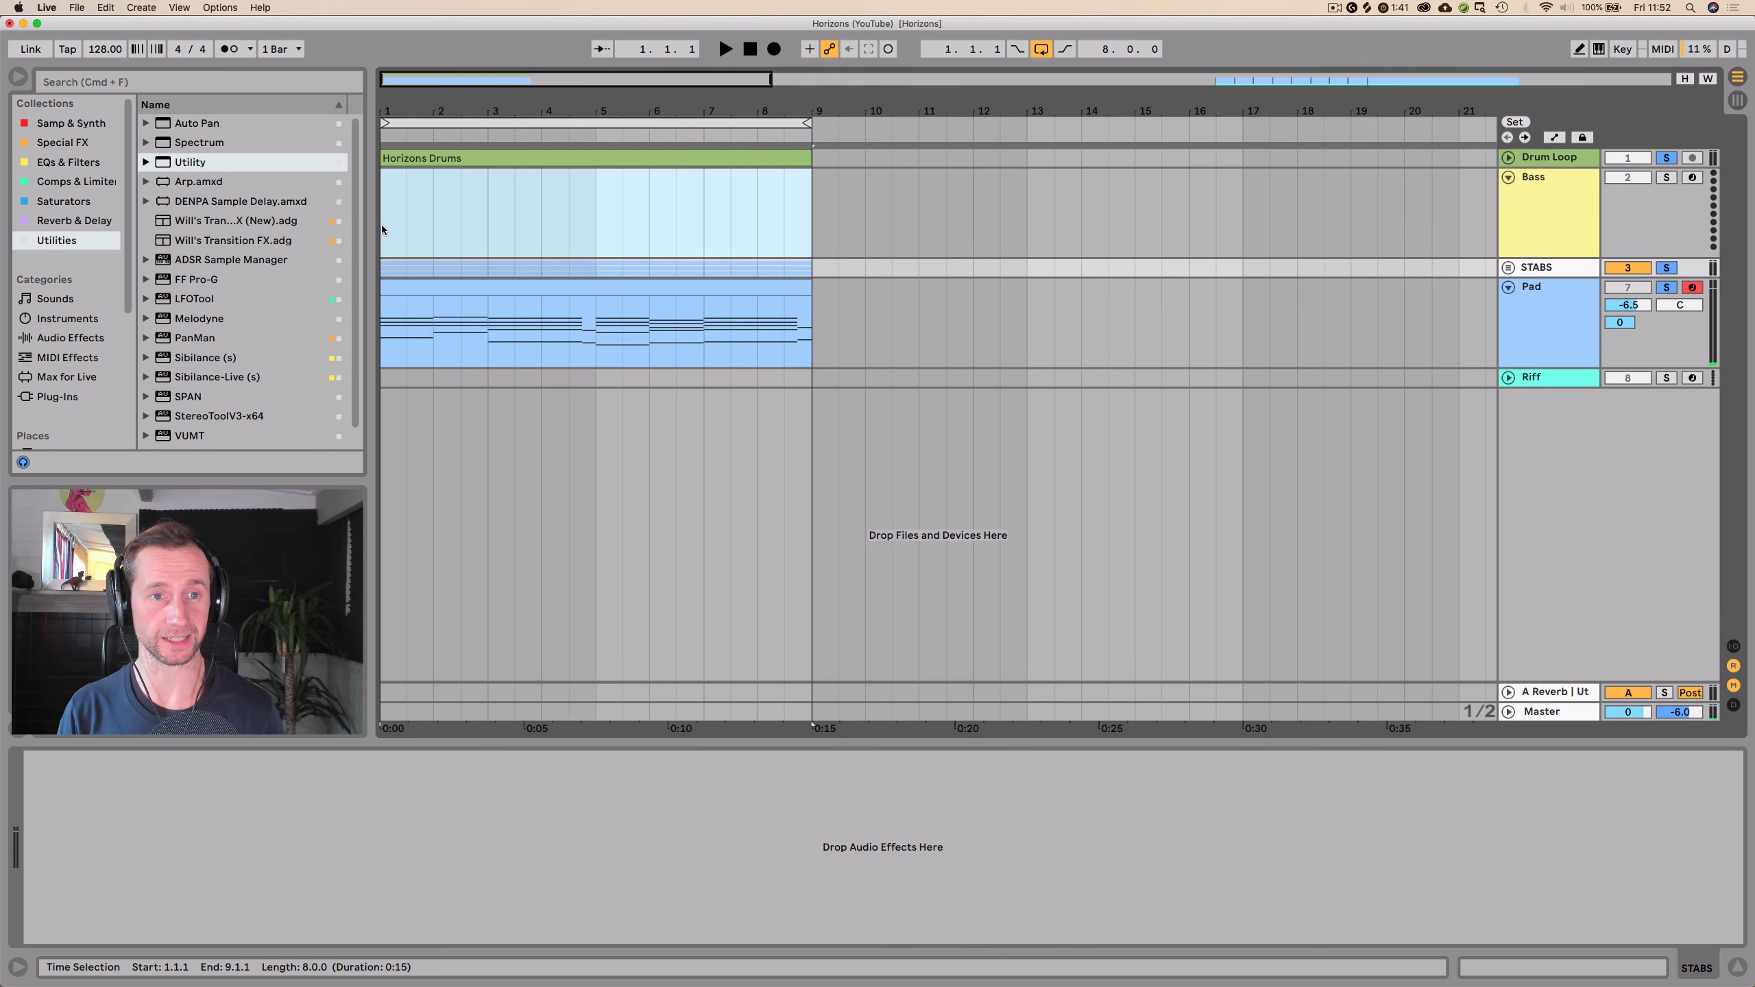
{"action": "key", "text": "super+shift+m"}
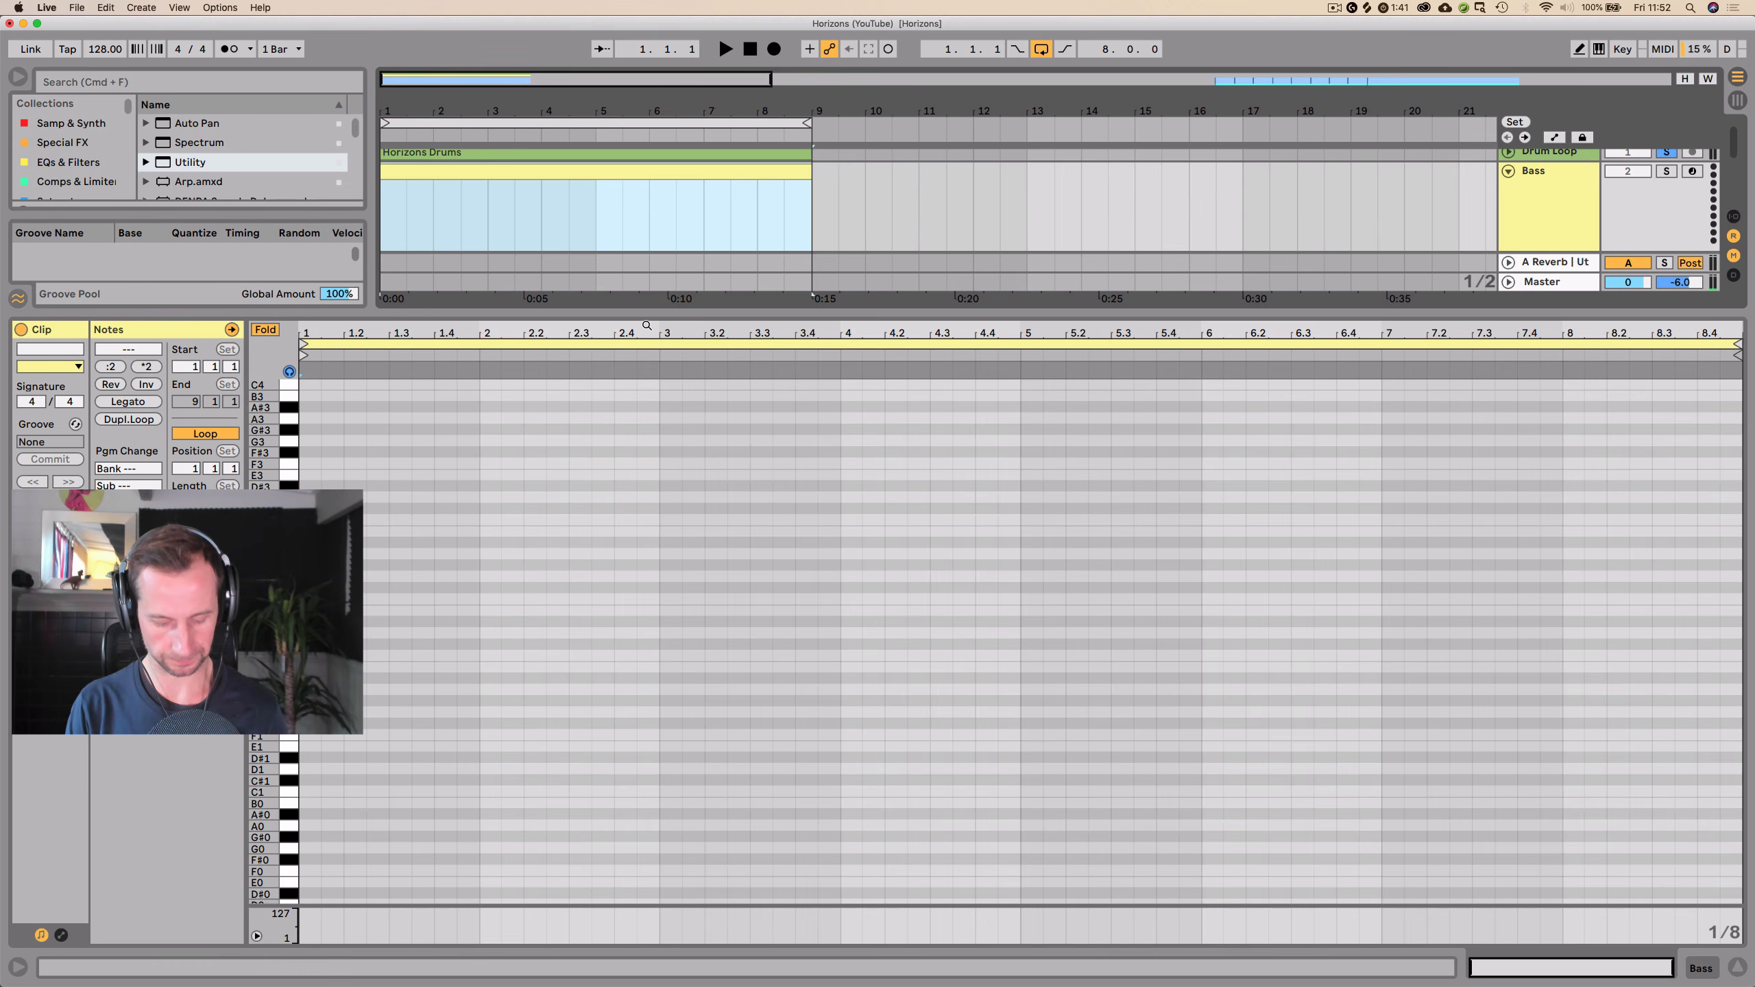
{"action": "key", "text": "shift+Tab"}
- Unfold the STABS group and copy the notes from about D2 downward in the Saw Stabs clip
{"action": "left_click", "coordinate": [1508, 268]}
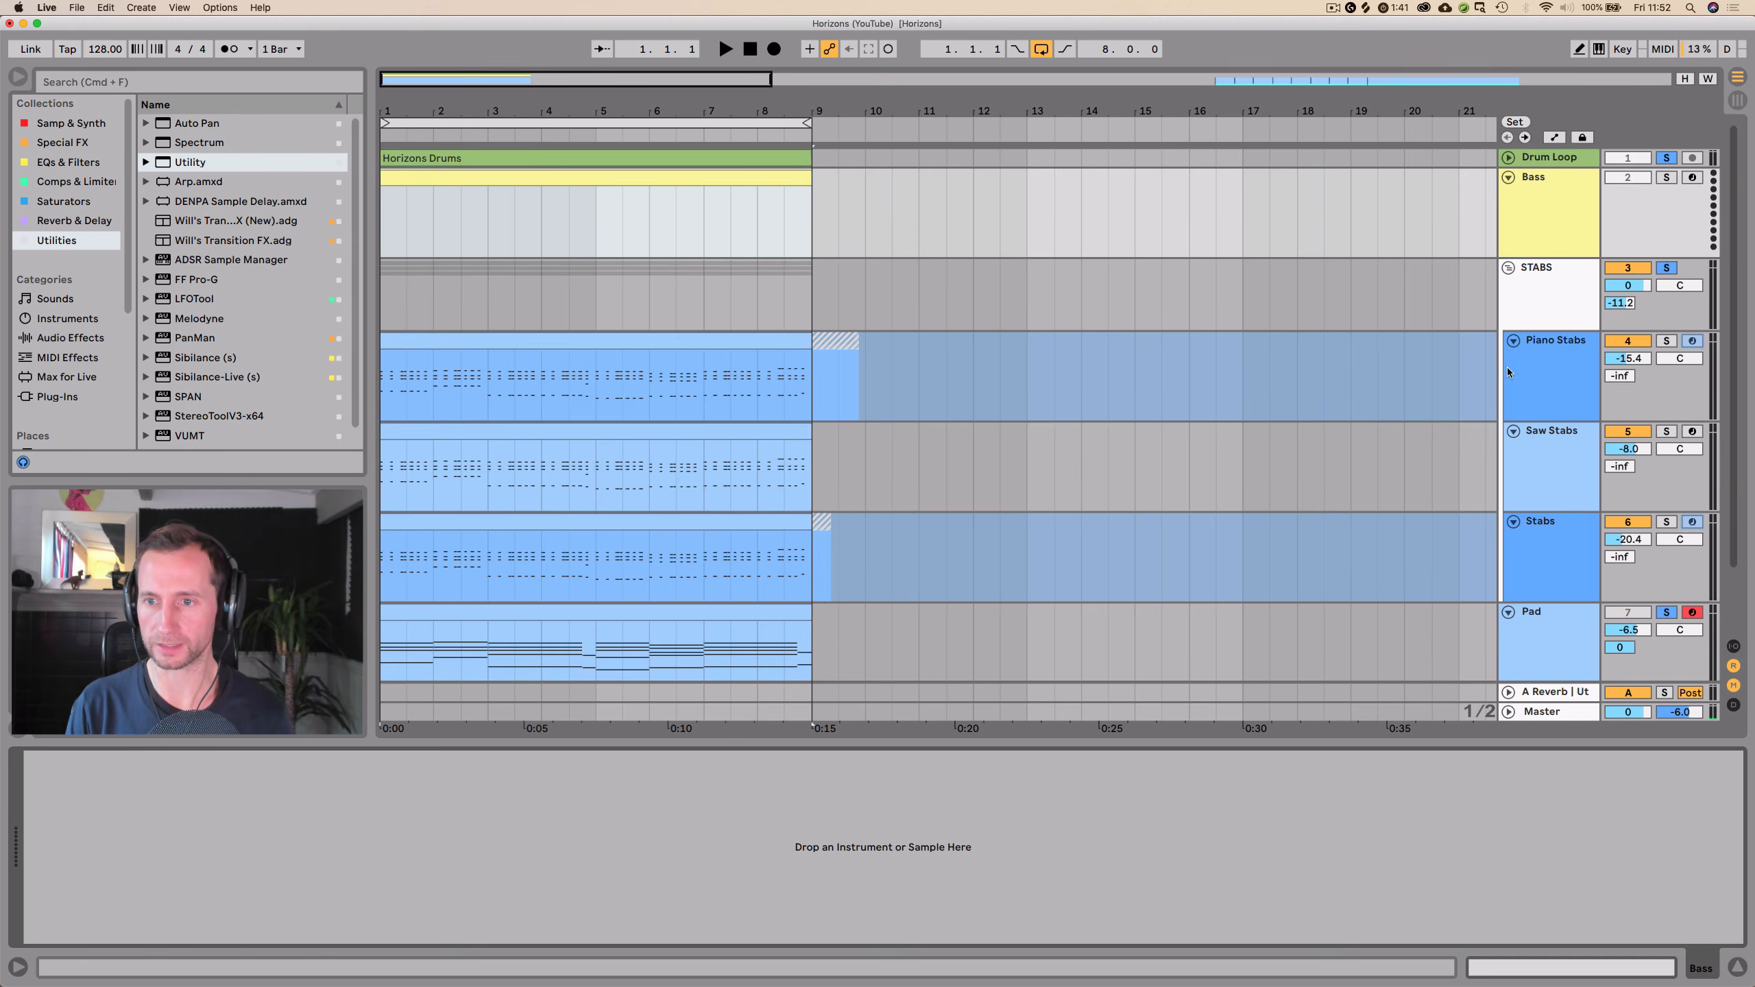
{"action": "scroll", "coordinate": [1504, 479], "scroll_direction": "down", "scroll_amount": 2}
{"action": "left_click", "coordinate": [1297, 480]}
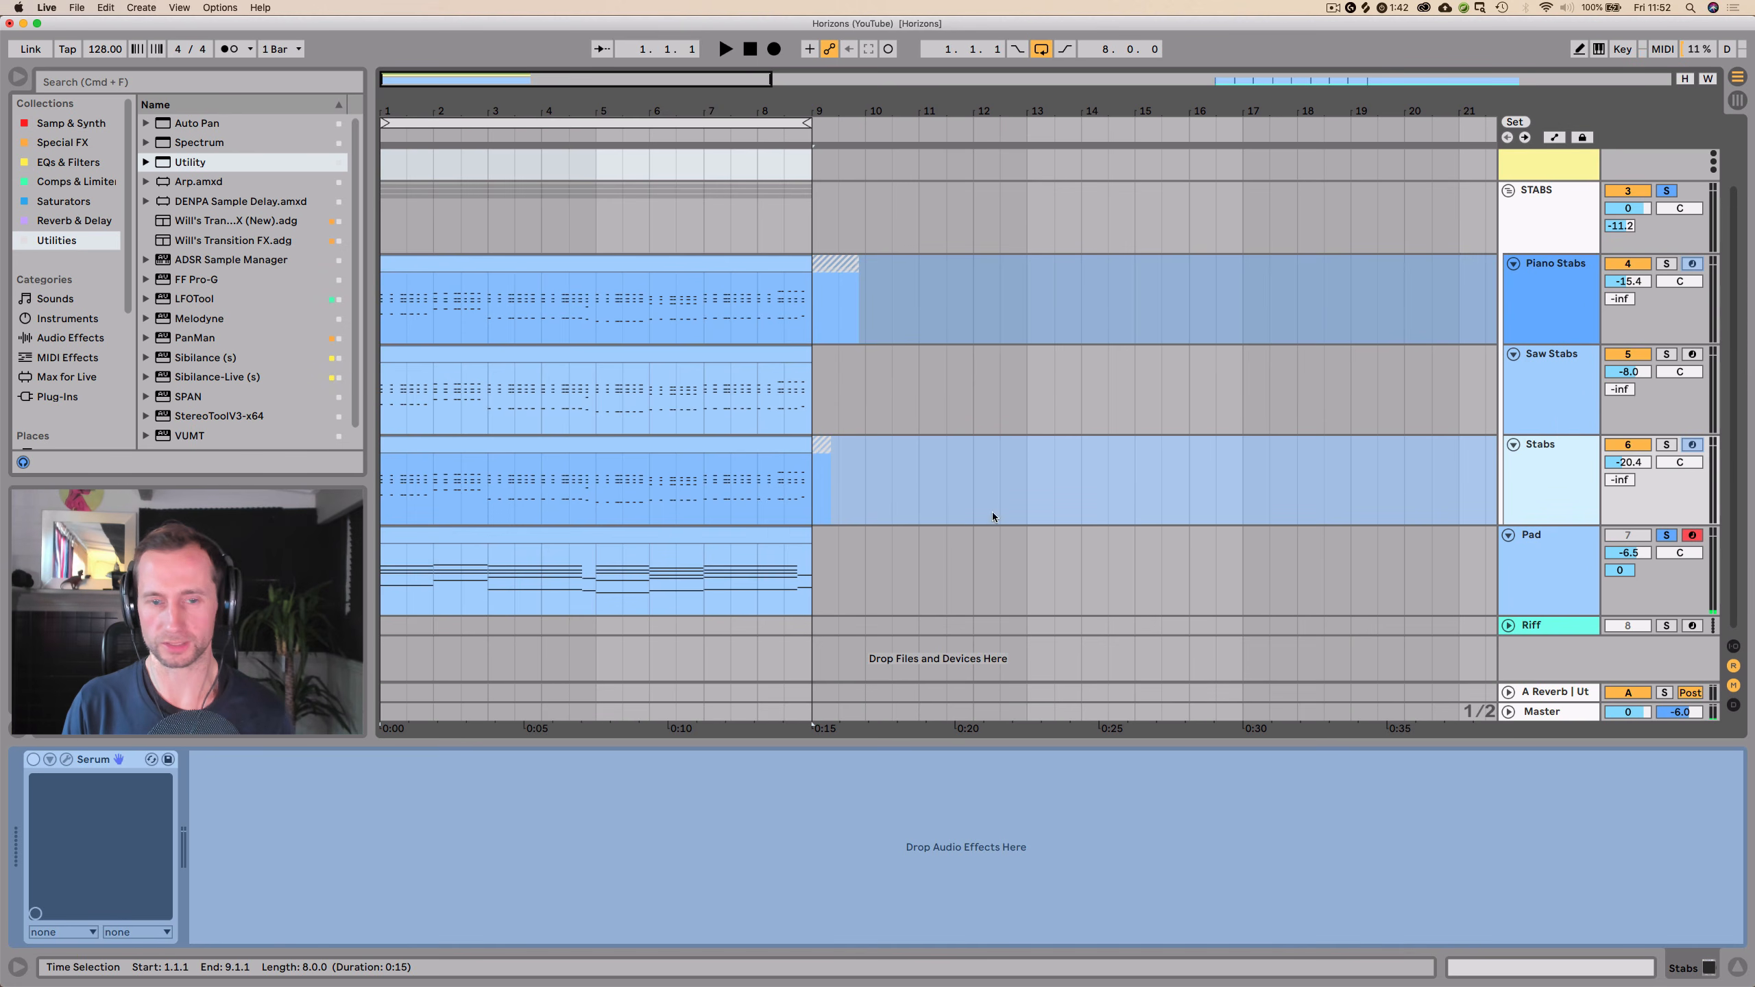
{"action": "left_click", "coordinate": [450, 353]}
{"action": "key", "text": "shift+Tab"}
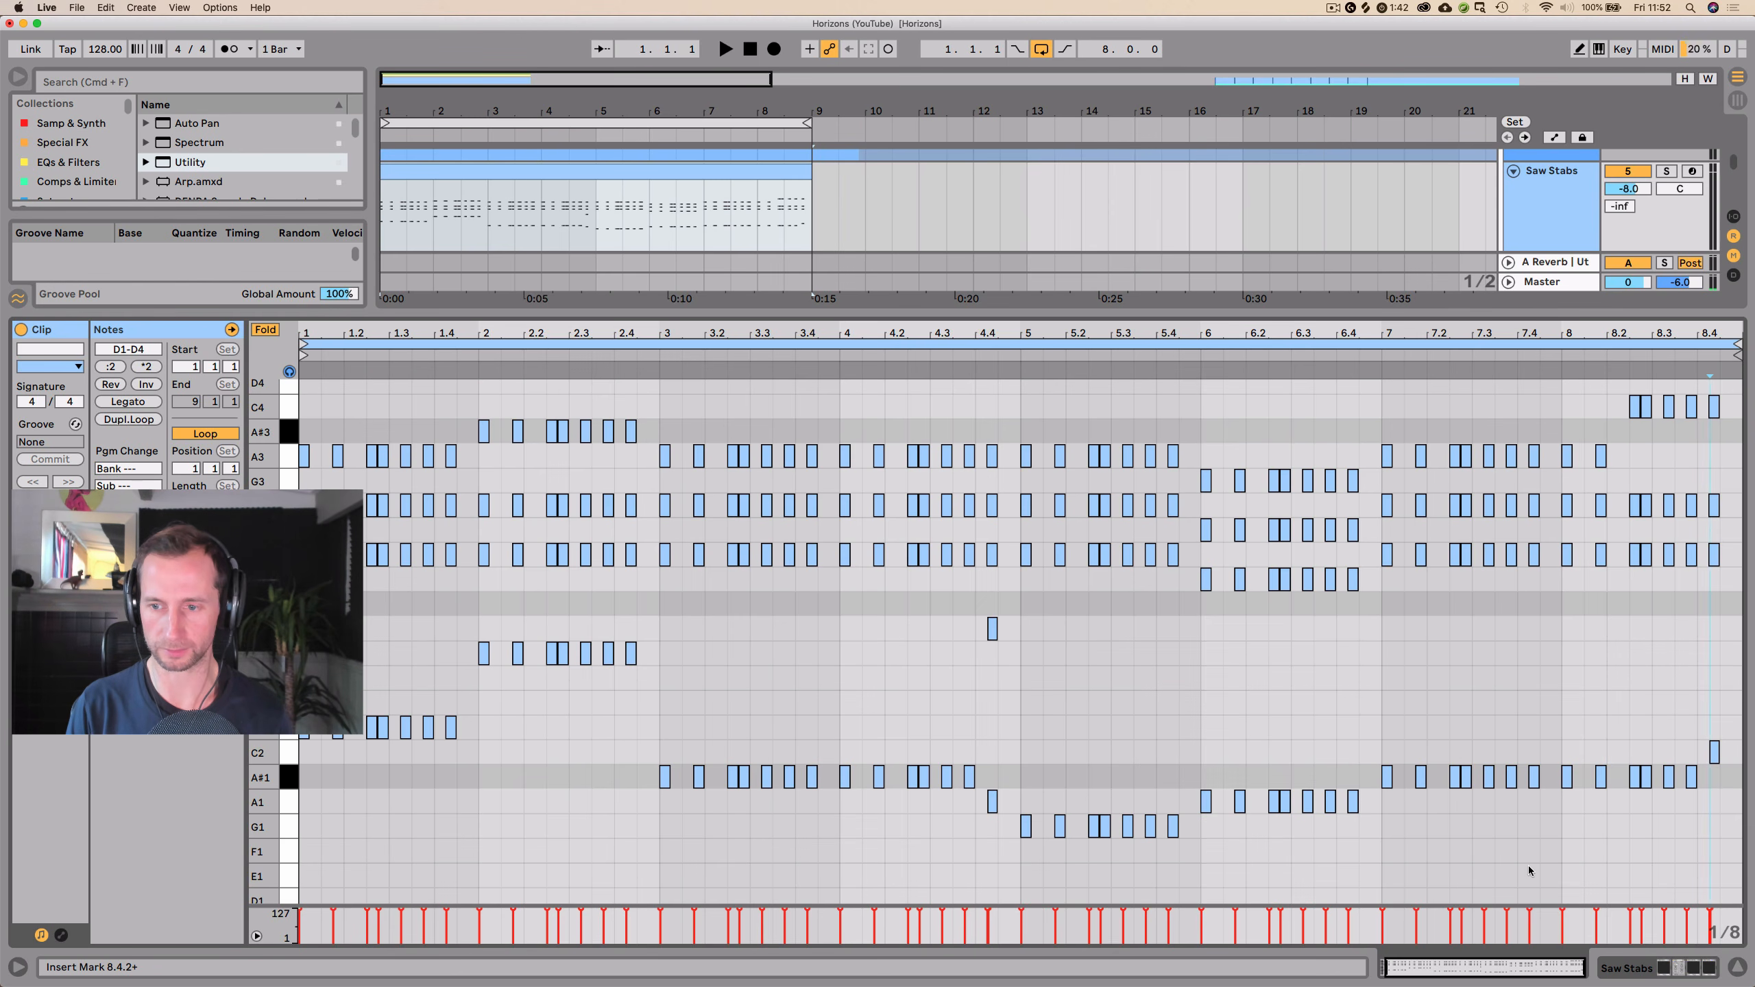
{"action": "left_click_drag", "start_coordinate": [1743, 866], "coordinate": [301, 688]}
{"action": "key", "text": "shift+Tab"}
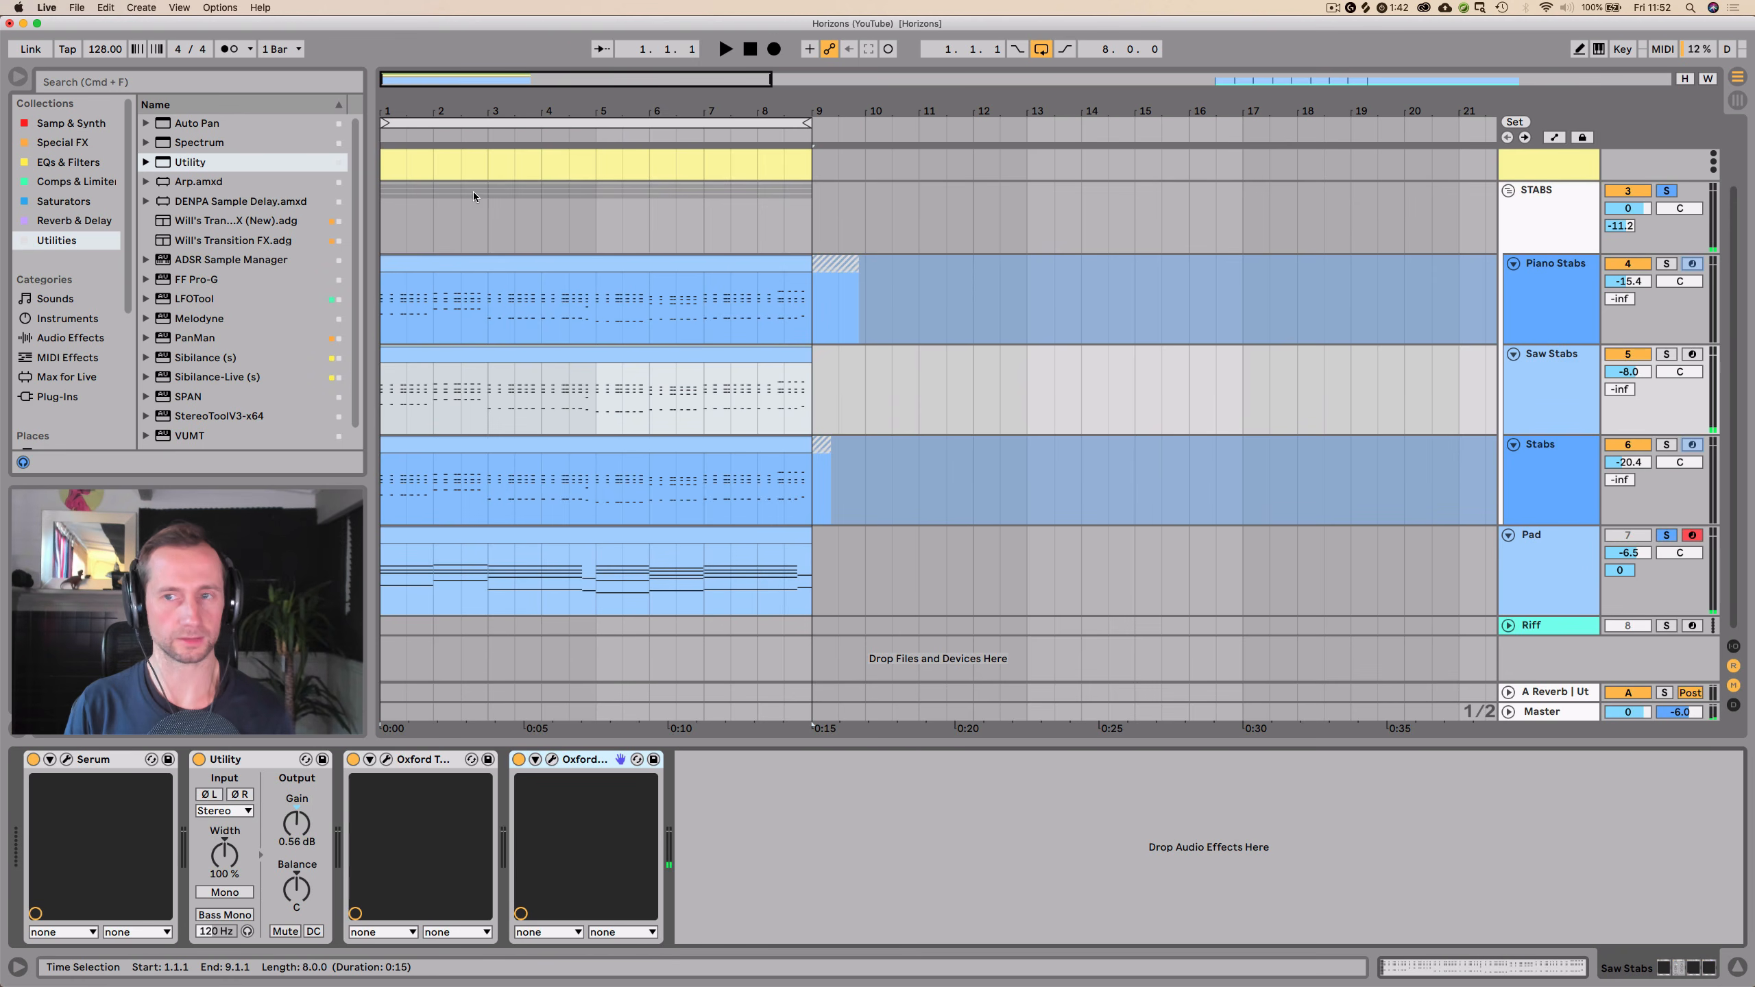
- Paste the copied low notes into the Bass clip starting at bar 1
{"action": "scroll", "coordinate": [472, 194], "scroll_direction": "up", "scroll_amount": 2}
{"action": "double_click", "coordinate": [431, 185]}
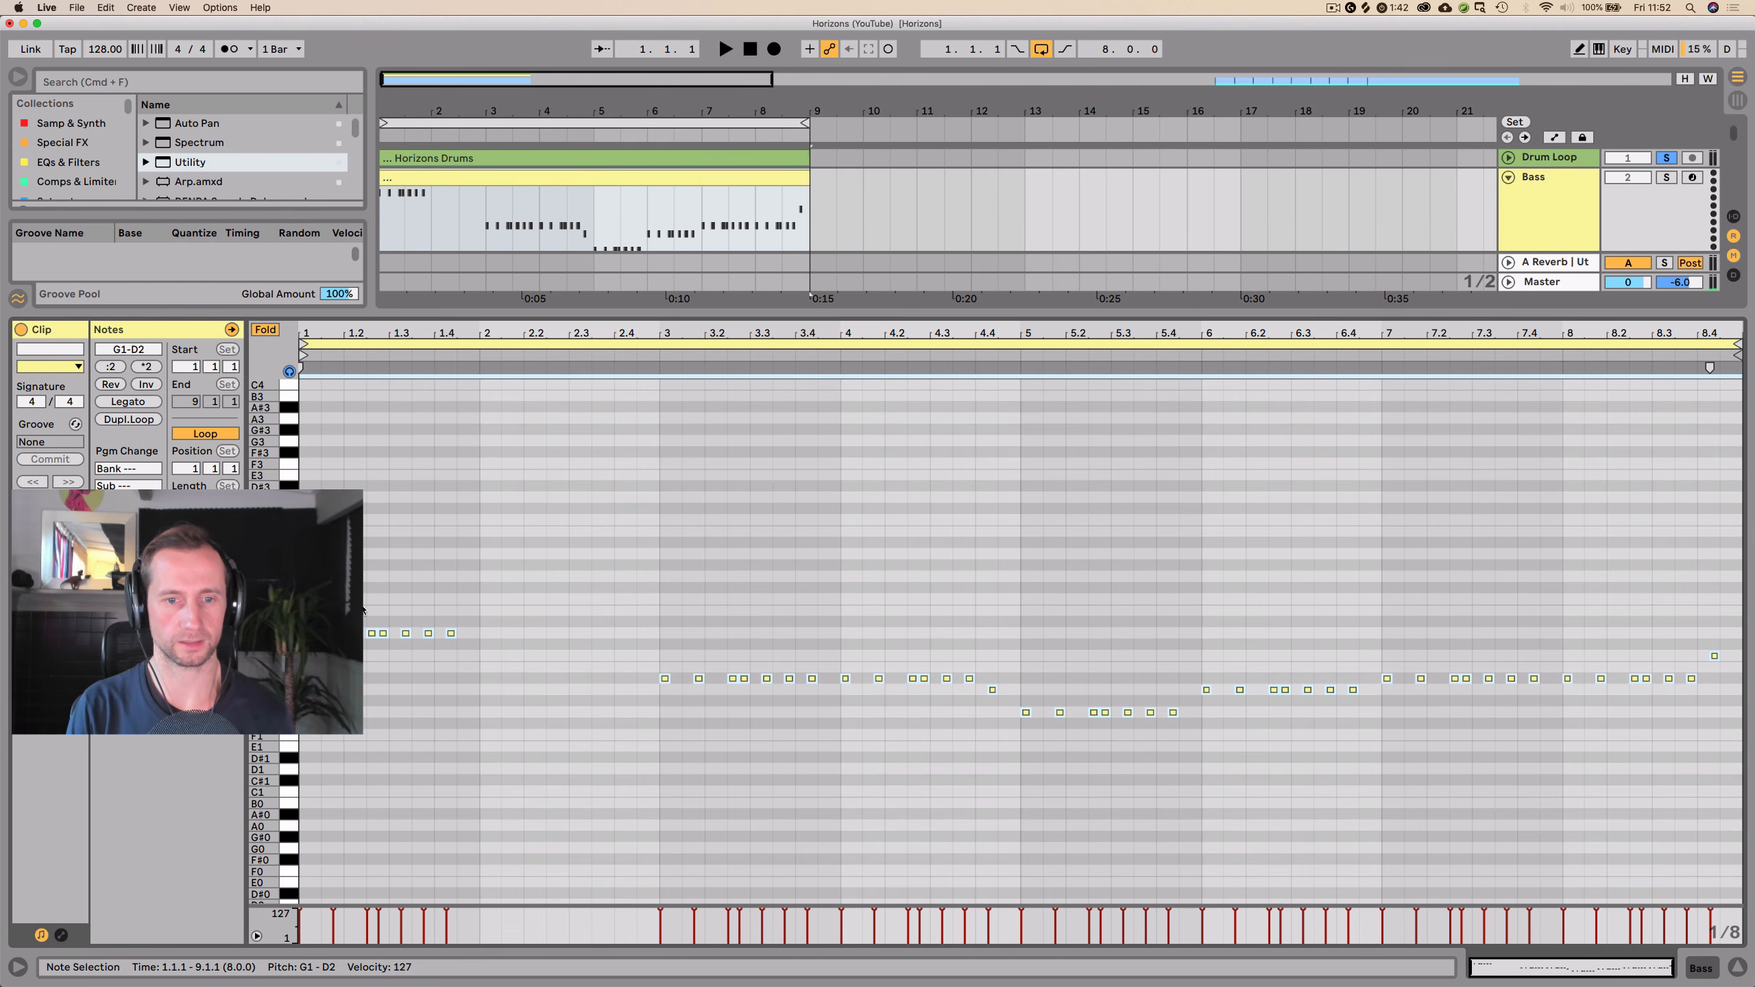
{"action": "scroll", "coordinate": [493, 618], "scroll_direction": "up", "scroll_amount": 2}
{"action": "key", "text": "shift+Tab"}
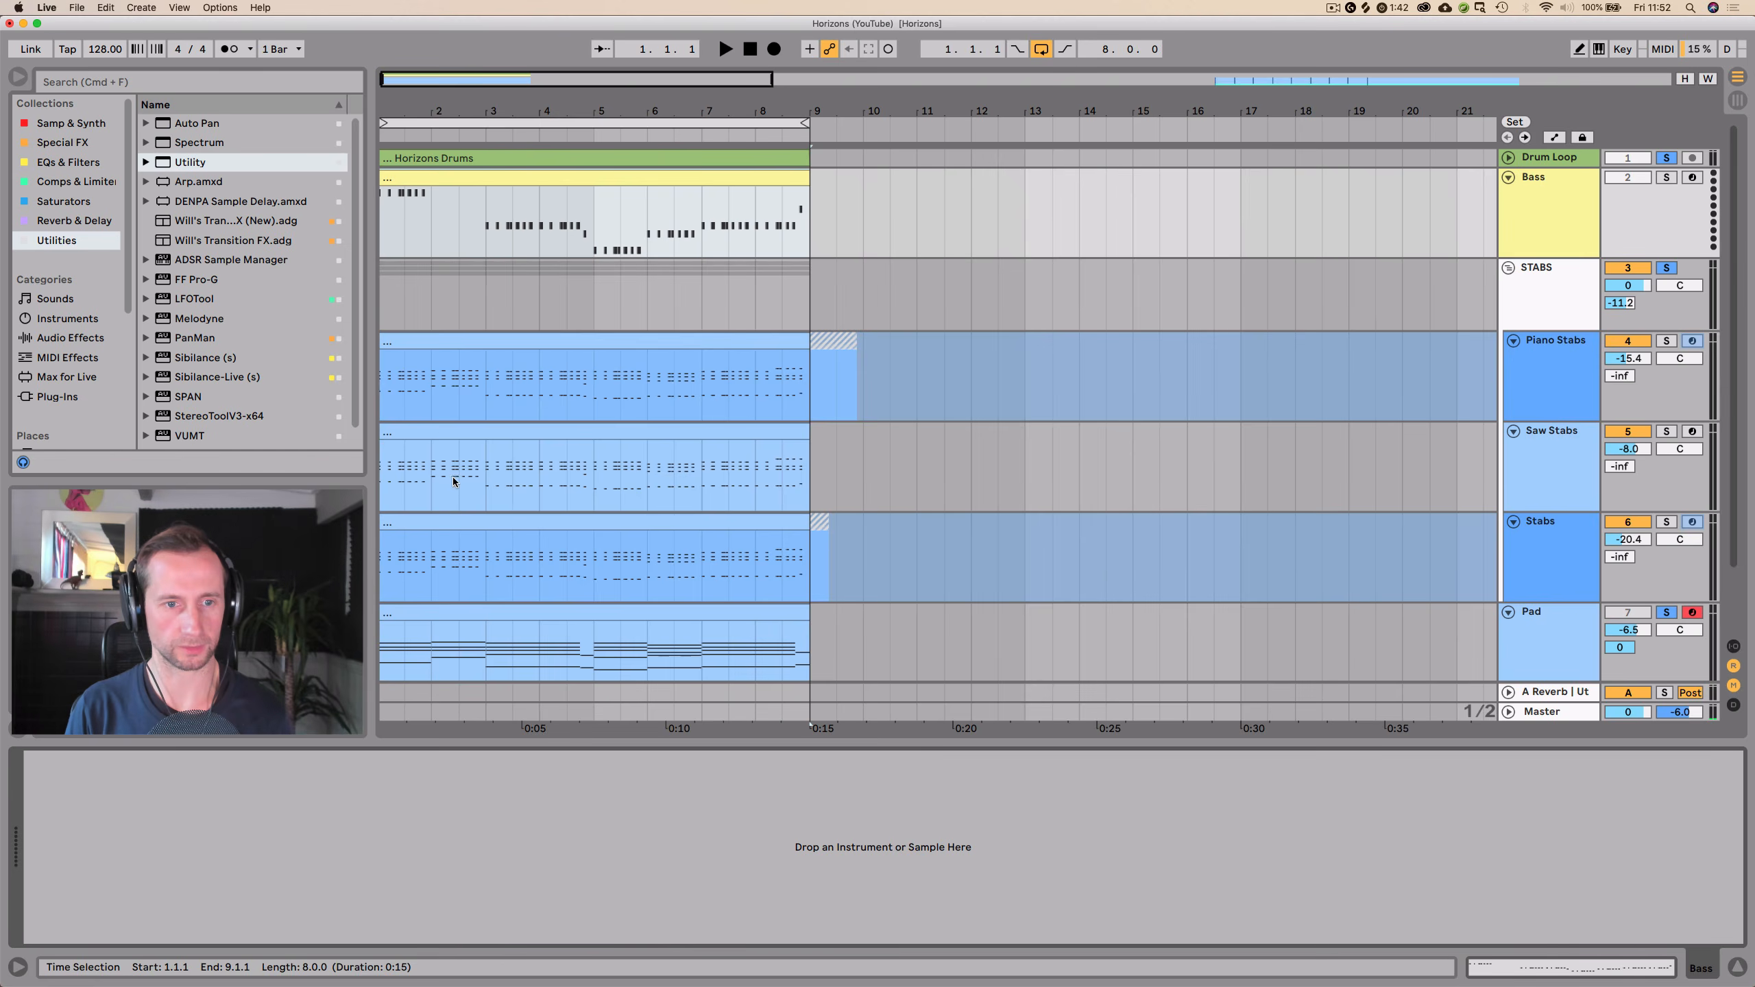
- Copy the complete low line of the Saw Stabs clip, including the bar 2 notes, and paste it into the Bass clip
{"action": "double_click", "coordinate": [446, 431]}
{"action": "left_click_drag", "start_coordinate": [315, 612], "coordinate": [1751, 899]}
{"action": "key", "text": "shift+Tab"}
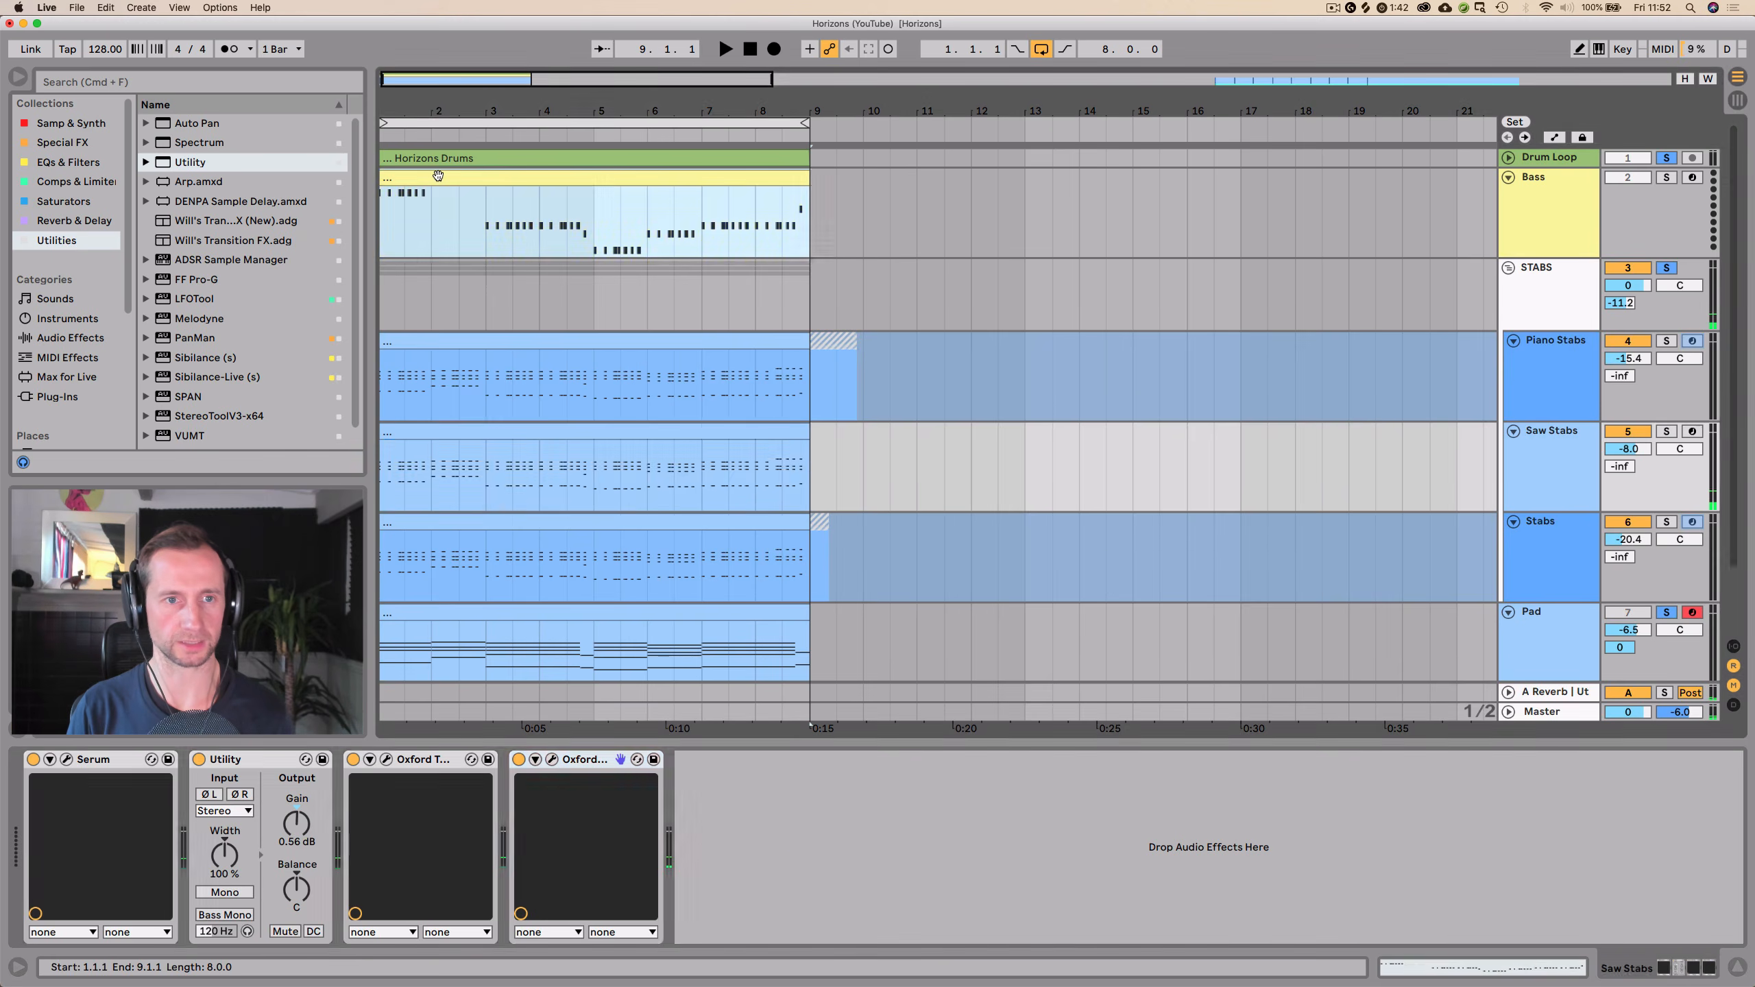
{"action": "double_click", "coordinate": [438, 177]}
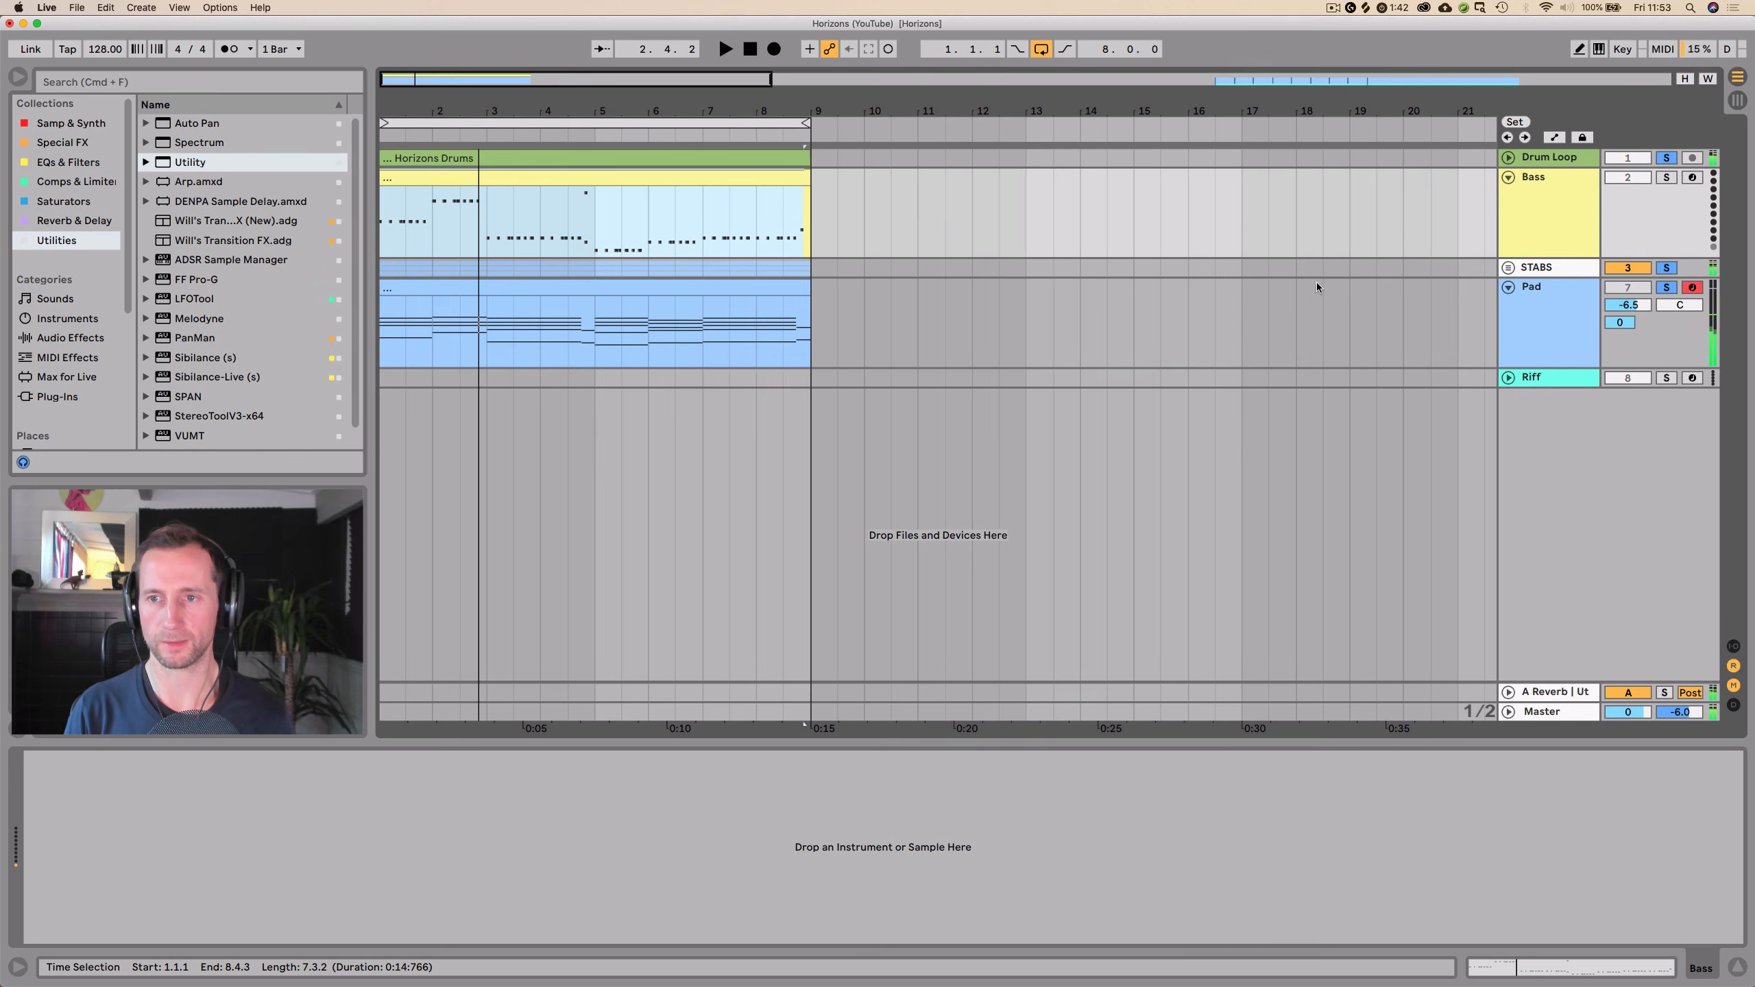
- Clear the existing solos, deactivate the Riff track and solo only the Bass track
{"action": "left_click", "coordinate": [1672, 290]}
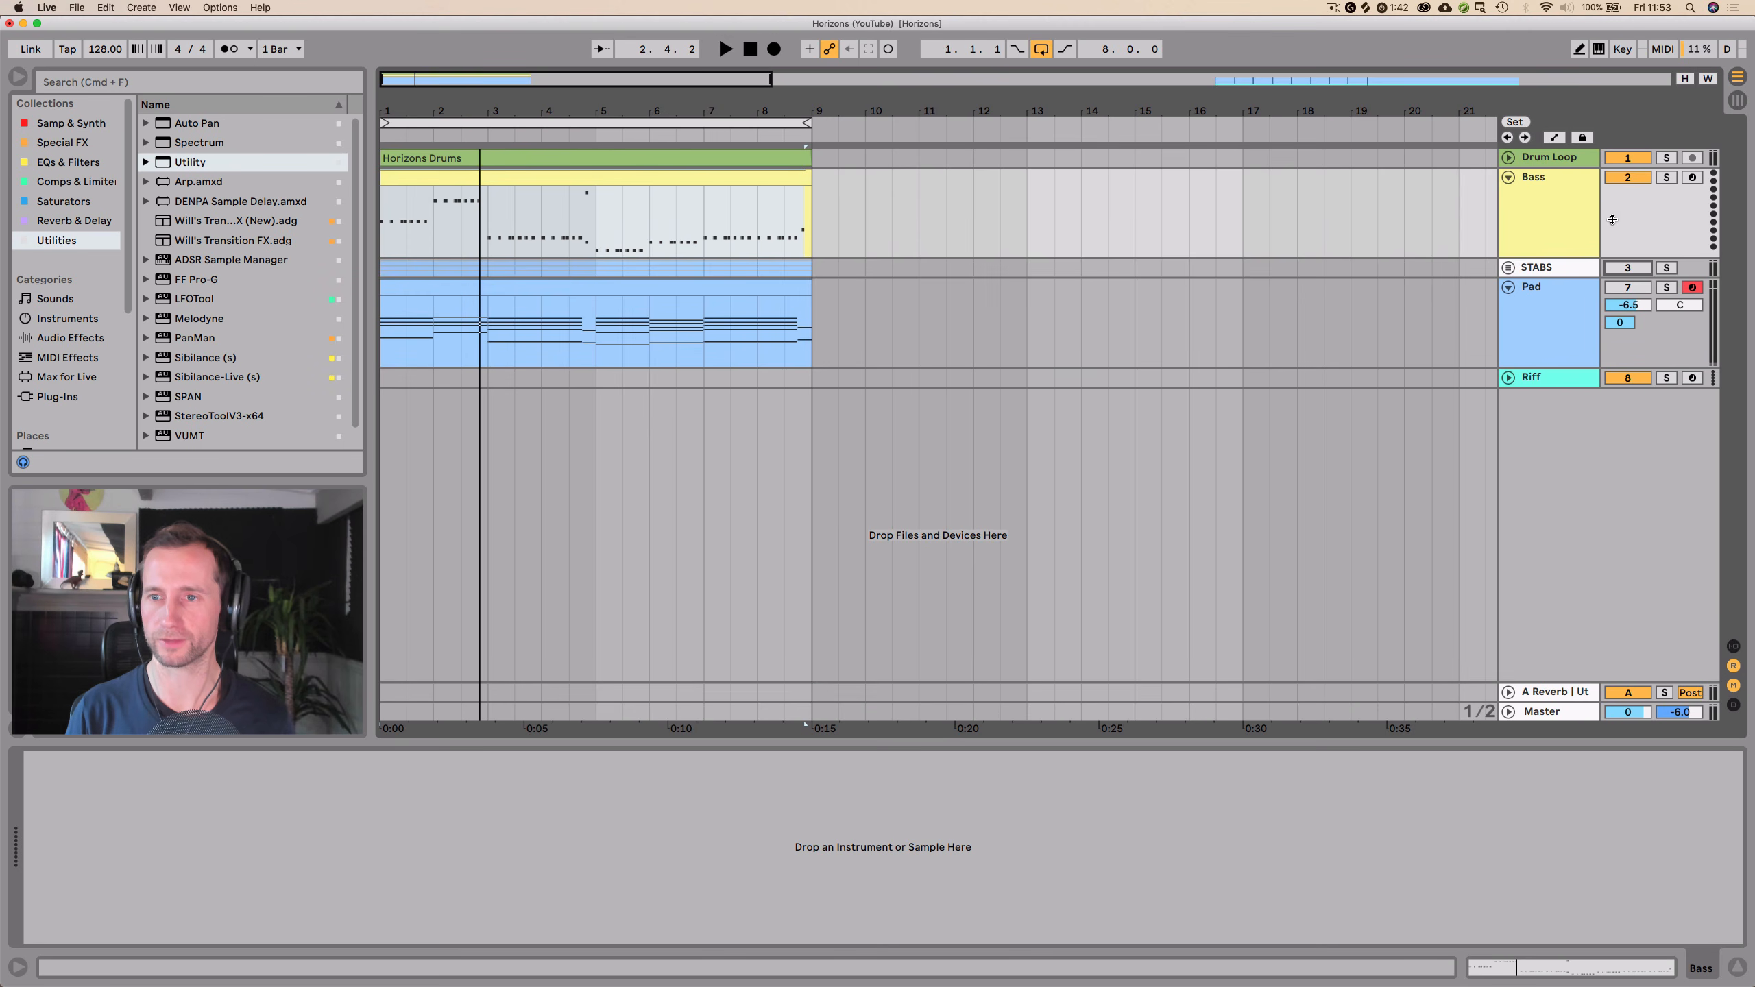
{"action": "left_click", "coordinate": [1628, 379]}
{"action": "left_click", "coordinate": [1667, 179]}
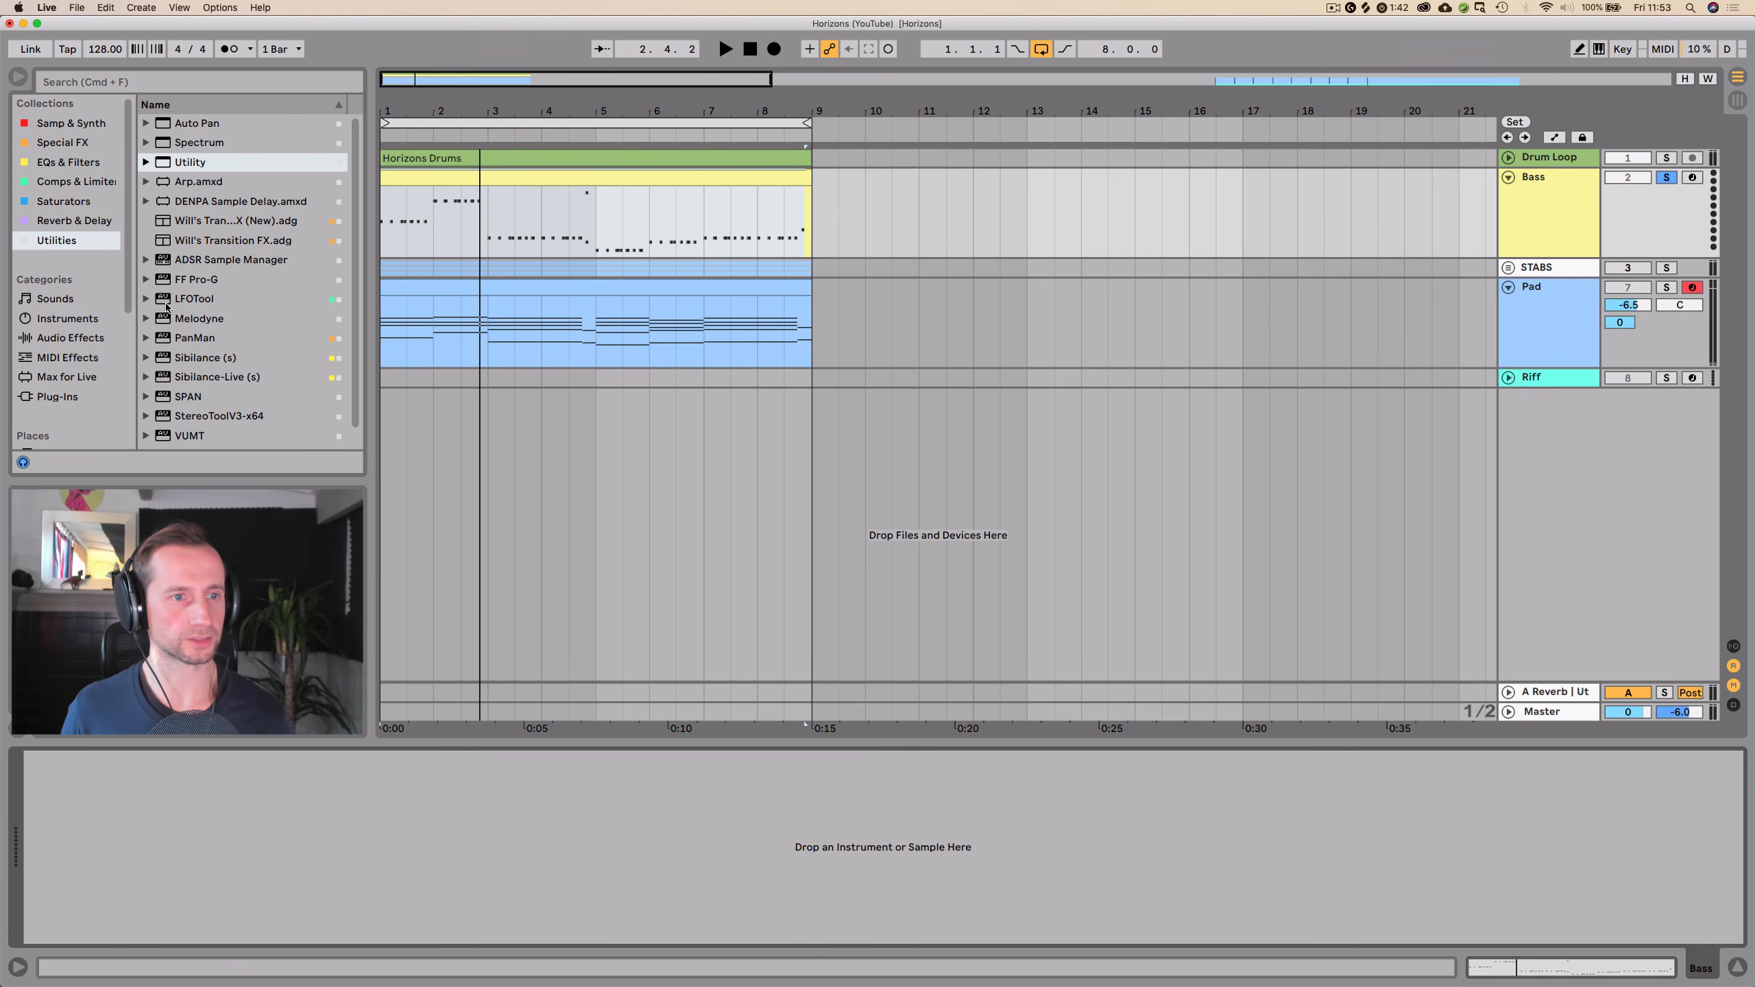
- Find Sylenth1 in the Samp & Synth collection and load it on the Bass track
{"action": "left_click", "coordinate": [39, 184]}
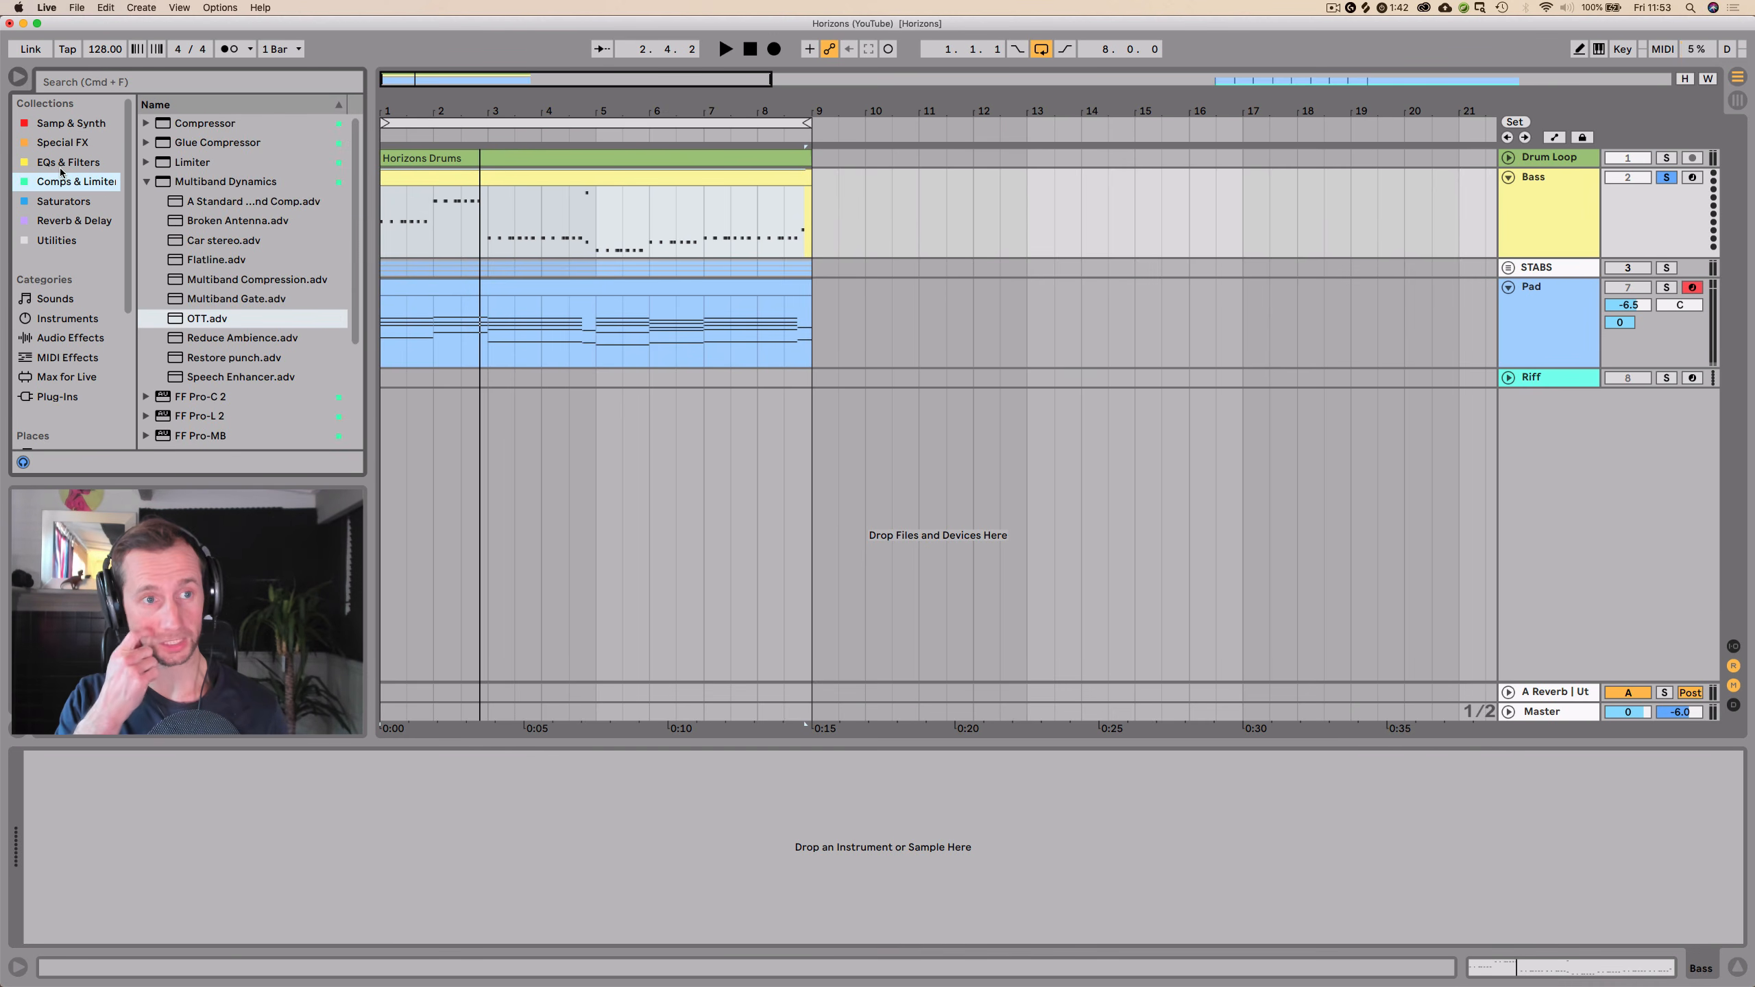
{"action": "left_click", "coordinate": [61, 164]}
{"action": "left_click", "coordinate": [55, 220]}
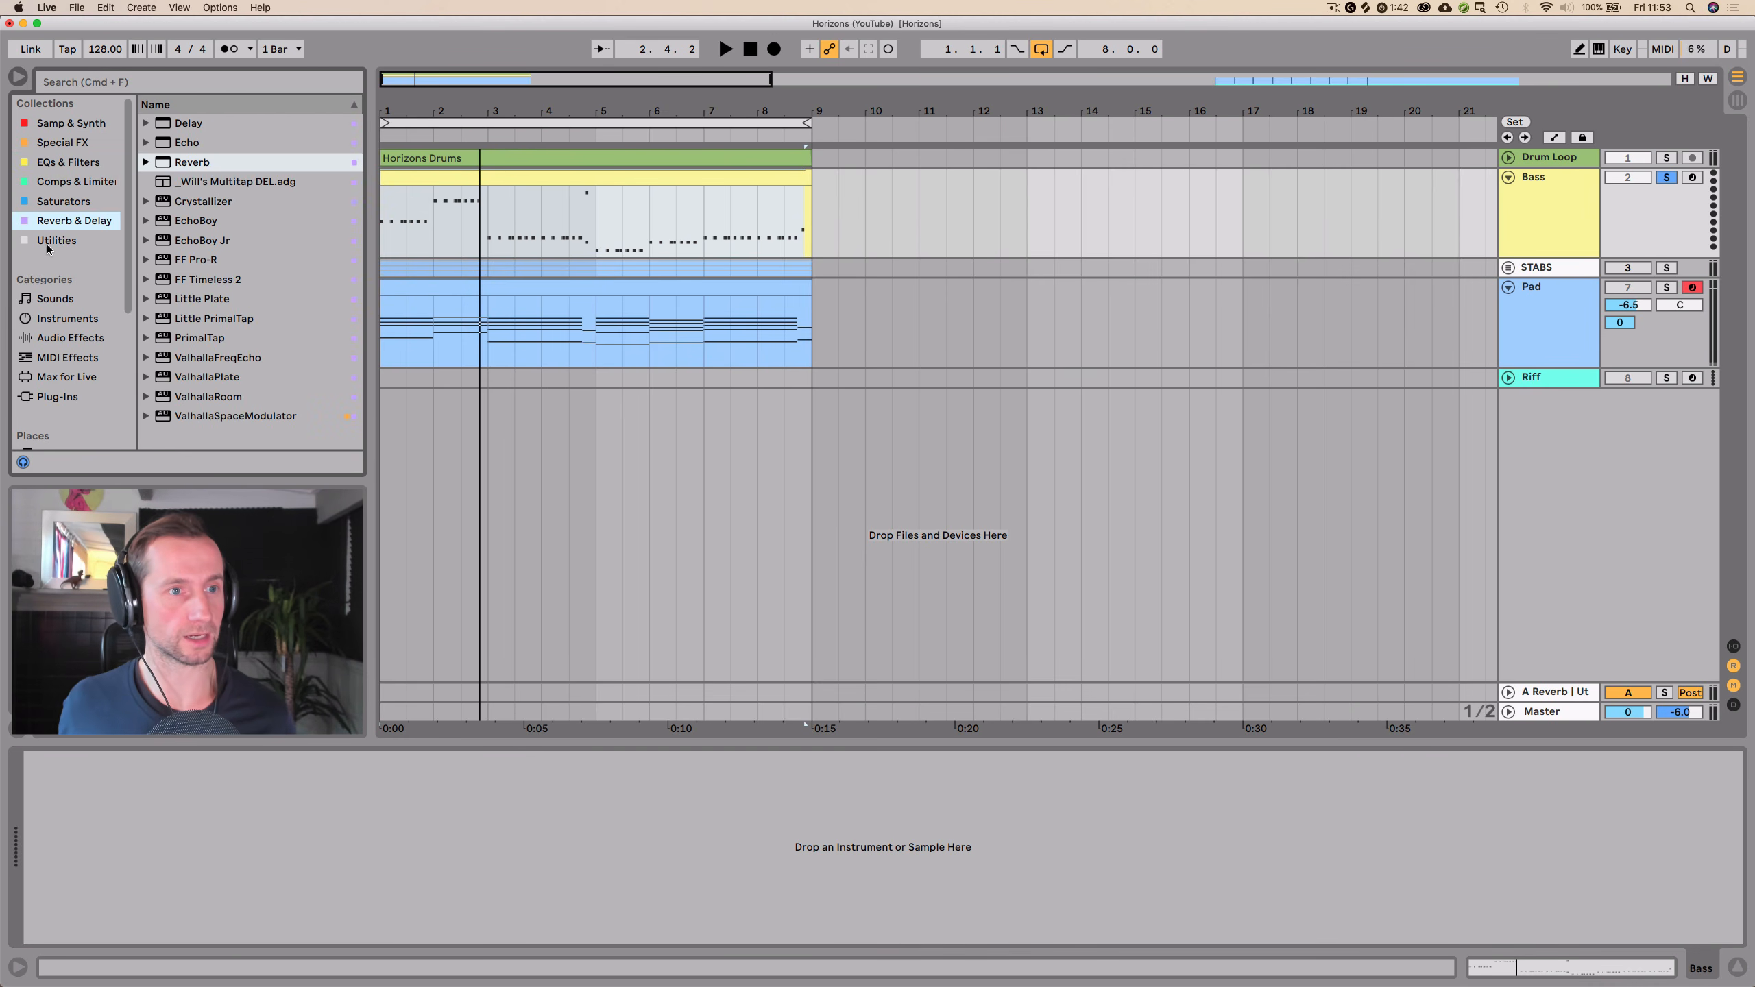
{"action": "left_click", "coordinate": [49, 124]}
{"action": "left_click", "coordinate": [69, 142]}
{"action": "left_click", "coordinate": [69, 128]}
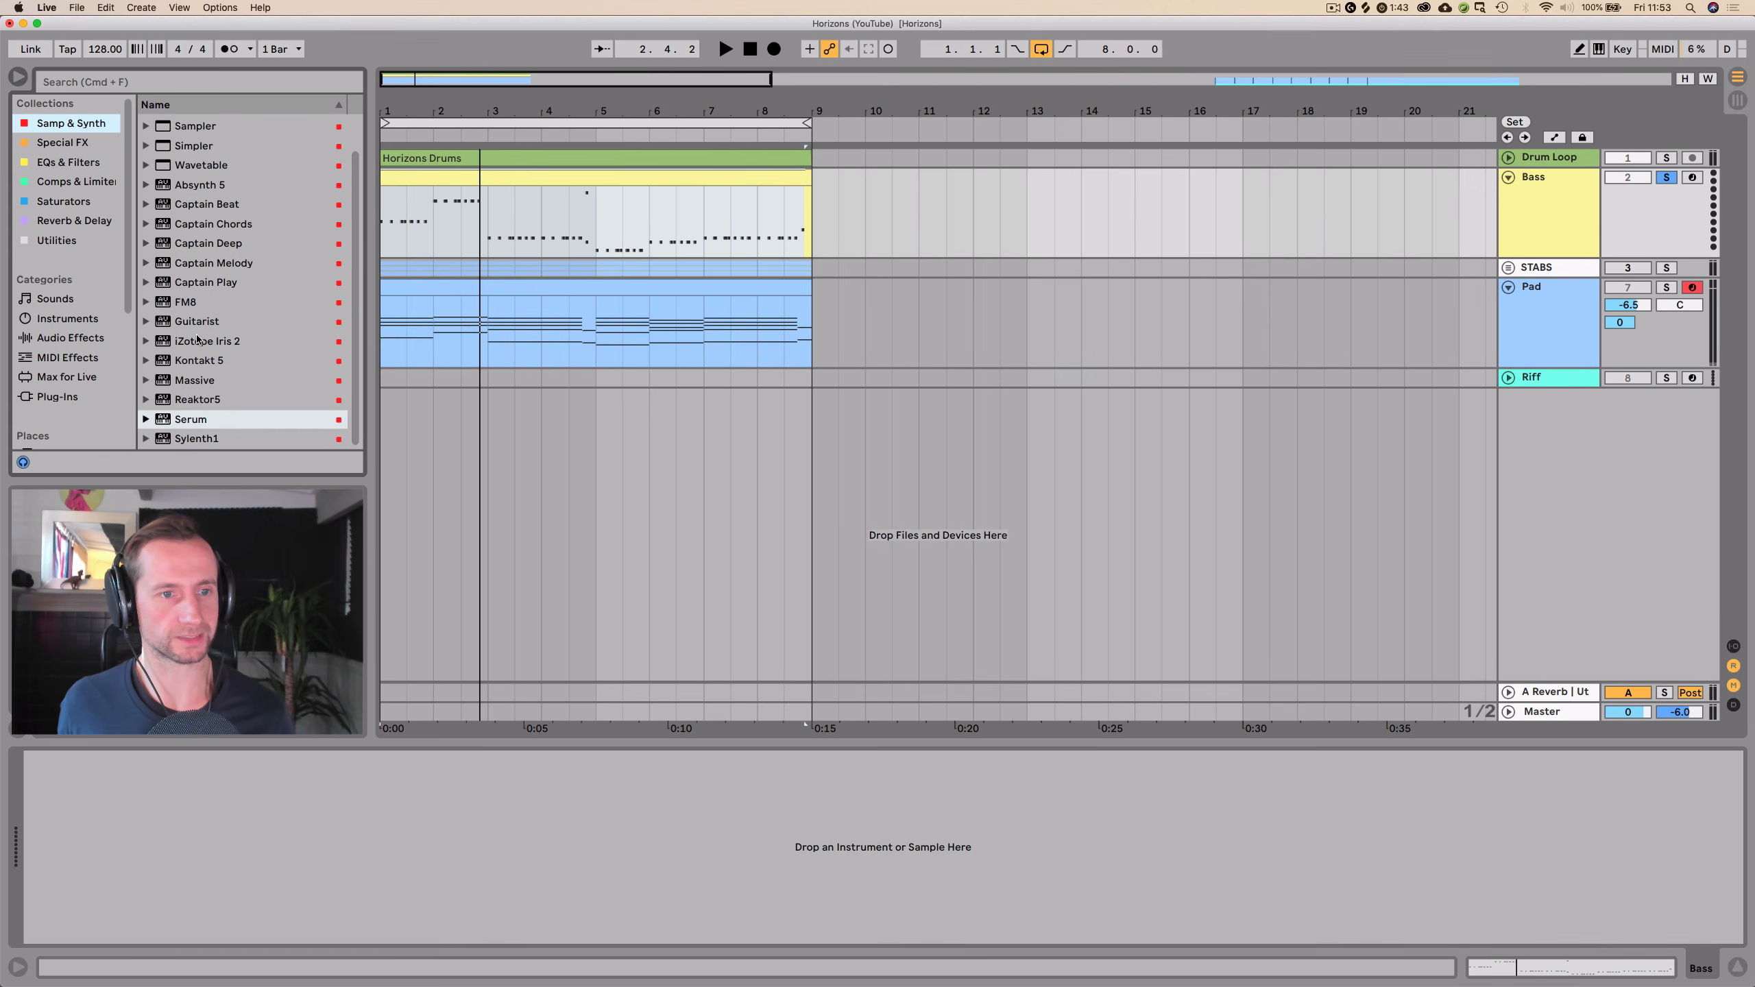
{"action": "left_click", "coordinate": [197, 441]}
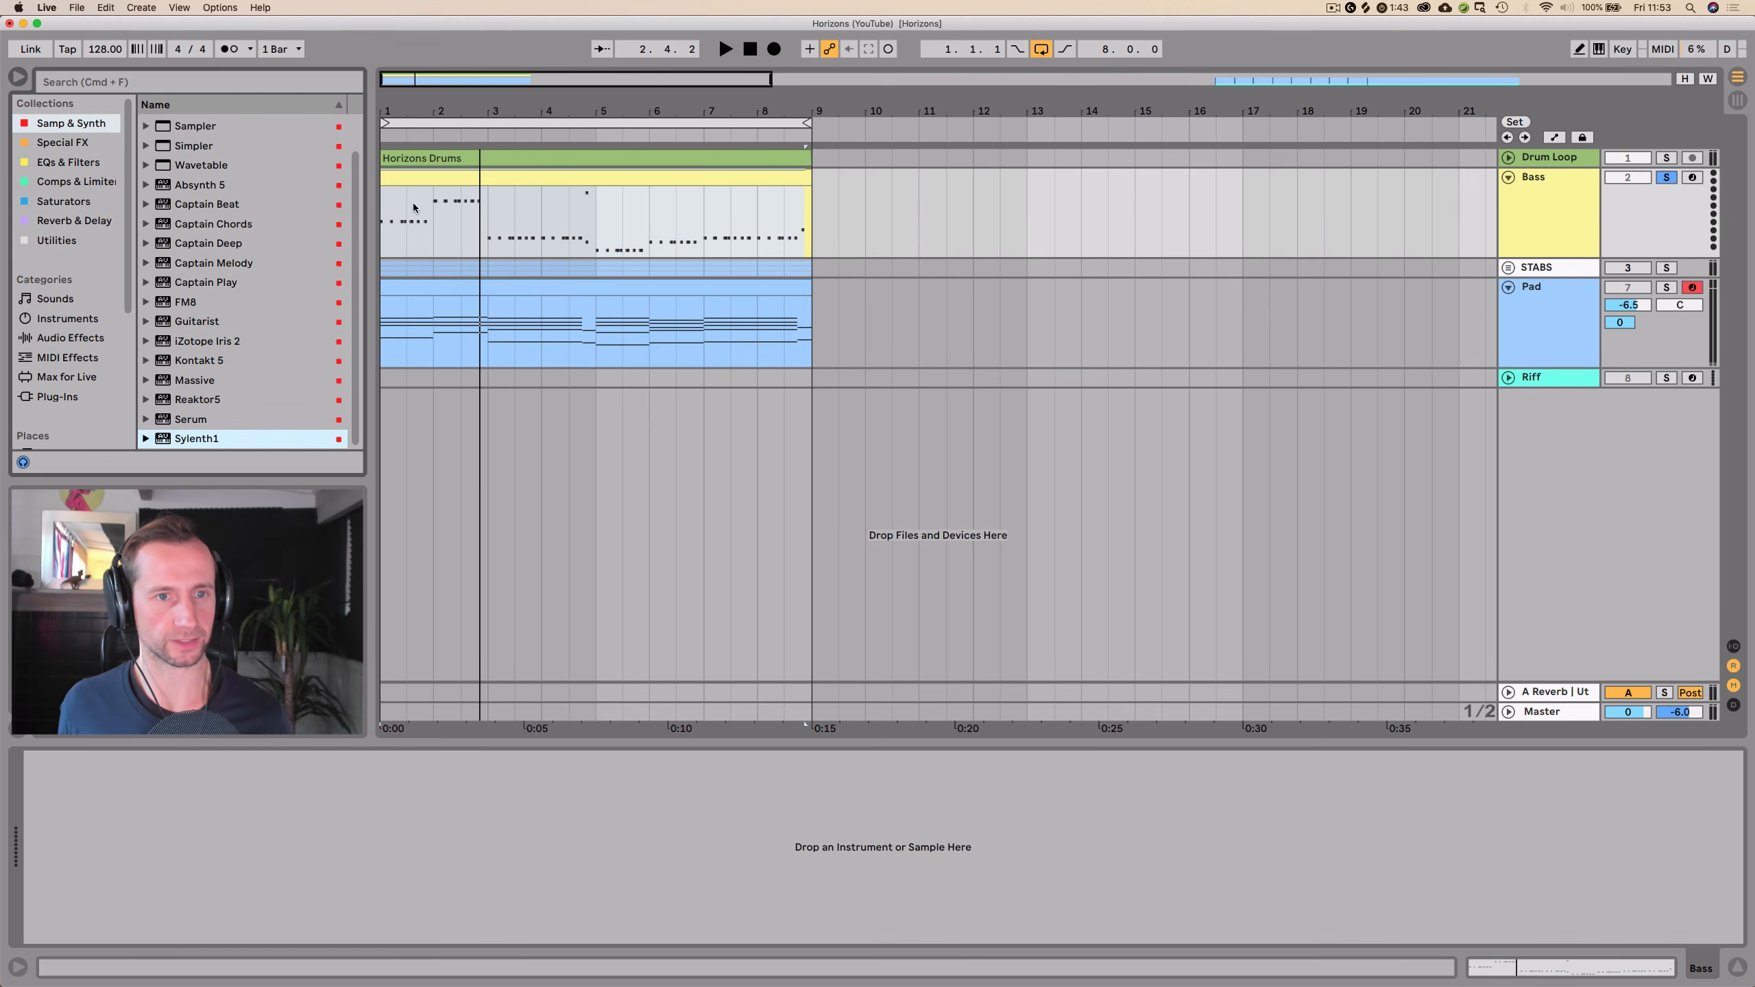
{"action": "left_click_drag", "start_coordinate": [413, 204], "coordinate": [414, 205]}
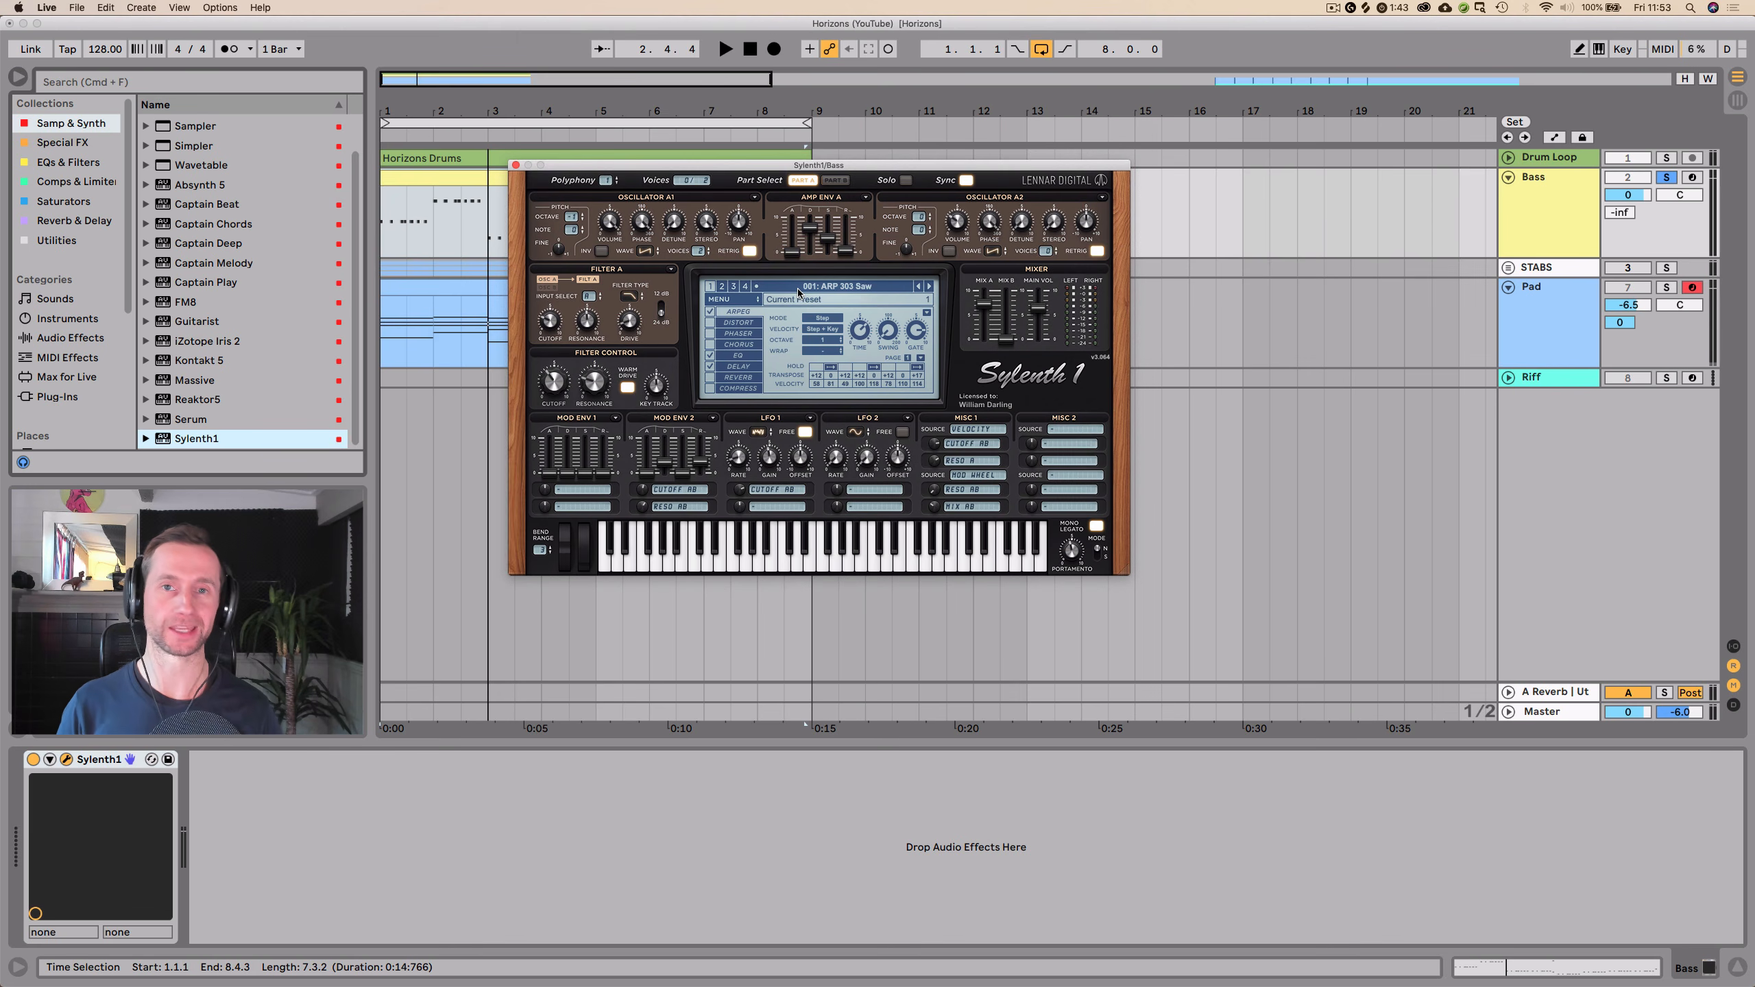
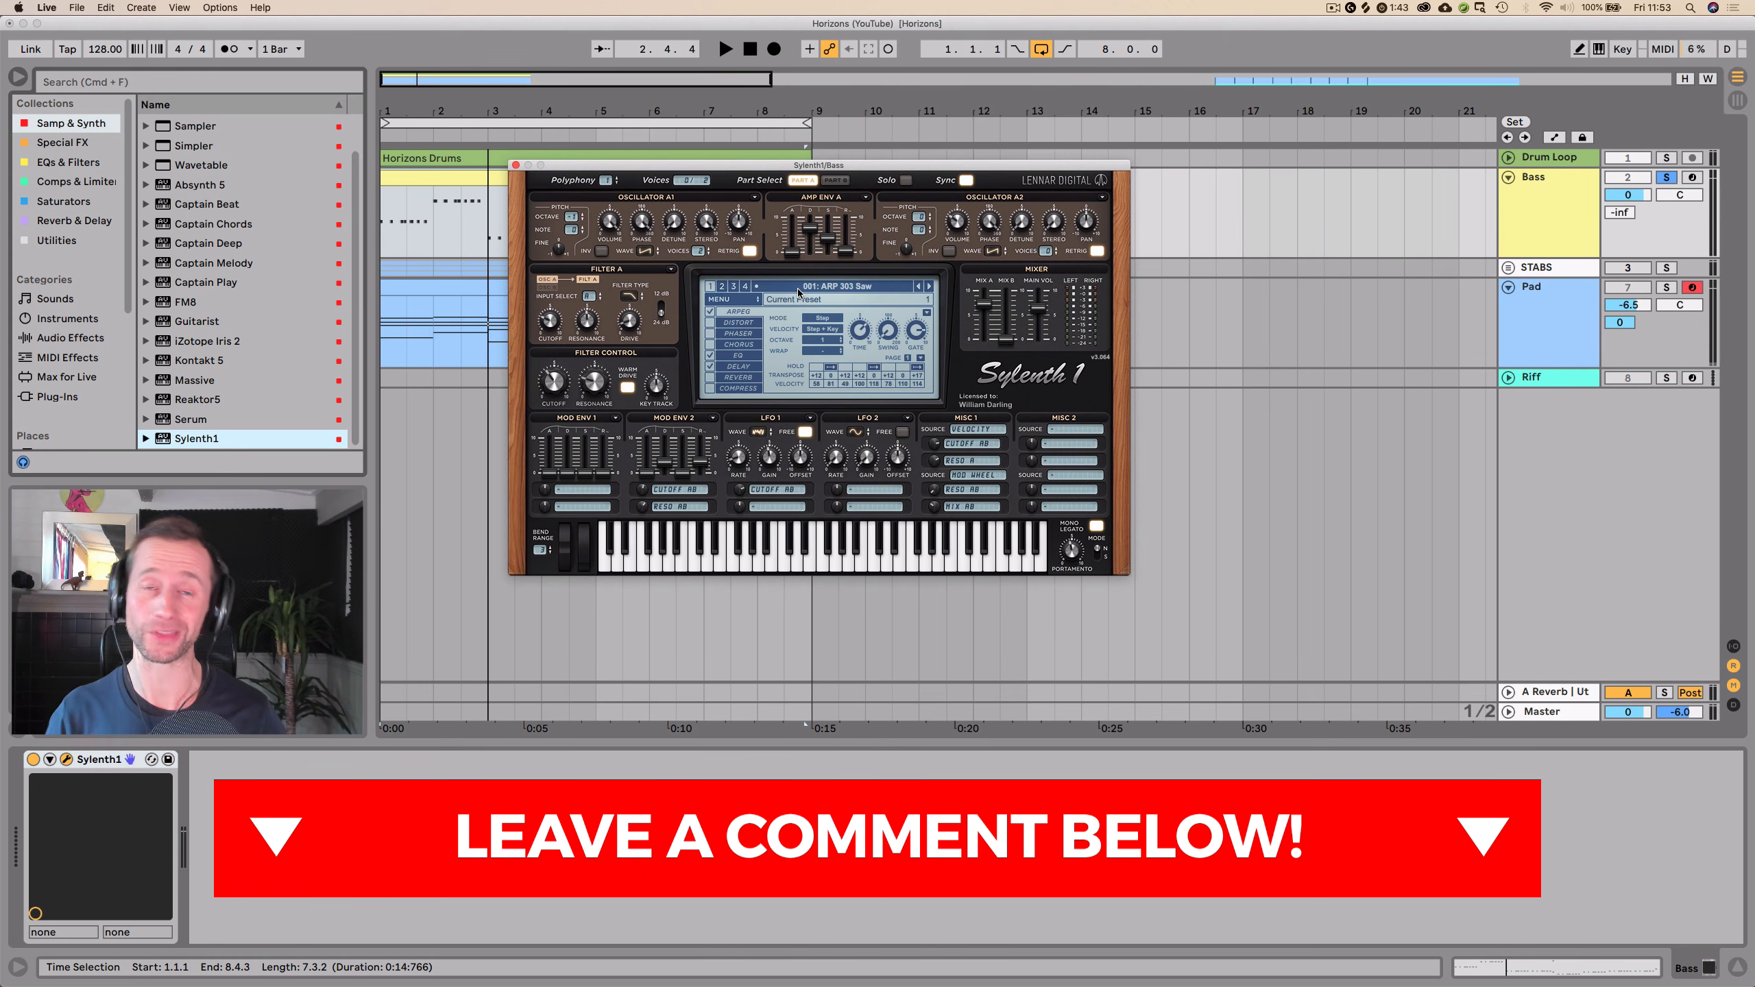
- Load the custom GFL Sylenth1 Essentials Bank in the Sylenth1 on the Bass track
{"action": "left_click", "coordinate": [718, 299]}
{"action": "mouse_move", "coordinate": [788, 314]}
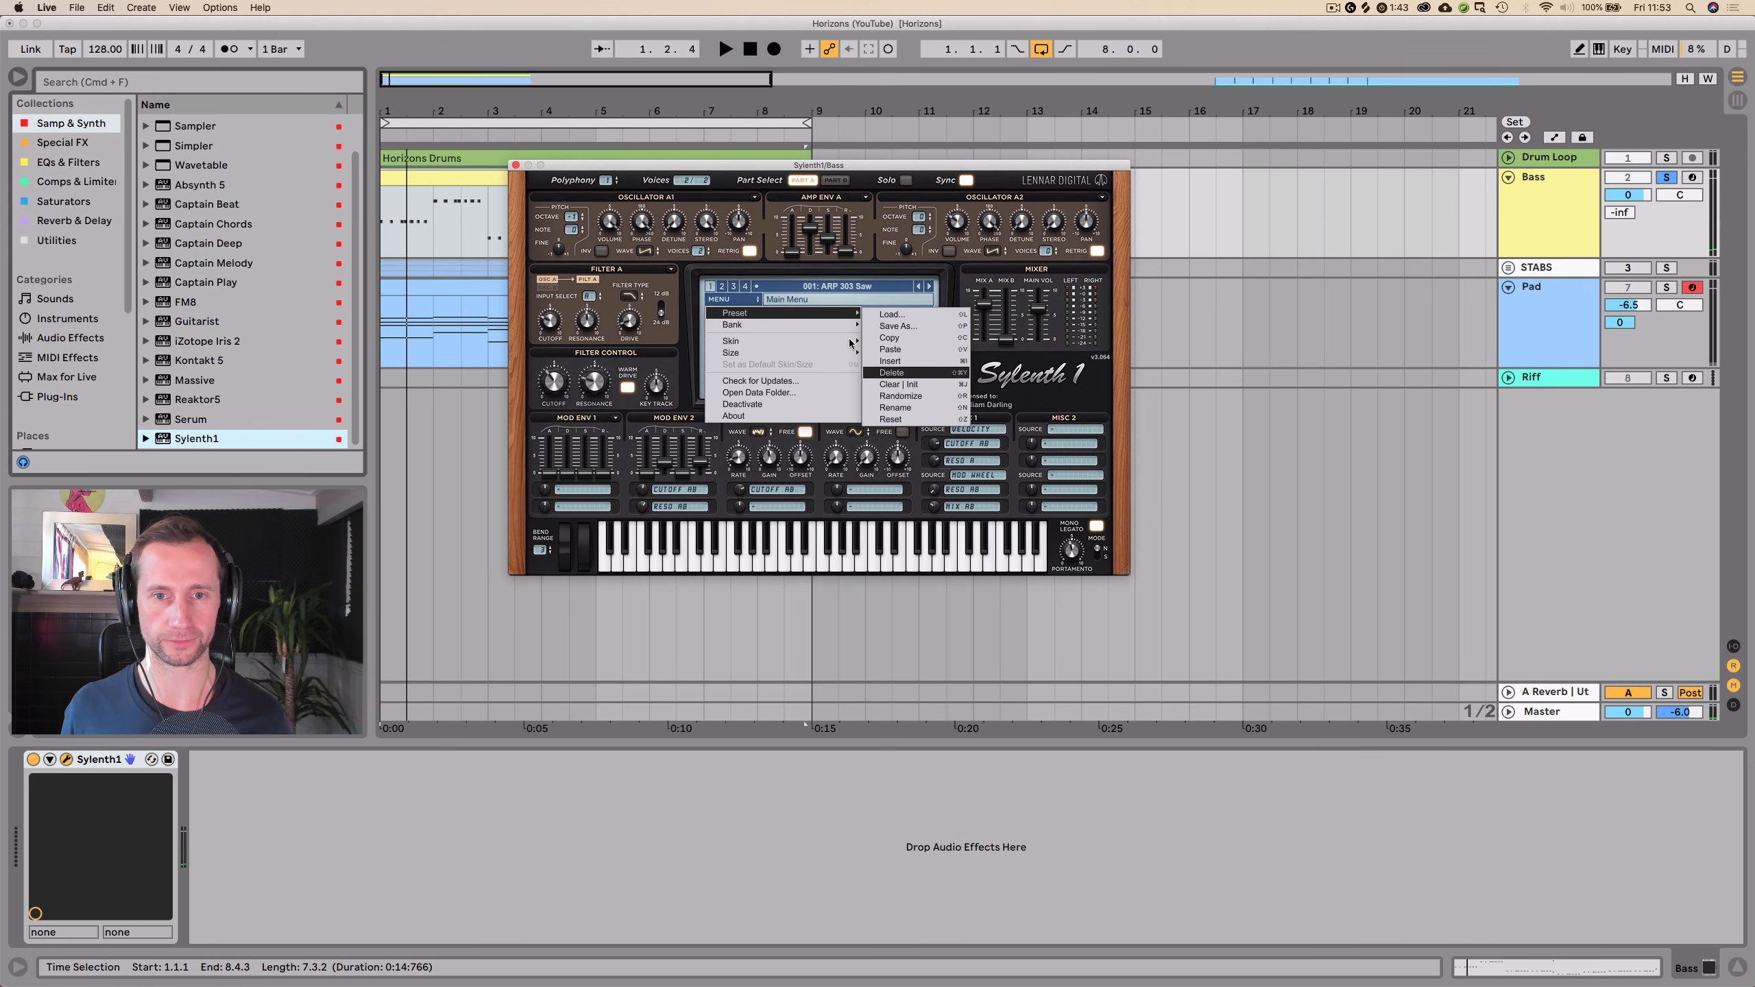
{"action": "mouse_move", "coordinate": [893, 330]}
{"action": "left_click", "coordinate": [1020, 375]}
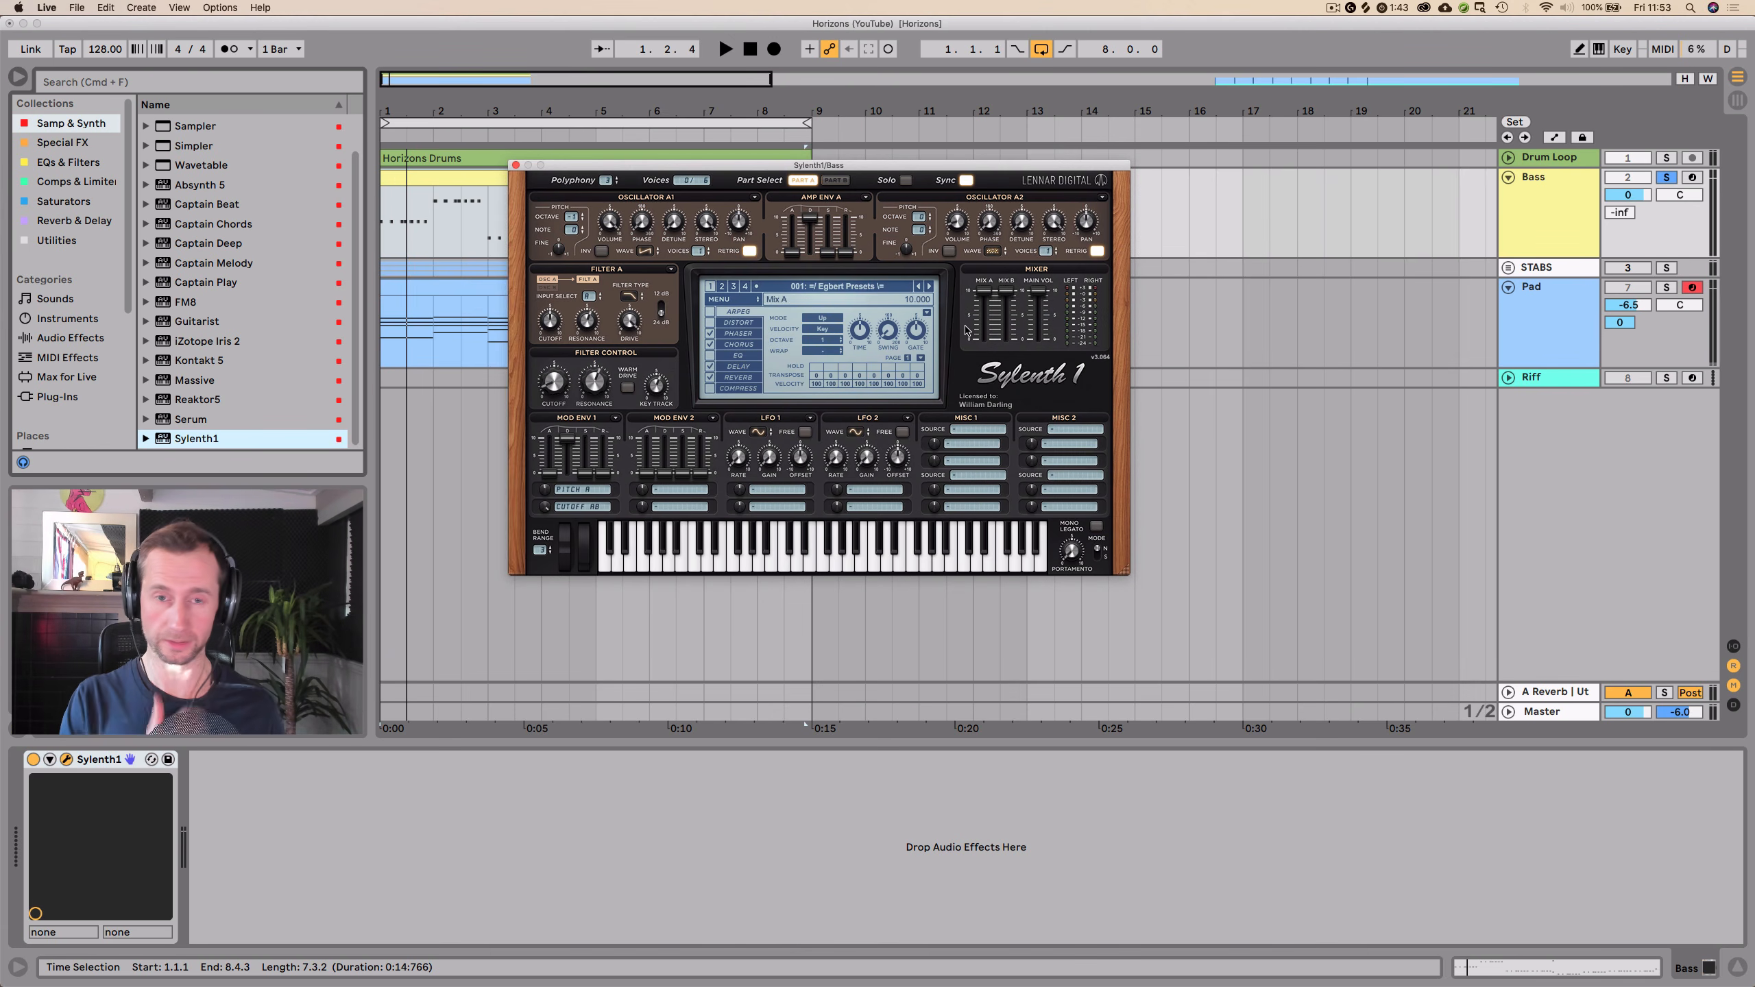
- Switch Sylenth1 to the second sub-bank and load the preset BS And Then Again [ARMIN]
{"action": "left_click", "coordinate": [820, 290]}
{"action": "left_click", "coordinate": [821, 290]}
{"action": "left_click", "coordinate": [722, 288]}
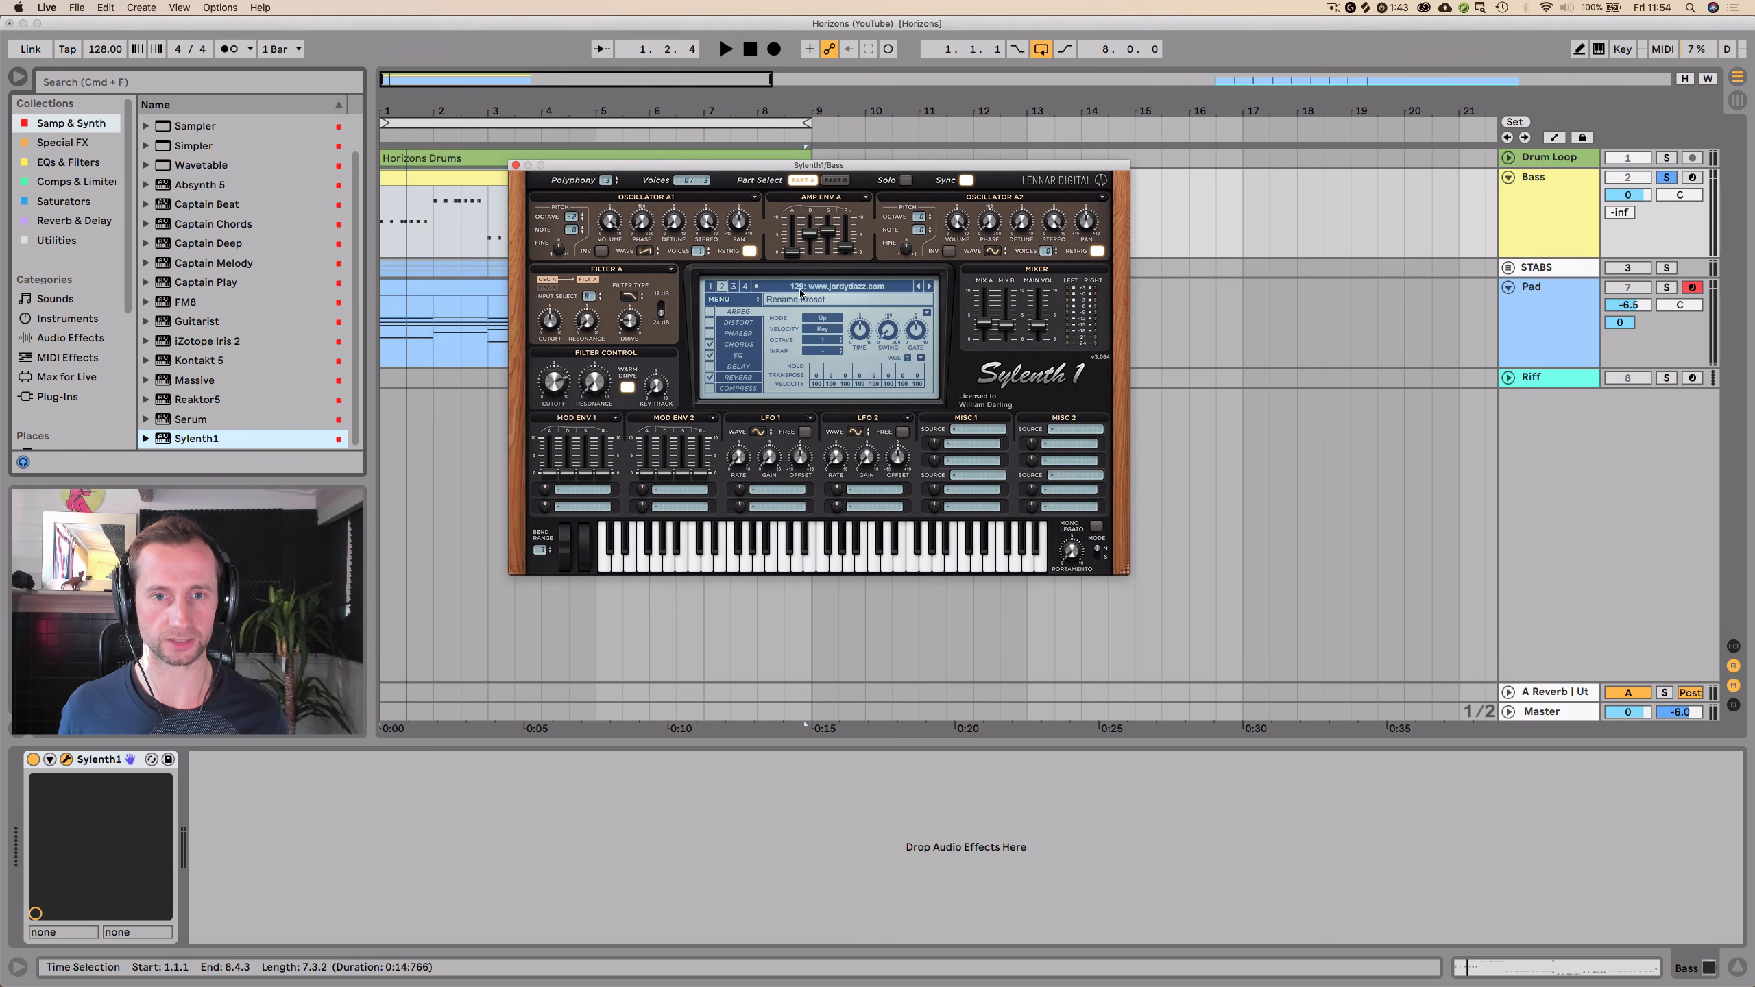
{"action": "left_click", "coordinate": [818, 291]}
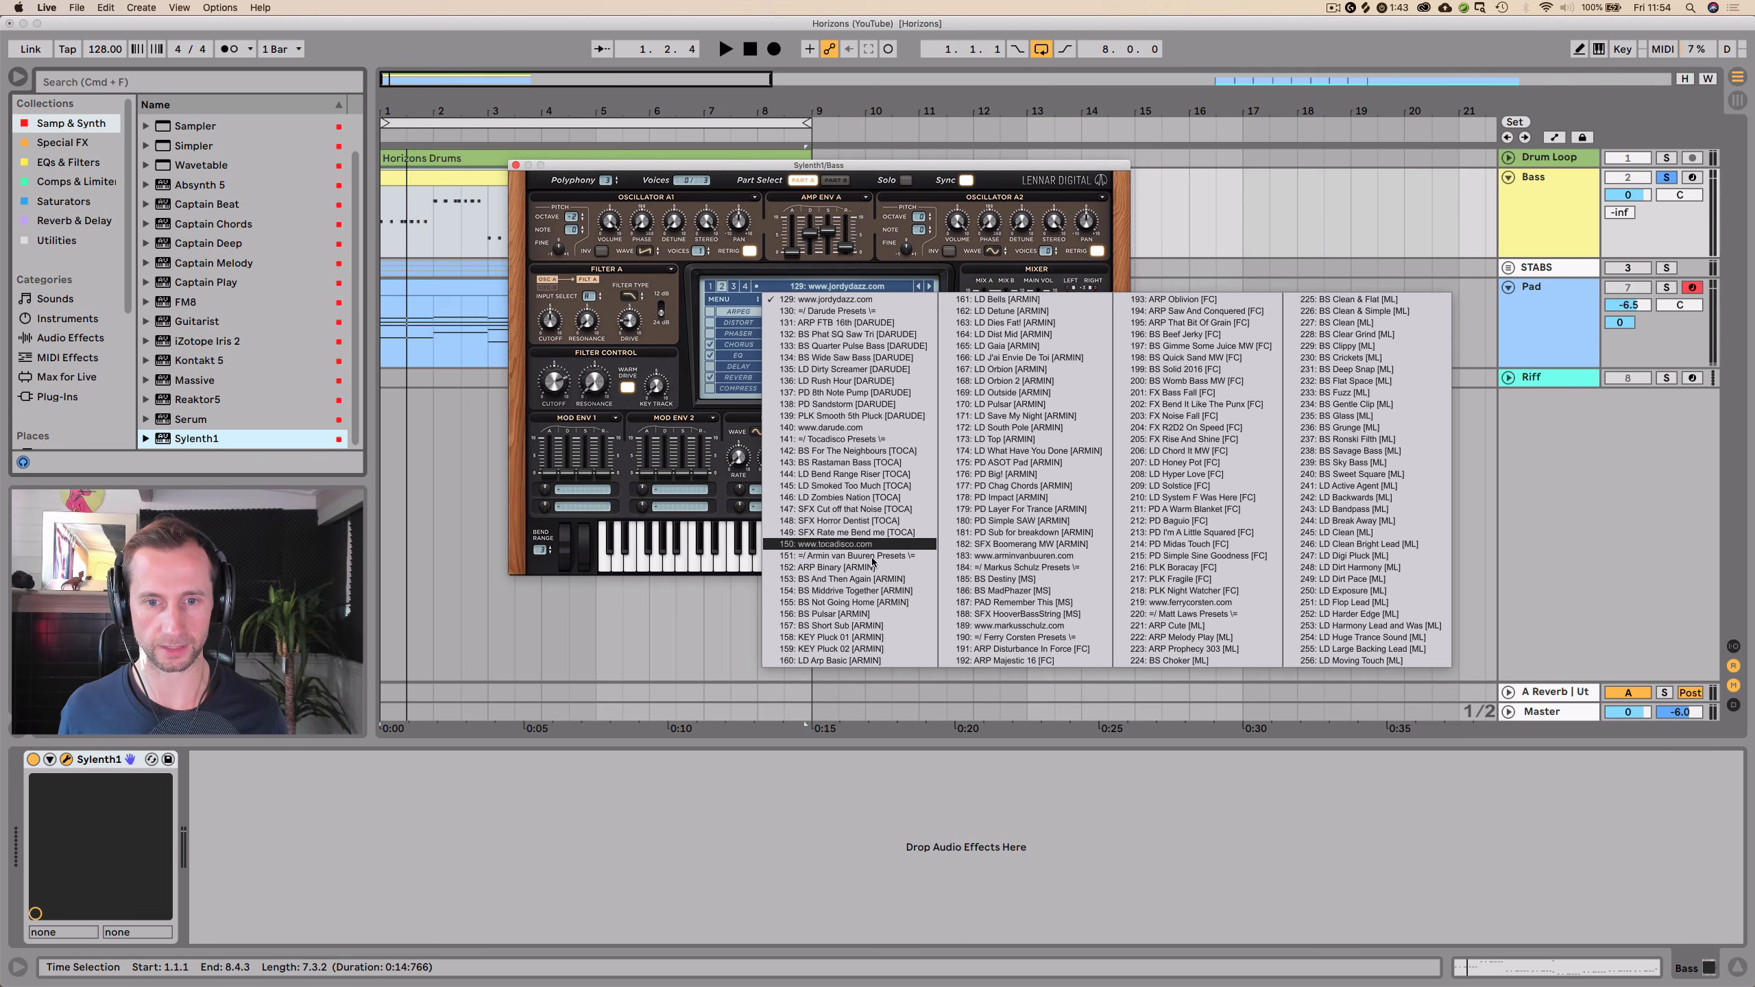
{"action": "left_click", "coordinate": [869, 579]}
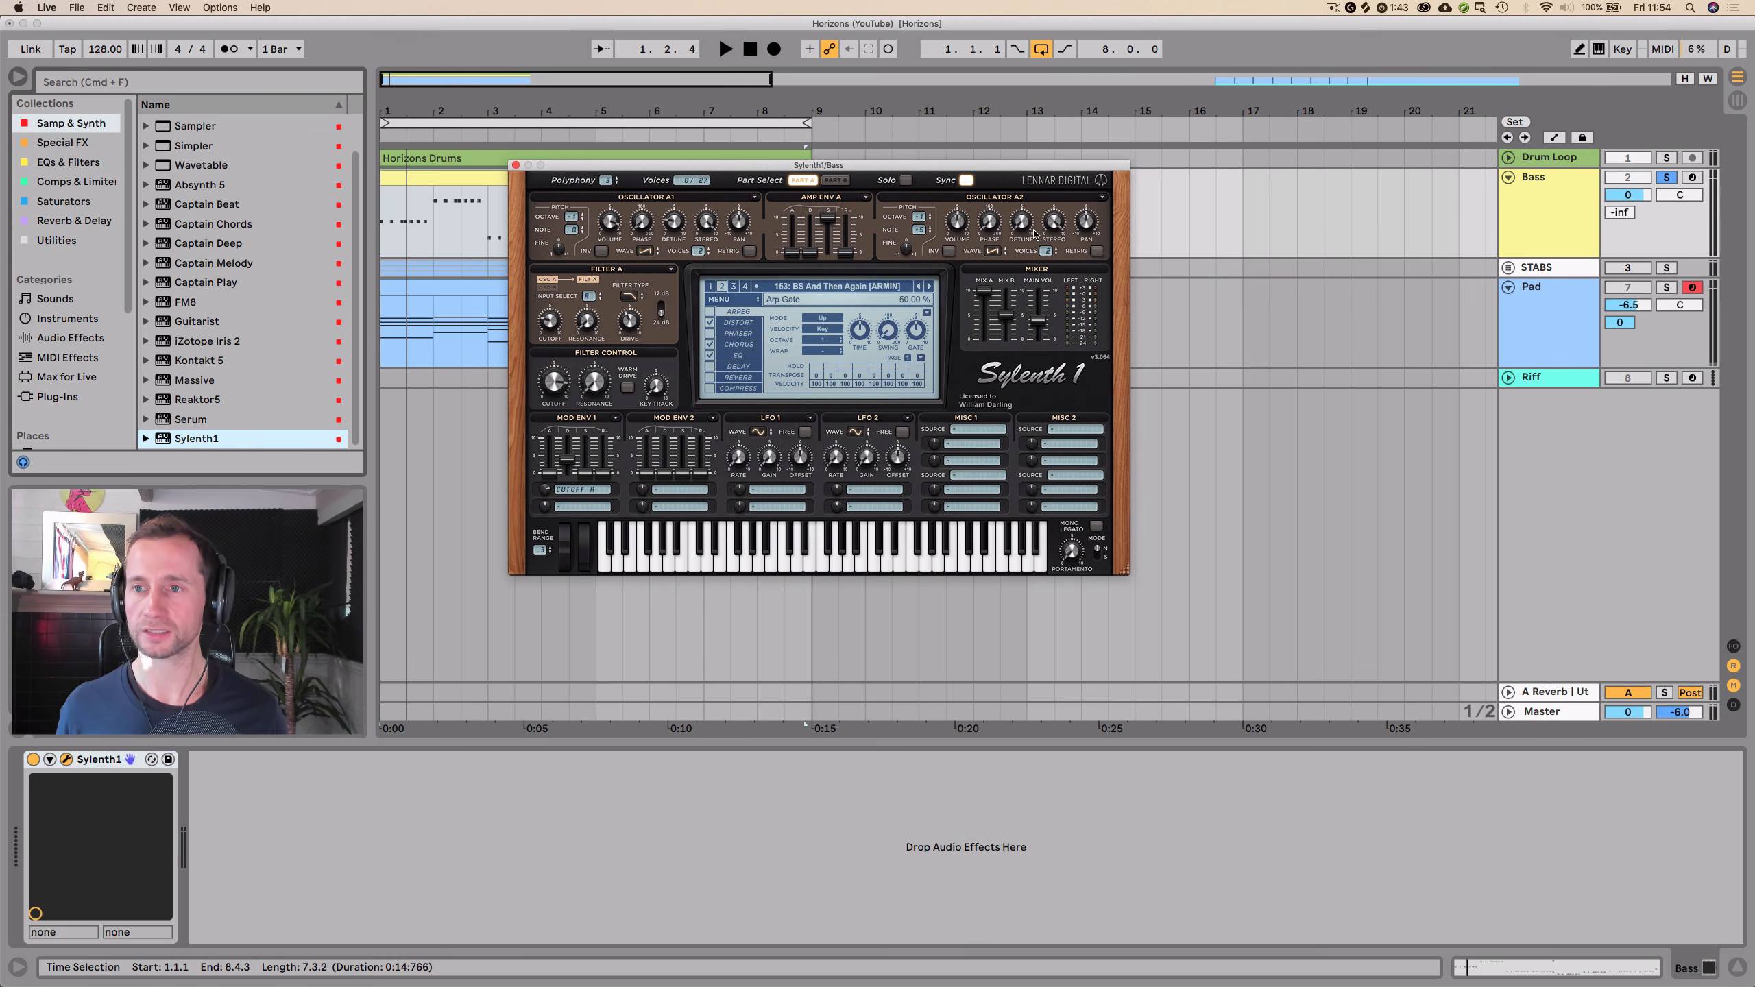
- Audition the neighbouring presets during playback, lower the Bass track volume to -2.5 dB and settle on BS Pulsar [ARMIN]
{"action": "key", "text": "space"}
{"action": "left_click", "coordinate": [931, 286]}
{"action": "left_click_drag", "start_coordinate": [1628, 195], "coordinate": [1627, 215]}
{"action": "left_click", "coordinate": [931, 286]}
{"action": "left_click", "coordinate": [930, 286]}
{"action": "left_click", "coordinate": [930, 287]}
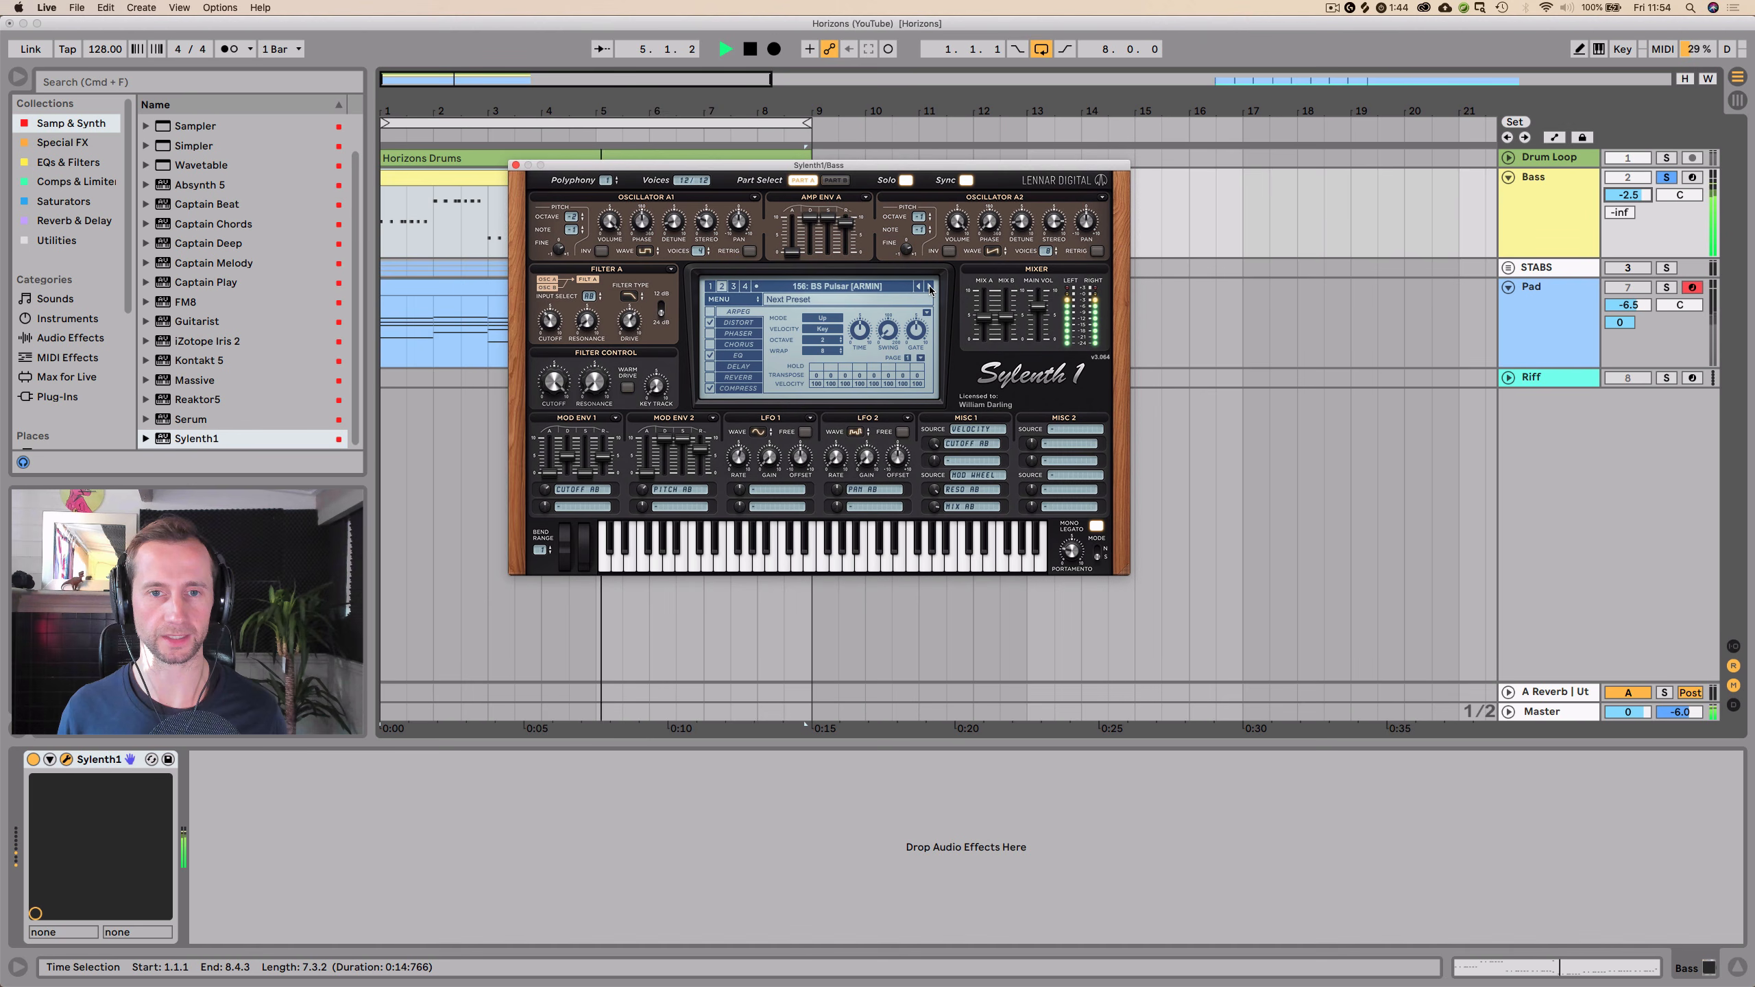
{"action": "left_click", "coordinate": [930, 287]}
{"action": "left_click", "coordinate": [930, 287]}
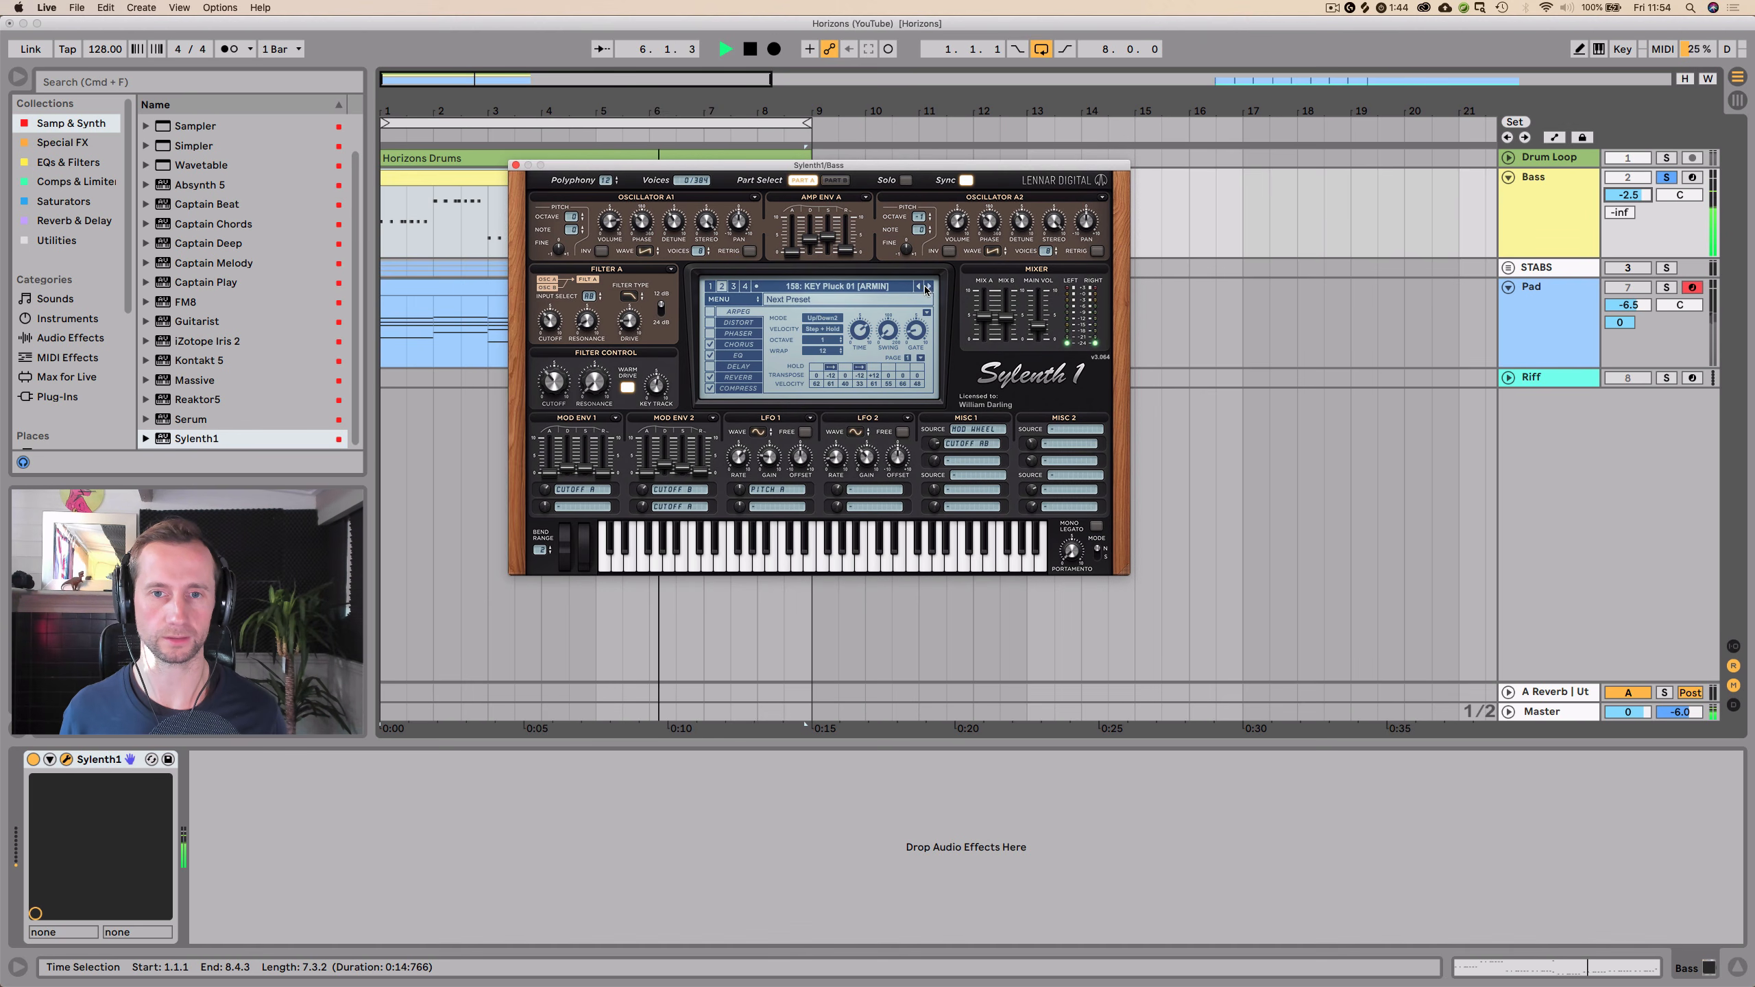
{"action": "left_click", "coordinate": [919, 286]}
{"action": "left_click", "coordinate": [920, 286]}
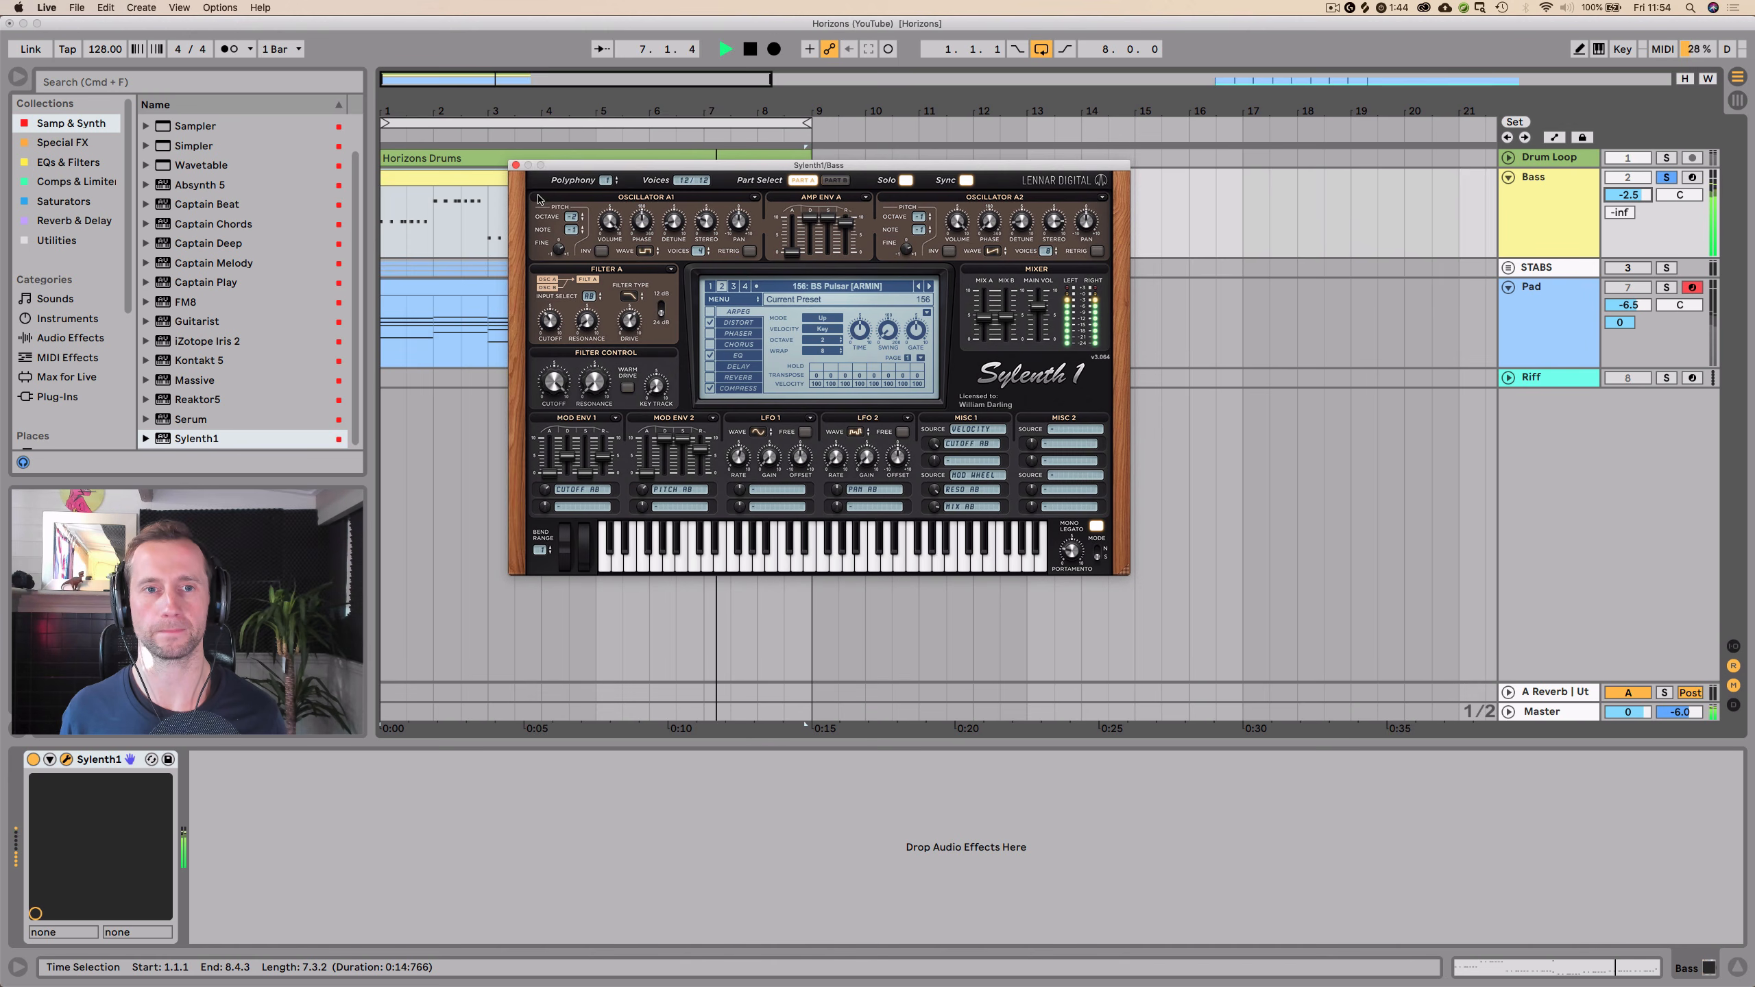
- Close the Sylenth1 window and rename the Bass track as Stab High
{"action": "left_click", "coordinate": [514, 166]}
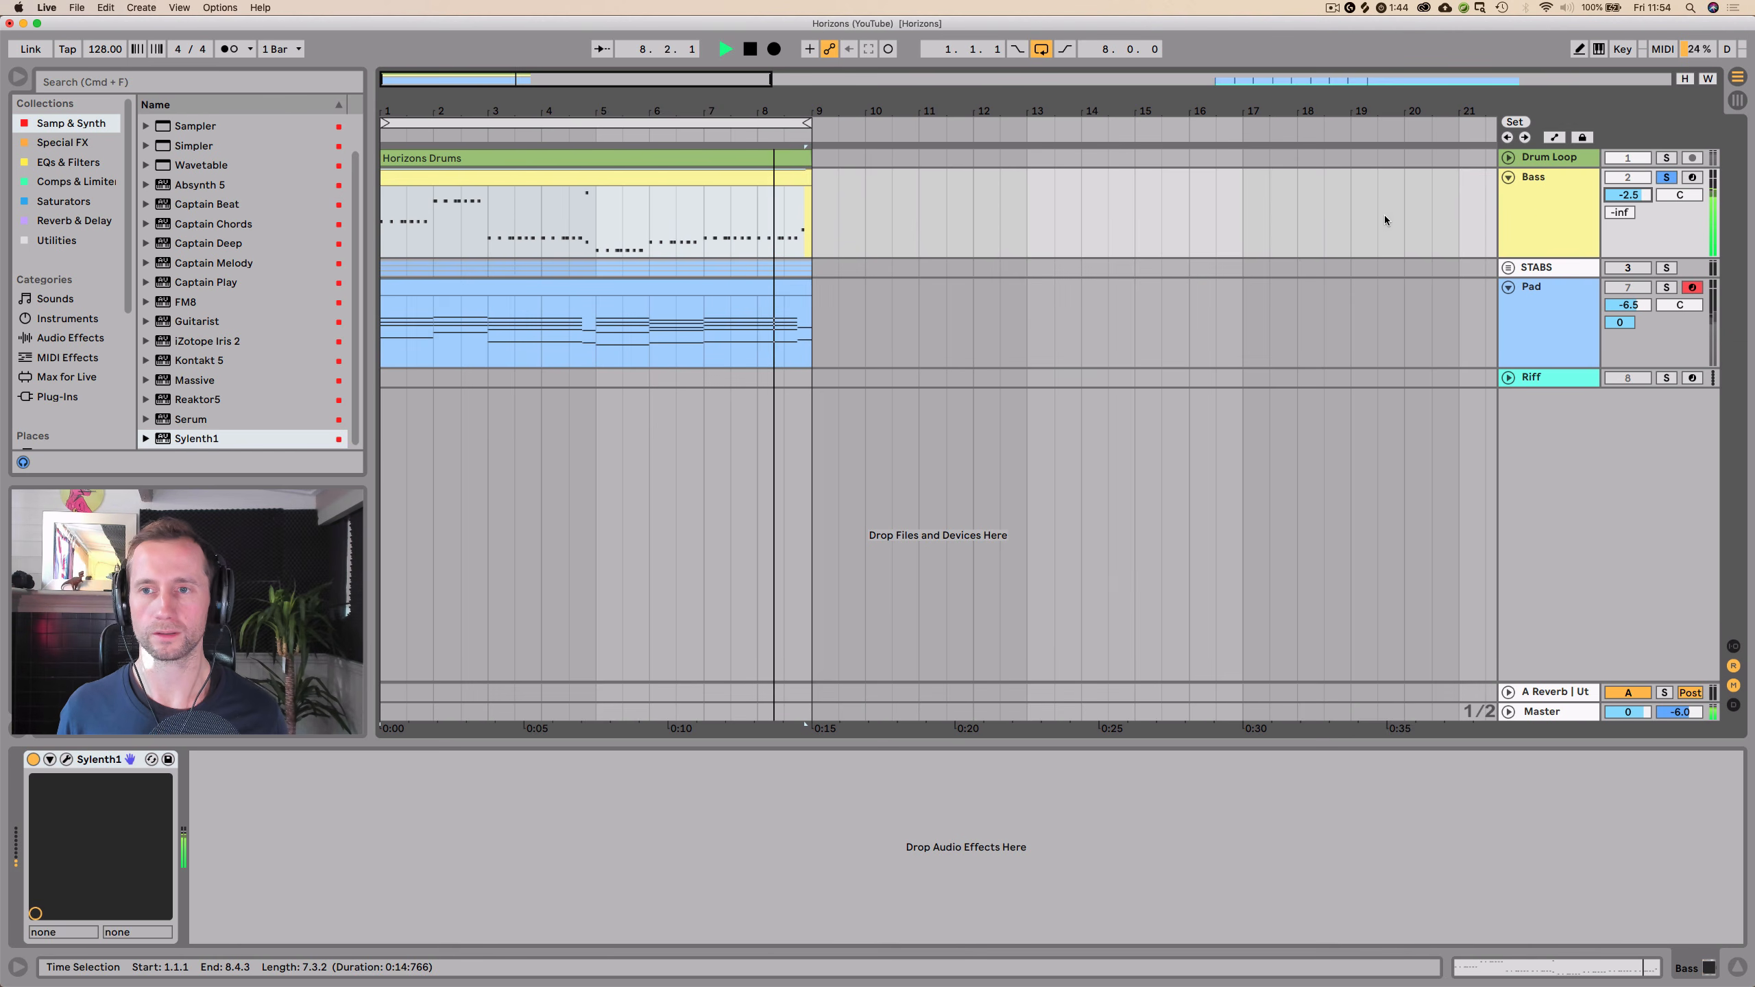
{"action": "key", "text": "space"}
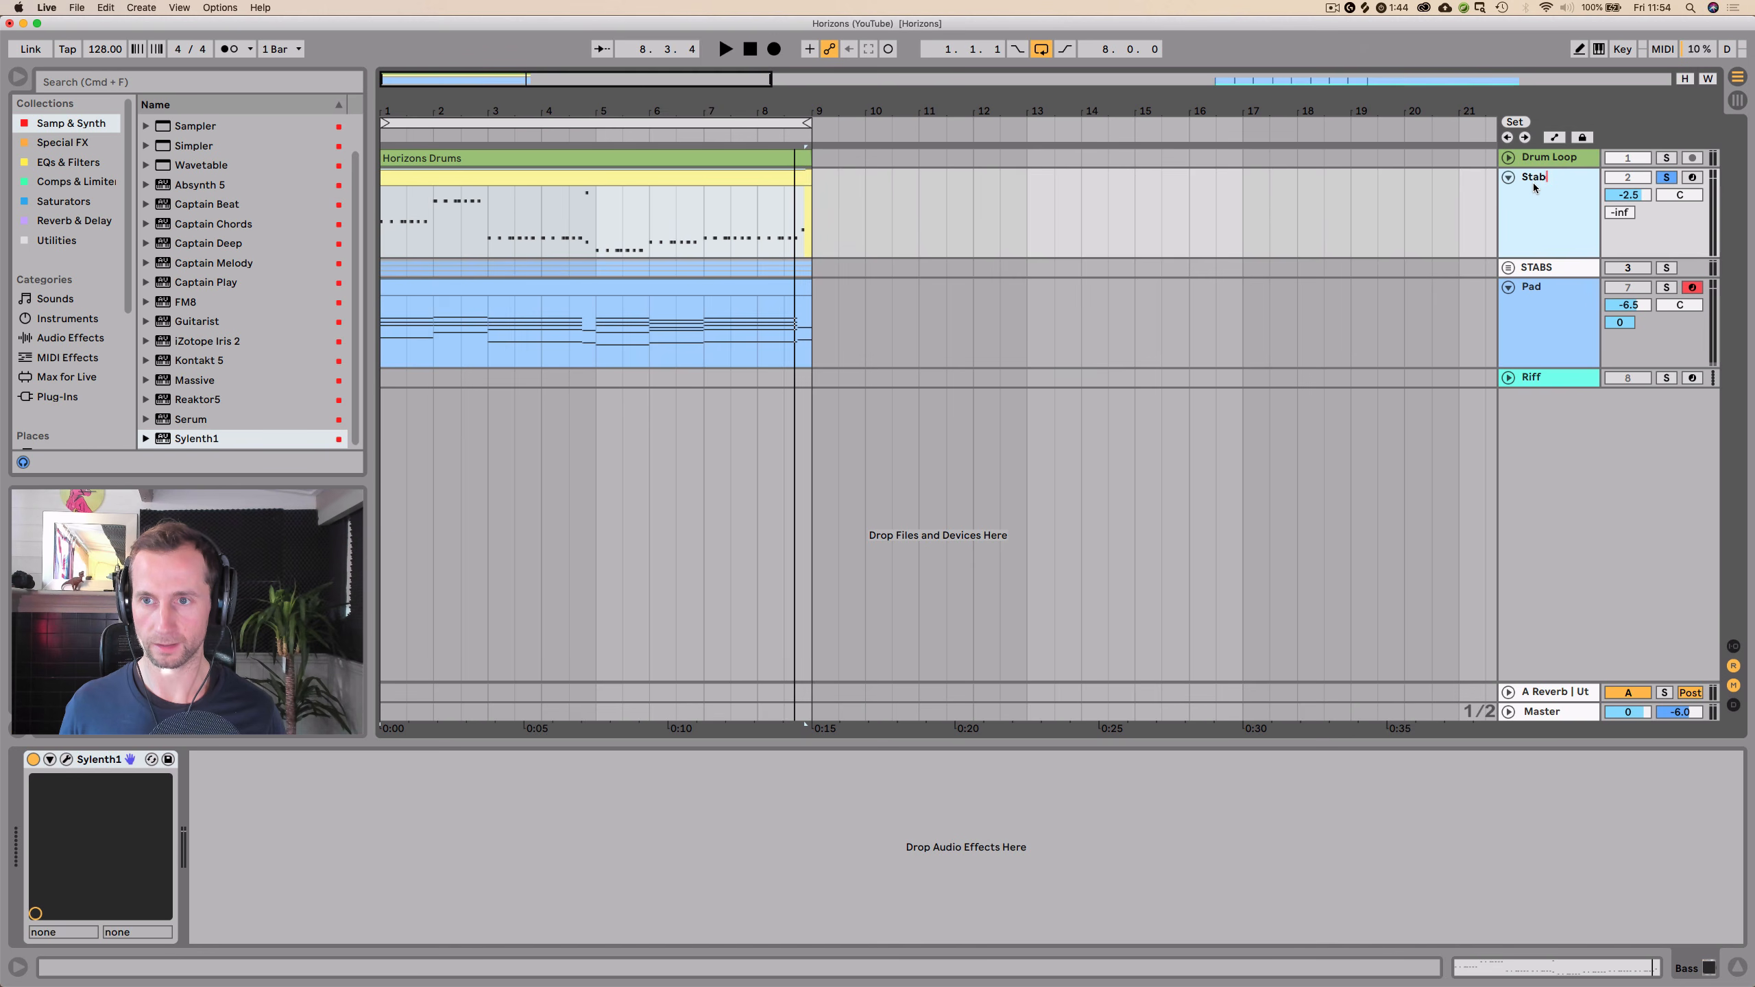
{"action": "type", "text": "igh"}
{"action": "key", "text": "Return"}
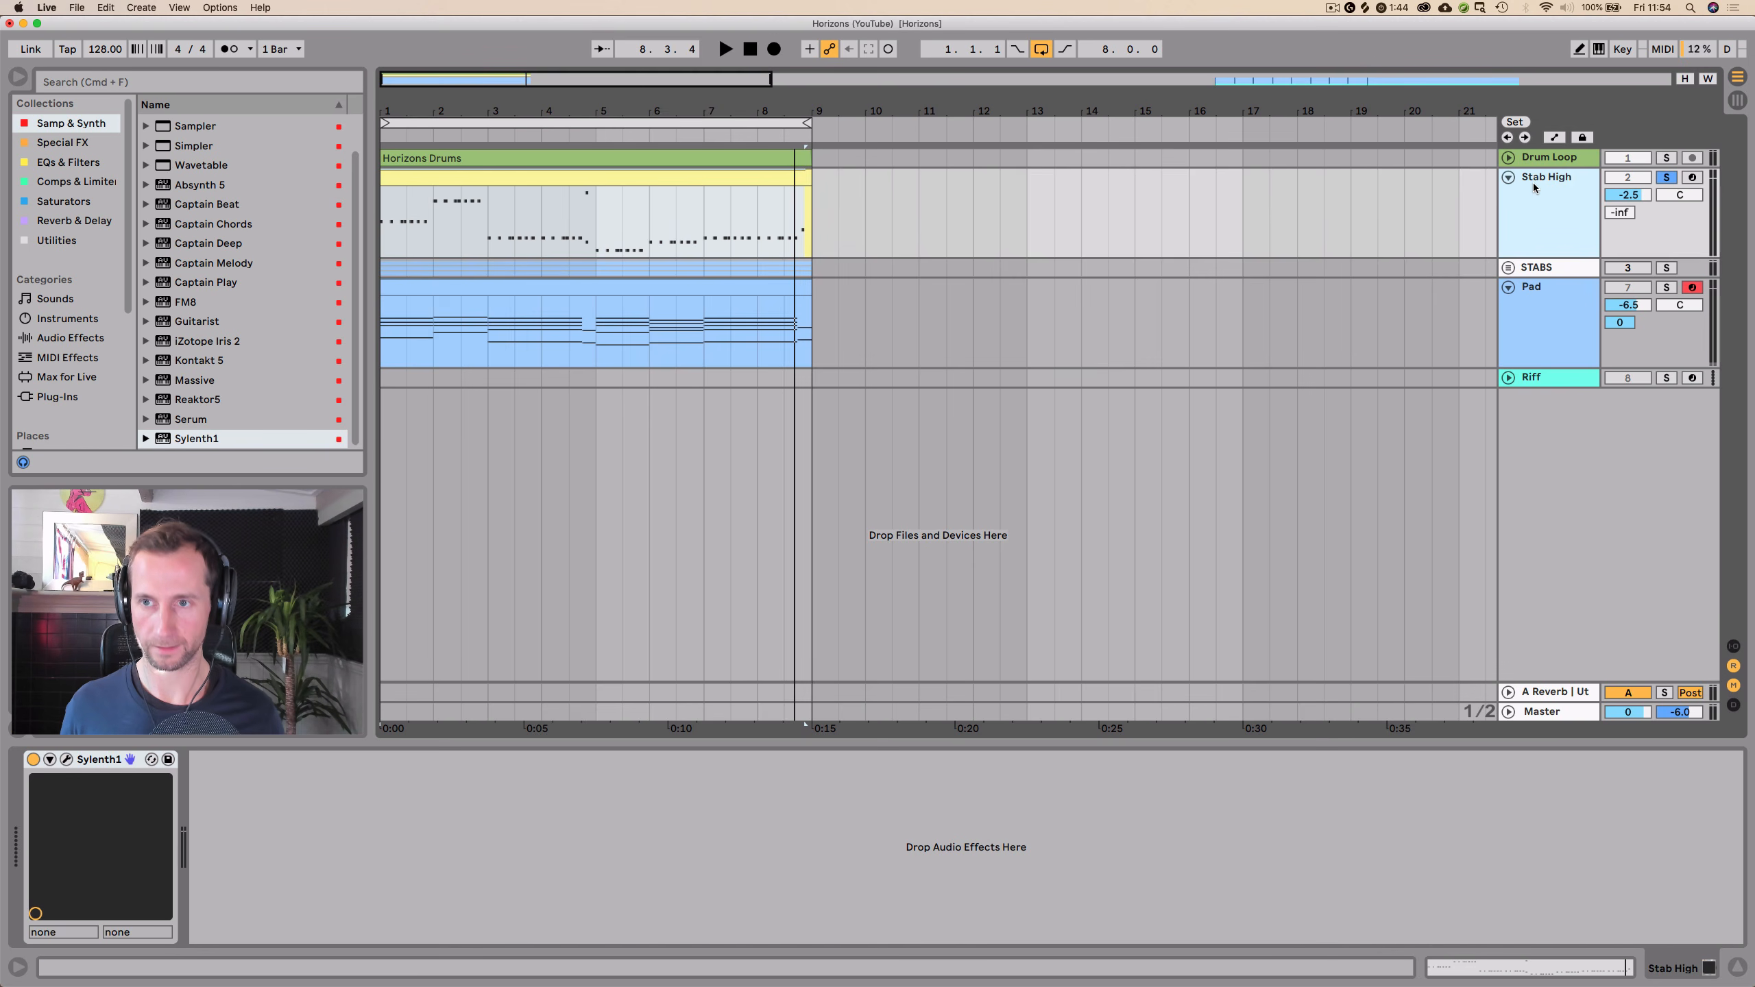
- Add EQ Eight after Sylenth1 on Stab High, cutting the low end and dipping band 3 by 2.36 dB at 375 Hz
{"action": "left_click", "coordinate": [47, 169]}
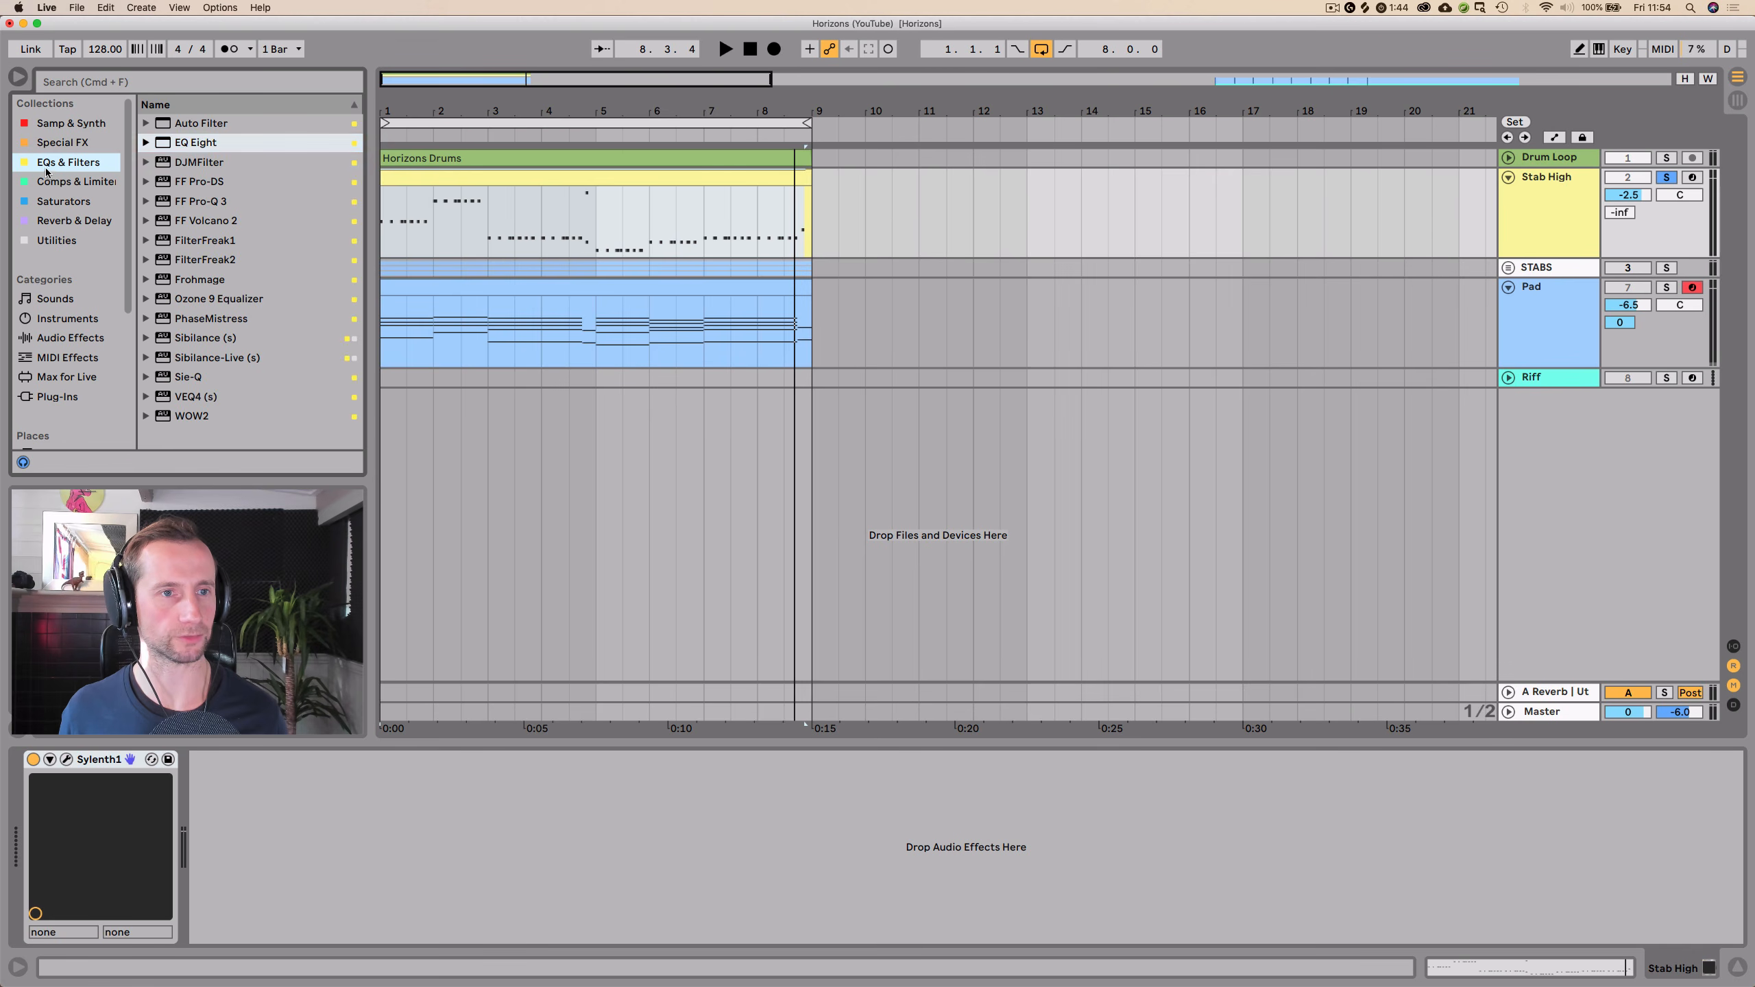
{"action": "left_click_drag", "start_coordinate": [199, 151], "coordinate": [279, 940]}
{"action": "left_click_drag", "start_coordinate": [276, 878], "coordinate": [276, 878]}
{"action": "key", "text": "space"}
{"action": "left_click_drag", "start_coordinate": [458, 853], "coordinate": [424, 846]}
{"action": "key", "text": "space"}
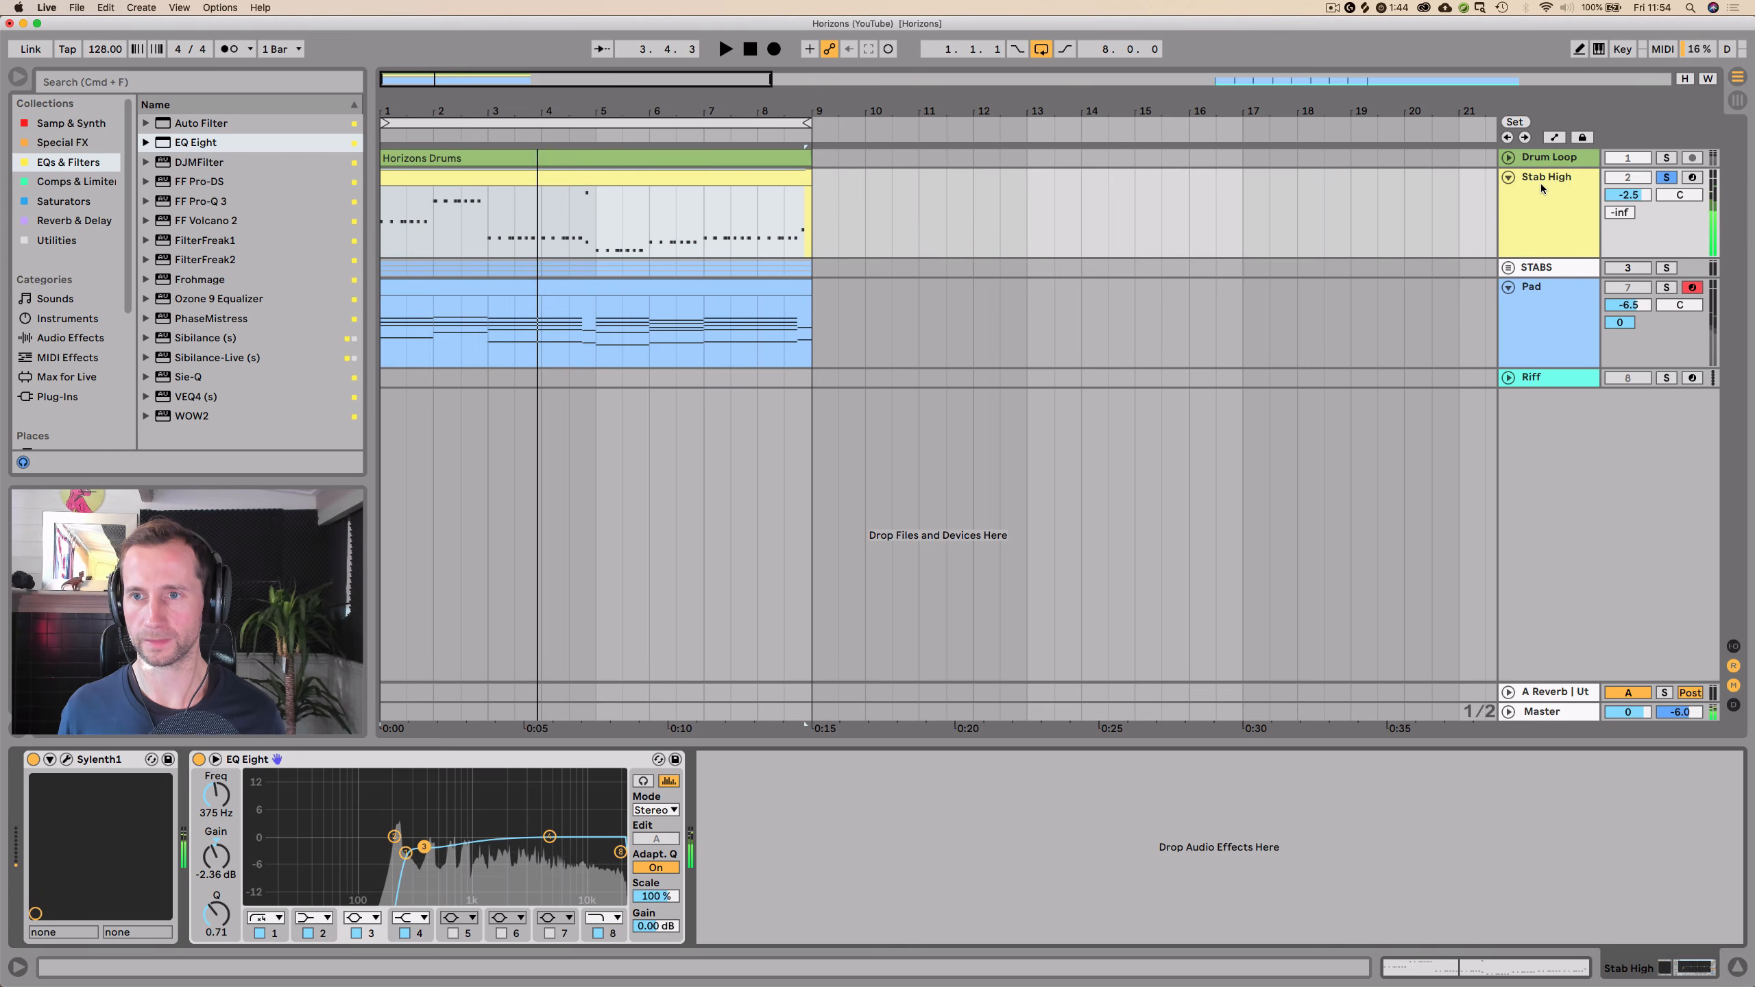
- Move the Stab High track into the STABS group and add a new MIDI track named Bass
{"action": "left_click", "coordinate": [1541, 184]}
{"action": "left_click", "coordinate": [1508, 267]}
{"action": "left_click_drag", "start_coordinate": [1549, 179], "coordinate": [1618, 508]}
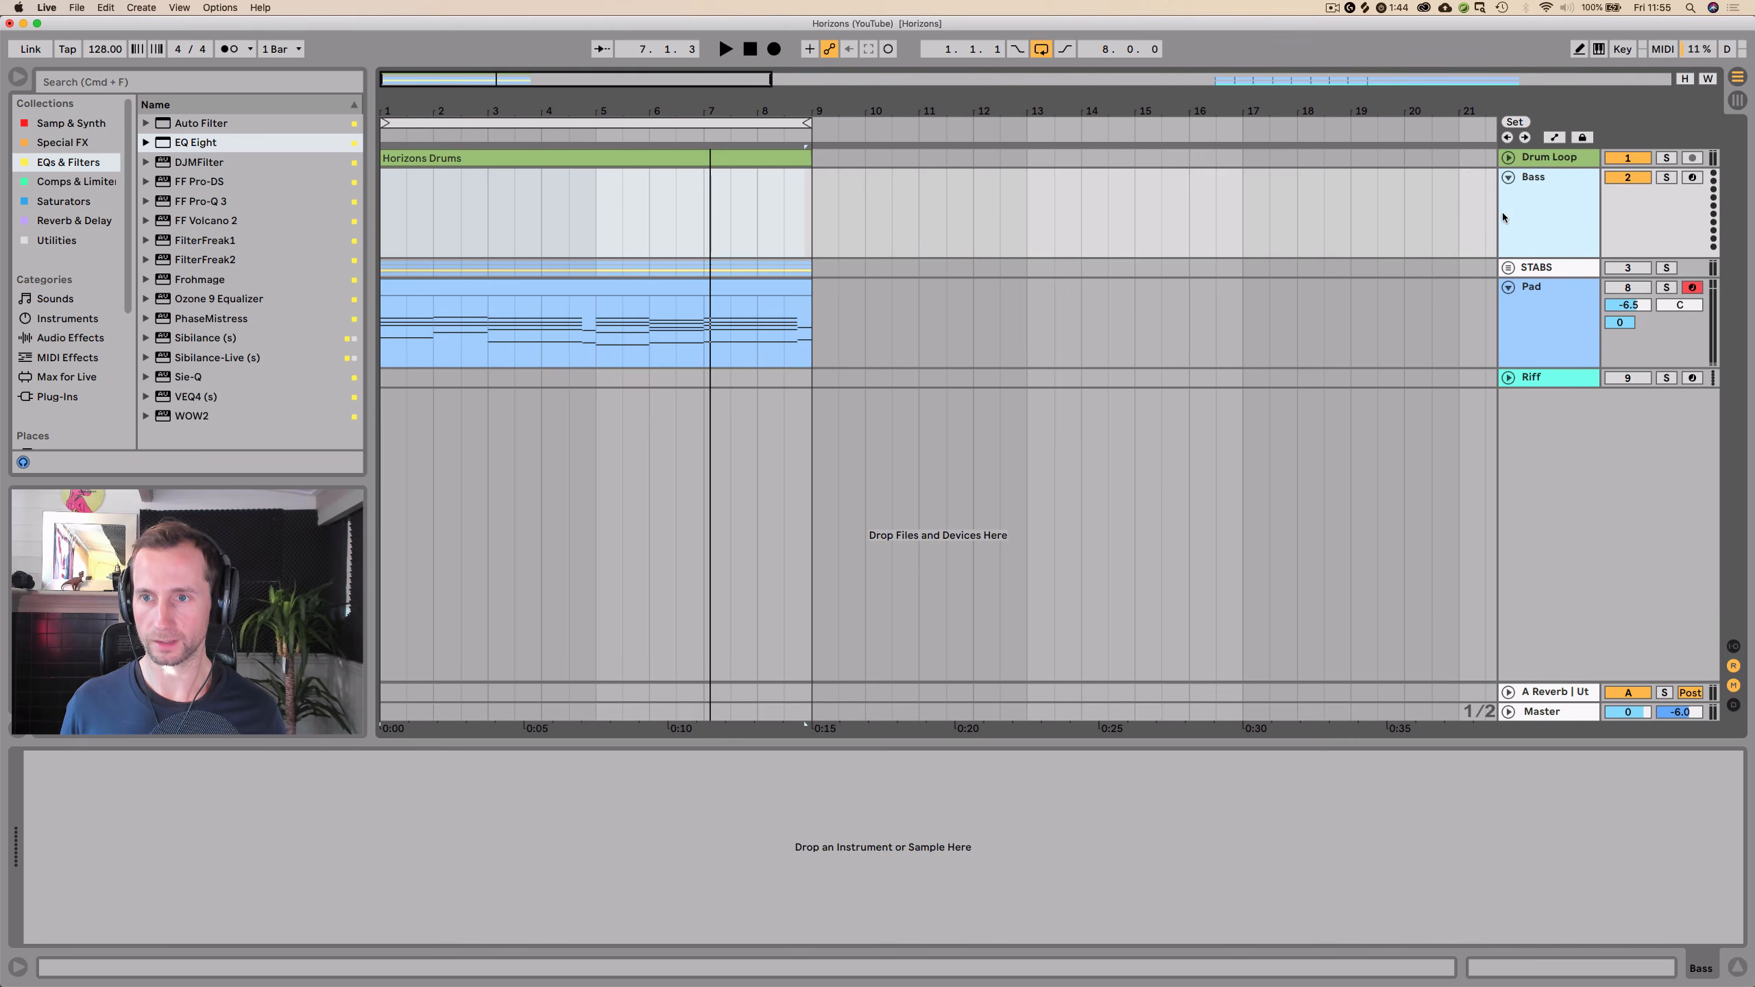
- Copy the Stab High clip from the STABS group onto the empty Bass track, starting at bar 1
{"action": "left_click", "coordinate": [1509, 267]}
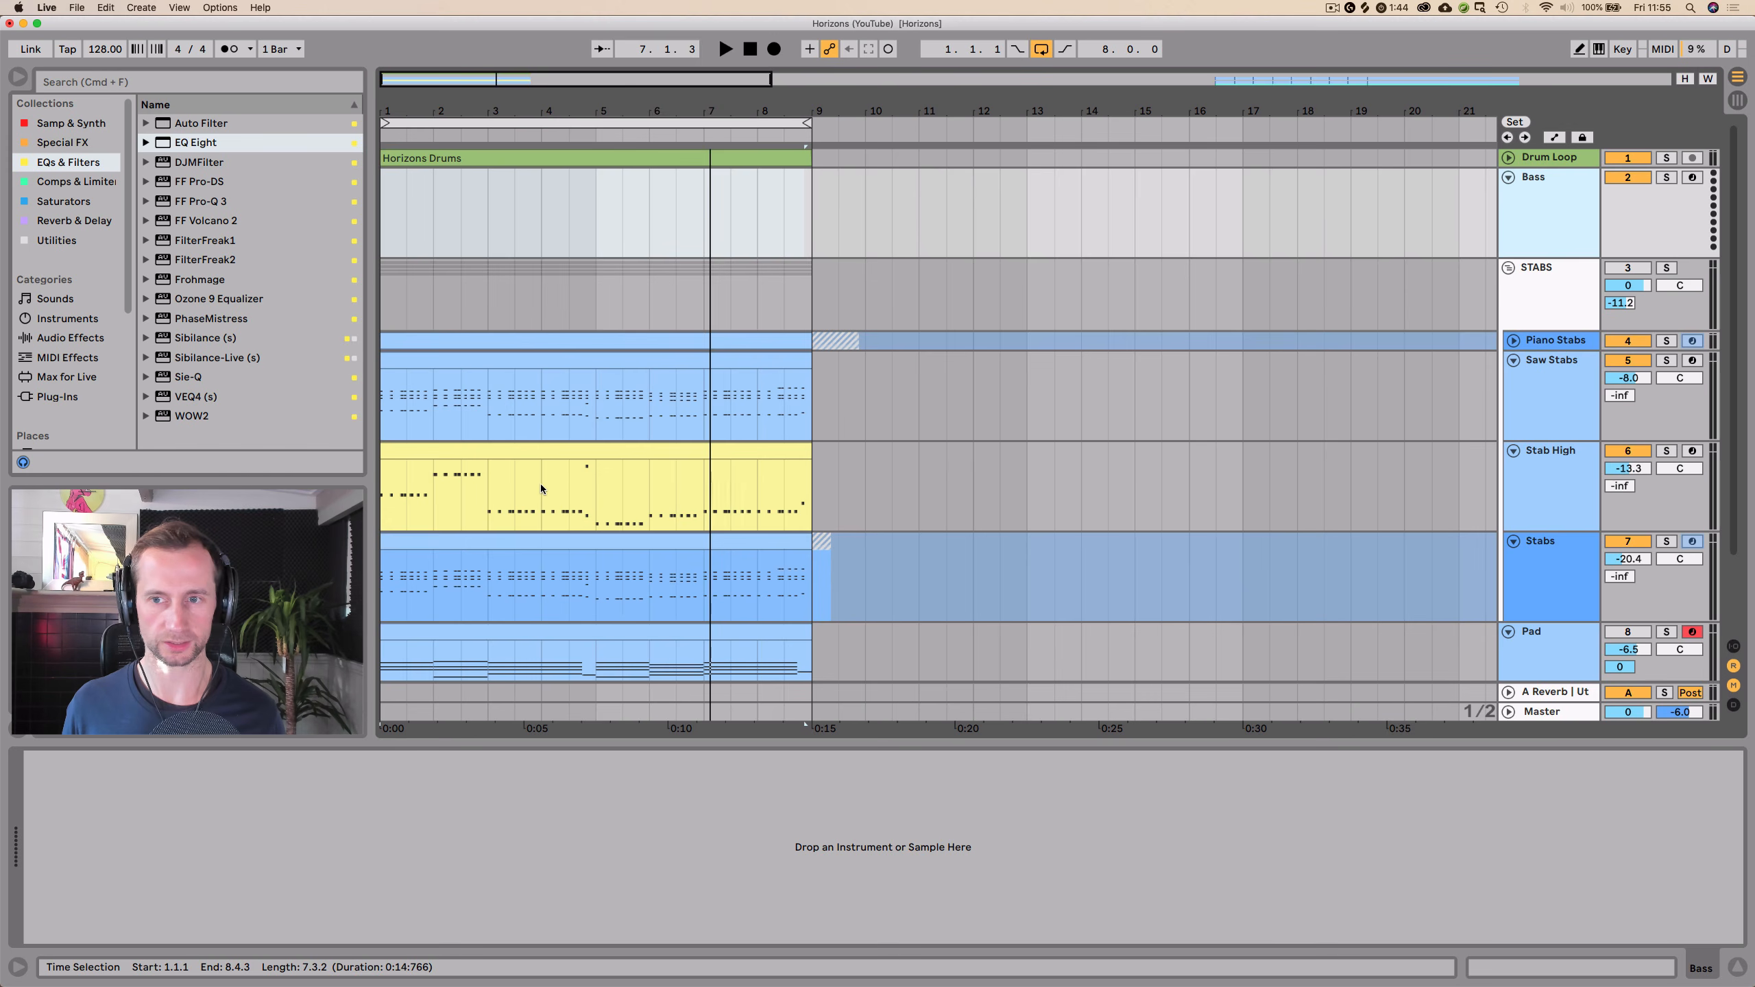
{"action": "left_click", "coordinate": [537, 450]}
{"action": "left_click_drag", "start_coordinate": [536, 450], "coordinate": [502, 235]}
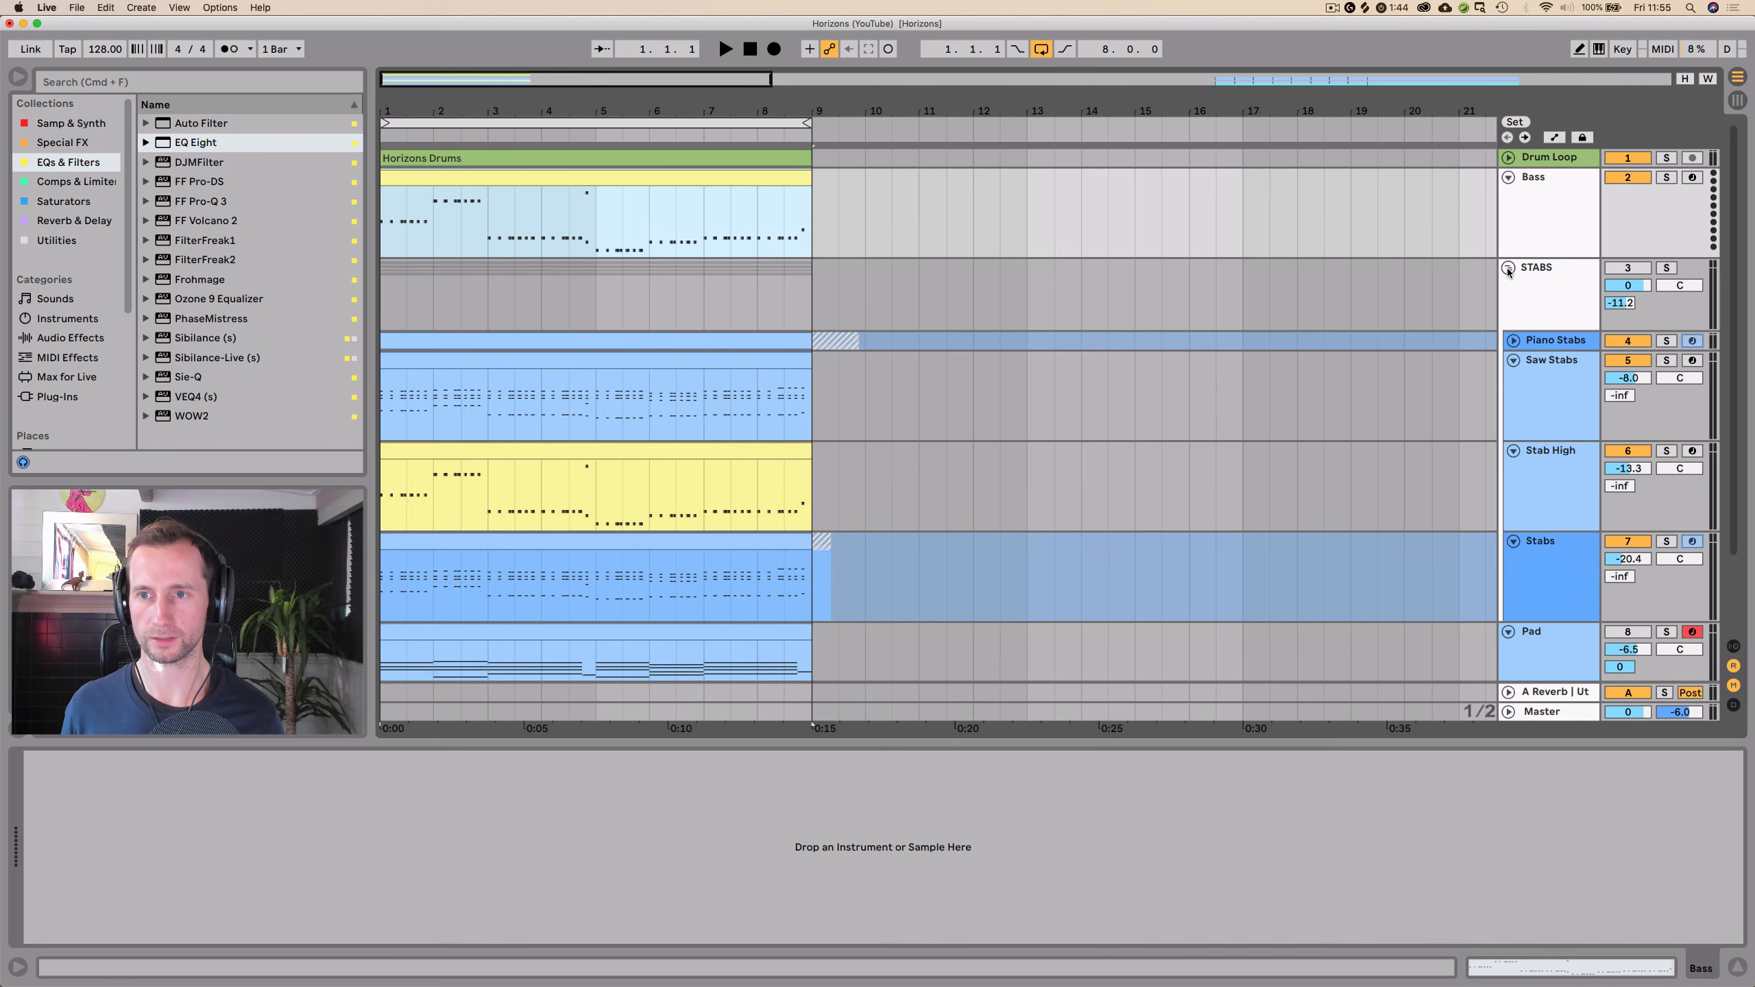
{"action": "left_click", "coordinate": [1507, 268]}
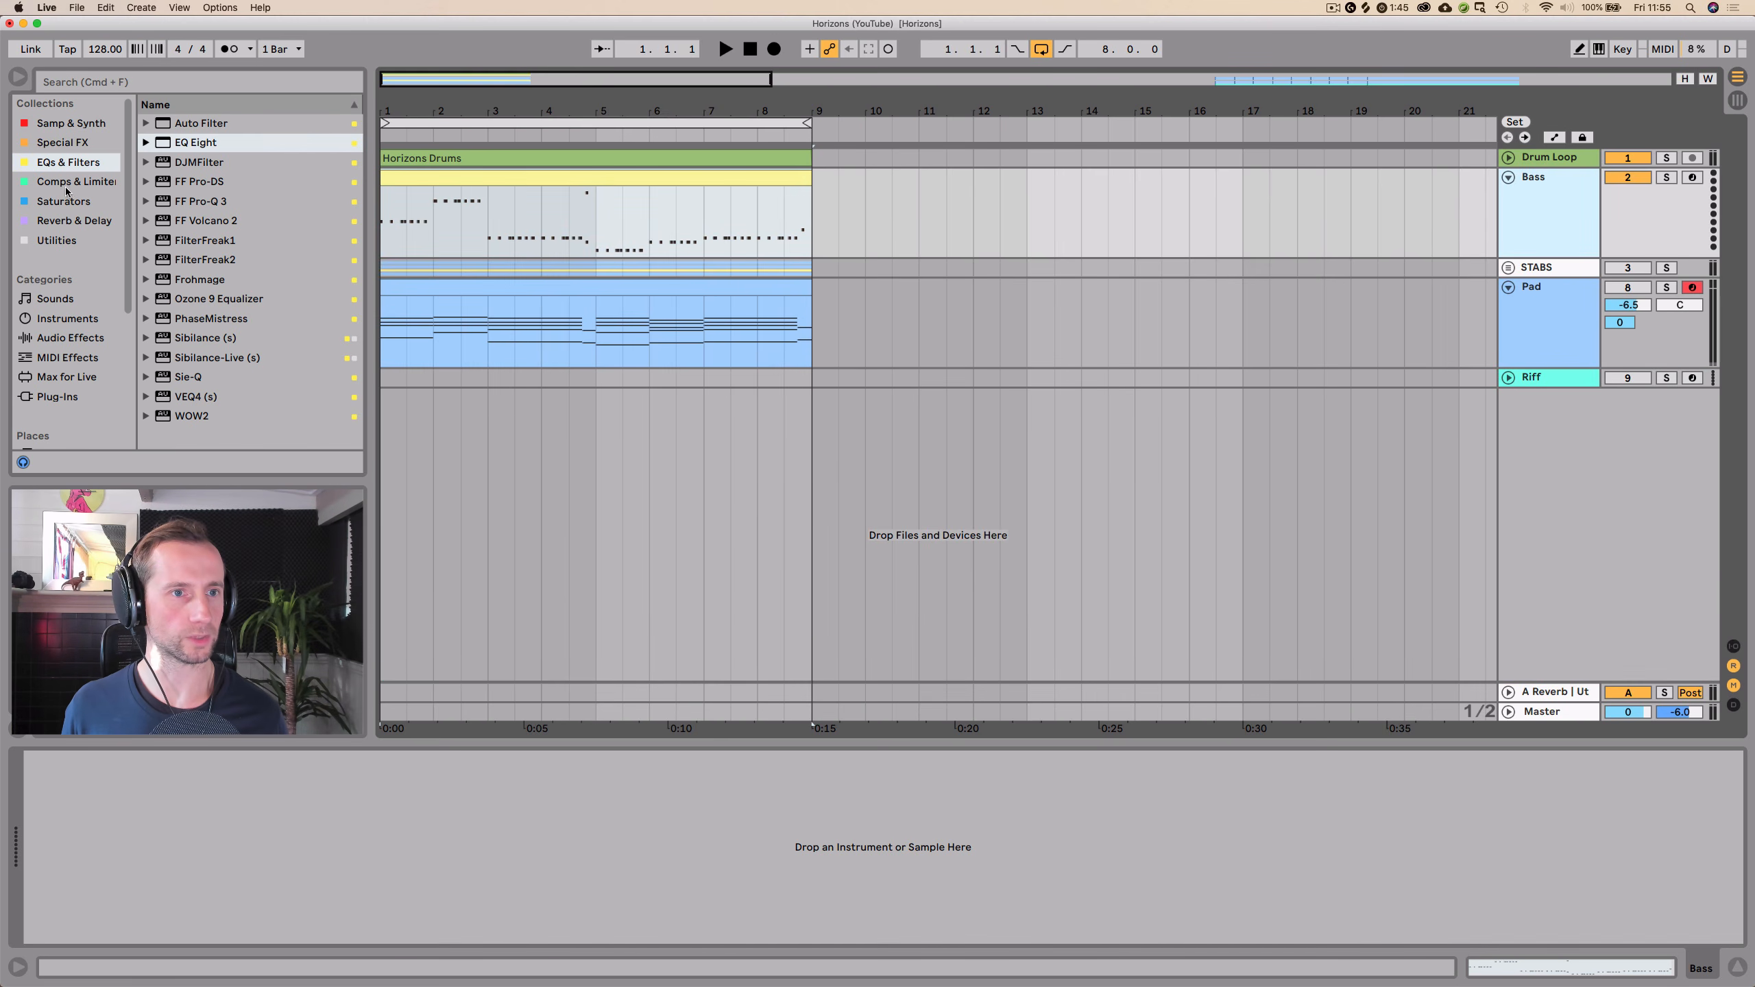
- Load Sylenth1 from the Samp & Synth collection on the new Bass track and open the custom GFL Sylenth1 Essentials Bank
{"action": "left_click", "coordinate": [70, 124]}
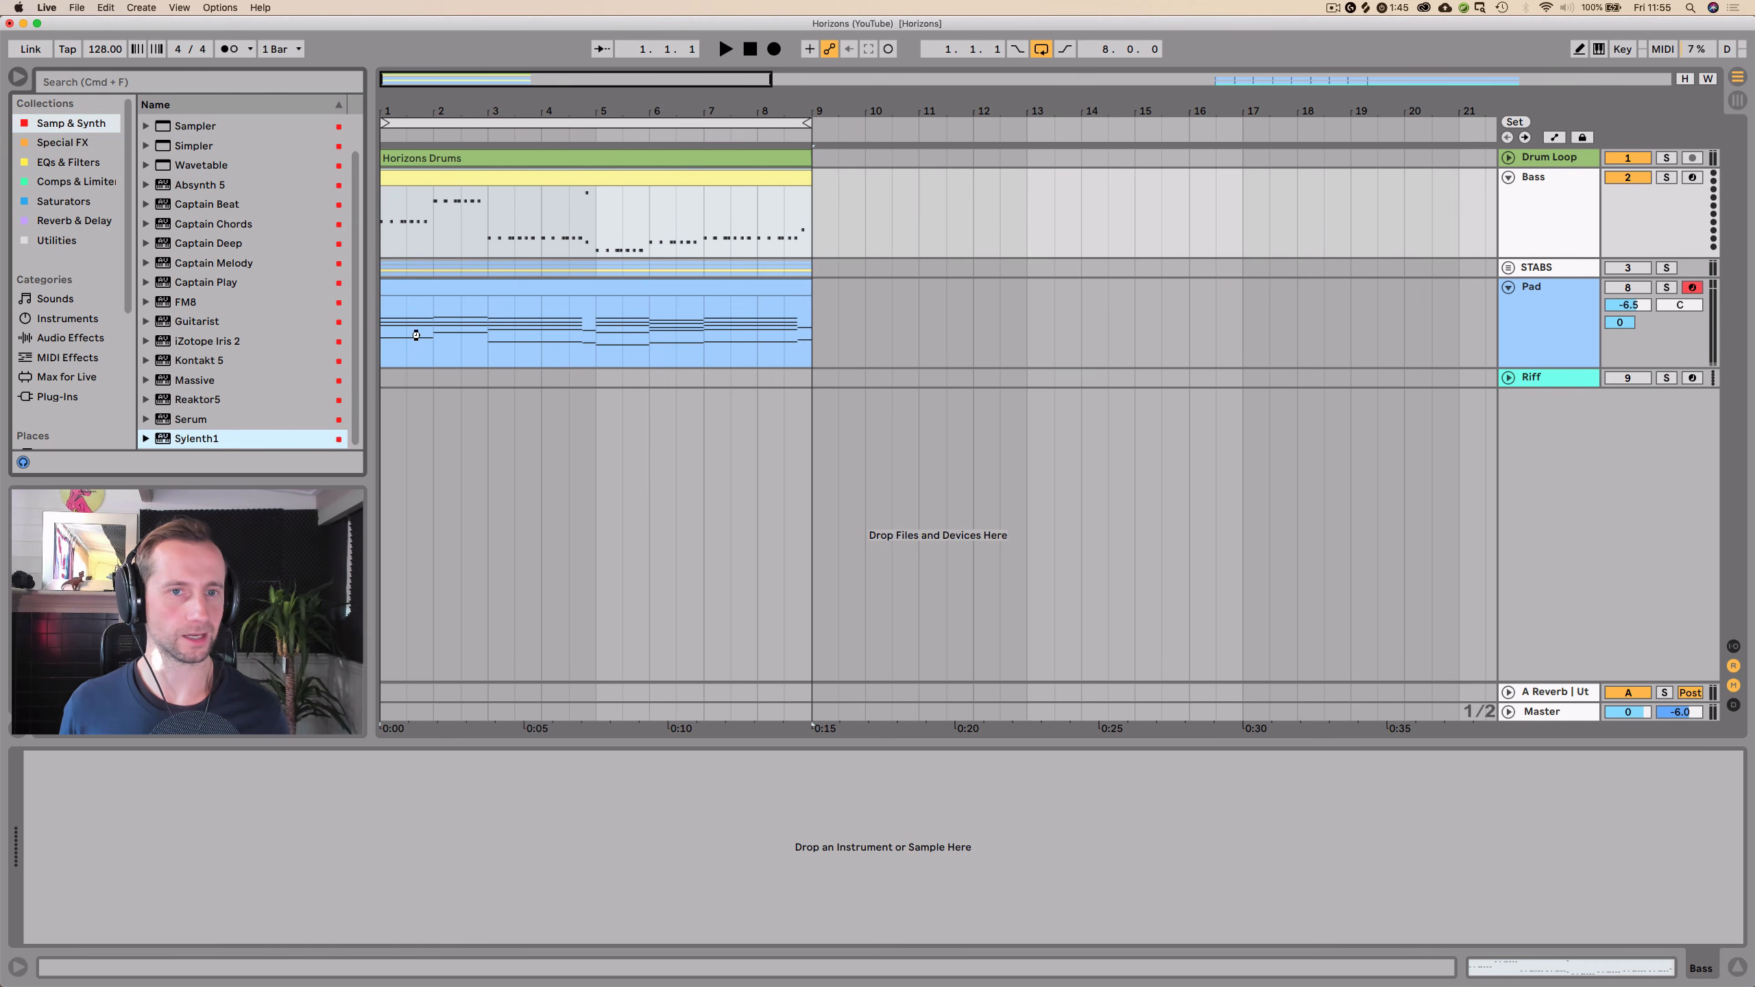
{"action": "key", "text": "Return"}
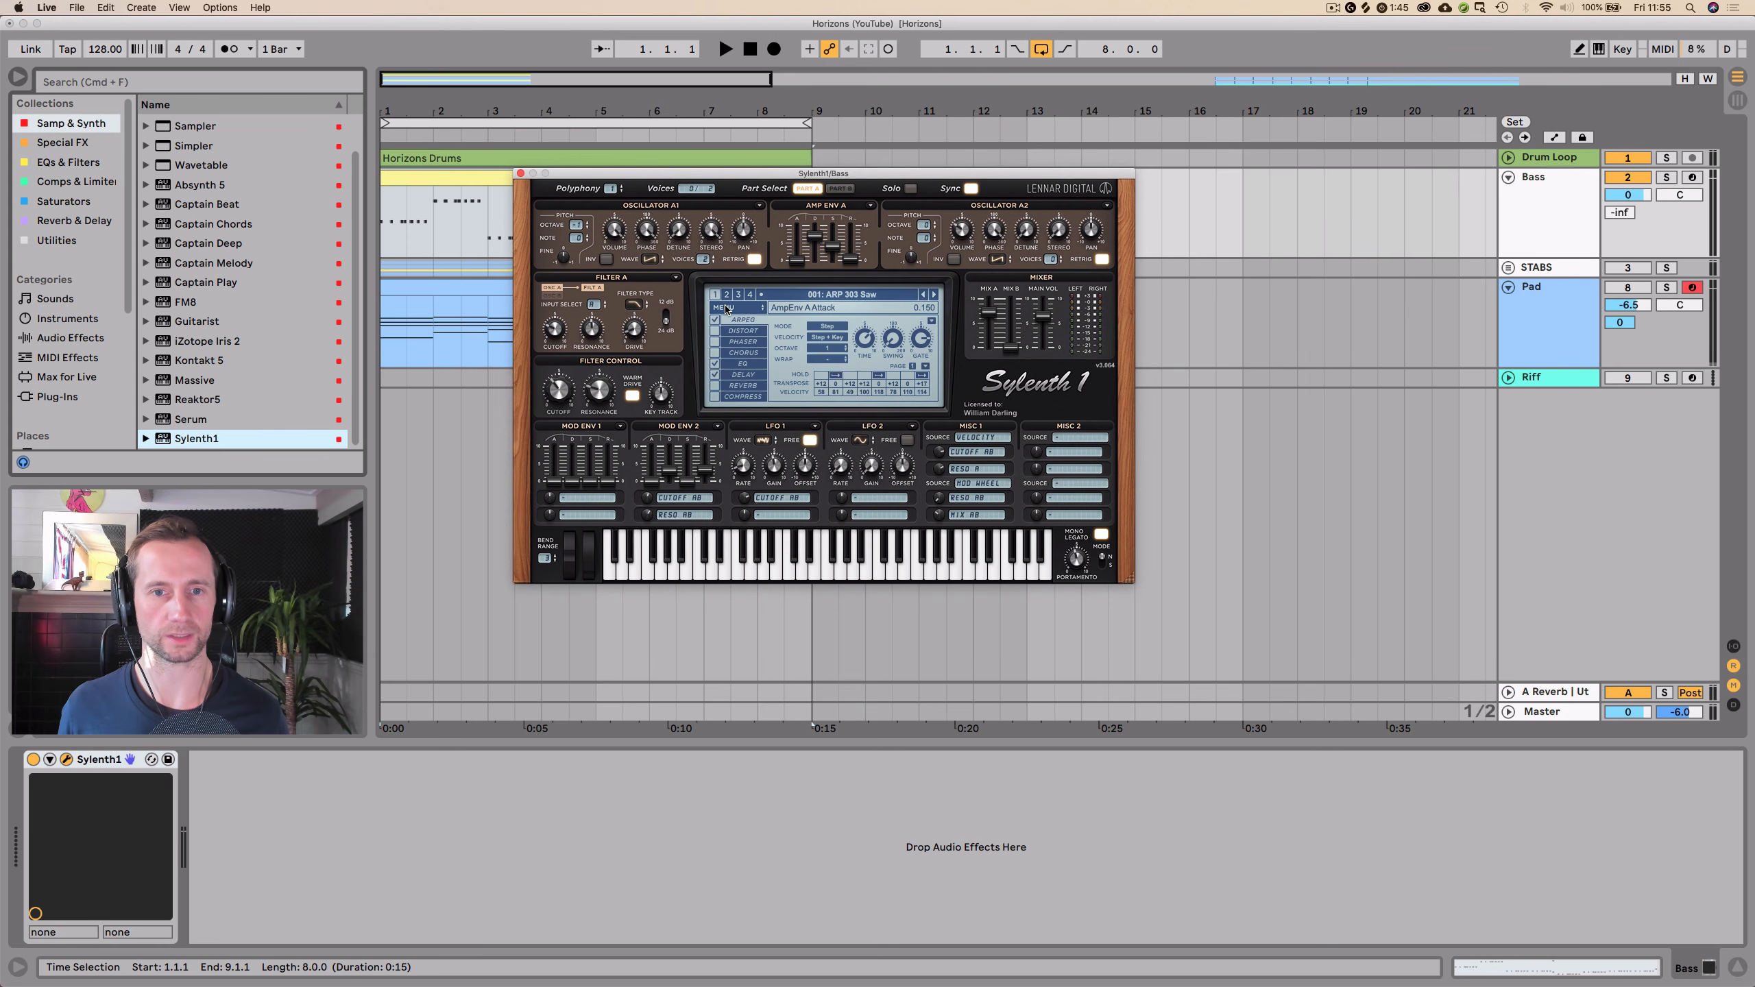
{"action": "left_click", "coordinate": [732, 308]}
{"action": "mouse_move", "coordinate": [826, 333]}
{"action": "mouse_move", "coordinate": [947, 349]}
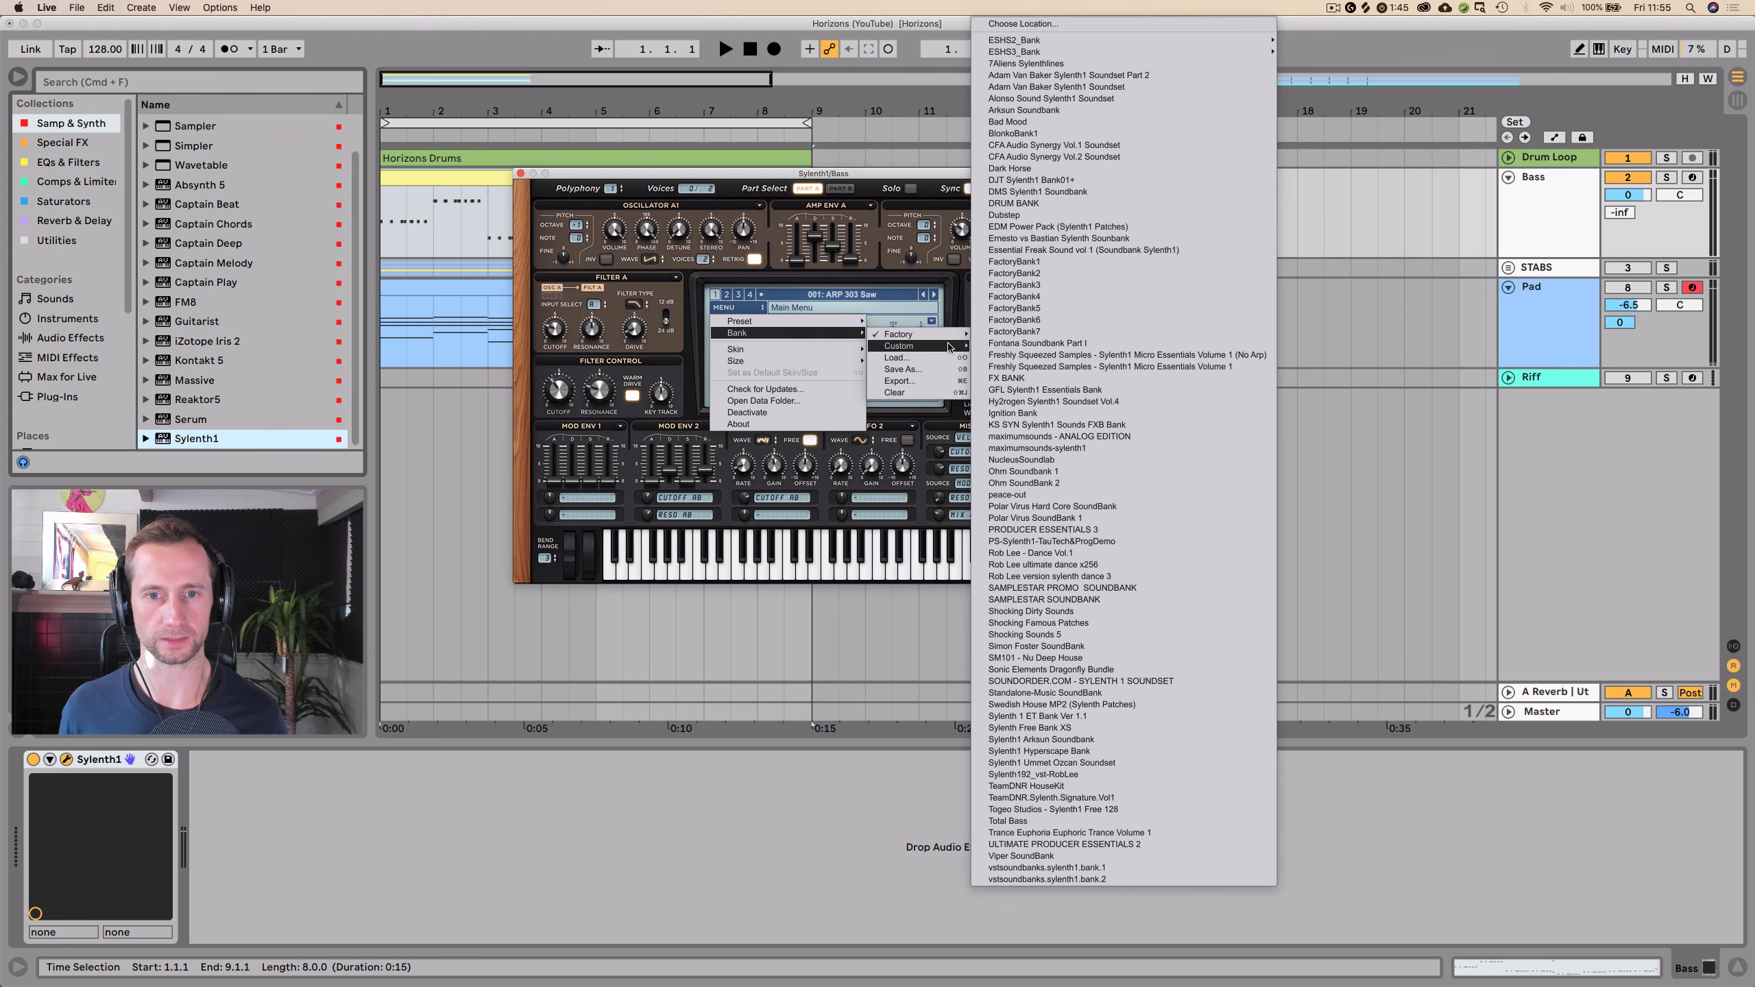
{"action": "left_click", "coordinate": [1011, 385]}
- Select the bank's second sub-bank and load the preset BS Pulsar [ARMIN] for the new Bass track
{"action": "left_click", "coordinate": [739, 307]}
{"action": "mouse_move", "coordinate": [740, 321]}
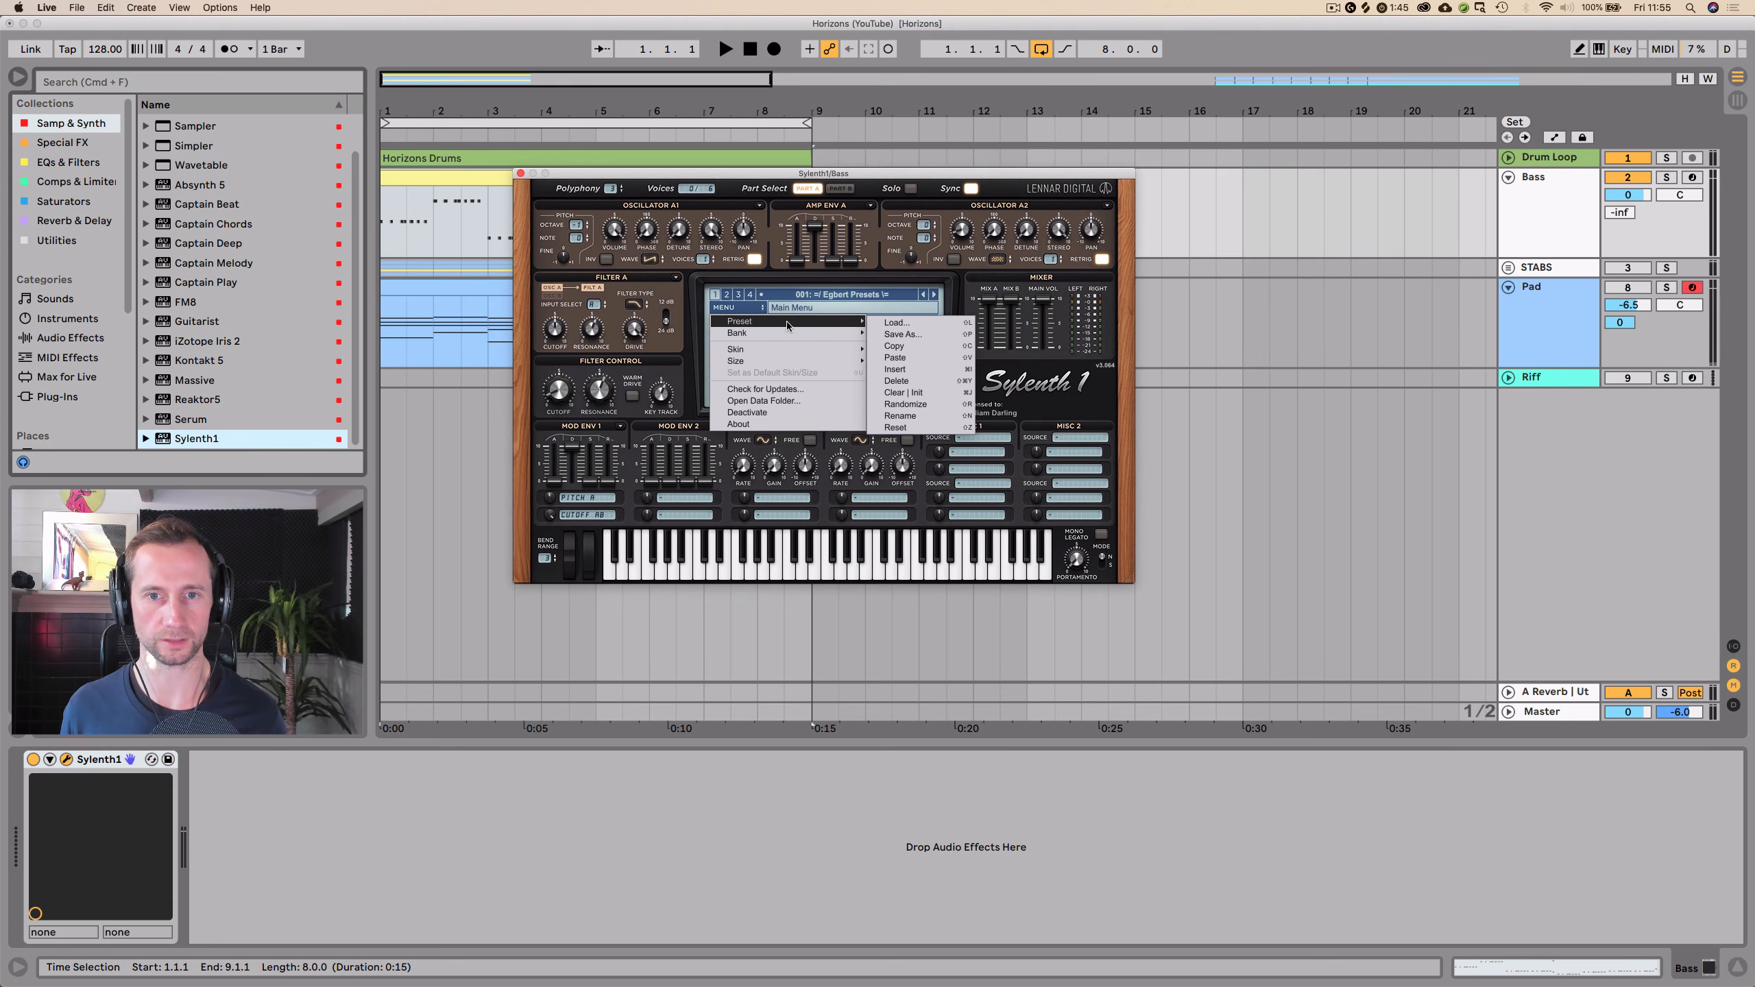
{"action": "left_click", "coordinate": [725, 294]}
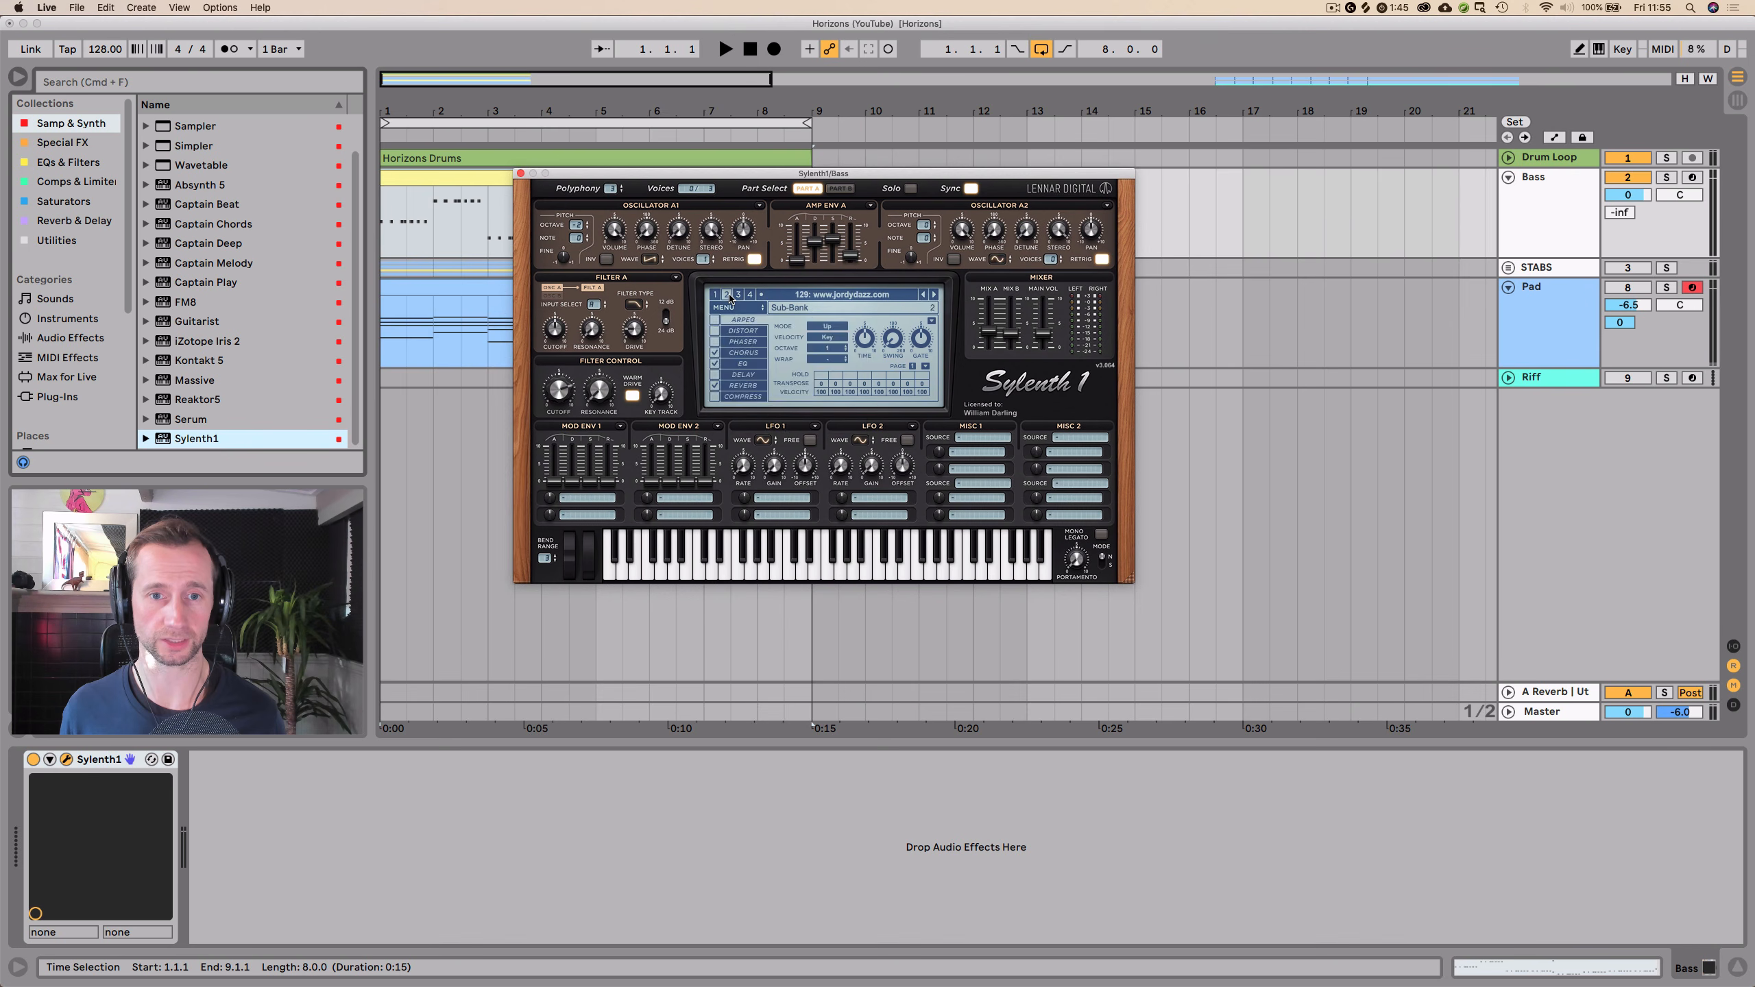
{"action": "left_click", "coordinate": [739, 308]}
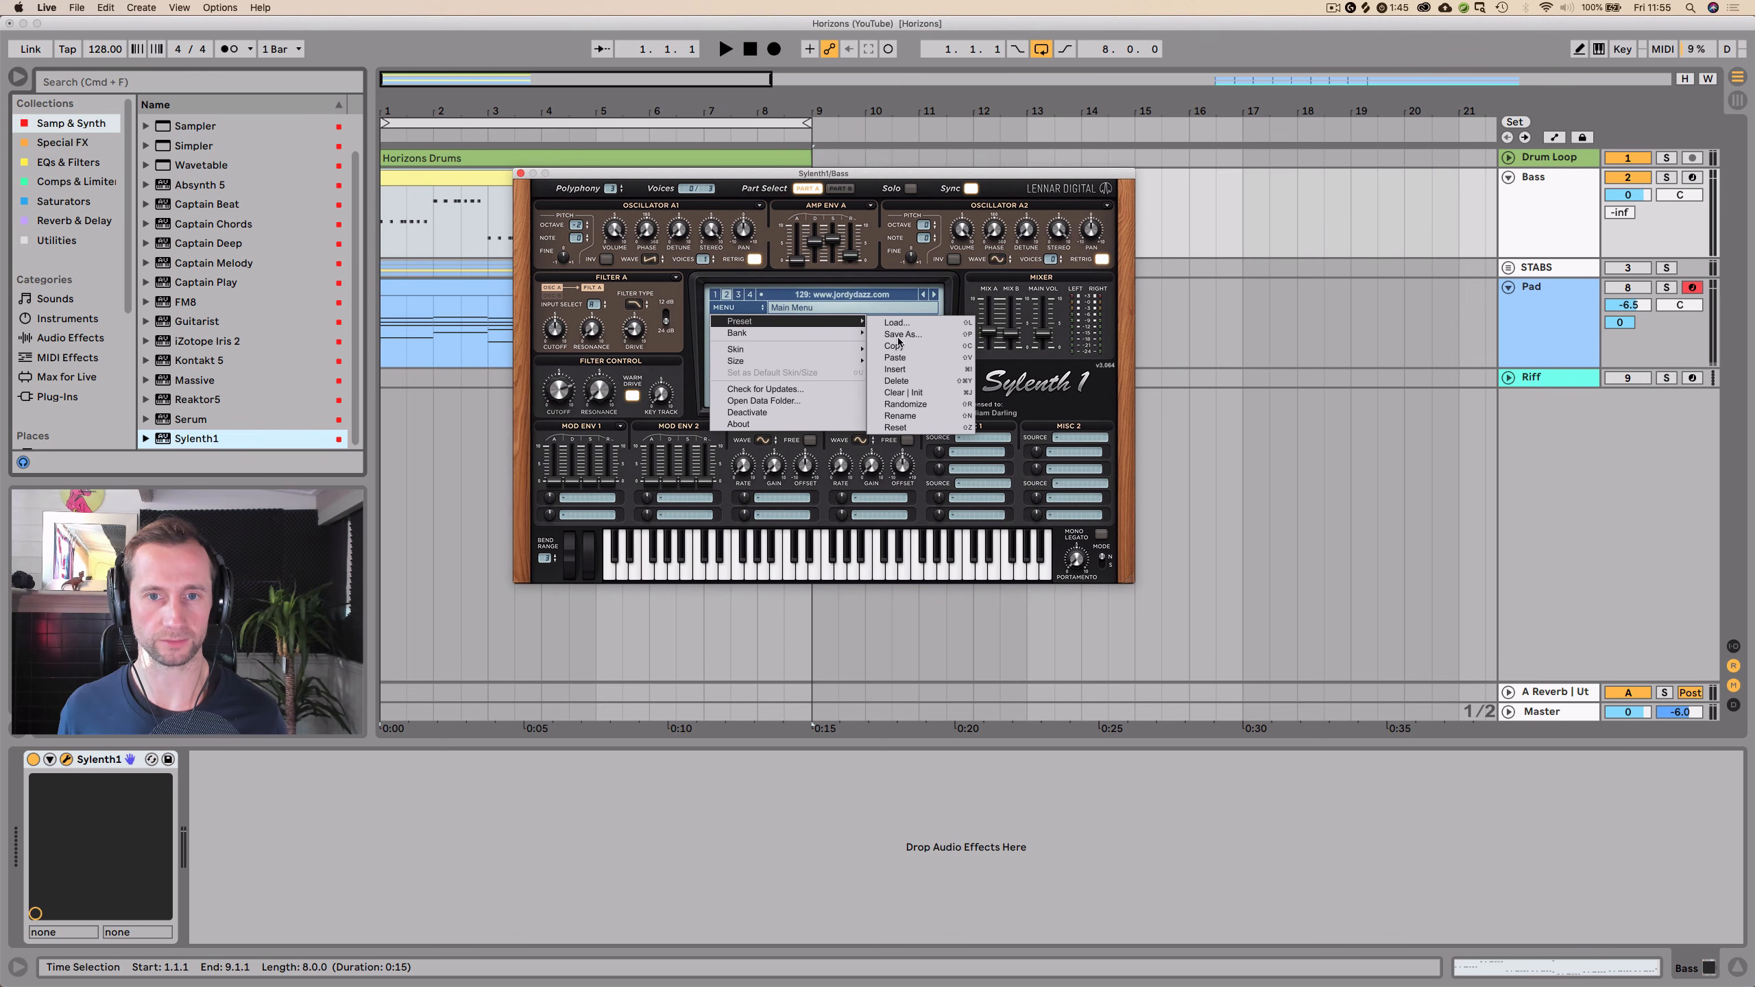
{"action": "left_click", "coordinate": [760, 296]}
{"action": "left_click", "coordinate": [786, 307]}
{"action": "left_click", "coordinate": [787, 307]}
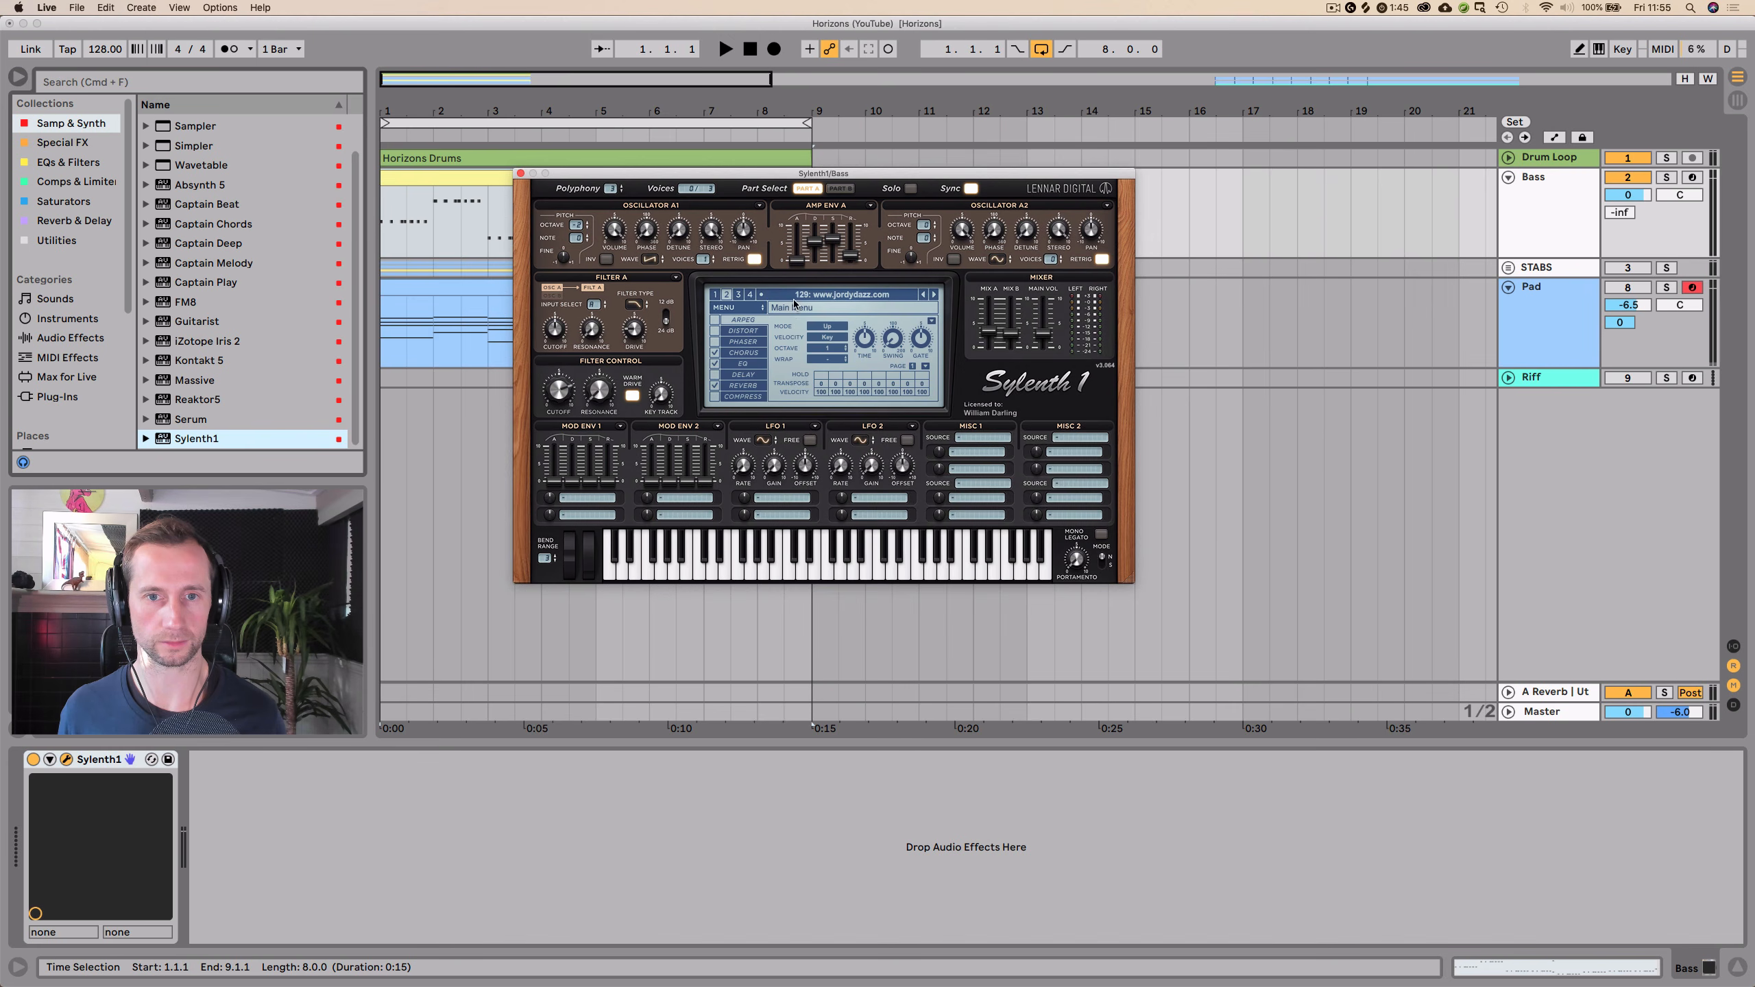
{"action": "left_click", "coordinate": [792, 302]}
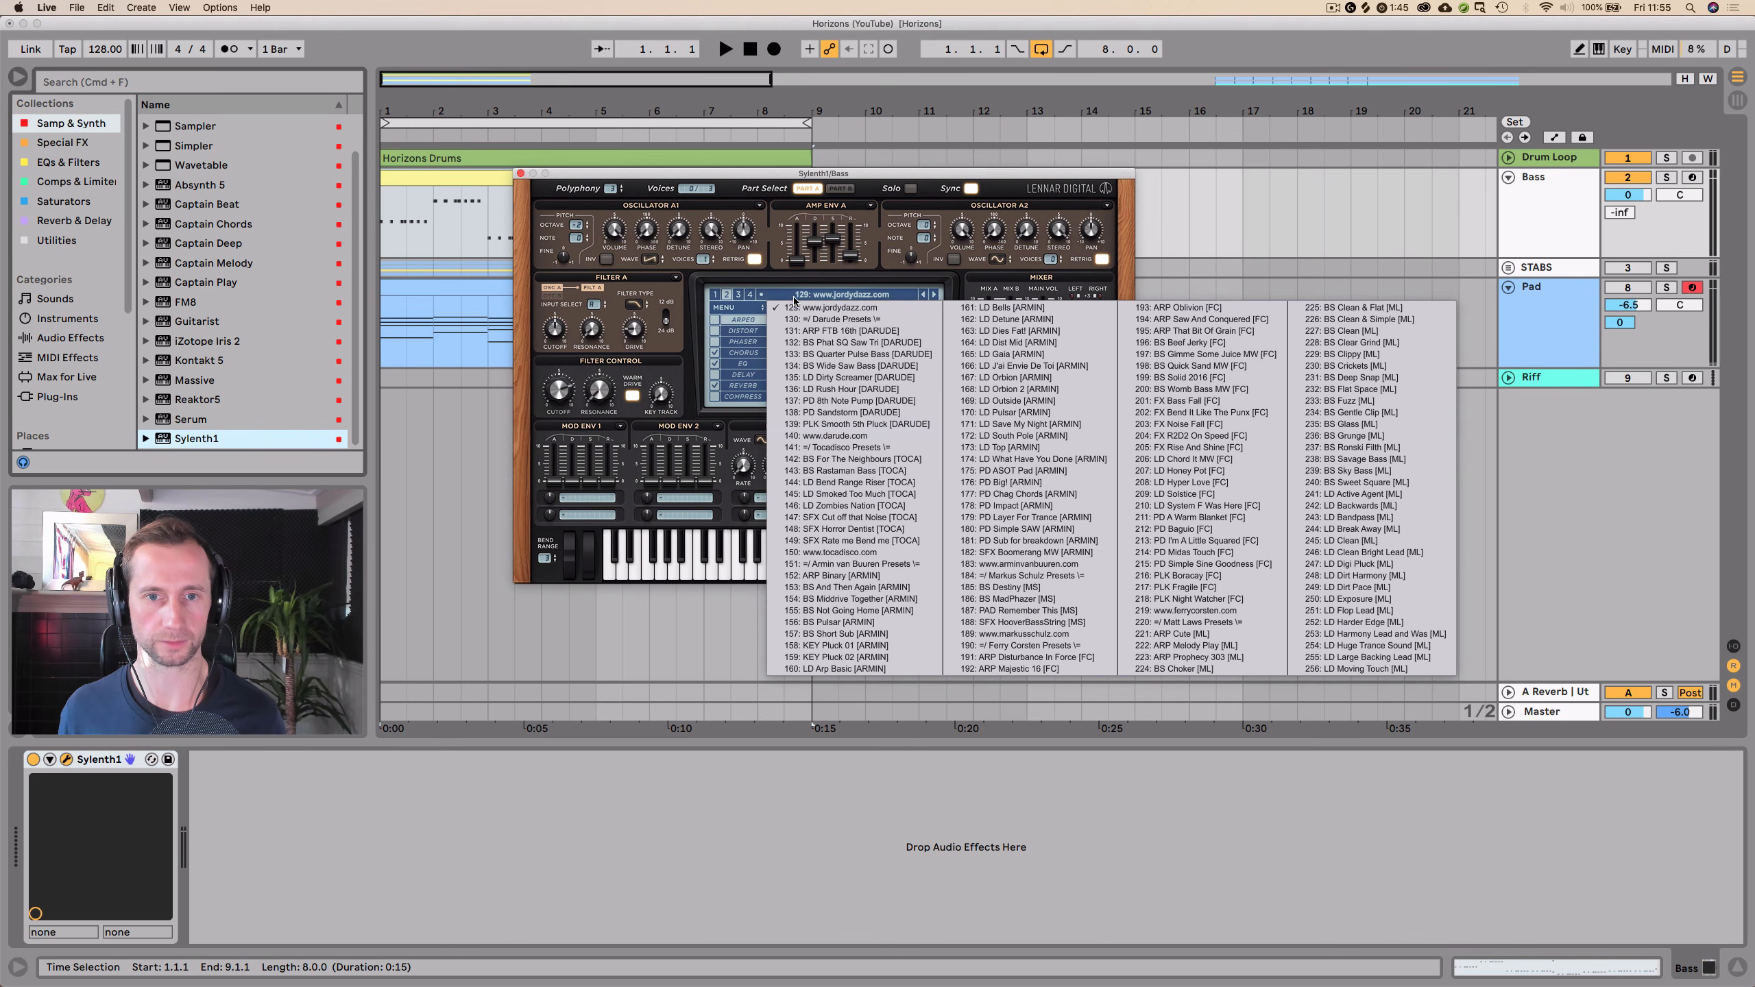
{"action": "left_click", "coordinate": [849, 622]}
- Play the loop with the Bass track soloed, advance to BS Short Sub [ARMIN] and lower the track volume to -4.3 dB
{"action": "key", "text": "space"}
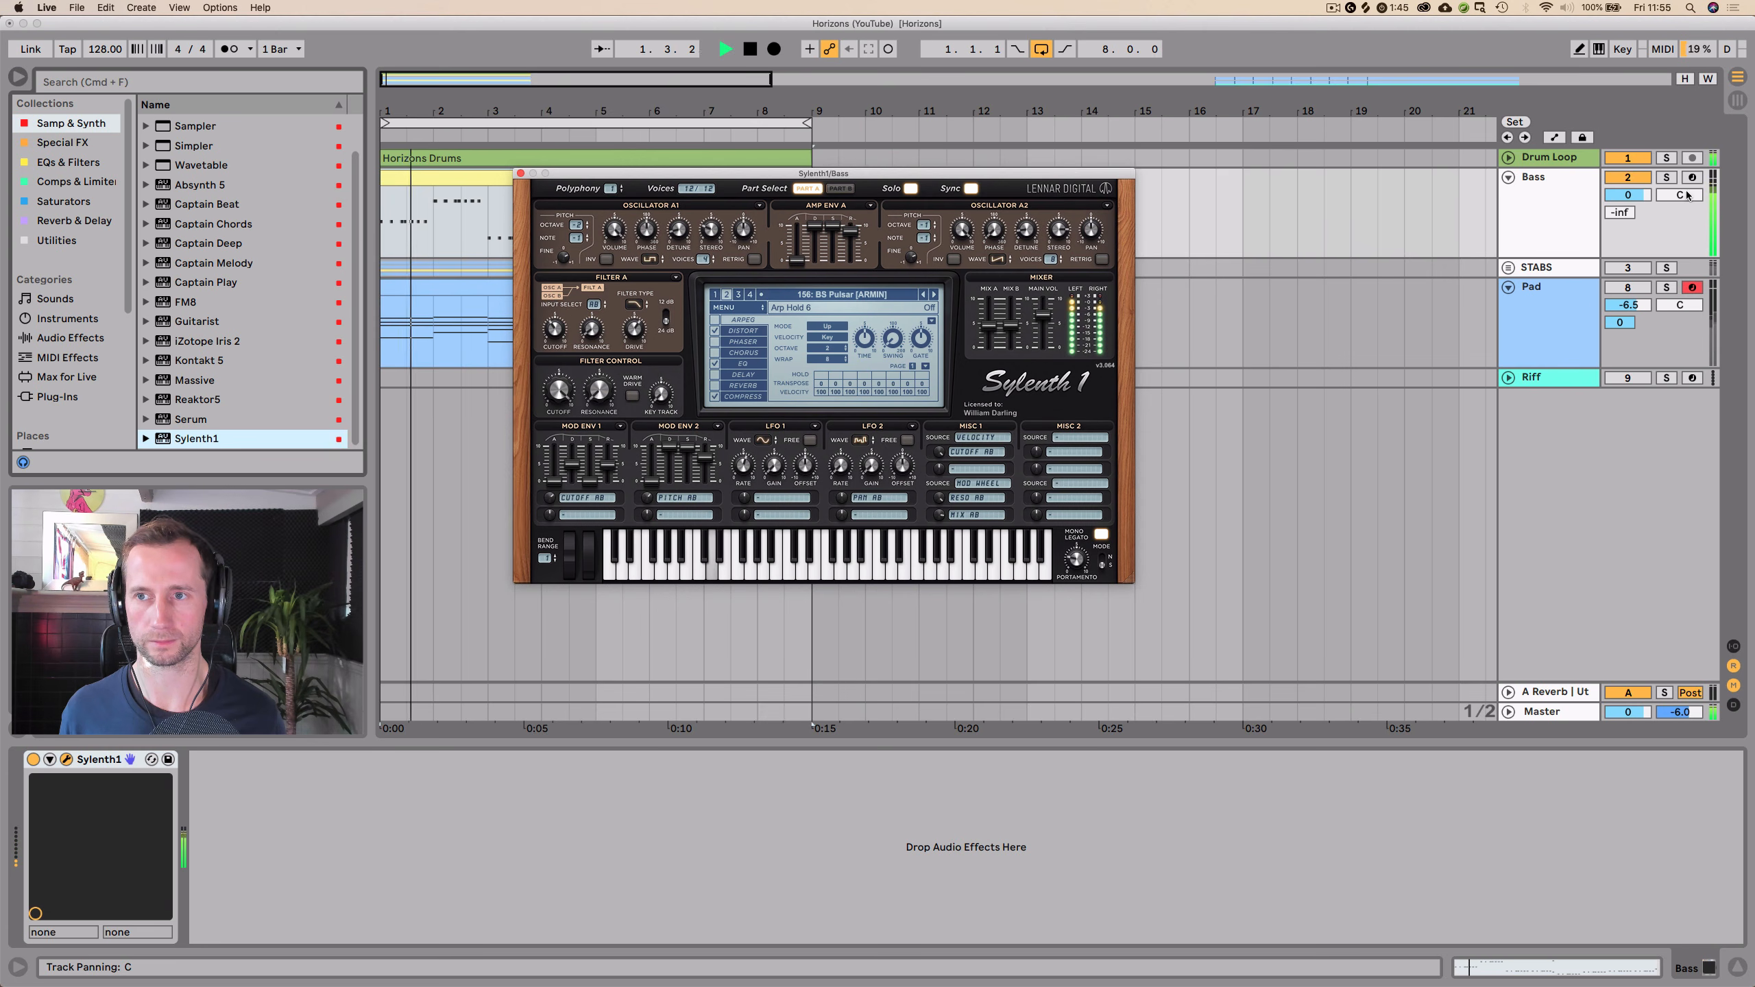
{"action": "left_click", "coordinate": [1666, 178]}
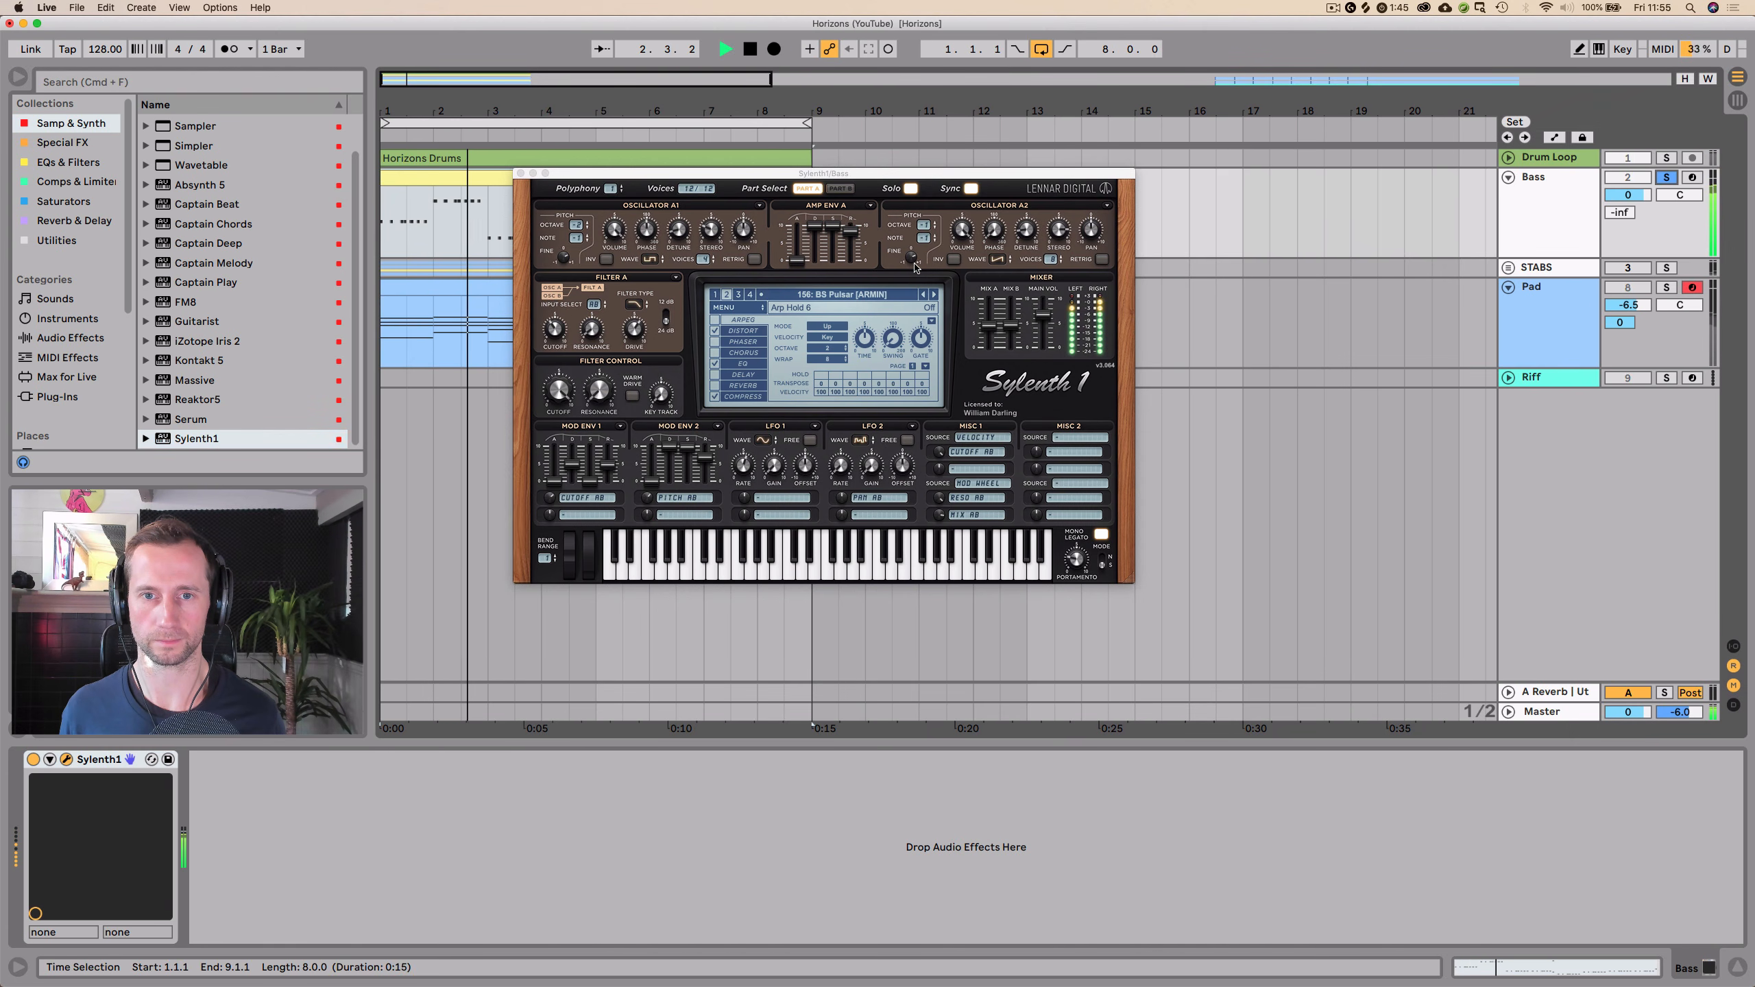
{"action": "left_click", "coordinate": [934, 296]}
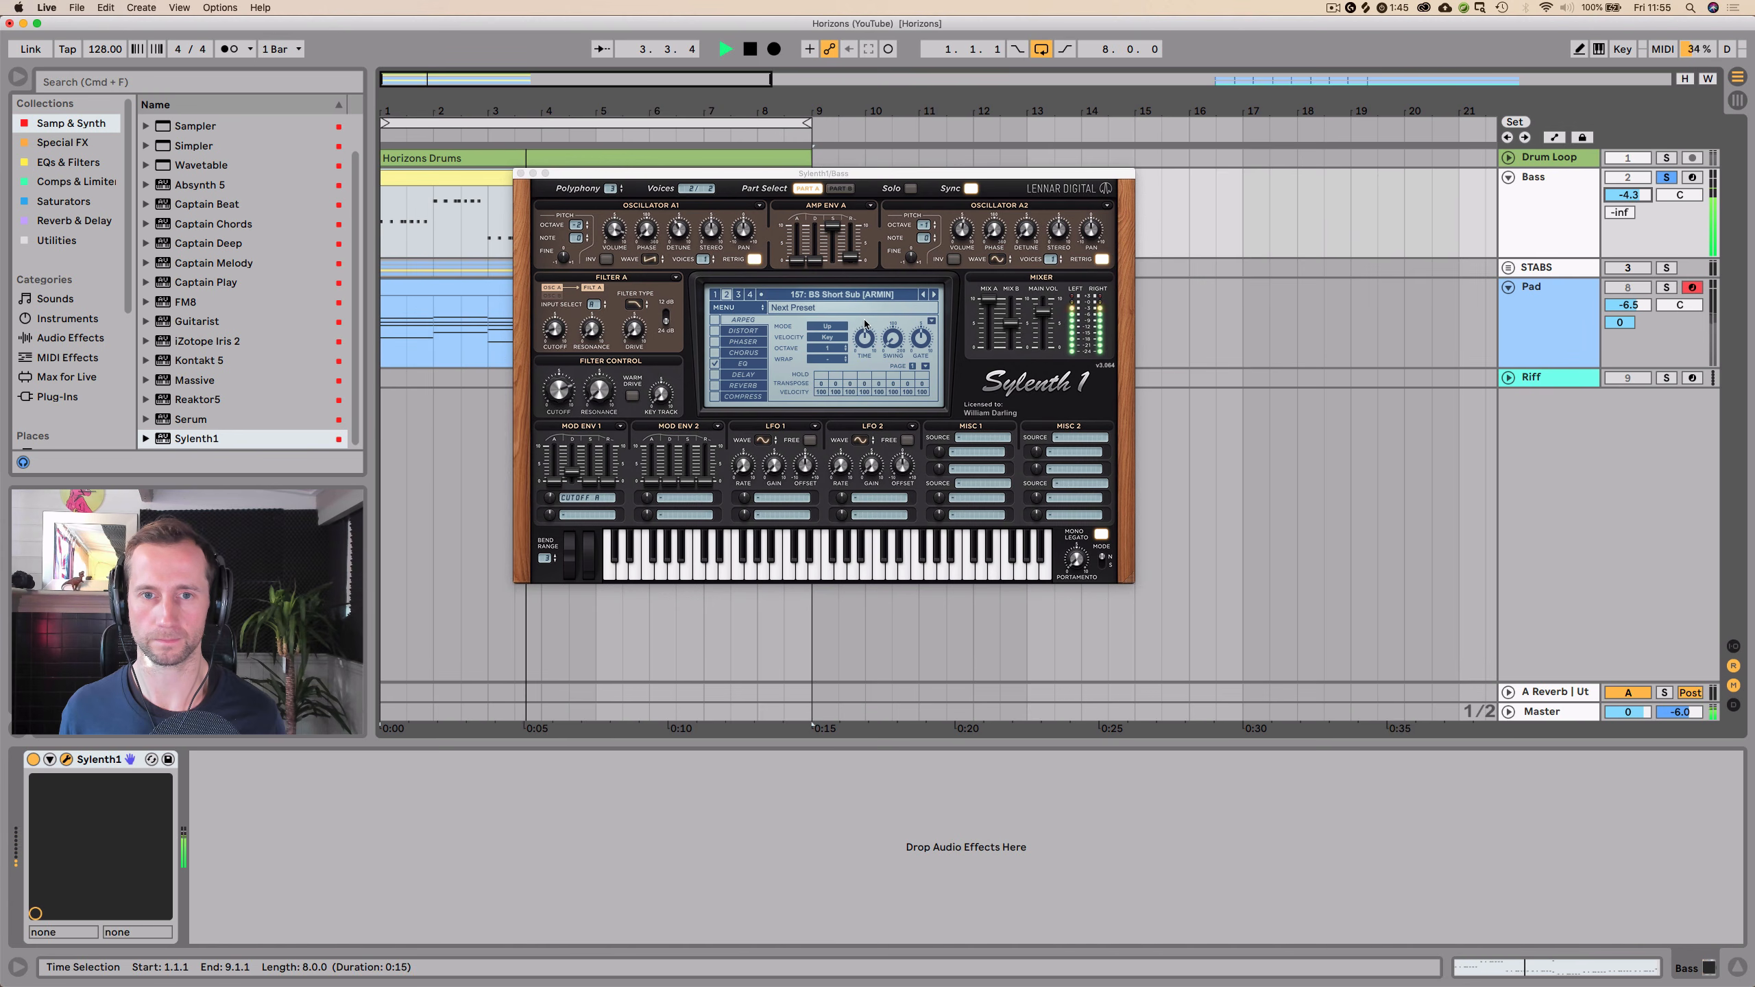
- Step through the following Sylenth1 presets during playback and settle on LD Gaia [ARMIN] for the bass
{"action": "left_click", "coordinate": [933, 296]}
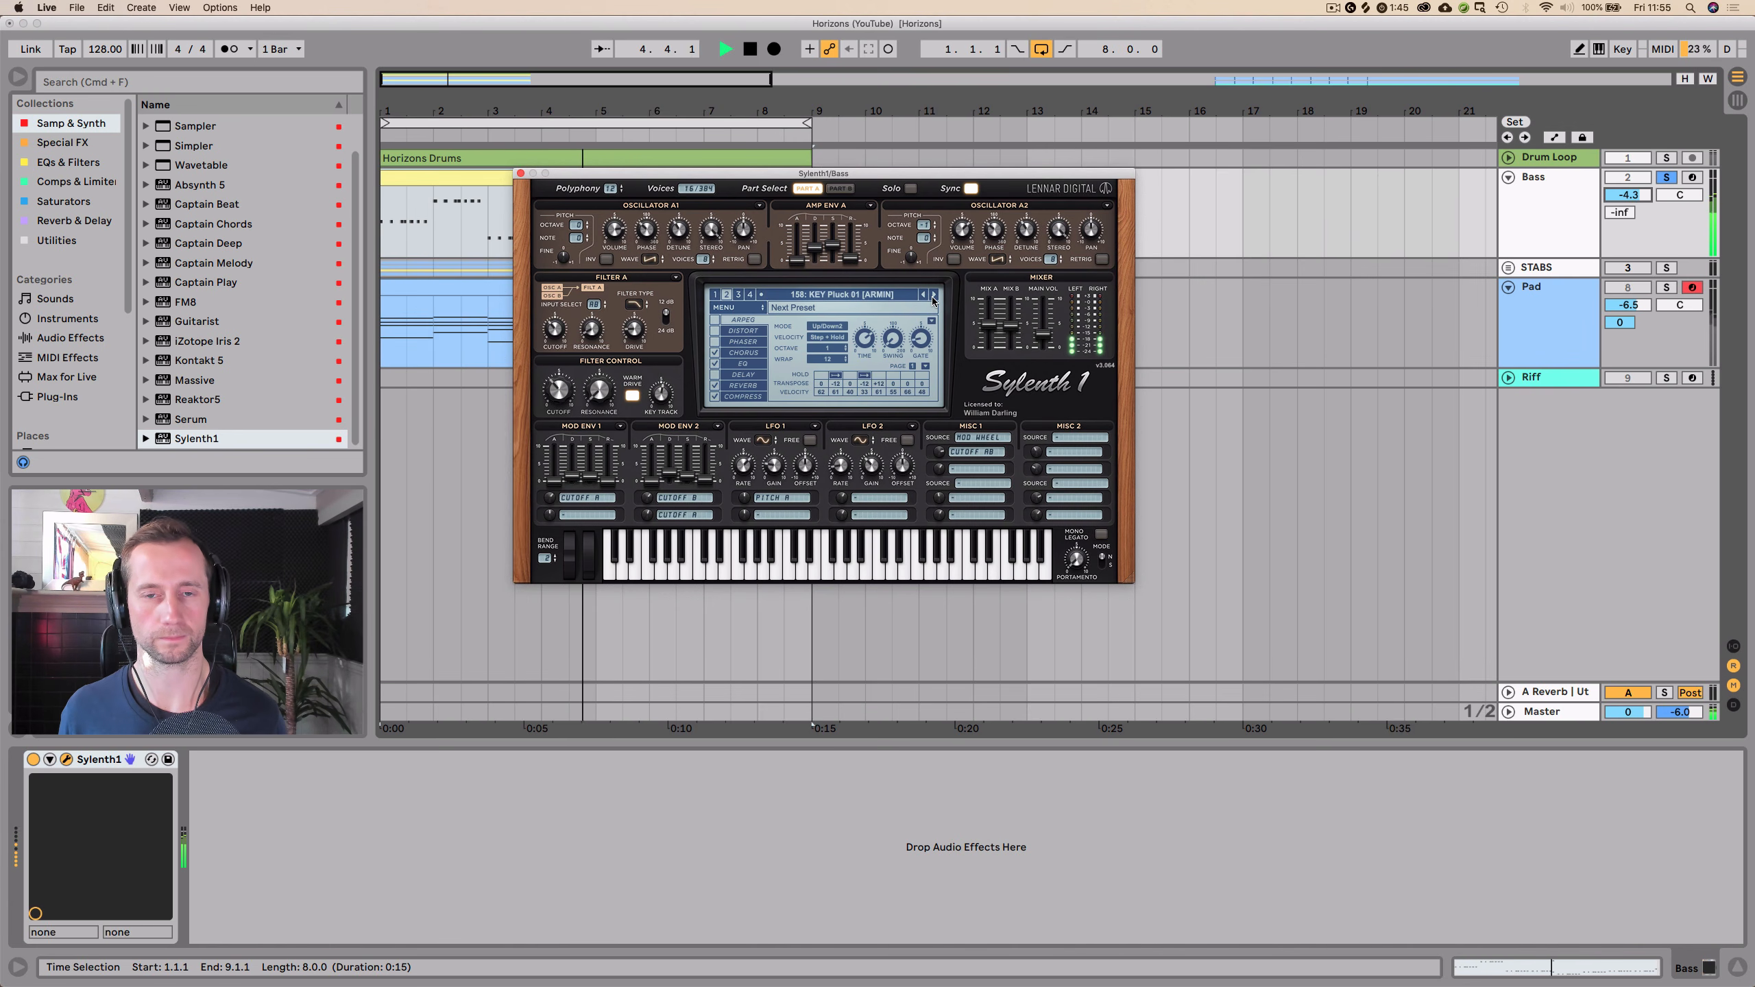
{"action": "left_click", "coordinate": [933, 297]}
{"action": "left_click", "coordinate": [933, 296]}
{"action": "left_click", "coordinate": [933, 296]}
{"action": "left_click", "coordinate": [933, 297]}
{"action": "left_click", "coordinate": [933, 296]}
{"action": "left_click", "coordinate": [933, 296]}
{"action": "left_click", "coordinate": [933, 296]}
{"action": "left_click", "coordinate": [933, 296]}
{"action": "left_click", "coordinate": [933, 296]}
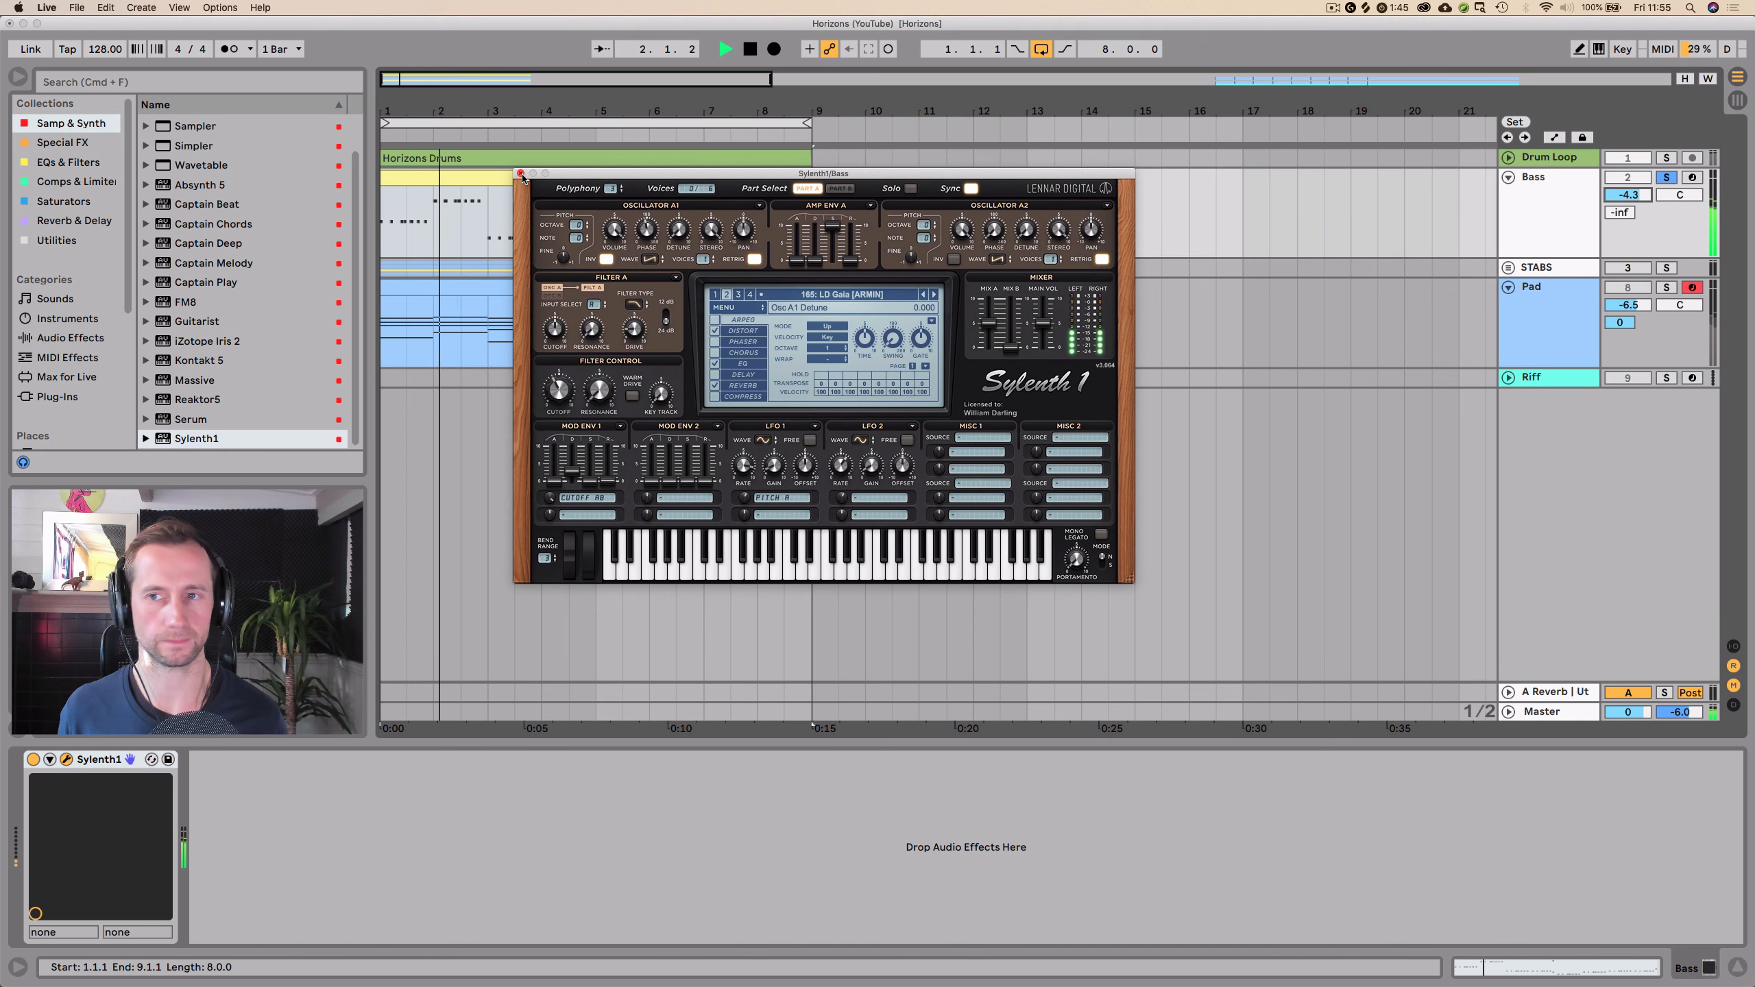
{"action": "key", "text": "space"}
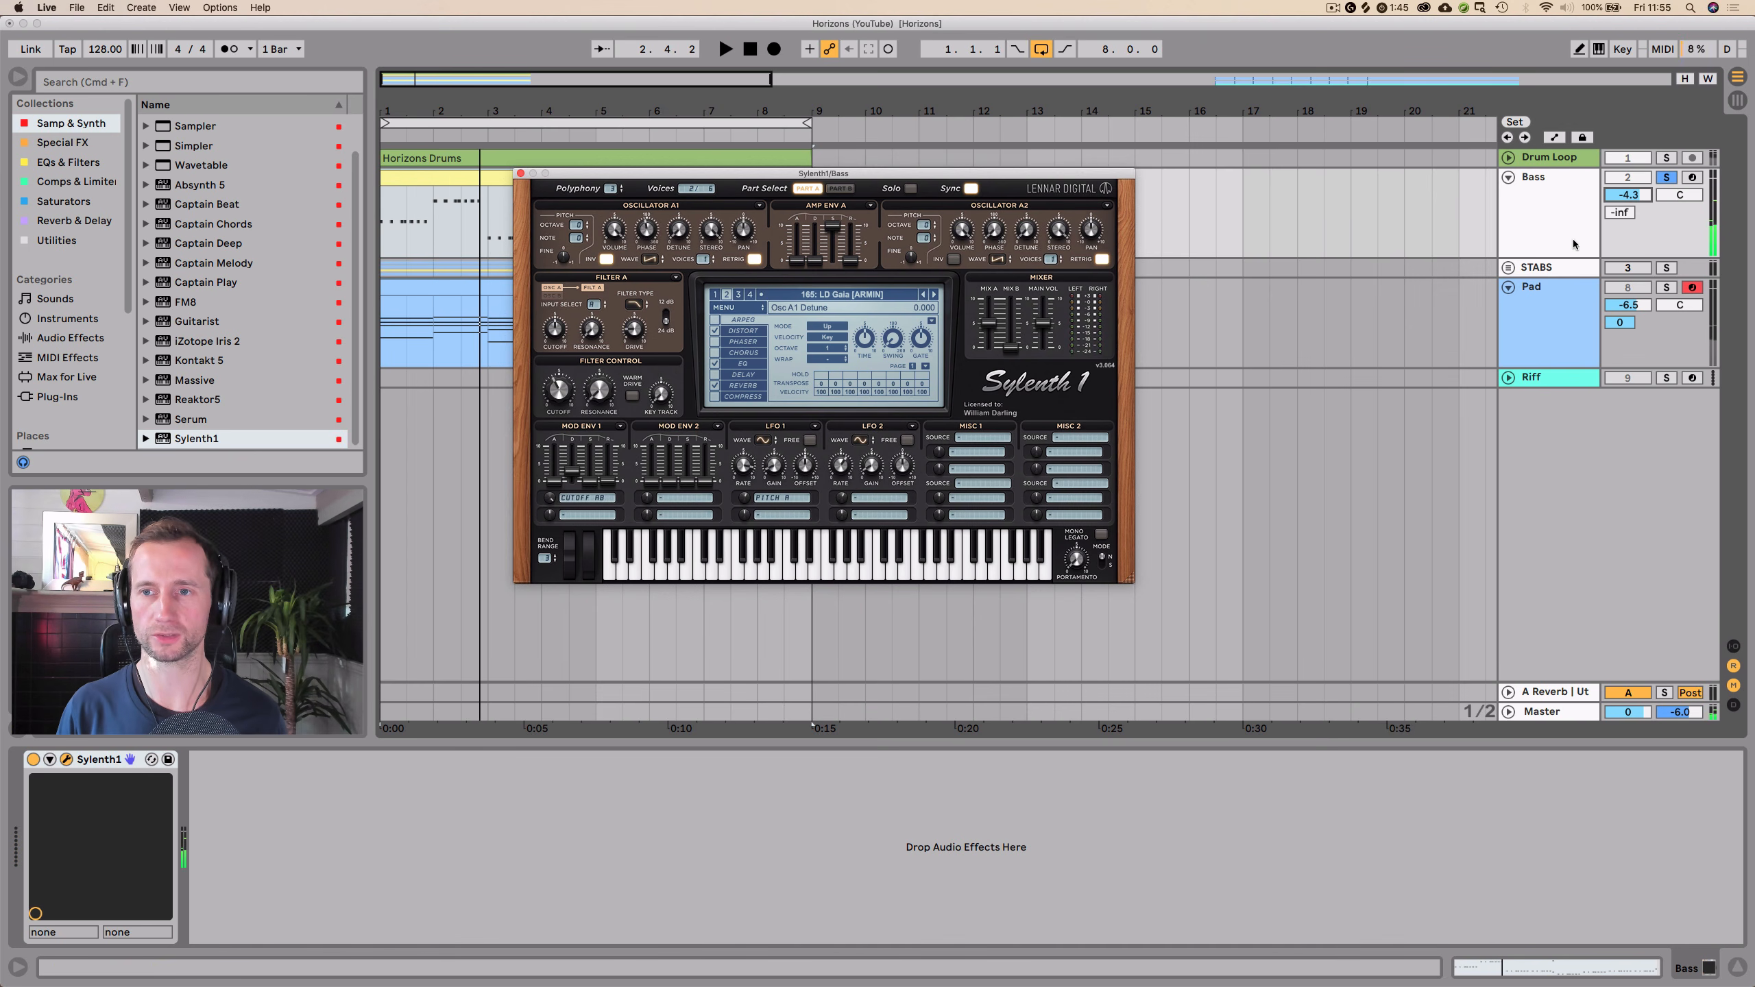
- Find LFOTool in the Utilities collection and add it after Sylenth1 on the Bass track
{"action": "left_click", "coordinate": [1574, 245]}
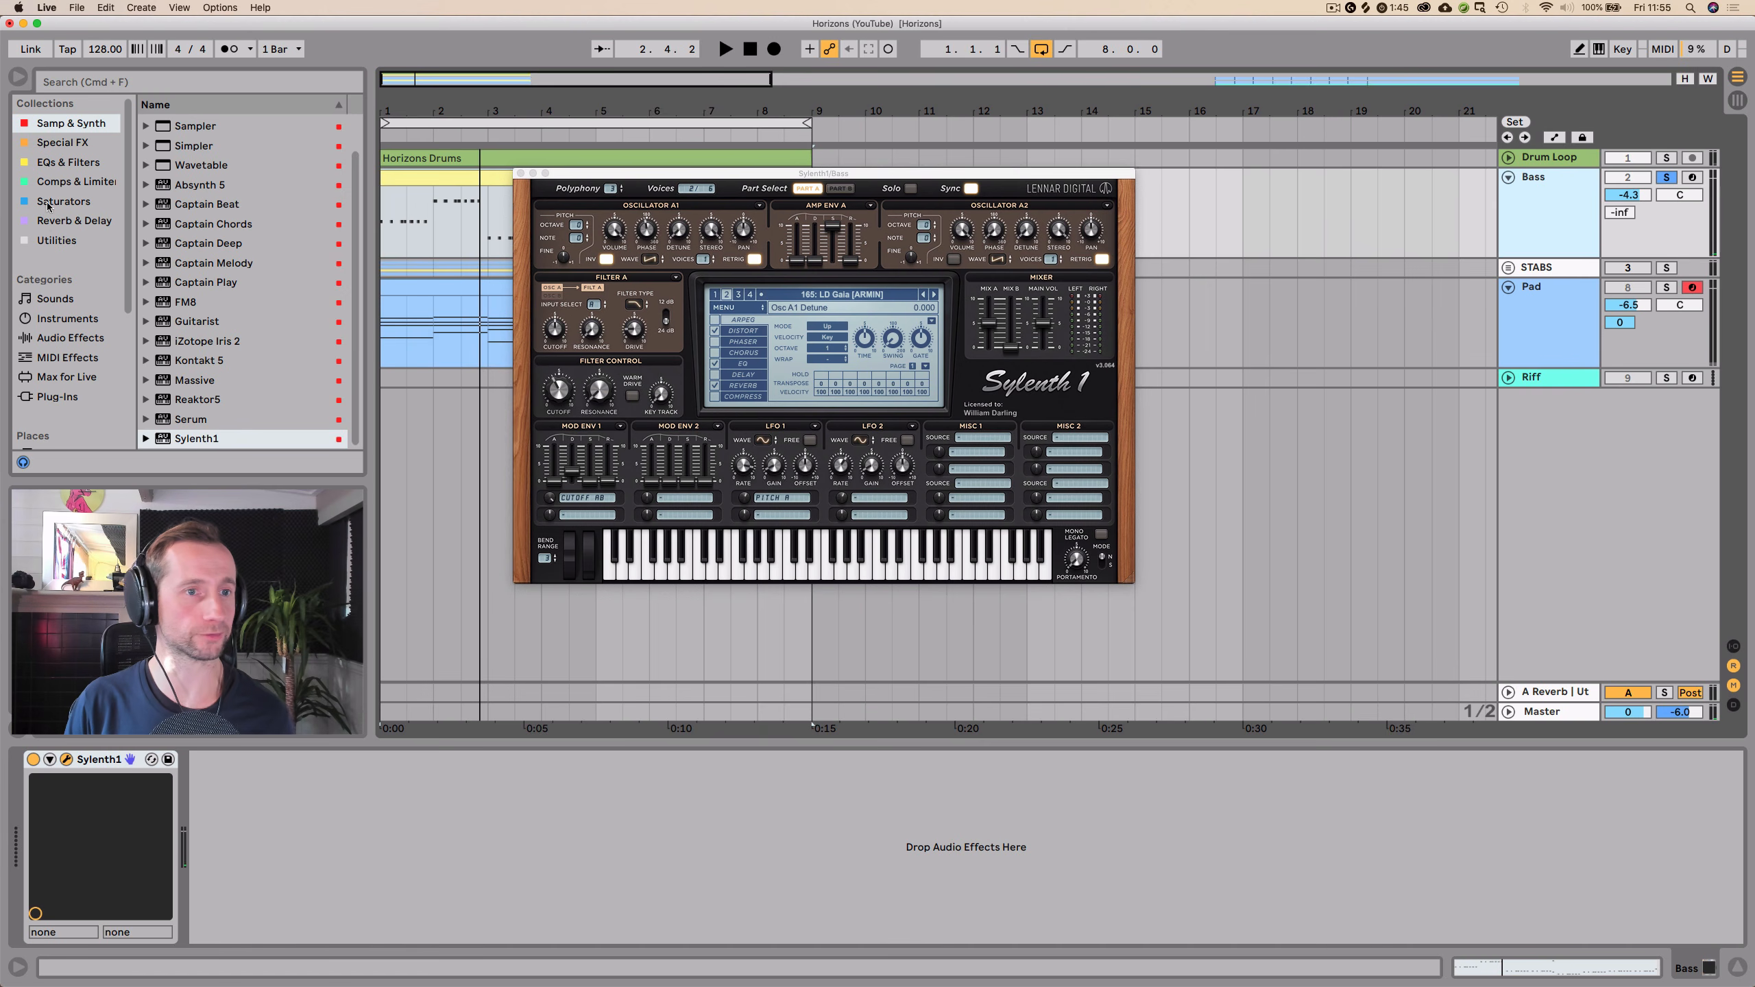
{"action": "left_click", "coordinate": [46, 240]}
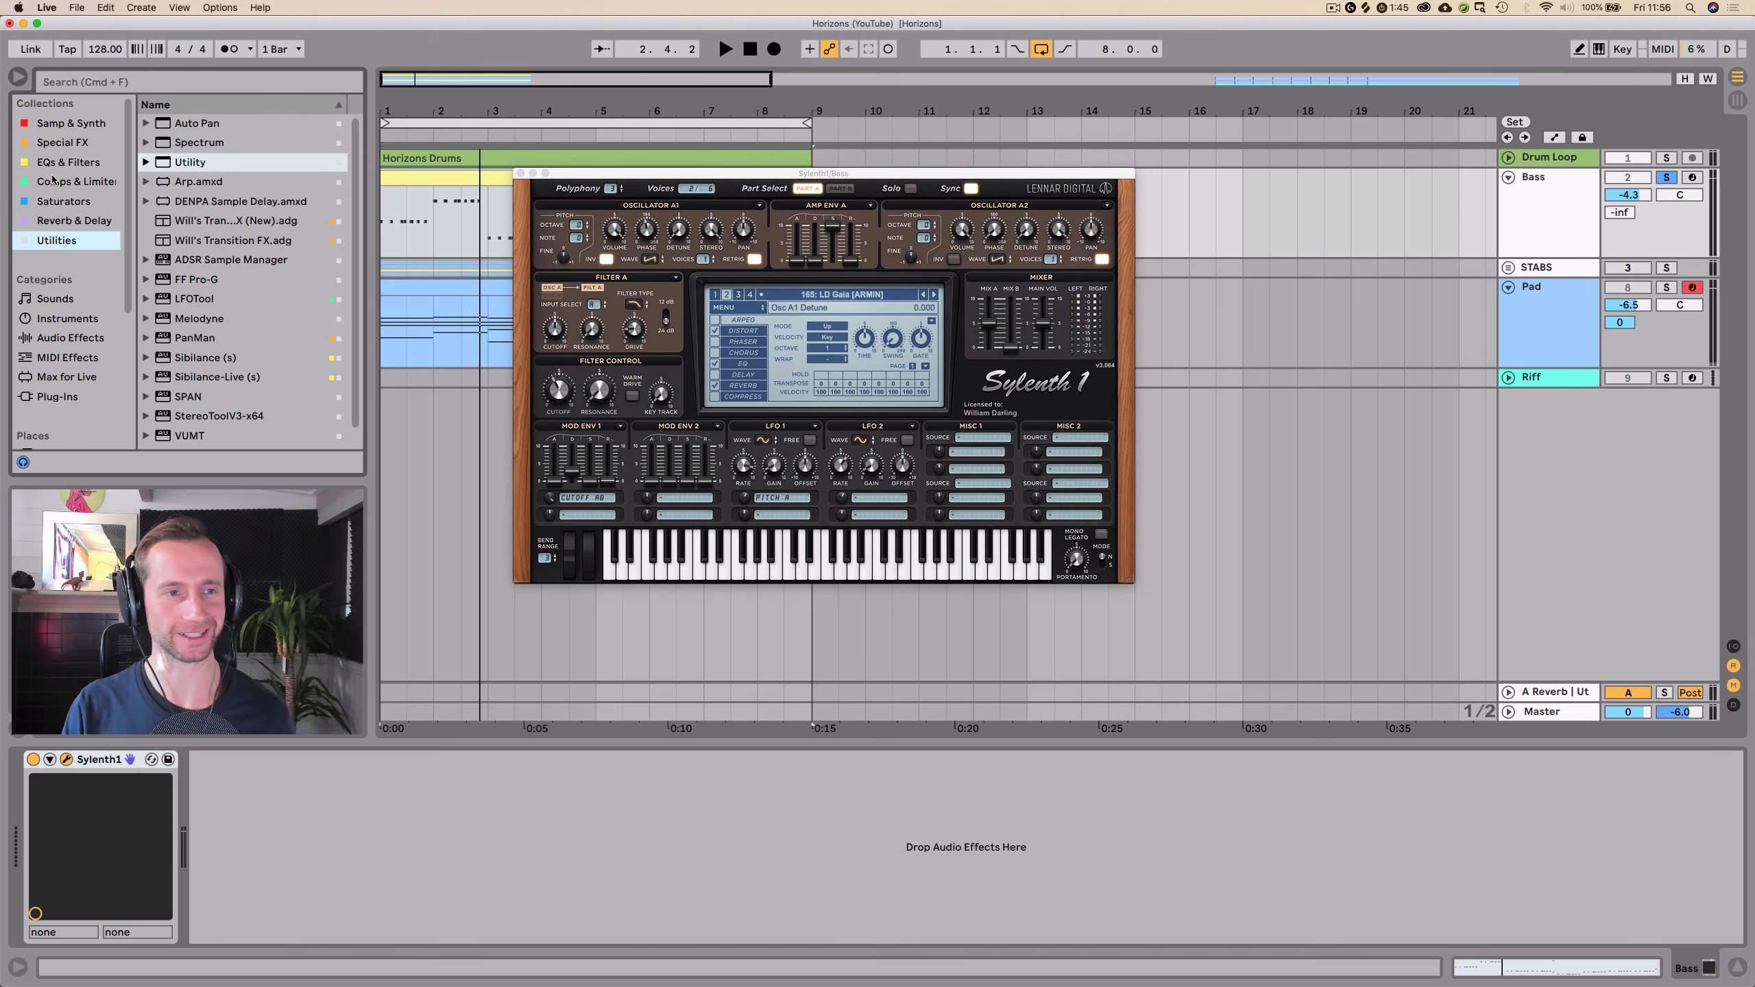
{"action": "scroll", "coordinate": [185, 236], "scroll_direction": "down", "scroll_amount": 1}
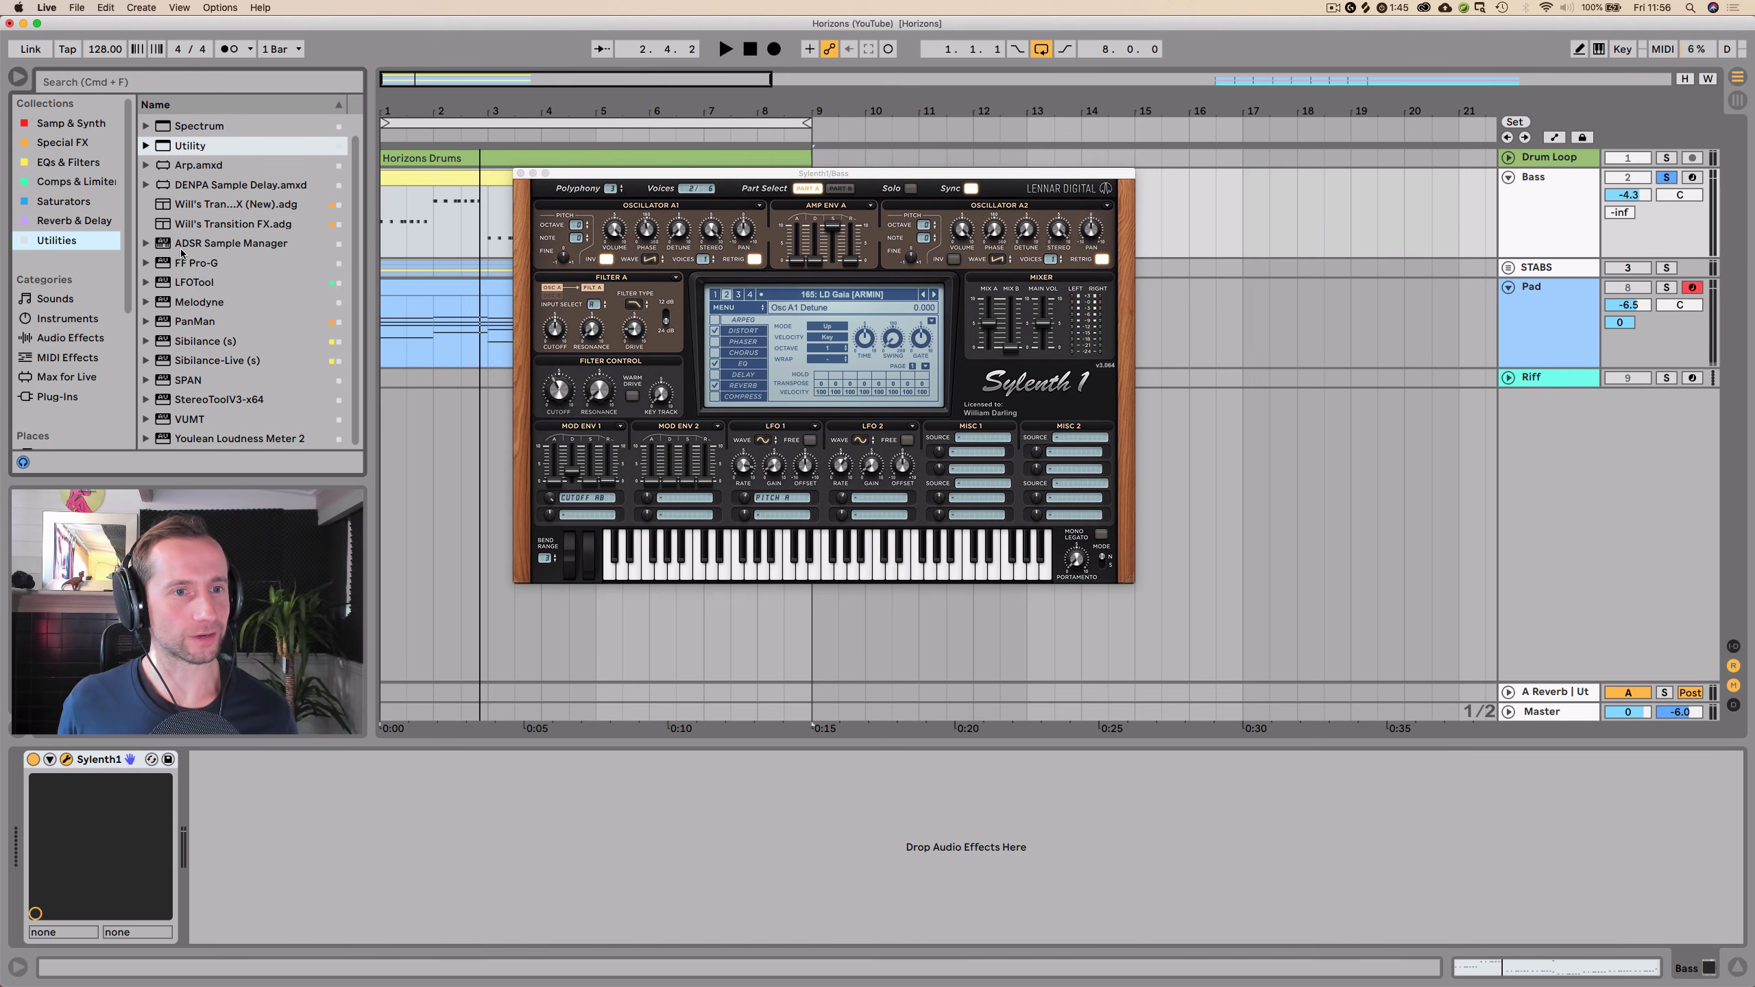
{"action": "left_click", "coordinate": [168, 286]}
{"action": "scroll", "coordinate": [177, 285], "scroll_direction": "up", "scroll_amount": 1}
{"action": "left_click_drag", "start_coordinate": [357, 740], "coordinate": [348, 820]}
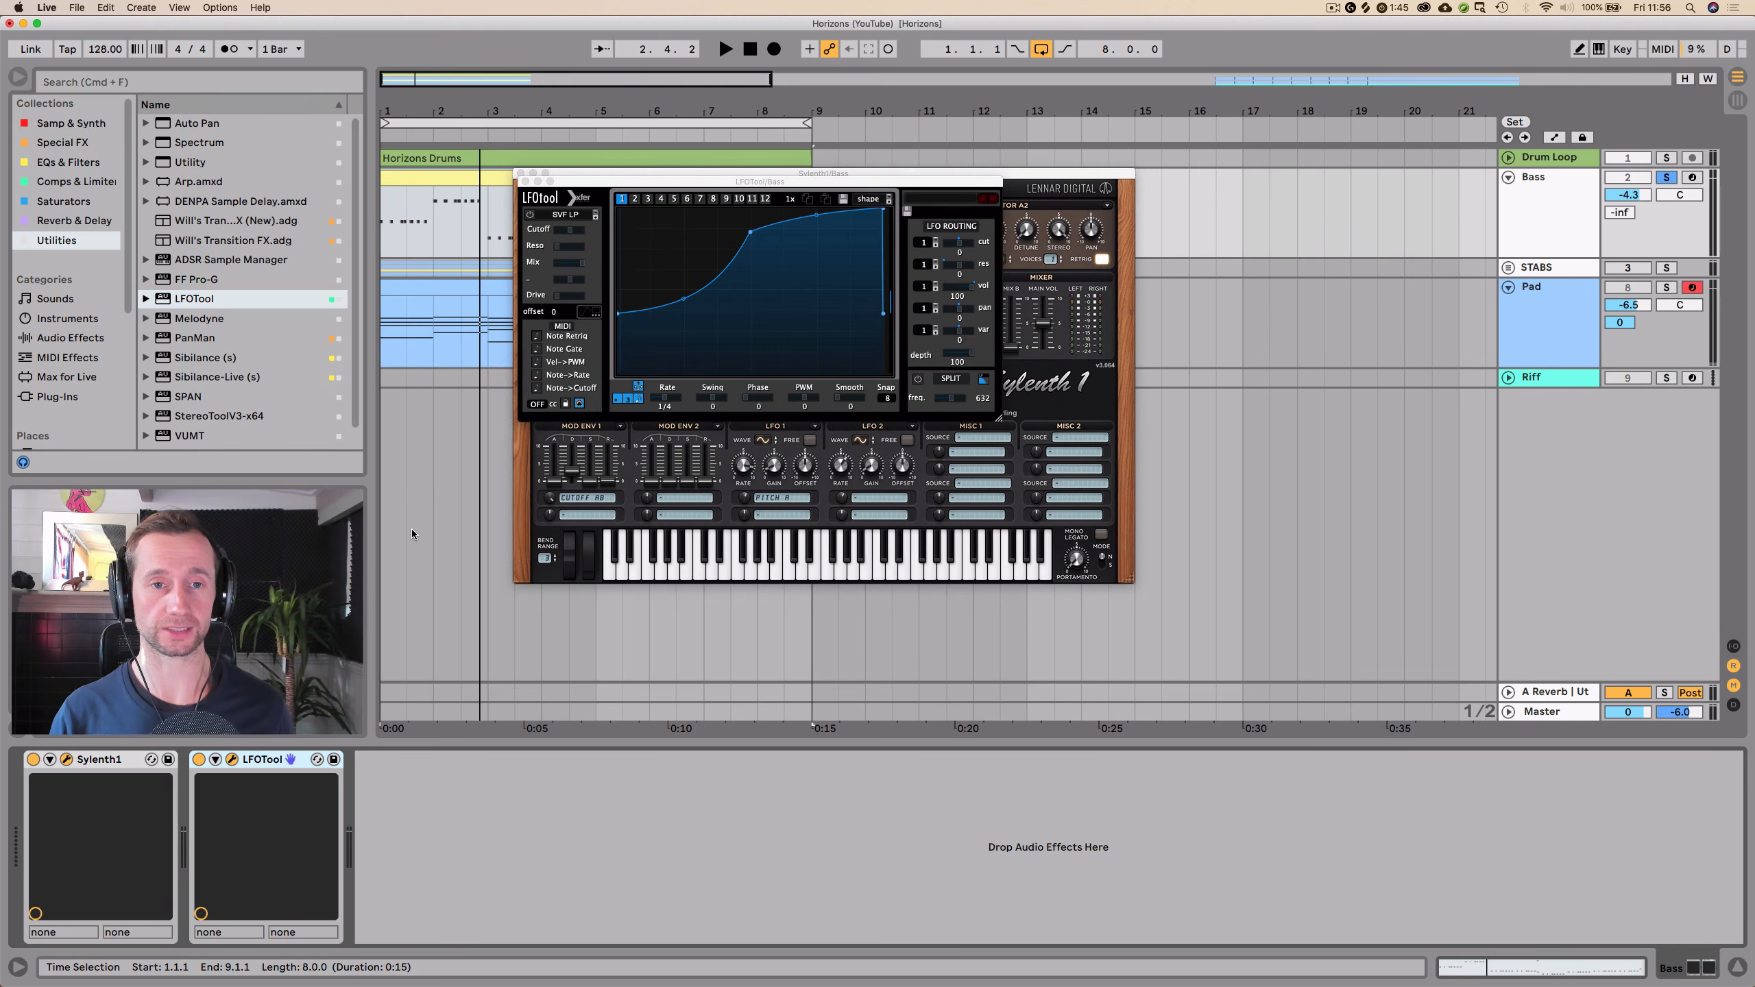
- Enlarge the LFOTool window and apply the Sidechain shape SC1 to its graph
{"action": "left_click_drag", "start_coordinate": [575, 181], "coordinate": [853, 555]}
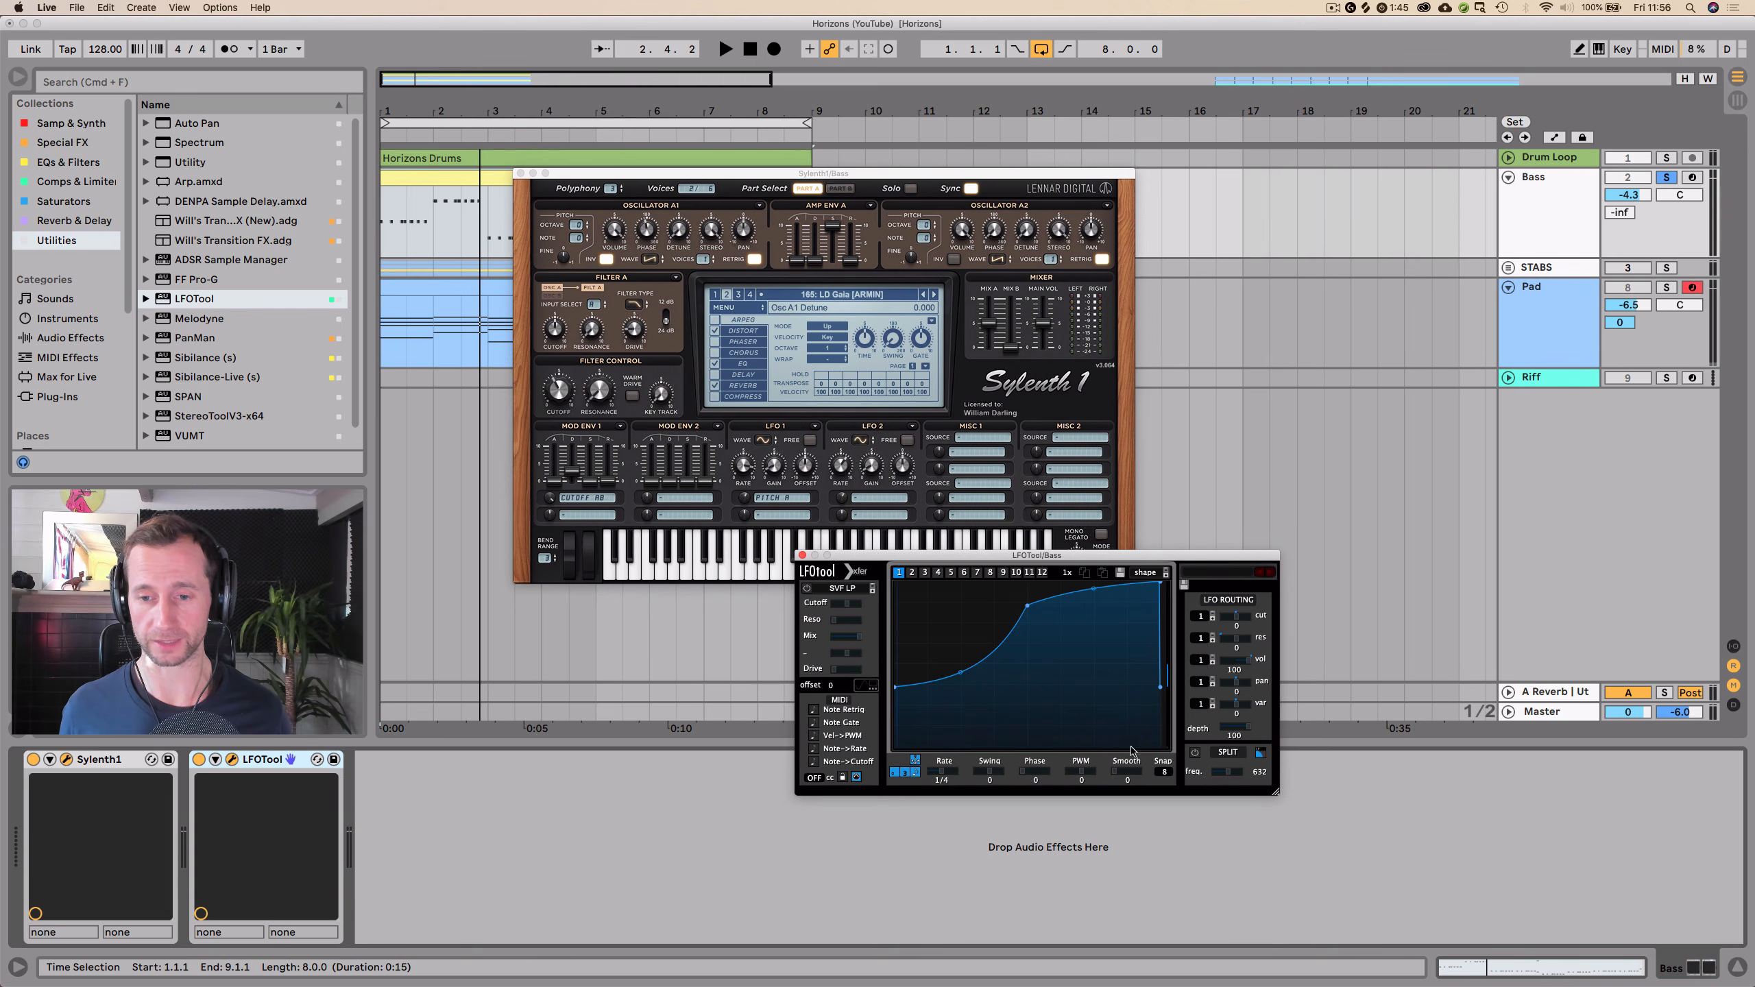
{"action": "left_click_drag", "start_coordinate": [1280, 802], "coordinate": [1465, 912]}
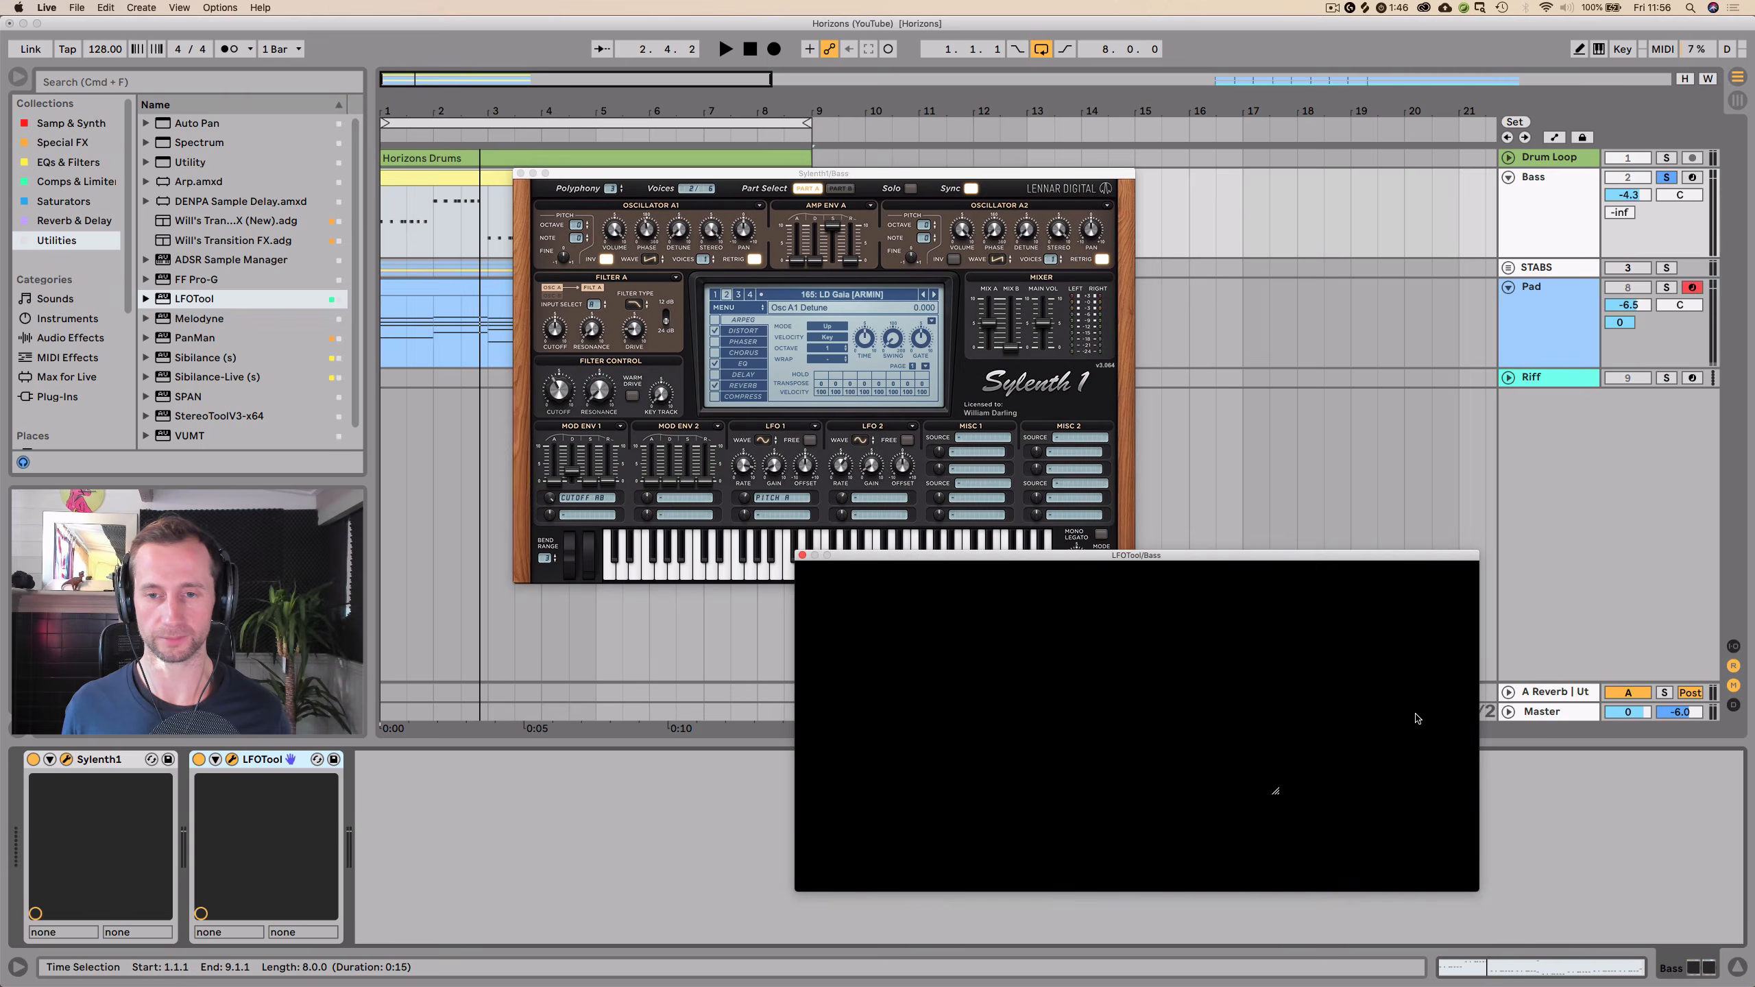
{"action": "left_click_drag", "start_coordinate": [1261, 551], "coordinate": [1267, 368]}
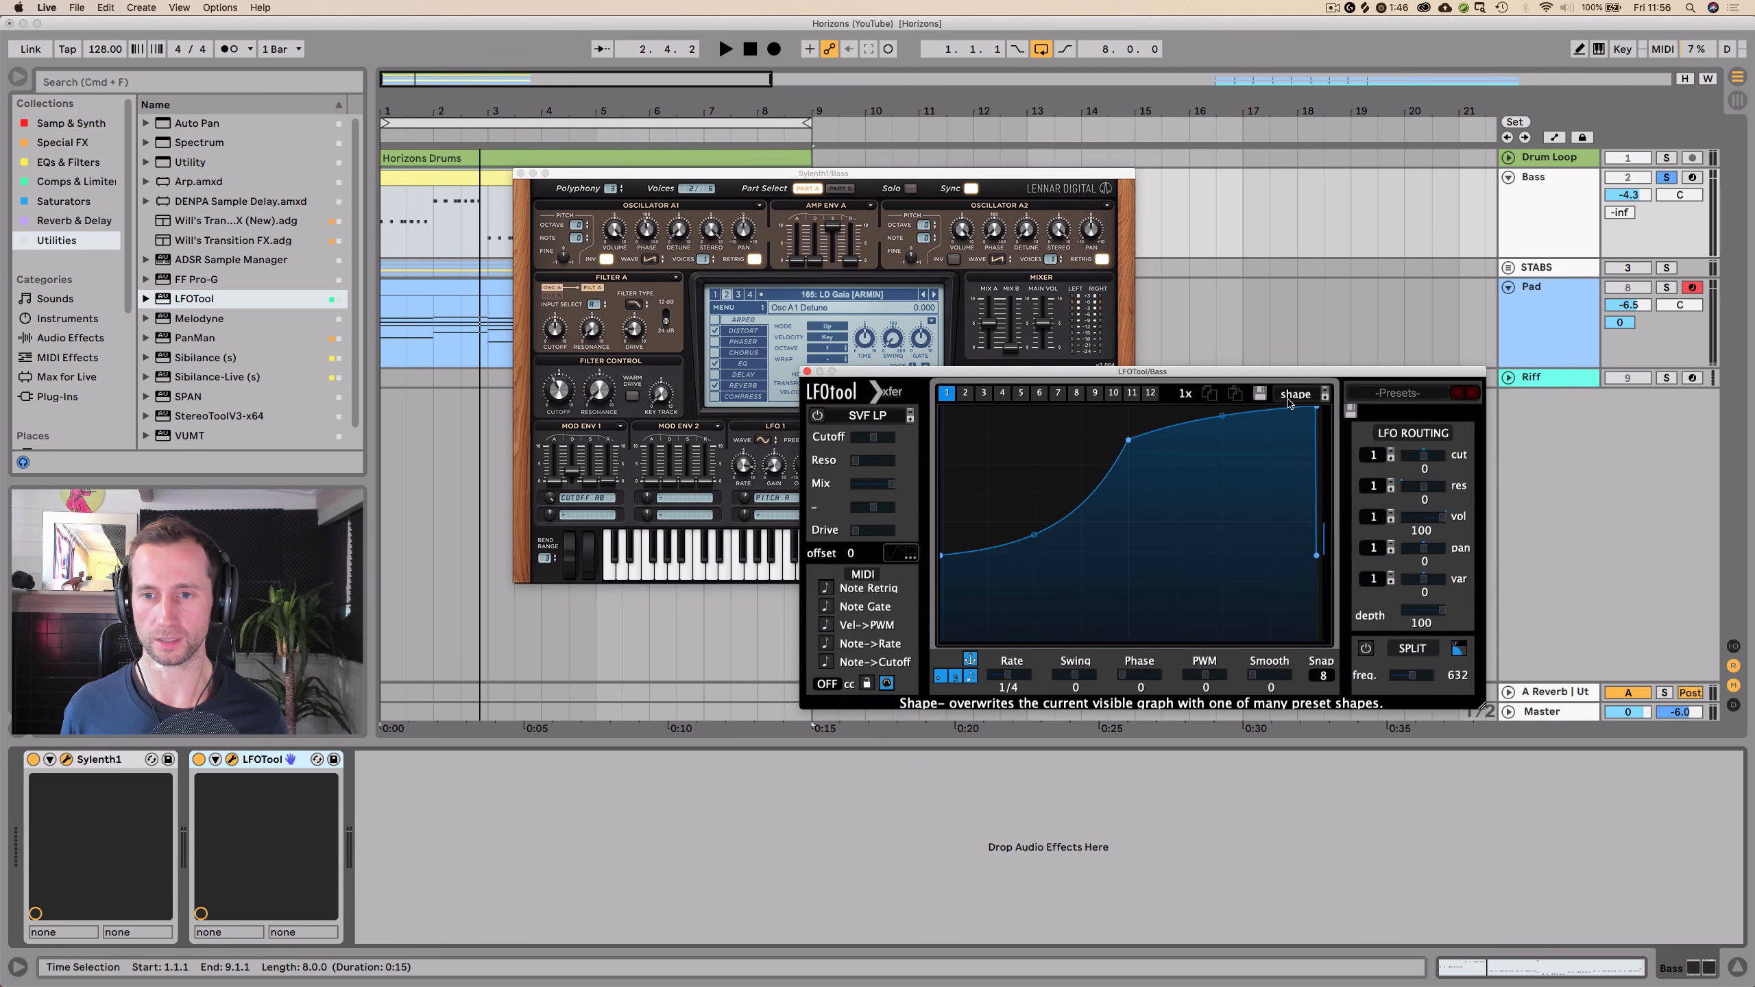
{"action": "left_click", "coordinate": [1295, 396]}
{"action": "mouse_move", "coordinate": [1342, 425]}
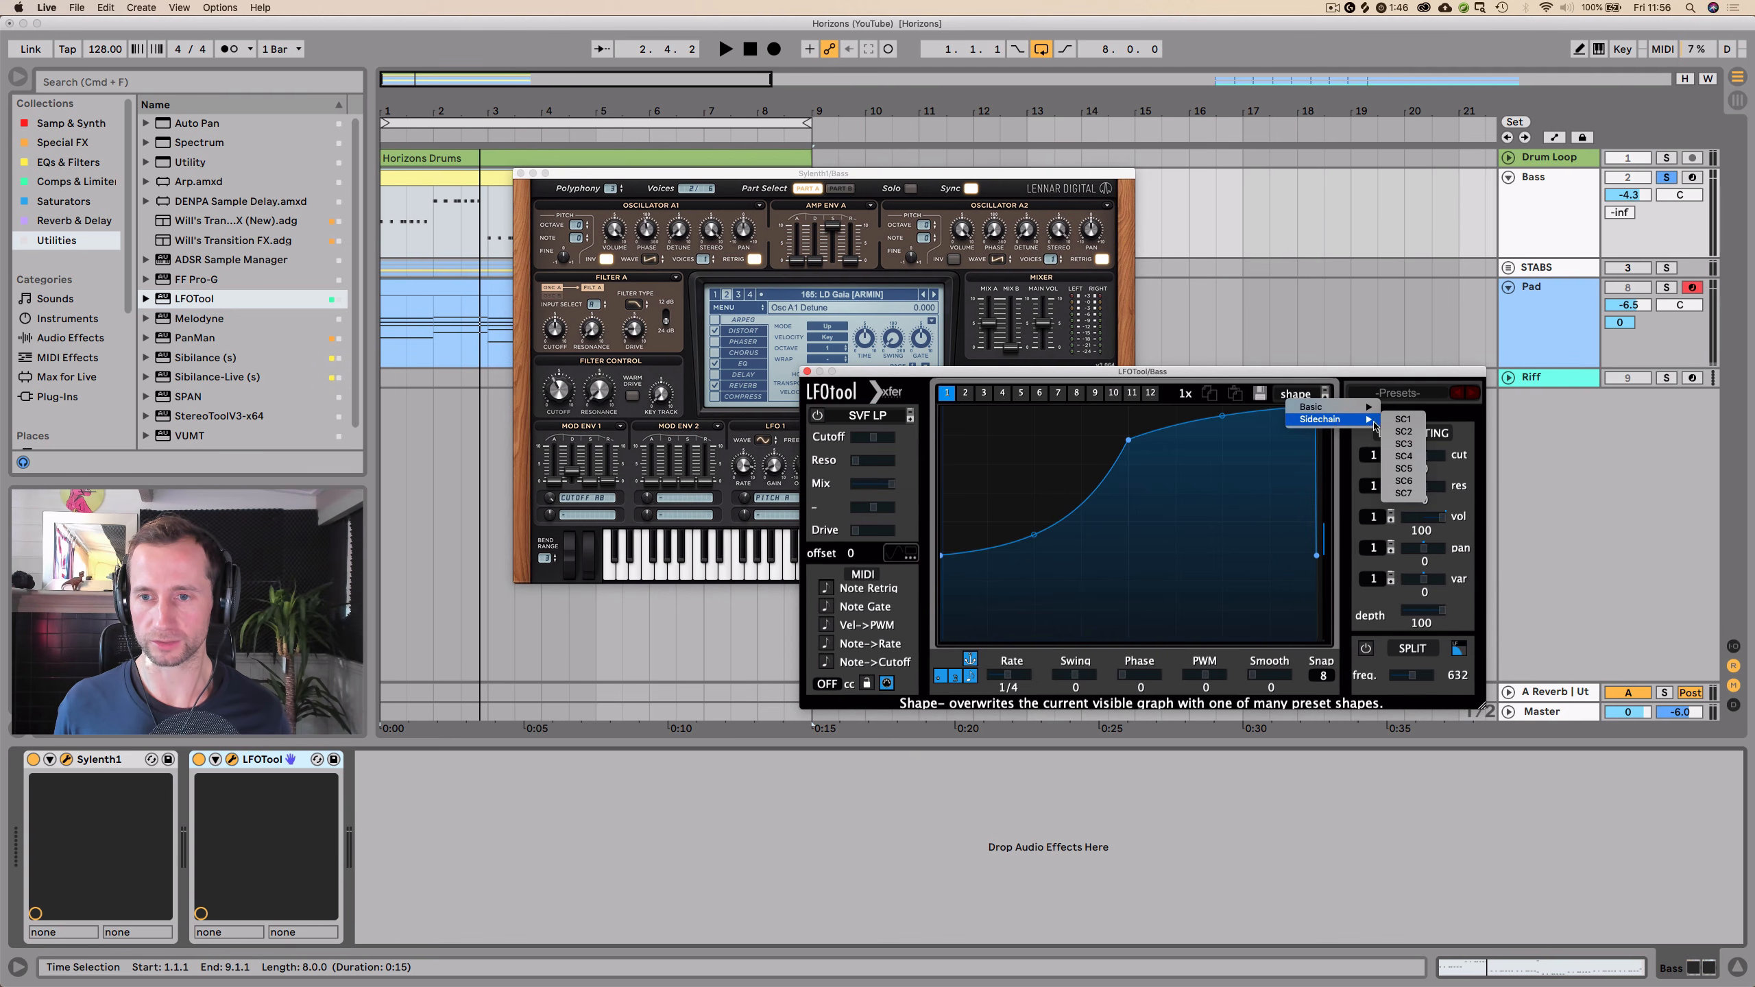
{"action": "left_click", "coordinate": [1415, 420]}
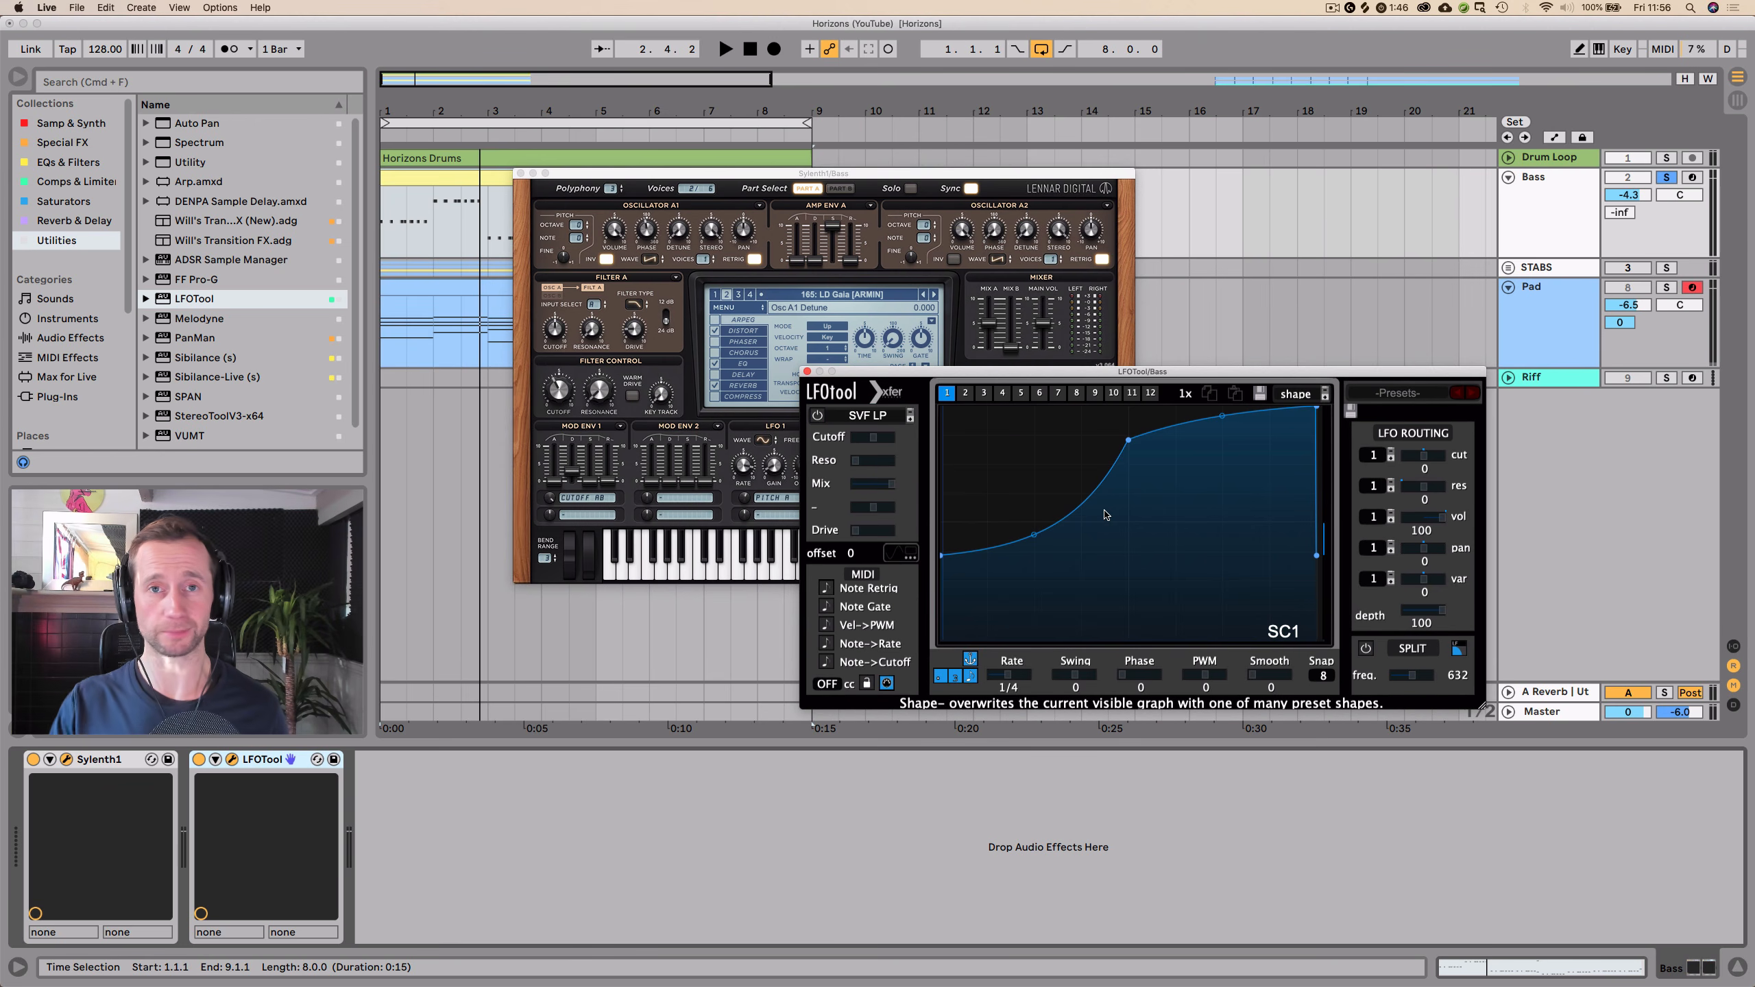
- Play the loop with the Bass track, compare LFOTool's following sidechain shapes and settle on SC2
{"action": "left_click", "coordinate": [1559, 216]}
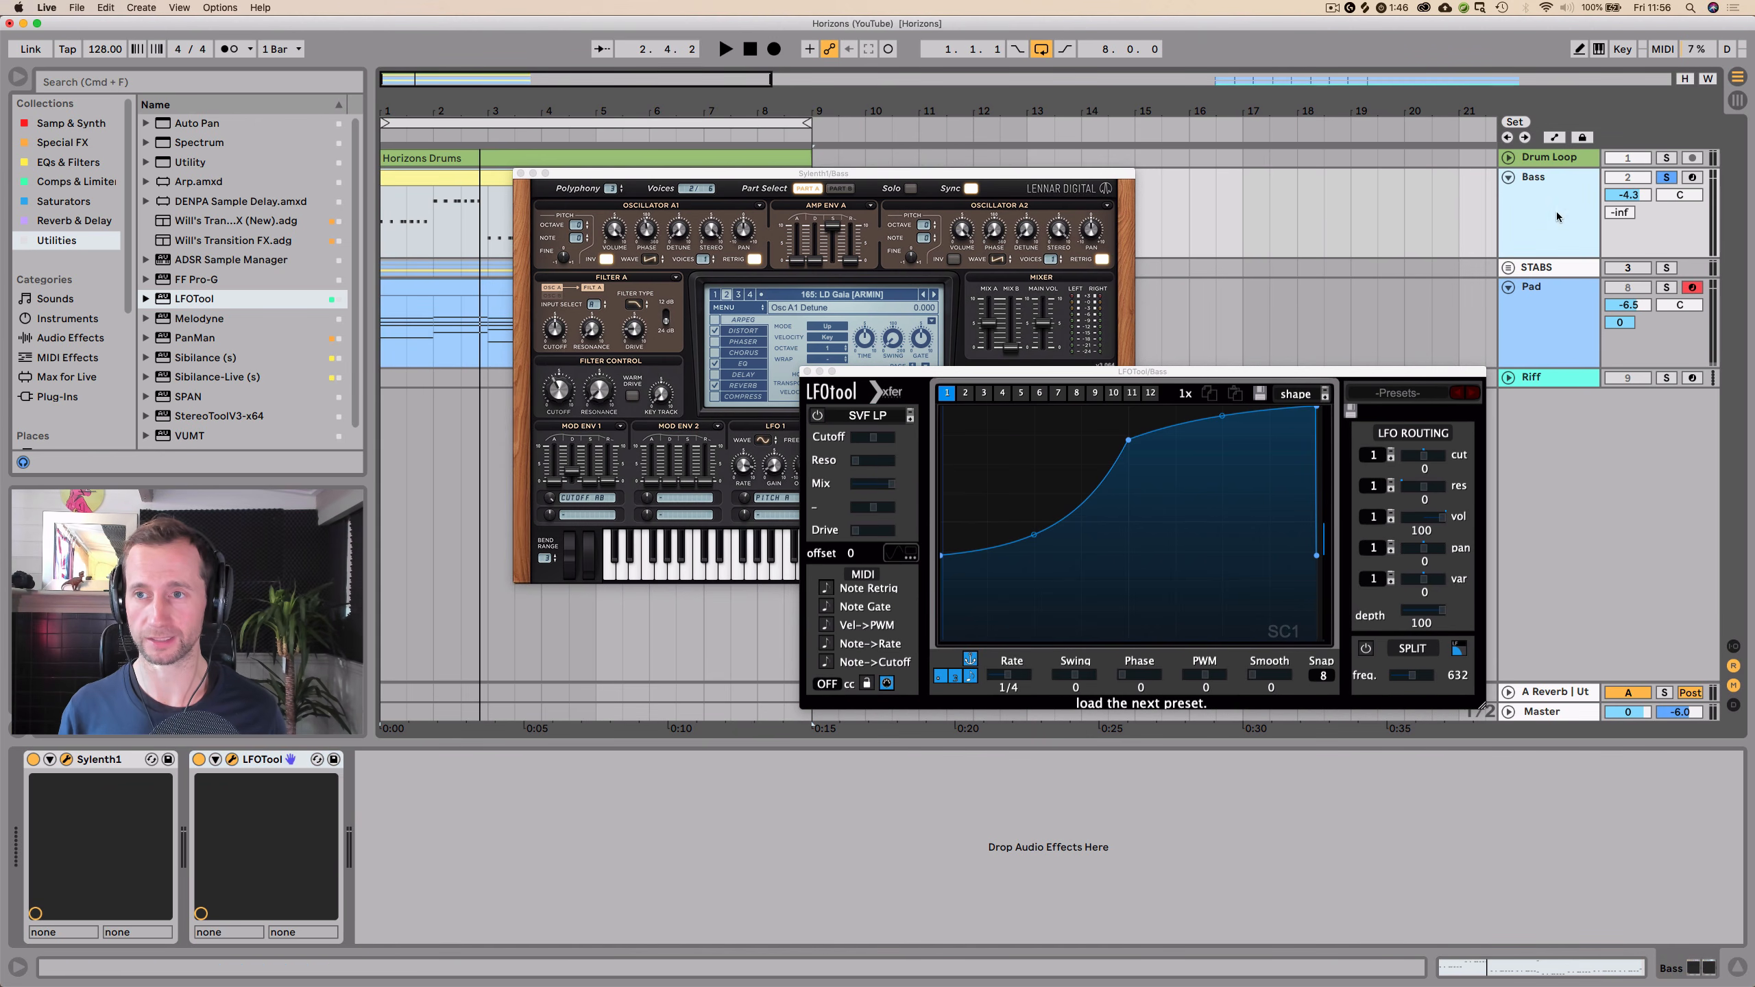
{"action": "key", "text": "space"}
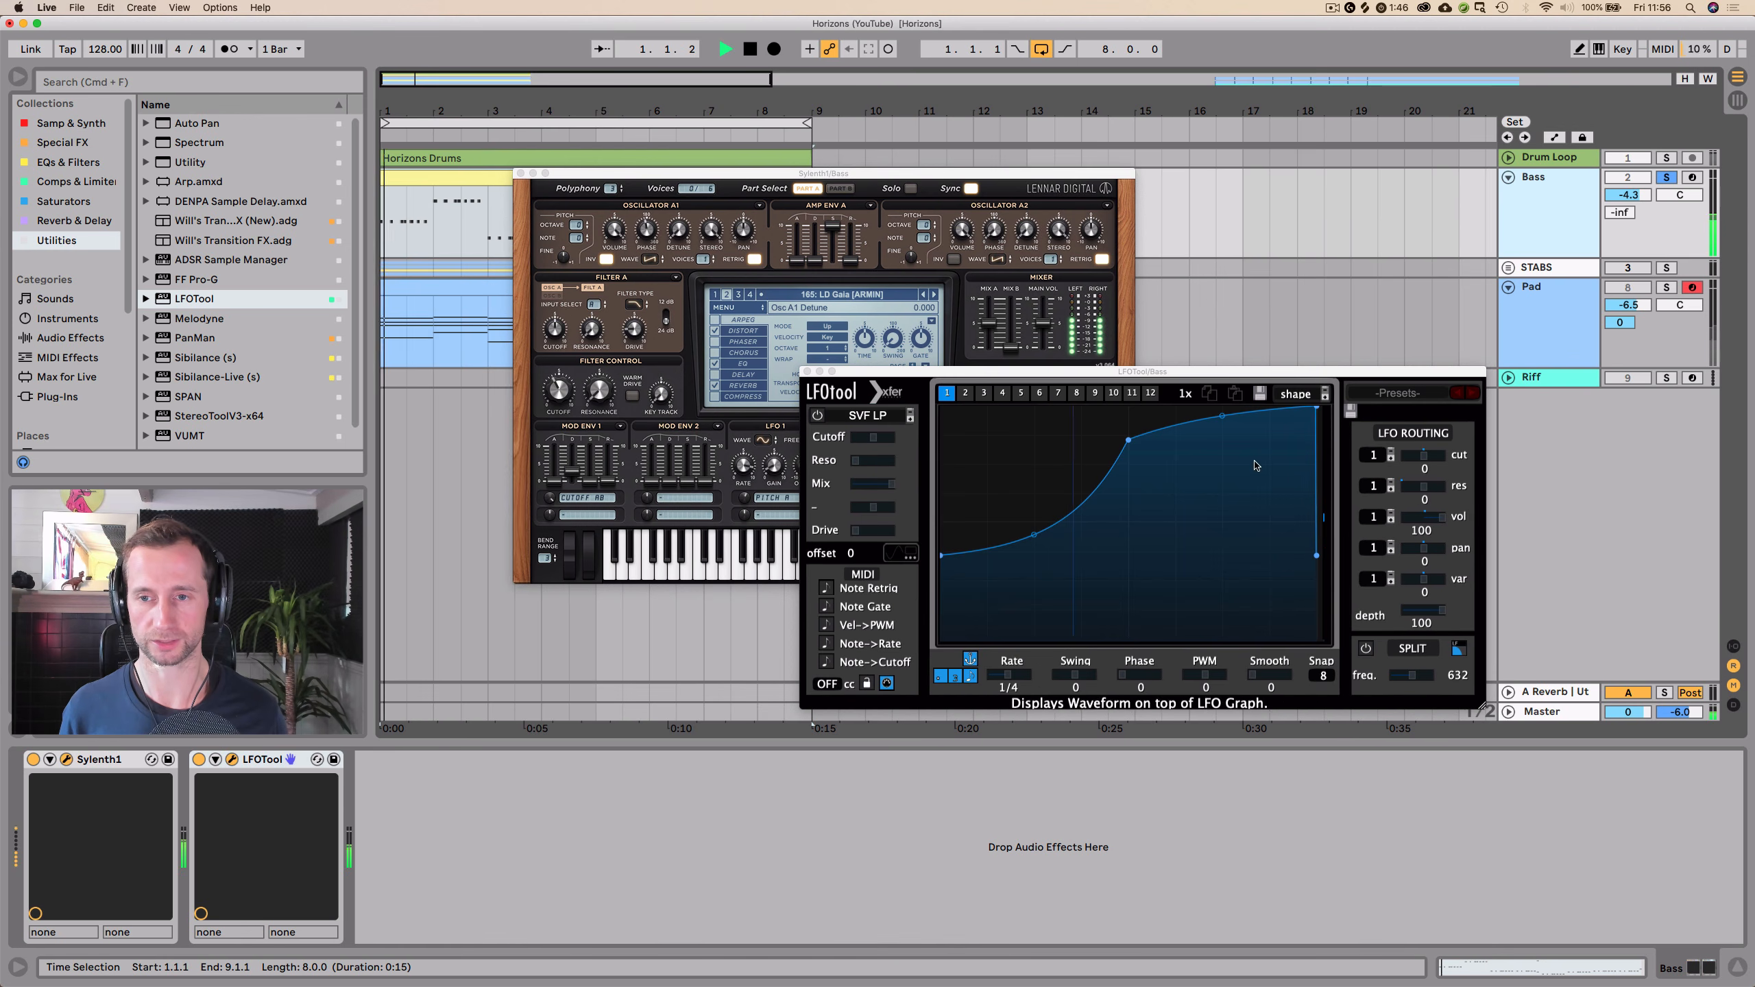
{"action": "left_click", "coordinate": [1313, 395]}
{"action": "mouse_move", "coordinate": [1361, 408]}
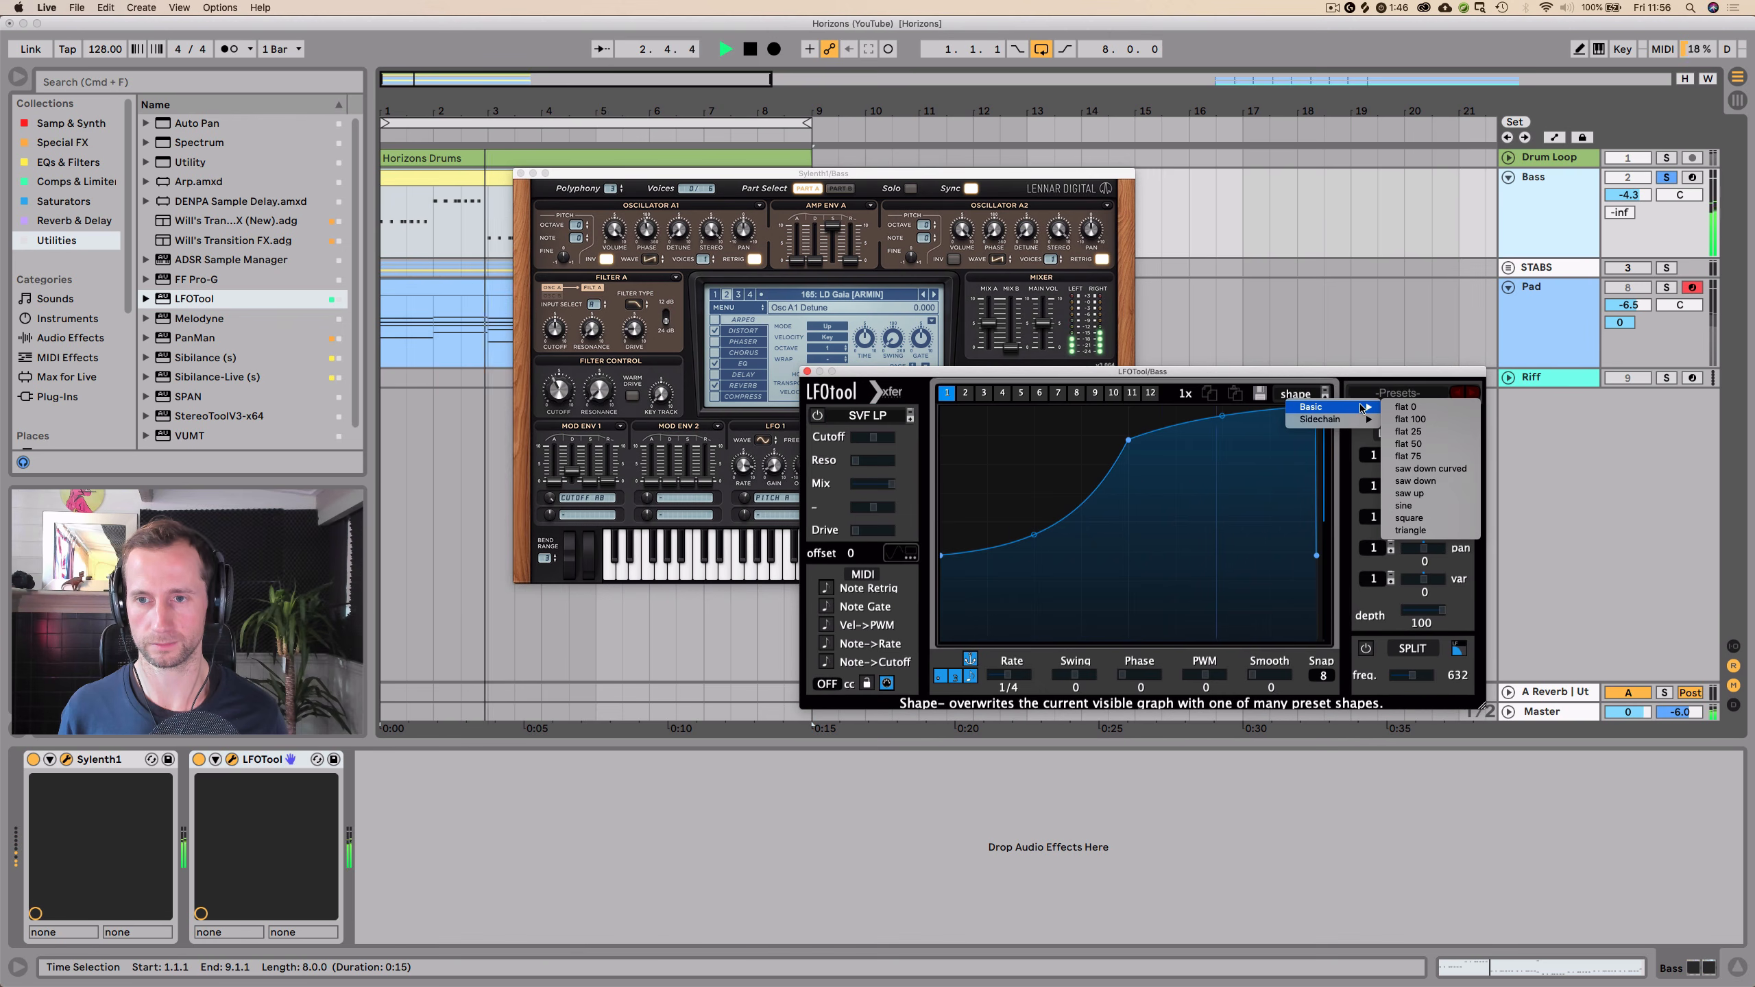
{"action": "left_click", "coordinate": [1396, 432]}
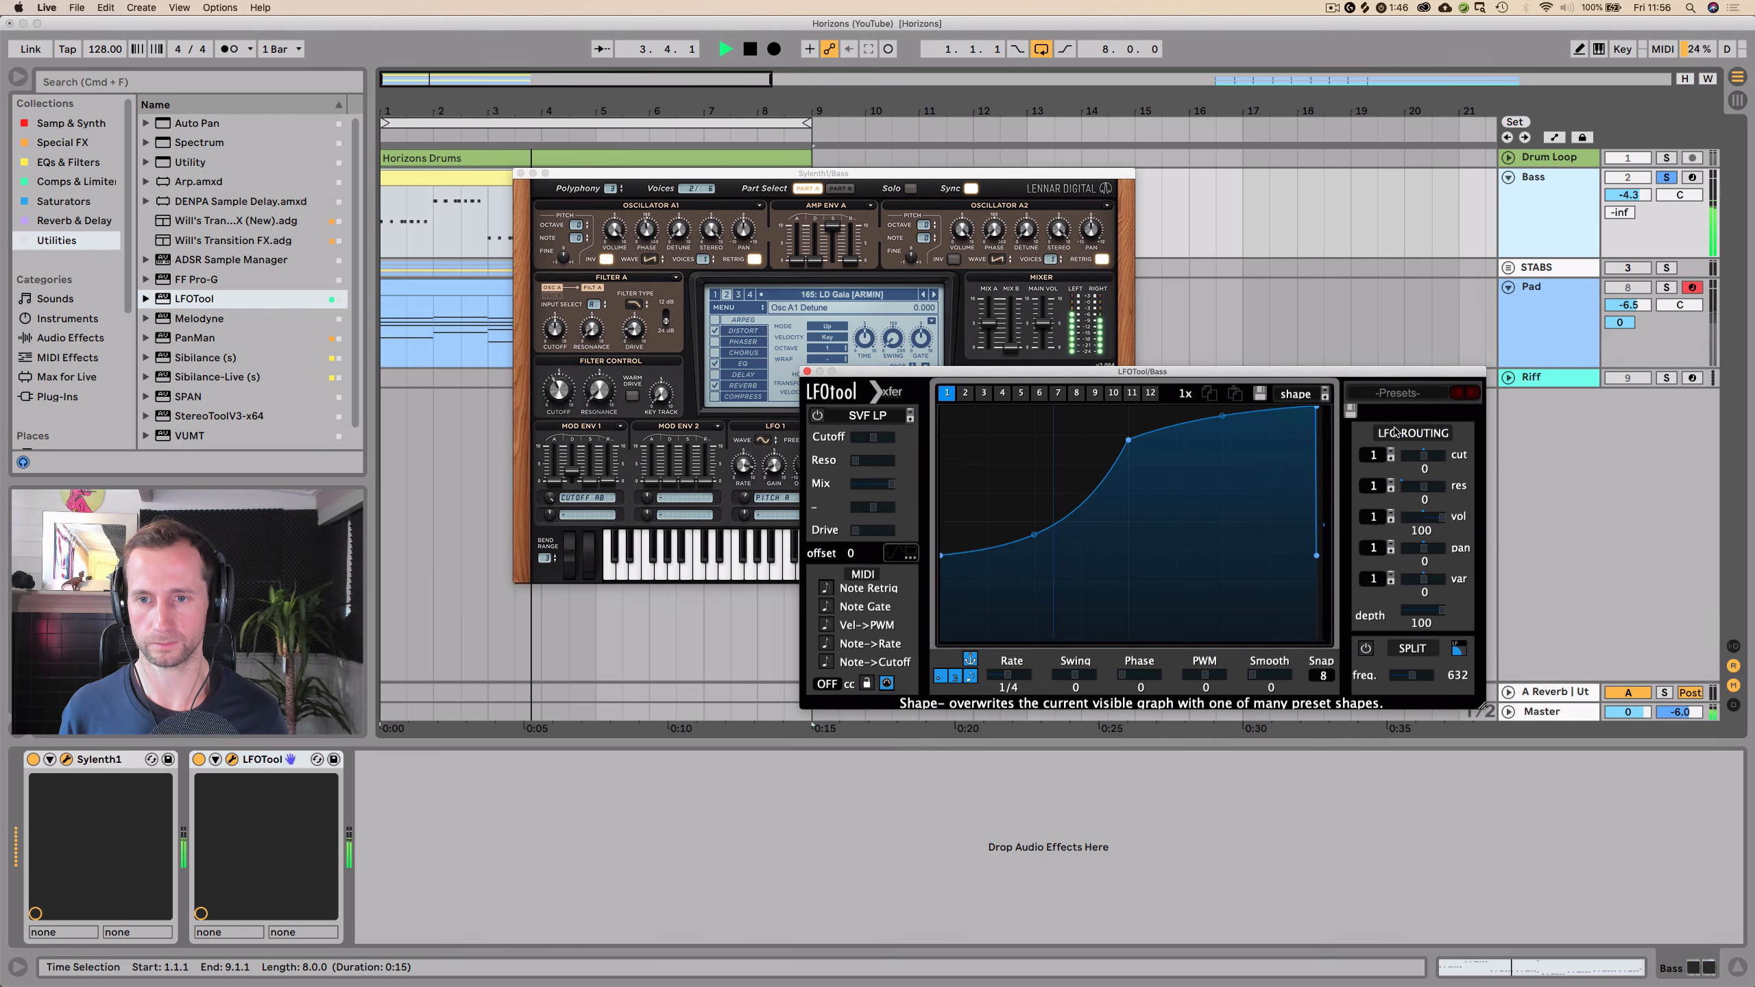
{"action": "left_click", "coordinate": [1325, 395]}
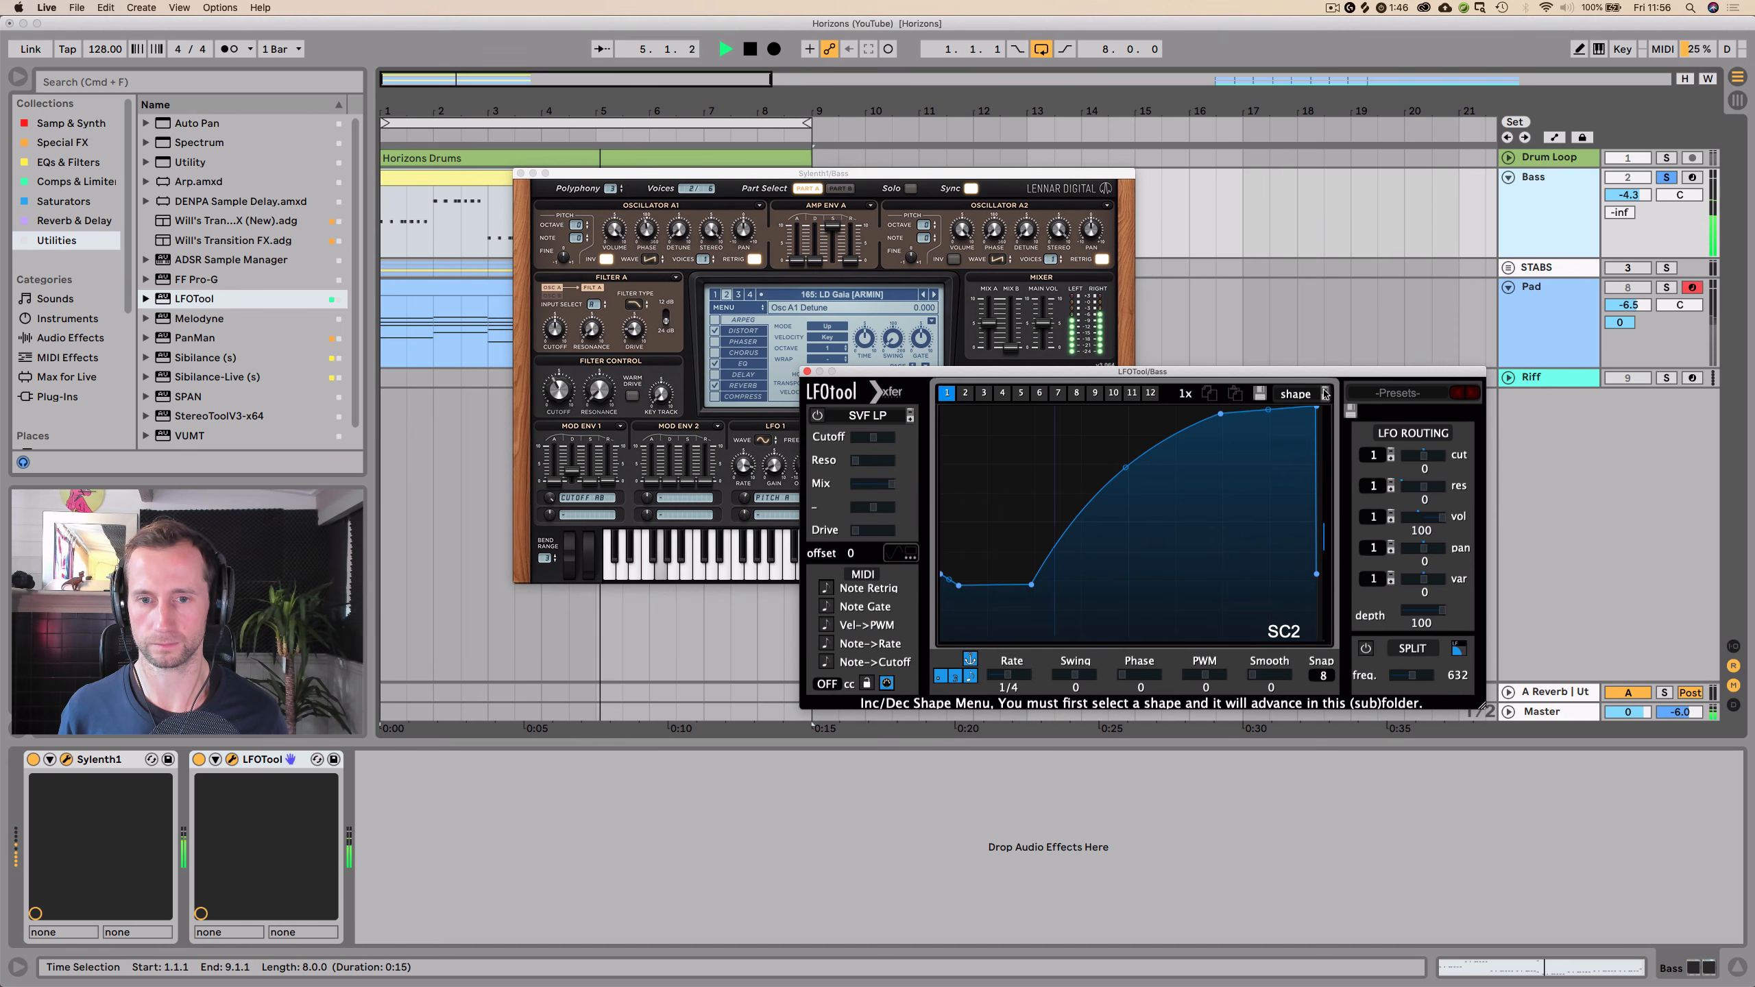
{"action": "left_click", "coordinate": [1326, 396]}
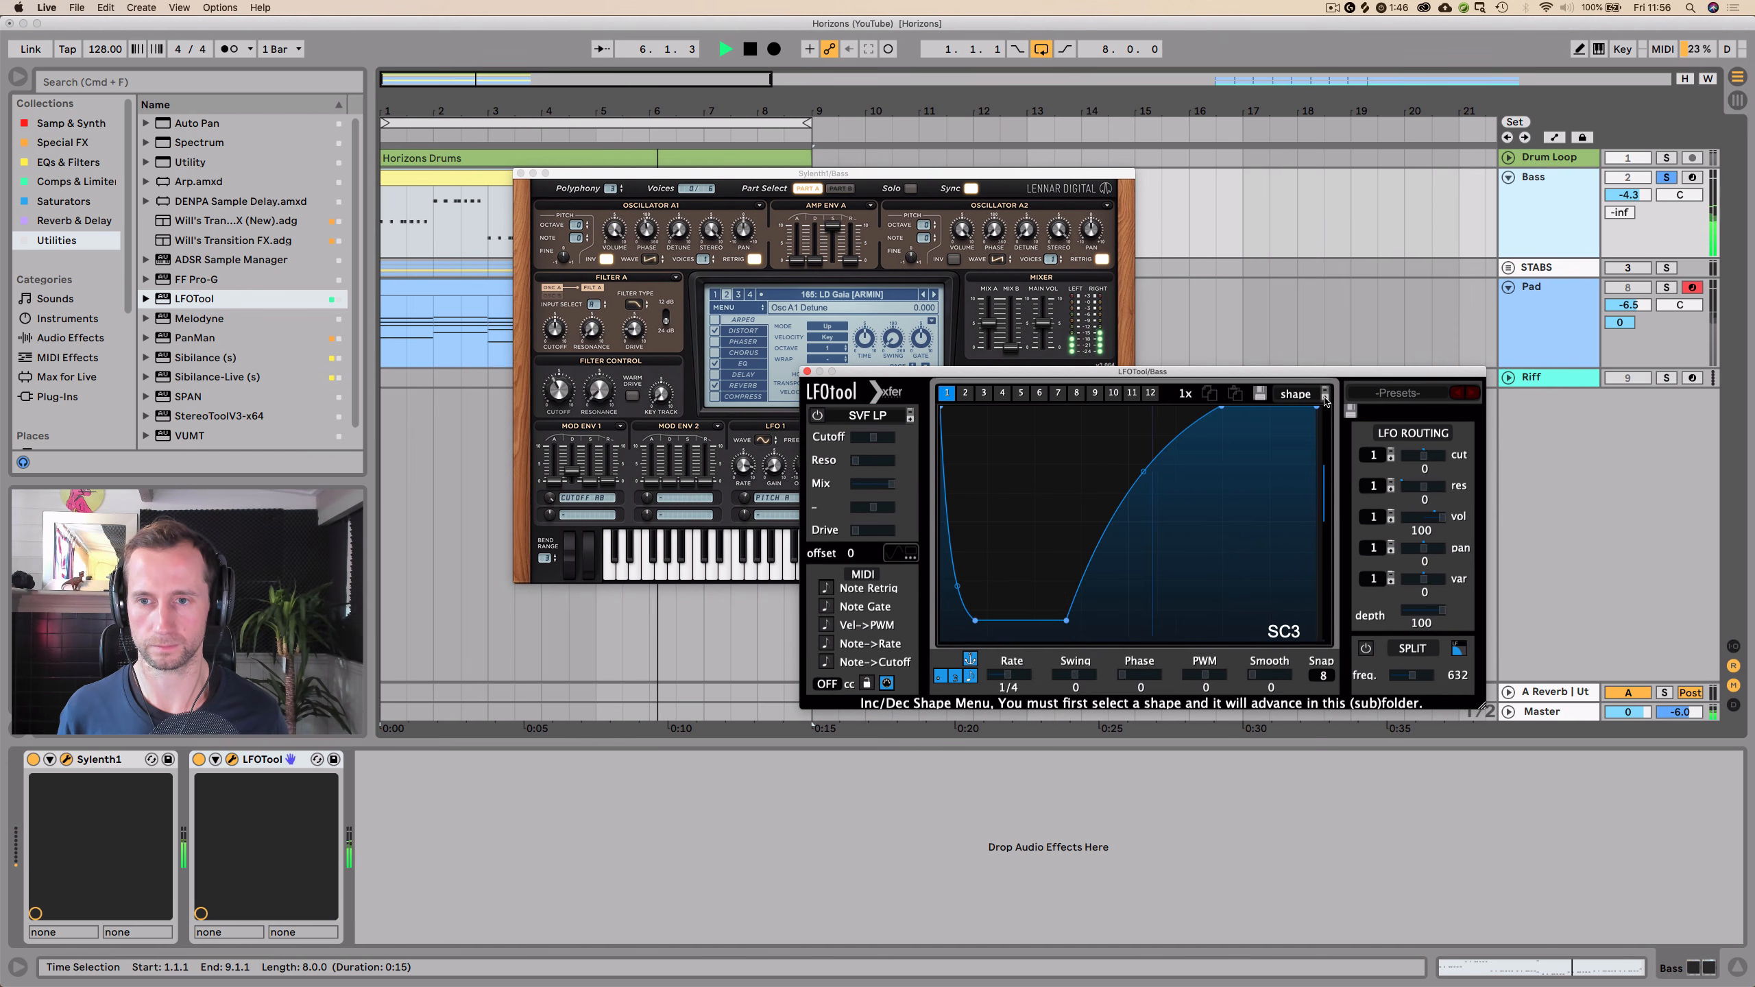
{"action": "left_click", "coordinate": [1325, 398]}
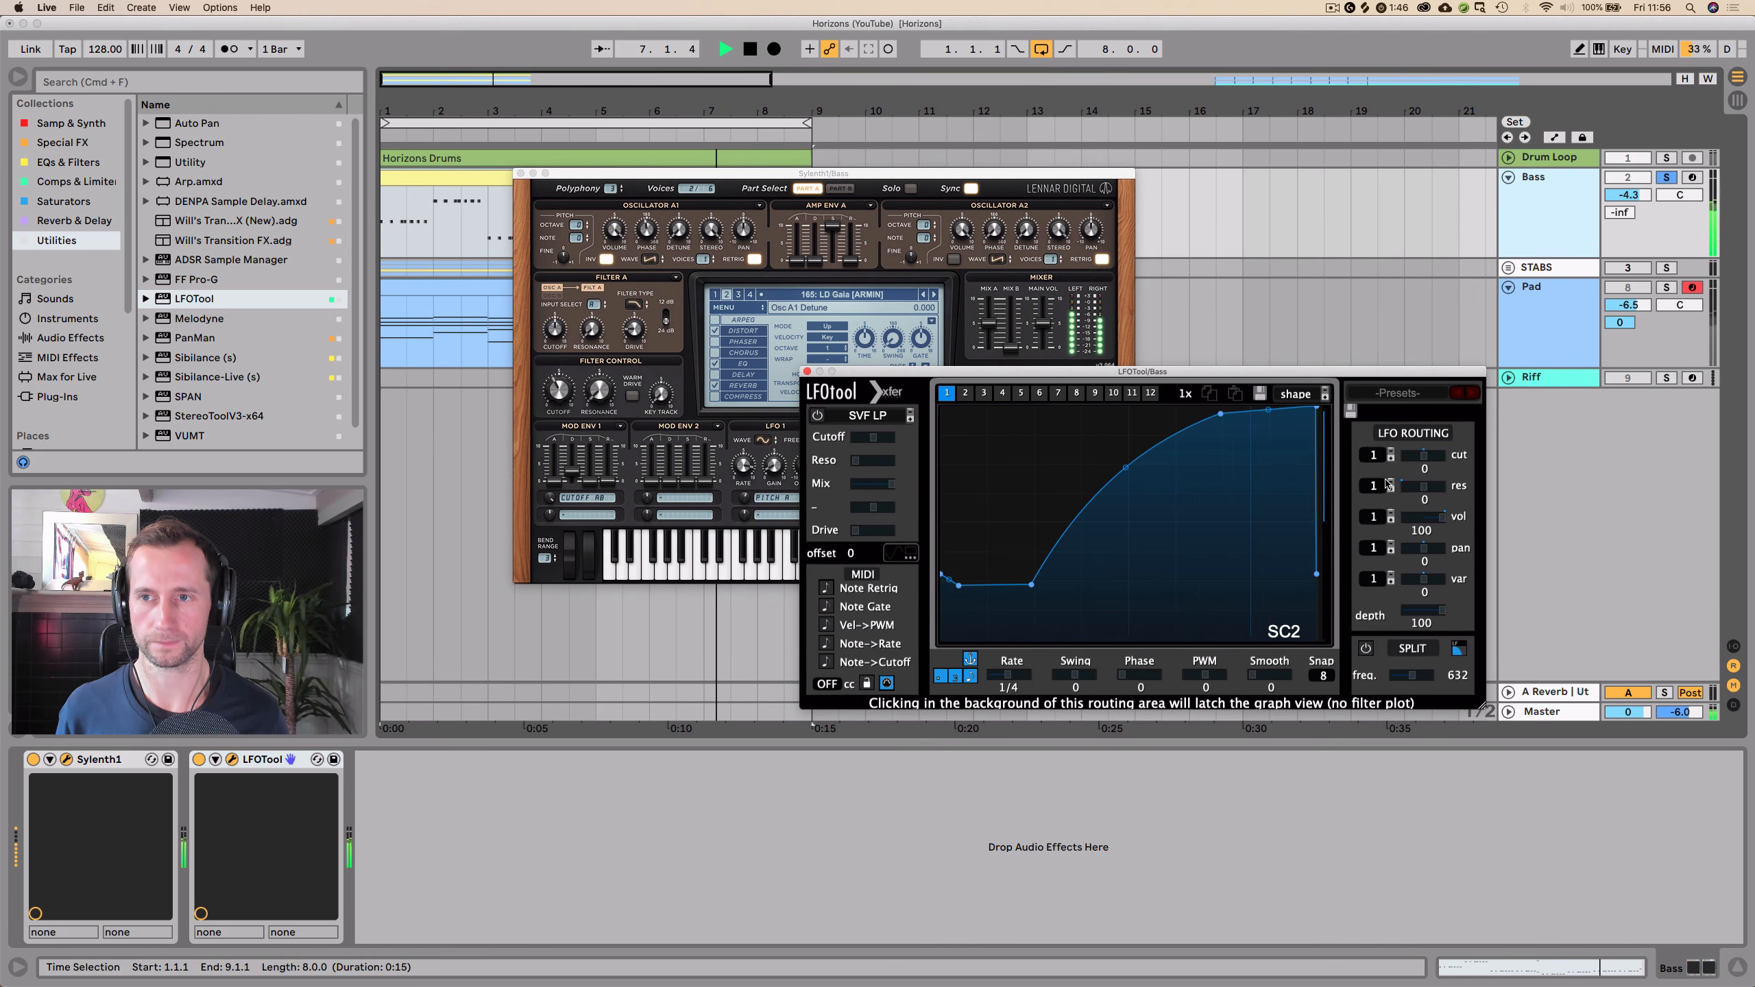
- Solo the Drum Loop together with the Bass and turn off the reverb in the bass's Sylenth1
{"action": "left_click", "coordinate": [1666, 158]}
{"action": "left_click", "coordinate": [1519, 220]}
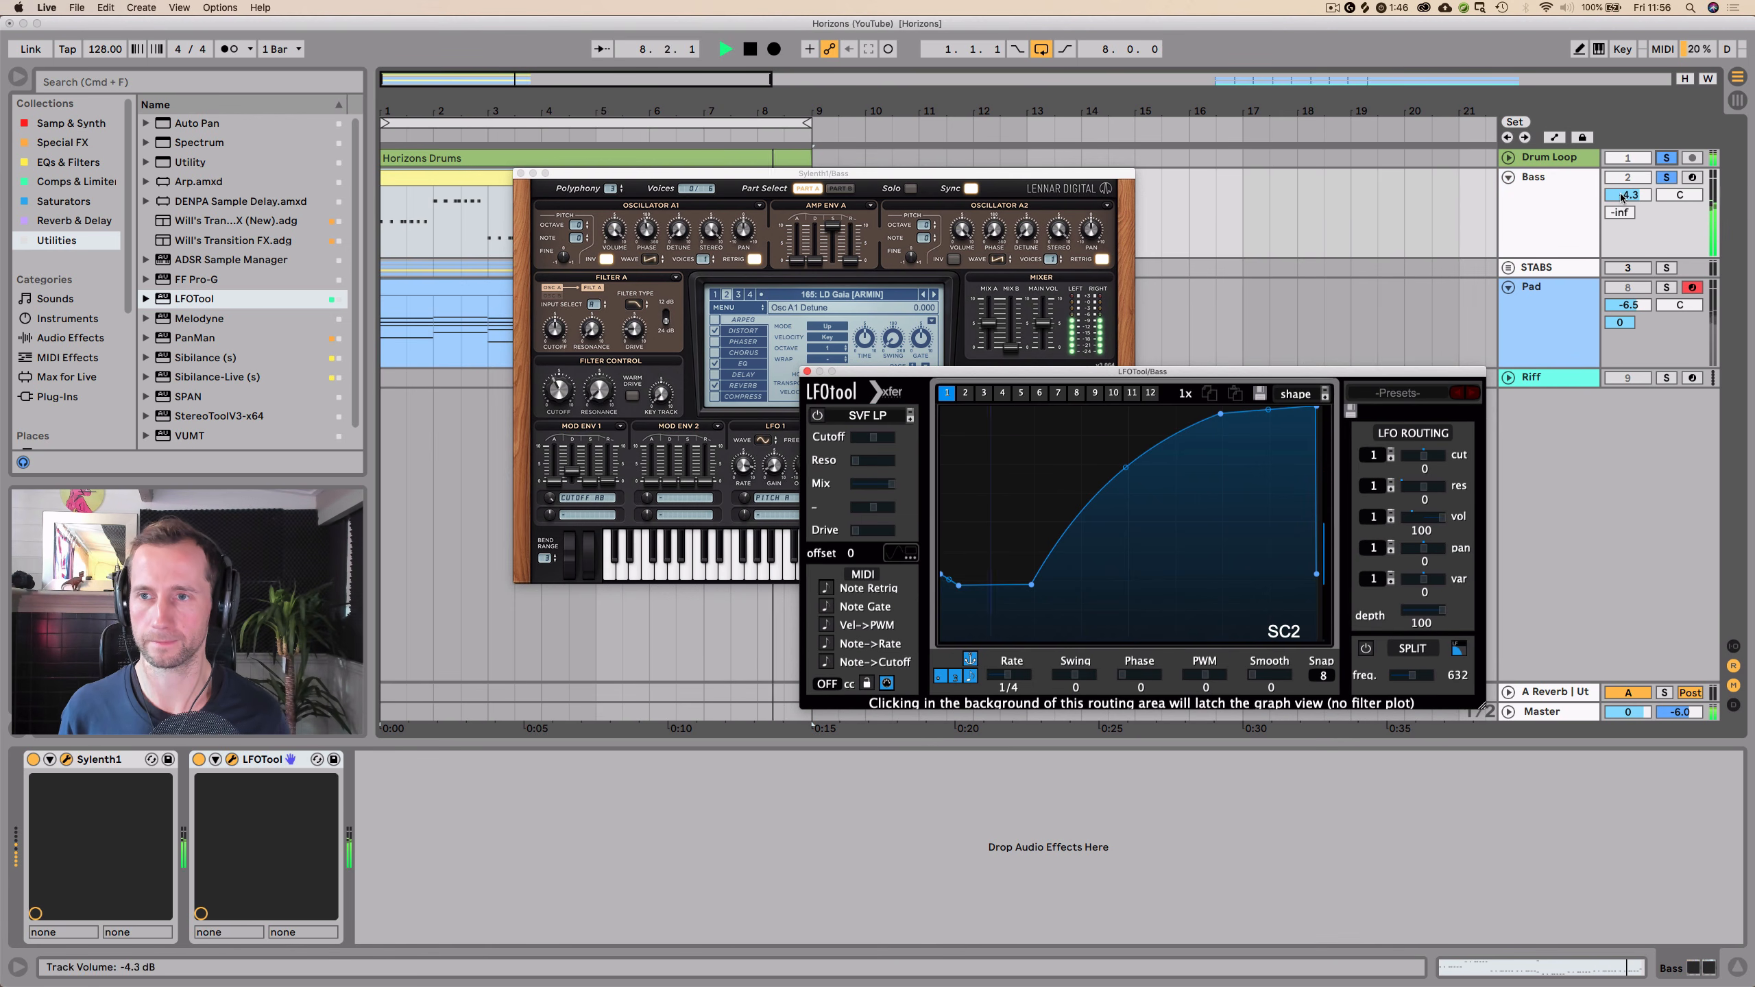
{"action": "left_click", "coordinate": [612, 177]}
{"action": "left_click", "coordinate": [715, 386]}
{"action": "left_click", "coordinate": [715, 386]}
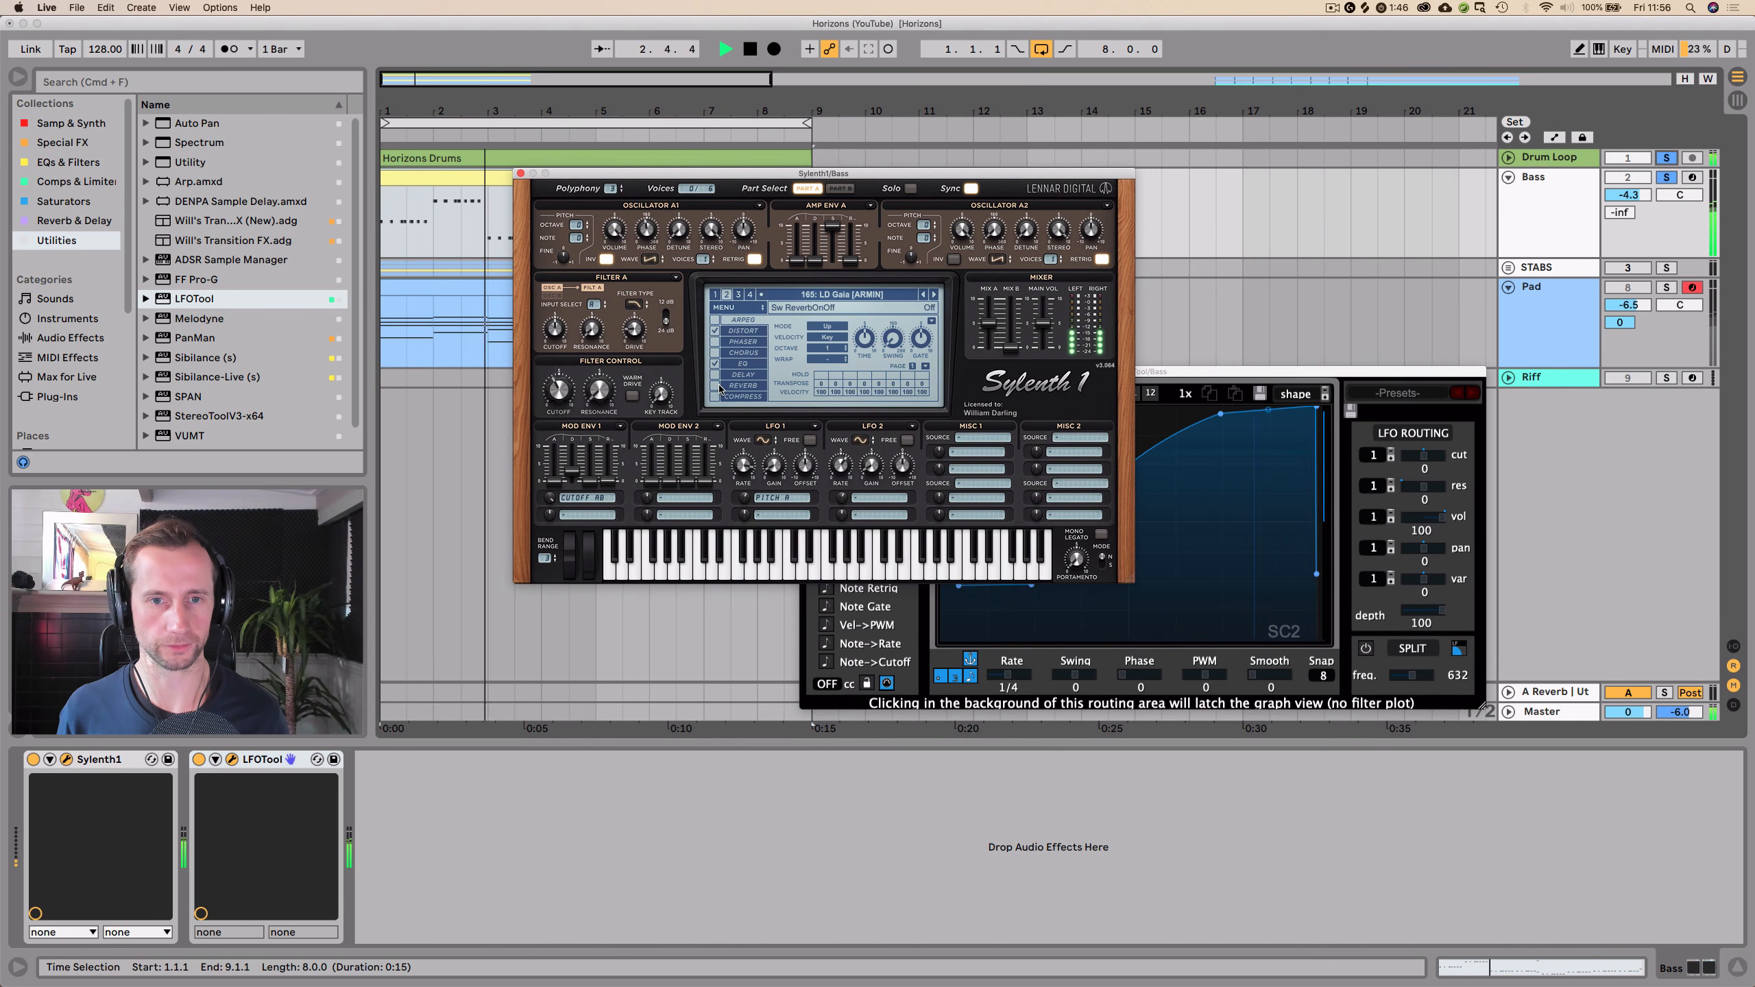
{"action": "left_click", "coordinate": [1550, 208]}
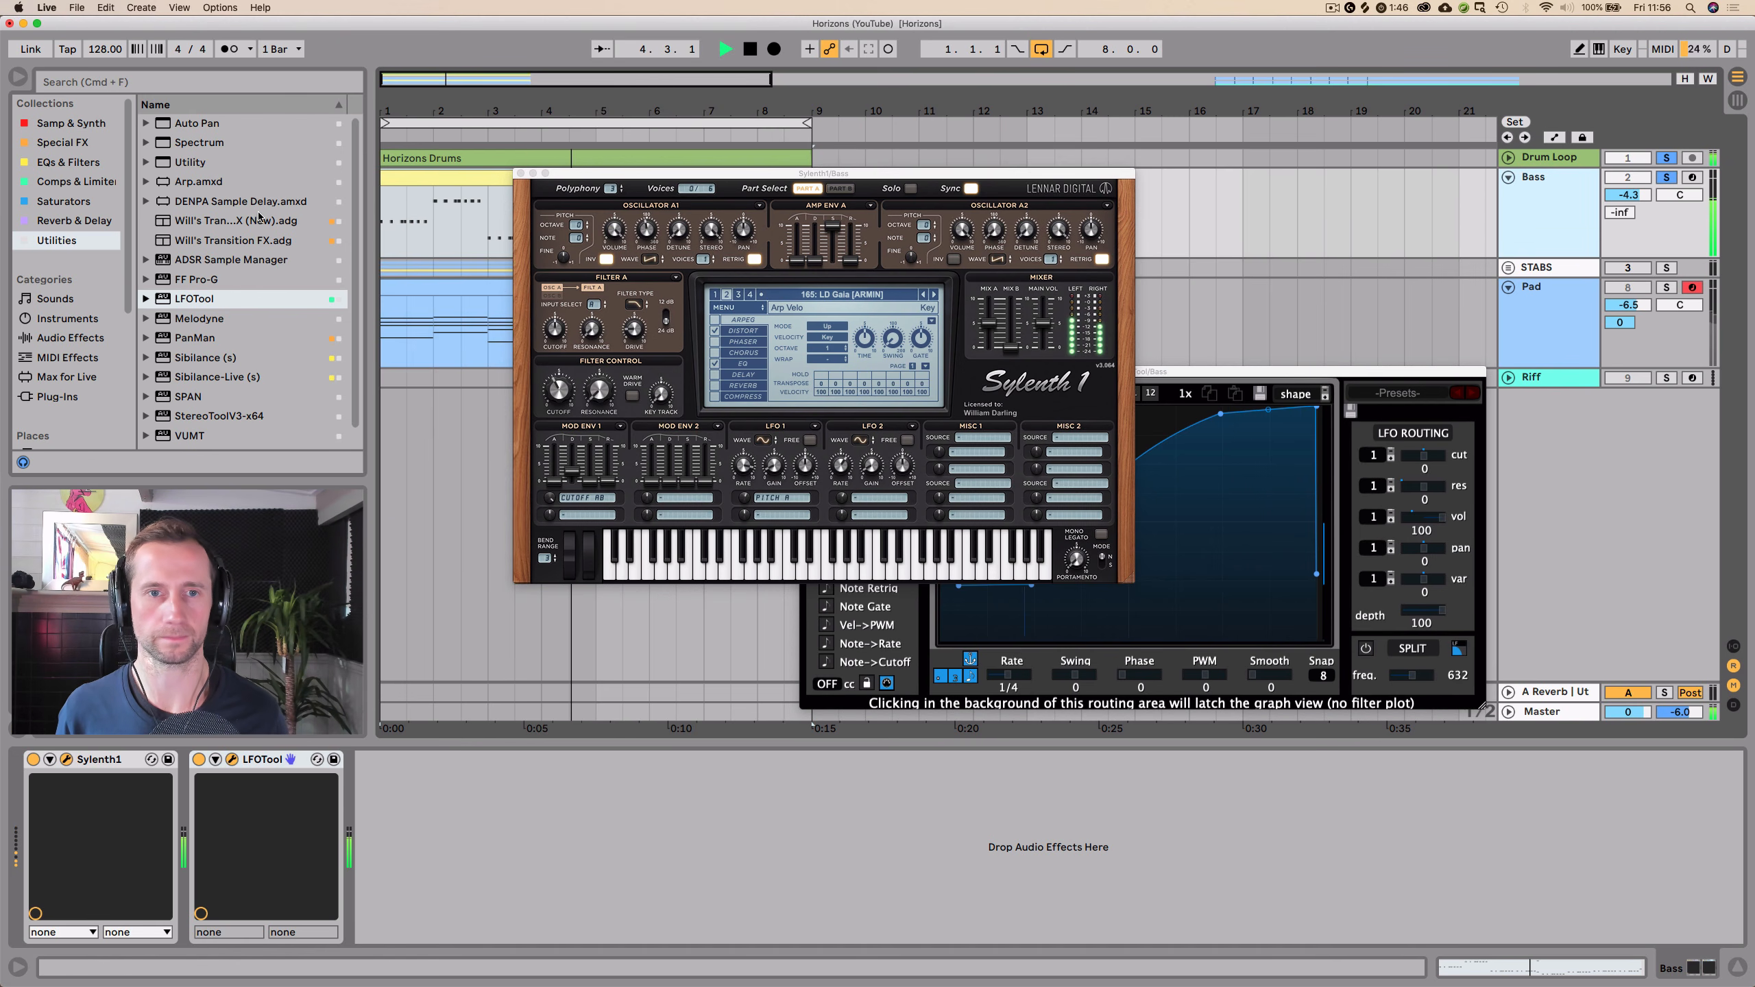
{"action": "left_click", "coordinate": [523, 173]}
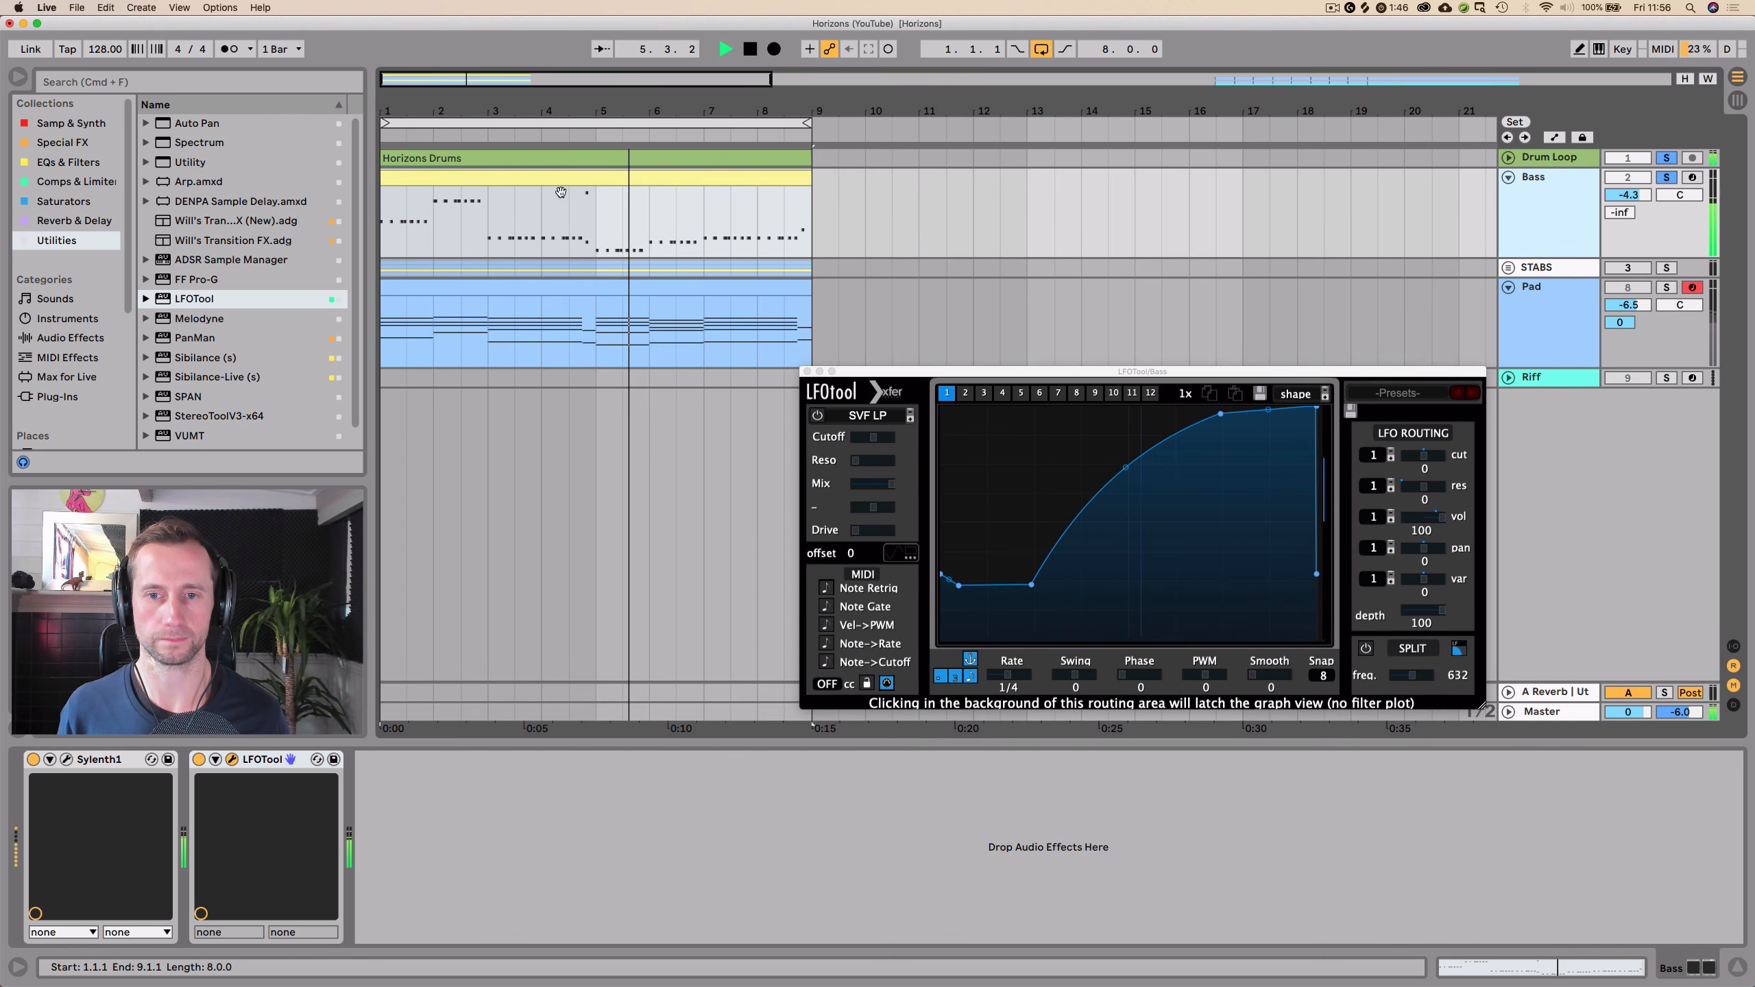
- Send the Bass track to the A Reverb return at -9.0 dB, checking it in playback, and close the LFOTool window
{"action": "left_click_drag", "start_coordinate": [1619, 211], "coordinate": [1620, 190]}
{"action": "left_click", "coordinate": [1556, 214]}
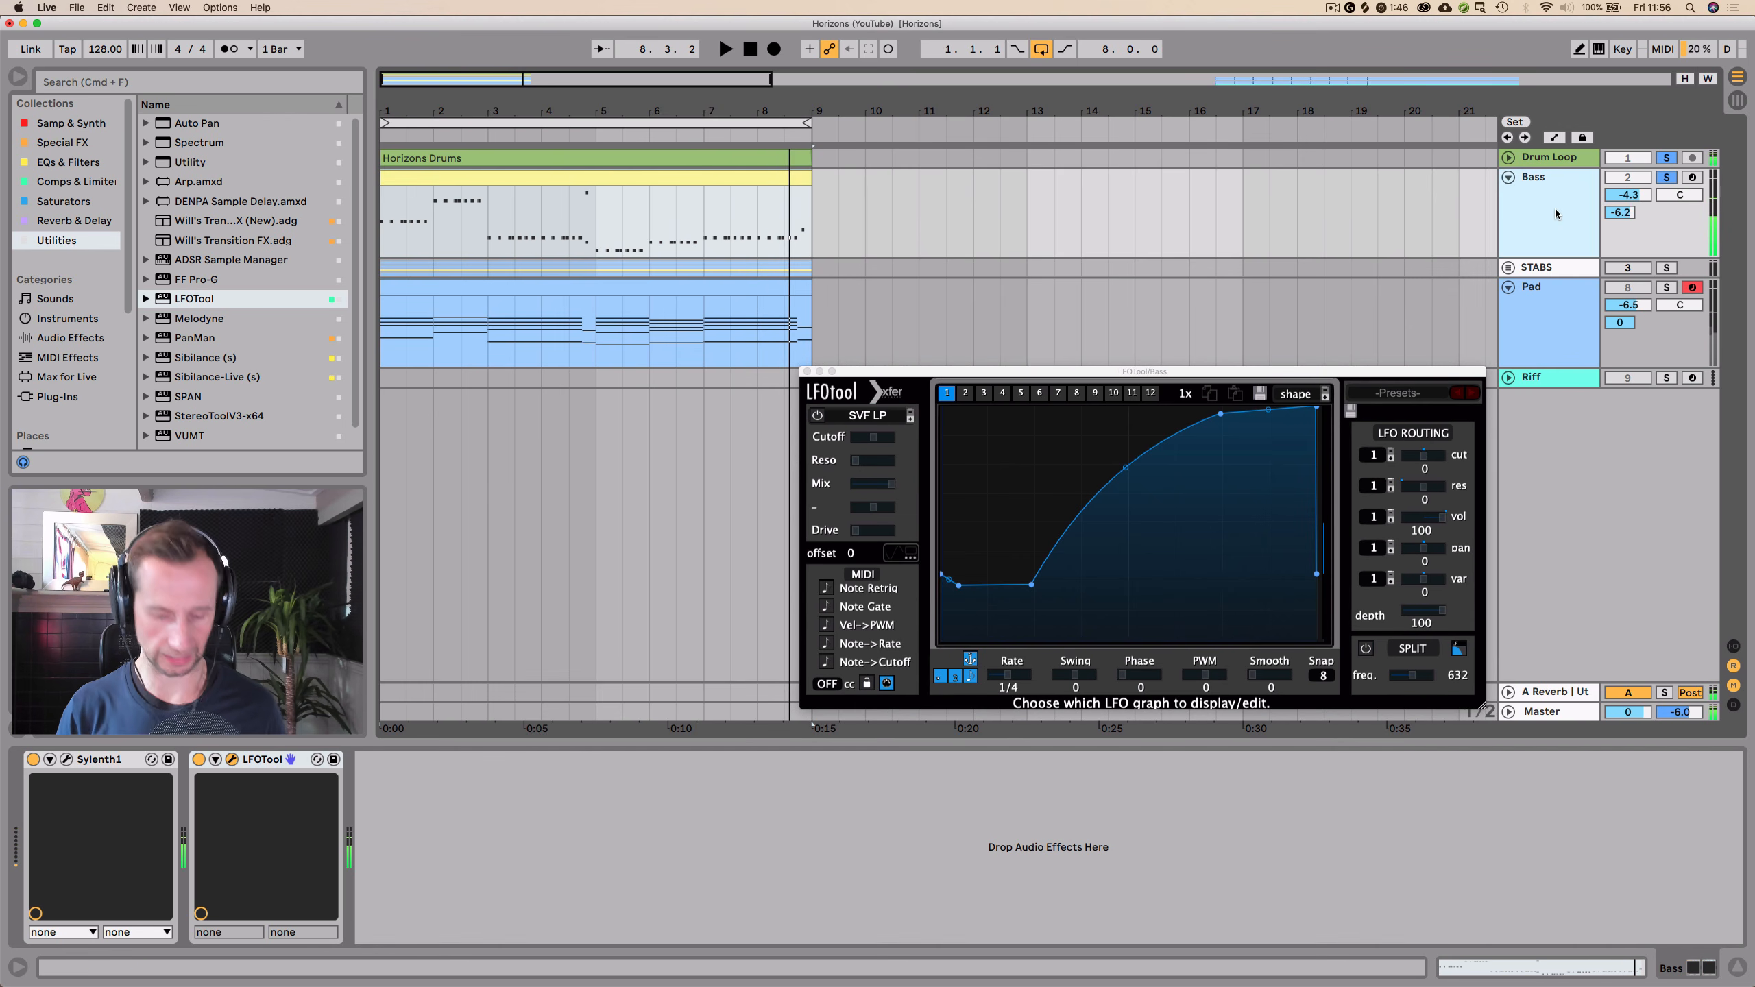
{"action": "key", "text": "Tab"}
{"action": "key", "text": "Tab"}
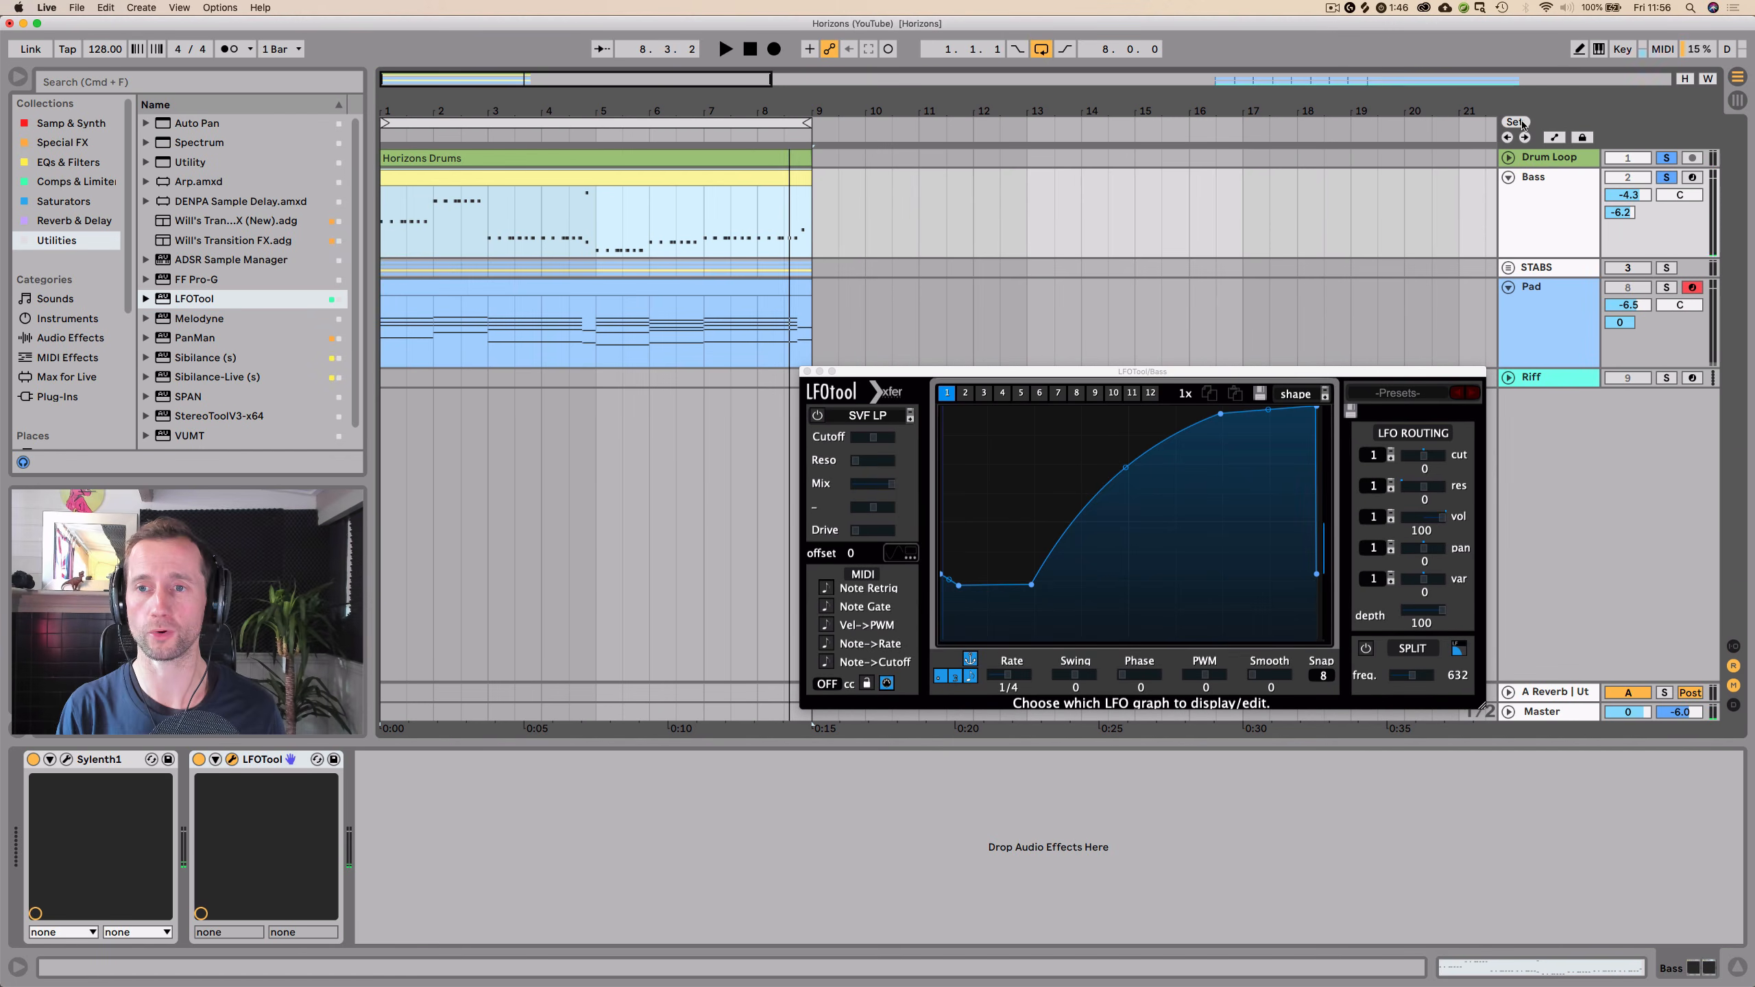
{"action": "key", "text": "space"}
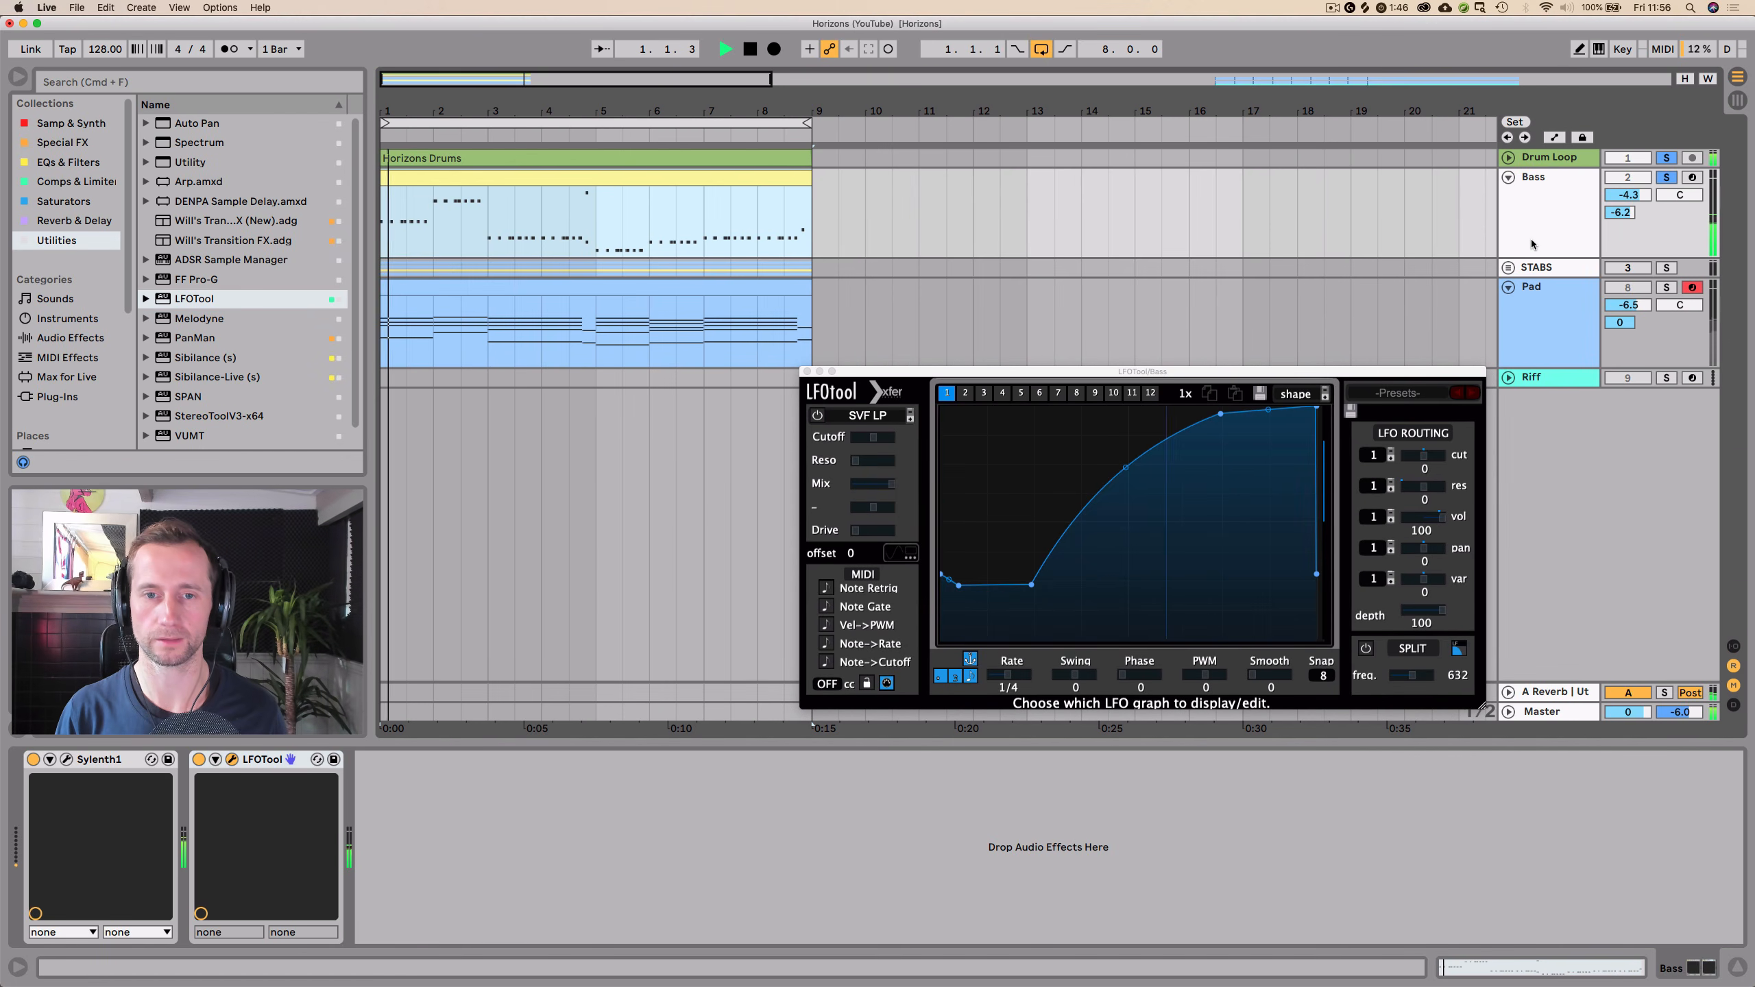
{"action": "left_click", "coordinate": [807, 371]}
{"action": "left_click_drag", "start_coordinate": [1620, 212], "coordinate": [1619, 232]}
{"action": "left_click", "coordinate": [1544, 212]}
{"action": "key", "text": "space"}
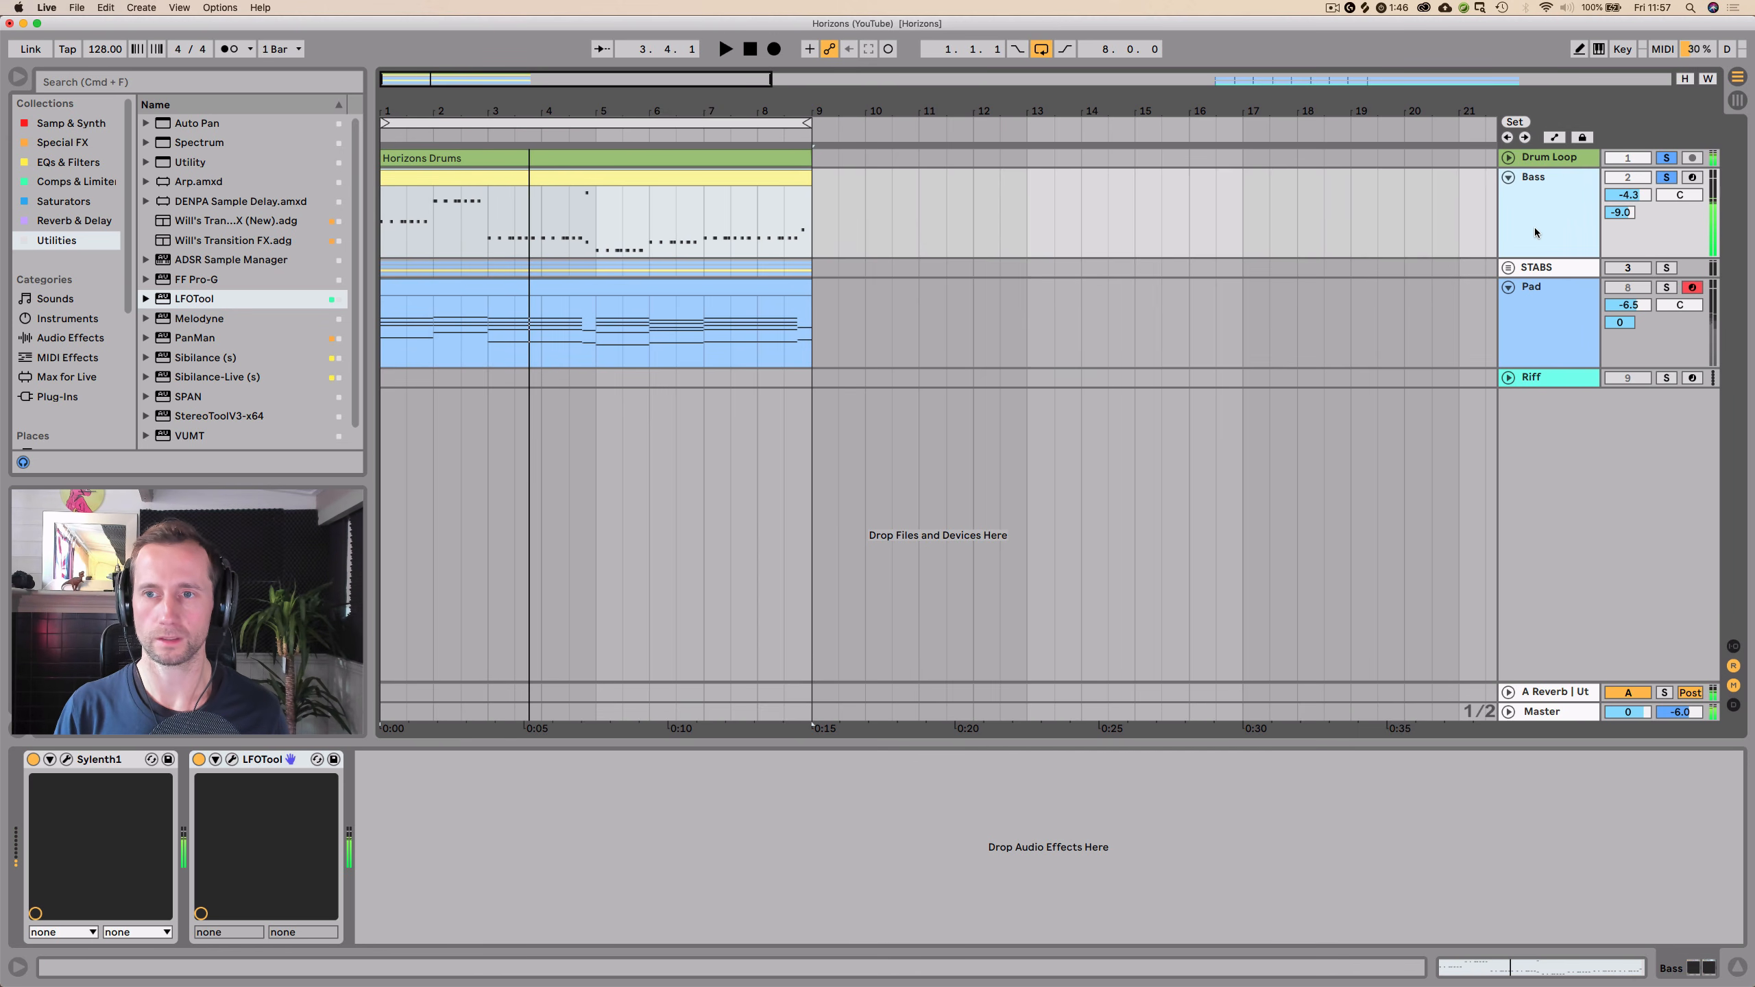
- Unfold the STABS group and play it soloed to compare its reverb and layers with the bass
{"action": "left_click", "coordinate": [1508, 268]}
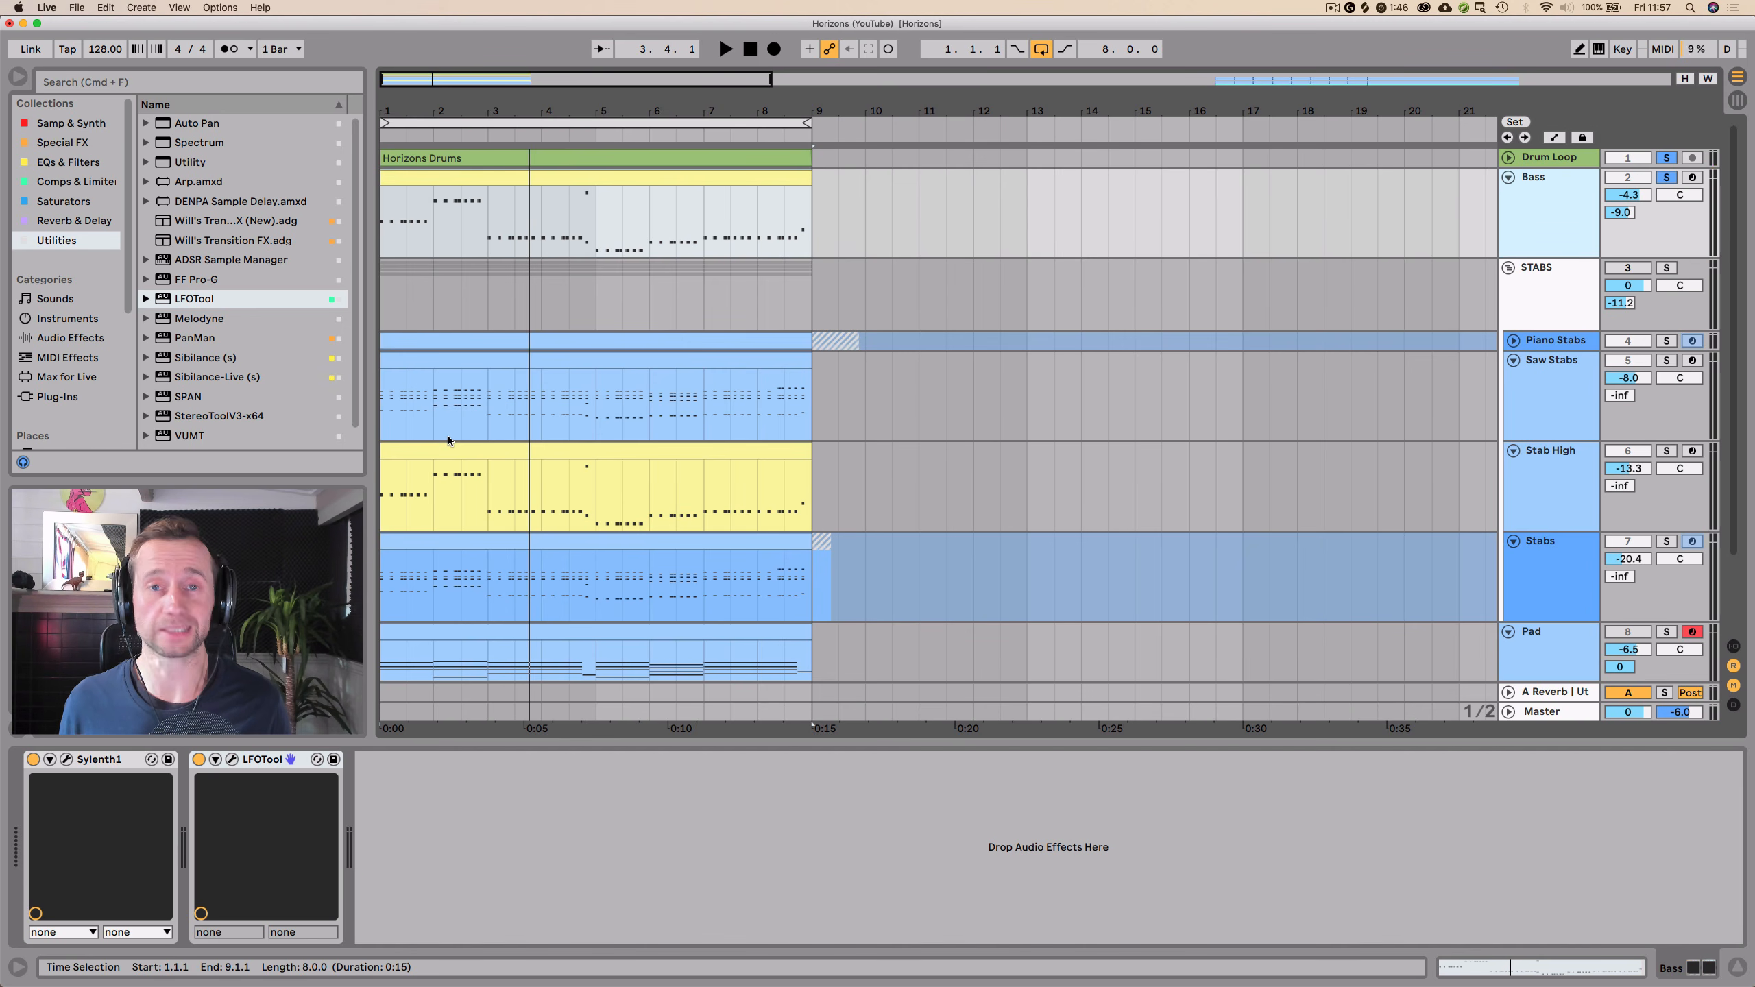
{"action": "left_click", "coordinate": [66, 760]}
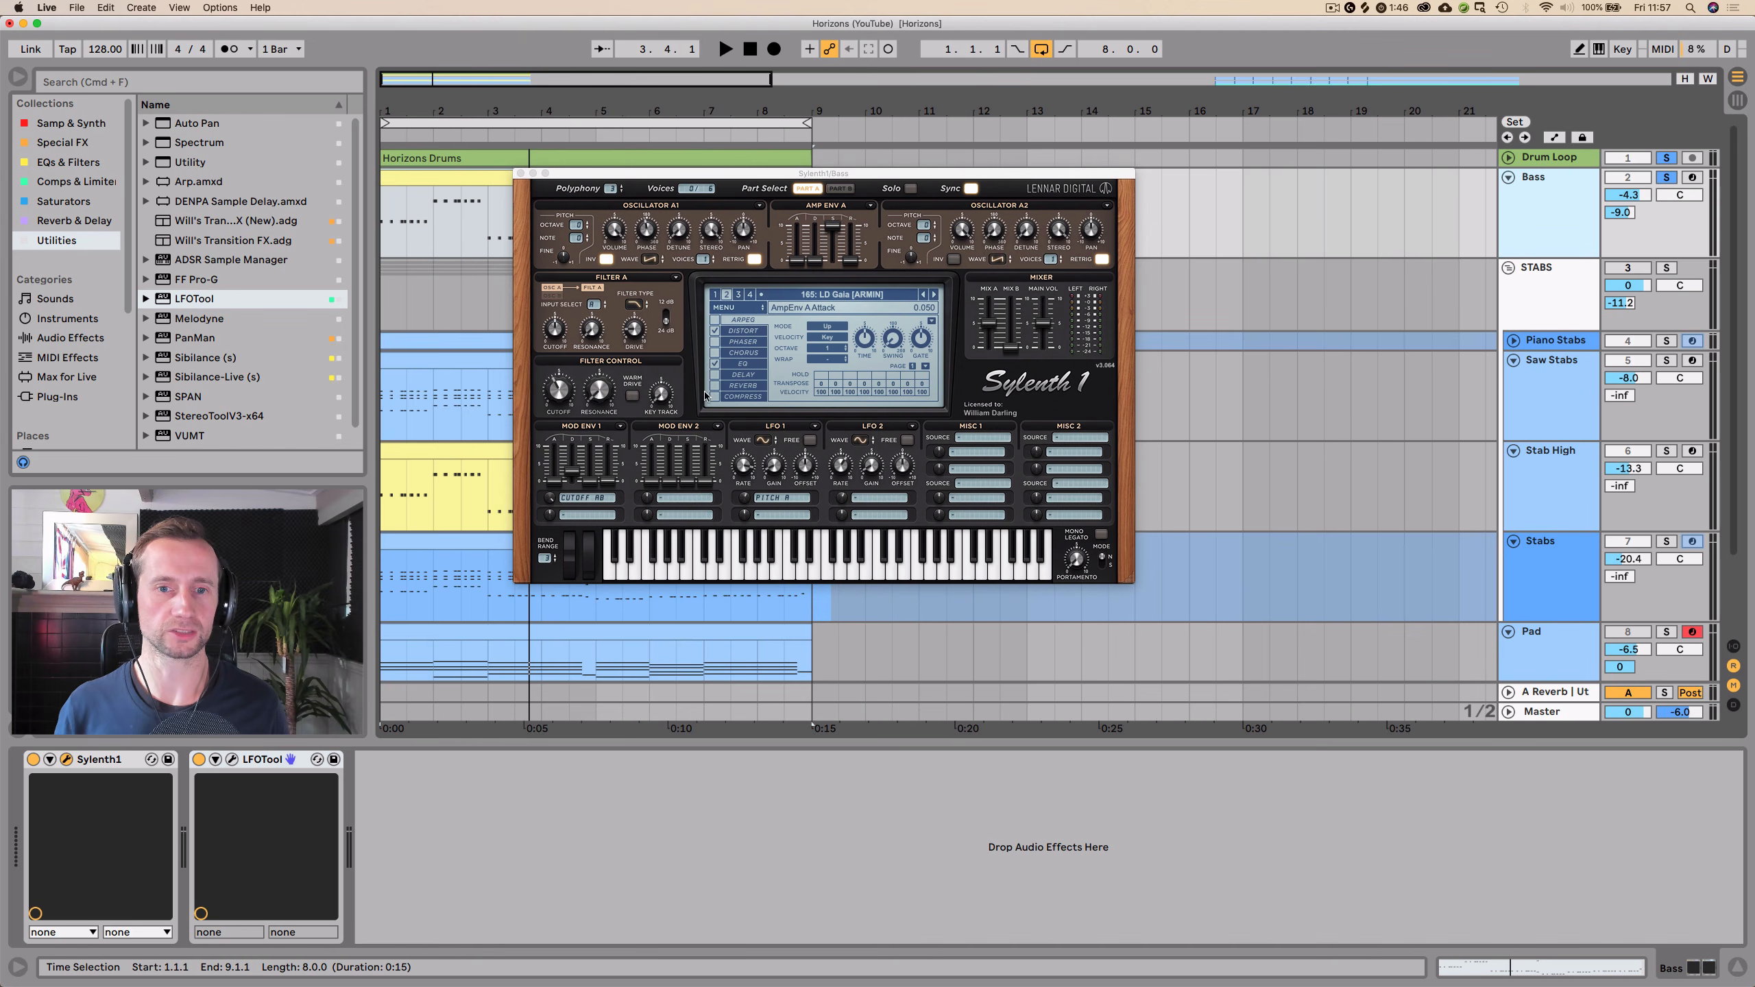
{"action": "left_click", "coordinate": [526, 172]}
{"action": "key", "text": "space"}
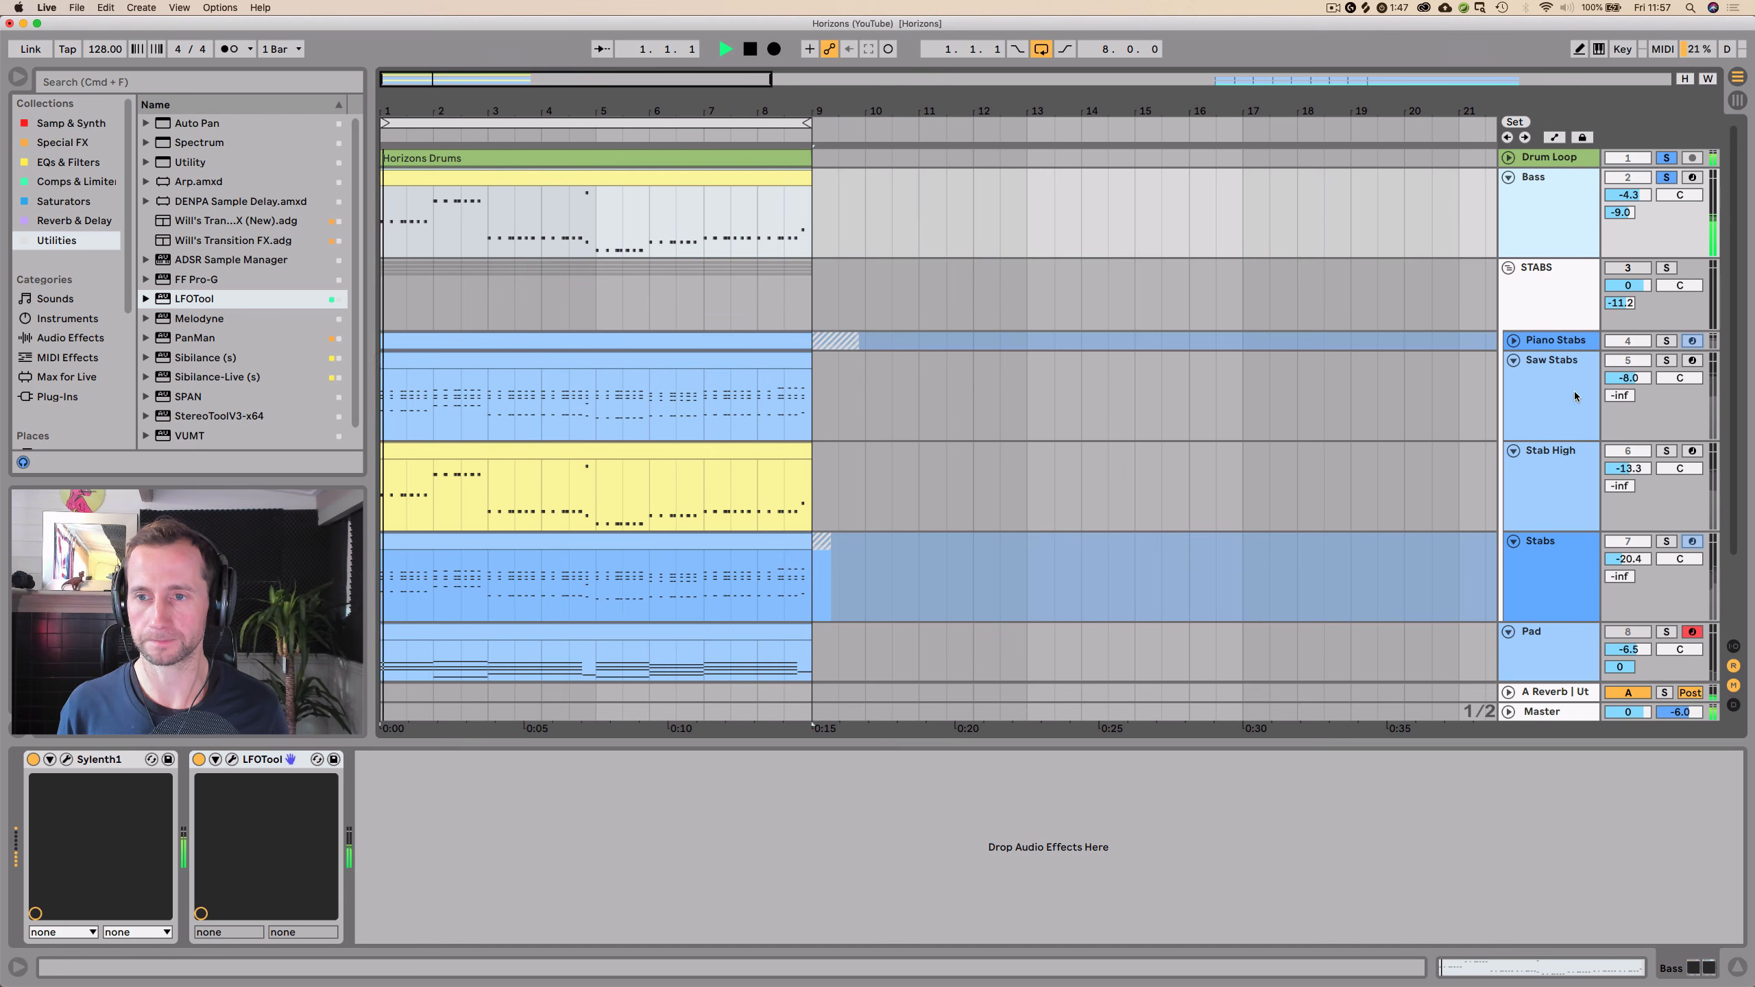
{"action": "left_click", "coordinate": [1665, 268]}
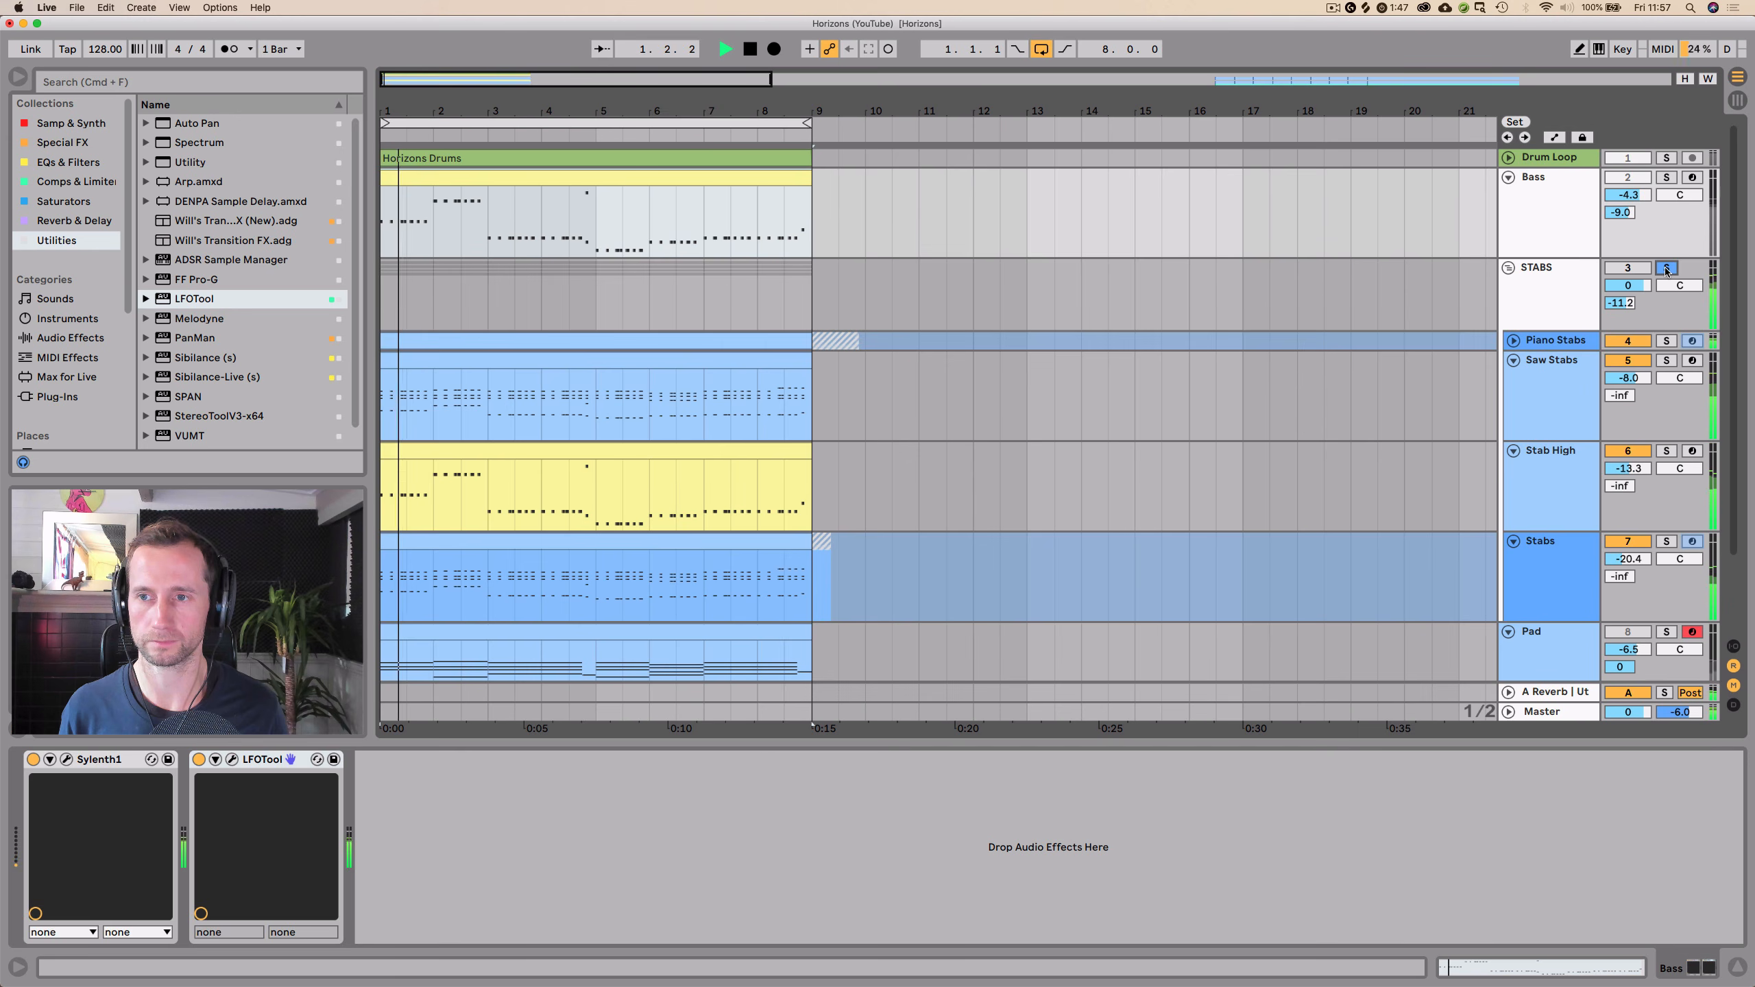
{"action": "left_click", "coordinate": [1561, 295]}
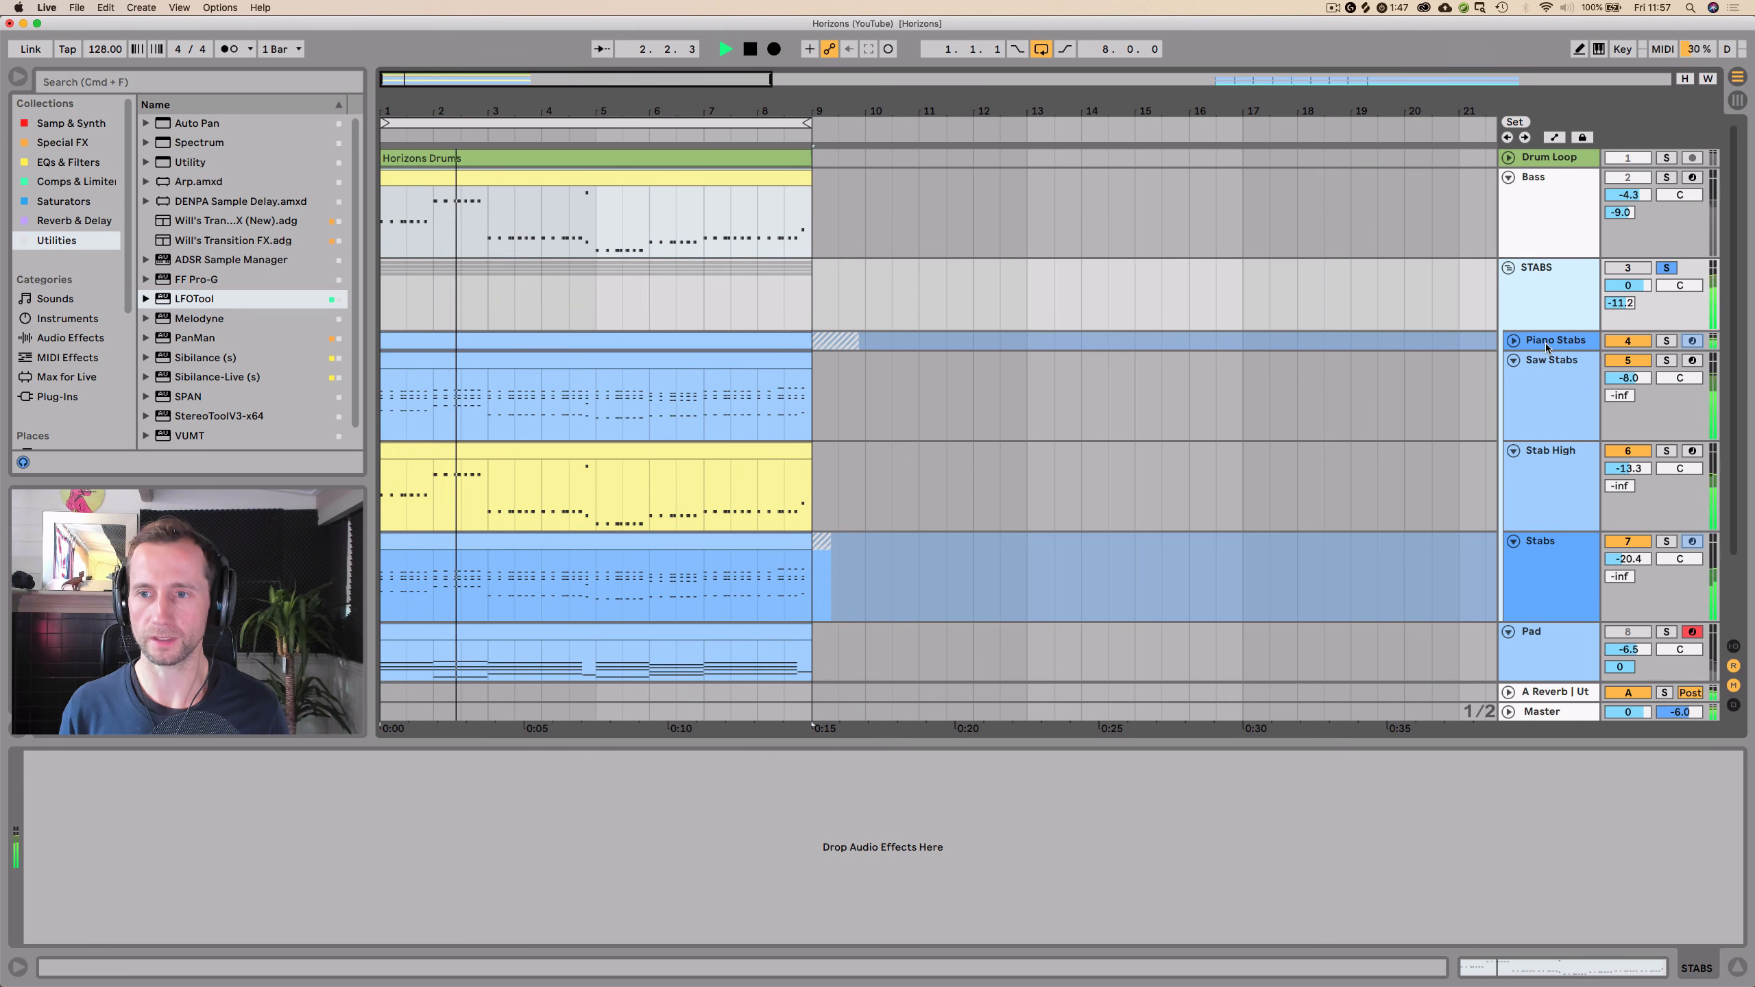
{"action": "left_click", "coordinate": [1506, 268]}
{"action": "left_click", "coordinate": [1554, 178]}
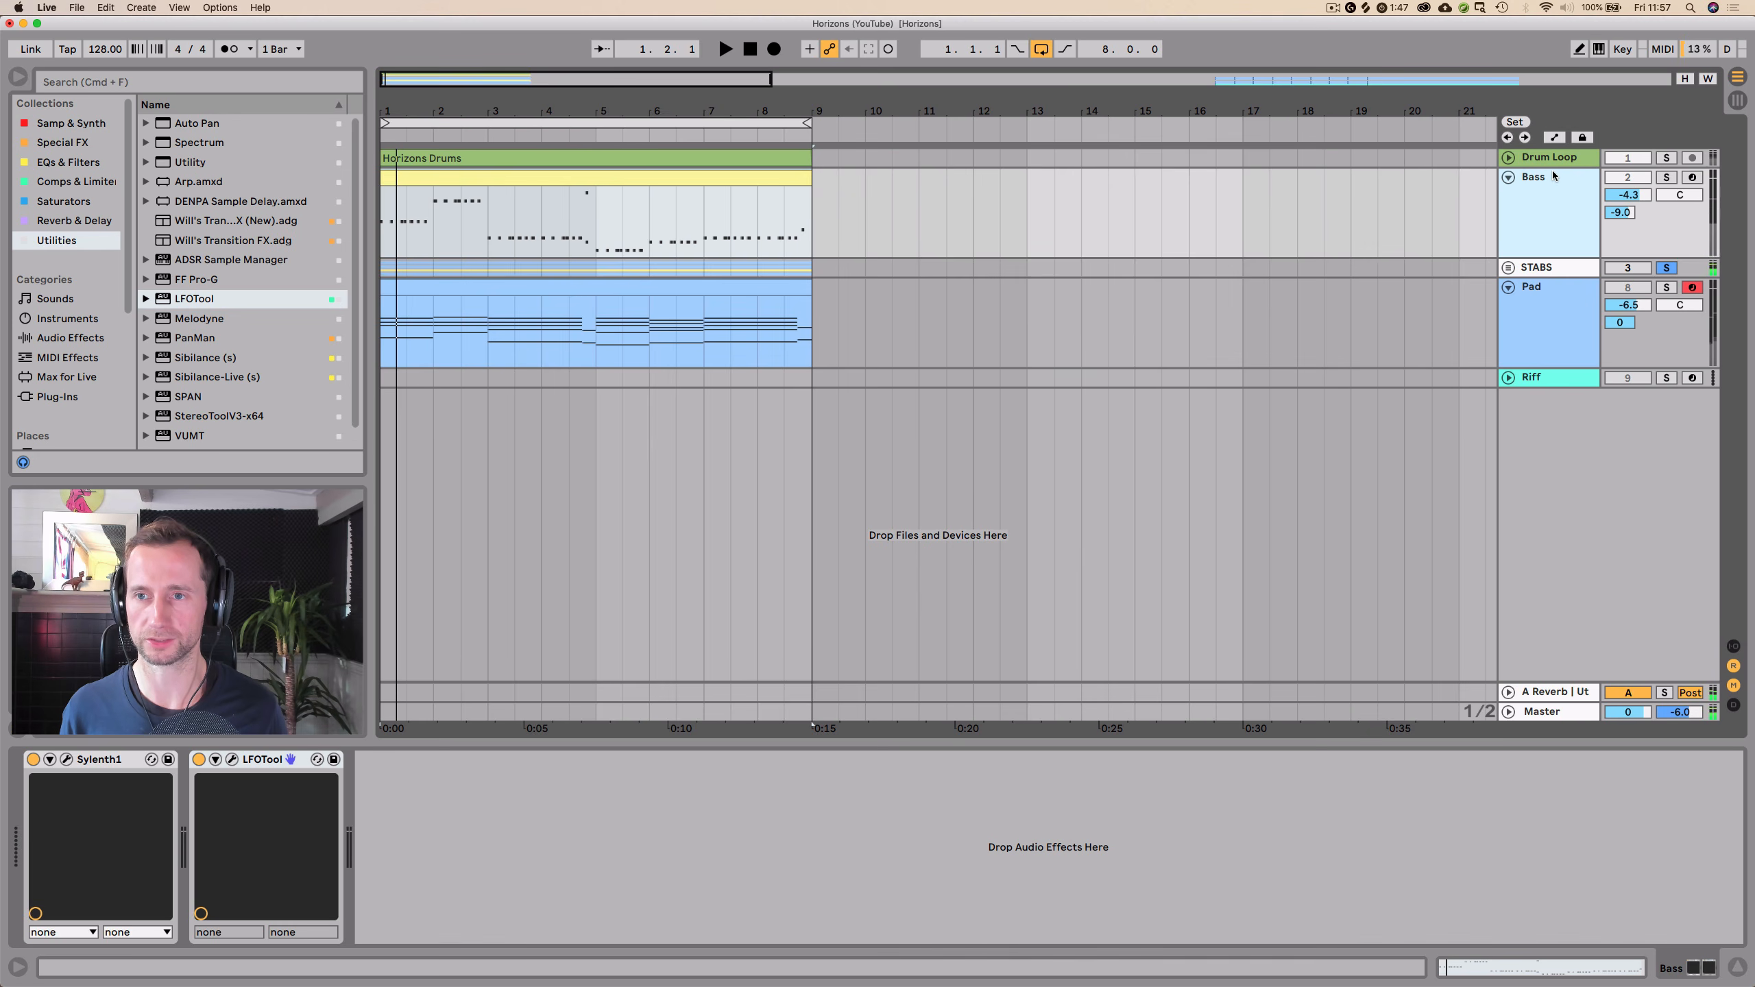
- Solo the Drum Loop and Bass tracks together again and play the loop to check the bass sound
{"action": "left_click", "coordinate": [1557, 159]}
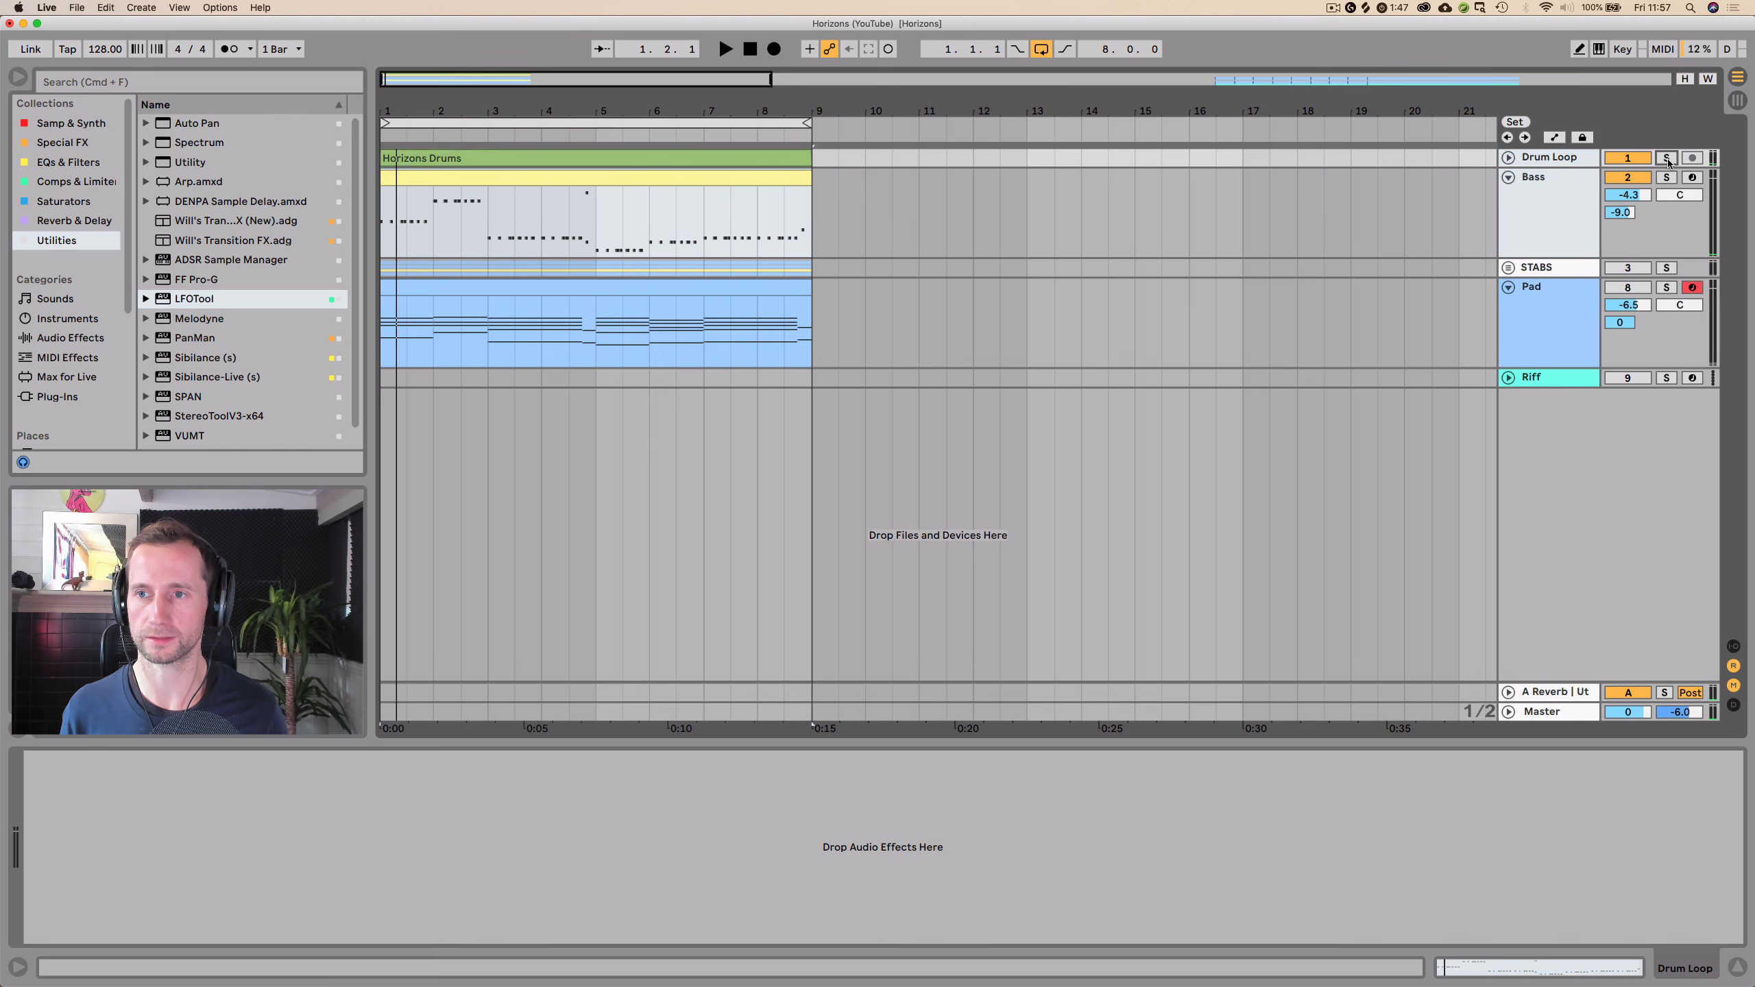
{"action": "key", "text": "space"}
{"action": "left_click", "coordinate": [1533, 221]}
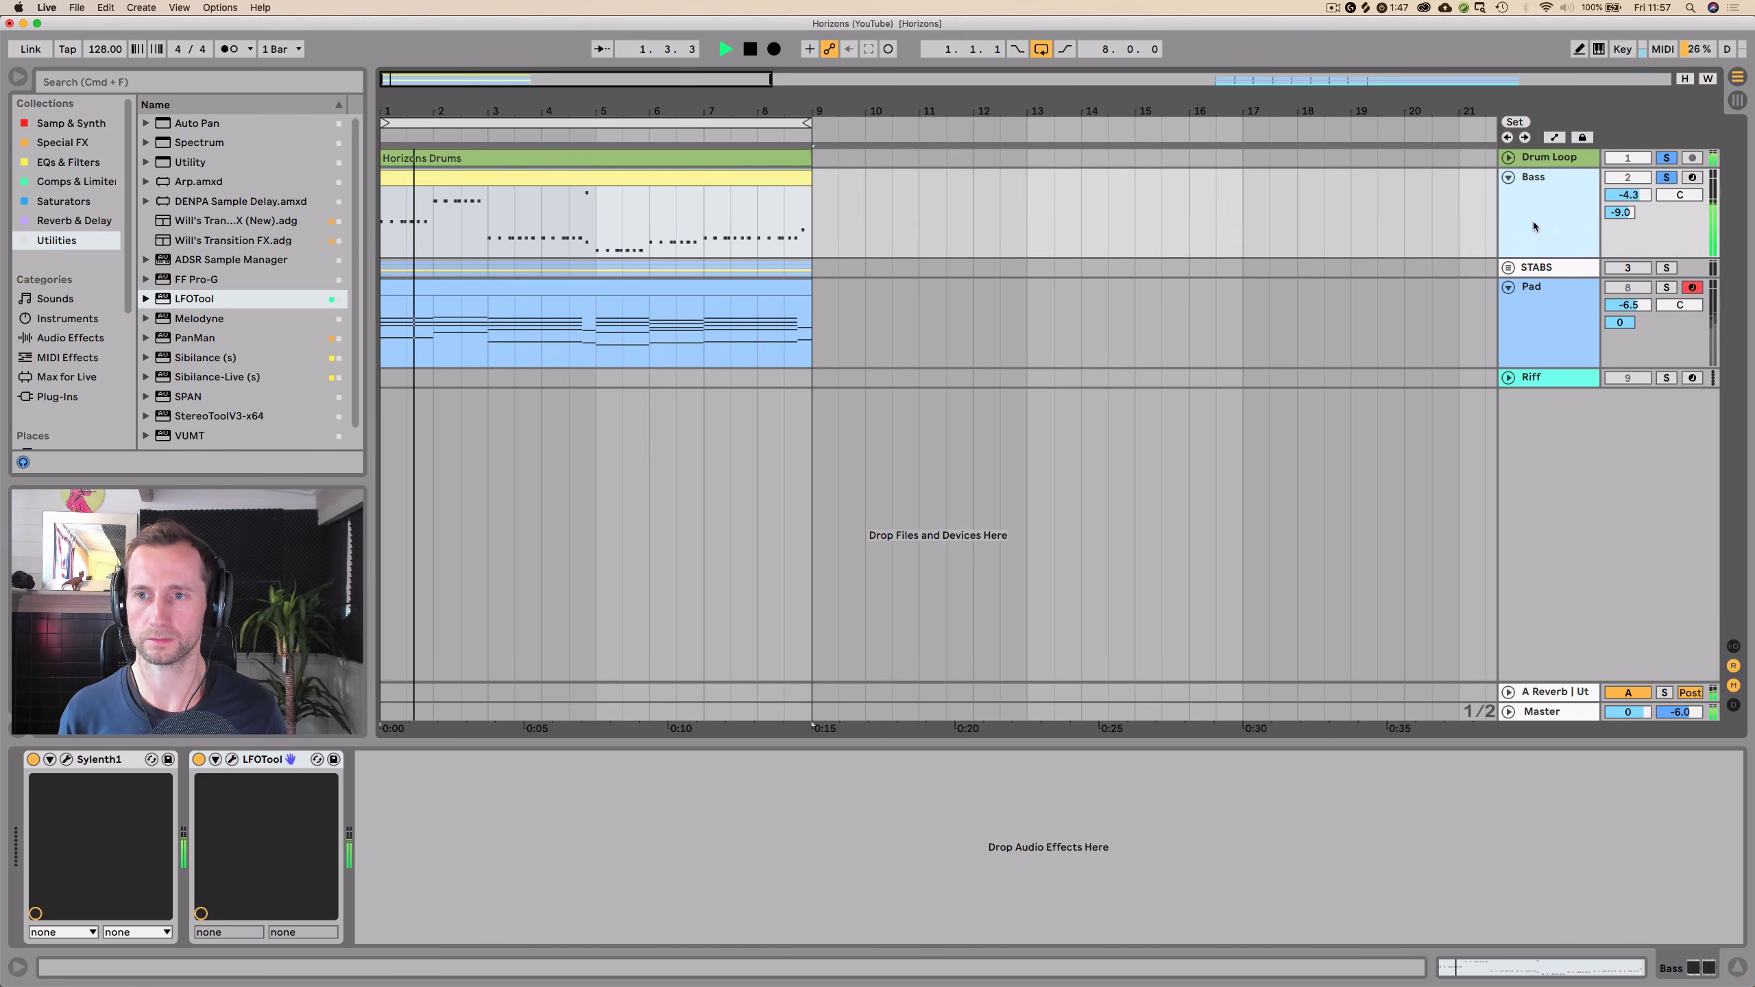
{"action": "key", "text": "space"}
- Duplicate the Bass track, rename the copy Sub Bass and solo it alone
{"action": "key", "text": "super+d"}
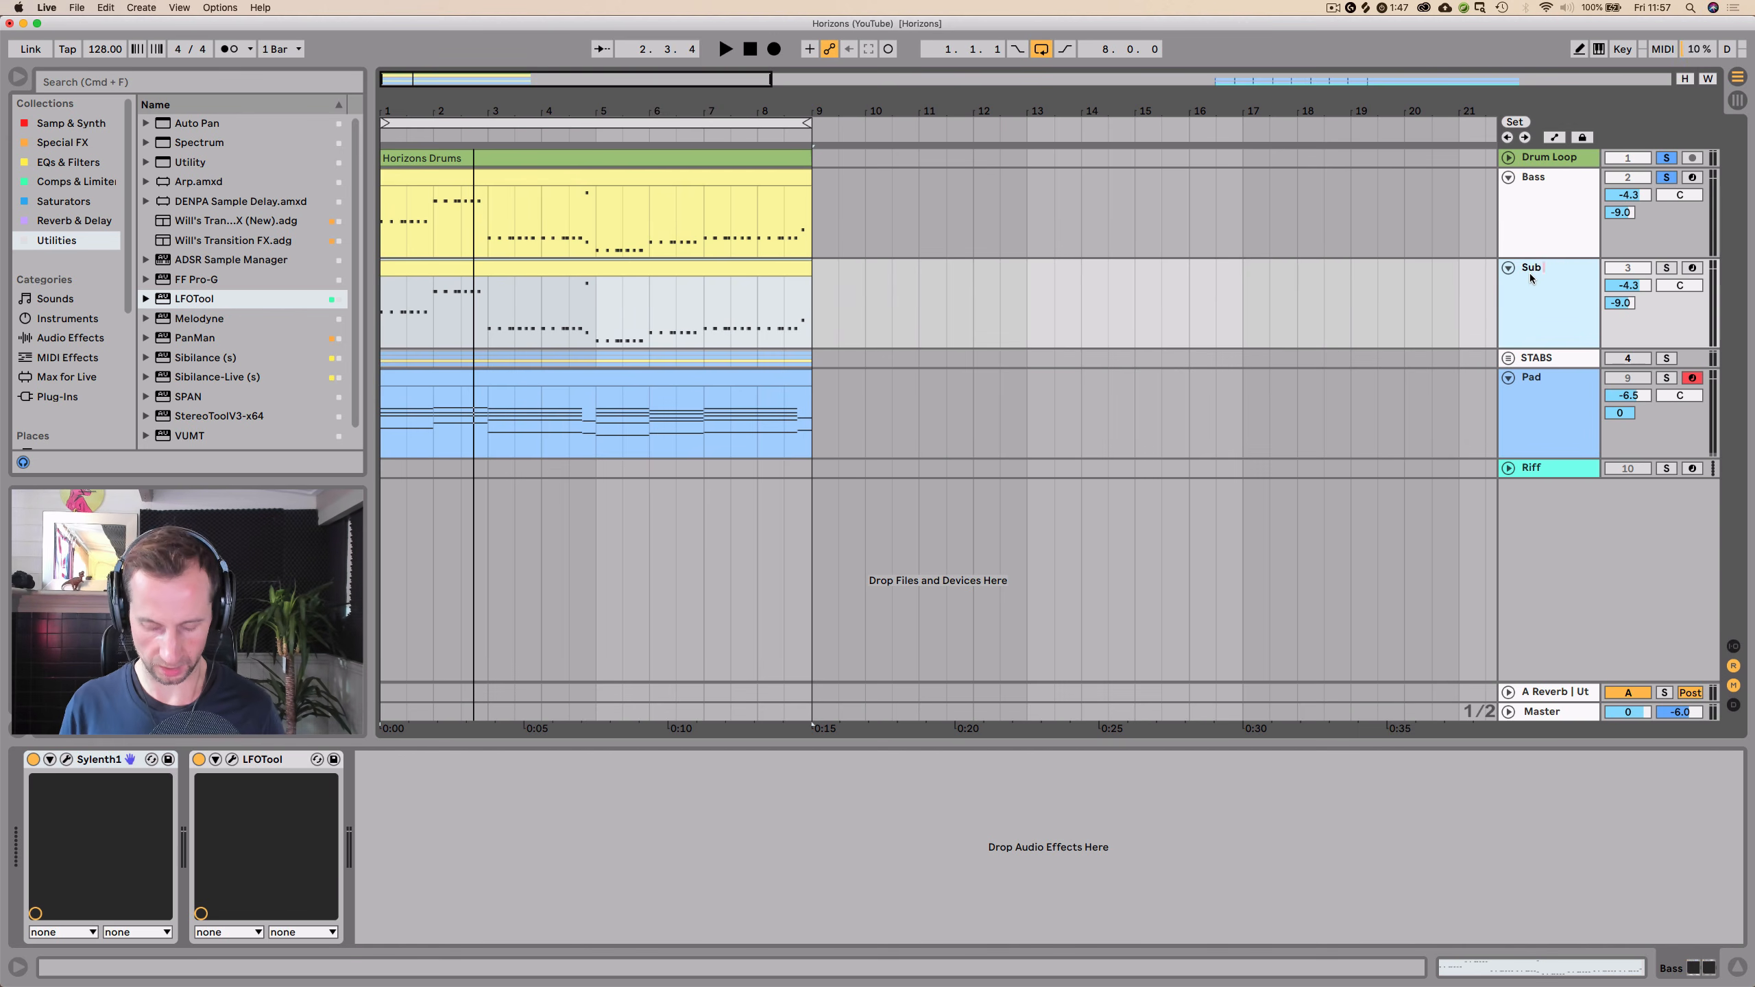
{"action": "type", "text": "s"}
{"action": "key", "text": "Return"}
{"action": "right_click", "coordinate": [1531, 272]}
{"action": "key", "text": "Escape"}
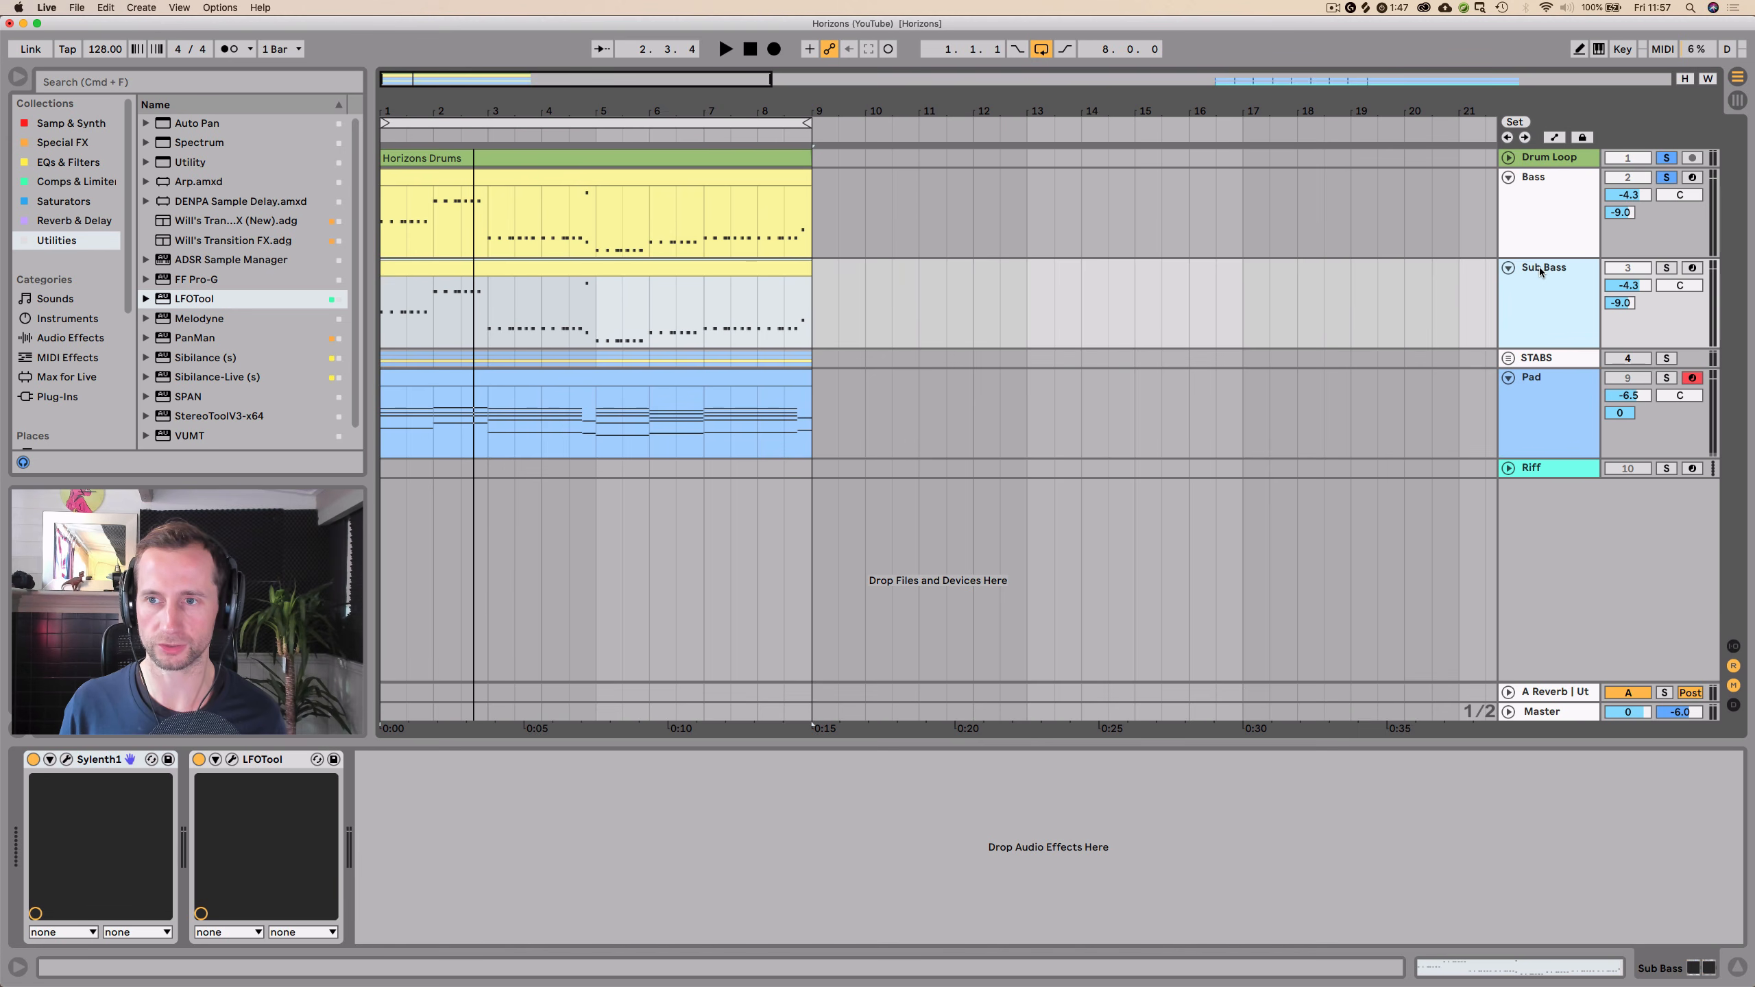
{"action": "left_click", "coordinate": [1666, 267]}
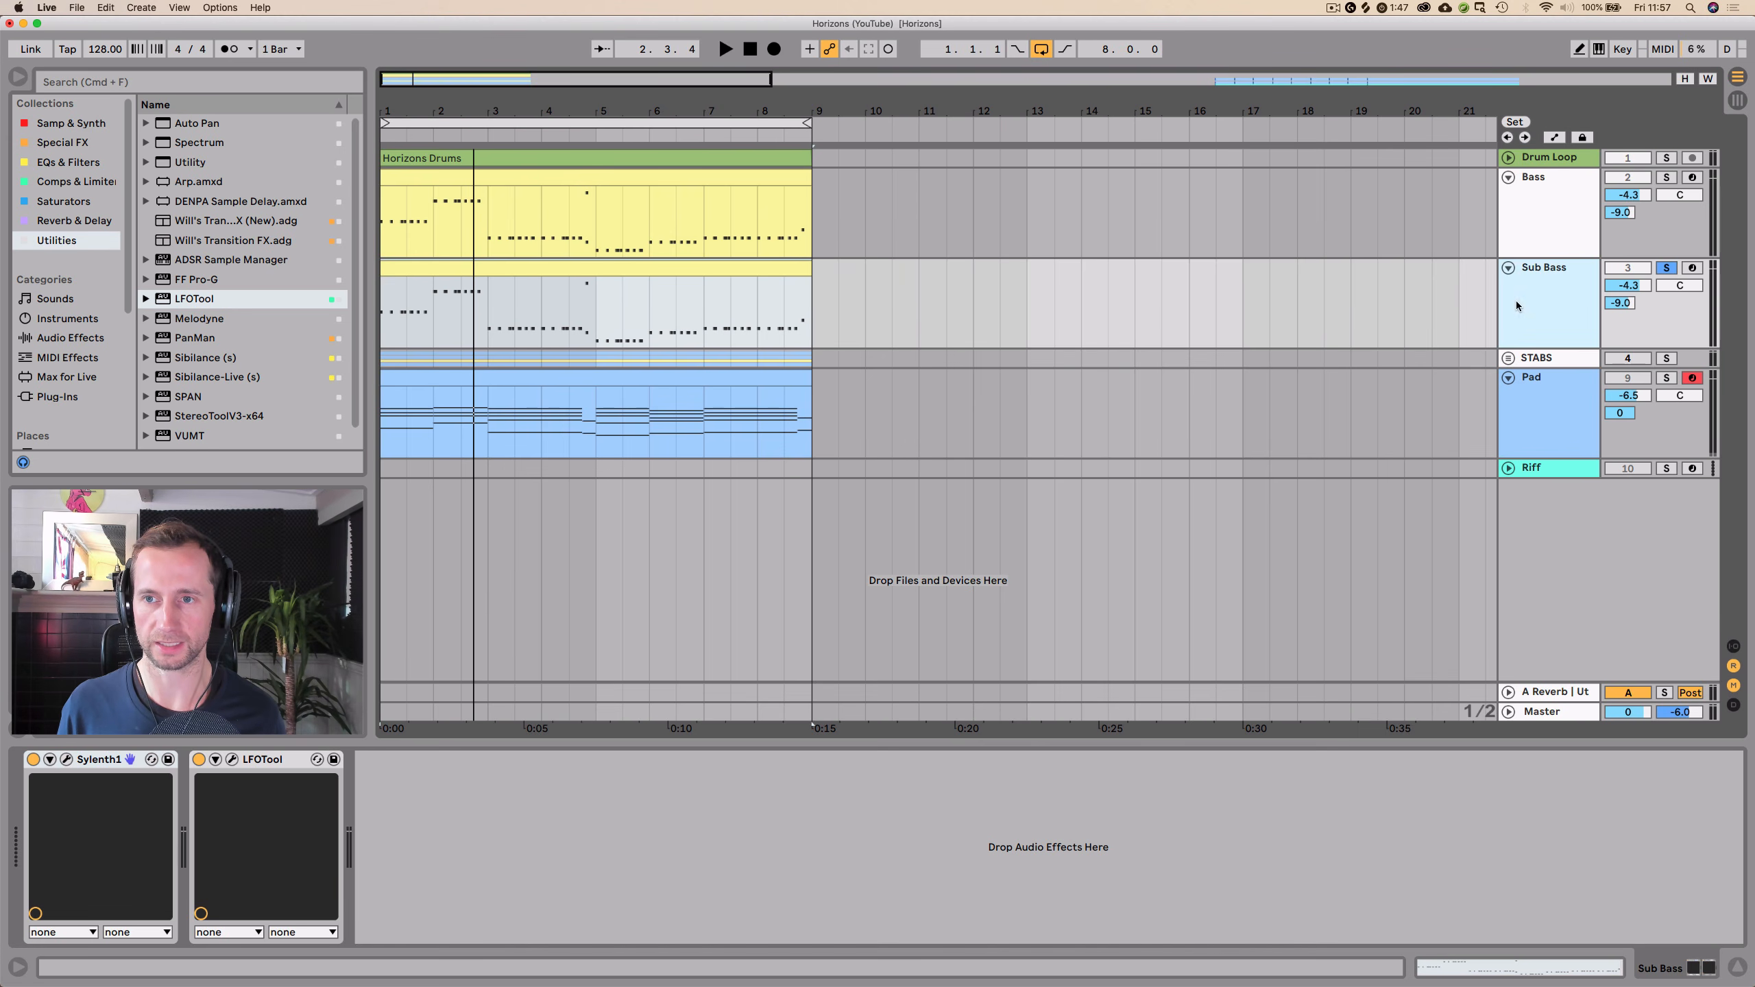
- Show the Sub Bass track's Sylenth1 and set the Oscillator A1 waveform to Sine during playback
{"action": "left_click", "coordinate": [66, 759]}
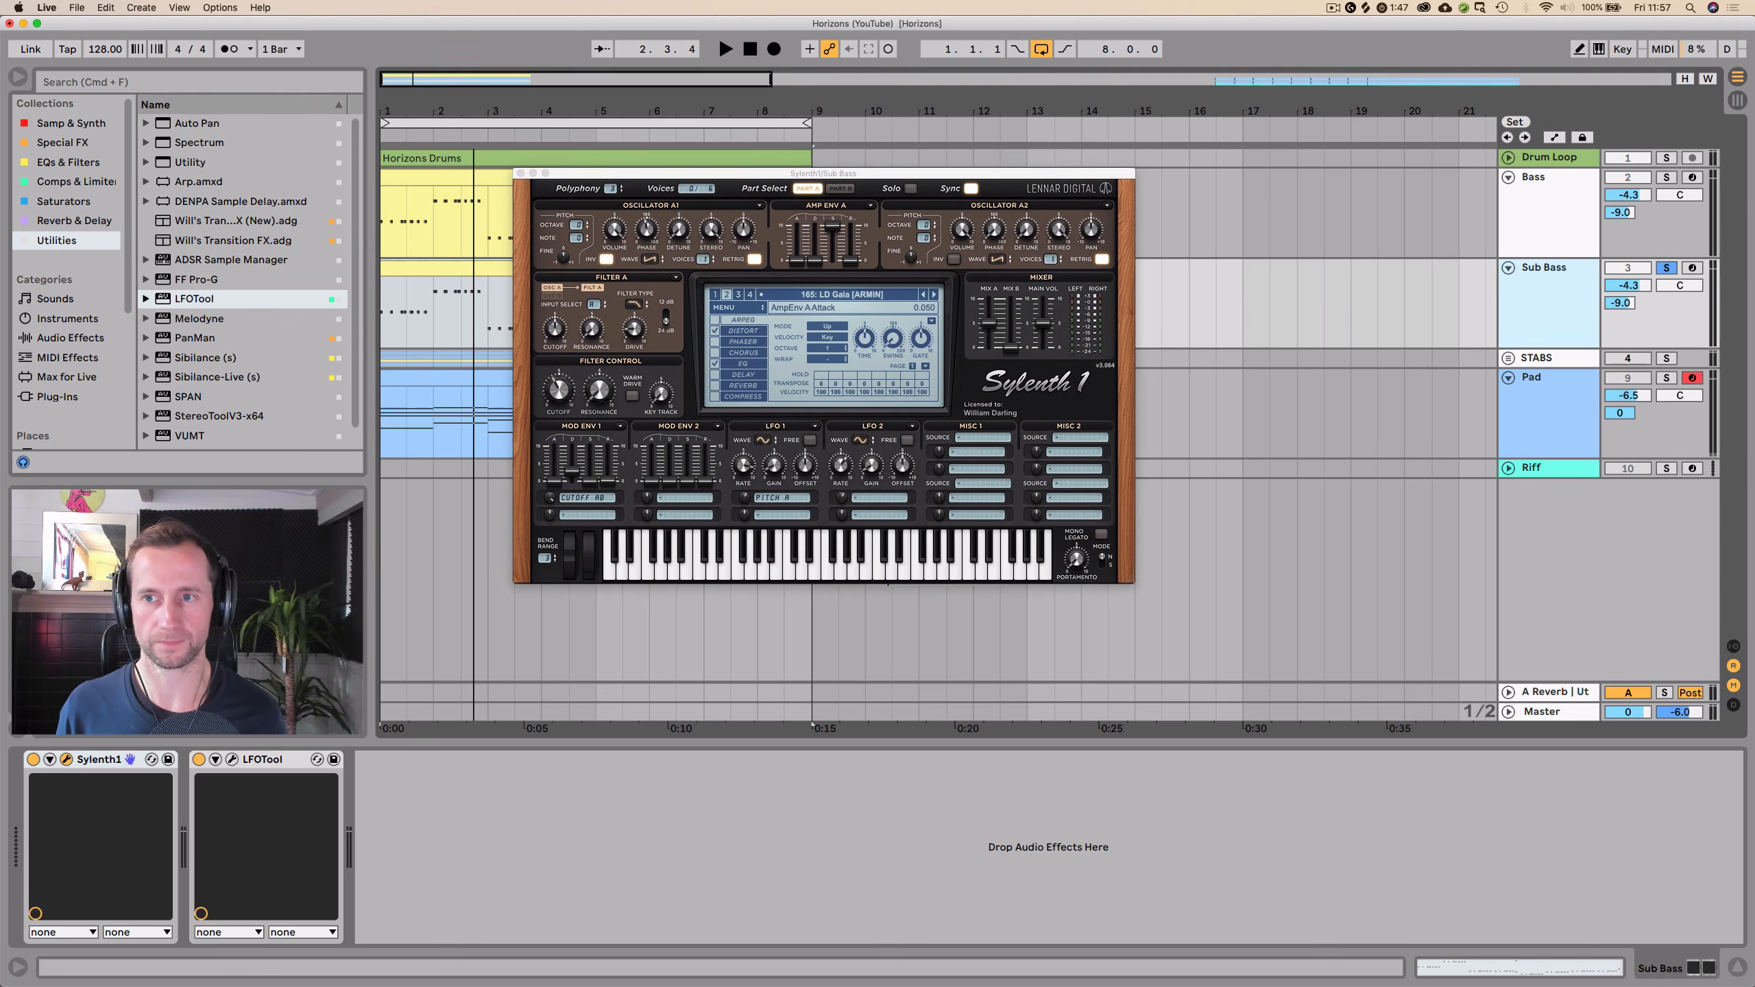
{"action": "left_click", "coordinate": [1563, 235]}
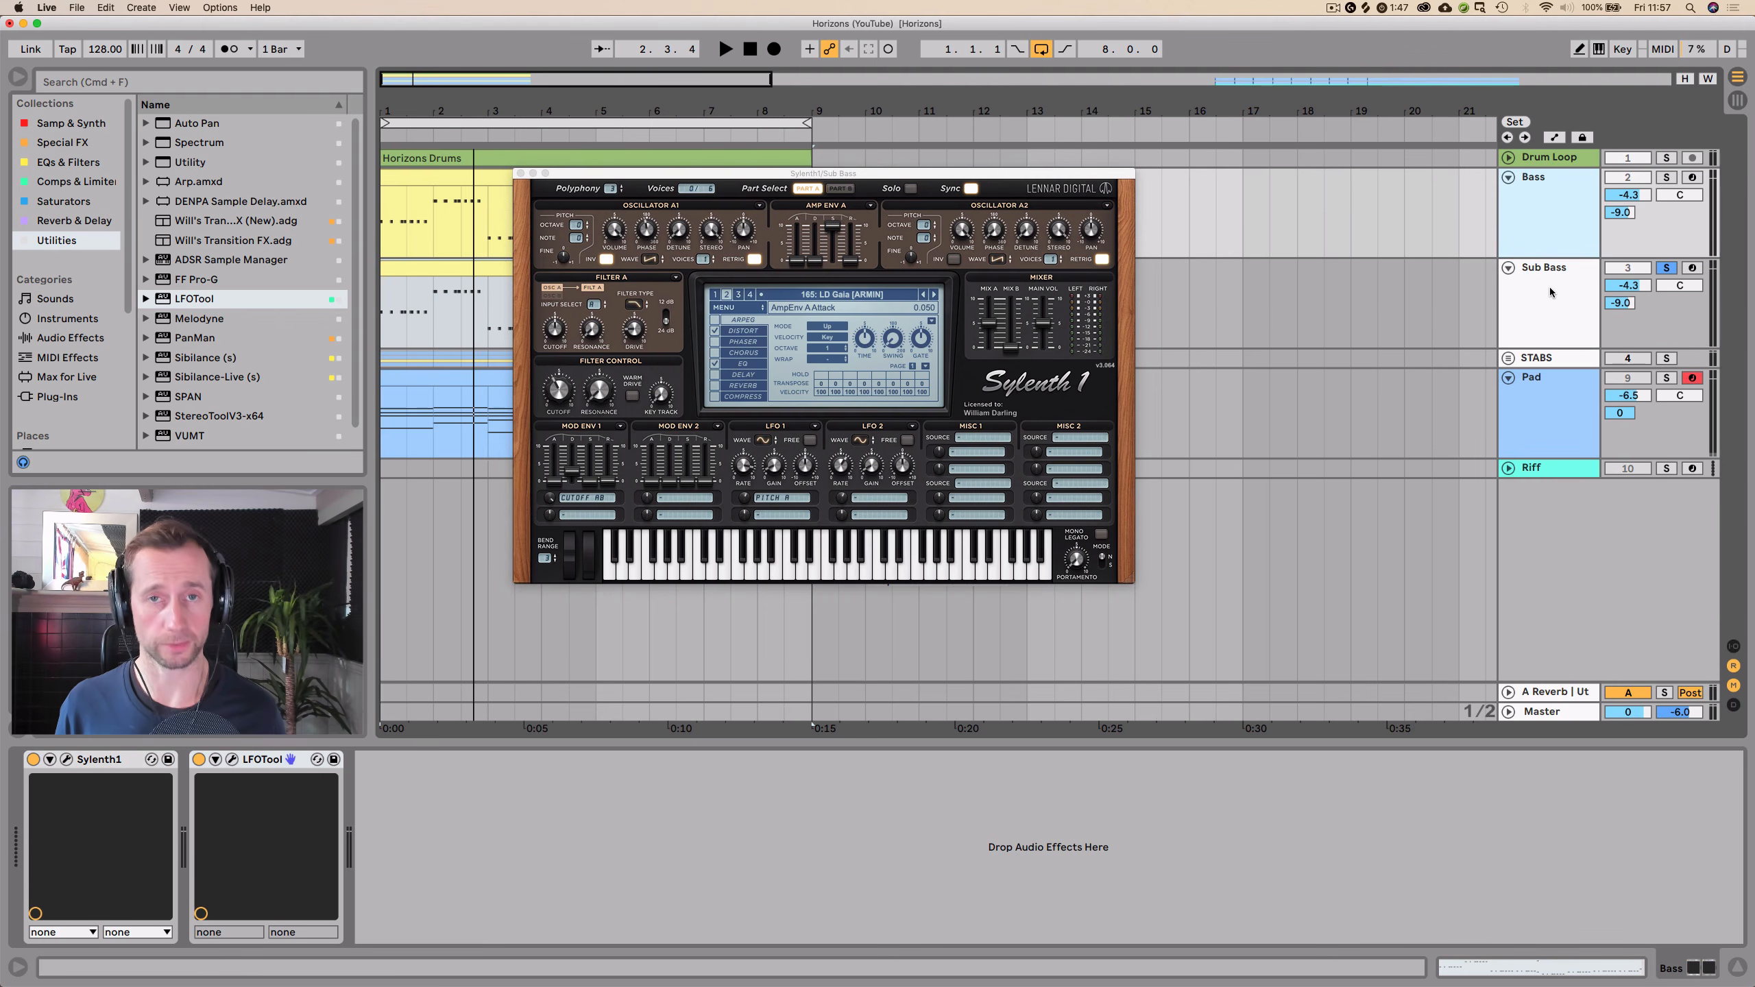
{"action": "left_click", "coordinate": [1500, 317]}
{"action": "key", "text": "space"}
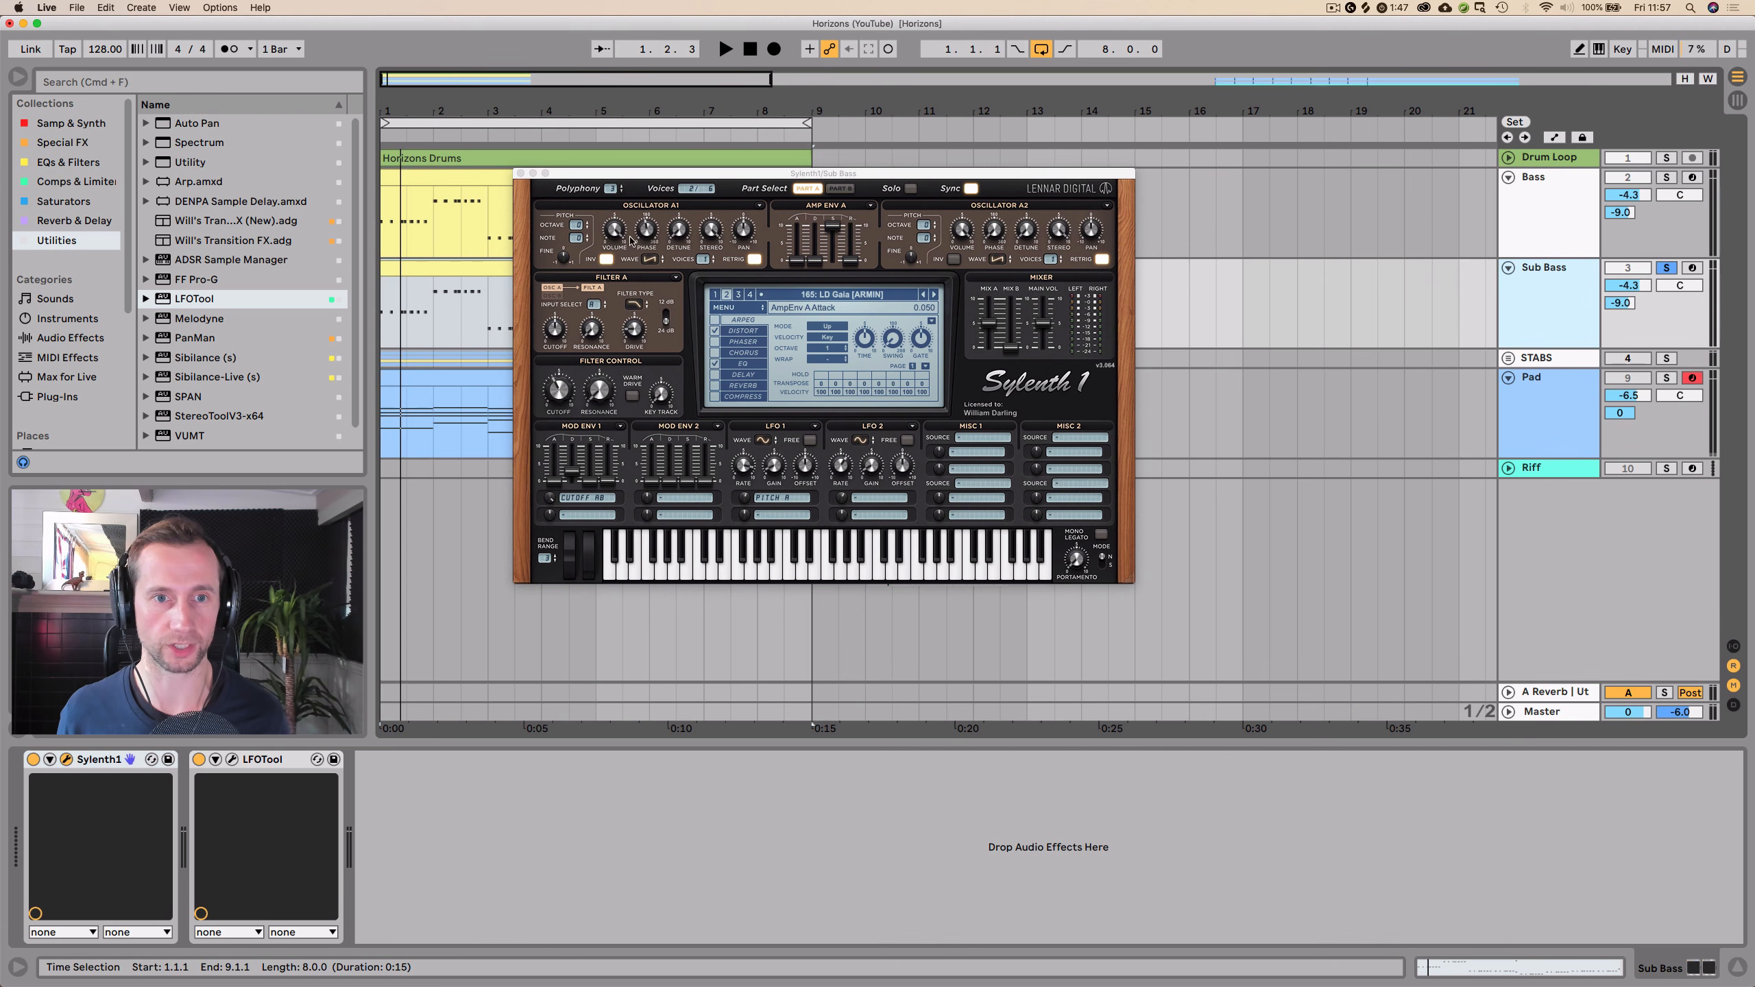
{"action": "key", "text": "space"}
{"action": "left_click", "coordinate": [650, 260]}
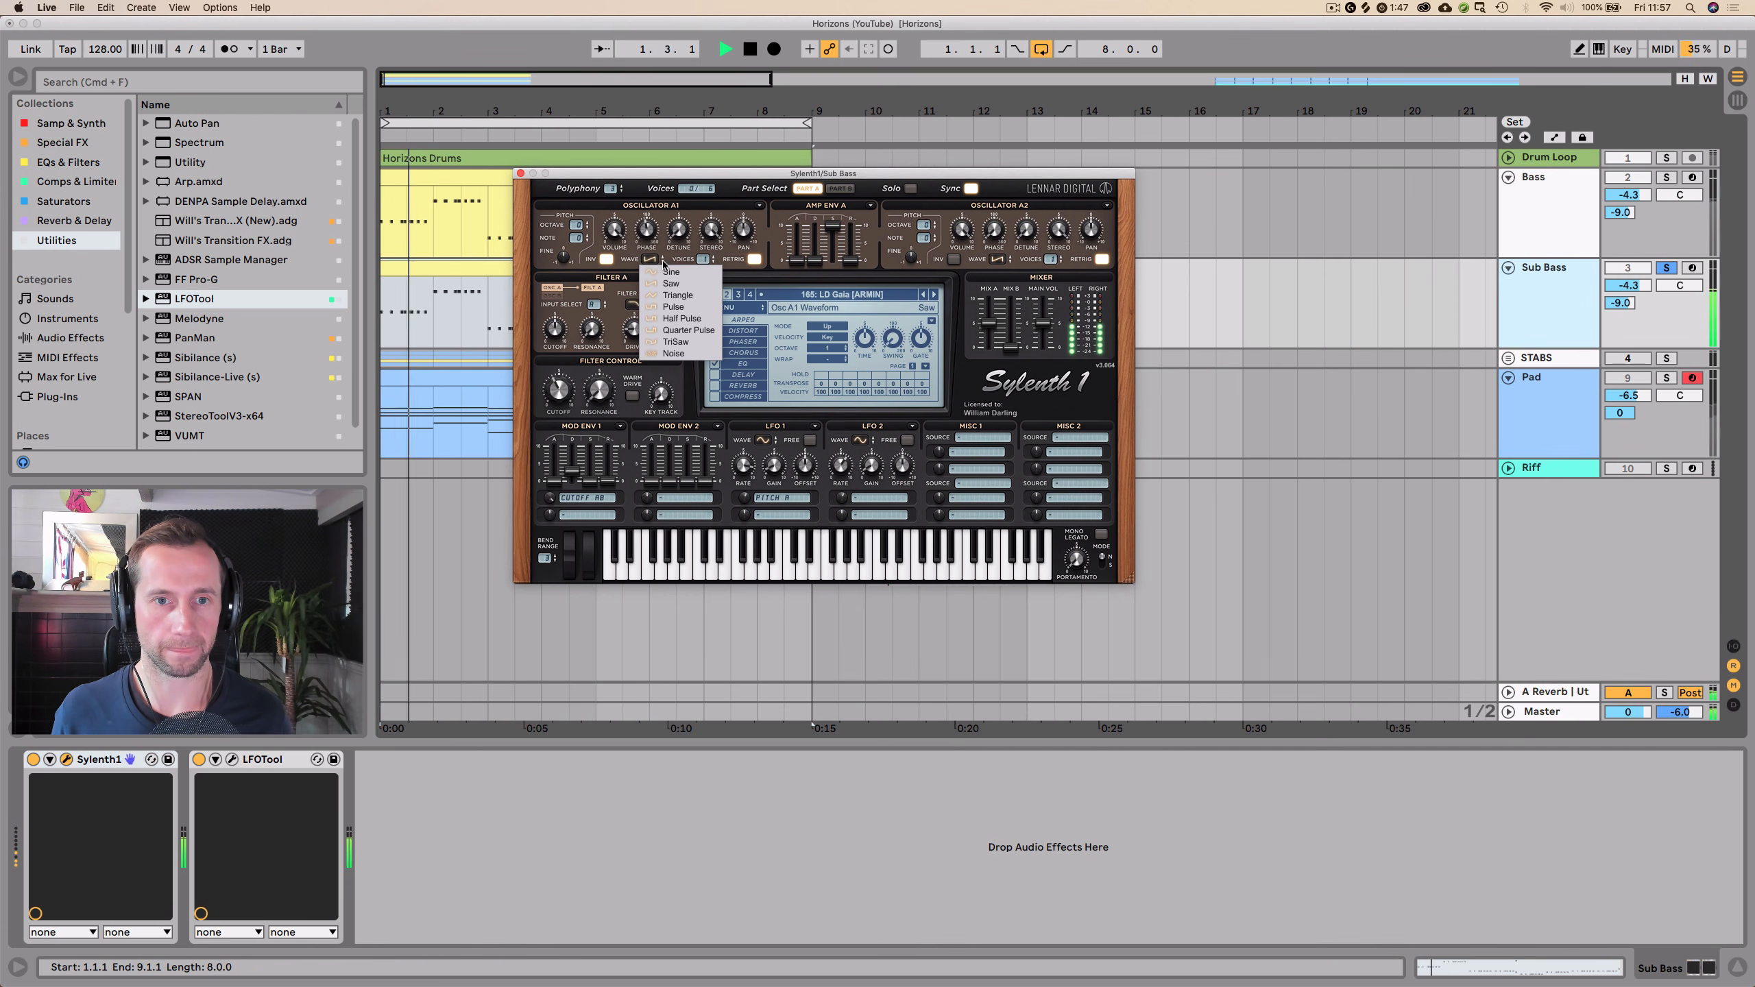
{"action": "left_click", "coordinate": [664, 272]}
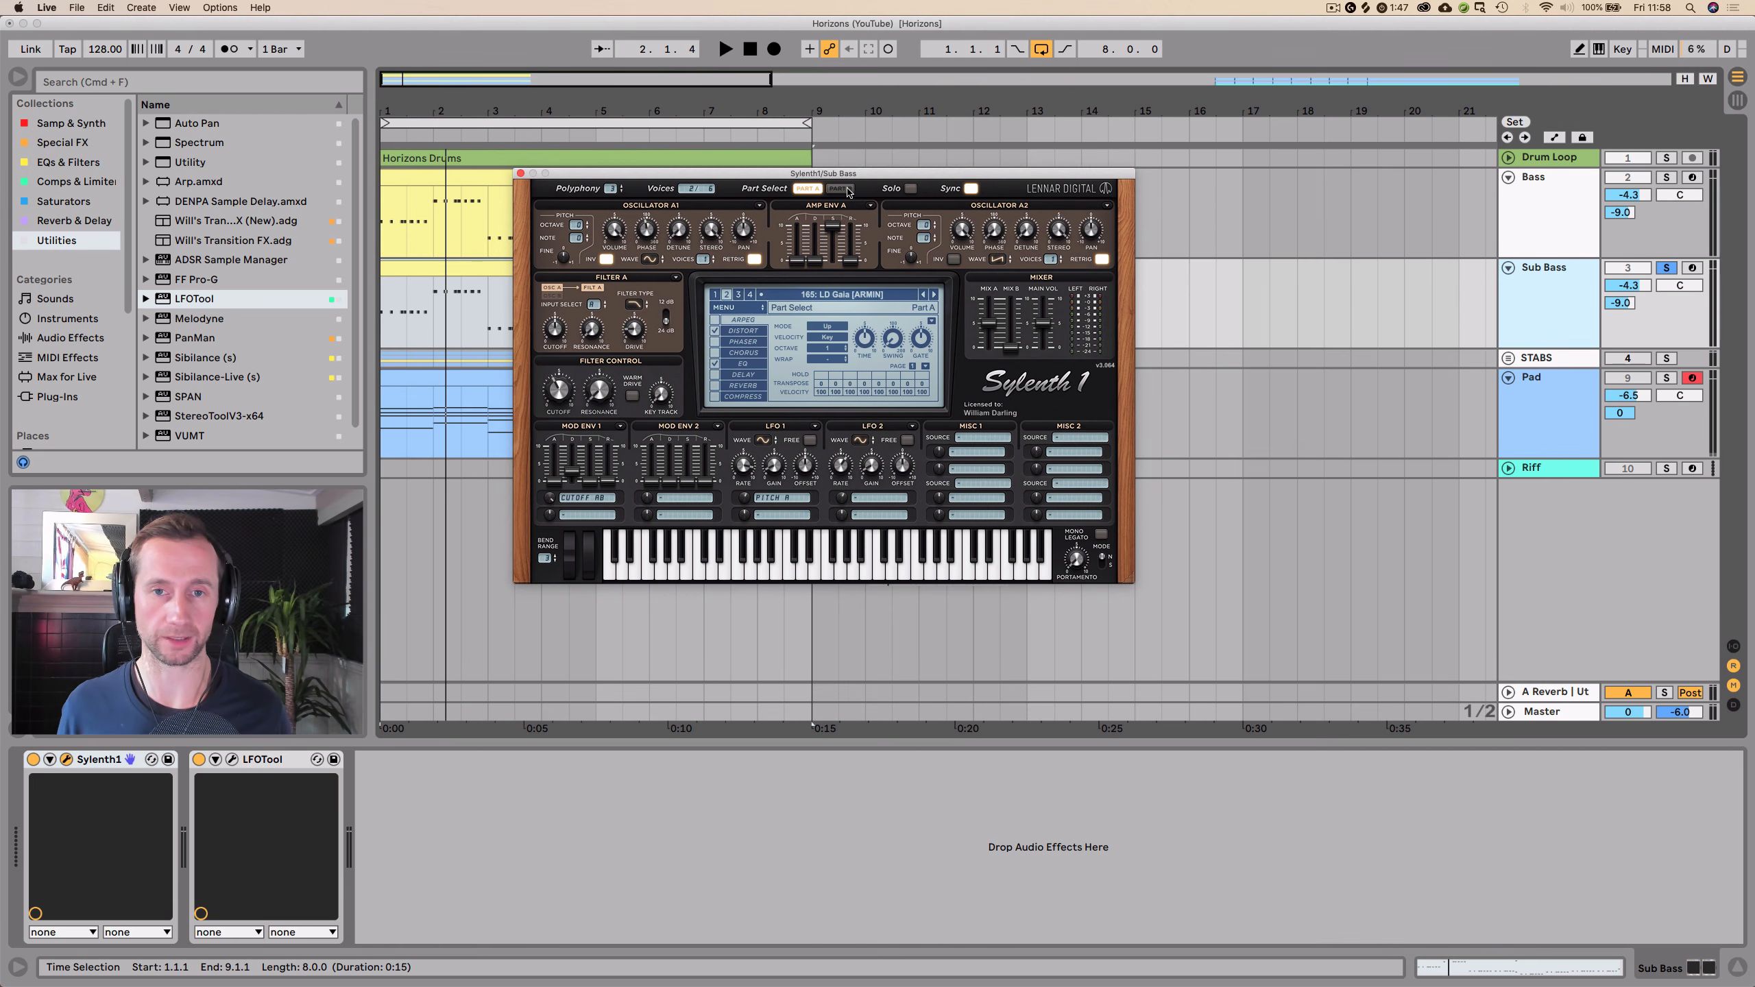
- Silence the extra oscillator voices in the Sub Bass Sylenth1, checking Part B, and switch off its active Distortion and EQ effects
{"action": "key", "text": "space"}
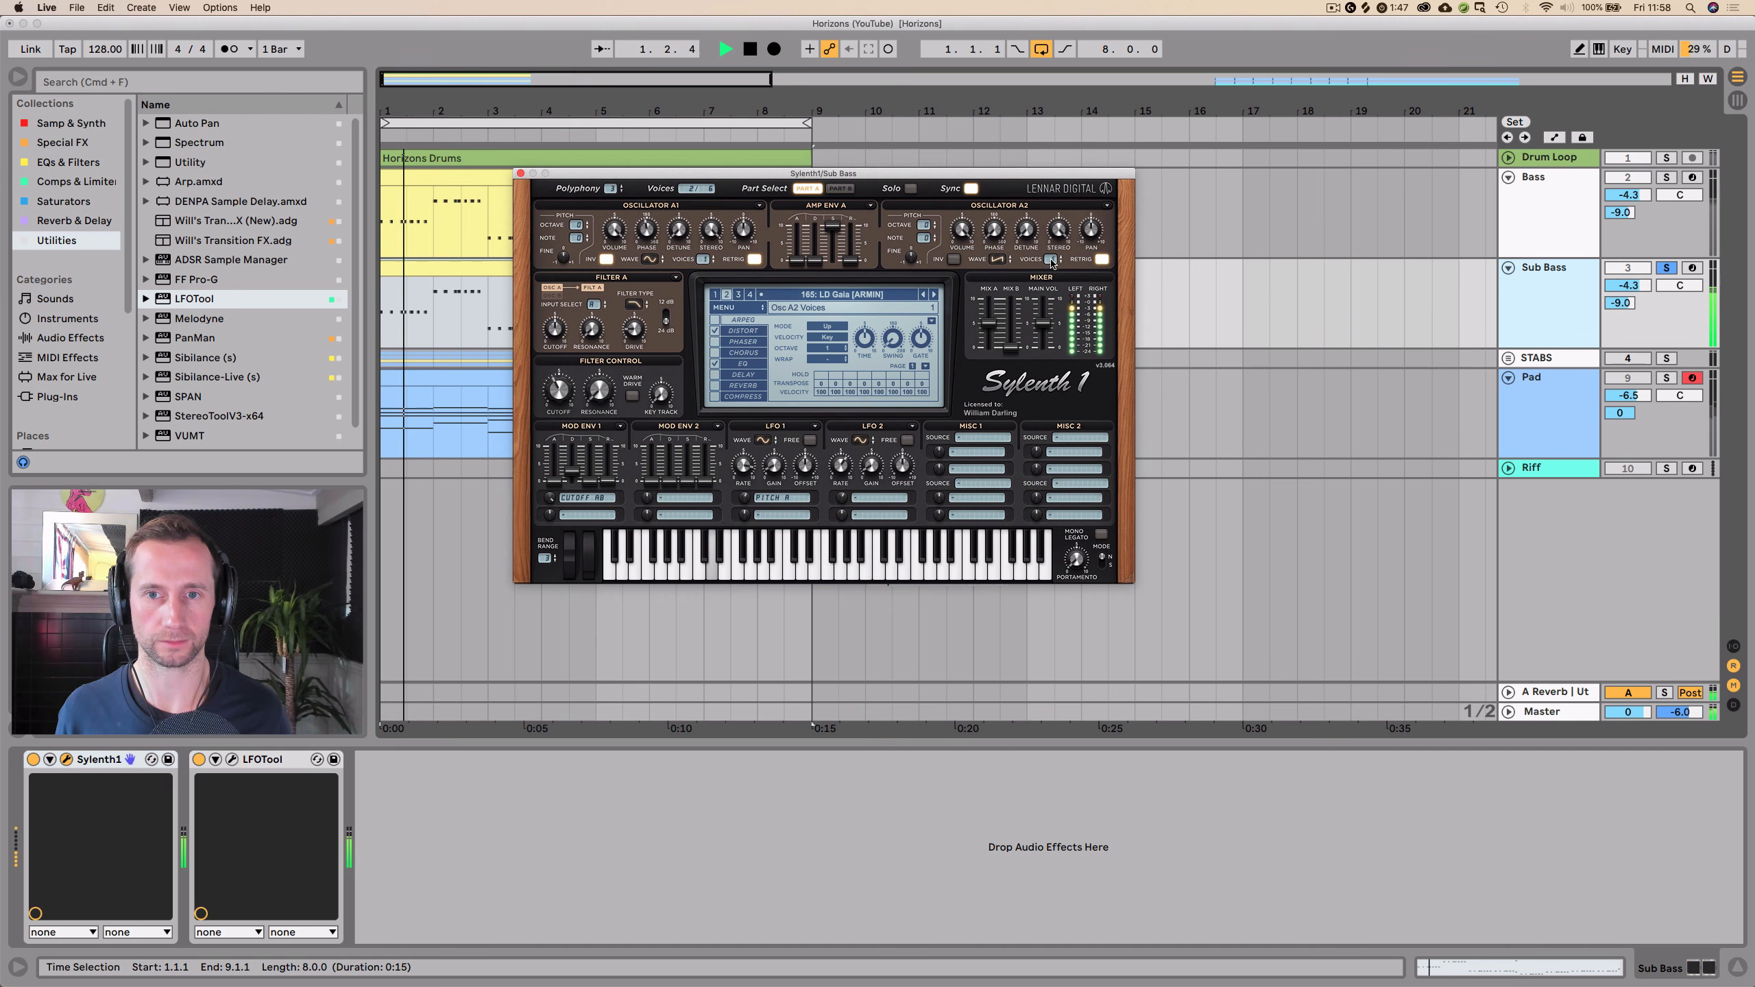
{"action": "left_click", "coordinate": [843, 189]}
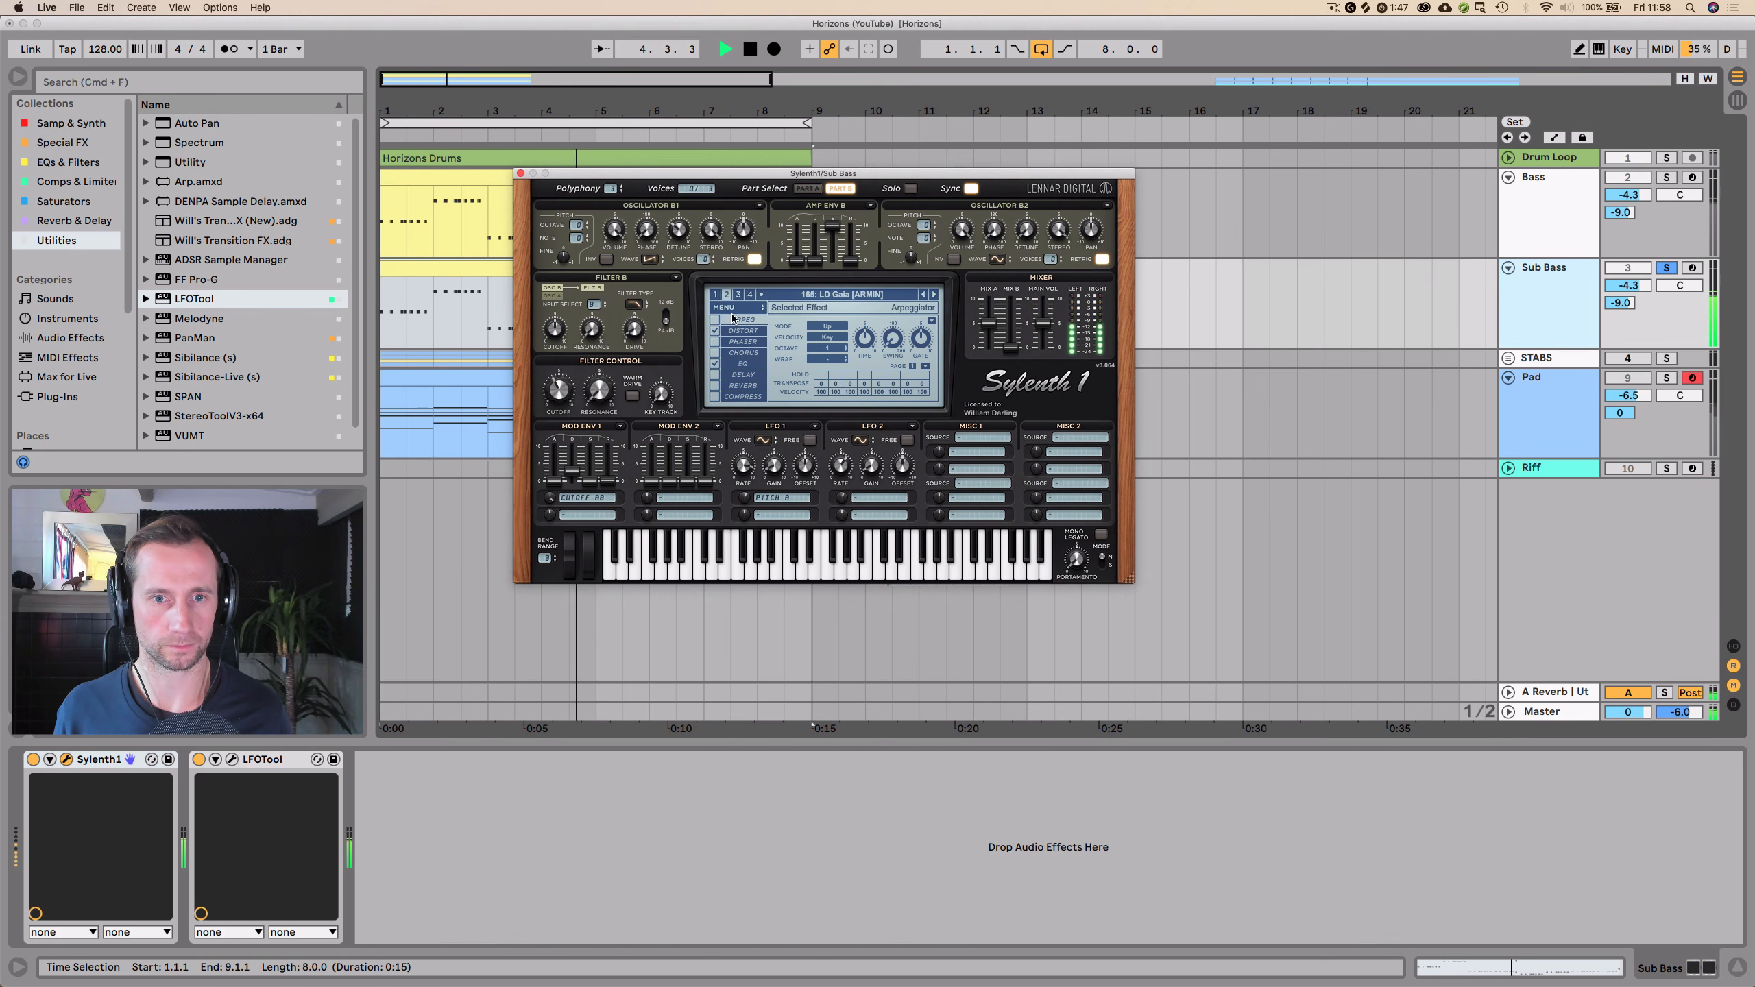
{"action": "left_click", "coordinate": [728, 366]}
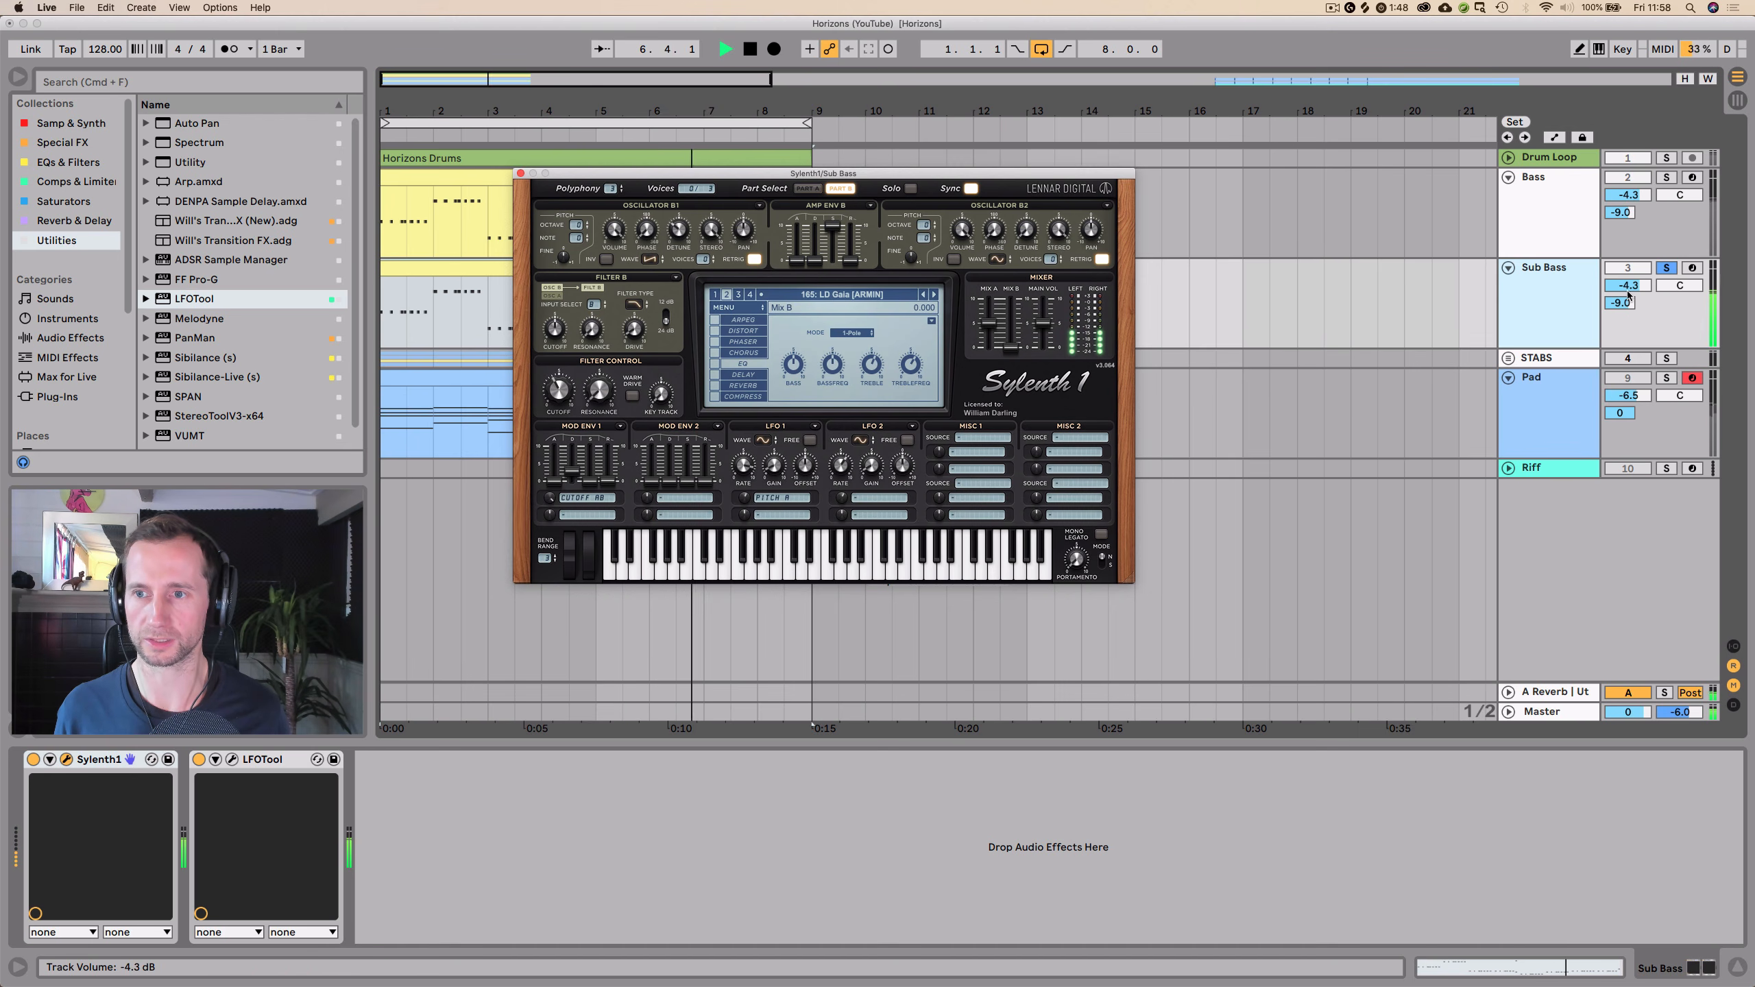
- Turn the Sub Bass track's A Reverb send down to -inf and stop playback
{"action": "left_click_drag", "start_coordinate": [1622, 302], "coordinate": [1622, 319]}
{"action": "left_click", "coordinate": [1540, 304]}
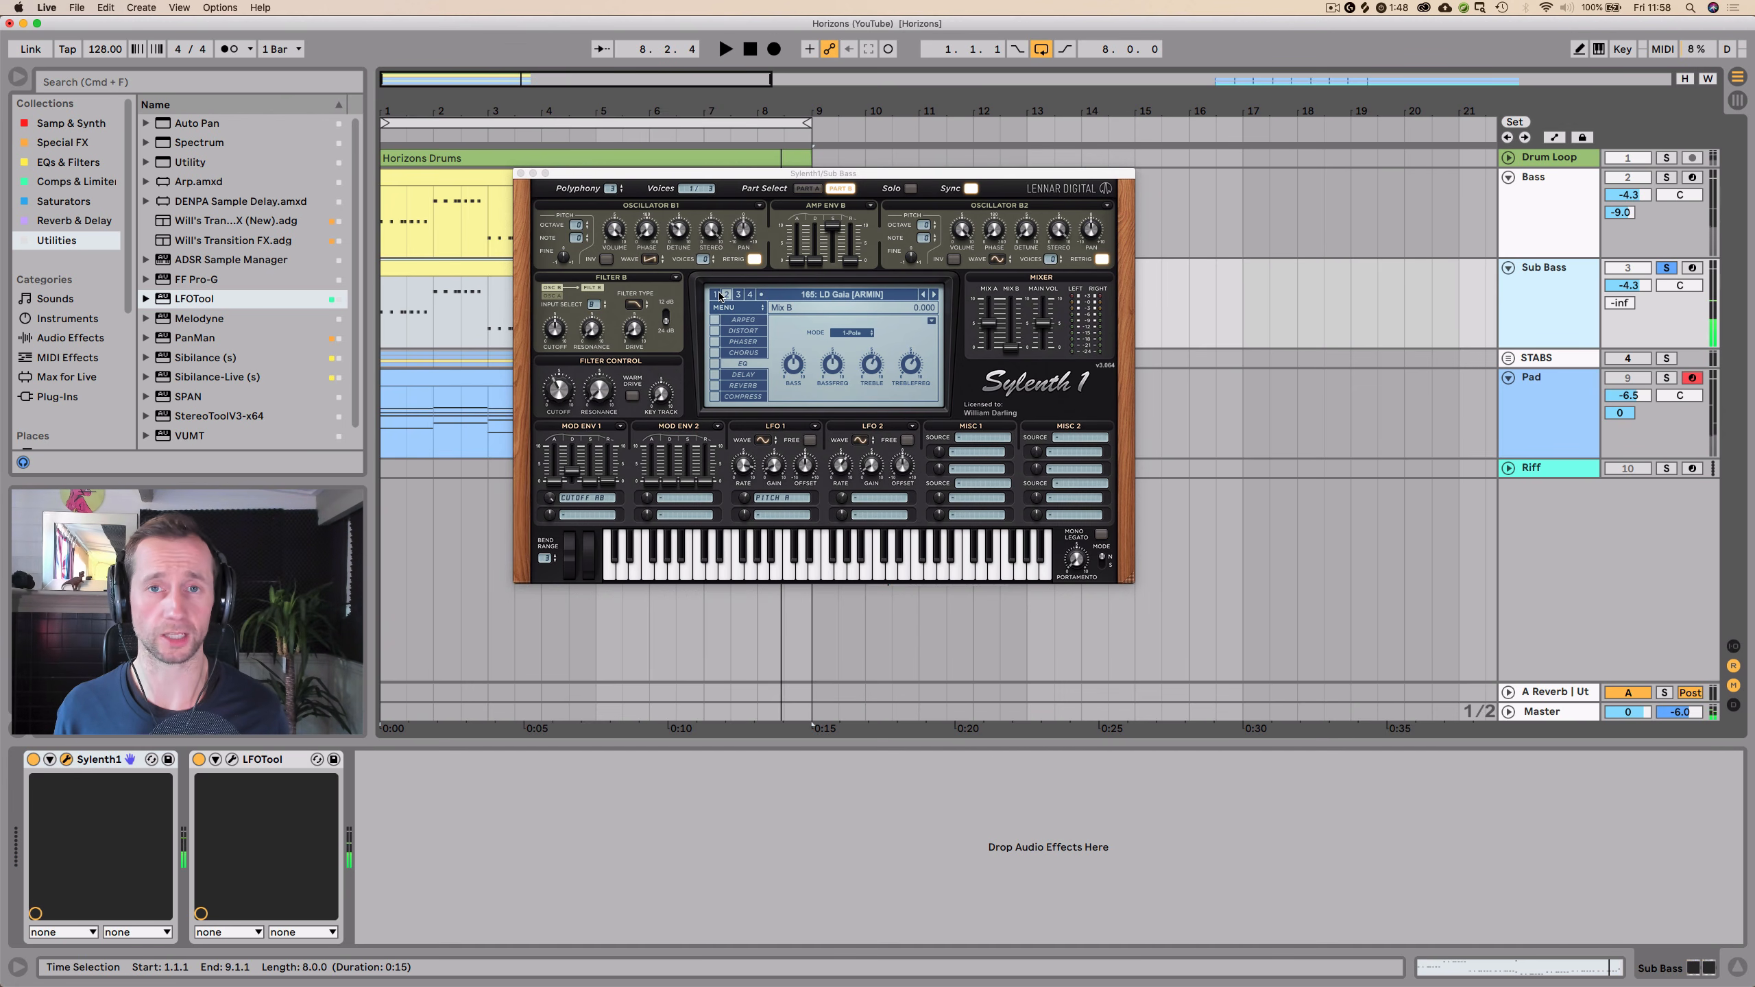
{"action": "key", "text": "space"}
- Raise the release of Sylenth1's Amp Envelope A to about 2.9 on the Sub Bass, checking it in playback
{"action": "left_click", "coordinate": [854, 264]}
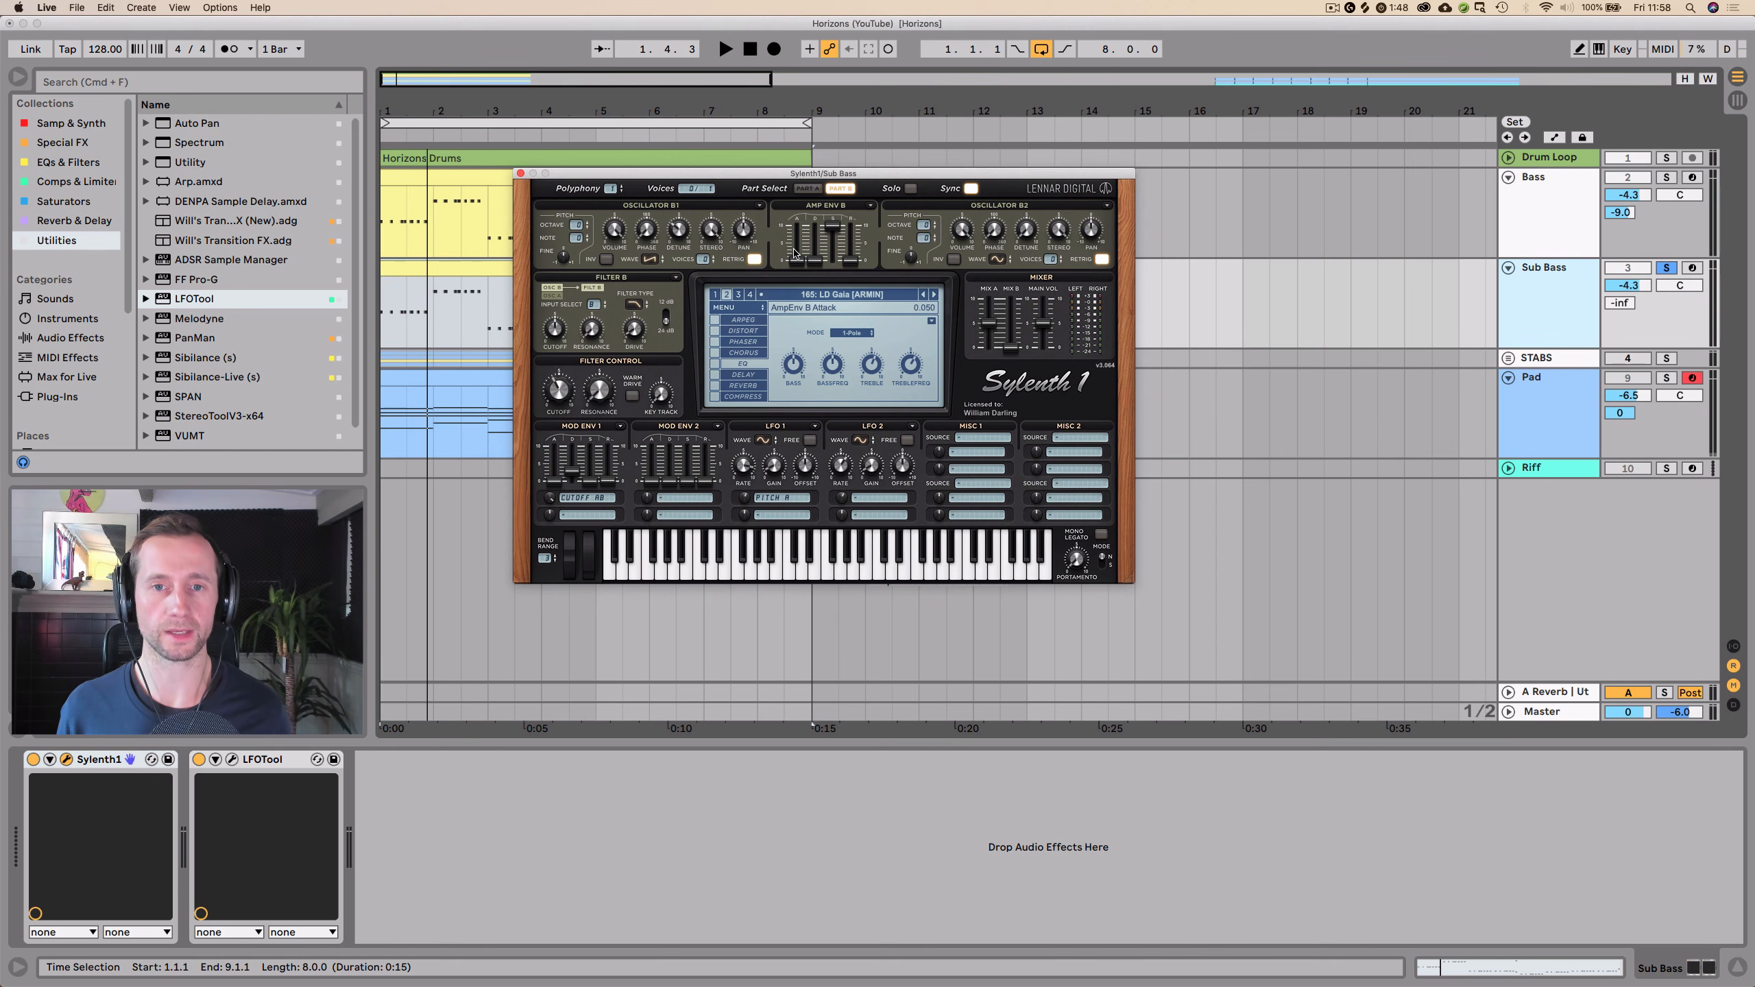
{"action": "left_click_drag", "start_coordinate": [855, 264], "coordinate": [843, 154]}
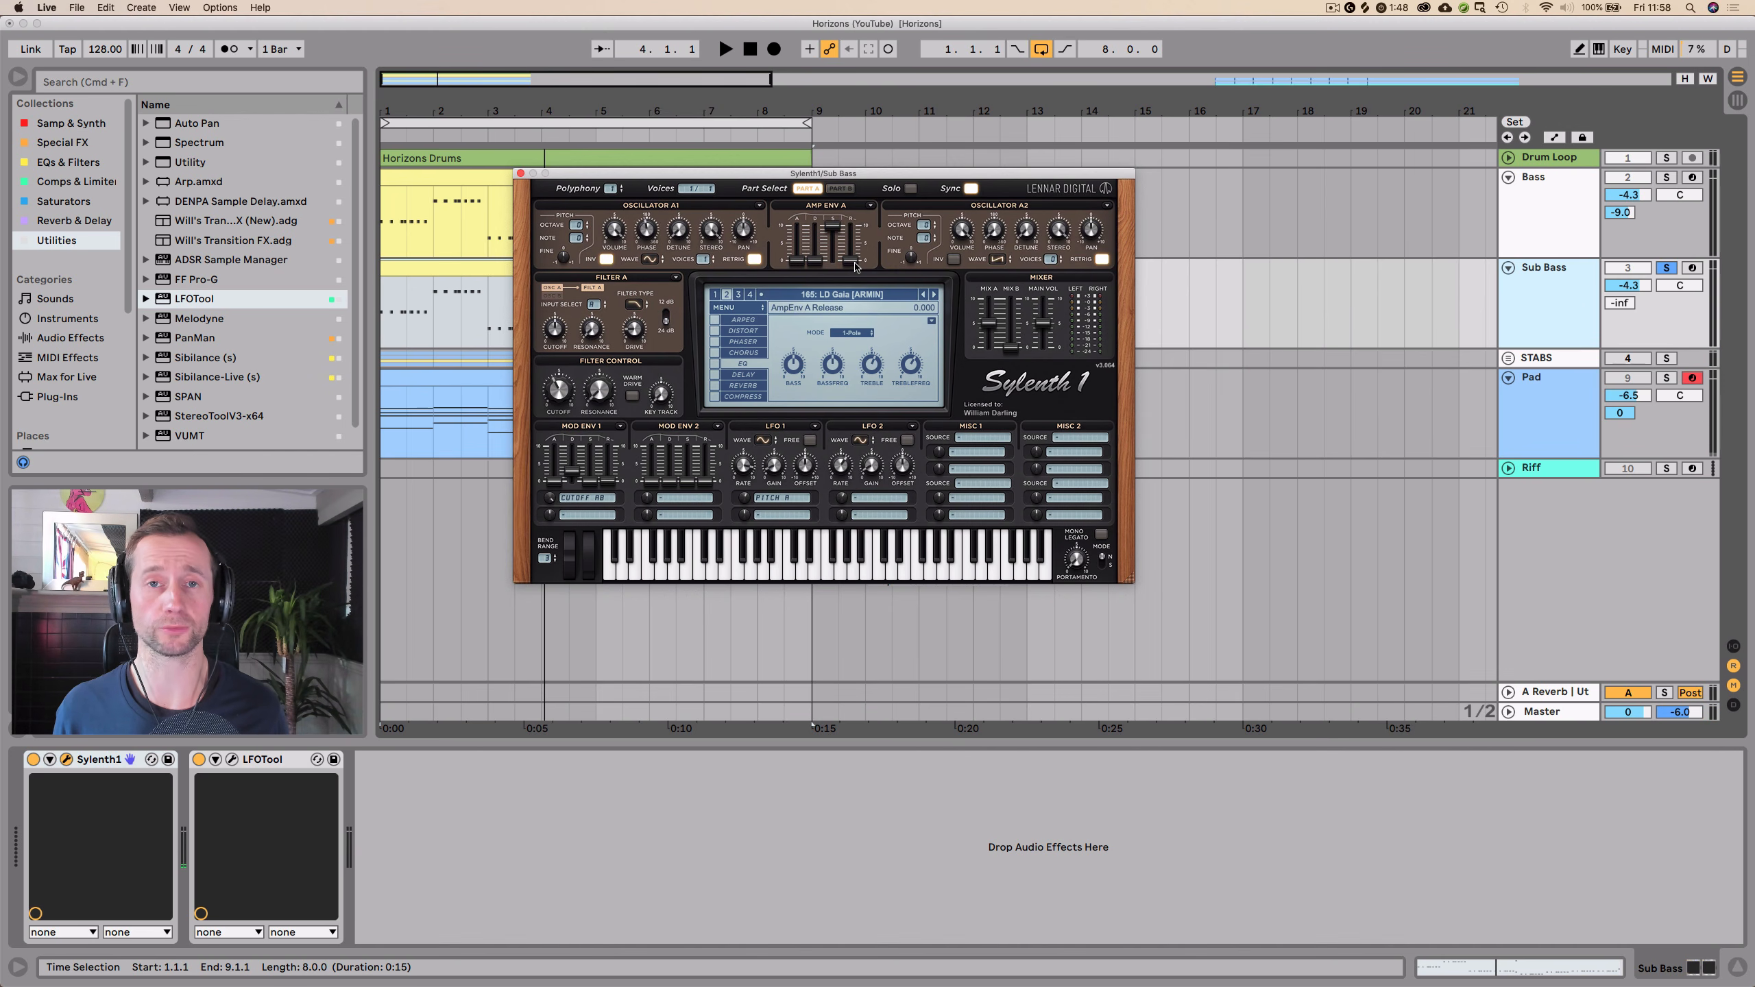
{"action": "key", "text": "space"}
{"action": "left_click_drag", "start_coordinate": [856, 266], "coordinate": [861, 229]}
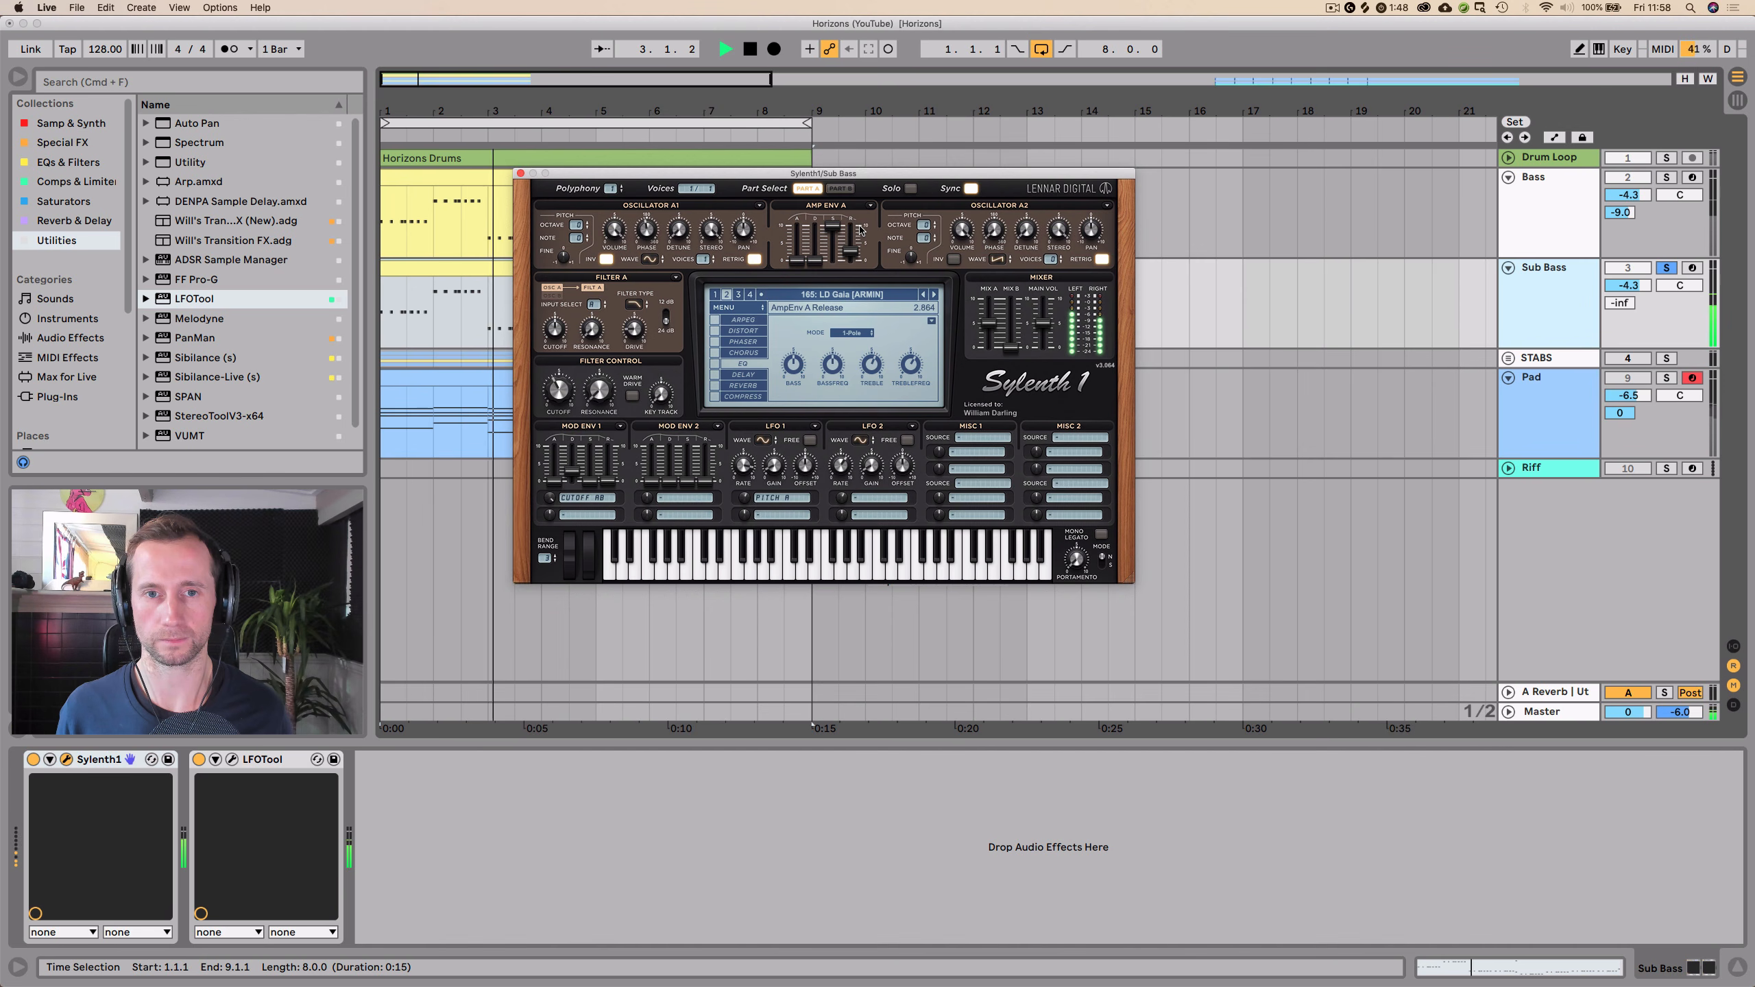
- Move the final peak point of the Sub Bass LFOTool curve slightly earlier and close its window
{"action": "left_click", "coordinate": [232, 759]}
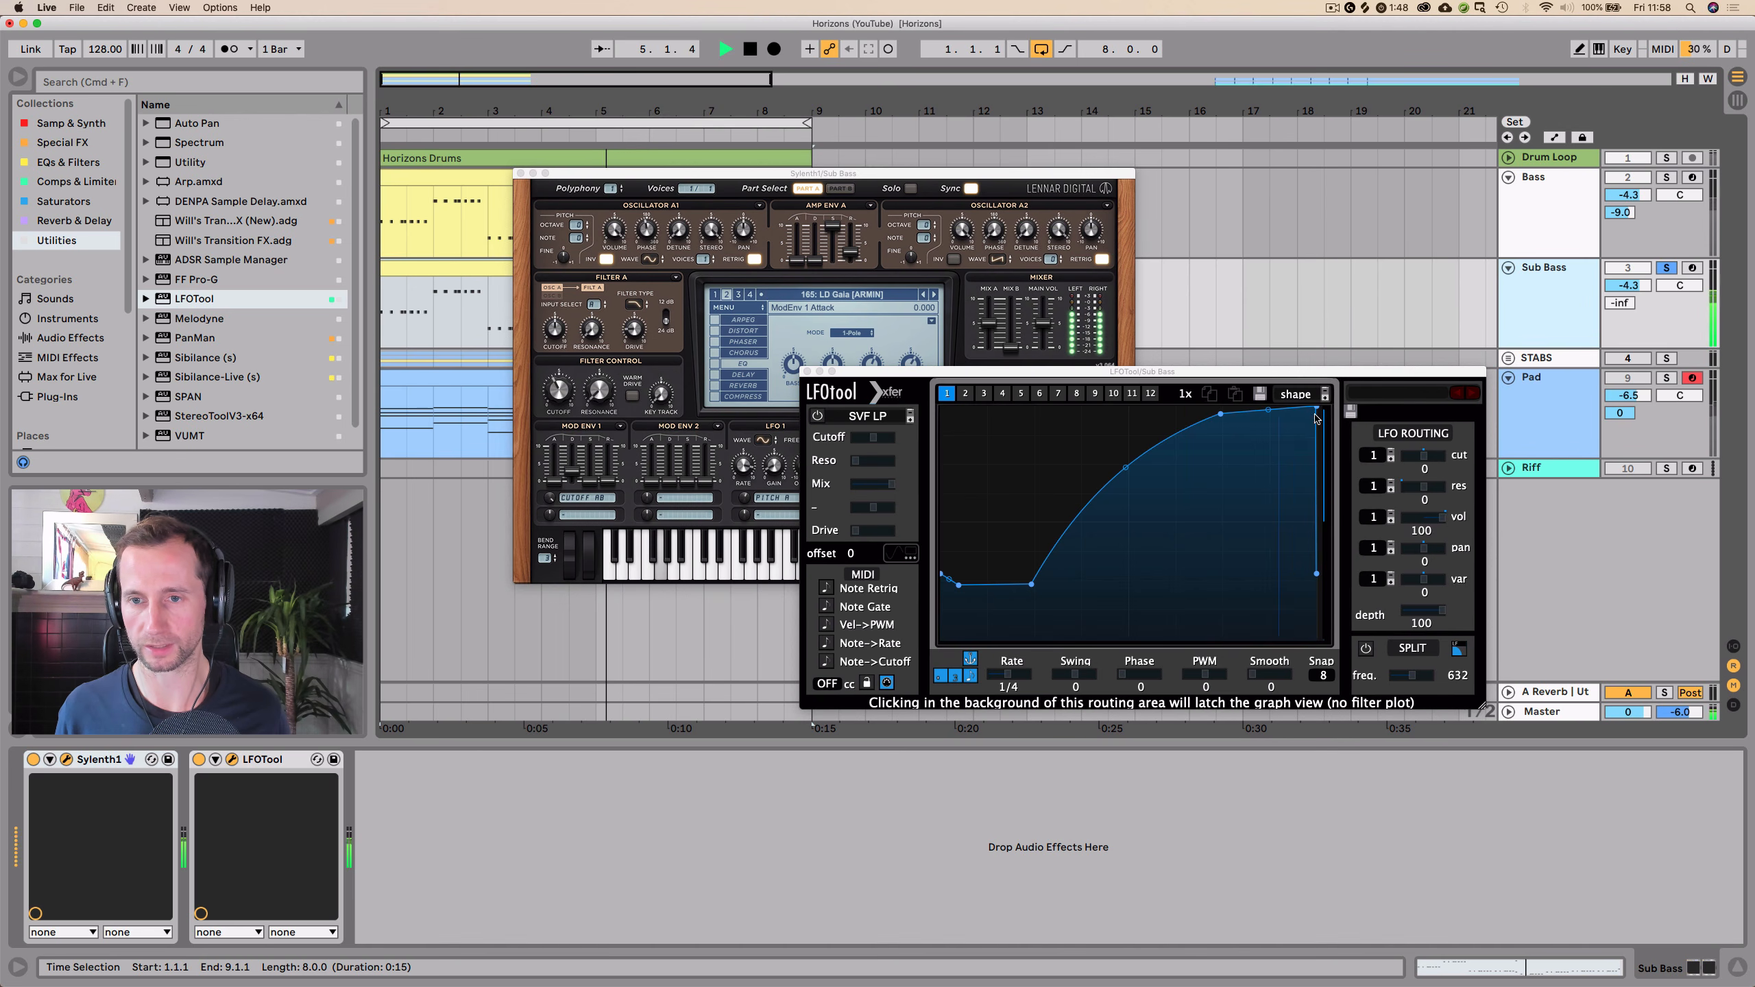
{"action": "left_click", "coordinate": [1317, 408]}
{"action": "left_click_drag", "start_coordinate": [1317, 403], "coordinate": [1313, 403]}
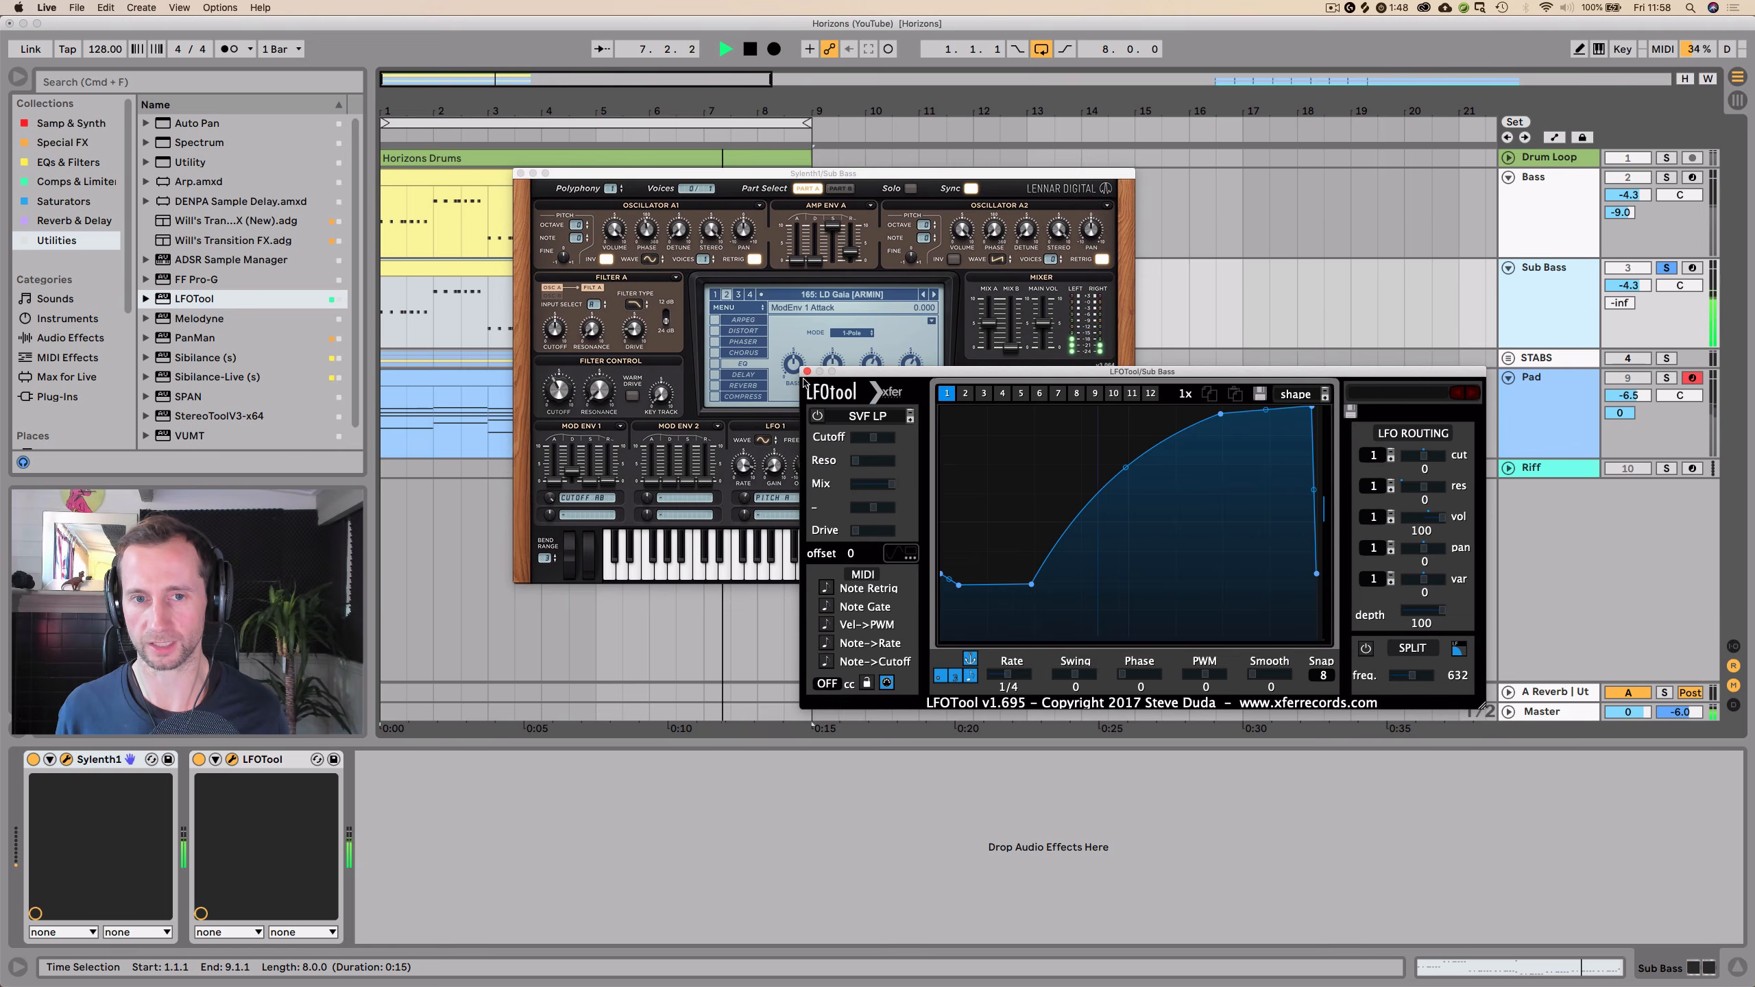
{"action": "key", "text": "super+w"}
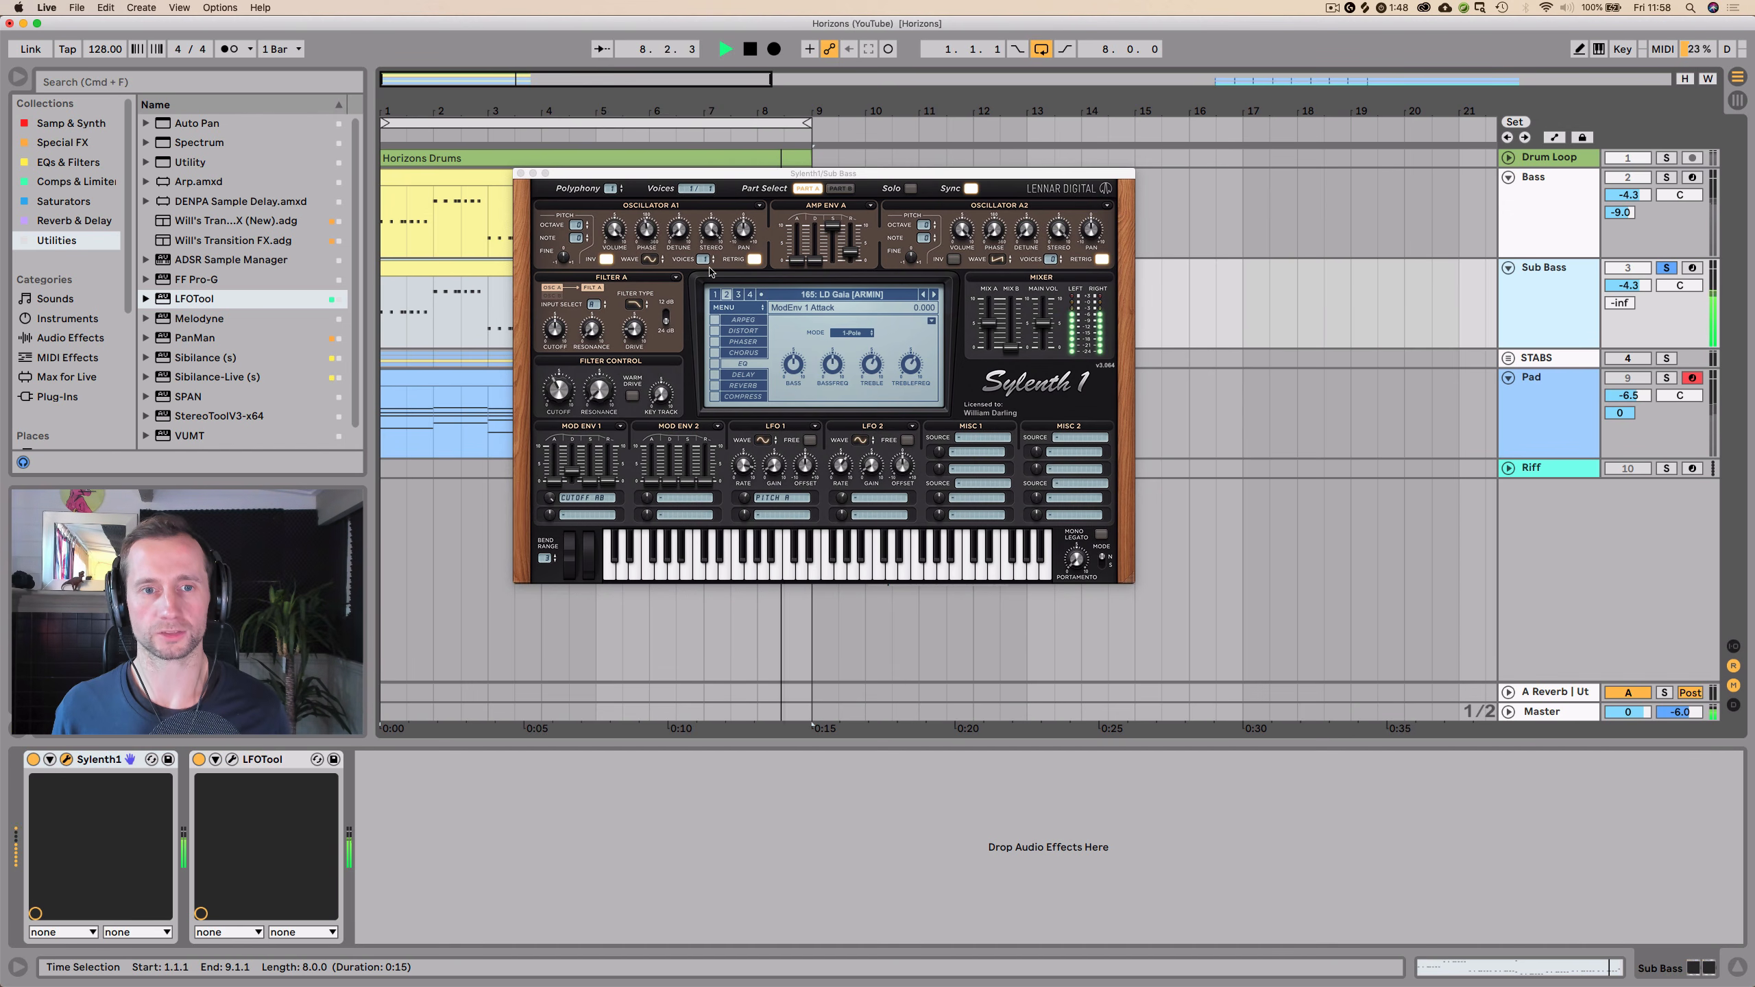
- Solo Bass alongside Sub Bass and transpose all notes in the Sub Bass clip down one octave, closing the Sylenth1 window
{"action": "left_click", "coordinate": [1545, 281]}
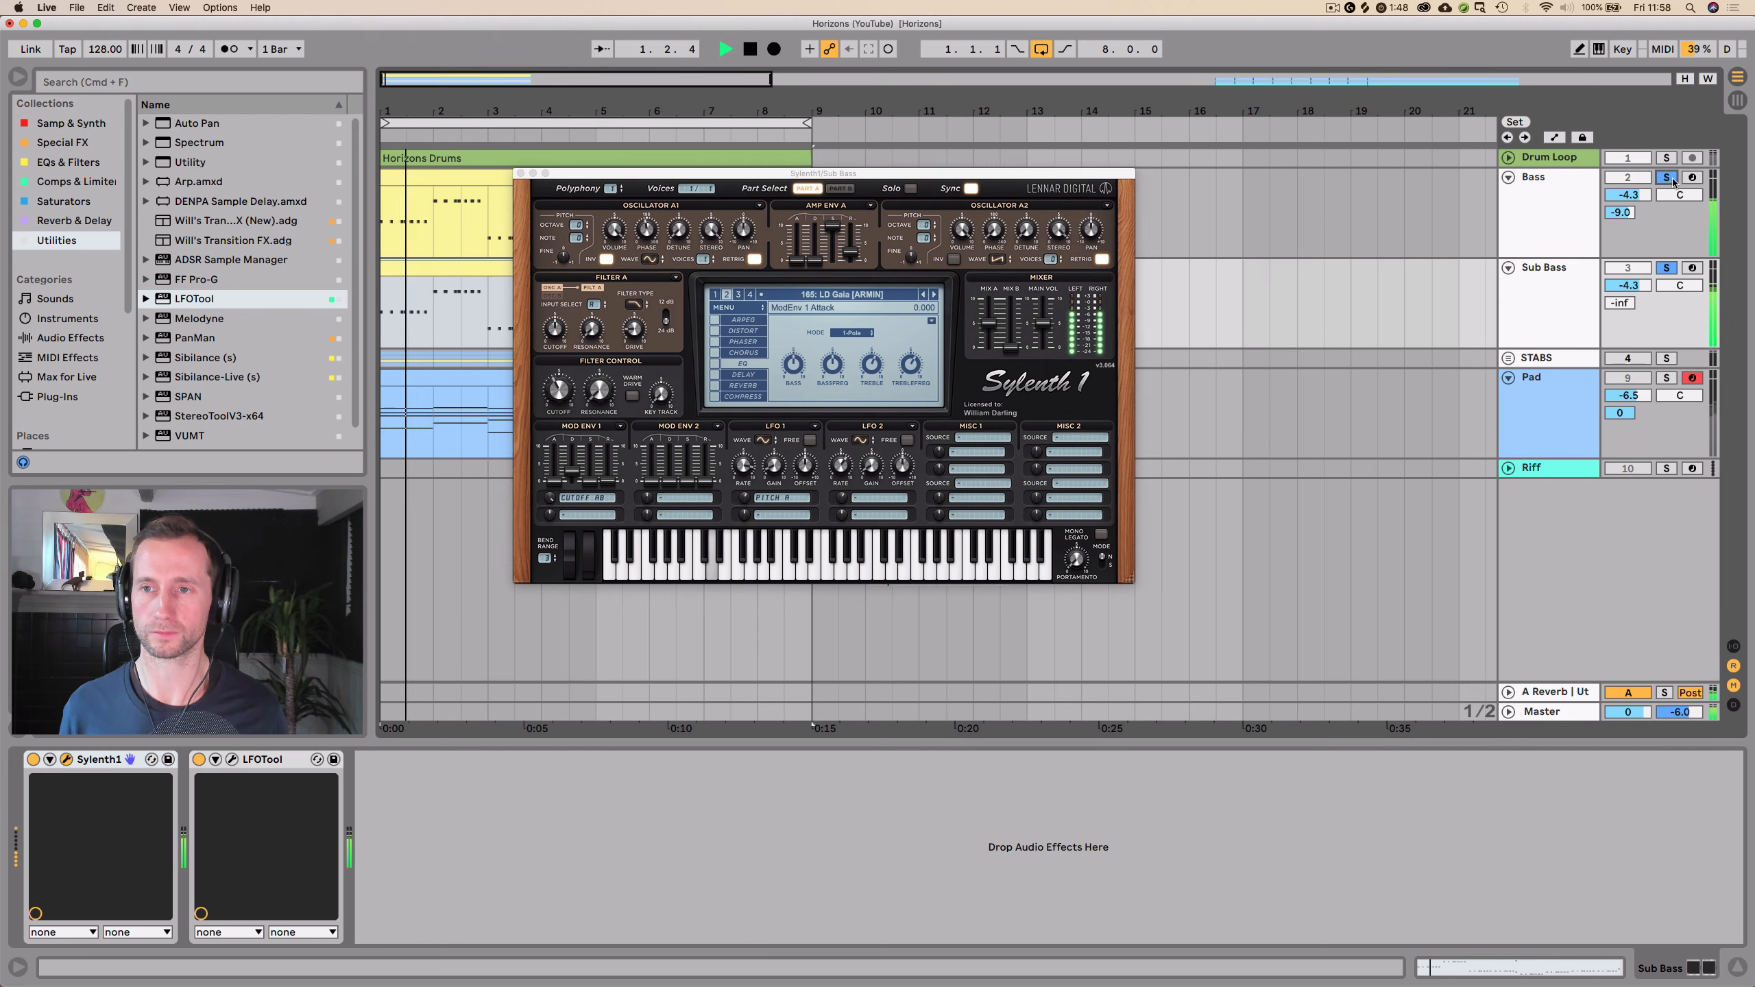
{"action": "left_click", "coordinate": [1544, 283]}
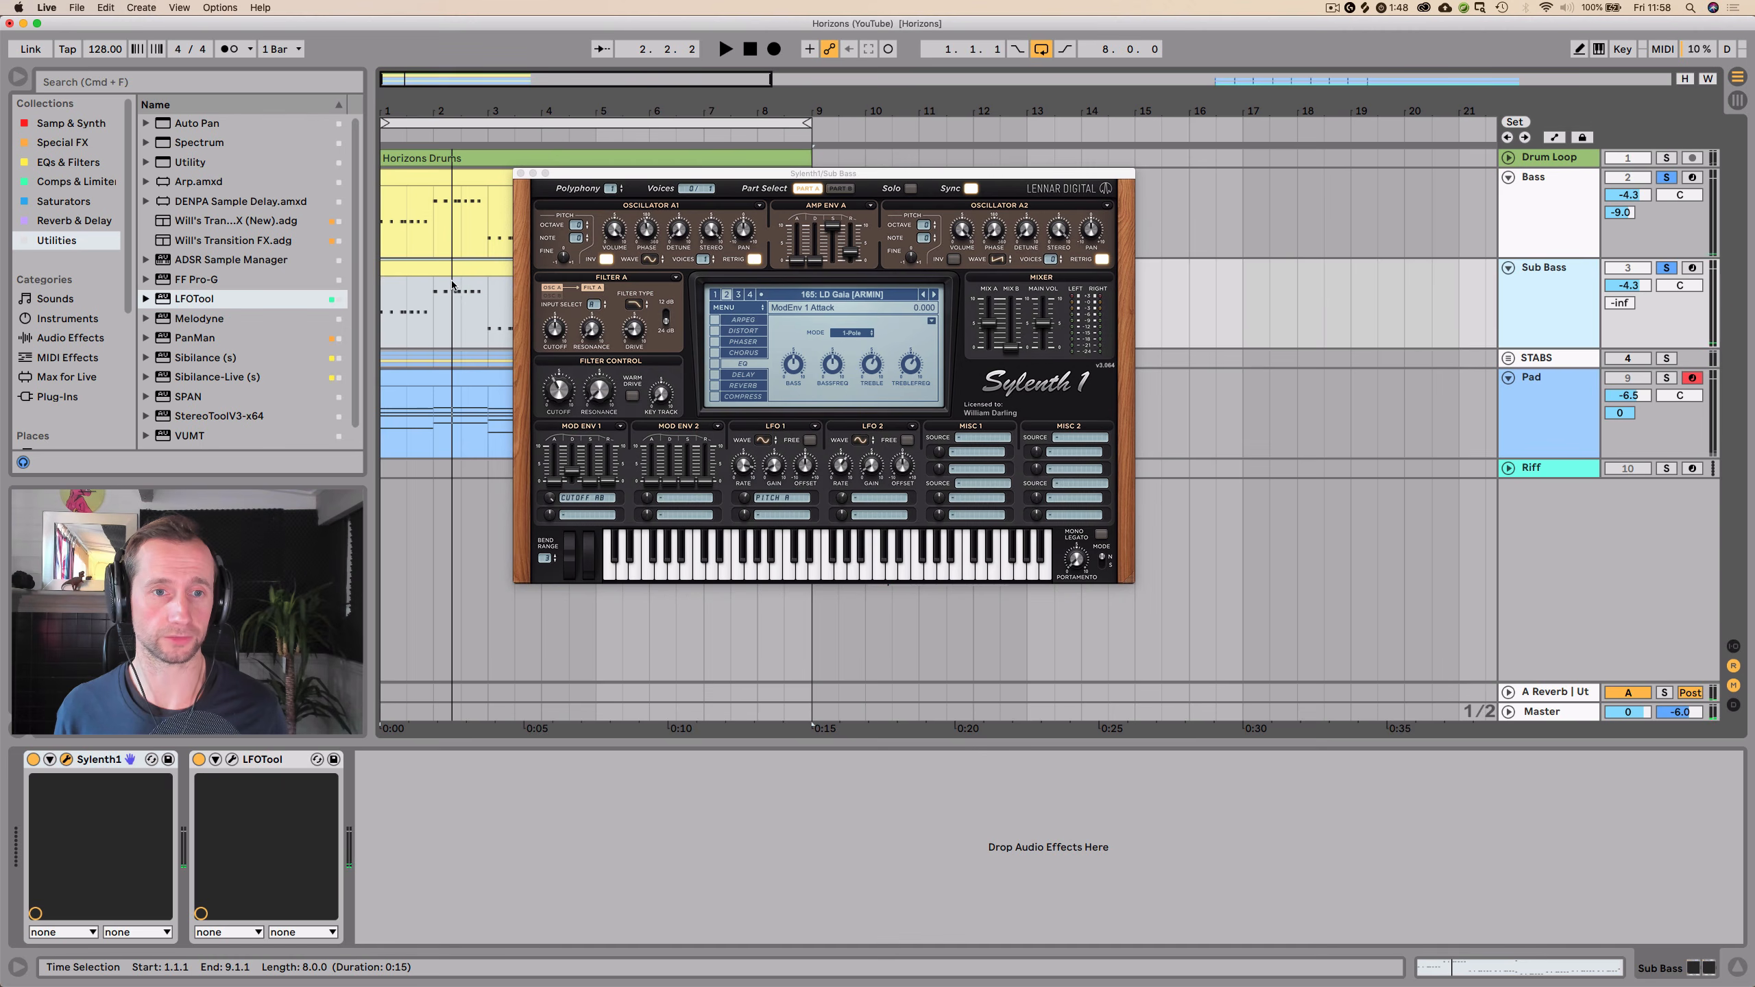
{"action": "double_click", "coordinate": [429, 298]}
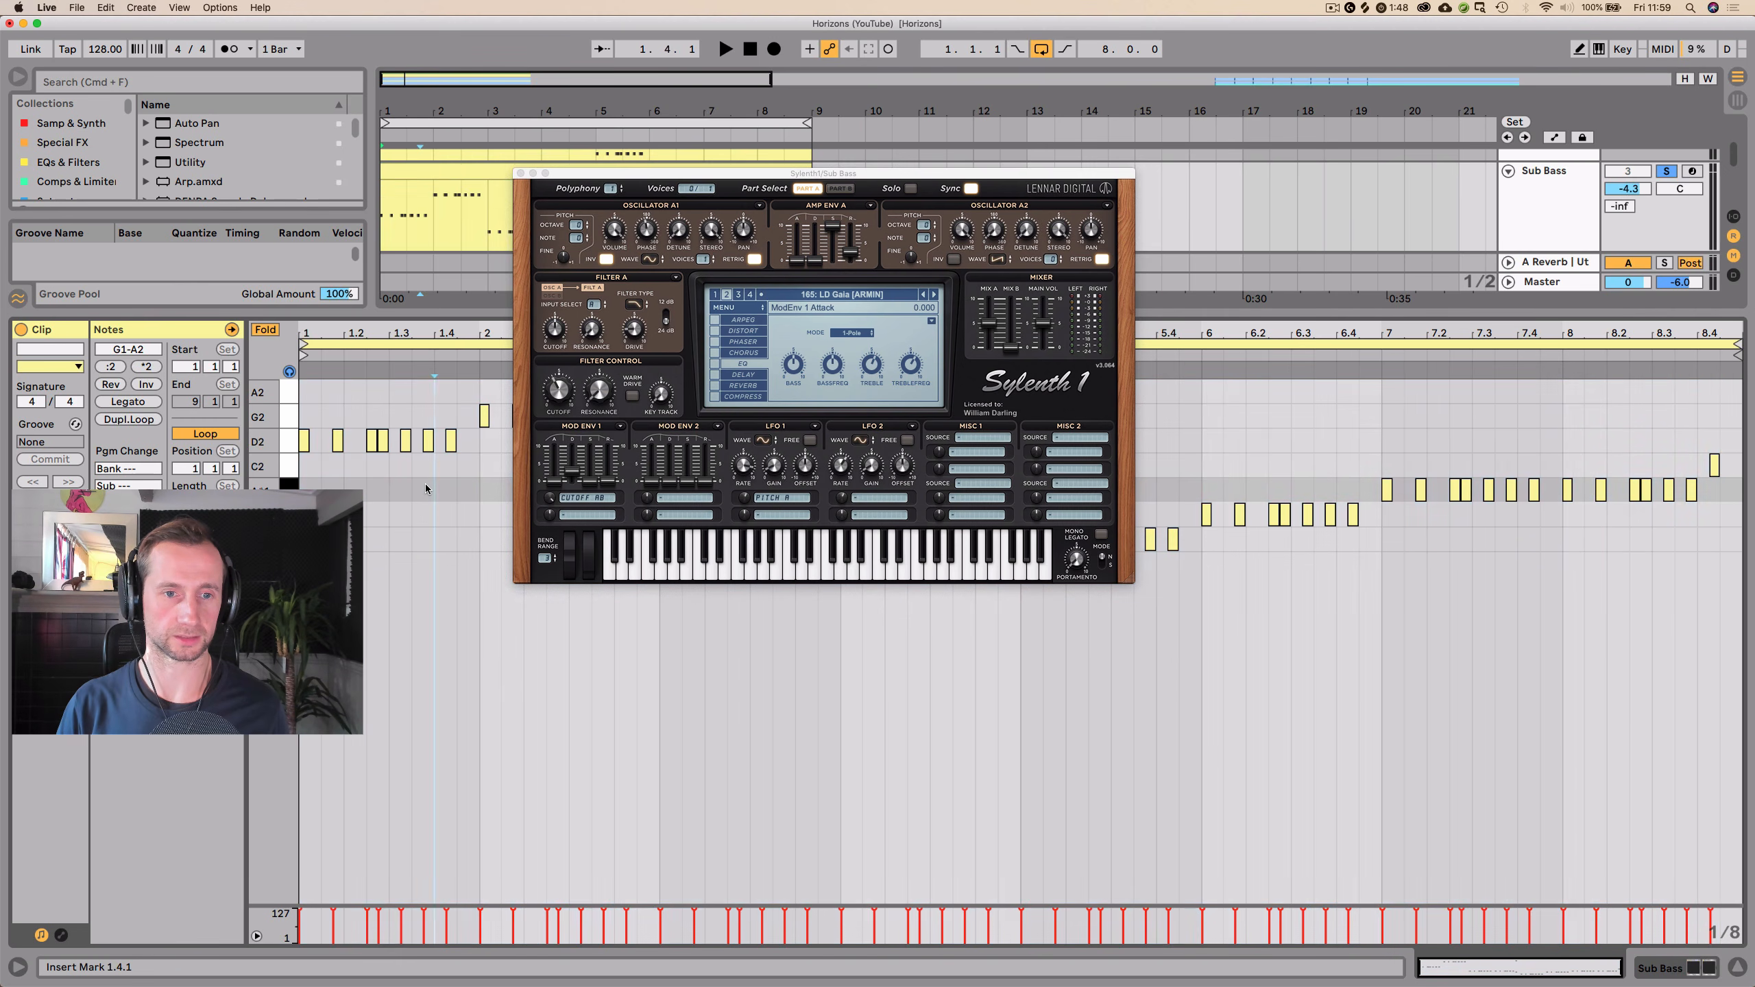
{"action": "key", "text": "super+a"}
{"action": "key", "text": "shift+Down"}
{"action": "key", "text": "space"}
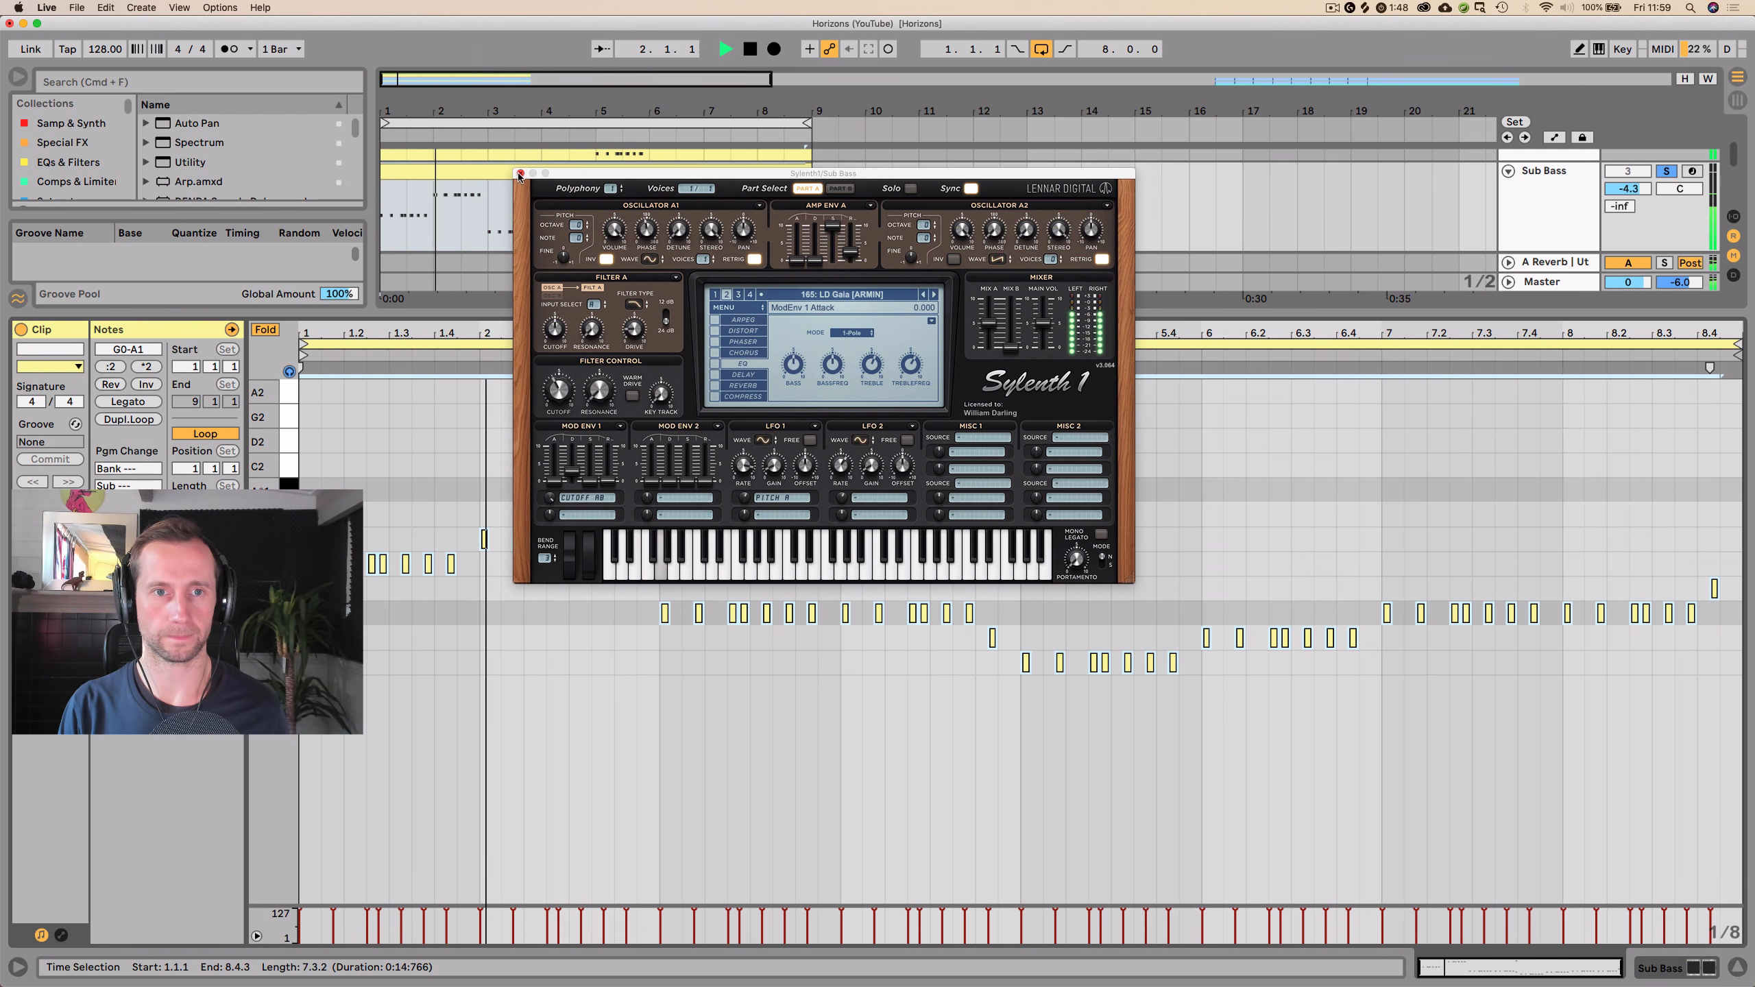
{"action": "left_click", "coordinate": [520, 173]}
{"action": "left_click", "coordinate": [1012, 271]}
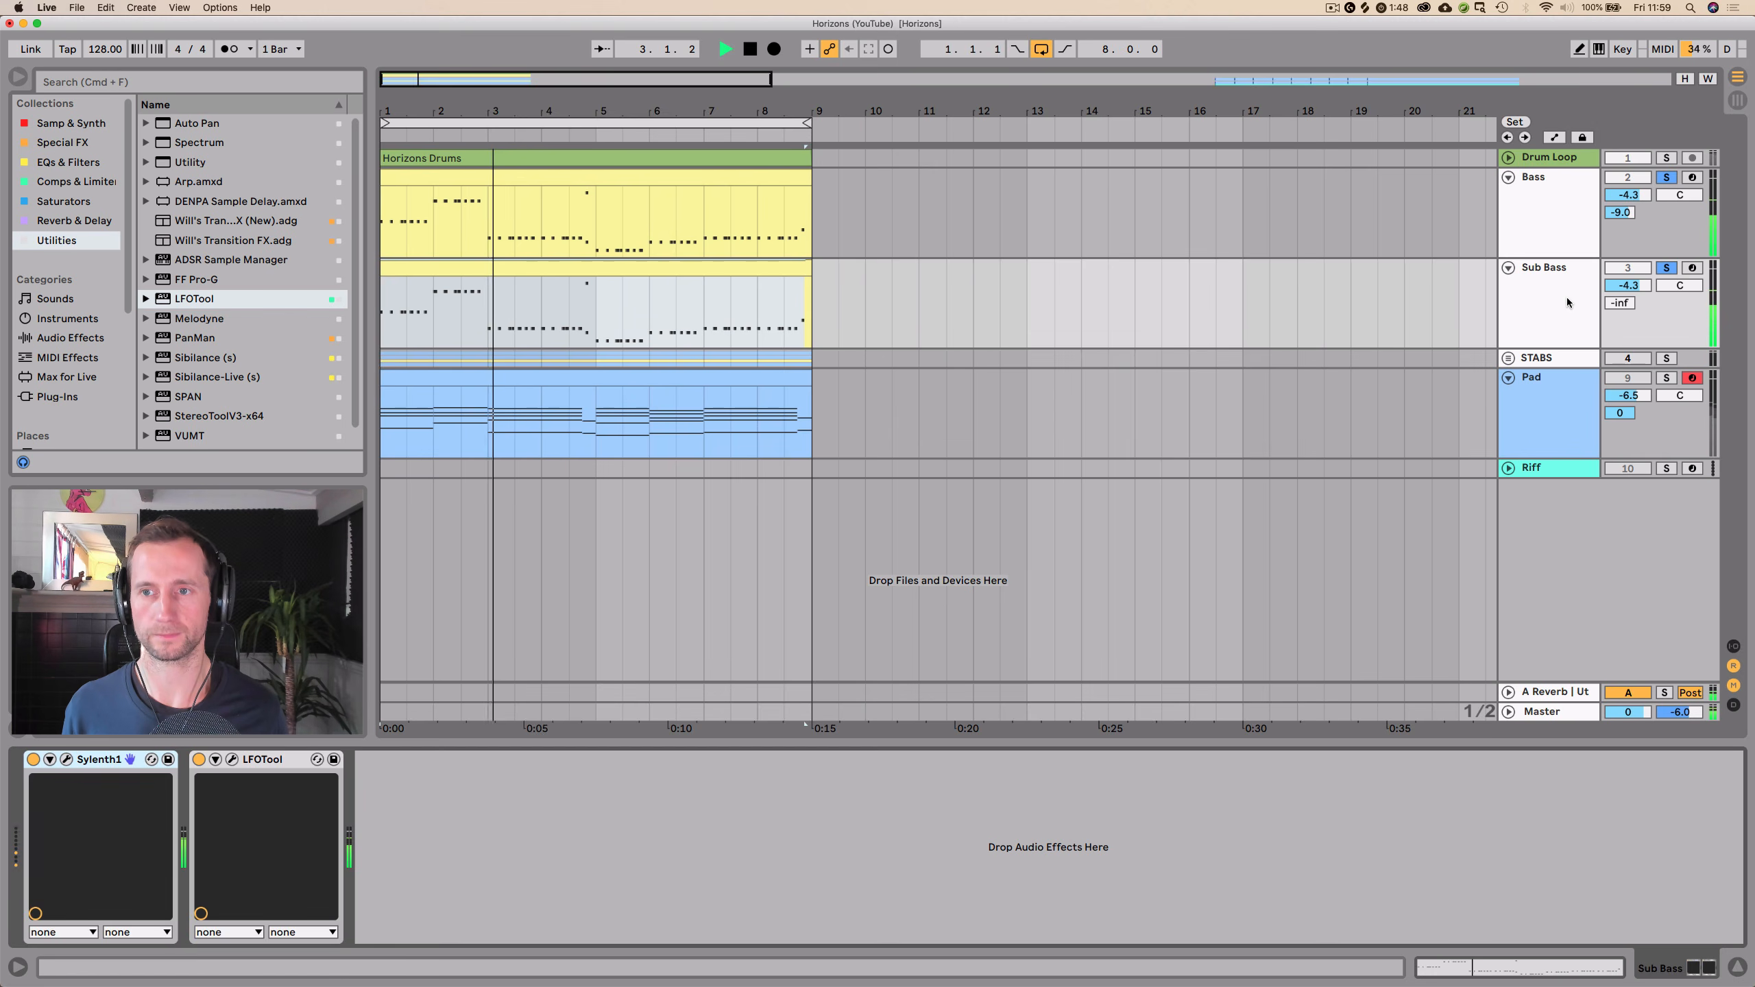
- Add EQ Eight after LFOTool on the Bass track, raise its low-cut frequency, compare it bypassed, and fold the device
{"action": "left_click", "coordinate": [1570, 234]}
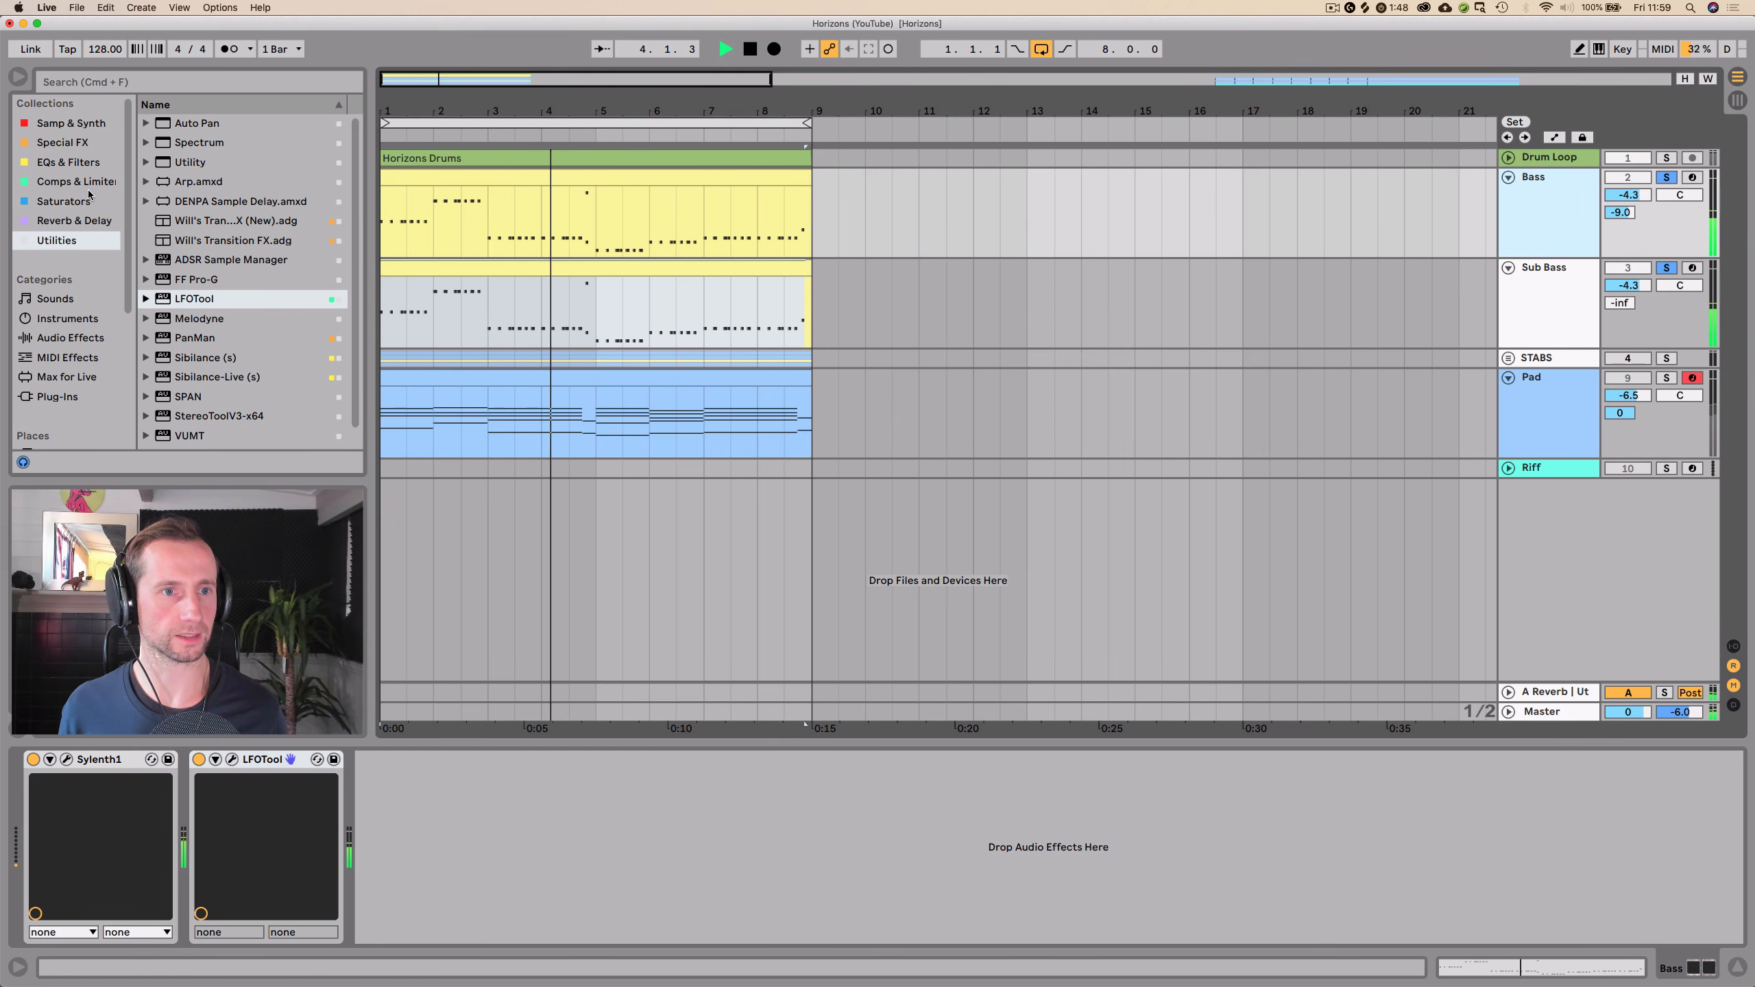
{"action": "left_click", "coordinate": [68, 162]}
{"action": "left_click_drag", "start_coordinate": [195, 142], "coordinate": [393, 799]}
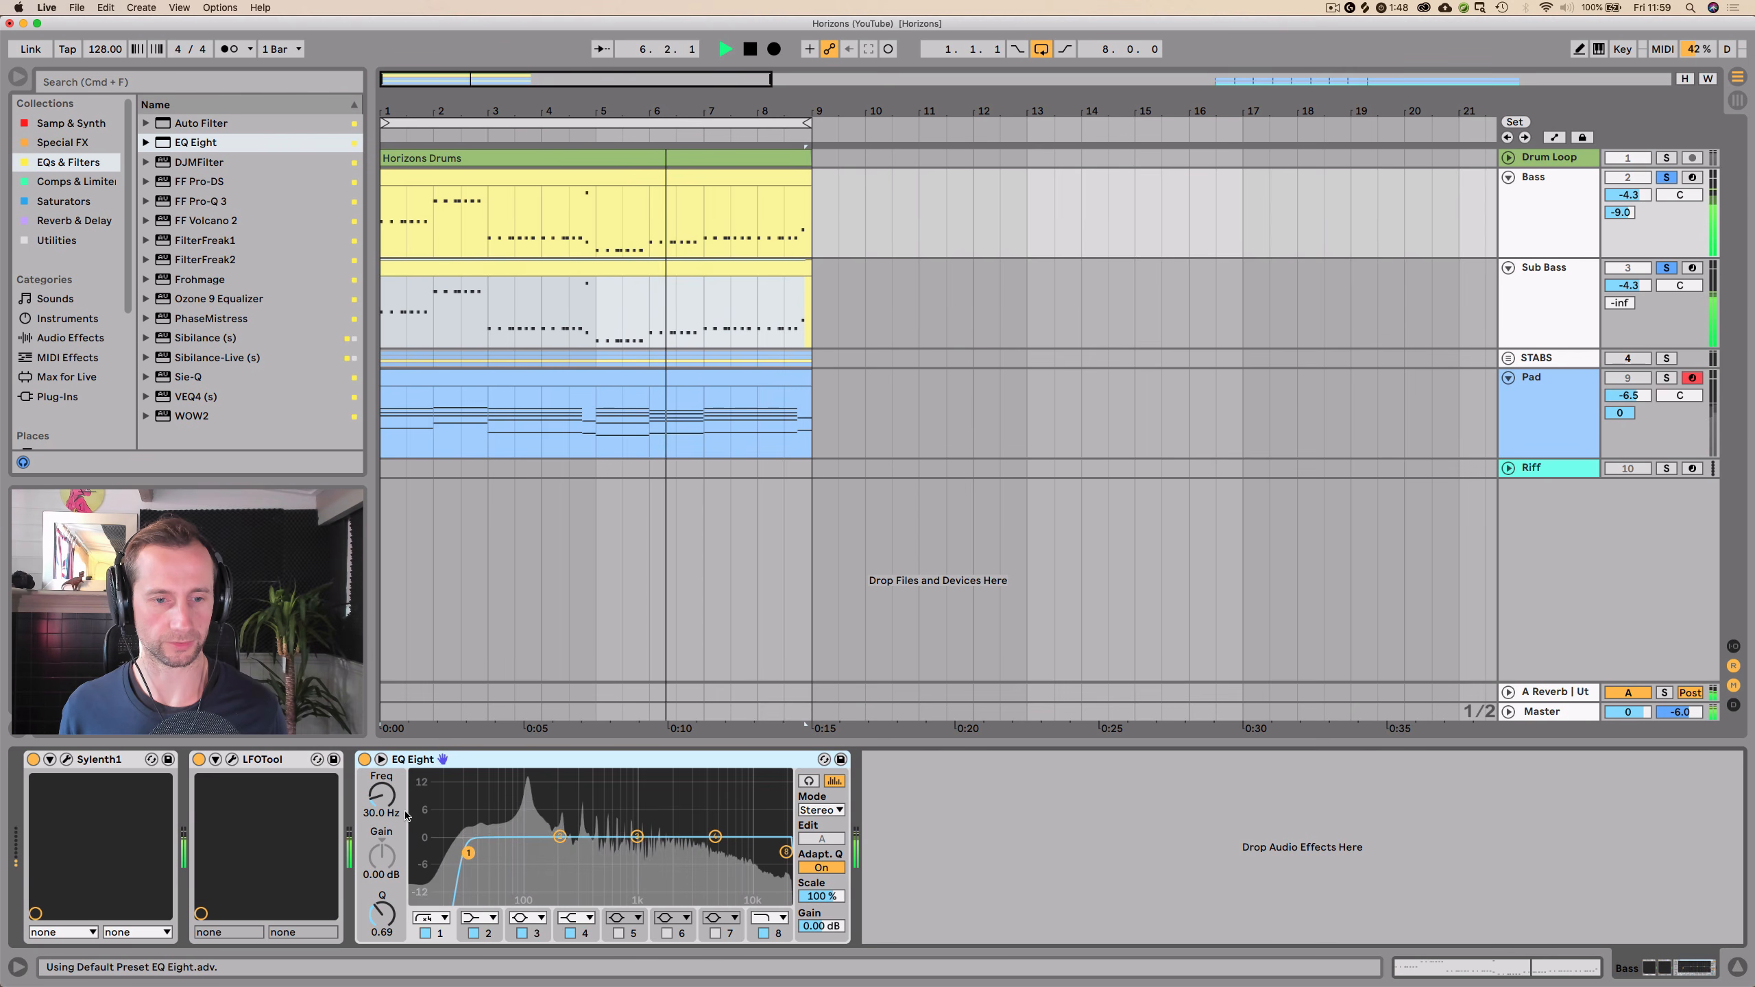
{"action": "left_click_drag", "start_coordinate": [468, 852], "coordinate": [518, 852]}
{"action": "left_click", "coordinate": [364, 759]}
{"action": "left_click", "coordinate": [364, 759]}
{"action": "double_click", "coordinate": [482, 754]}
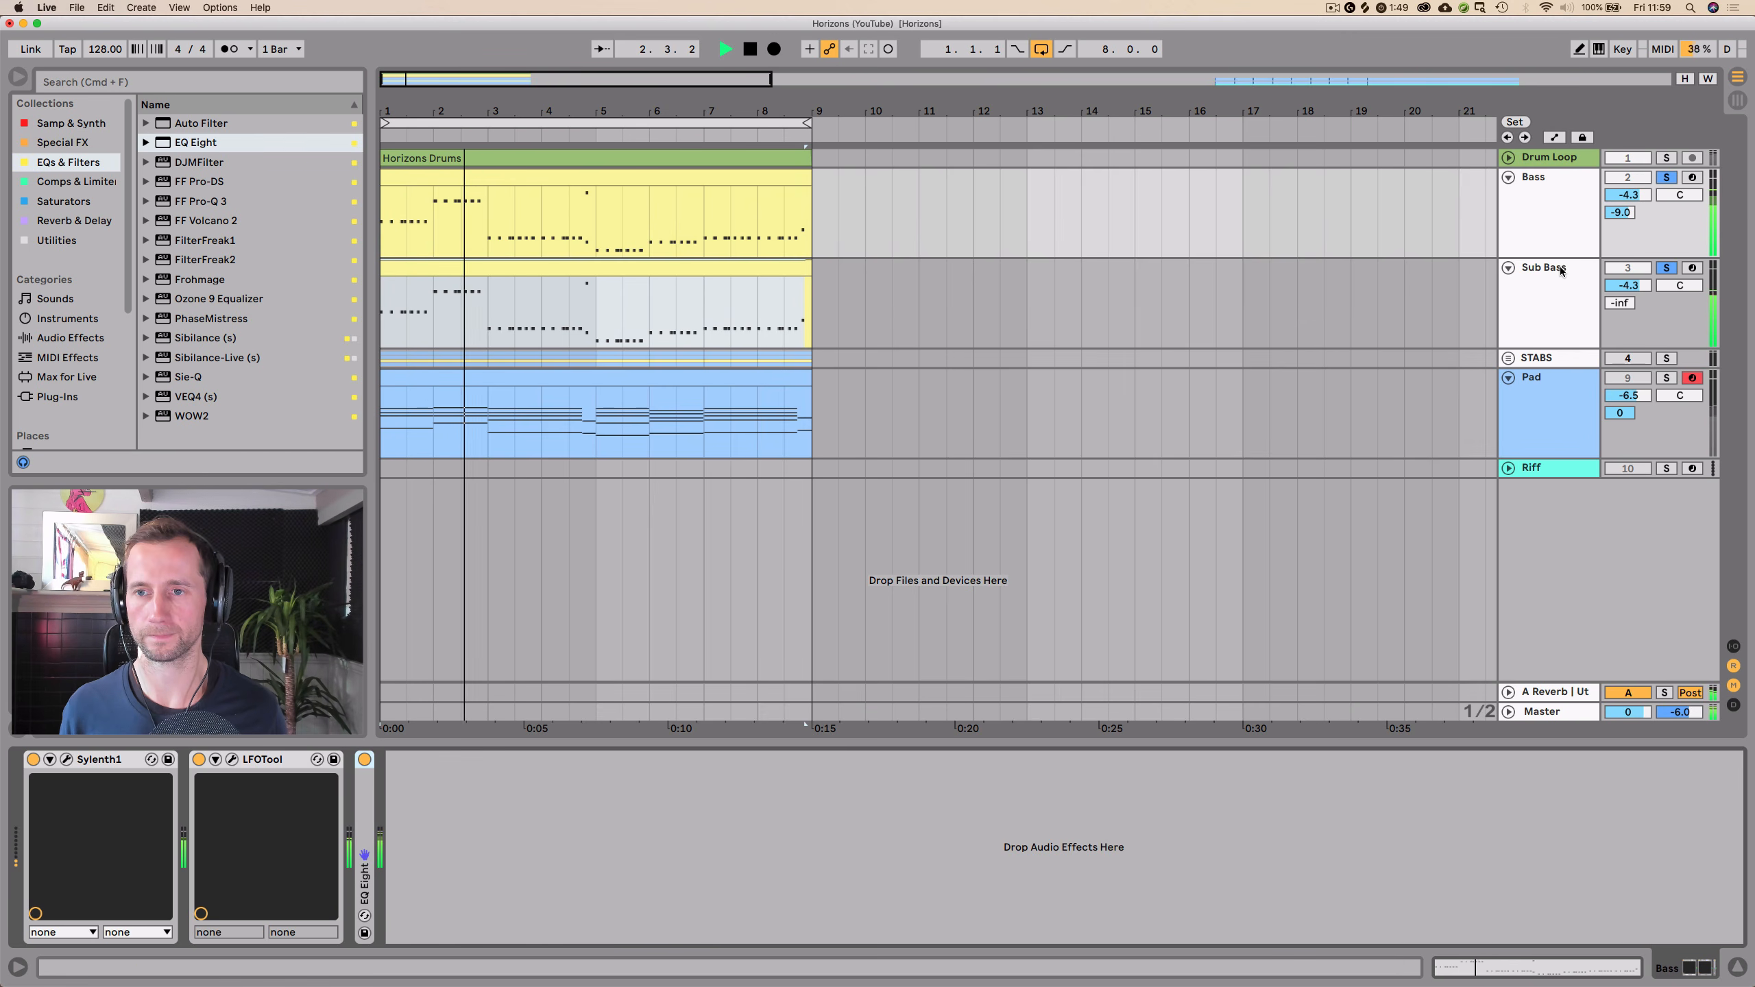
- Solo the Drum Loop with both basses and raise the Sub Bass volume to -1.7 dB during playback
{"action": "key", "text": "space"}
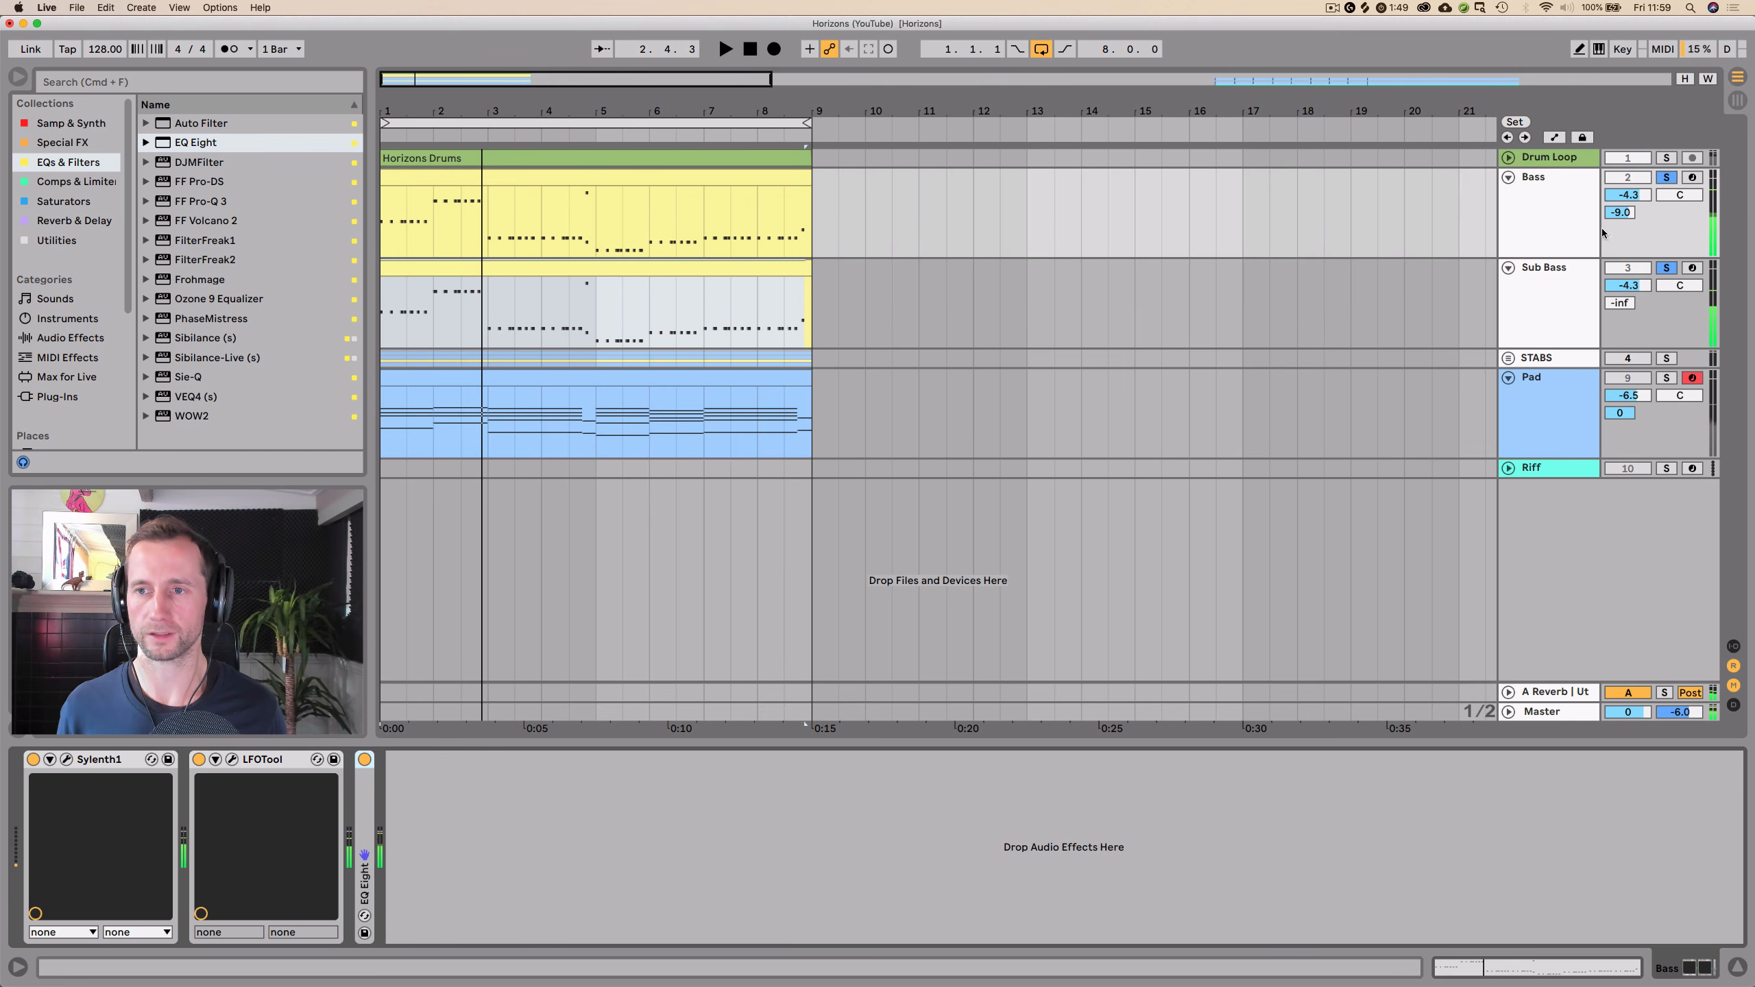
{"action": "left_click", "coordinate": [1666, 157]}
{"action": "key", "text": "space"}
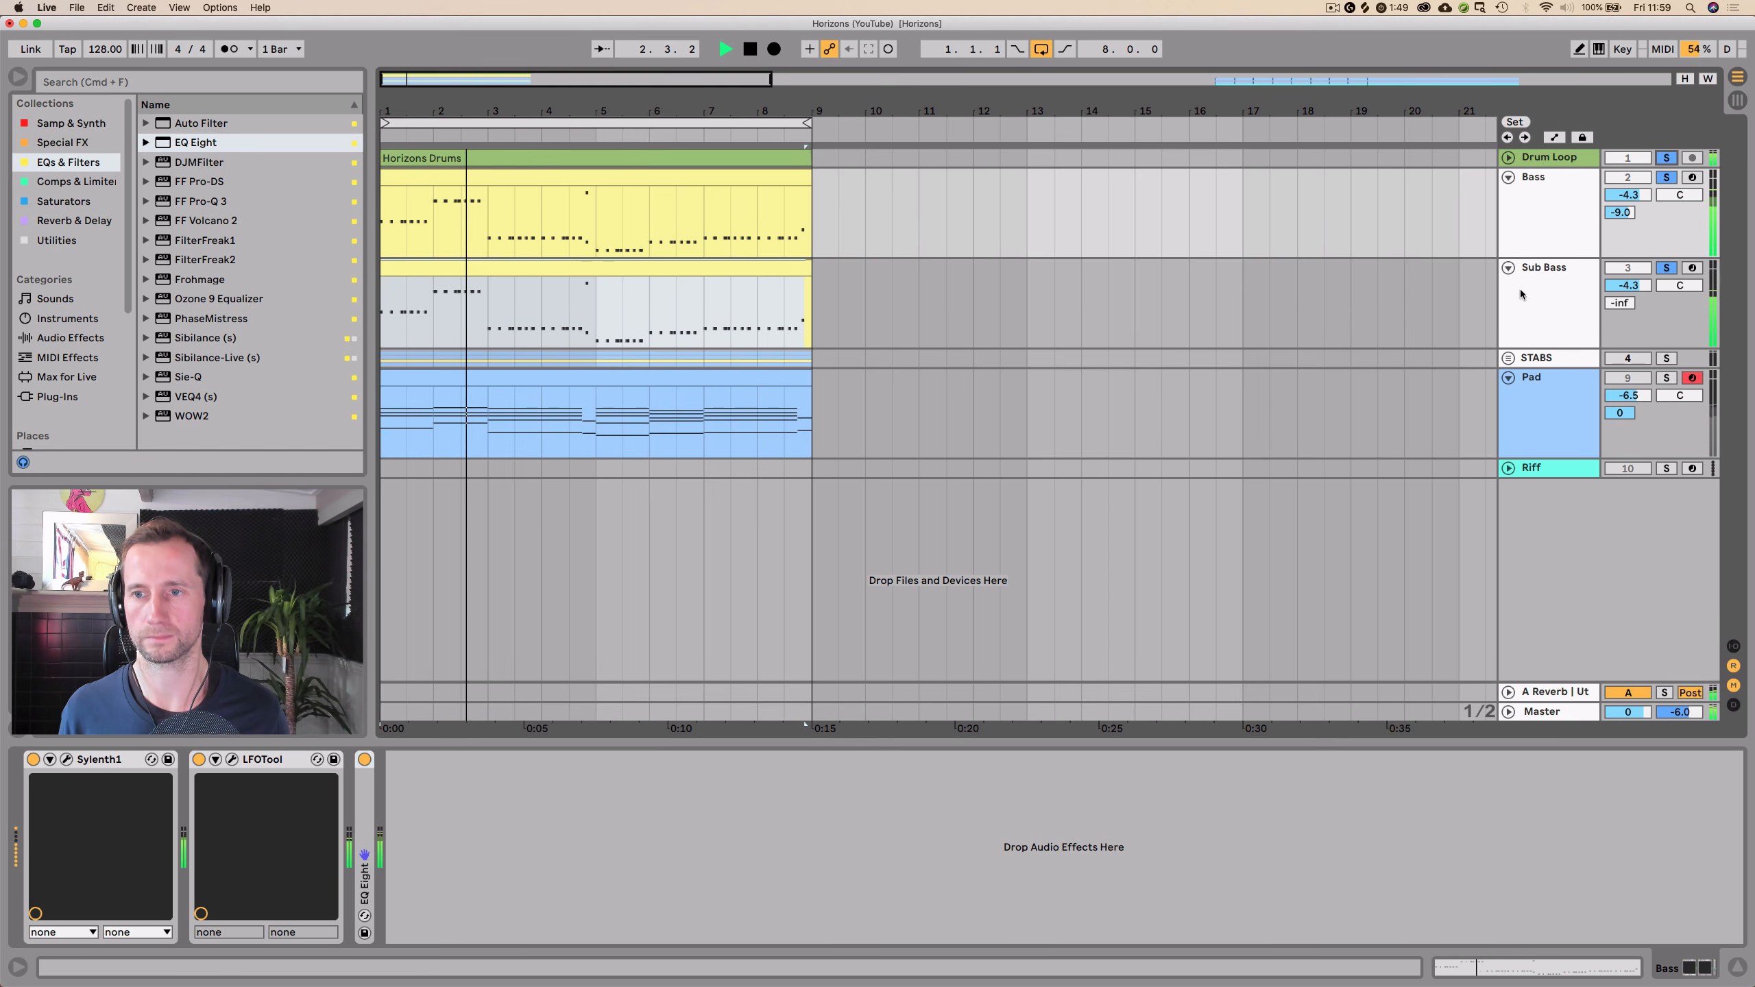
{"action": "left_click_drag", "start_coordinate": [1622, 288], "coordinate": [1622, 271]}
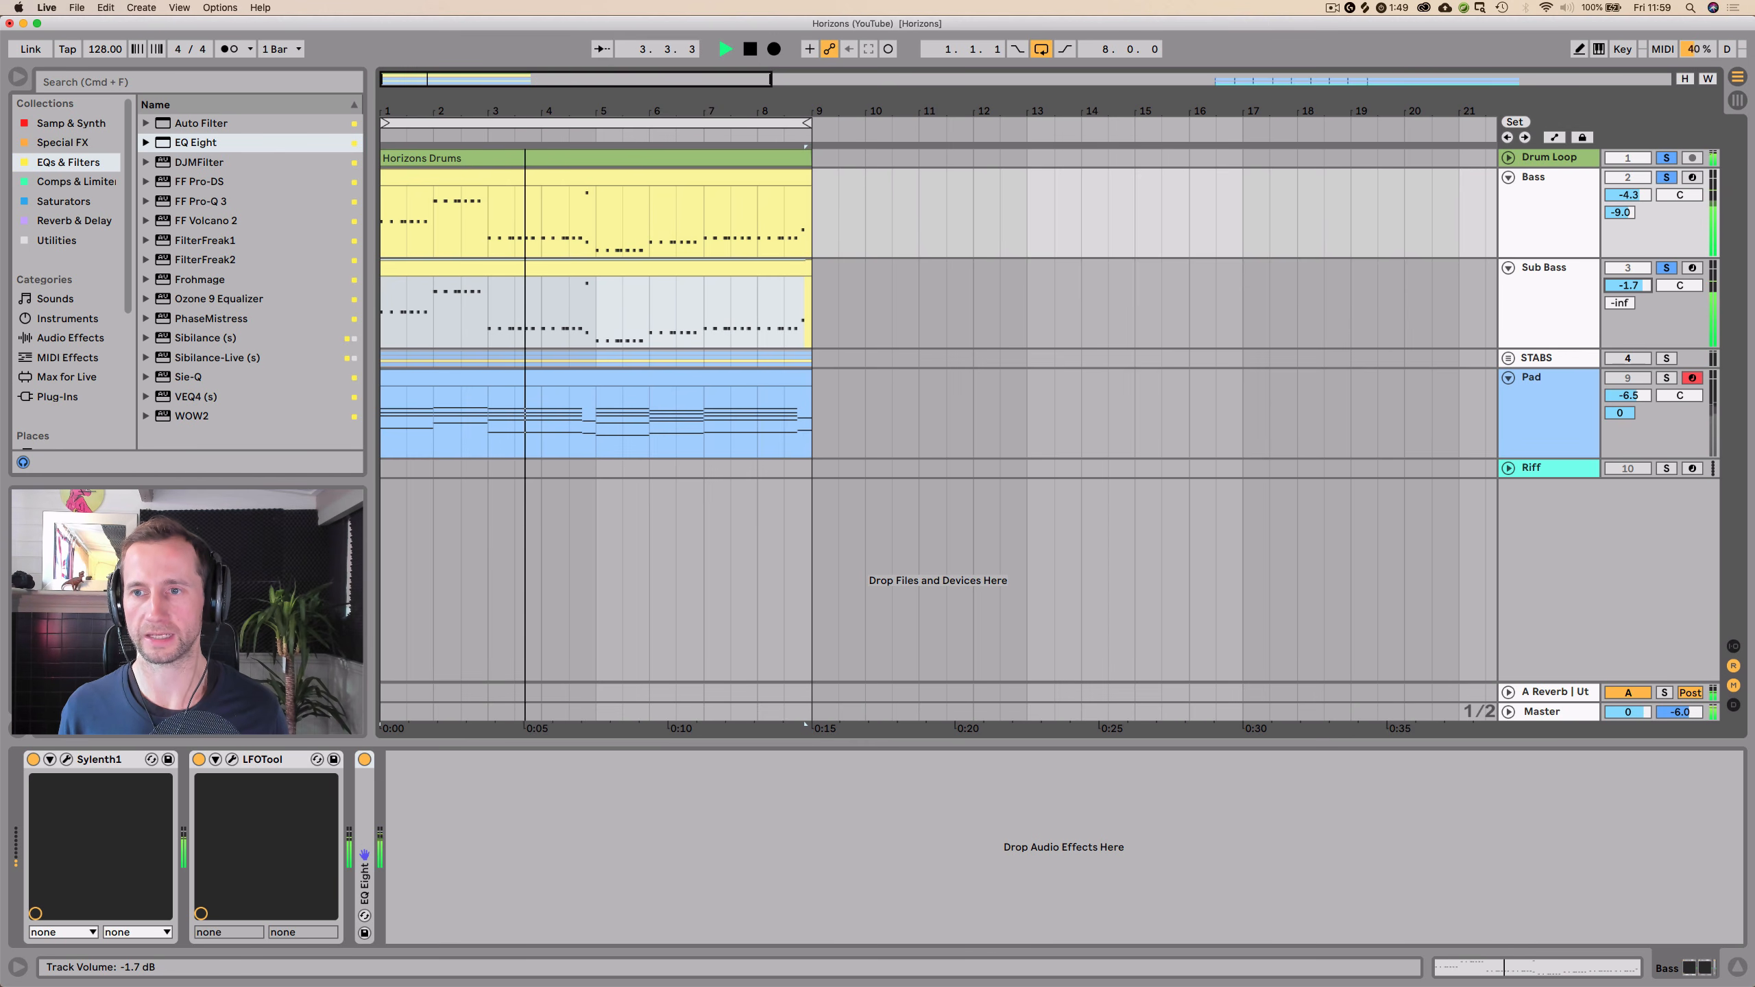
- Fold the Bass and Sub Bass tracks in the arrangement
{"action": "left_click", "coordinate": [1544, 203]}
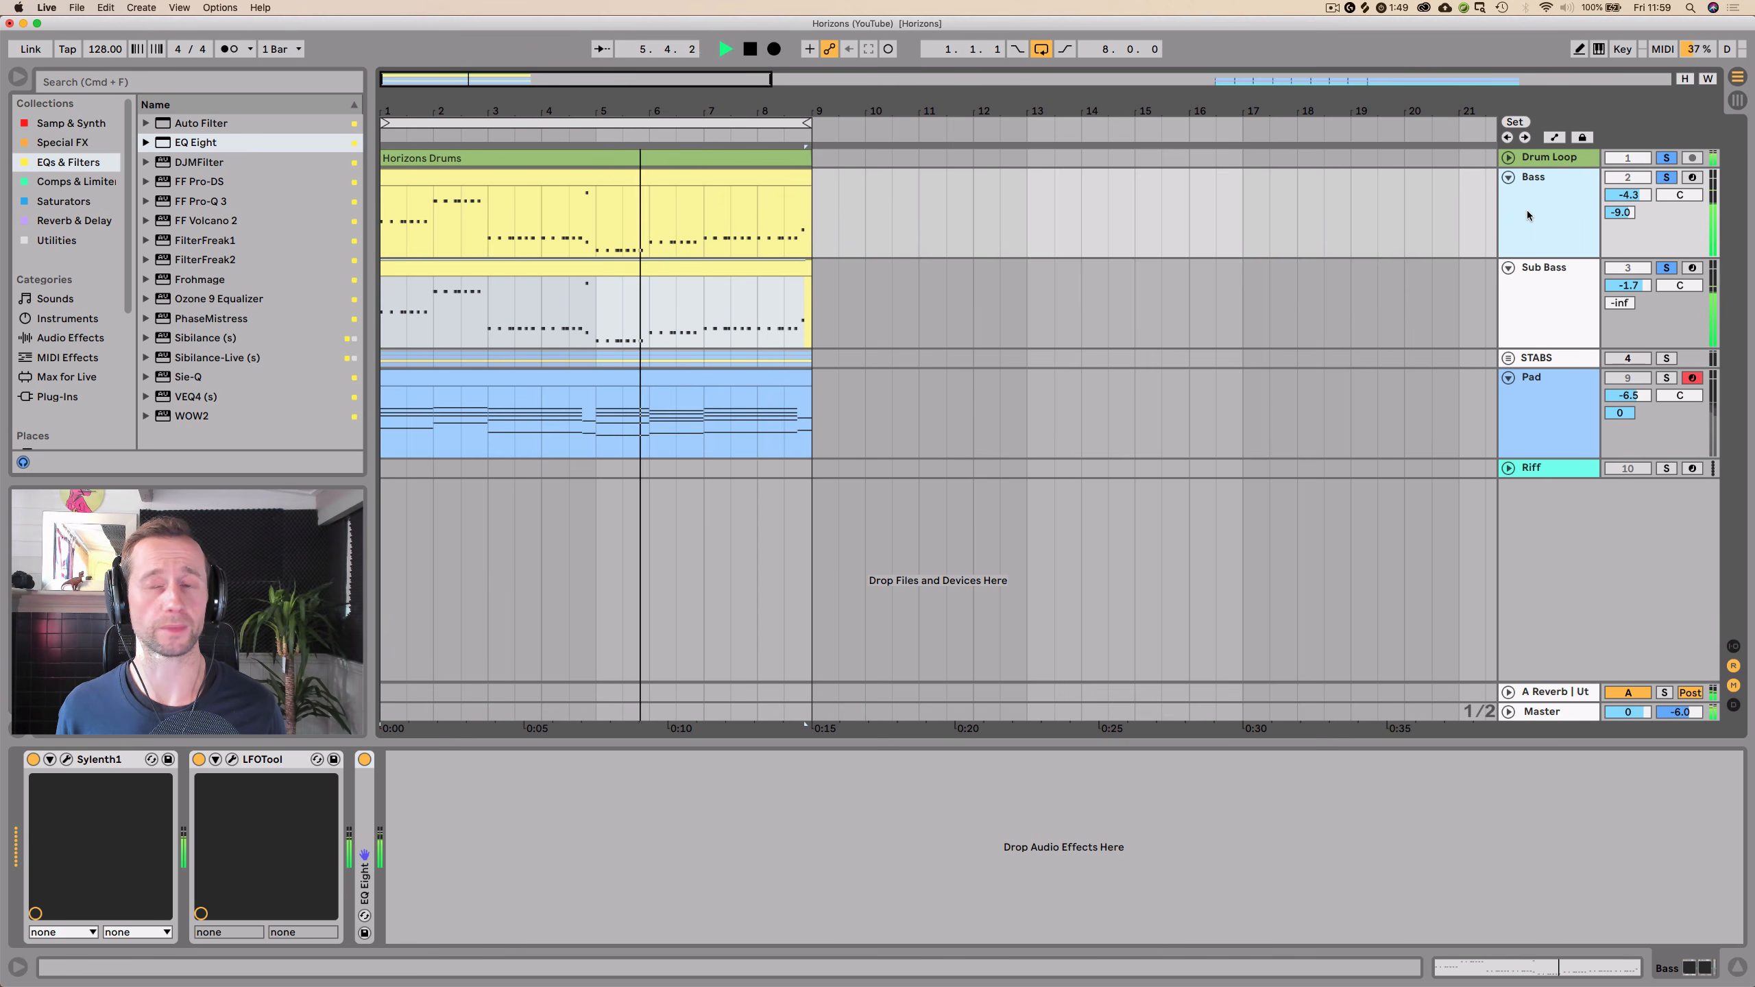
{"action": "left_click", "coordinate": [1509, 178]}
{"action": "left_click", "coordinate": [1508, 197]}
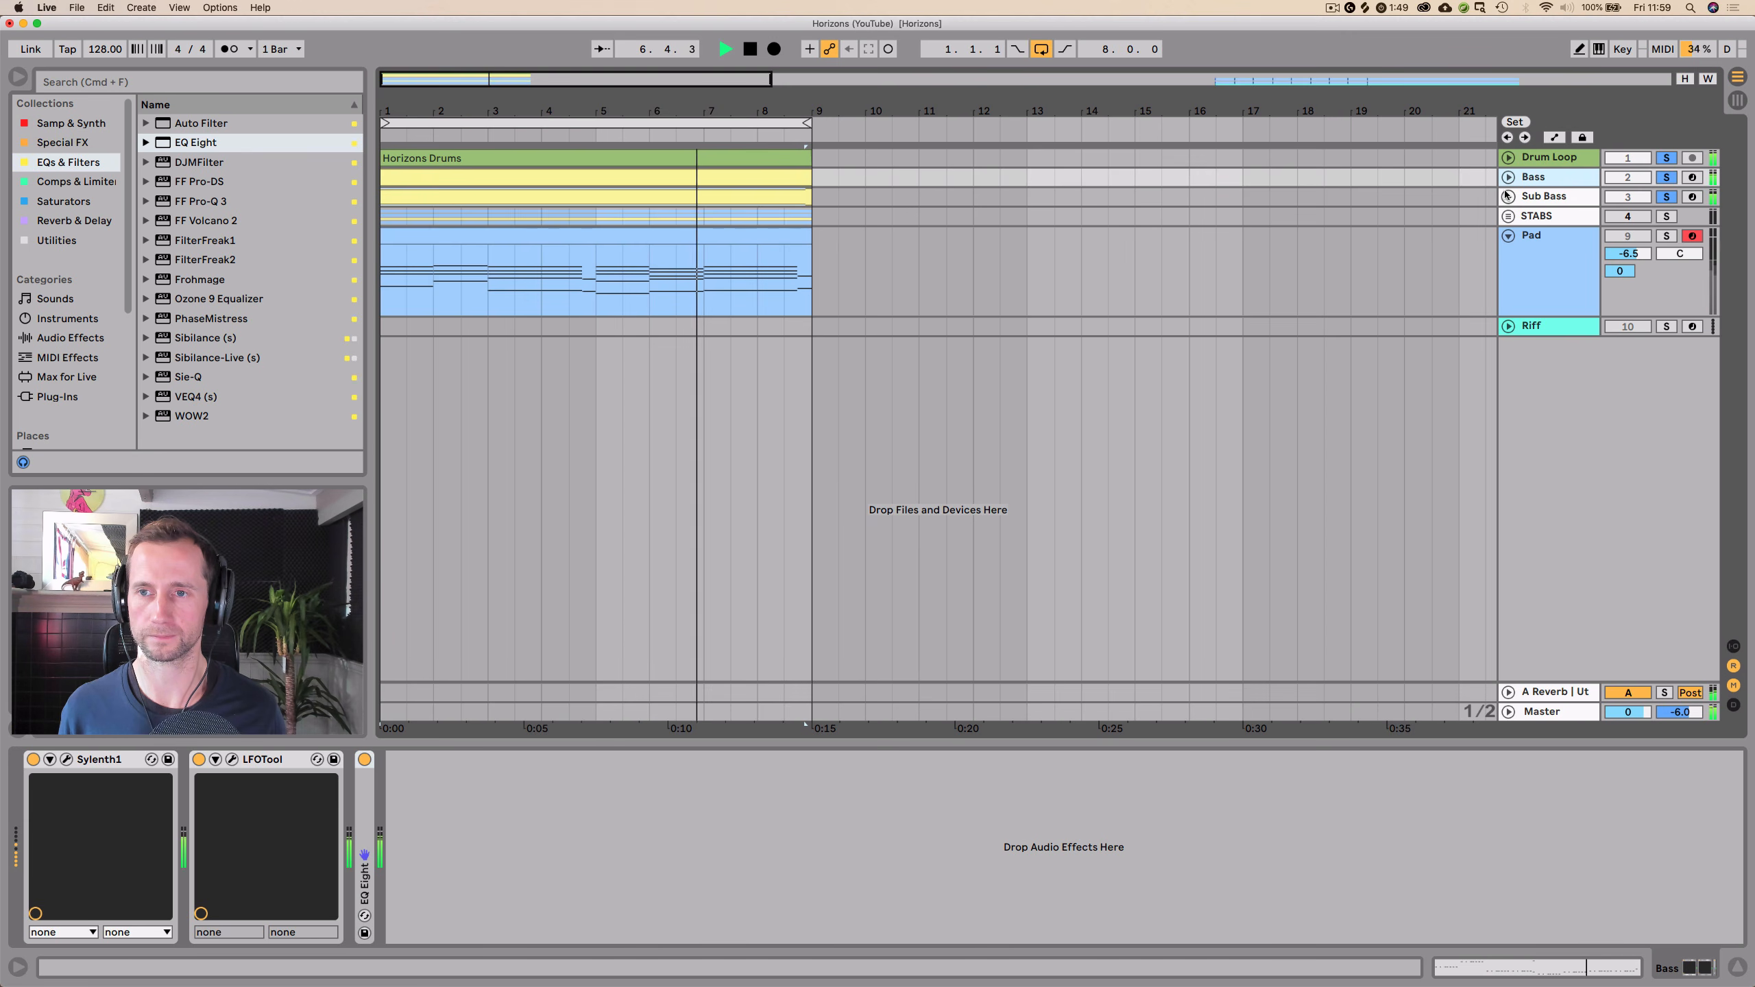
- Solo the STABS group and add EQ Eight to it with the low cut at 108 Hz
{"action": "left_click", "coordinate": [1565, 217]}
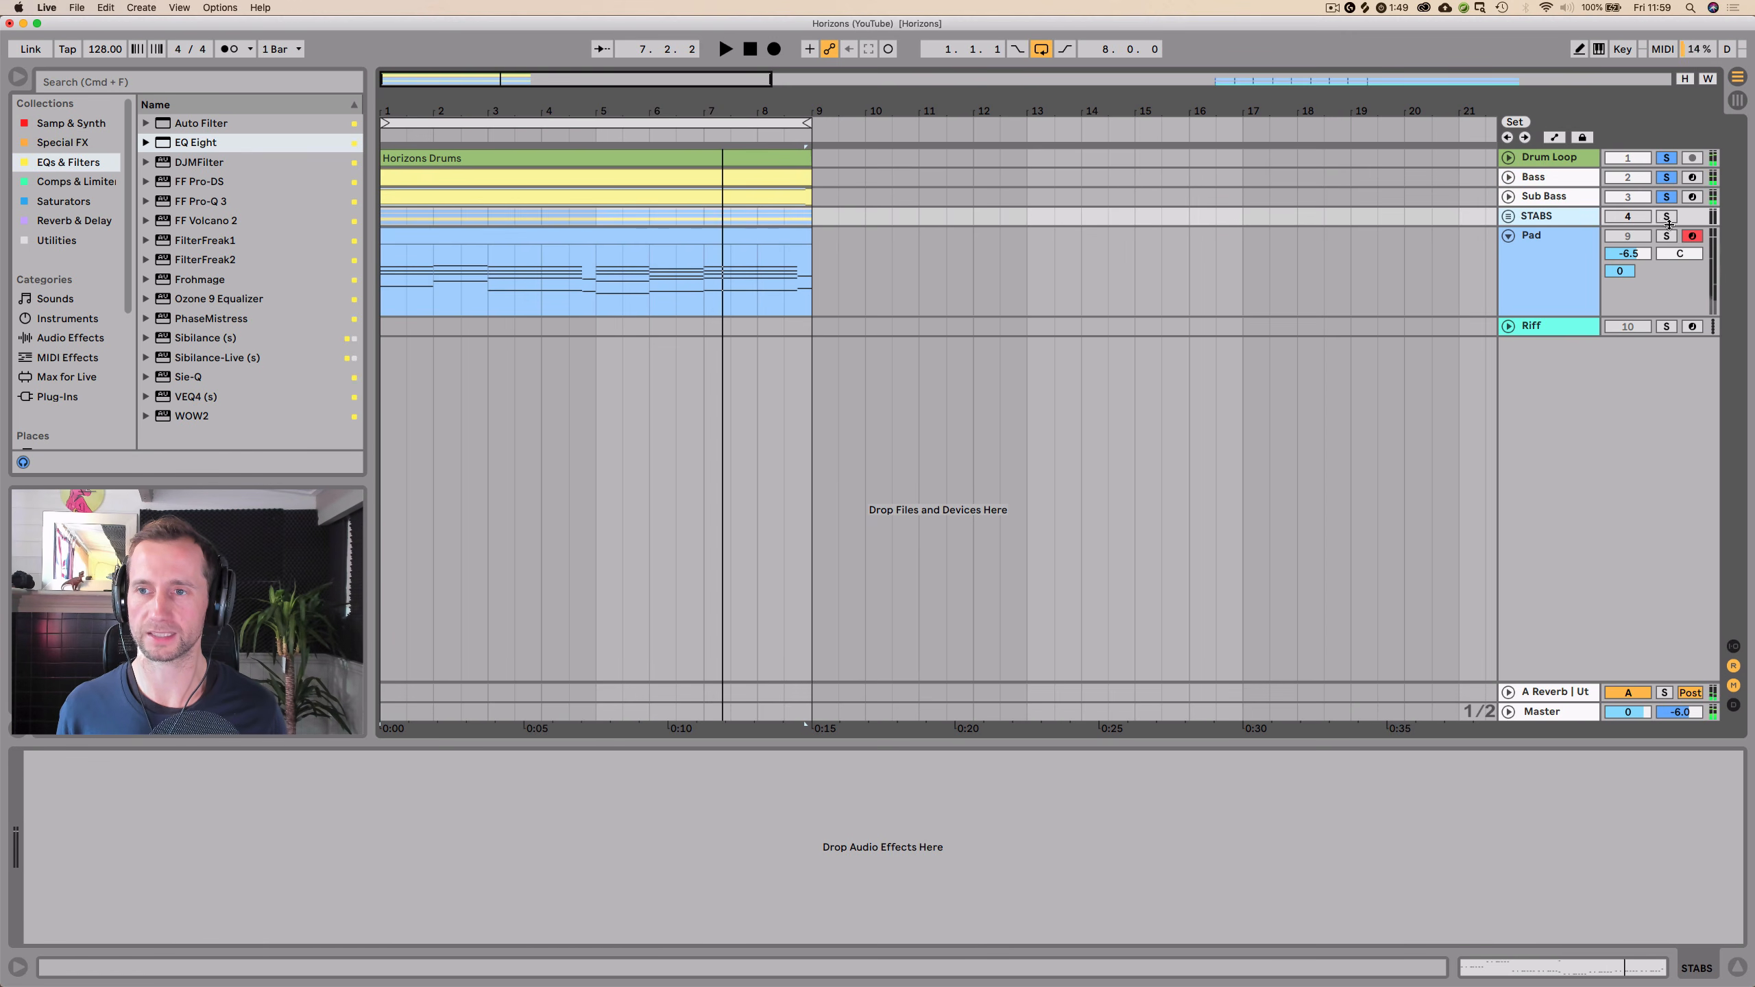
{"action": "left_click", "coordinate": [1668, 220]}
{"action": "key", "text": "space"}
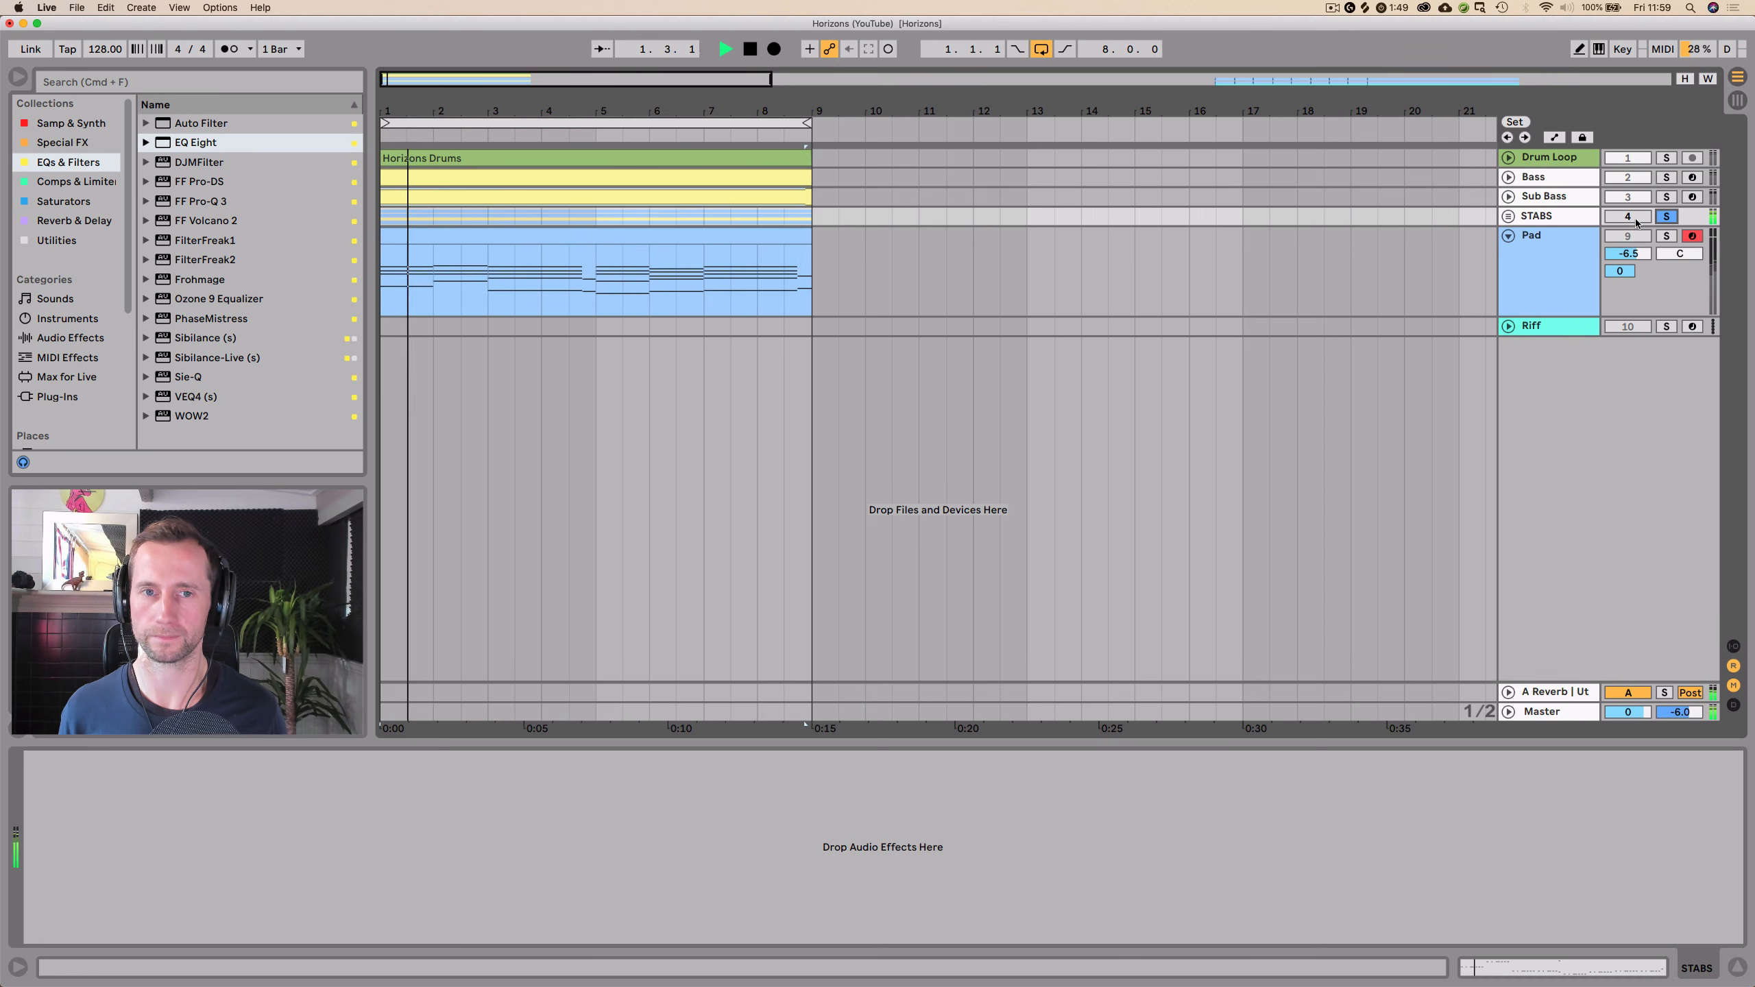
{"action": "left_click_drag", "start_coordinate": [195, 143], "coordinate": [198, 852]}
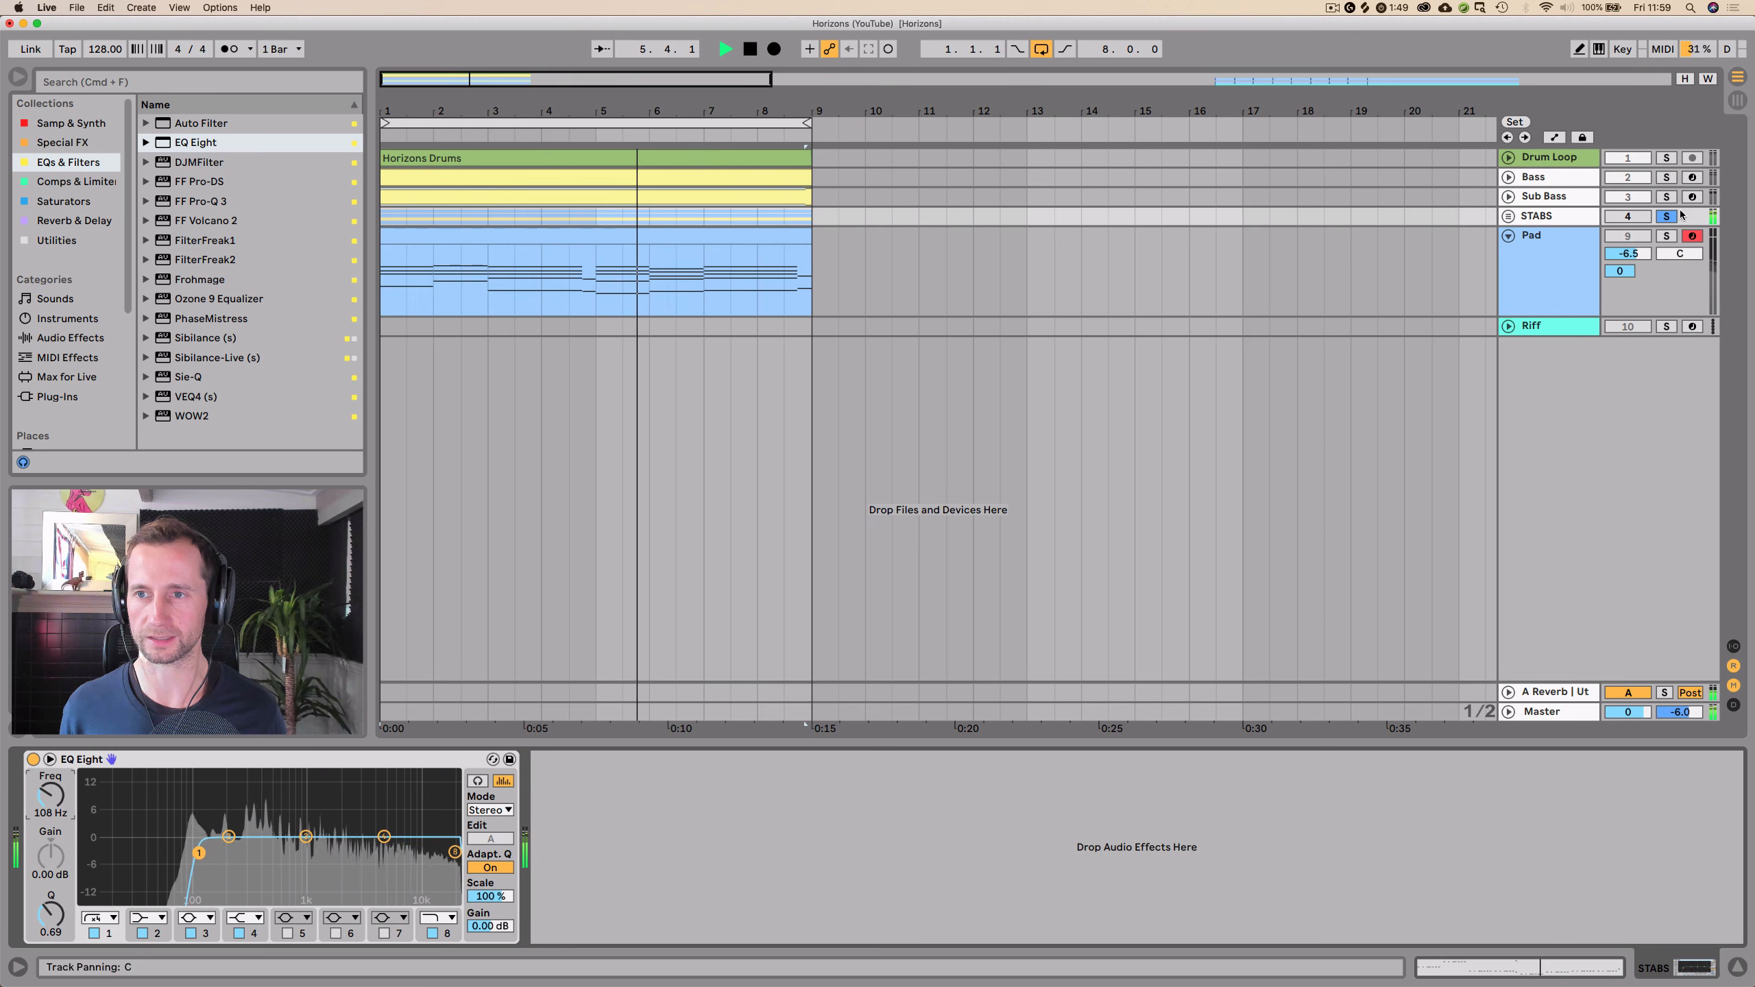
- Solo Bass and Sub Bass together with STABS and listen to how they blend, checking each track's devices
{"action": "left_click", "coordinate": [1667, 178]}
{"action": "left_click", "coordinate": [1666, 197]}
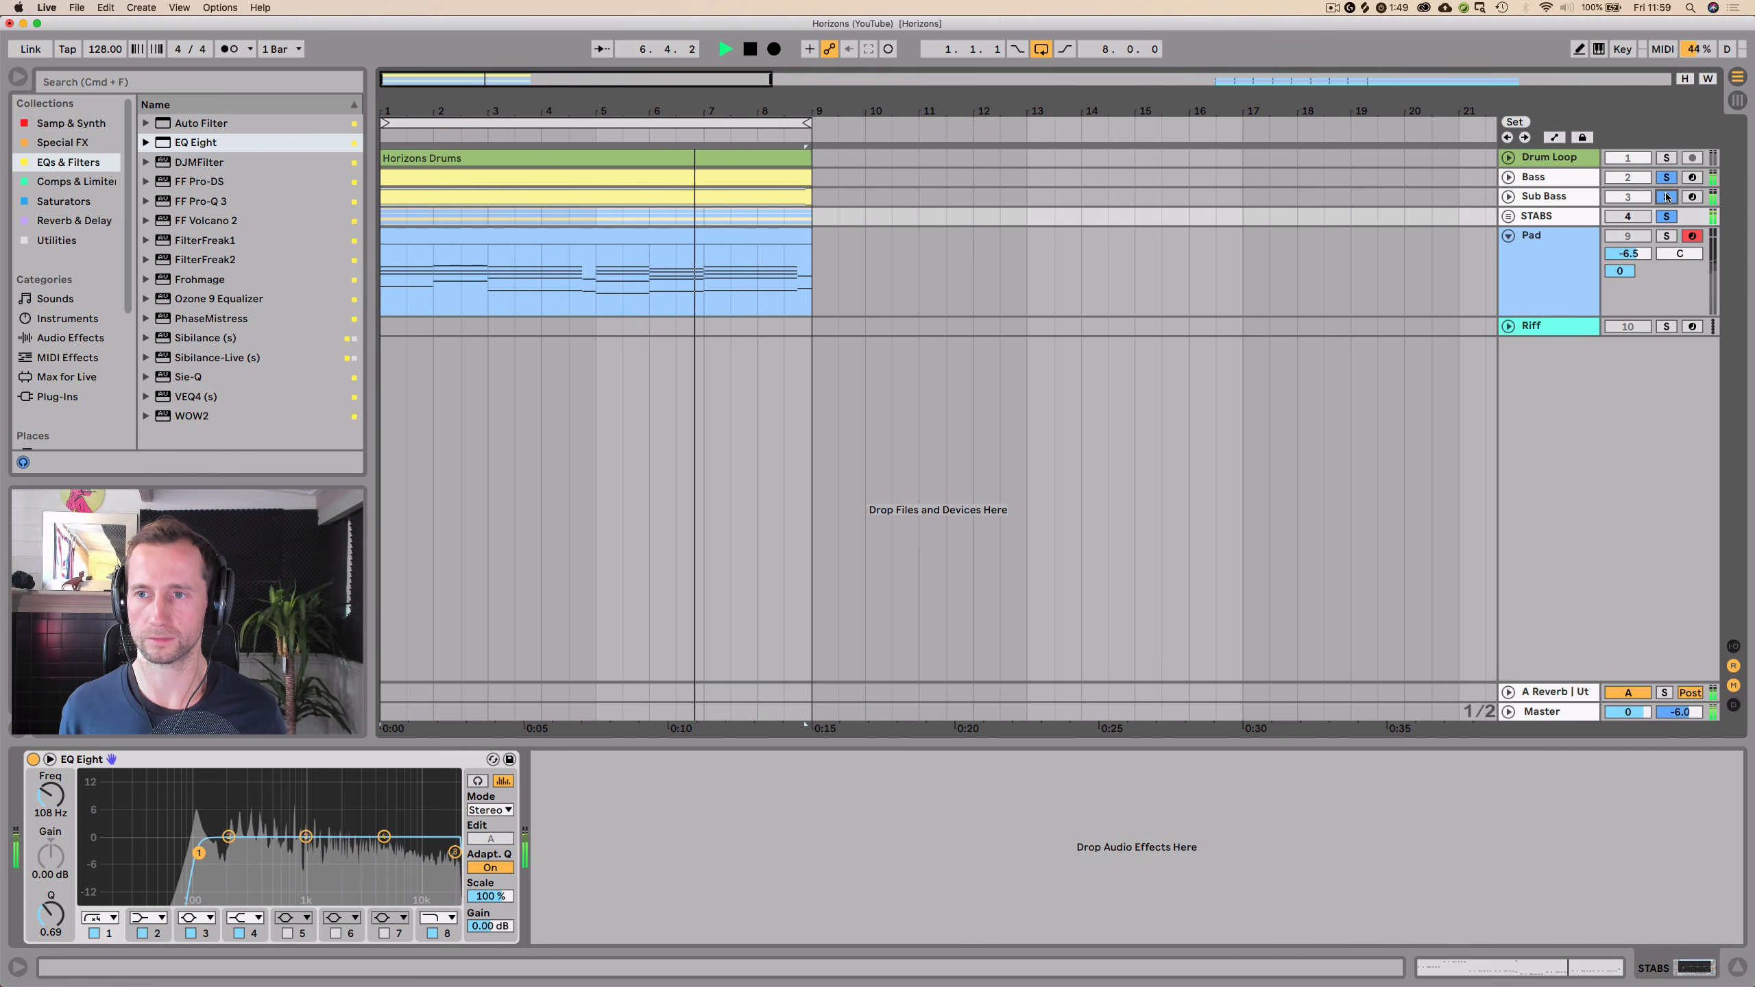
{"action": "left_click", "coordinate": [1530, 179]}
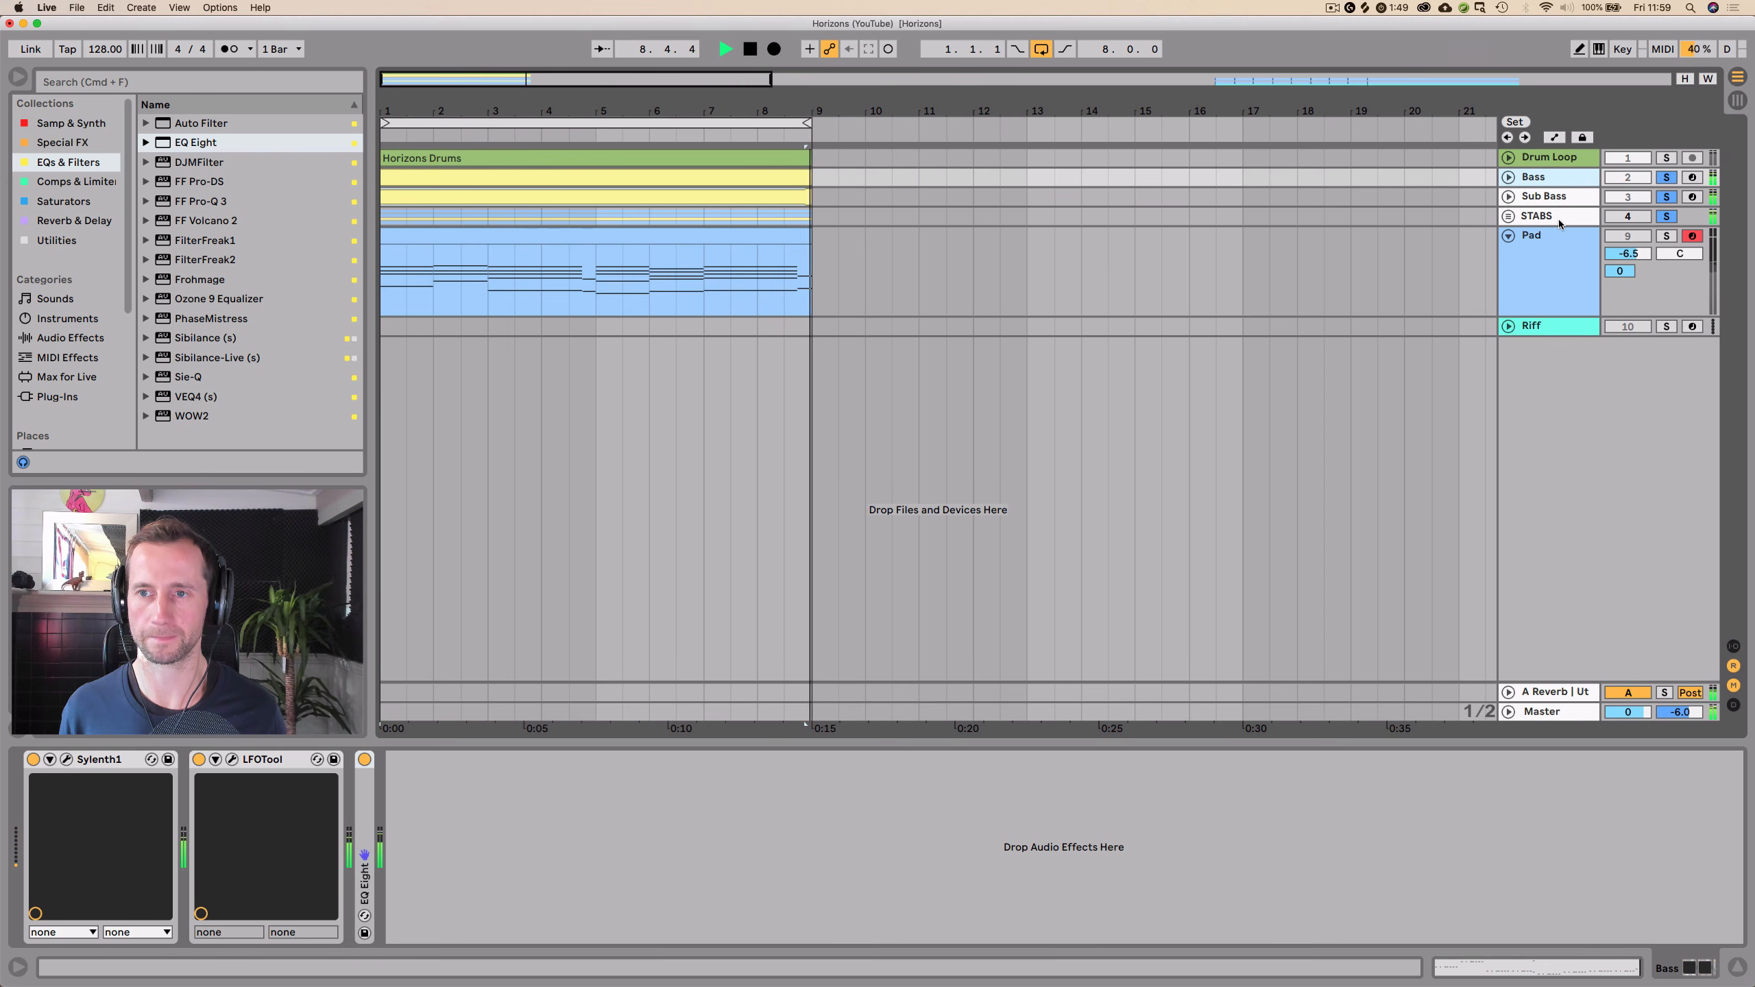
{"action": "left_click", "coordinate": [1542, 218]}
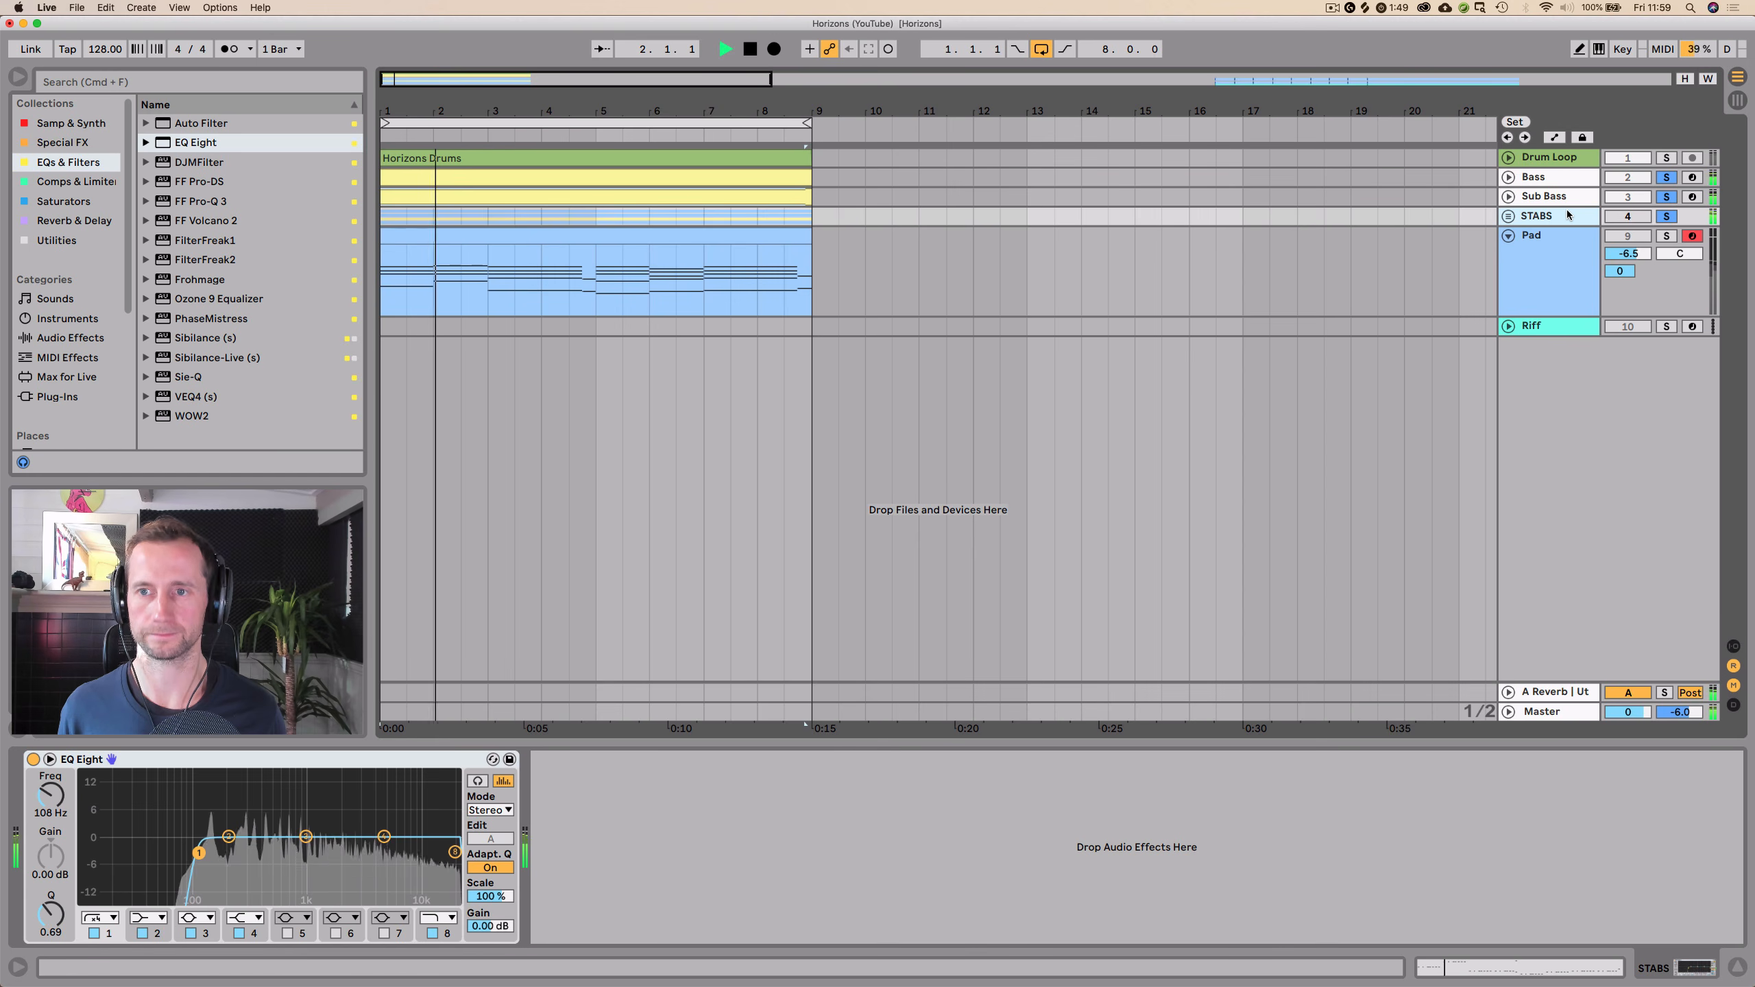
{"action": "key", "text": "space"}
- Add Oxford Inflator after EQ Eight on the STABS group and raise its Effect to 76.4% during playback
{"action": "left_click", "coordinate": [61, 203]}
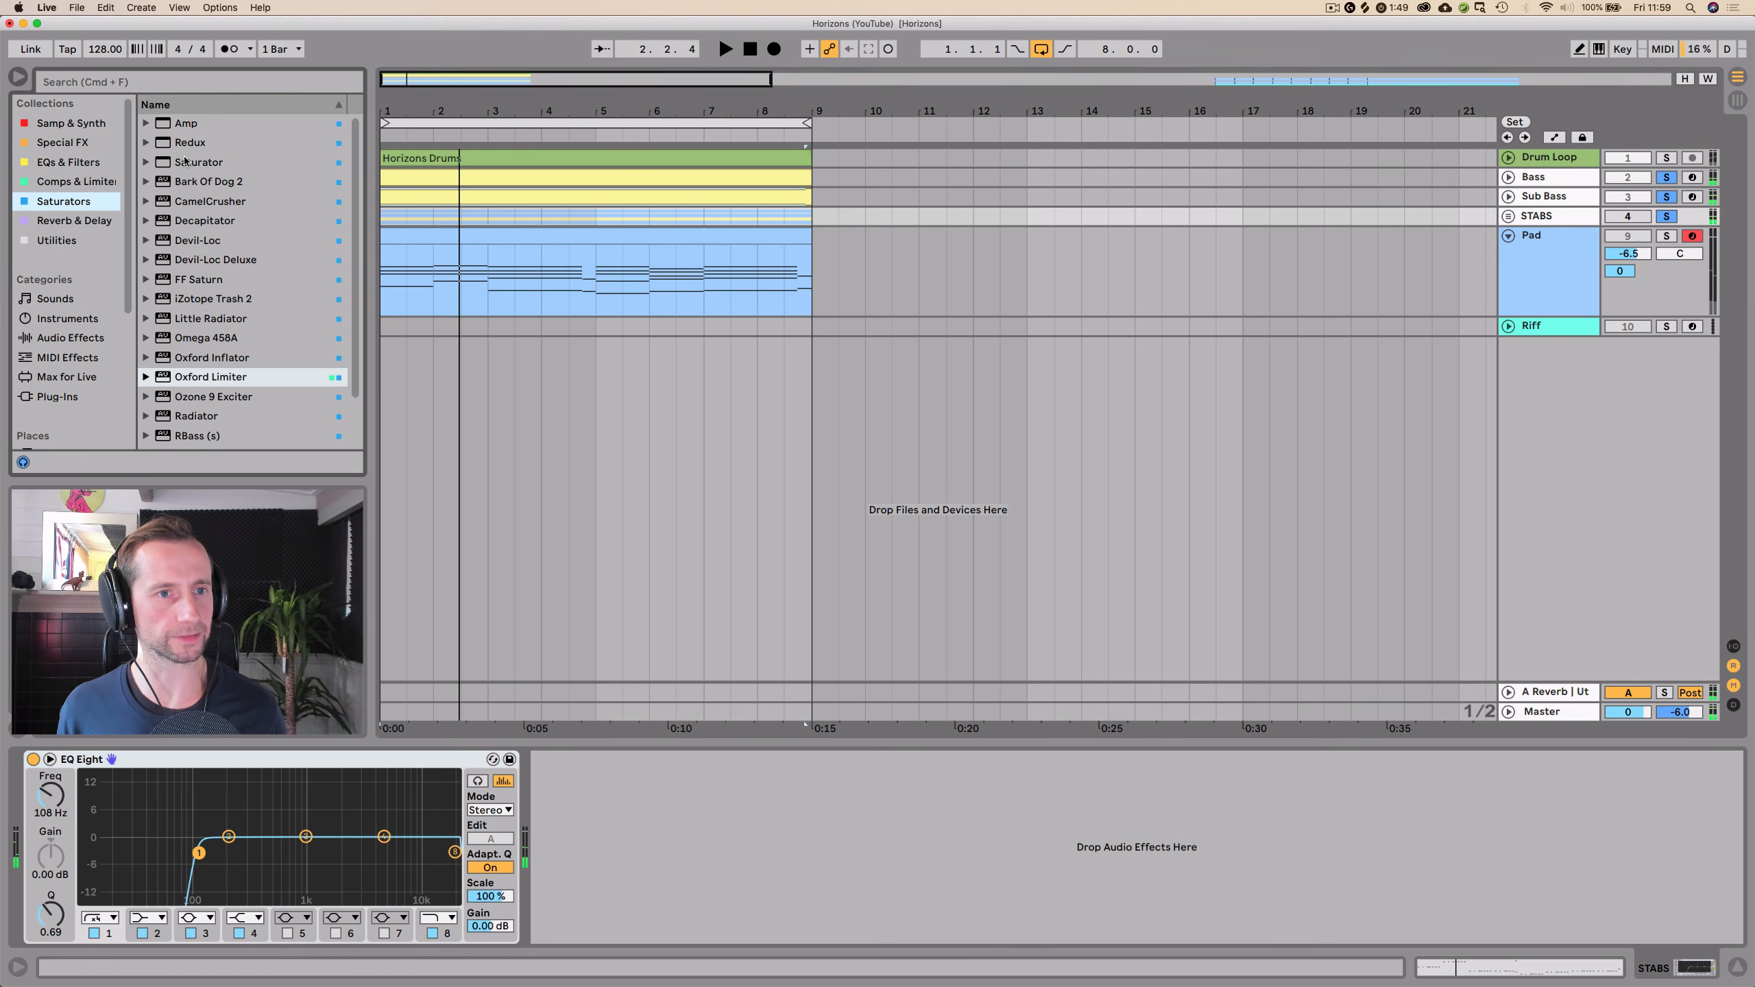
{"action": "scroll", "coordinate": [200, 293], "scroll_direction": "down", "scroll_amount": 3}
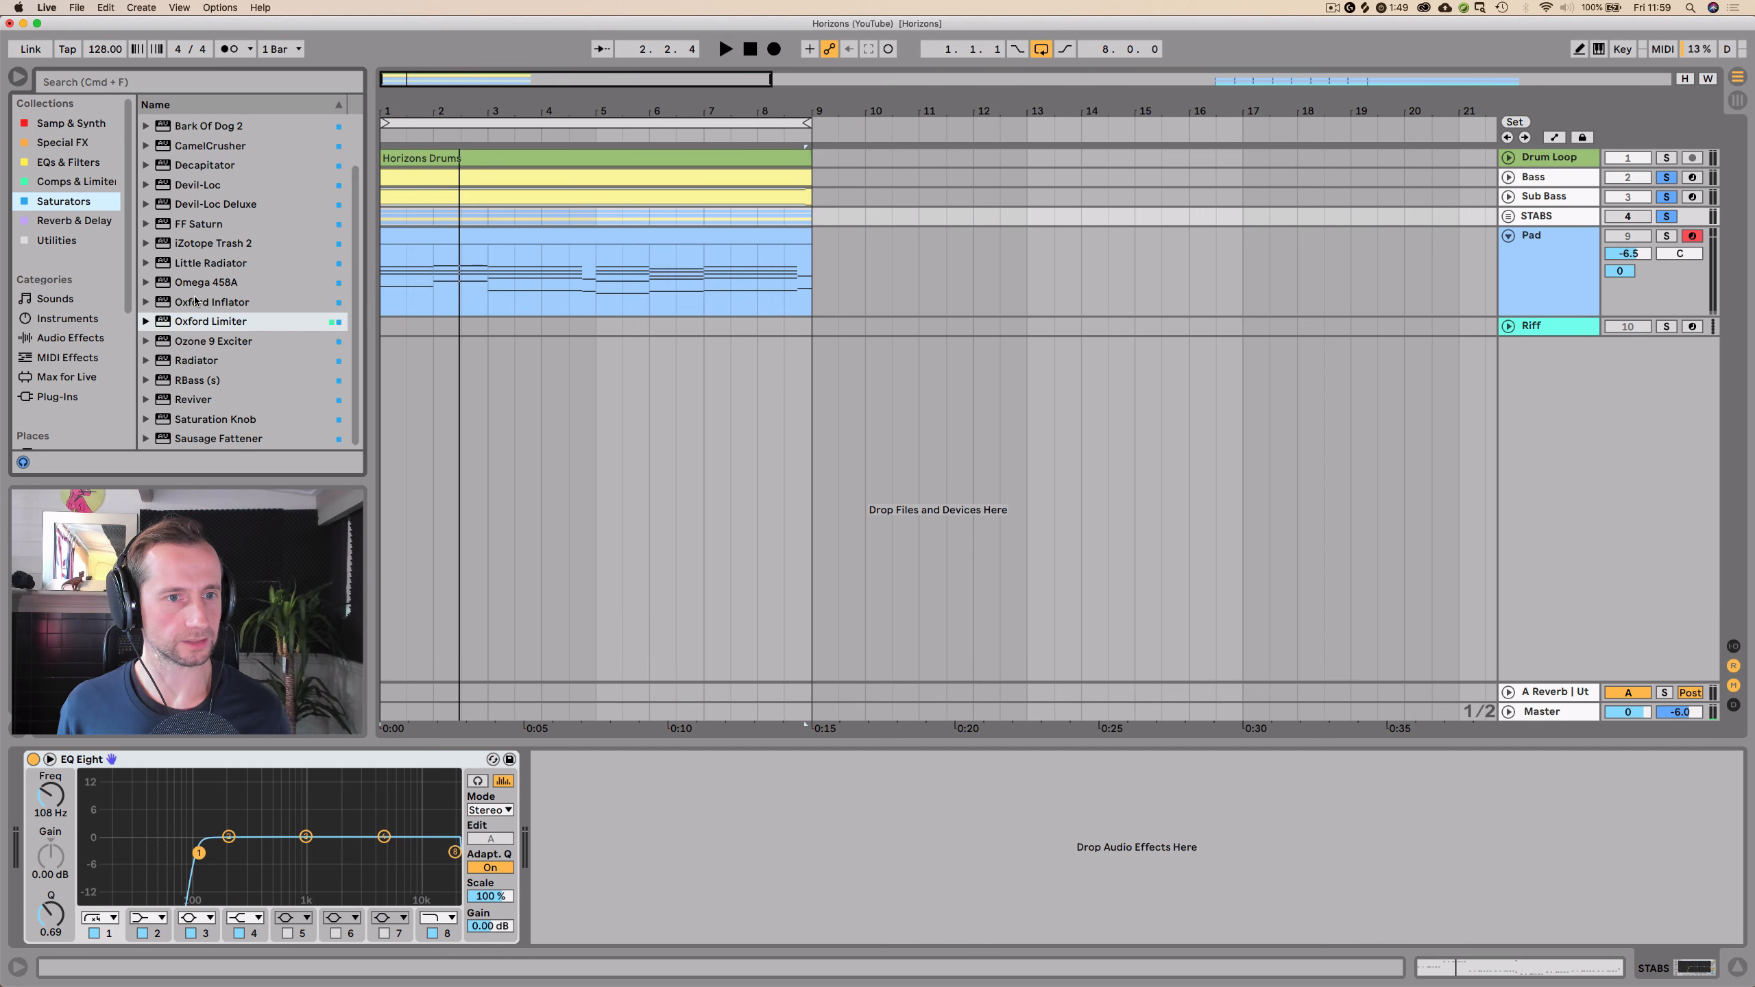
{"action": "left_click", "coordinate": [196, 309]}
{"action": "left_click_drag", "start_coordinate": [628, 487], "coordinate": [643, 776]}
{"action": "key", "text": "space"}
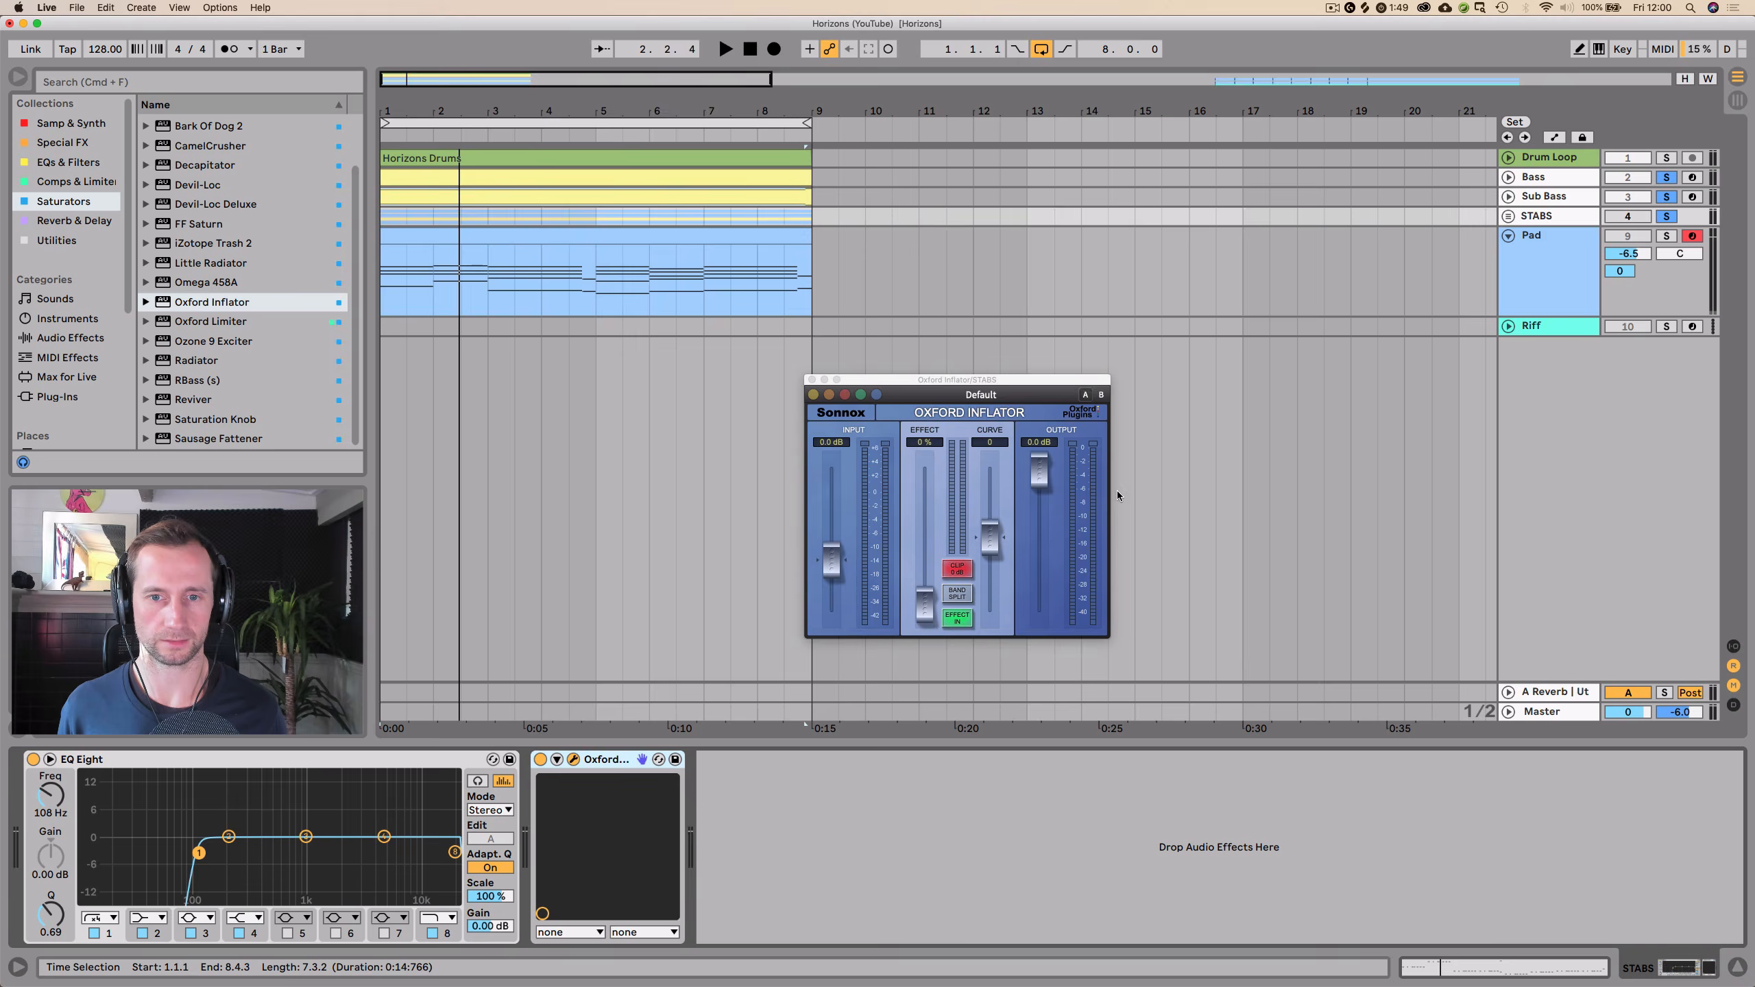
{"action": "left_click_drag", "start_coordinate": [943, 496], "coordinate": [941, 488]}
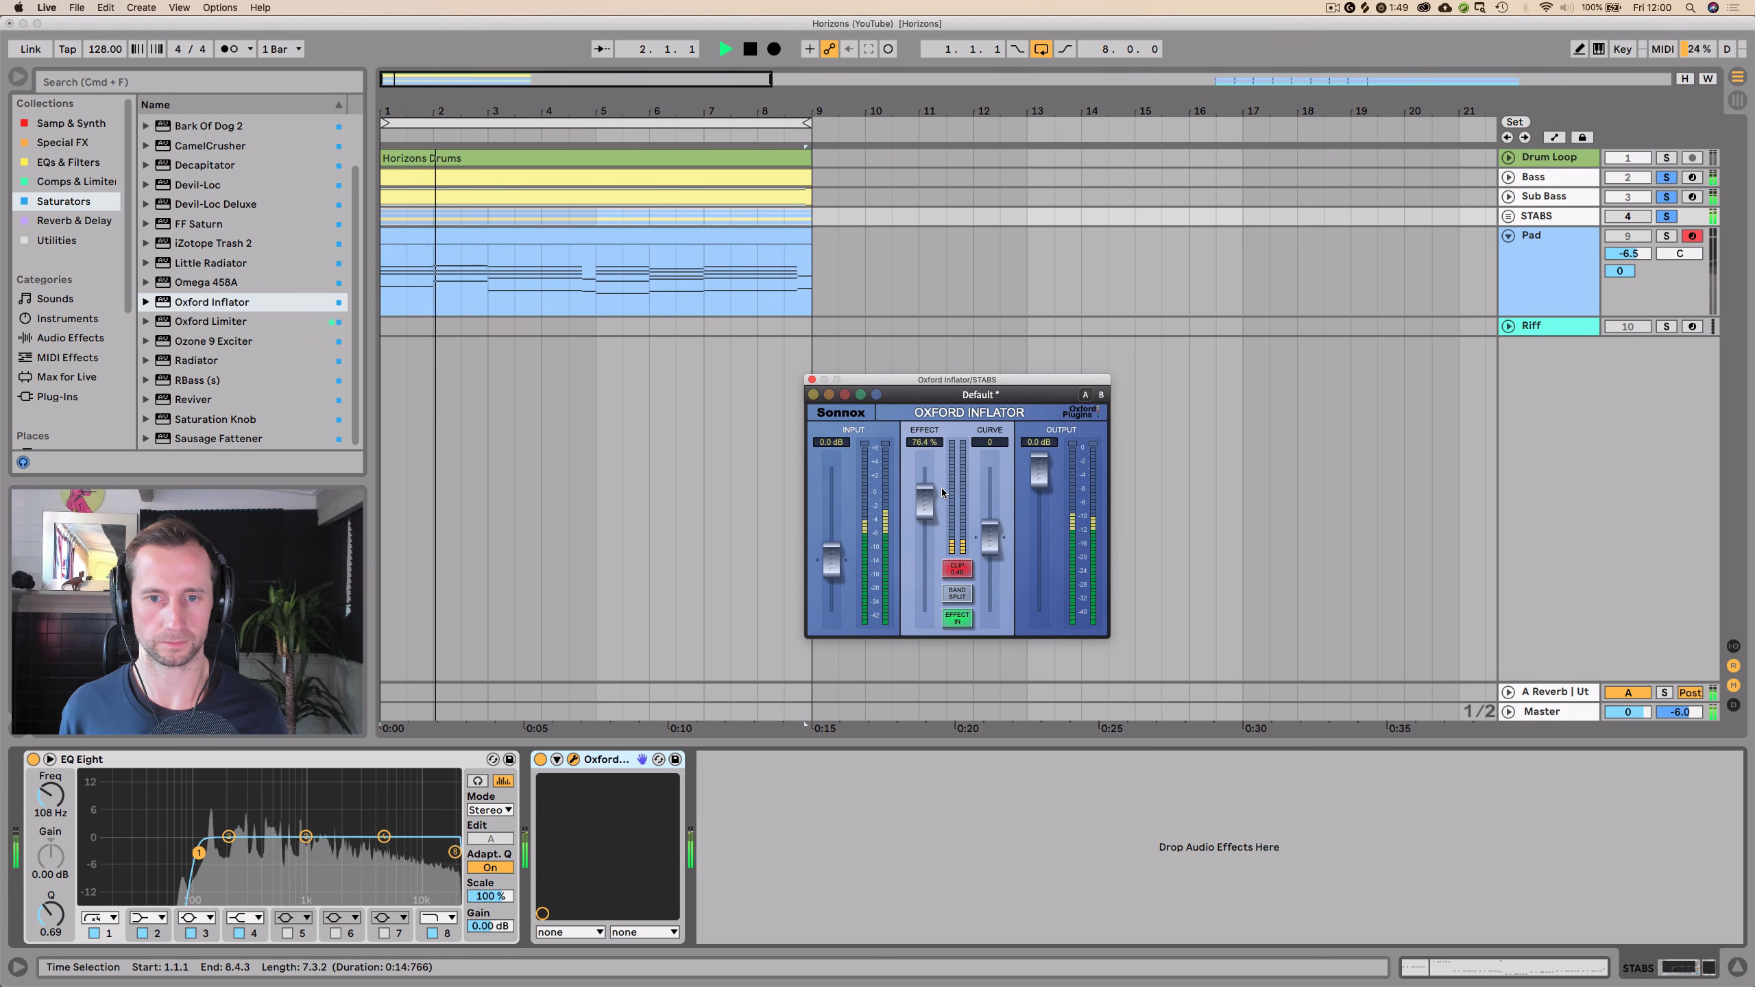
{"action": "left_click", "coordinate": [811, 380]}
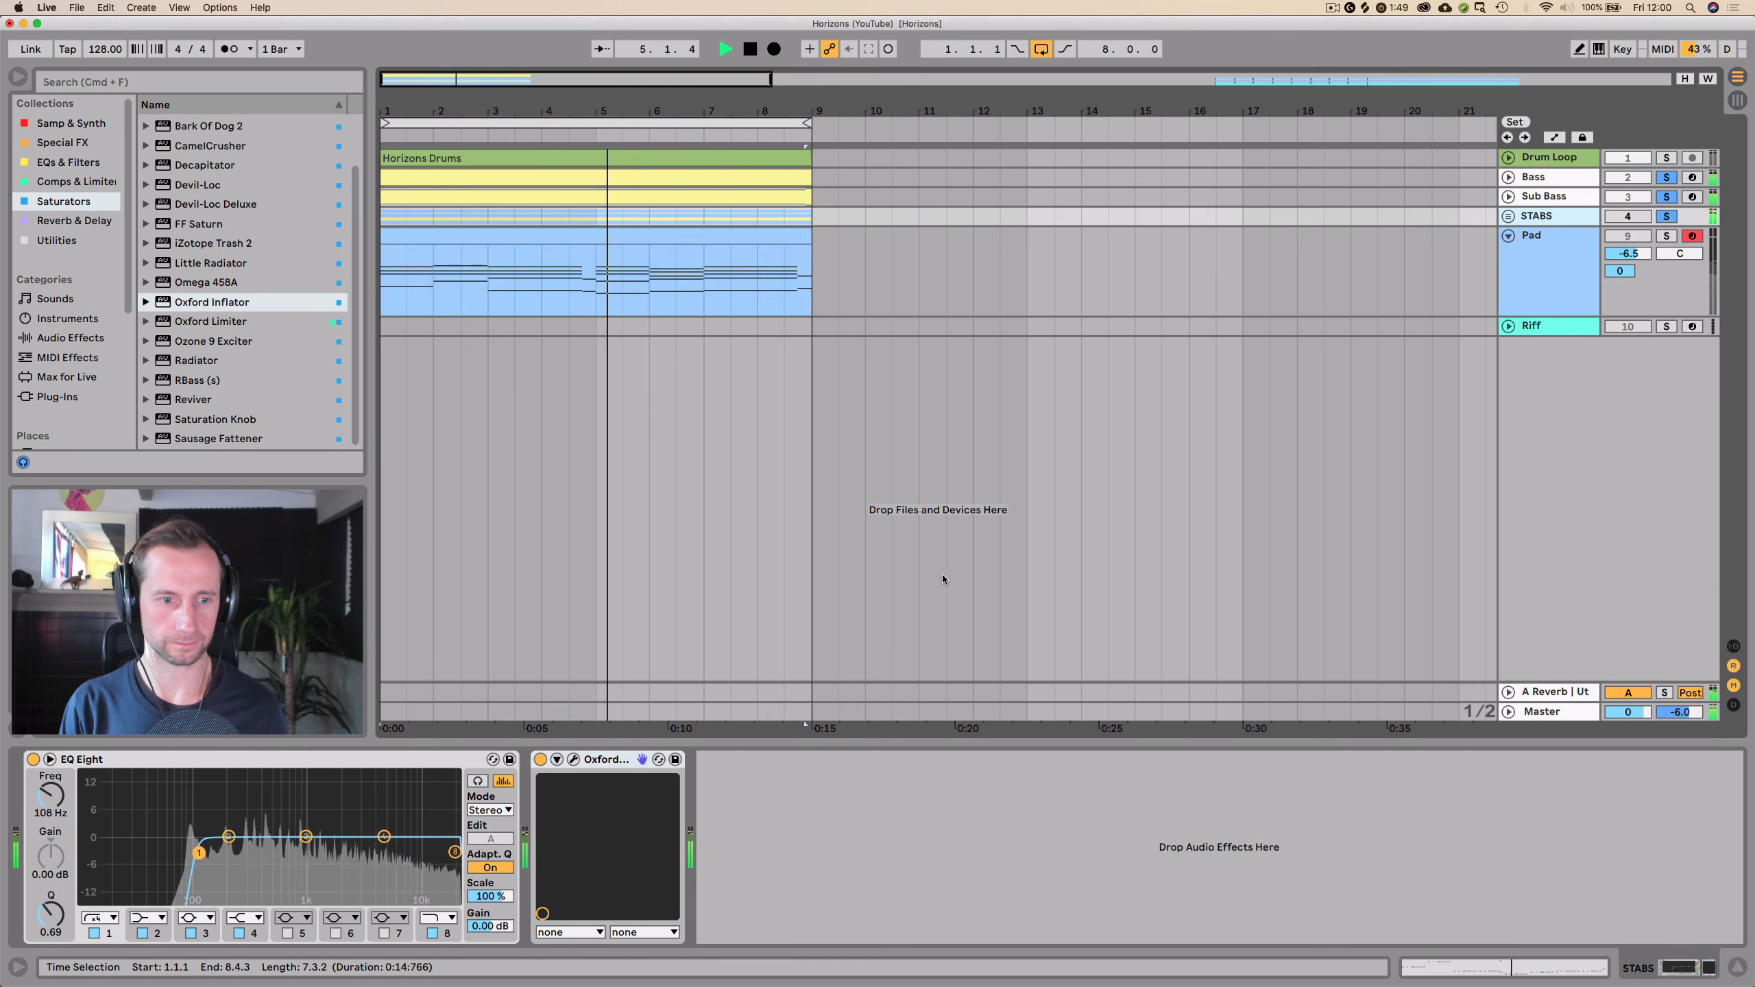
- Create a second return track in the mixer and load the Delay device on it
{"action": "key", "text": "Tab"}
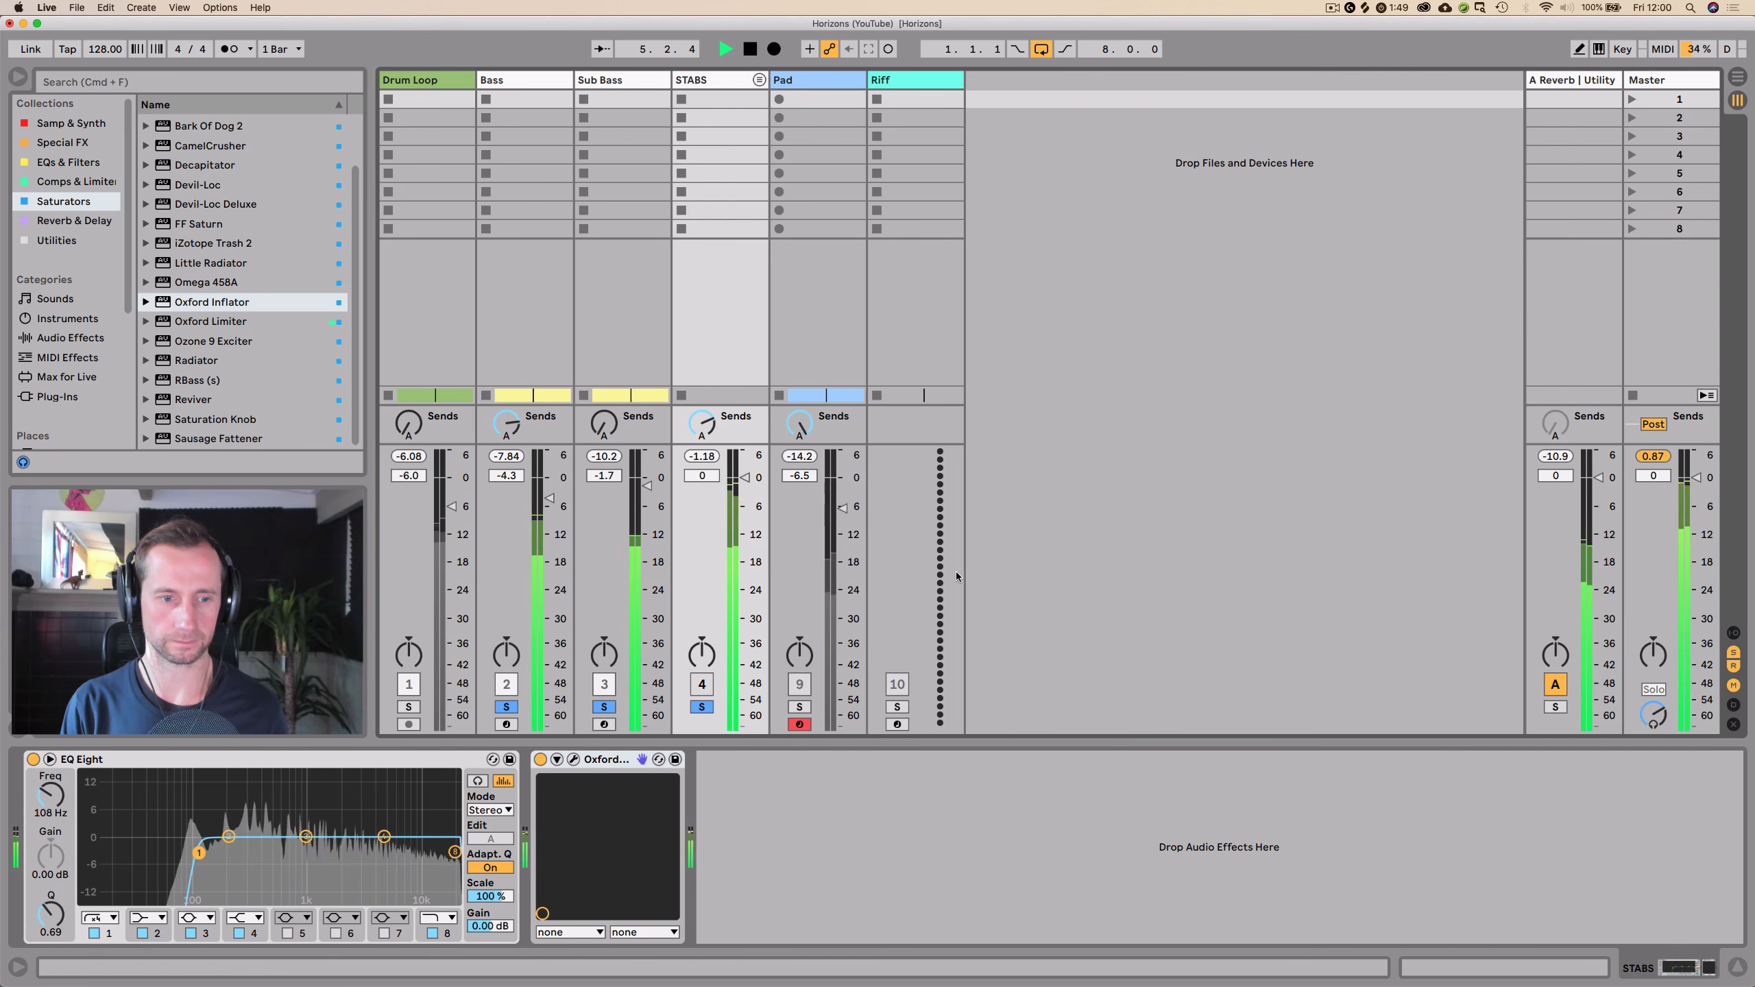
{"action": "left_click", "coordinate": [1574, 86]}
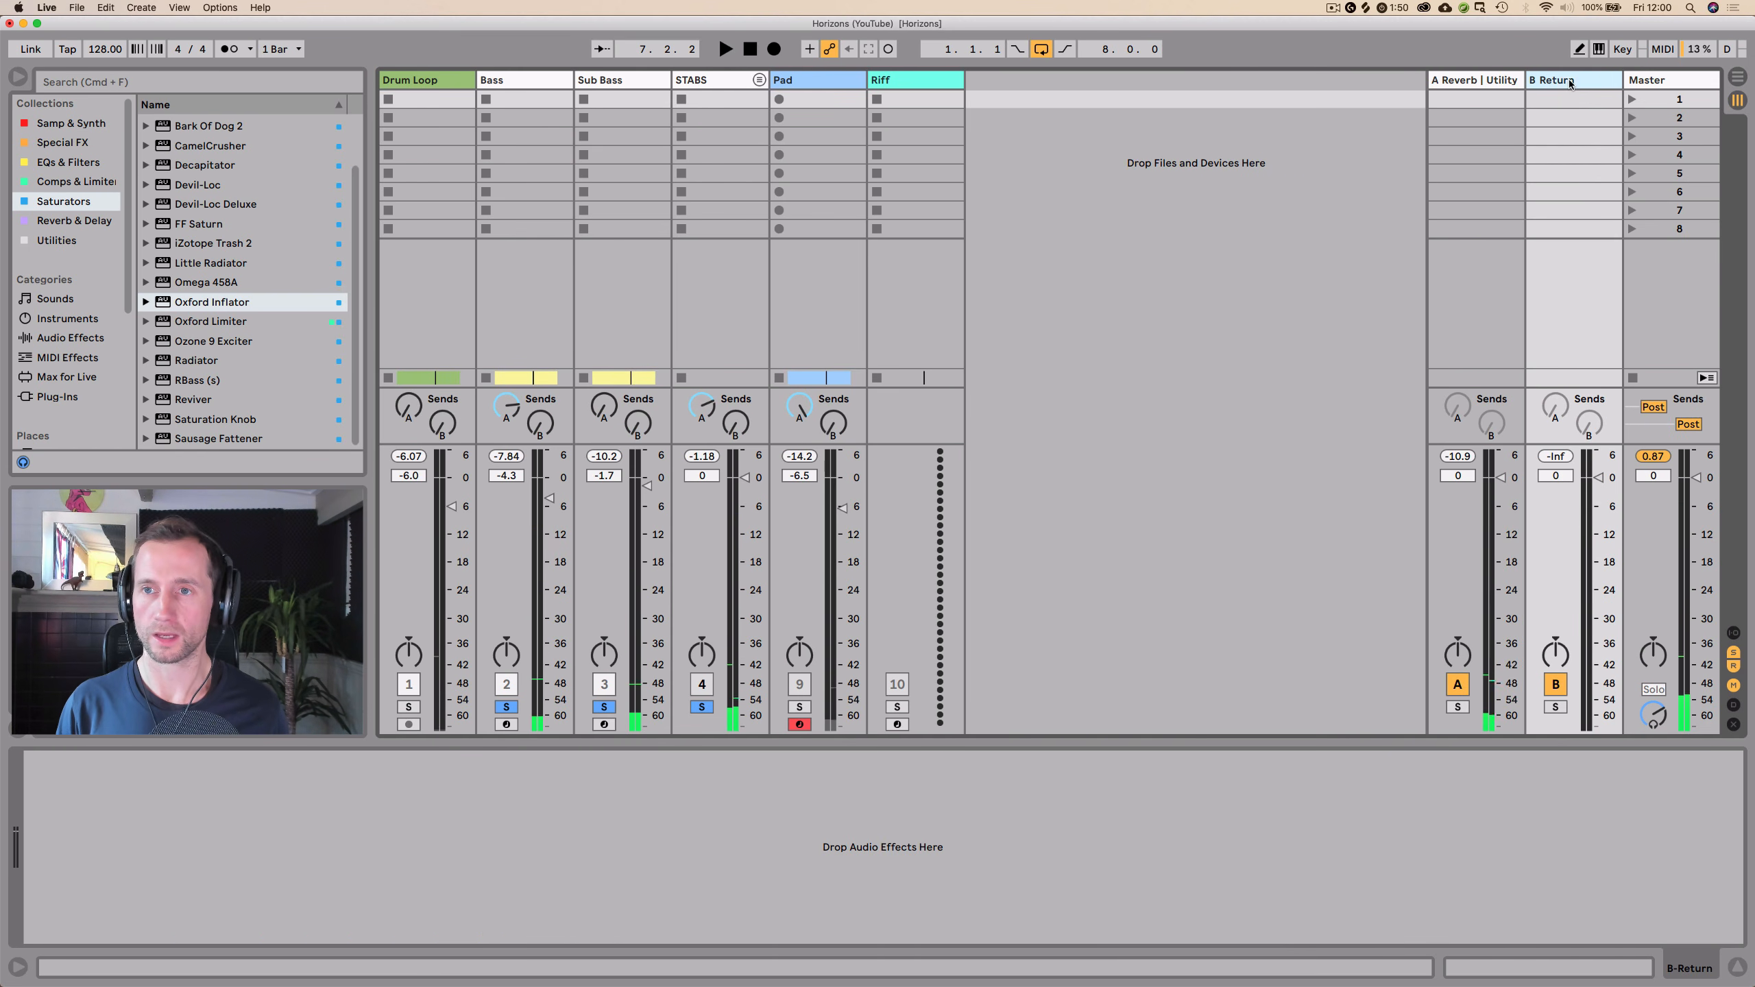
{"action": "left_click", "coordinate": [47, 184]}
{"action": "left_click", "coordinate": [52, 223]}
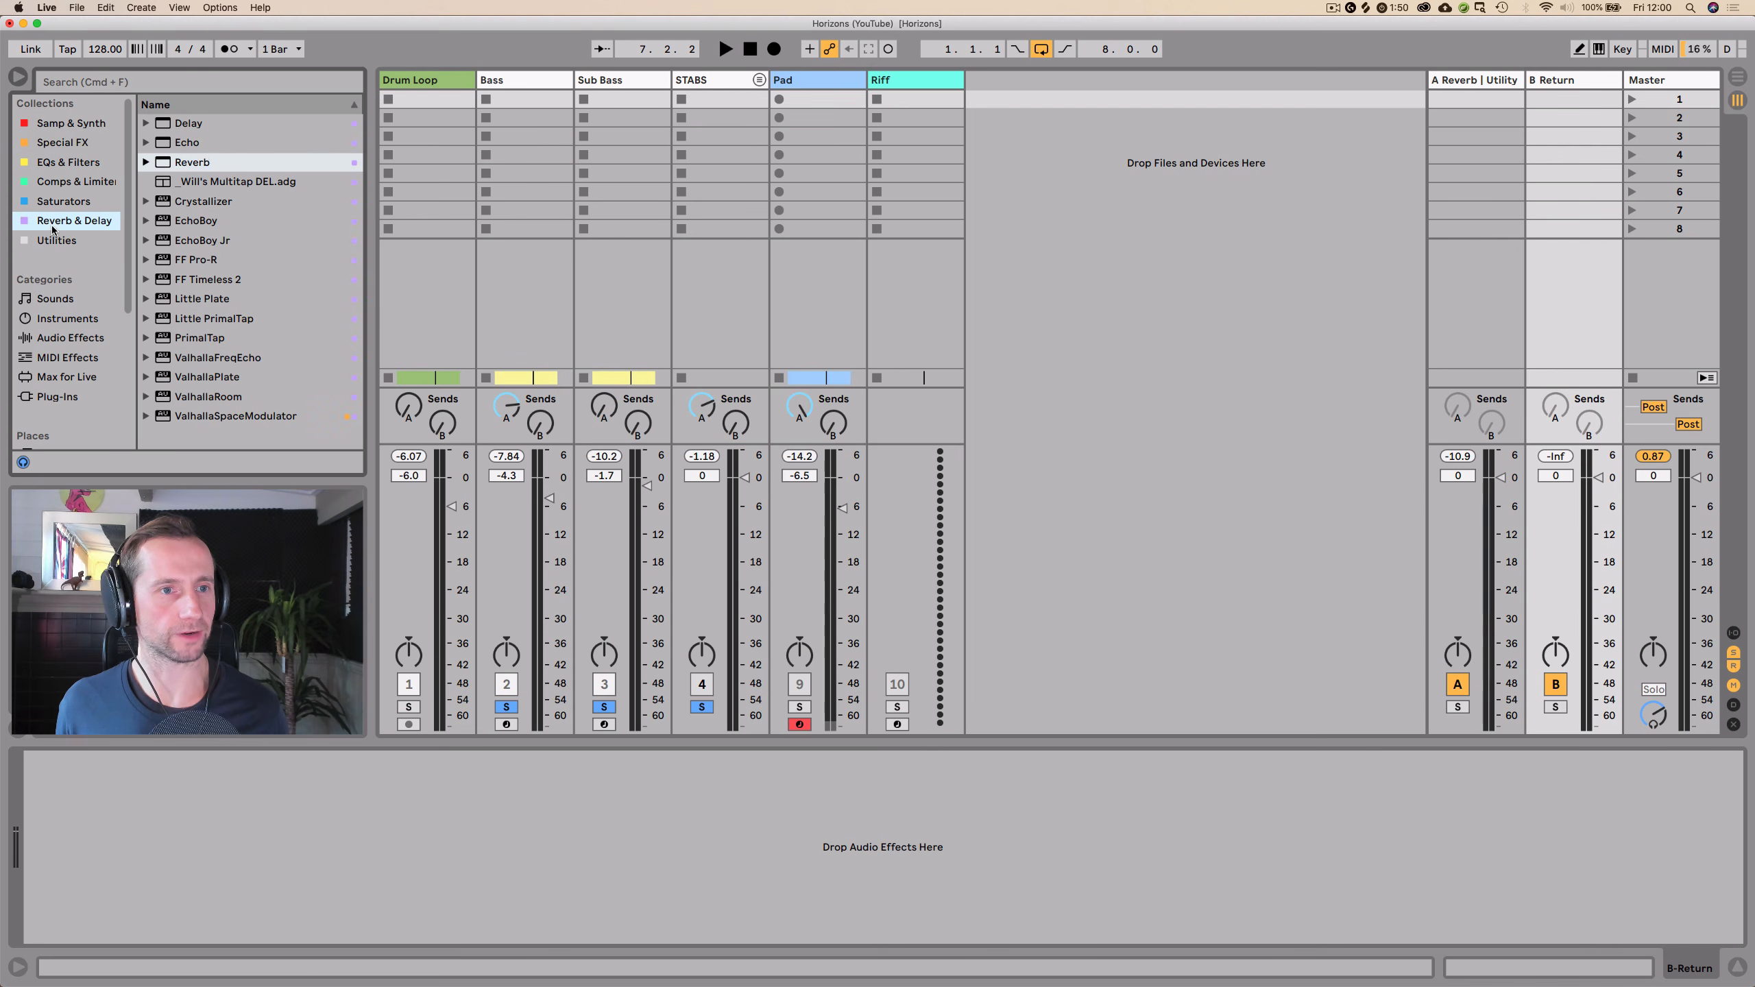
{"action": "left_click", "coordinate": [186, 125]}
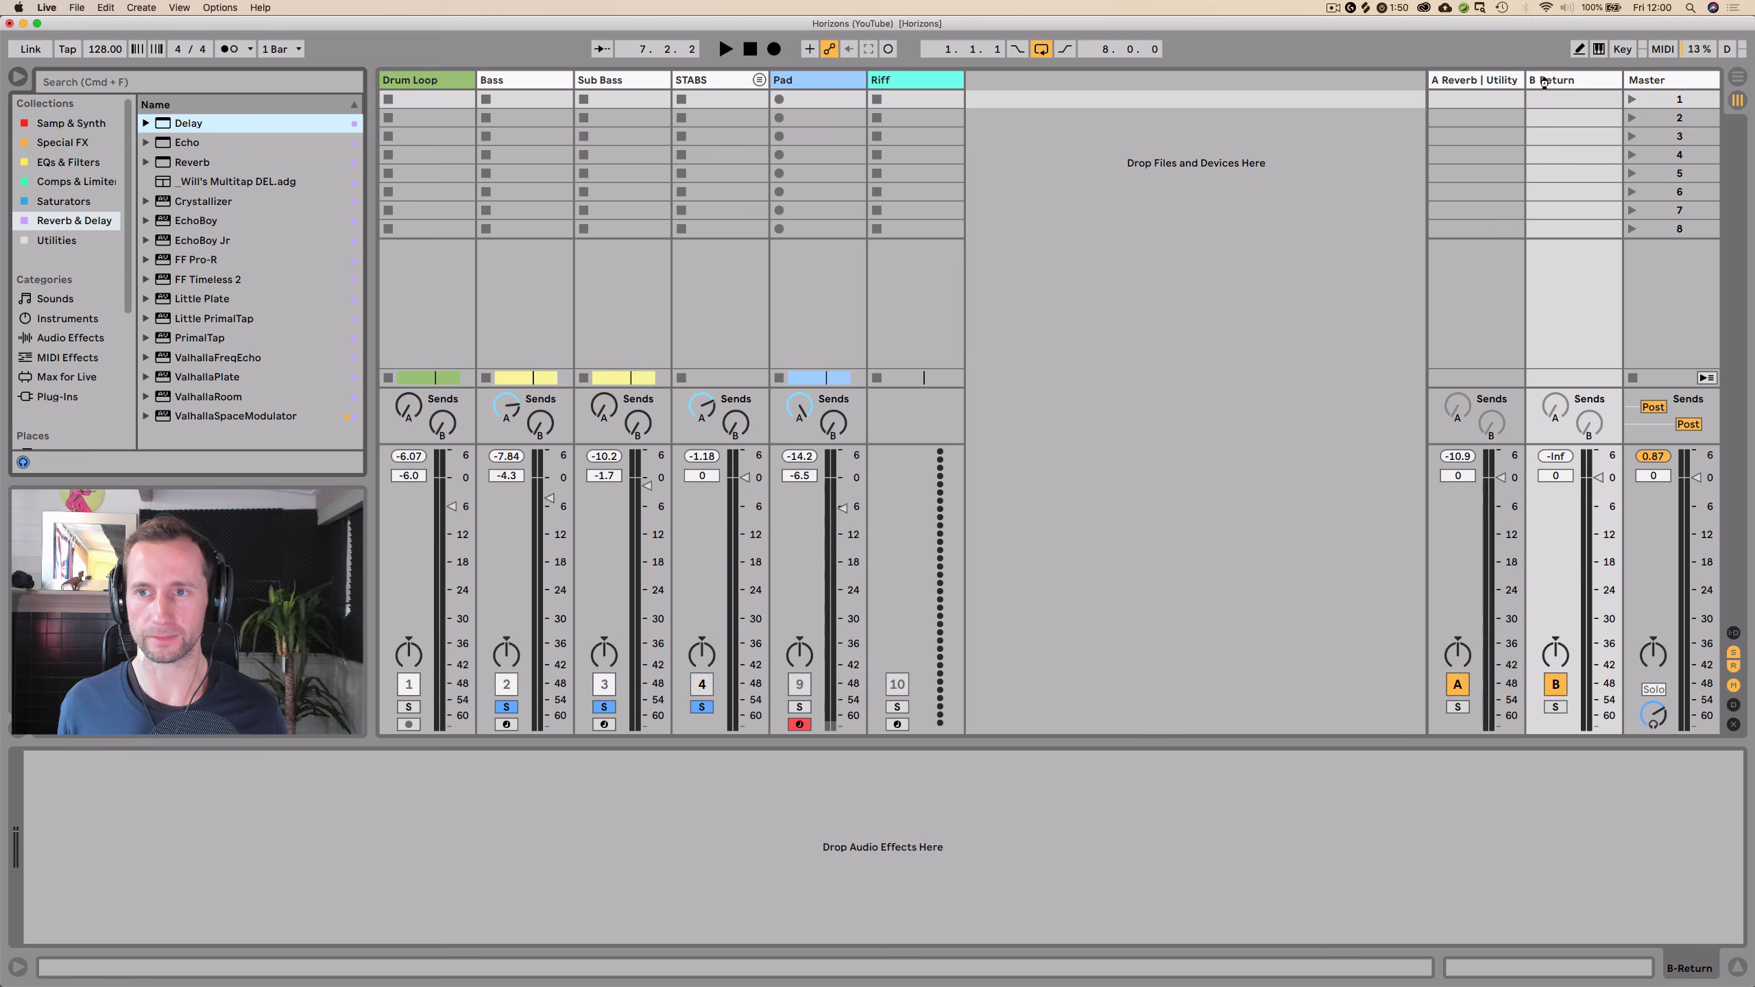
{"action": "left_click_drag", "start_coordinate": [1544, 81], "coordinate": [1544, 82]}
- Send STABS to the B Delay return at -6.0 dB and set the delay to Ping Pong, 19% feedback and a 4.49 kHz filter
{"action": "key", "text": "space"}
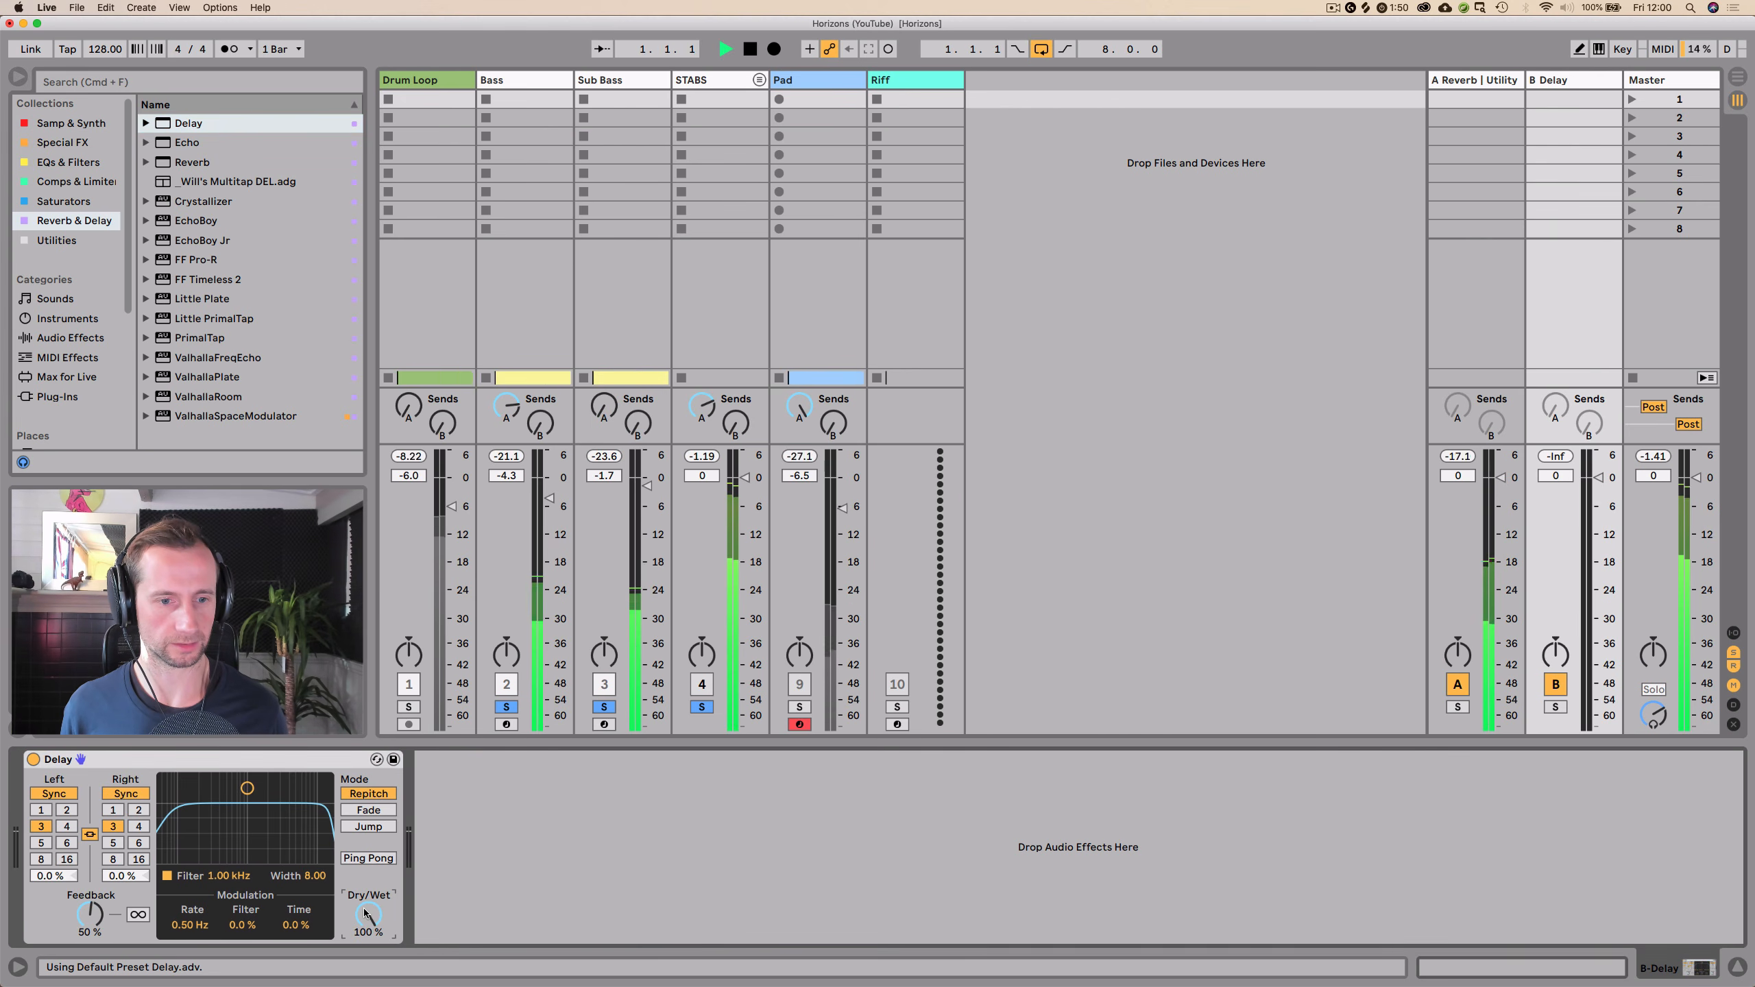
{"action": "mouse_move", "coordinate": [733, 430]}
{"action": "left_mouse_down"}
{"action": "mouse_move", "coordinate": [733, 408]}
{"action": "mouse_move", "coordinate": [723, 442]}
{"action": "left_mouse_up"}
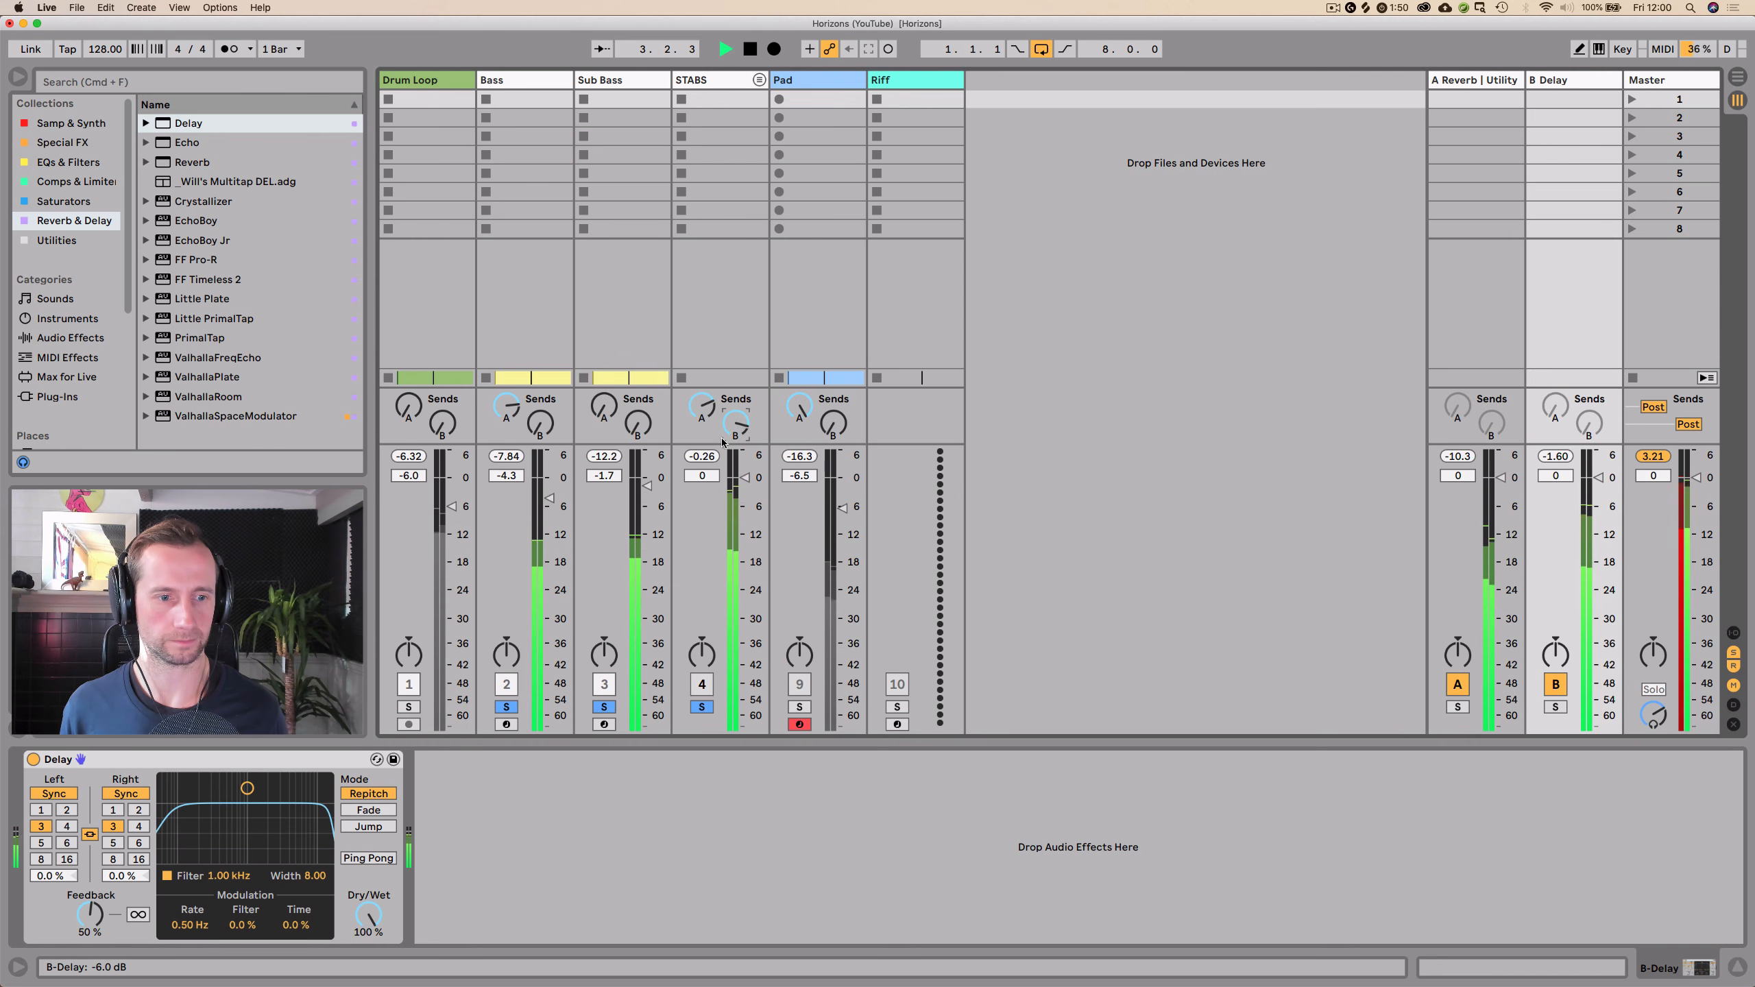
{"action": "left_click", "coordinate": [364, 858]}
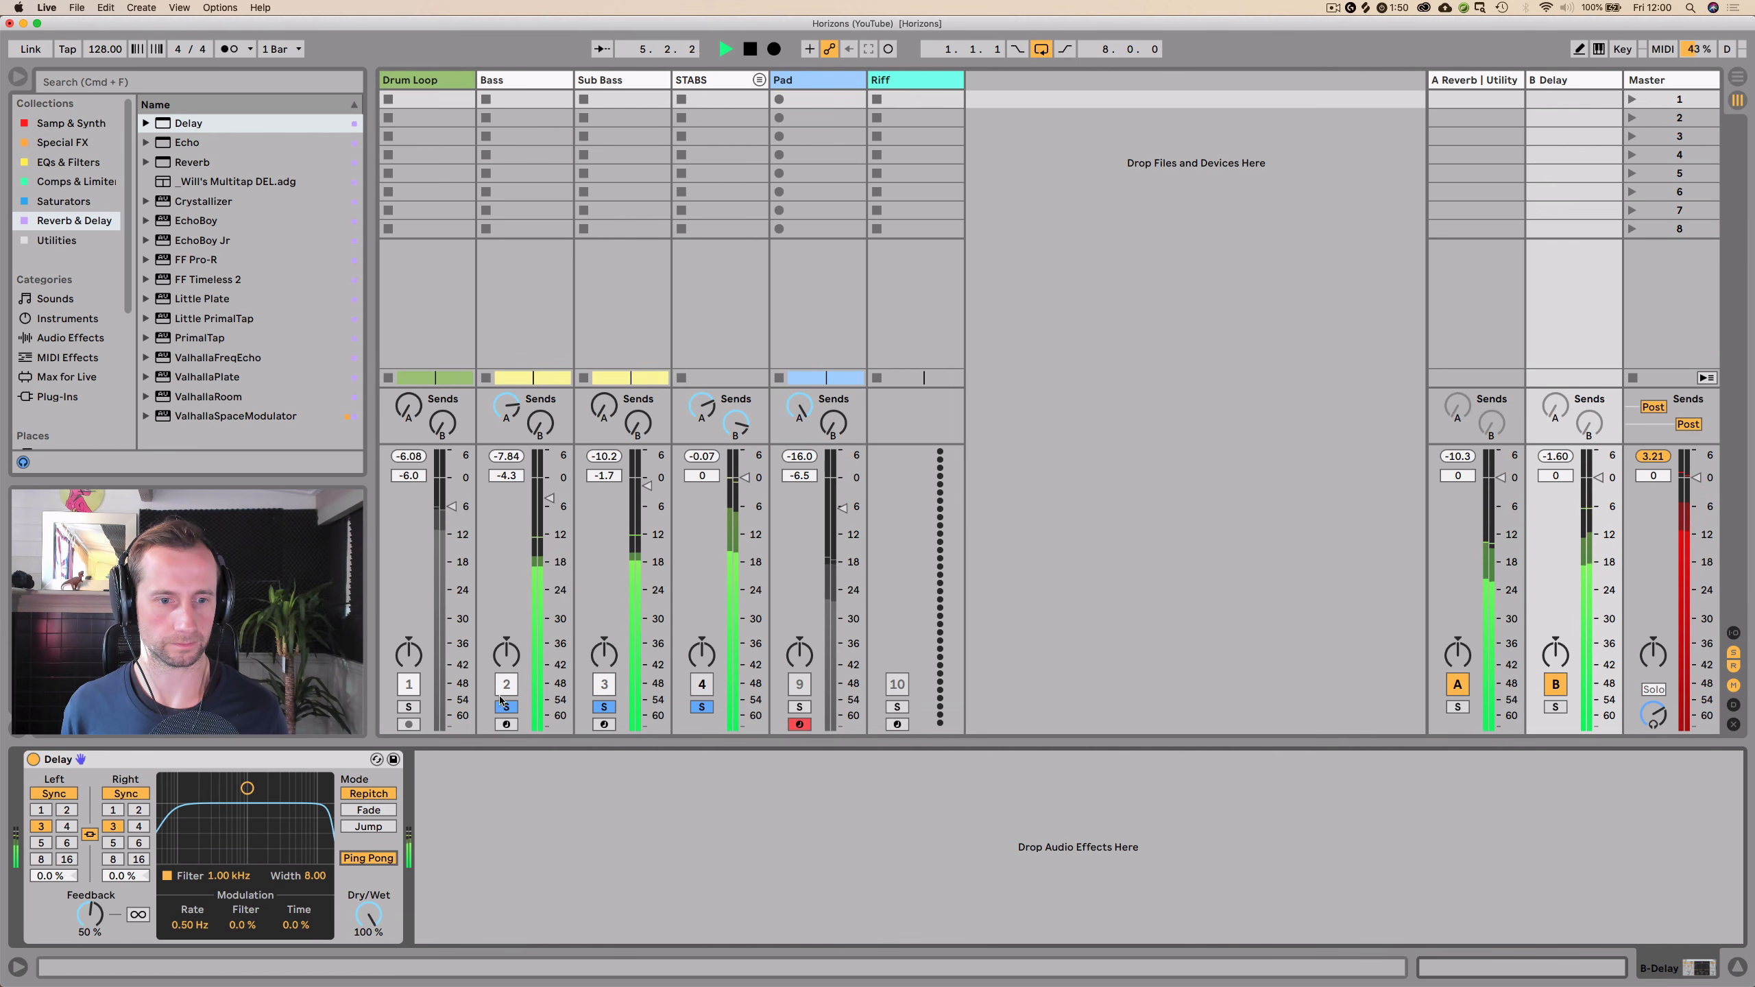
{"action": "left_click_drag", "start_coordinate": [80, 916], "coordinate": [82, 962]}
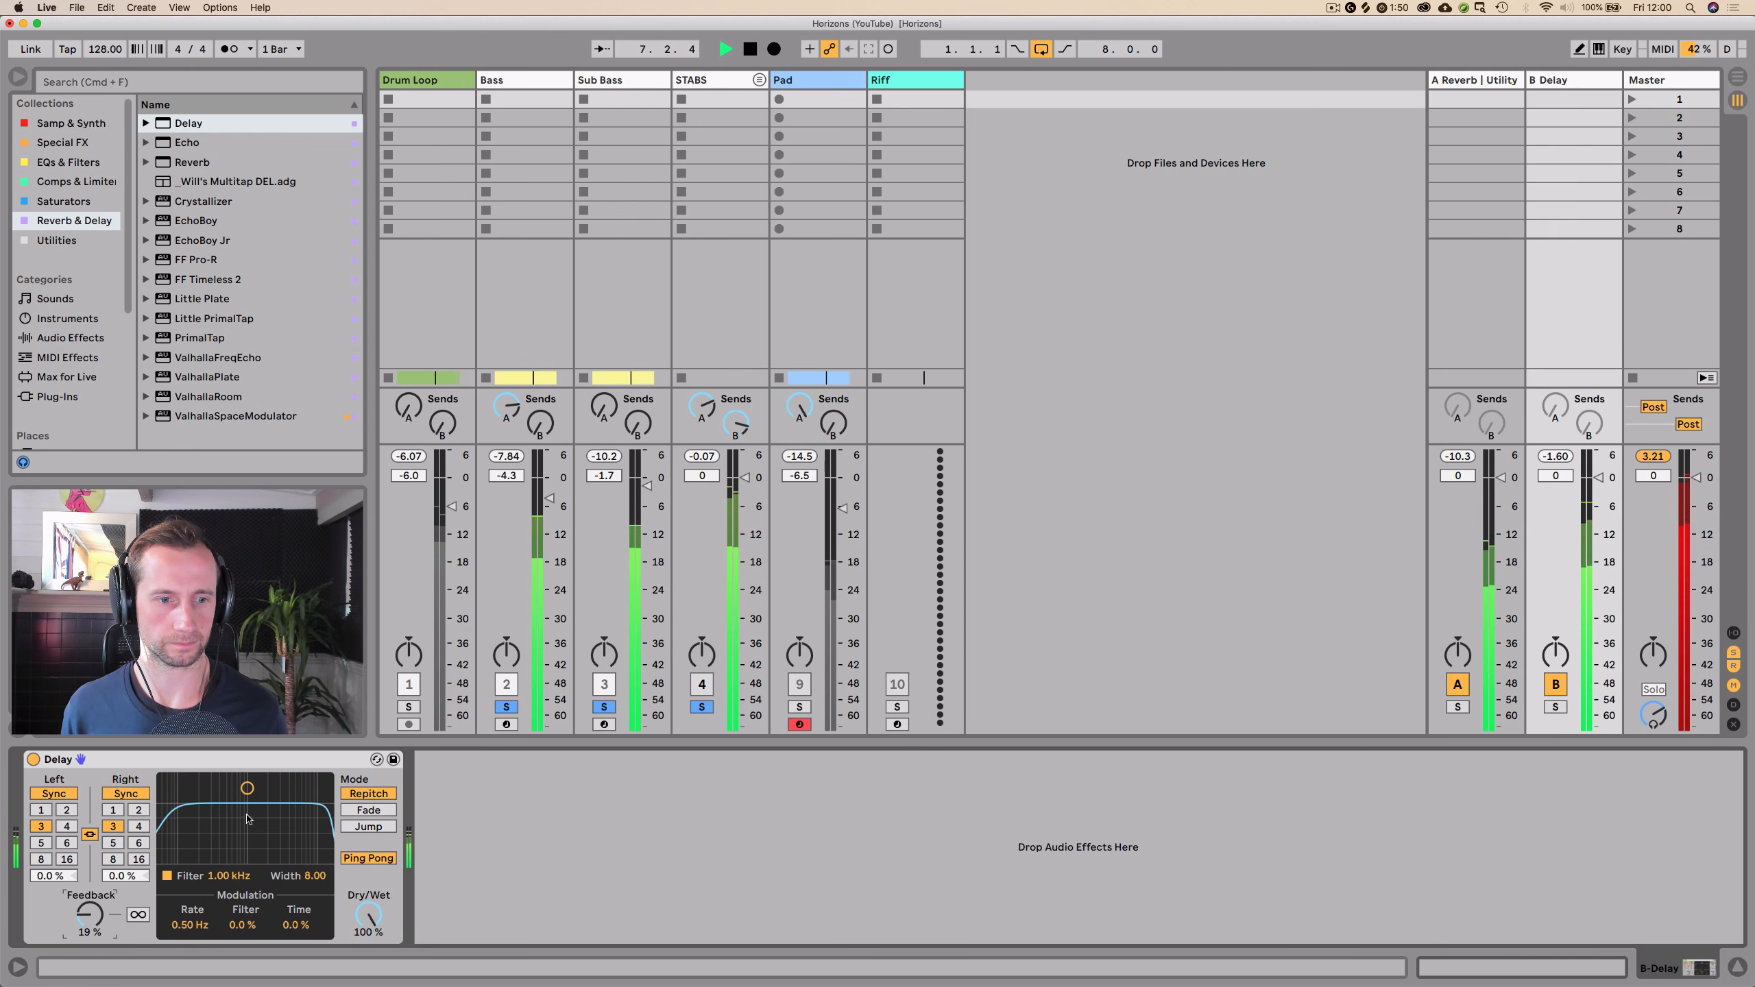
{"action": "left_click_drag", "start_coordinate": [247, 788], "coordinate": [290, 784]}
- Audition the B Delay return in solo and compare it with STABS soloed alone
{"action": "left_click", "coordinate": [1555, 707]}
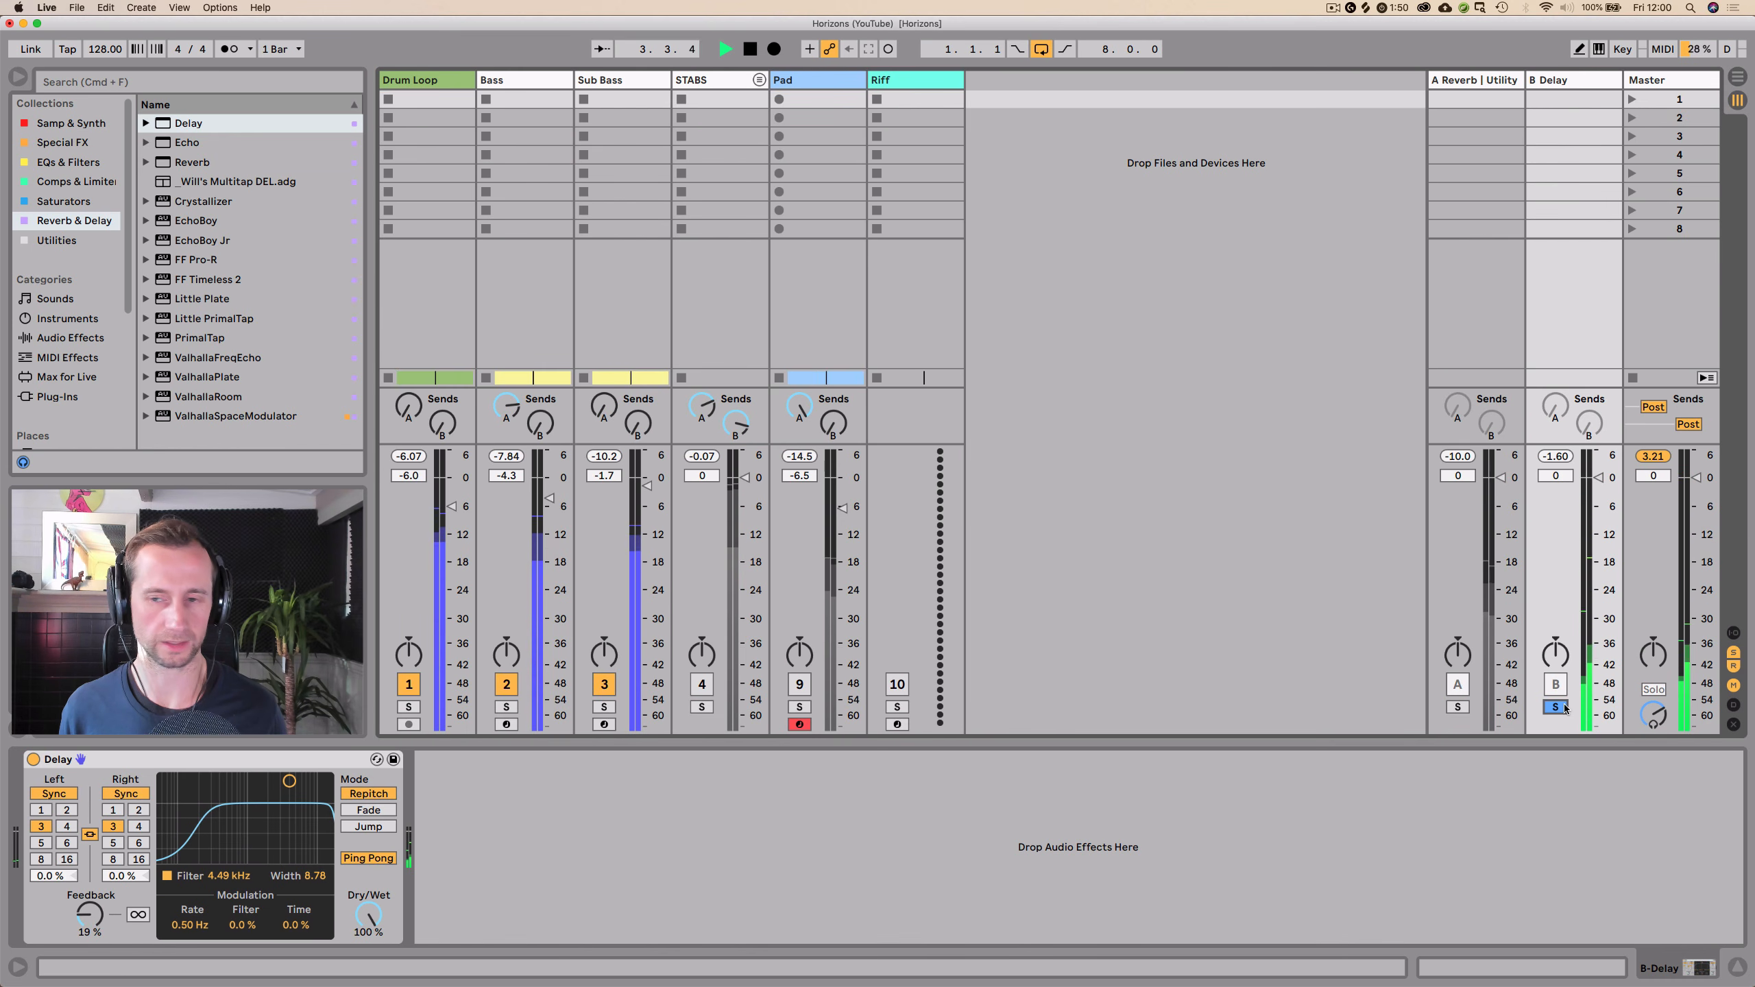
{"action": "left_click", "coordinate": [701, 707]}
{"action": "key", "text": "Tab"}
{"action": "key", "text": "Tab"}
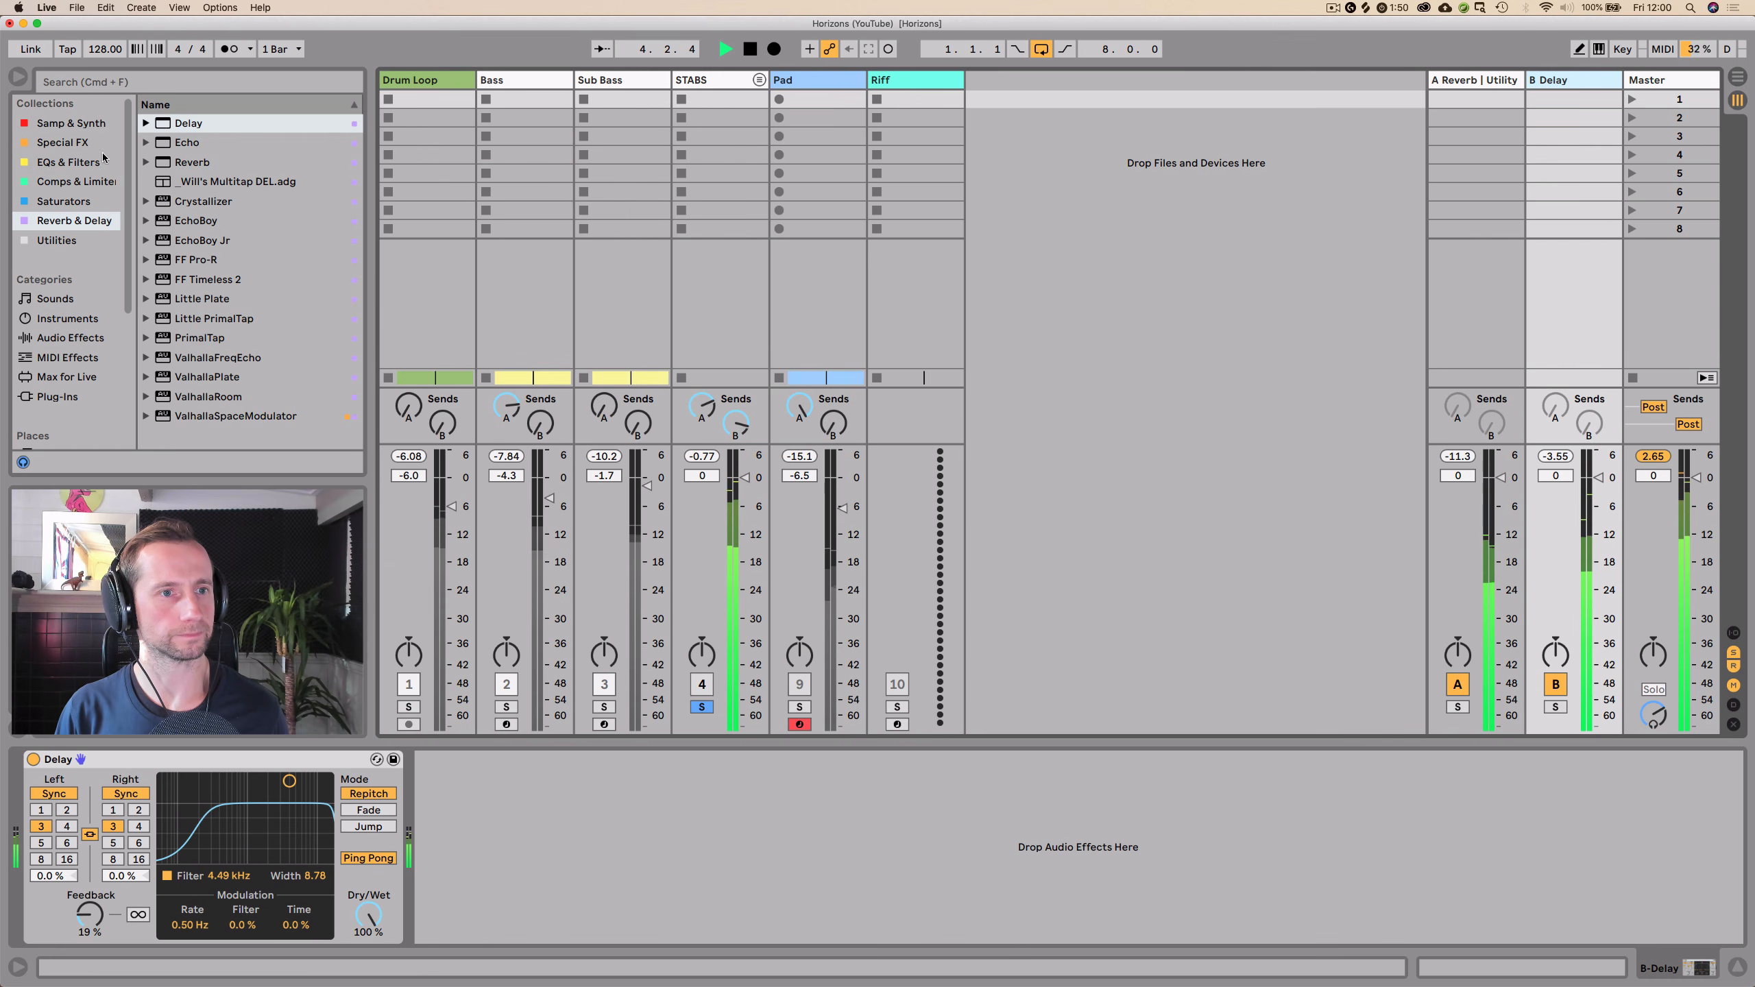
- Add EQ Eight after the delay with a 166 Hz low cut and a 7.31 dB high shelf at 5.27 kHz, and fold both devices
{"action": "left_click", "coordinate": [68, 162]}
{"action": "left_click_drag", "start_coordinate": [420, 546], "coordinate": [445, 785]}
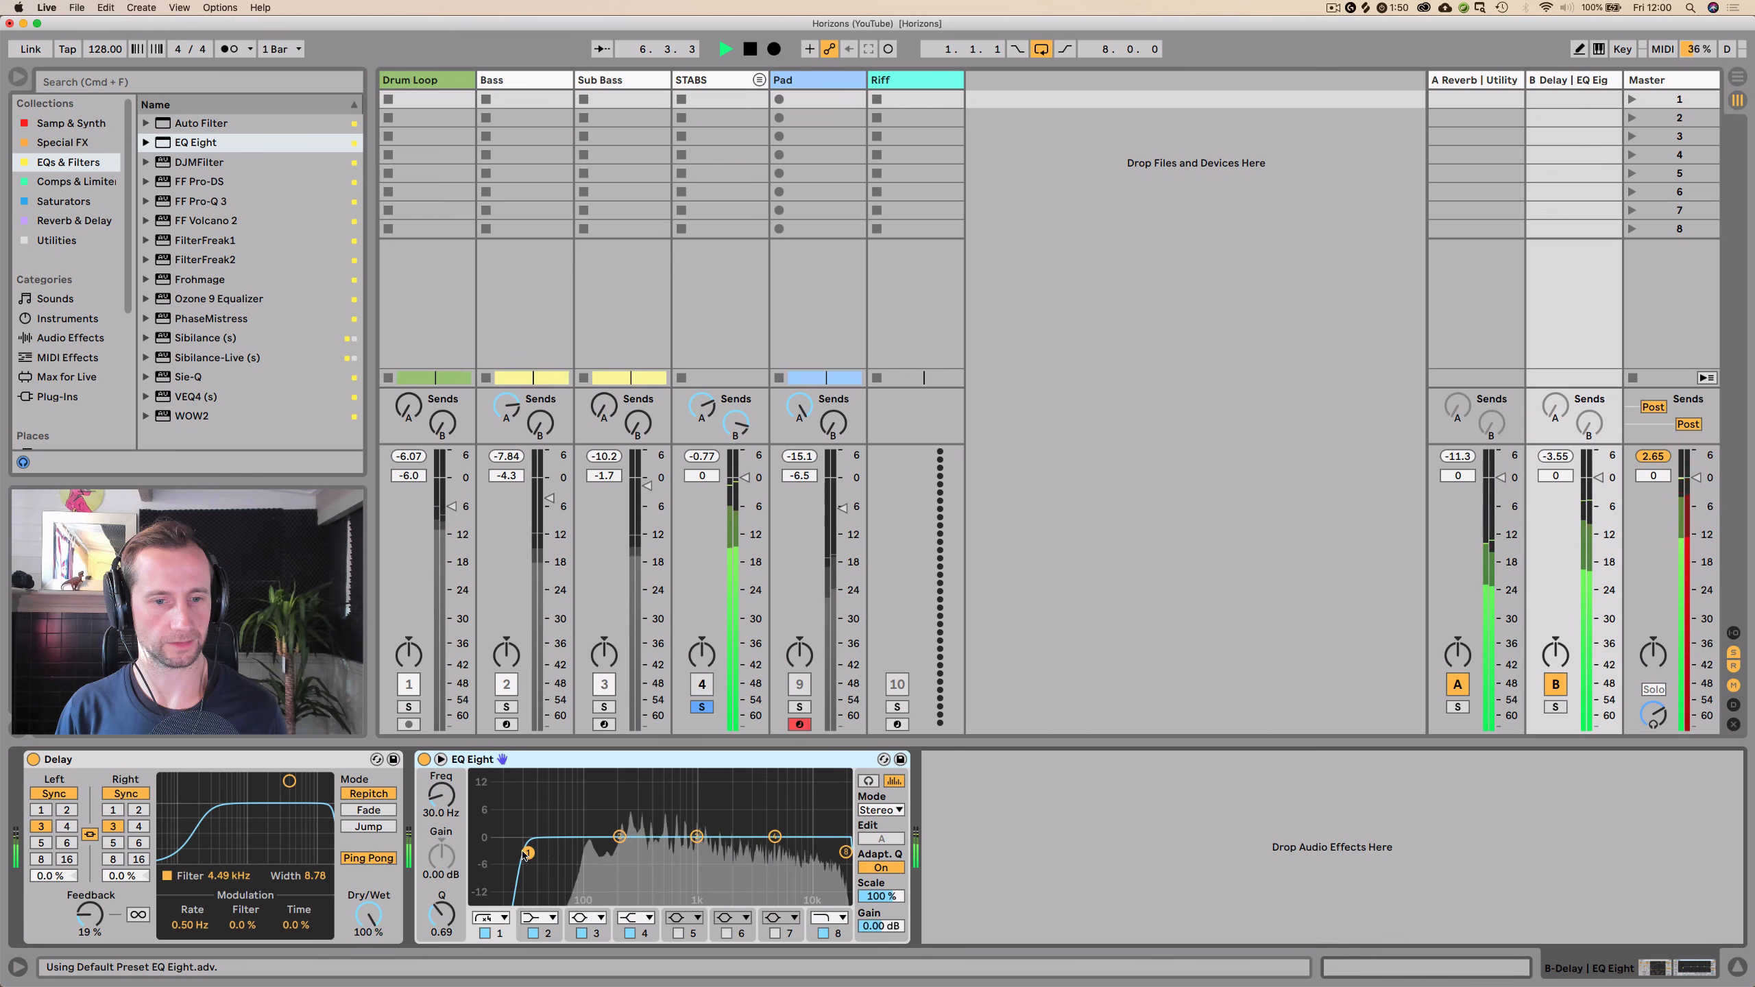
{"action": "left_click_drag", "start_coordinate": [548, 853], "coordinate": [610, 852]}
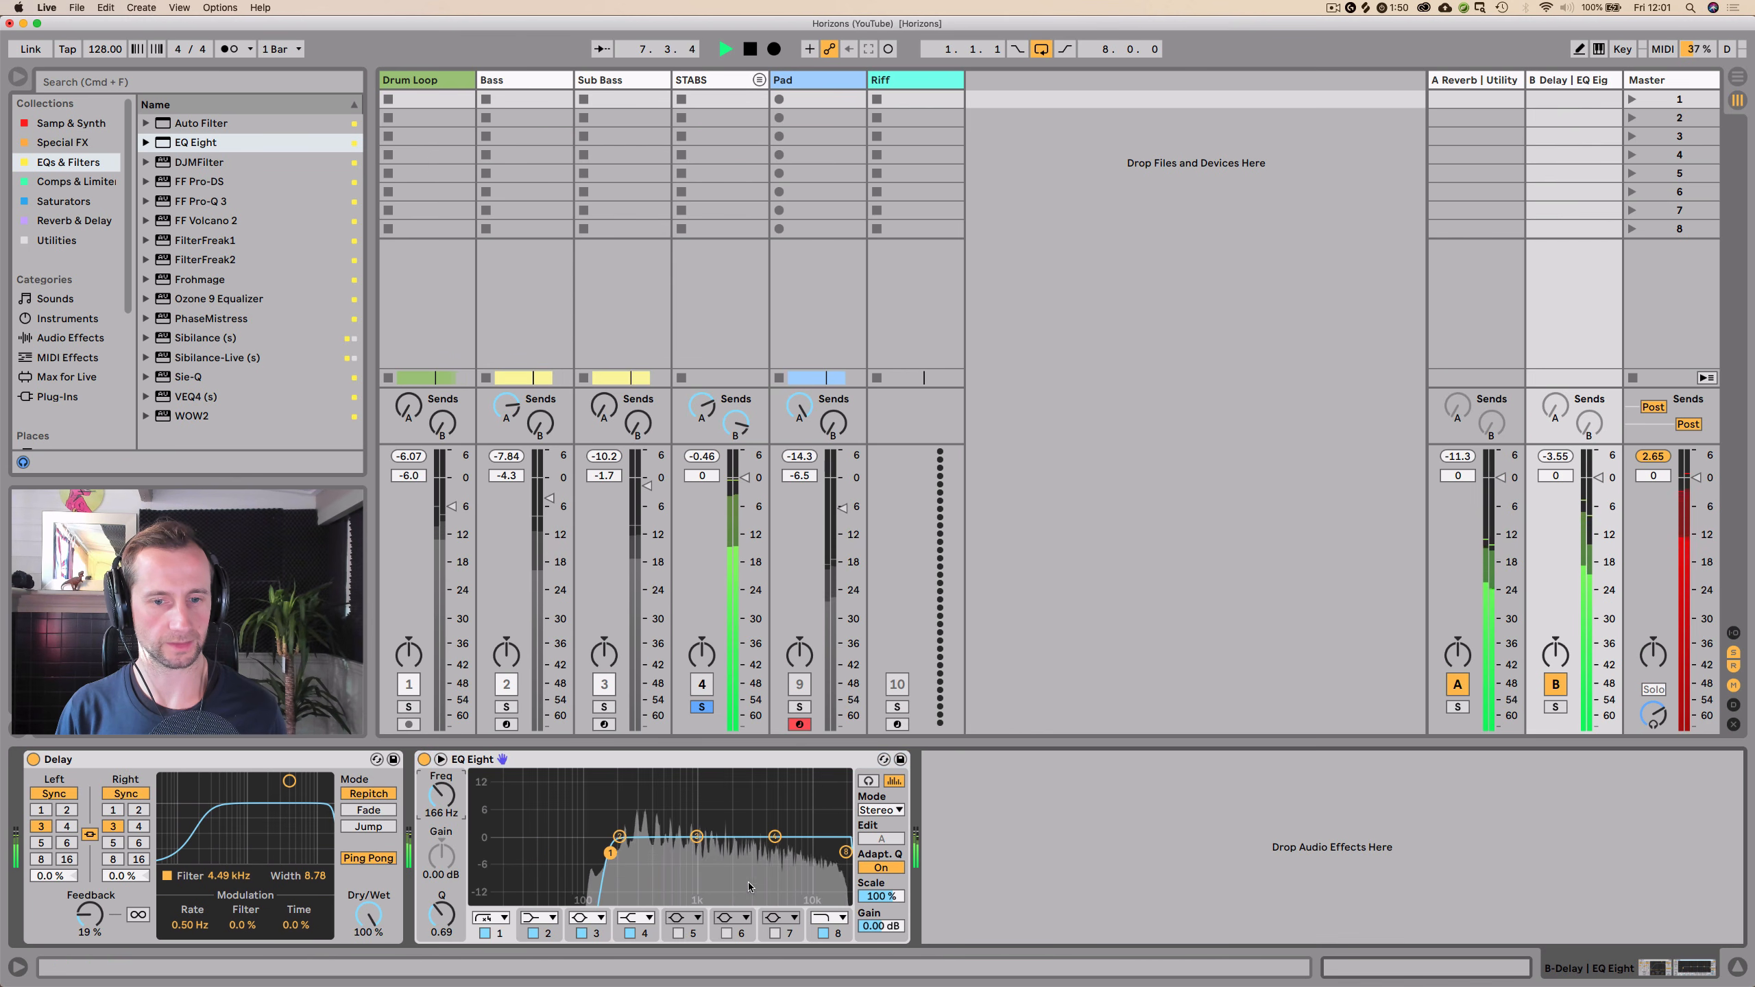
{"action": "left_click_drag", "start_coordinate": [775, 842], "coordinate": [777, 807]}
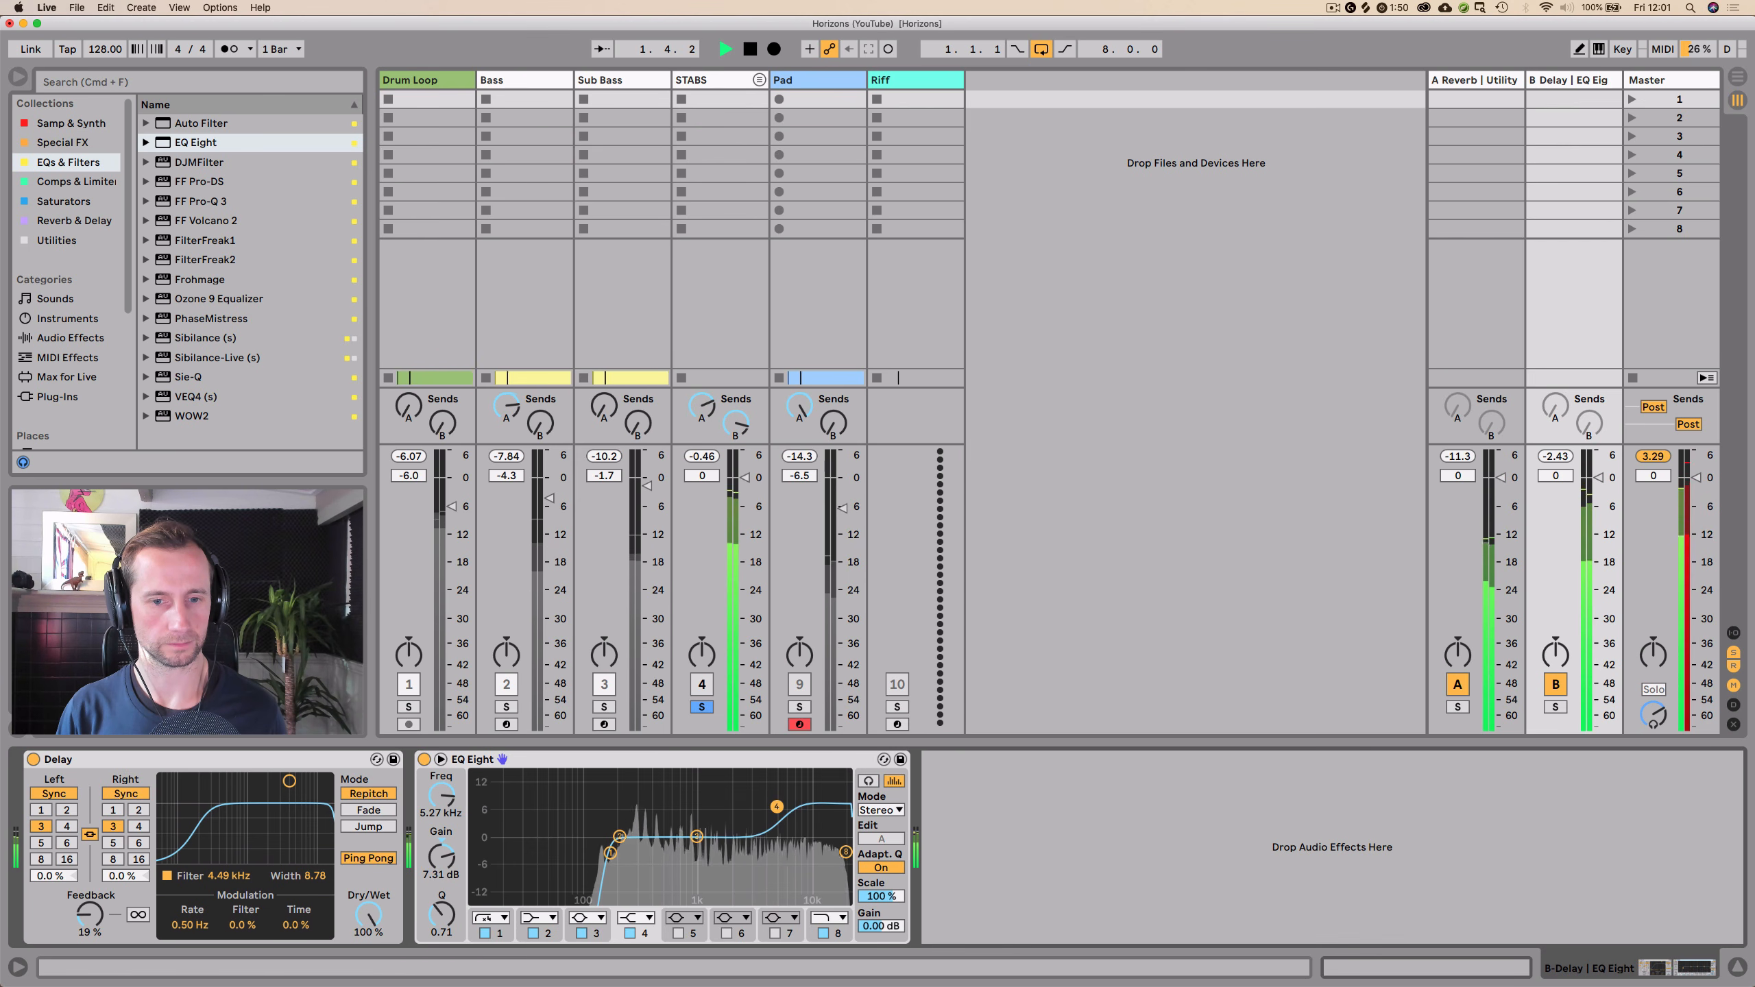
{"action": "double_click", "coordinate": [652, 758]}
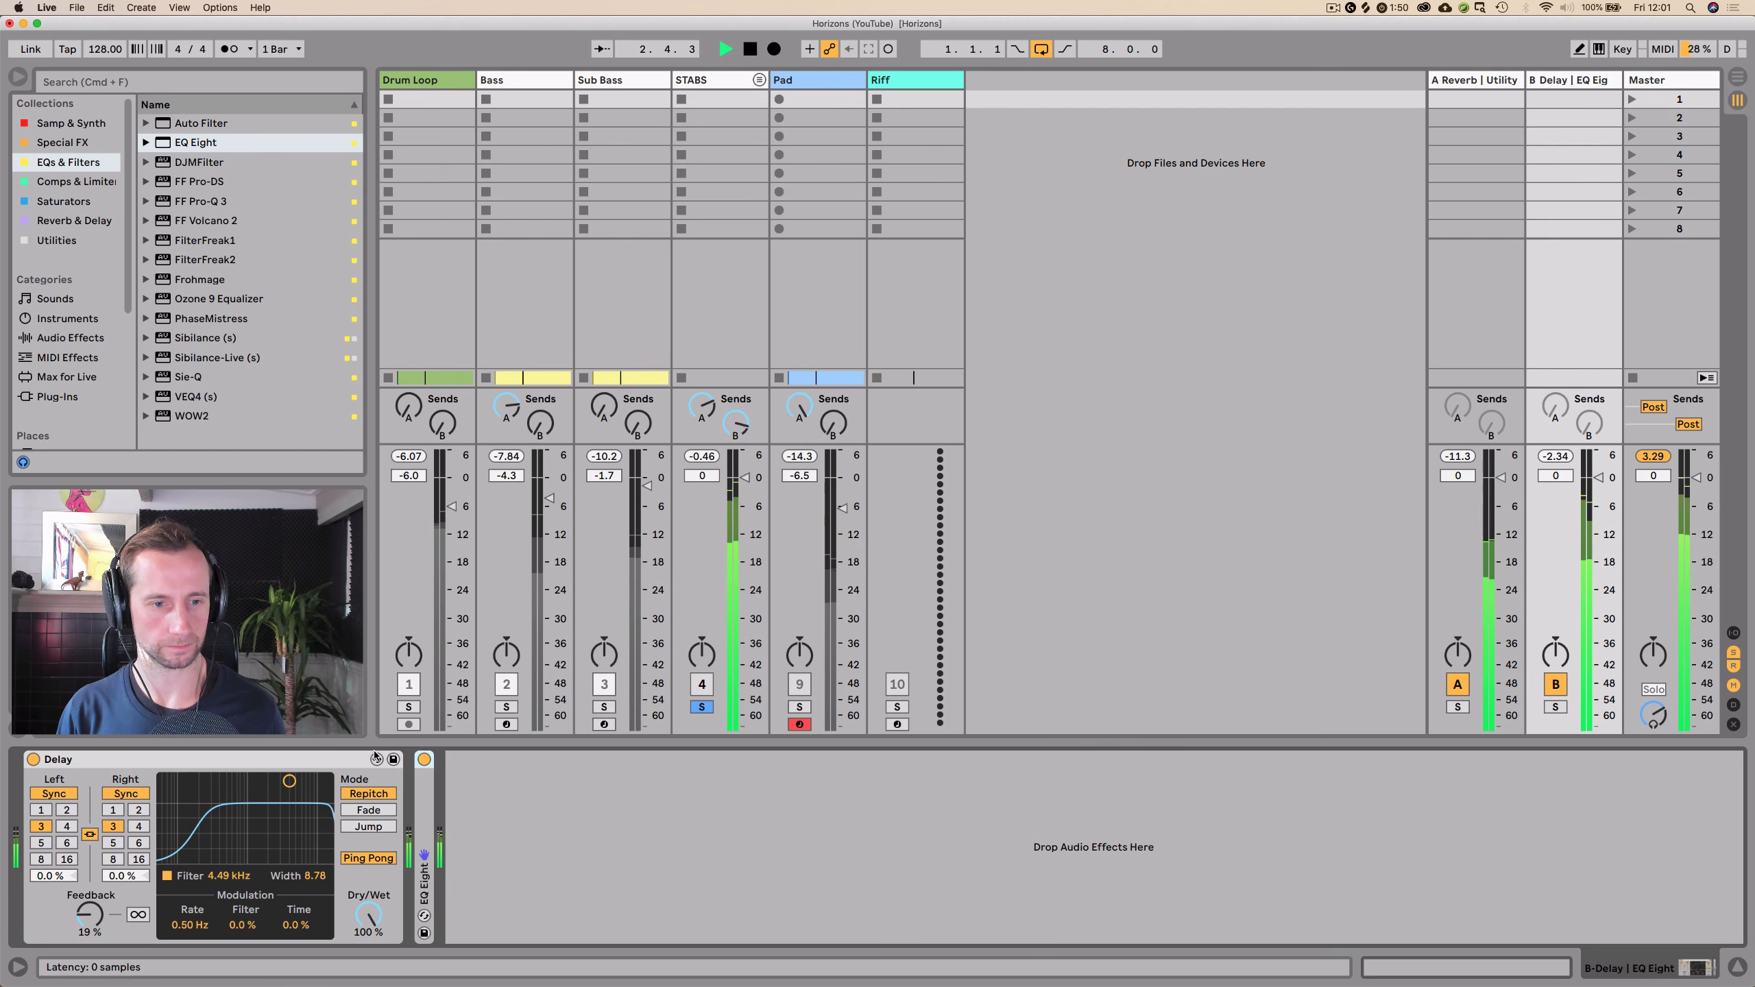
{"action": "double_click", "coordinate": [310, 760]}
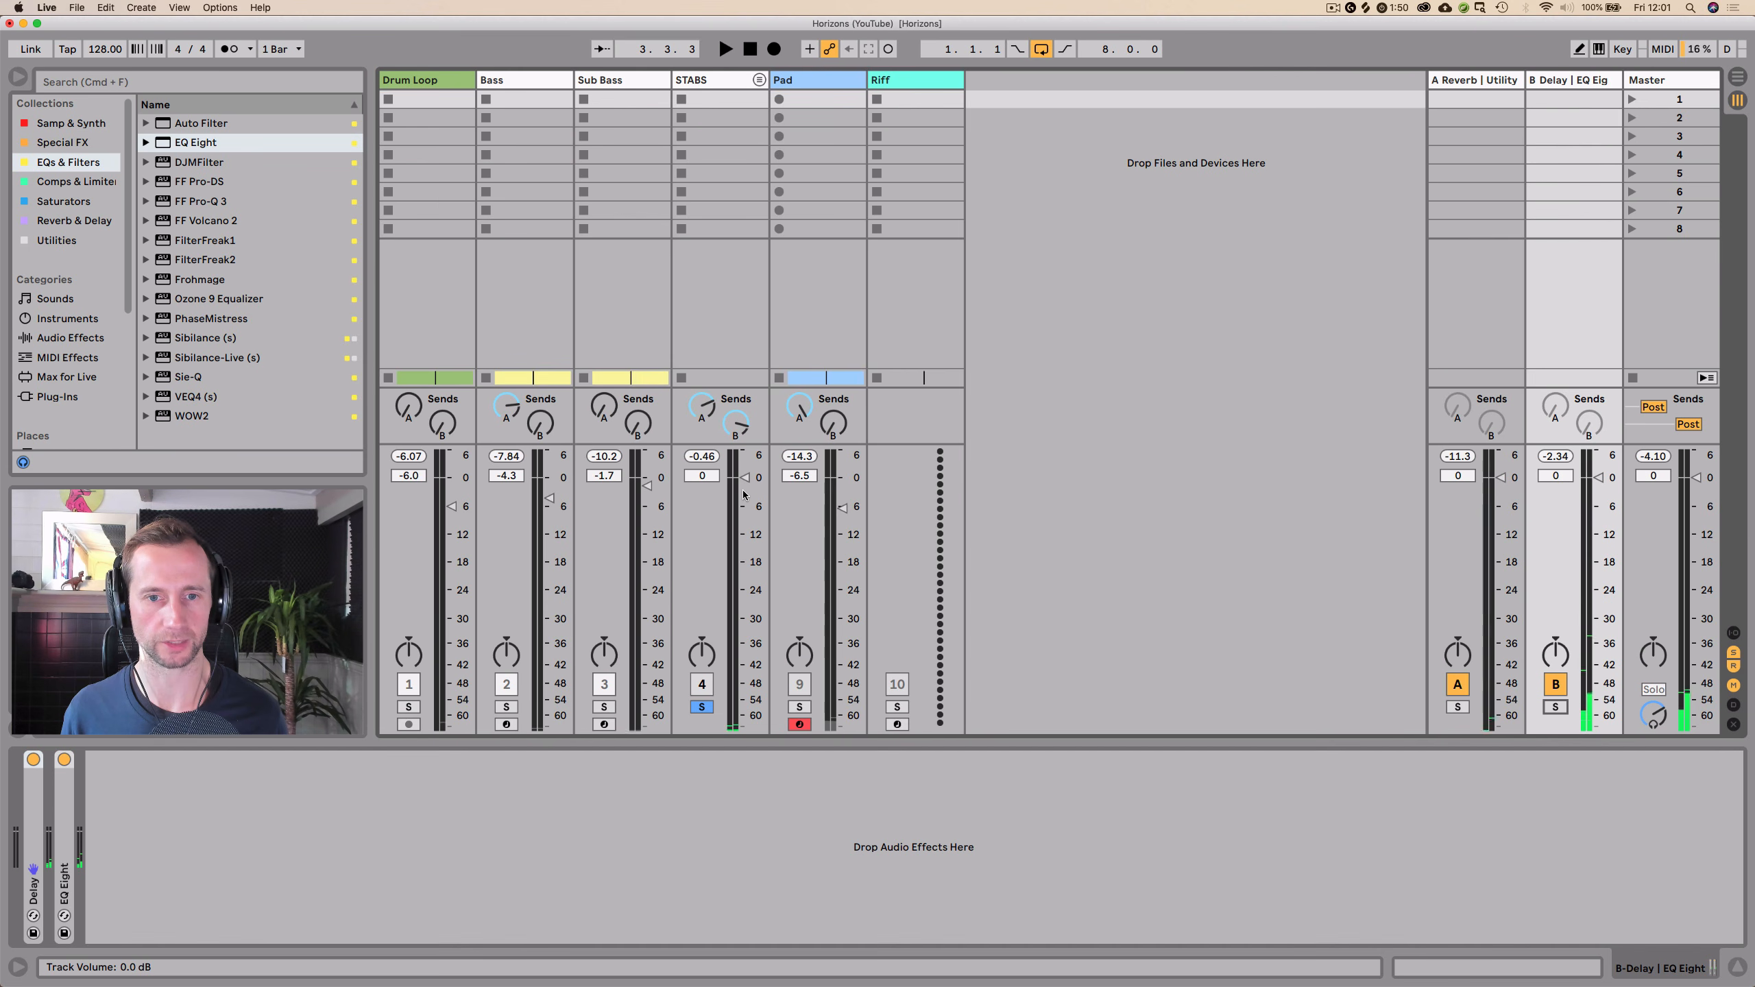
- Pull the Drum Loop, Bass, Sub Bass, STABS and Pad volumes down to -inf
{"action": "key", "text": "Delete"}
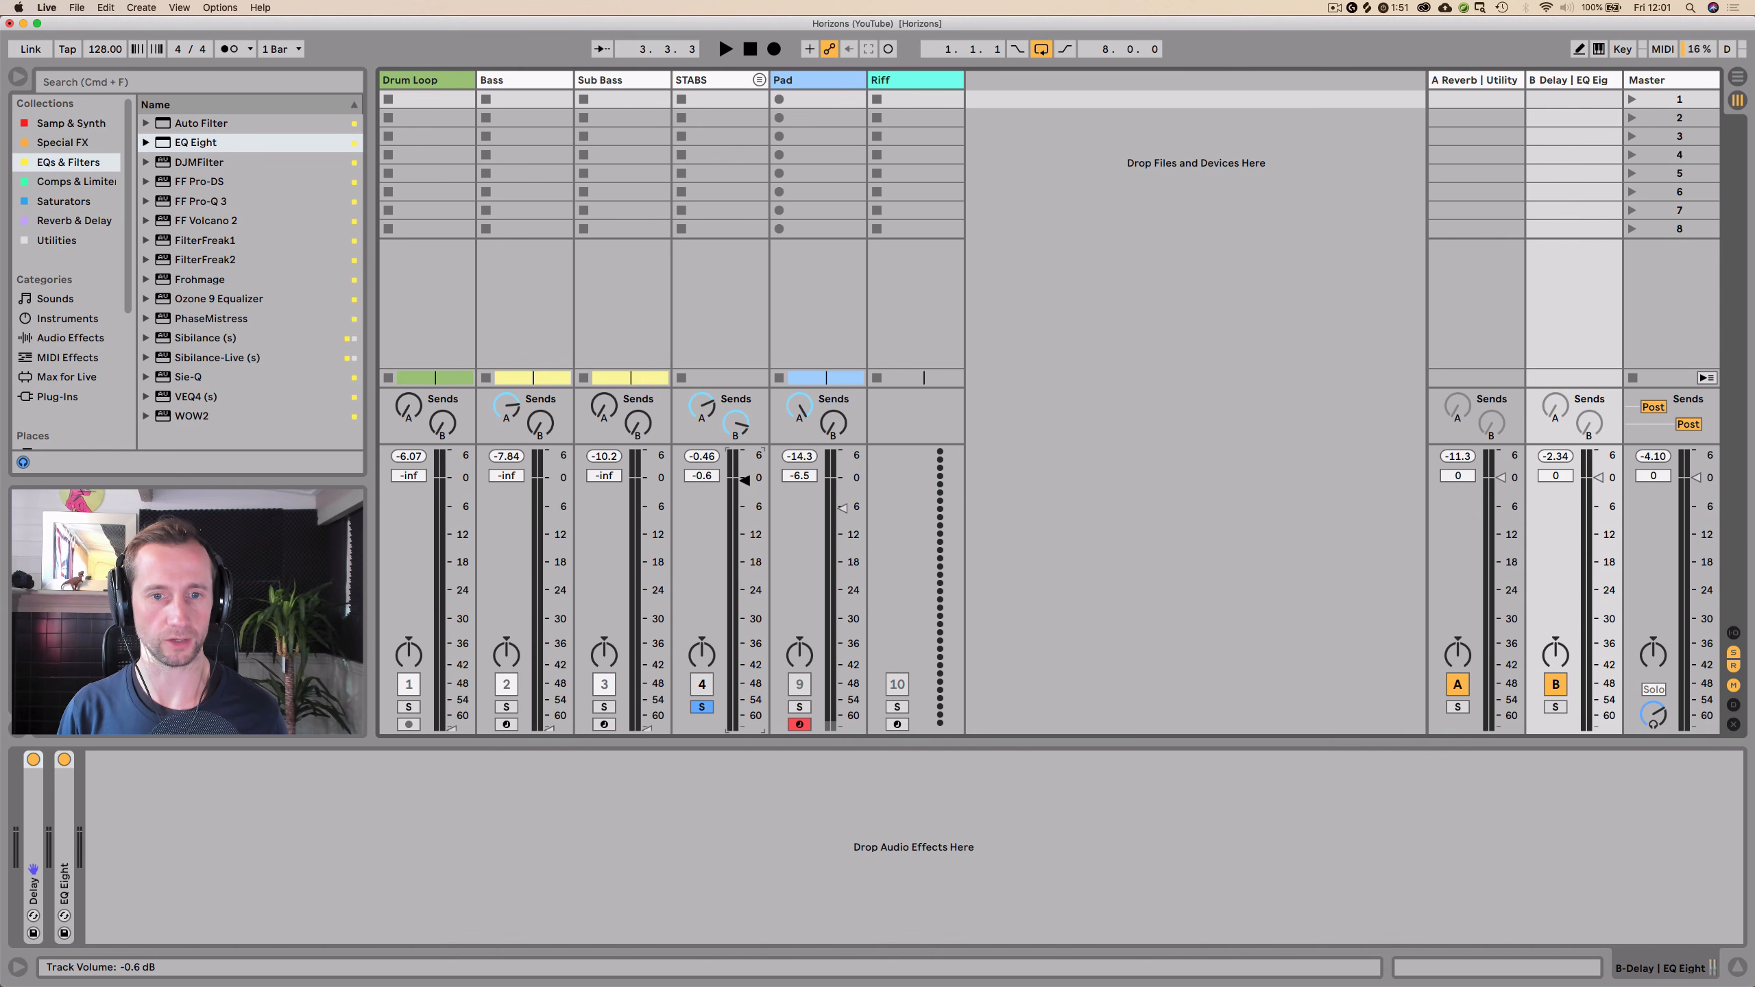
{"action": "left_click_drag", "start_coordinate": [843, 632], "coordinate": [843, 727]}
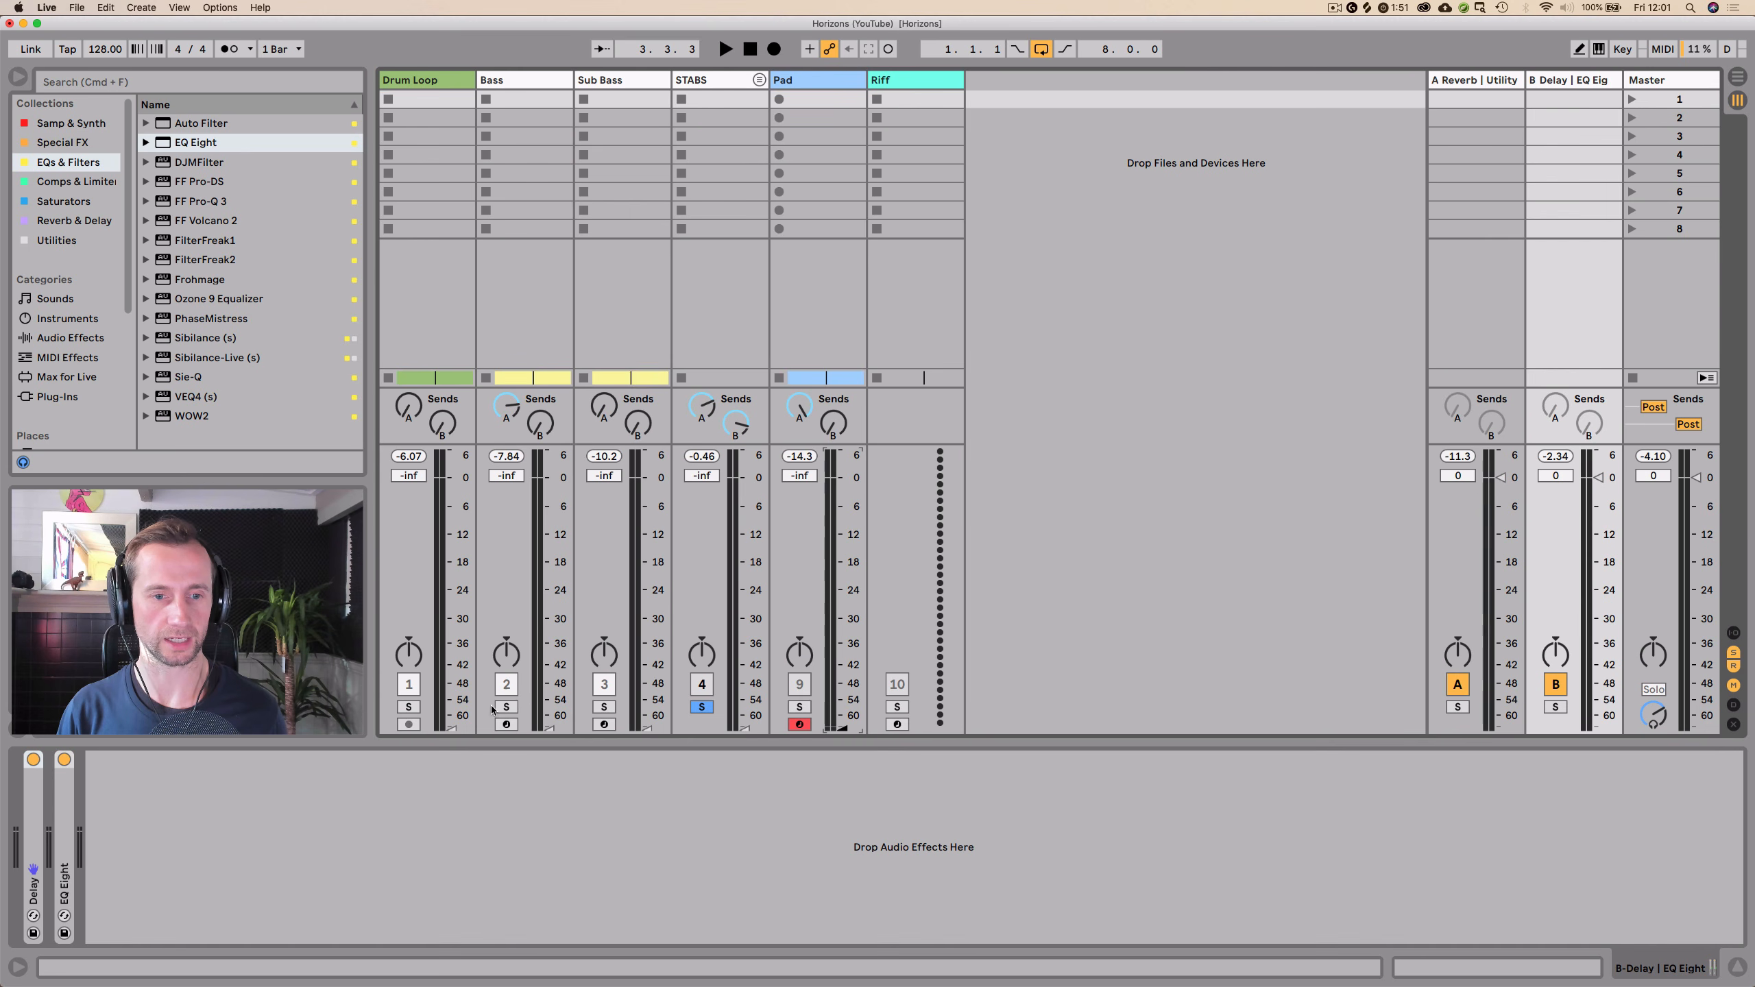
- Unsolo STABS and bring the Drum Loop volume up to -7.6 dB during playback
{"action": "key", "text": "space"}
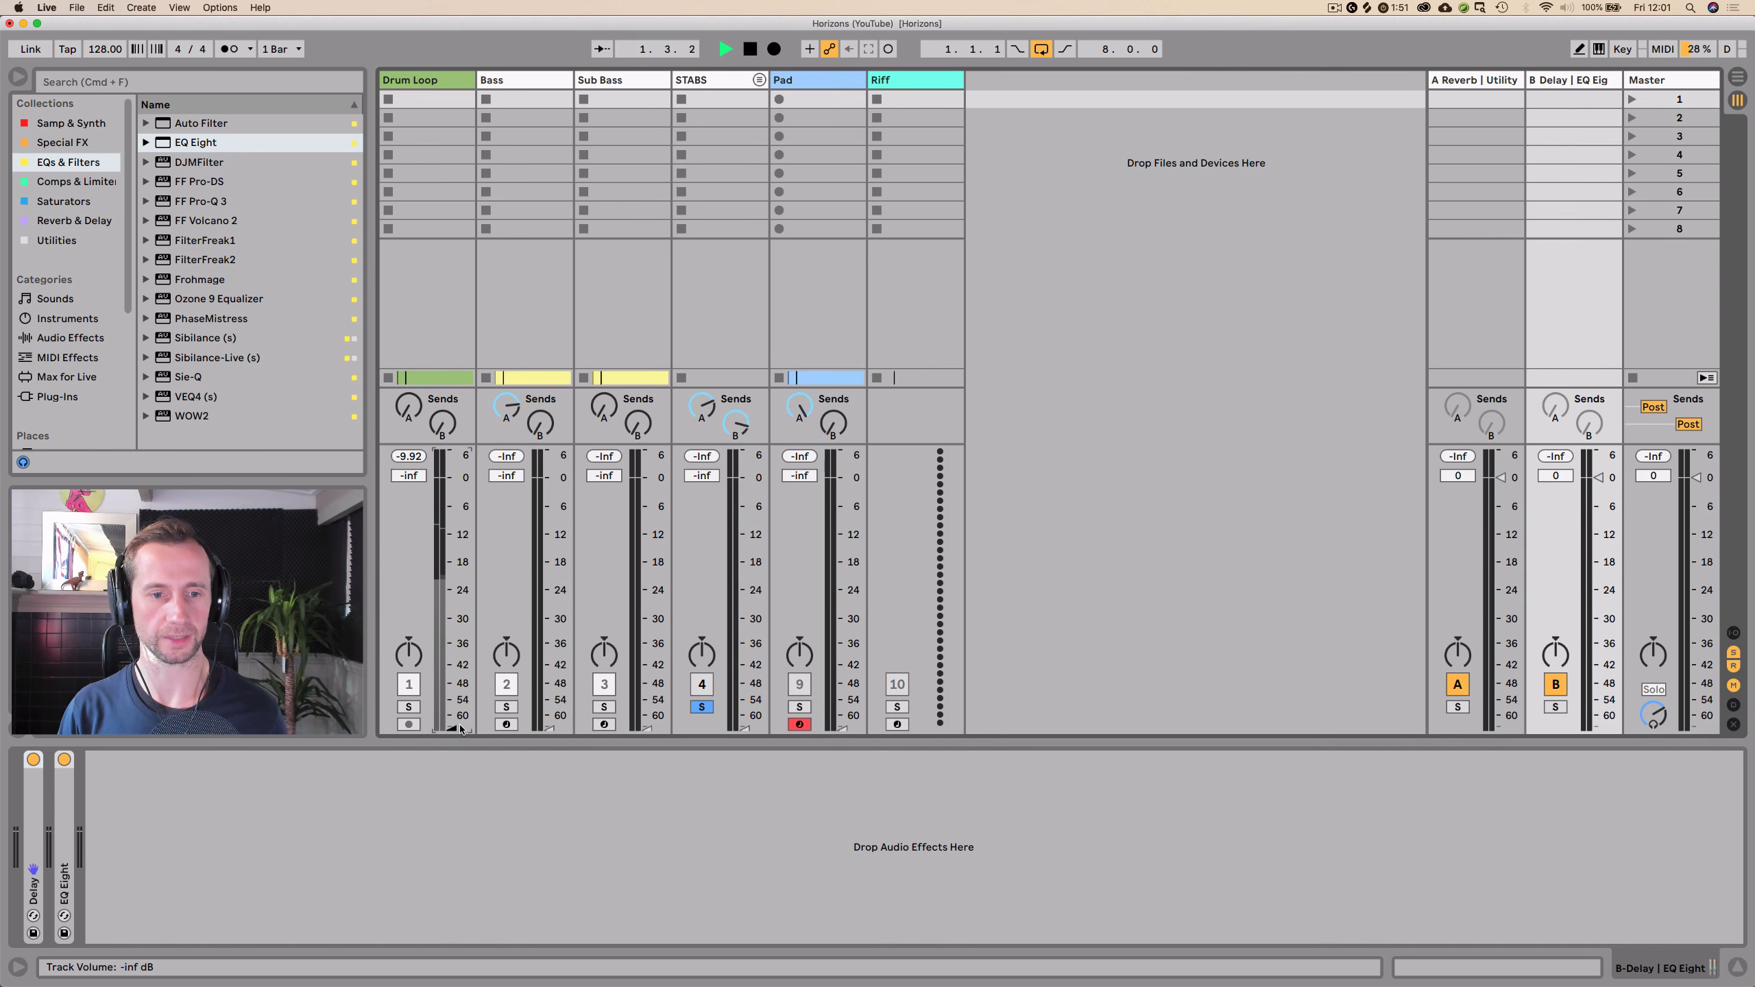
{"action": "left_click", "coordinate": [699, 708]}
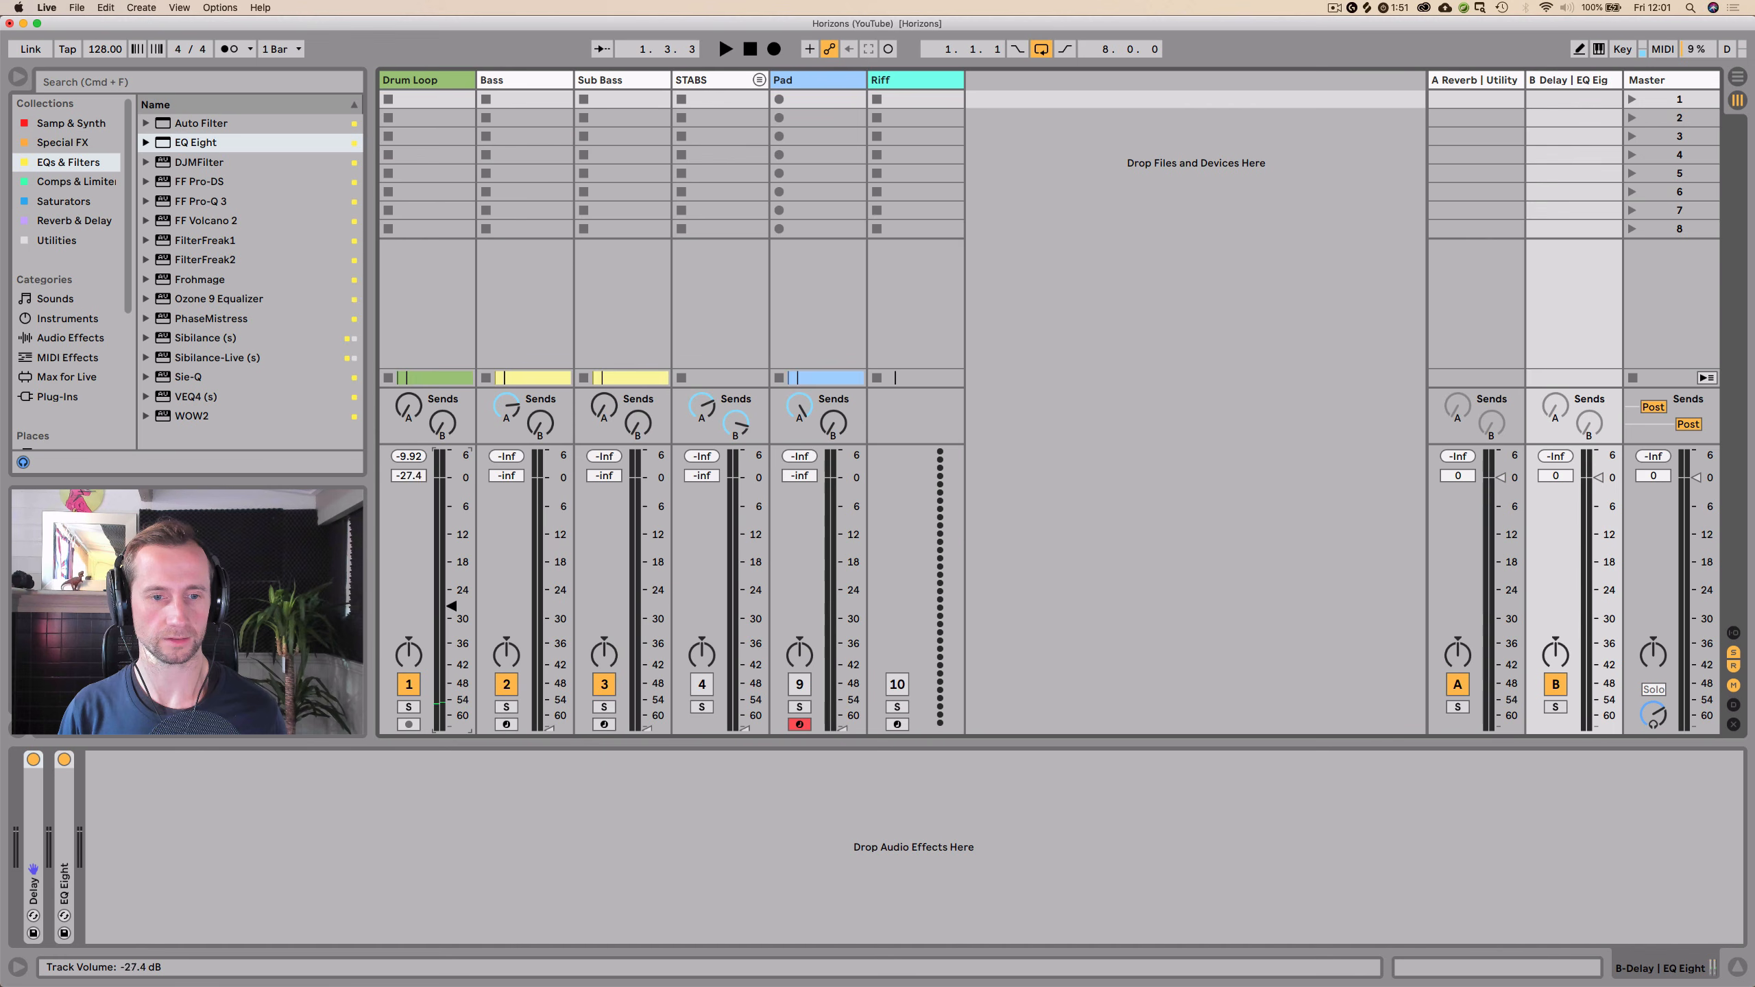
{"action": "key", "text": "space"}
{"action": "left_click_drag", "start_coordinate": [451, 640], "coordinate": [451, 510]}
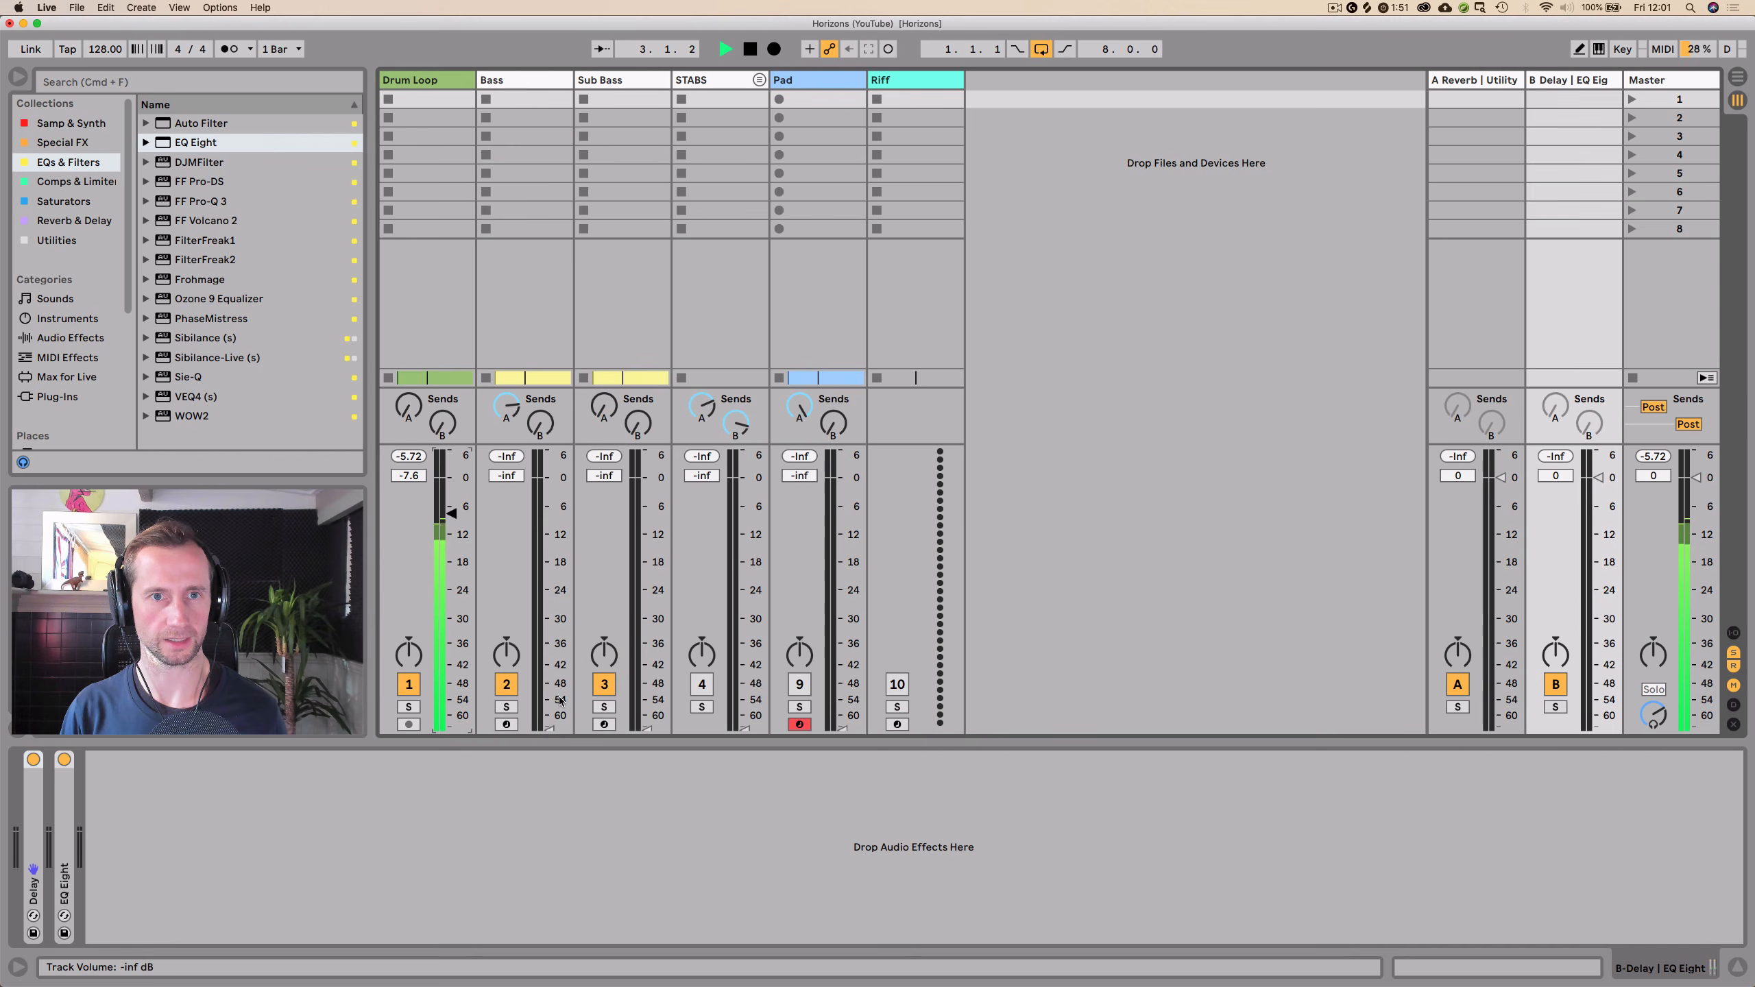
- Select the Bass and Sub Bass tracks together and raise their volumes to -9.0 dB
{"action": "left_click", "coordinate": [561, 291]}
{"action": "left_click", "coordinate": [578, 208]}
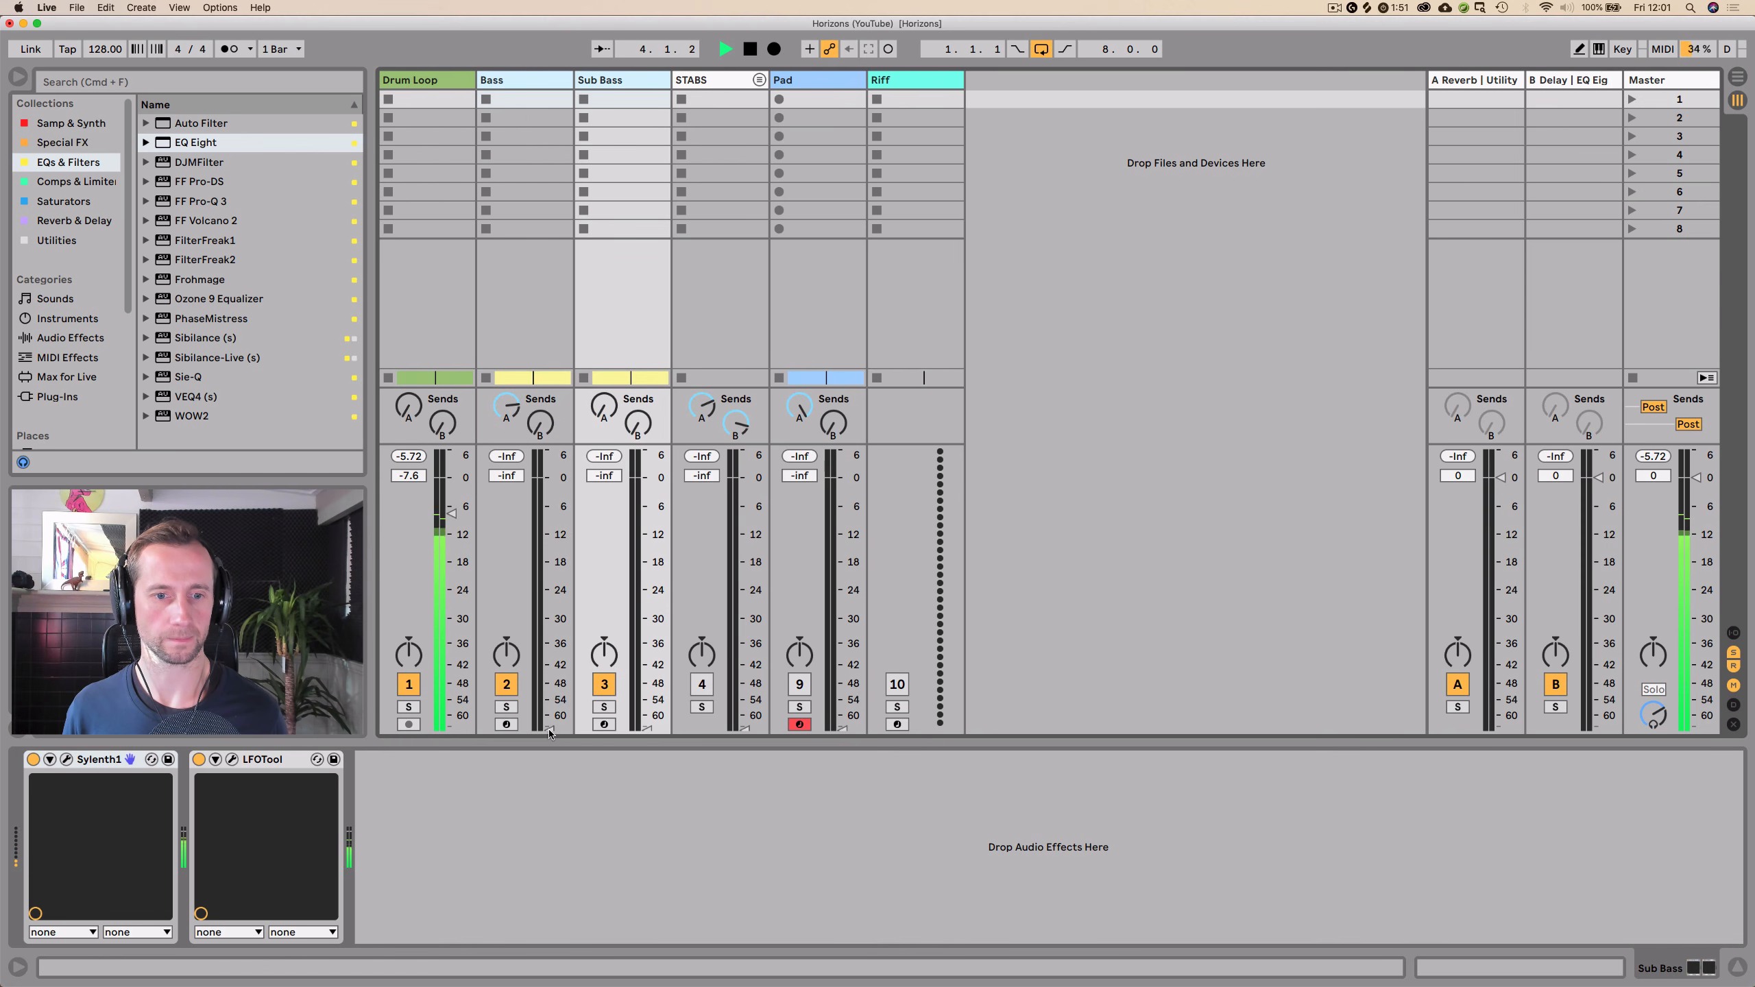
{"action": "left_click_drag", "start_coordinate": [552, 733], "coordinate": [550, 645]}
{"action": "left_click_drag", "start_coordinate": [549, 586], "coordinate": [634, 566]}
{"action": "key", "text": "super+z"}
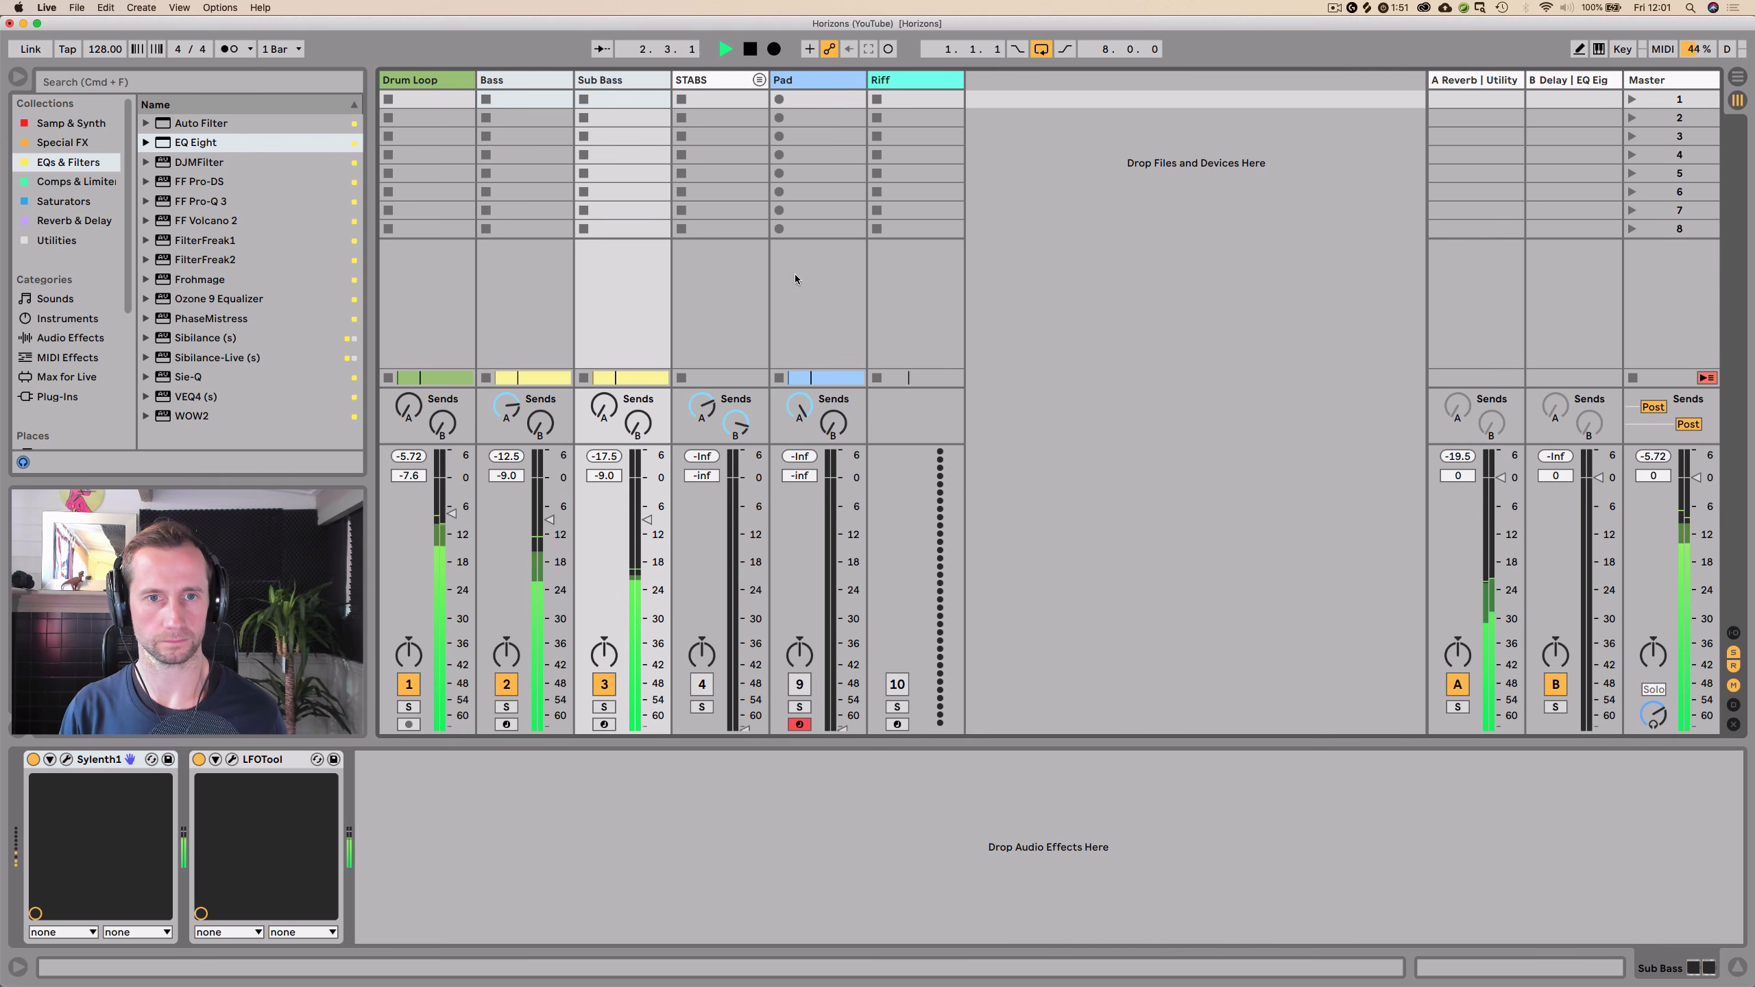
- Raise the Sub Bass volume on its own to -2.6 dB
{"action": "left_click", "coordinate": [683, 138]}
{"action": "left_click", "coordinate": [670, 397]}
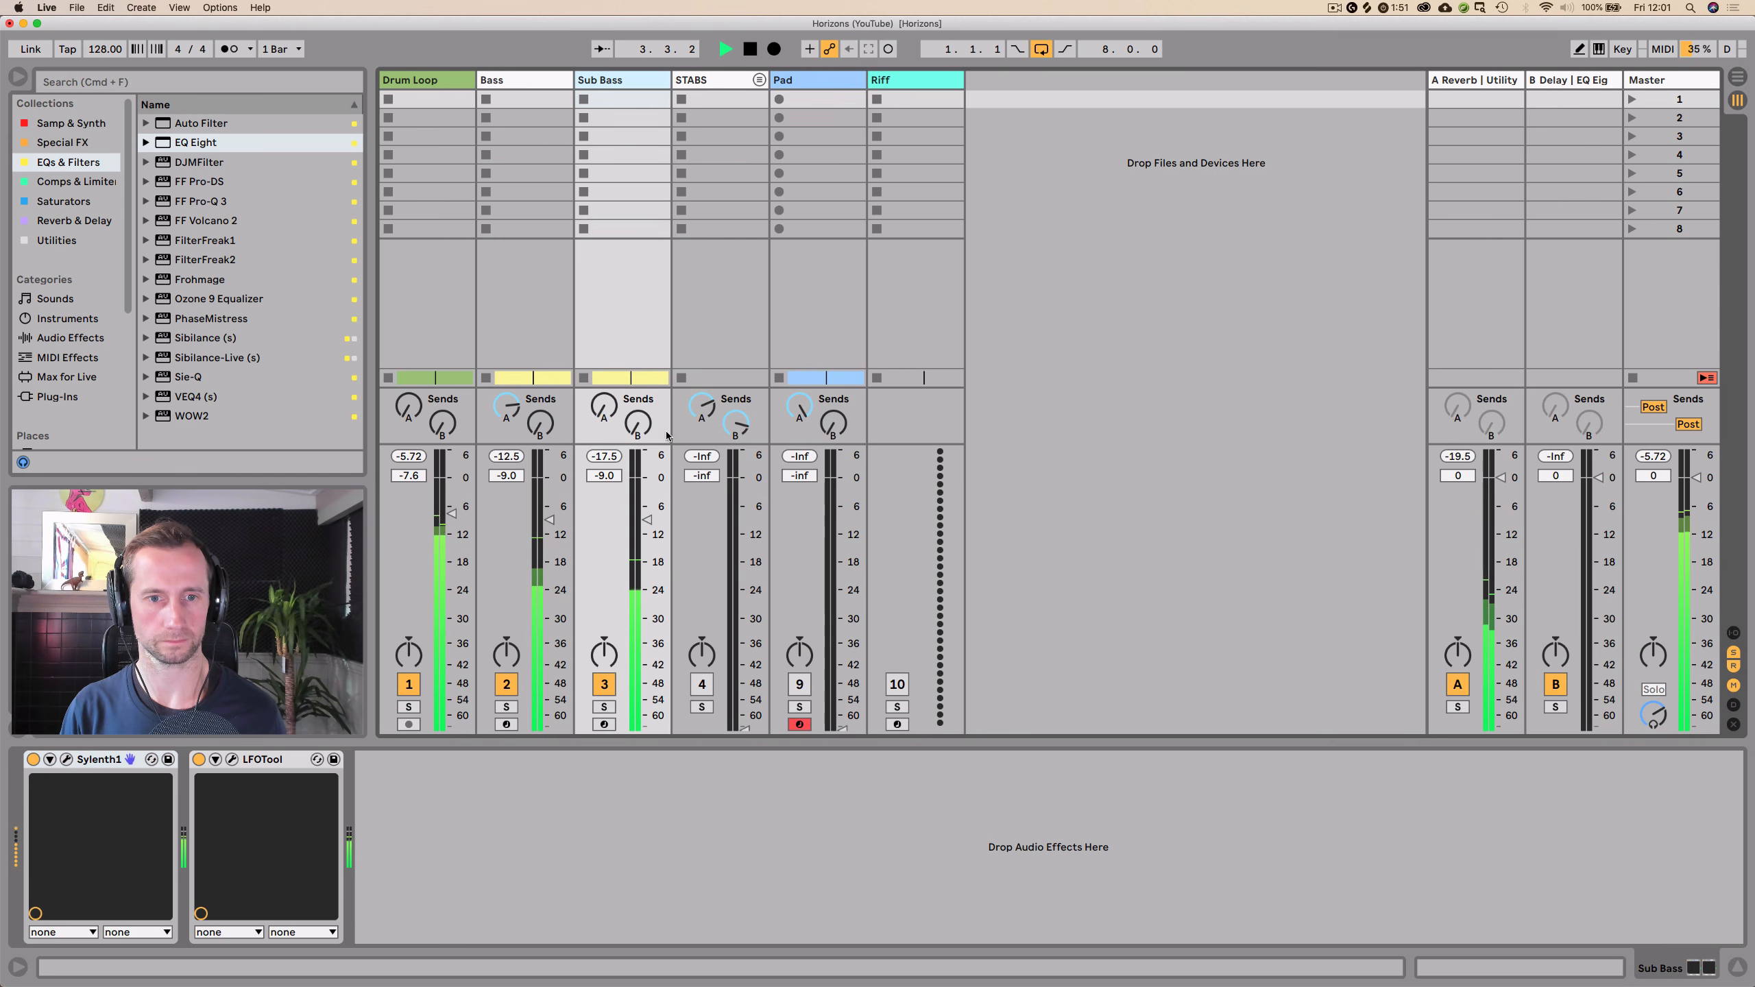
{"action": "left_click_drag", "start_coordinate": [653, 521], "coordinate": [653, 479]}
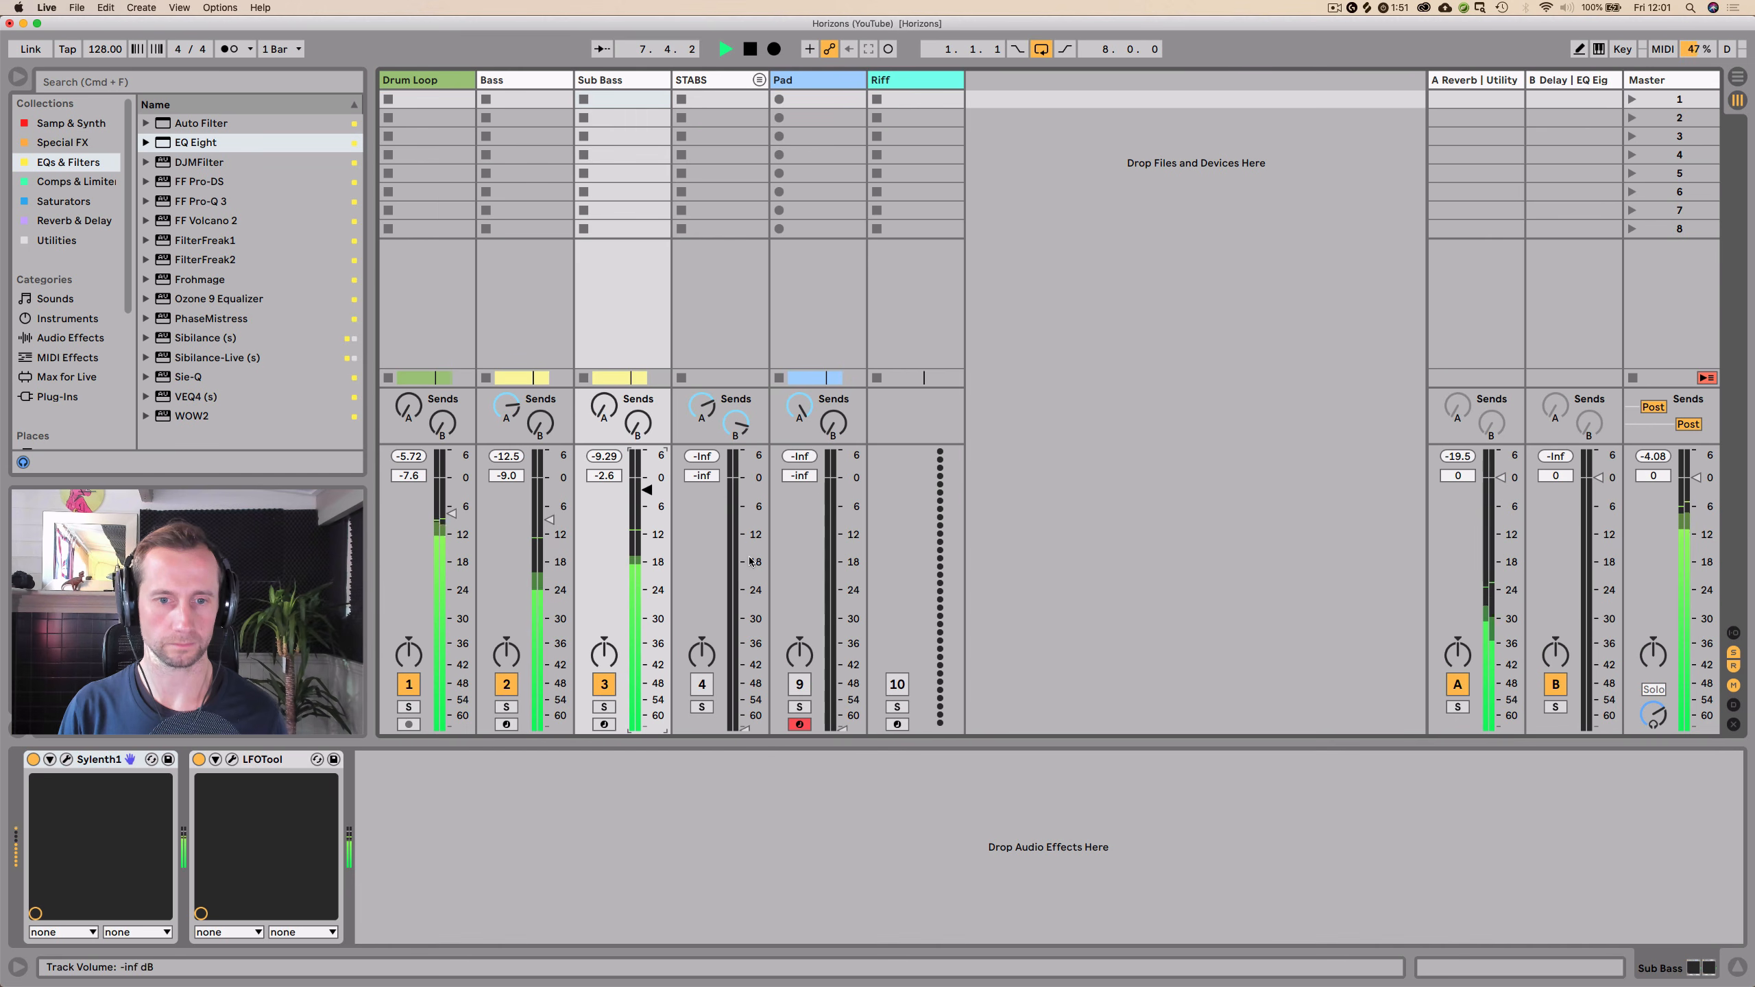
- Activate the STABS and Pad tracks and bring the STABS volume up to -16.6 dB
{"action": "left_click", "coordinate": [702, 677]}
{"action": "left_click_drag", "start_coordinate": [741, 725], "coordinate": [745, 569]}
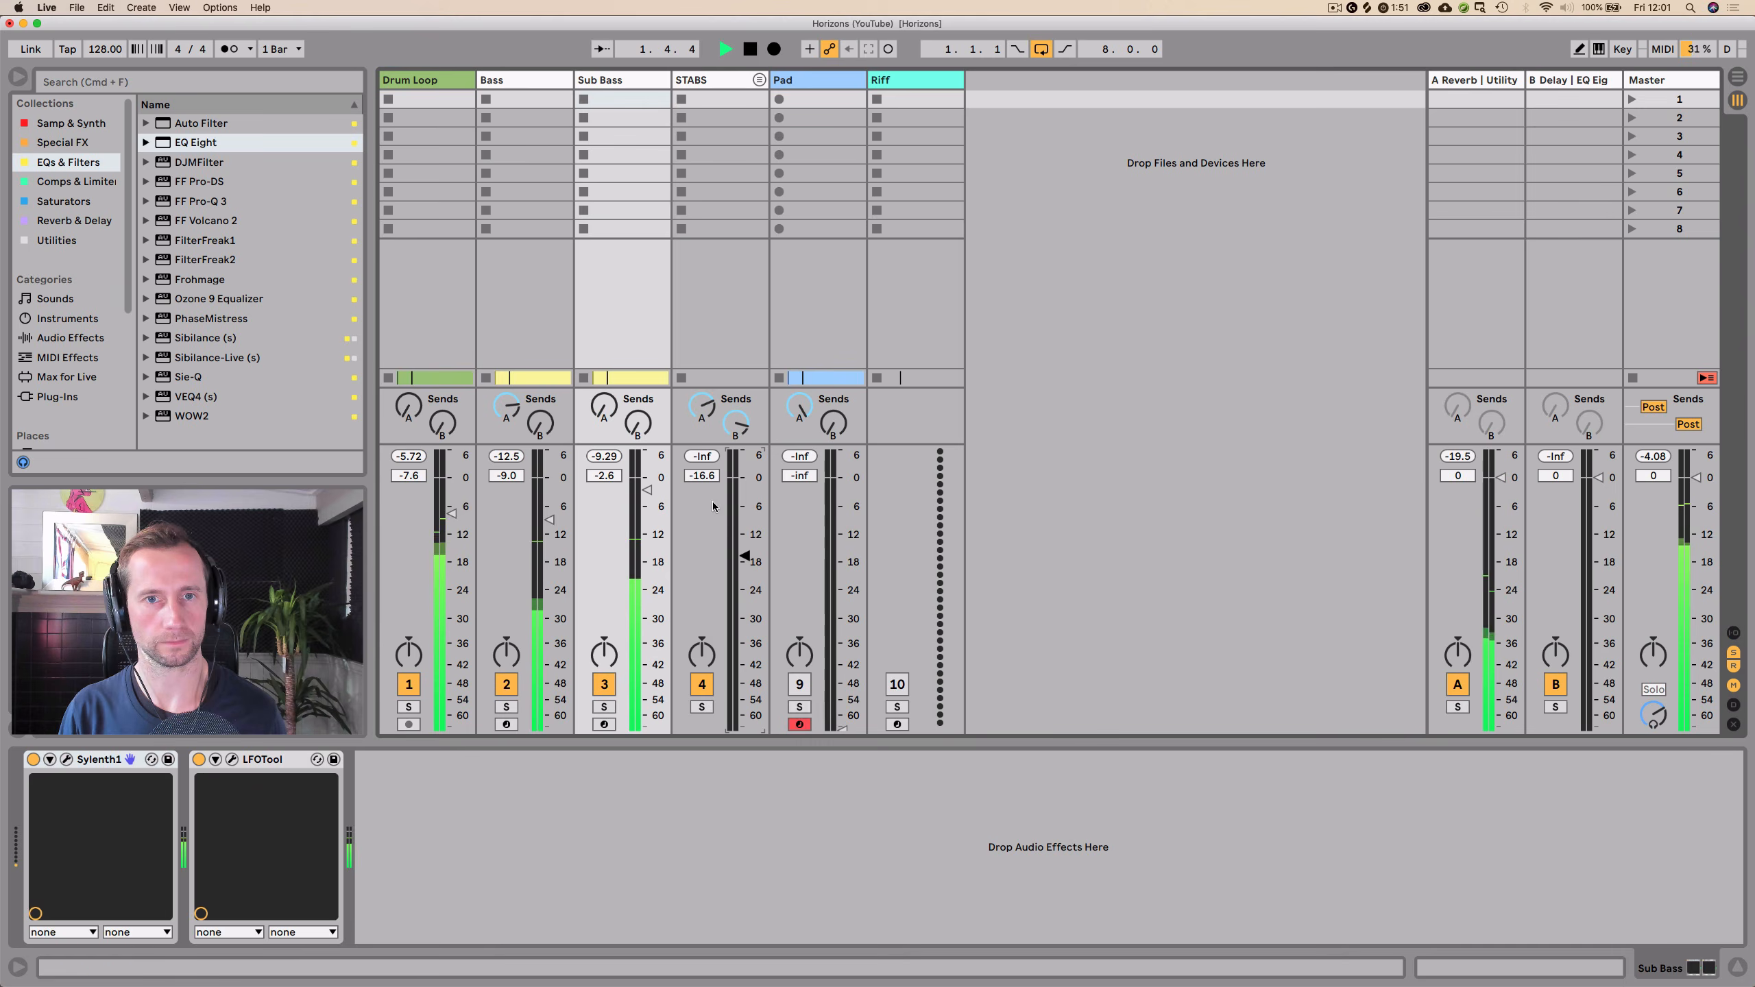
{"action": "key", "text": "Tab"}
{"action": "left_click", "coordinate": [1627, 235]}
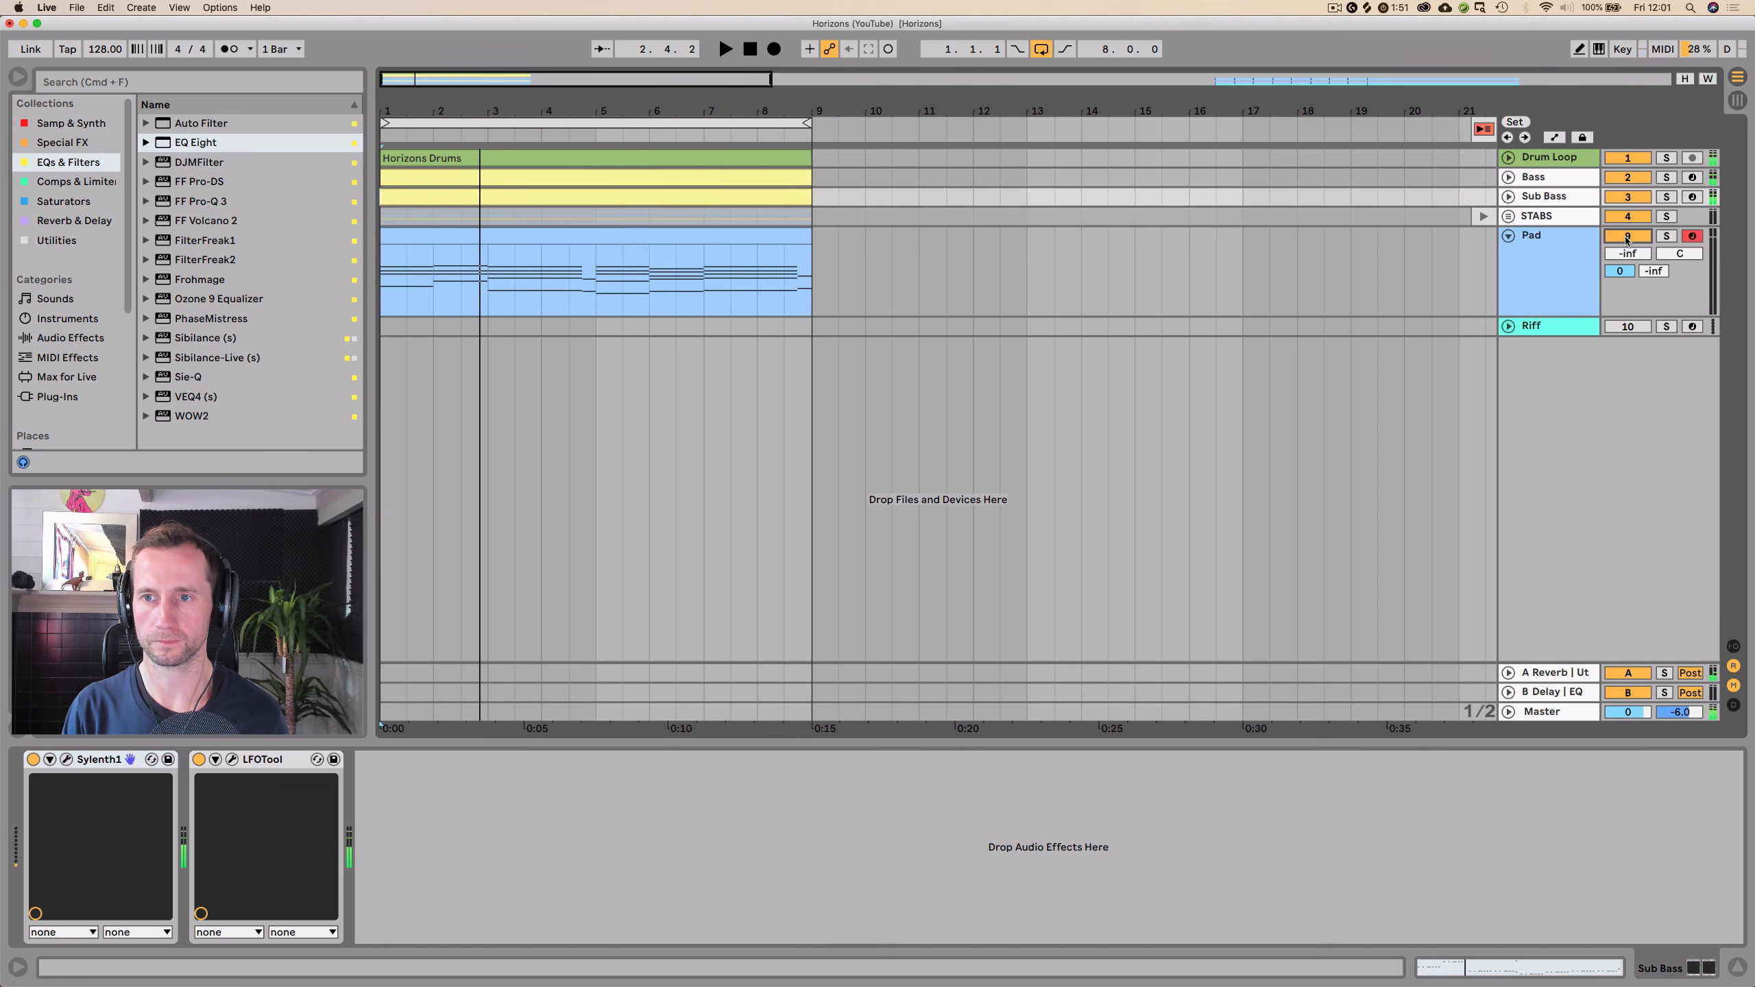
- Unfold the STABS group, return its tracks to arrangement playback and play from the start
{"action": "left_click", "coordinate": [1508, 216]}
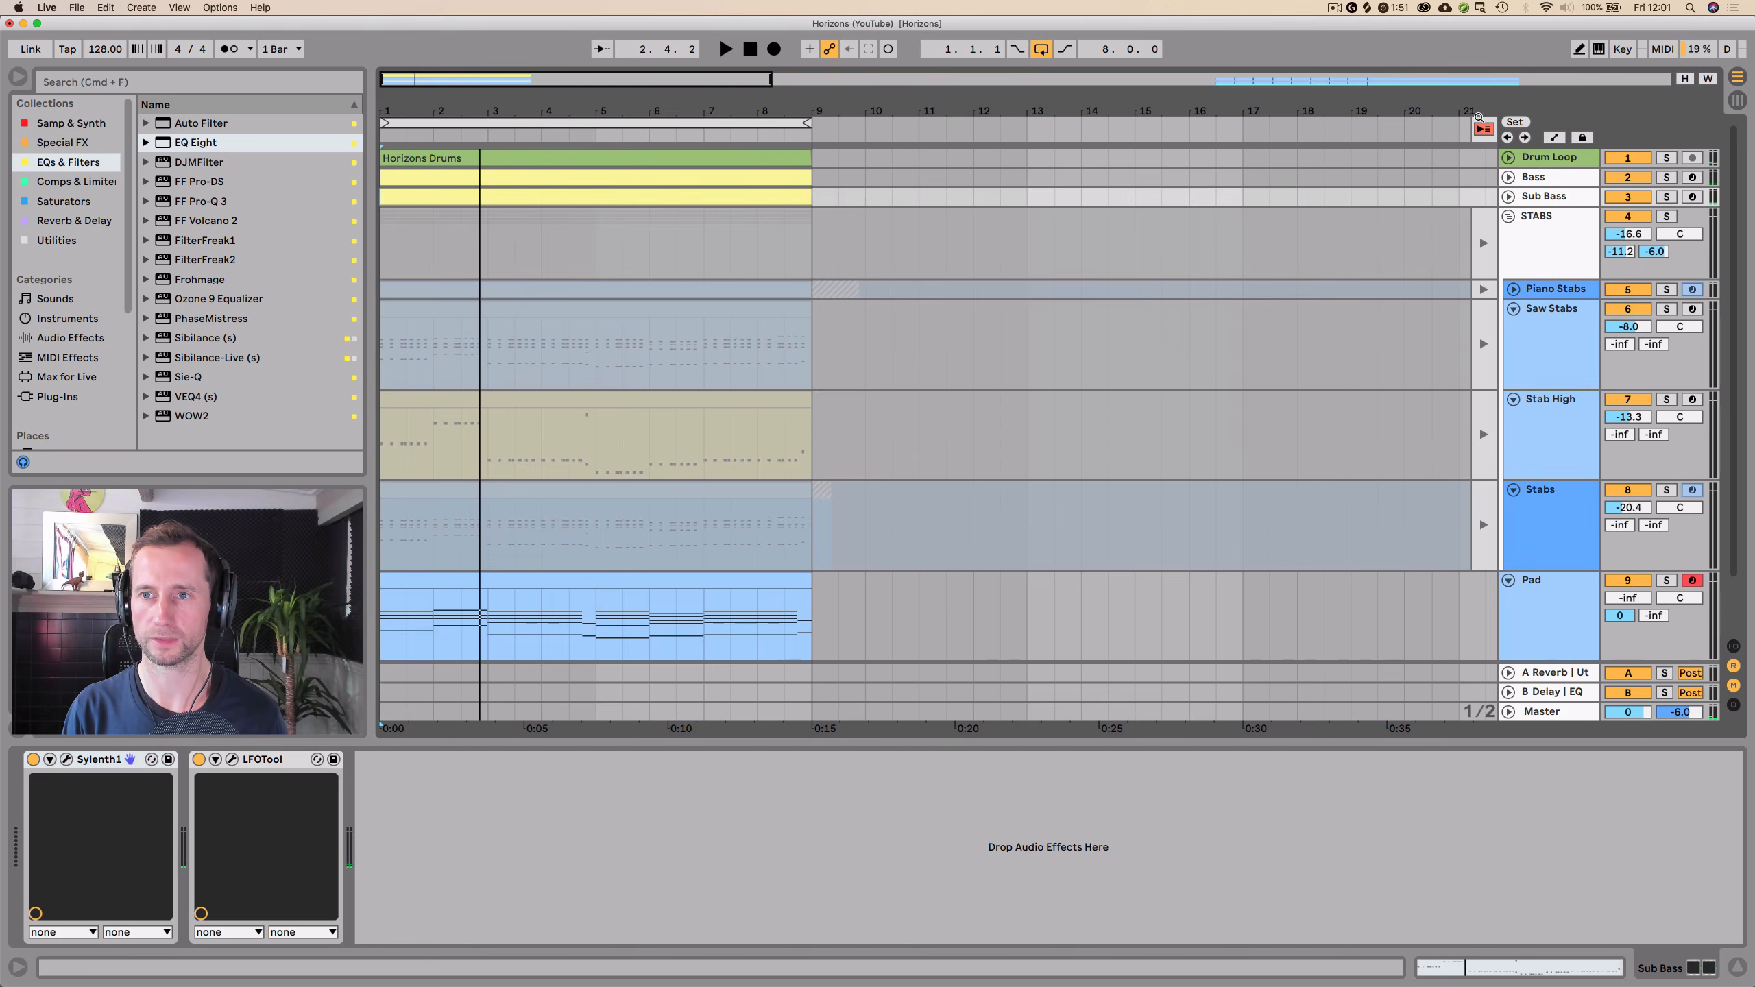
{"action": "key", "text": "space"}
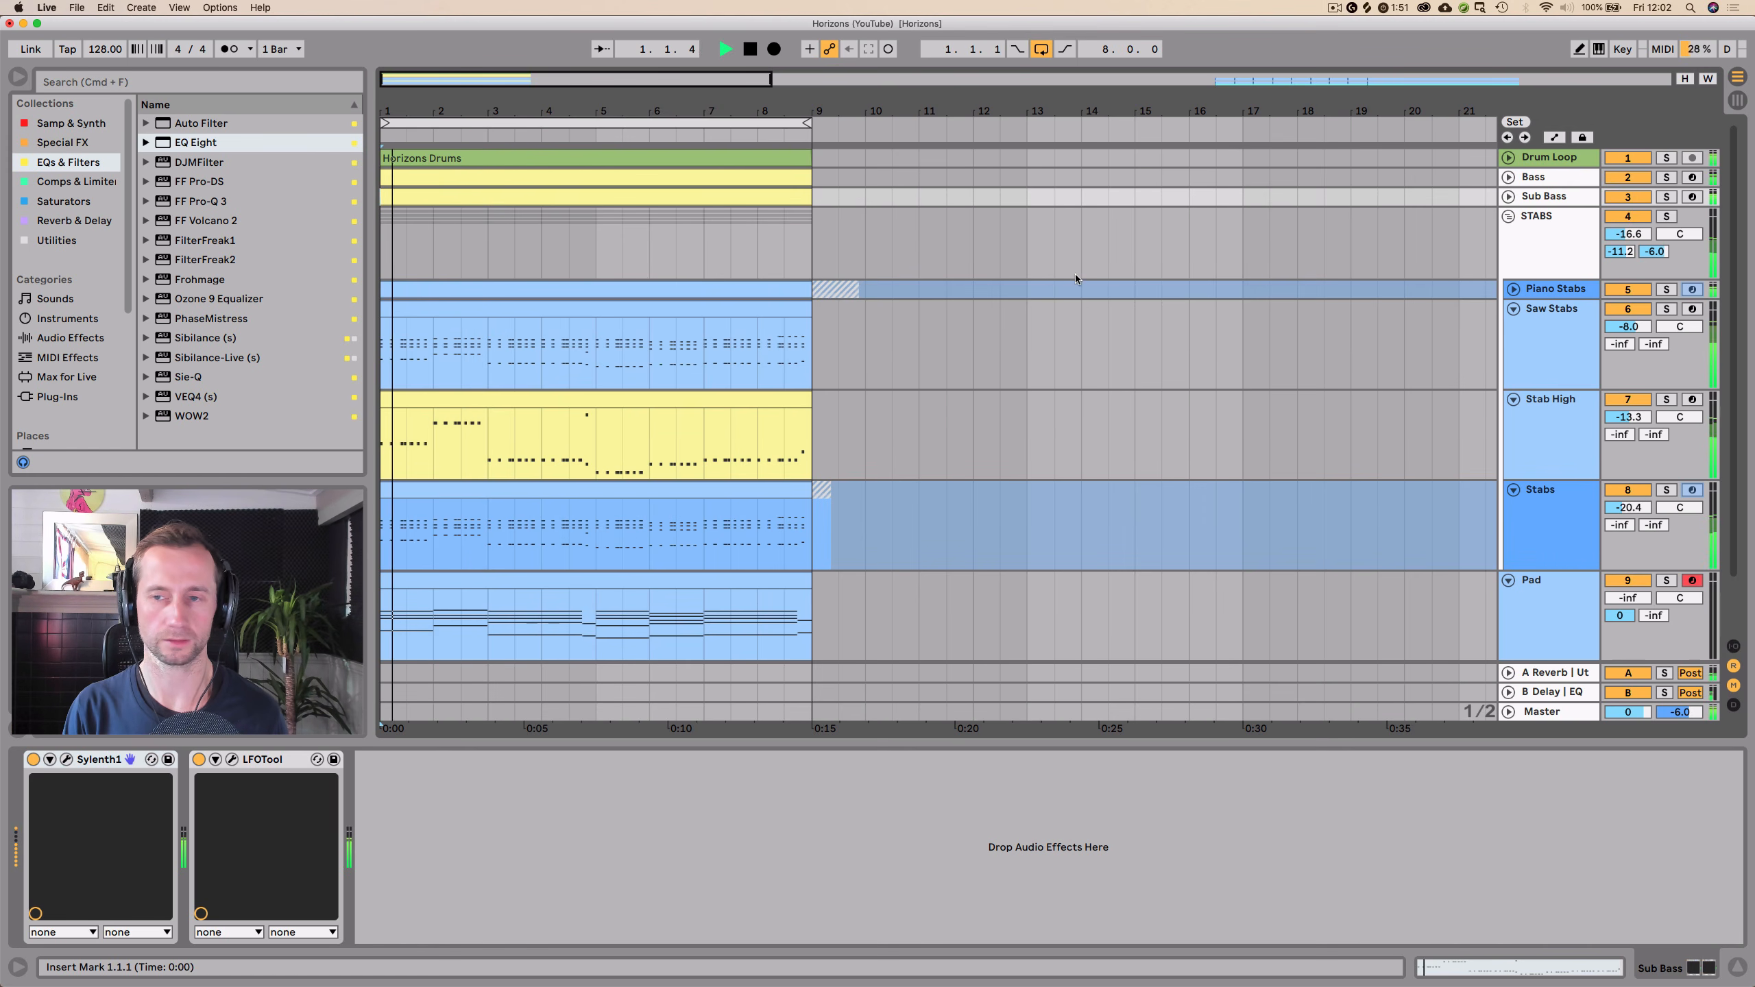
- Raise the STABS group volume in the mixer to -9.4 dB during playback
{"action": "key", "text": "Tab"}
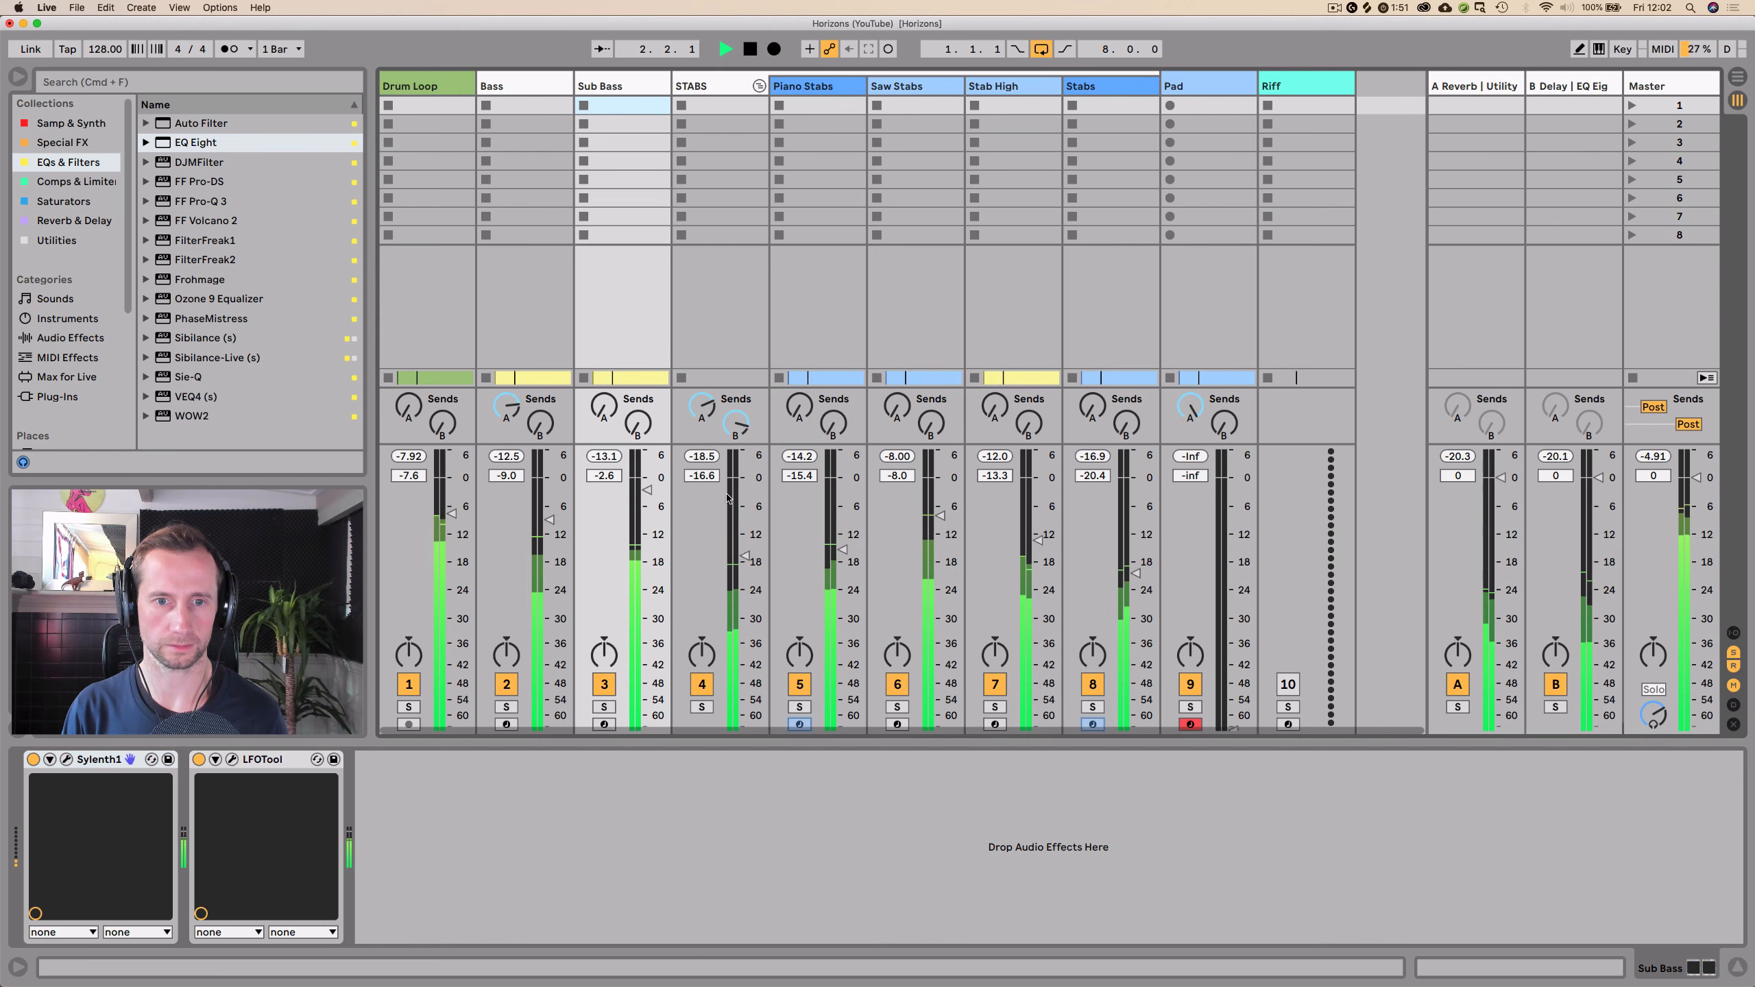
{"action": "left_click_drag", "start_coordinate": [745, 555], "coordinate": [742, 523]}
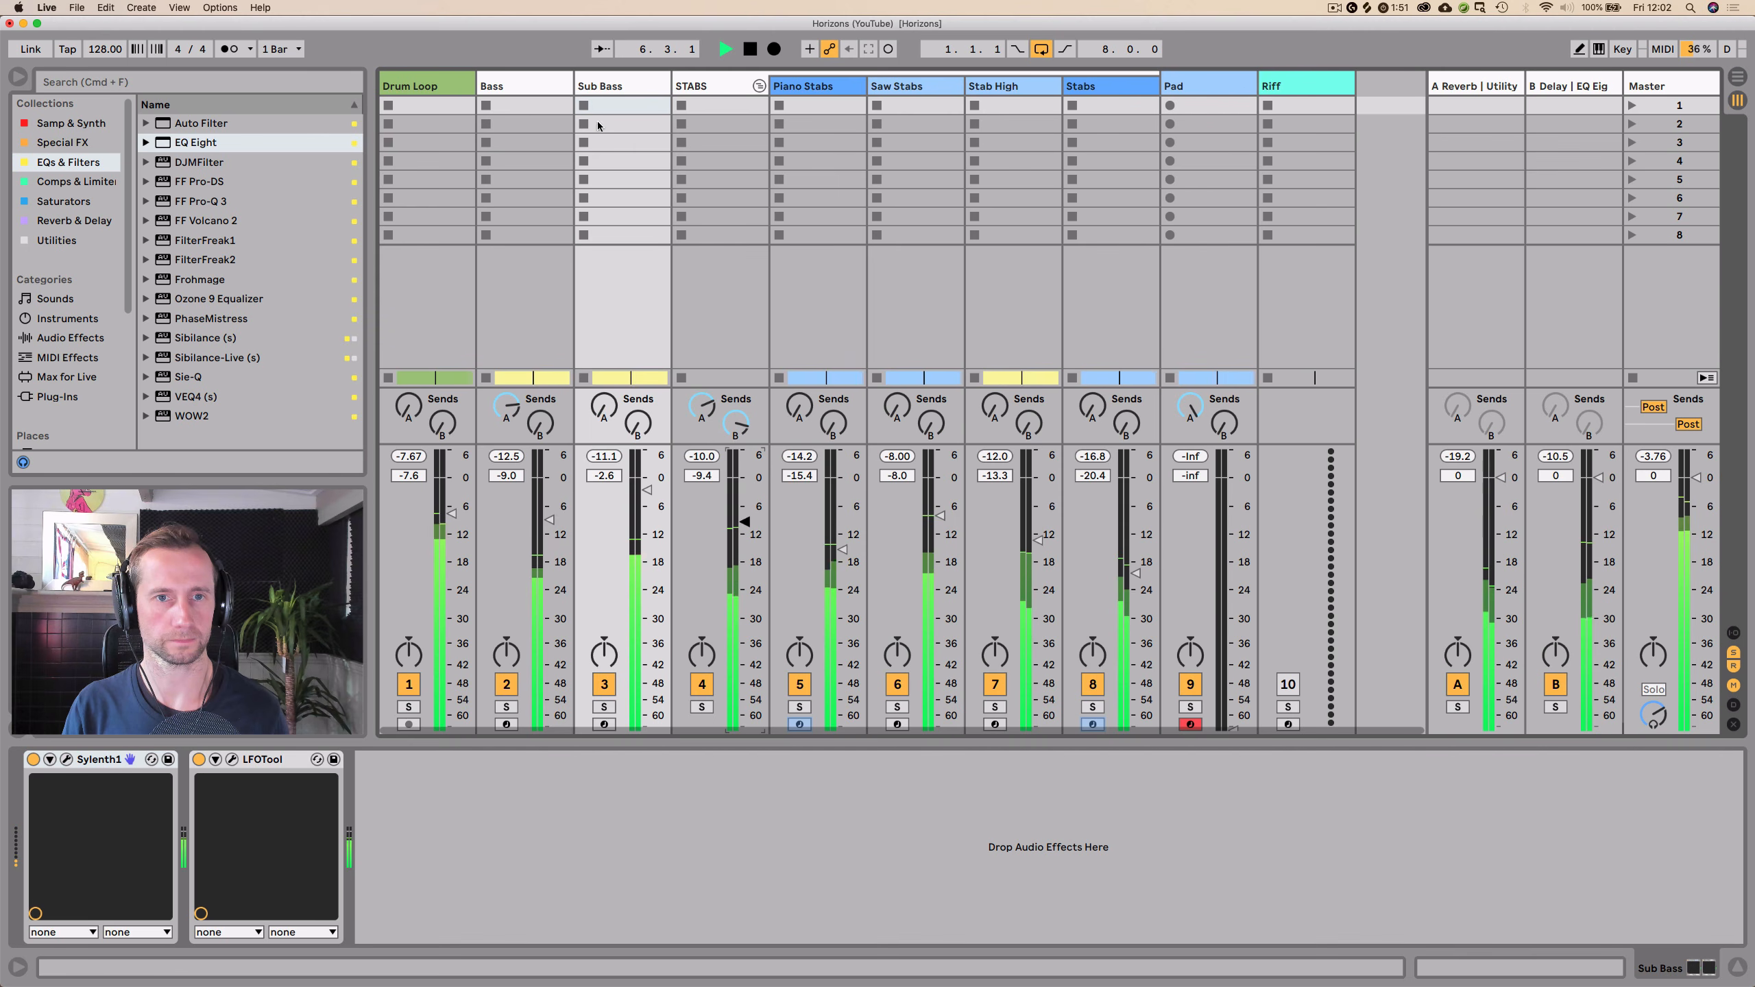
- Reduce the LFO volume amount in the STABS group's LFOTool to 47 while playing from the start
{"action": "key", "text": "space"}
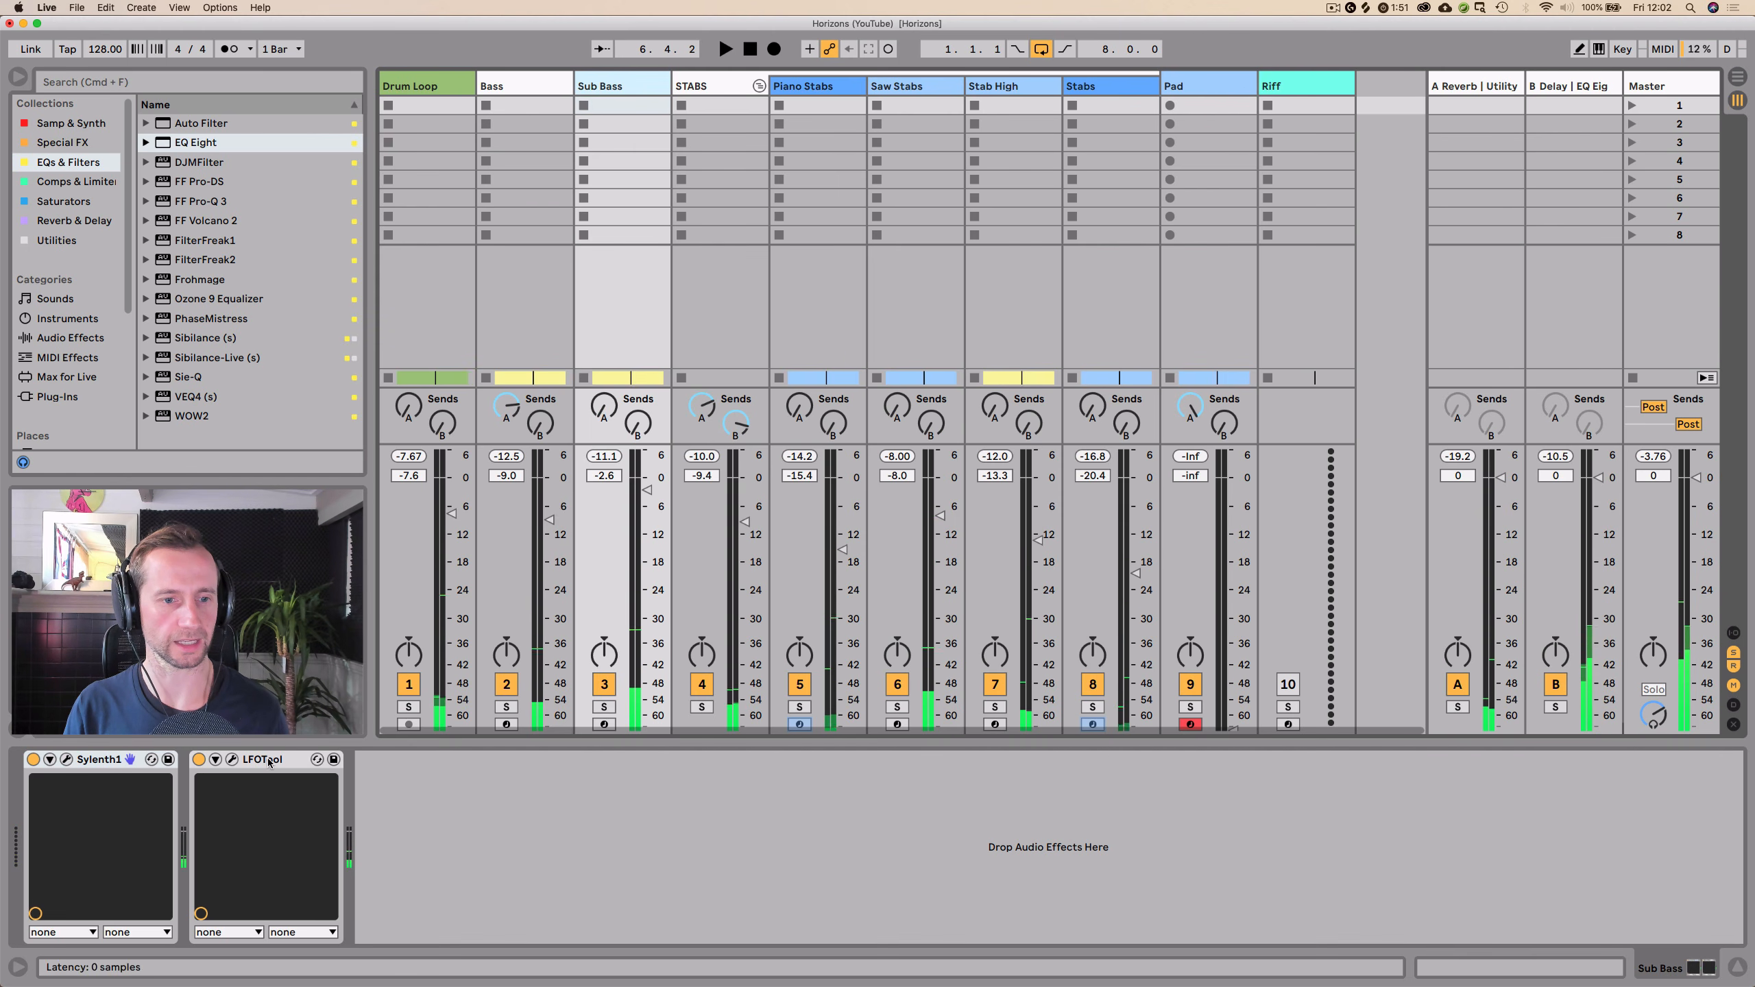
{"action": "left_click", "coordinate": [700, 86]}
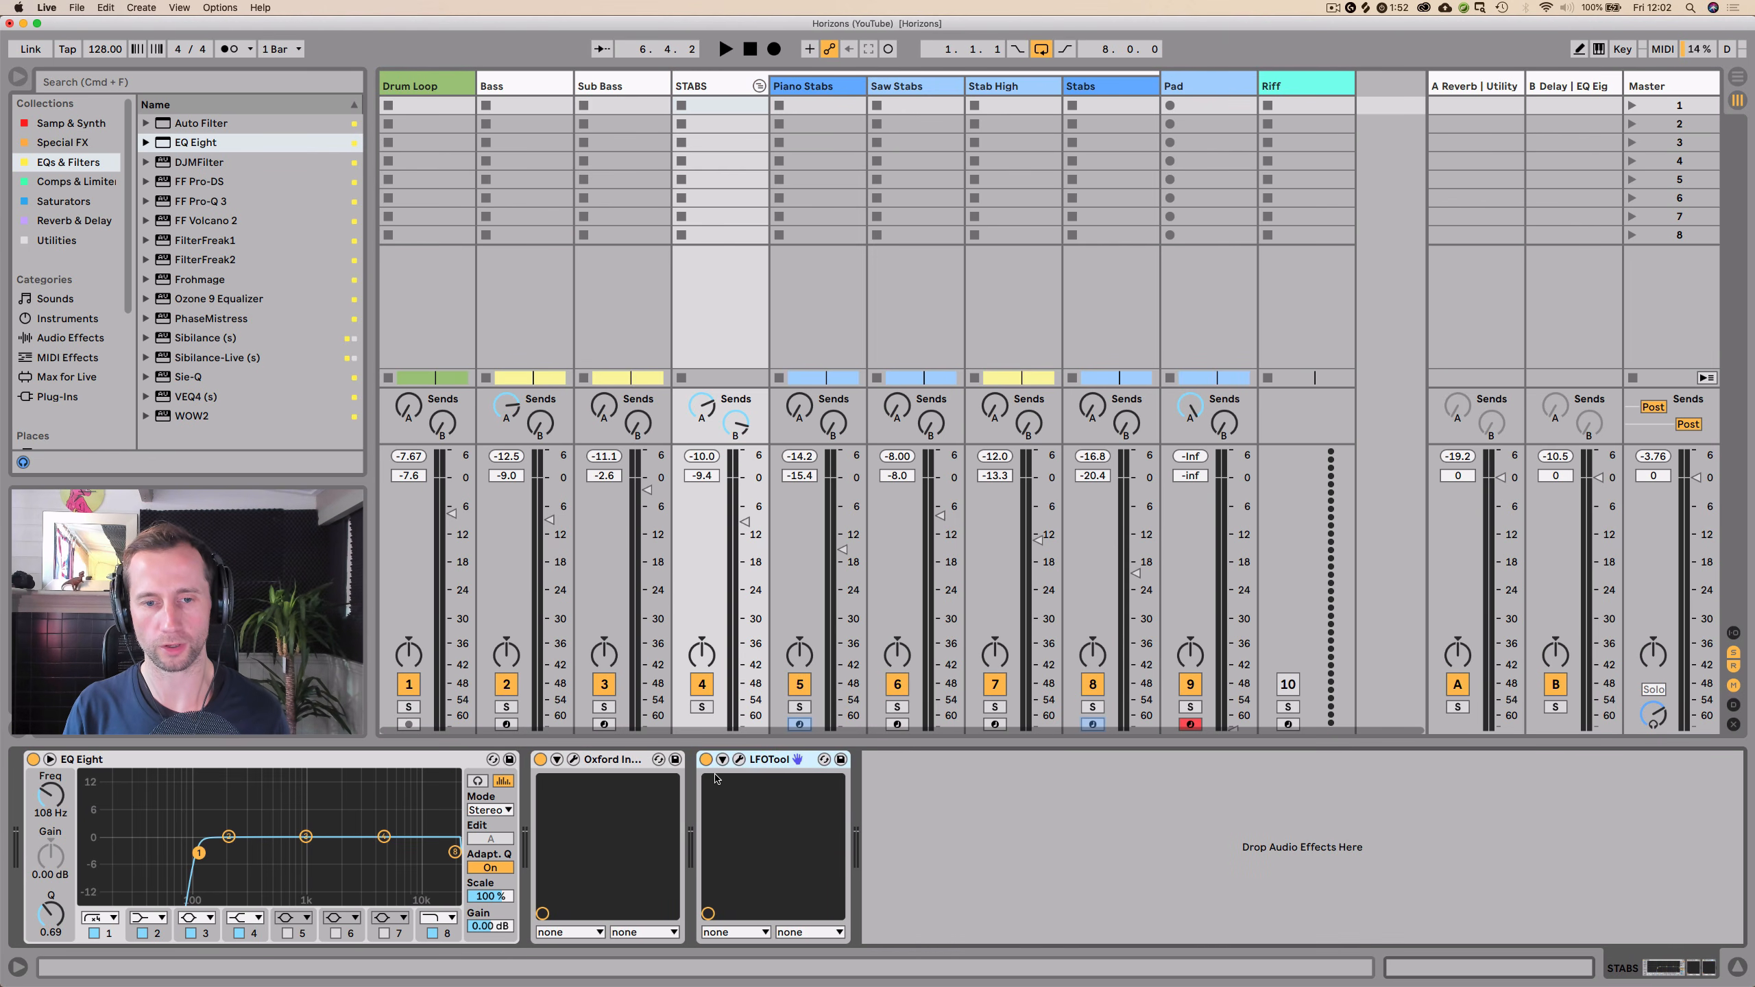
{"action": "left_click", "coordinate": [738, 759]}
{"action": "key", "text": "space"}
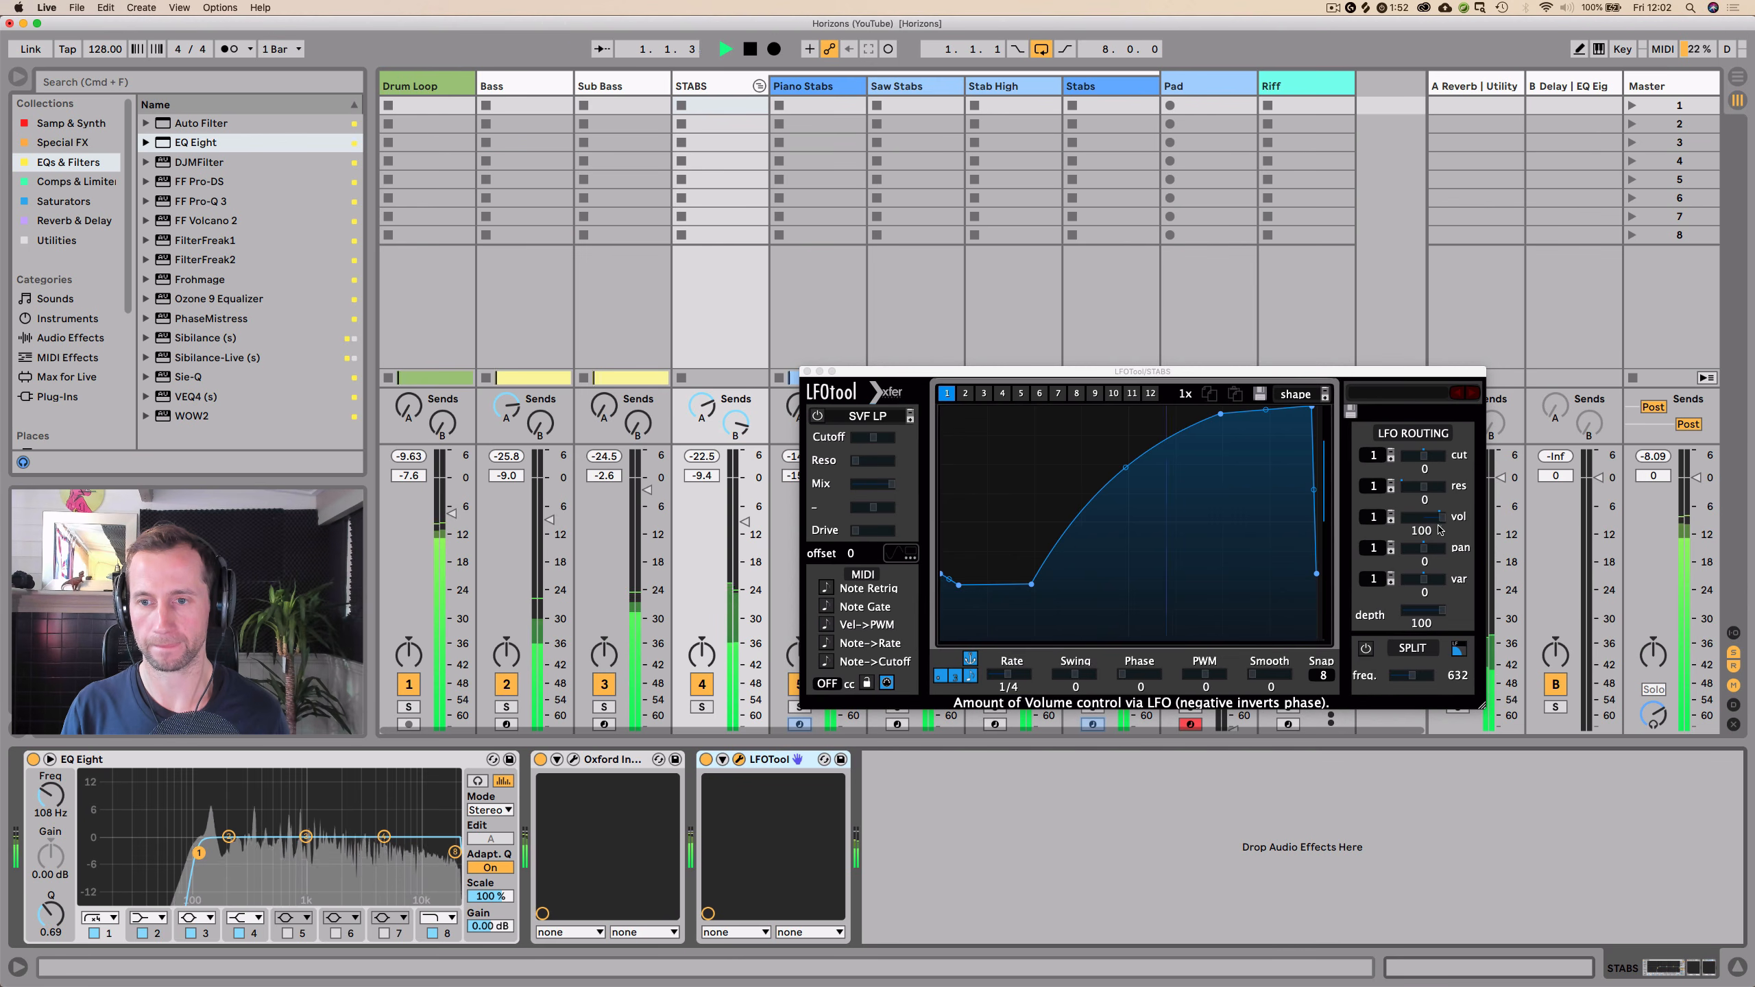
{"action": "left_click_drag", "start_coordinate": [1433, 522], "coordinate": [1406, 517]}
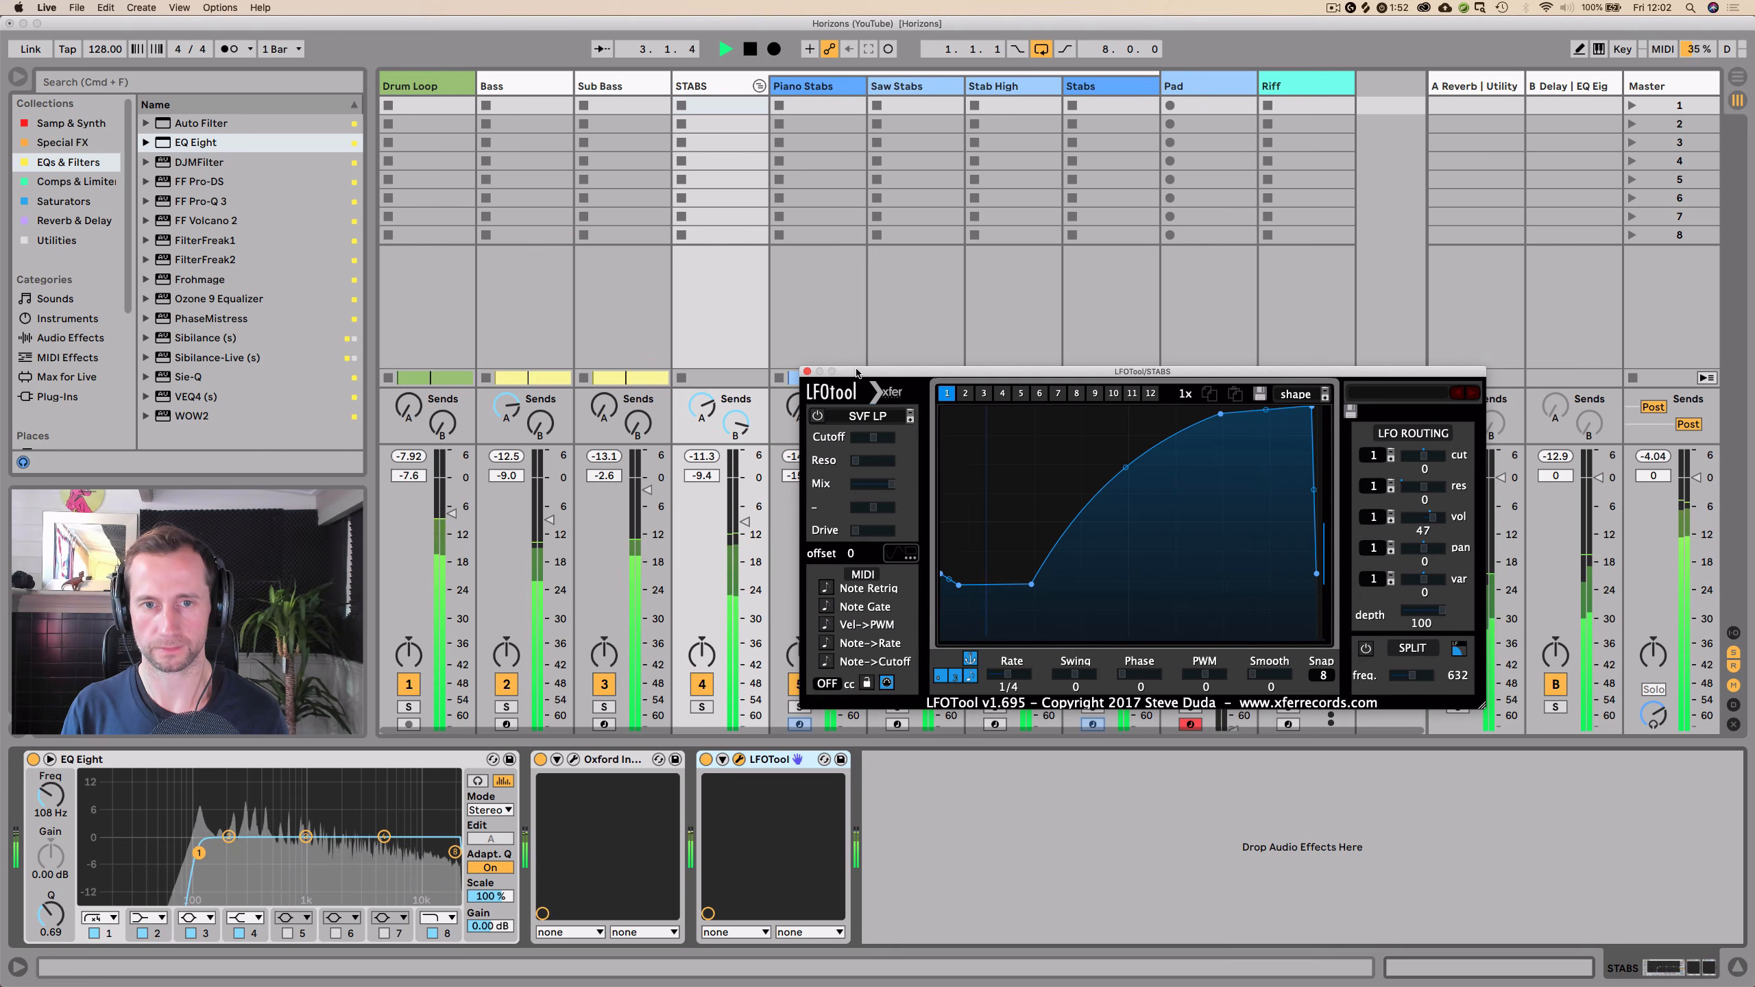
{"action": "left_click", "coordinate": [806, 373]}
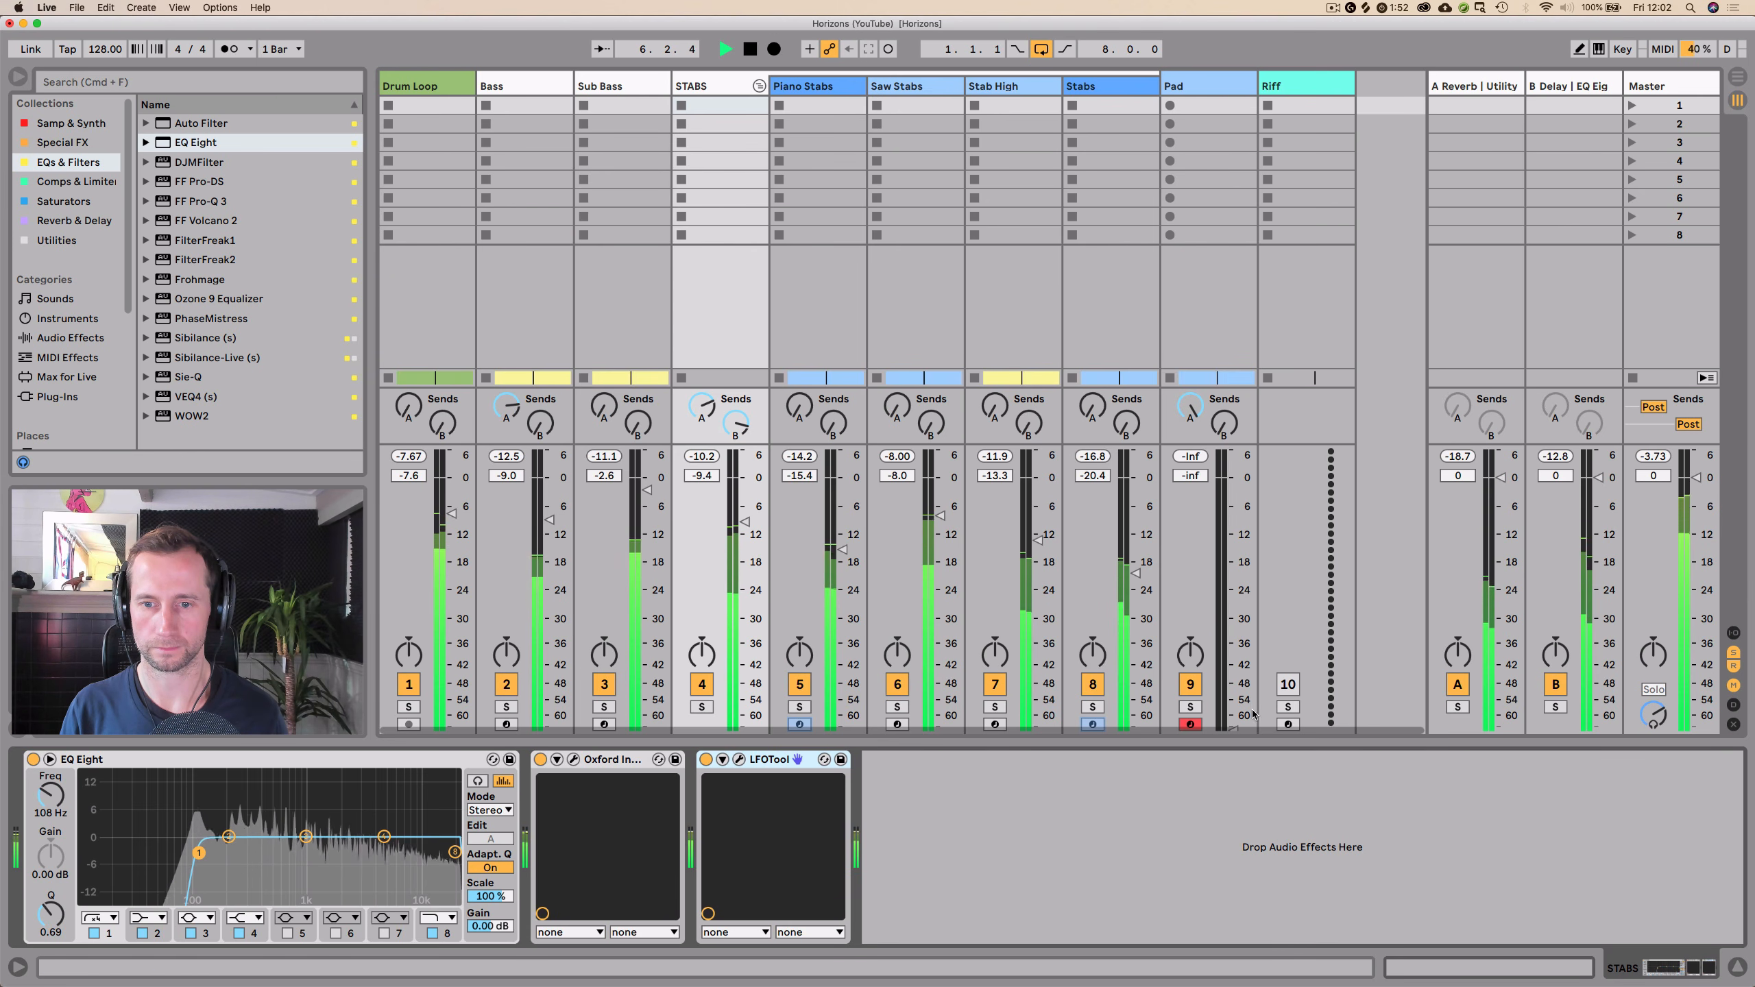
- Bring the Pad volume up to -15.3 dB, and fold the STABS group in the arrangement
{"action": "left_click_drag", "start_coordinate": [1239, 713], "coordinate": [1239, 707]}
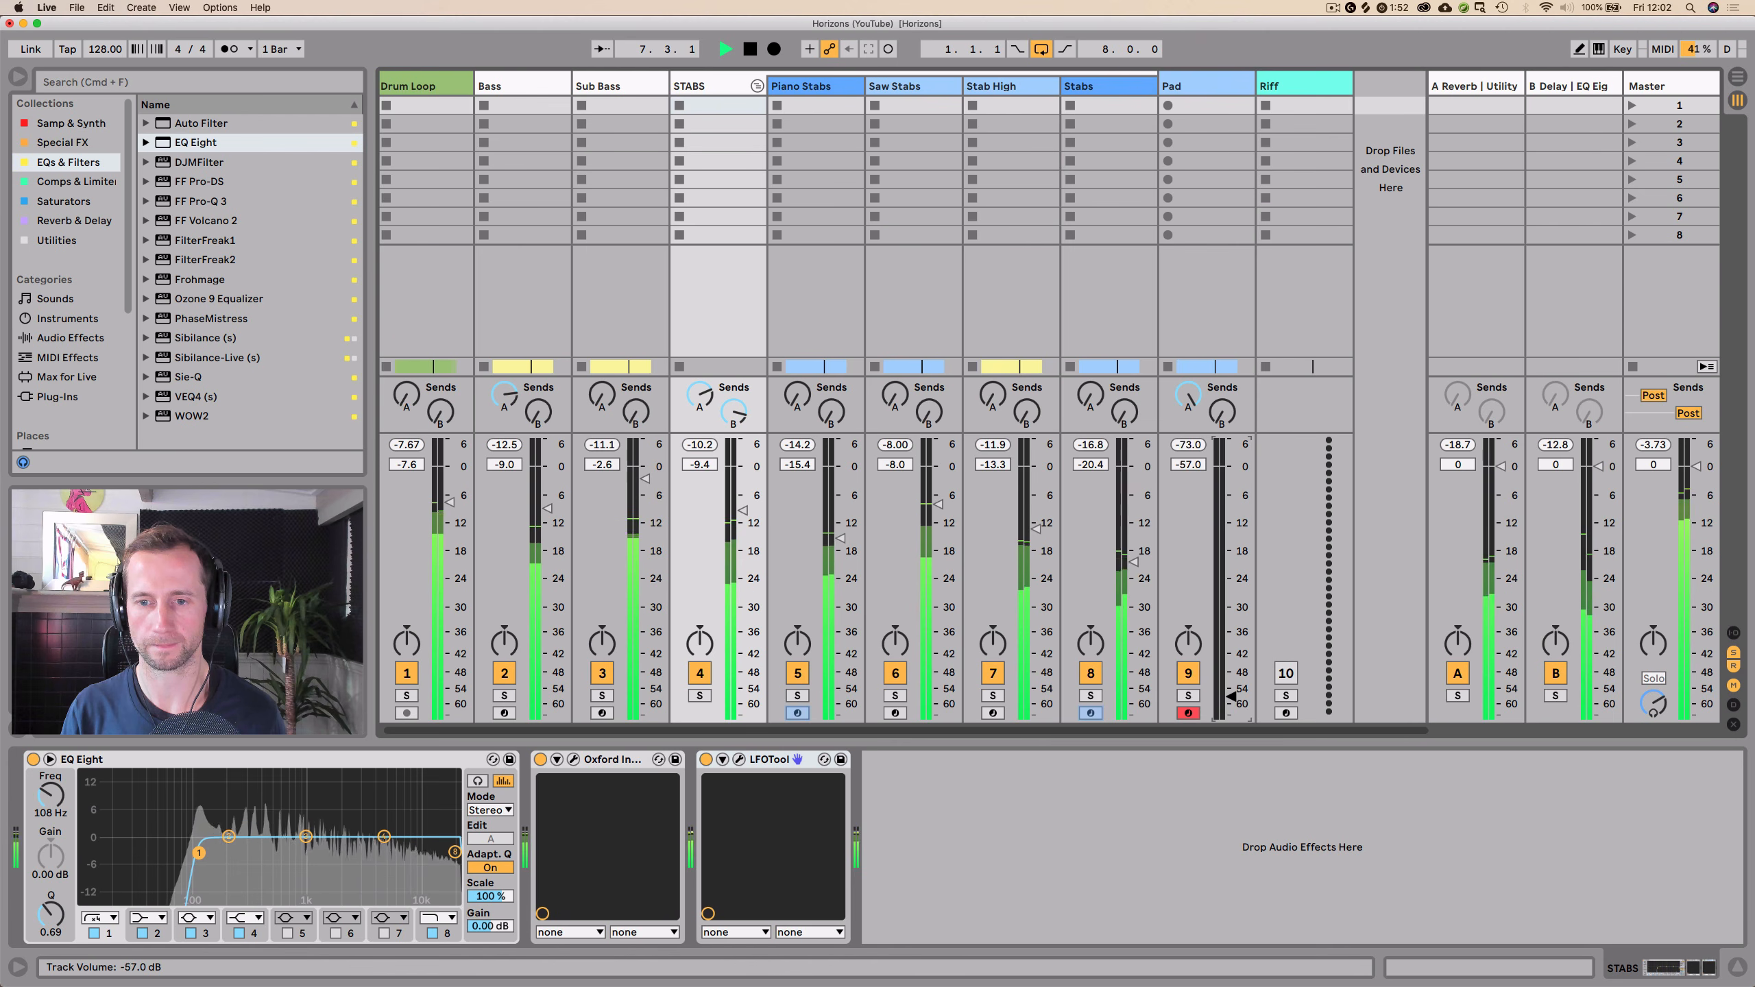
{"action": "left_click_drag", "start_coordinate": [1231, 591], "coordinate": [1232, 567]}
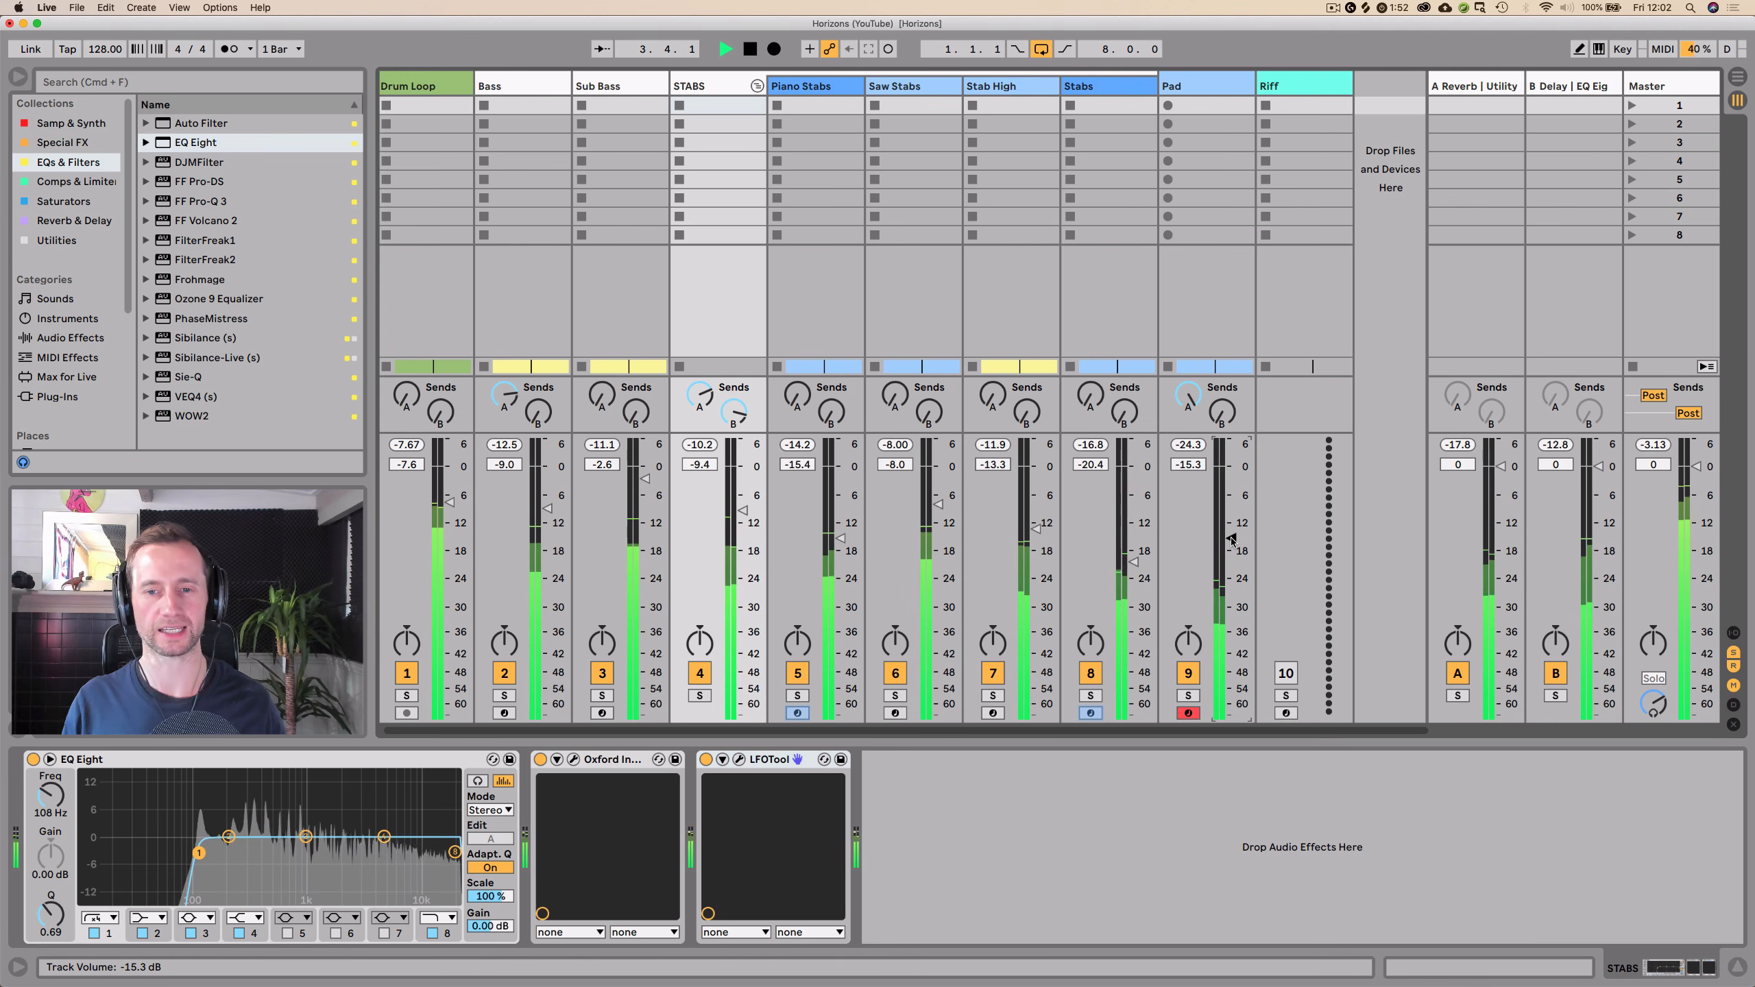
{"action": "key", "text": "Tab"}
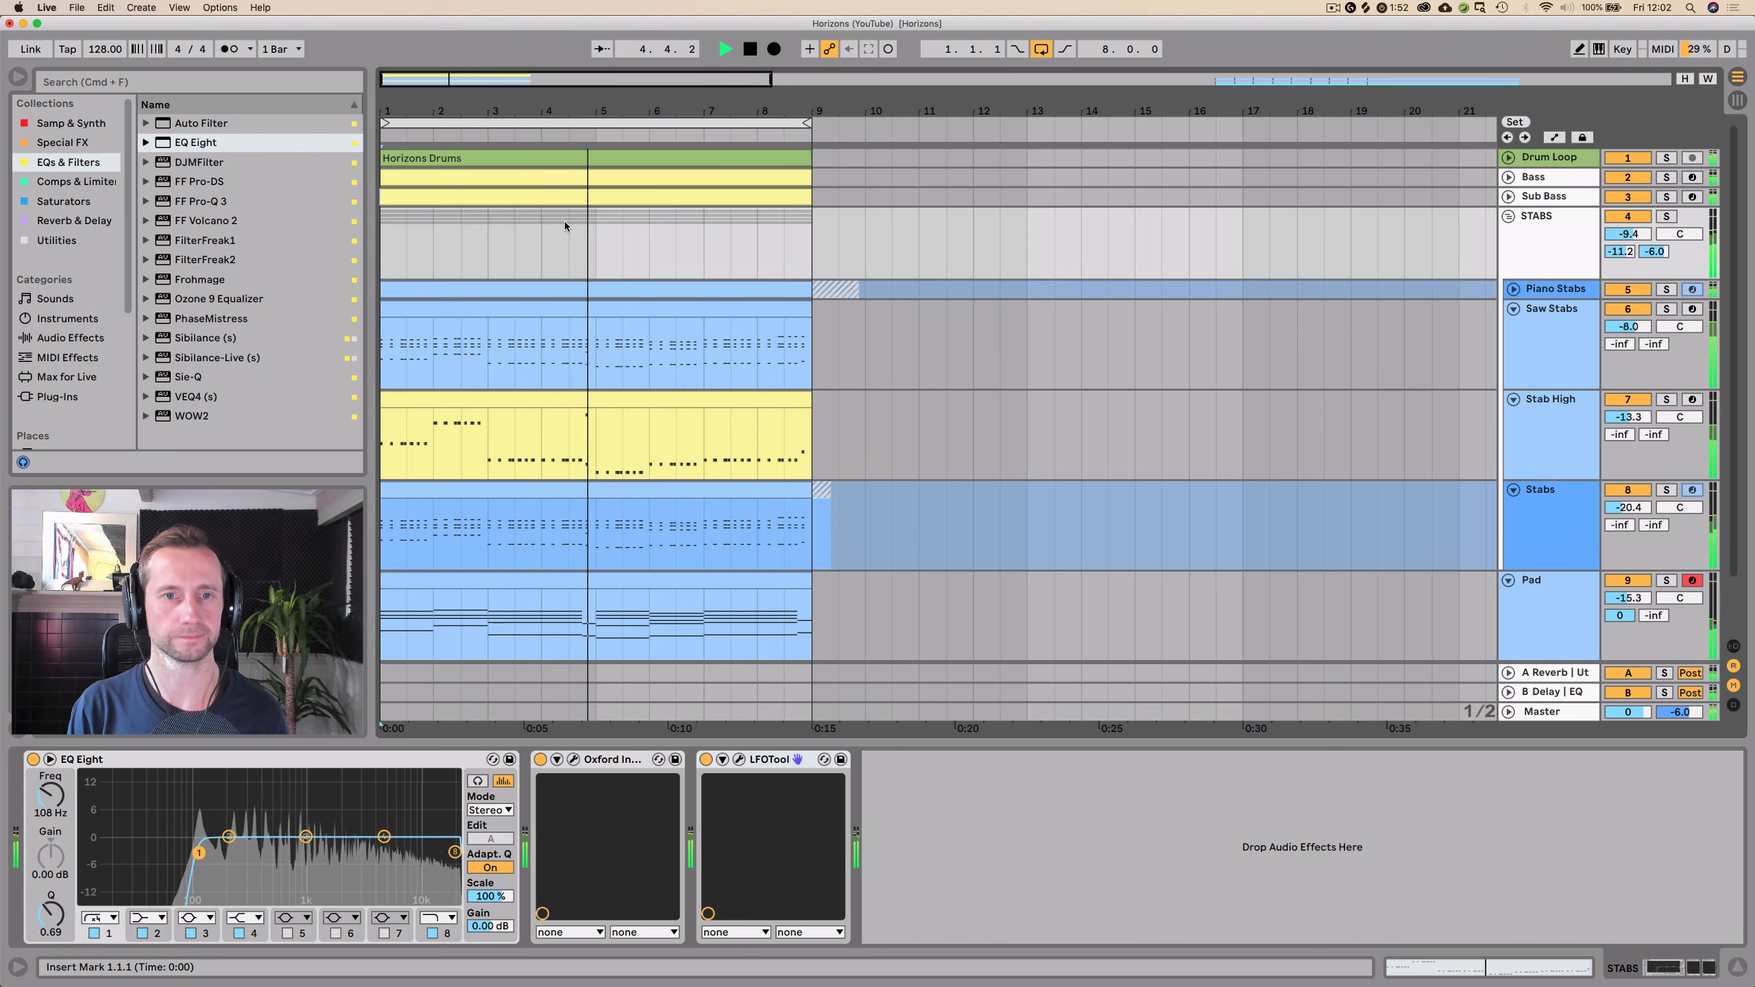
{"action": "left_click_drag", "start_coordinate": [591, 108], "coordinate": [593, 78]}
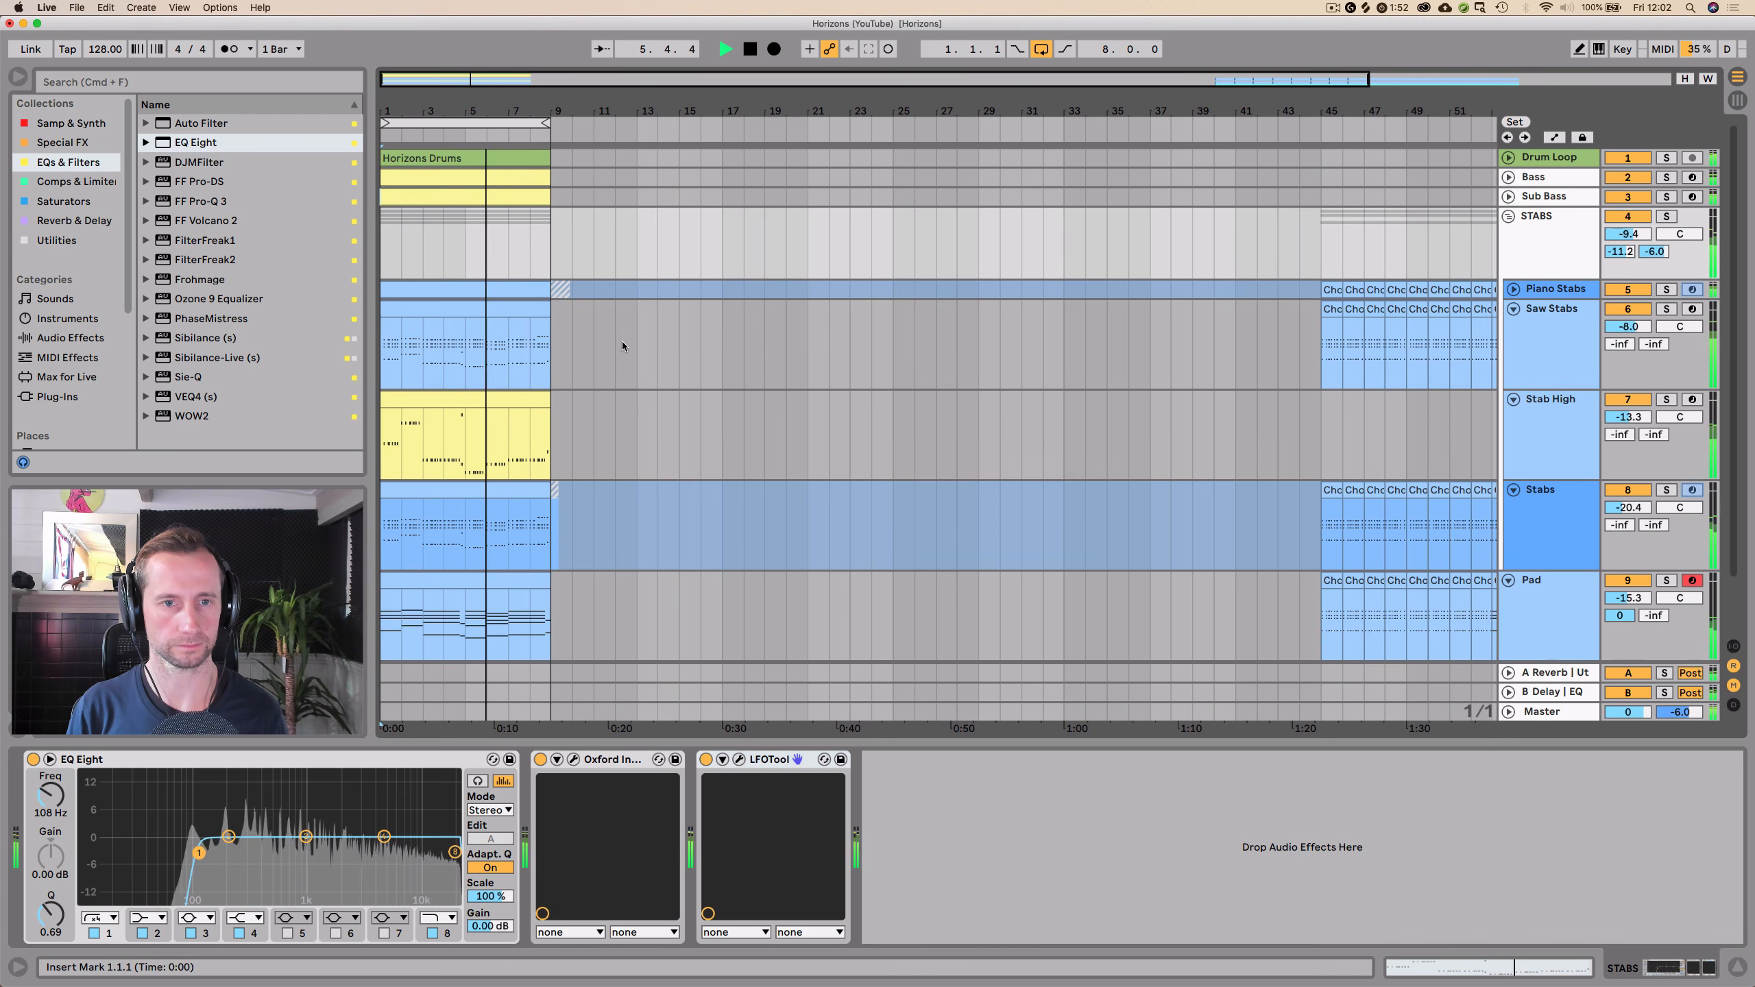
{"action": "left_click", "coordinate": [1509, 216]}
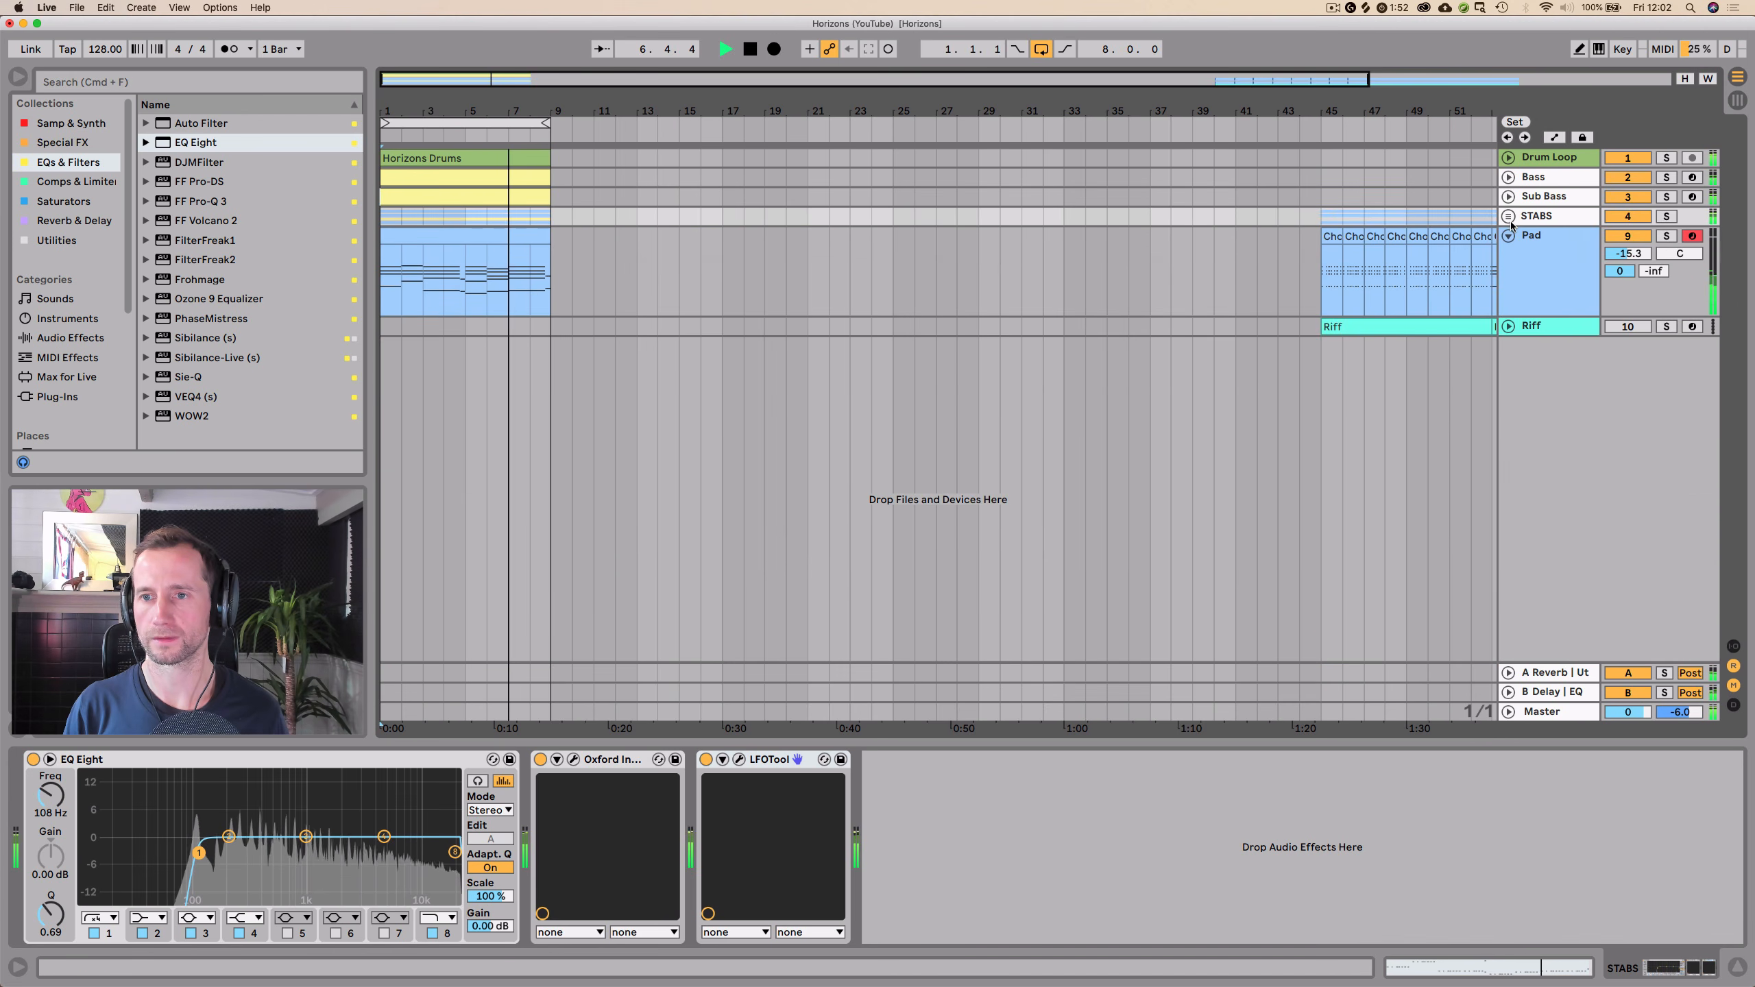
- Deactivate the Drum Loop, Bass and Sub Bass tracks, and bypass LFOTool on the STABS group during playback
{"action": "left_click", "coordinate": [1628, 179]}
{"action": "key", "text": "space"}
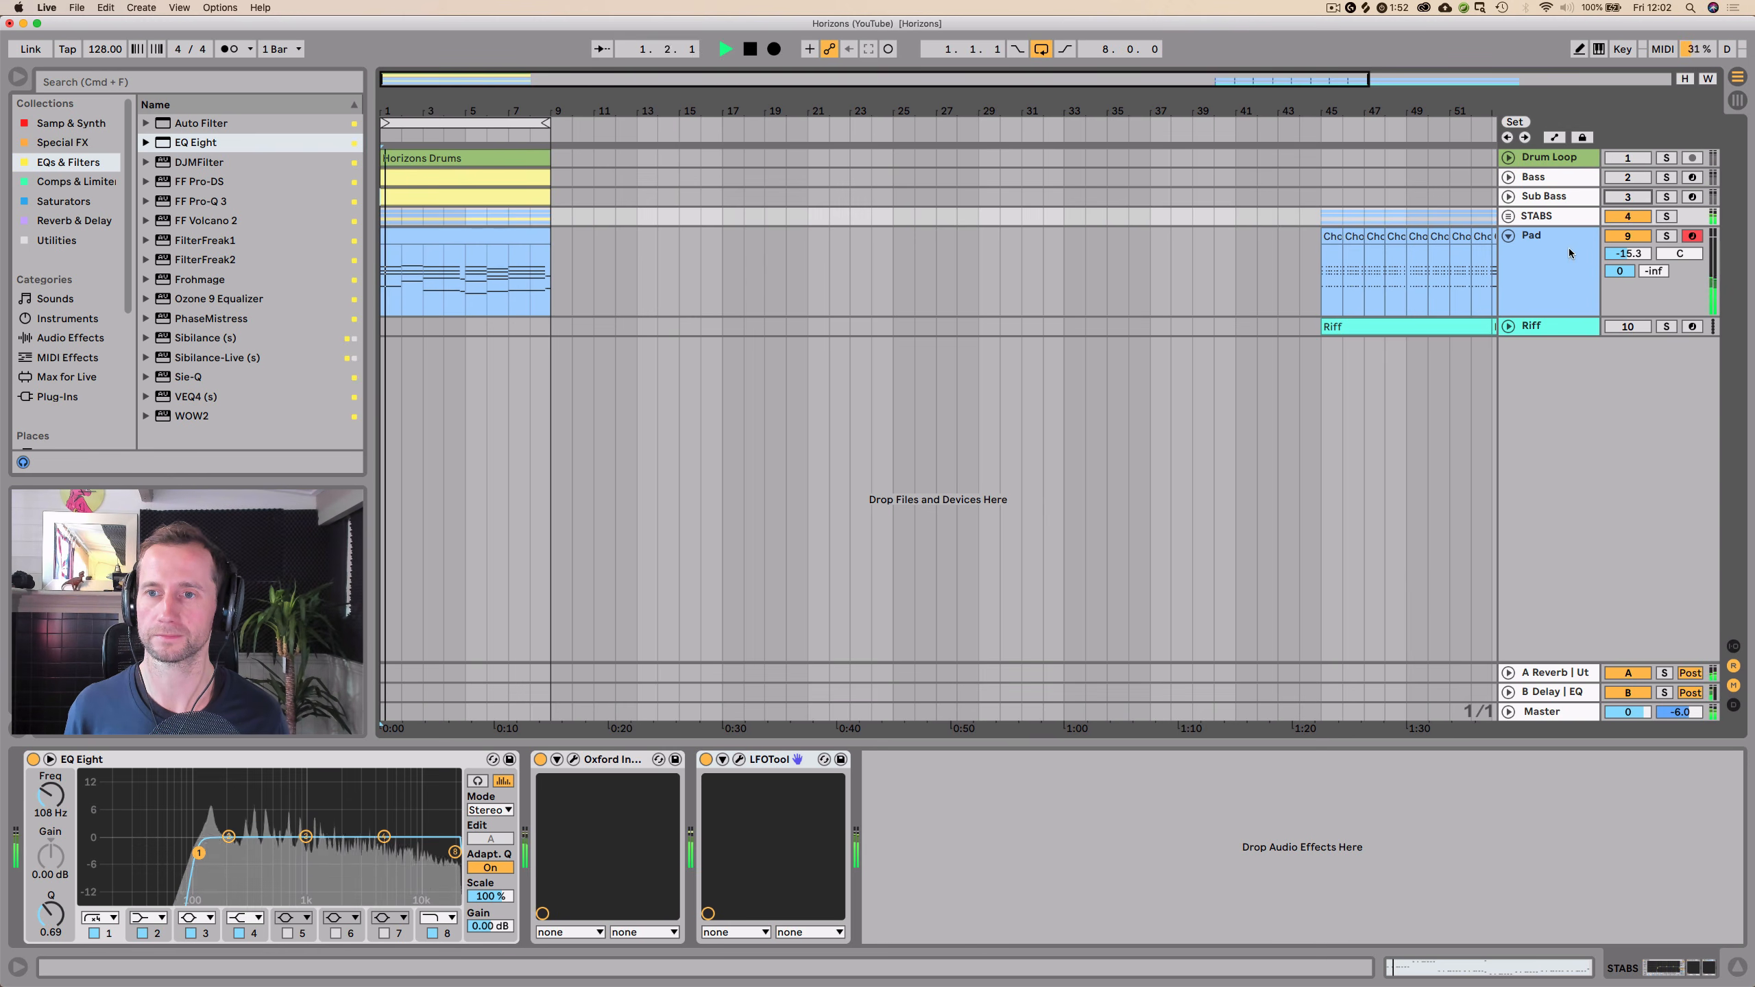
{"action": "left_click", "coordinate": [1548, 276]}
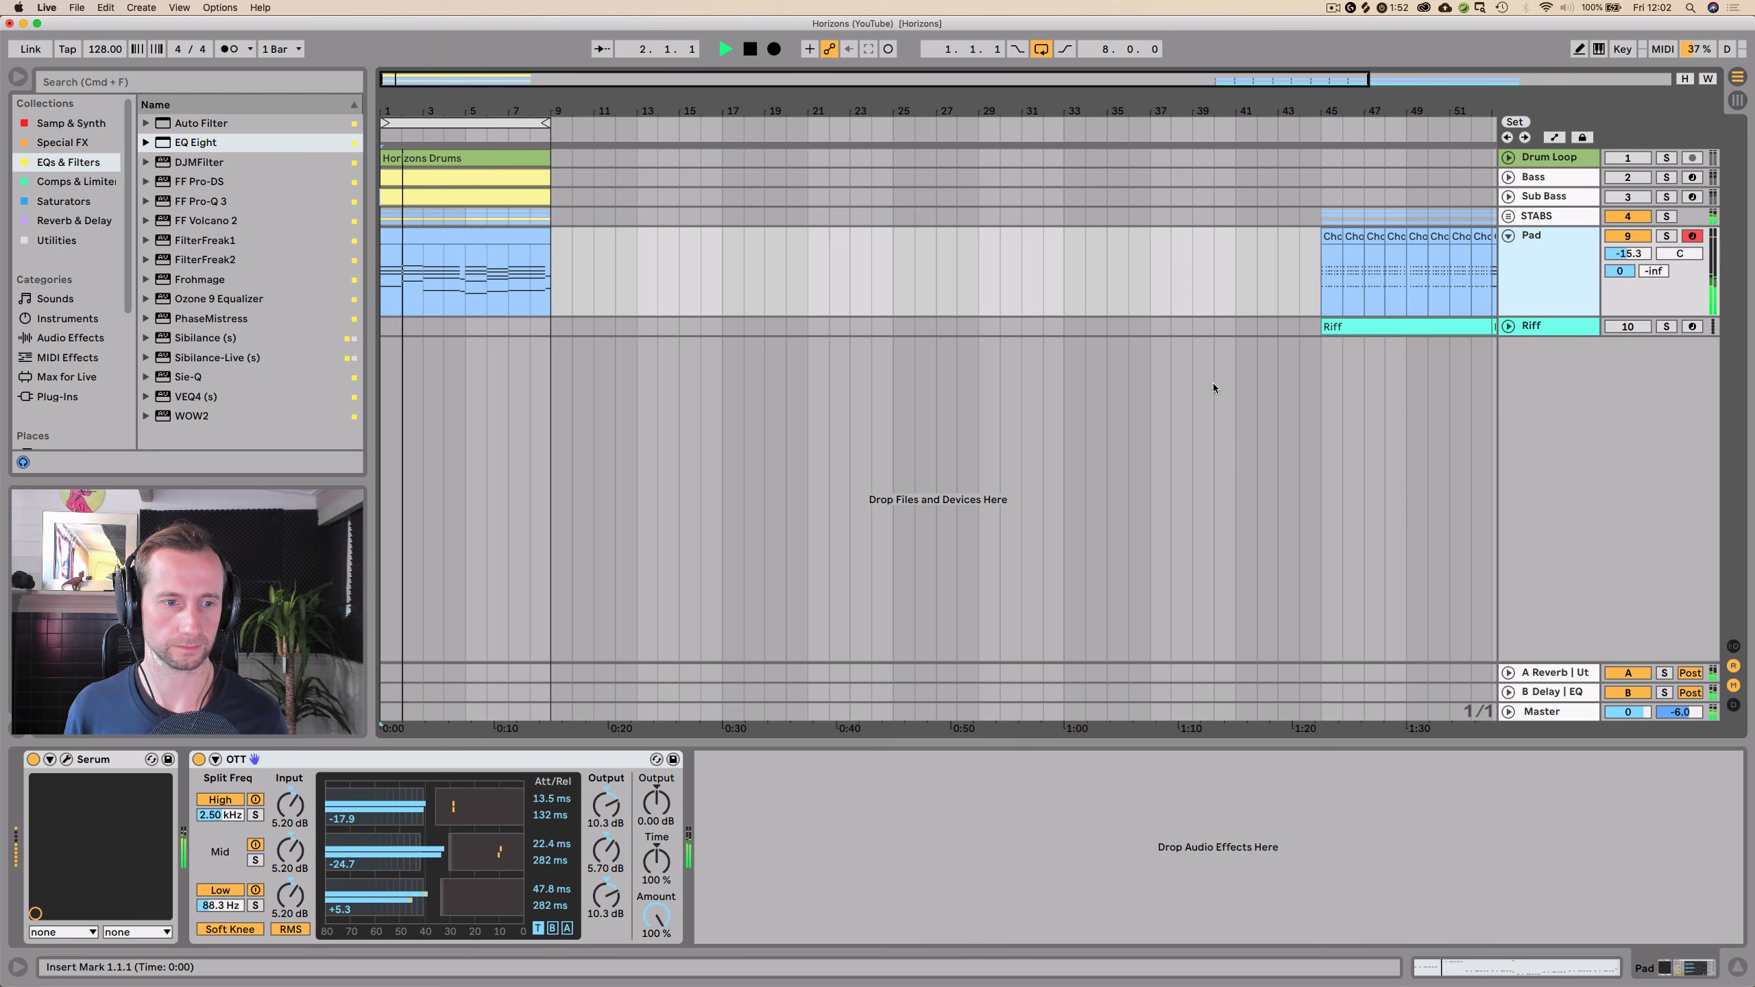
{"action": "left_click", "coordinate": [1541, 216]}
{"action": "left_click", "coordinate": [705, 760]}
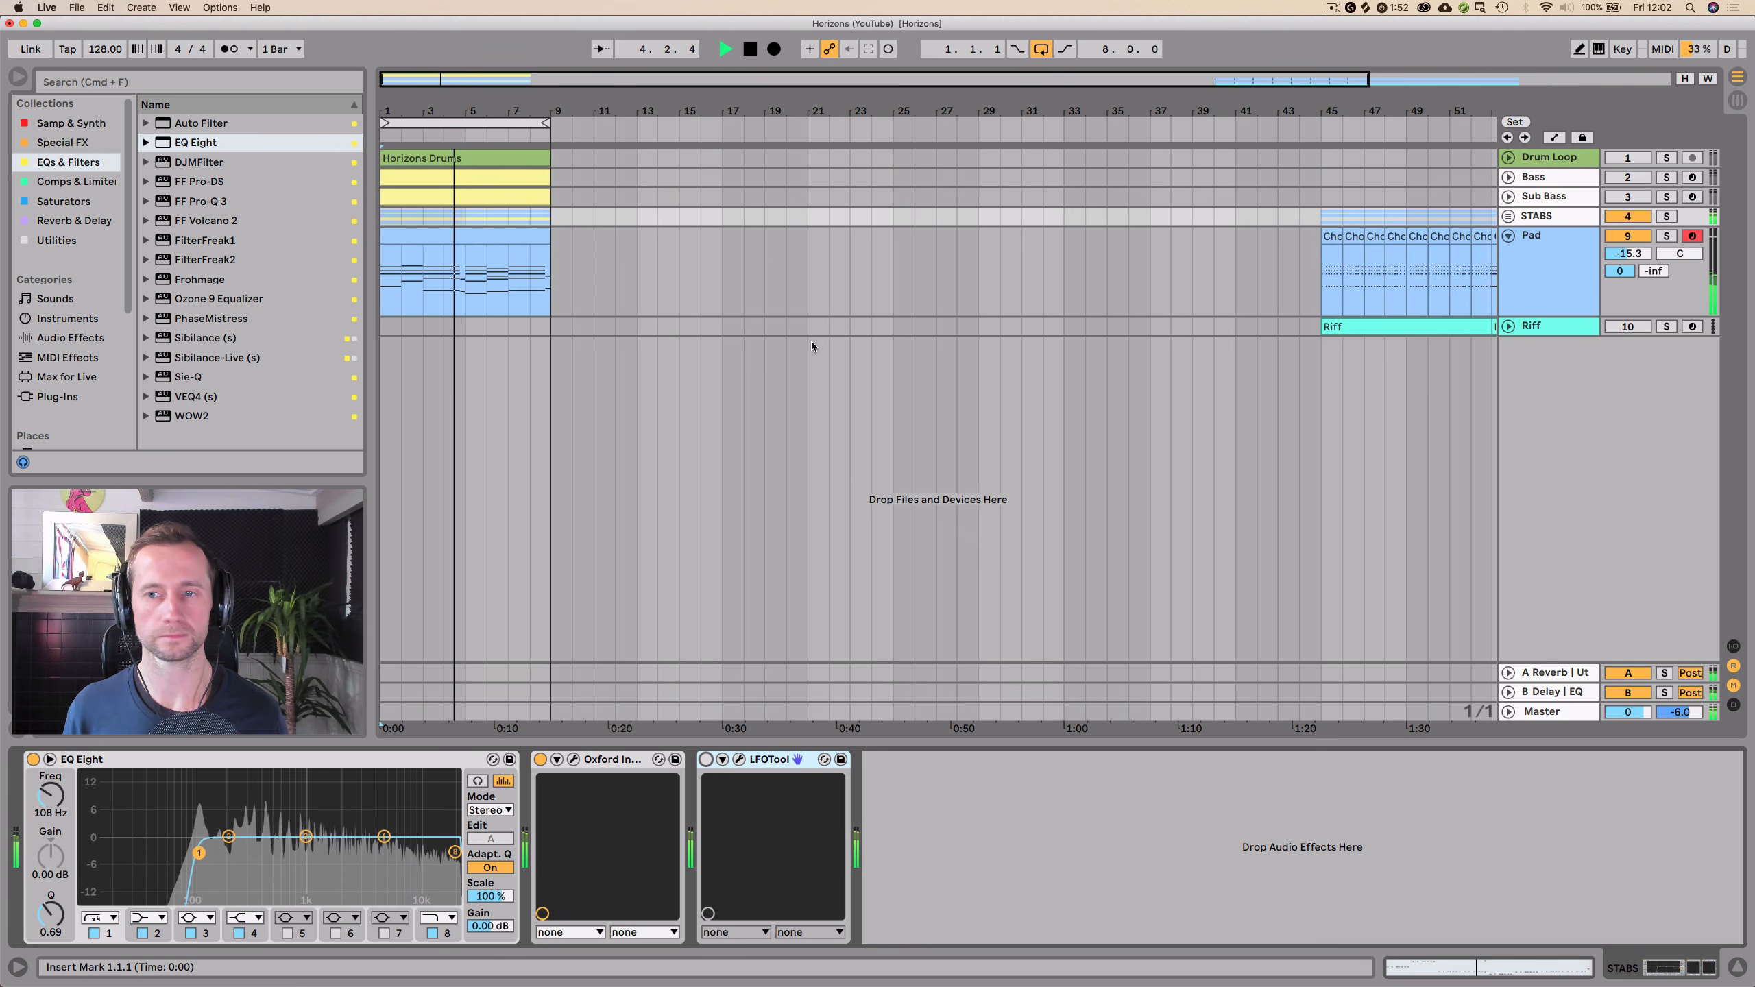
- Stop playback, move the Riff clip from bar 45 to bar 1, and activate and unfold its track
{"action": "left_click", "coordinate": [1315, 334]}
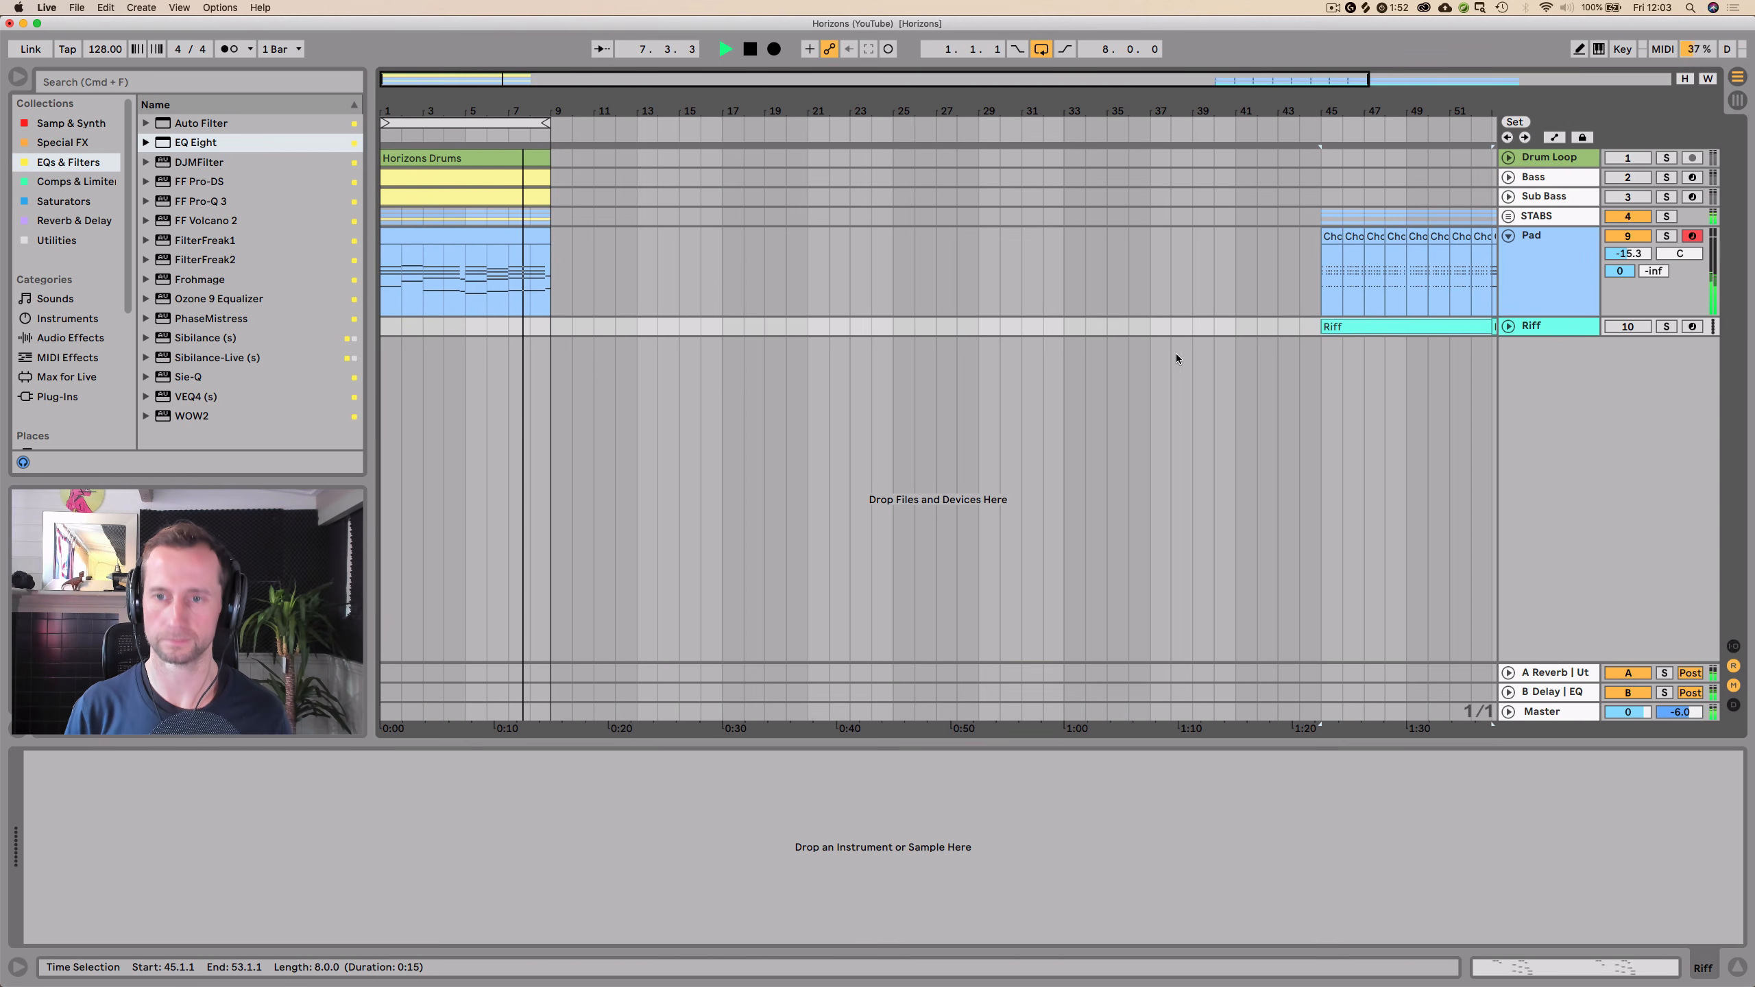
{"action": "key", "text": "space"}
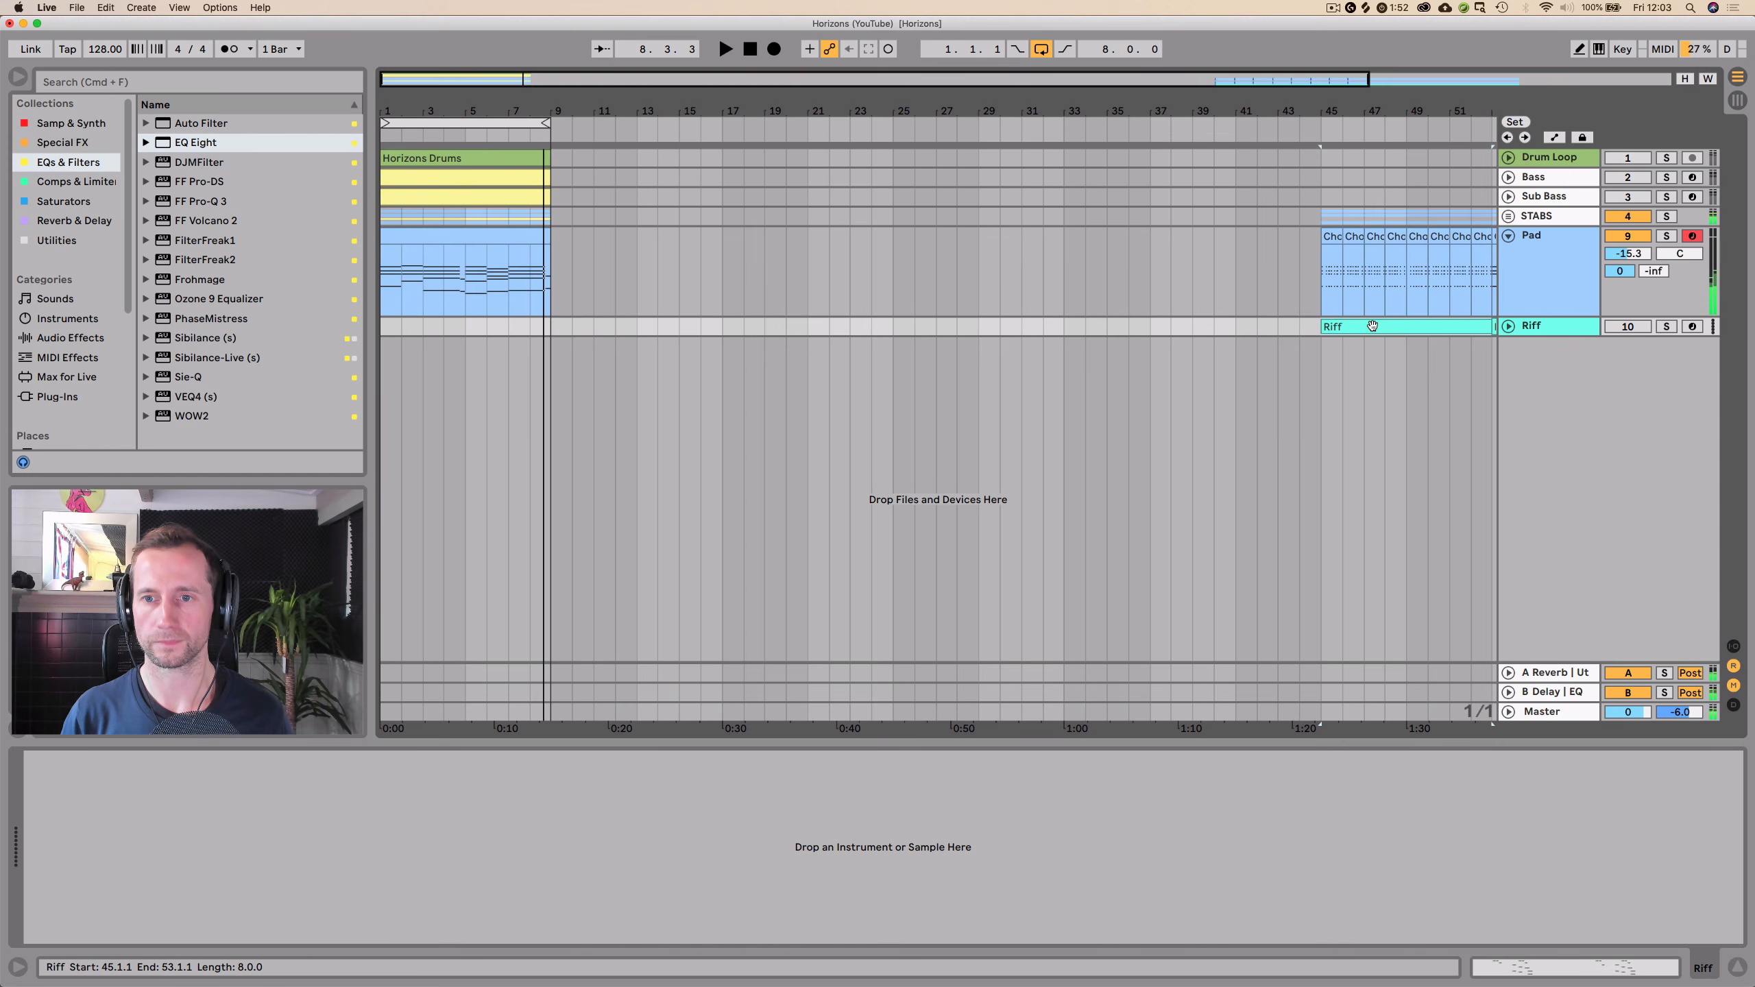
{"action": "left_click_drag", "start_coordinate": [1333, 326], "coordinate": [392, 326]}
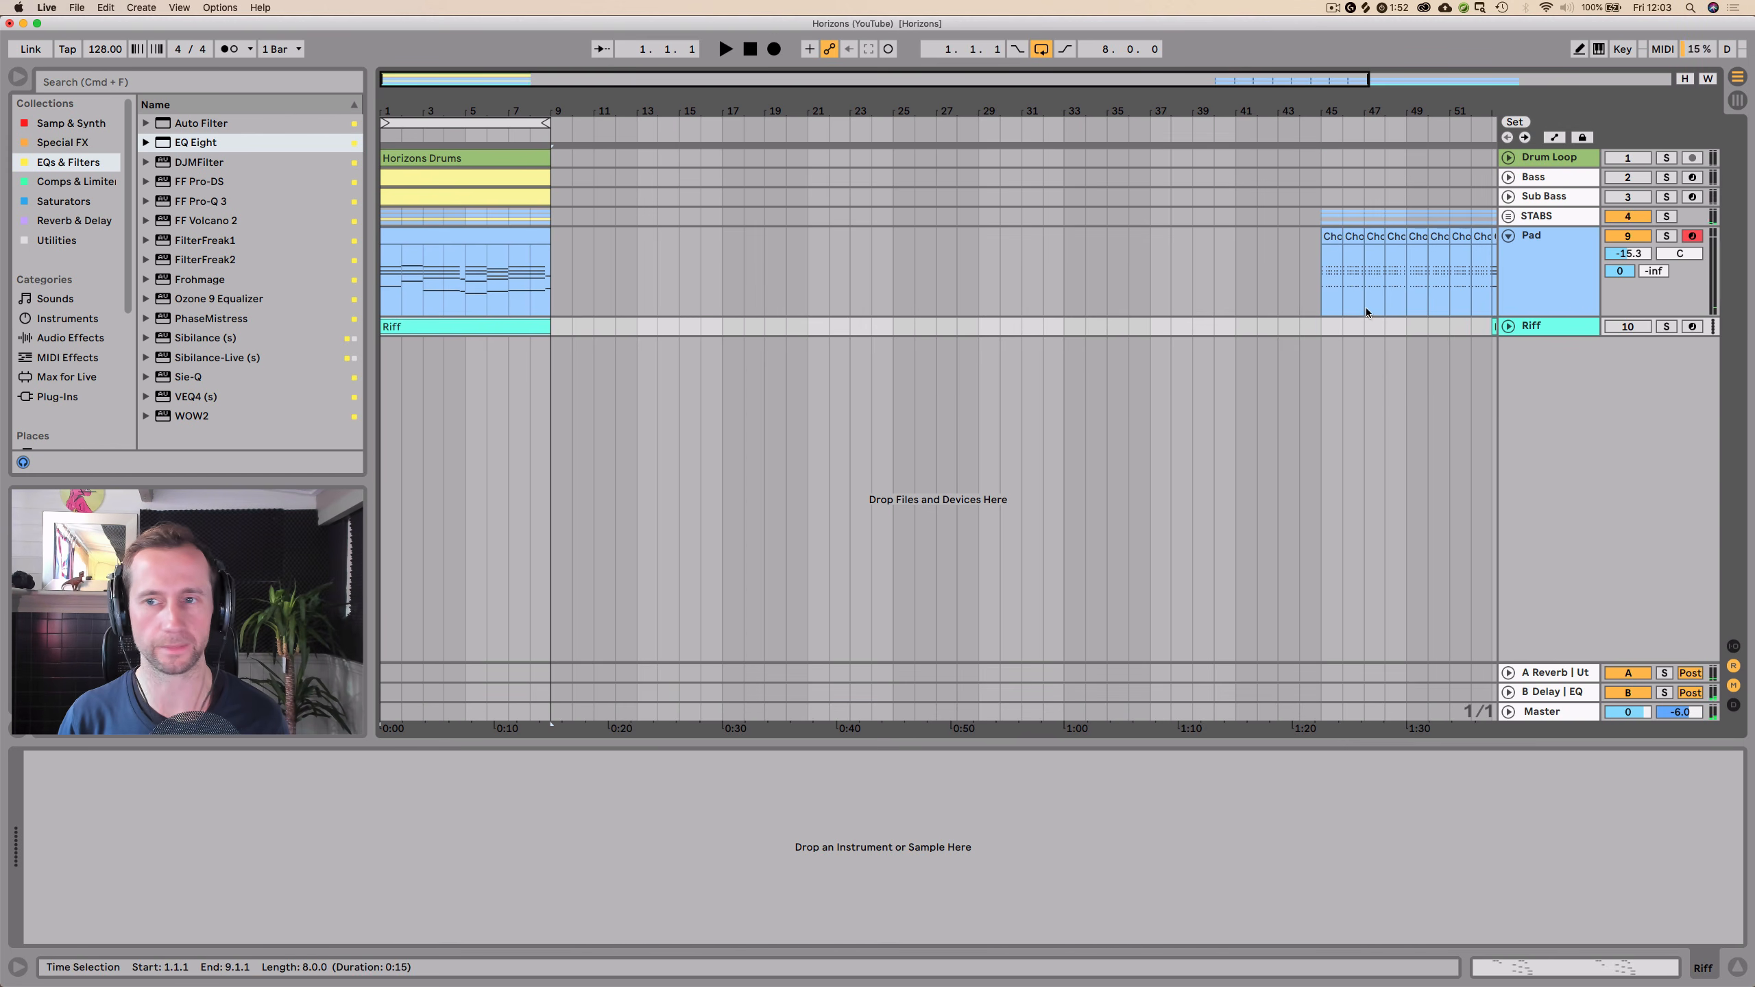
{"action": "left_click", "coordinate": [1509, 327]}
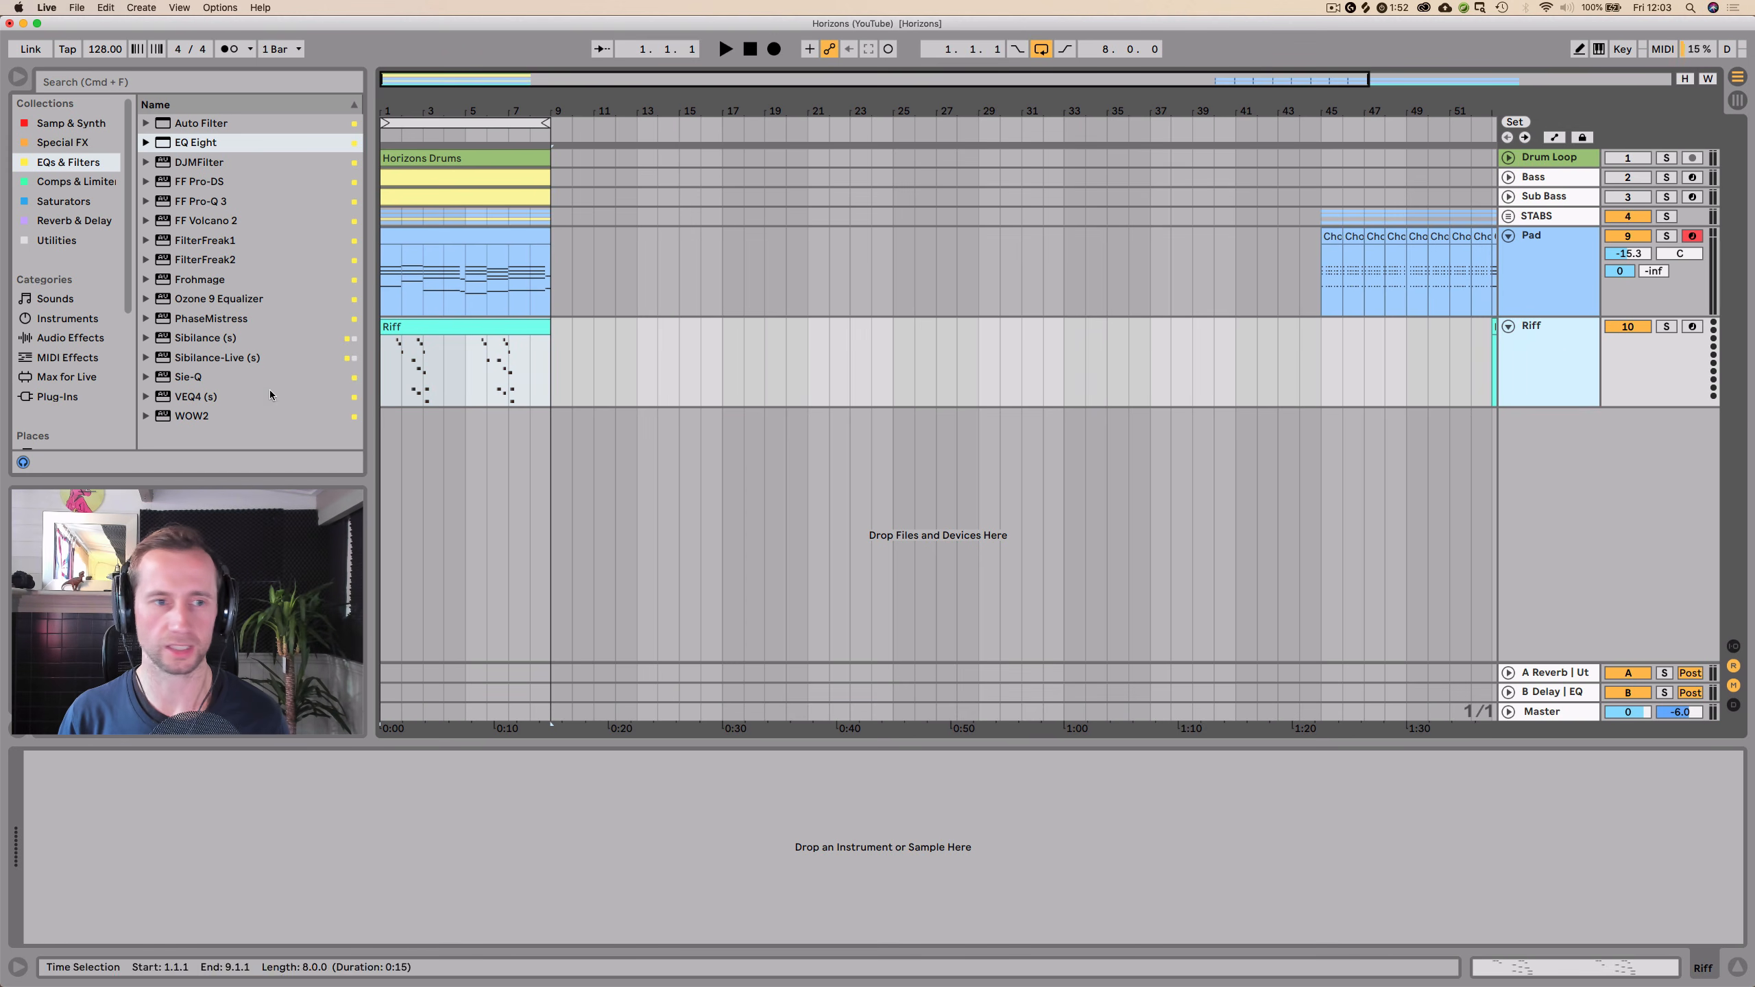
{"action": "left_click", "coordinate": [94, 84]}
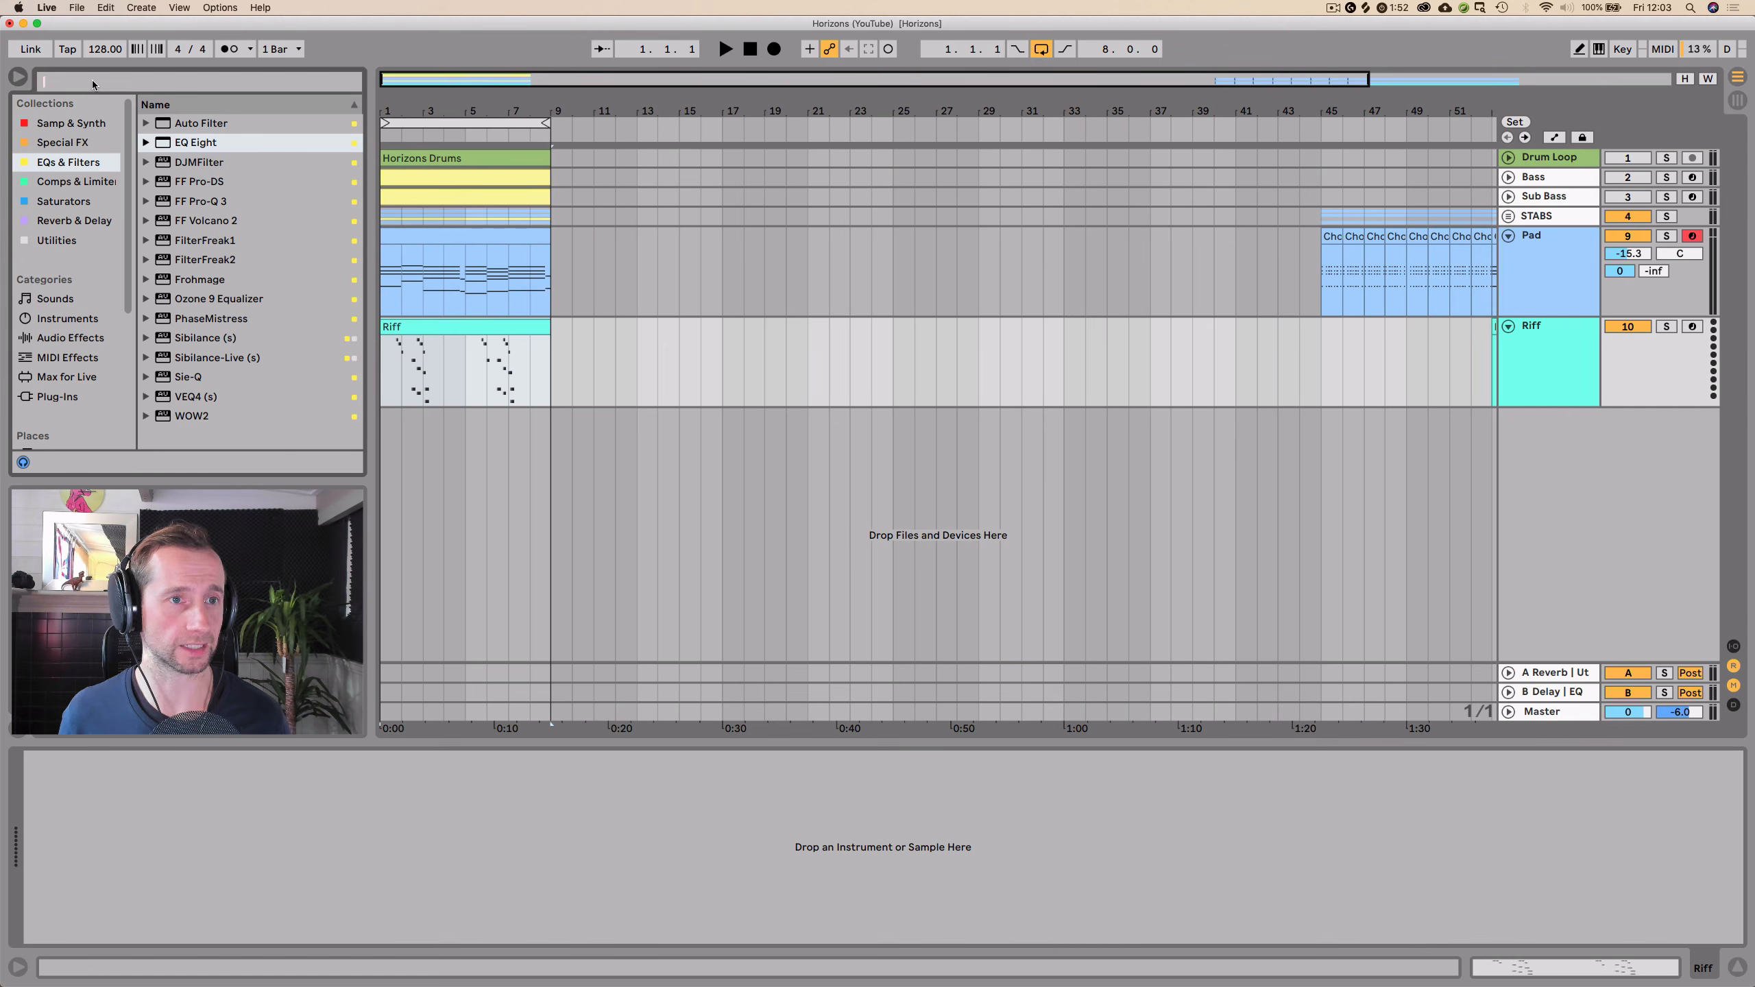
{"action": "type", "text": "paino"}
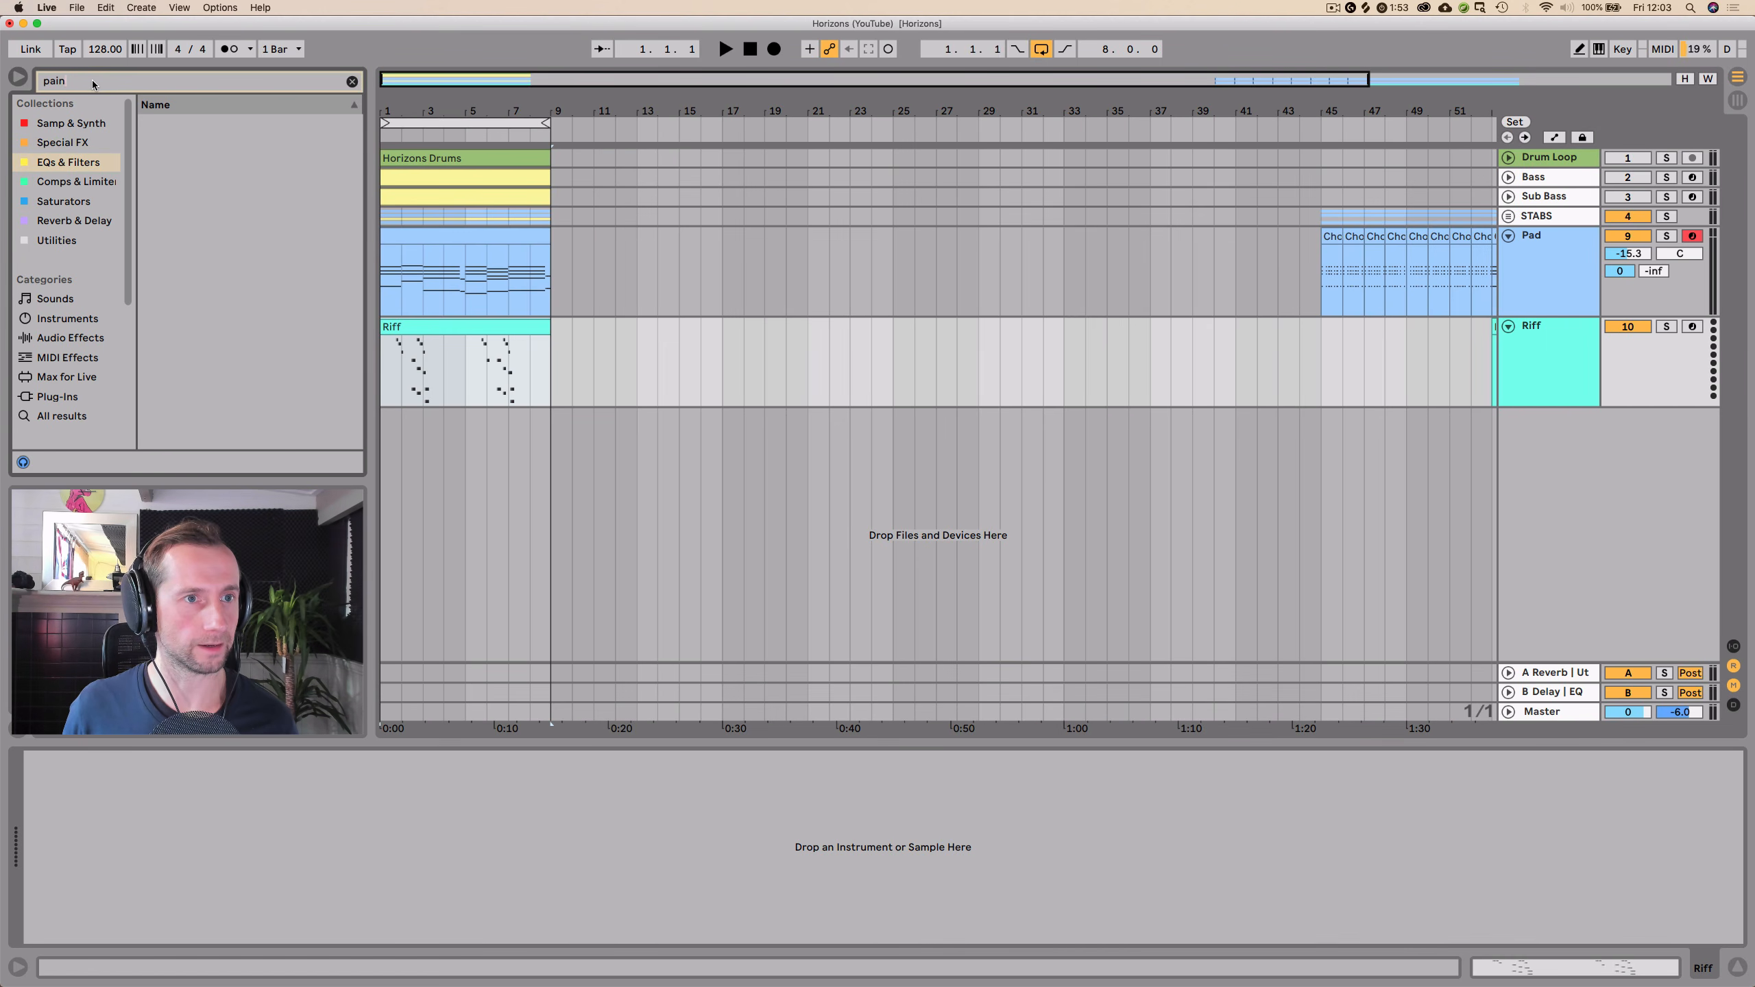
{"action": "key", "text": "BackSpace"}
{"action": "key", "text": "BackSpace"}
{"action": "key", "text": "BackSpace"}
{"action": "type", "text": "iano"}
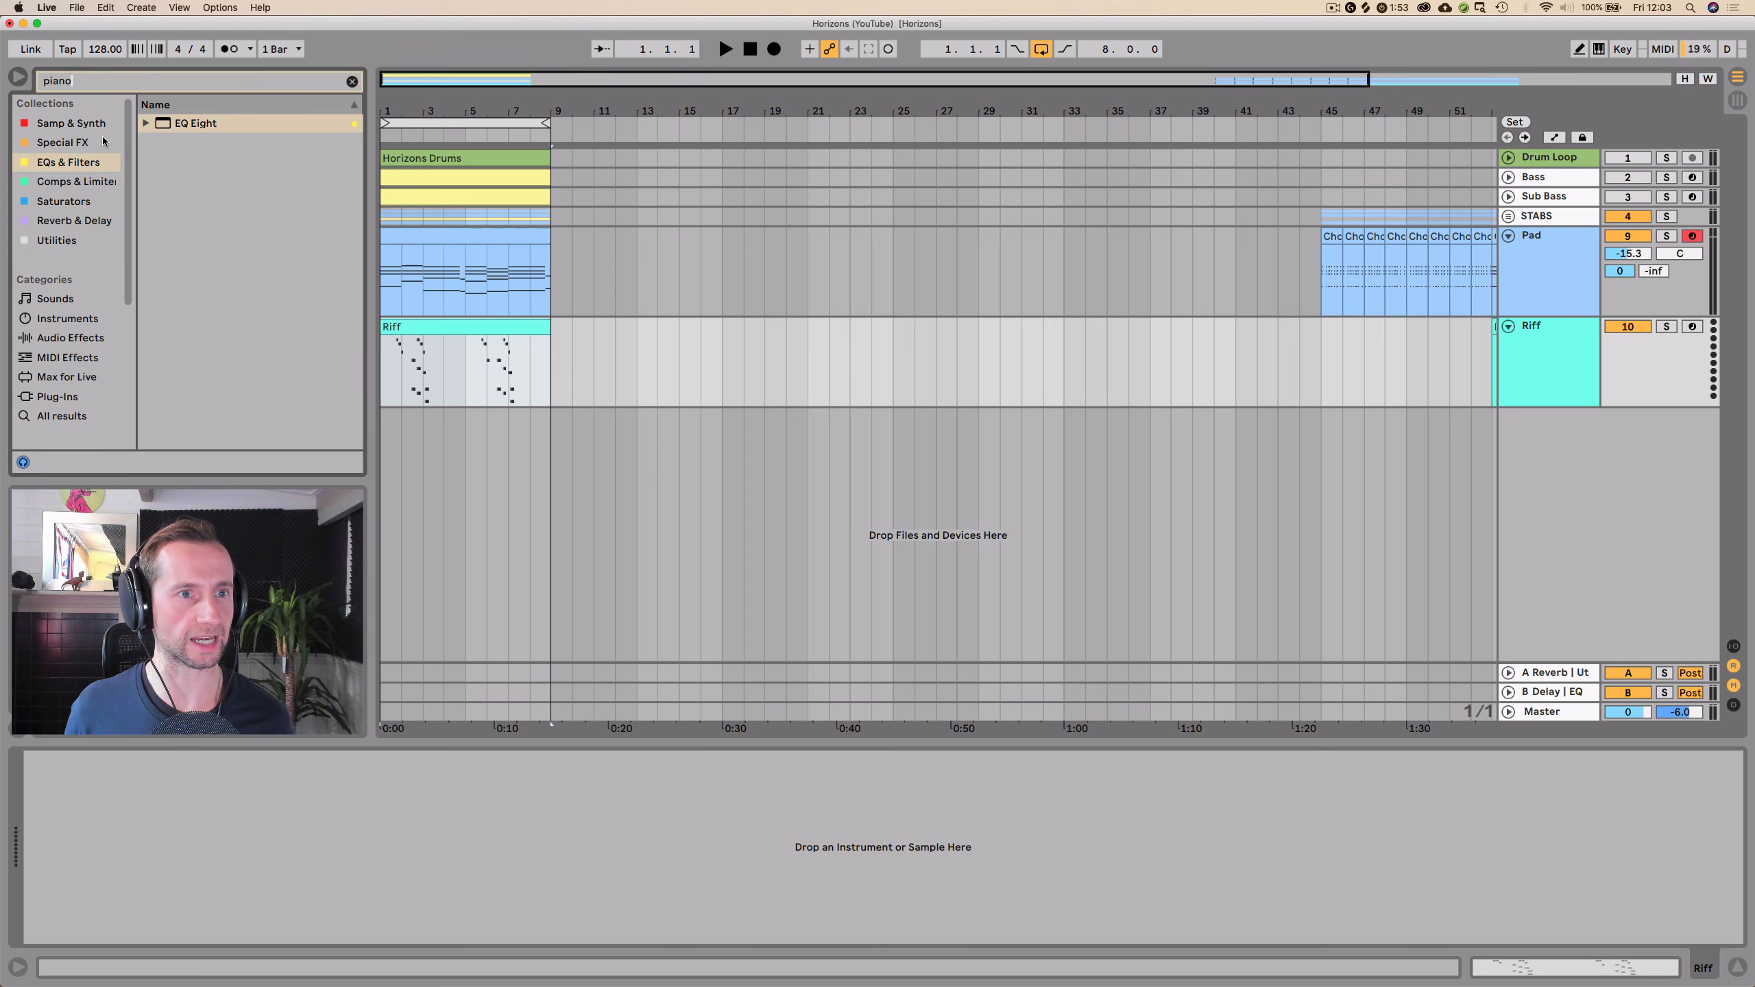
{"action": "left_click", "coordinate": [353, 82]}
- Search the instruments for "piano" and load Simpler's Grand Piano preset onto the Riff track
{"action": "left_click", "coordinate": [76, 317]}
{"action": "type", "text": "piano"}
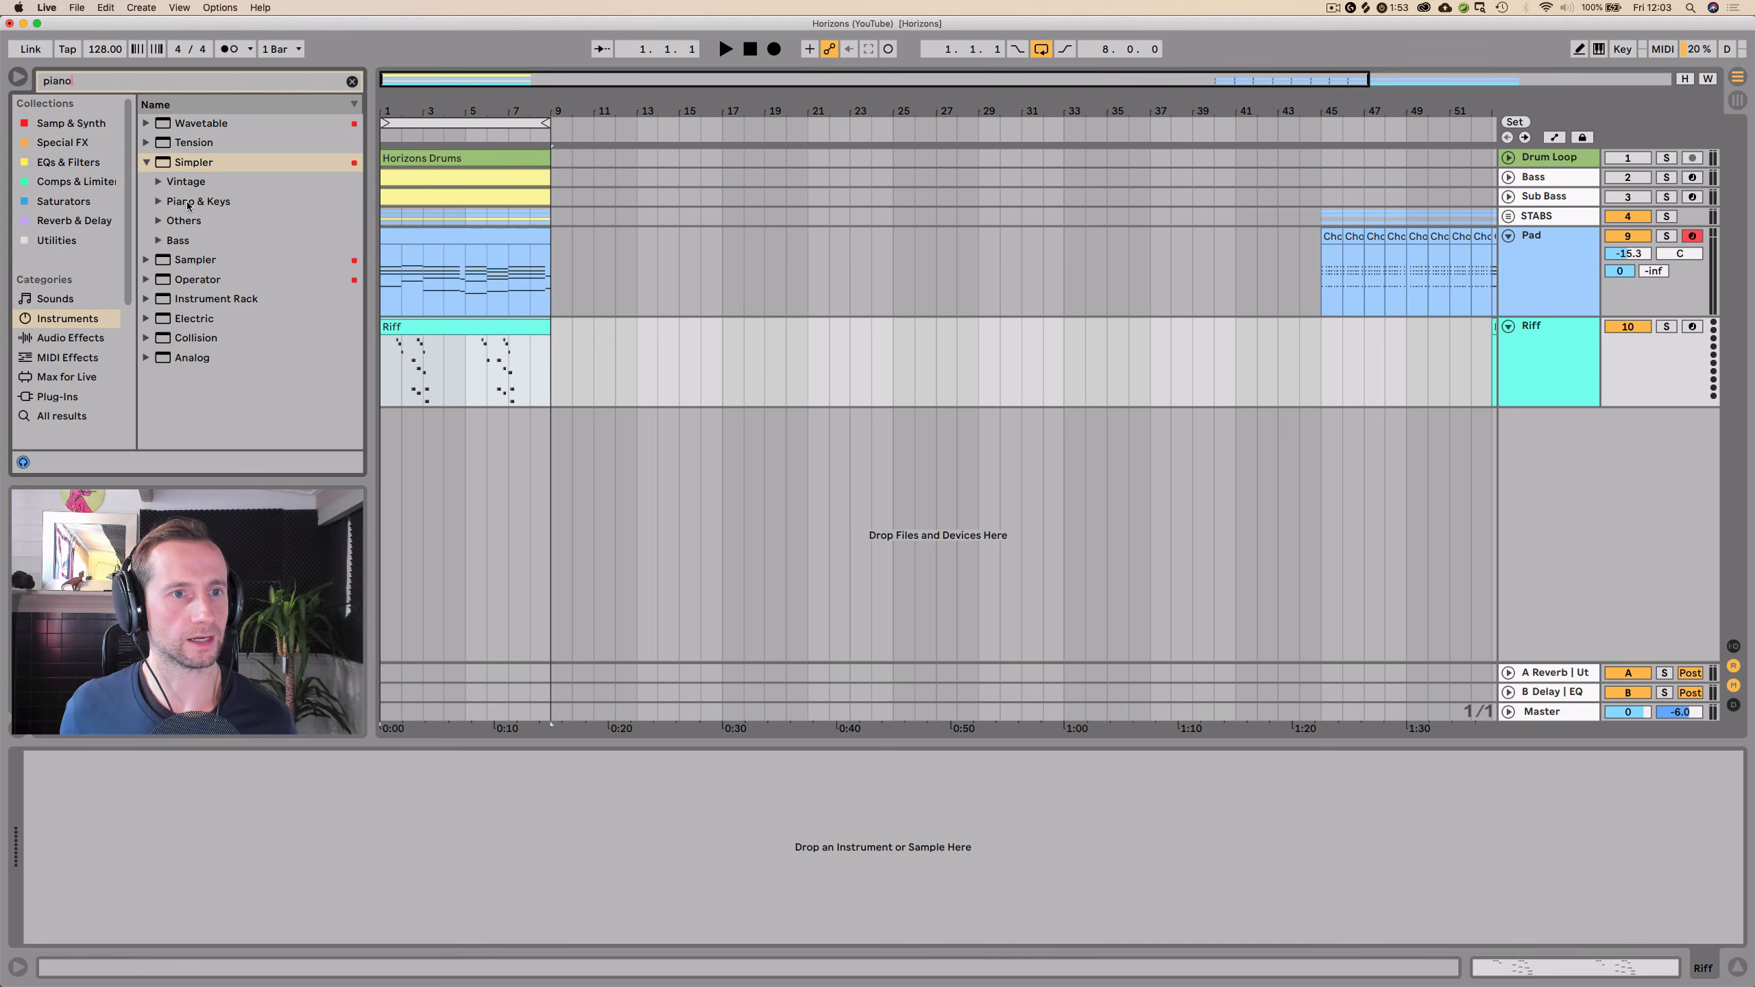
{"action": "left_click", "coordinate": [193, 166]}
{"action": "key", "text": "Down"}
{"action": "key", "text": "Down"}
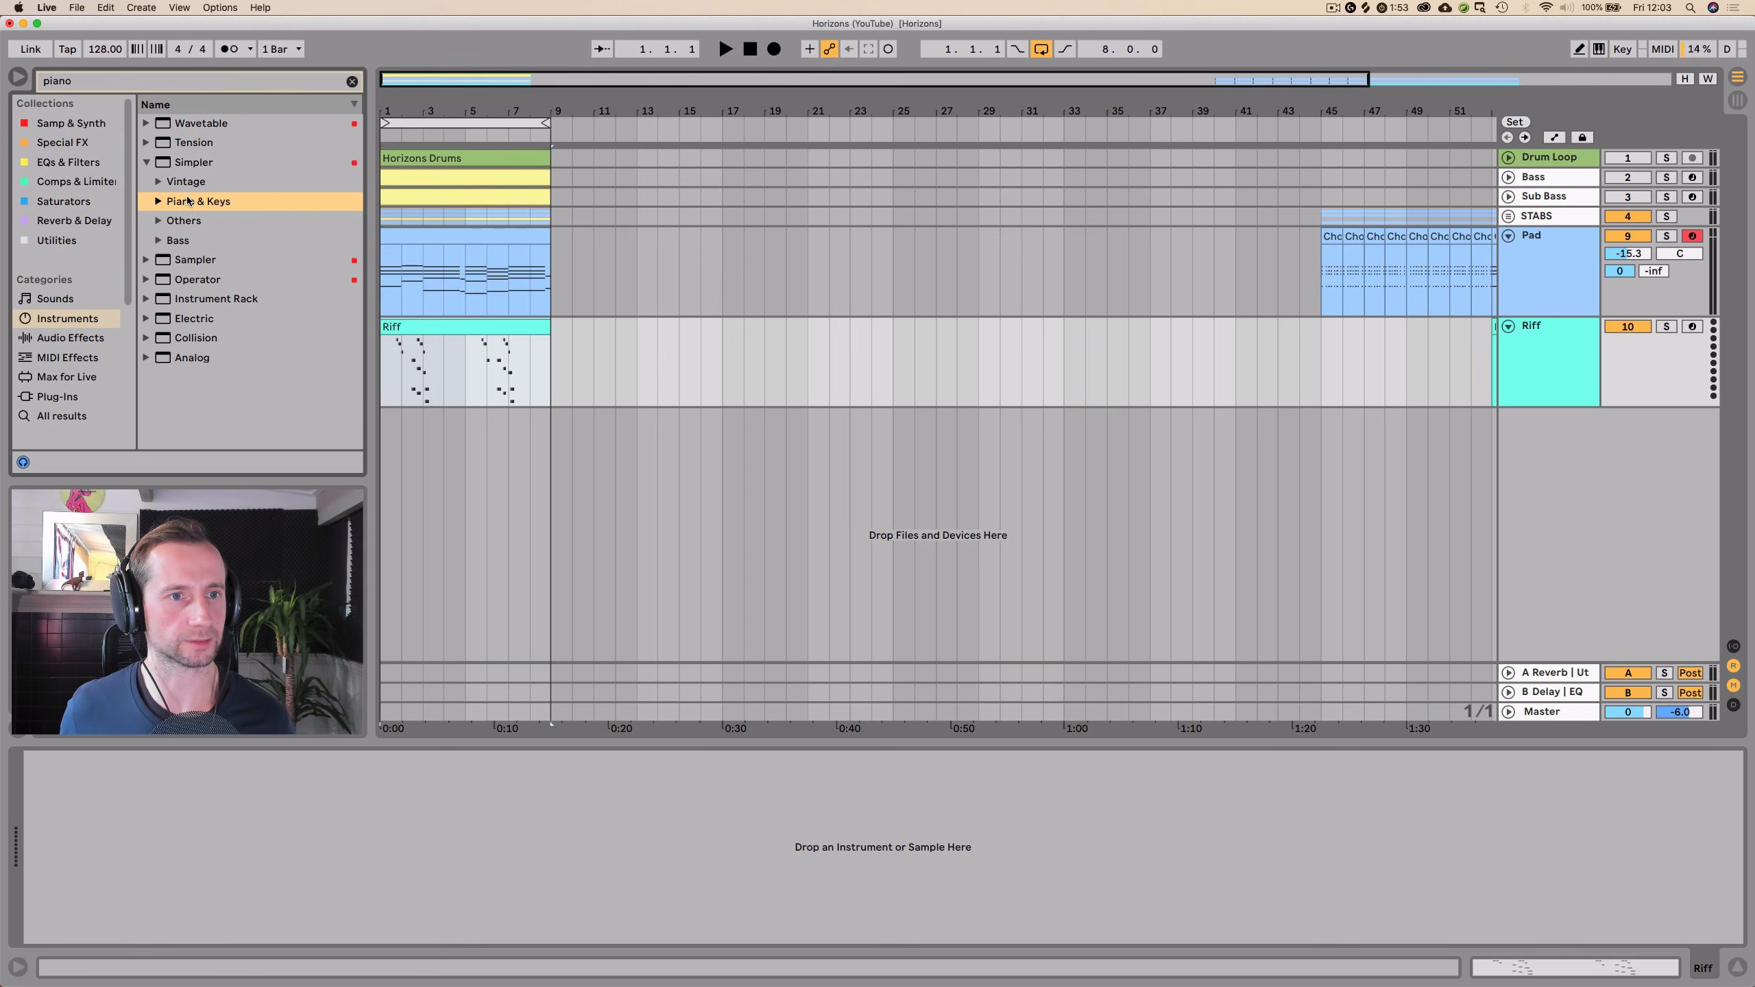
{"action": "key", "text": "Right"}
{"action": "key", "text": "Down"}
{"action": "key", "text": "Down"}
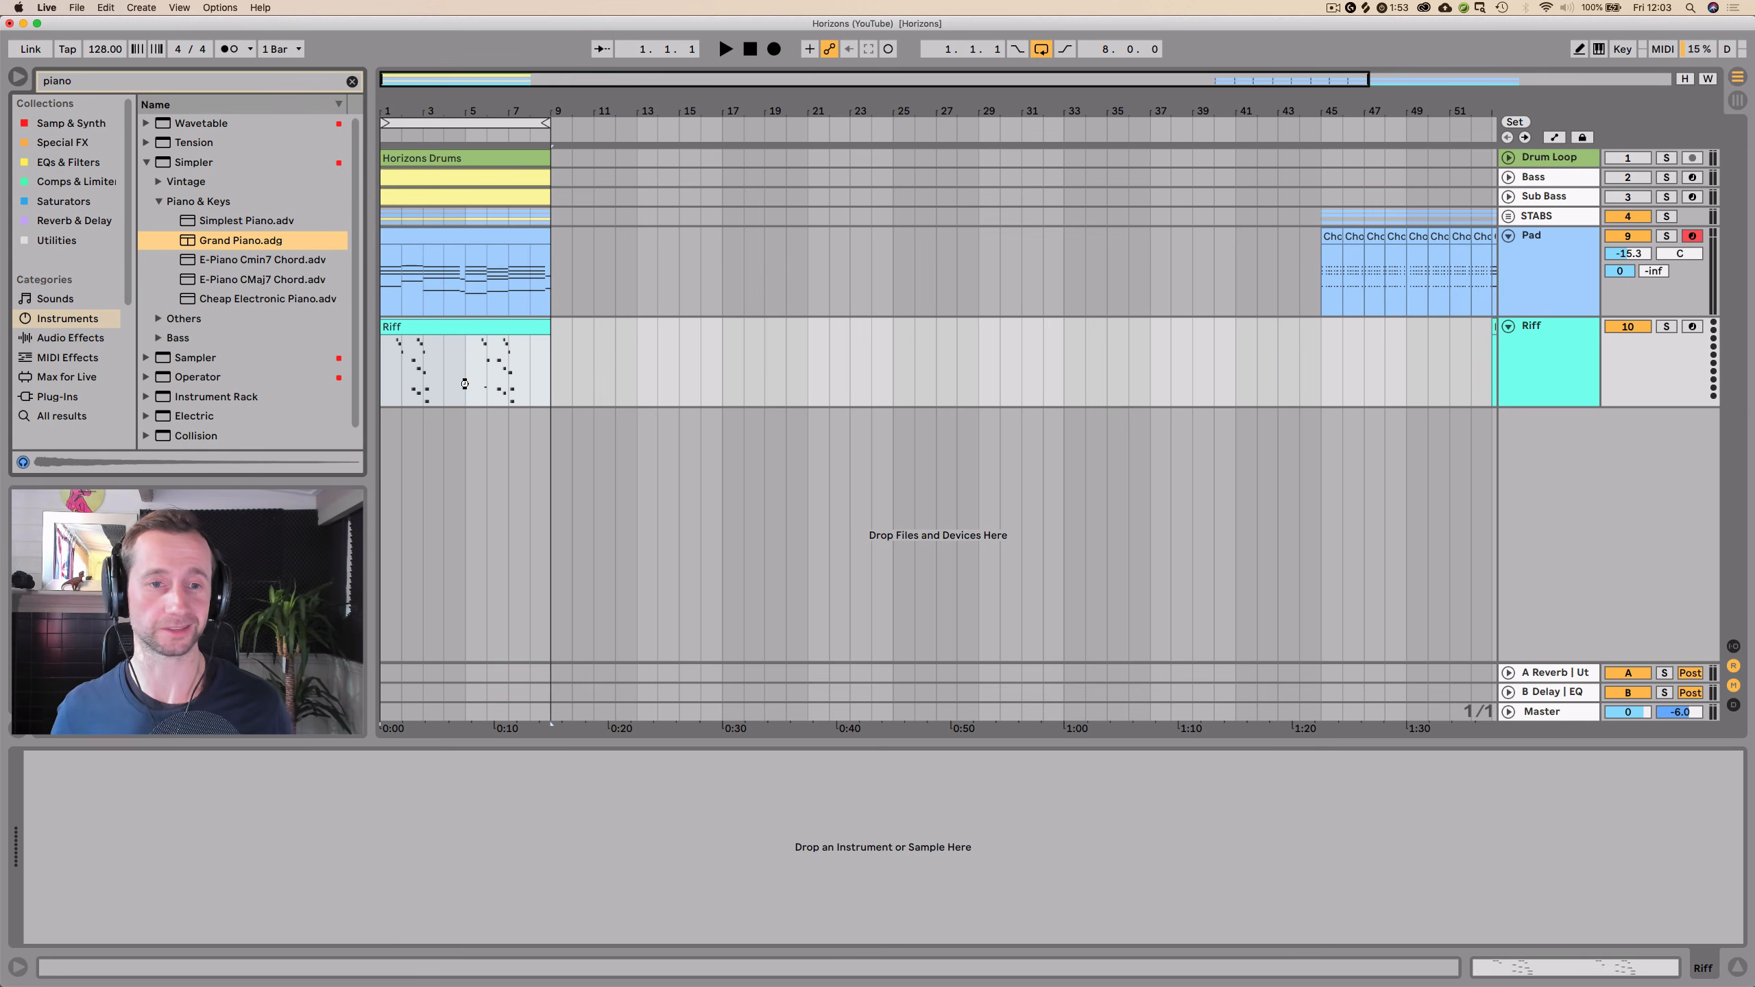
{"action": "key", "text": "Return"}
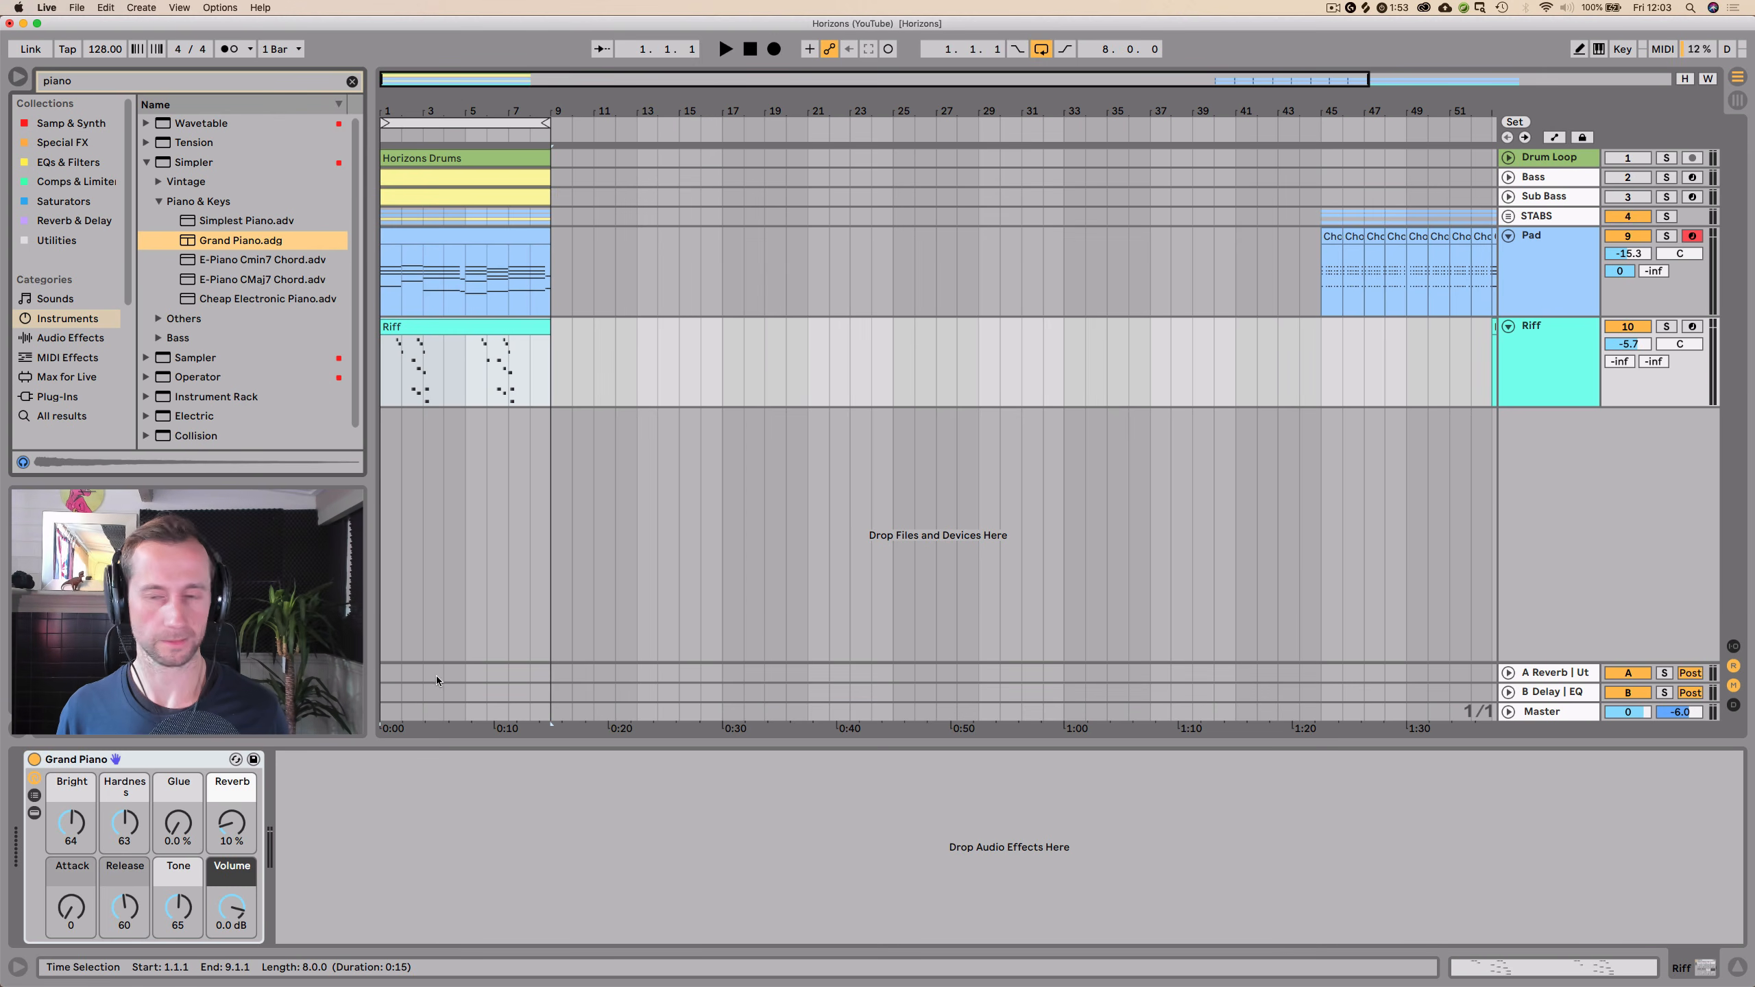
- Solo the Riff track during playback to hear the piano, then stop and select the track
{"action": "key", "text": "space"}
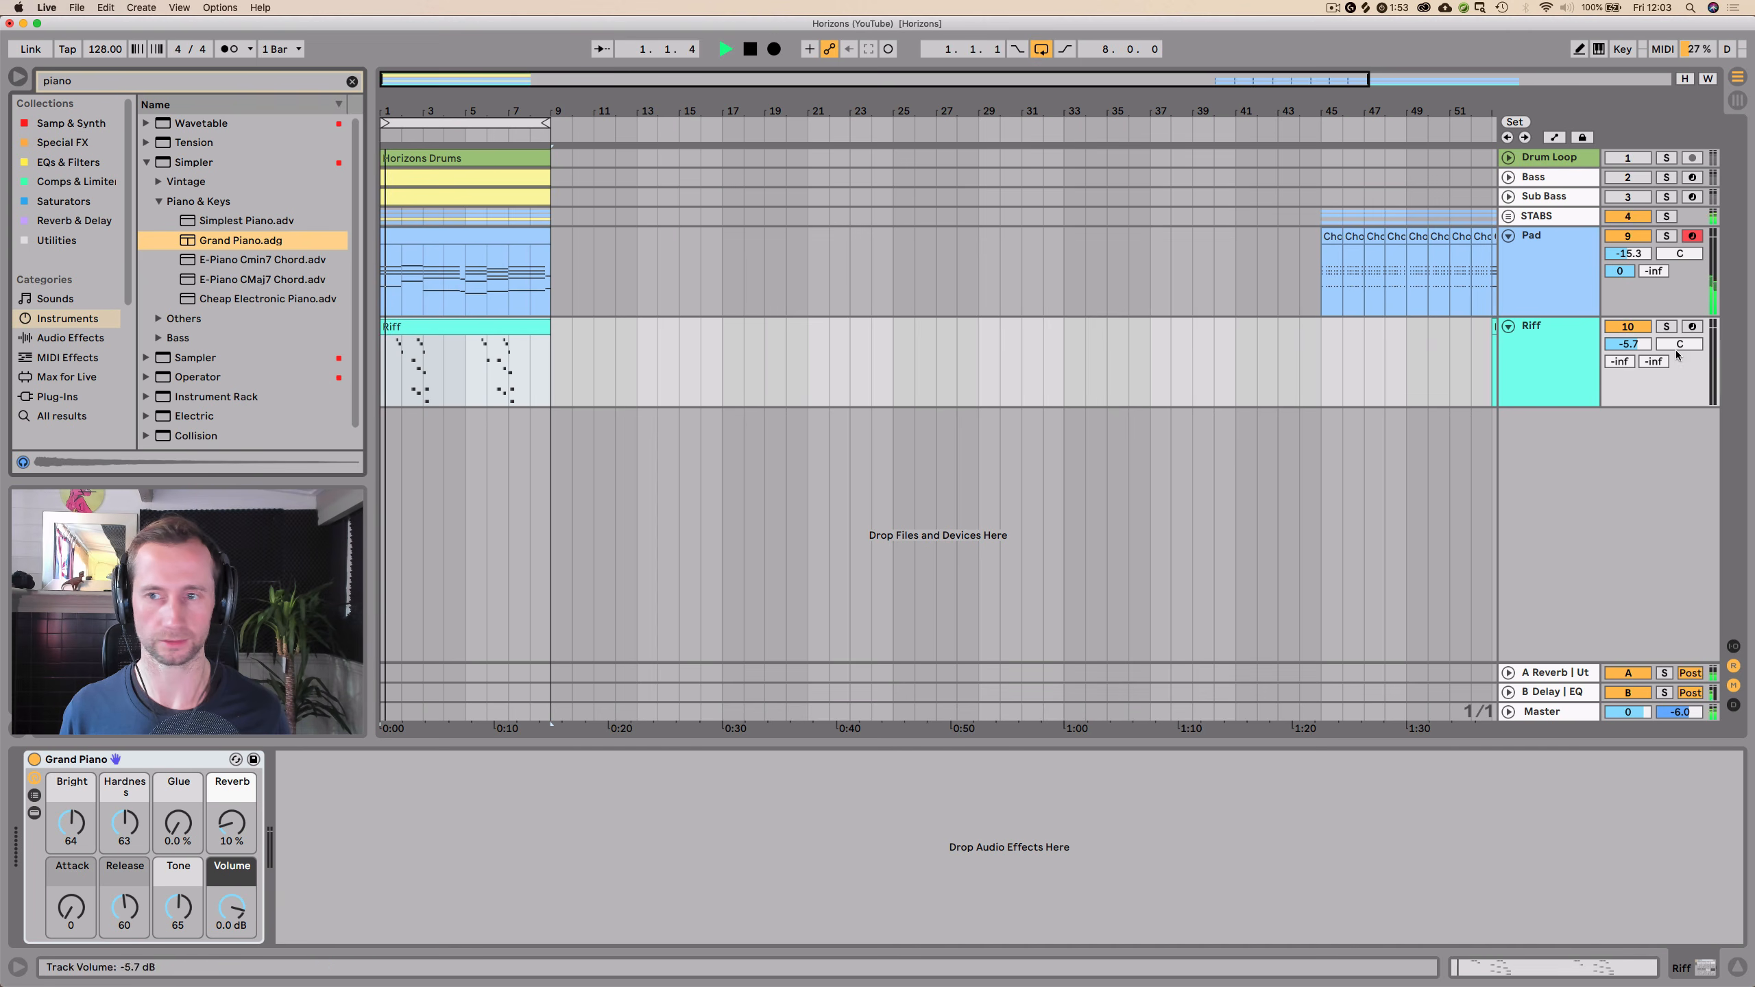
{"action": "left_click", "coordinate": [1667, 326]}
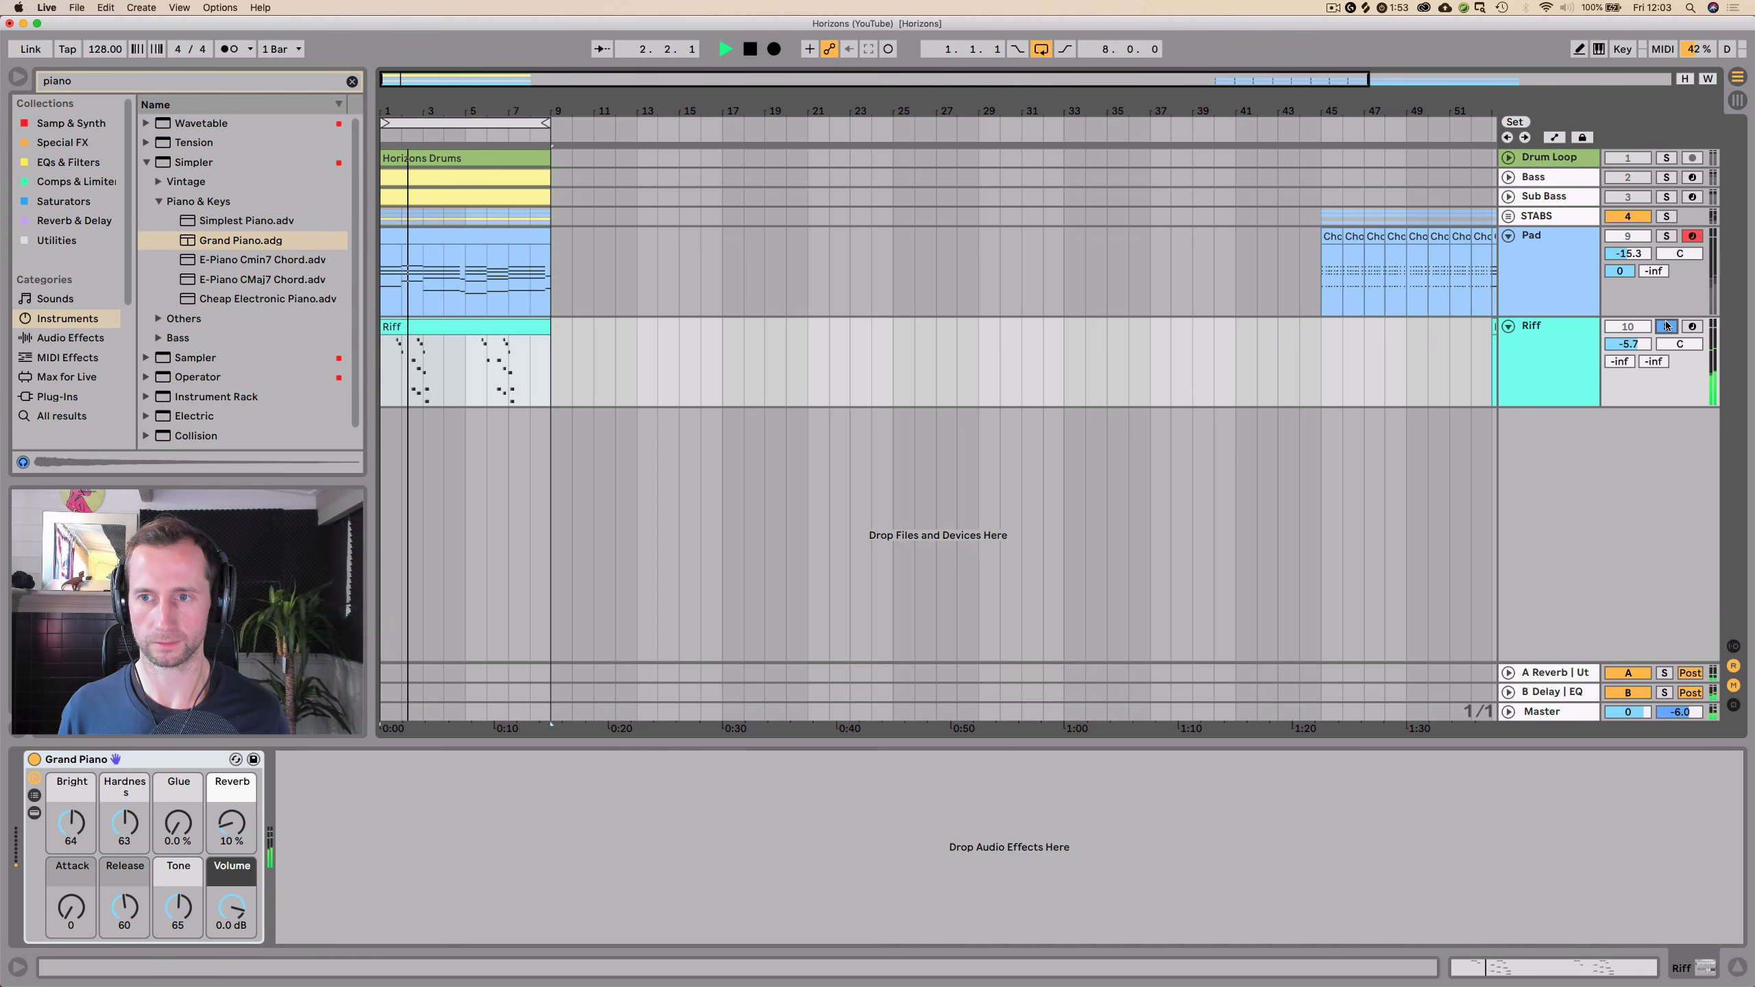
{"action": "key", "text": "space"}
{"action": "double_click", "coordinate": [441, 329]}
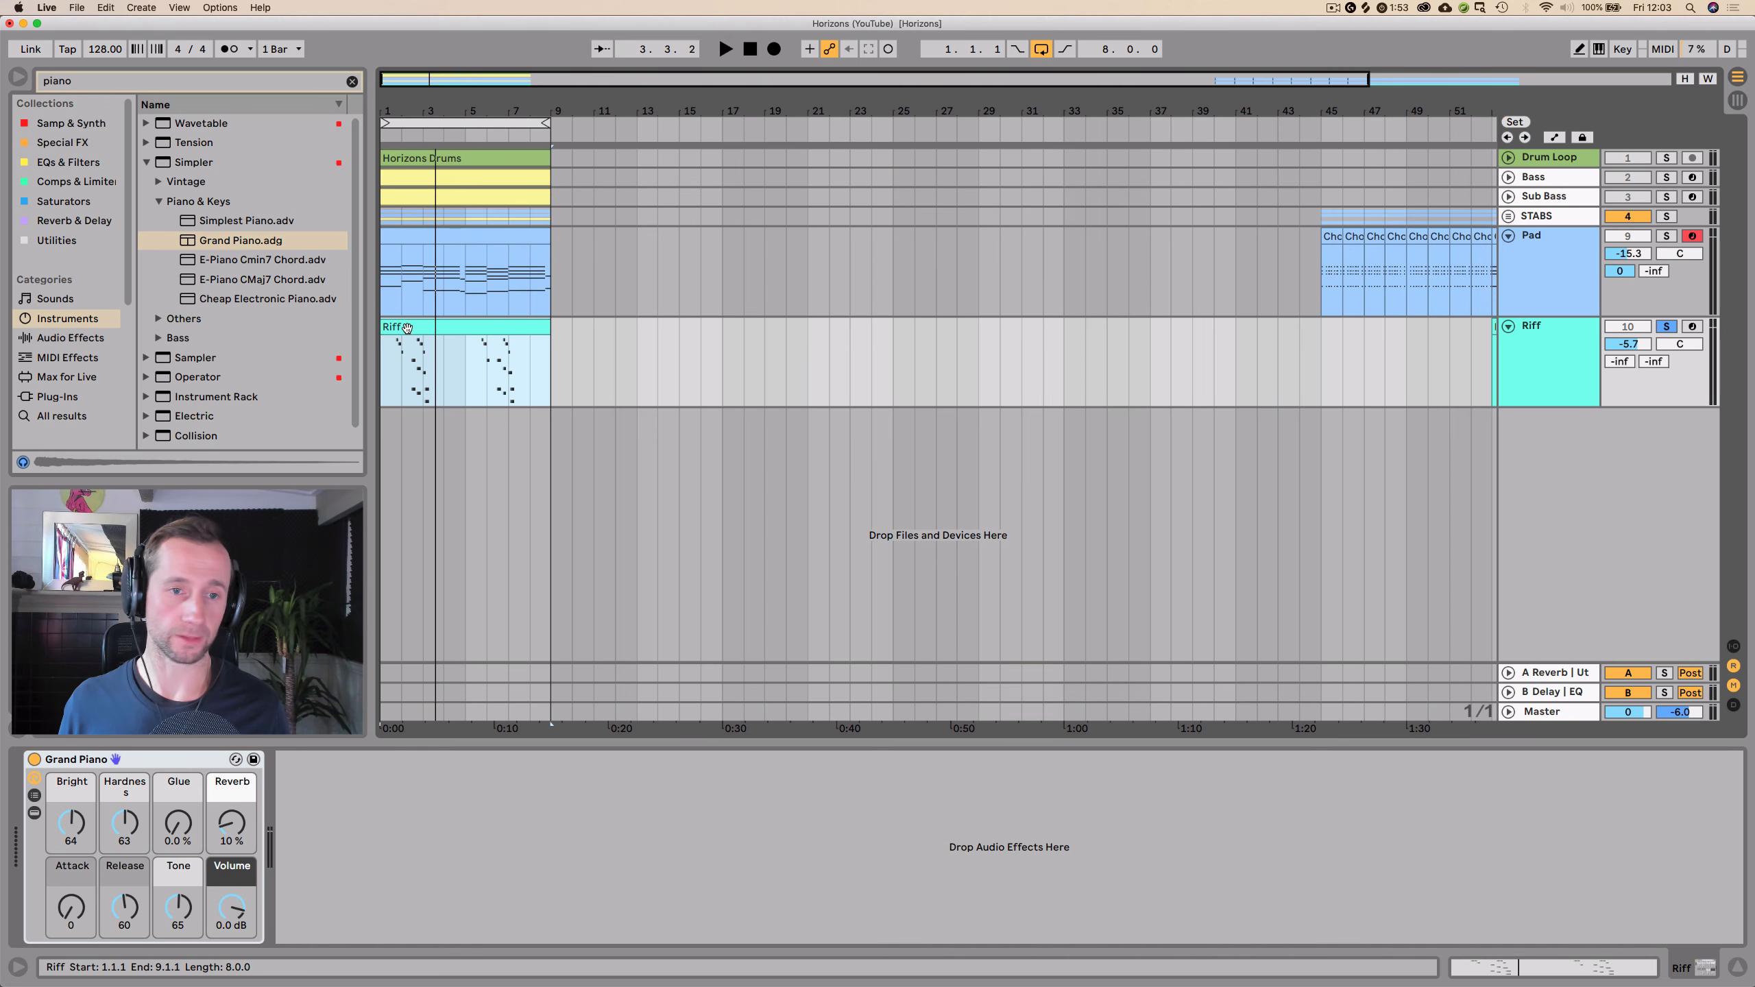
{"action": "left_click", "coordinate": [1572, 381]}
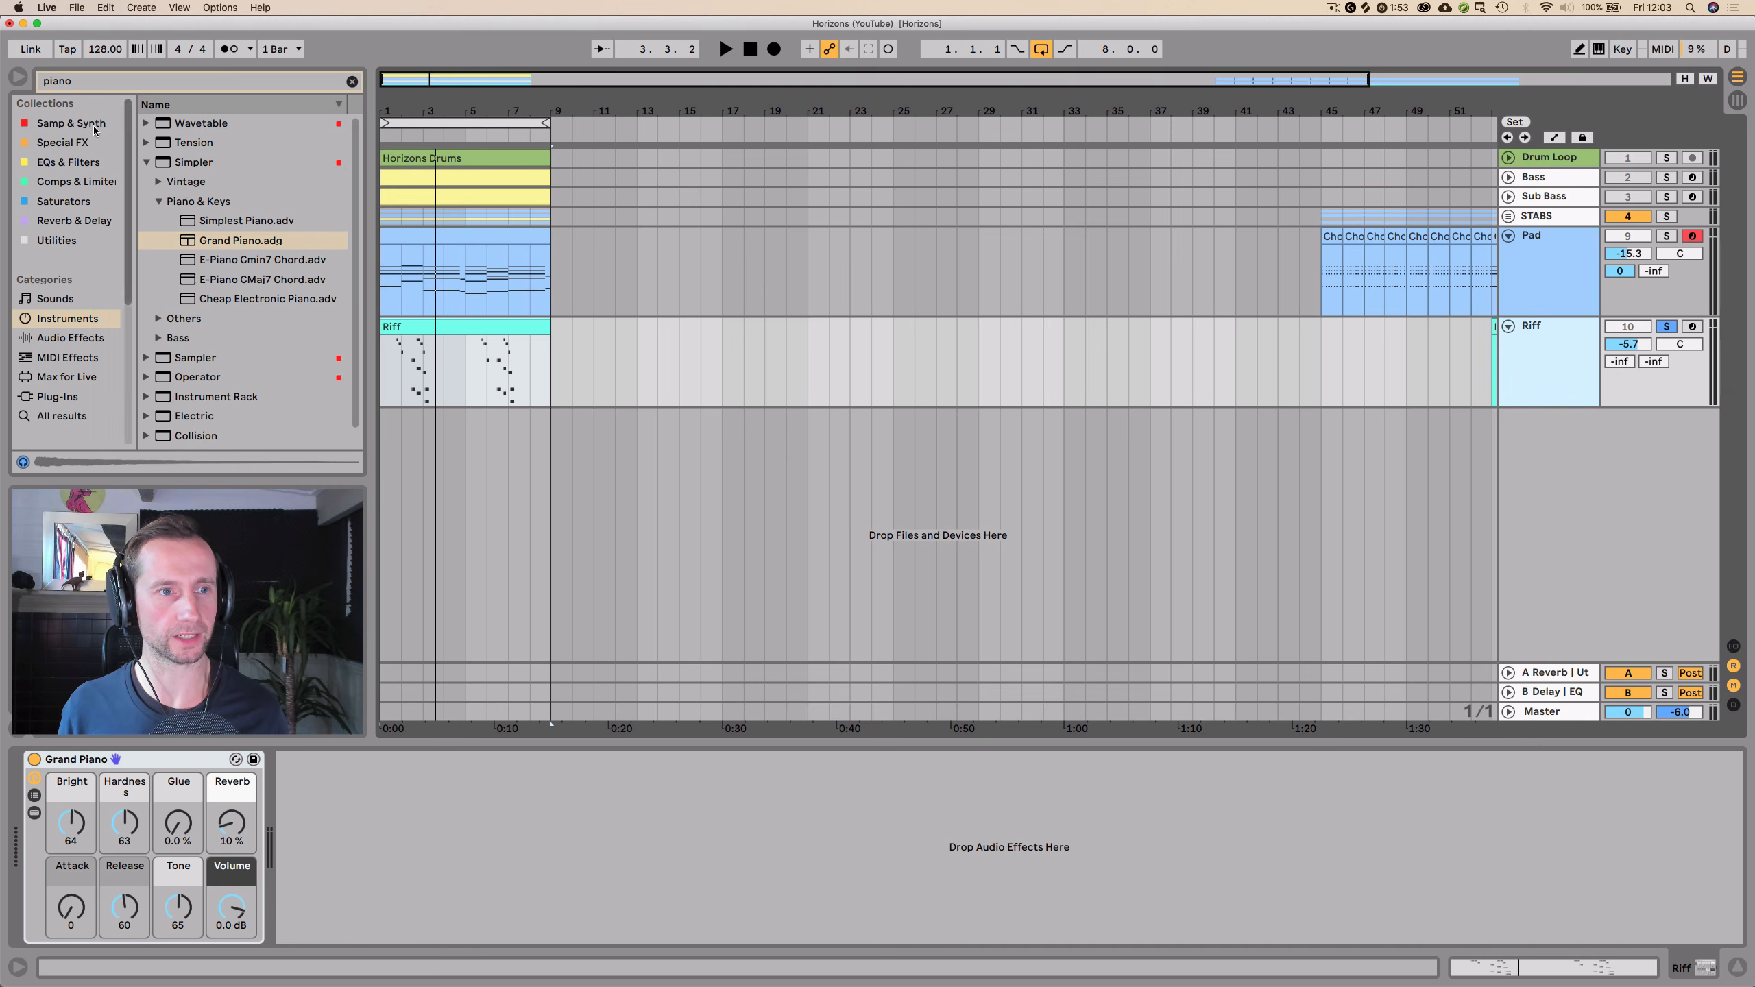
- Clear the browser search in EQs & Filters and raise the Riff's reverb send to -2.5 dB
{"action": "left_click", "coordinate": [114, 160]}
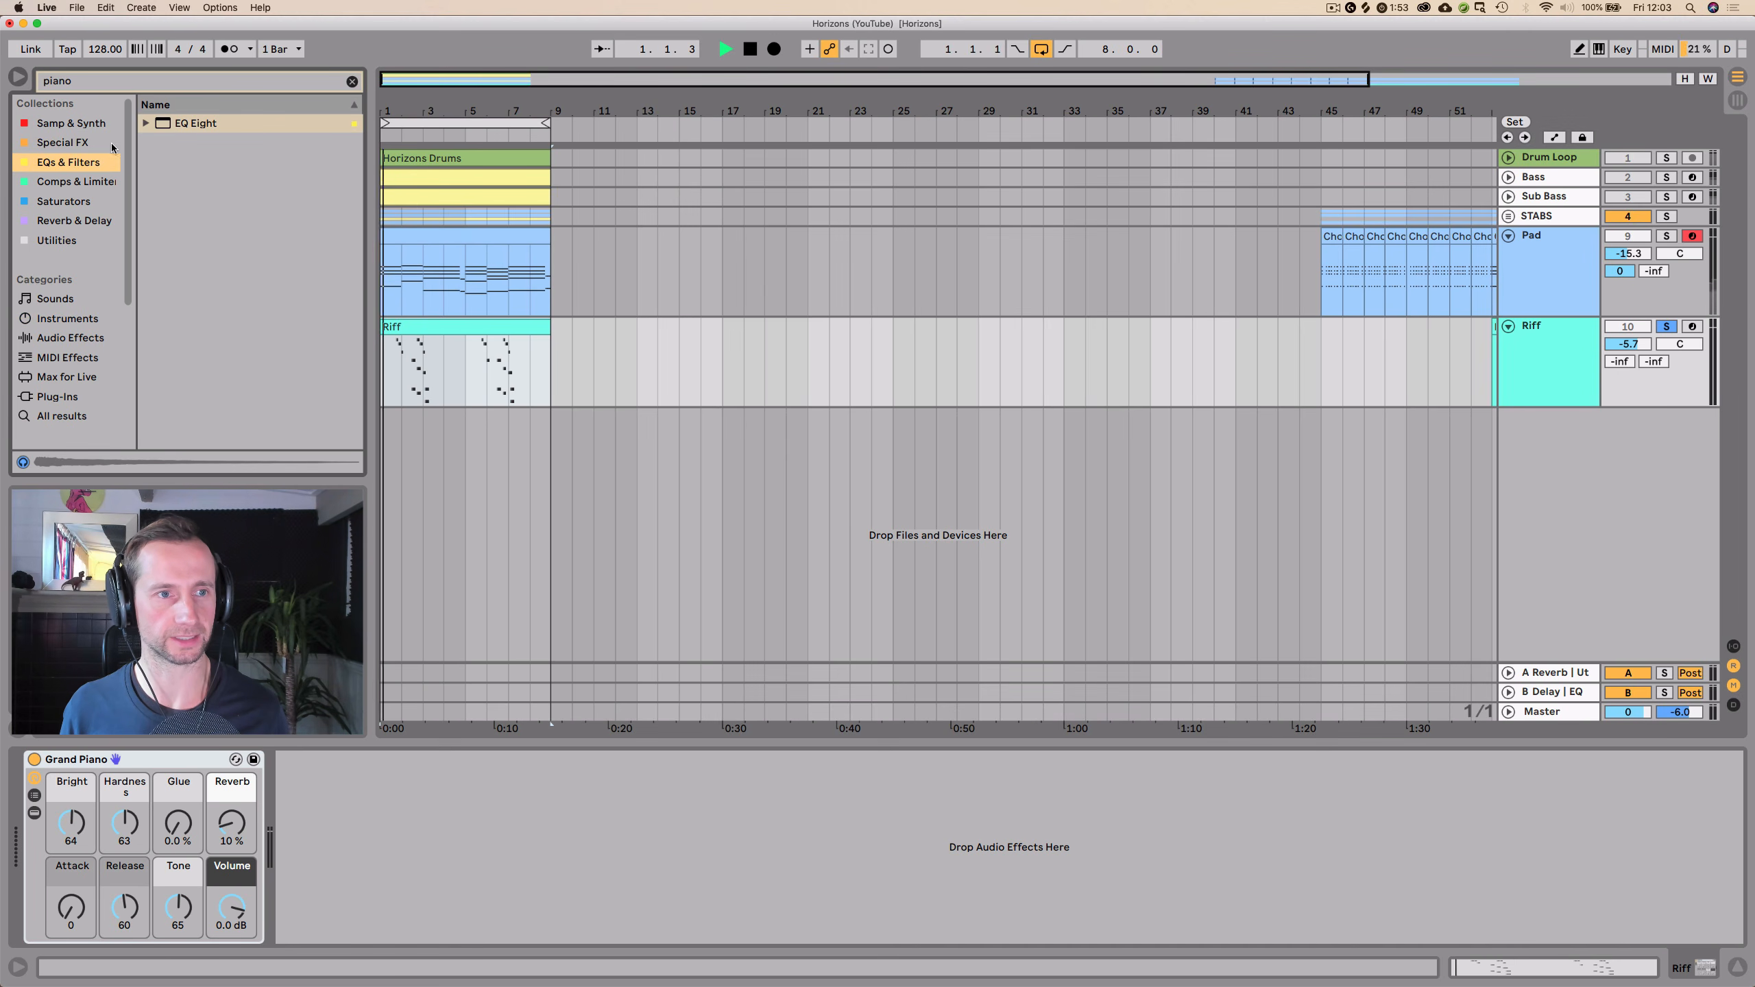
{"action": "left_click", "coordinate": [352, 81]}
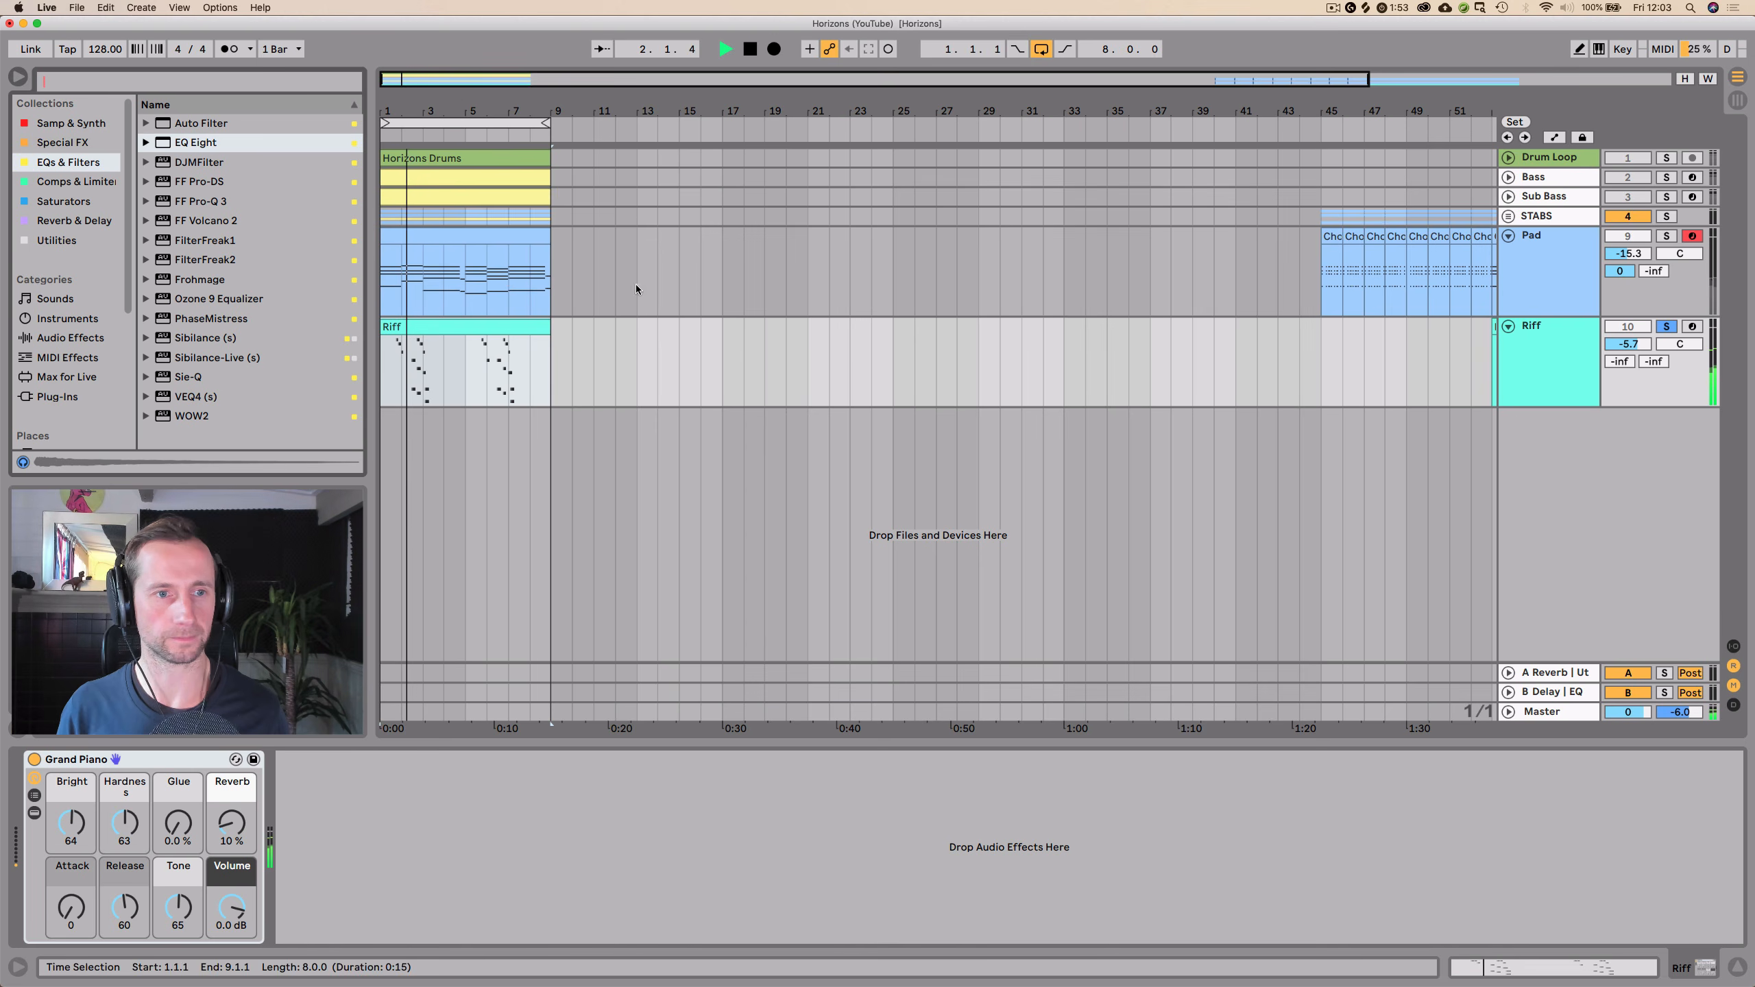
{"action": "left_click_drag", "start_coordinate": [1624, 362], "coordinate": [1625, 305]}
{"action": "key", "text": "space"}
{"action": "key", "text": "space"}
- Set the Riff's delay send to -11.2 dB during playback and turn its reverb send down to -inf
{"action": "left_click", "coordinate": [414, 344]}
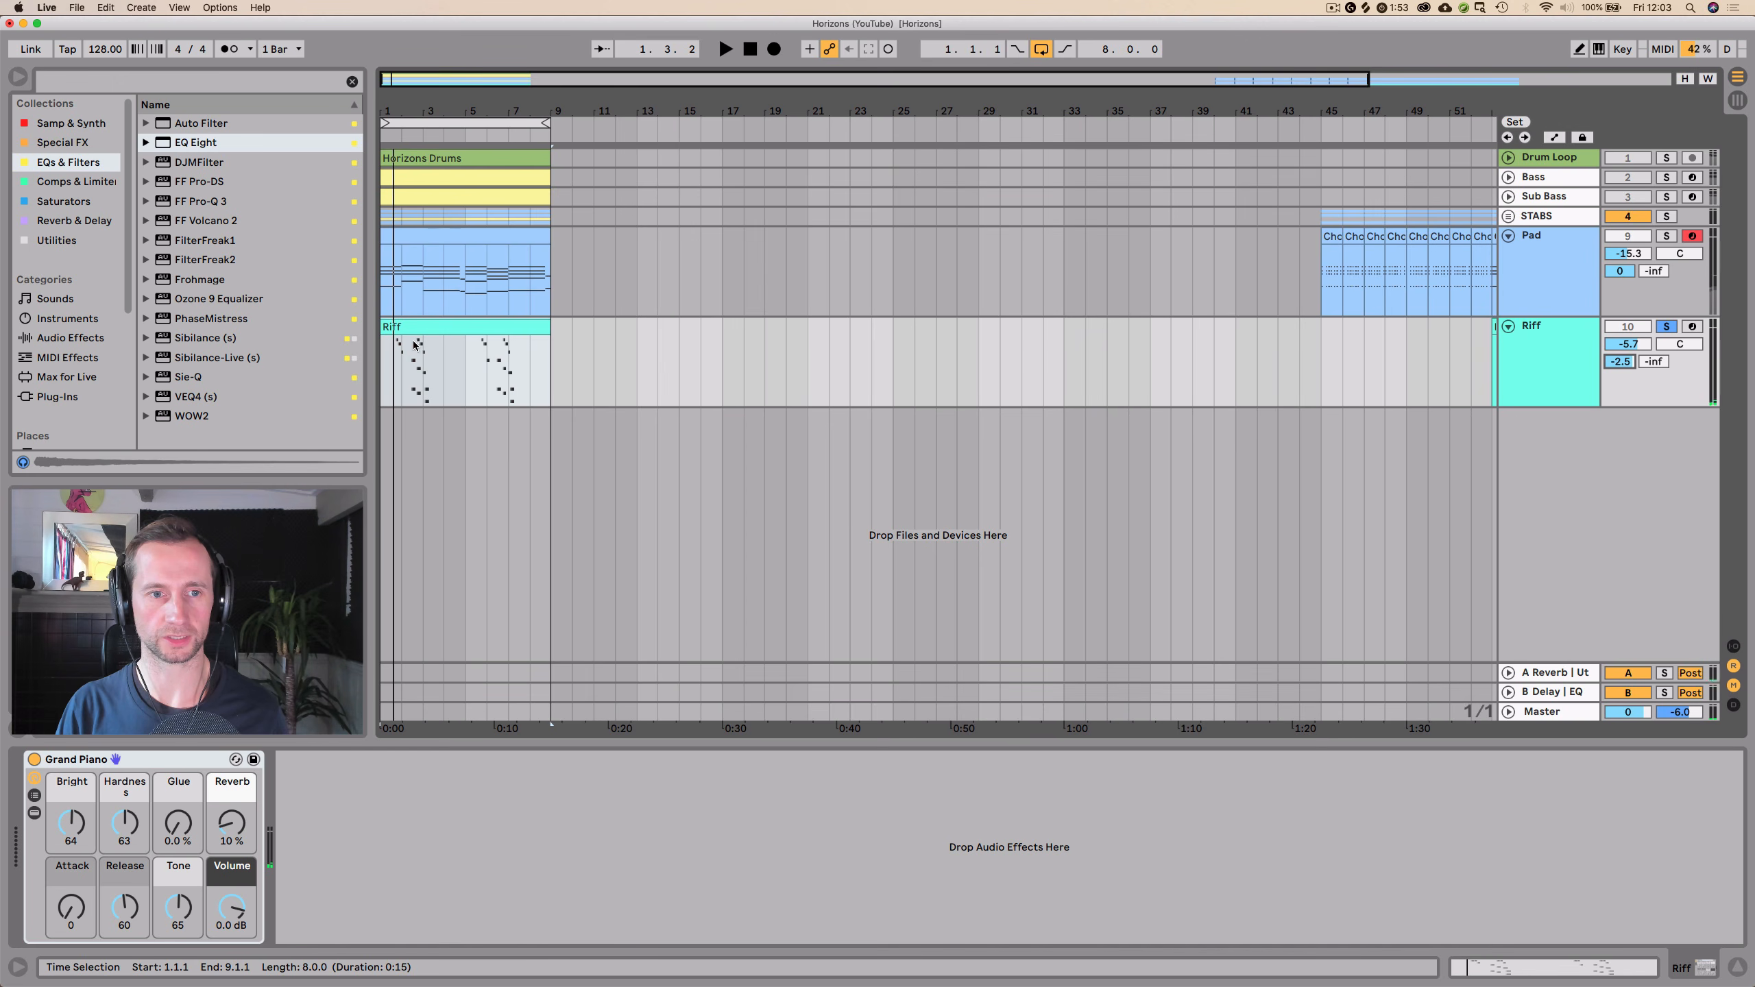
{"action": "left_click", "coordinate": [403, 361]}
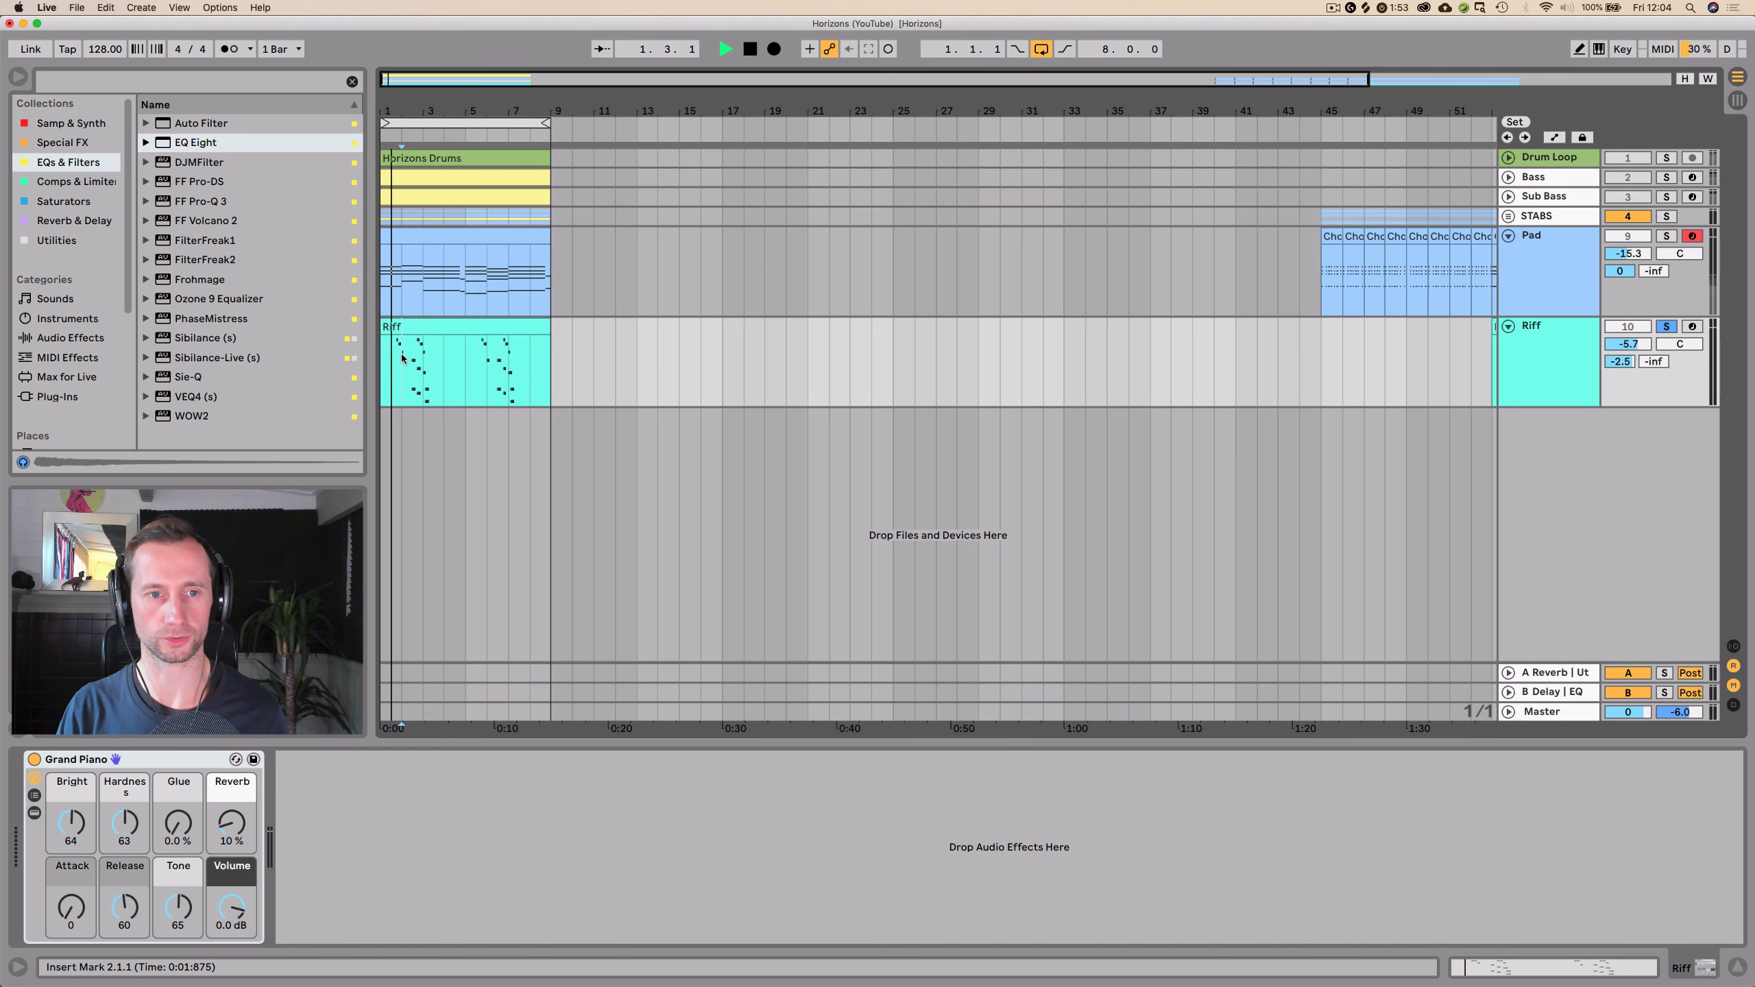
{"action": "left_click_drag", "start_coordinate": [1654, 362], "coordinate": [1654, 344]}
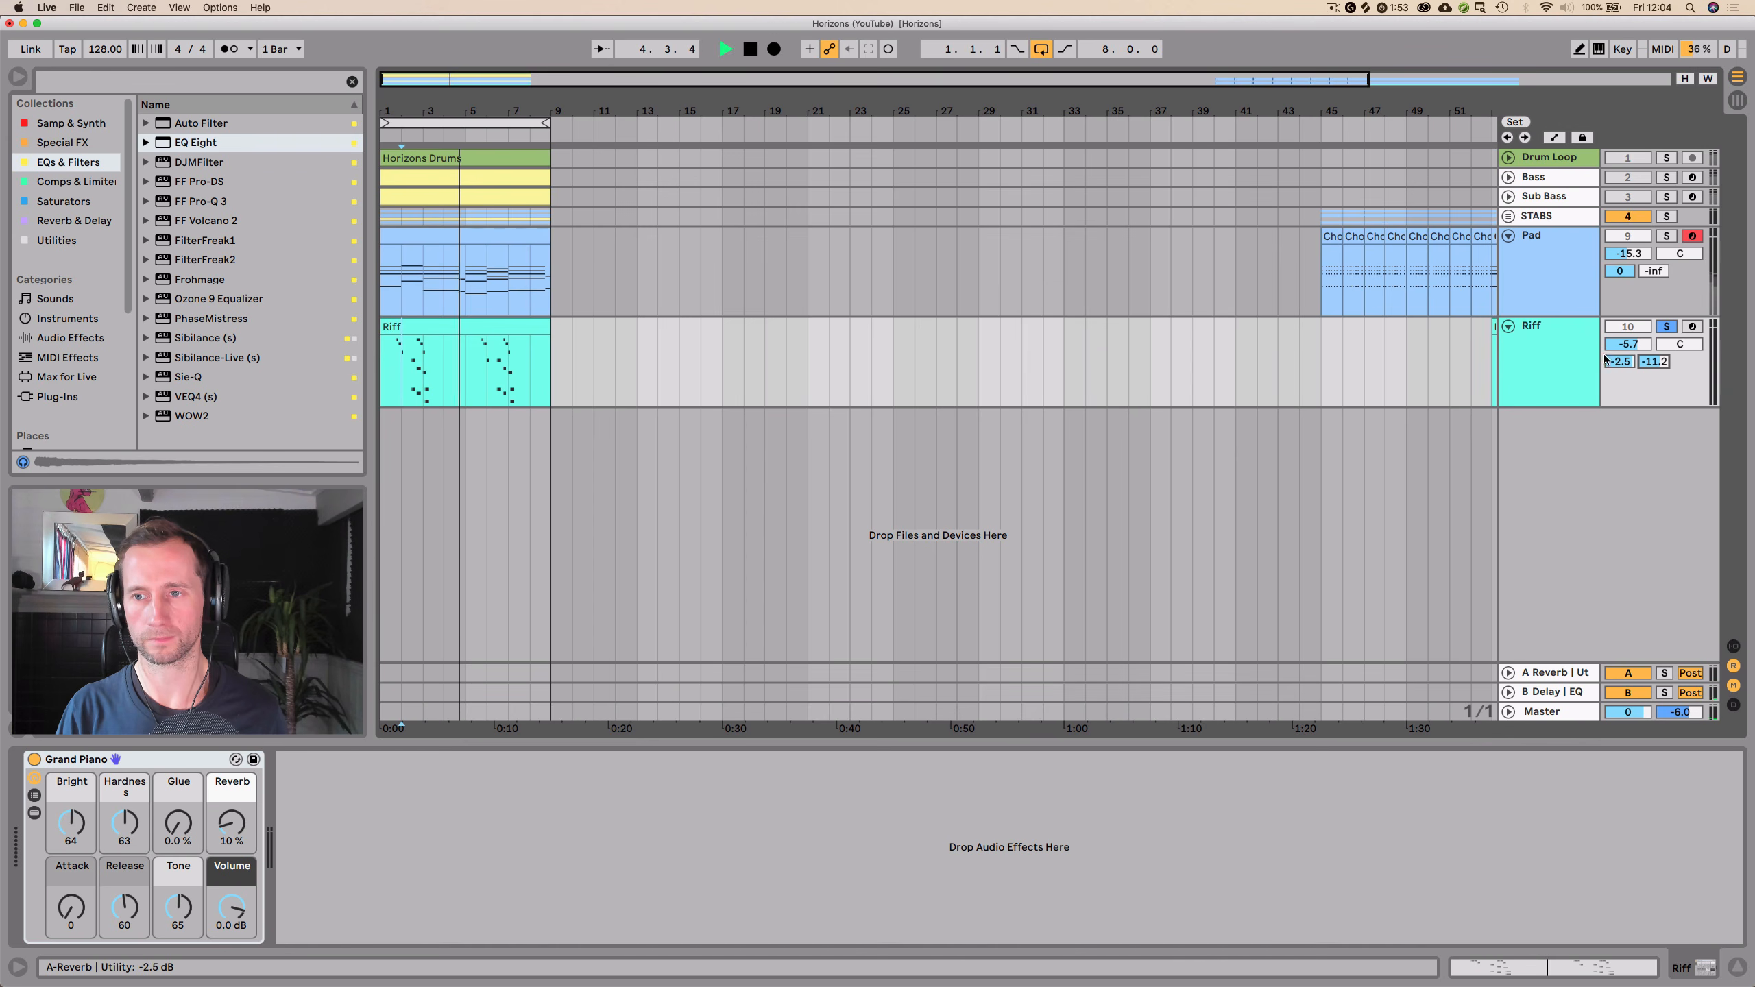
{"action": "left_click_drag", "start_coordinate": [1618, 361], "coordinate": [1619, 401]}
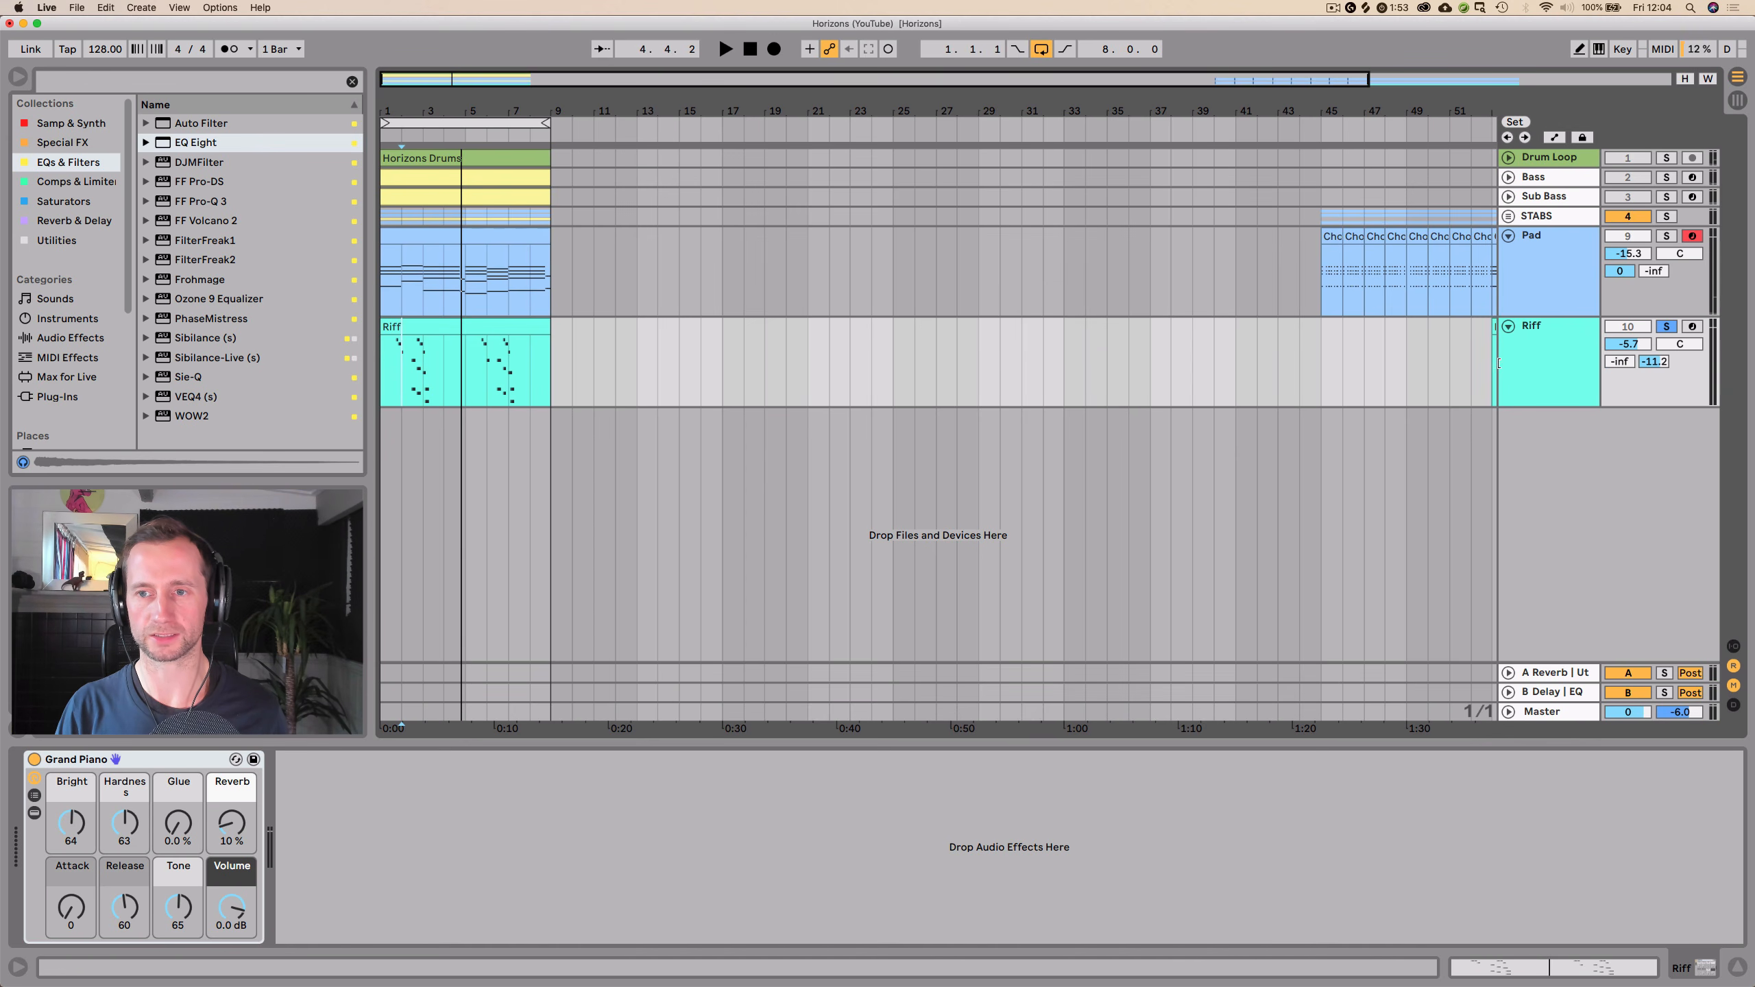
- Add a Reverb to the Riff track with 7.82 s decay time and 52% dry/wet, and set the Grand Piano's own reverb to 0%
{"action": "left_click", "coordinate": [1537, 368]}
{"action": "left_click", "coordinate": [63, 201]}
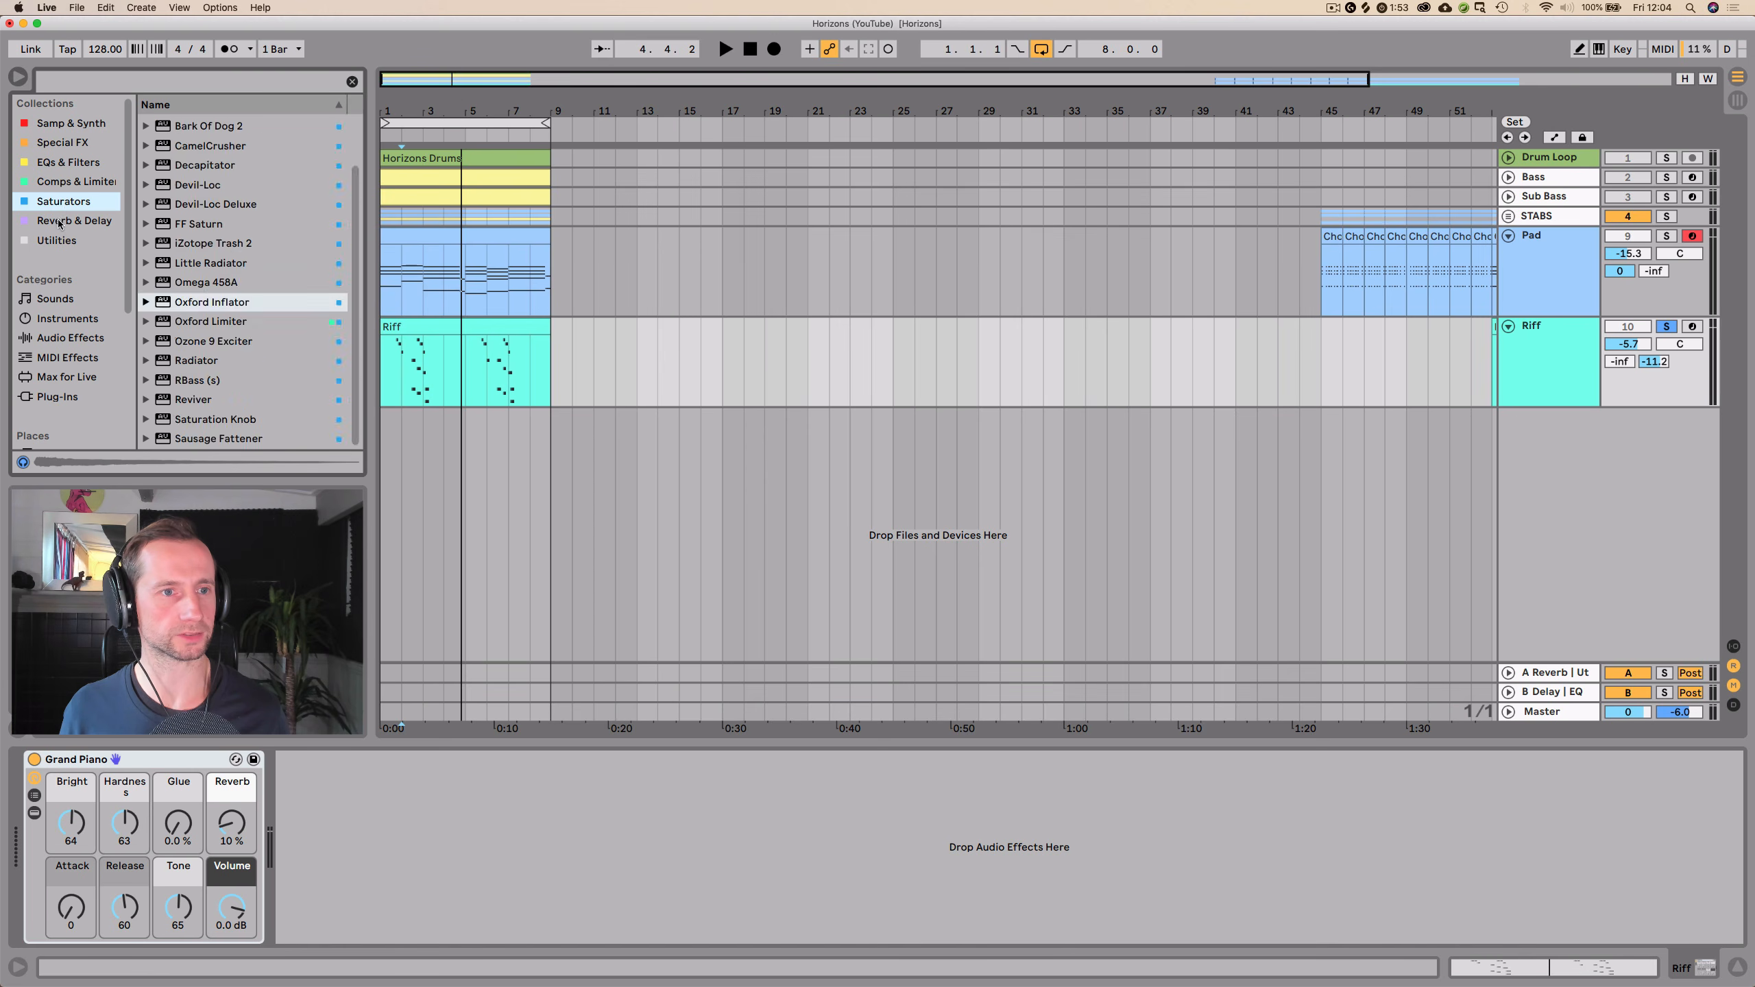
{"action": "left_click", "coordinate": [73, 220]}
{"action": "left_click_drag", "start_coordinate": [419, 781], "coordinate": [232, 837]}
{"action": "key", "text": "space"}
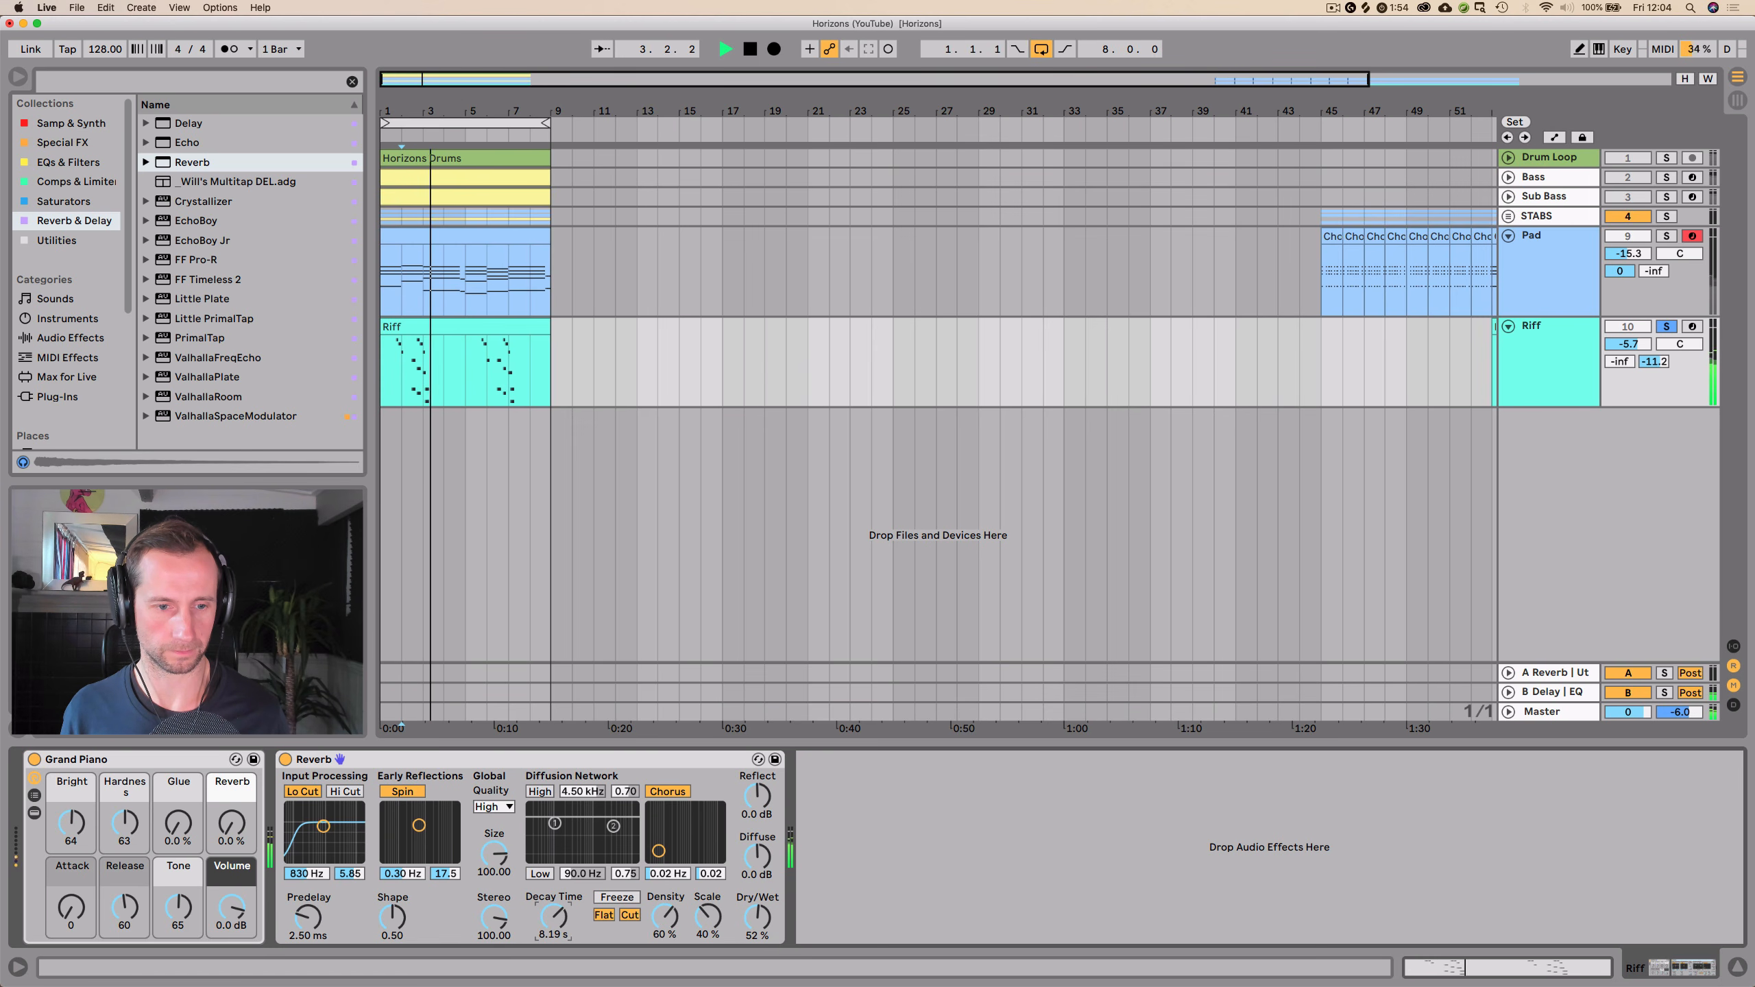
{"action": "left_click_drag", "start_coordinate": [553, 918], "coordinate": [555, 925]}
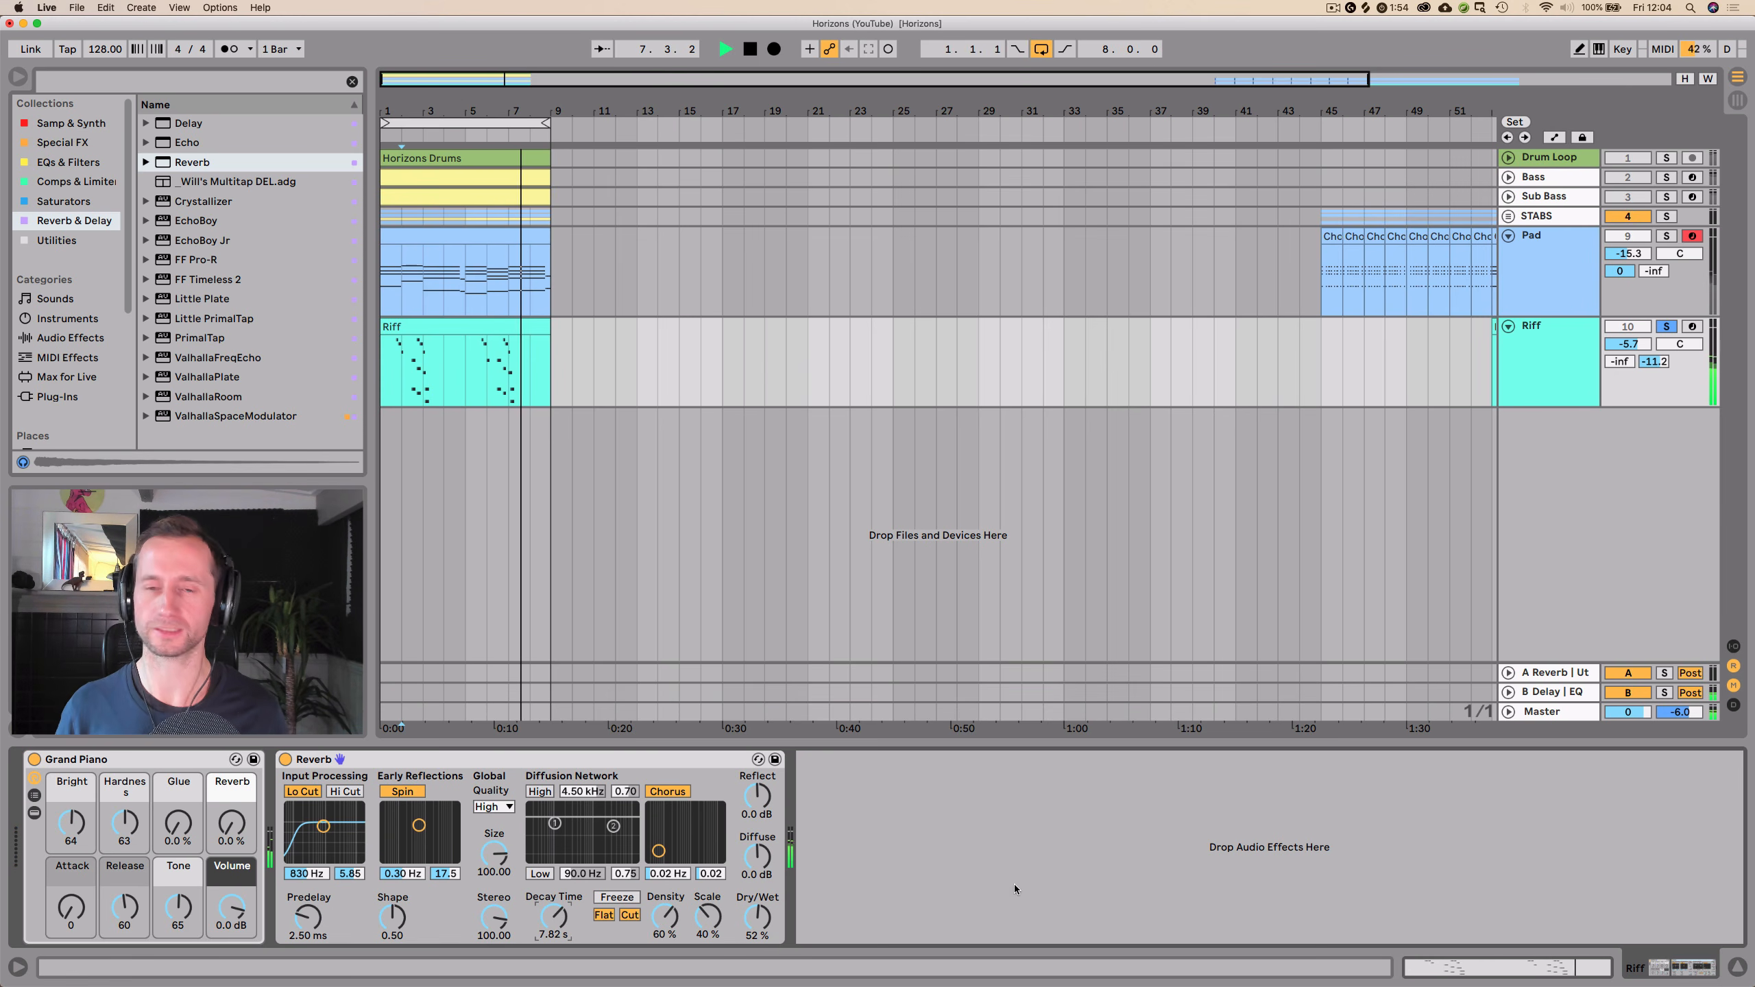
- Unsolo the Riff track and add an EQ Eight after its Reverb with a low cut at 79.8 Hz
{"action": "left_click", "coordinate": [1676, 326]}
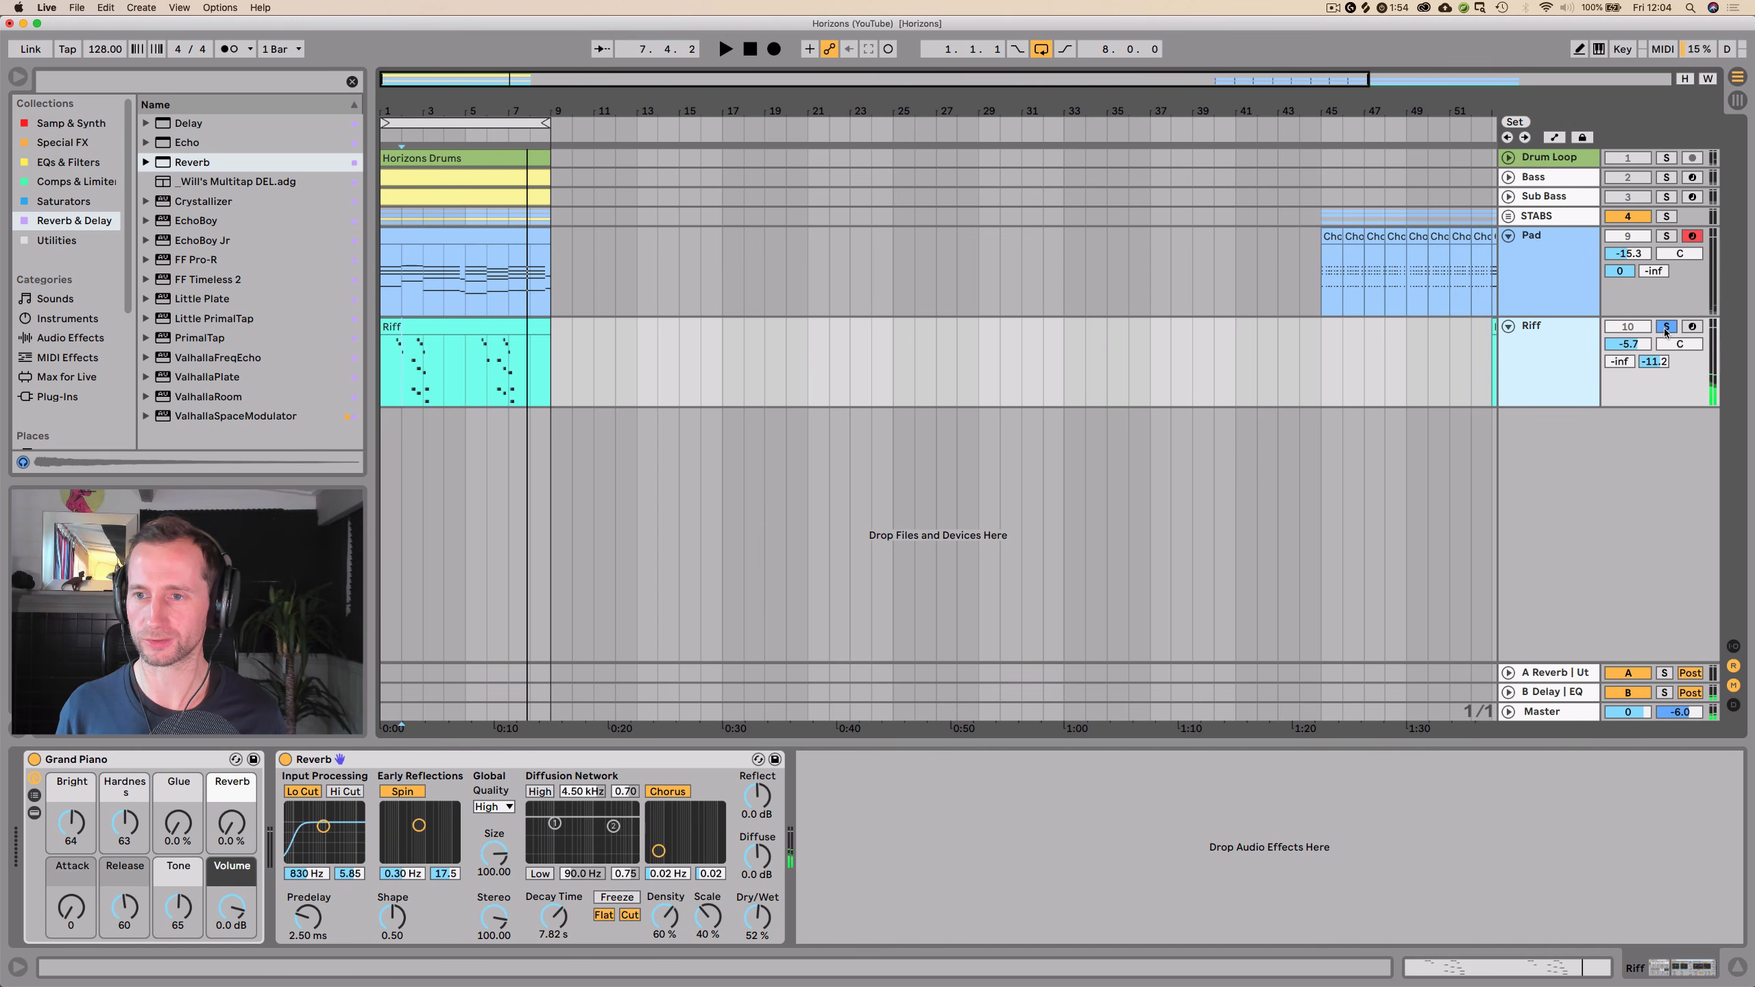
{"action": "left_click", "coordinate": [68, 163]}
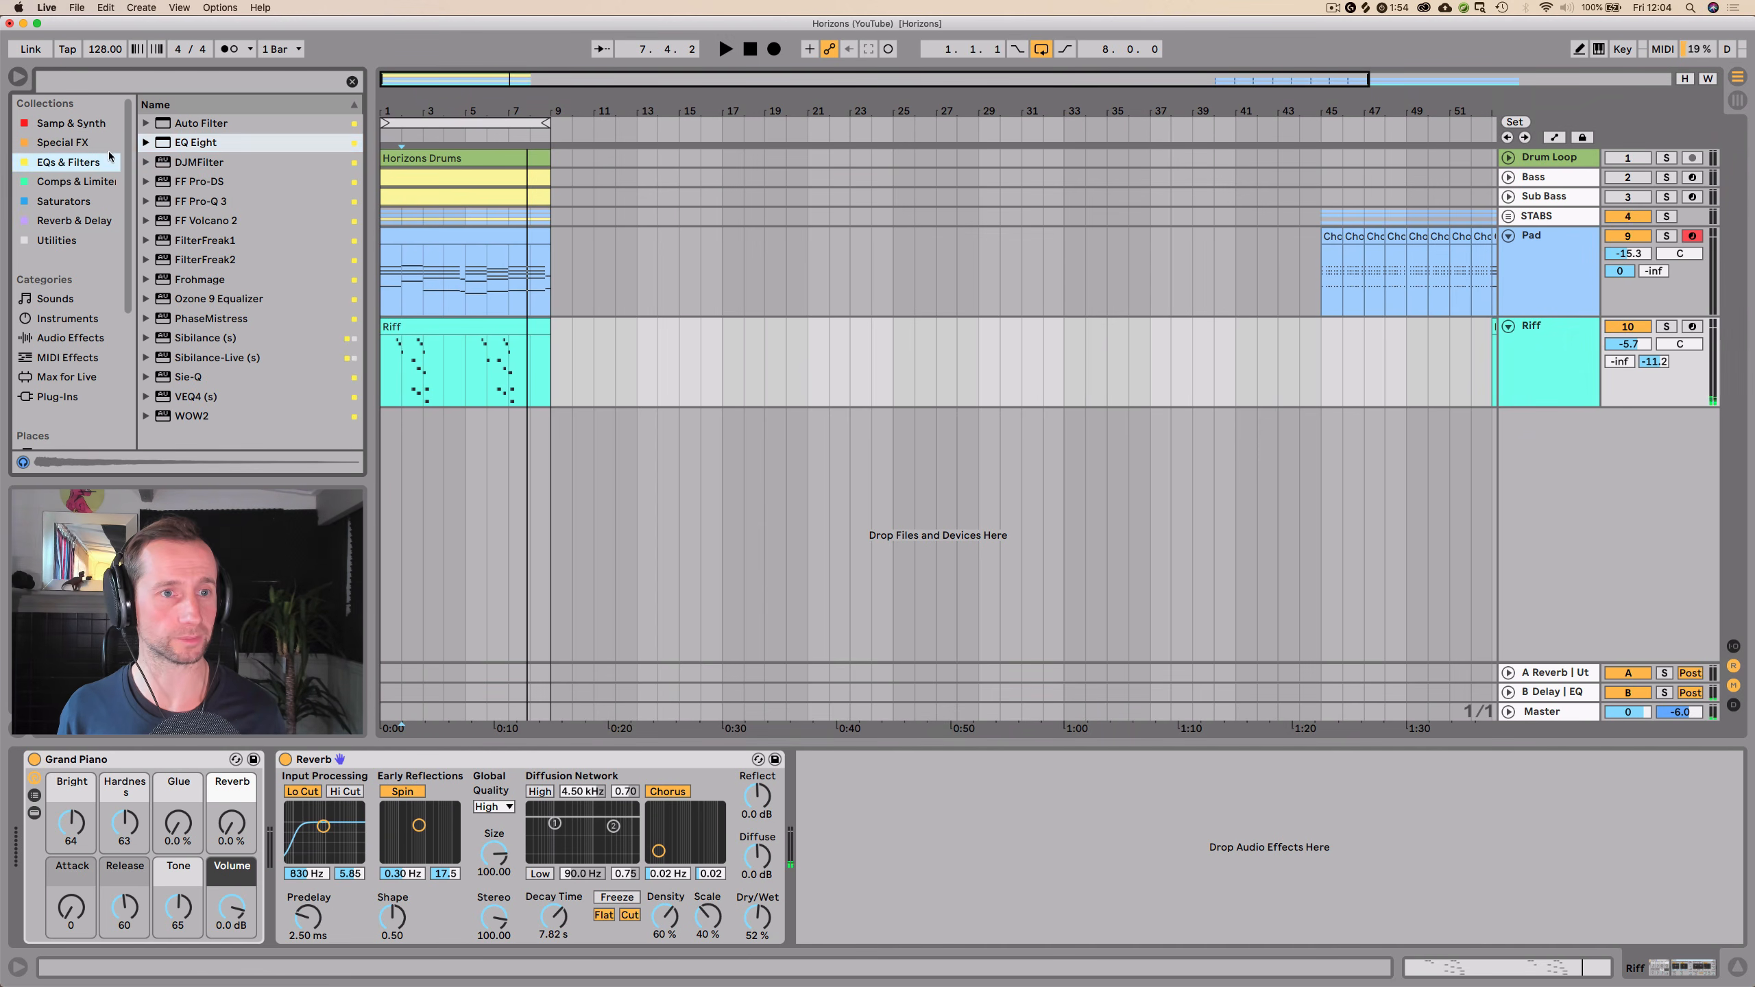
{"action": "left_click_drag", "start_coordinate": [914, 841], "coordinate": [956, 853]}
- Raise the Riff track's volume to -0.5 dB while the loop plays
{"action": "left_click_drag", "start_coordinate": [1633, 348], "coordinate": [1634, 331]}
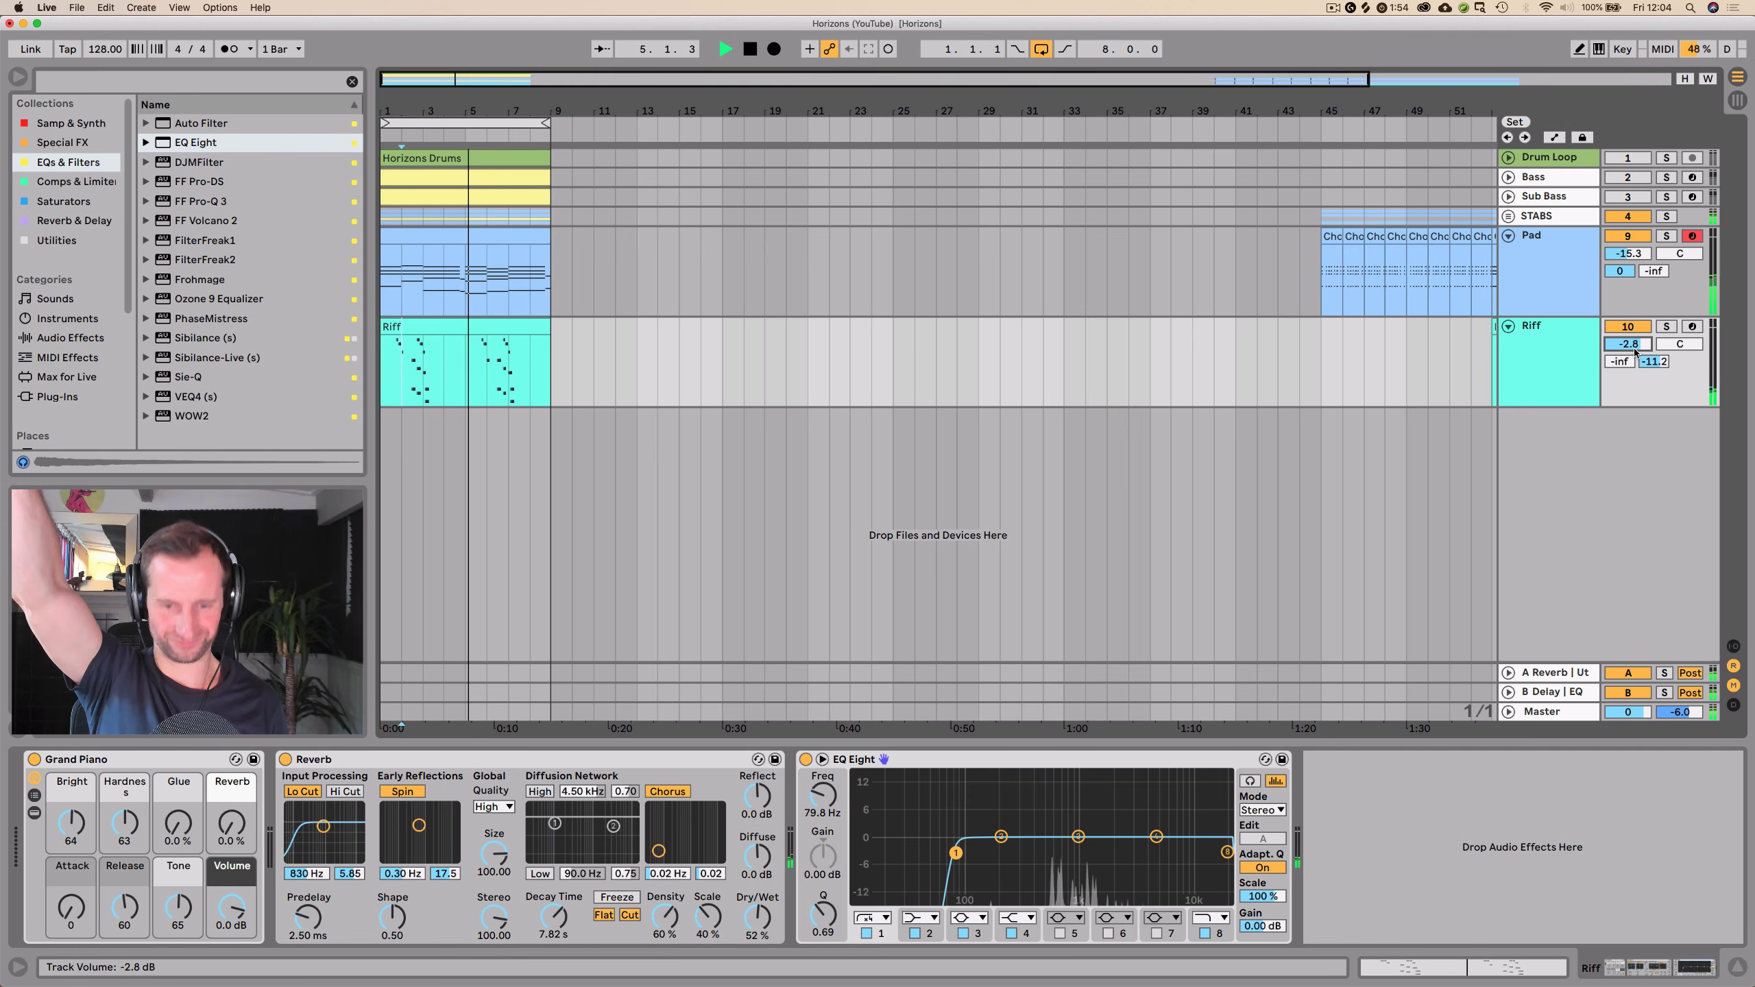
{"action": "left_click_drag", "start_coordinate": [1635, 351], "coordinate": [1635, 337]}
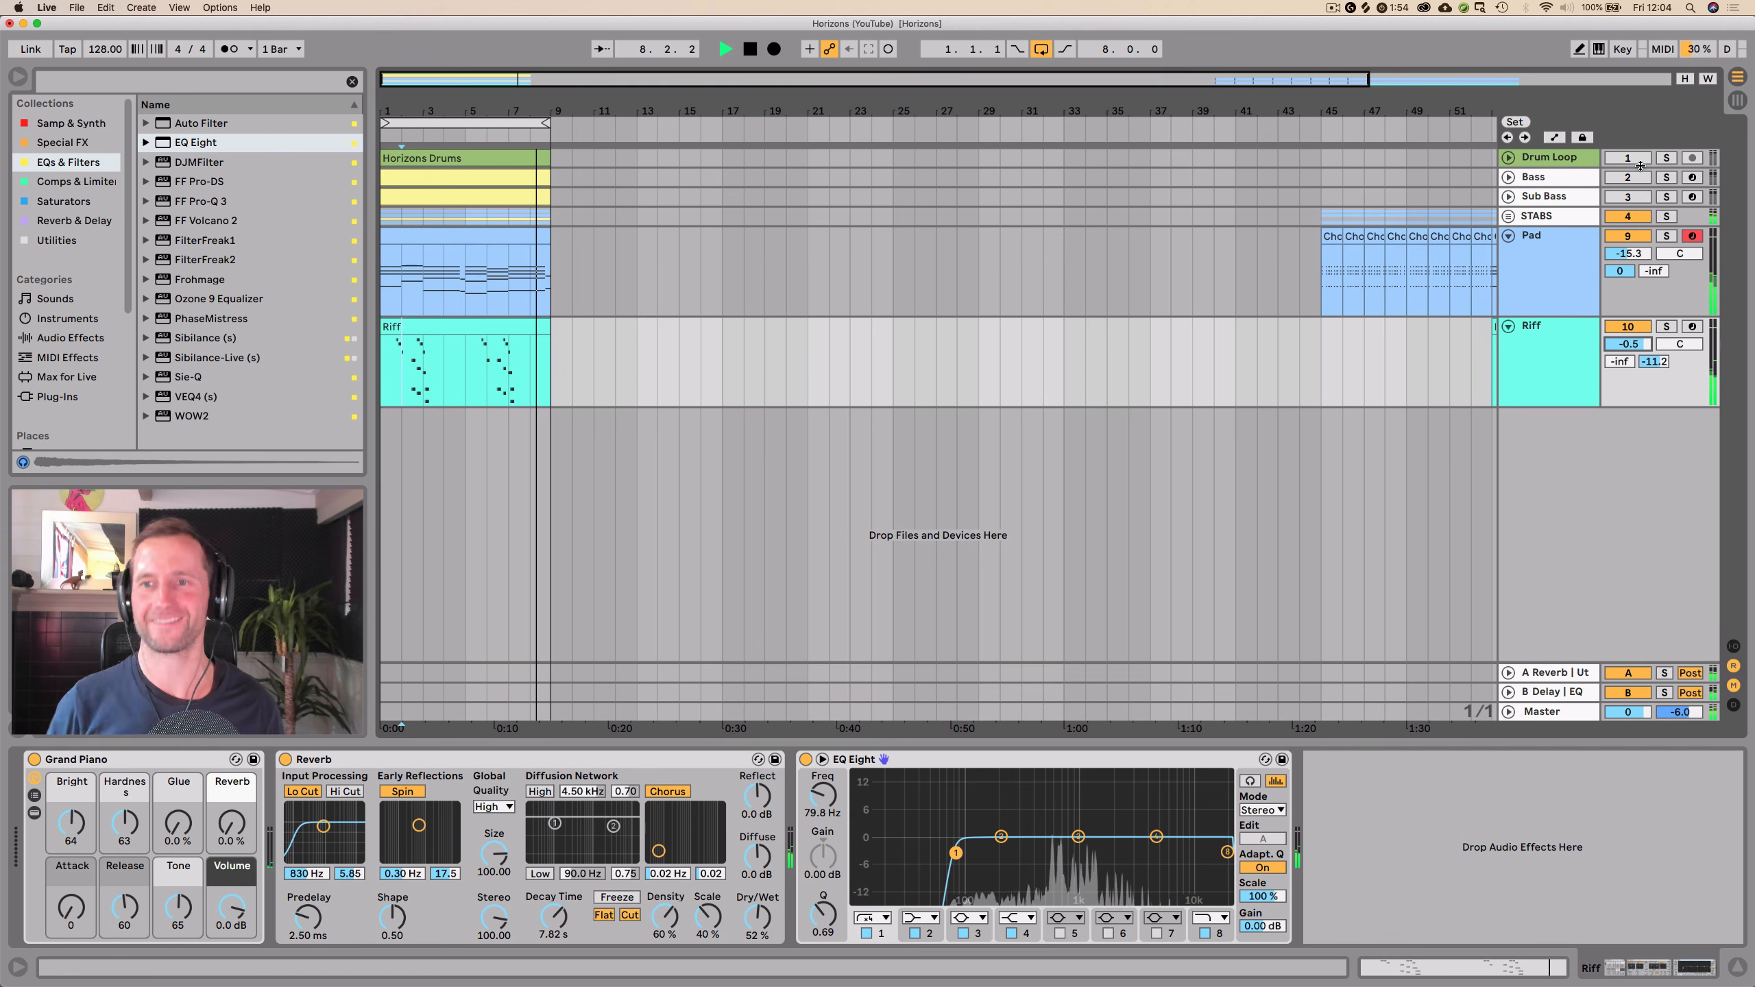
- Reactivate the Bass, Sub Bass and Drum Loop tracks during playback, then stop and save the set
{"action": "left_click", "coordinate": [1611, 178]}
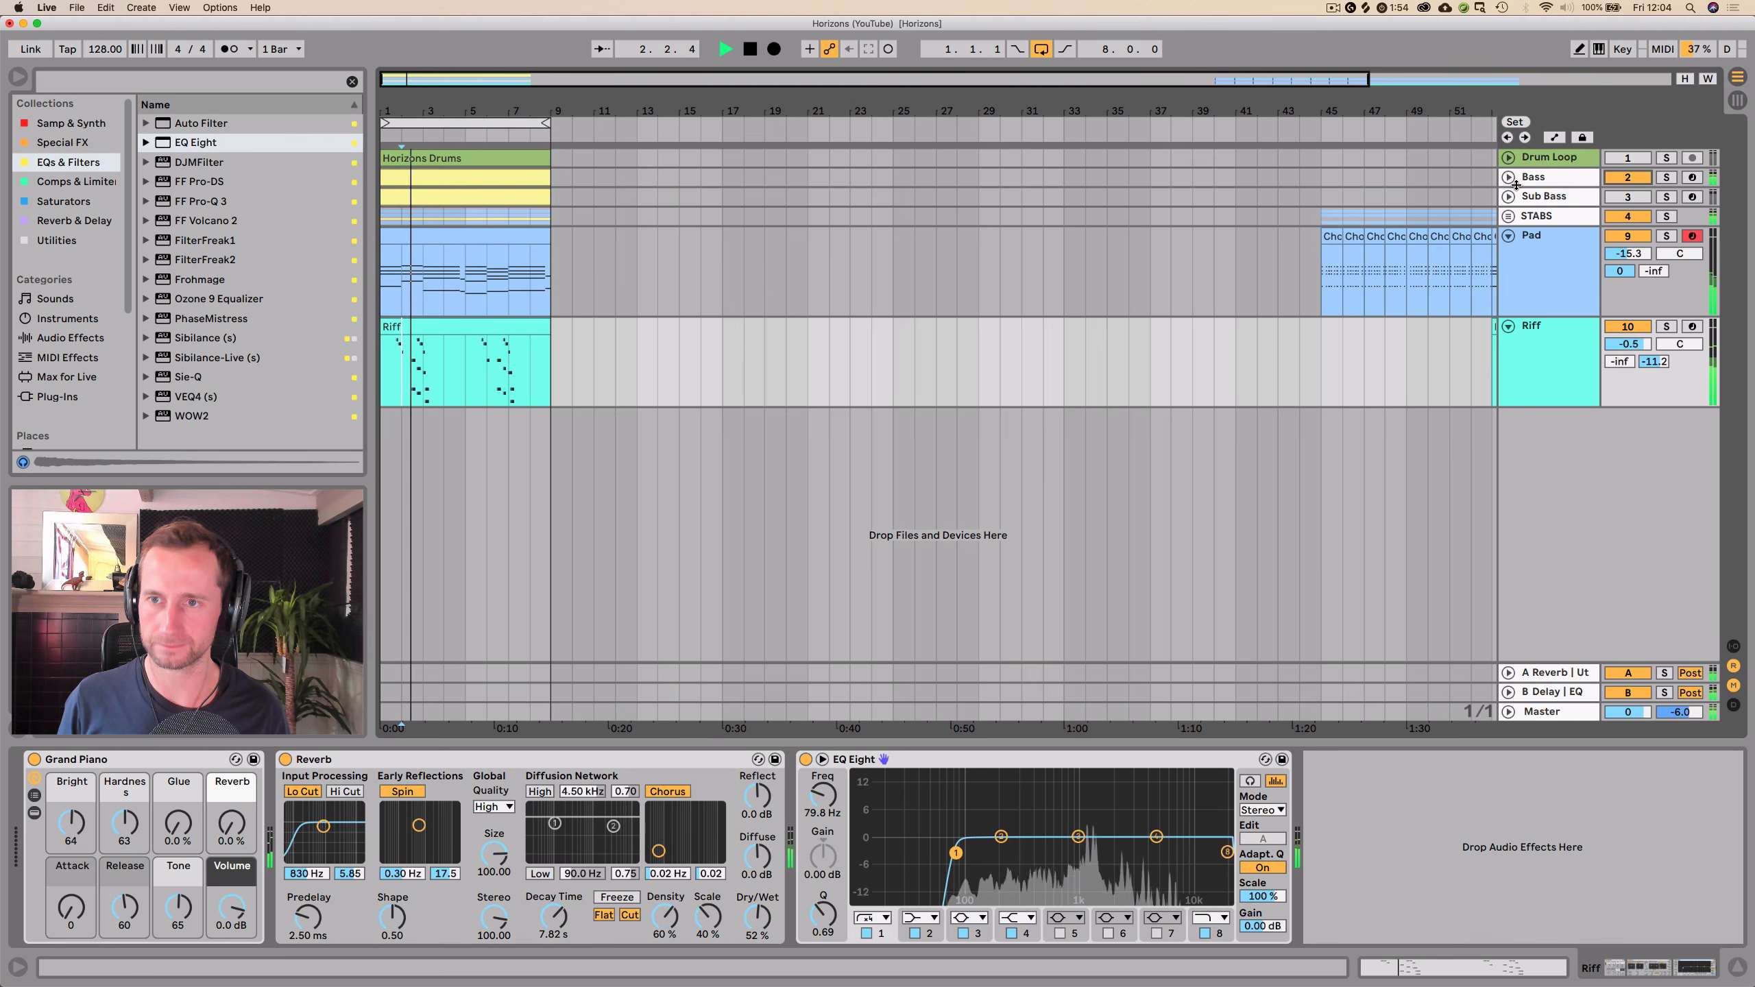
{"action": "left_click", "coordinate": [1537, 178]}
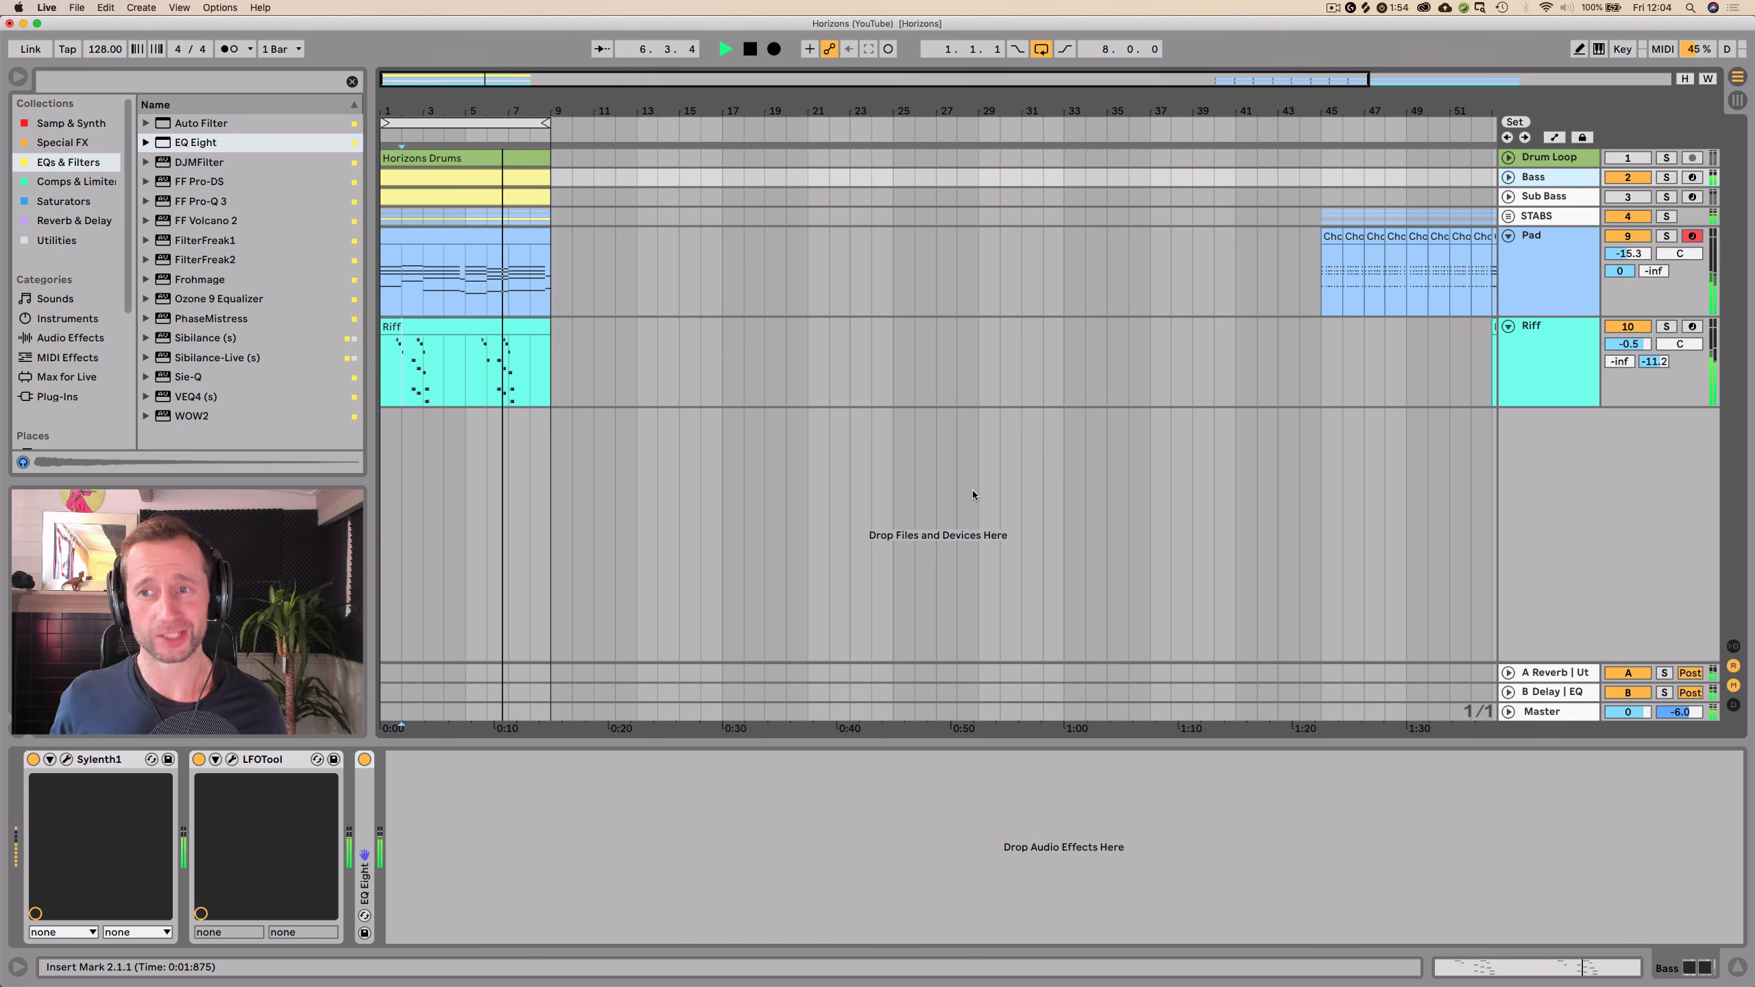
{"action": "left_click", "coordinate": [1627, 197]}
{"action": "left_click", "coordinate": [1644, 158]}
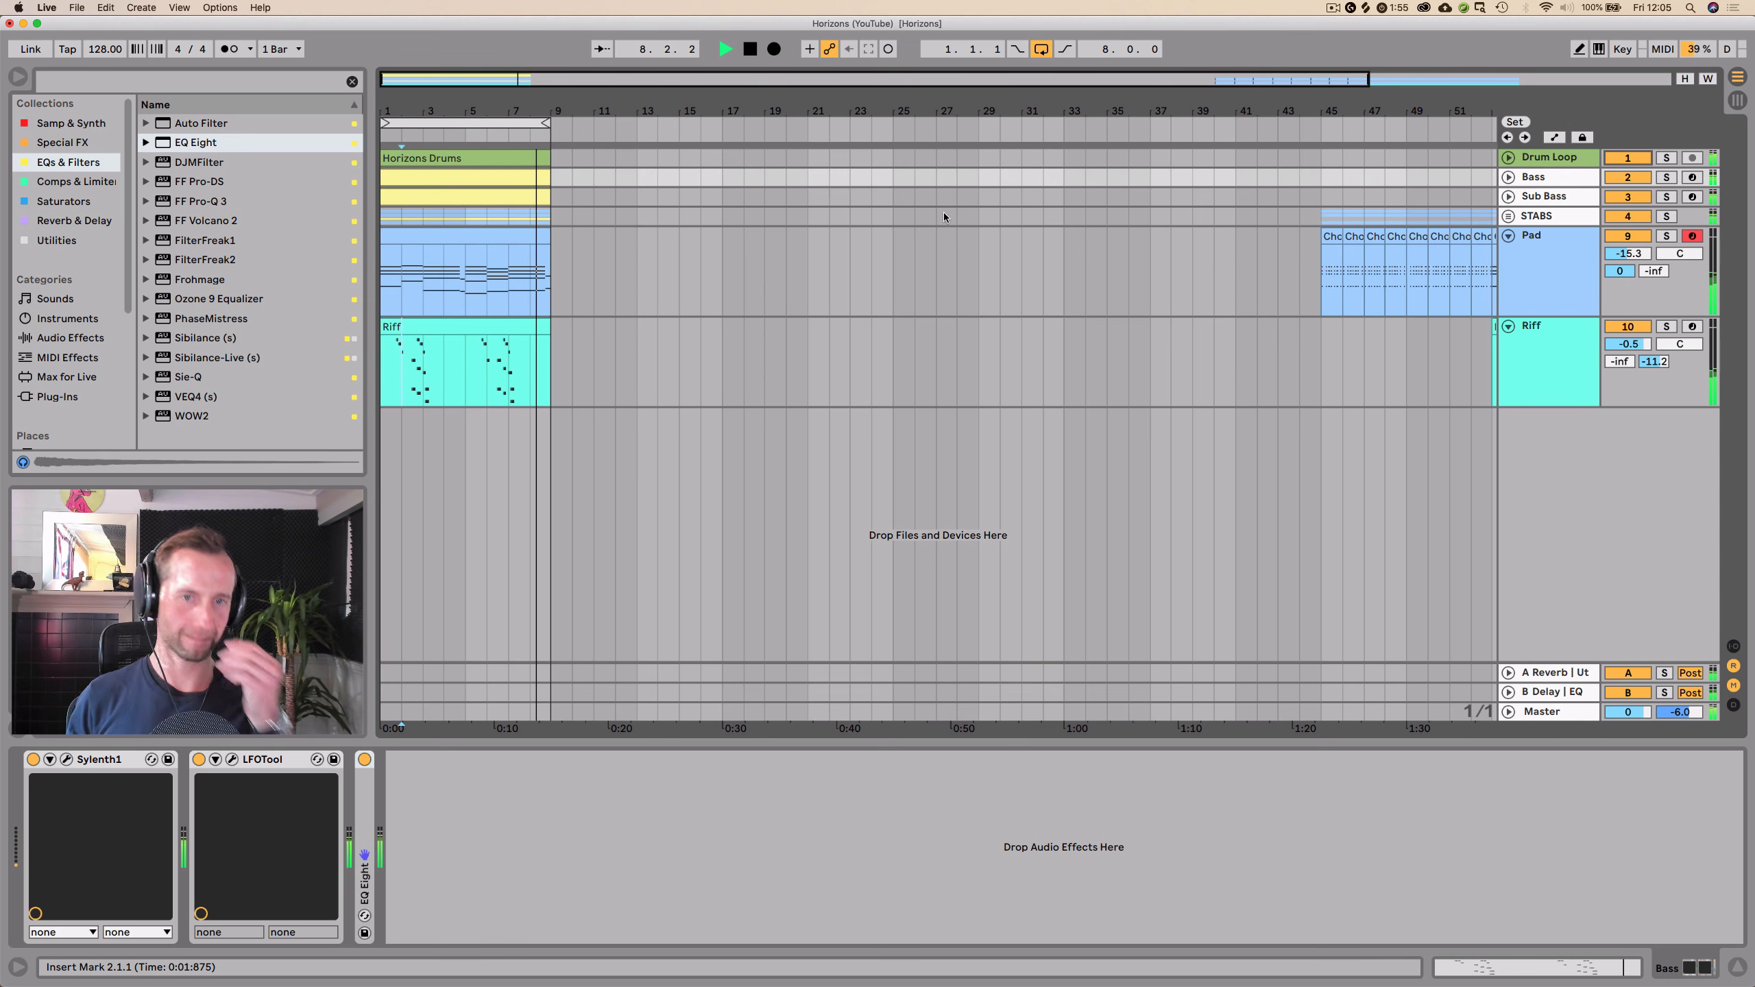
{"action": "key", "text": "space"}
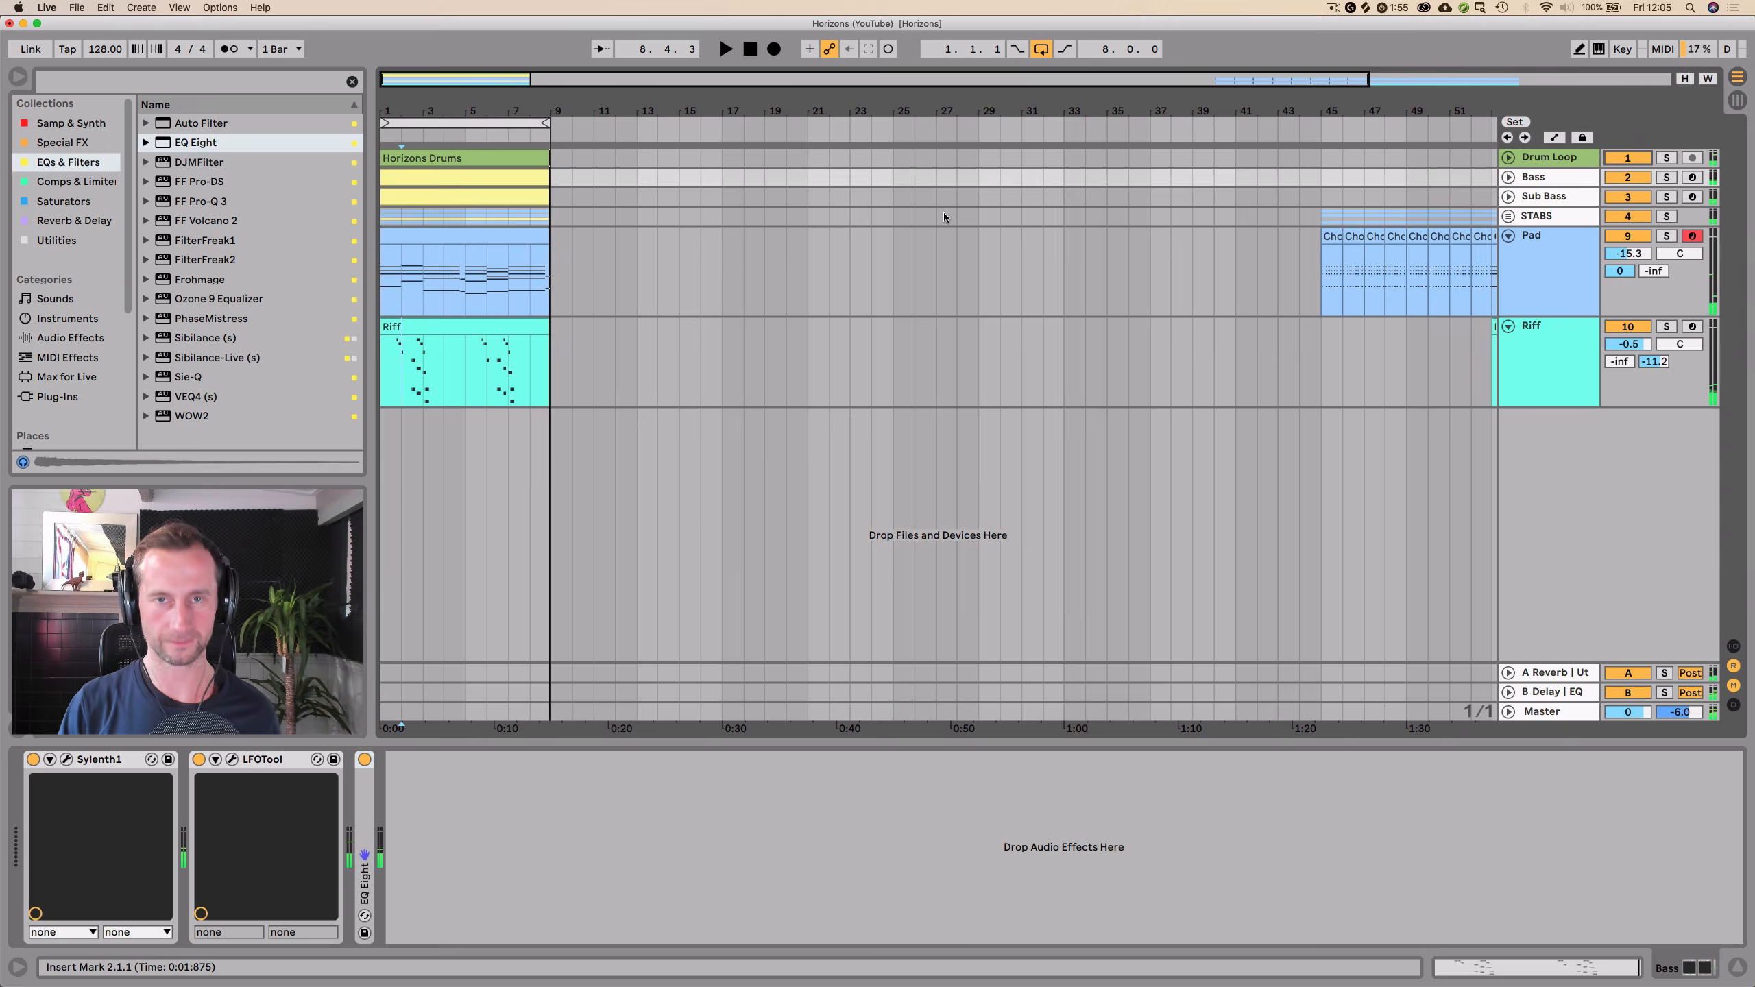
{"action": "key", "text": "super+s"}
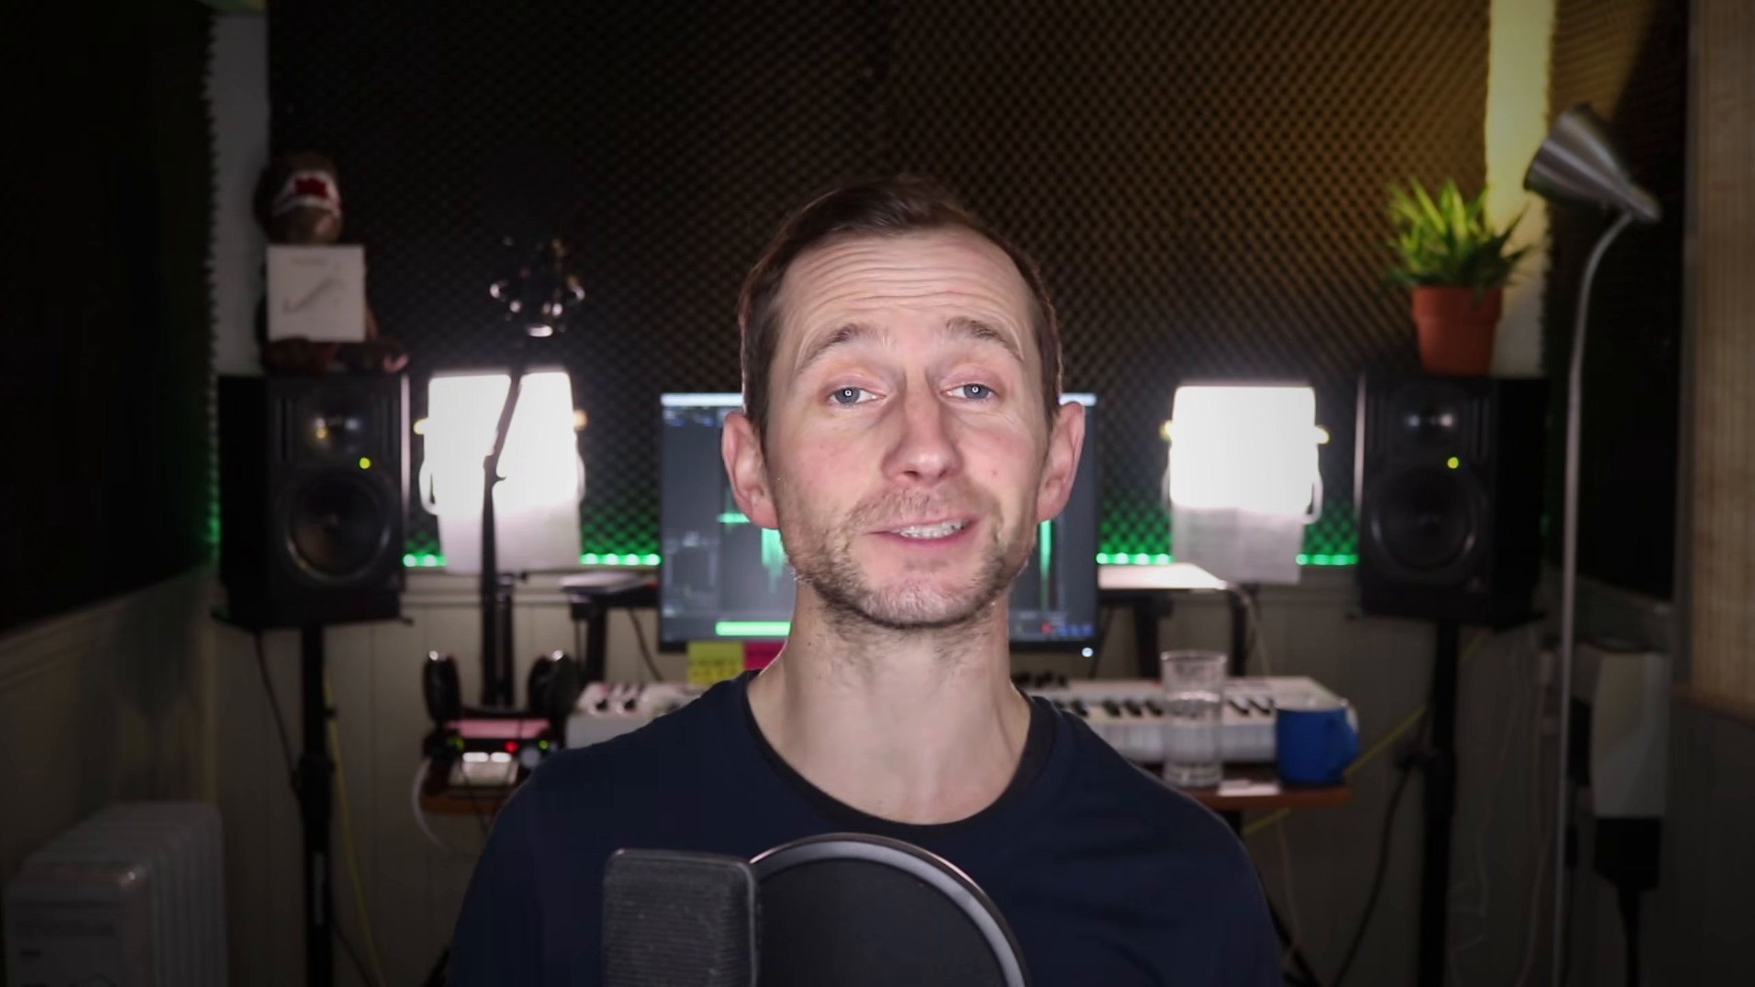